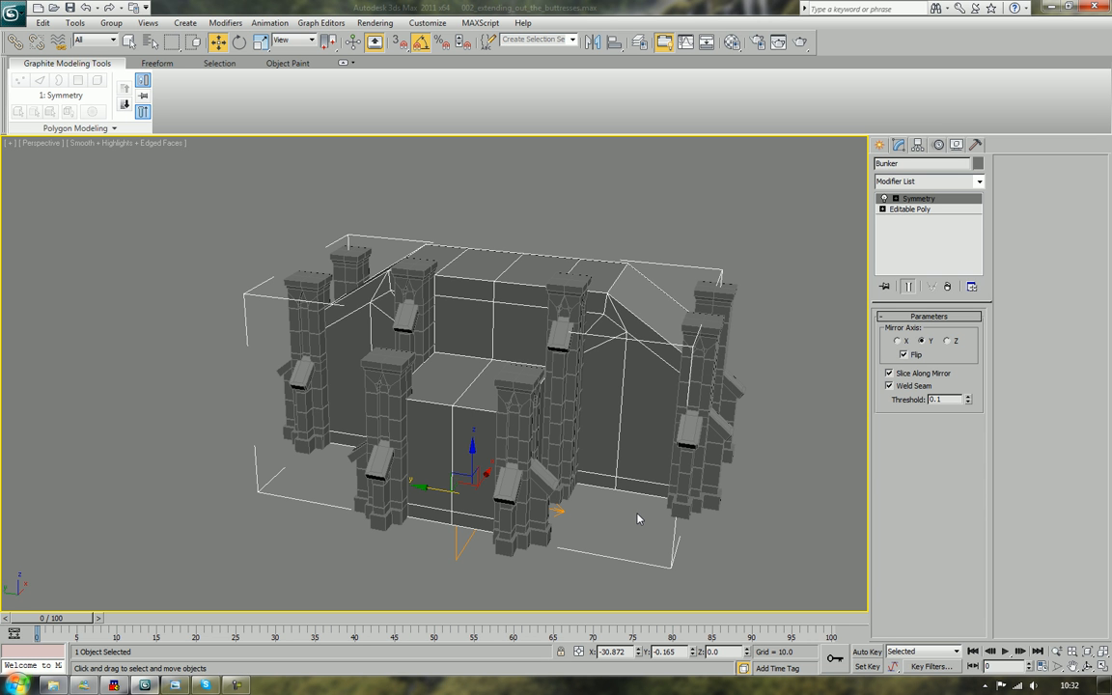
# Go down to the Bunker's Editable Poly level with the end result still shown, and enter polygon editing
pyautogui.keyDown('alt'); pyautogui.moveTo(640, 515); pyautogui.dragTo(591, 458, button='middle'); pyautogui.keyUp('alt')
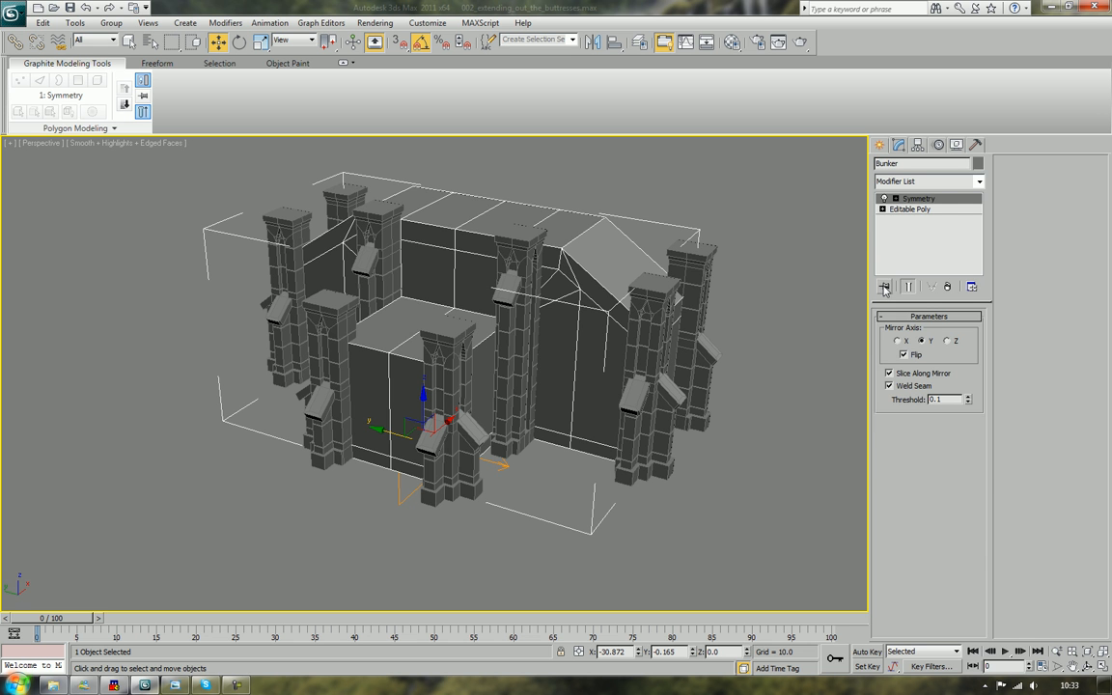
pyautogui.click(907, 208)
pyautogui.click(908, 287)
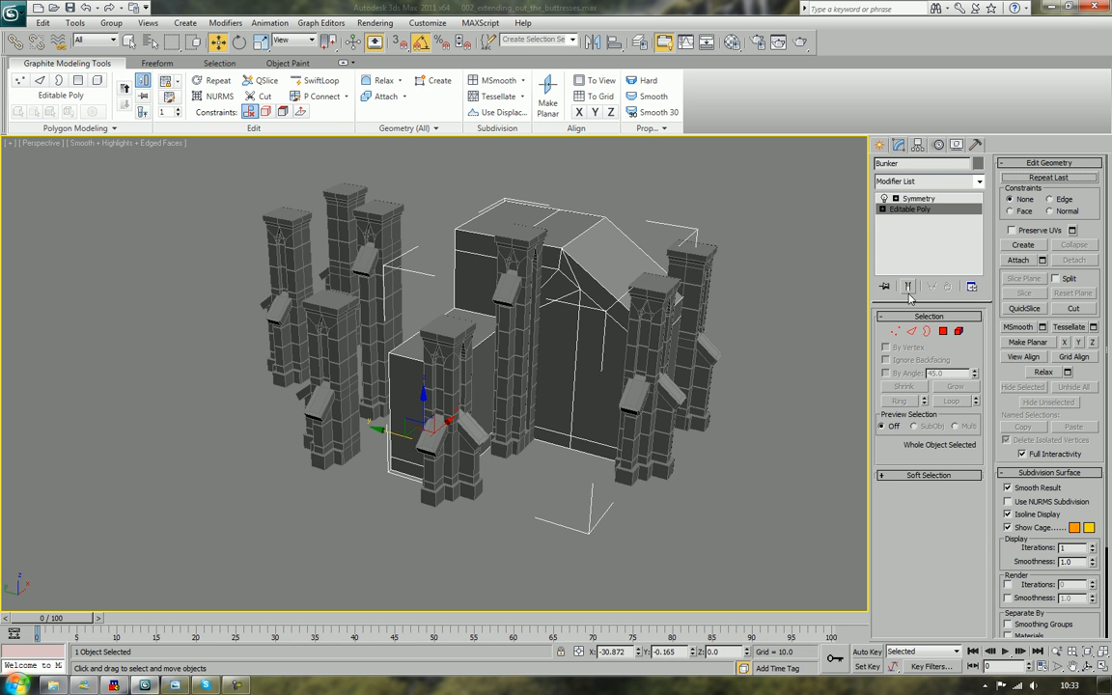
pyautogui.click(908, 288)
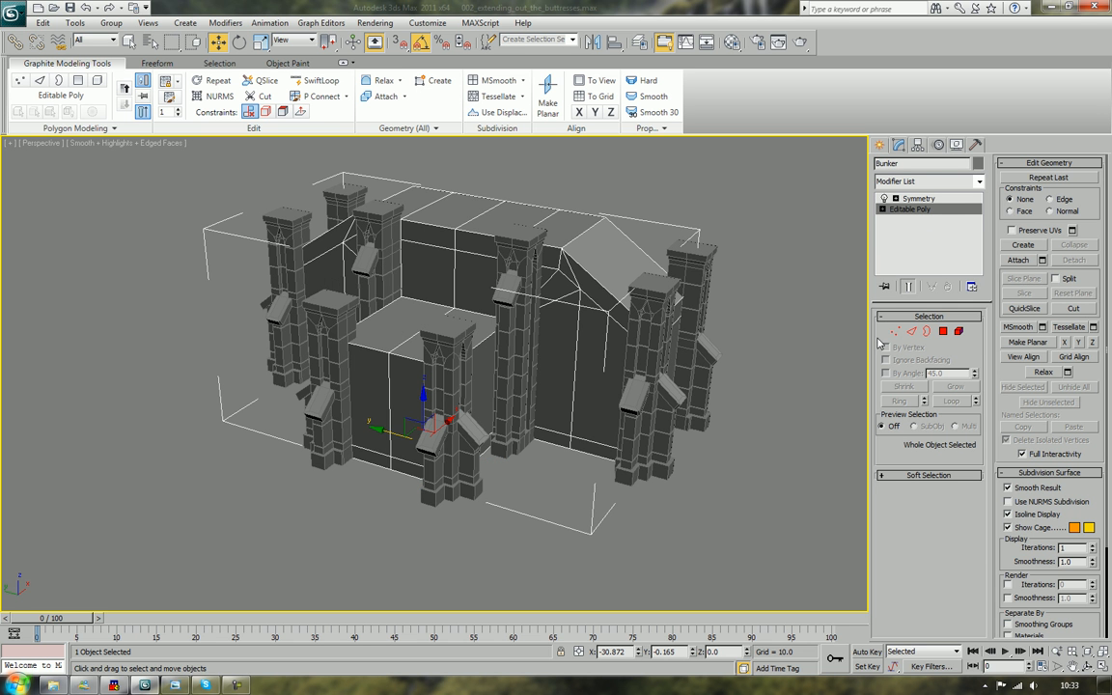
pyautogui.press('4')
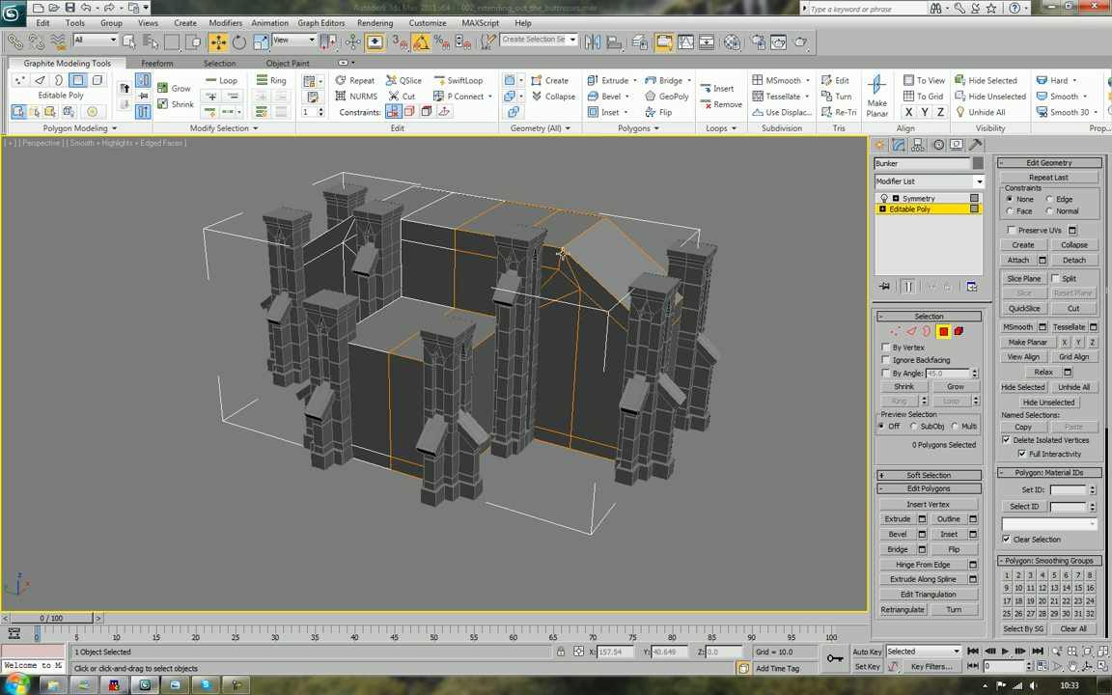
# Select all polygons of the gabled wall face between the buttresses, checking the selection in wireframe
pyautogui.click(547, 275)
pyautogui.keyDown('ctrl'); pyautogui.click(548, 277); pyautogui.keyUp('ctrl')
pyautogui.keyDown('ctrl'); pyautogui.click(559, 284); pyautogui.keyUp('ctrl')
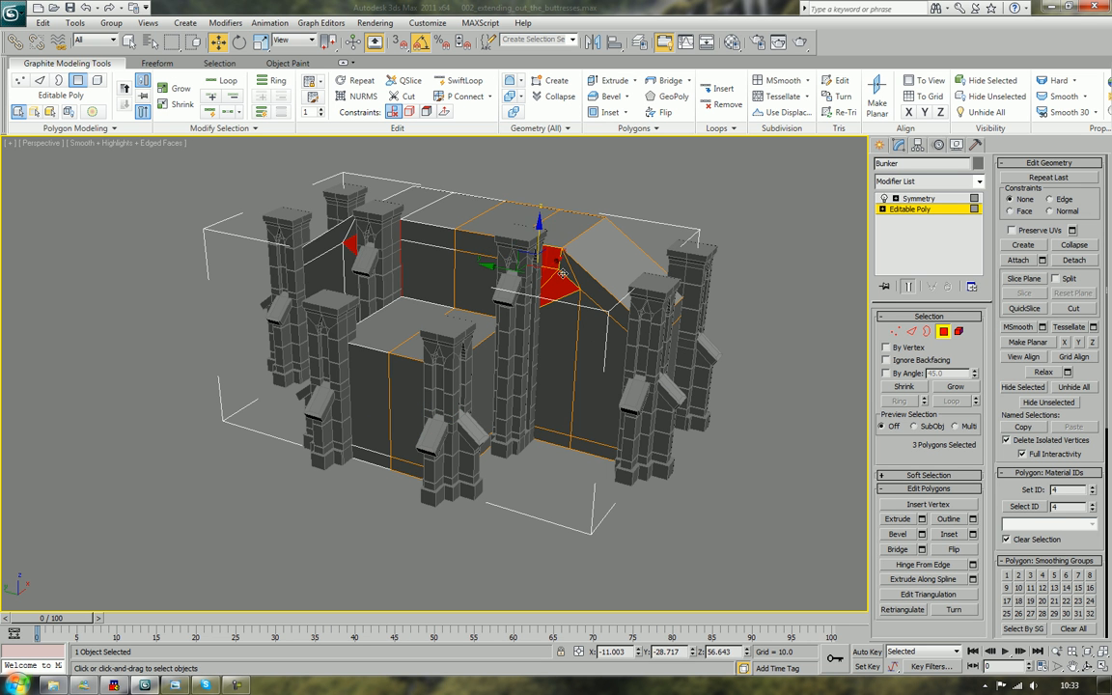
pyautogui.keyDown('ctrl'); pyautogui.click(565, 271); pyautogui.keyUp('ctrl')
pyautogui.keyDown('ctrl'); pyautogui.click(560, 327); pyautogui.keyUp('ctrl')
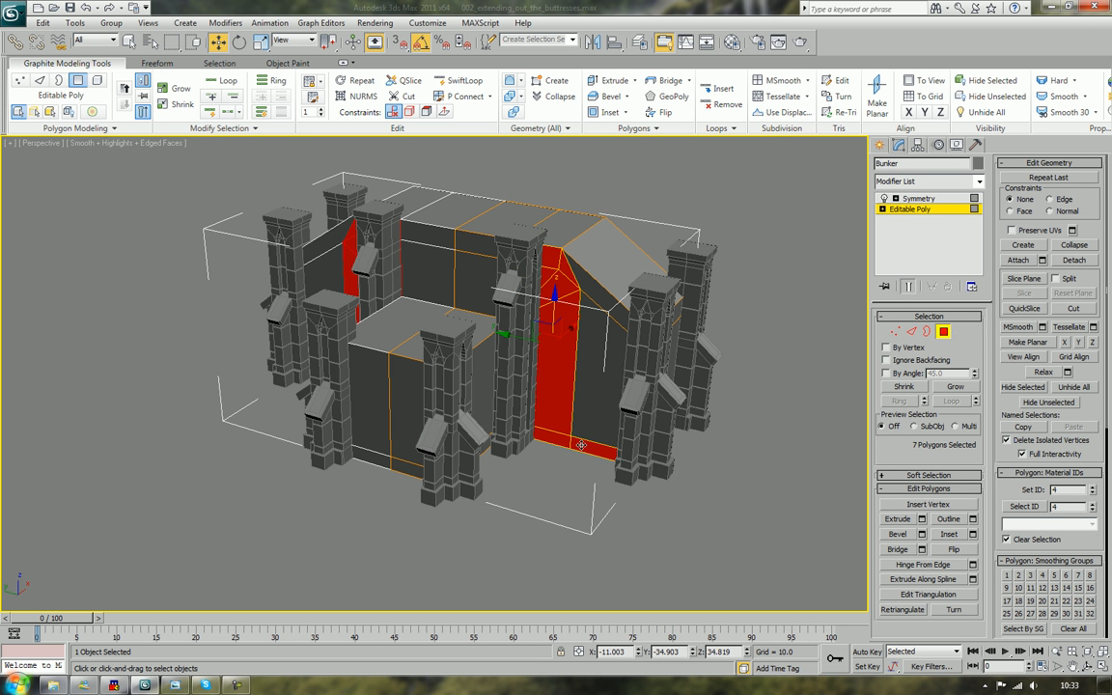
pyautogui.keyDown('ctrl'); pyautogui.click(593, 315); pyautogui.keyUp('ctrl')
pyautogui.keyDown('ctrl'); pyautogui.click(594, 319); pyautogui.keyUp('ctrl')
pyautogui.press('F3')
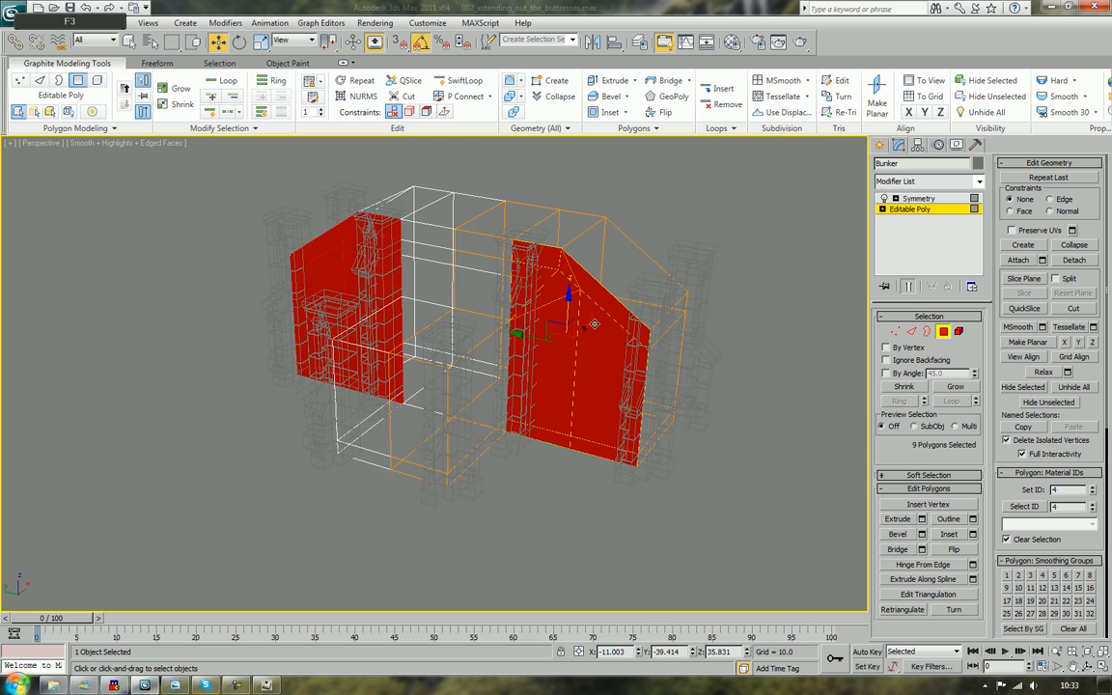
pyautogui.press('F3')
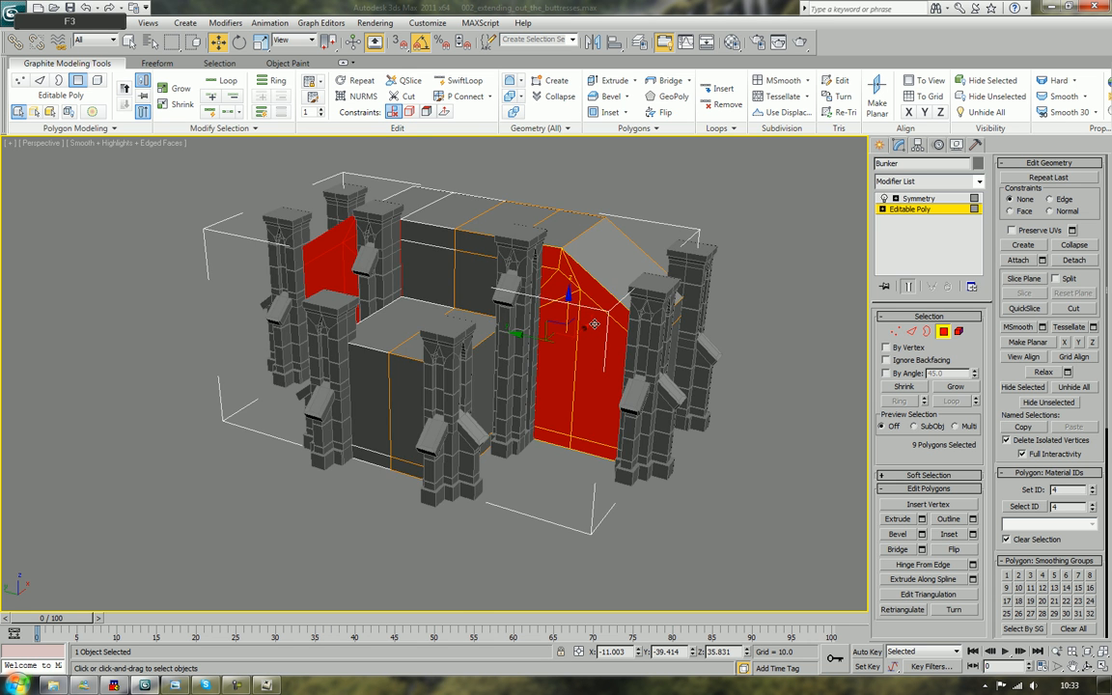
# Detach the selected wall polygons as a clone named Prefabricated_Bunker_Window_Wall
pyautogui.keyDown('alt'); pyautogui.moveTo(594, 323); pyautogui.dragTo(480, 224, button='middle'); pyautogui.keyUp('alt')
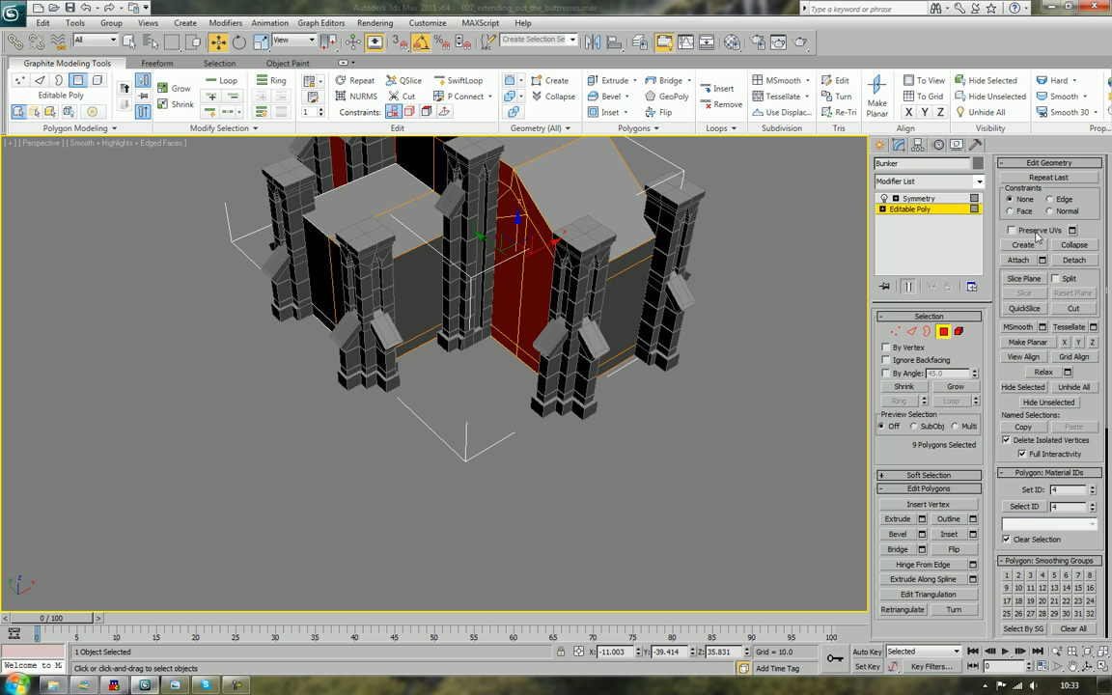
pyautogui.click(1071, 260)
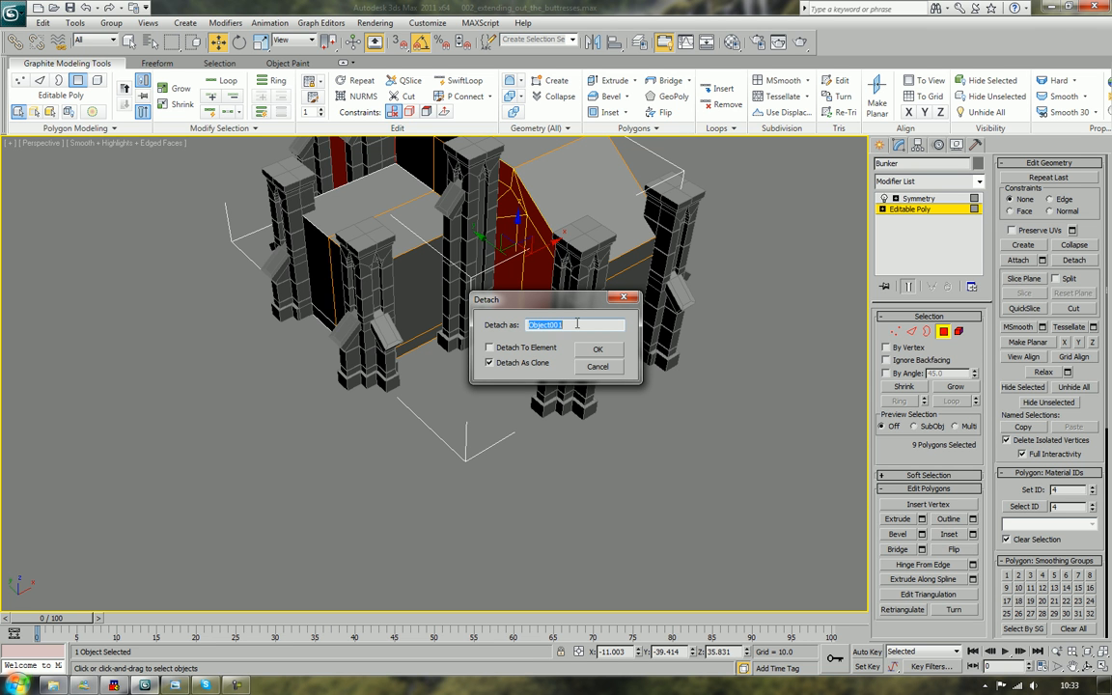
pyautogui.write('Prefabr')
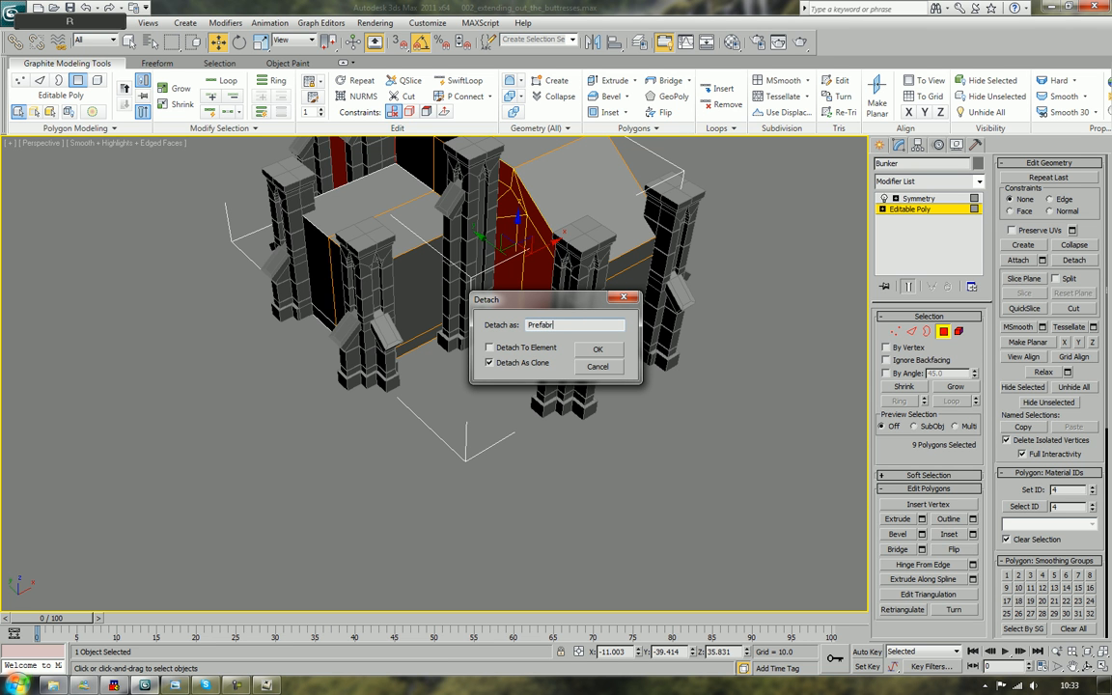
pyautogui.write('icated_Bunker_')
pyautogui.write('Window_Wall')
pyautogui.write('_')
pyautogui.press('BackSpace')
pyautogui.press('Return')
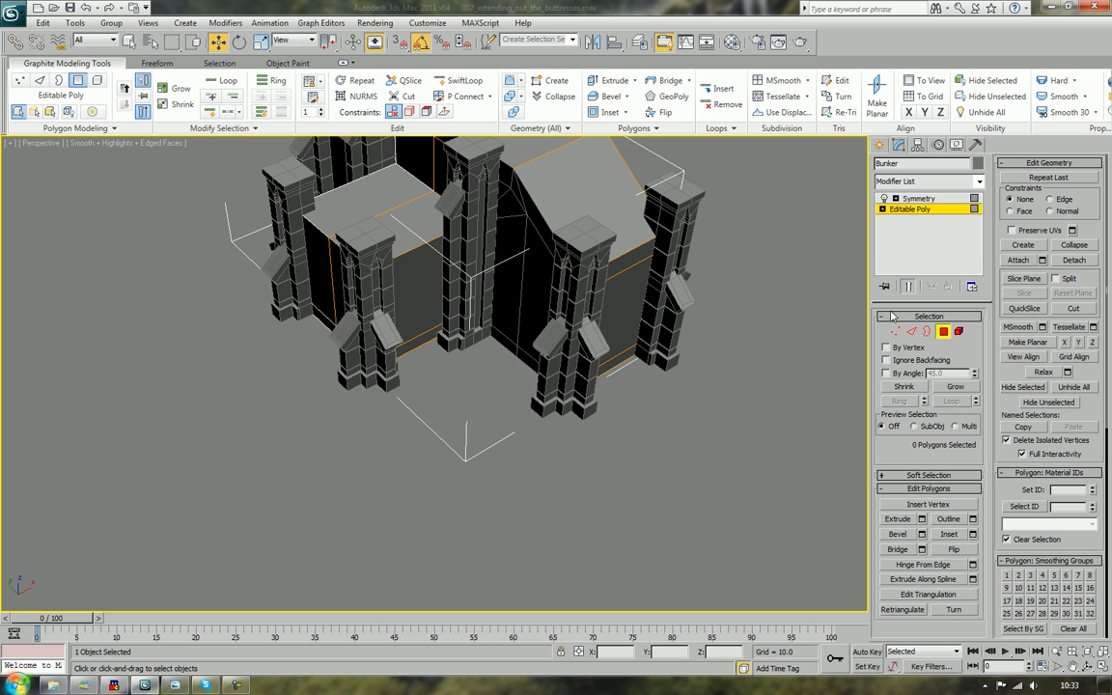
# Leave polygon editing, select the detached window wall and put it on a new layer named Walls
pyautogui.click(941, 331)
pyautogui.click(521, 318)
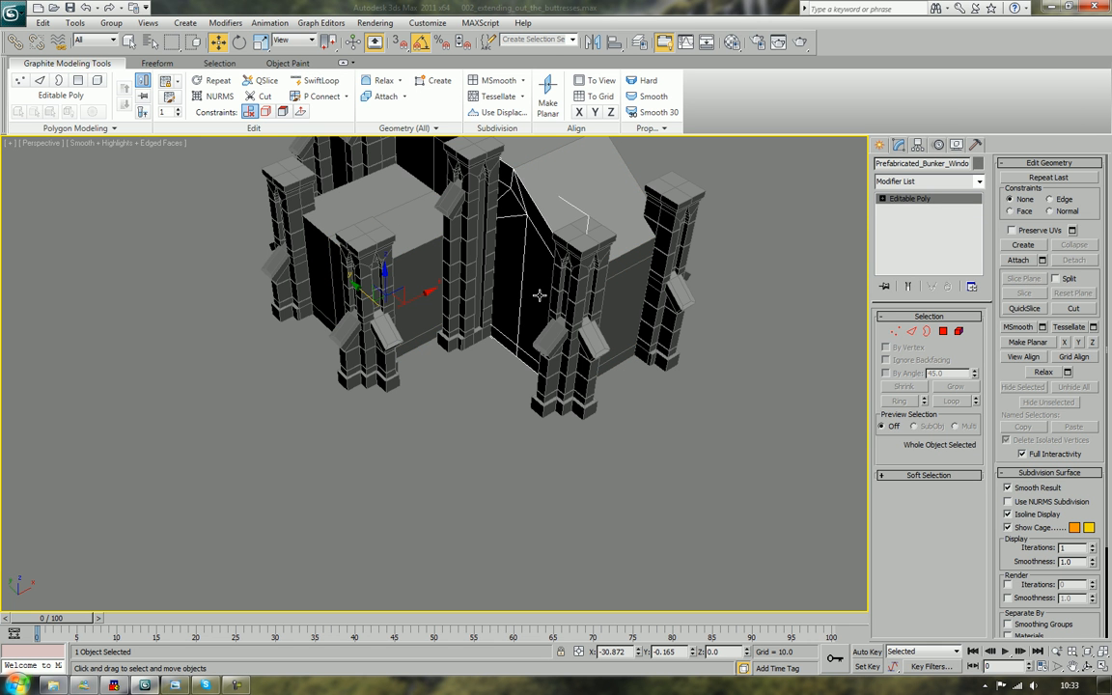
pyautogui.keyDown('alt'); pyautogui.moveTo(488, 275); pyautogui.dragTo(512, 304, button='middle'); pyautogui.keyUp('alt')
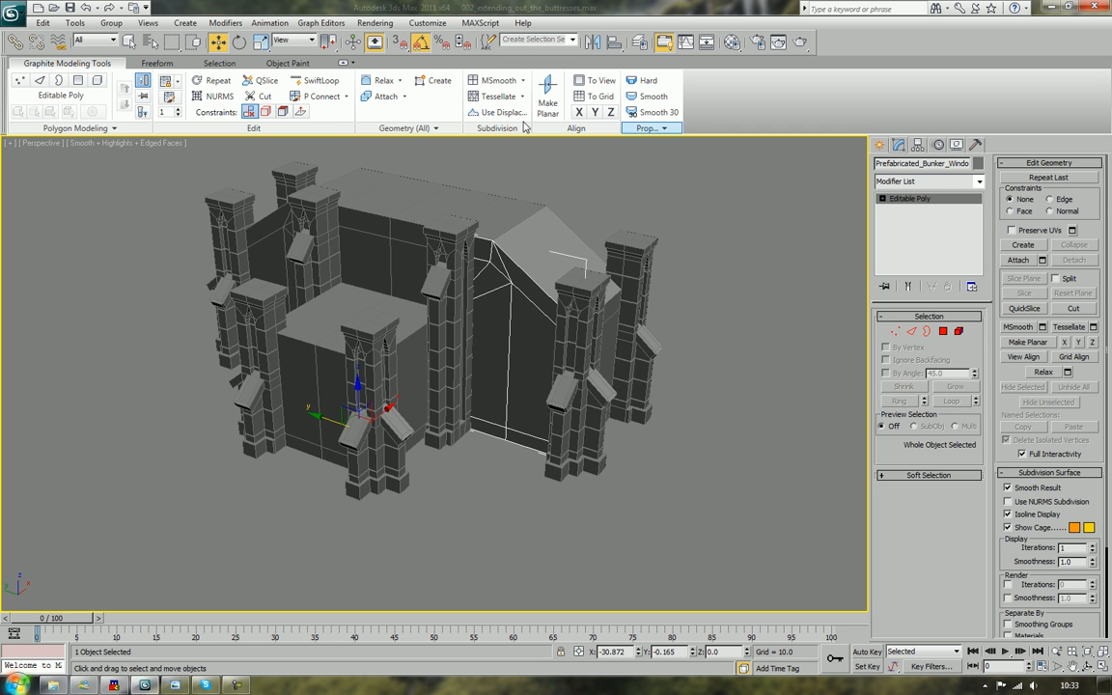
pyautogui.click(639, 41)
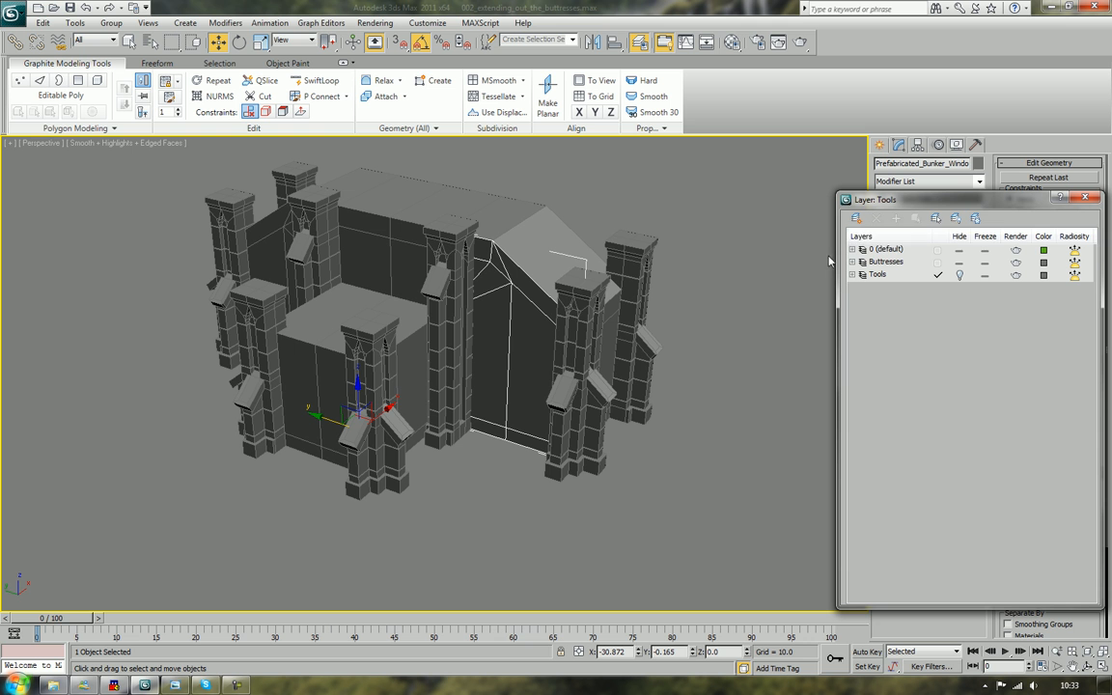
pyautogui.click(857, 219)
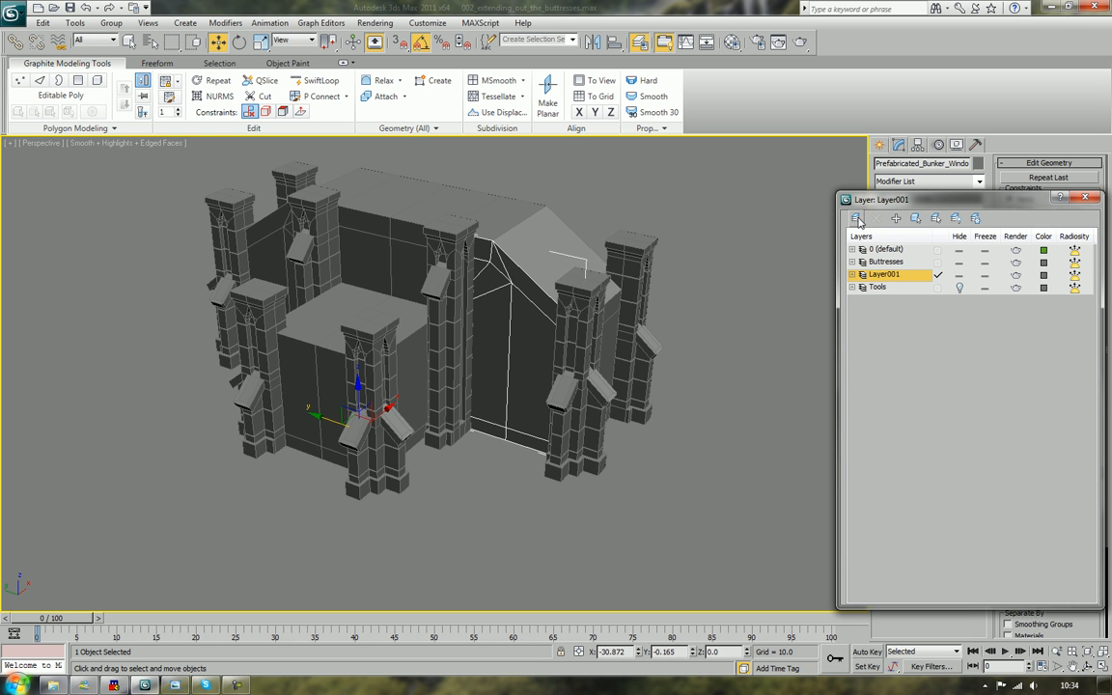
pyautogui.rightClick(893, 277)
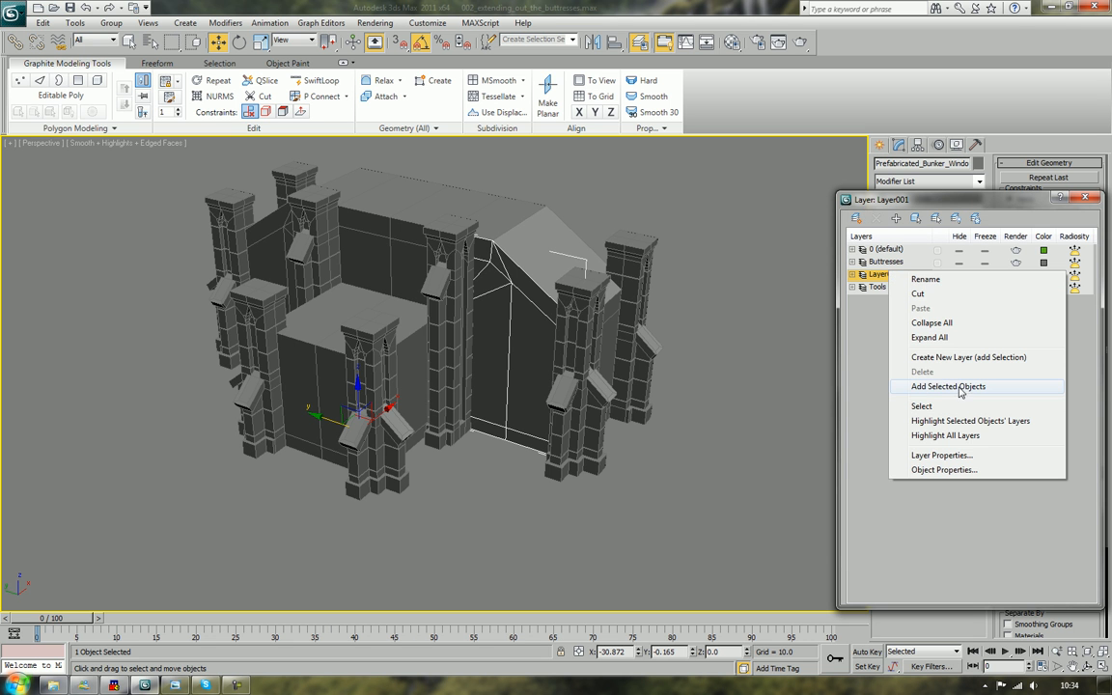
pyautogui.click(932, 279)
pyautogui.write('Walls')
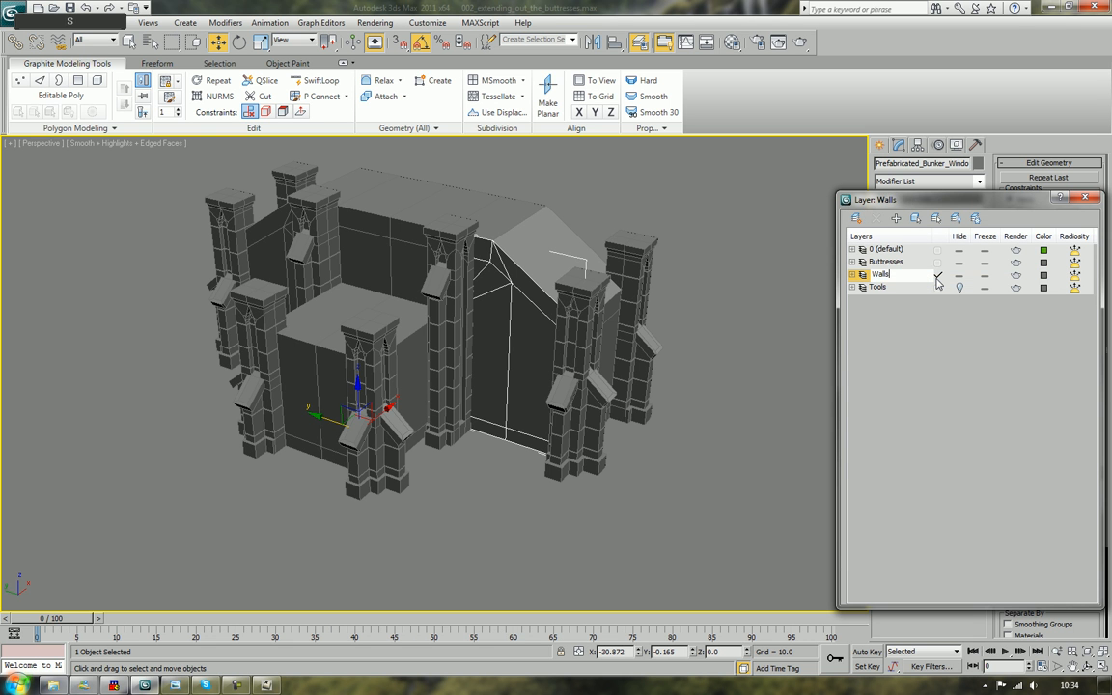
pyautogui.press('Return')
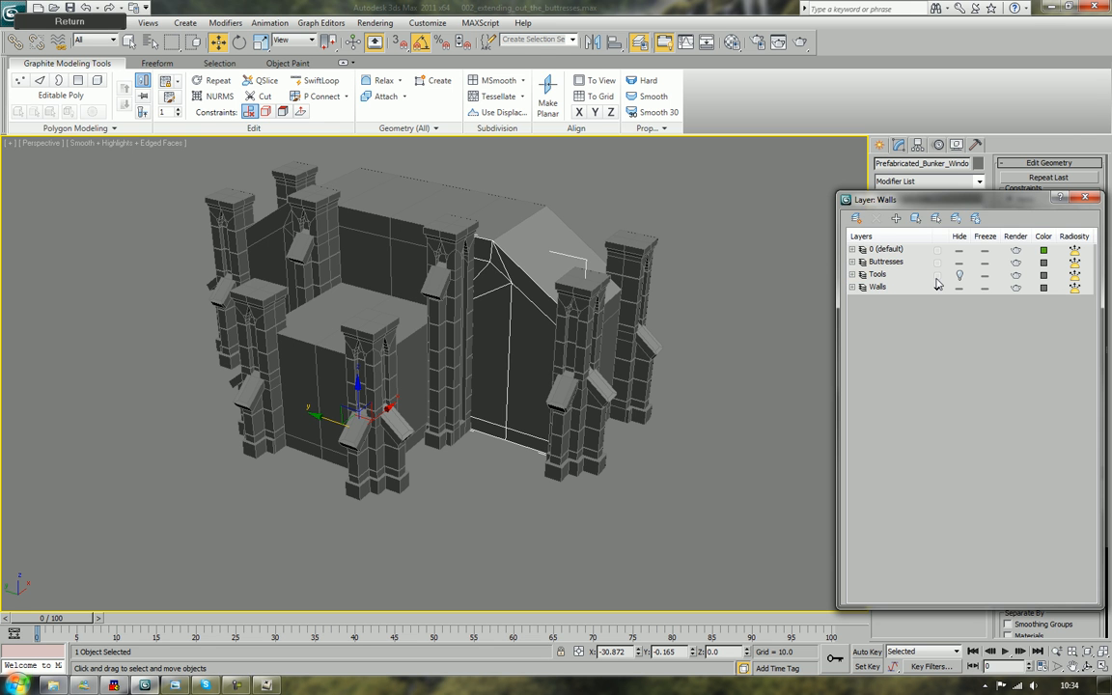
pyautogui.click(1086, 197)
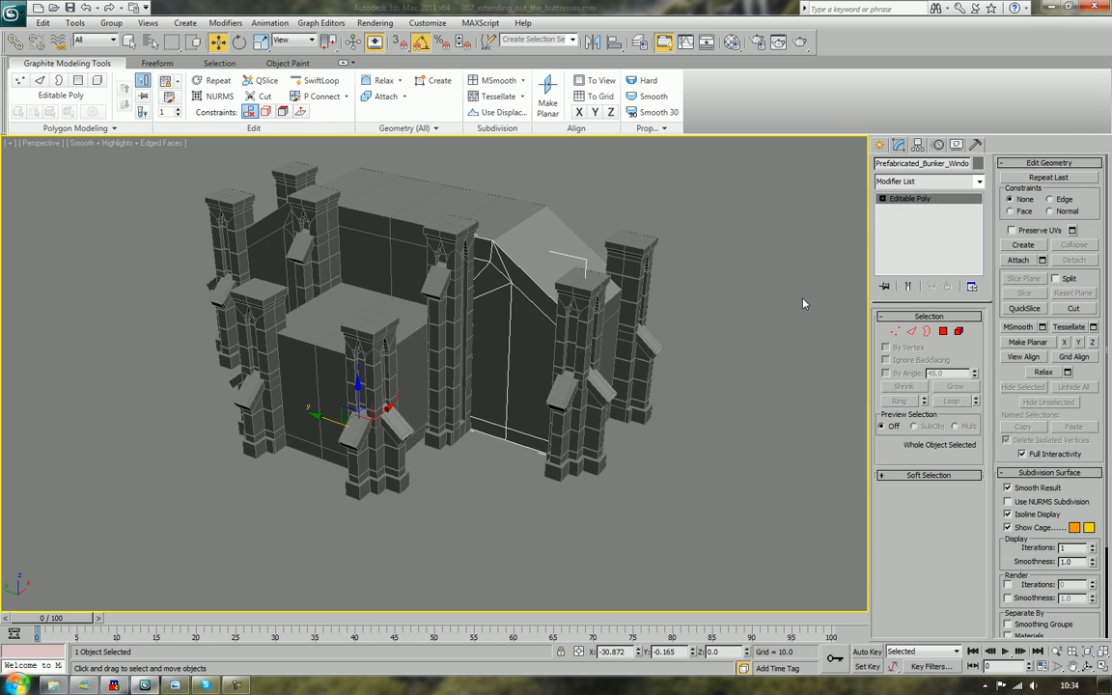
# Hide the 0 (default) layer that holds the Bunker
pyautogui.click(734, 285)
pyautogui.click(546, 243)
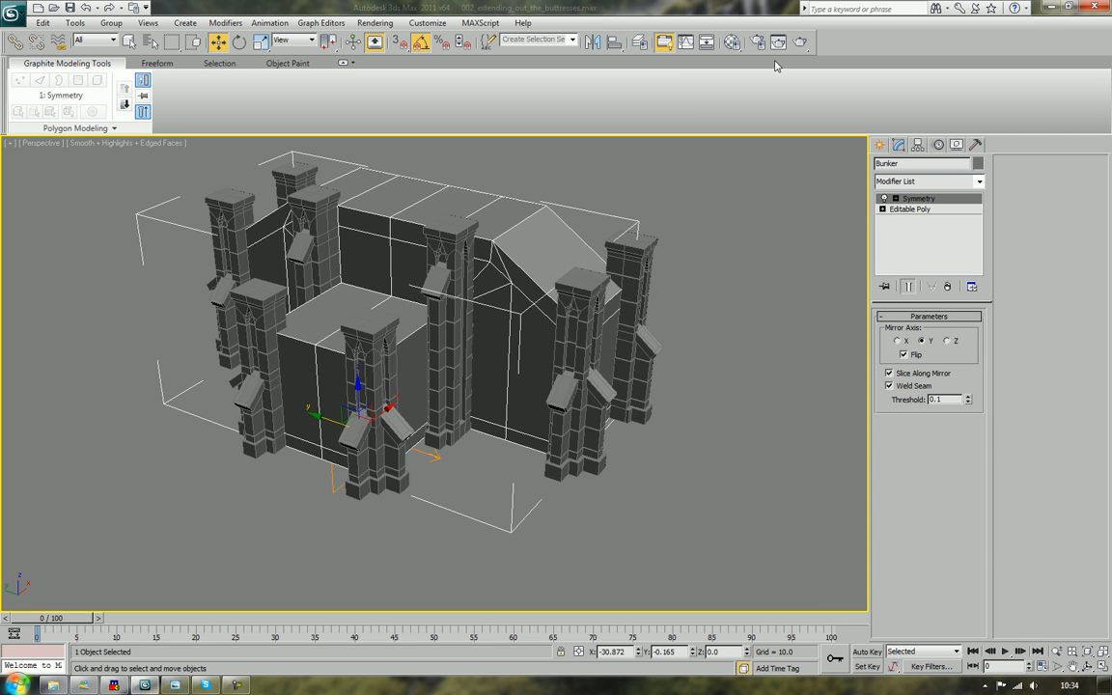
pyautogui.click(641, 41)
pyautogui.click(885, 249)
pyautogui.click(959, 249)
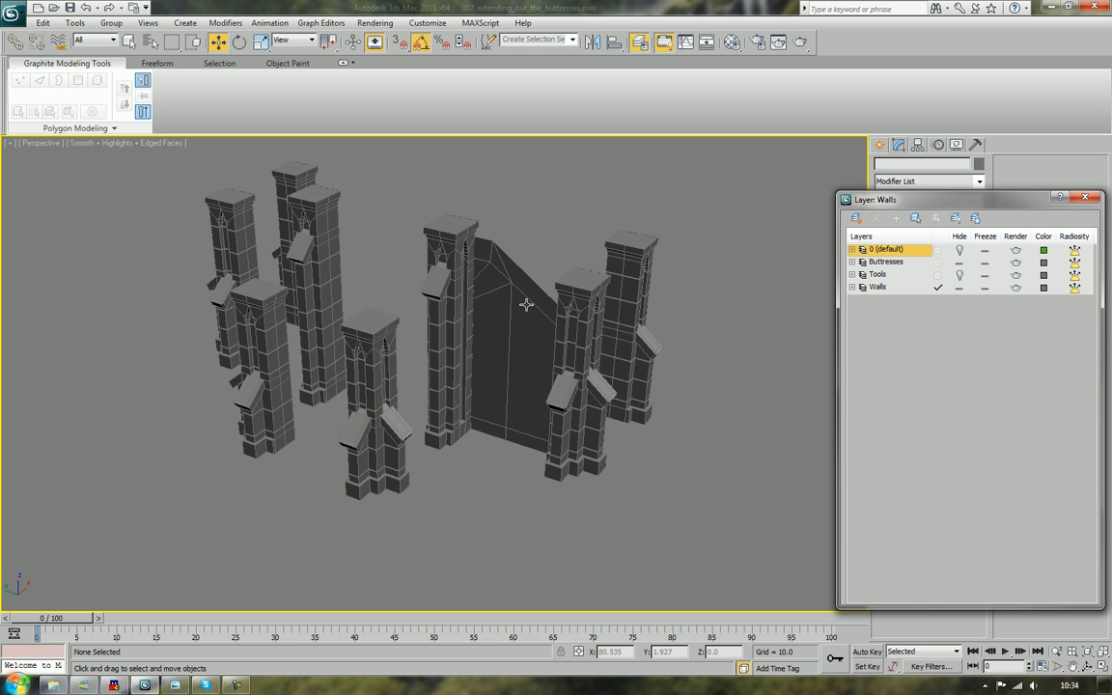
pyautogui.click(885, 261)
pyautogui.click(959, 262)
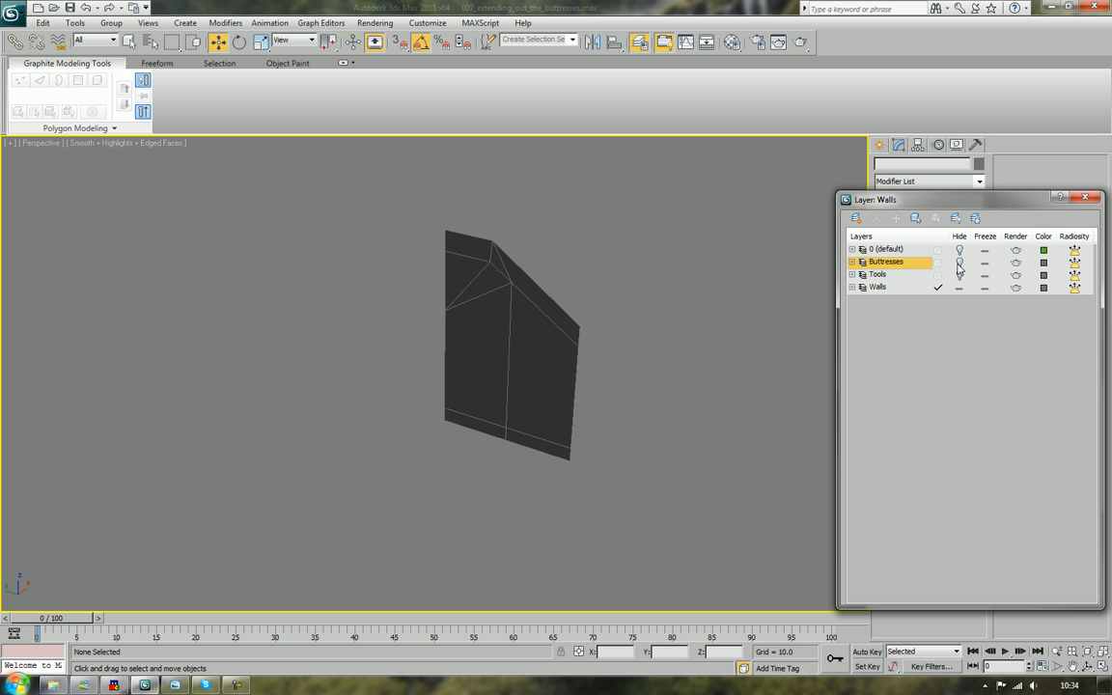
pyautogui.click(959, 262)
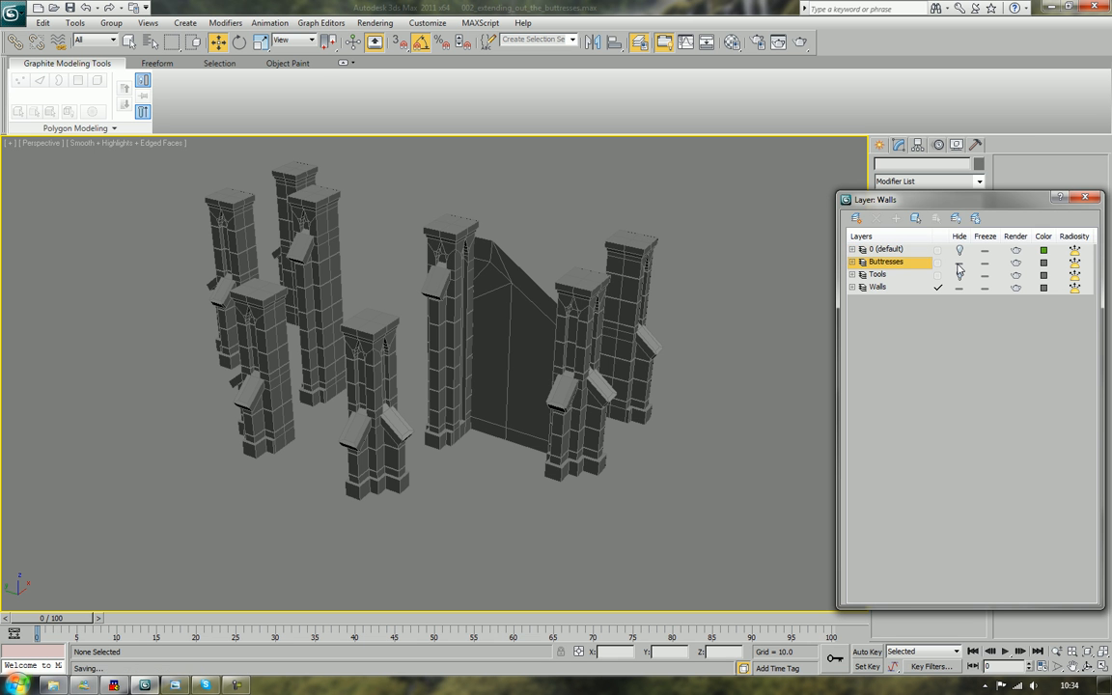
# Select the window wall in edge mode and remove the two diagonal edges beside the tall buttress
pyautogui.click(1085, 198)
pyautogui.keyDown('alt'); pyautogui.moveTo(739, 300); pyautogui.dragTo(644, 358, button='middle'); pyautogui.keyUp('alt')
pyautogui.scroll(5, 744, 294)
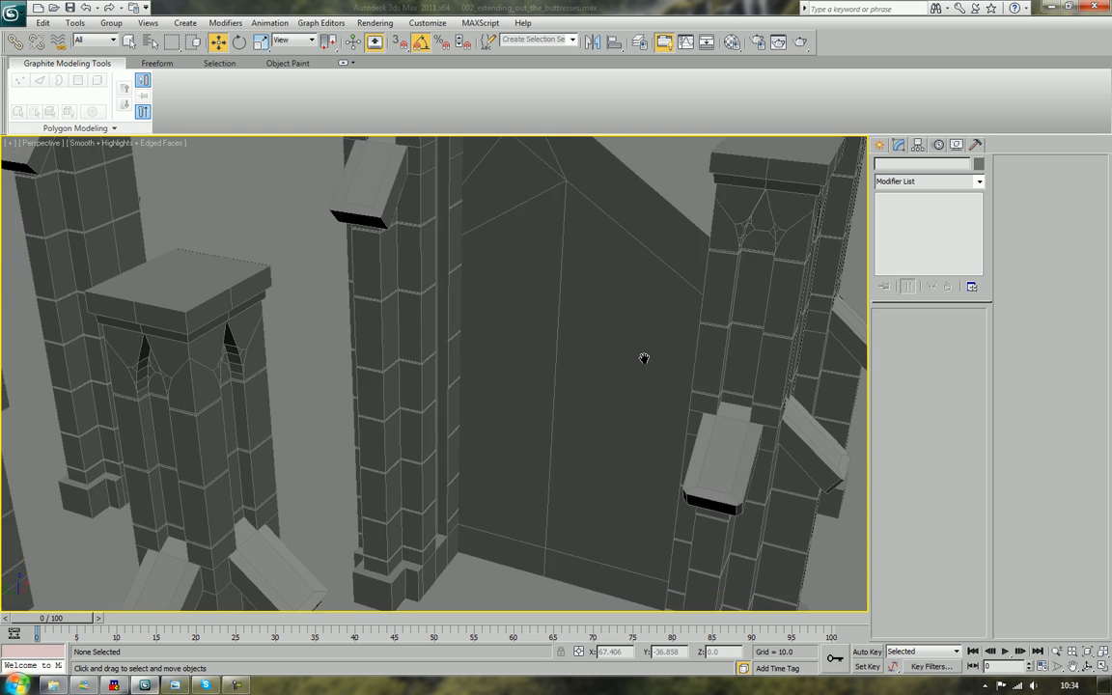
pyautogui.scroll(-5, 644, 358)
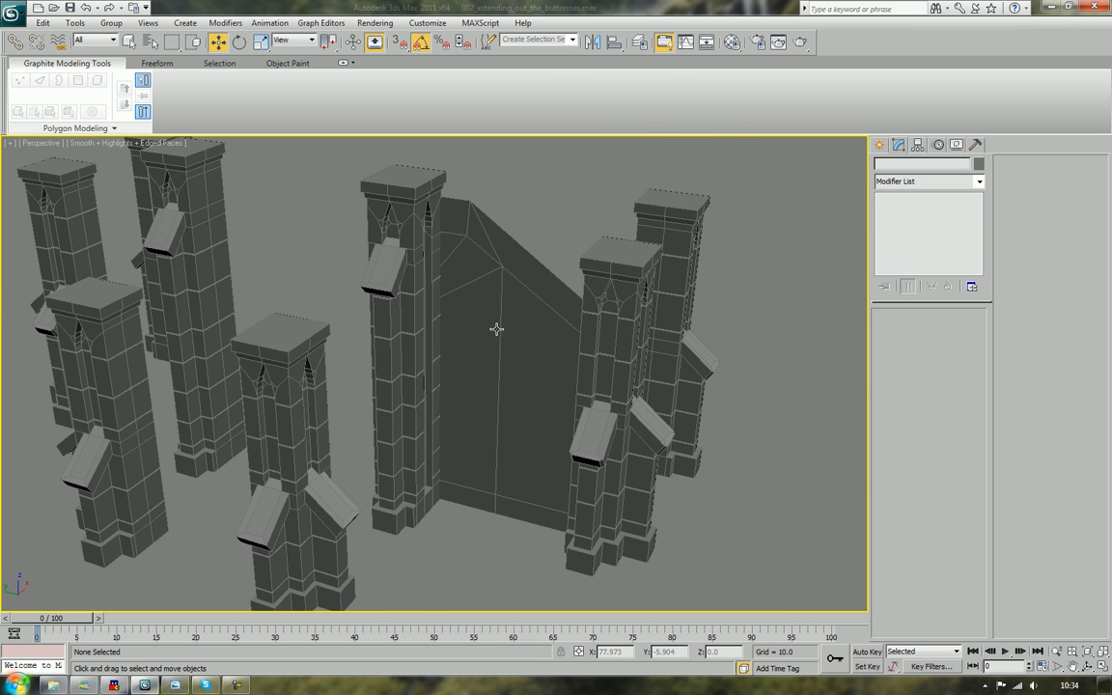
pyautogui.click(452, 247)
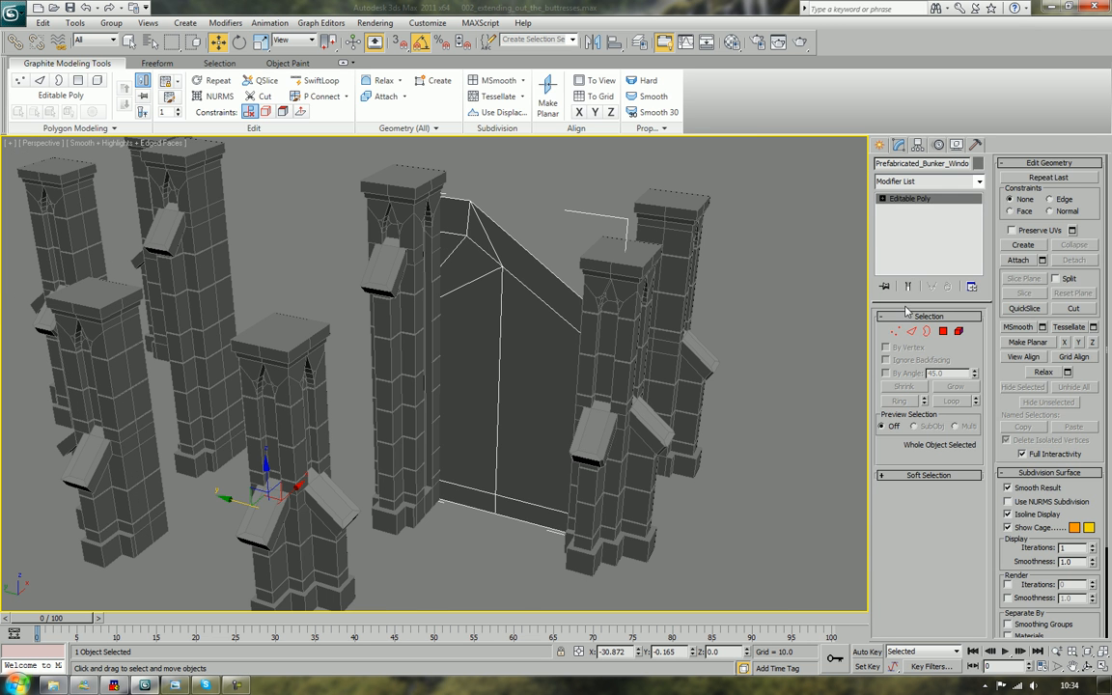
pyautogui.press('2')
pyautogui.click(449, 241)
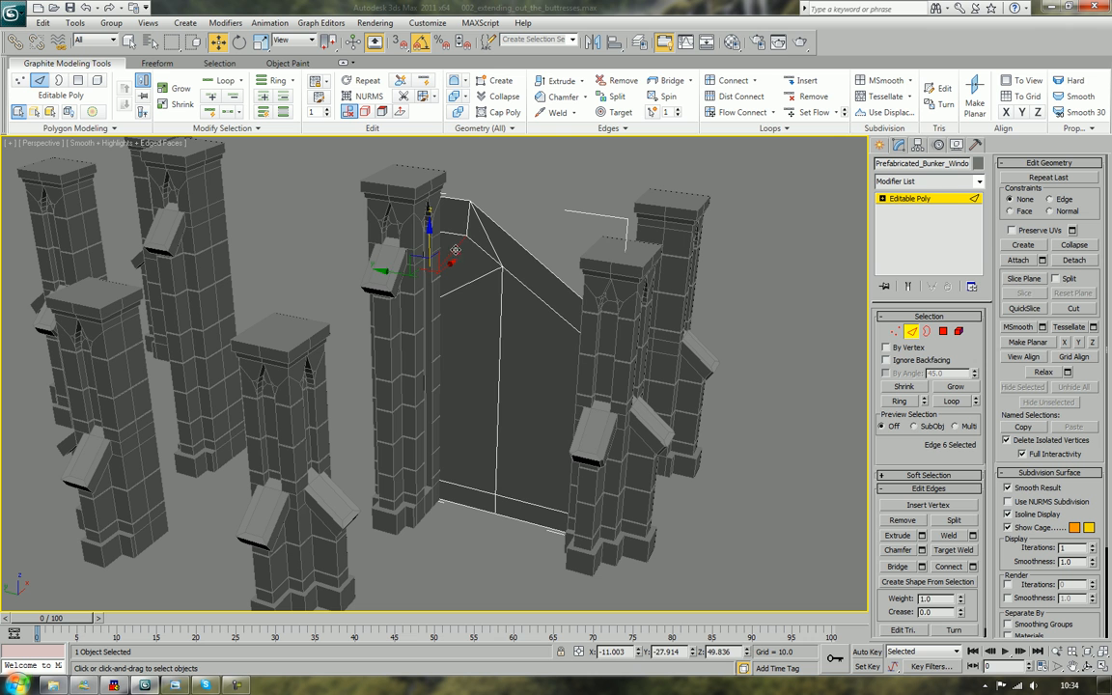
pyautogui.click(476, 260)
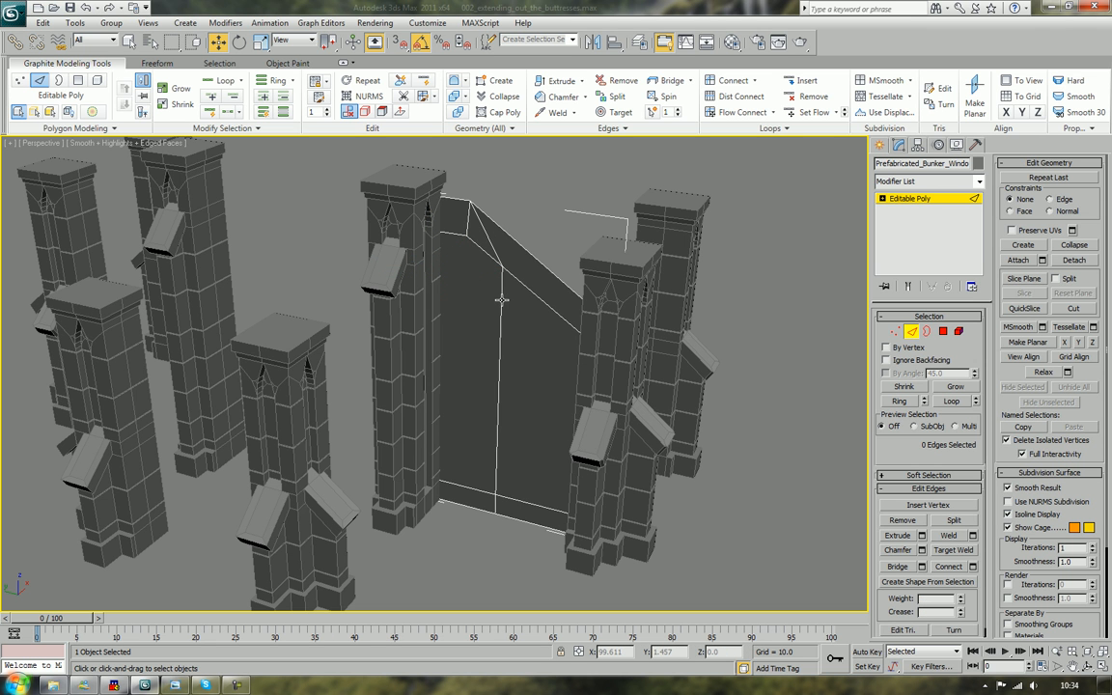
# Remove the window wall's remaining slanted inner edge, its central vertical edge and the short vertical edge in the base strip
pyautogui.keyDown('alt'); pyautogui.moveTo(473, 314); pyautogui.dragTo(497, 249, button='middle'); pyautogui.keyUp('alt')
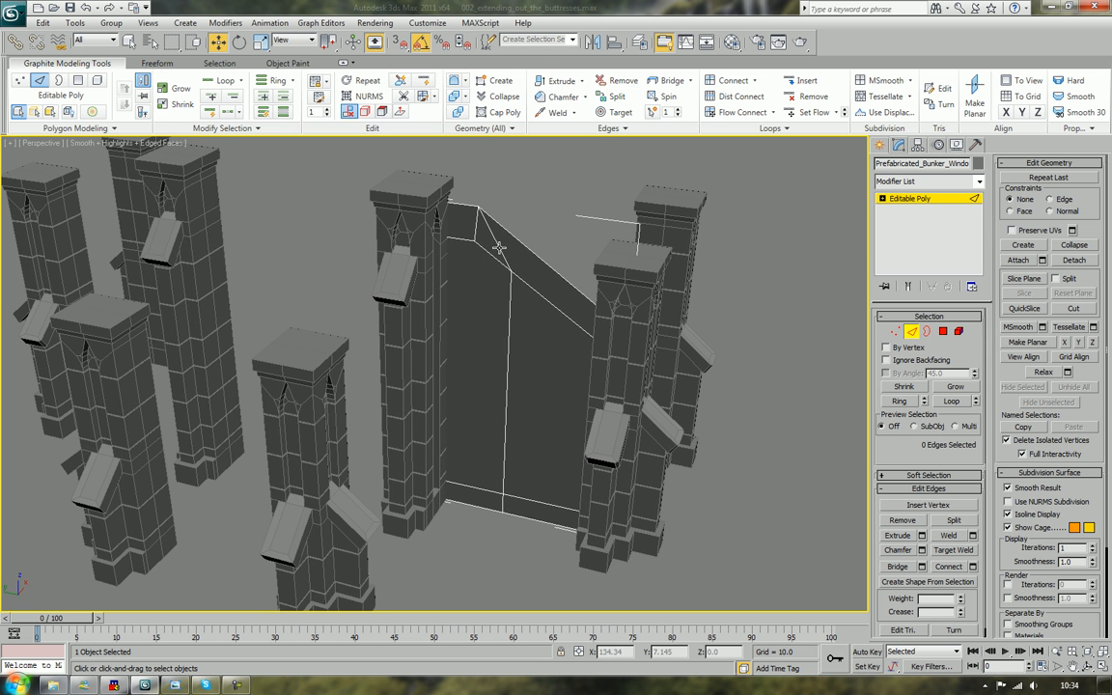
pyautogui.click(499, 248)
pyautogui.click(507, 303)
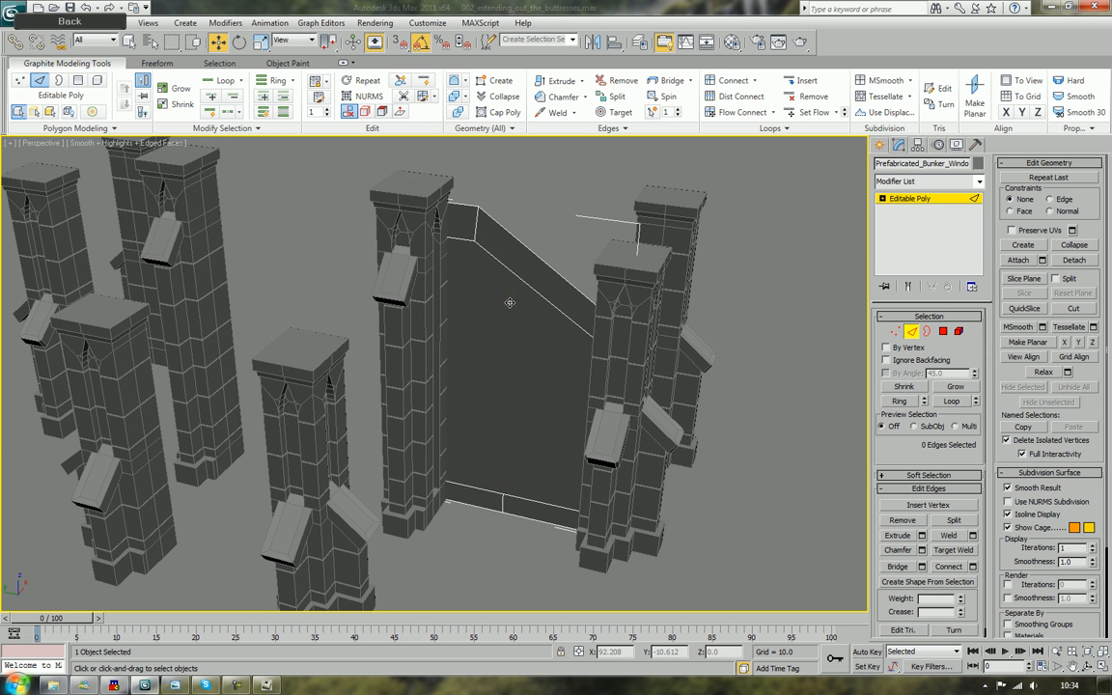
pyautogui.keyDown('alt'); pyautogui.moveTo(462, 342); pyautogui.dragTo(499, 457, button='middle'); pyautogui.keyUp('alt')
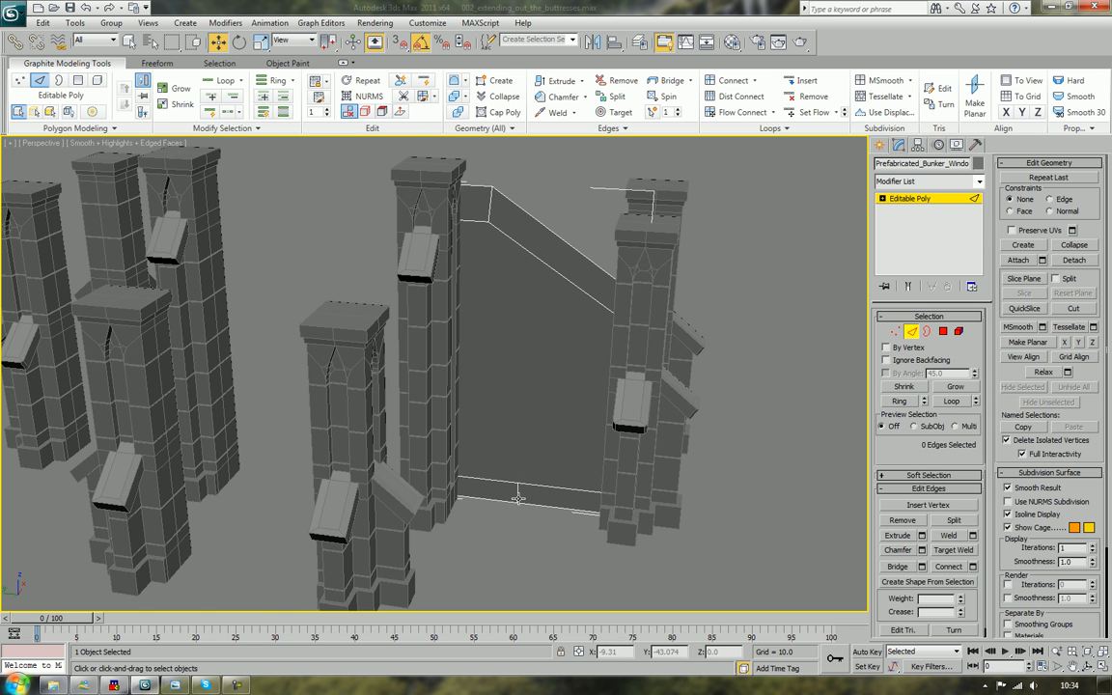
pyautogui.click(518, 498)
pyautogui.click(533, 479)
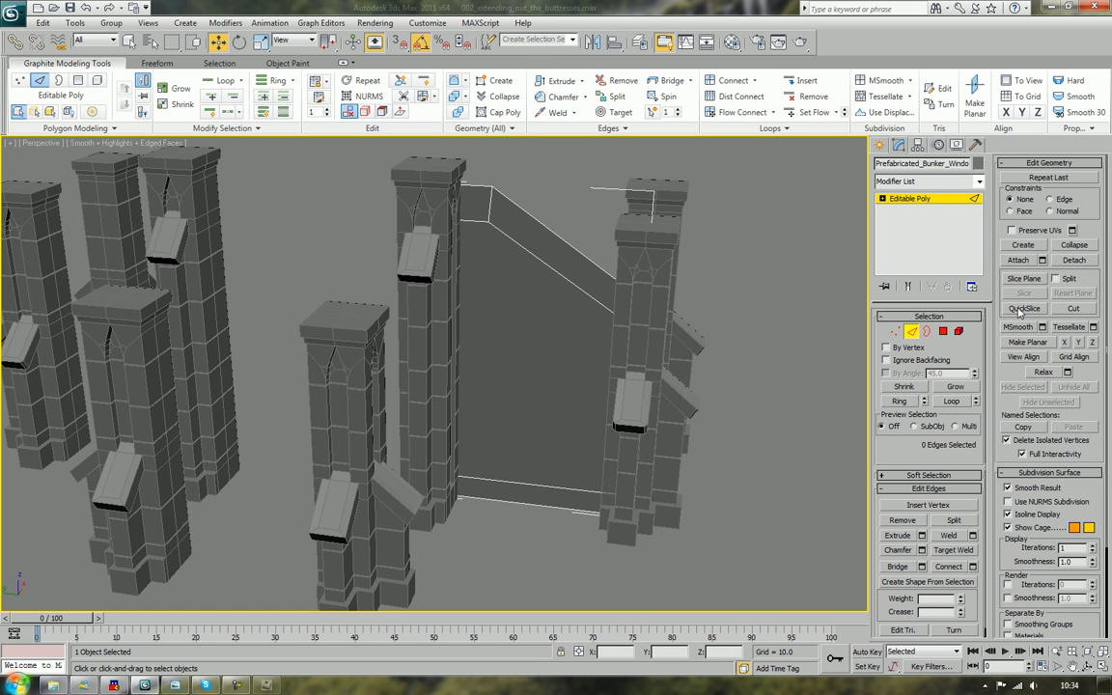
# Cut a vertical edge in the window wall from the gable band's lower inner corner down to the wall's bottom edge
pyautogui.click(1074, 309)
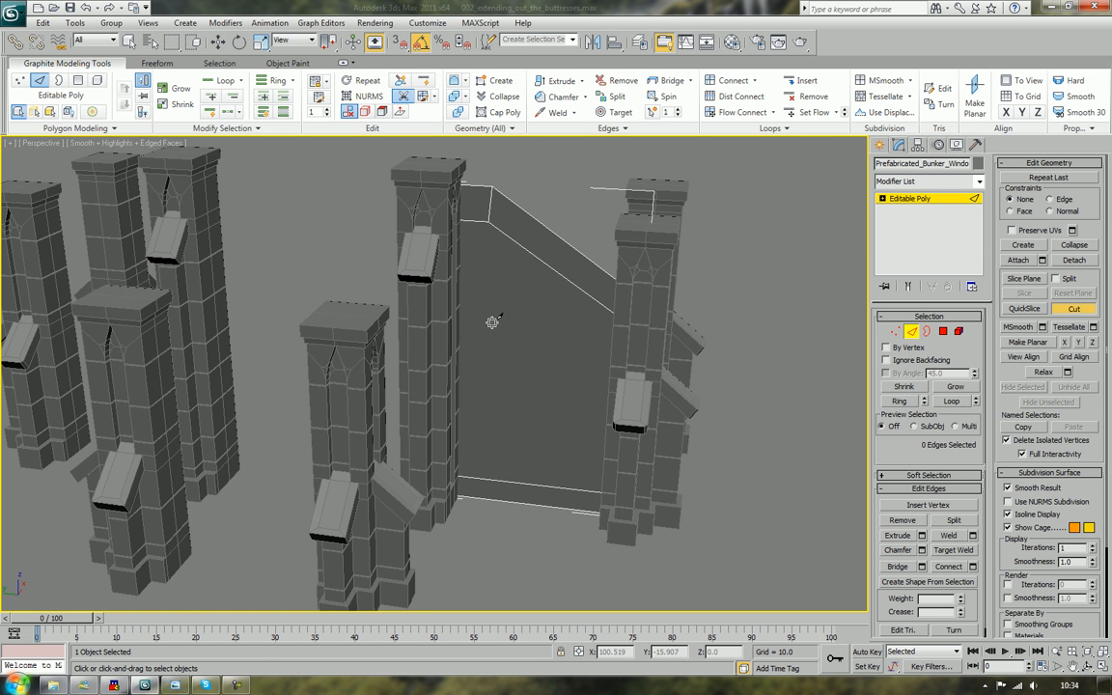
pyautogui.keyDown('alt'); pyautogui.moveTo(566, 392); pyautogui.dragTo(579, 386, button='middle'); pyautogui.keyUp('alt')
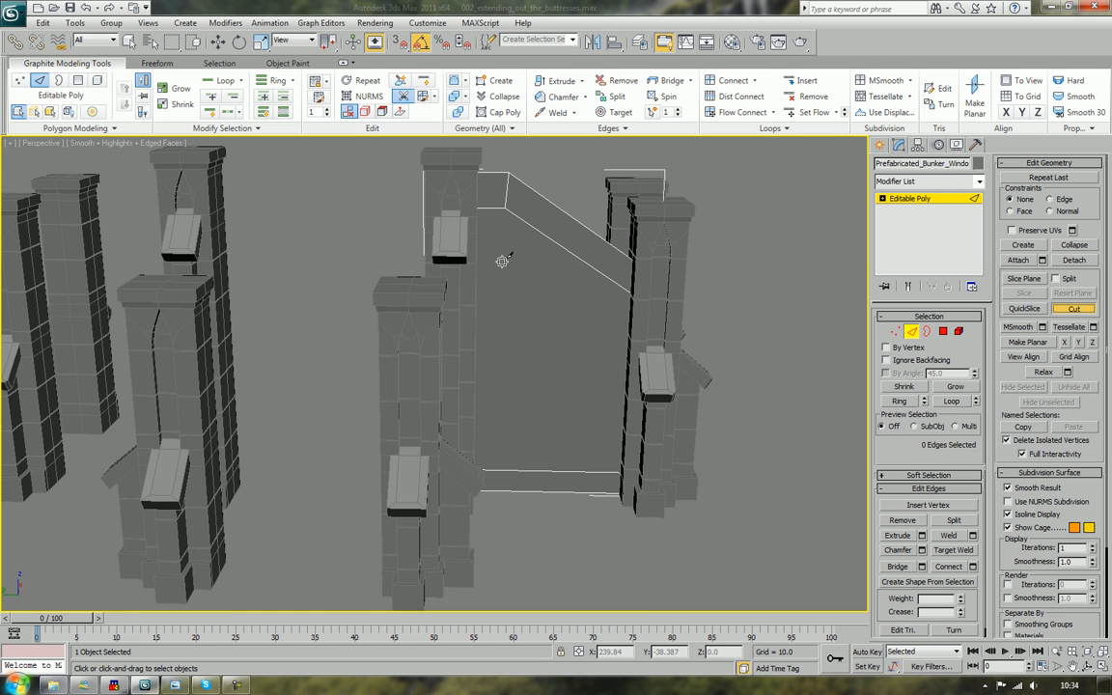
pyautogui.click(506, 207)
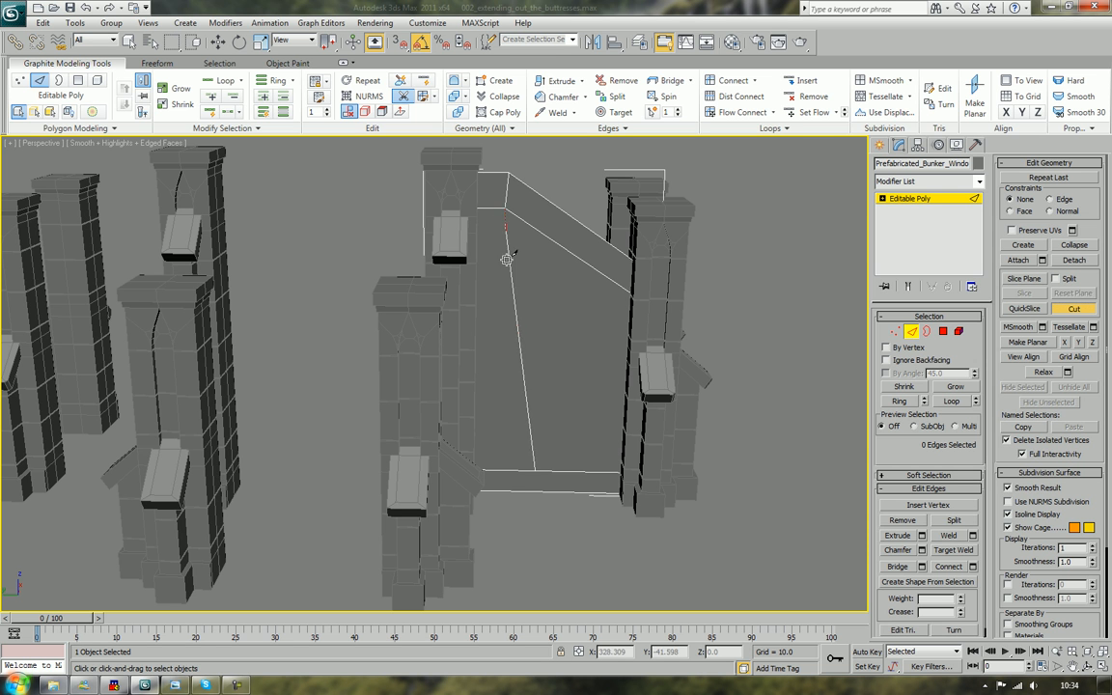
pyautogui.click(506, 490)
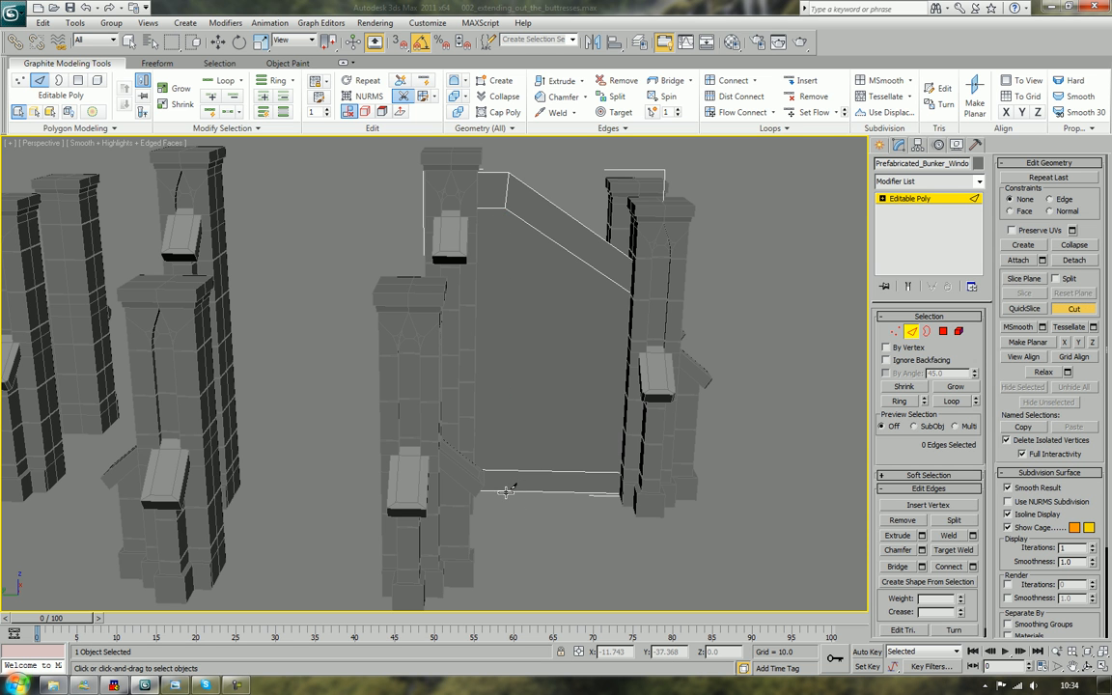
pyautogui.click(504, 209)
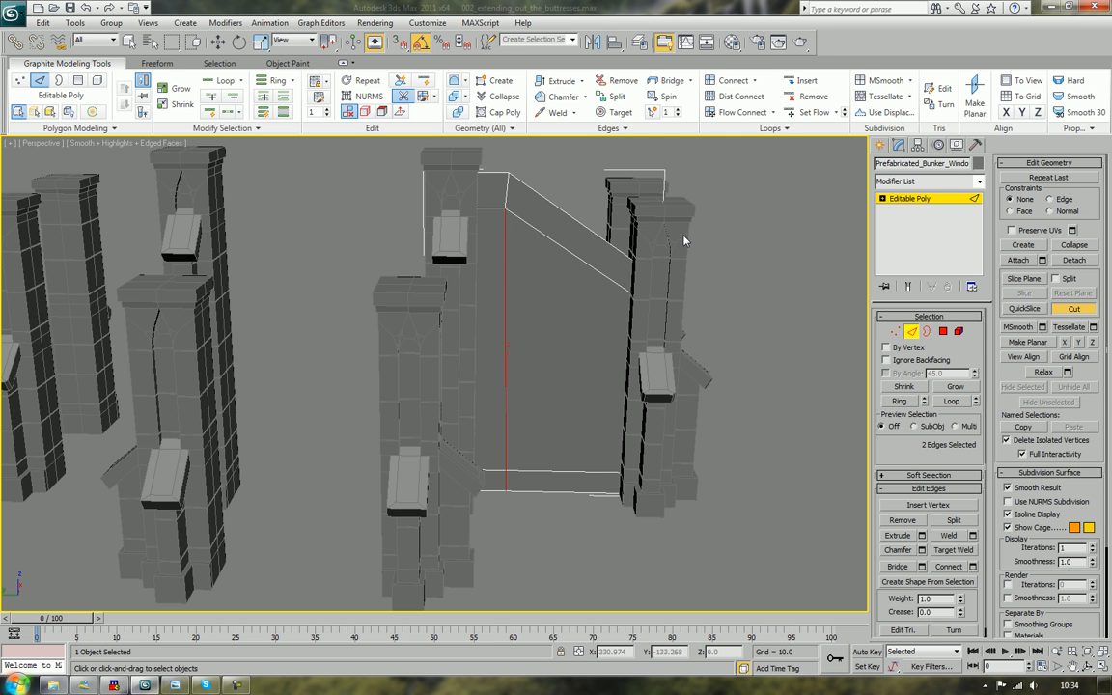
# In the Left view, remove the leftover vertices to the right of the new vertical cut, on the slanted inner edge and base strip
pyautogui.press('l')
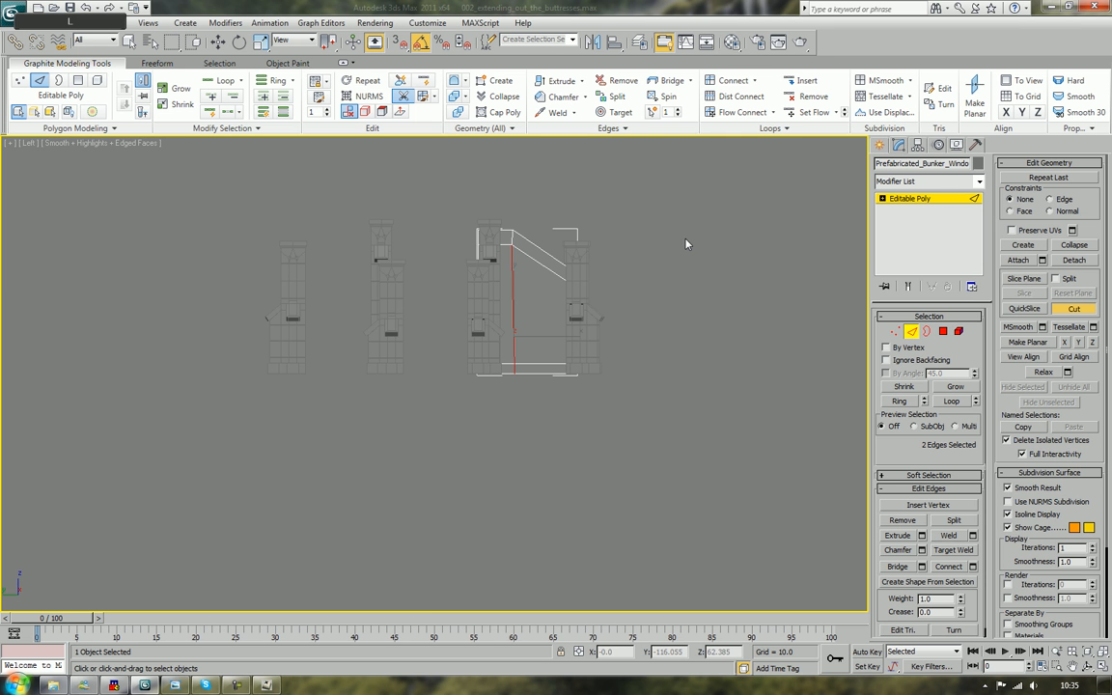
pyautogui.press('z')
pyautogui.moveTo(512, 280); pyautogui.dragTo(548, 283, button='middle')
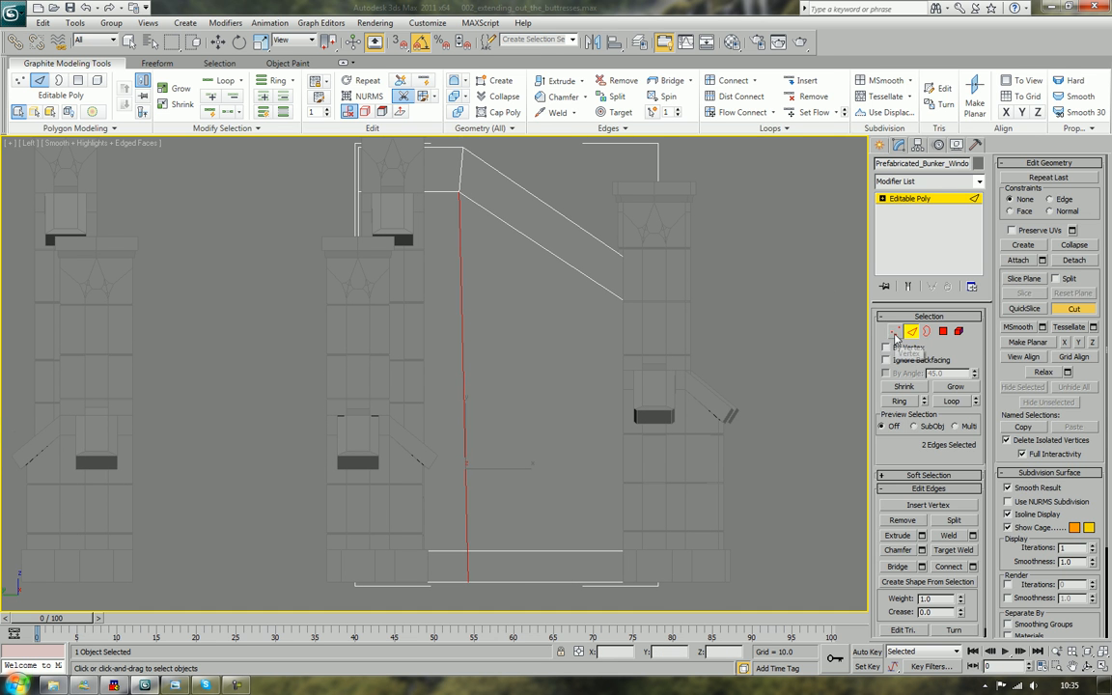
pyautogui.press('1')
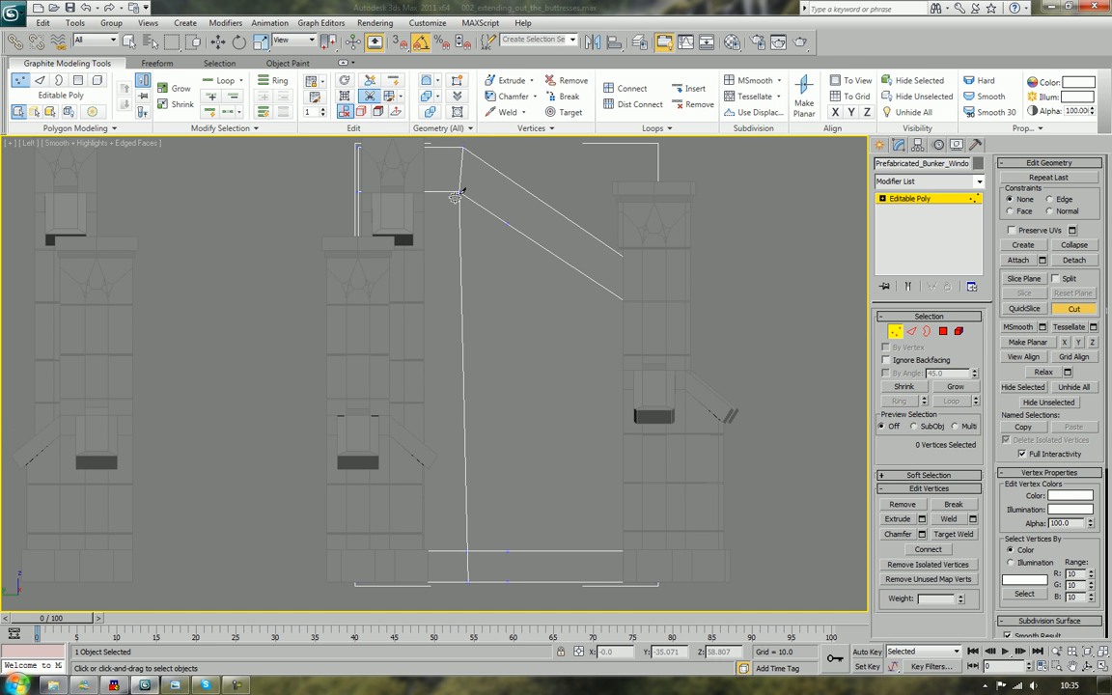
pyautogui.rightClick(510, 220)
pyautogui.moveTo(492, 213); pyautogui.dragTo(530, 601)
pyautogui.press('BackSpace')
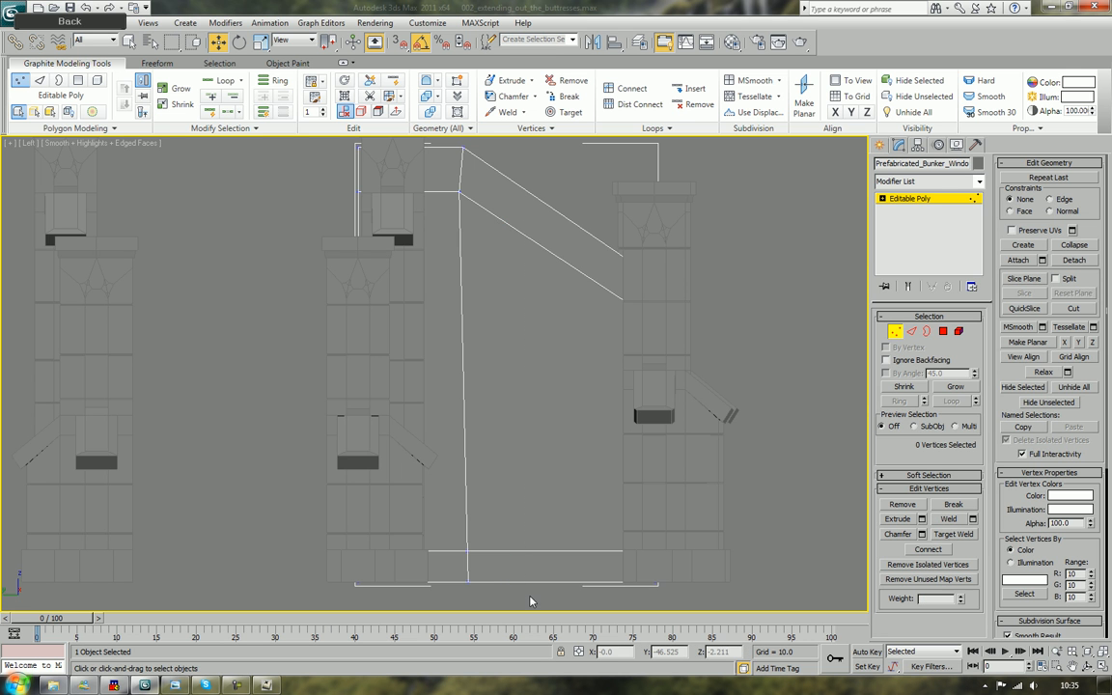
# Remove the stray mid-height vertex on the window wall's left side edge, using wireframe display to reach it
pyautogui.press('F3')
pyautogui.moveTo(305, 313); pyautogui.dragTo(400, 338)
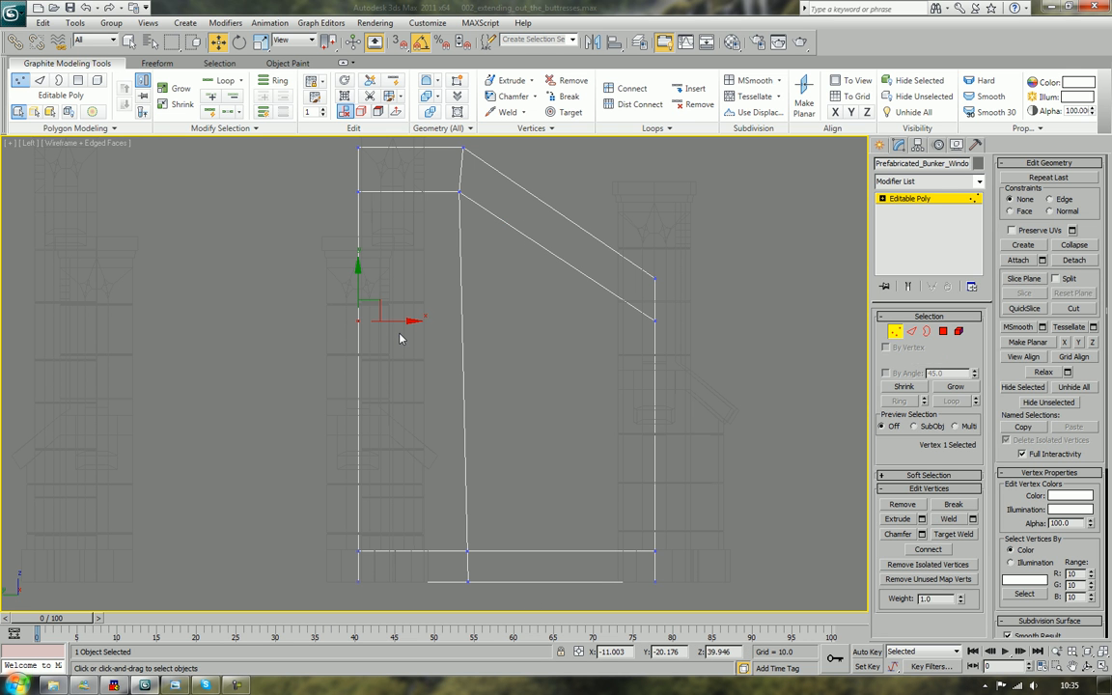
pyautogui.press('BackSpace')
pyautogui.press('F3')
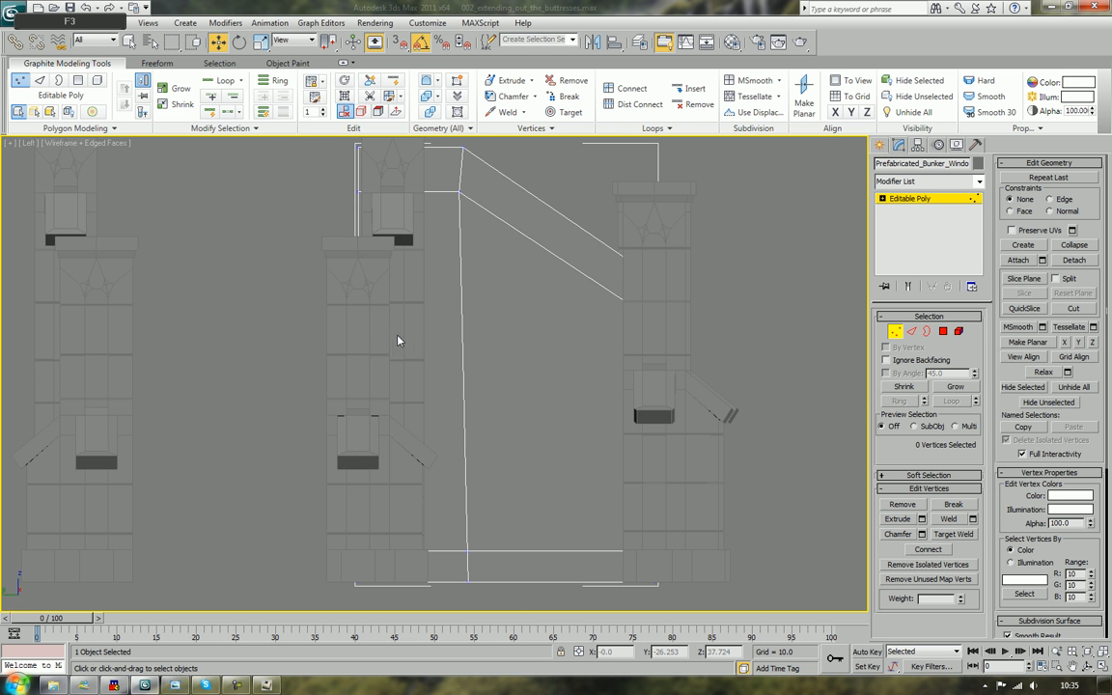
# Move the cut's top and base vertices horizontally in line with the gable's upper corner to make it vertical, and leave vertex editing
pyautogui.moveTo(427, 309); pyautogui.dragTo(426, 320, button='middle')
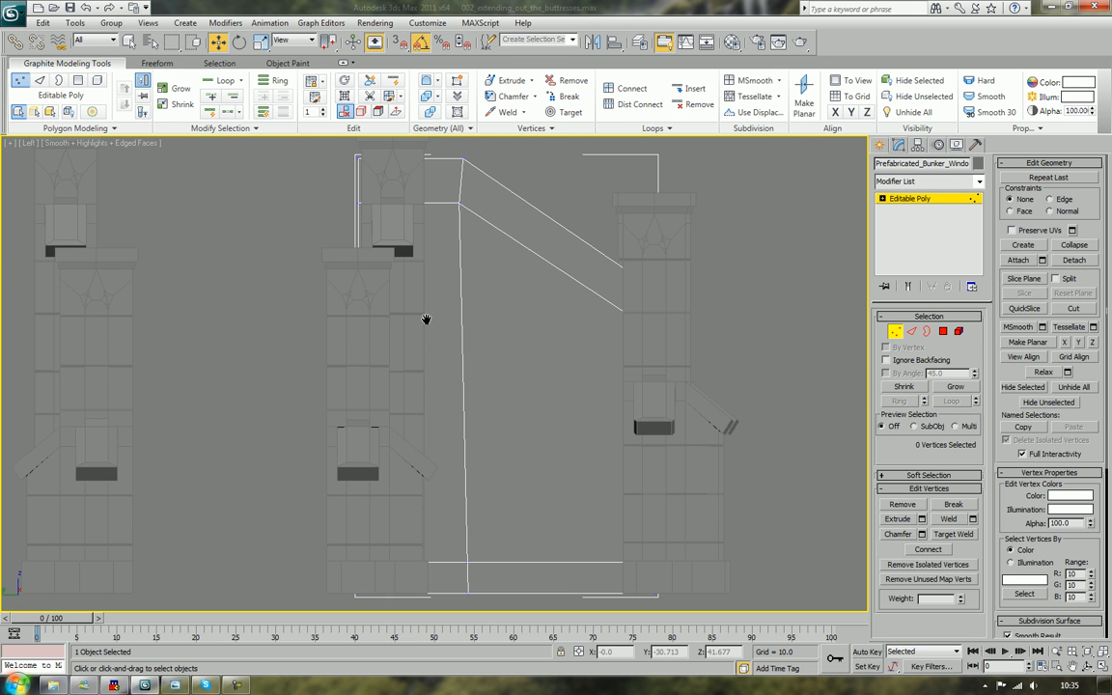
pyautogui.press('F3')
pyautogui.press('F3')
pyautogui.click(460, 203)
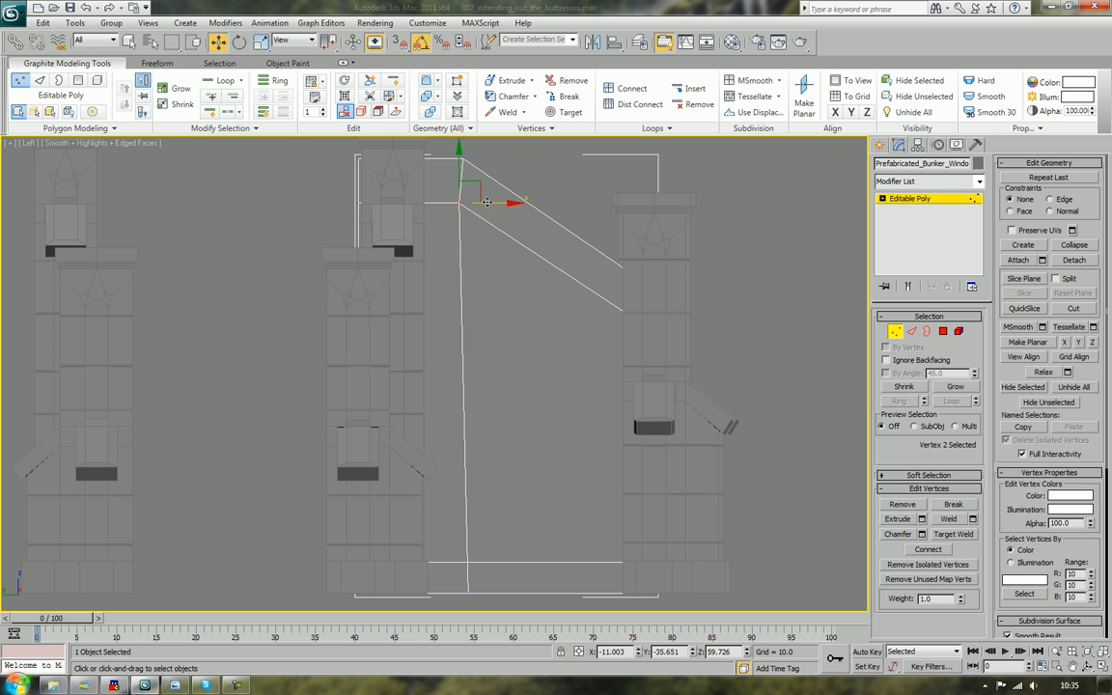
pyautogui.moveTo(489, 204); pyautogui.dragTo(491, 211)
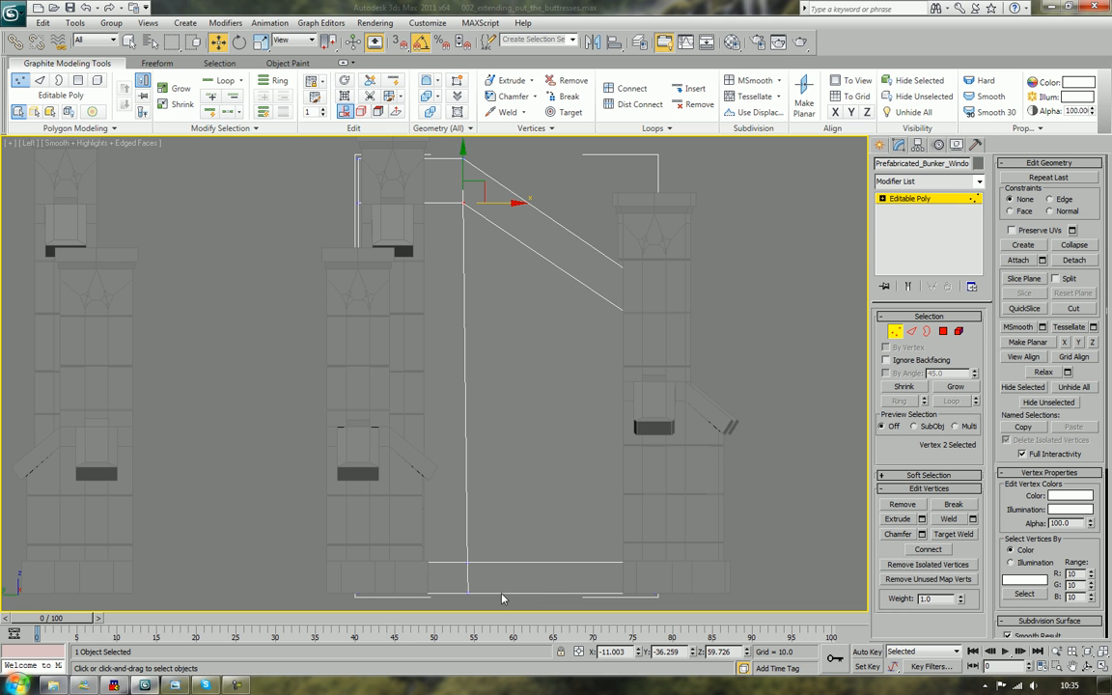
pyautogui.moveTo(501, 598)
pyautogui.mouseDown()
pyautogui.moveTo(459, 555)
pyautogui.moveTo(509, 575)
pyautogui.moveTo(476, 598)
pyautogui.moveTo(453, 595)
pyautogui.moveTo(503, 594)
pyautogui.mouseUp()
pyautogui.click(894, 334)
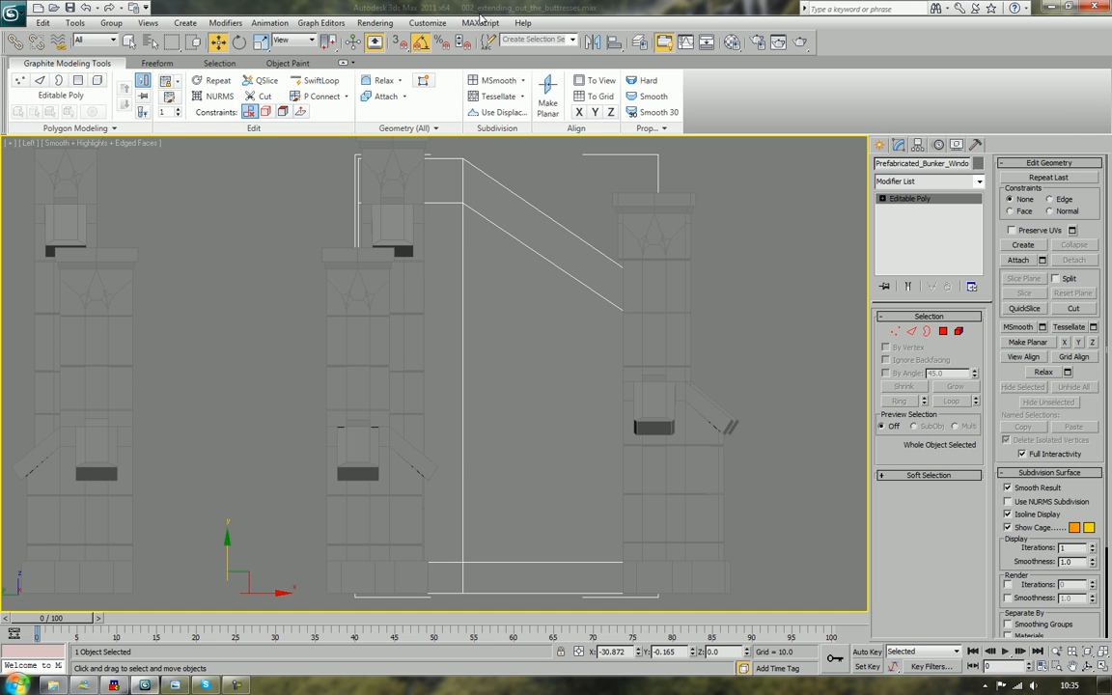
# Reselect the window wall and add a SwiftLoop edge loop along the gable band, close to its upper edge
pyautogui.click(777, 316)
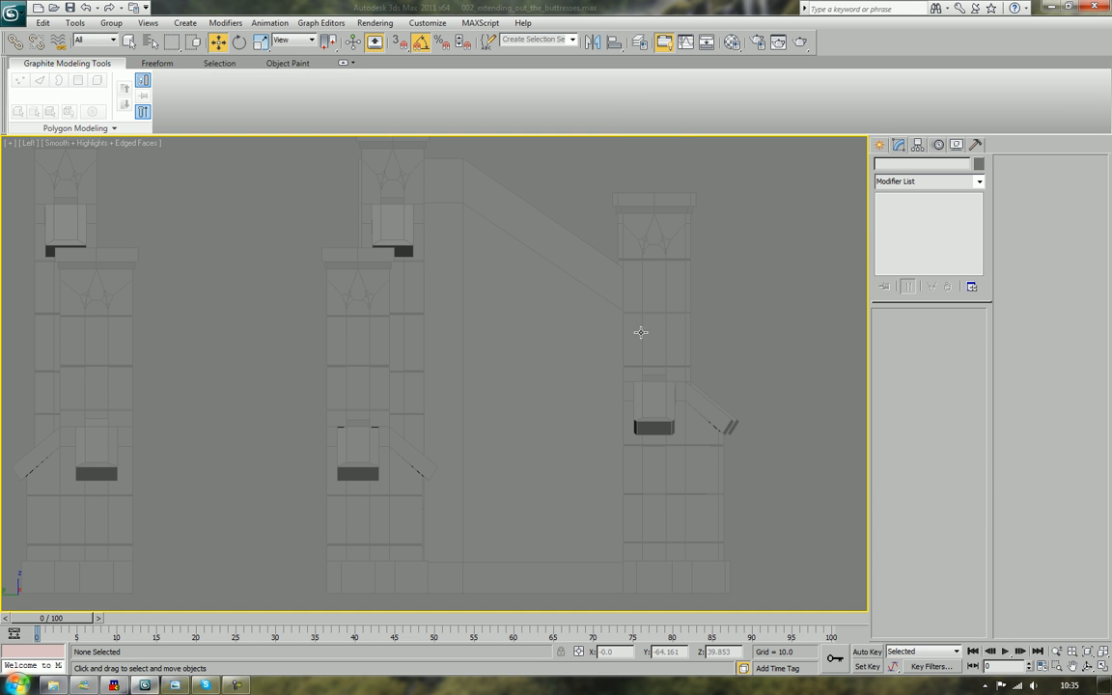
pyautogui.click(557, 346)
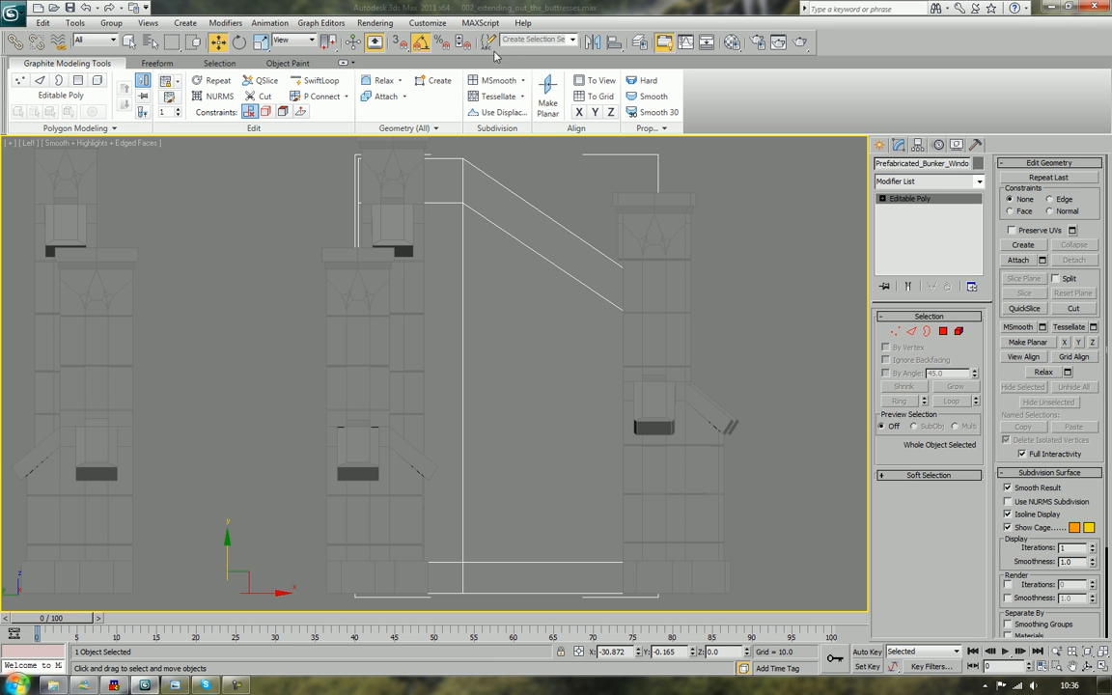
pyautogui.click(322, 80)
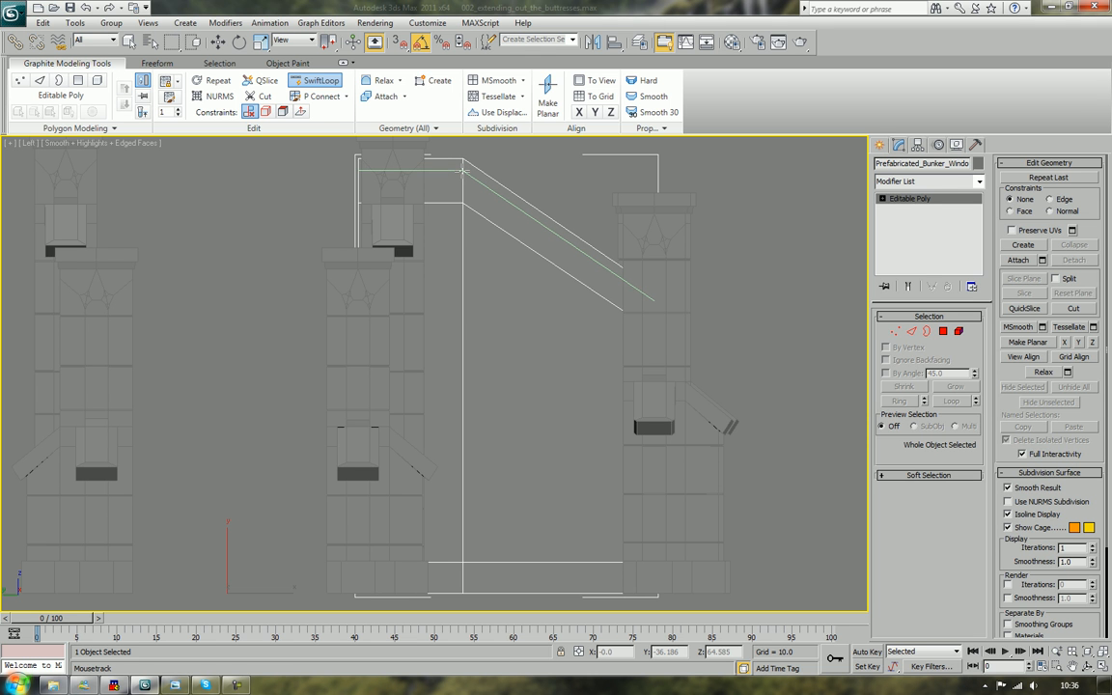
pyautogui.click(464, 170)
pyautogui.press('w')
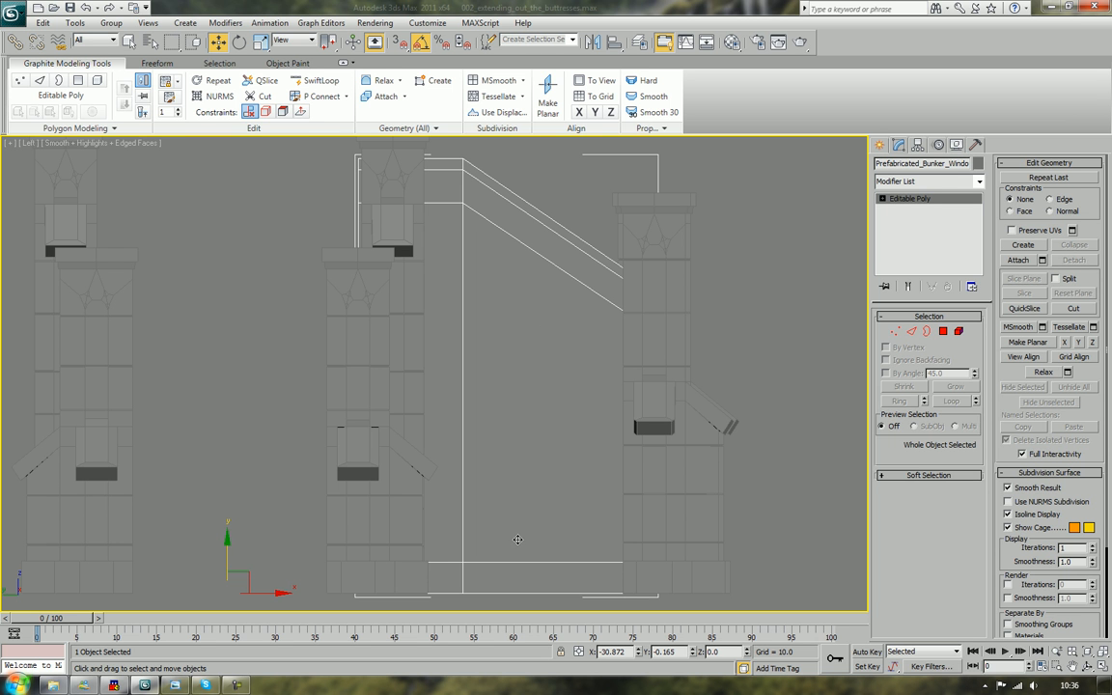
# In edge mode, select the five slanted and horizontal edges between the vertical cut and the right buttress
pyautogui.moveTo(518, 539); pyautogui.dragTo(515, 506, button='middle')
pyautogui.click(910, 333)
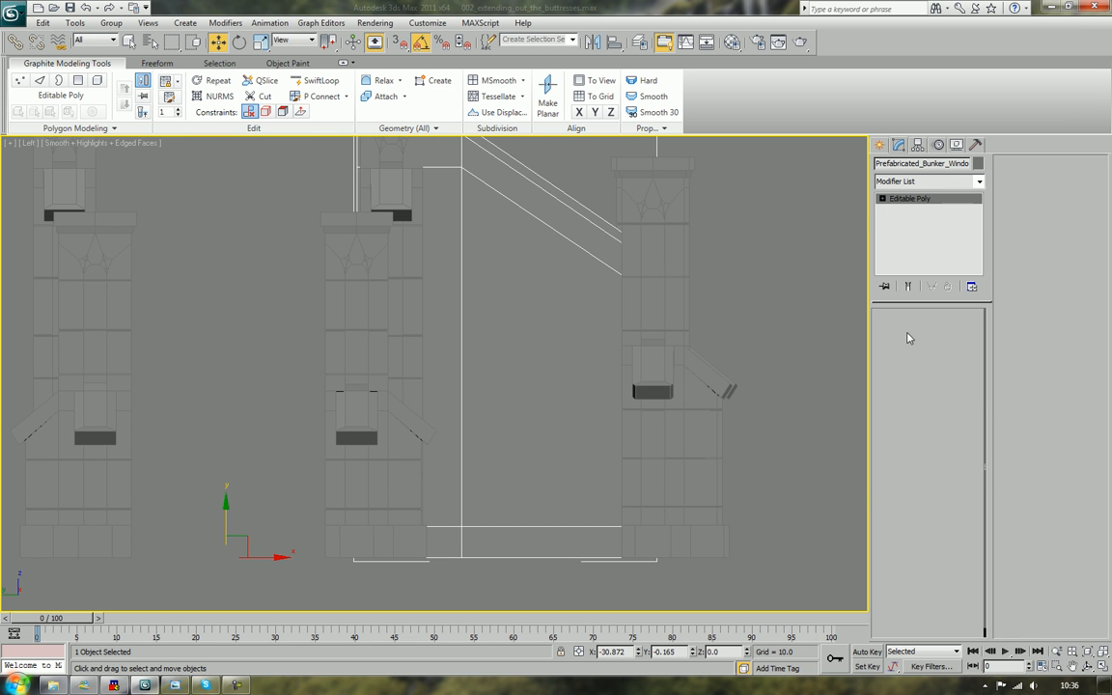
pyautogui.moveTo(546, 299); pyautogui.dragTo(518, 335, button='middle')
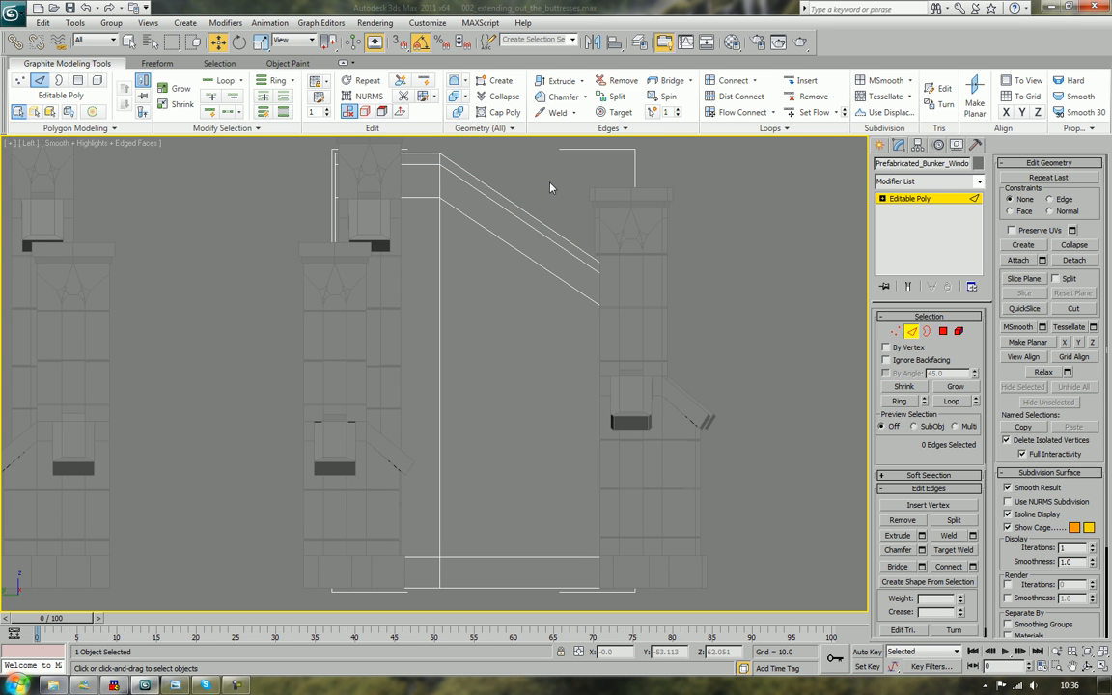
pyautogui.moveTo(538, 186); pyautogui.dragTo(534, 584)
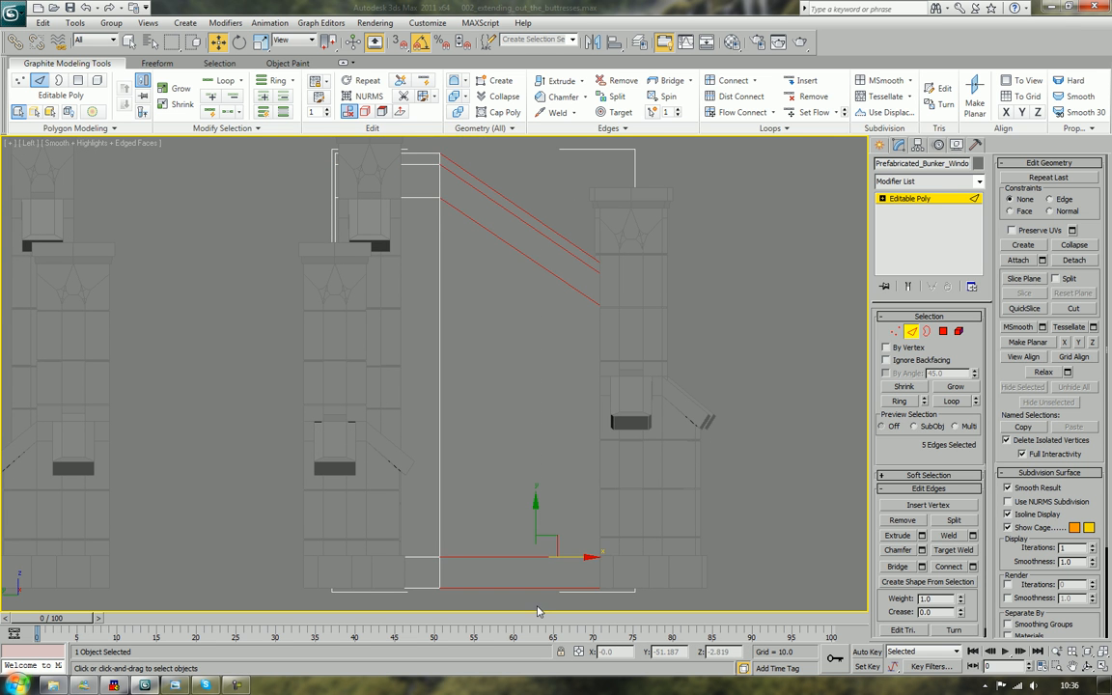
pyautogui.moveTo(557, 560); pyautogui.dragTo(552, 520, button='middle')
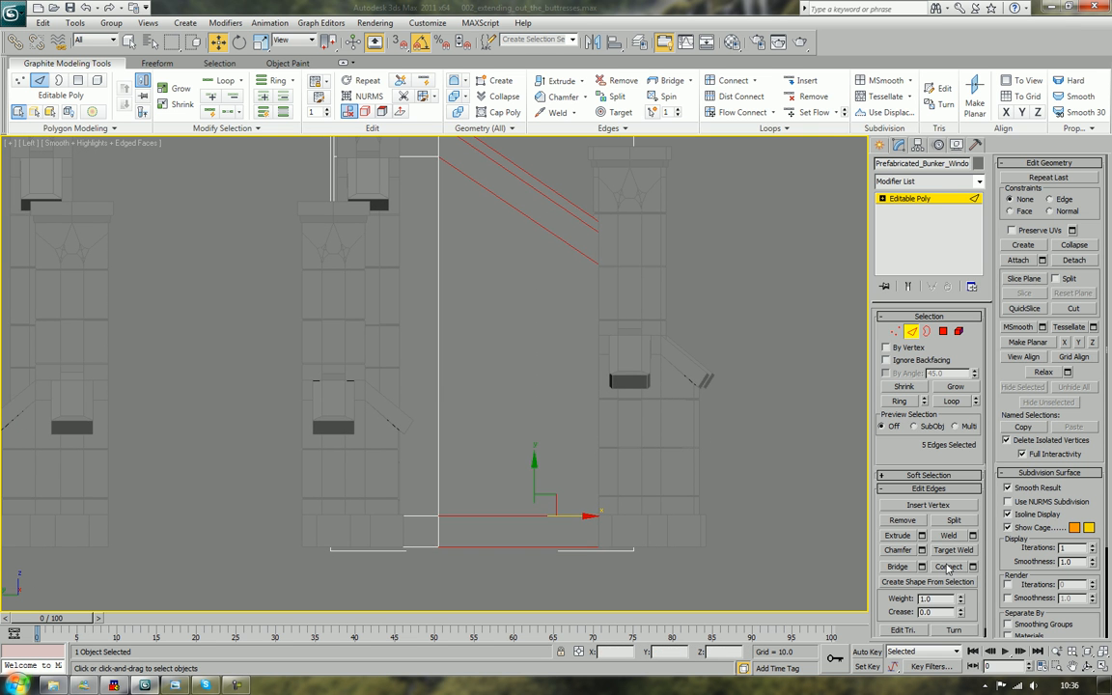
pyautogui.click(949, 568)
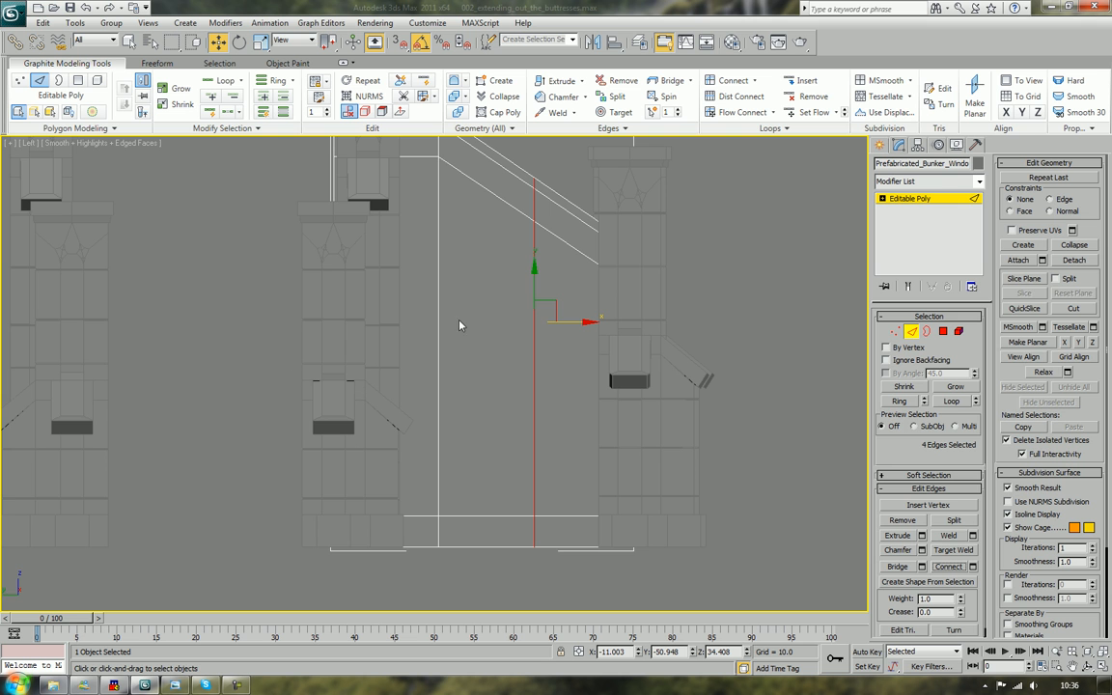
pyautogui.scroll(-3, 517, 428)
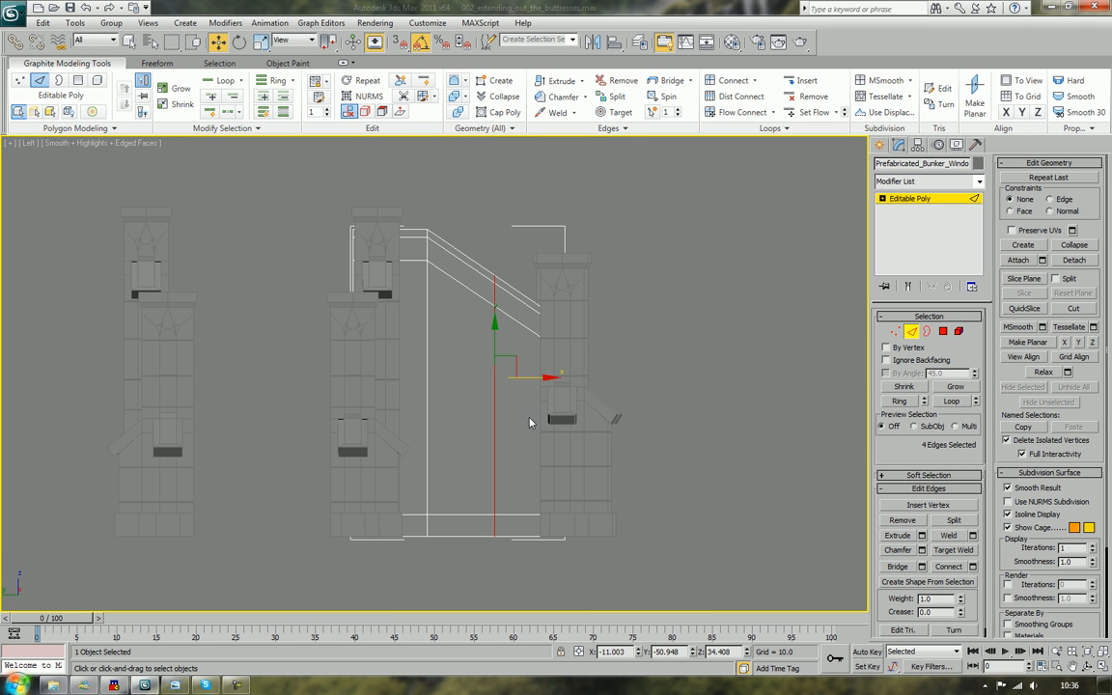
pyautogui.hotkey('ctrl', 'z')
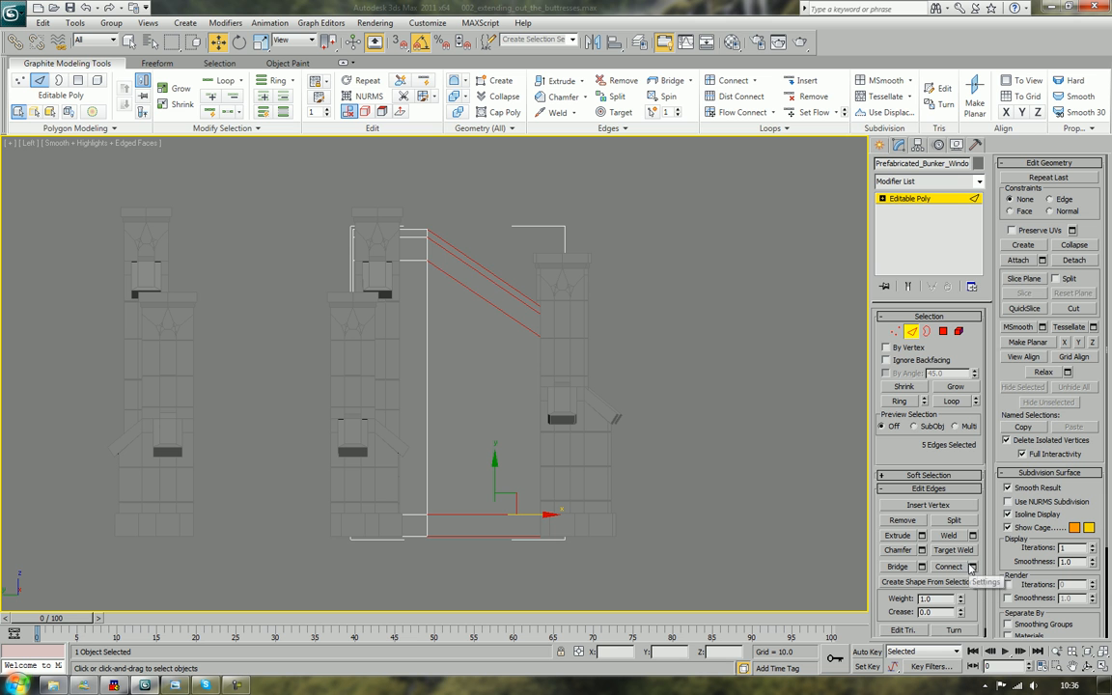
# Connect the selected edges with 1 segment, pinch 0 and slide -12
pyautogui.click(972, 567)
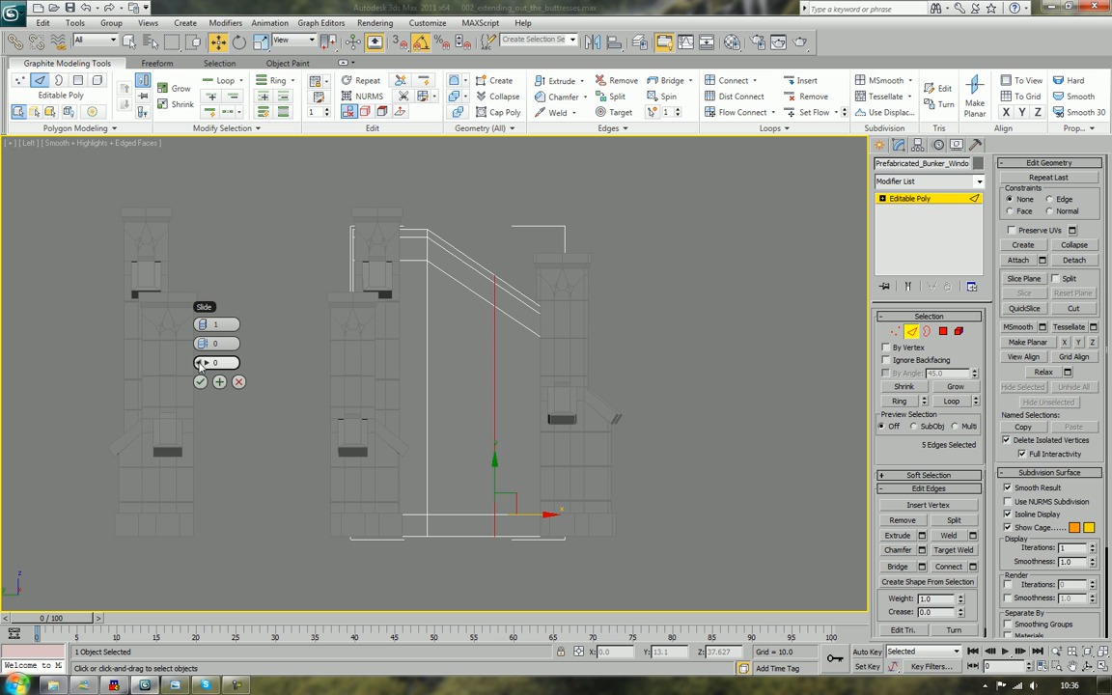
pyautogui.moveTo(200, 363); pyautogui.dragTo(166, 375)
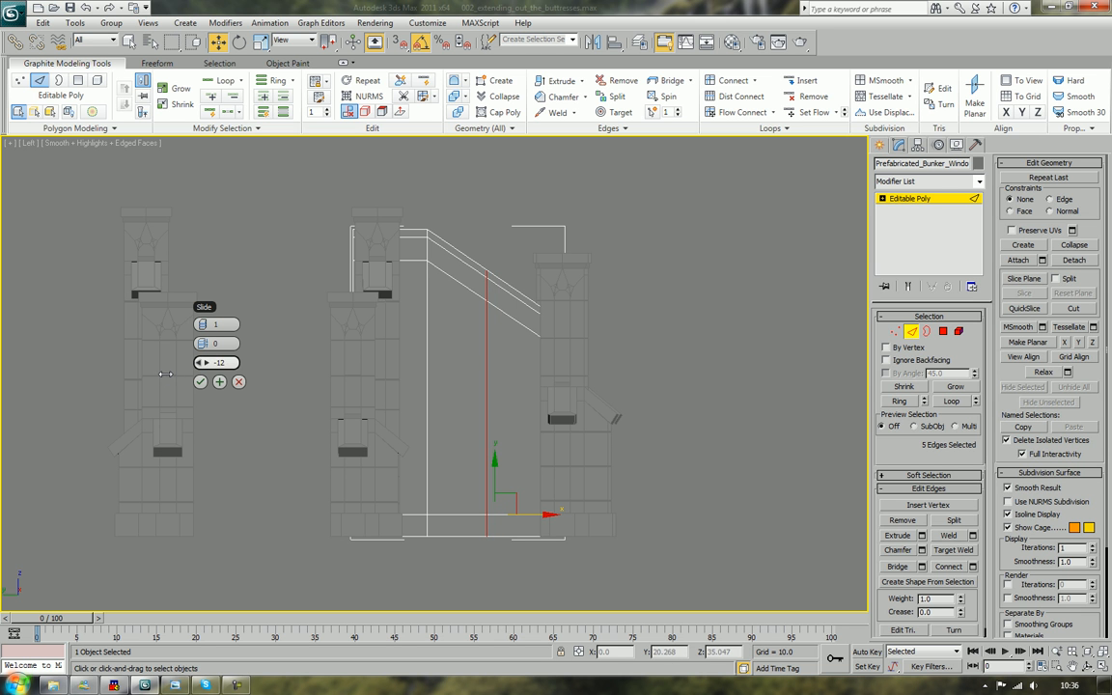
pyautogui.click(200, 382)
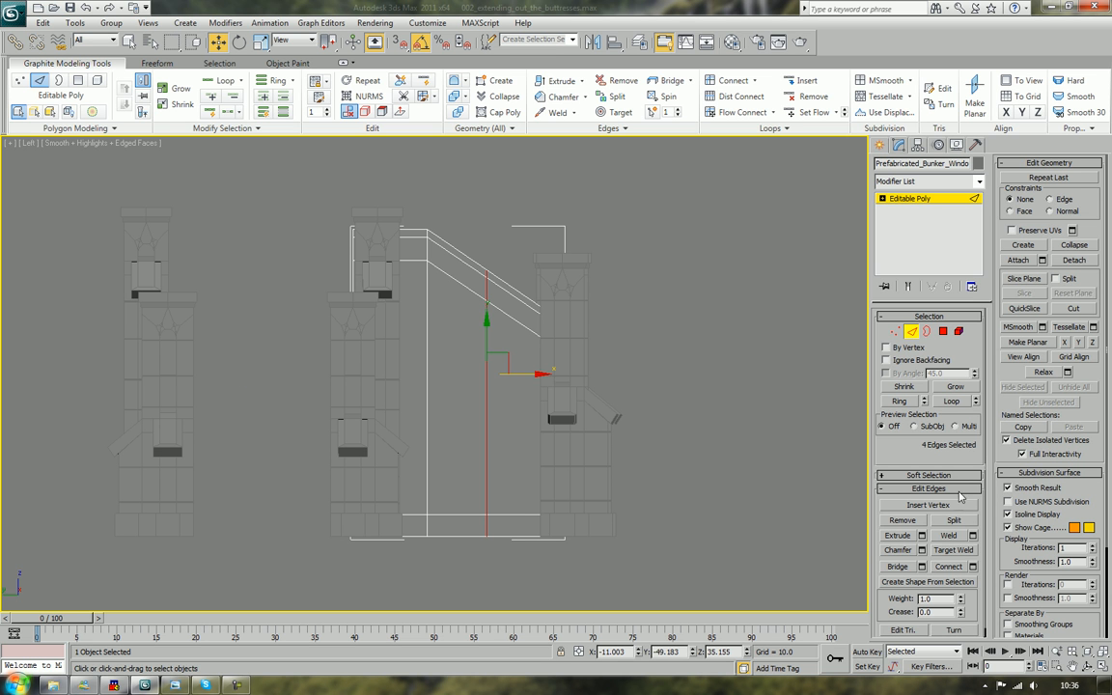
# Chamfer the connecting edge line into a wide pair and scale the pair horizontally until both lines are vertical
pyautogui.click(896, 550)
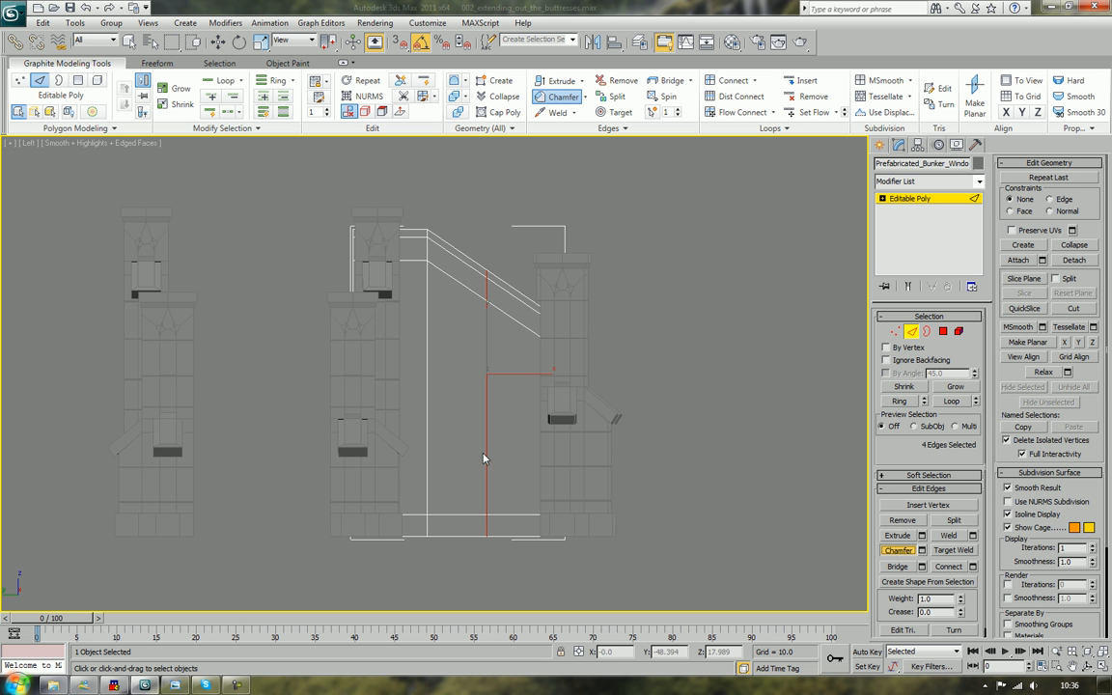
pyautogui.moveTo(483, 439); pyautogui.dragTo(488, 474)
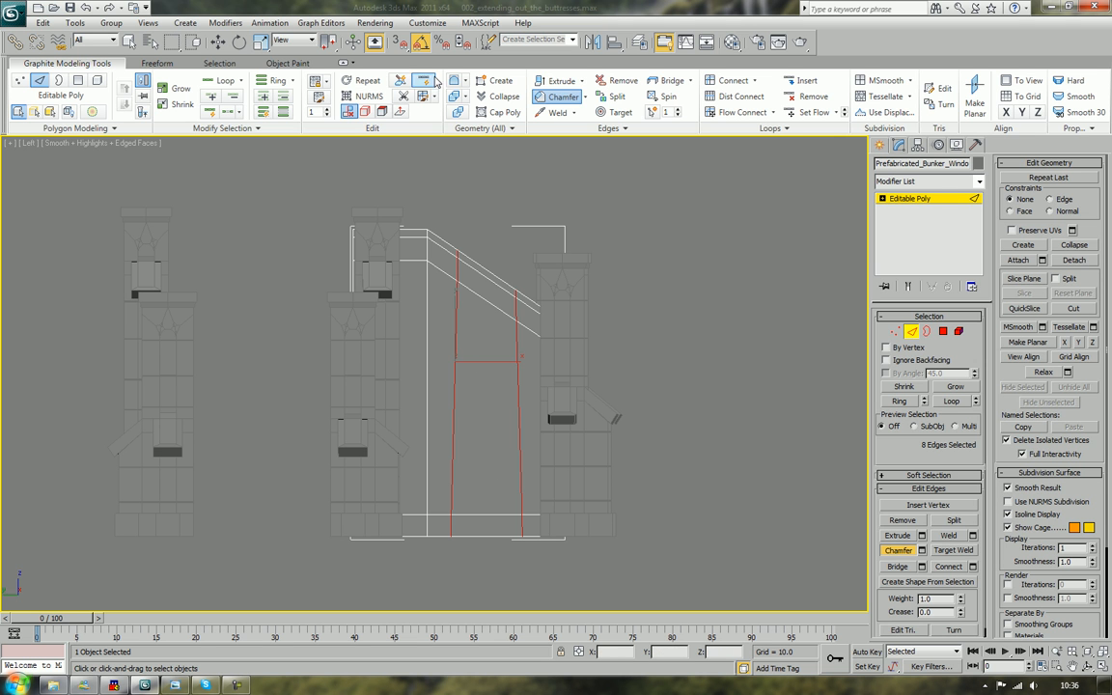
pyautogui.click(261, 42)
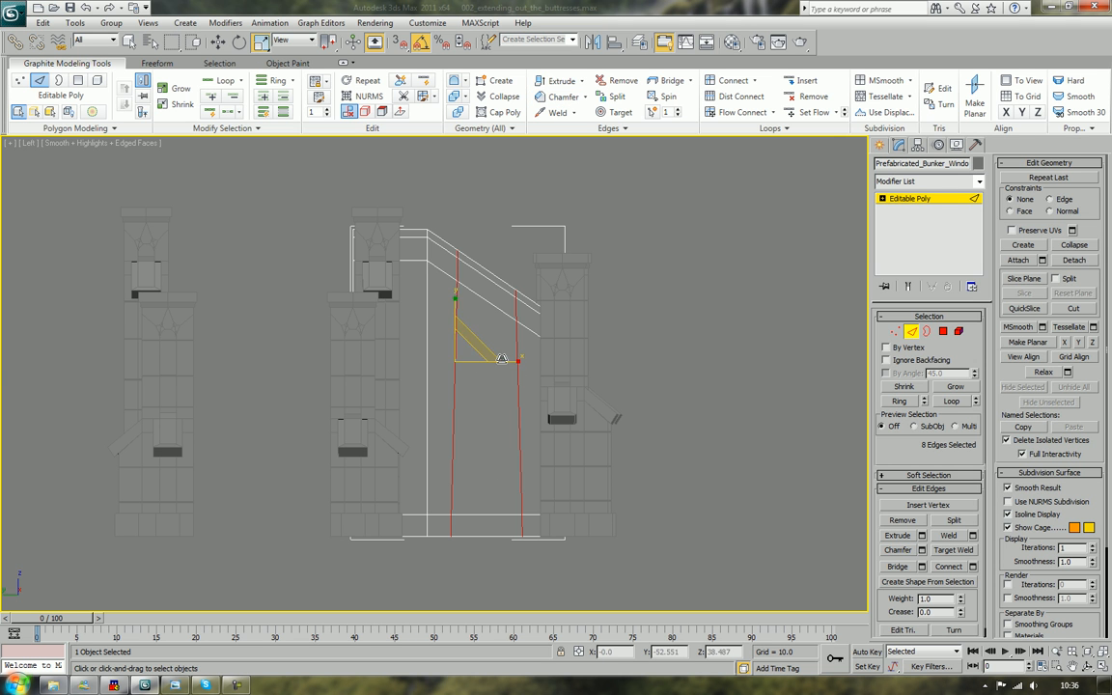
pyautogui.moveTo(516, 360); pyautogui.dragTo(293, 399)
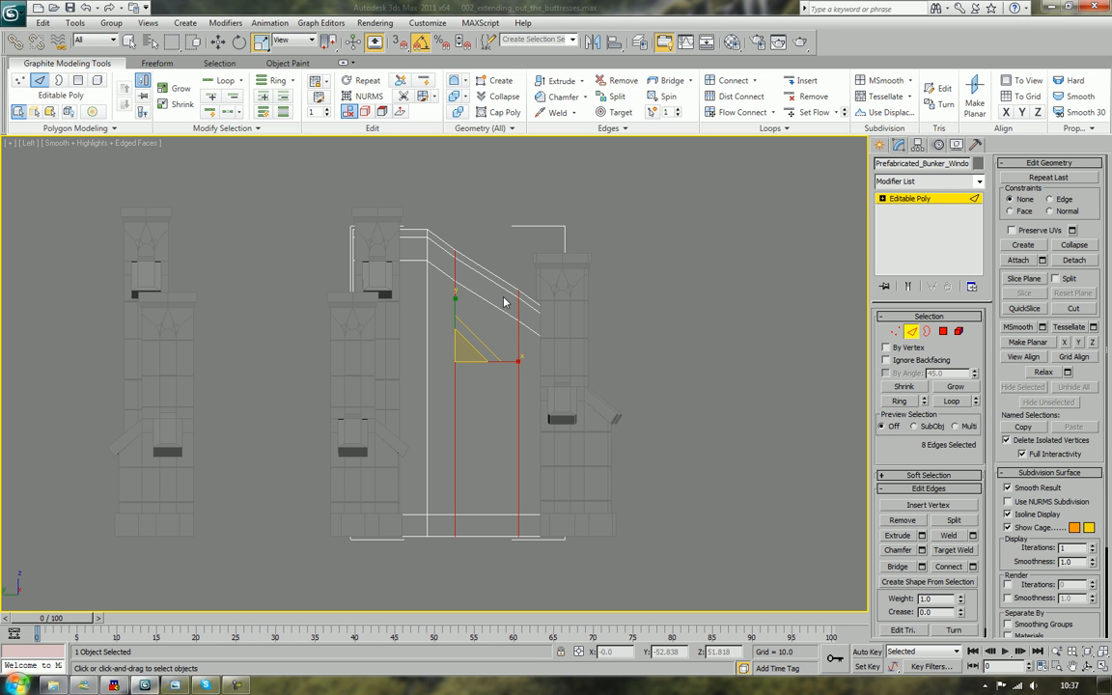
pyautogui.scroll(3, 492, 347)
pyautogui.scroll(-3, 499, 355)
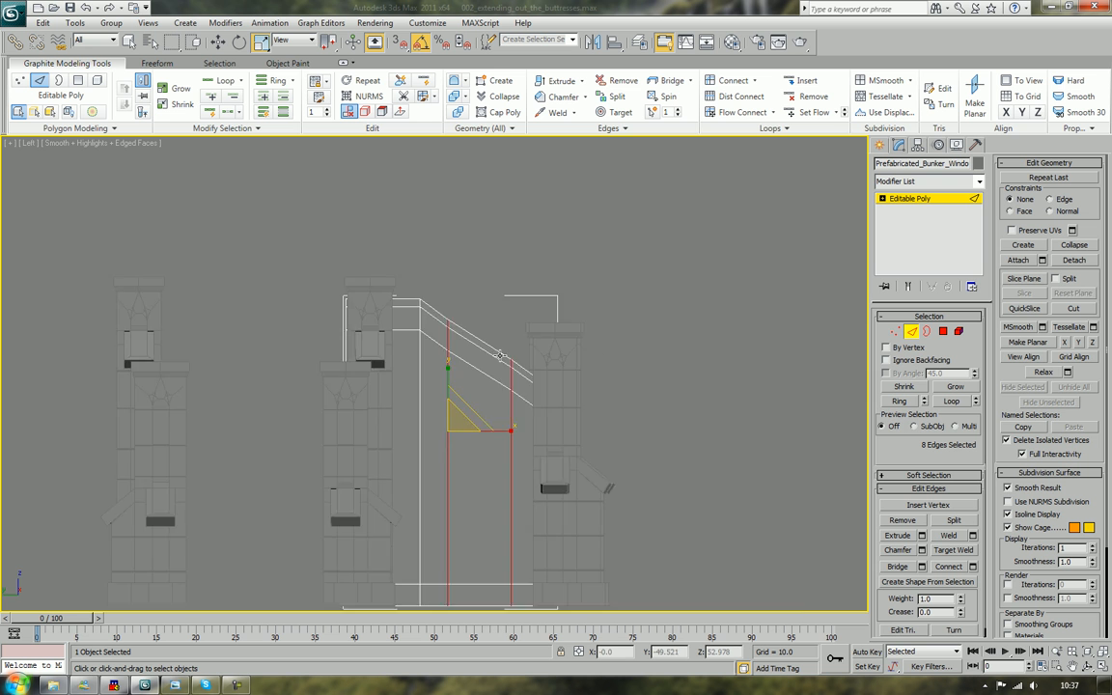
pyautogui.scroll(2, 499, 359)
pyautogui.moveTo(499, 369); pyautogui.dragTo(462, 322, button='middle')
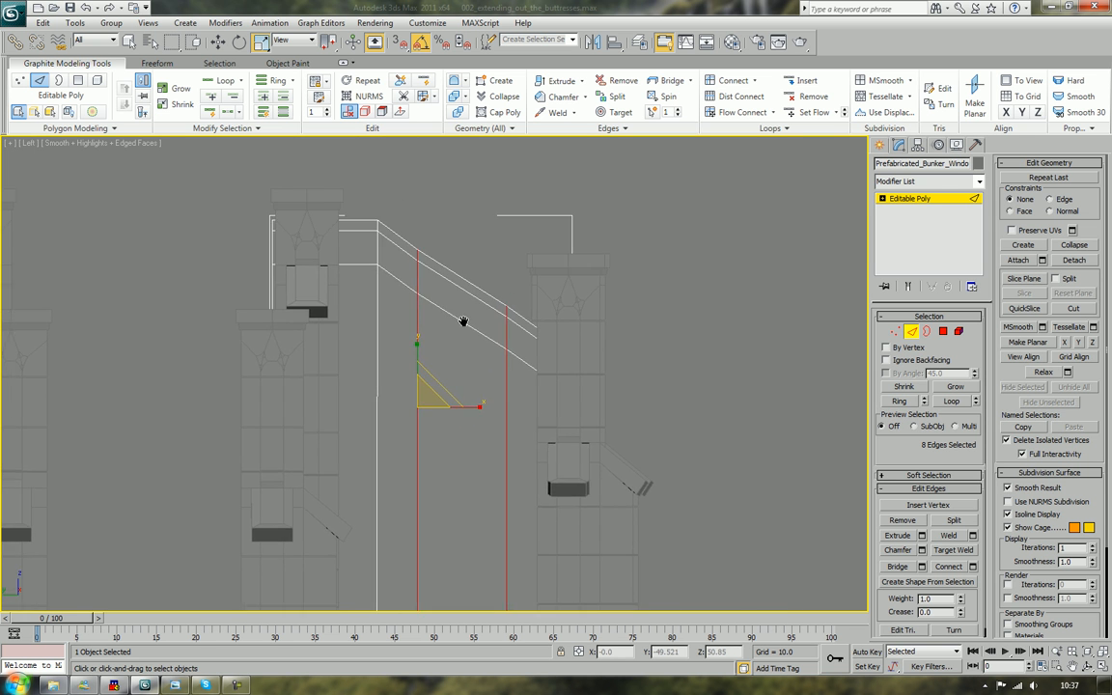
# Undo the scaling and chamfer of the vertical edge pair on the window wall
pyautogui.scroll(3, 464, 325)
pyautogui.moveTo(527, 307); pyautogui.dragTo(549, 323, button='middle')
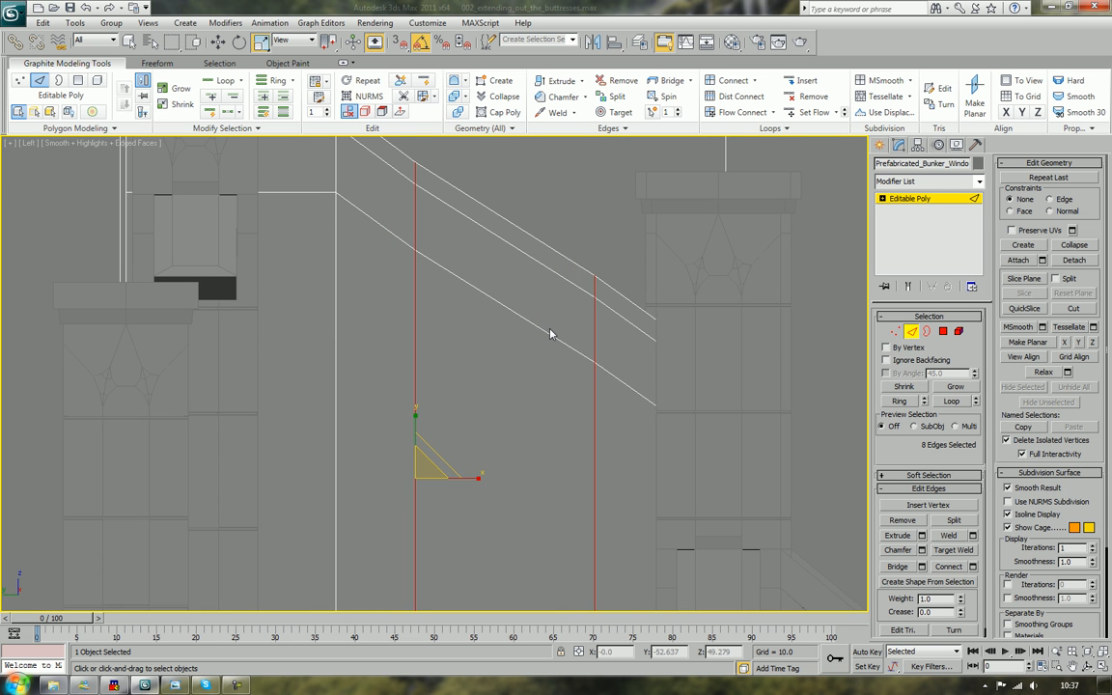
pyautogui.hotkey('ctrl', 'z')
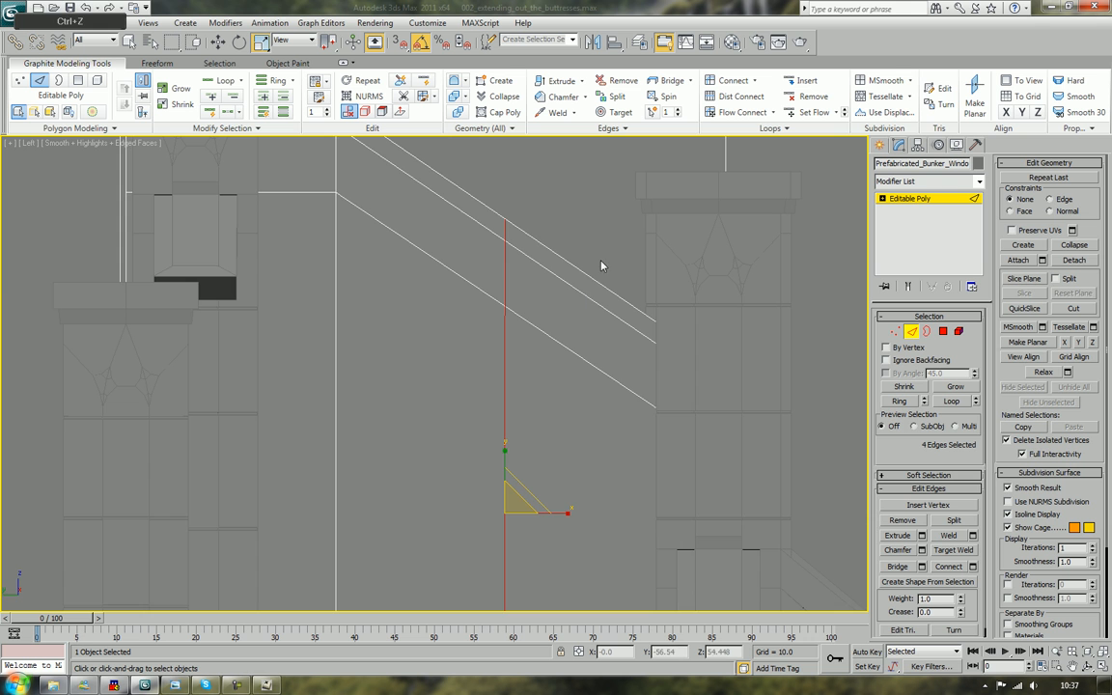
# Deselect the short top edge of the vertical line and chamfer the remaining three edges into a wide pair
pyautogui.moveTo(557, 370); pyautogui.dragTo(596, 270, button='middle')
pyautogui.scroll(-3, 596, 270)
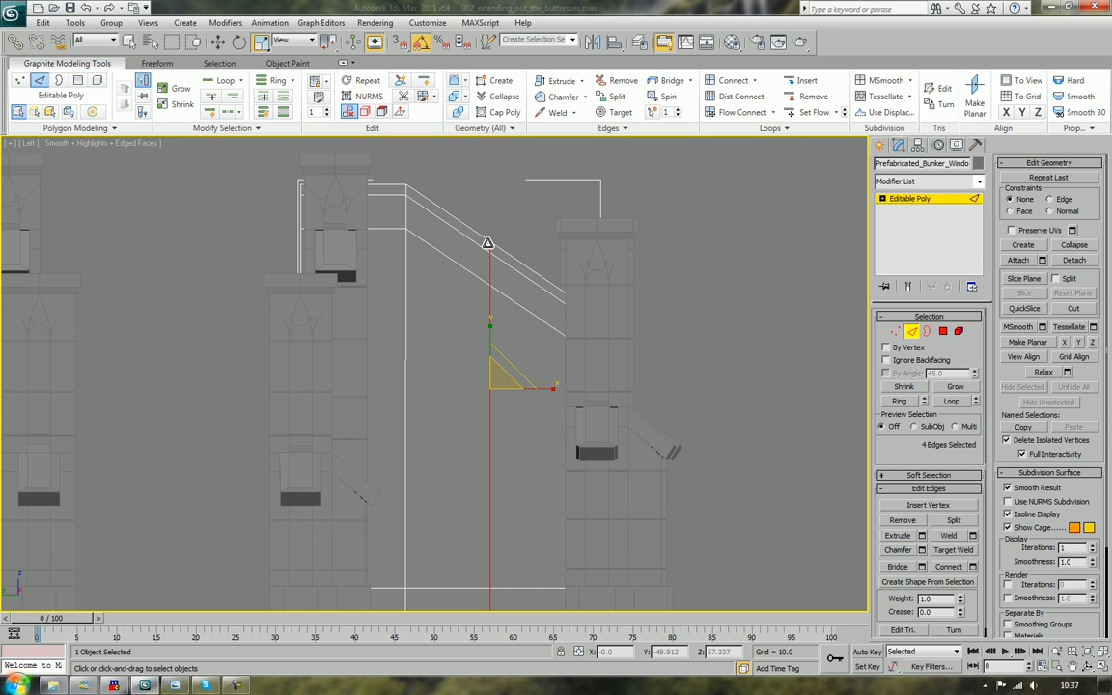
pyautogui.keyDown('alt'); pyautogui.click(489, 243); pyautogui.keyUp('alt')
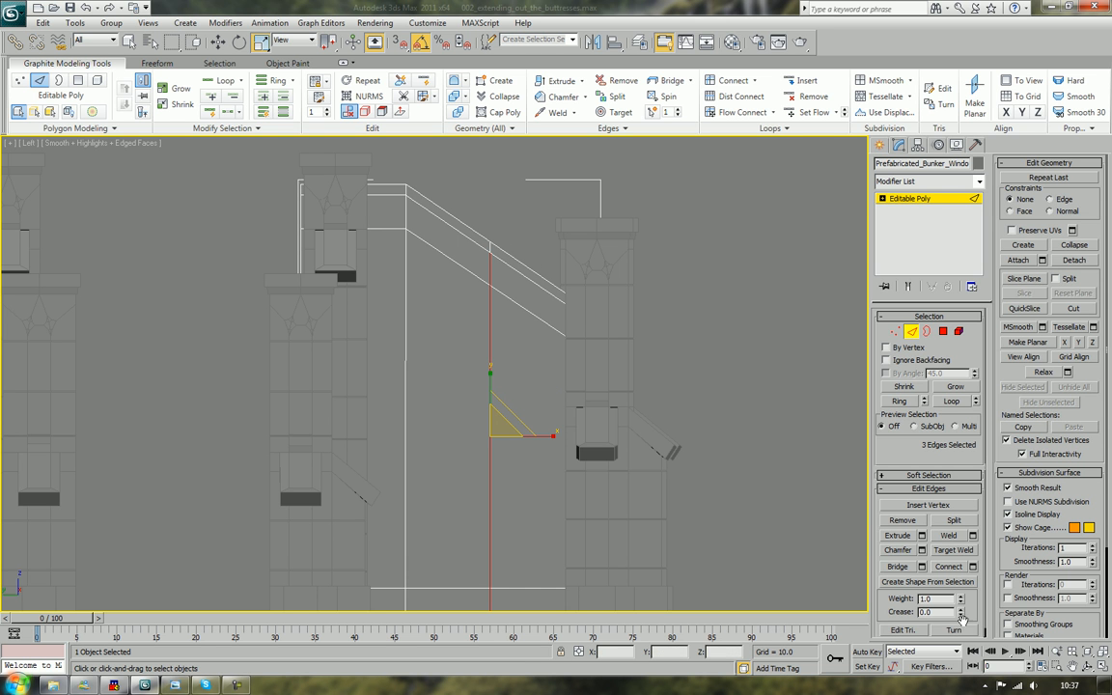
pyautogui.click(907, 551)
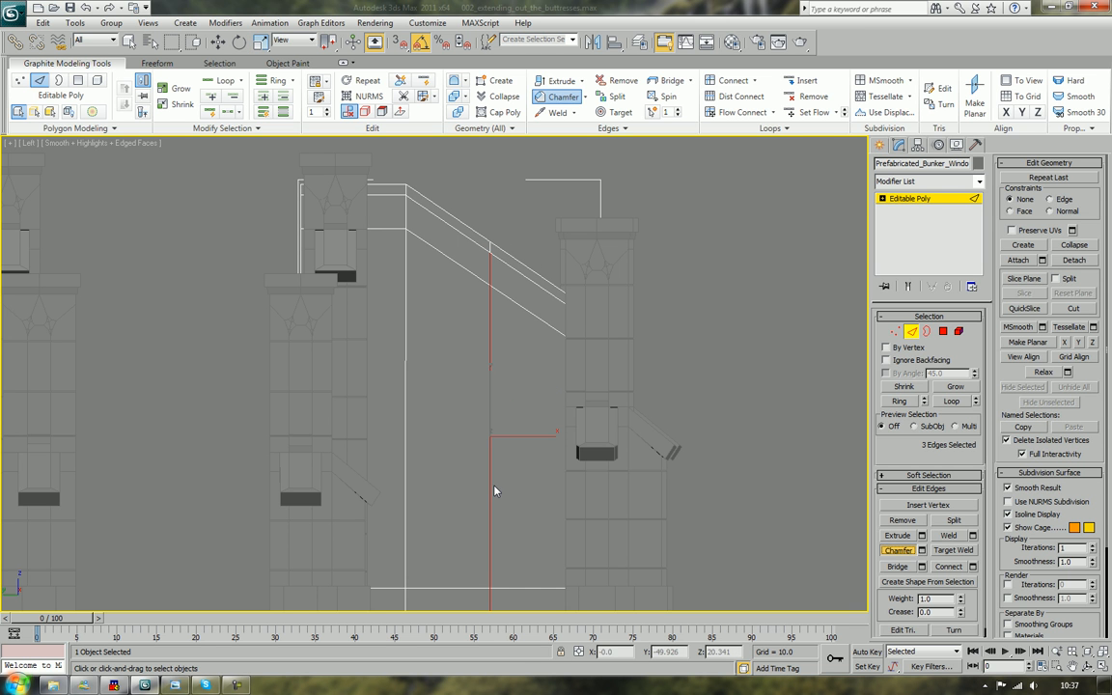
pyautogui.moveTo(494, 479); pyautogui.dragTo(492, 432)
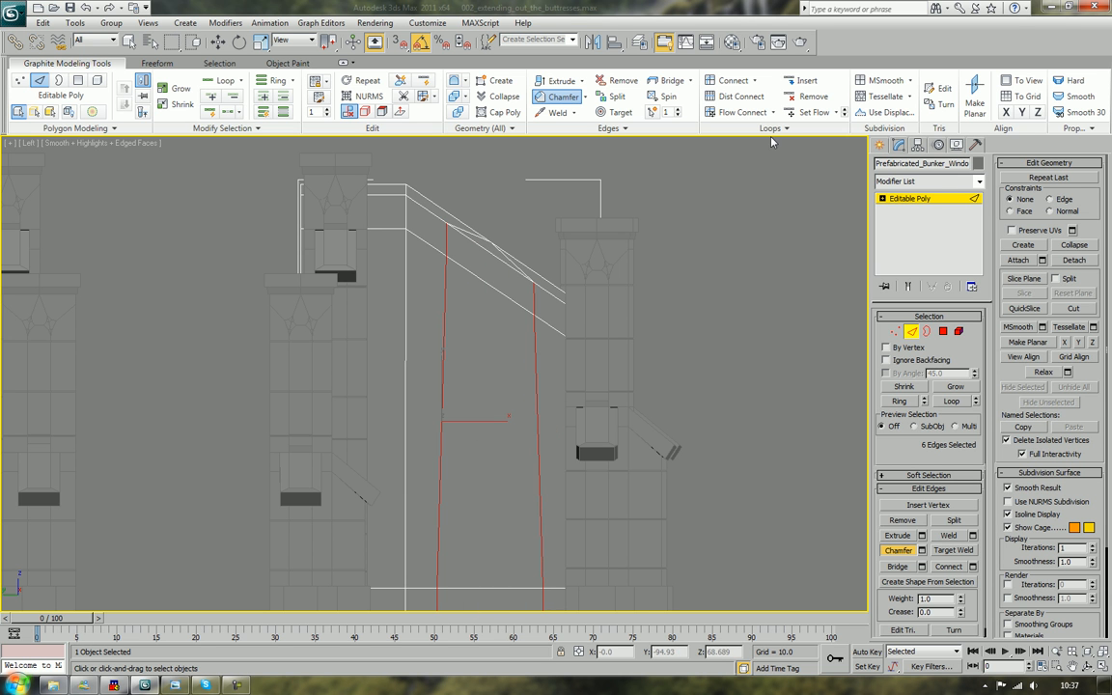
# Scale the chamfered edge pair horizontally until both lines are vertical, and clear the edge selection
pyautogui.click(260, 42)
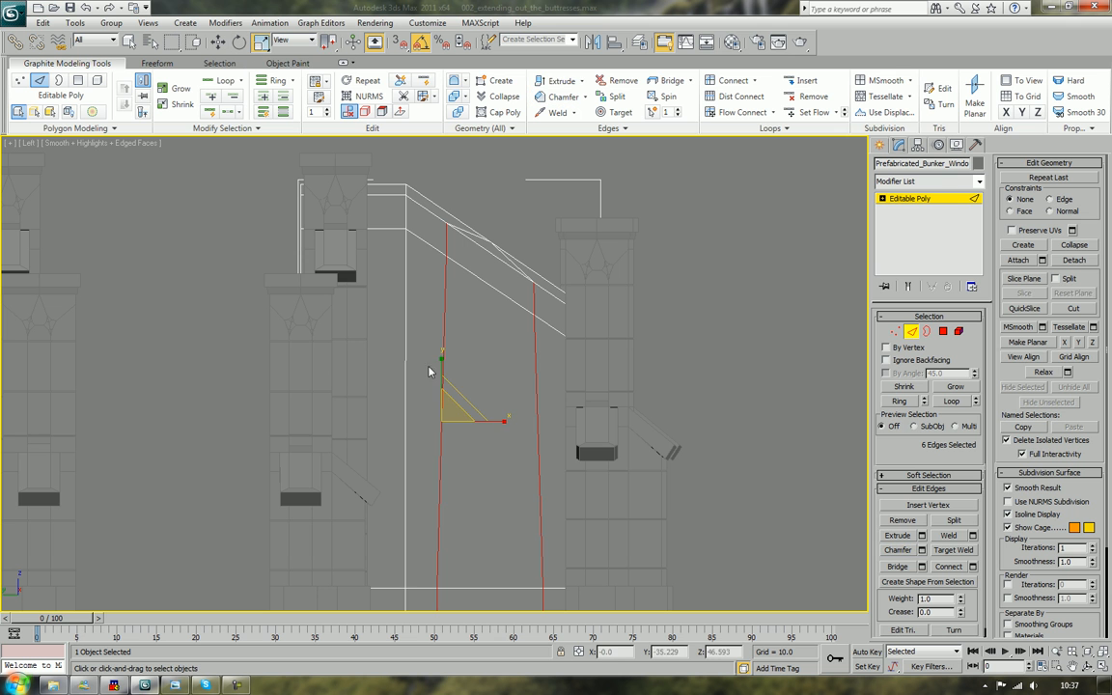
pyautogui.moveTo(504, 419); pyautogui.dragTo(187, 405)
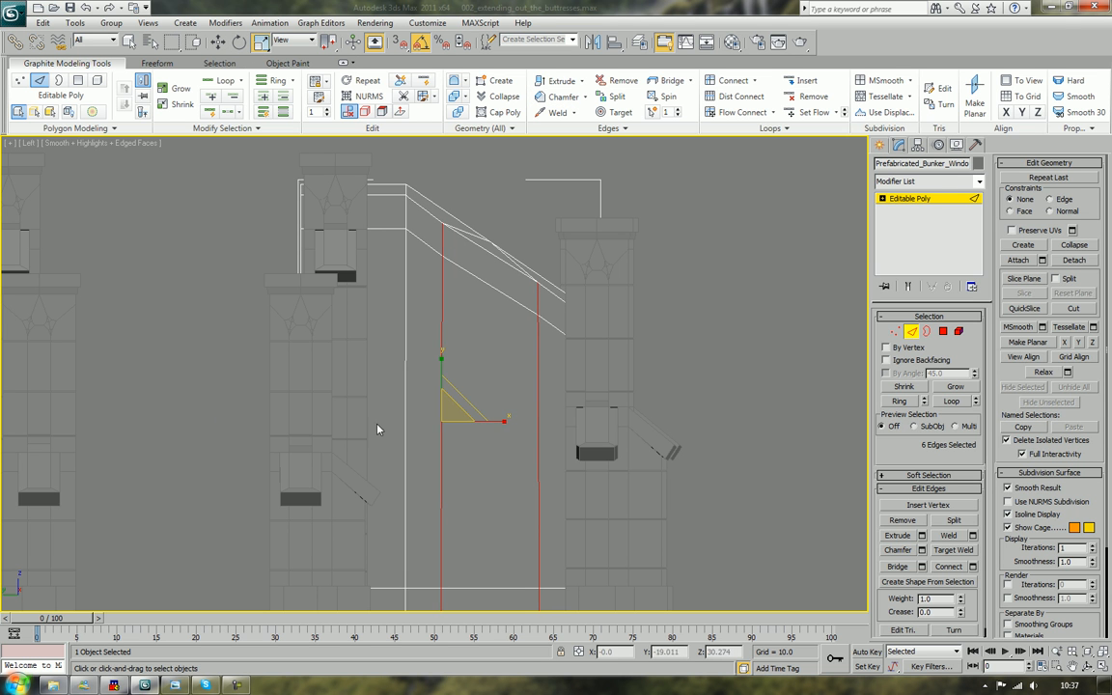
pyautogui.moveTo(503, 420); pyautogui.dragTo(195, 403)
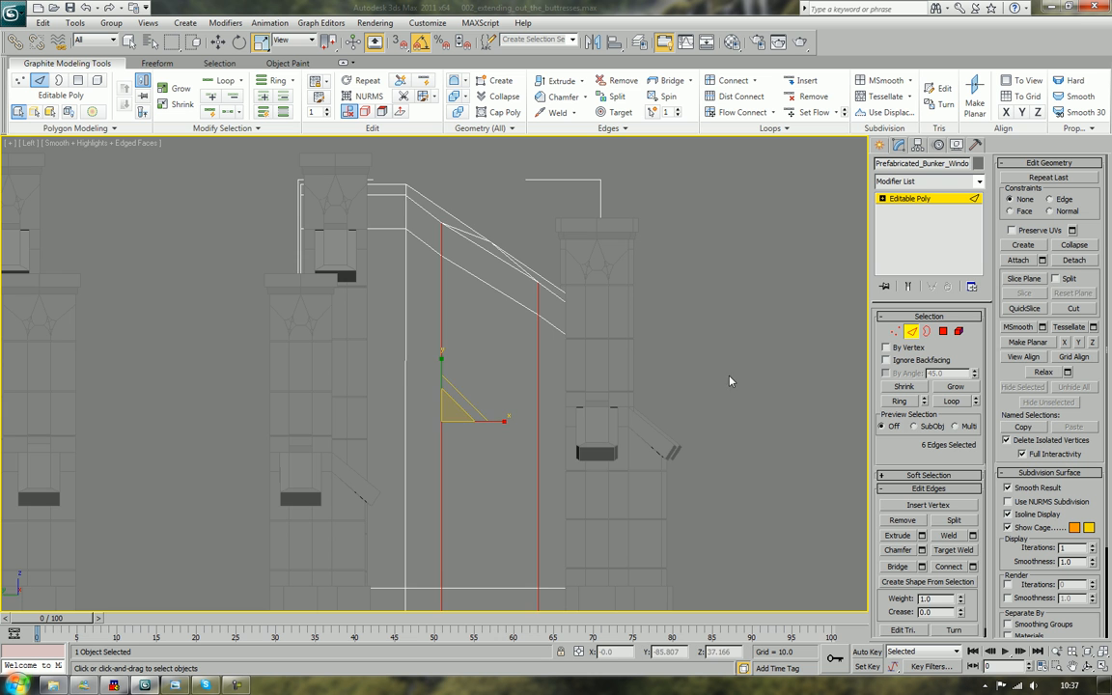
pyautogui.click(809, 369)
# Leave edge mode and add a SwiftLoop edge loop across the wall just above the existing base line
pyautogui.scroll(-3, 809, 370)
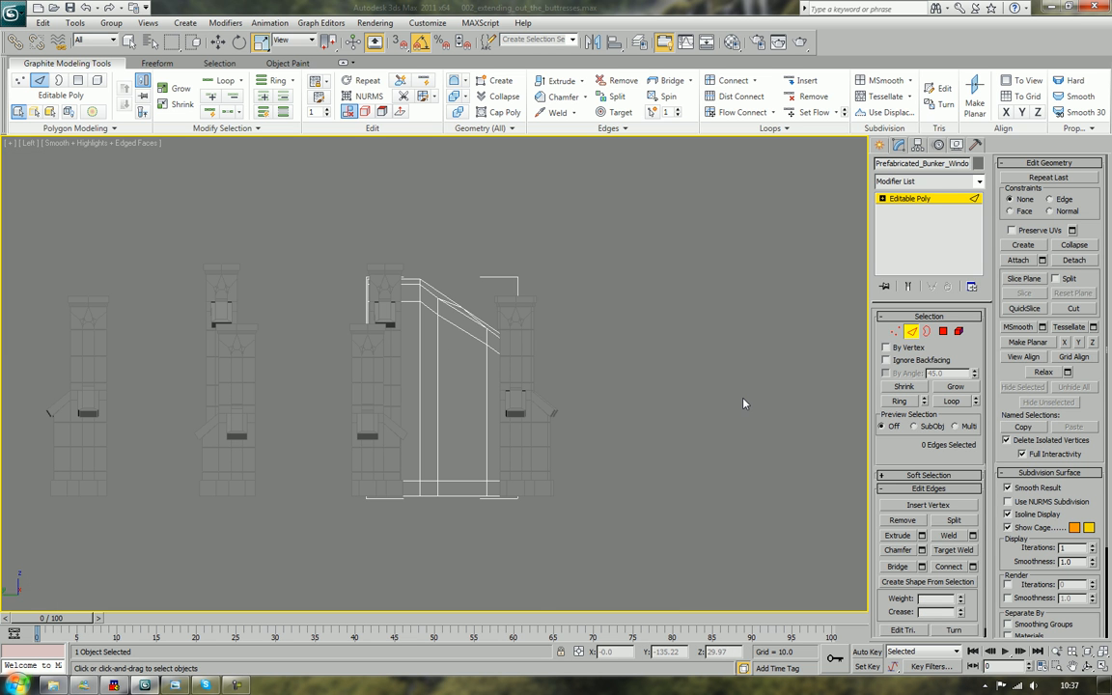
pyautogui.scroll(5, 743, 404)
pyautogui.moveTo(742, 403); pyautogui.dragTo(739, 320, button='middle')
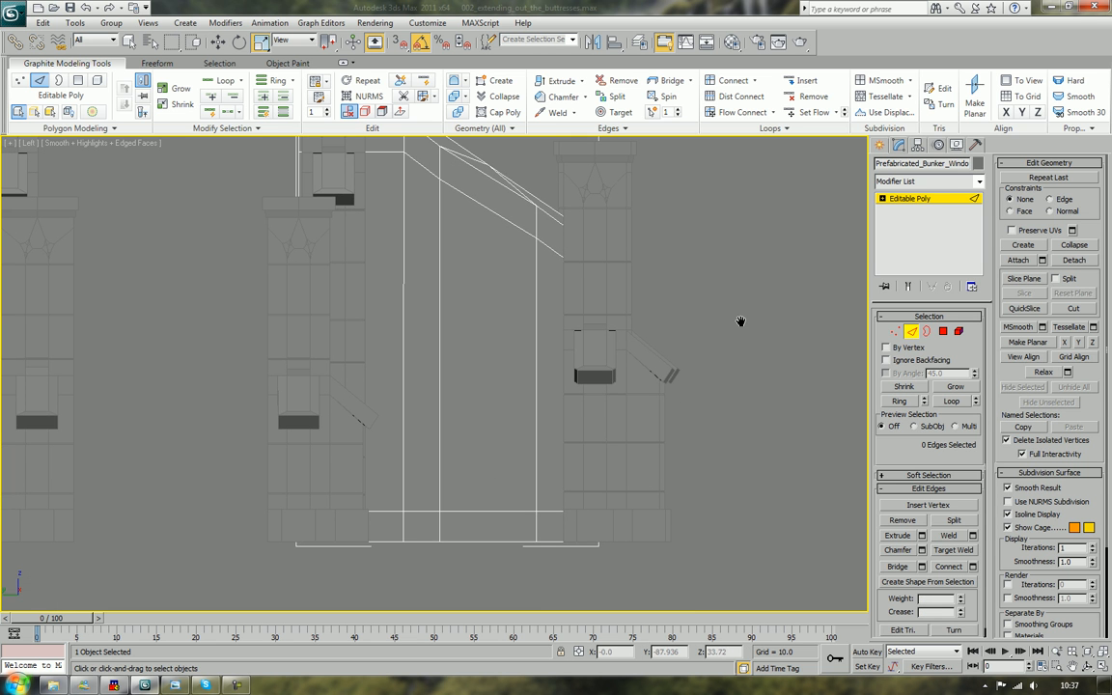
pyautogui.click(914, 333)
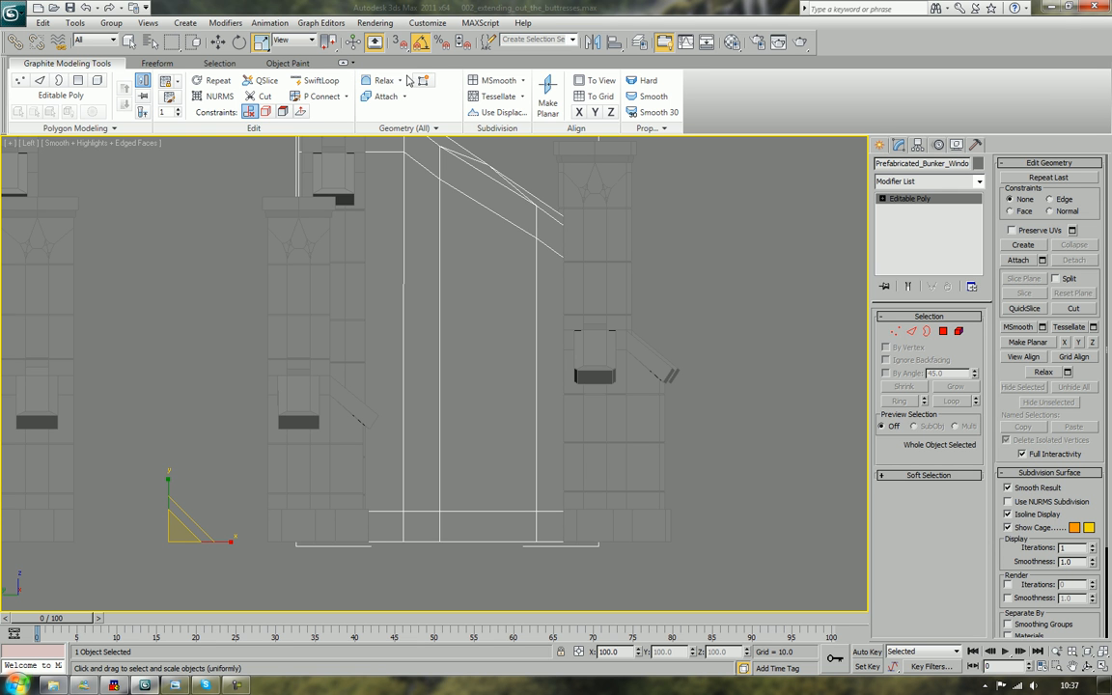
pyautogui.click(317, 80)
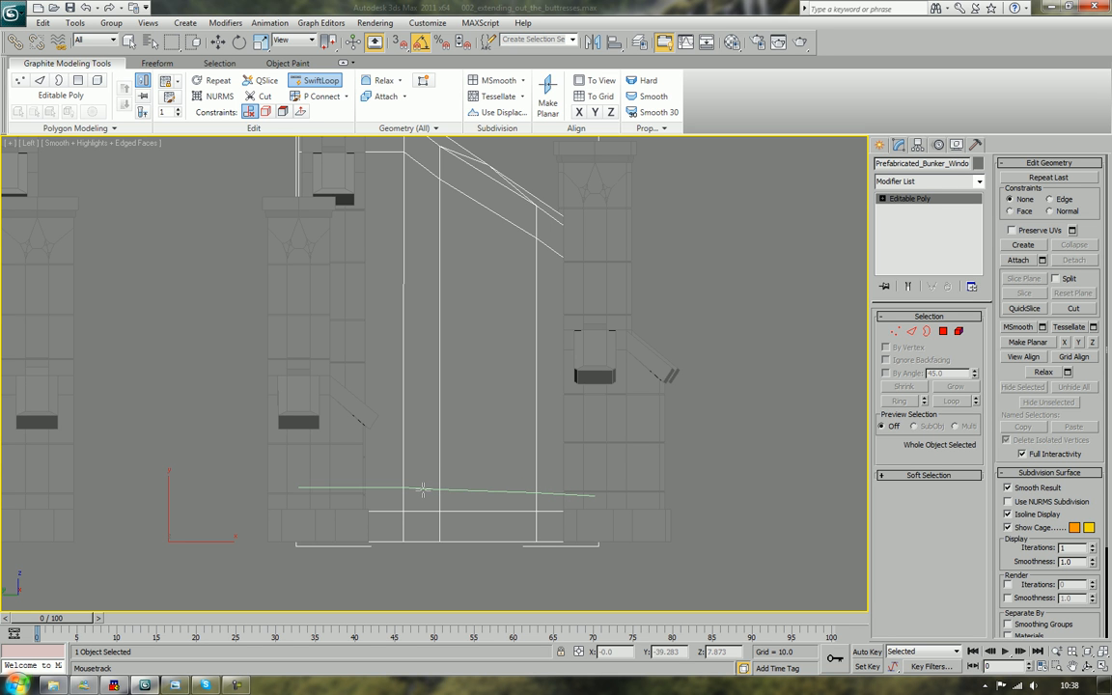
pyautogui.click(422, 492)
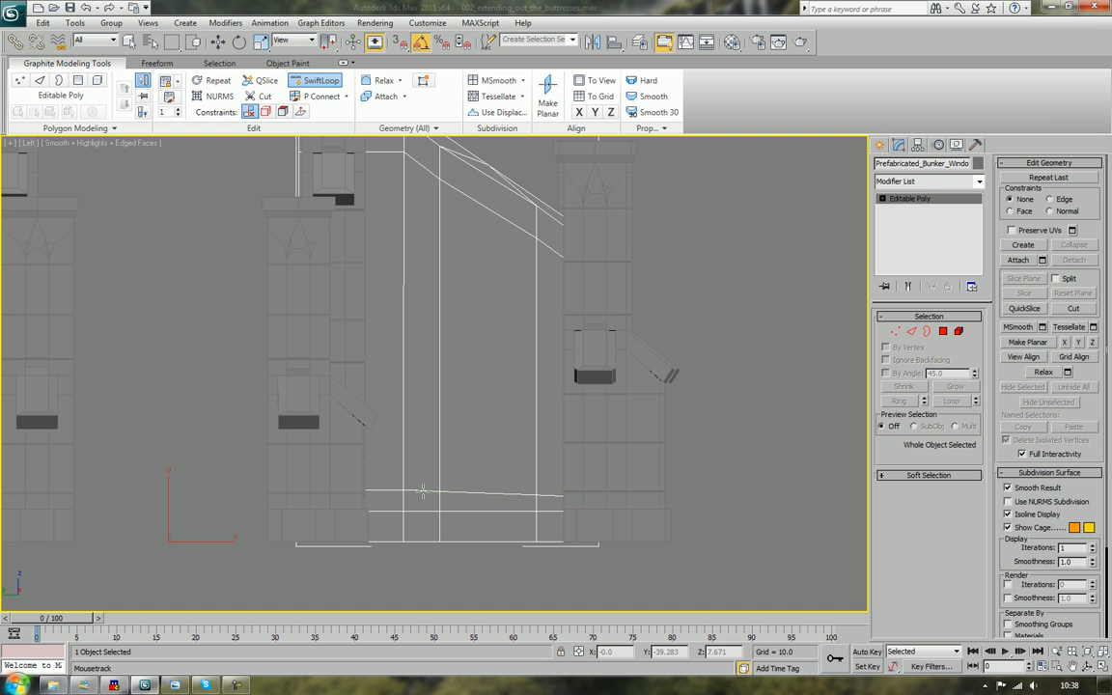
# Flatten the new edge loop above the base by scaling it vertically until it is level
pyautogui.click(911, 331)
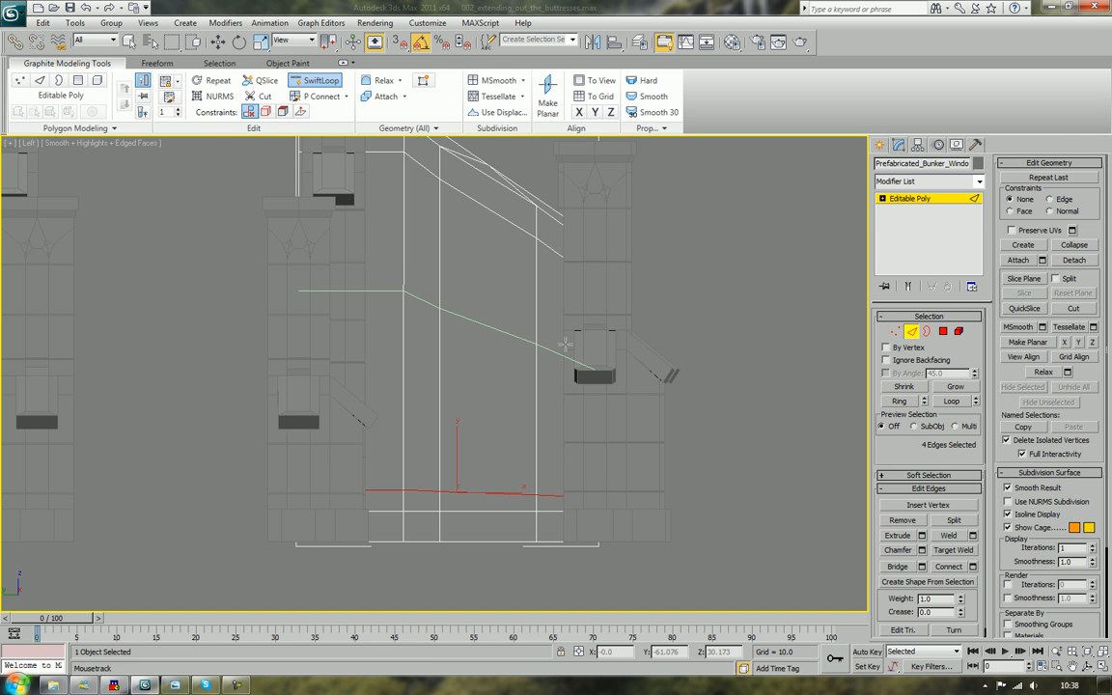
pyautogui.rightClick(536, 376)
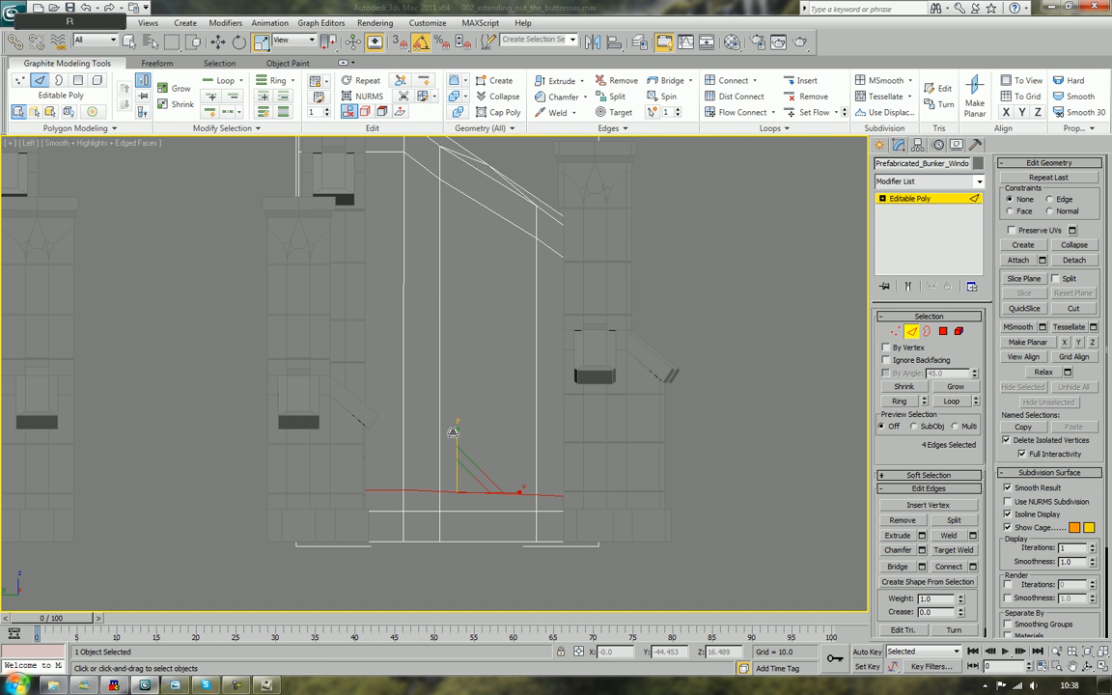
pyautogui.moveTo(457, 430); pyautogui.dragTo(342, 255)
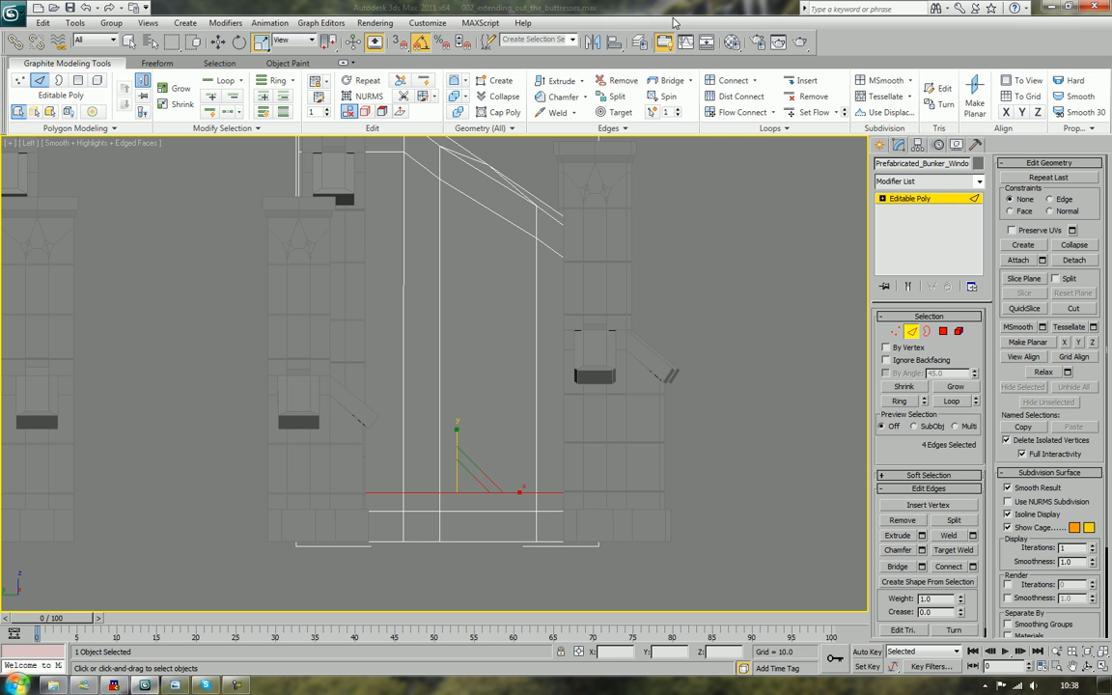
pyautogui.click(493, 178)
pyautogui.keyDown('ctrl'); pyautogui.click(471, 544); pyautogui.keyUp('ctrl')
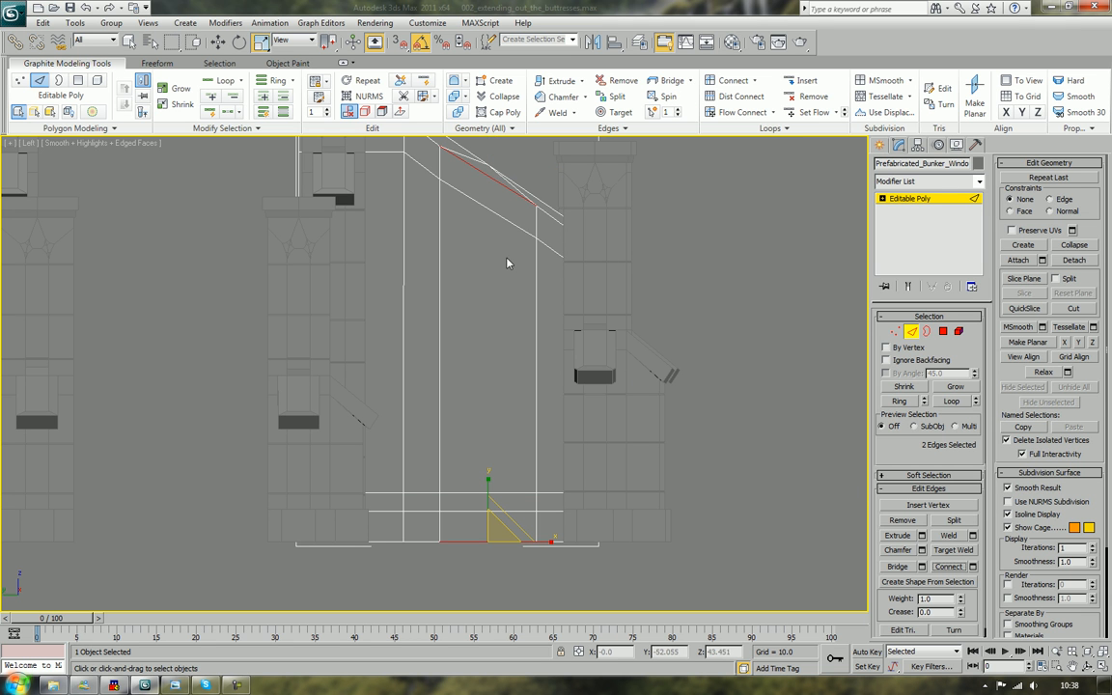
pyautogui.click(822, 370)
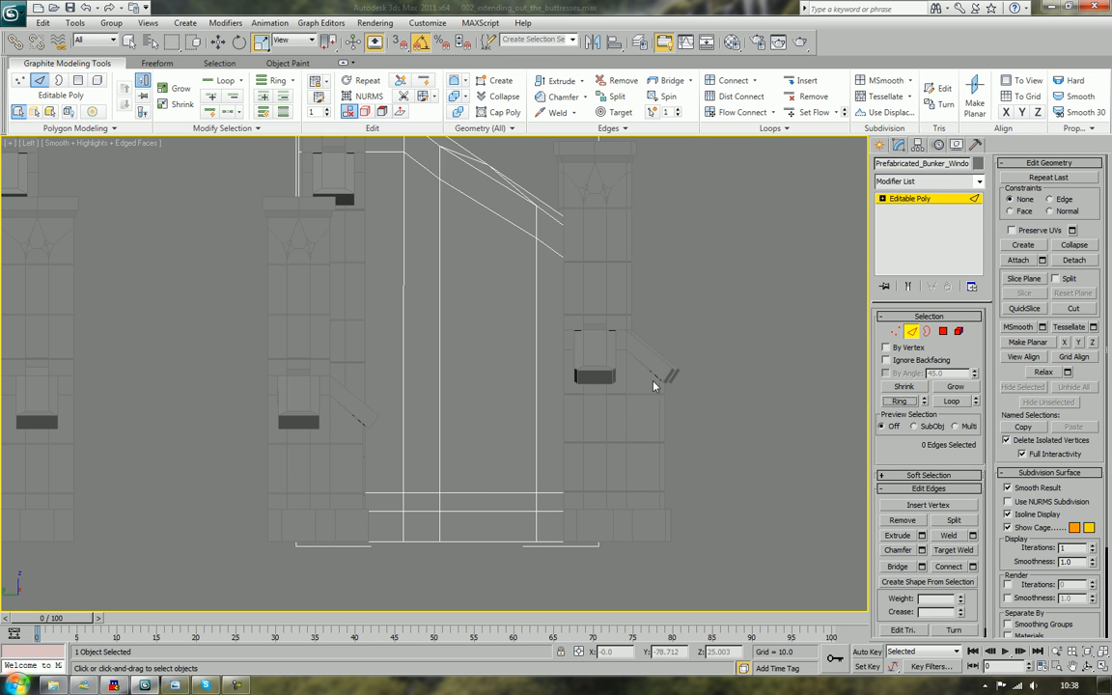
# Ring-select the horizontal and slanted edges between the two chamfered verticals and connect them with one central vertical line
pyautogui.click(495, 512)
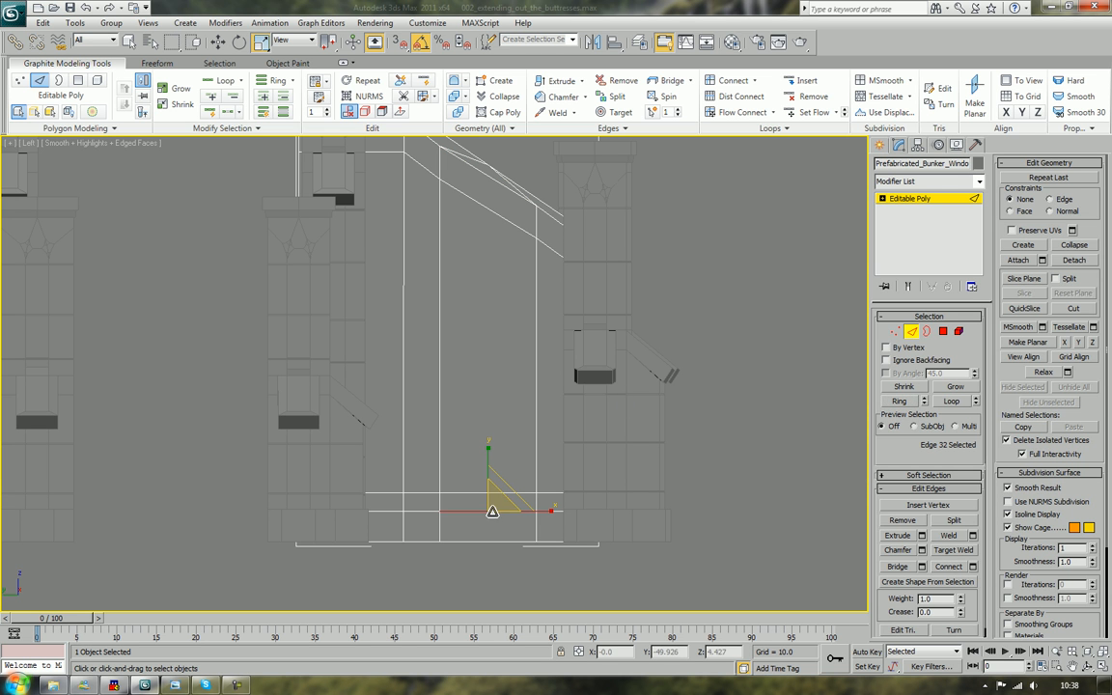
pyautogui.click(898, 401)
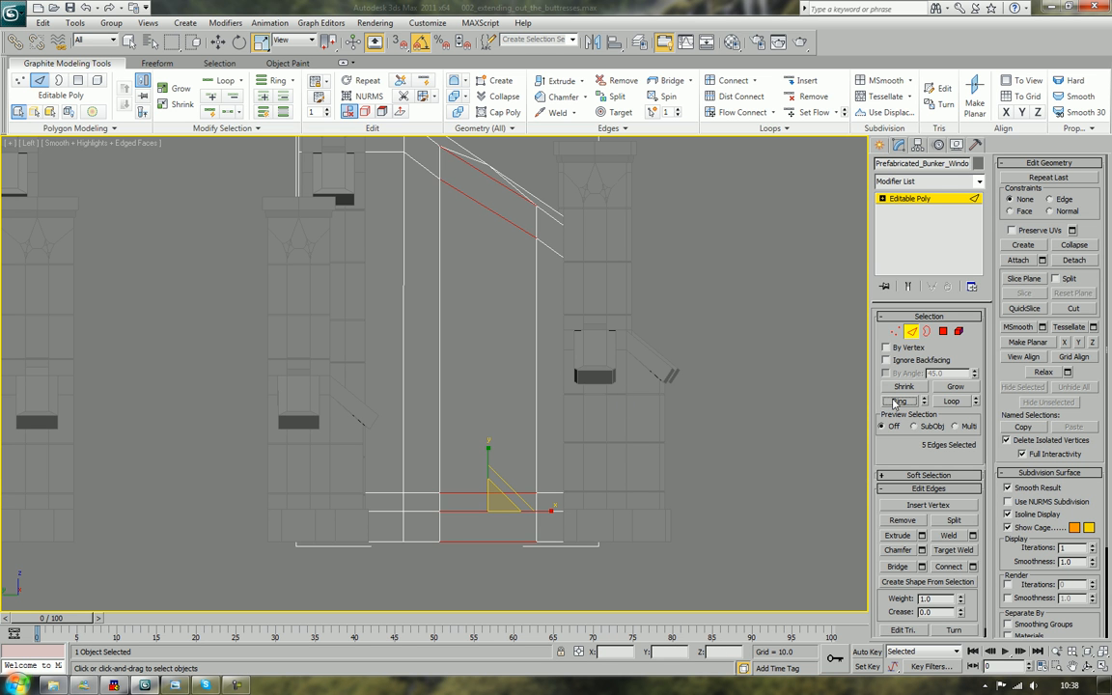
pyautogui.click(948, 566)
# Remove the two stray diagonal edges left by the chamfer in the band under the sloping gable edge
pyautogui.moveTo(634, 194); pyautogui.dragTo(600, 393, button='middle')
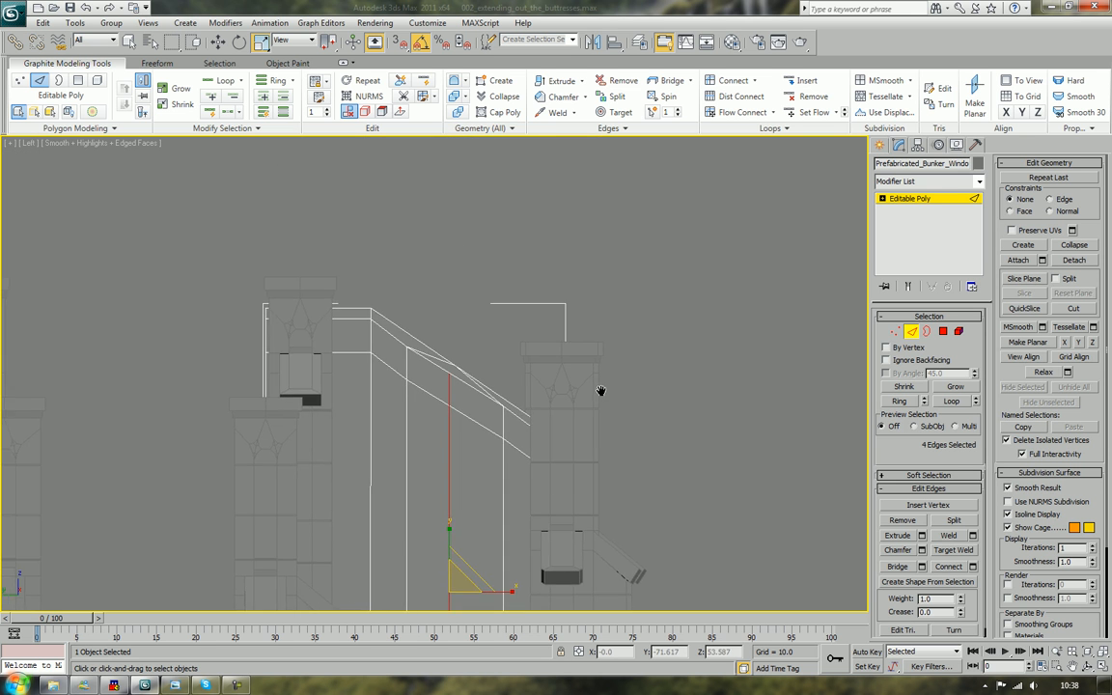
pyautogui.scroll(3, 601, 395)
pyautogui.moveTo(498, 382); pyautogui.dragTo(518, 377, button='middle')
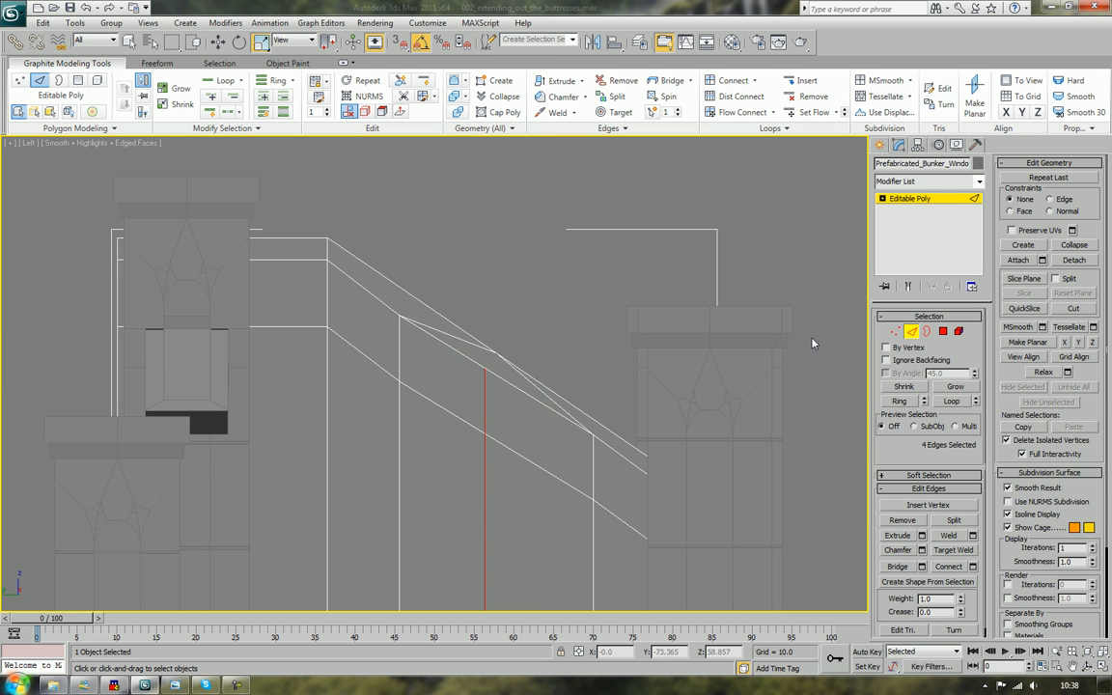
pyautogui.click(461, 341)
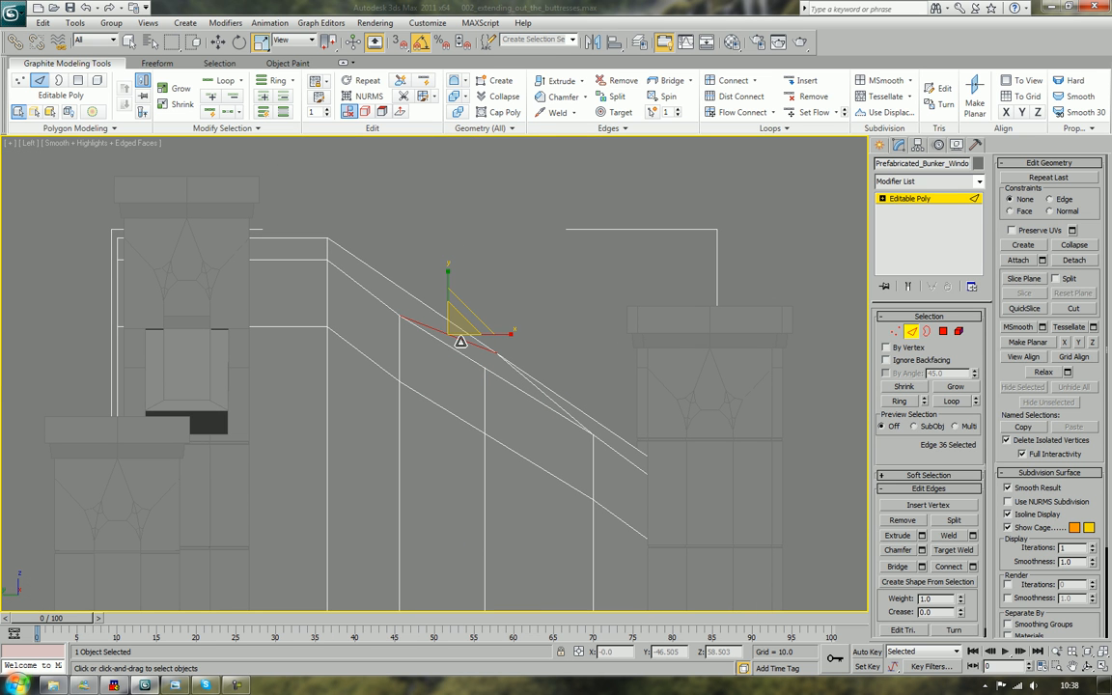
pyautogui.click(552, 392)
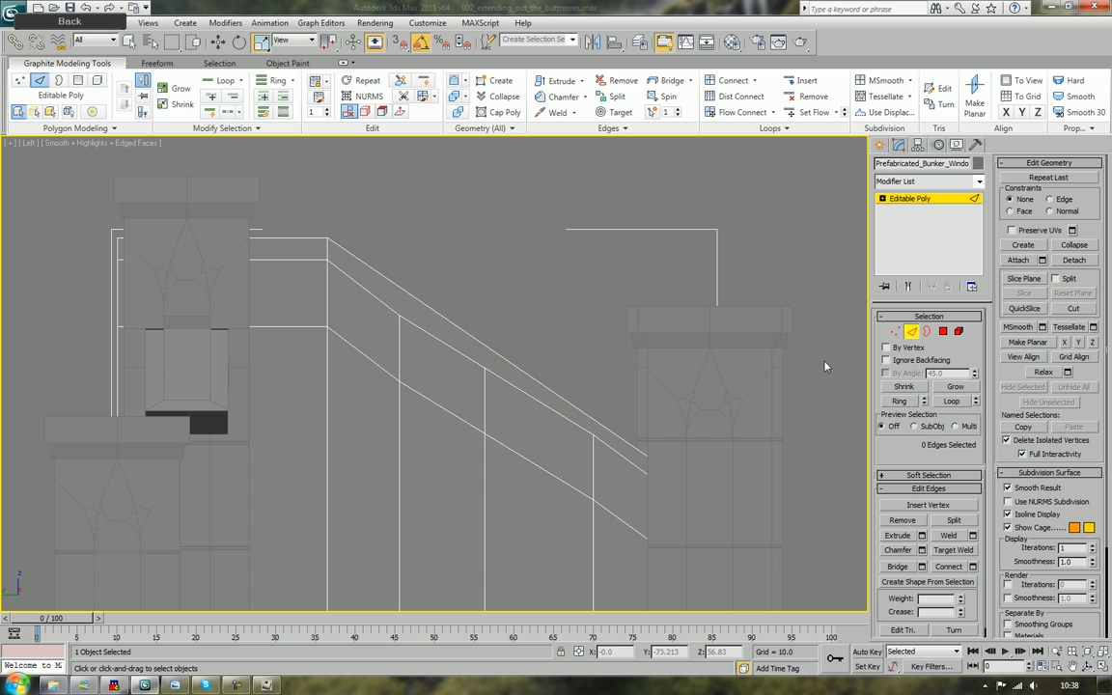
# In vertex mode, remove the leftover vertex on the sloping gable edge above the central vertical line
pyautogui.moveTo(460, 282); pyautogui.dragTo(463, 240, button='middle')
pyautogui.scroll(-3, 462, 241)
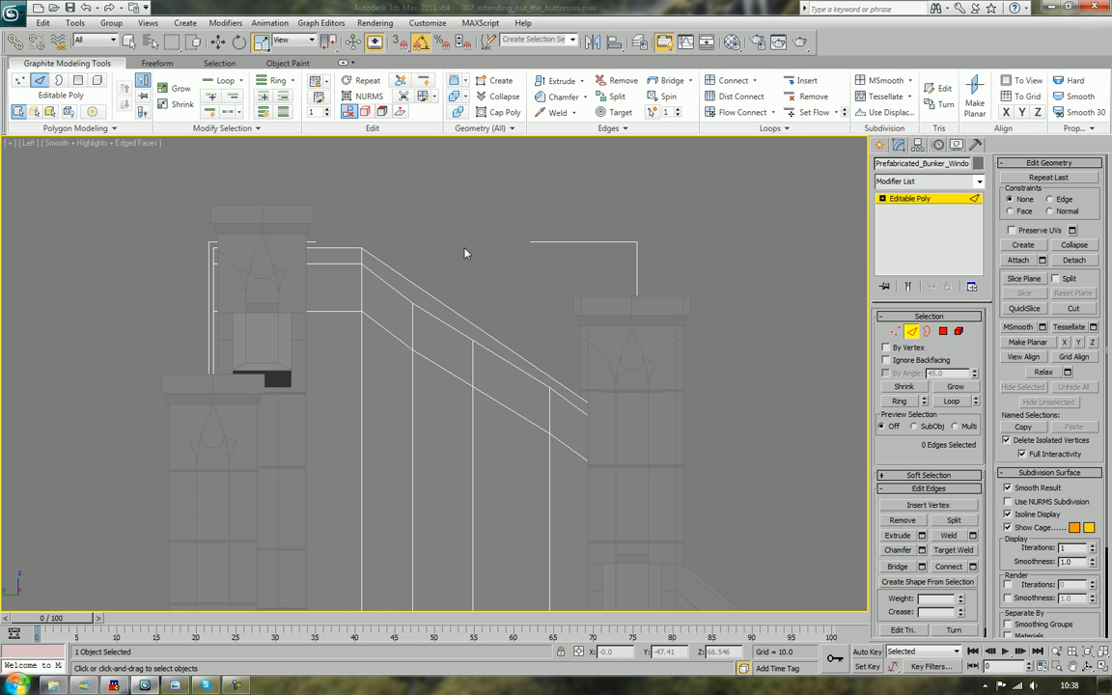
pyautogui.scroll(-3, 464, 253)
pyautogui.scroll(4, 444, 218)
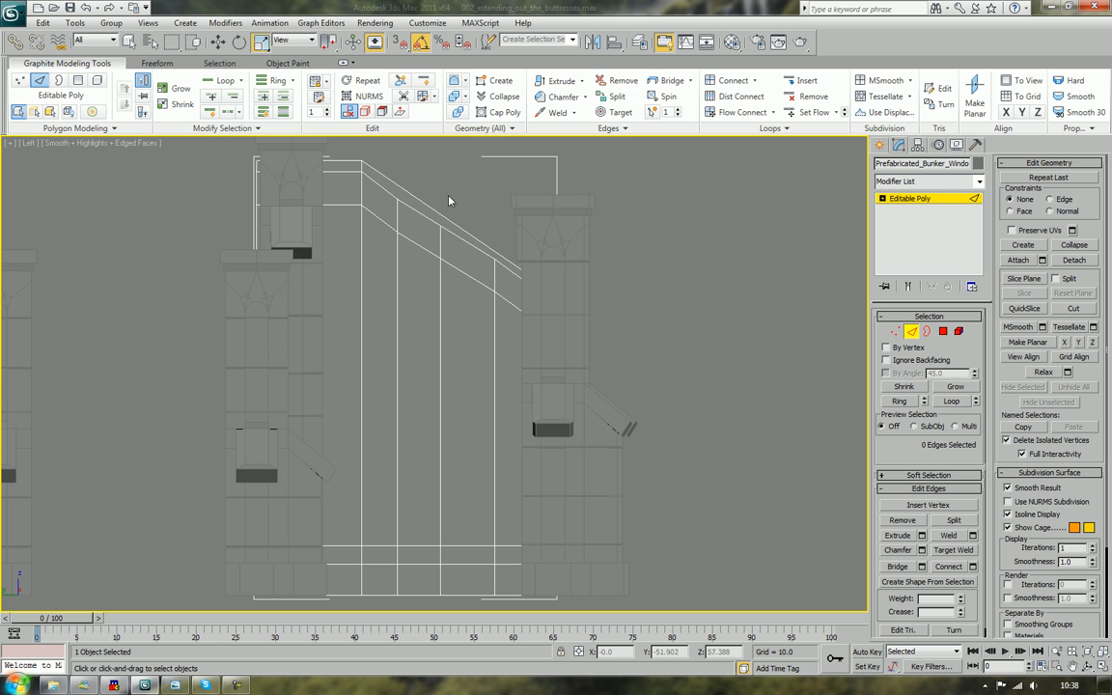
pyautogui.moveTo(469, 253); pyautogui.dragTo(462, 318, button='middle')
pyautogui.scroll(4, 461, 317)
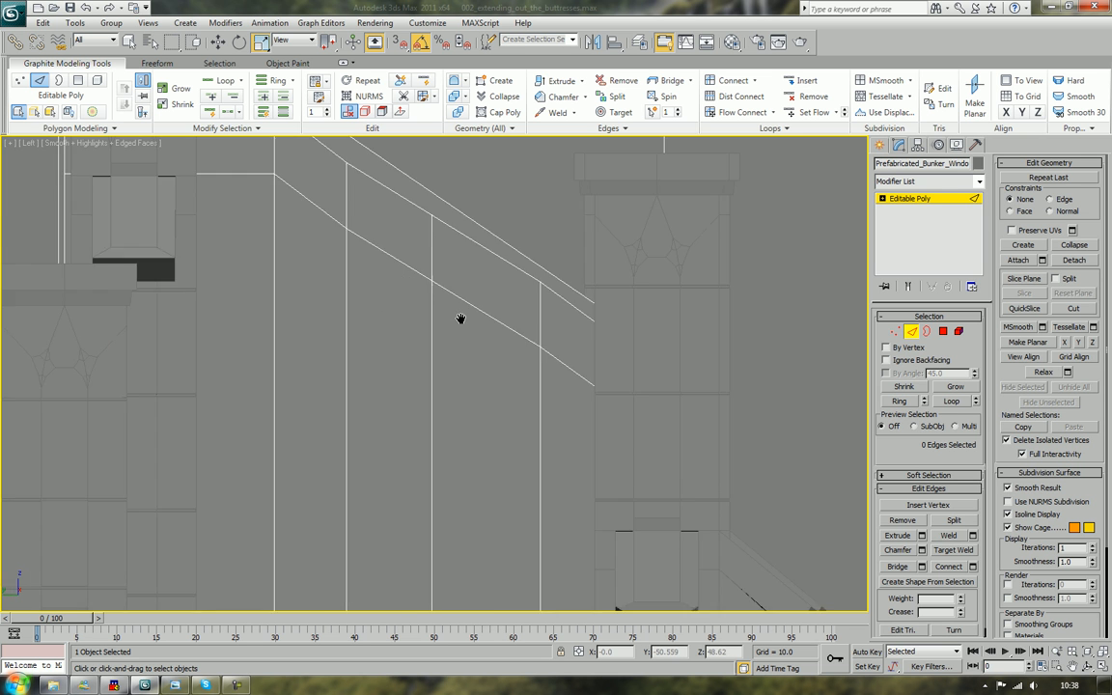
pyautogui.moveTo(474, 154); pyautogui.dragTo(445, 389, button='middle')
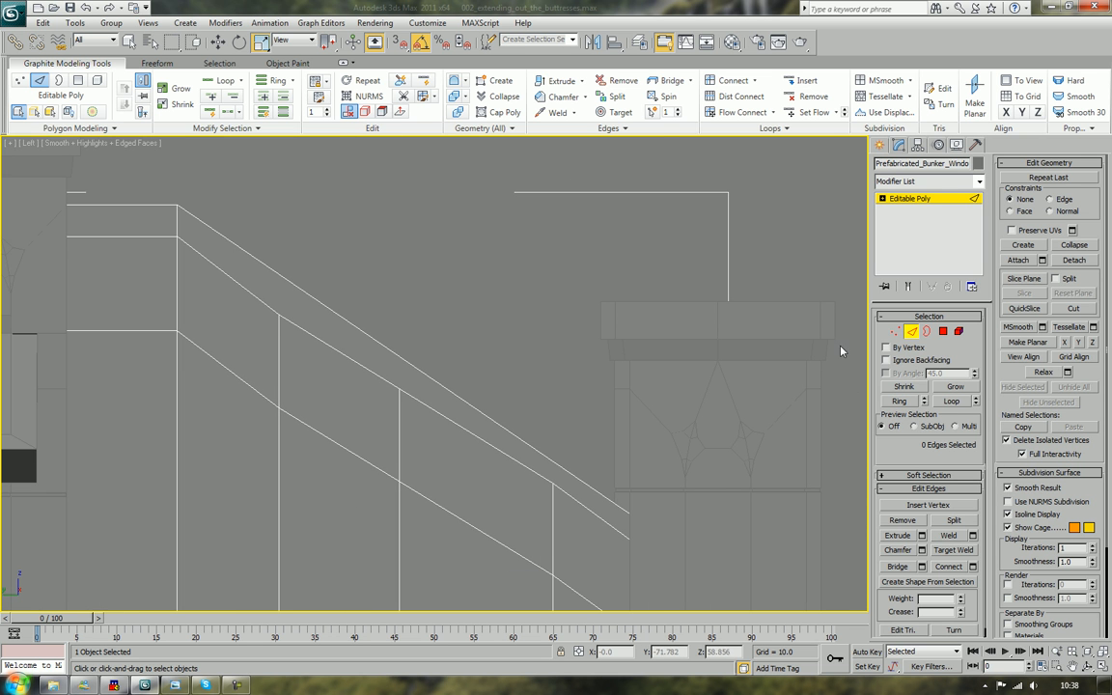
pyautogui.press('1')
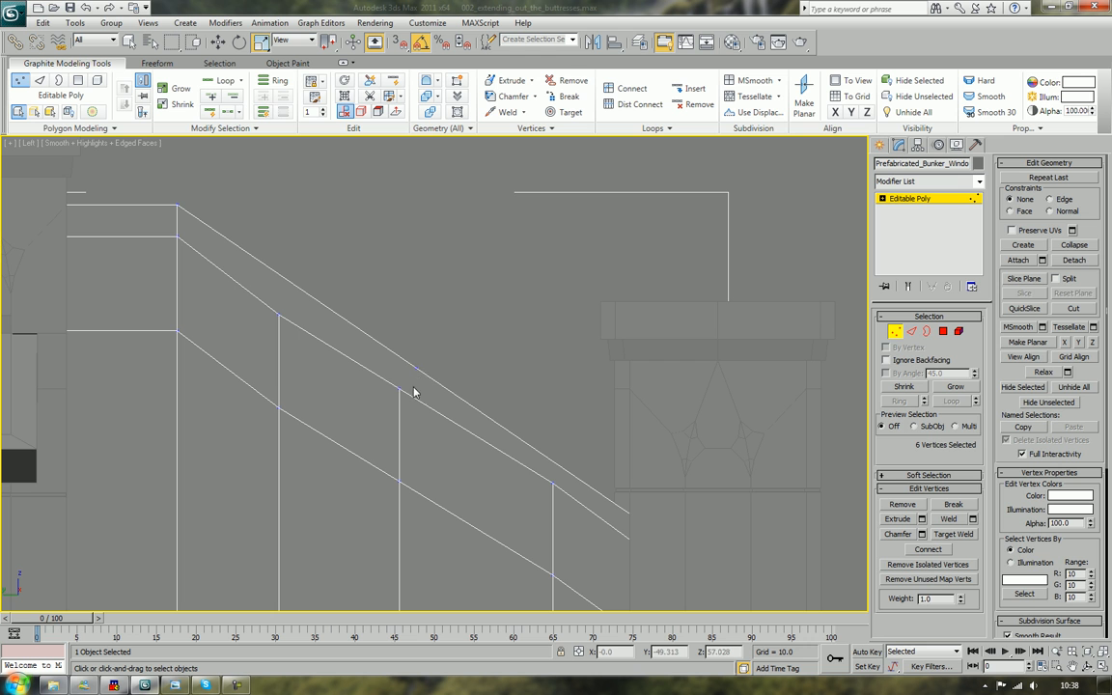
pyautogui.click(417, 369)
pyautogui.press('BackSpace')
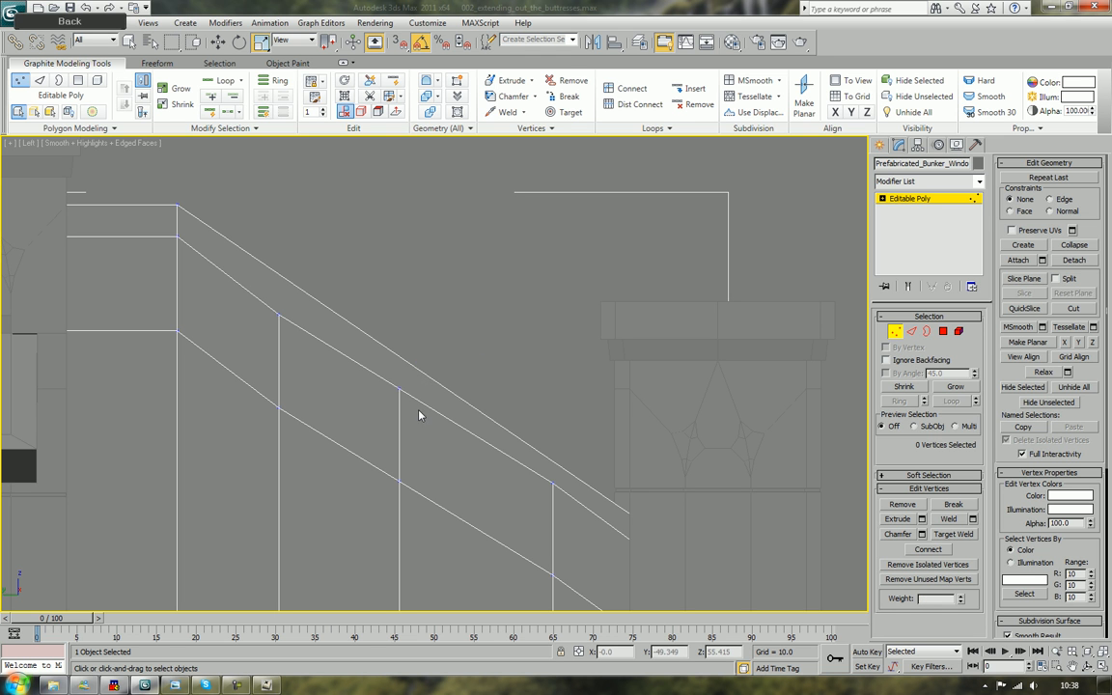
# Raise the top vertices of the central and left window divisions by about 0.33 and 0.68 to straighten the inner gable line
pyautogui.click(391, 392)
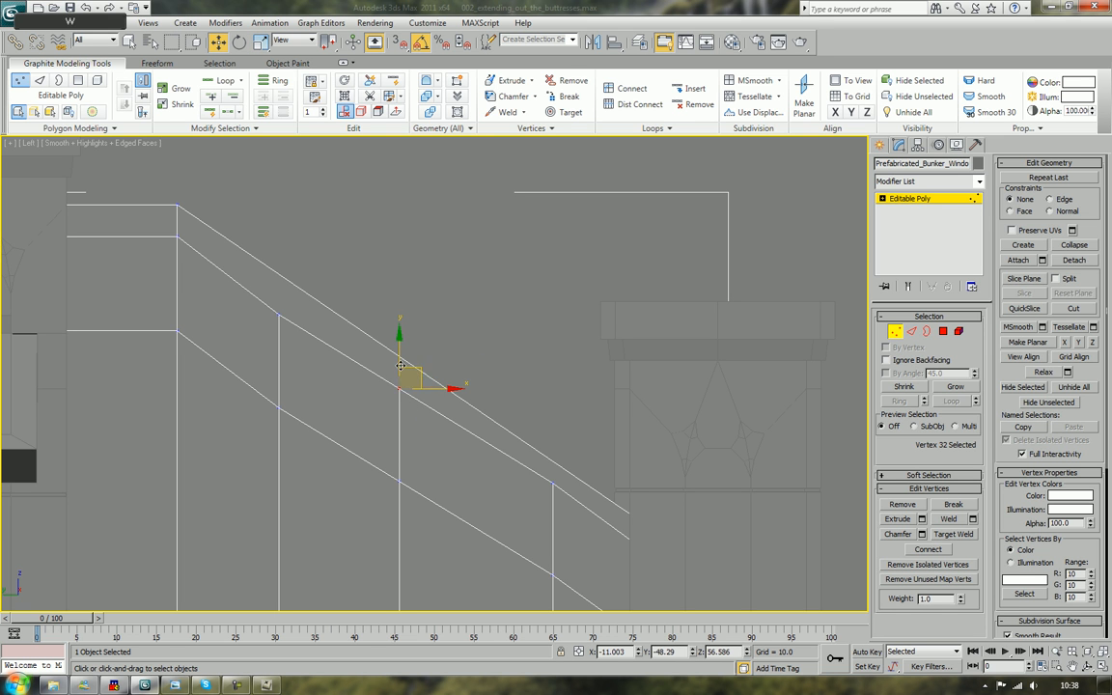
pyautogui.press('w')
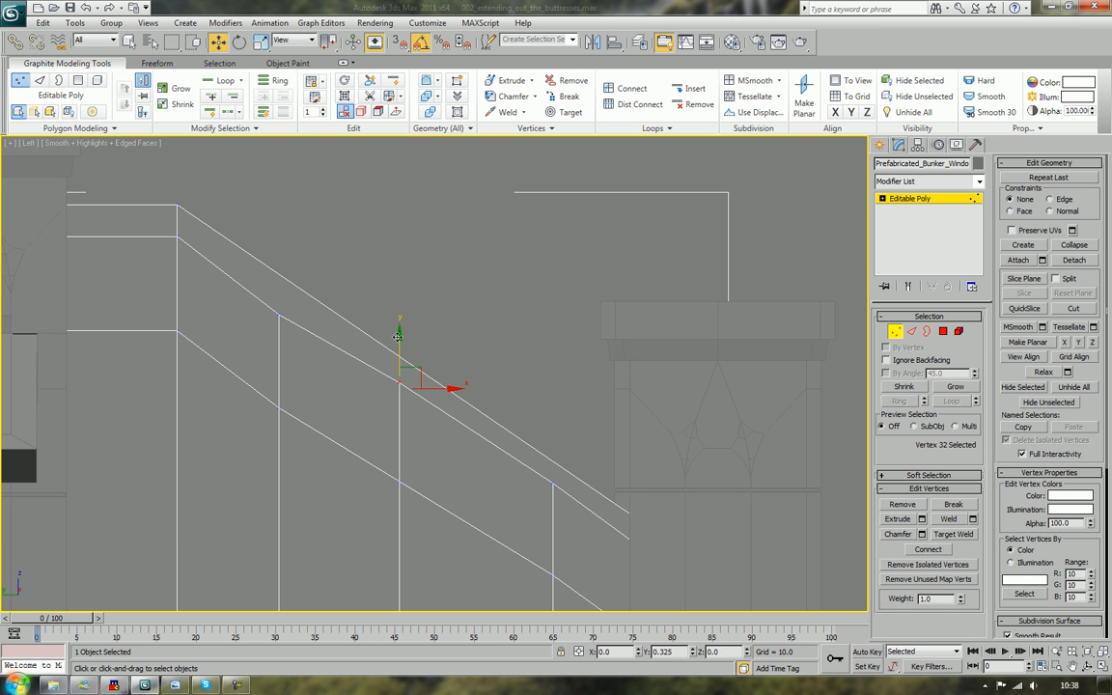
pyautogui.click(278, 310)
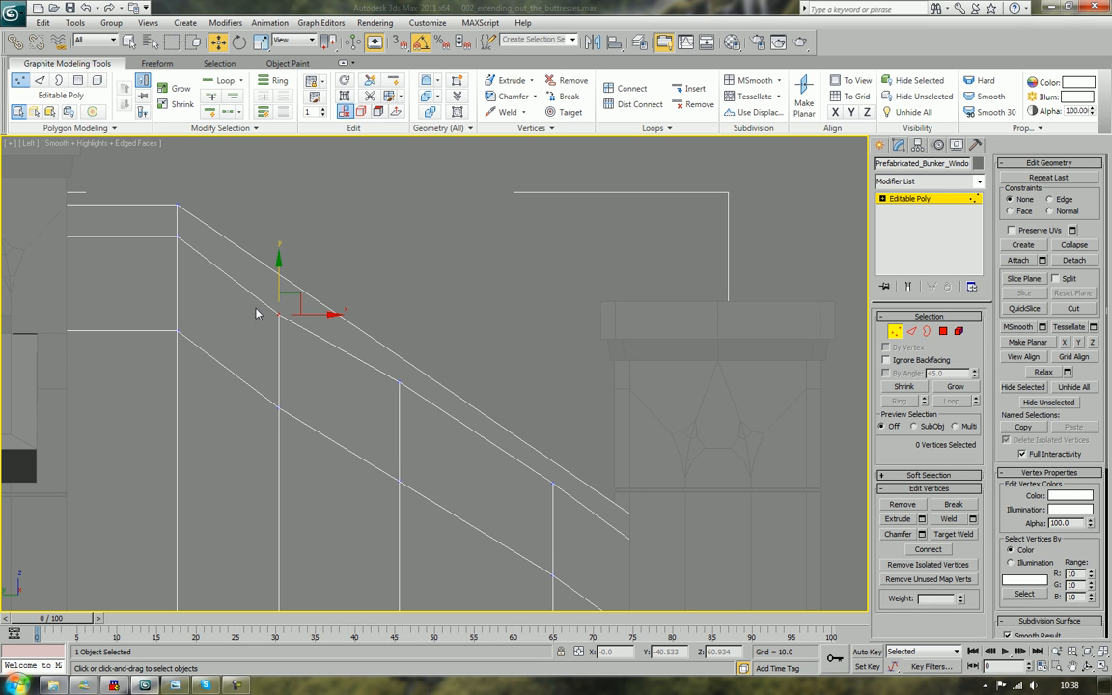
pyautogui.moveTo(278, 275); pyautogui.dragTo(280, 269)
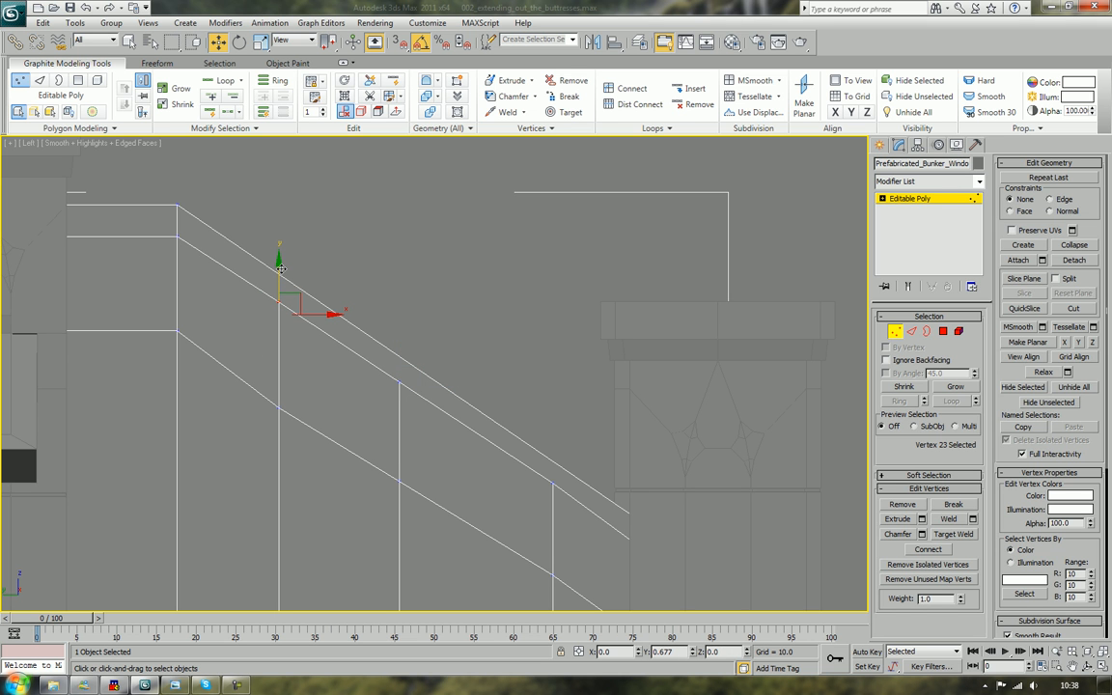
# Raise the lower slanted line's vertices on the left and central window divisions to about Z 56 and 51.9, straightening the line
pyautogui.click(403, 265)
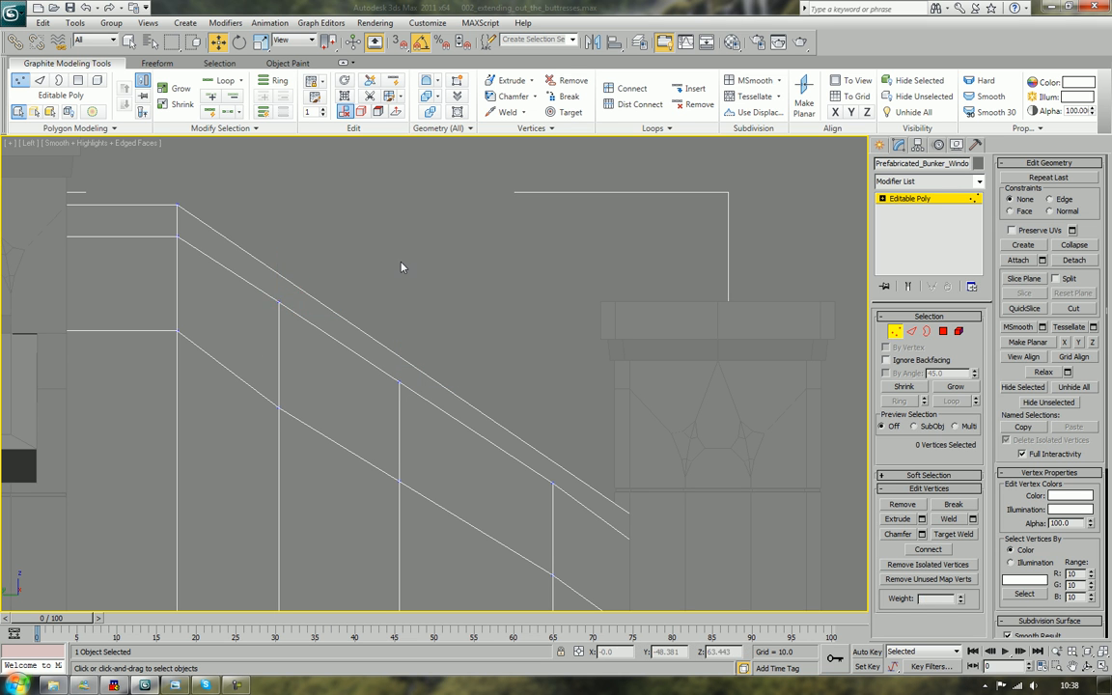
pyautogui.scroll(-5, 430, 367)
pyautogui.scroll(4, 433, 421)
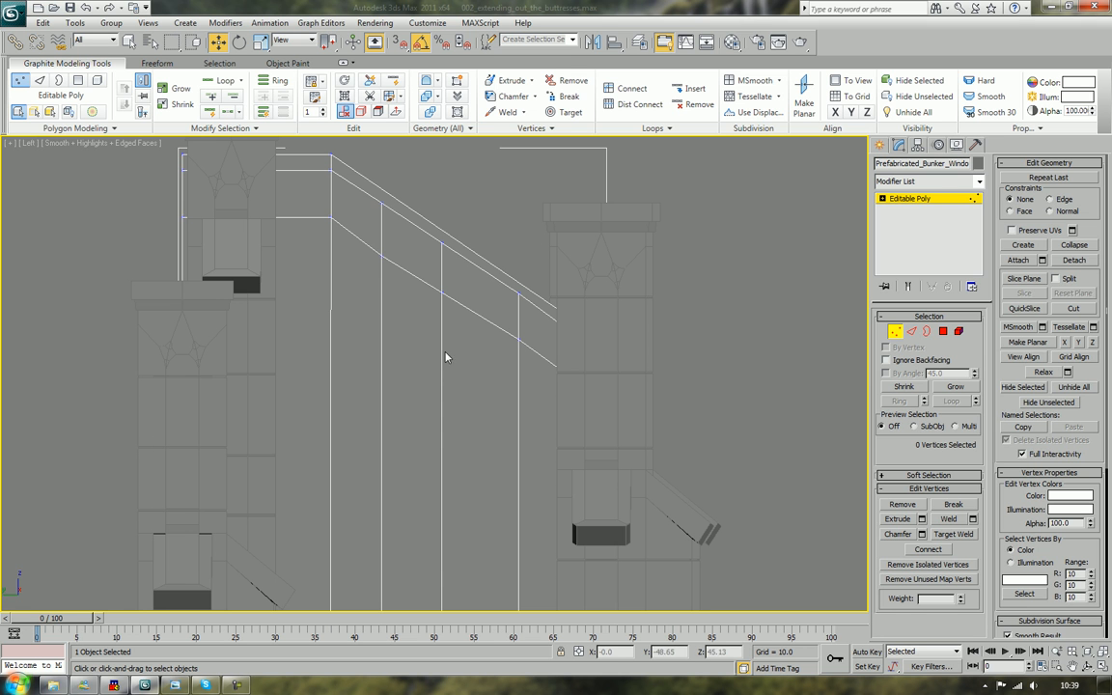
pyautogui.click(377, 245)
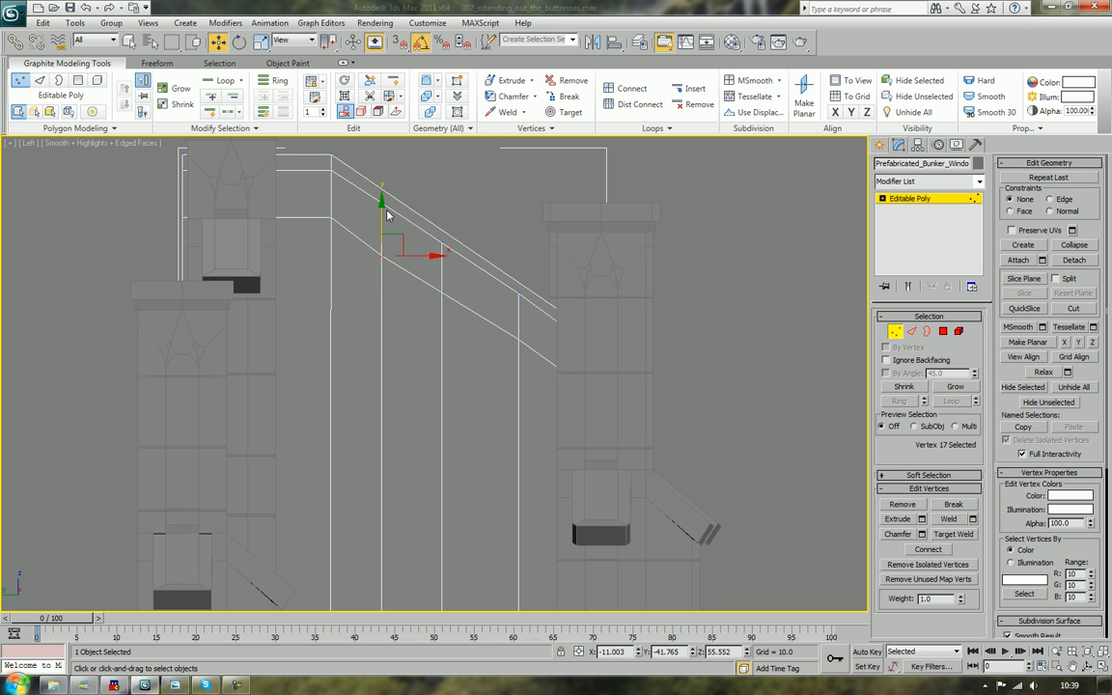
pyautogui.moveTo(382, 209); pyautogui.dragTo(382, 202)
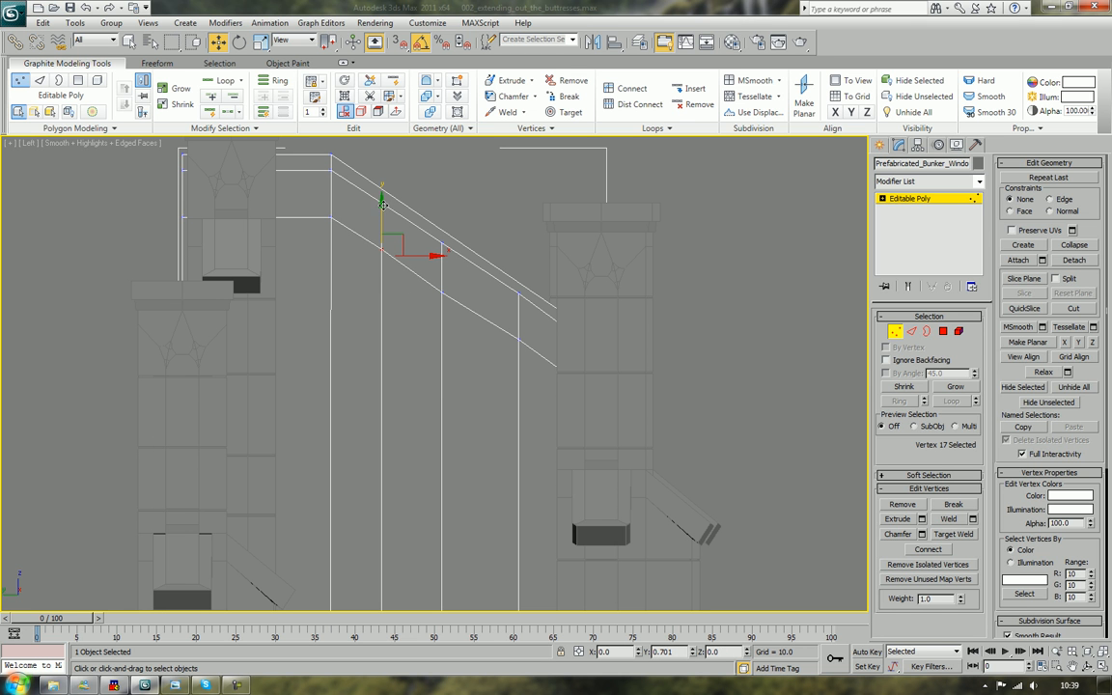
pyautogui.click(422, 308)
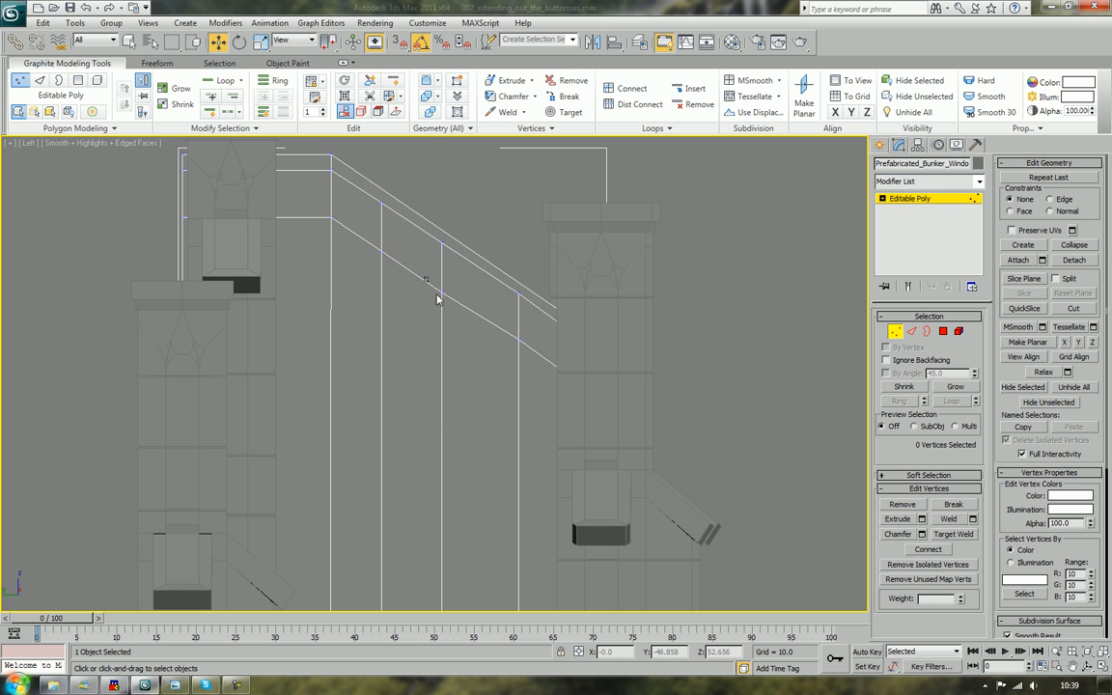
pyautogui.click(441, 292)
pyautogui.moveTo(441, 252); pyautogui.dragTo(441, 247)
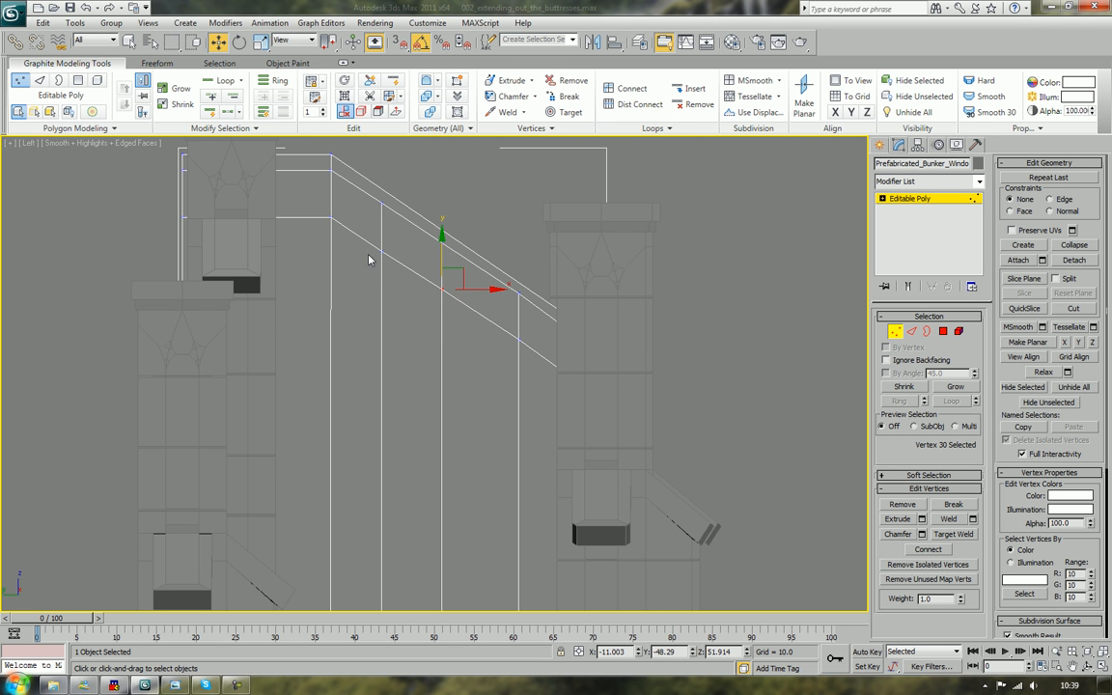
pyautogui.moveTo(373, 240); pyautogui.dragTo(397, 269)
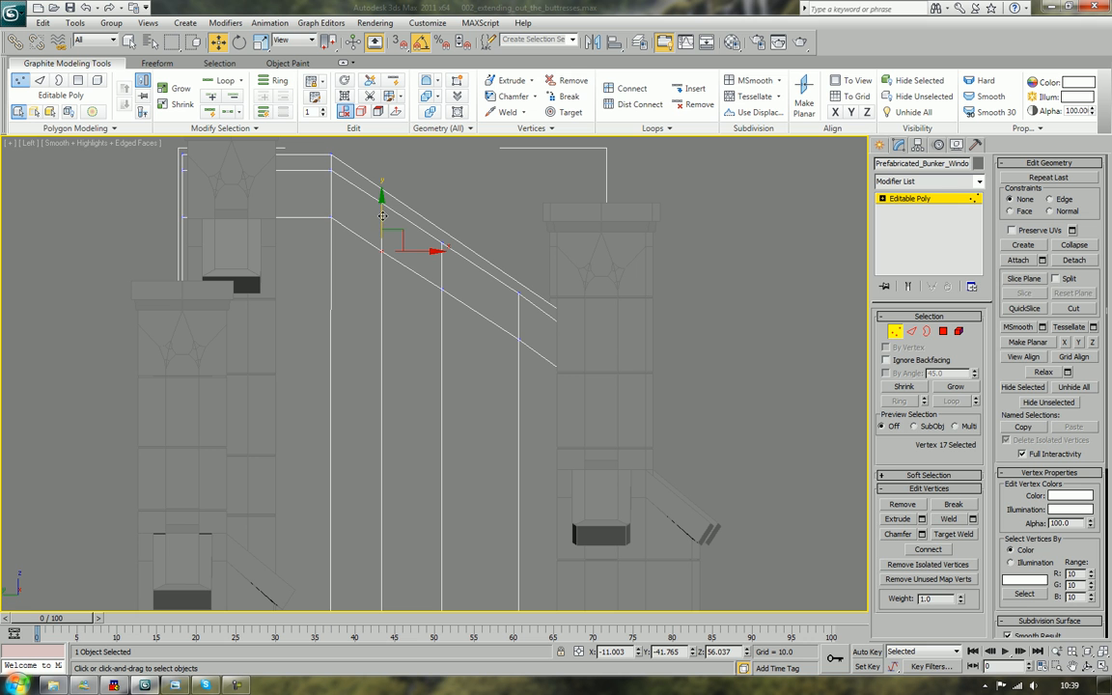
pyautogui.moveTo(382, 212); pyautogui.dragTo(383, 211)
pyautogui.click(371, 299)
# Examine the vertical window divisions from the sloping gable down to the horizontal loops at the base
pyautogui.scroll(-3, 412, 356)
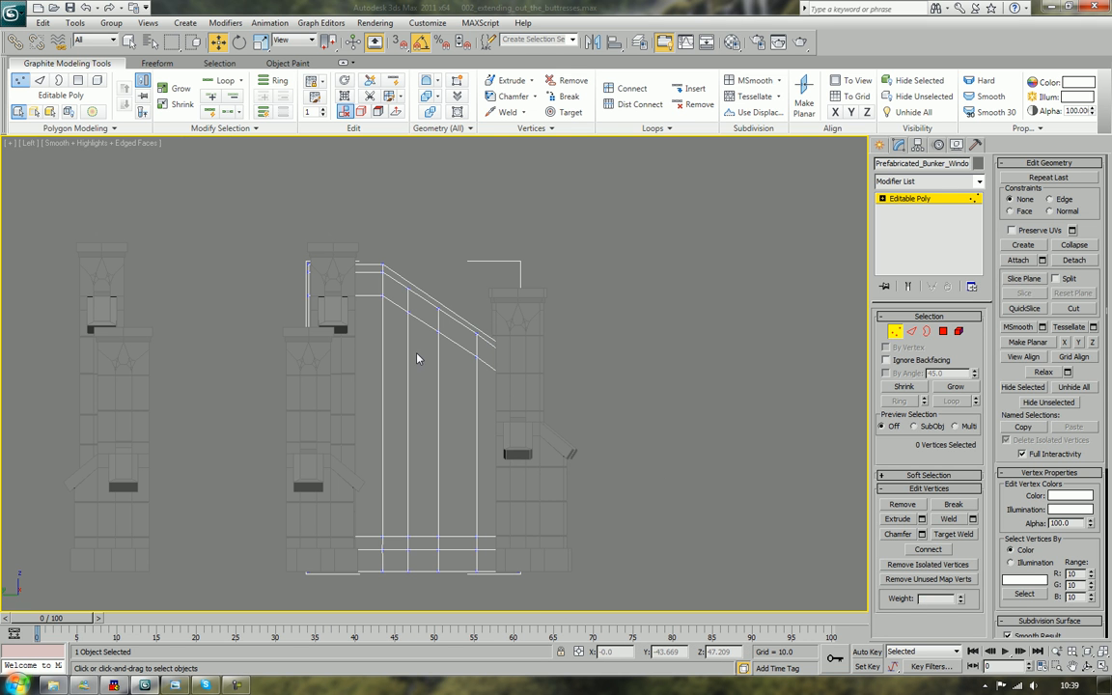
pyautogui.scroll(2, 444, 392)
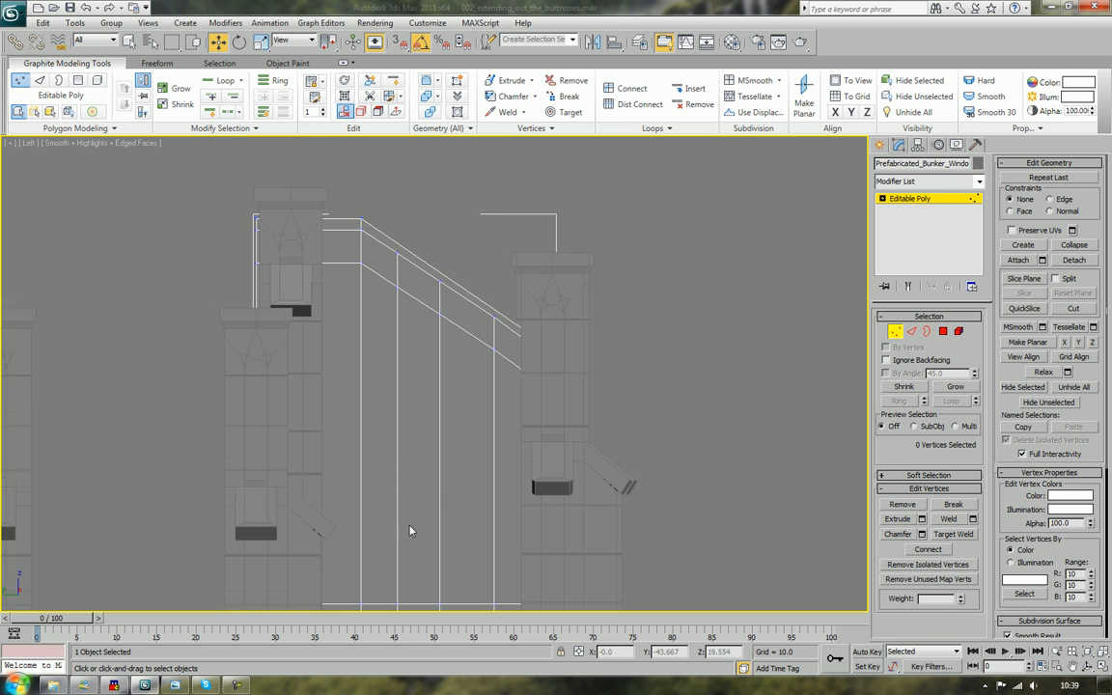
pyautogui.moveTo(409, 526); pyautogui.dragTo(417, 348, button='middle')
pyautogui.scroll(2, 419, 355)
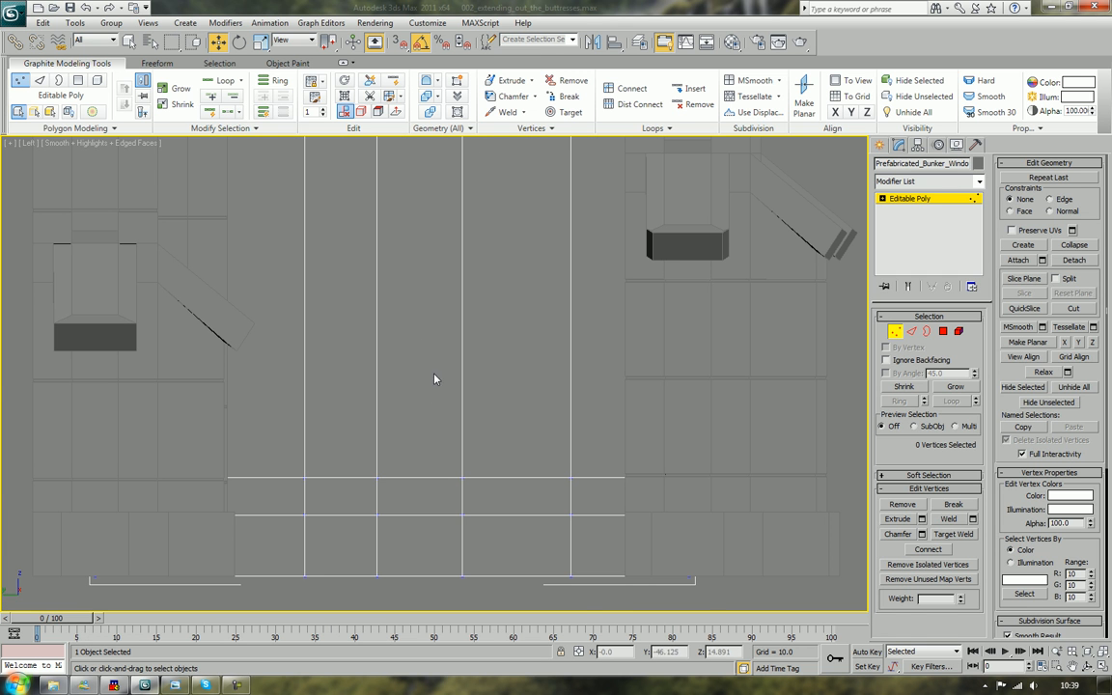
pyautogui.scroll(1, 433, 365)
pyautogui.scroll(-2, 438, 386)
pyautogui.scroll(-1, 430, 379)
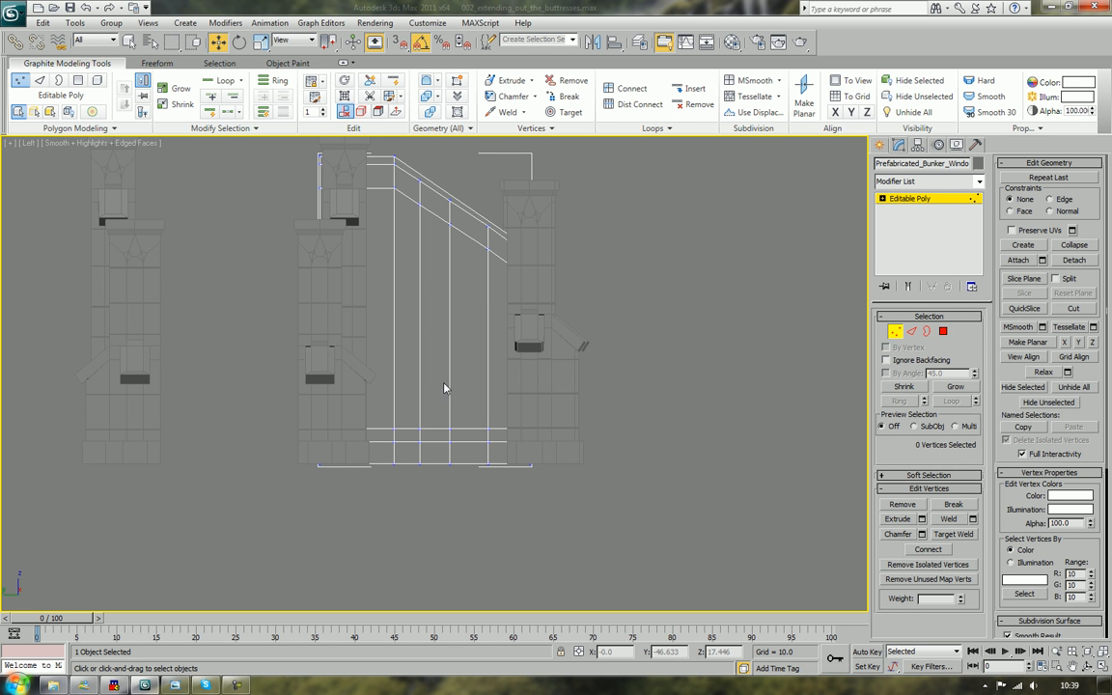
pyautogui.scroll(5, 435, 386)
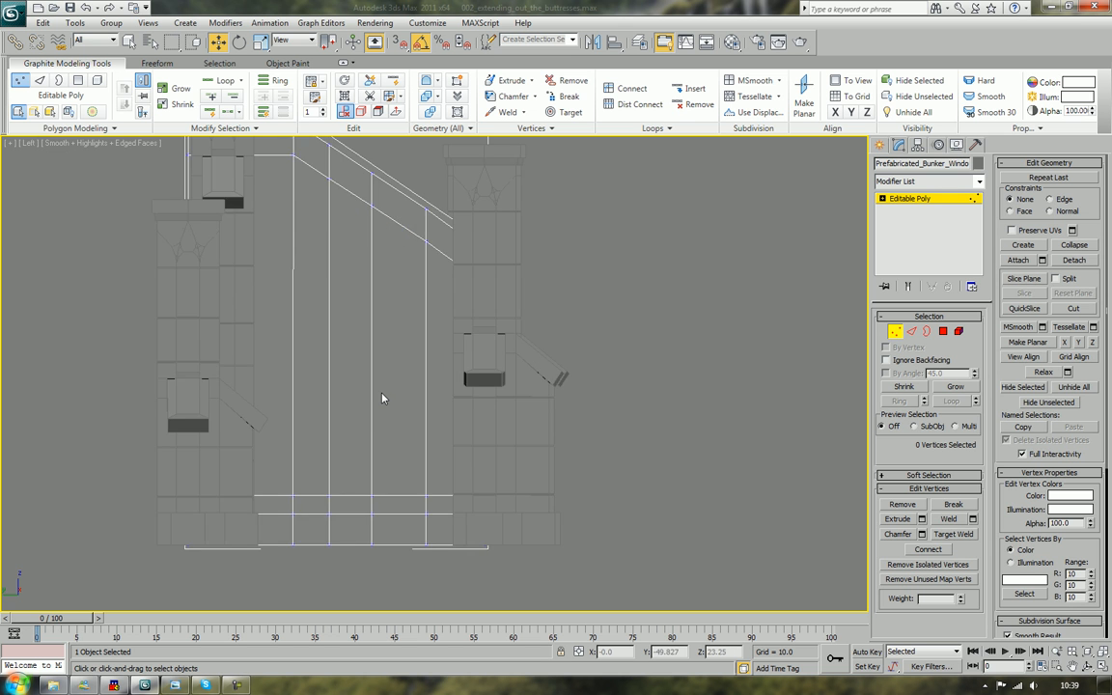
pyautogui.moveTo(383, 397); pyautogui.dragTo(434, 439, button='middle')
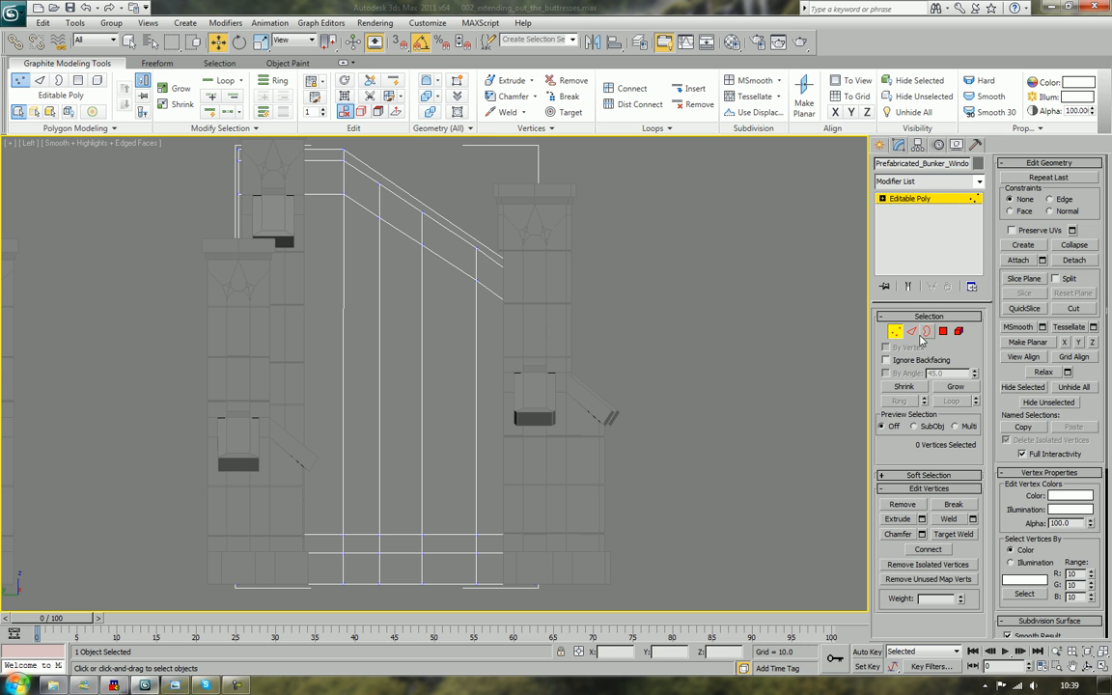
# Remove the central vertical line's edges in the tall panel, the slanted band above it and the narrow band directly below it
pyautogui.press('2')
pyautogui.click(421, 371)
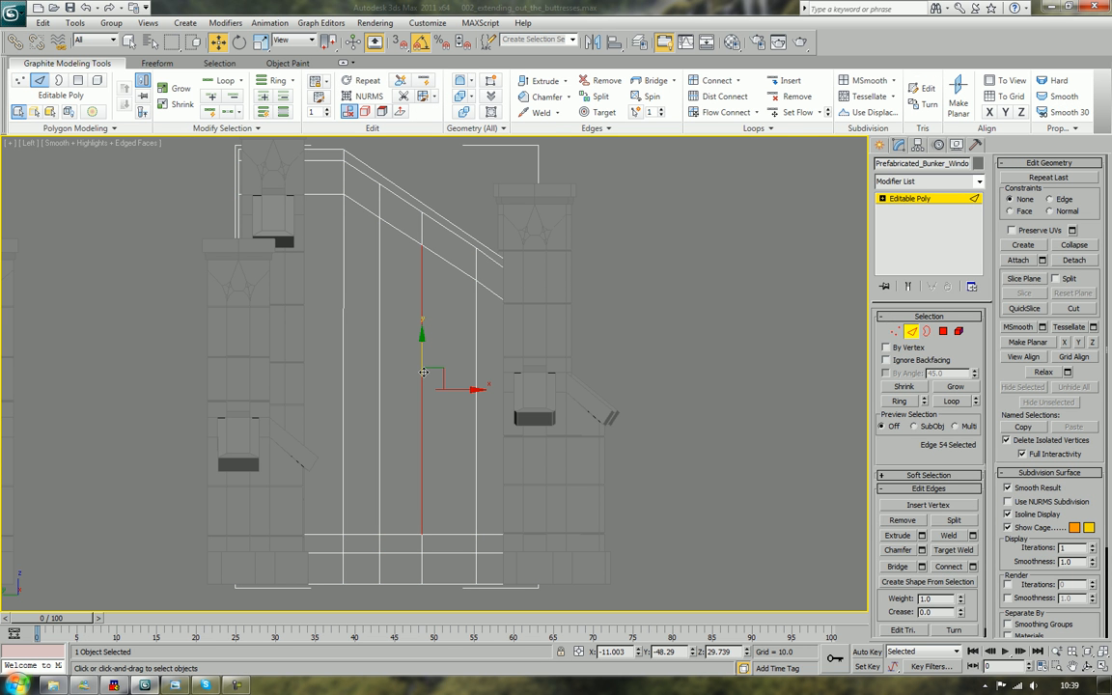
pyautogui.click(435, 286)
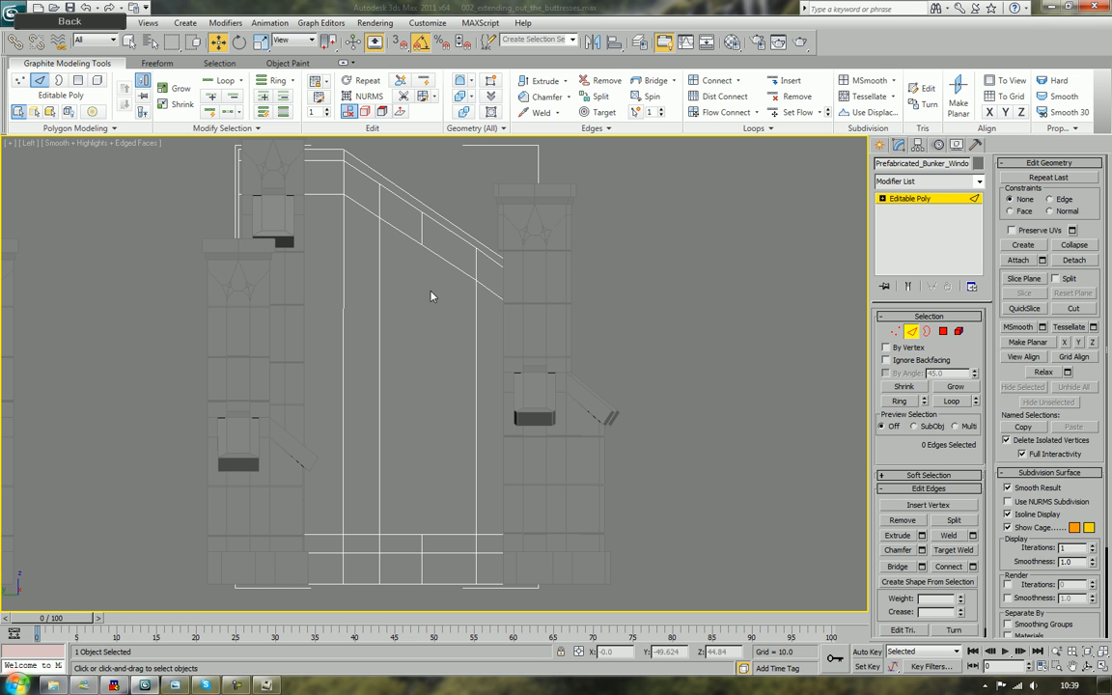
pyautogui.click(422, 230)
pyautogui.press('BackSpace')
pyautogui.click(422, 544)
pyautogui.press('BackSpace')
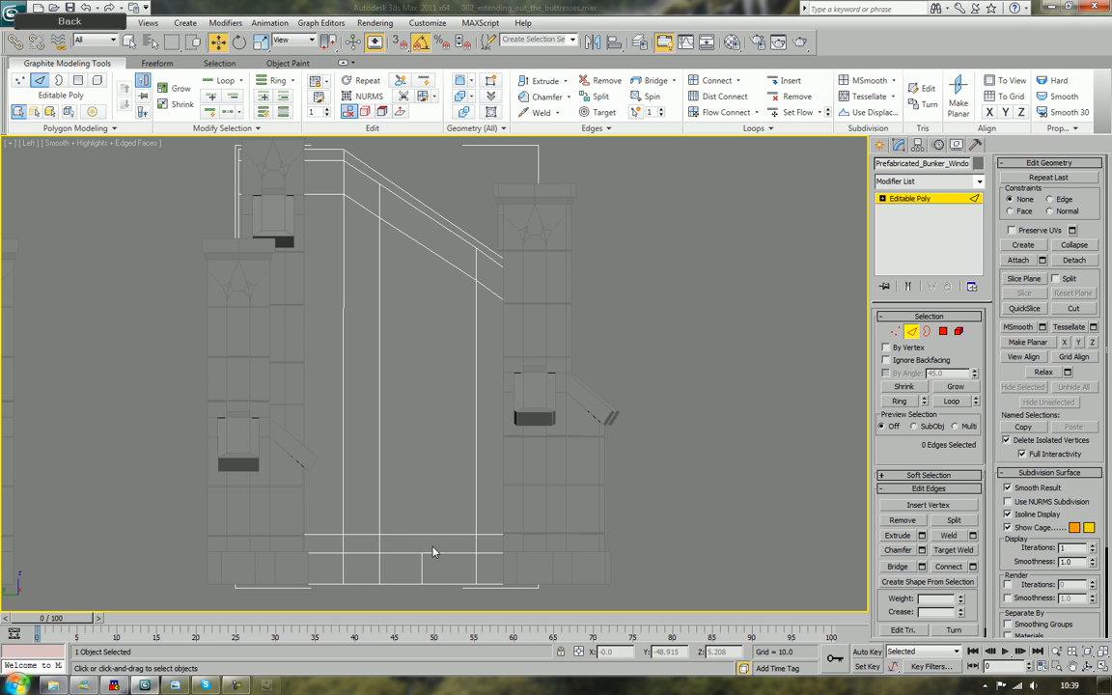
# Remove the leftover central vertices on the lower slanted line and on the upper horizontal line near the base
pyautogui.click(896, 333)
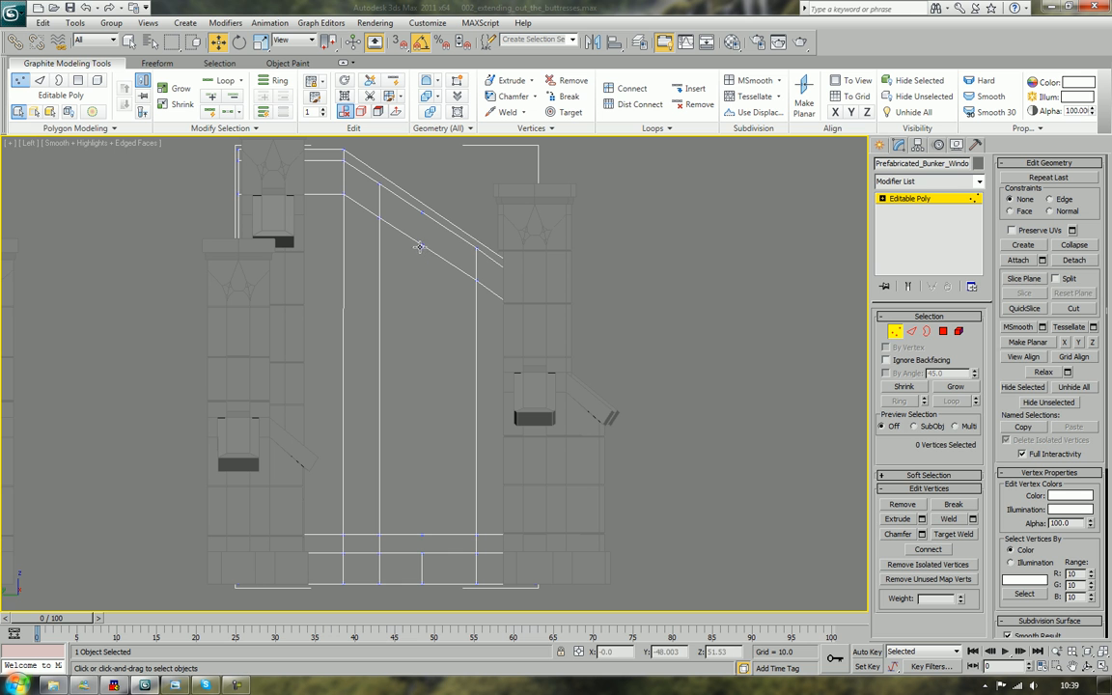
pyautogui.click(422, 212)
pyautogui.press('BackSpace')
pyautogui.click(422, 534)
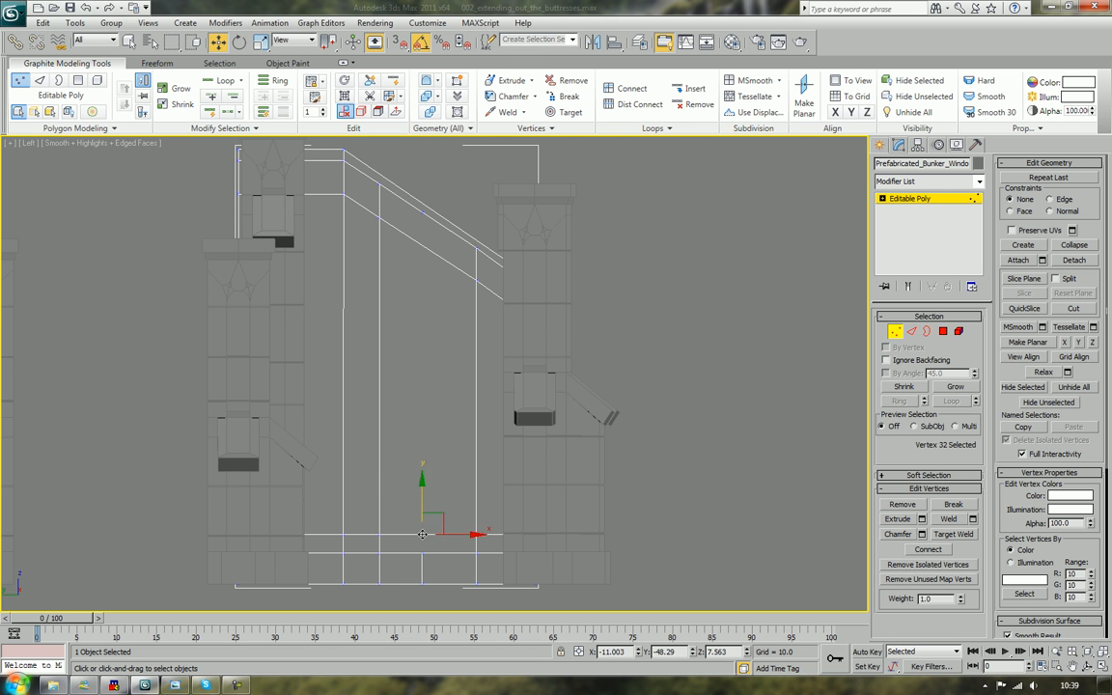
pyautogui.press('BackSpace')
# Connect the tall panel's slanted upper edge and horizontal lower edge with one vertical segment, using pinch 0 and slide 0
pyautogui.click(909, 197)
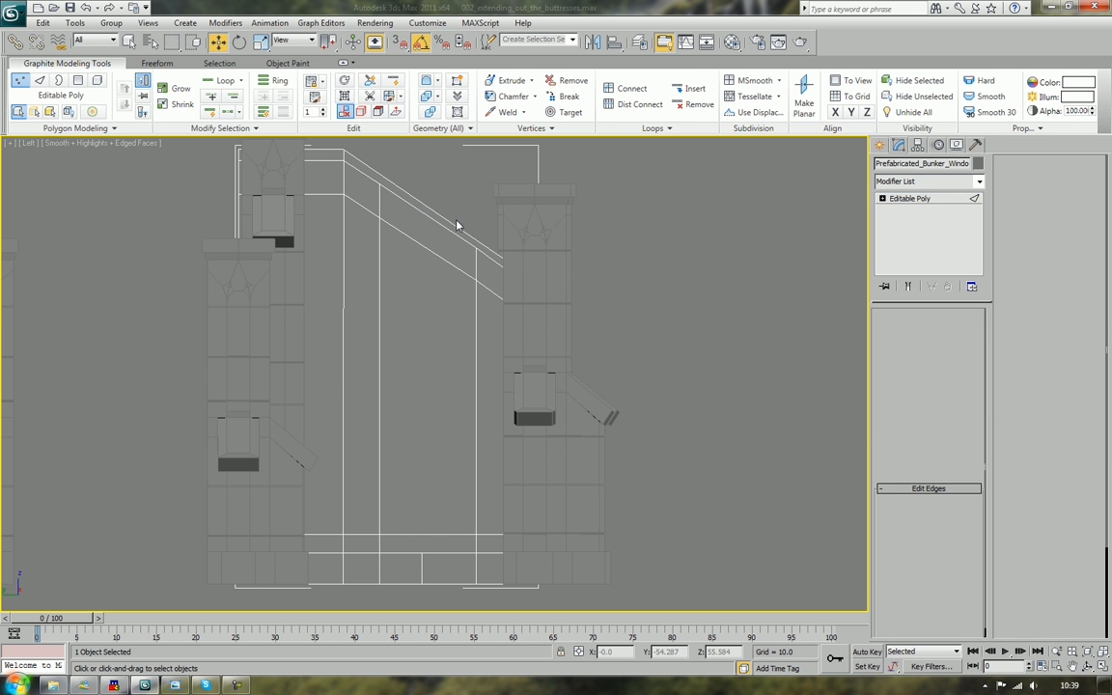
pyautogui.press('2')
pyautogui.click(416, 243)
pyautogui.keyDown('ctrl'); pyautogui.click(412, 535); pyautogui.keyUp('ctrl')
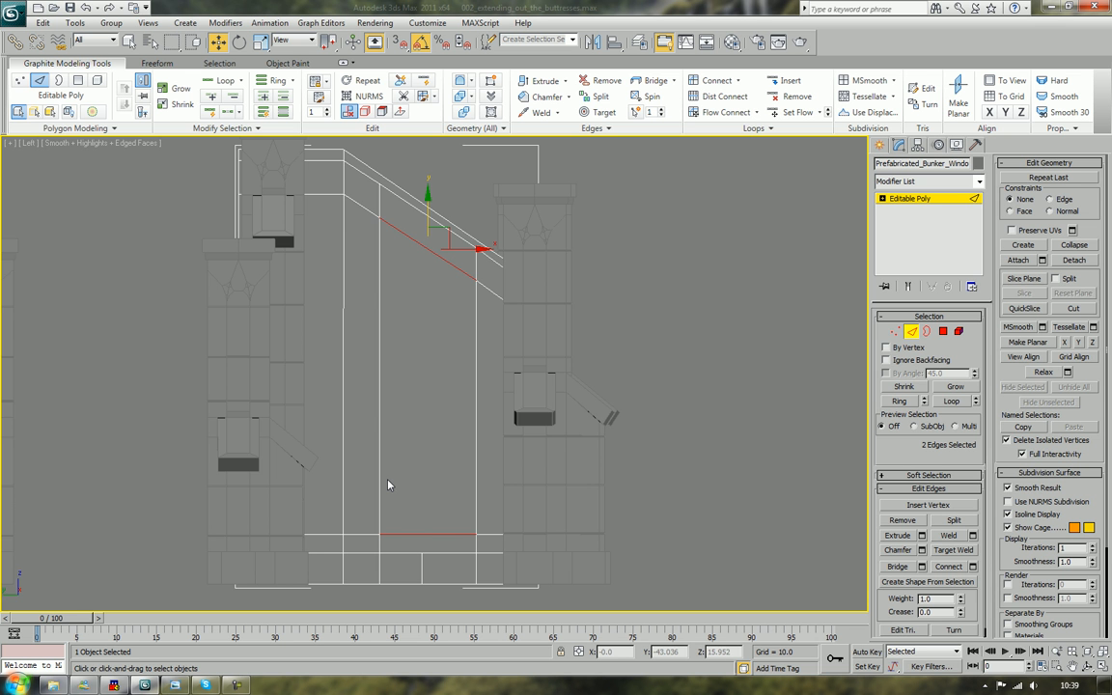
pyautogui.keyDown('alt'); pyautogui.moveTo(390, 551); pyautogui.dragTo(524, 408, button='middle'); pyautogui.keyUp('alt')
pyautogui.press('p')
pyautogui.press('l')
pyautogui.press('z')
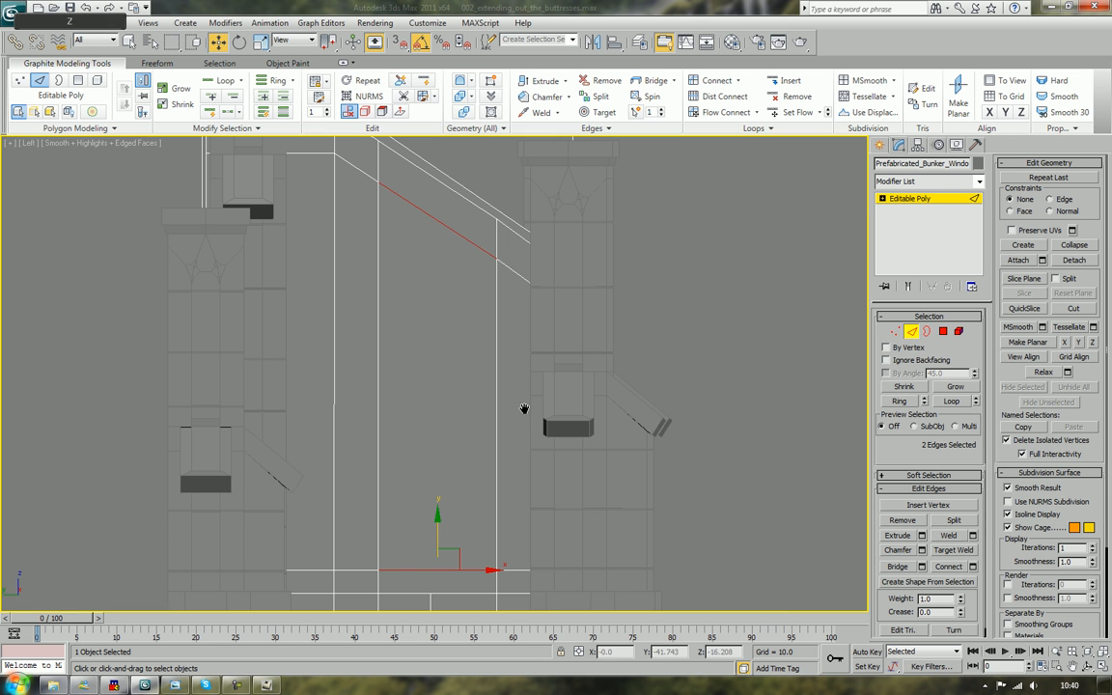
pyautogui.click(973, 566)
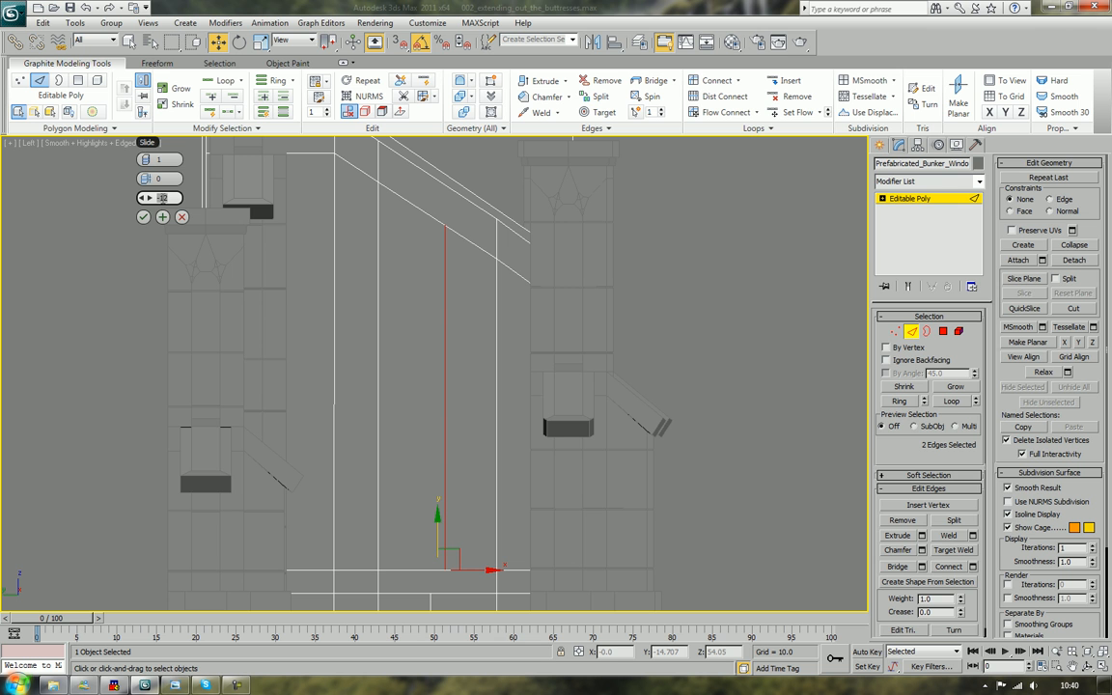
pyautogui.write('0')
pyautogui.press('Tab')
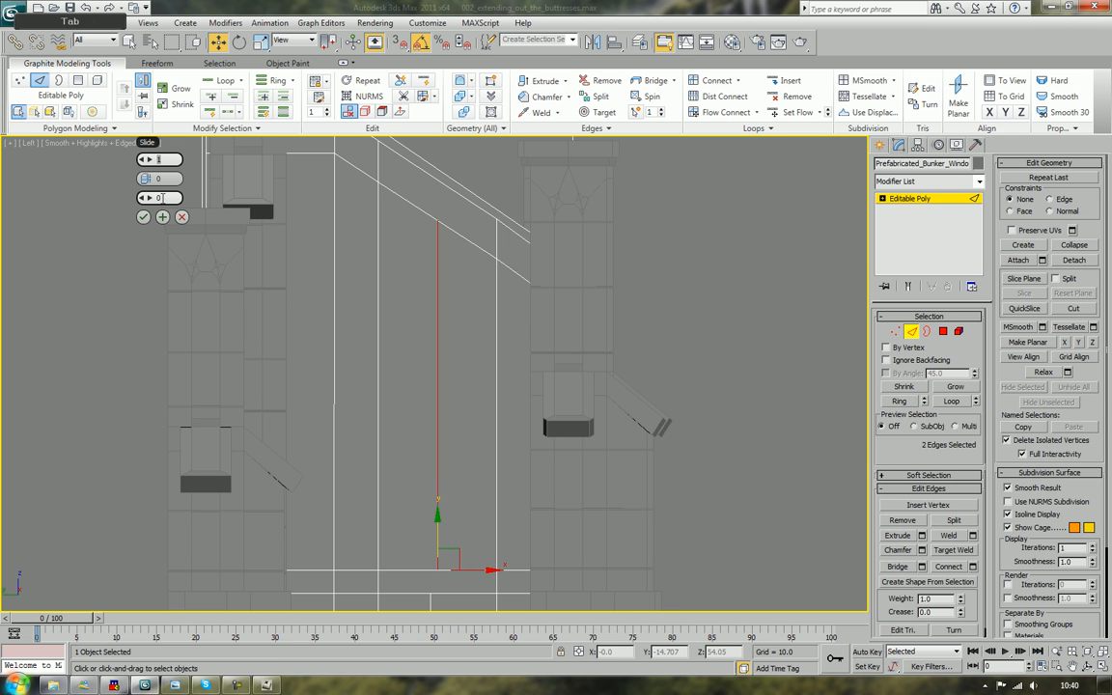
pyautogui.click(142, 218)
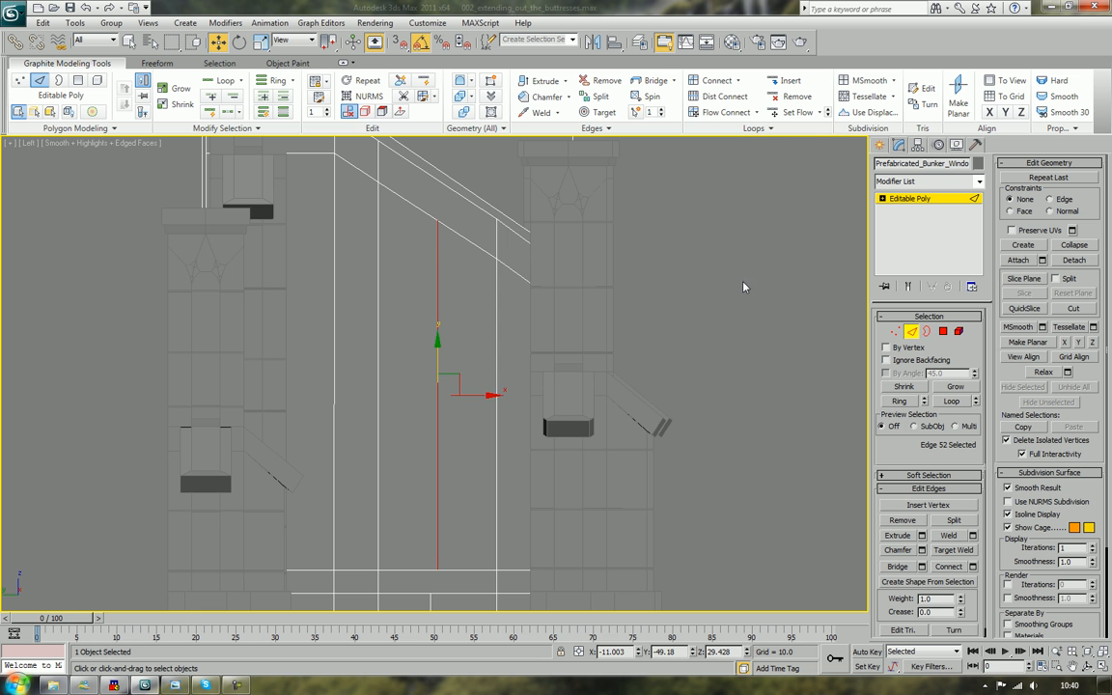
pyautogui.click(675, 270)
# Cut edges from the right vertical's upper vertex through the central line's top vertex and across to the leftmost vertical
pyautogui.moveTo(484, 459); pyautogui.dragTo(490, 392, button='middle')
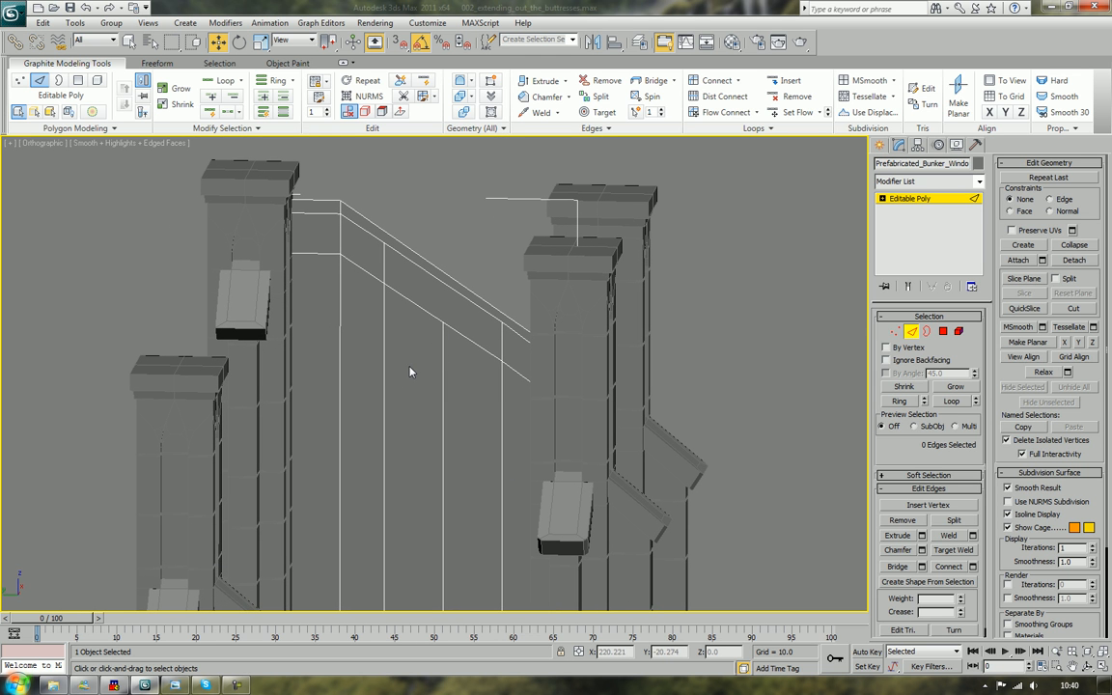
pyautogui.moveTo(424, 359); pyautogui.dragTo(579, 300, button='middle')
pyautogui.click(1073, 308)
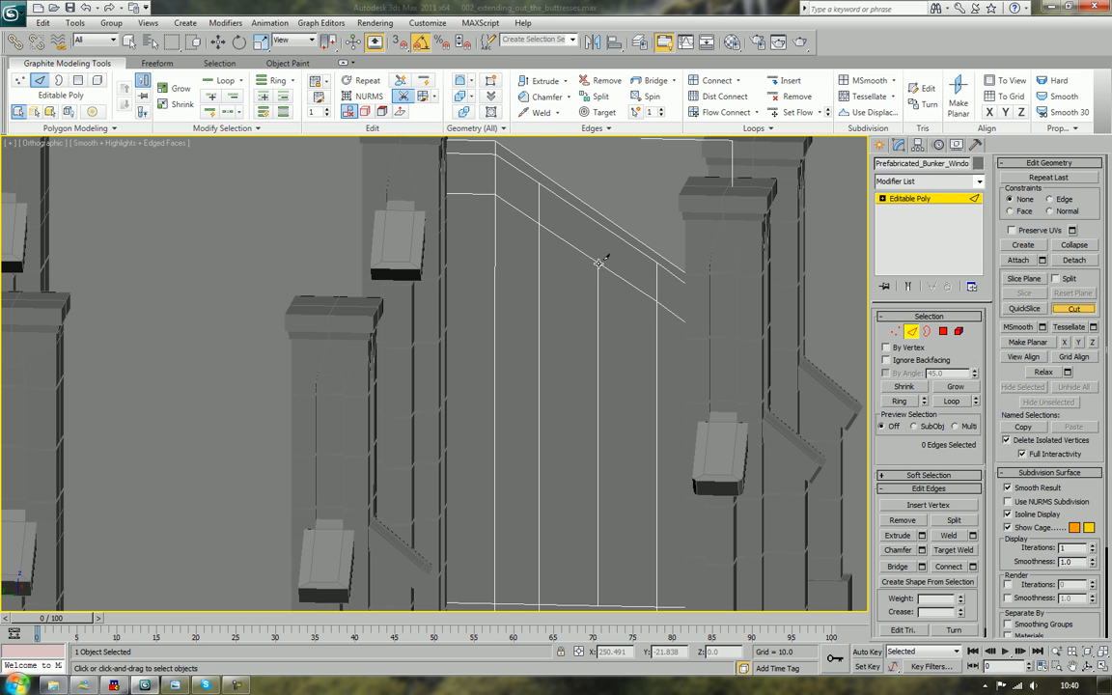
pyautogui.click(657, 264)
pyautogui.click(598, 263)
pyautogui.press('w')
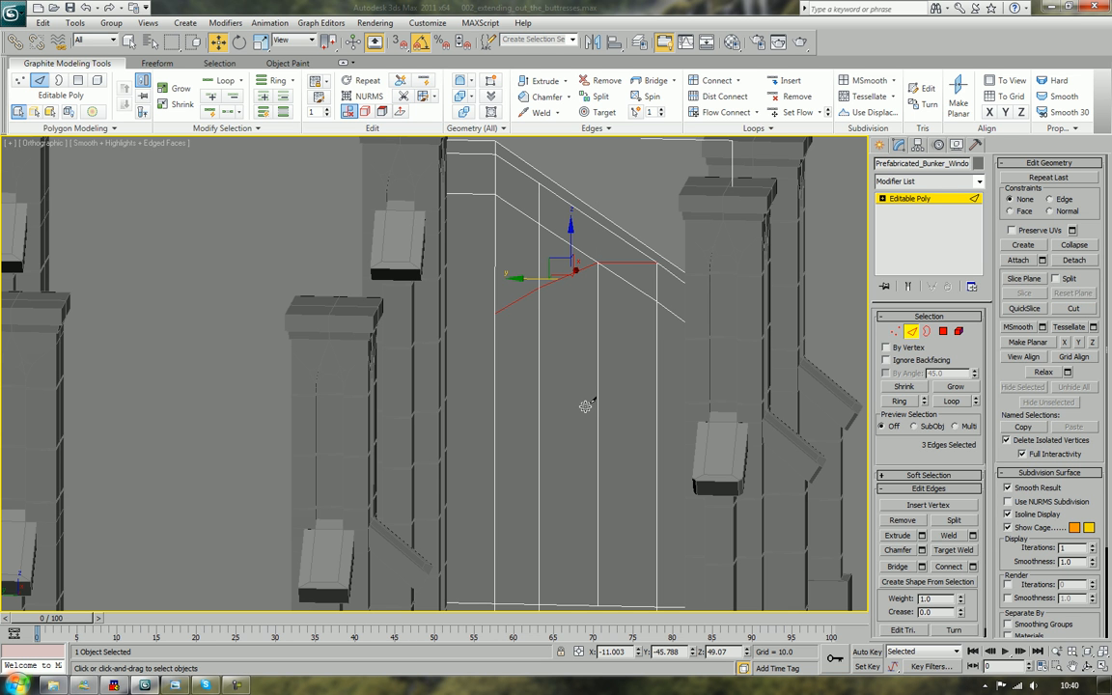
pyautogui.press('l')
pyautogui.press('z')
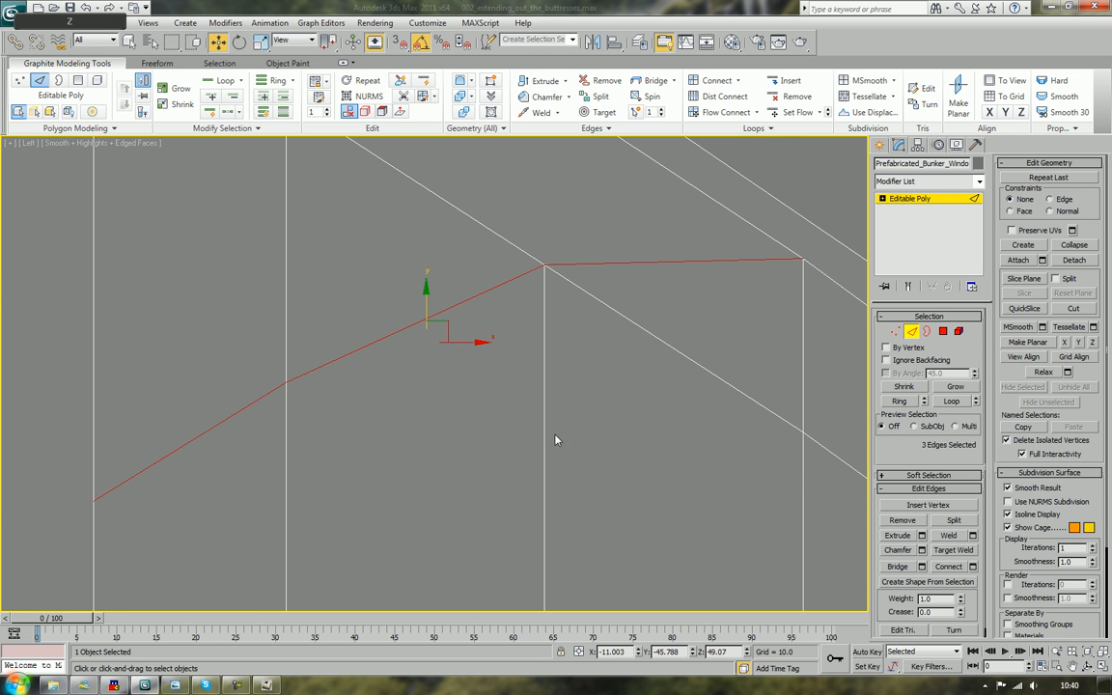
# Lower the cut vertex on the second vertical and level it by scaling with the right vertical's lower slanted-line vertex
pyautogui.rightClick(556, 450)
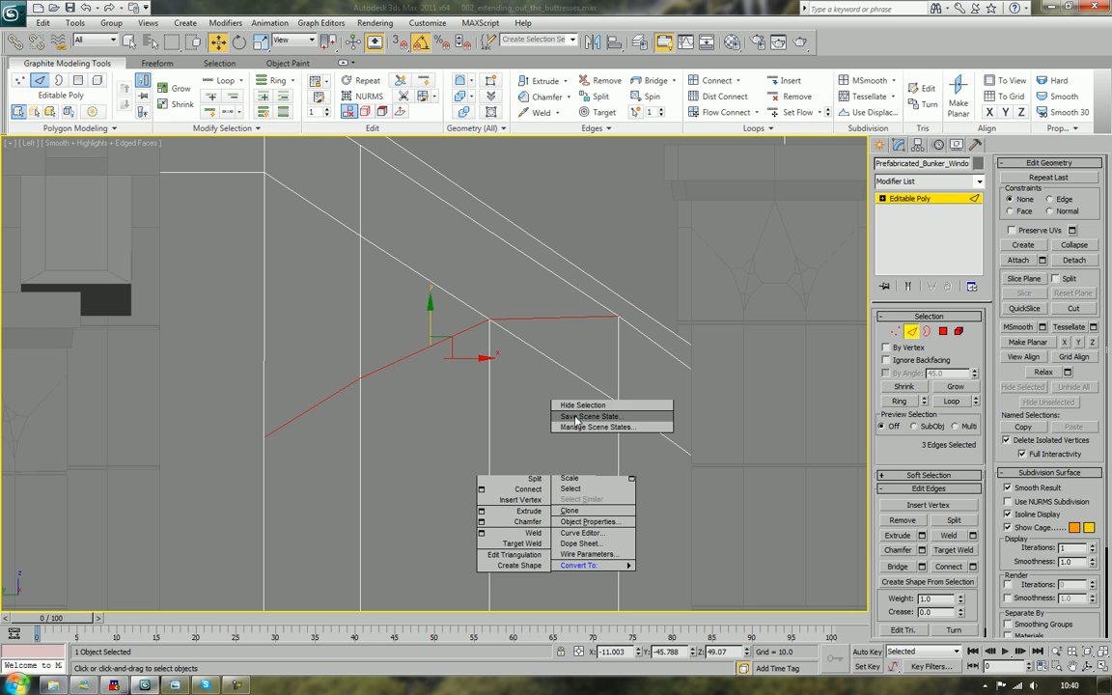
pyautogui.press('1')
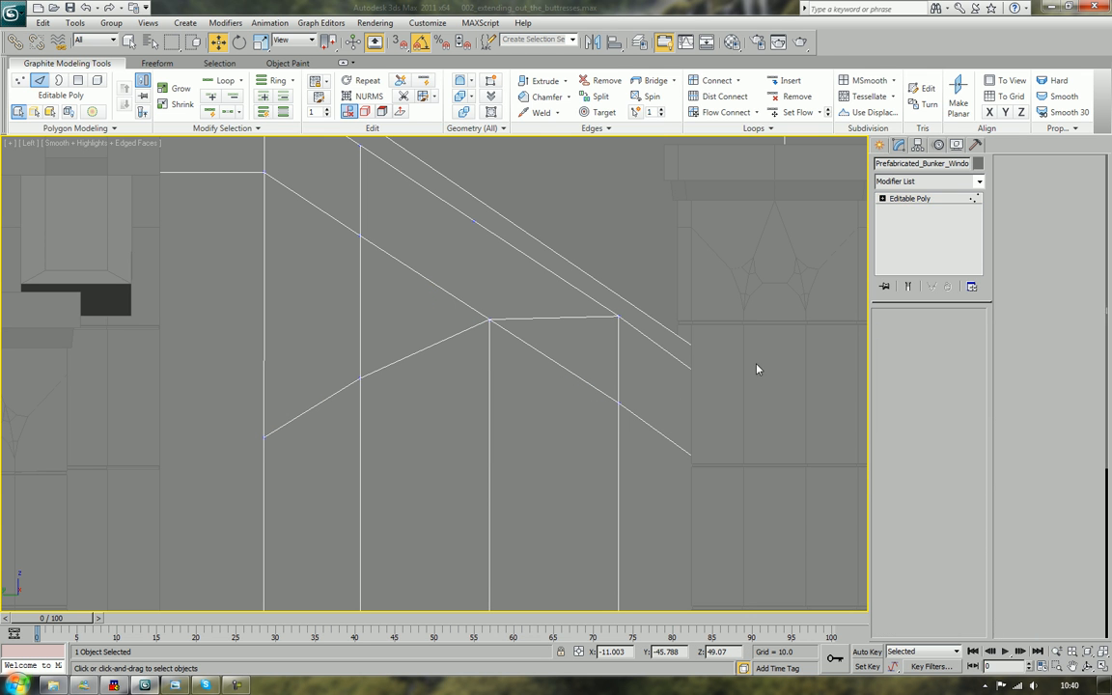
pyautogui.click(359, 376)
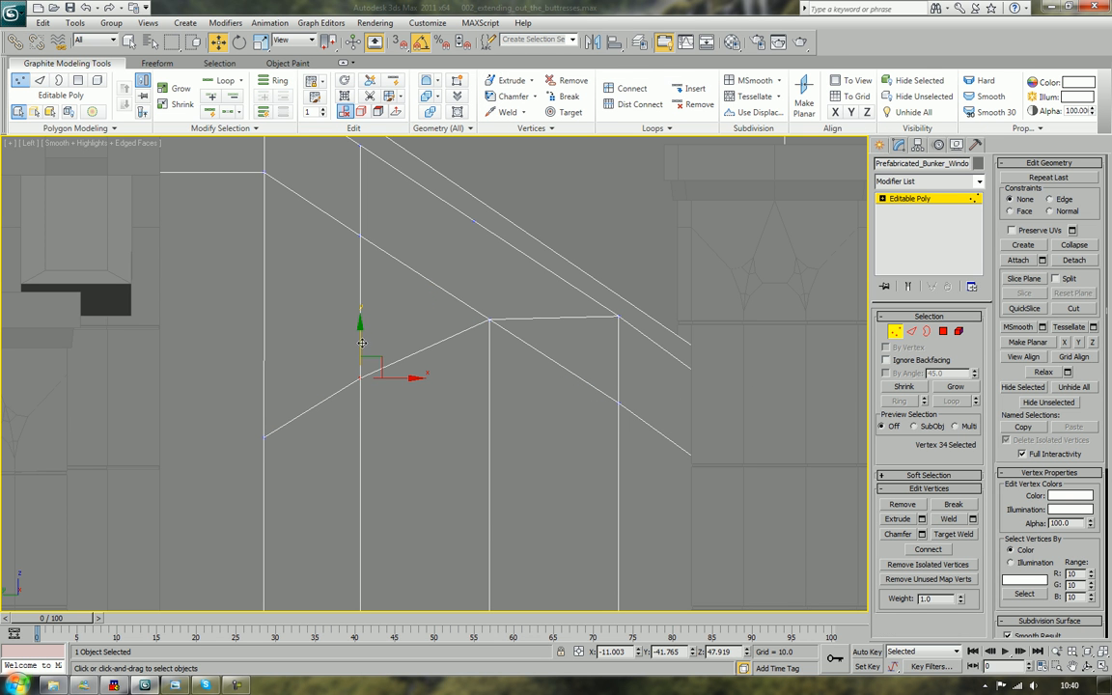
pyautogui.moveTo(360, 340); pyautogui.dragTo(640, 425)
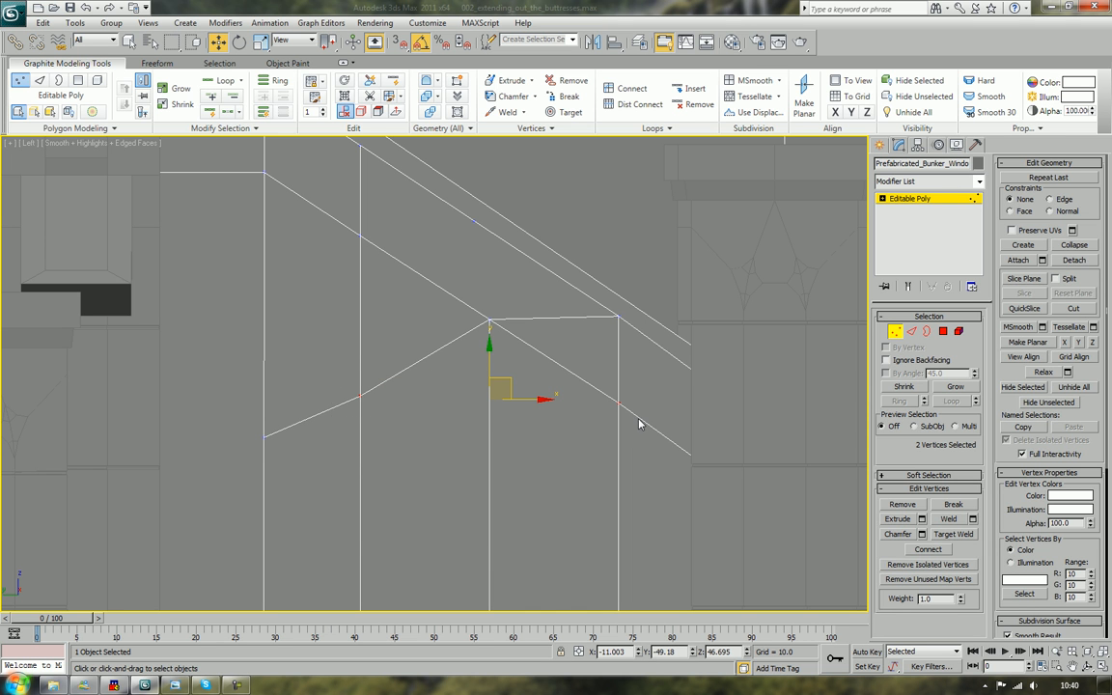
pyautogui.click(258, 41)
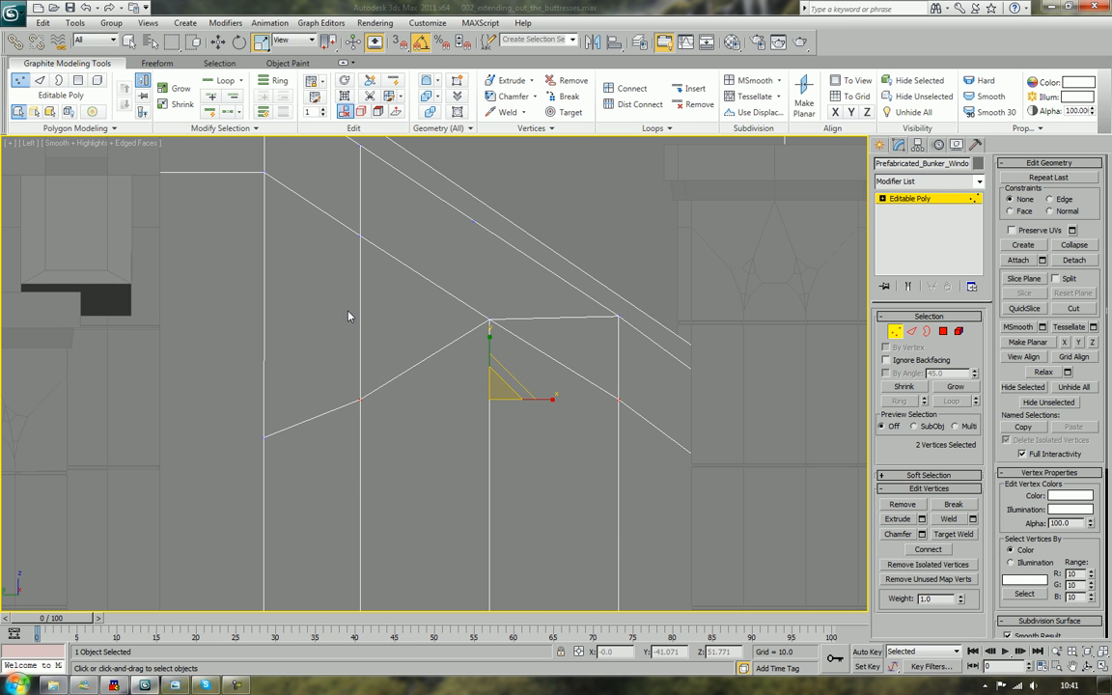
# Move the two levelled vertices on either side of the central line down to about Z 28.3
pyautogui.scroll(-3, 425, 376)
pyautogui.scroll(-2, 392, 512)
pyautogui.press('w')
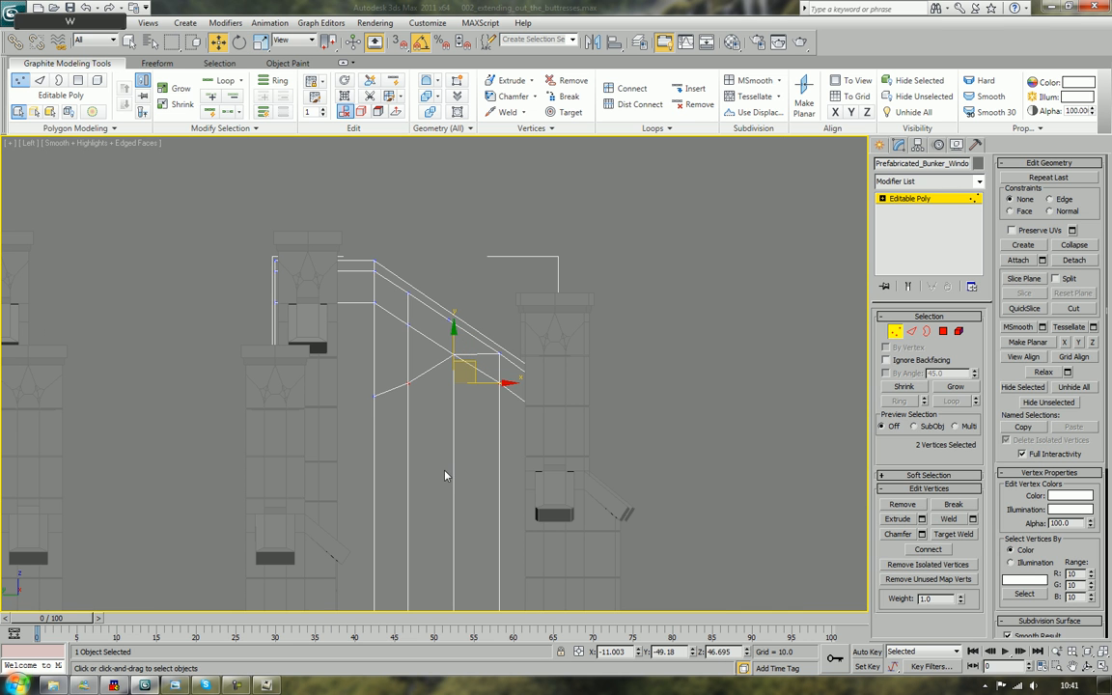
pyautogui.moveTo(453, 333); pyautogui.dragTo(451, 455)
pyautogui.scroll(-3, 453, 453)
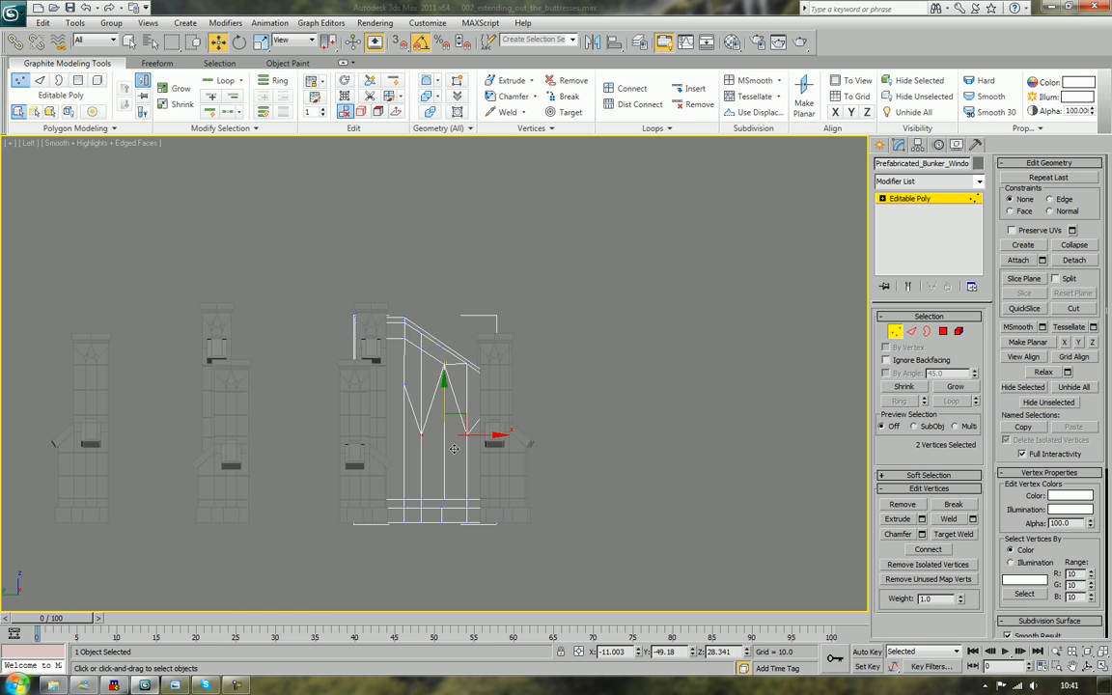
# Raise the two levelled vertices beside the central line to about Z 29.1 and lower the leftmost vertical's cut vertex to about Z 29
pyautogui.scroll(3, 454, 452)
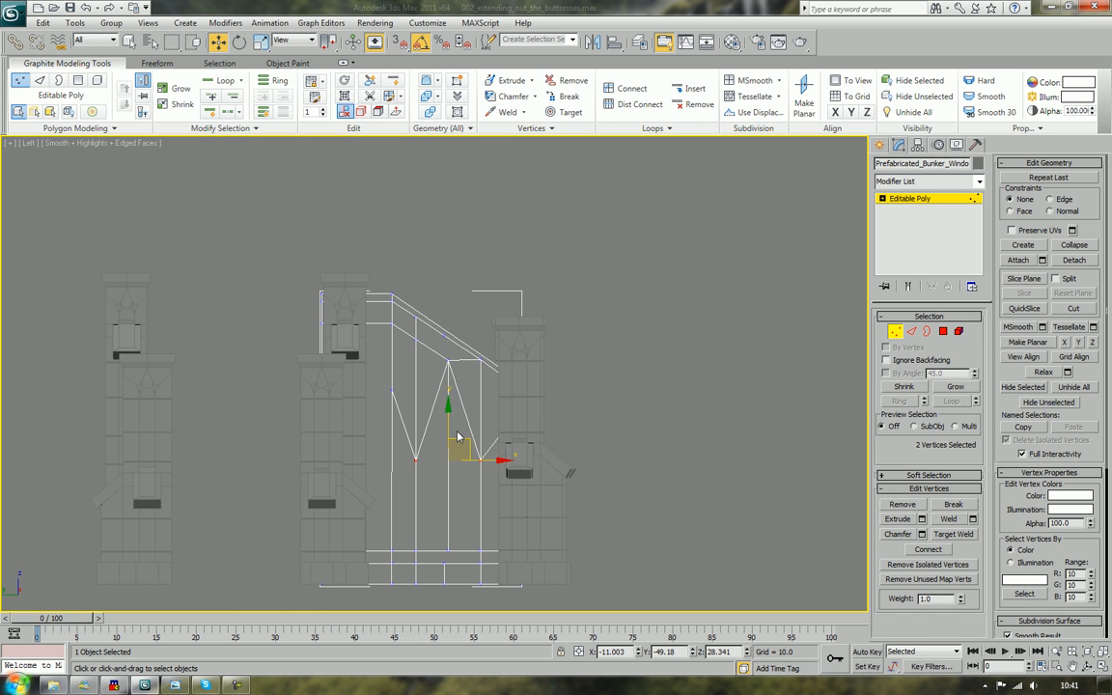
pyautogui.moveTo(449, 407); pyautogui.dragTo(449, 404)
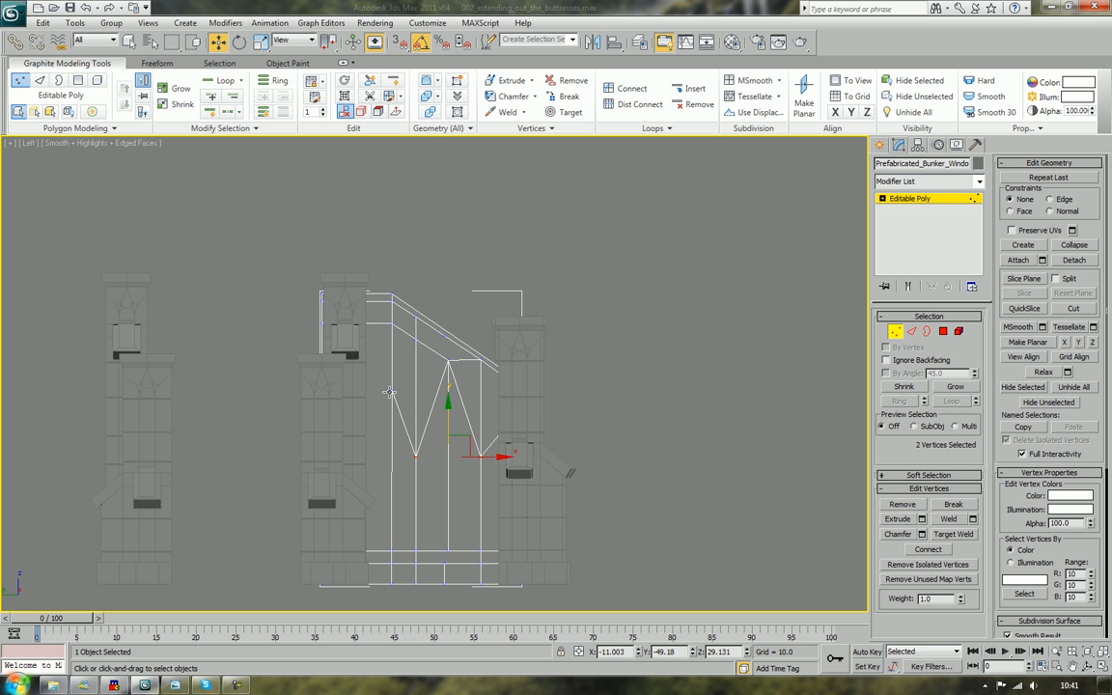
pyautogui.click(391, 390)
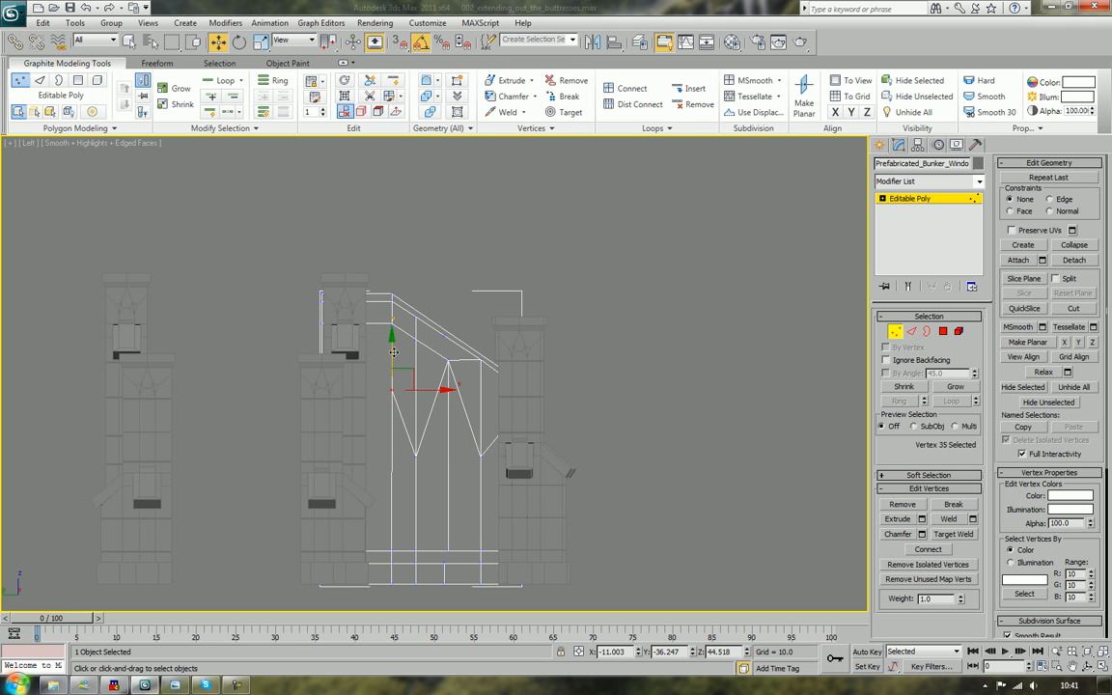
pyautogui.moveTo(391, 420); pyautogui.dragTo(391, 420)
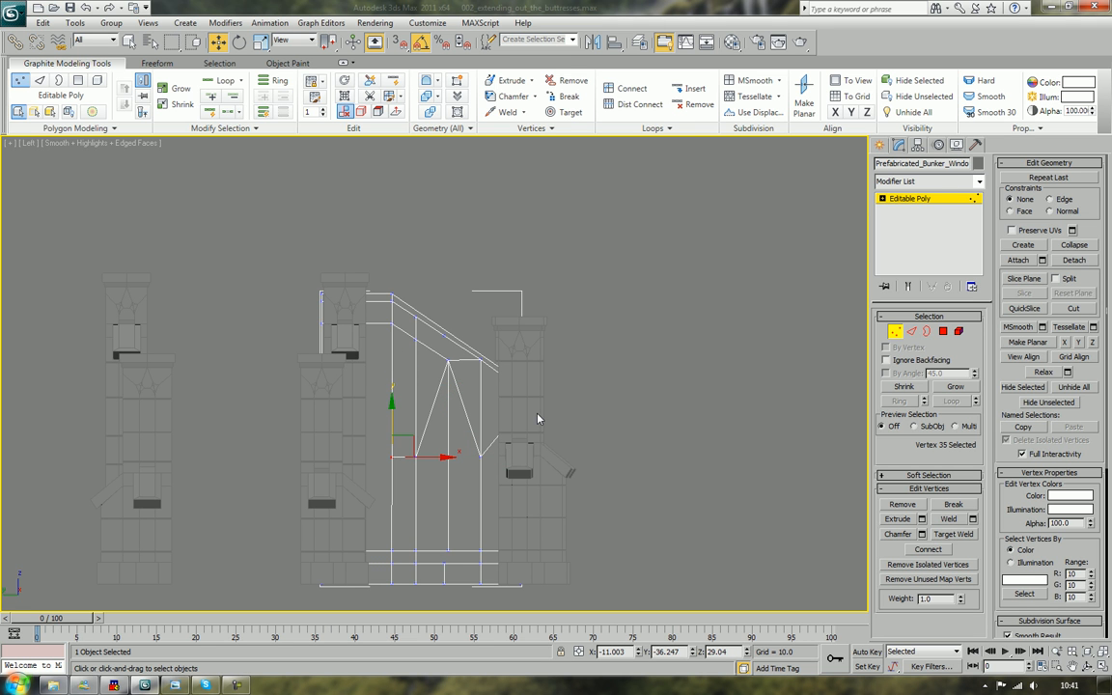
# Lower the vertex at the outer end of the slanted cut, on the wall's right edge, to about Z 29.2
pyautogui.press('F3')
pyautogui.click(519, 410)
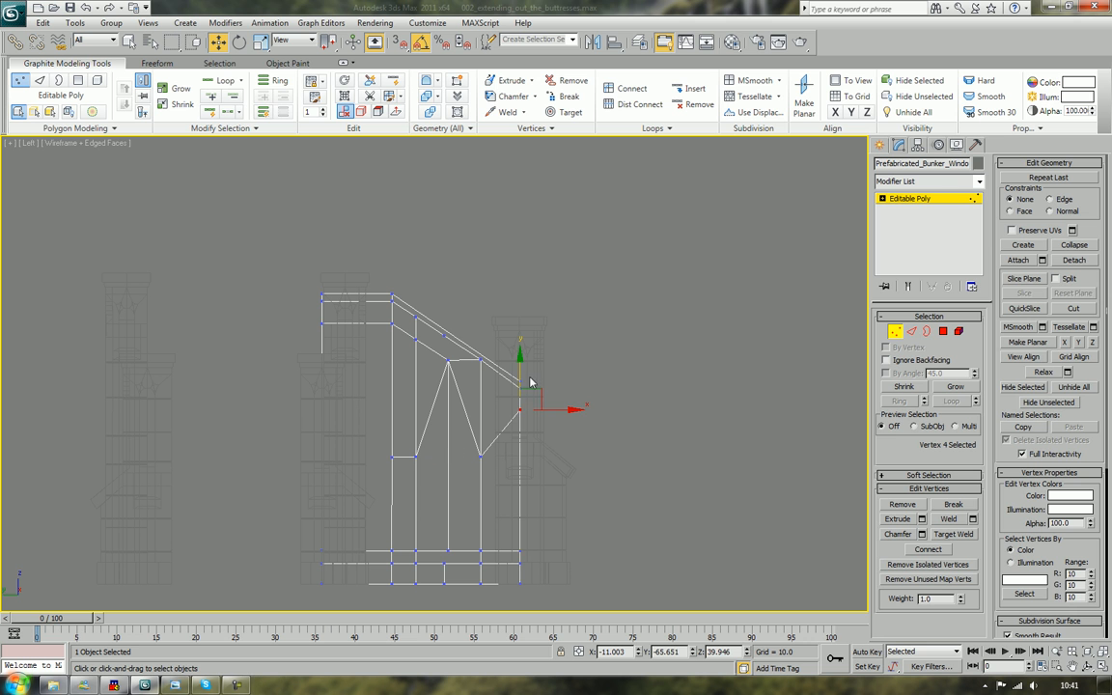
pyautogui.moveTo(519, 363)
pyautogui.mouseDown()
pyautogui.moveTo(526, 413)
pyautogui.moveTo(499, 420)
pyautogui.mouseUp()
pyautogui.press('F3')
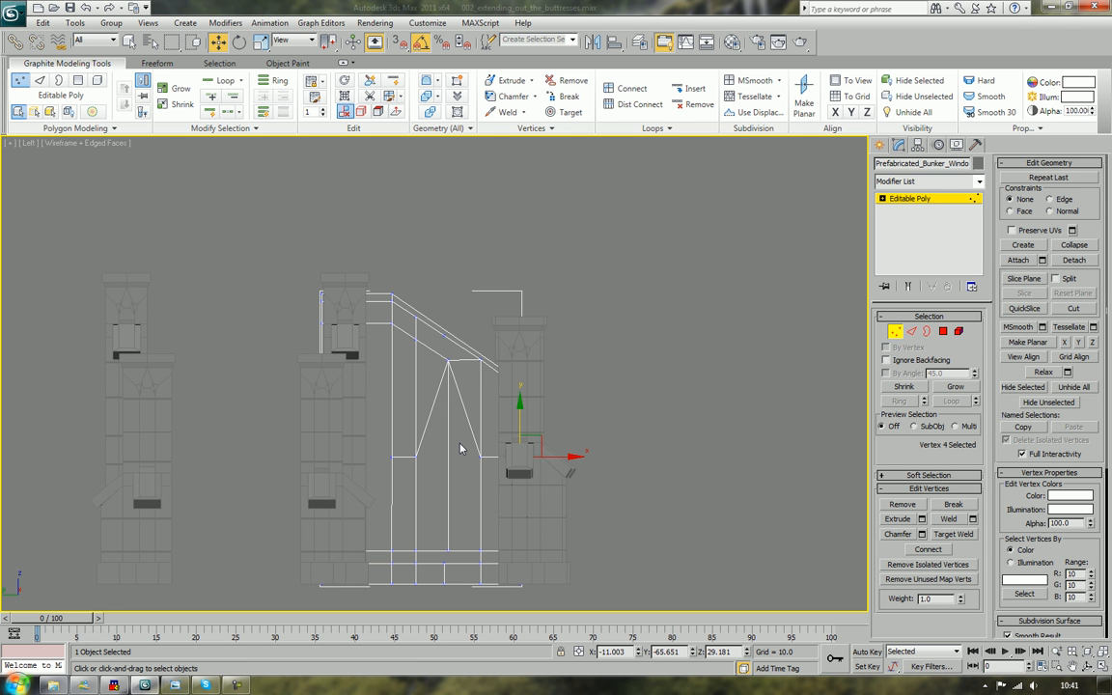
pyautogui.press('F3')
# Extrude the two adjoining polygons that form the pointed window shape slightly outward from the wall
pyautogui.press('4')
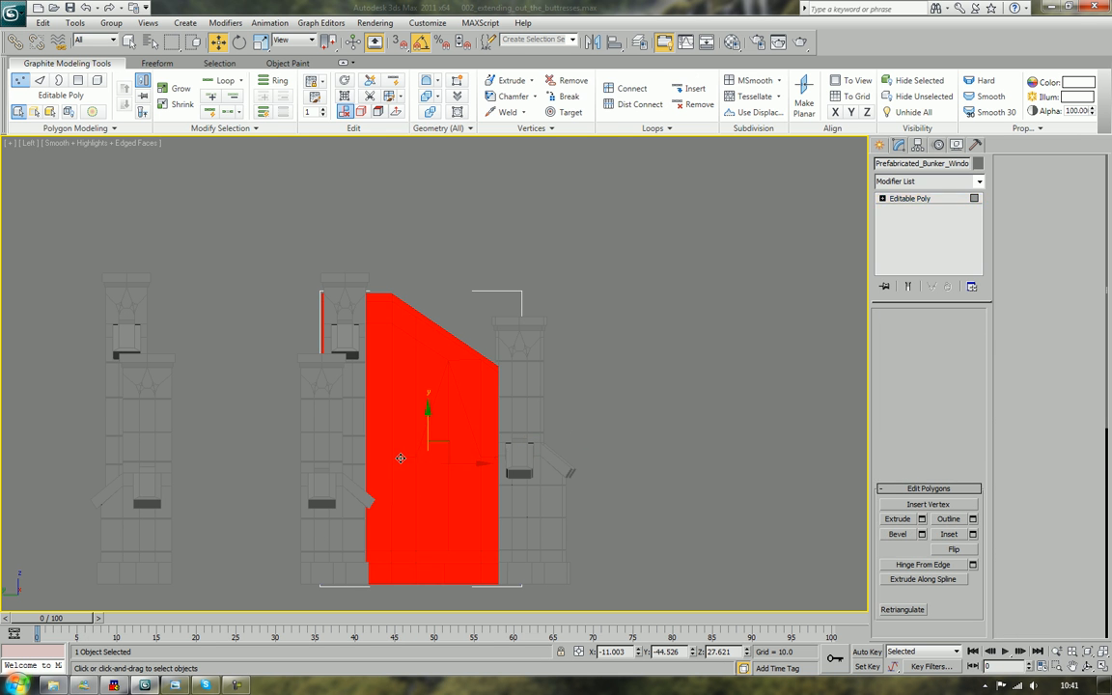
pyautogui.click(439, 474)
pyautogui.click(465, 475)
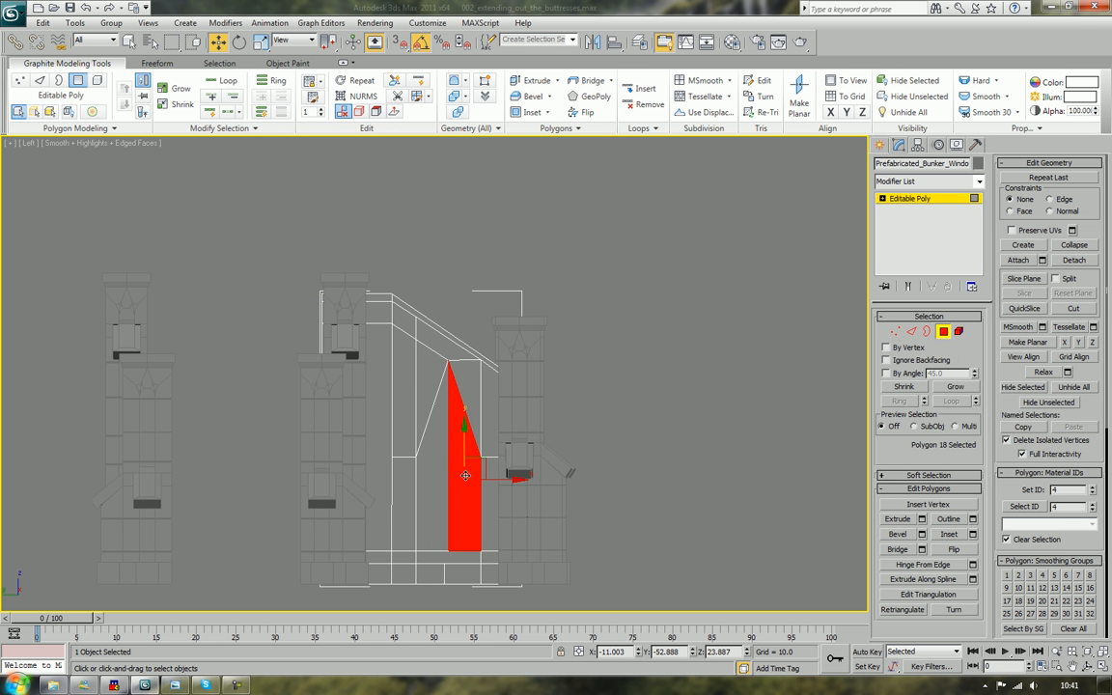
pyautogui.press('p')
pyautogui.press('z')
pyautogui.keyDown('alt'); pyautogui.moveTo(417, 467); pyautogui.dragTo(386, 493, button='middle'); pyautogui.keyUp('alt')
pyautogui.keyDown('ctrl'); pyautogui.click(350, 444); pyautogui.keyUp('ctrl')
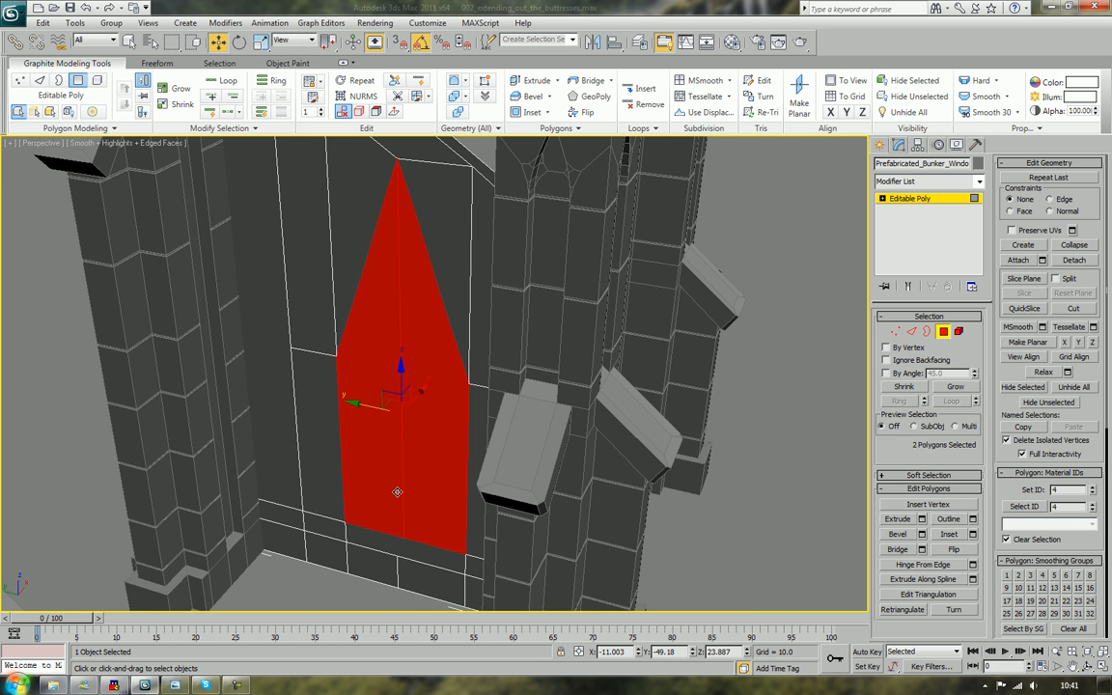
pyautogui.keyDown('alt'); pyautogui.moveTo(355, 442); pyautogui.dragTo(383, 501, button='middle'); pyautogui.keyUp('alt')
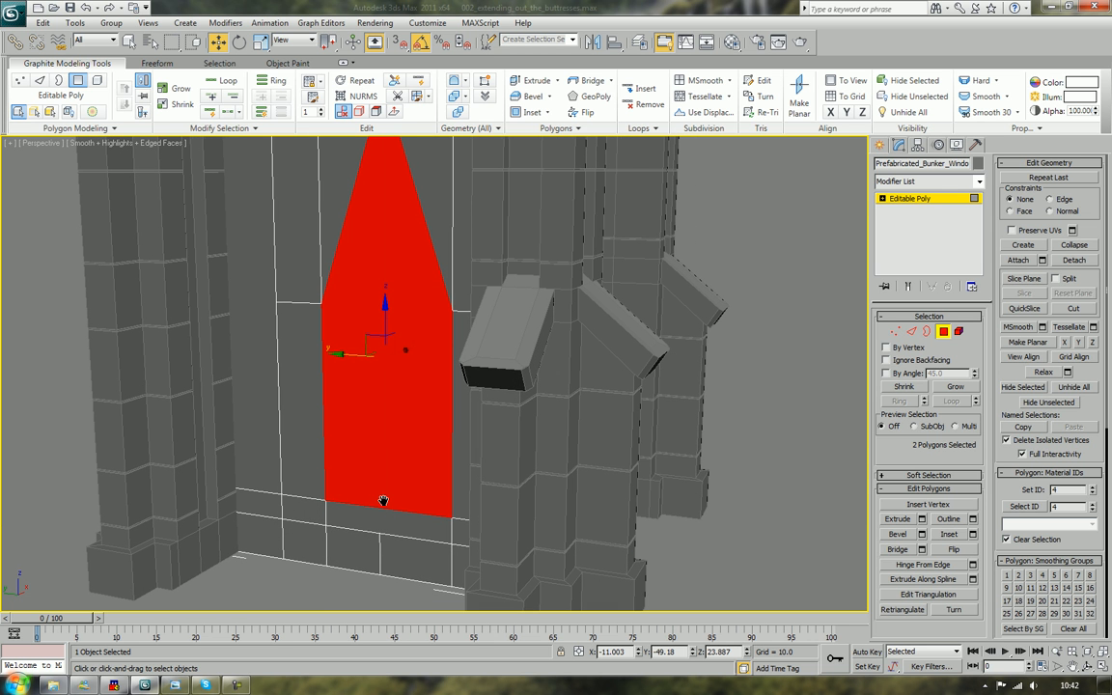
pyautogui.click(897, 519)
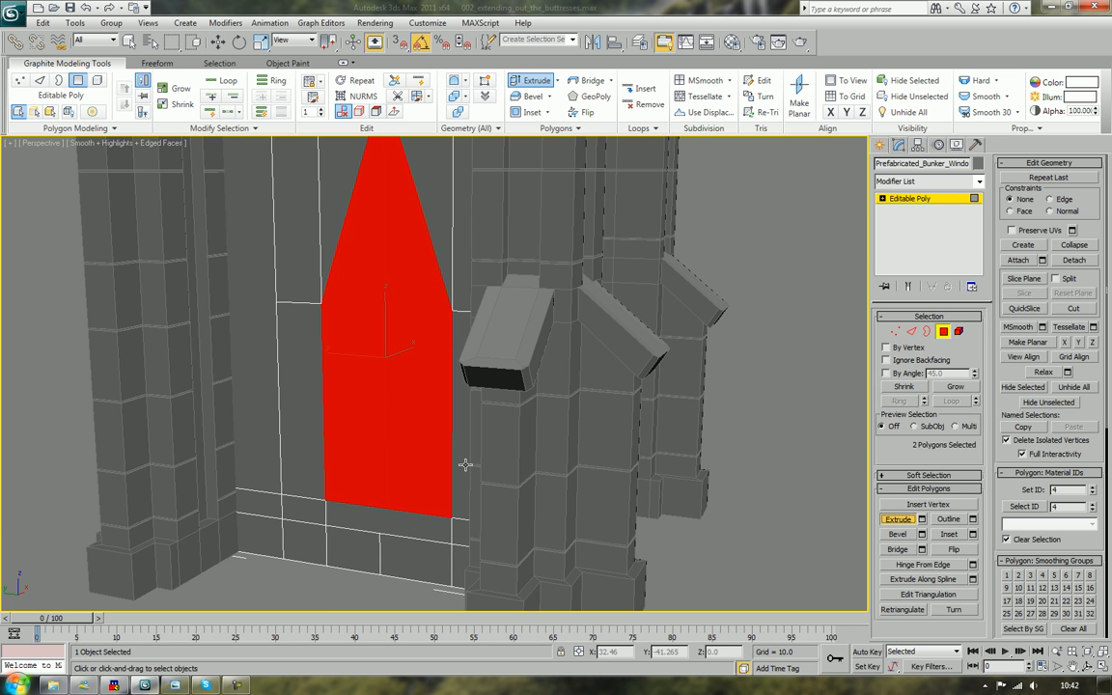
pyautogui.moveTo(427, 465); pyautogui.dragTo(427, 459)
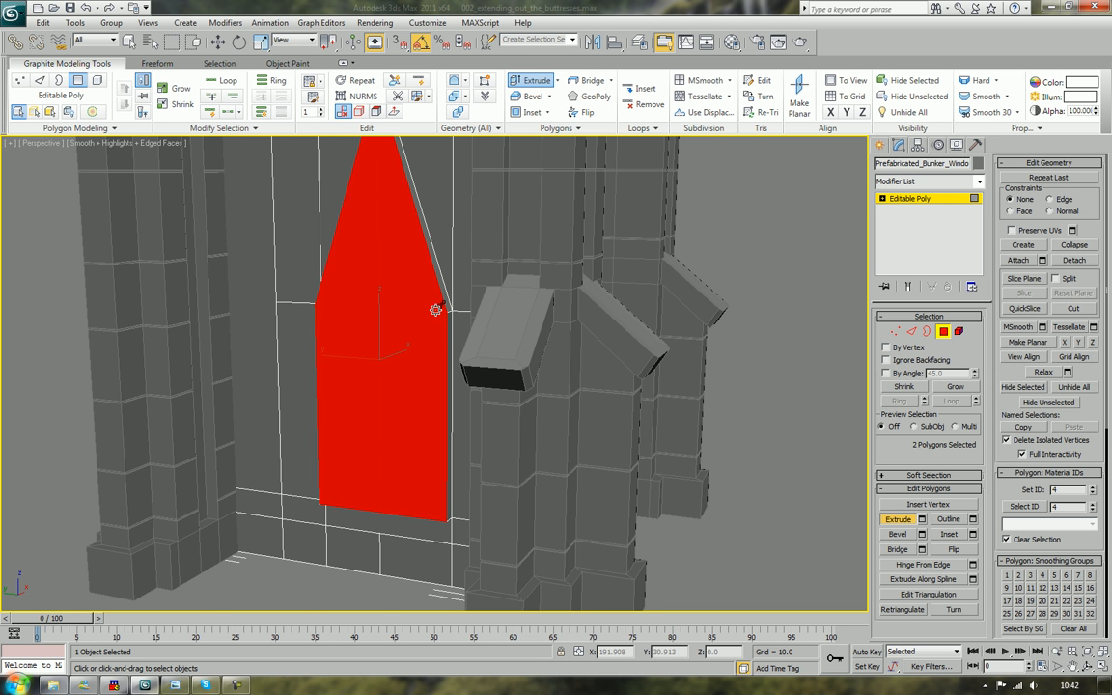
# Chamfer the short depth edges at both shoulders of the extruded window, twice, to round the corners
pyautogui.moveTo(434, 310); pyautogui.dragTo(442, 353, button='middle')
pyautogui.scroll(5, 422, 371)
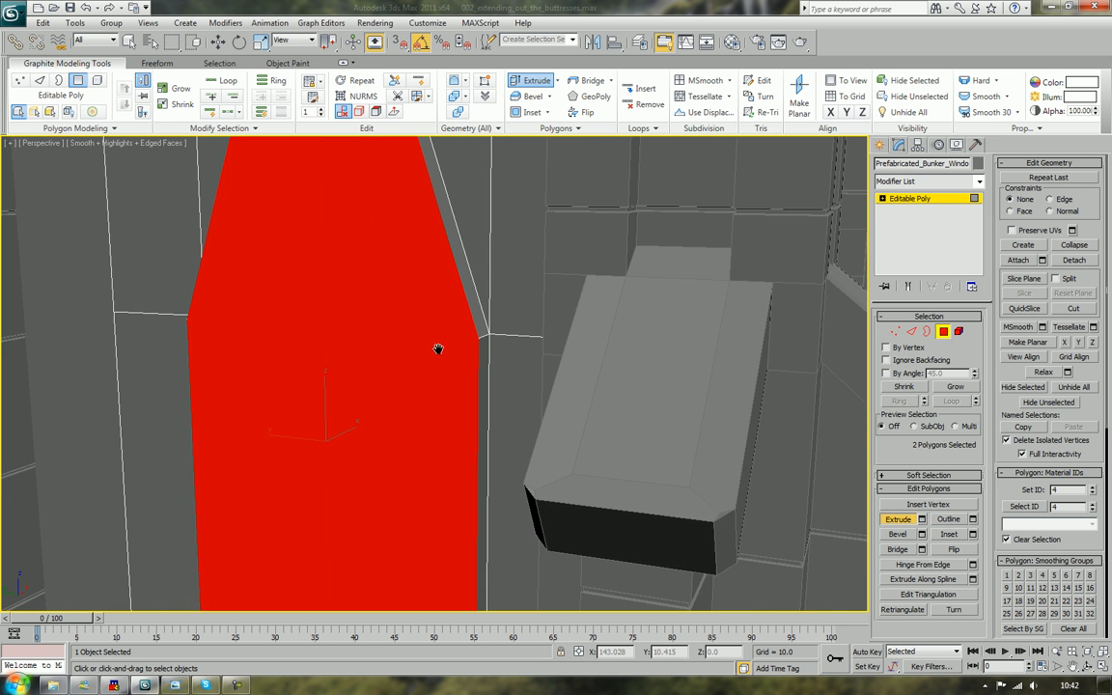
pyautogui.click(911, 331)
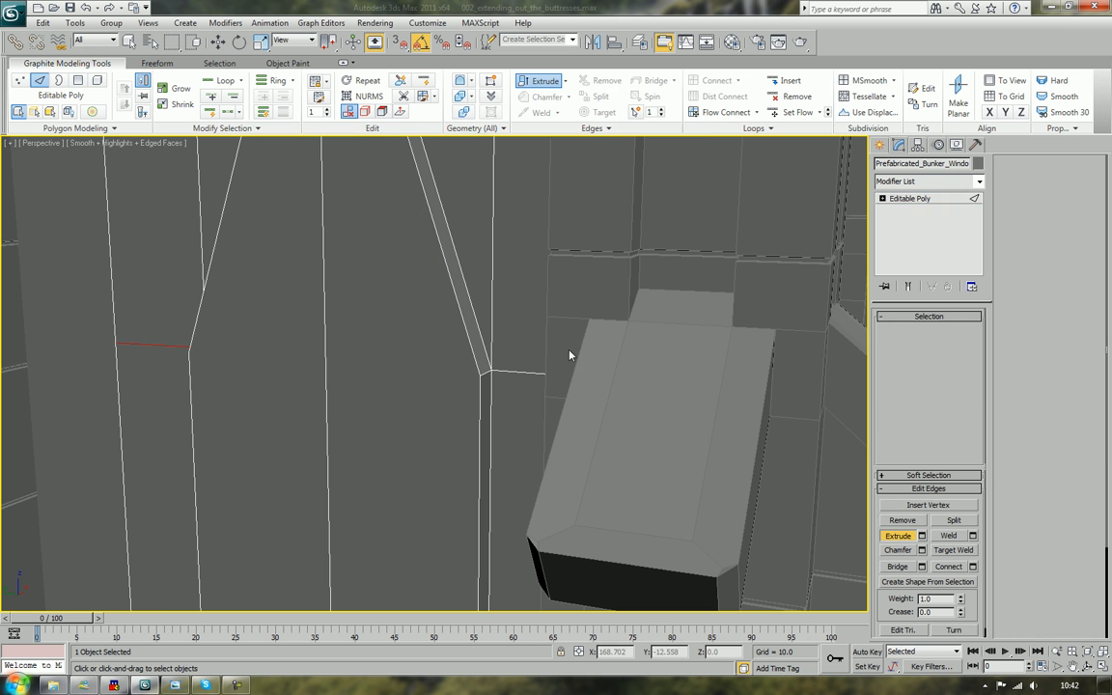
pyautogui.click(471, 371)
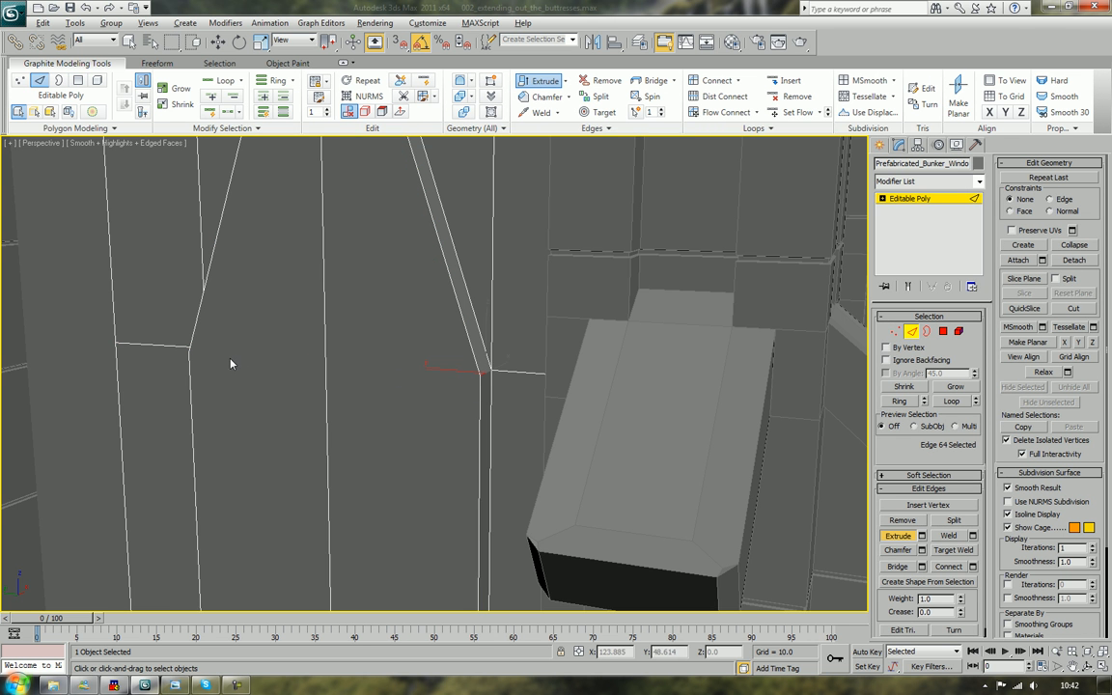
pyautogui.keyDown('alt'); pyautogui.moveTo(230, 364); pyautogui.dragTo(288, 404, button='middle'); pyautogui.keyUp('alt')
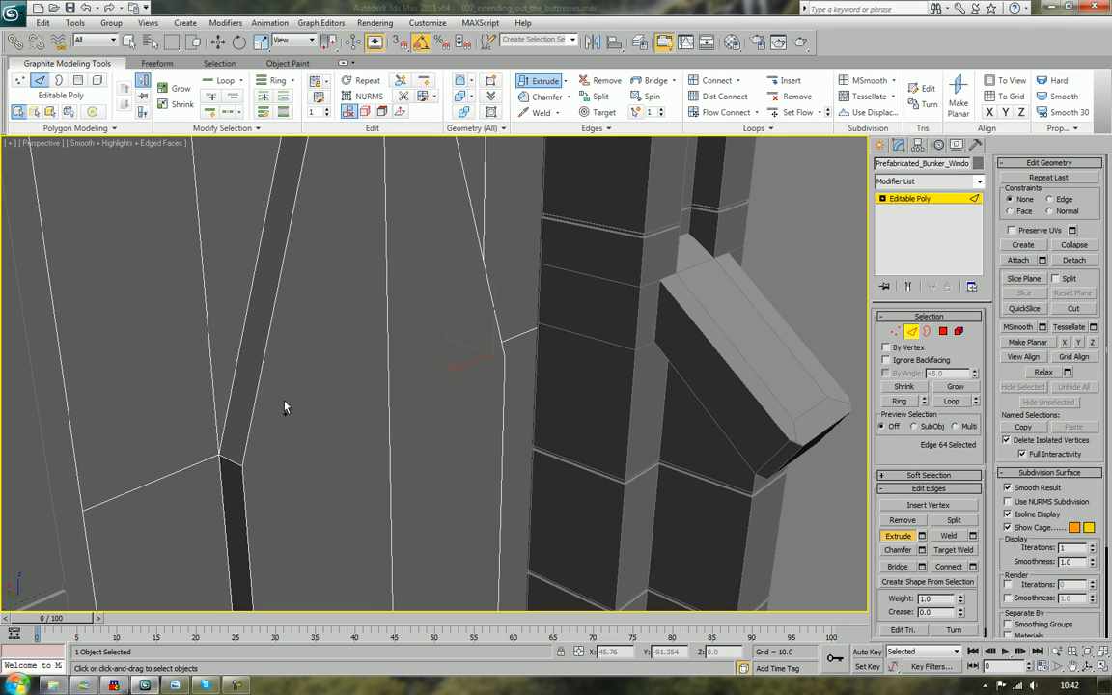
pyautogui.keyDown('ctrl'); pyautogui.click(232, 461); pyautogui.keyUp('ctrl')
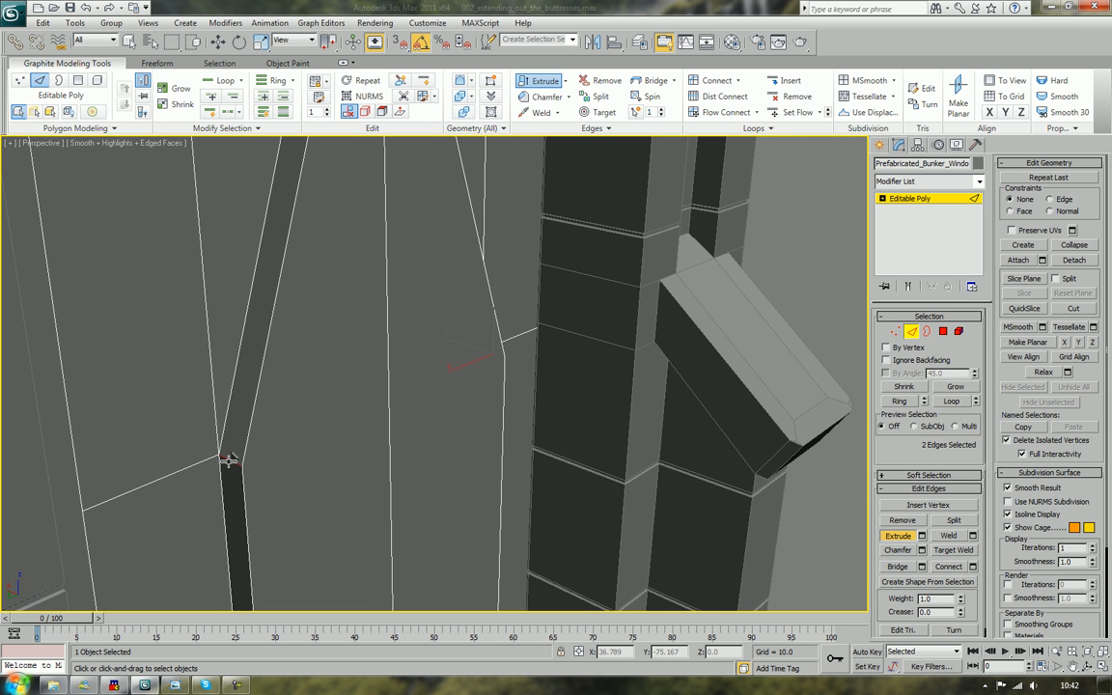
pyautogui.click(889, 551)
pyautogui.moveTo(236, 461); pyautogui.dragTo(241, 409)
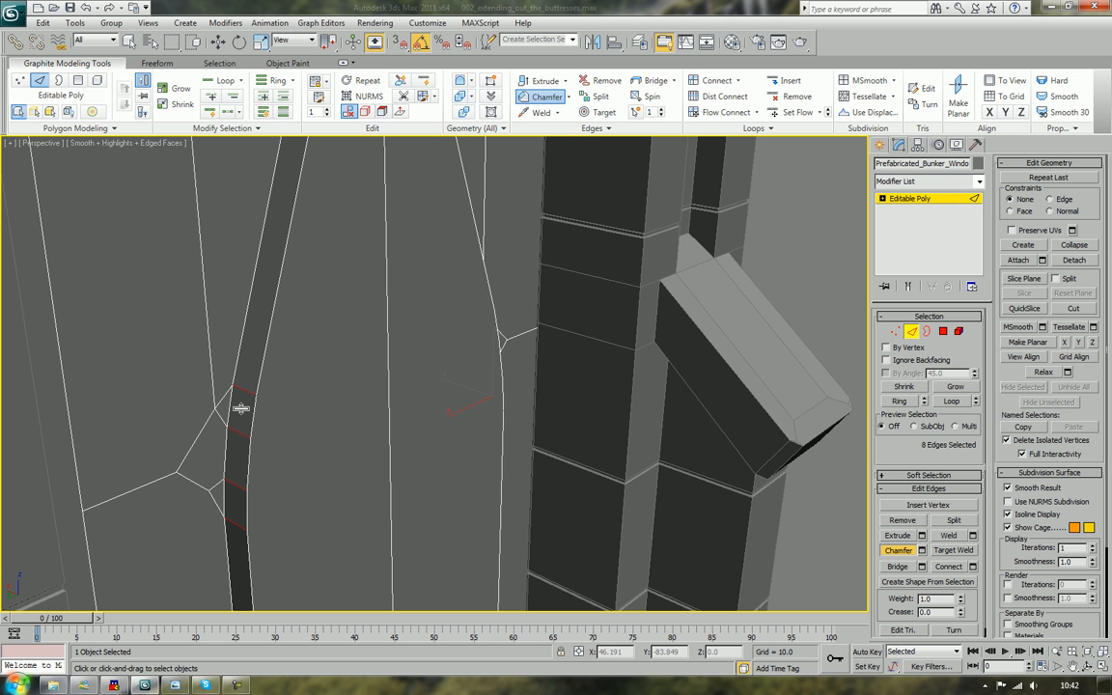
pyautogui.moveTo(240, 409); pyautogui.dragTo(241, 408)
# Connect the middle pair of short edges on each chamfered shoulder with a single segment
pyautogui.click(226, 454)
pyautogui.keyDown('ctrl'); pyautogui.click(246, 461); pyautogui.keyUp('ctrl')
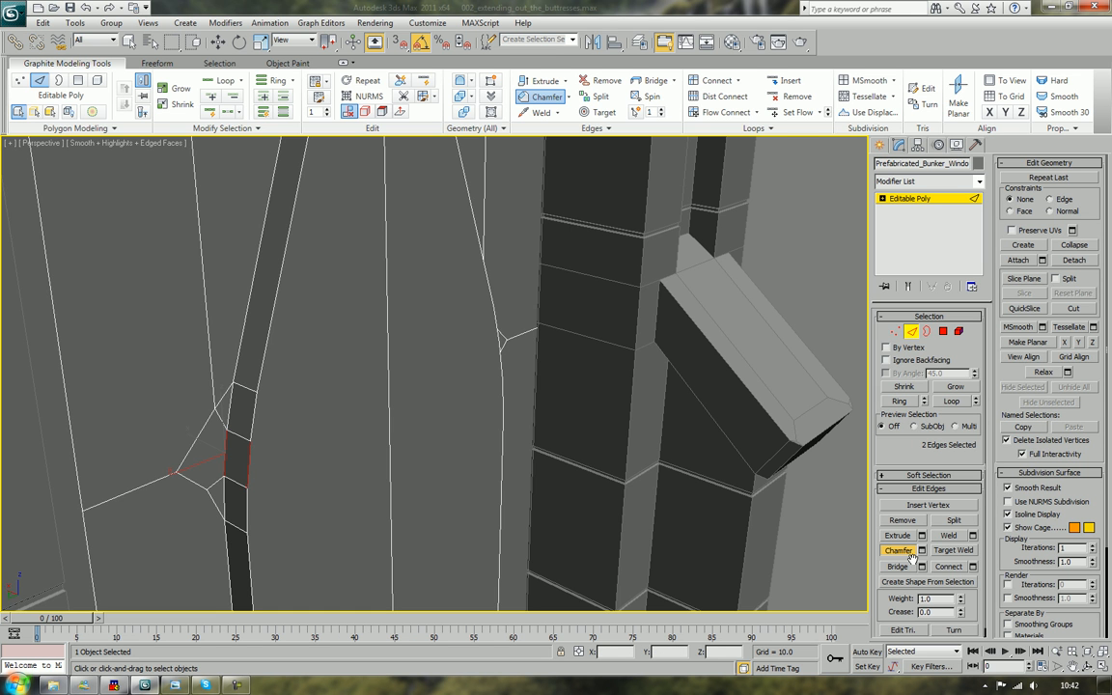
pyautogui.keyDown('alt'); pyautogui.moveTo(517, 453); pyautogui.dragTo(498, 394, button='middle'); pyautogui.keyUp('alt')
pyautogui.click(449, 367)
pyautogui.keyDown('ctrl'); pyautogui.click(480, 387); pyautogui.keyUp('ctrl')
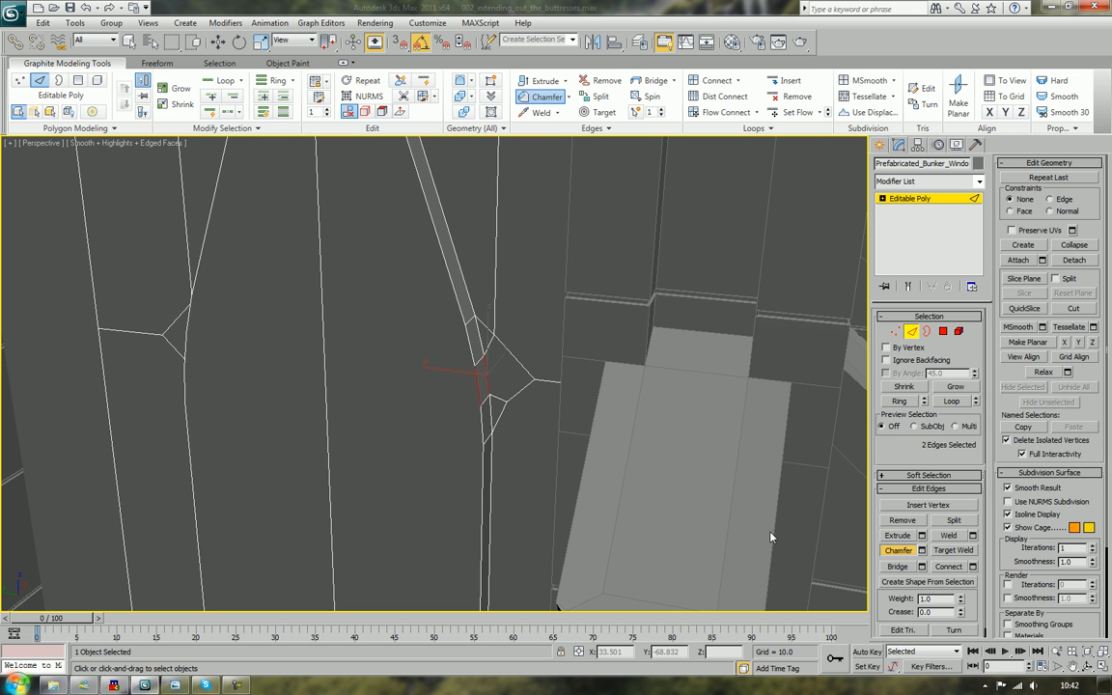
pyautogui.click(900, 567)
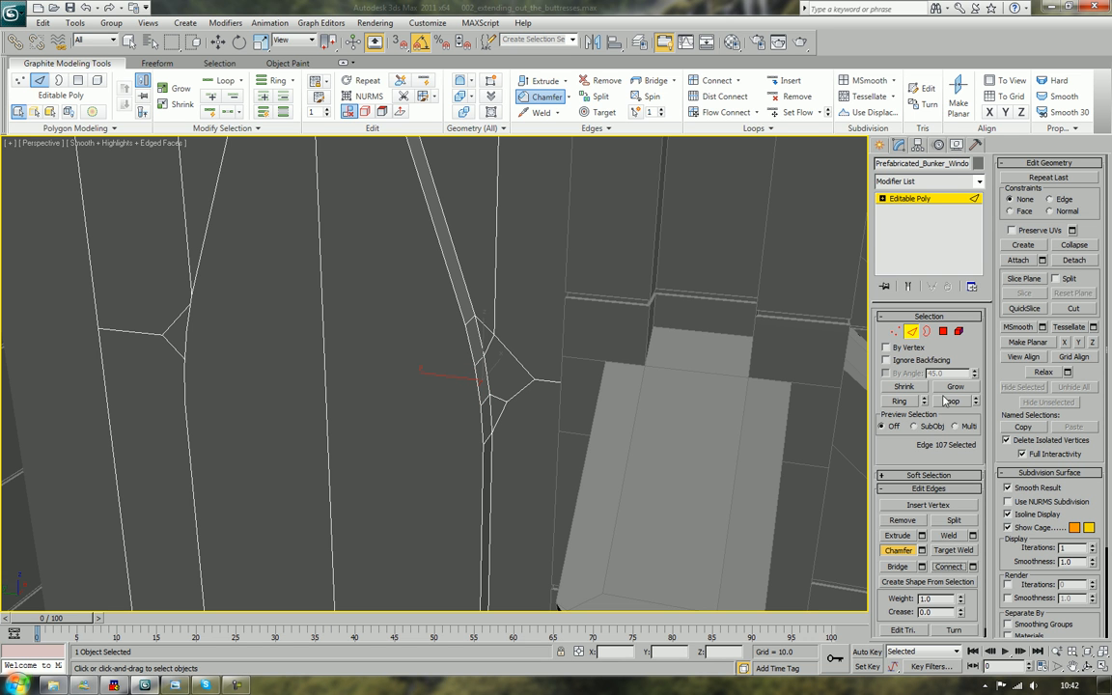
# Cut an edge on each side from the shoulder's new middle vertex to the vertex ending the horizontal wall edge
pyautogui.click(1074, 308)
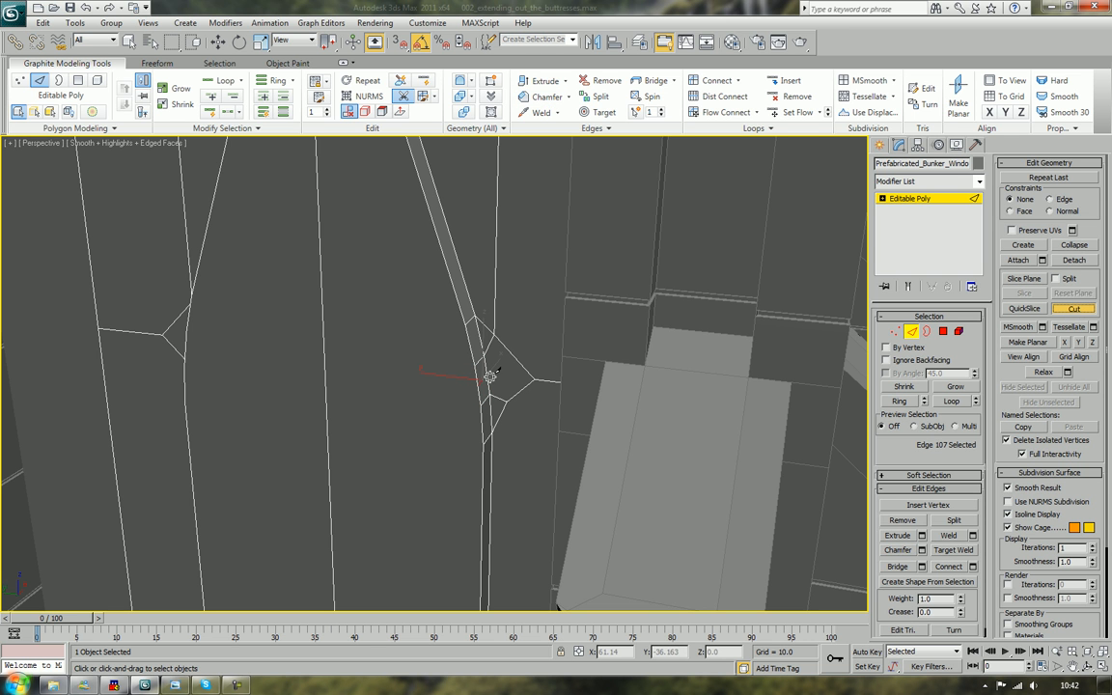
pyautogui.click(533, 380)
pyautogui.rightClick(533, 380)
pyautogui.keyDown('alt'); pyautogui.moveTo(290, 375); pyautogui.dragTo(357, 366, button='middle'); pyautogui.keyUp('alt')
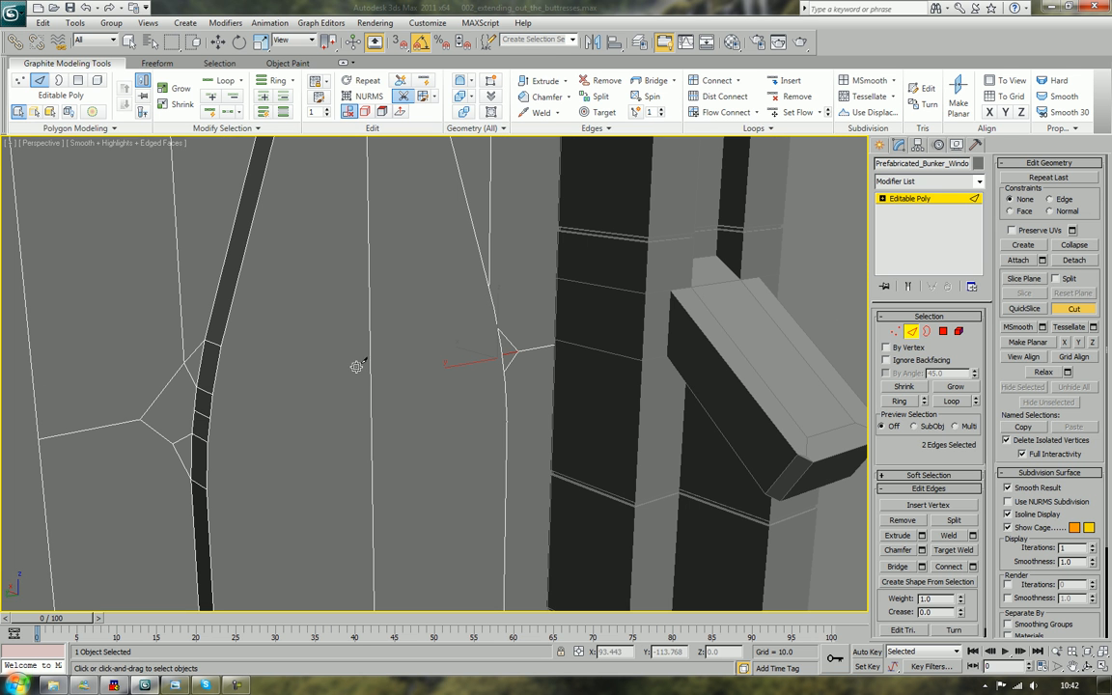
pyautogui.click(197, 413)
pyautogui.click(145, 417)
pyautogui.scroll(-5, 145, 417)
pyautogui.keyDown('alt'); pyautogui.moveTo(544, 342); pyautogui.dragTo(471, 343, button='middle'); pyautogui.keyUp('alt')
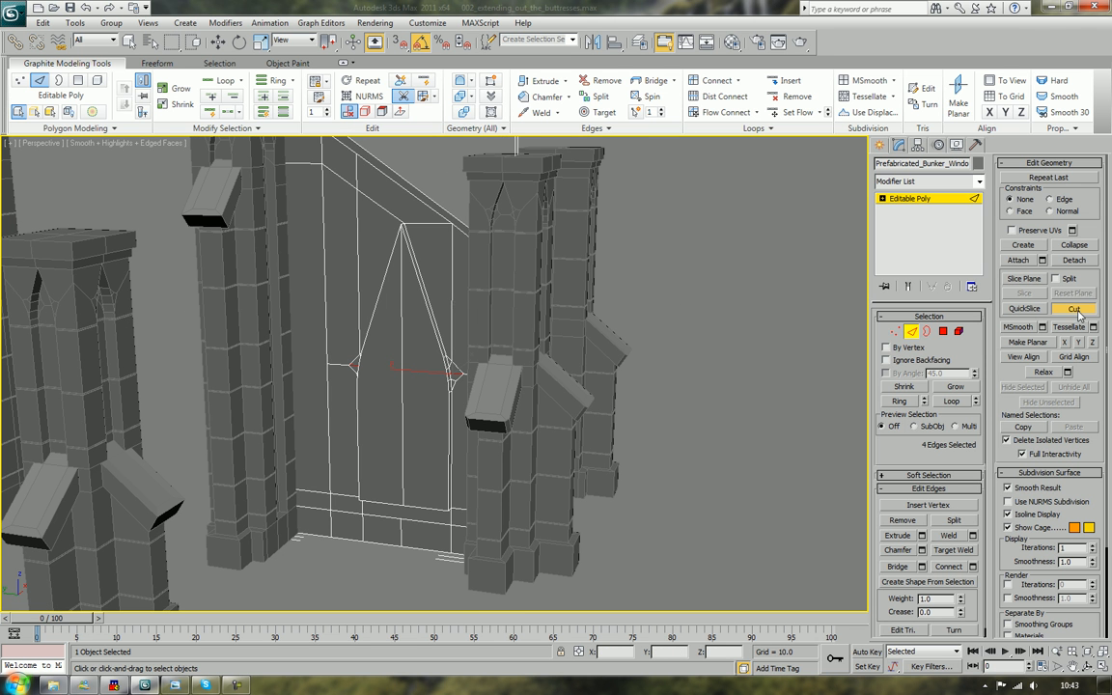
pyautogui.press('w')
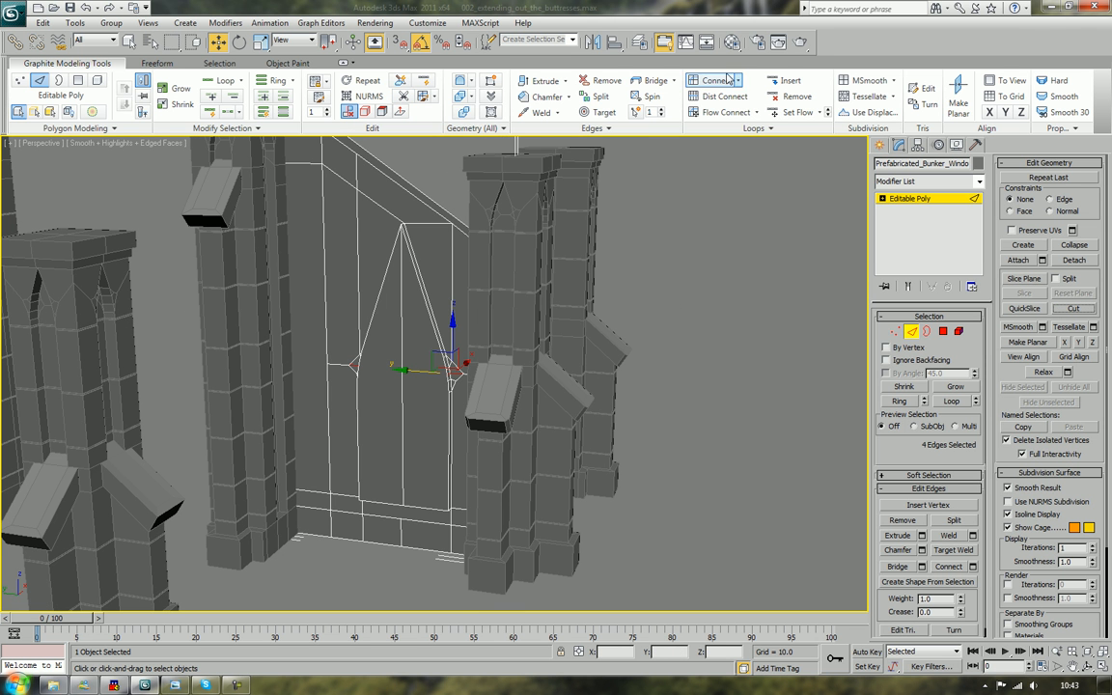
# Hide the Buttresses layer so only the wall is displayed
pyautogui.click(642, 42)
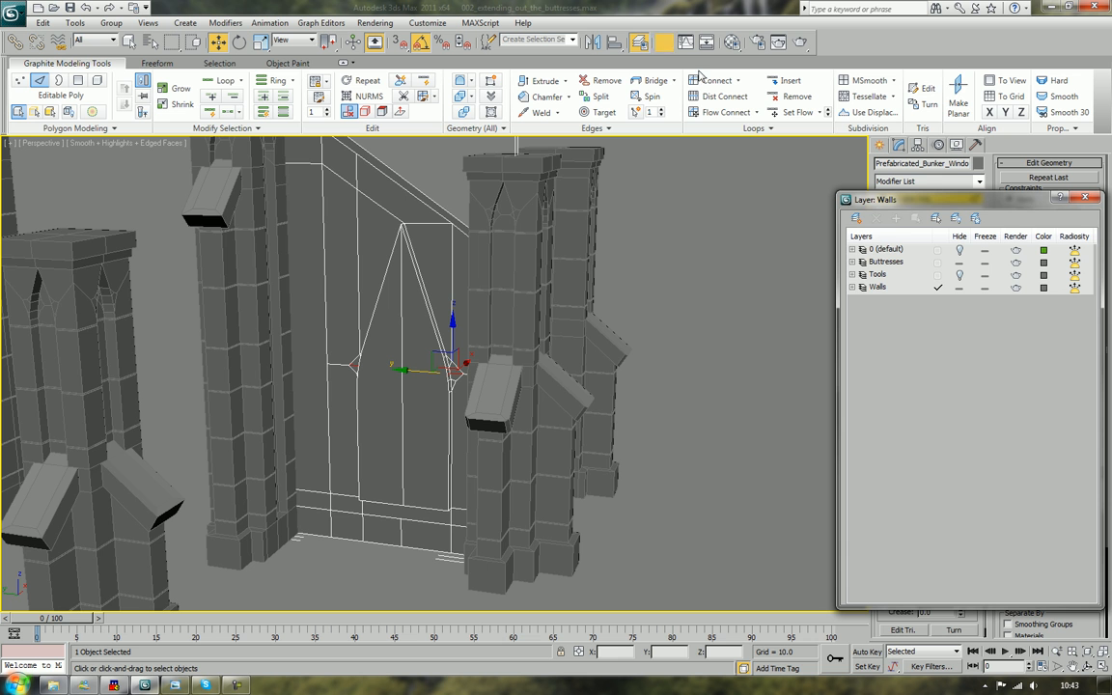
pyautogui.click(958, 262)
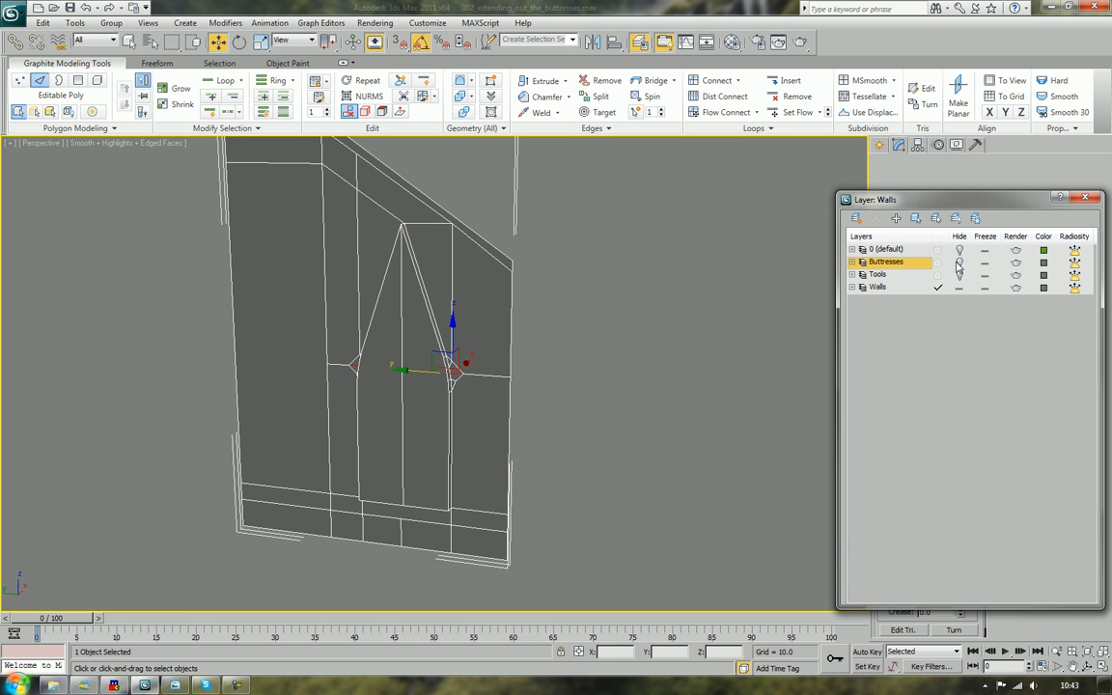
pyautogui.click(1085, 198)
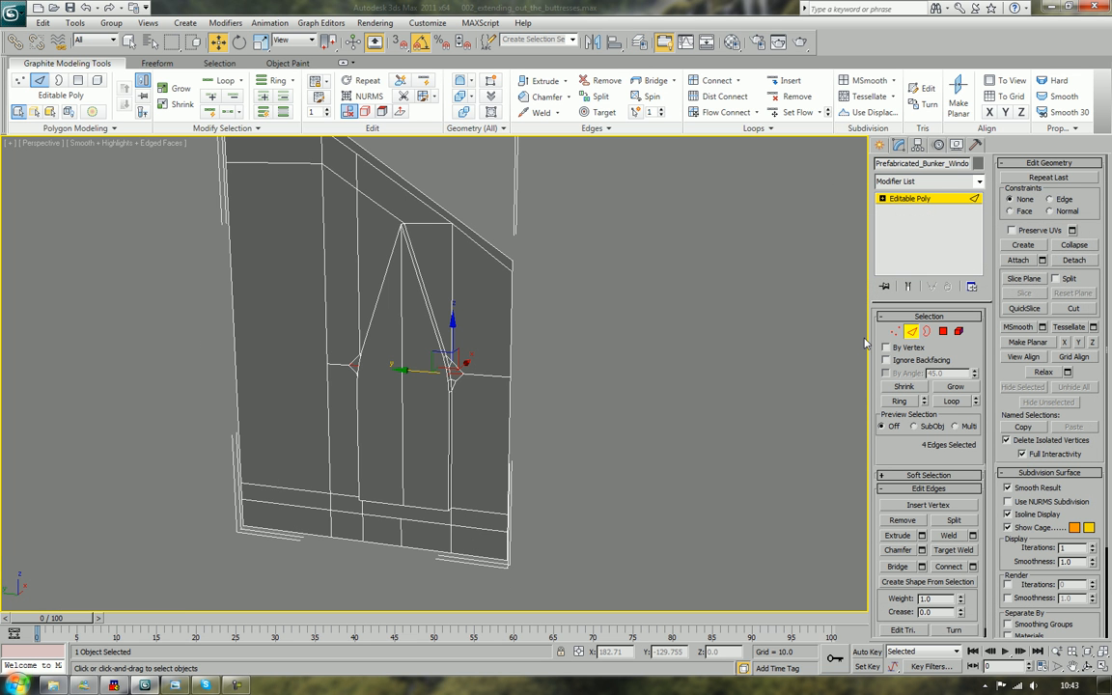
# Select all edges crossing the band between the window's peak and its shoulders, over the wall's full width
pyautogui.press('F3')
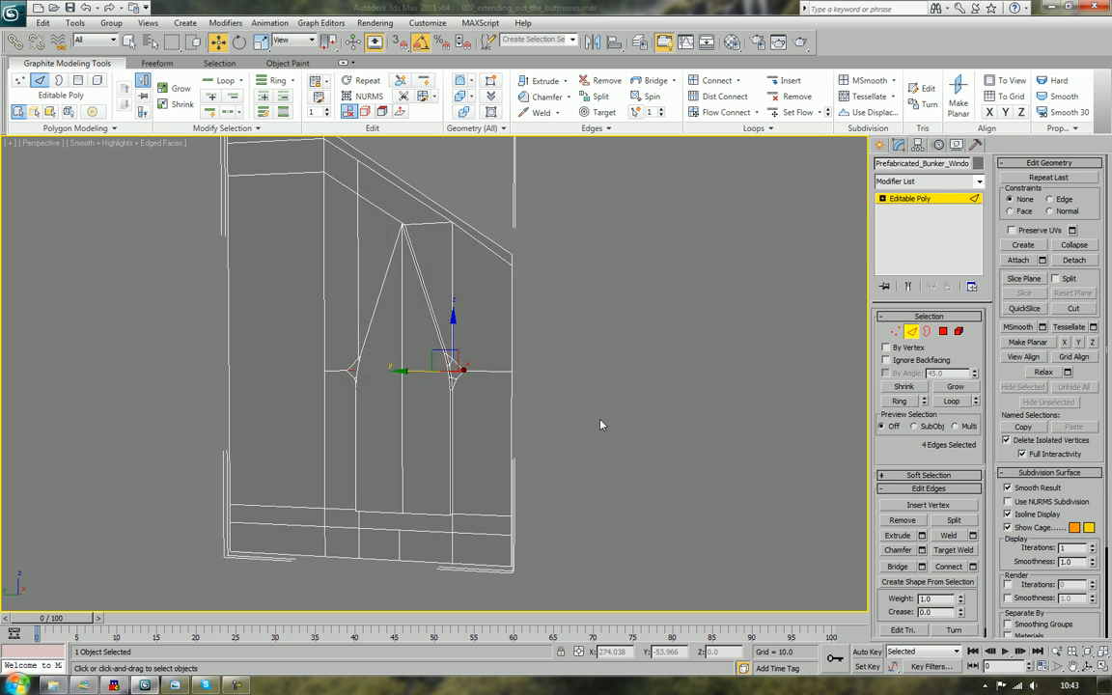
pyautogui.press('F3')
pyautogui.moveTo(600, 425)
pyautogui.keyDown('alt'); pyautogui.mouseDown(button='middle')
pyautogui.moveTo(665, 442)
pyautogui.moveTo(626, 447)
pyautogui.moveTo(640, 425)
pyautogui.moveTo(625, 430)
pyautogui.mouseUp(button='middle'); pyautogui.keyUp('alt')
pyautogui.keyDown('alt'); pyautogui.moveTo(454, 334); pyautogui.dragTo(464, 333, button='middle'); pyautogui.keyUp('alt')
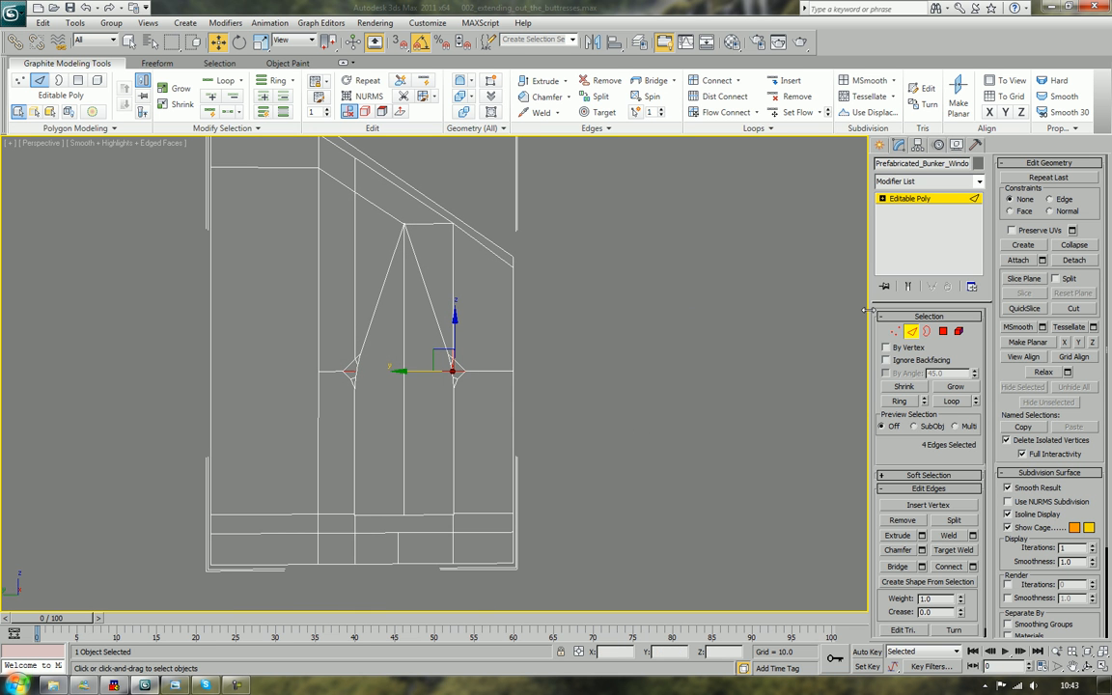
pyautogui.click(543, 318)
pyautogui.moveTo(550, 305); pyautogui.dragTo(134, 311)
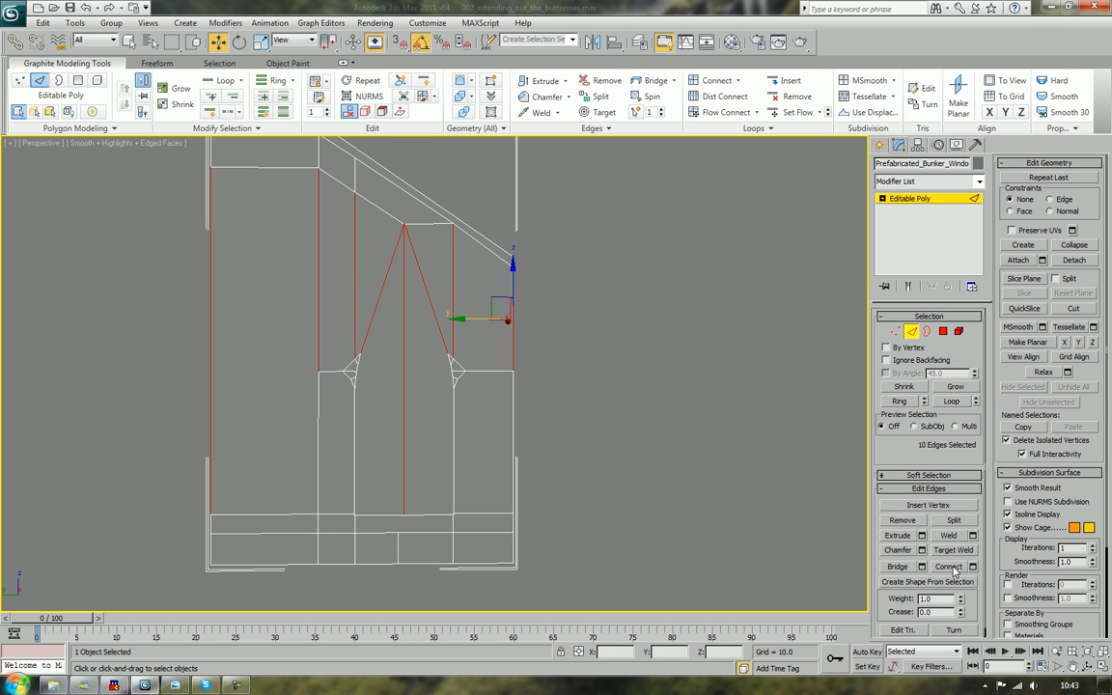
# Try to connect the selected edges and flatten the new line by scaling it vertically
pyautogui.click(951, 567)
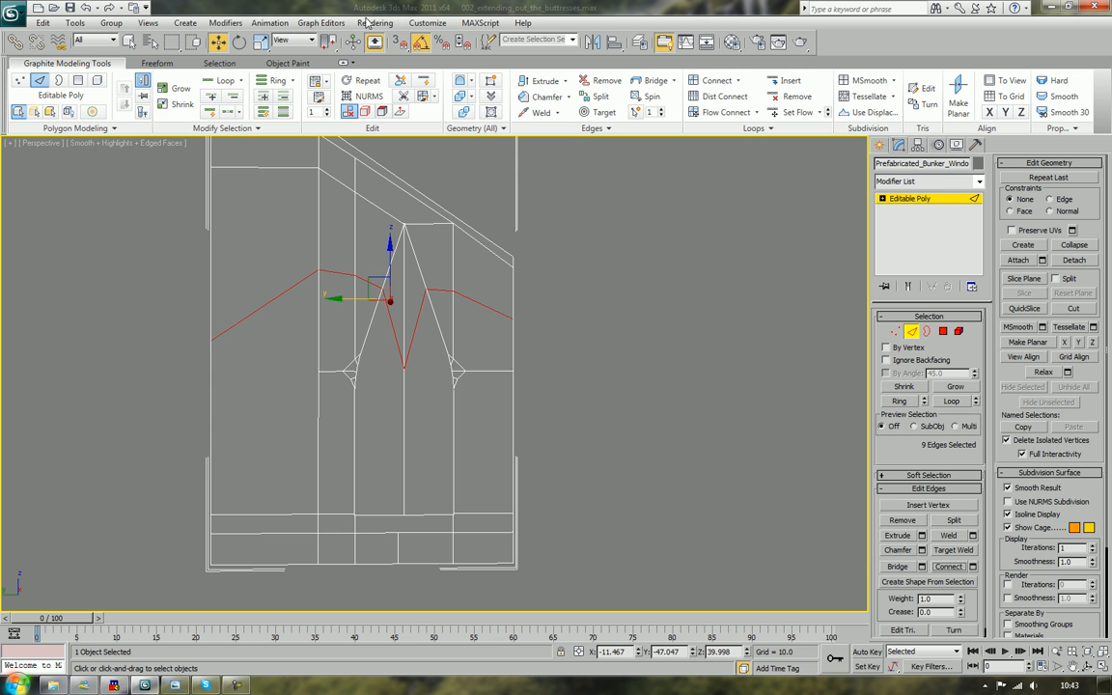
pyautogui.click(260, 41)
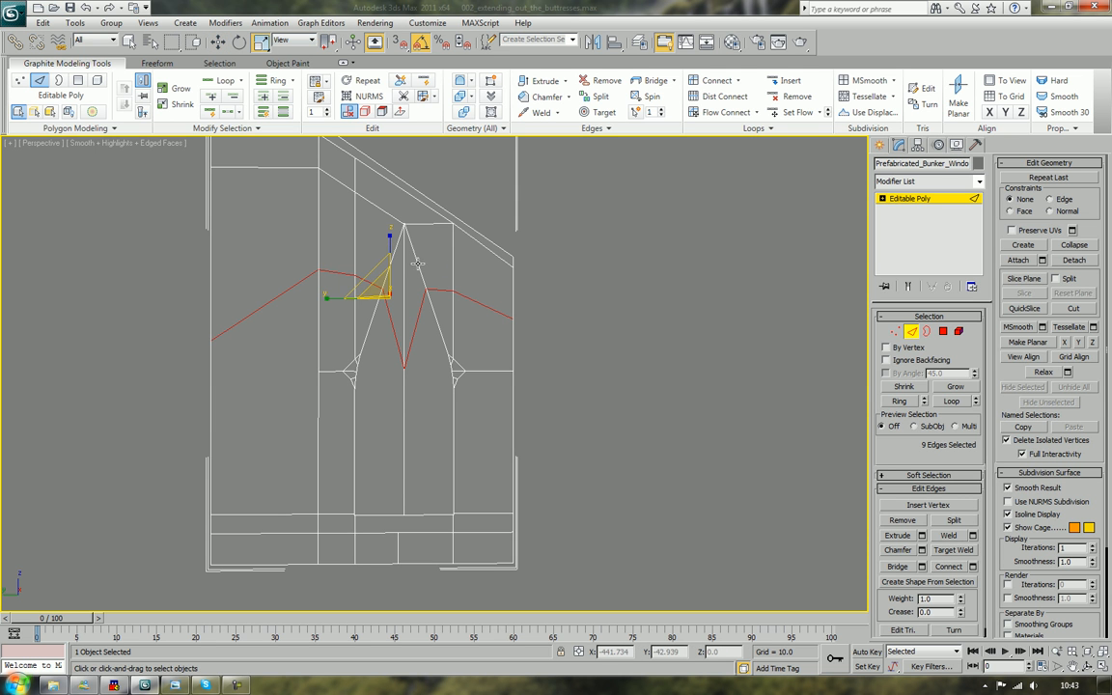
pyautogui.moveTo(390, 246); pyautogui.dragTo(189, 691)
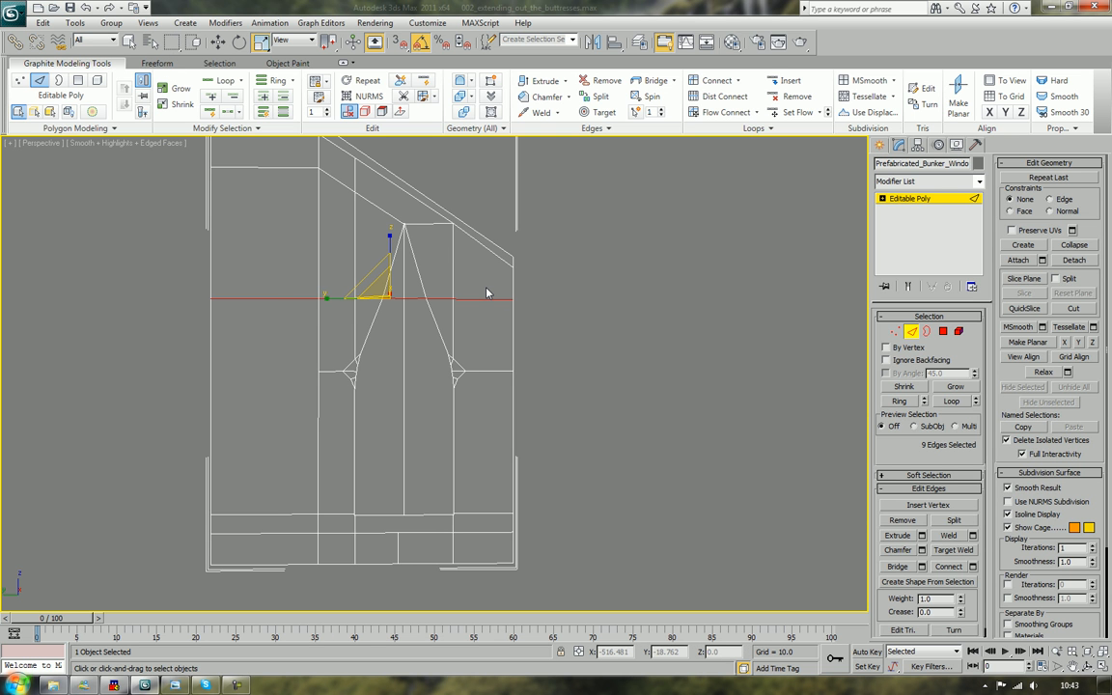
pyautogui.hotkey('ctrl', 'z')
pyautogui.hotkey('ctrl', 'z')
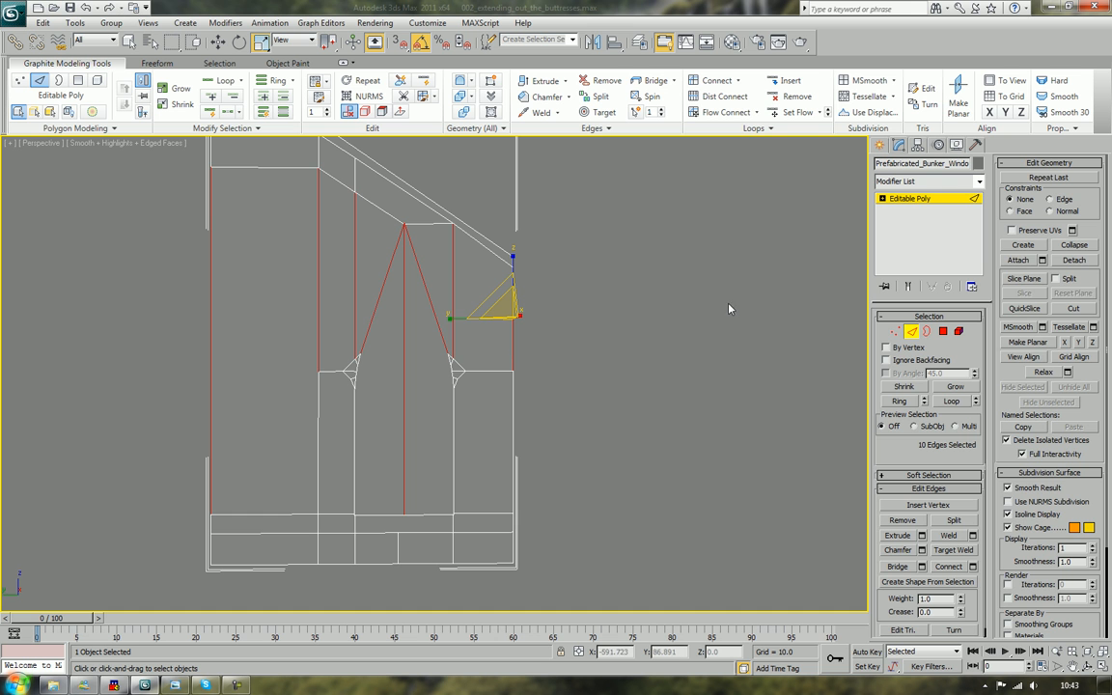
# Slice the window wall's polygons horizontally at a height of about 40, between the window's peak and its shoulders
pyautogui.keyDown('ctrl'); pyautogui.click(942, 332); pyautogui.keyUp('ctrl')
pyautogui.click(637, 325)
pyautogui.moveTo(543, 301); pyautogui.dragTo(85, 314)
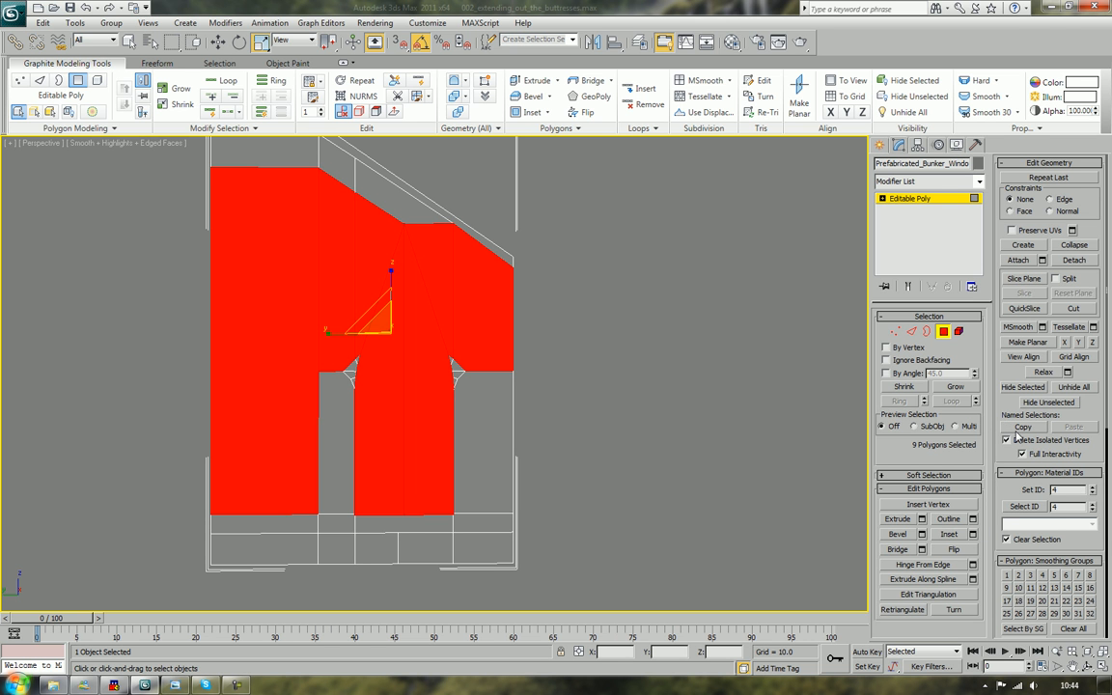
pyautogui.click(1033, 279)
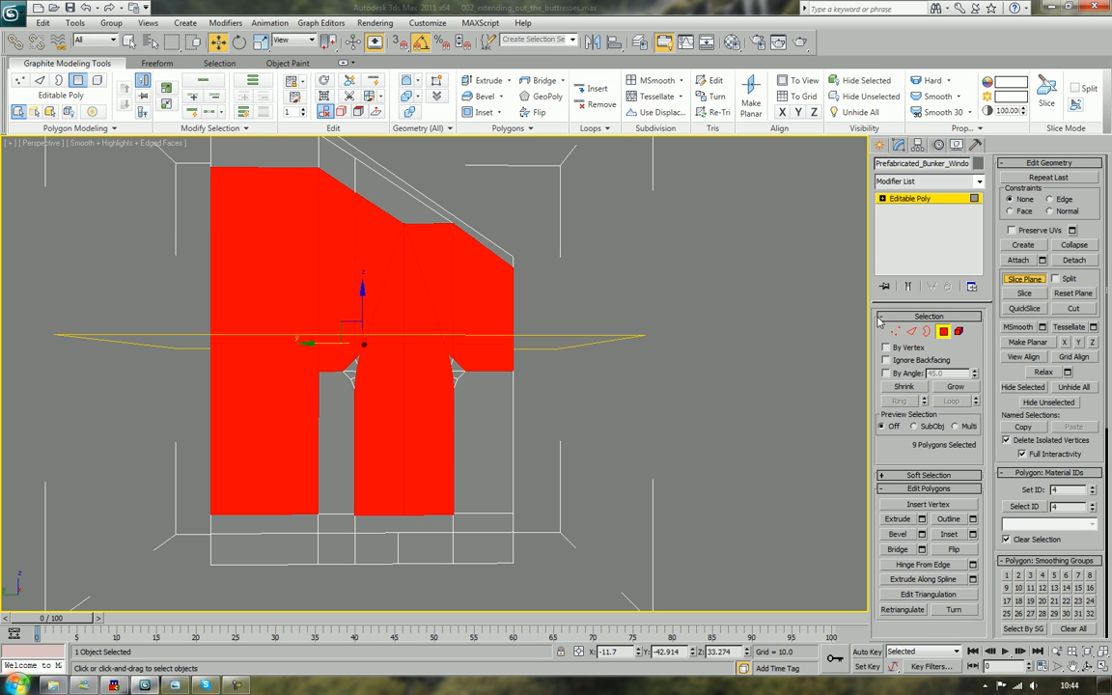
pyautogui.moveTo(353, 314); pyautogui.dragTo(354, 260)
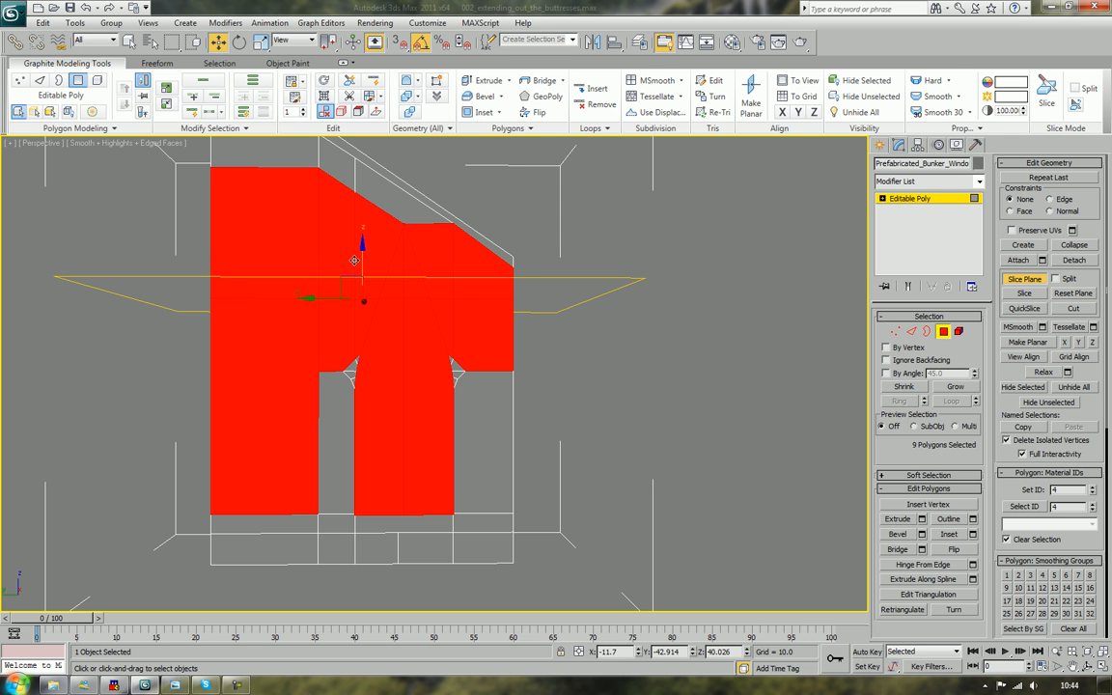
pyautogui.click(1027, 294)
pyautogui.click(1024, 279)
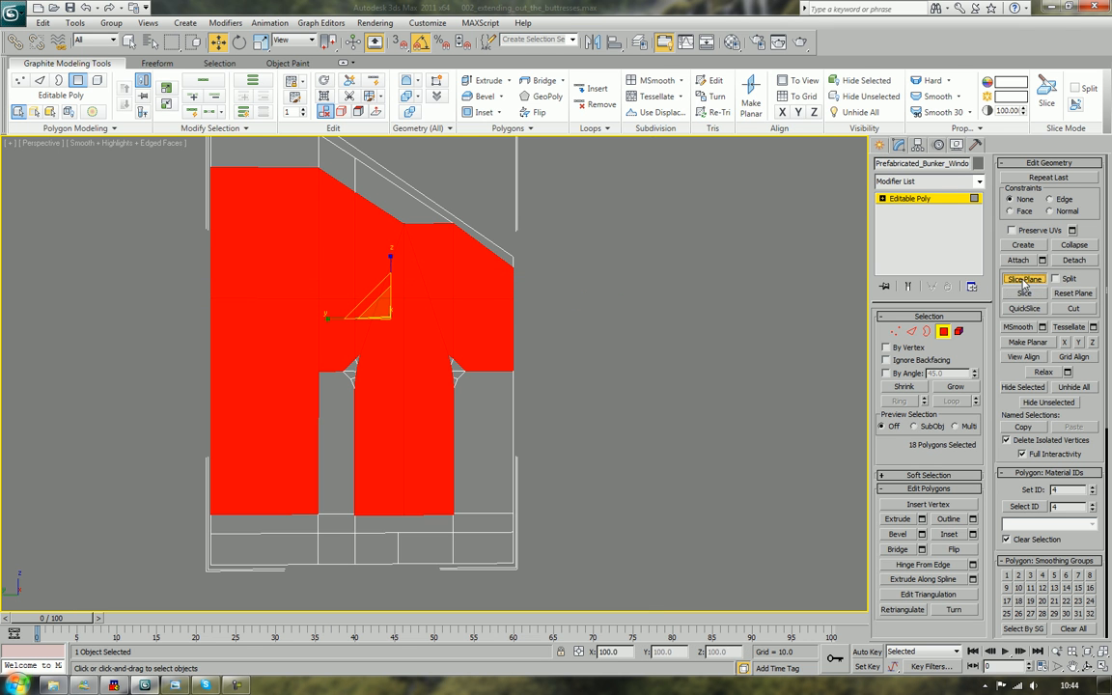
pyautogui.click(607, 330)
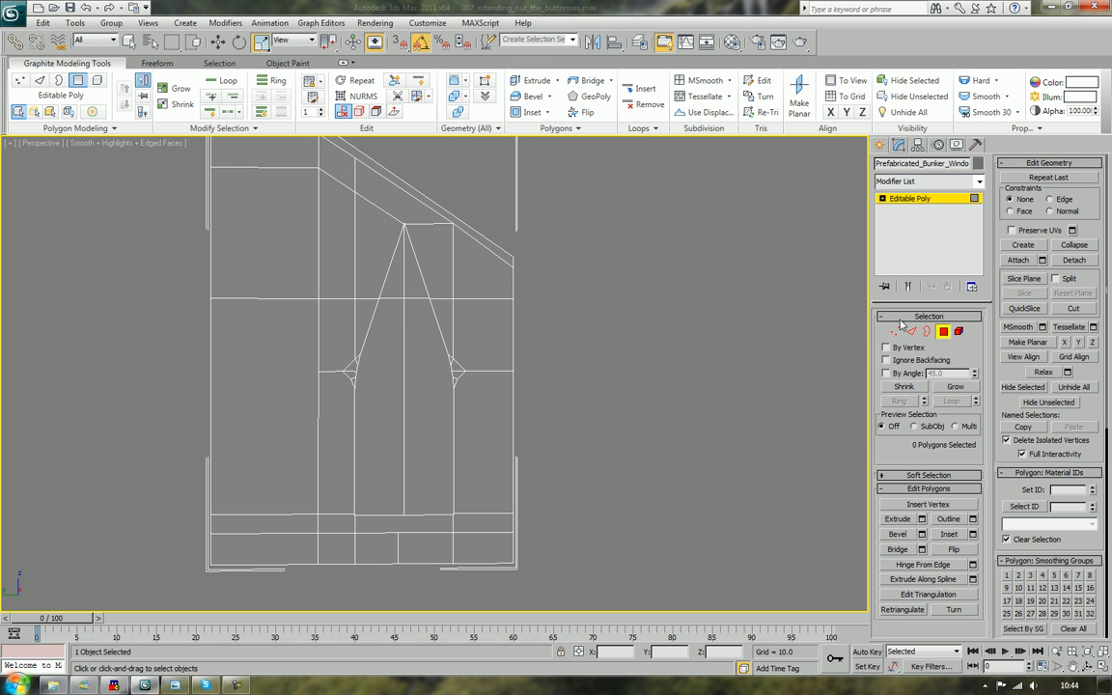
# In the left view, move the vertices where the slice crosses the window's right slanted edge slightly outward
pyautogui.press('l')
pyautogui.scroll(3, 626, 352)
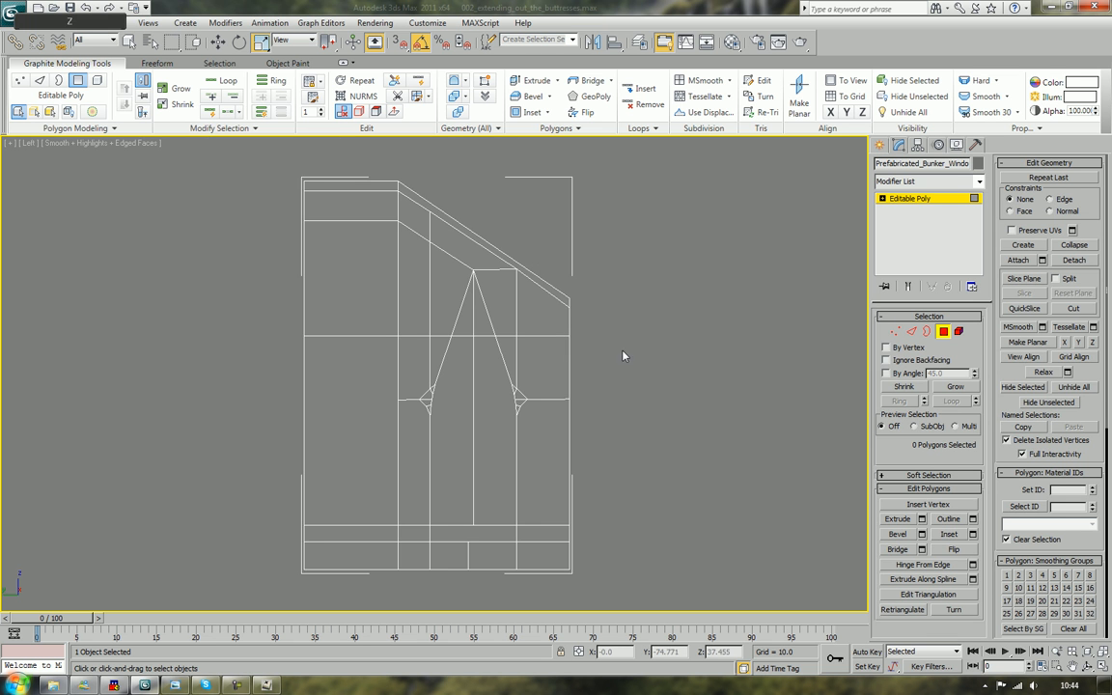
pyautogui.scroll(2, 649, 375)
pyautogui.scroll(2, 649, 375)
pyautogui.scroll(3, 578, 378)
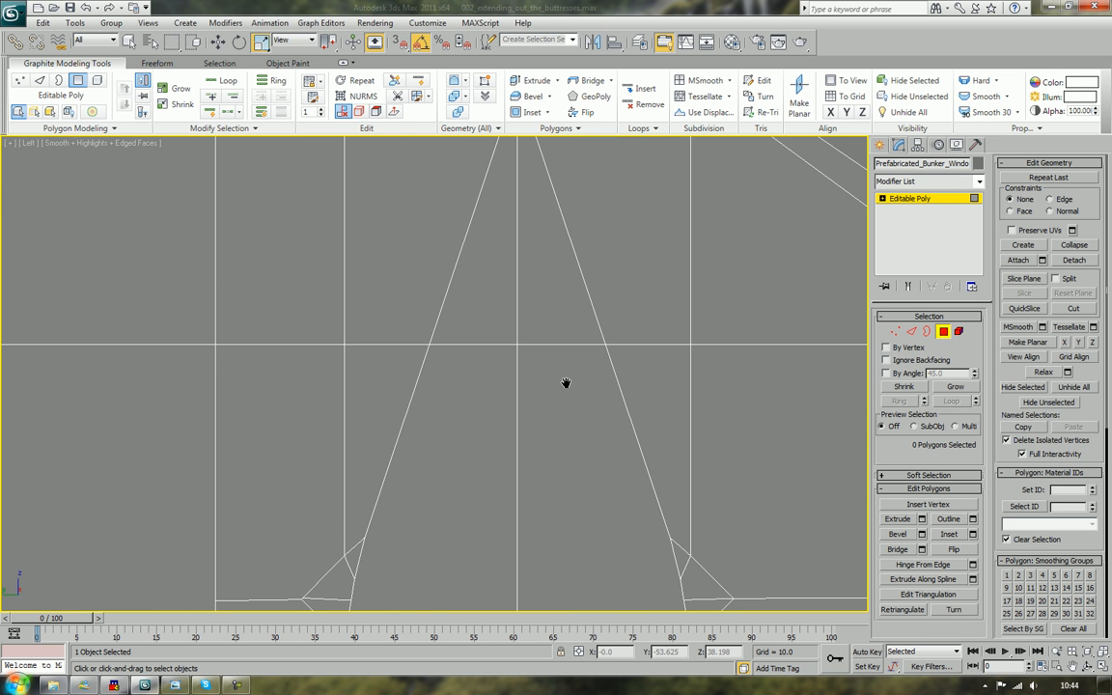
pyautogui.moveTo(582, 356); pyautogui.dragTo(574, 365, button='middle')
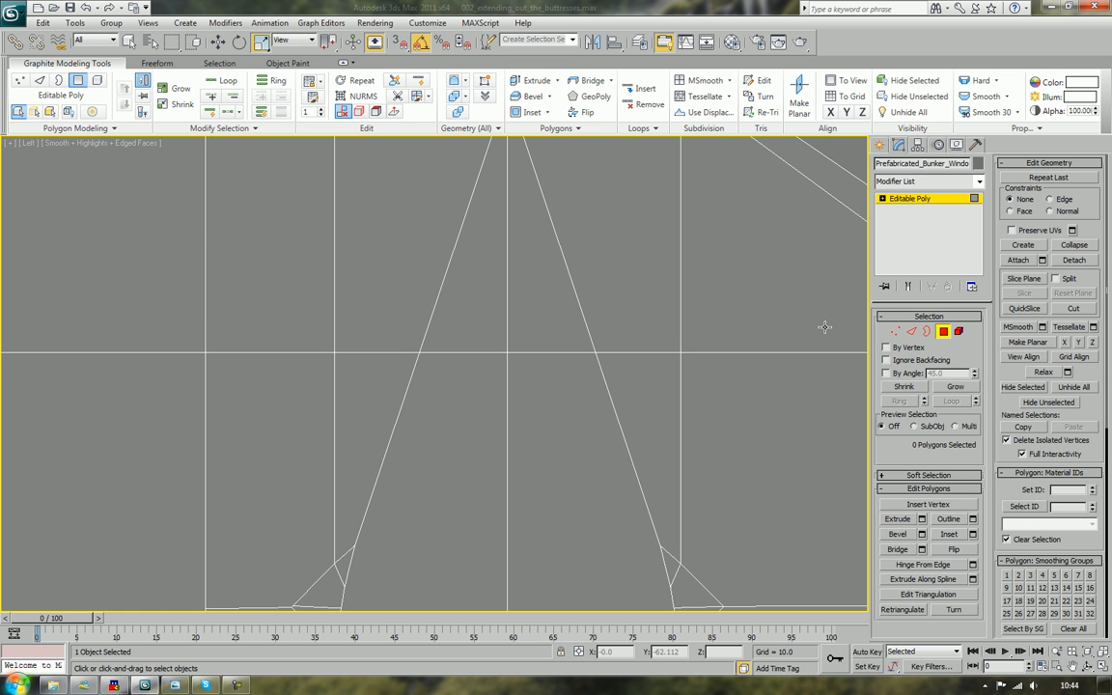
pyautogui.press('1')
pyautogui.moveTo(577, 338); pyautogui.dragTo(611, 378)
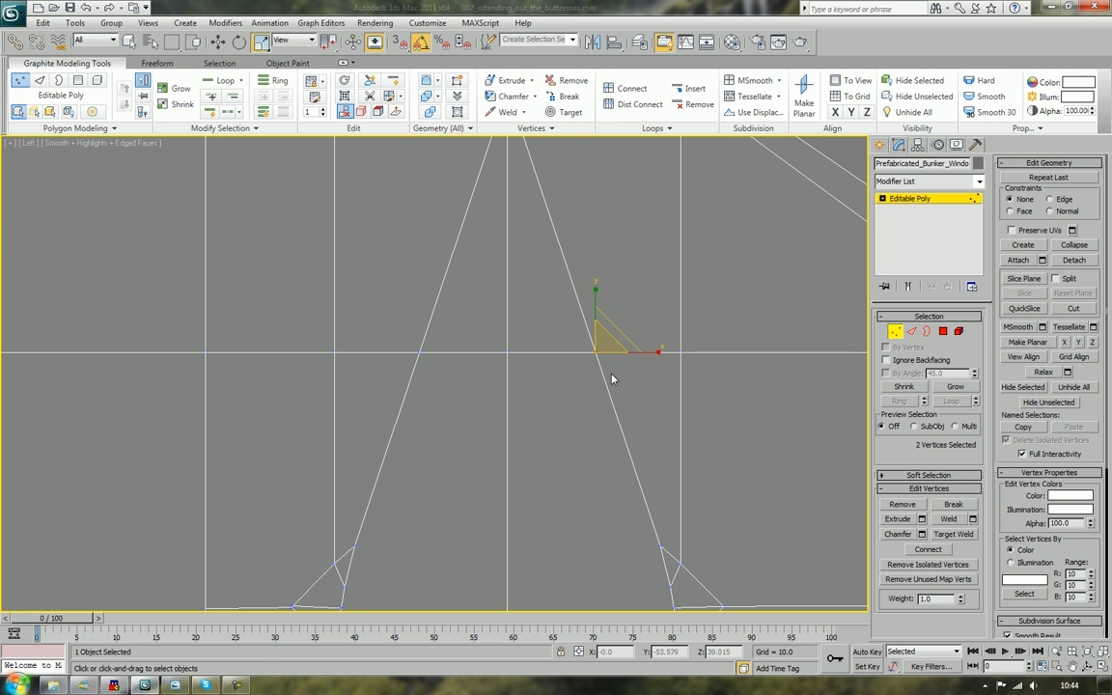
pyautogui.press('w')
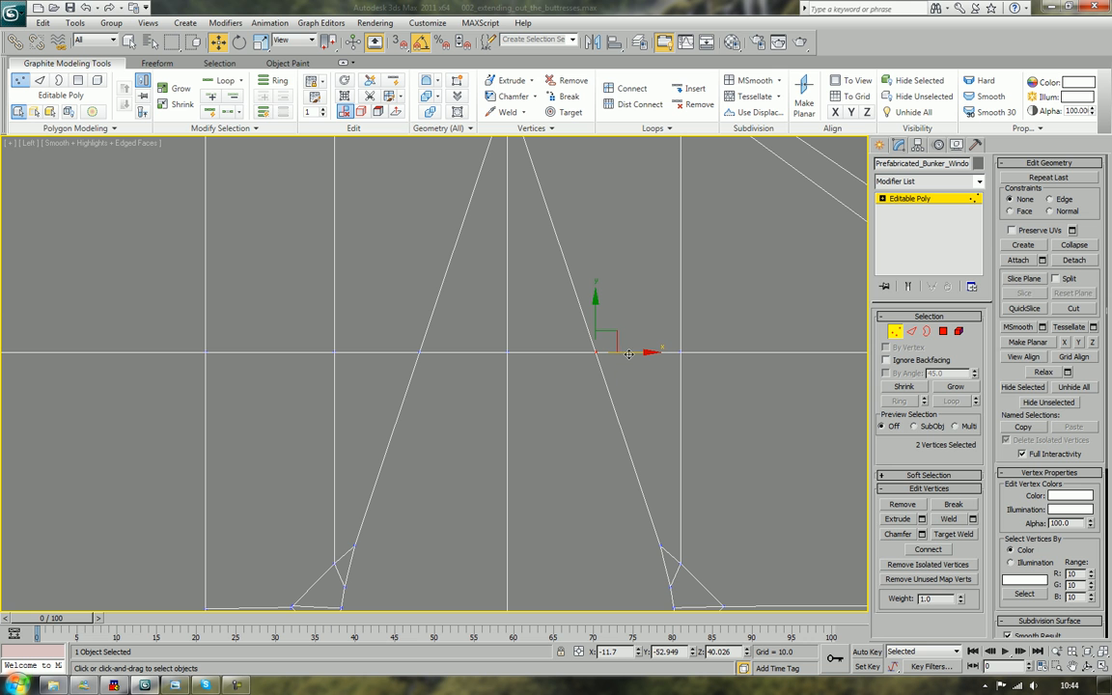
pyautogui.moveTo(628, 356); pyautogui.dragTo(632, 356)
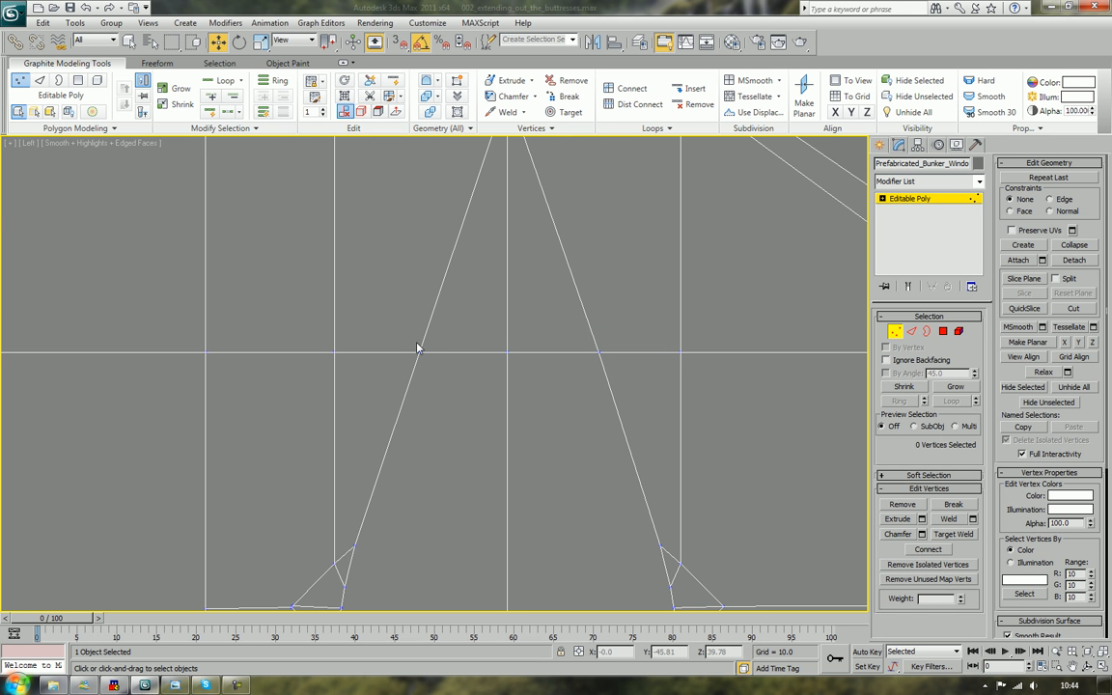
# Move the vertices where the slice crosses the window's left slanted edge slightly outward, and nudge them back inward by about 0.17
pyautogui.moveTo(415, 342); pyautogui.dragTo(454, 351)
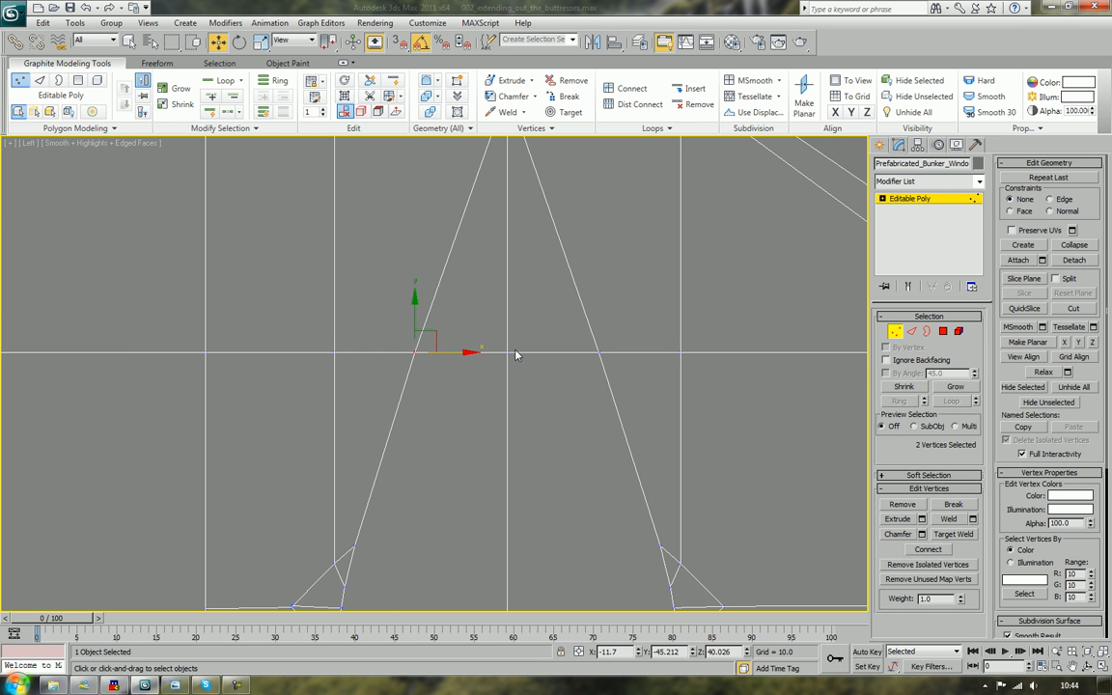
pyautogui.scroll(-3, 516, 352)
pyautogui.click(678, 355)
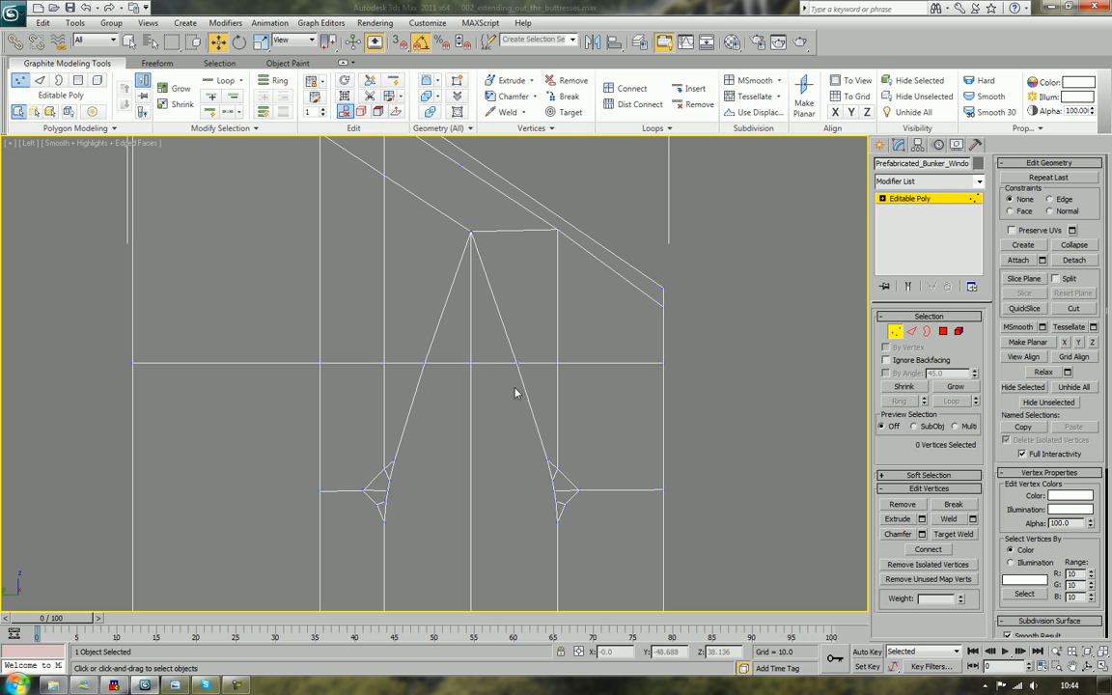
pyautogui.moveTo(417, 352); pyautogui.dragTo(434, 378)
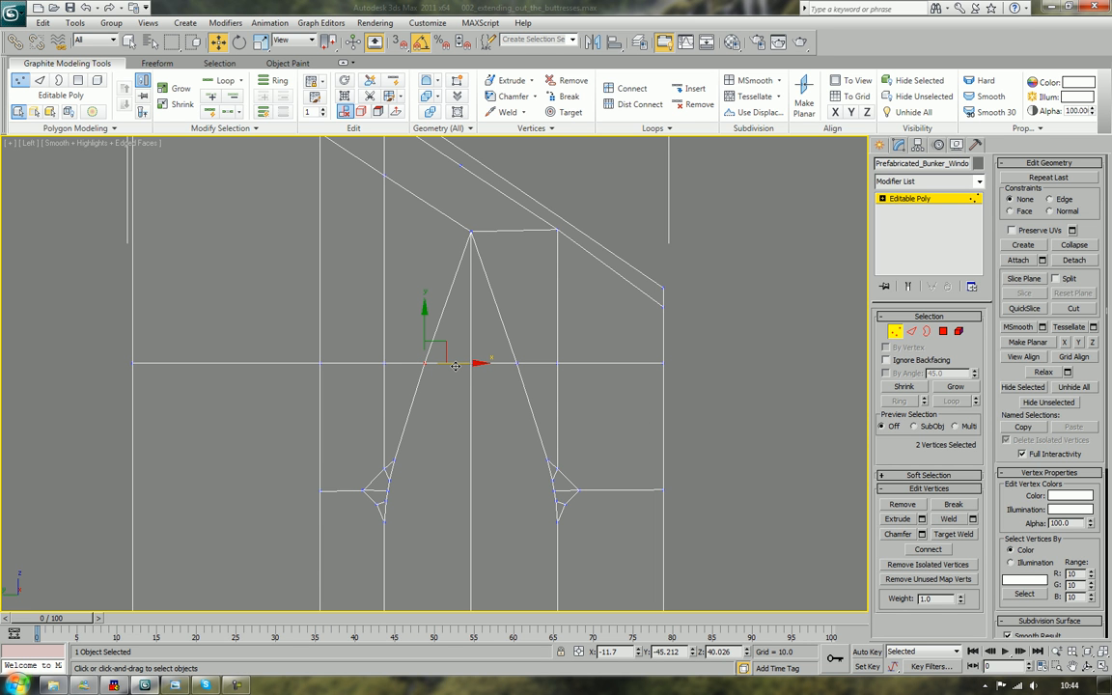
pyautogui.moveTo(455, 366); pyautogui.dragTo(457, 366)
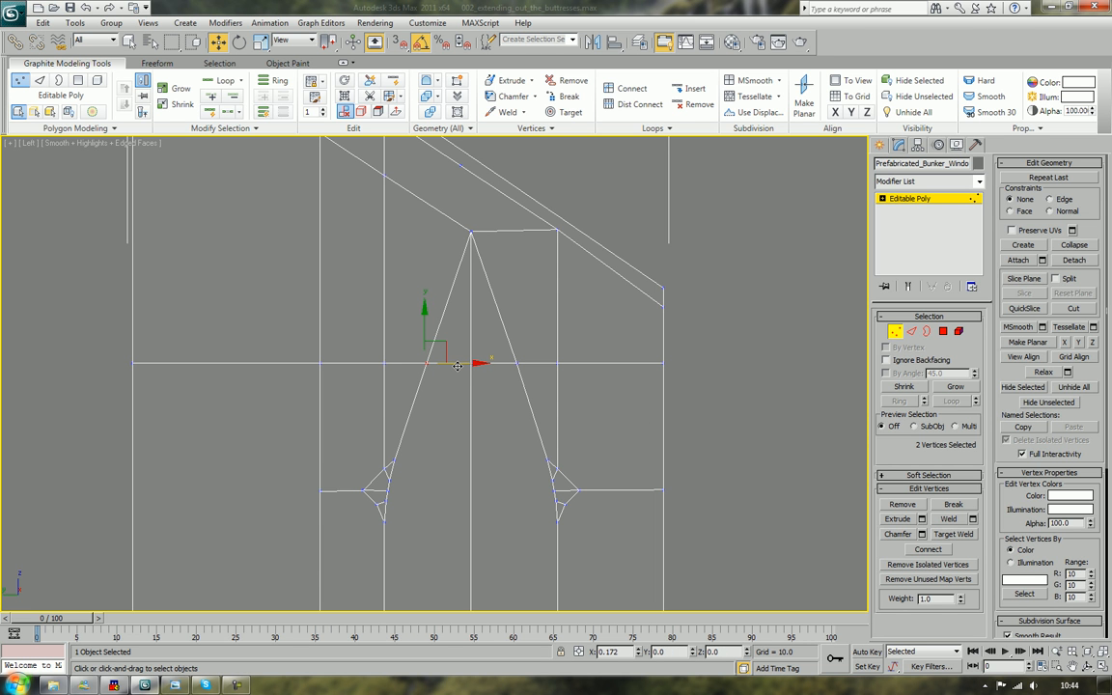
pyautogui.click(761, 336)
pyautogui.scroll(-5, 761, 336)
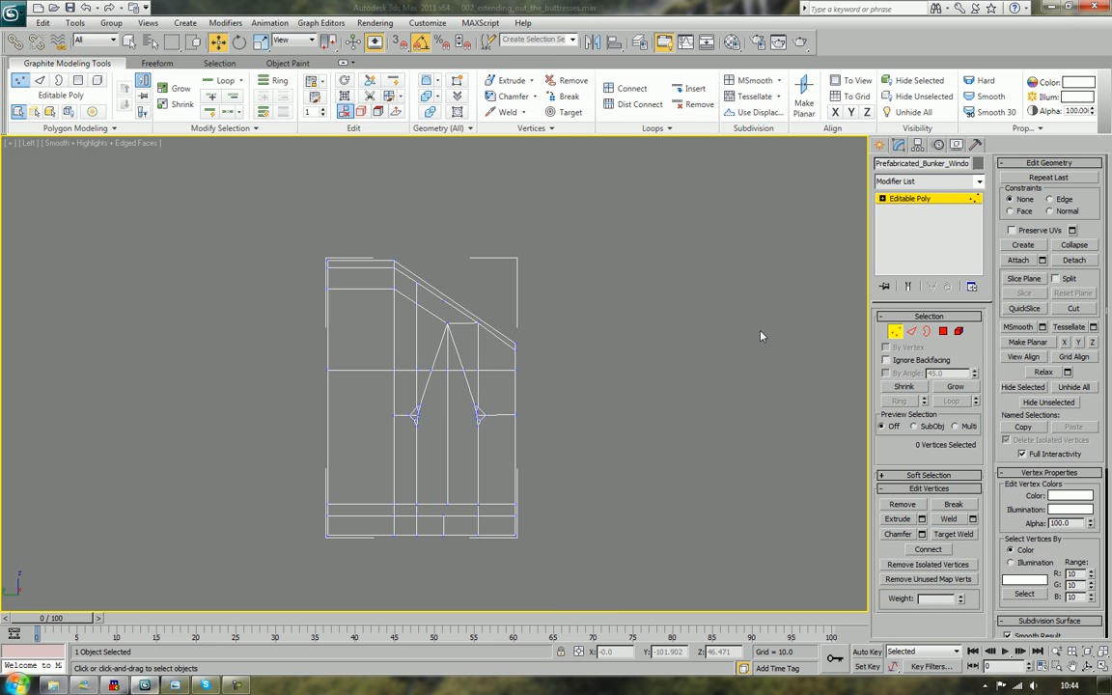
# Examine the window's rounded shoulders and the new horizontal slice line in the perspective view
pyautogui.press('p')
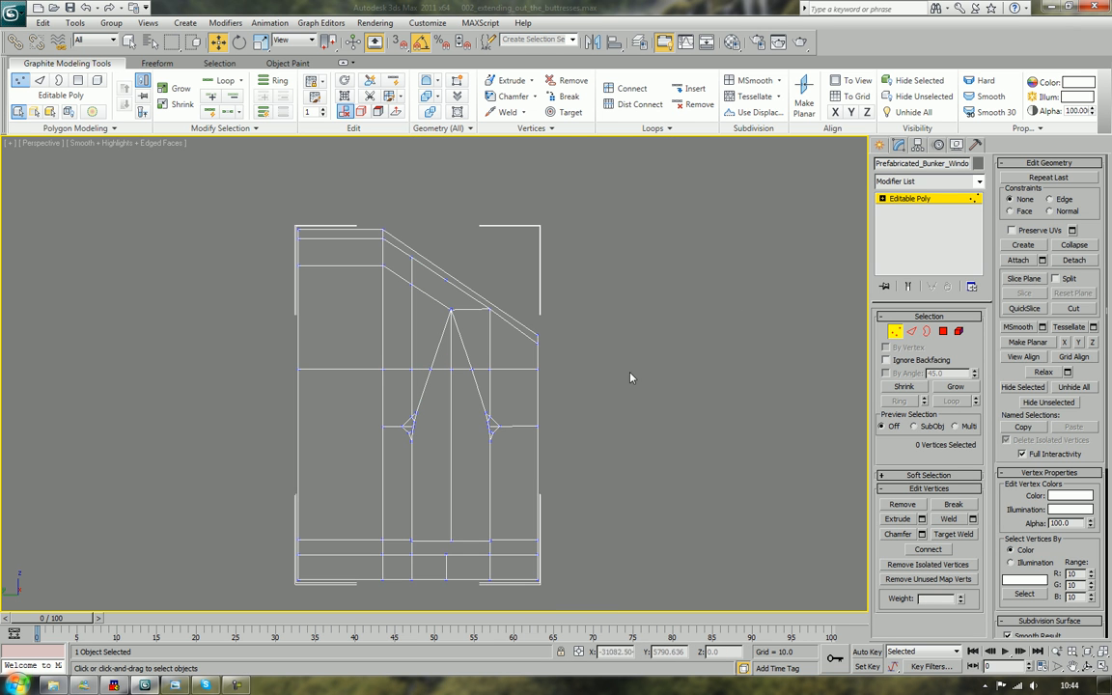
pyautogui.keyDown('alt'); pyautogui.moveTo(578, 382); pyautogui.dragTo(619, 388, button='middle'); pyautogui.keyUp('alt')
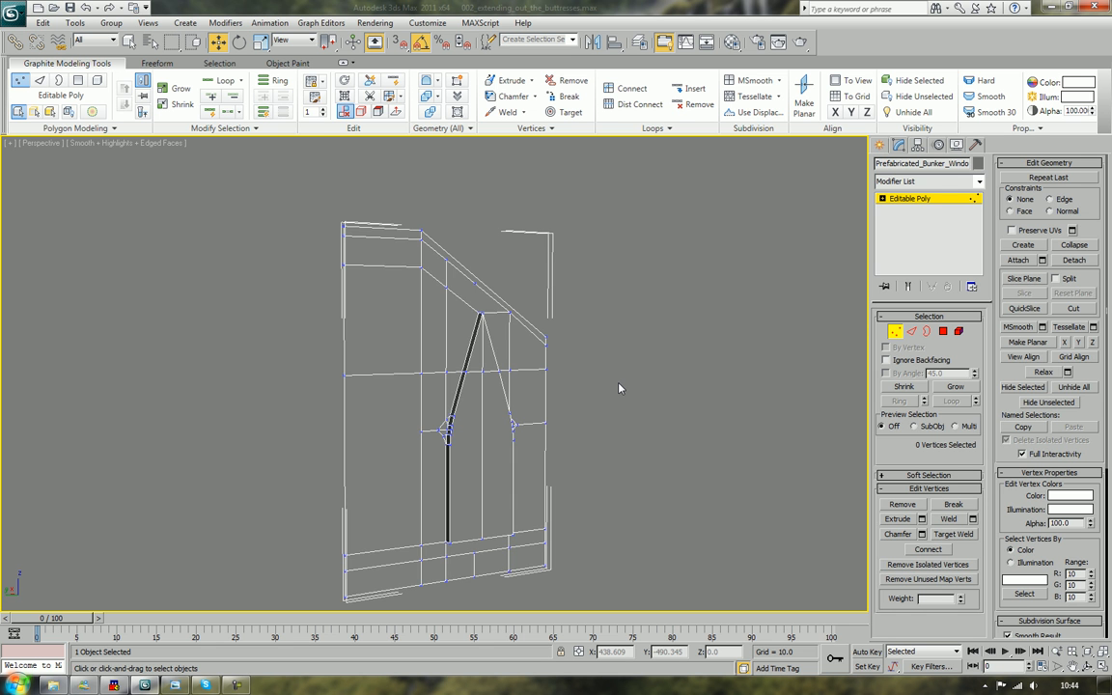
pyautogui.scroll(5, 595, 404)
pyautogui.moveTo(531, 519); pyautogui.dragTo(504, 401, button='middle')
pyautogui.scroll(4, 503, 402)
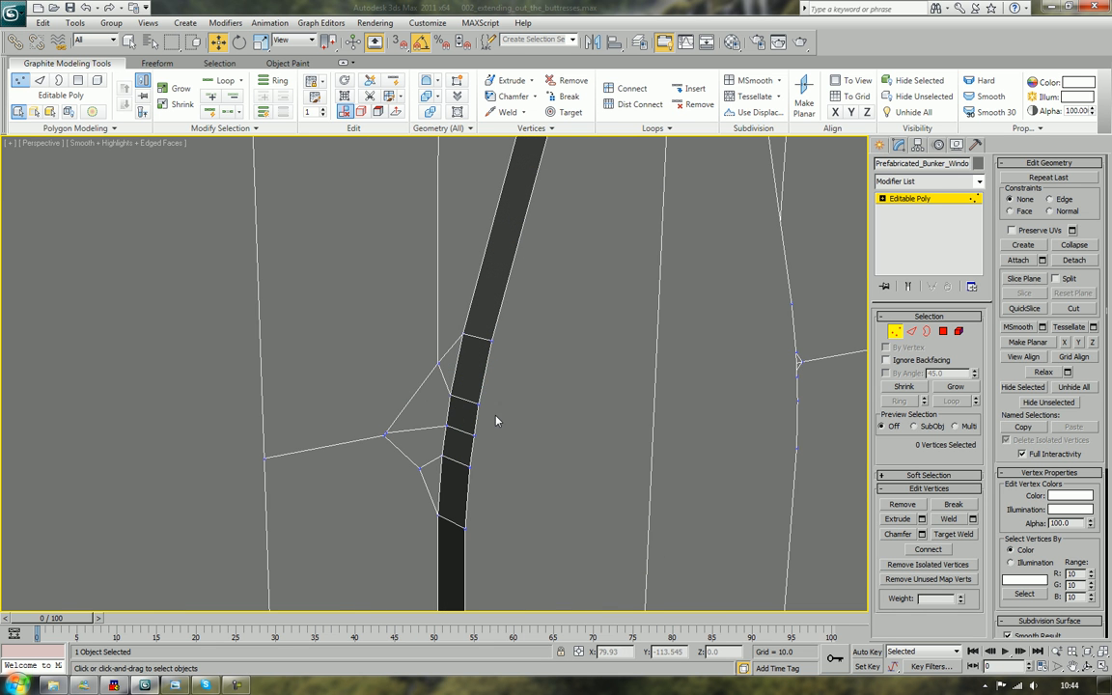
pyautogui.scroll(-3, 506, 419)
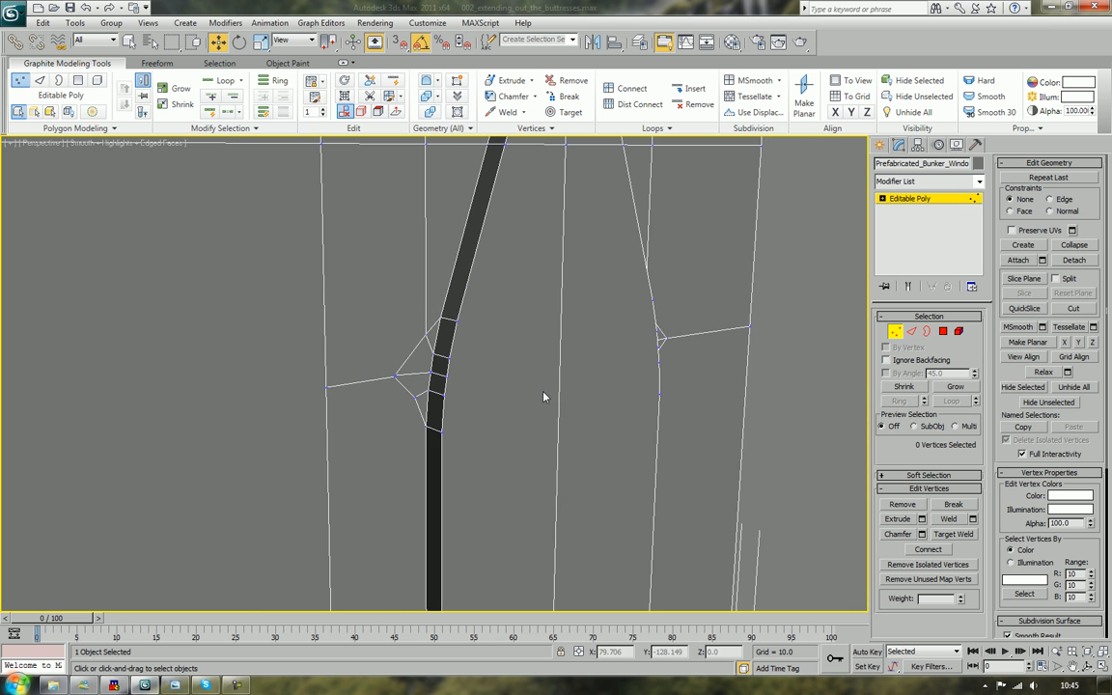
pyautogui.scroll(-3, 543, 396)
pyautogui.scroll(1, 538, 395)
pyautogui.scroll(3, 560, 410)
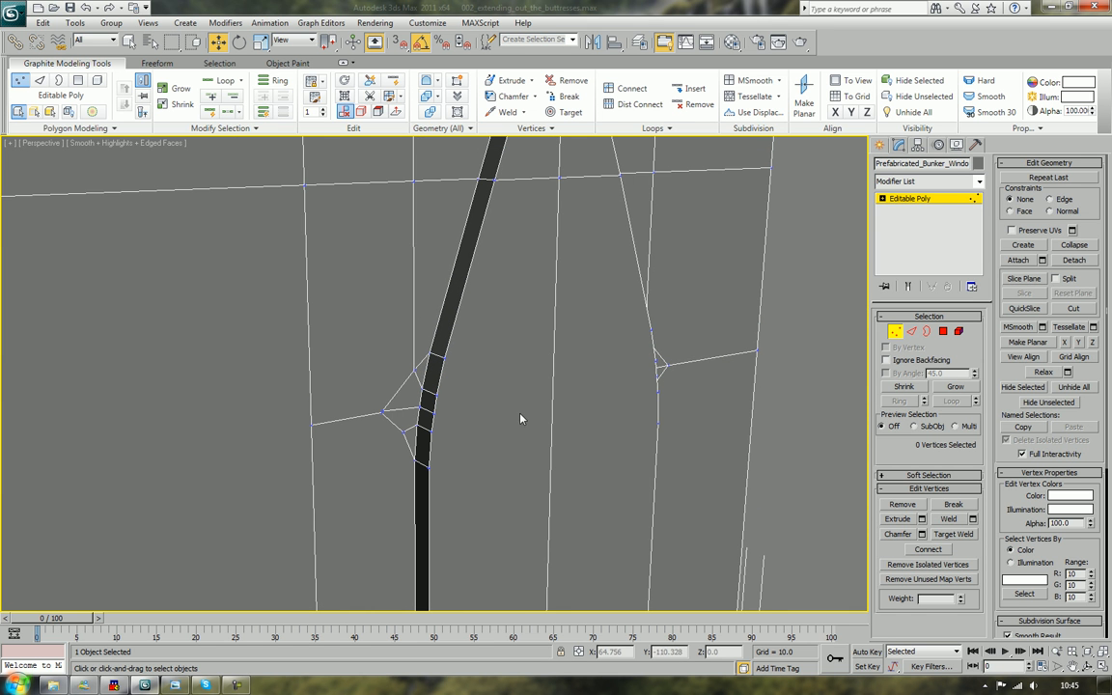
pyautogui.scroll(-3, 486, 405)
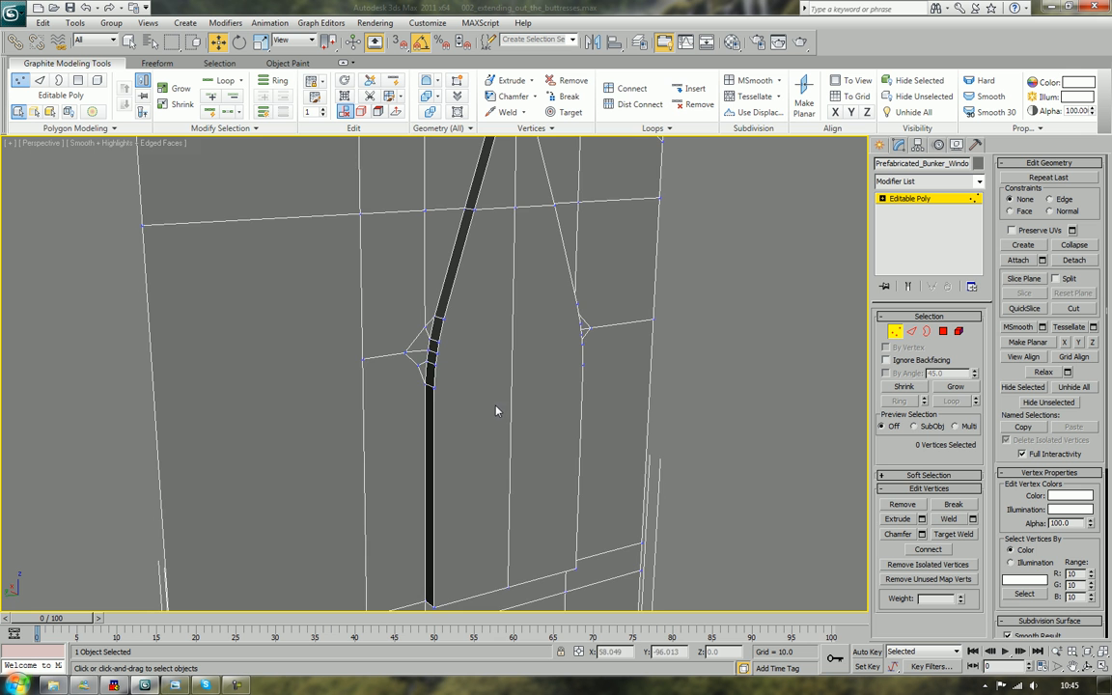
pyautogui.scroll(1, 488, 403)
pyautogui.moveTo(475, 398)
pyautogui.keyDown('alt'); pyautogui.mouseDown(button='middle')
pyautogui.moveTo(462, 404)
pyautogui.moveTo(504, 401)
pyautogui.moveTo(504, 360)
pyautogui.moveTo(490, 333)
pyautogui.moveTo(472, 330)
pyautogui.moveTo(490, 406)
pyautogui.mouseUp(button='middle'); pyautogui.keyUp('alt')
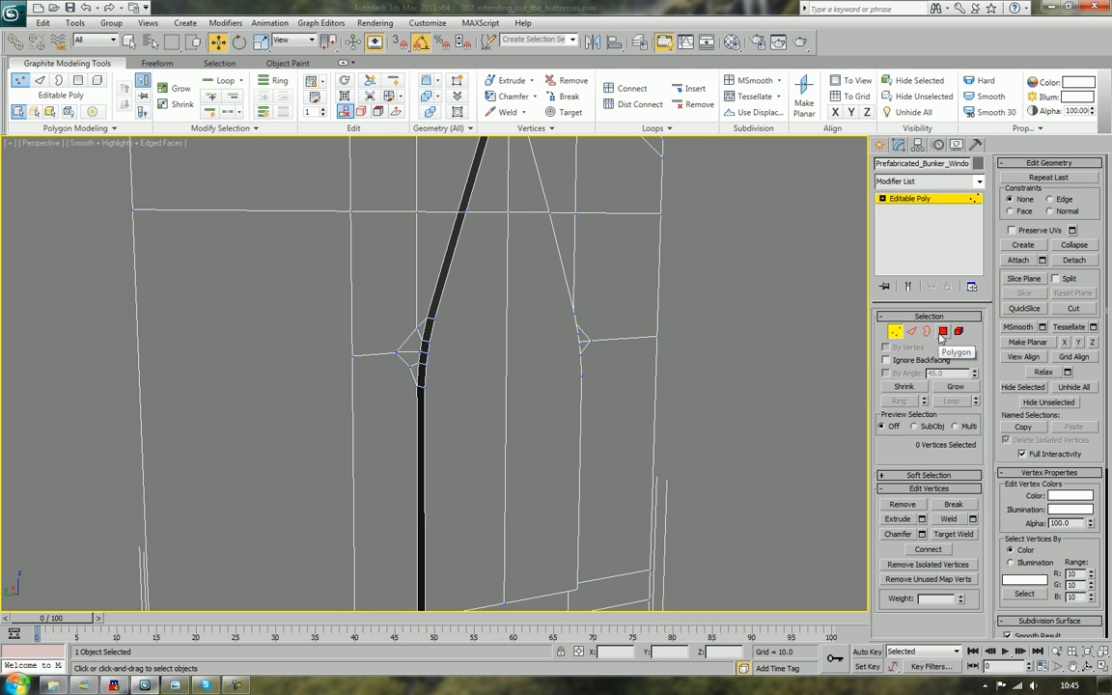
# Select the four polygons filling the pointed window and inset them to form a narrow frame border
pyautogui.press('1')
pyautogui.press('4')
pyautogui.click(551, 336)
pyautogui.keyDown('ctrl'); pyautogui.click(439, 305); pyautogui.keyUp('ctrl')
pyautogui.keyDown('ctrl'); pyautogui.click(441, 177); pyautogui.keyUp('ctrl')
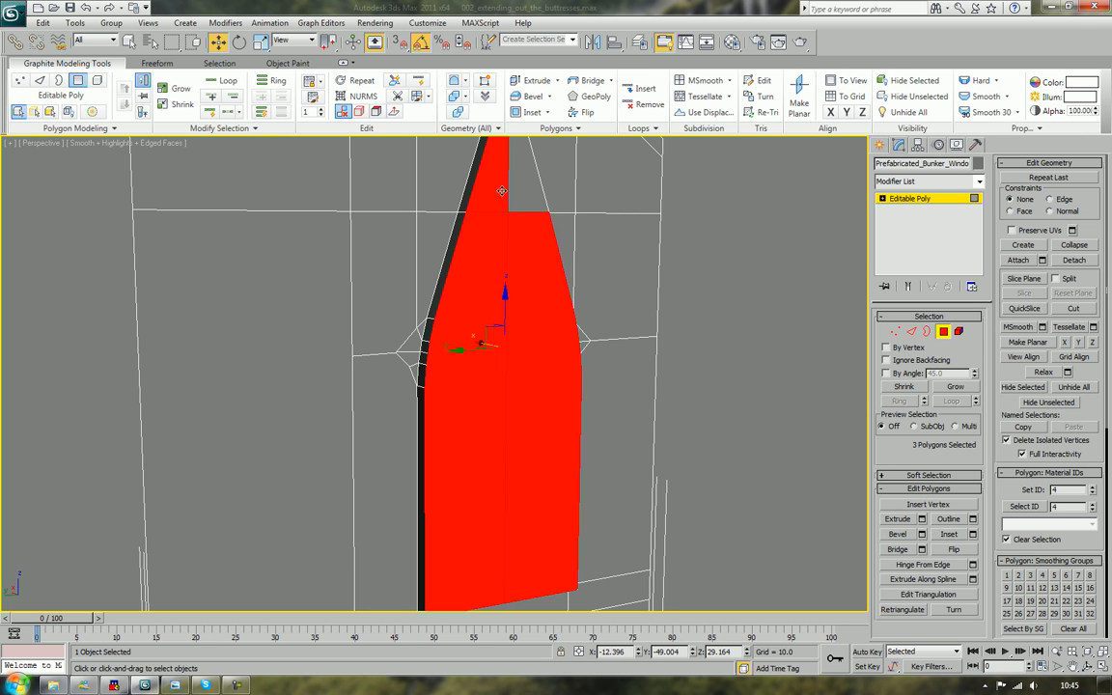
pyautogui.keyDown('ctrl'); pyautogui.click(491, 170); pyautogui.keyUp('ctrl')
pyautogui.scroll(-5, 543, 200)
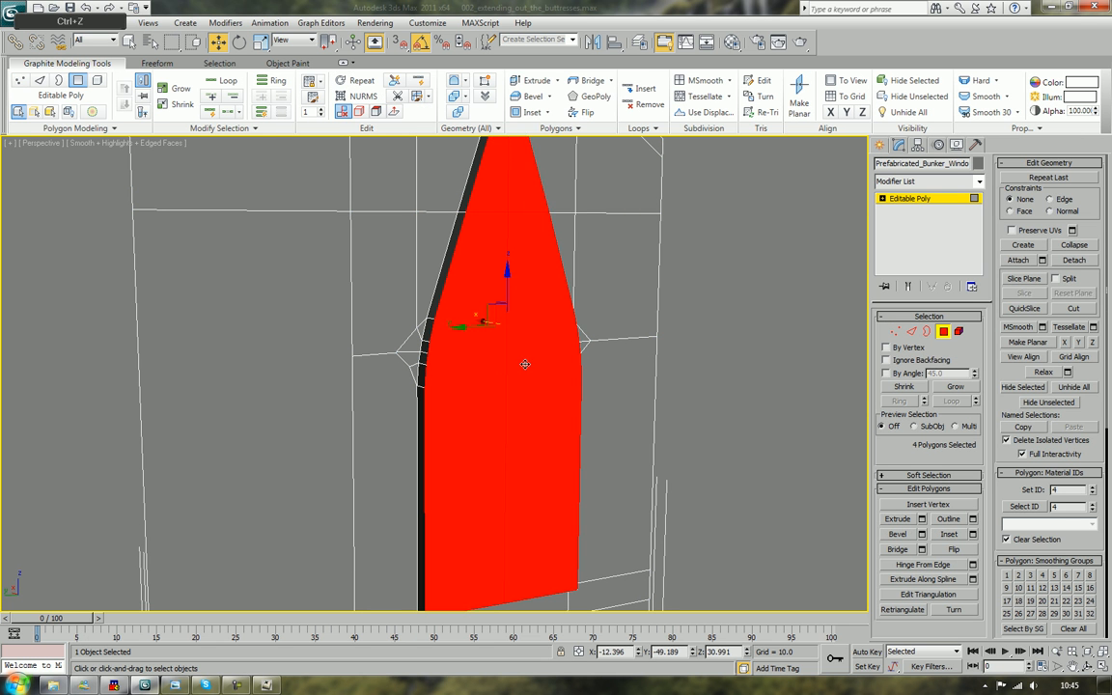
pyautogui.scroll(3, 518, 411)
pyautogui.moveTo(518, 403); pyautogui.dragTo(519, 413, button='middle')
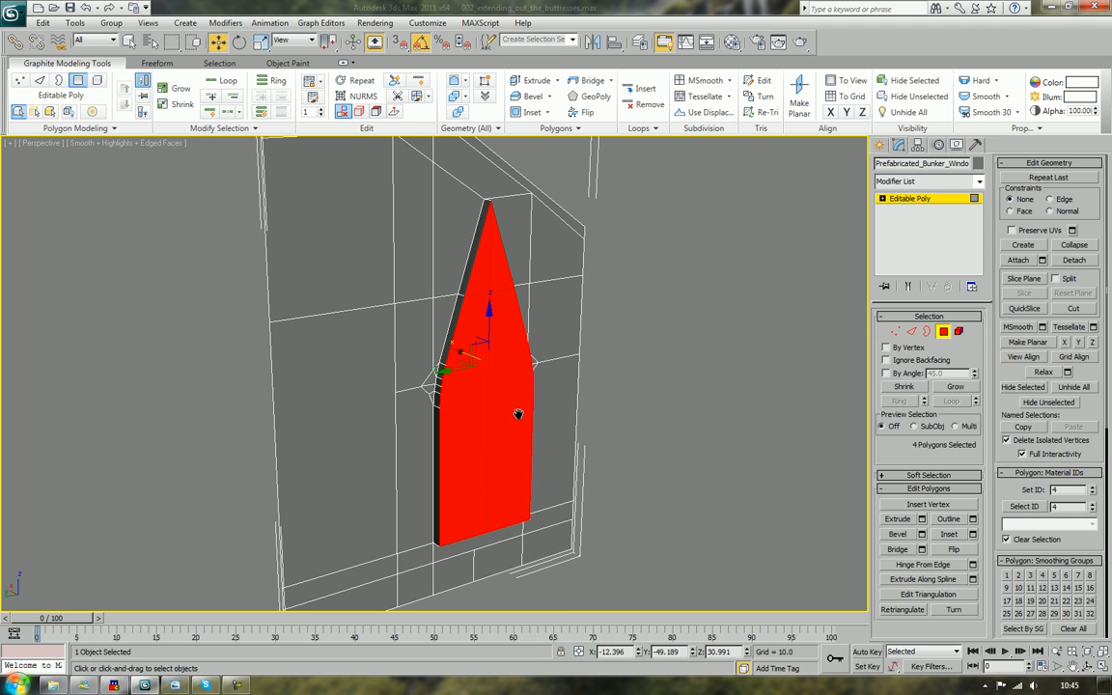
pyautogui.click(949, 534)
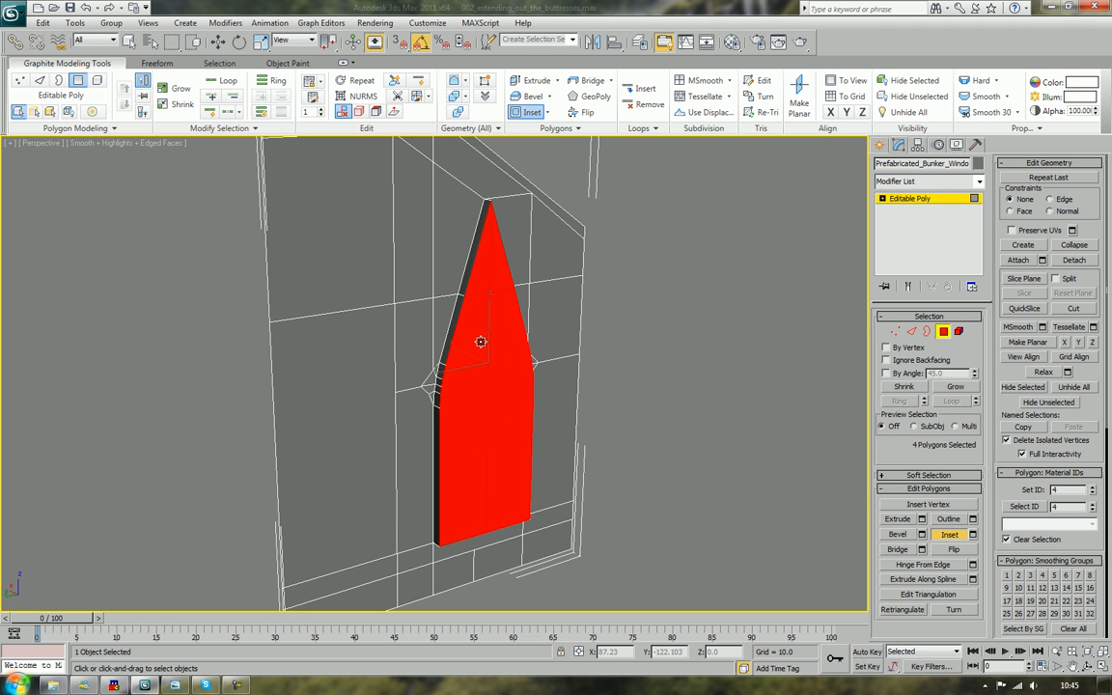
pyautogui.moveTo(480, 340); pyautogui.dragTo(477, 346)
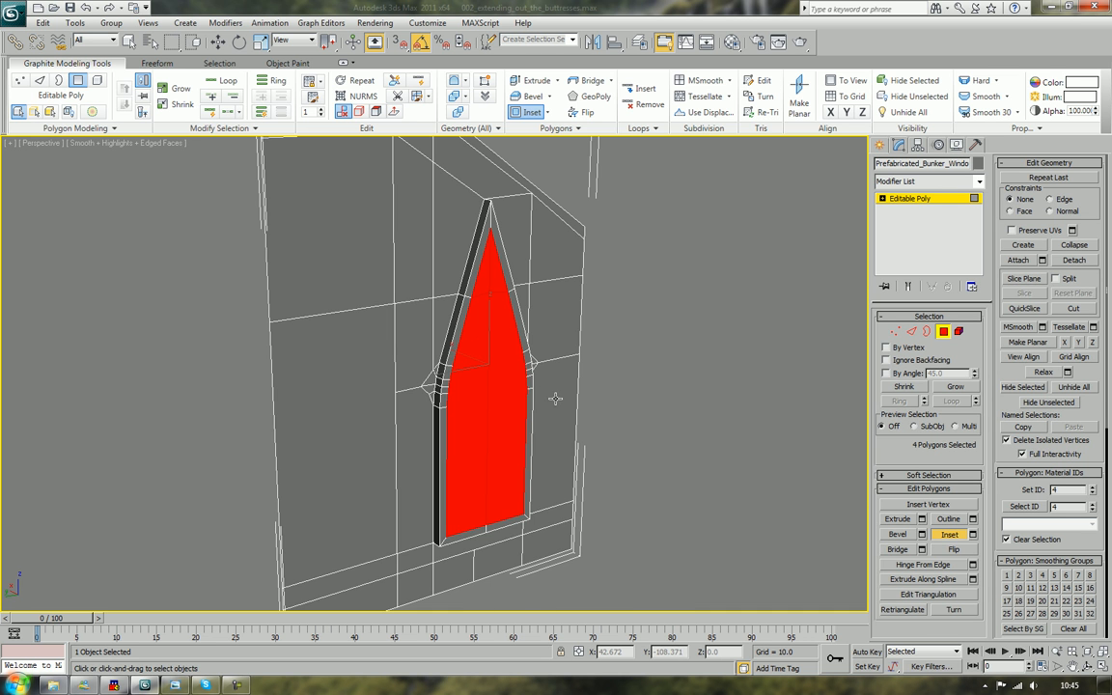
# Bevel the inset window polygons inward several times to form a deep, stepped window recess
pyautogui.scroll(2, 553, 460)
pyautogui.moveTo(548, 397); pyautogui.dragTo(551, 360, button='middle')
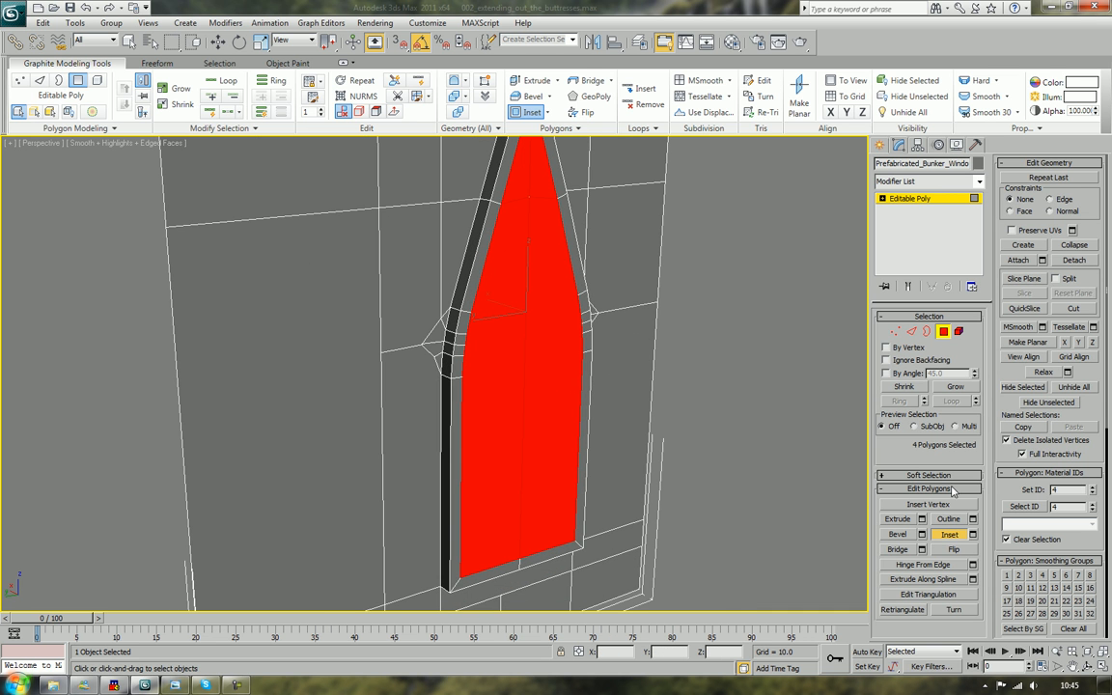
pyautogui.click(896, 534)
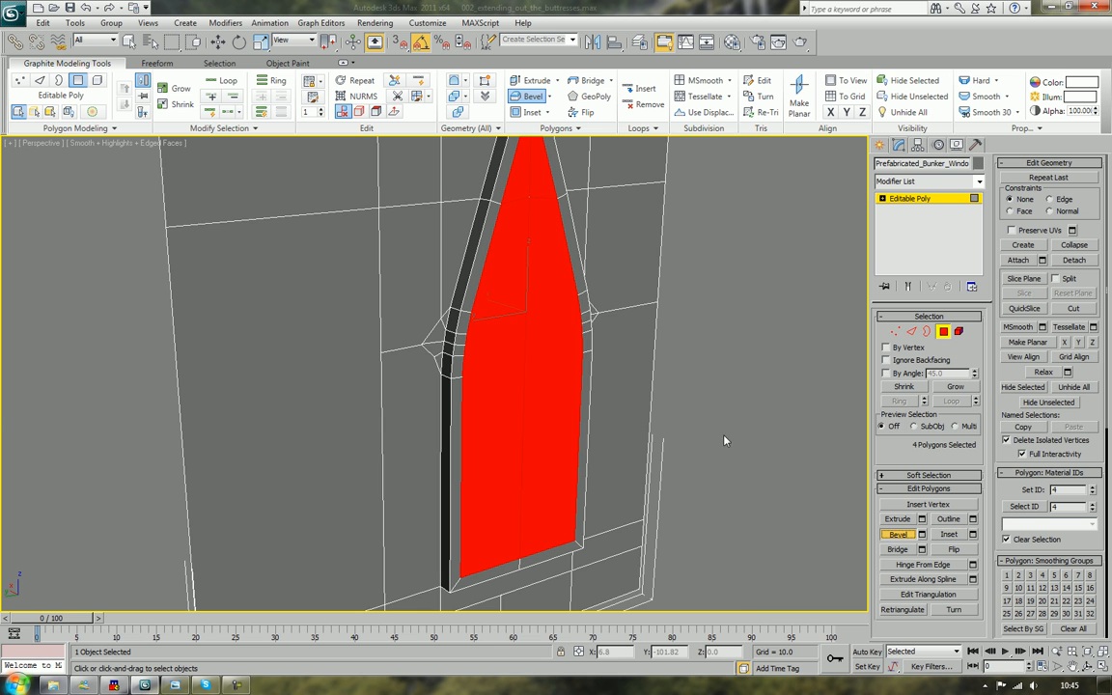
pyautogui.moveTo(650, 391); pyautogui.dragTo(621, 392, button='middle')
pyautogui.scroll(2, 628, 348)
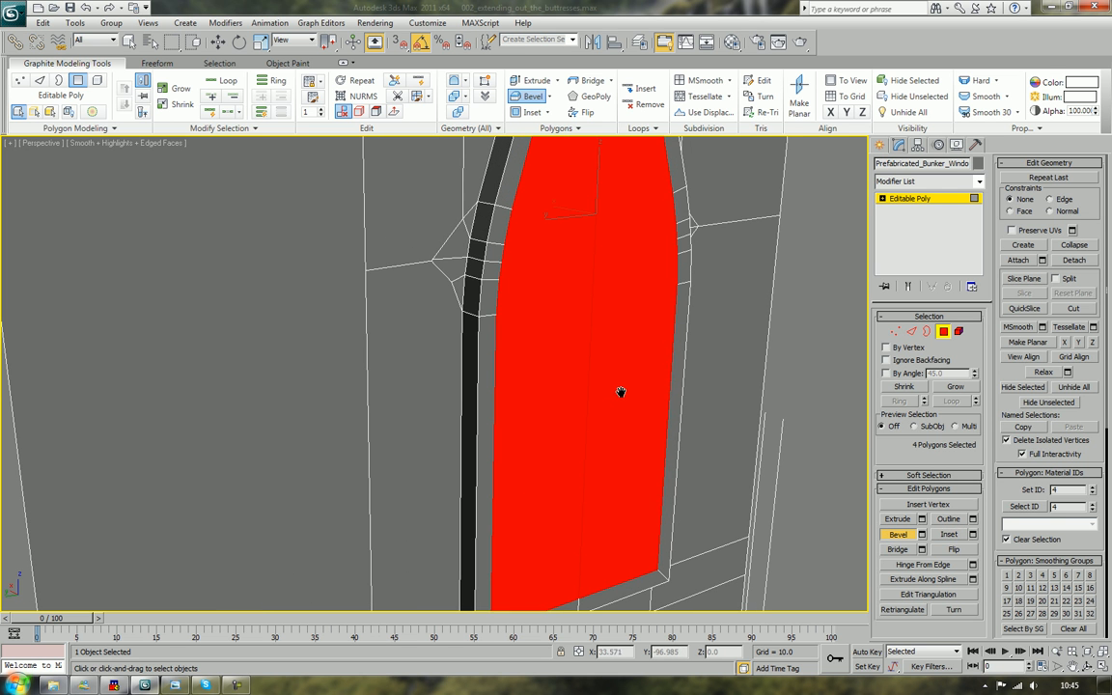
pyautogui.moveTo(635, 366); pyautogui.dragTo(608, 349)
pyautogui.click(610, 349)
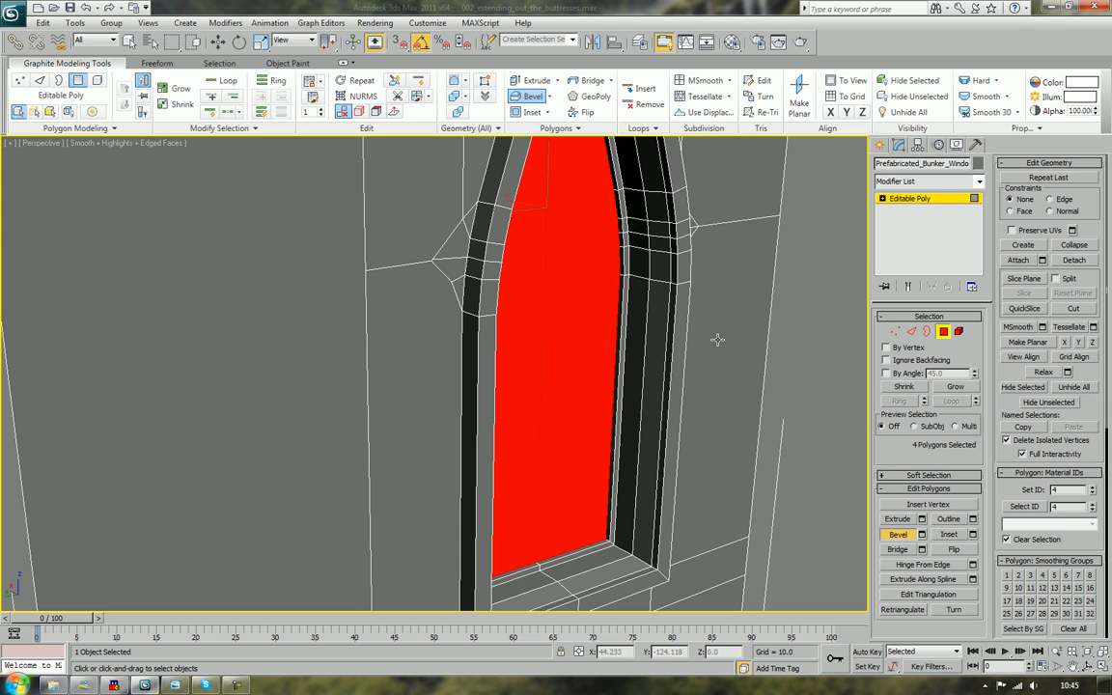
pyautogui.click(785, 347)
# Select the eight polygons forming the stepped bottom ledges of the window recess, leaving out the front rim
pyautogui.scroll(-5, 762, 357)
pyautogui.moveTo(762, 357)
pyautogui.keyDown('alt'); pyautogui.mouseDown(button='middle')
pyautogui.moveTo(692, 348)
pyautogui.moveTo(677, 367)
pyautogui.moveTo(764, 360)
pyautogui.mouseUp(button='middle'); pyautogui.keyUp('alt')
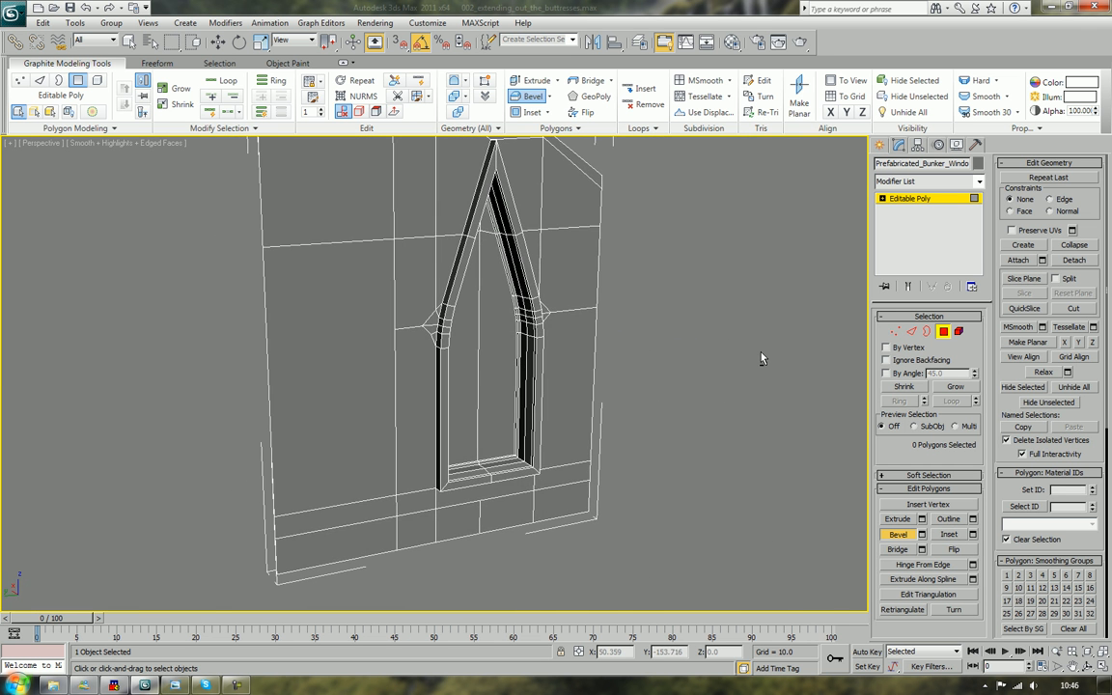
pyautogui.scroll(5, 712, 404)
pyautogui.scroll(-5, 665, 355)
pyautogui.keyDown('alt'); pyautogui.moveTo(665, 355); pyautogui.dragTo(588, 304, button='middle'); pyautogui.keyUp('alt')
pyautogui.scroll(6, 670, 318)
pyautogui.scroll(-5, 717, 326)
pyautogui.click(593, 311)
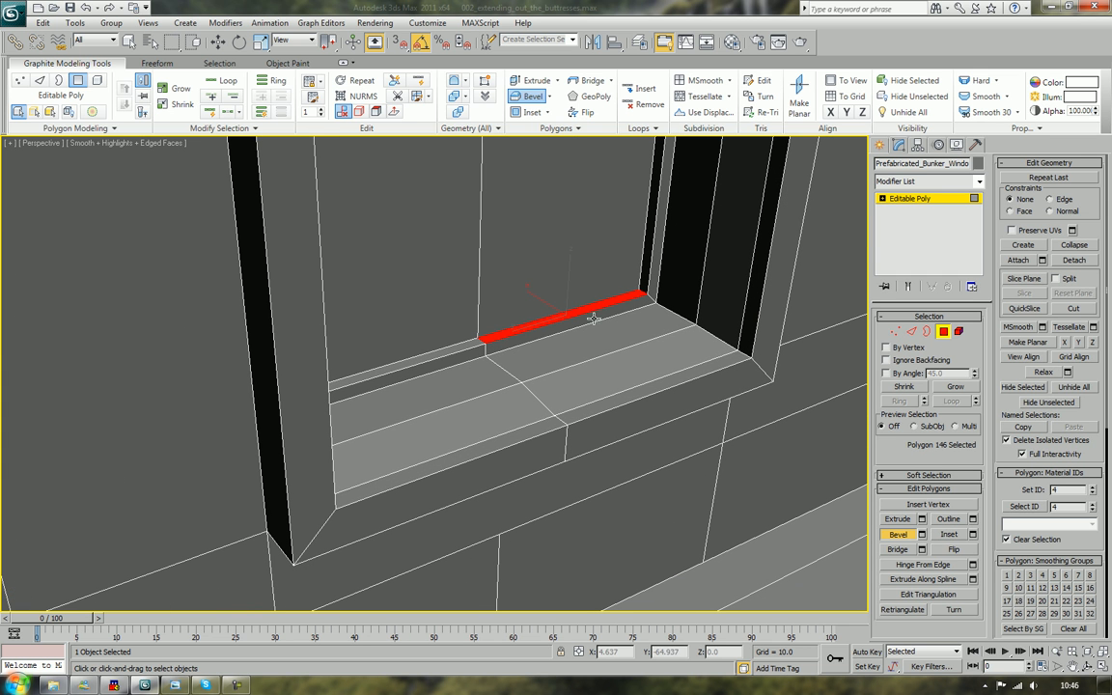
pyautogui.keyDown('ctrl'); pyautogui.click(435, 361); pyautogui.keyUp('ctrl')
pyautogui.keyDown('ctrl'); pyautogui.click(459, 355); pyautogui.keyUp('ctrl')
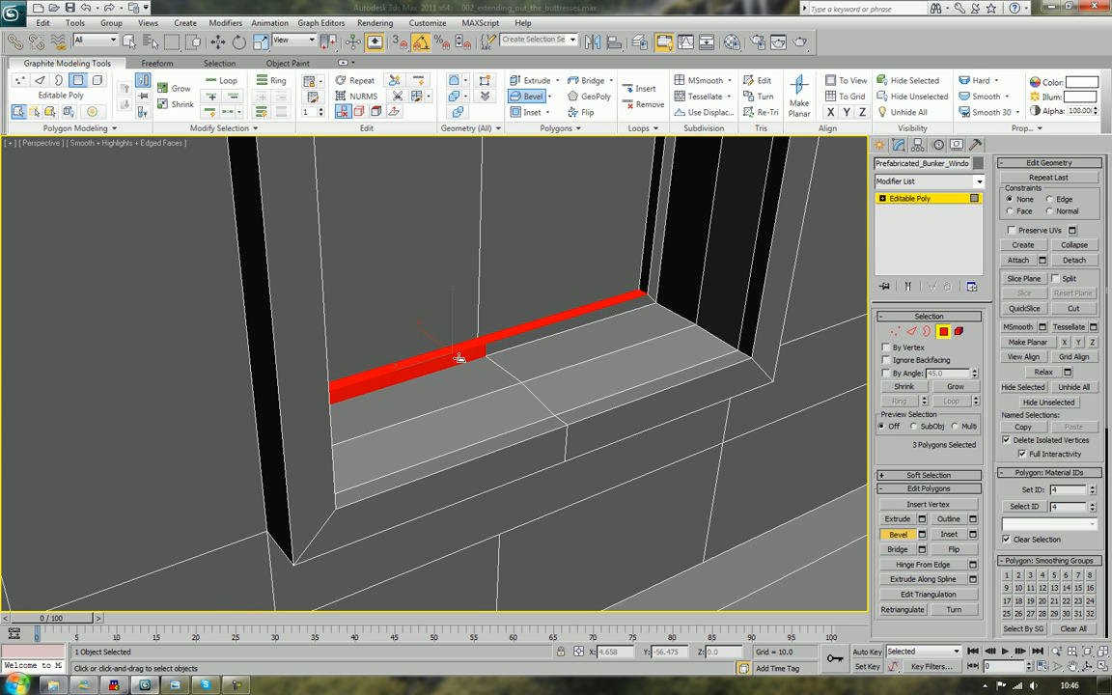
pyautogui.keyDown('ctrl'); pyautogui.click(550, 332); pyautogui.keyUp('ctrl')
pyautogui.keyDown('ctrl'); pyautogui.click(482, 381); pyautogui.keyUp('ctrl')
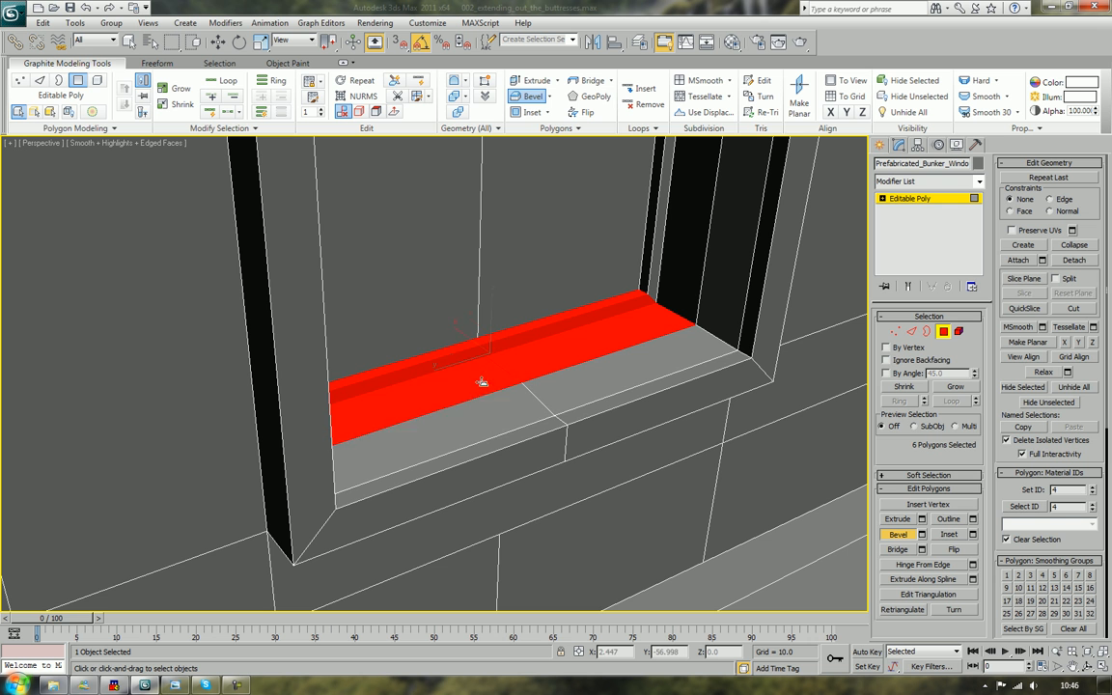
pyautogui.keyDown('ctrl'); pyautogui.click(481, 402); pyautogui.keyUp('ctrl')
pyautogui.keyDown('ctrl'); pyautogui.click(586, 383); pyautogui.keyUp('ctrl')
pyautogui.keyDown('alt'); pyautogui.moveTo(662, 375); pyautogui.dragTo(524, 324, button='middle'); pyautogui.keyUp('alt')
pyautogui.keyDown('alt'); pyautogui.moveTo(366, 176); pyautogui.dragTo(331, 167, button='middle'); pyautogui.keyUp('alt')
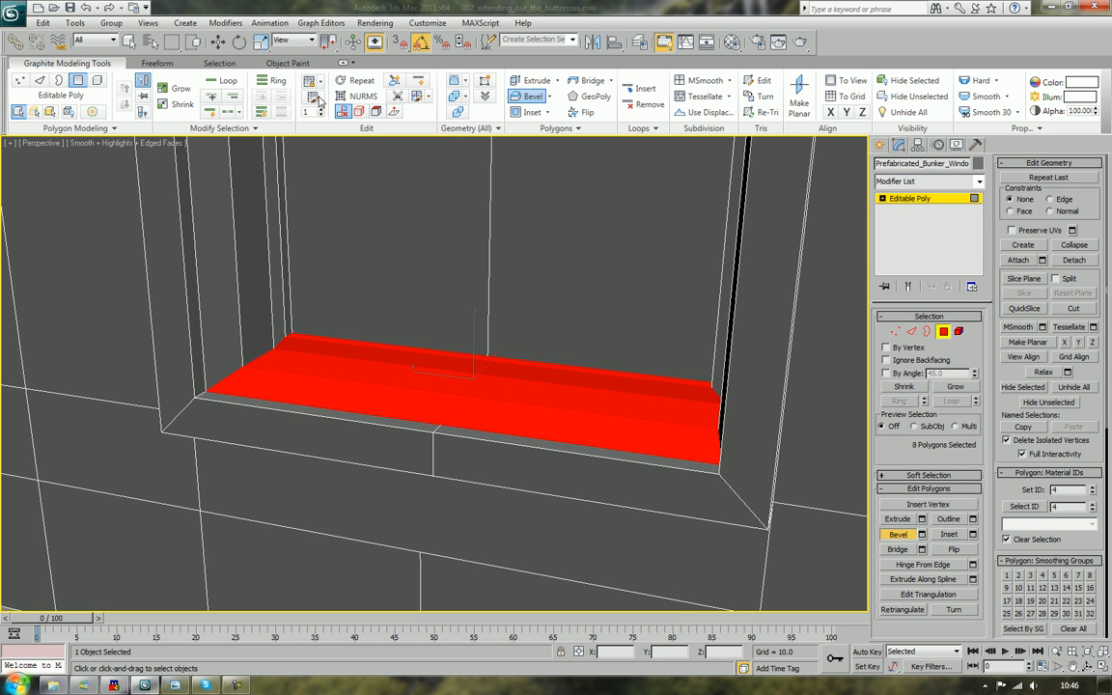
# Flatten the eight selected sill polygons vertically to one level and lower them by about 0.08
pyautogui.press('w')
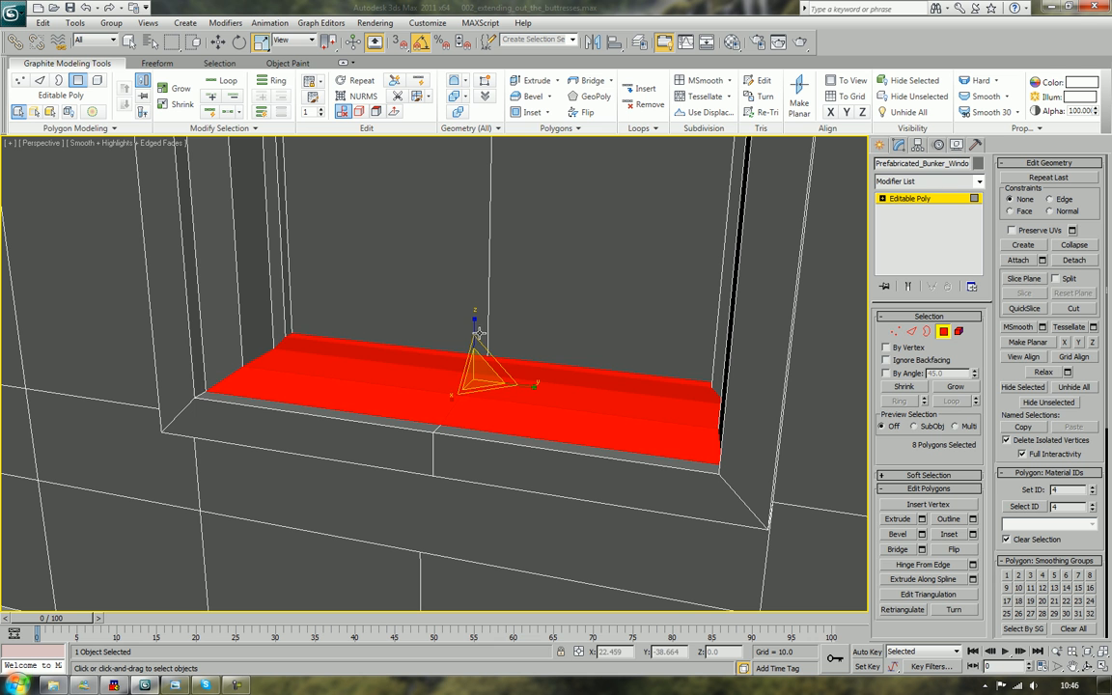
pyautogui.moveTo(474, 365); pyautogui.dragTo(491, 576)
pyautogui.keyDown('alt'); pyautogui.moveTo(508, 517); pyautogui.dragTo(480, 503, button='middle'); pyautogui.keyUp('alt')
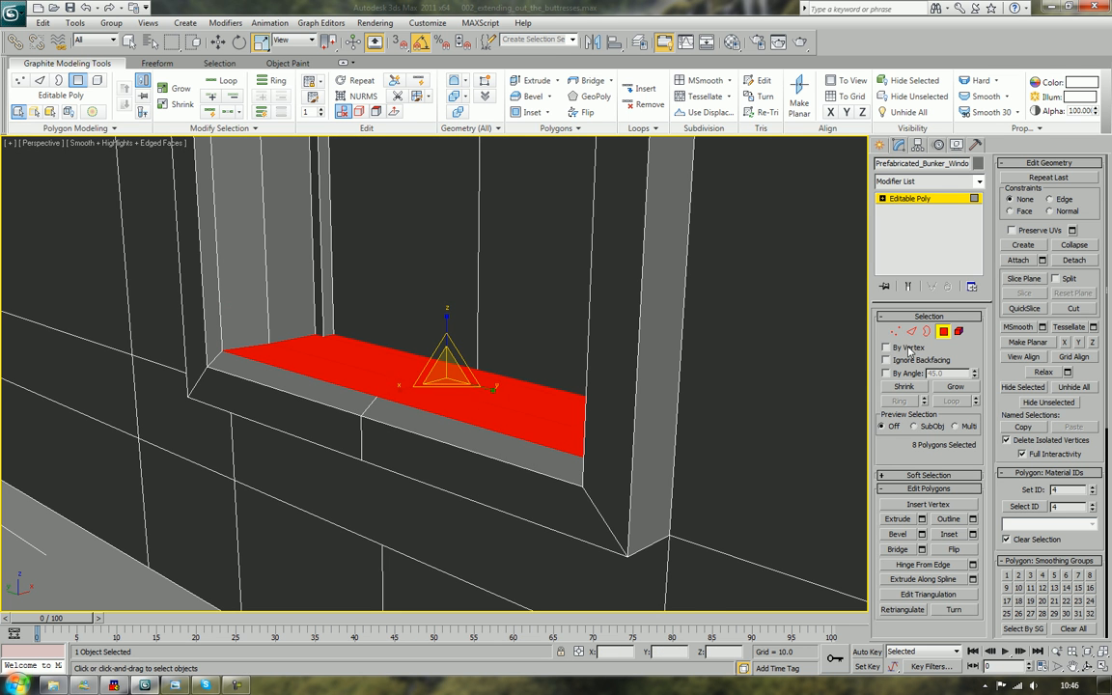
pyautogui.press('w')
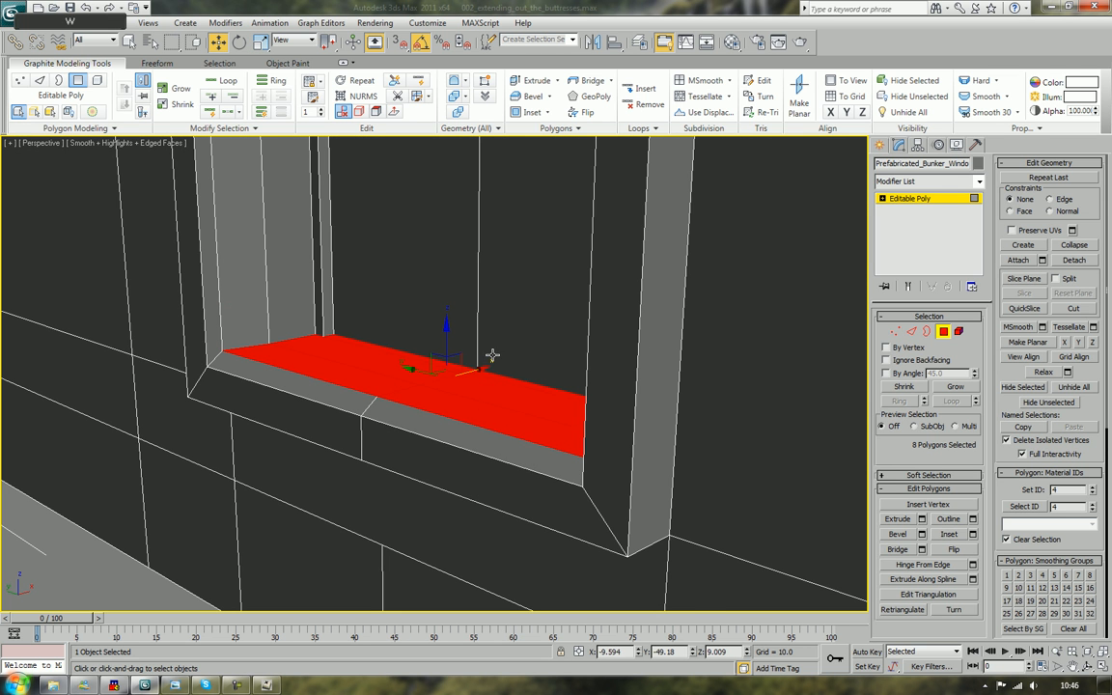
pyautogui.moveTo(445, 338); pyautogui.dragTo(445, 345)
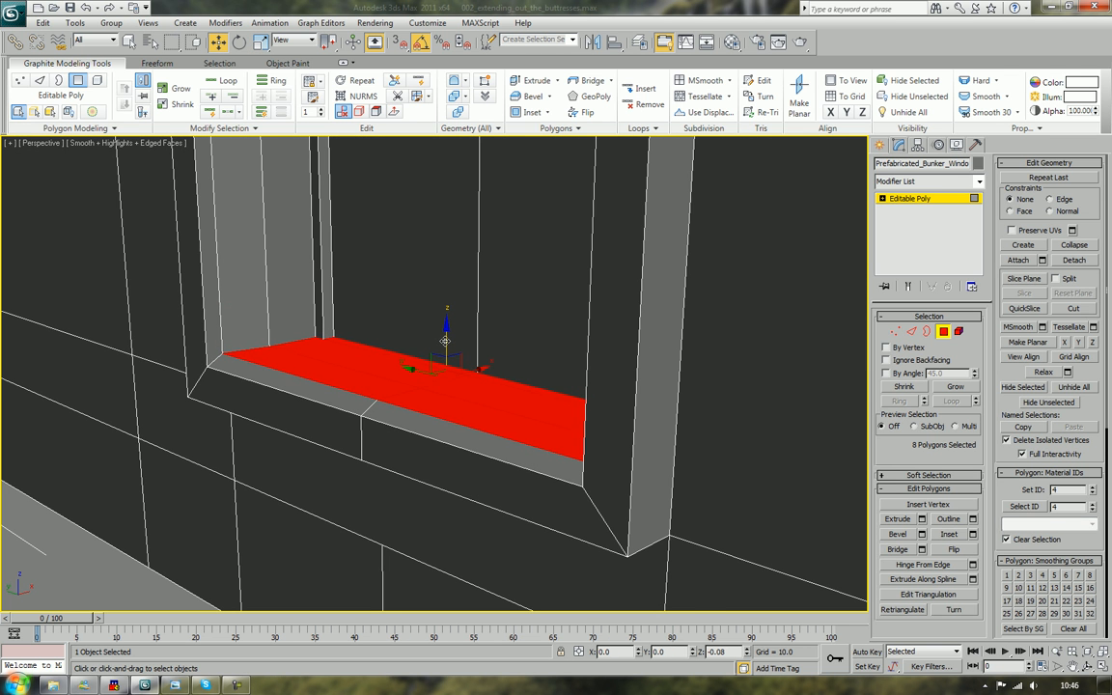
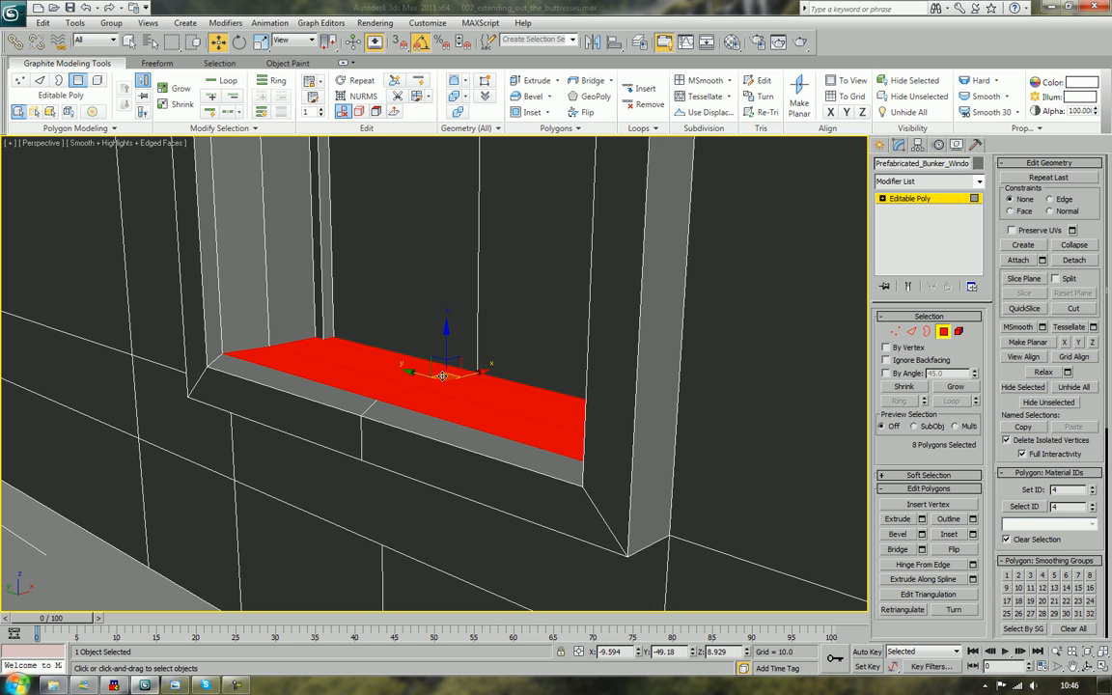
# Slope the sill by raising its rear six polygons about 0.92 and the rearmost four about another 0.73
pyautogui.keyDown('alt'); pyautogui.click(348, 376); pyautogui.keyUp('alt')
pyautogui.keyDown('alt'); pyautogui.click(442, 416); pyautogui.keyUp('alt')
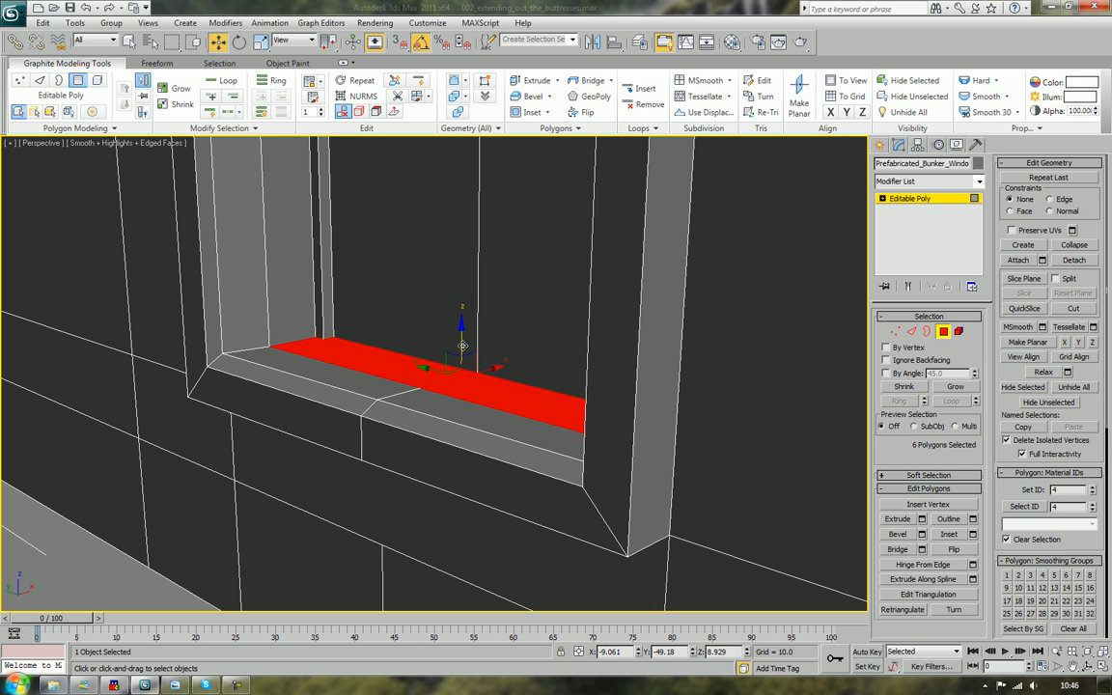
pyautogui.moveTo(463, 345); pyautogui.dragTo(460, 309)
pyautogui.scroll(2, 500, 399)
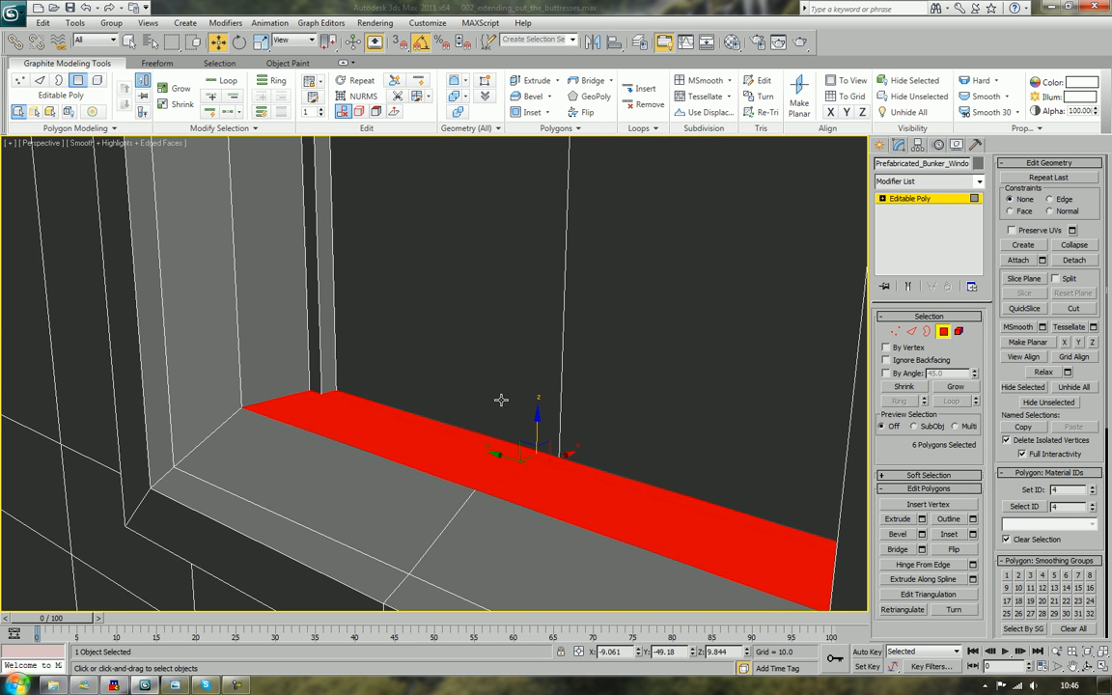
pyautogui.keyDown('alt'); pyautogui.click(425, 445); pyautogui.keyUp('alt')
pyautogui.keyDown('alt'); pyautogui.click(502, 447); pyautogui.keyUp('alt')
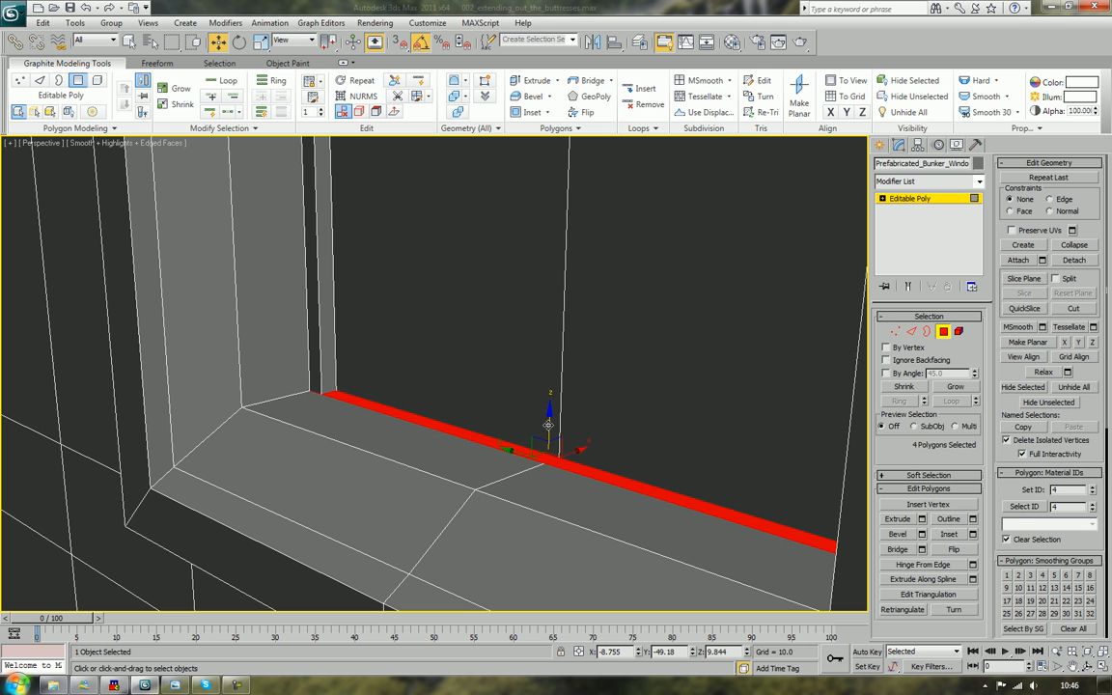
pyautogui.moveTo(548, 424); pyautogui.dragTo(545, 381)
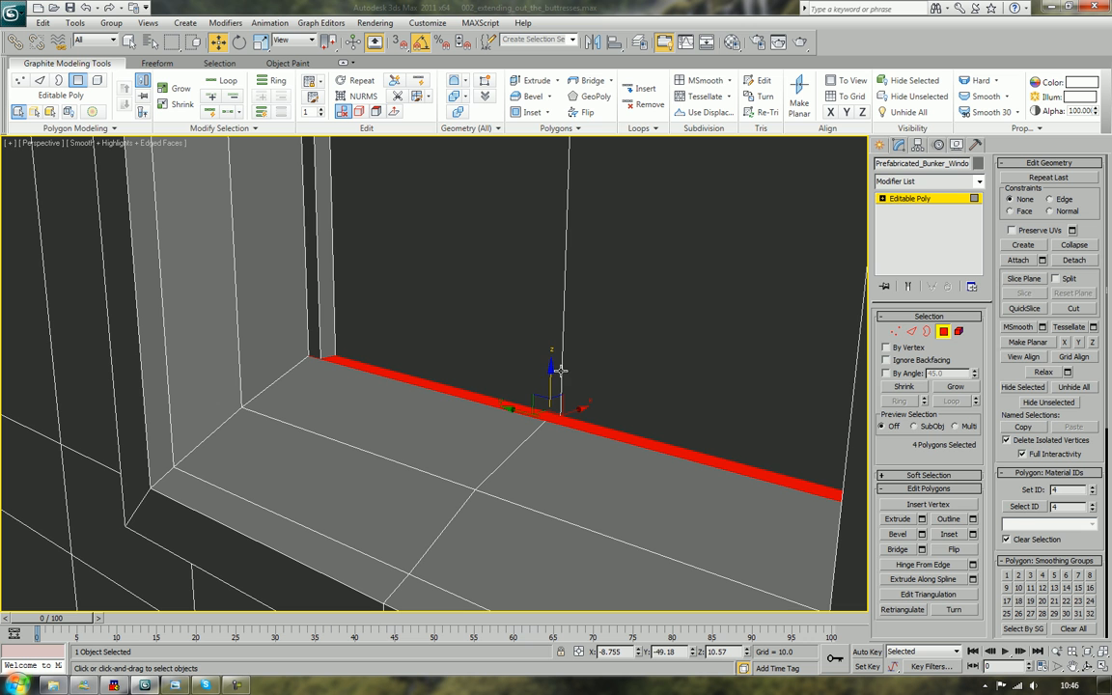
# Select the two thin polygons at the very back of the sill and raise them about 0.23
pyautogui.click(520, 408)
pyautogui.keyDown('ctrl'); pyautogui.click(597, 430); pyautogui.keyUp('ctrl')
pyautogui.moveTo(556, 381); pyautogui.dragTo(556, 367)
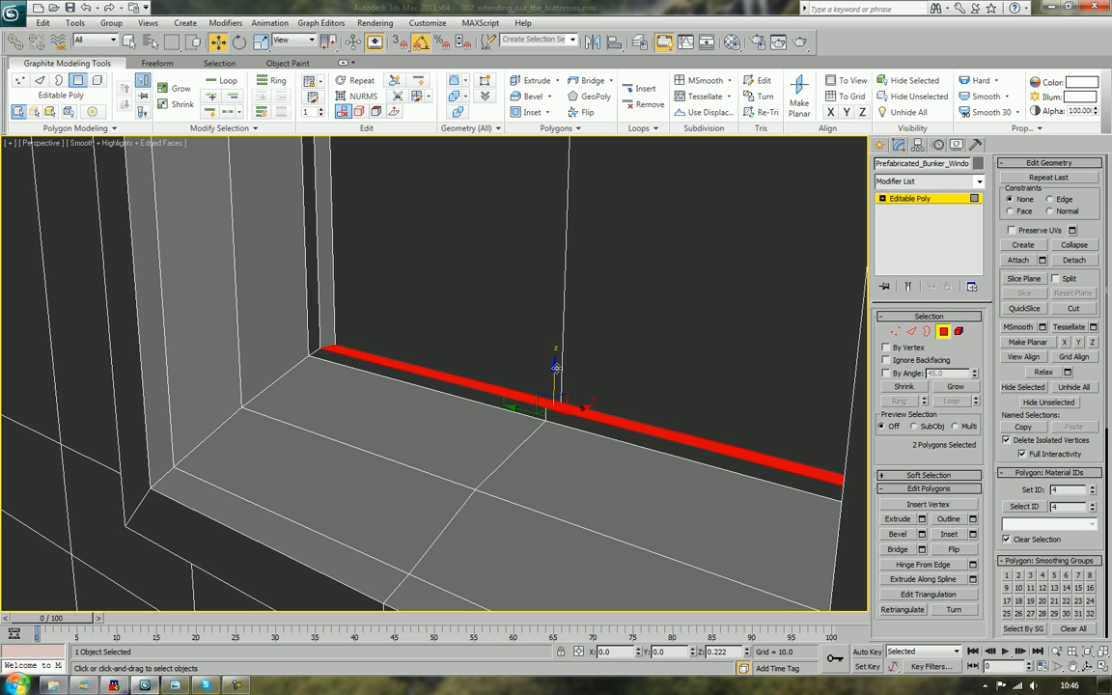
# Select the two edges running across the middle of the sill and lower them by about 0.09
pyautogui.scroll(-5, 556, 367)
pyautogui.keyDown('alt'); pyautogui.moveTo(558, 367); pyautogui.dragTo(534, 389, button='middle'); pyautogui.keyUp('alt')
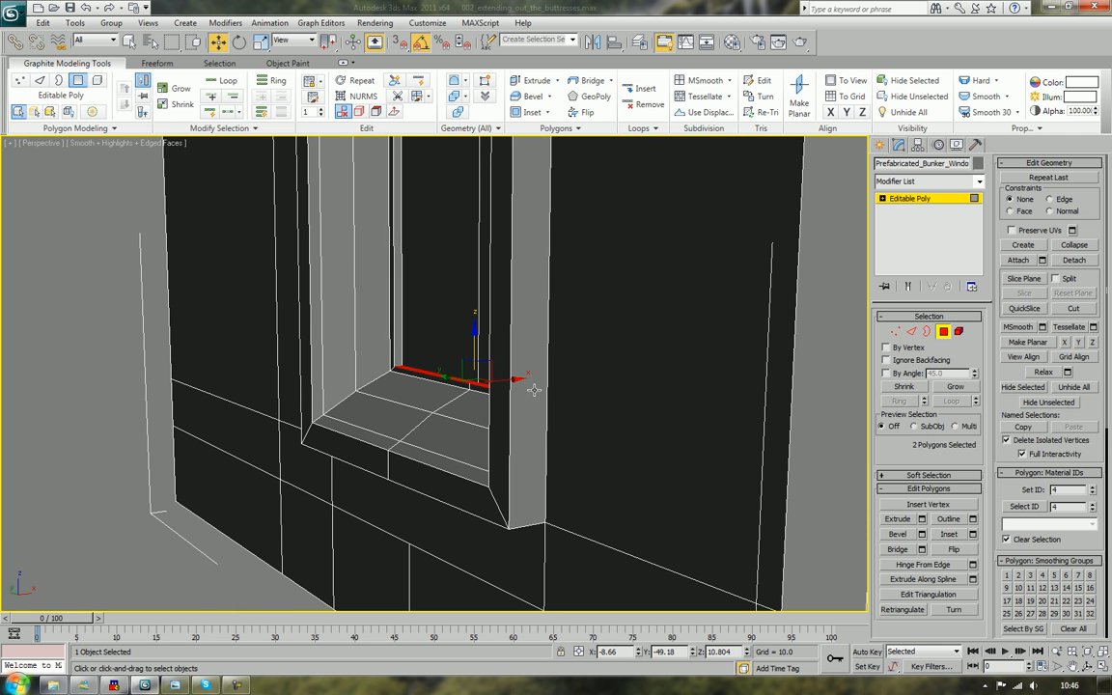
pyautogui.press('2')
pyautogui.click(435, 413)
pyautogui.keyDown('ctrl'); pyautogui.click(444, 382); pyautogui.keyUp('ctrl')
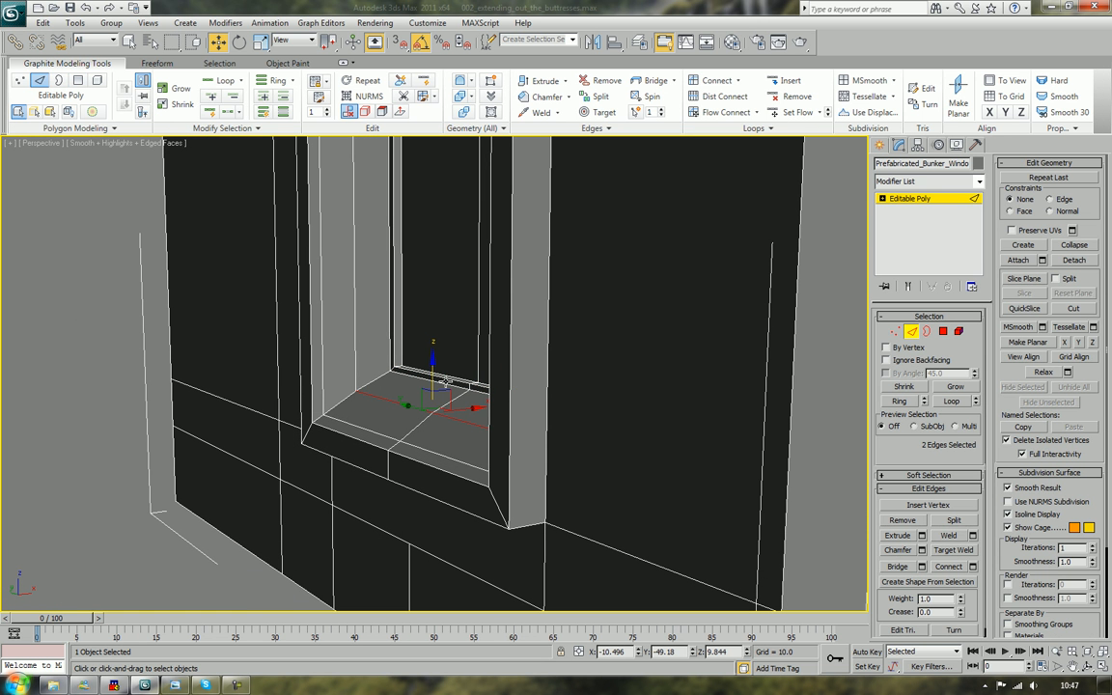
pyautogui.moveTo(433, 374); pyautogui.dragTo(432, 375)
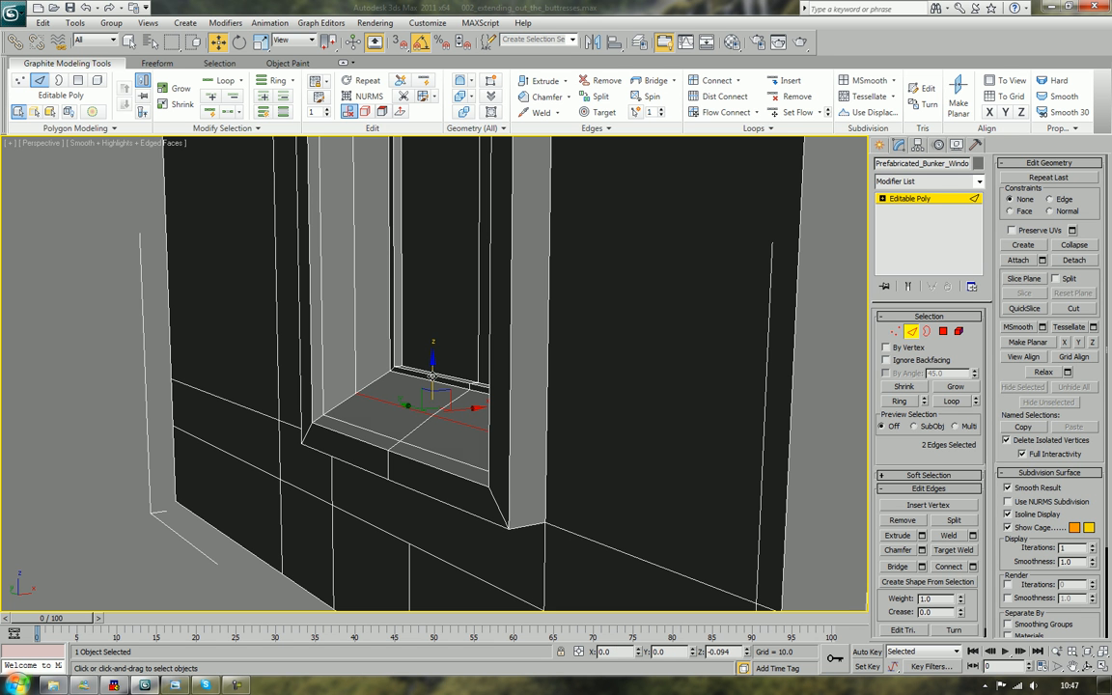
# Select the two front polygons below the window sill and inset them together by a very small amount
pyautogui.keyDown('alt'); pyautogui.moveTo(402, 466); pyautogui.dragTo(528, 458, button='middle'); pyautogui.keyUp('alt')
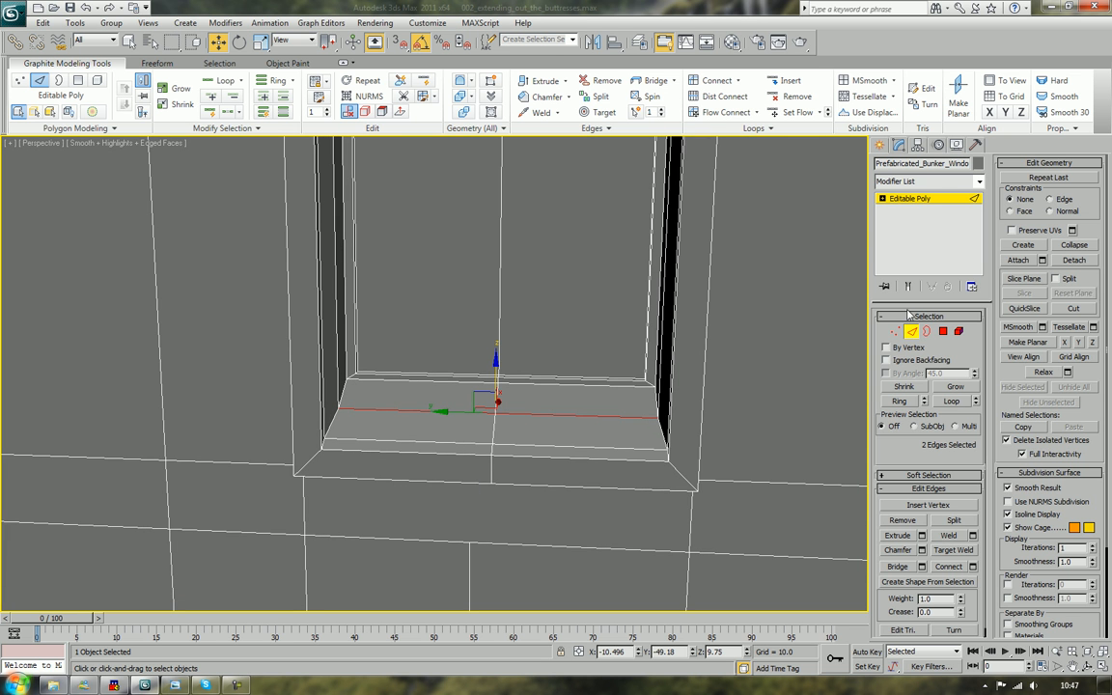
pyautogui.press('4')
pyautogui.click(565, 471)
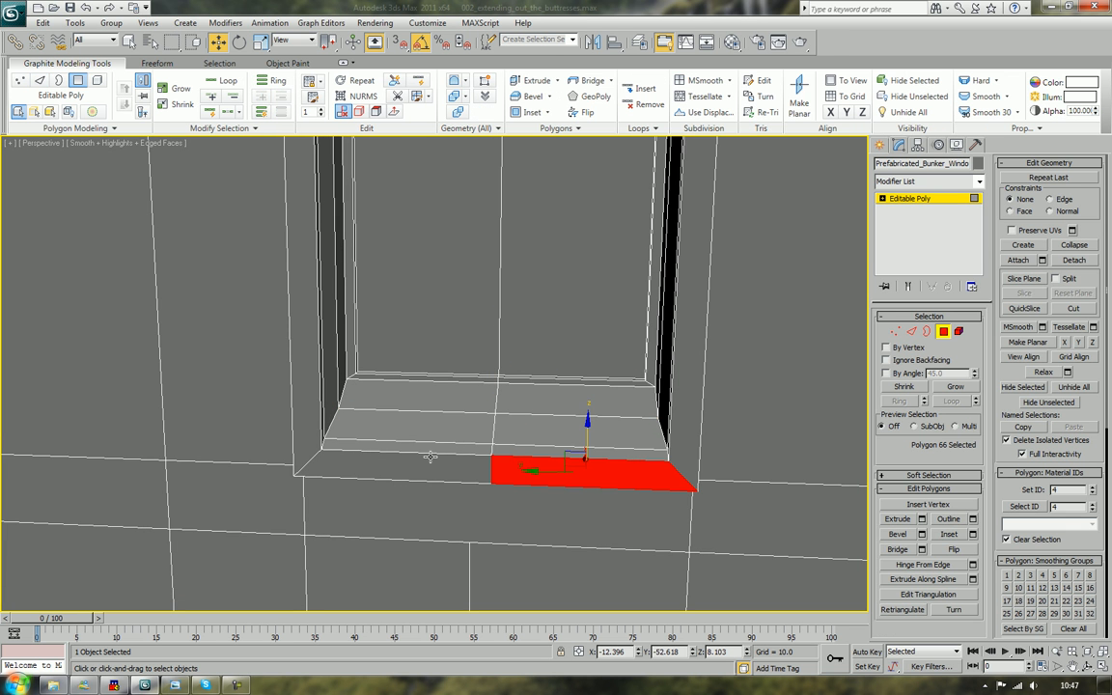
pyautogui.keyDown('ctrl'); pyautogui.click(426, 467); pyautogui.keyUp('ctrl')
pyautogui.keyDown('alt'); pyautogui.moveTo(510, 472); pyautogui.dragTo(494, 465, button='middle'); pyautogui.keyUp('alt')
pyautogui.click(948, 534)
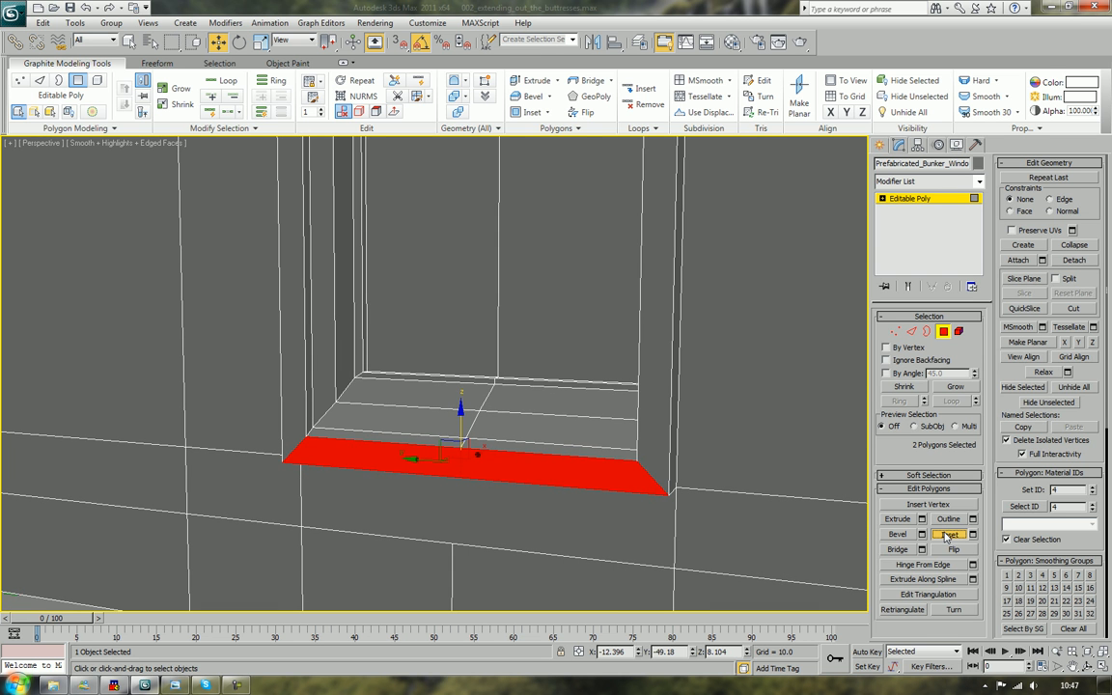
pyautogui.moveTo(576, 474); pyautogui.dragTo(576, 477)
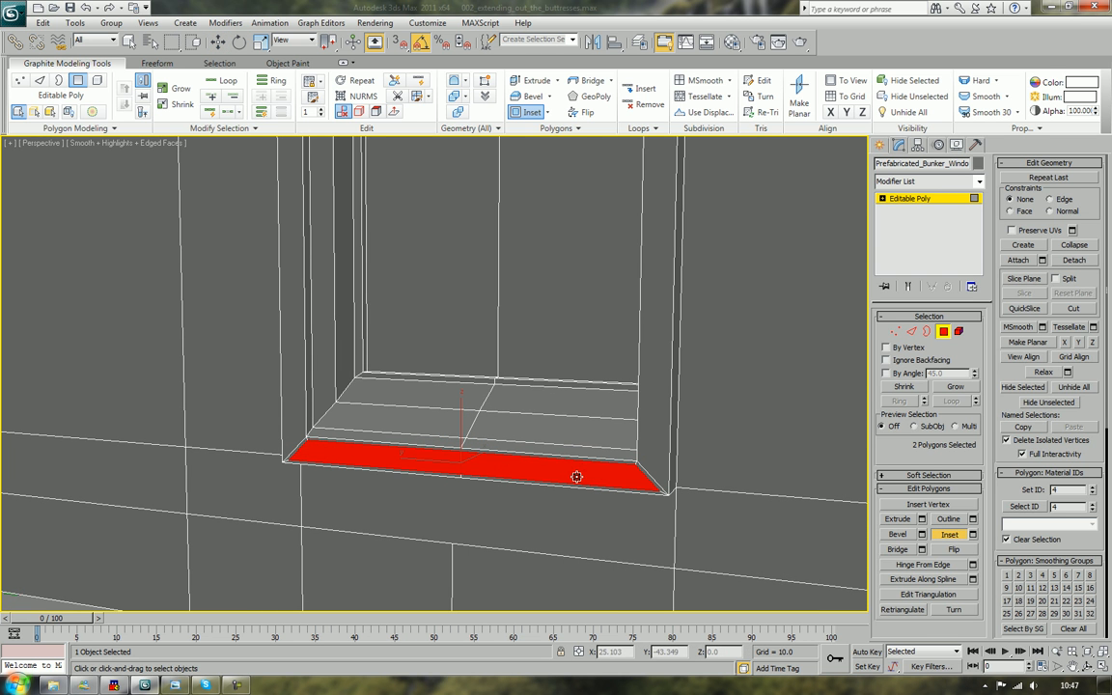
# Select the two lower edges of the inset sill front and scale them along Y to make its ends vertical
pyautogui.click(896, 332)
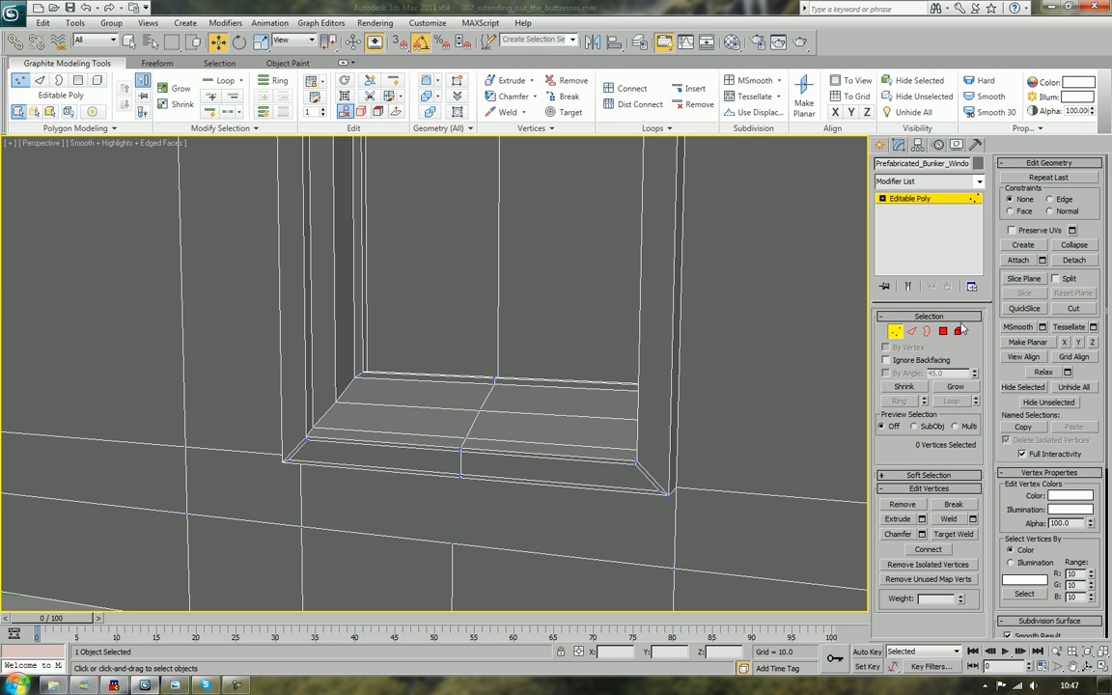
pyautogui.click(911, 332)
pyautogui.click(557, 460)
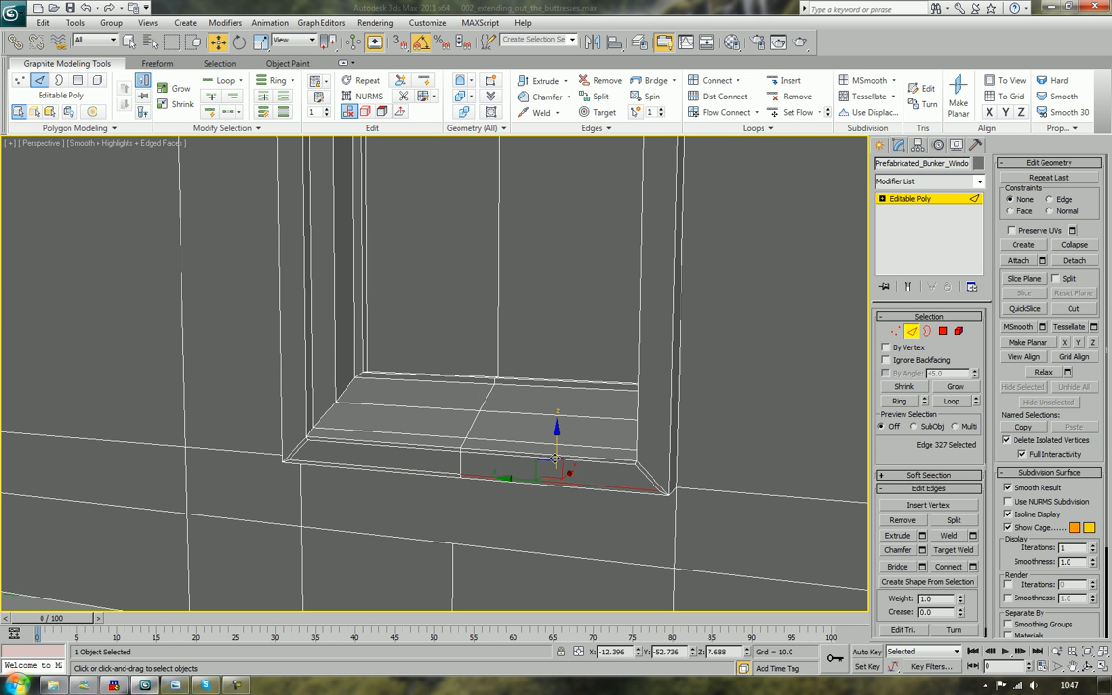
pyautogui.keyDown('ctrl'); pyautogui.click(435, 471); pyautogui.keyUp('ctrl')
pyautogui.press('e')
pyautogui.press('r')
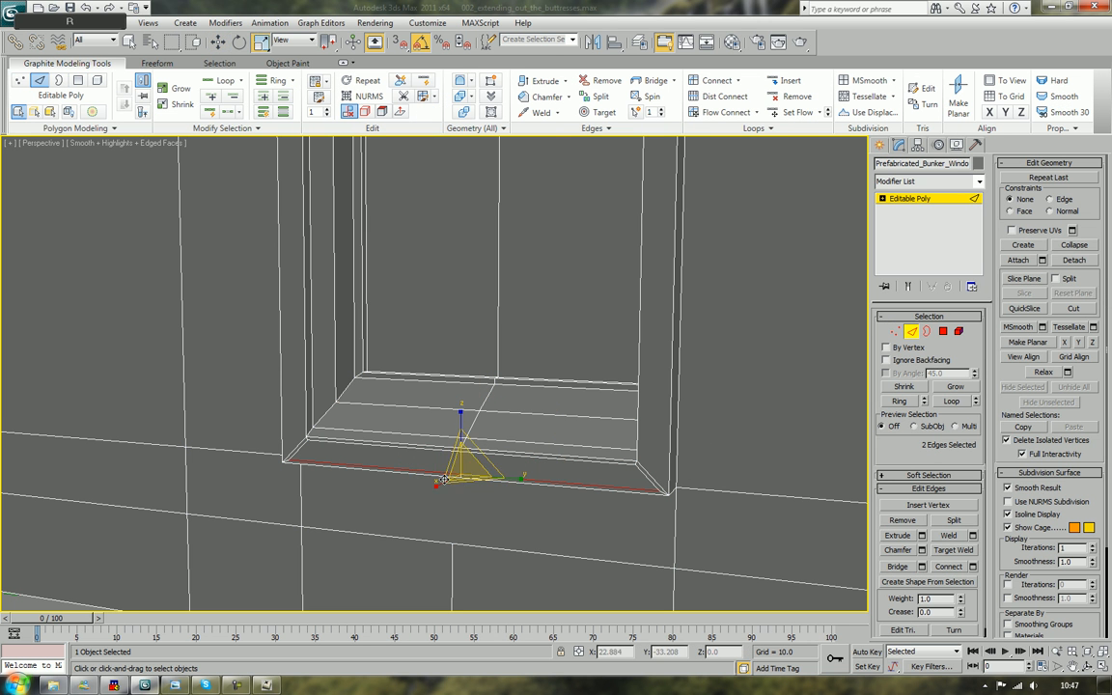
pyautogui.moveTo(518, 479); pyautogui.dragTo(513, 476)
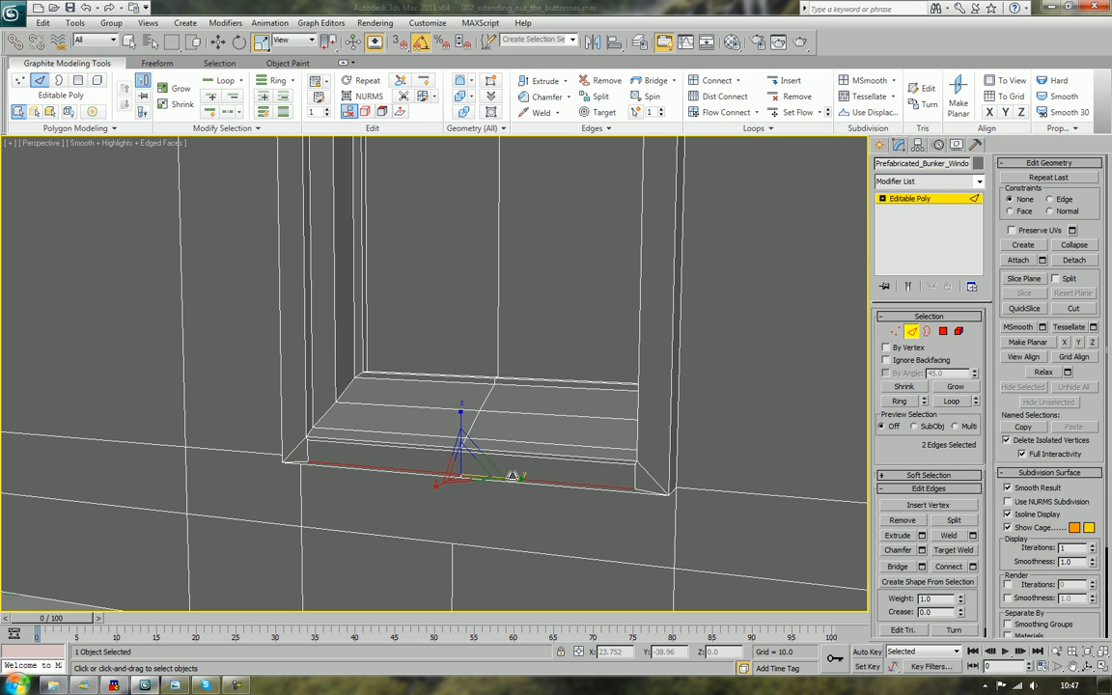
pyautogui.keyDown('alt'); pyautogui.moveTo(576, 490); pyautogui.dragTo(595, 476, button='middle'); pyautogui.keyUp('alt')
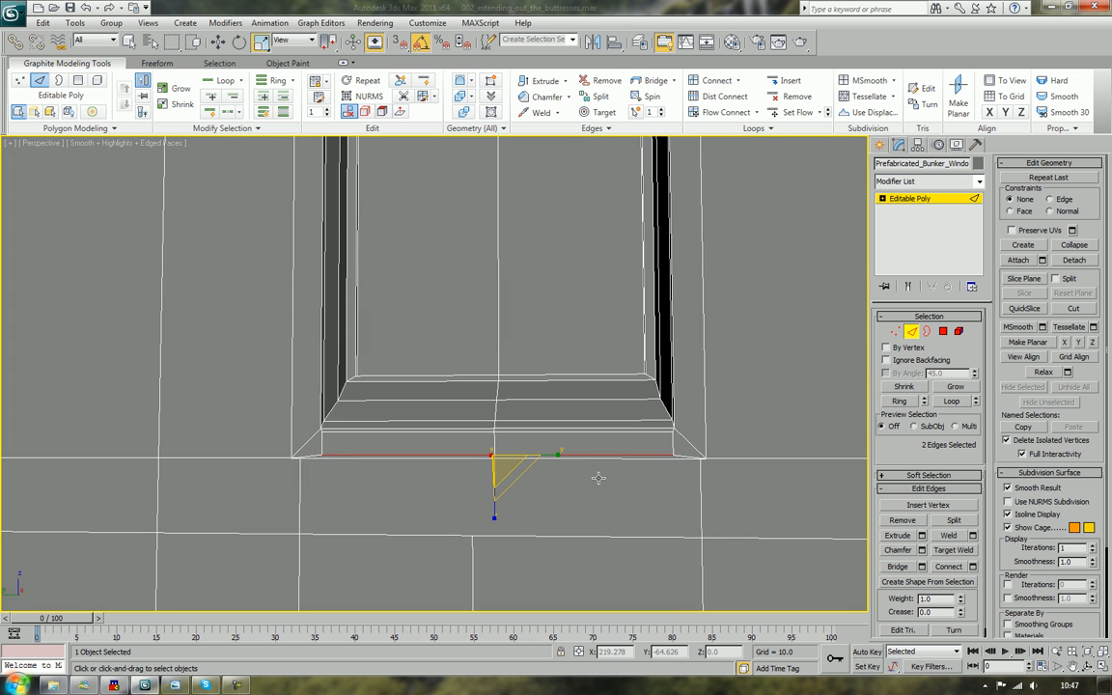
# Extrude the two inset sill-front polygons outward by about 0.76 to form a protruding ledge
pyautogui.keyDown('alt'); pyautogui.moveTo(486, 431); pyautogui.dragTo(465, 446, button='middle'); pyautogui.keyUp('alt')
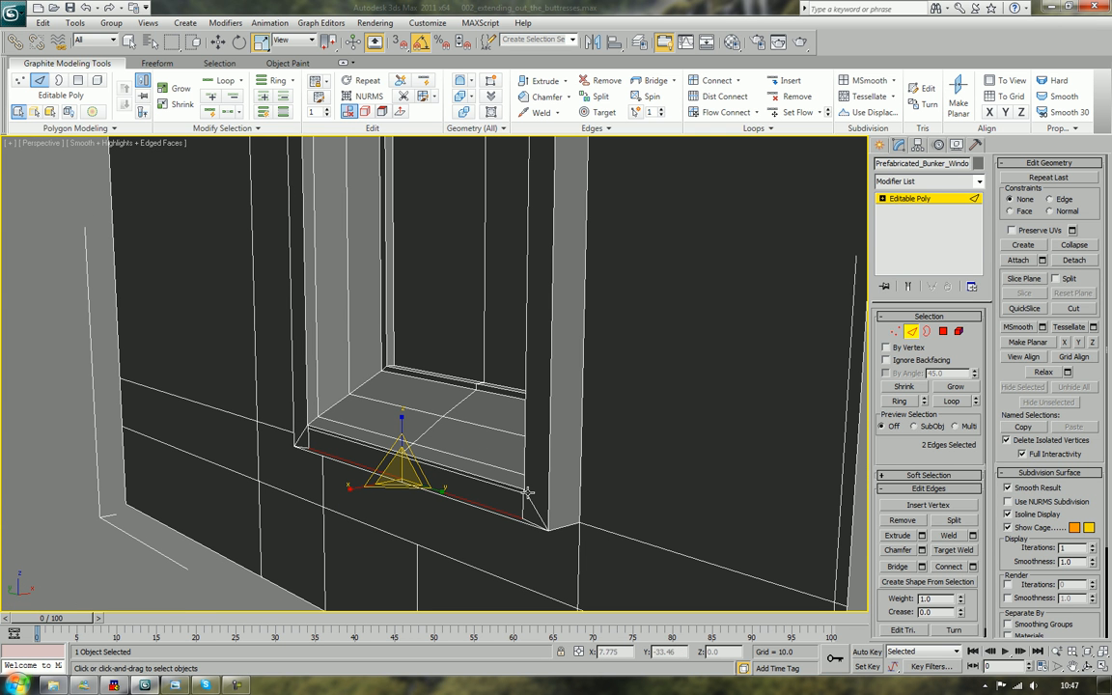
pyautogui.click(943, 331)
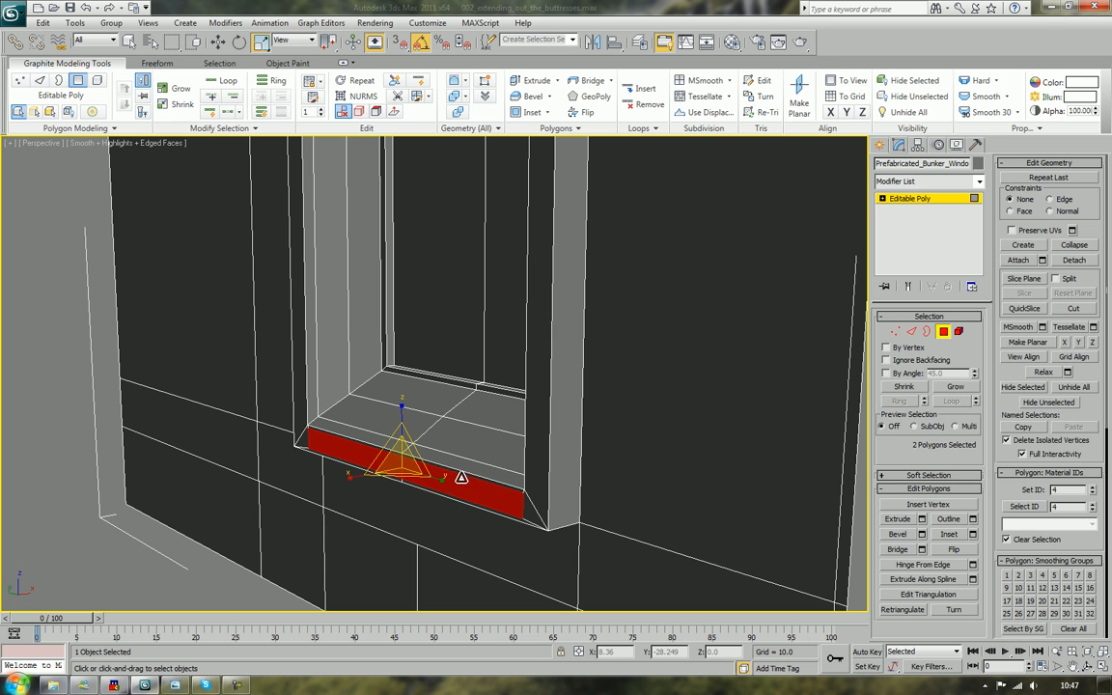
pyautogui.click(897, 519)
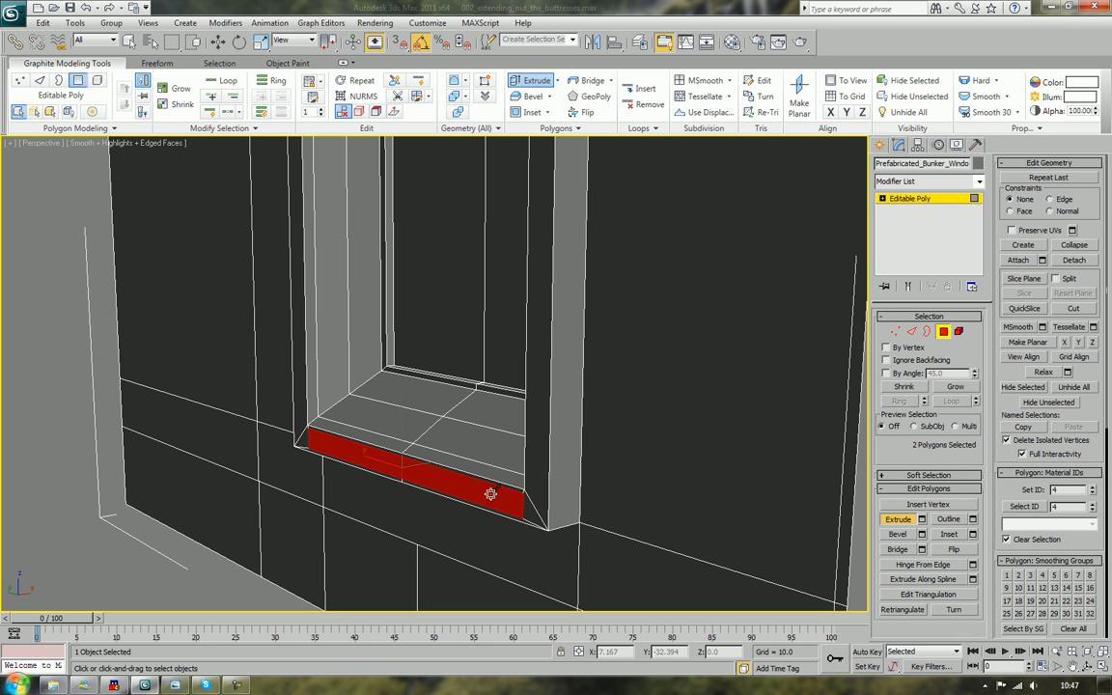
pyautogui.moveTo(490, 495); pyautogui.dragTo(491, 491)
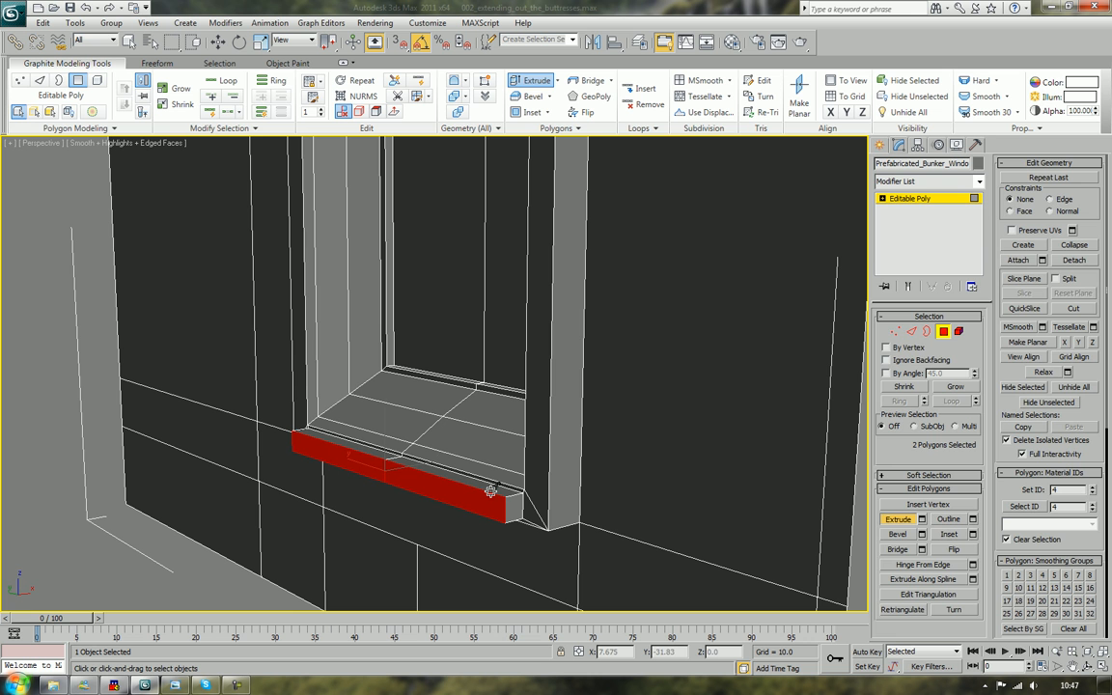
# Select the ledge's two upper front edges and lower them to a Z of about 8.117 to slope its top
pyautogui.click(913, 332)
pyautogui.click(374, 453)
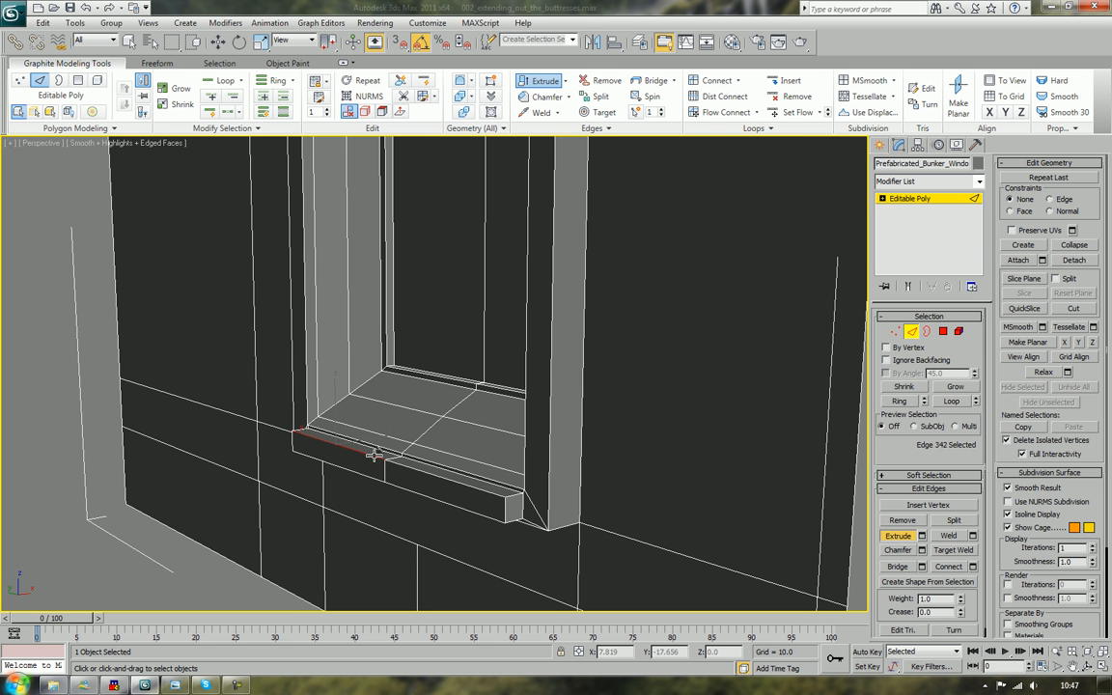
pyautogui.keyDown('ctrl'); pyautogui.click(417, 472); pyautogui.keyUp('ctrl')
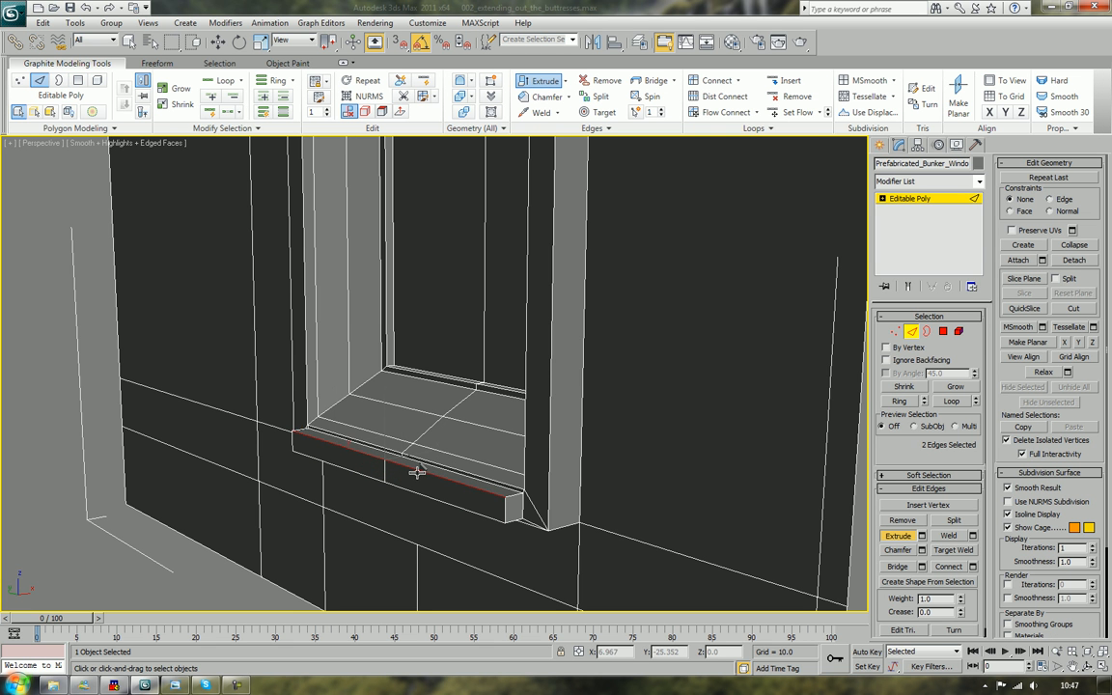
pyautogui.press('w')
pyautogui.moveTo(383, 410); pyautogui.dragTo(381, 423)
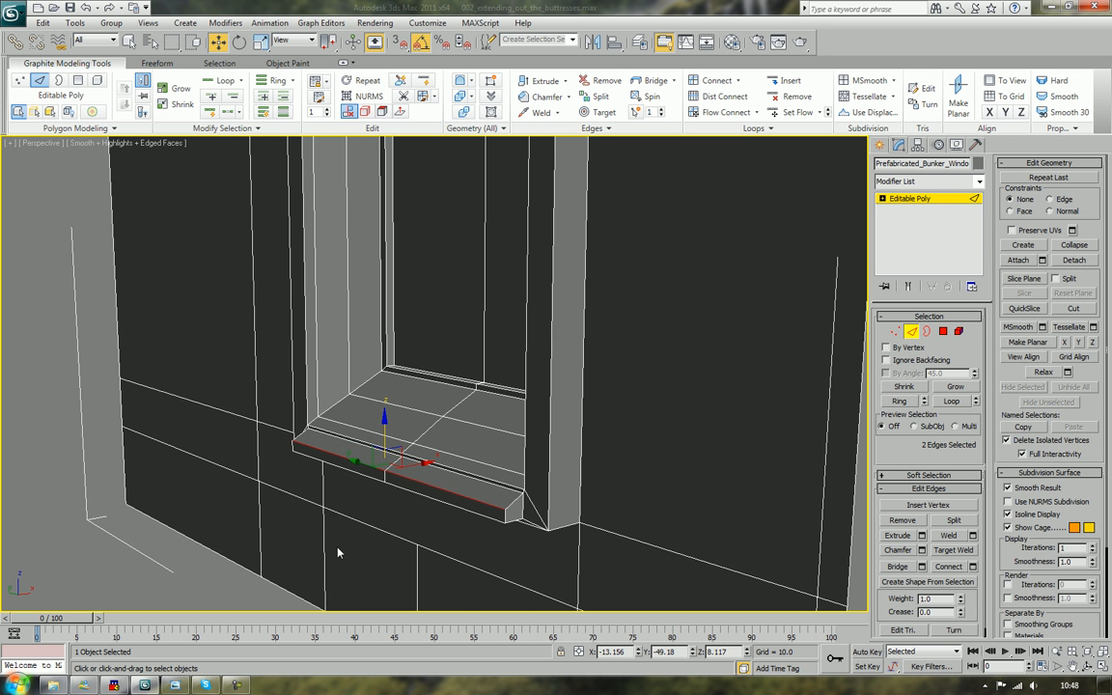
pyautogui.scroll(-2, 339, 551)
pyautogui.keyDown('alt'); pyautogui.moveTo(346, 536); pyautogui.dragTo(456, 541, button='middle'); pyautogui.keyUp('alt')
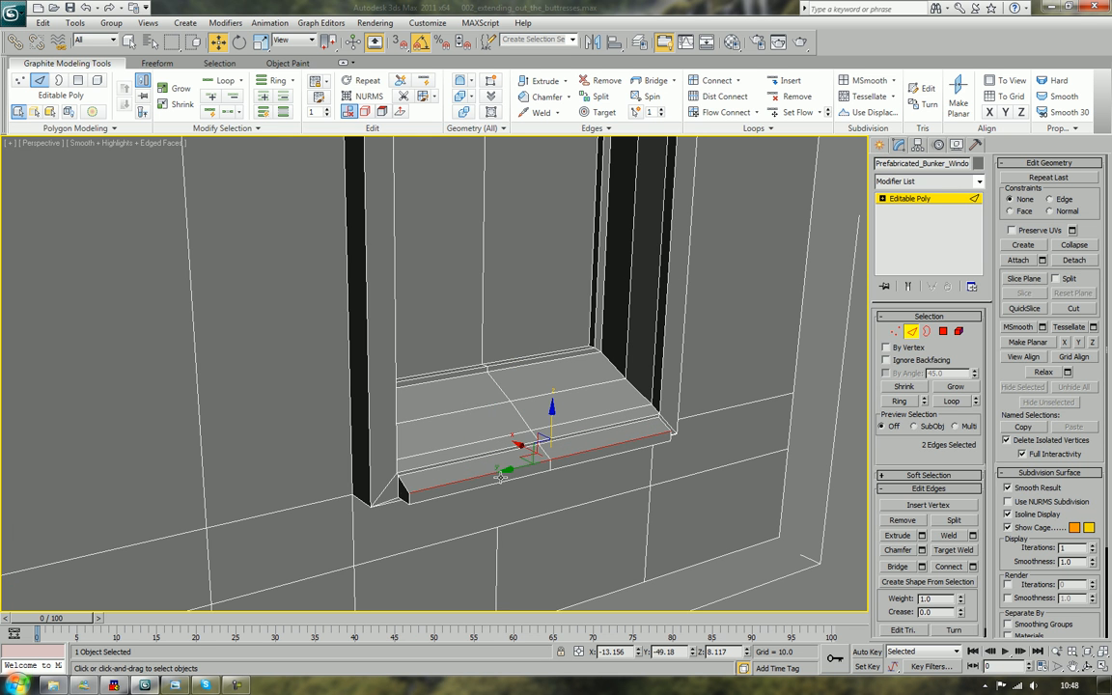
# Select the two front polygons of the protruding sill ledge and scale them very slightly along Y
pyautogui.click(543, 467)
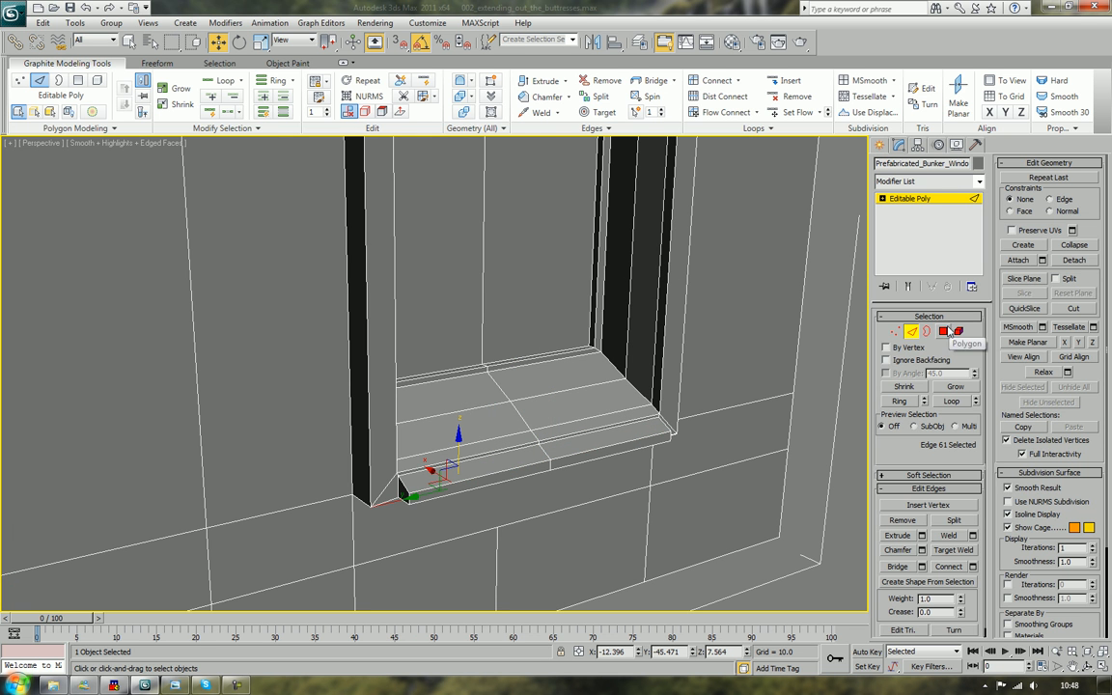
pyautogui.keyDown('ctrl'); pyautogui.click(943, 331); pyautogui.keyUp('ctrl')
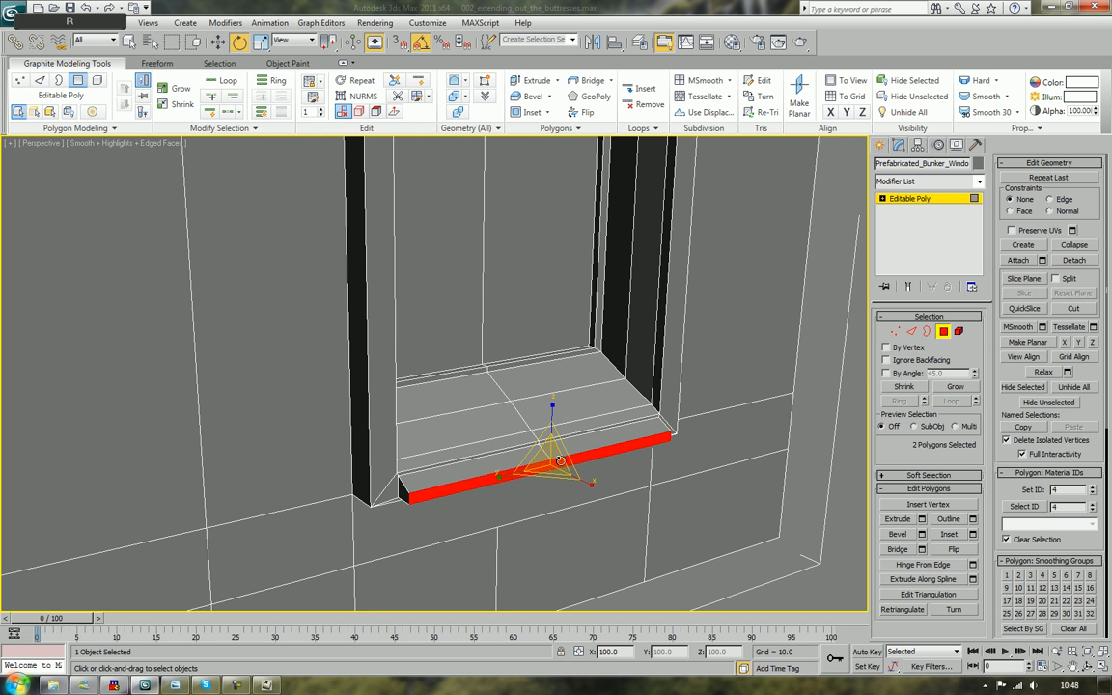
pyautogui.press('r')
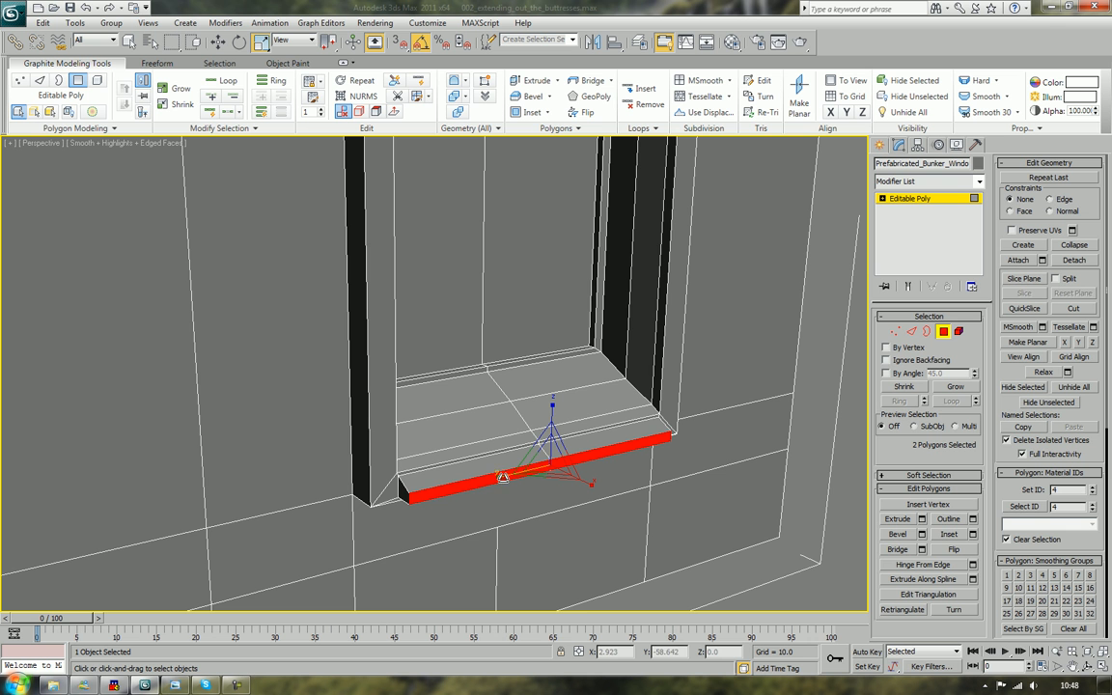
pyautogui.moveTo(503, 477); pyautogui.dragTo(502, 478)
# Clear the polygon selection and examine the window recess, frame and ledge from both sides, with and without edged faces
pyautogui.scroll(-2, 511, 477)
pyautogui.keyDown('alt'); pyautogui.moveTo(596, 475); pyautogui.dragTo(491, 470, button='middle'); pyautogui.keyUp('alt')
pyautogui.scroll(-6, 384, 496)
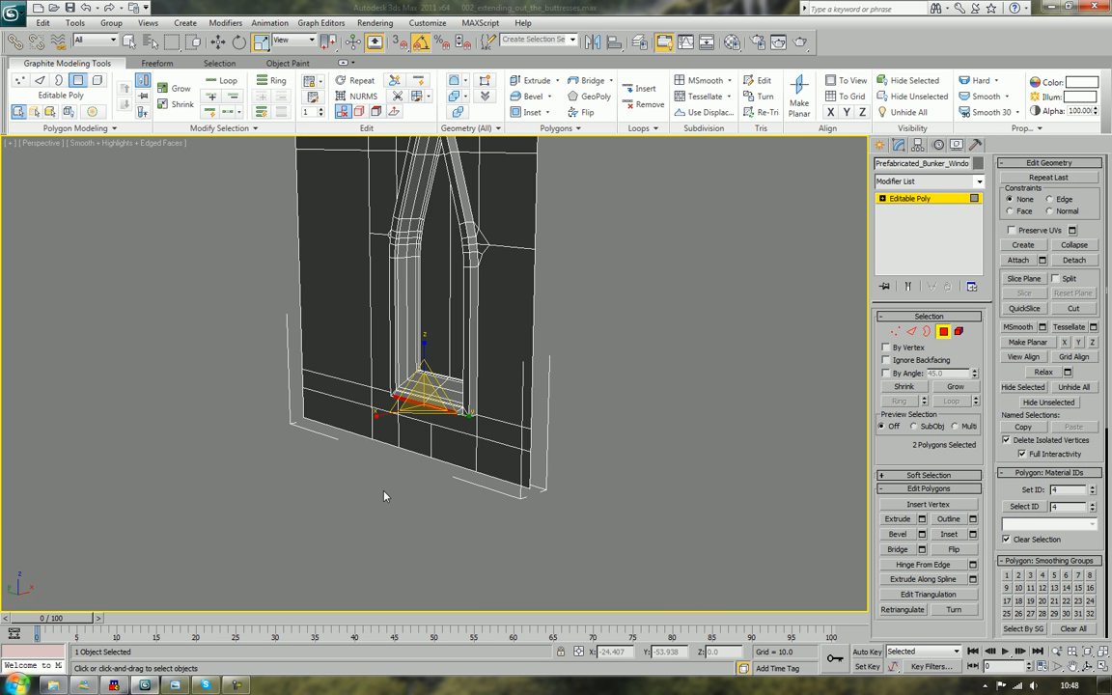
pyautogui.moveTo(383, 496)
pyautogui.keyDown('alt'); pyautogui.mouseDown(button='middle')
pyautogui.moveTo(529, 507)
pyautogui.moveTo(379, 480)
pyautogui.moveTo(443, 443)
pyautogui.moveTo(451, 491)
pyautogui.moveTo(514, 496)
pyautogui.moveTo(436, 489)
pyautogui.moveTo(491, 487)
pyautogui.moveTo(464, 551)
pyautogui.moveTo(495, 547)
pyautogui.mouseUp(button='middle'); pyautogui.keyUp('alt')
pyautogui.click(464, 509)
pyautogui.press('F4')
pyautogui.scroll(6, 444, 482)
pyautogui.scroll(2, 443, 474)
pyautogui.scroll(-2, 442, 472)
pyautogui.press('F4')
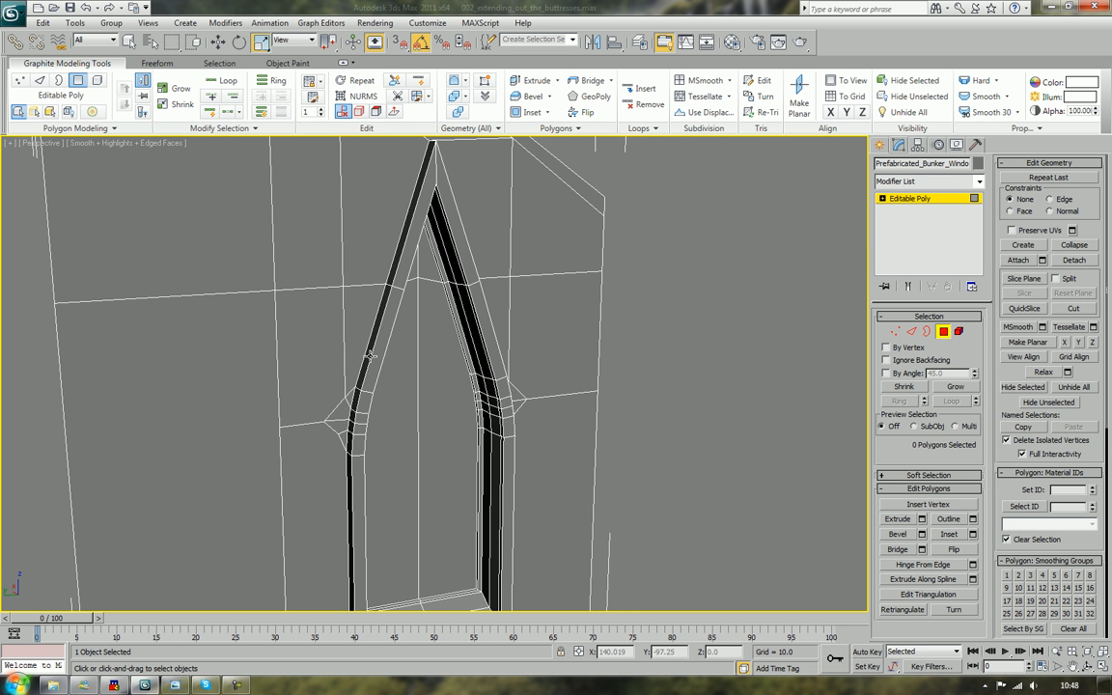
pyautogui.scroll(-3, 371, 355)
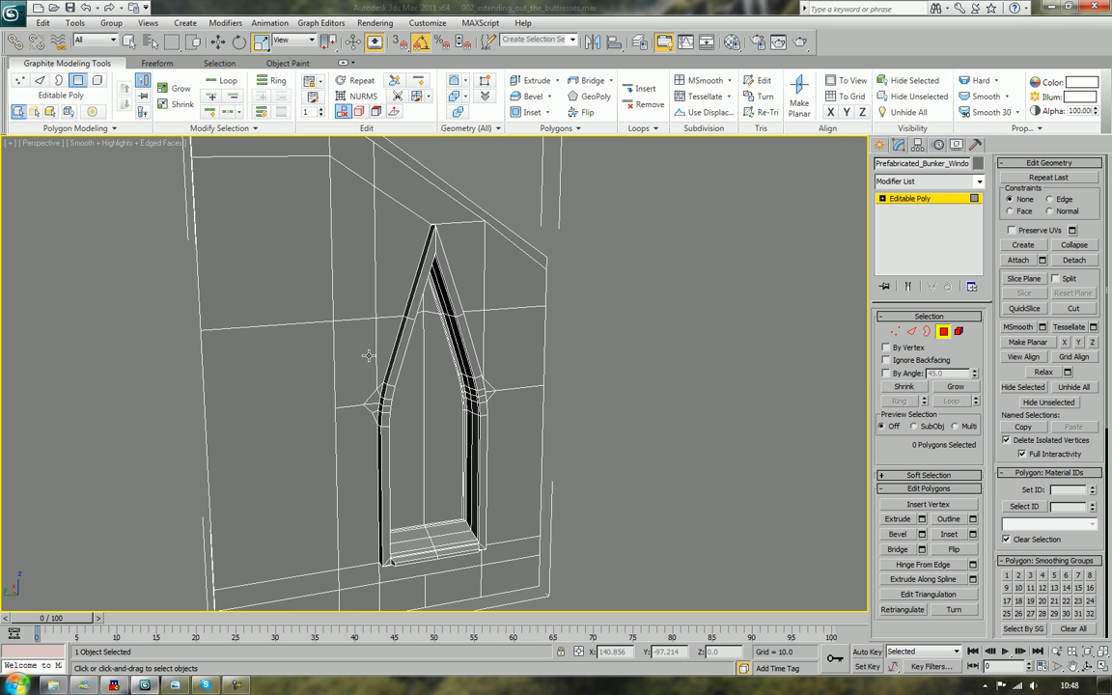
pyautogui.keyDown('alt'); pyautogui.moveTo(373, 349); pyautogui.dragTo(292, 386, button='middle'); pyautogui.keyUp('alt')
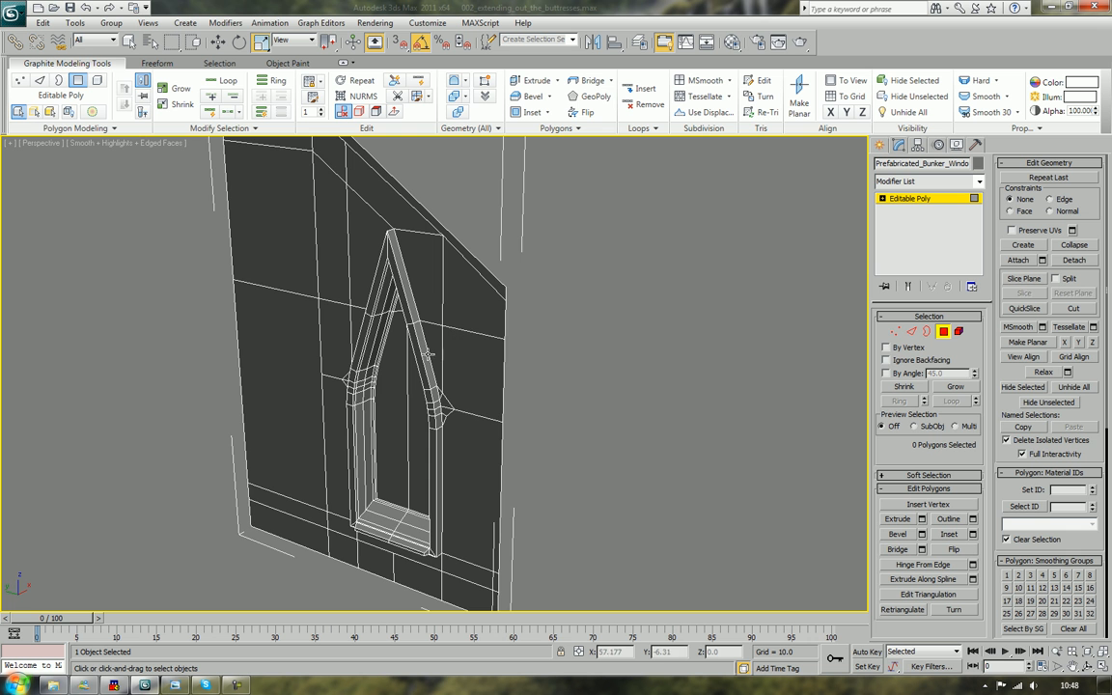
pyautogui.keyDown('alt'); pyautogui.moveTo(428, 354); pyautogui.dragTo(435, 403, button='middle'); pyautogui.keyUp('alt')
pyautogui.moveTo(459, 289); pyautogui.dragTo(503, 347, button='middle')
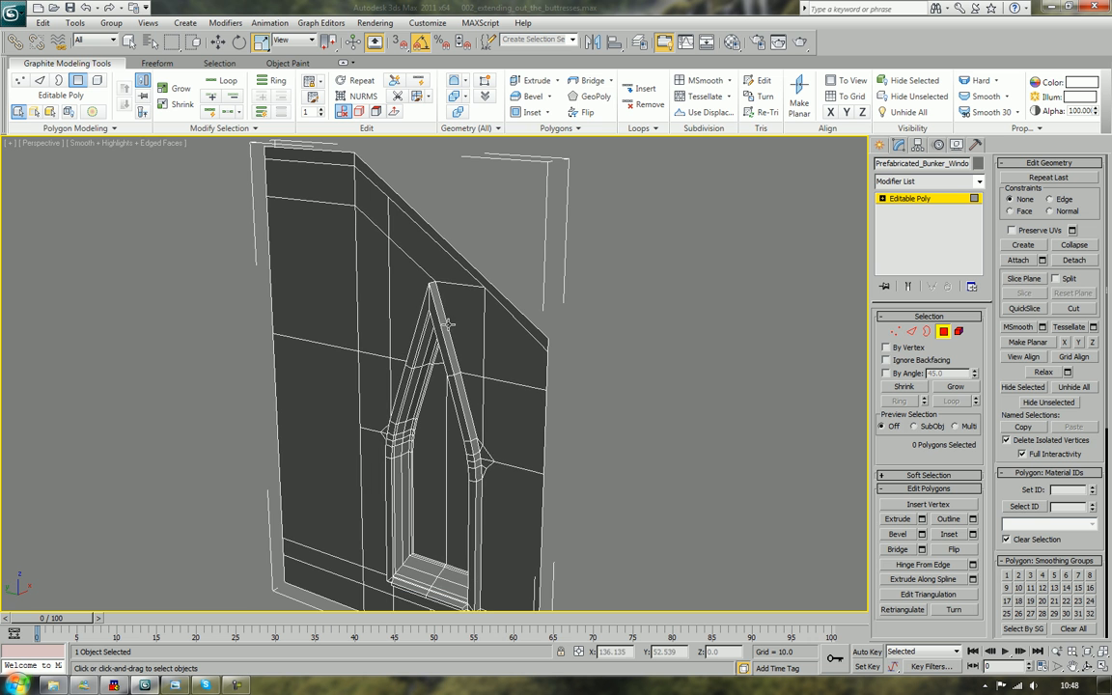
# Select the seven outer side polygons of the raised frame along one side of the window, from apex to base
pyautogui.click(442, 322)
pyautogui.keyDown('ctrl'); pyautogui.click(464, 405); pyautogui.keyUp('ctrl')
pyautogui.scroll(4, 483, 449)
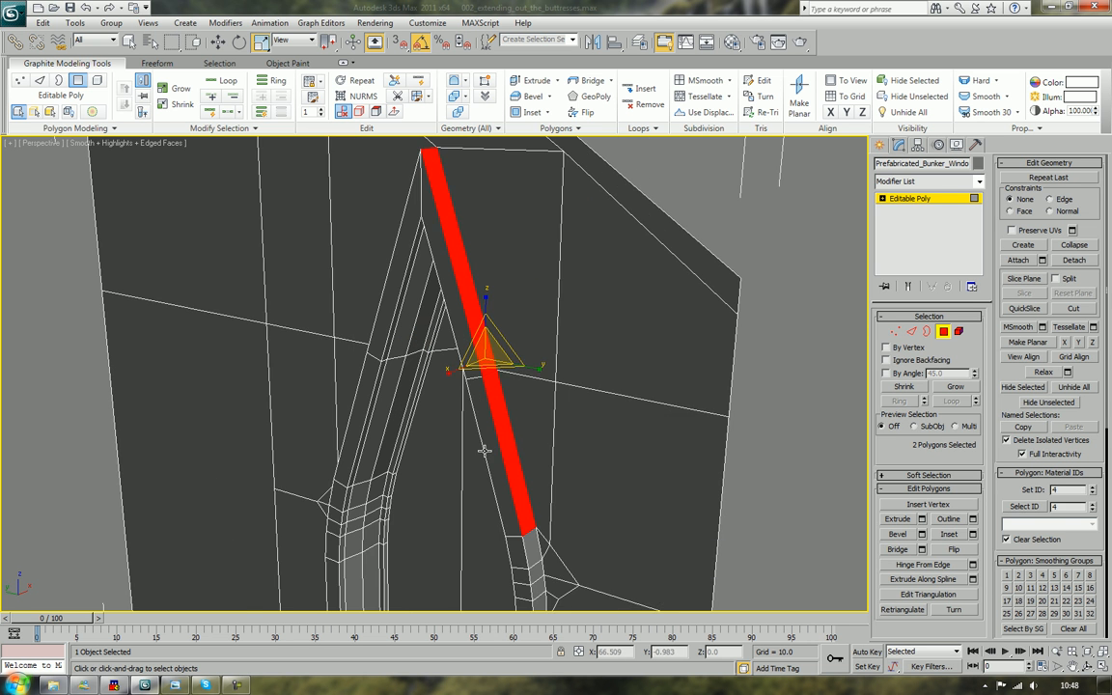
pyautogui.moveTo(496, 445); pyautogui.dragTo(484, 249, button='middle')
pyautogui.keyDown('ctrl'); pyautogui.click(520, 386); pyautogui.keyUp('ctrl')
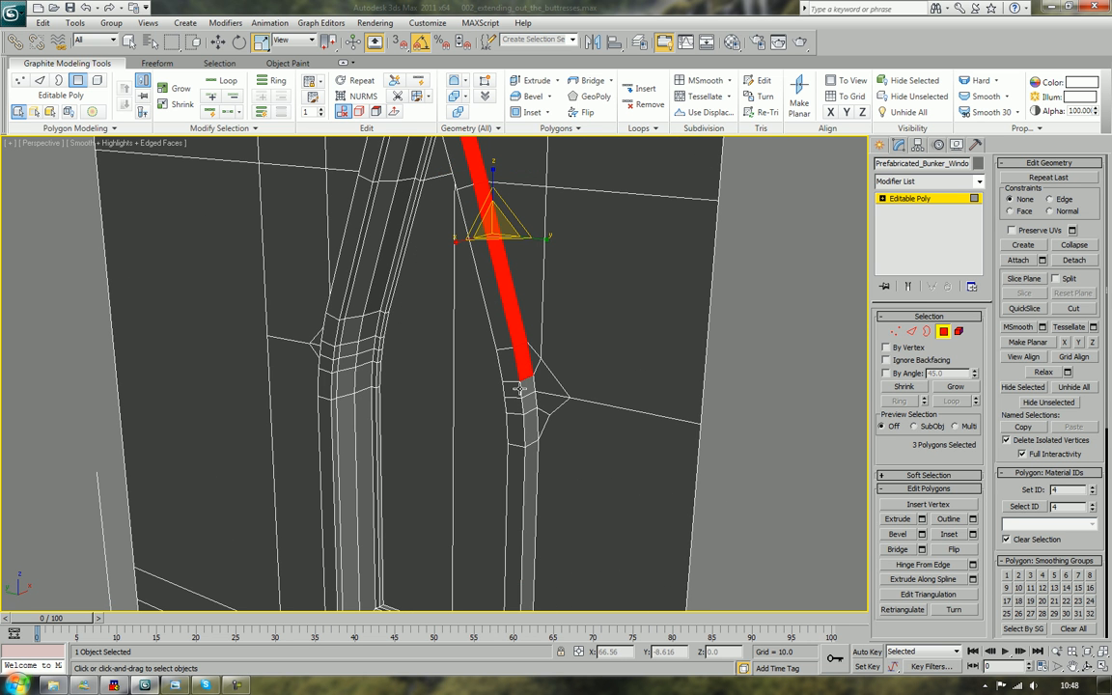
pyautogui.keyDown('ctrl'); pyautogui.click(525, 387); pyautogui.keyUp('ctrl')
pyautogui.keyDown('ctrl'); pyautogui.click(528, 403); pyautogui.keyUp('ctrl')
pyautogui.keyDown('ctrl'); pyautogui.click(529, 426); pyautogui.keyUp('ctrl')
pyautogui.moveTo(531, 450); pyautogui.dragTo(579, 331, button='middle')
pyautogui.keyDown('ctrl'); pyautogui.click(576, 361); pyautogui.keyUp('ctrl')
# Add the seven matching outer frame polygons on the window's opposite side to the selection
pyautogui.scroll(-3, 585, 424)
pyautogui.keyDown('alt'); pyautogui.moveTo(570, 471); pyautogui.dragTo(462, 256, button='middle'); pyautogui.keyUp('alt')
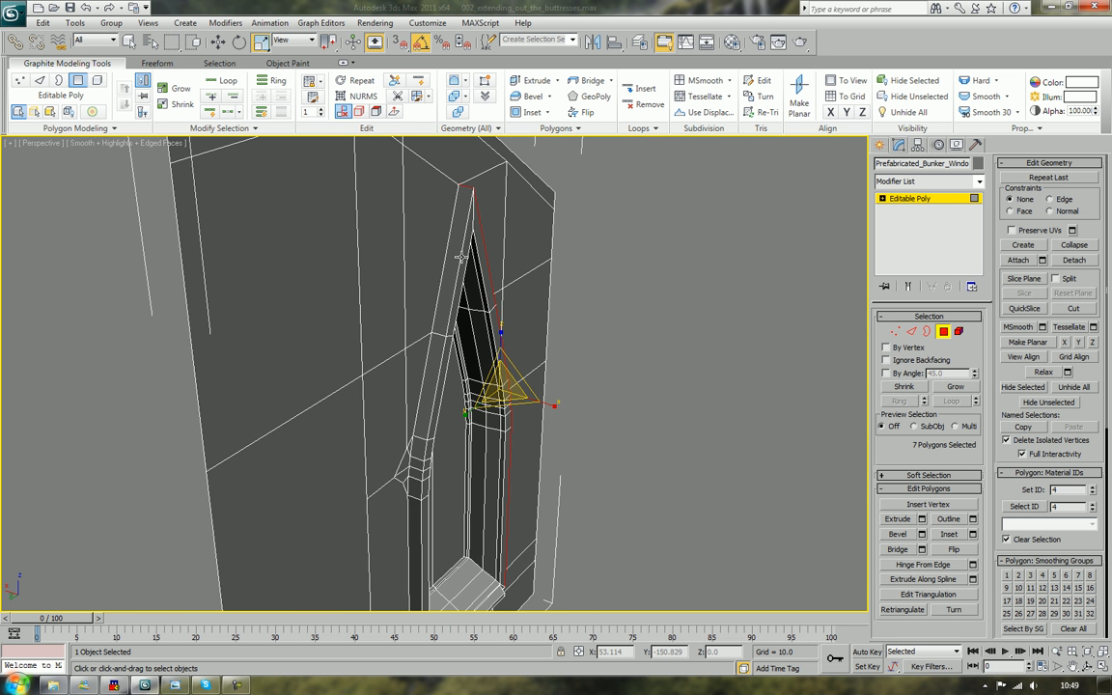
pyautogui.keyDown('ctrl'); pyautogui.click(457, 246); pyautogui.keyUp('ctrl')
pyautogui.keyDown('ctrl'); pyautogui.click(434, 368); pyautogui.keyUp('ctrl')
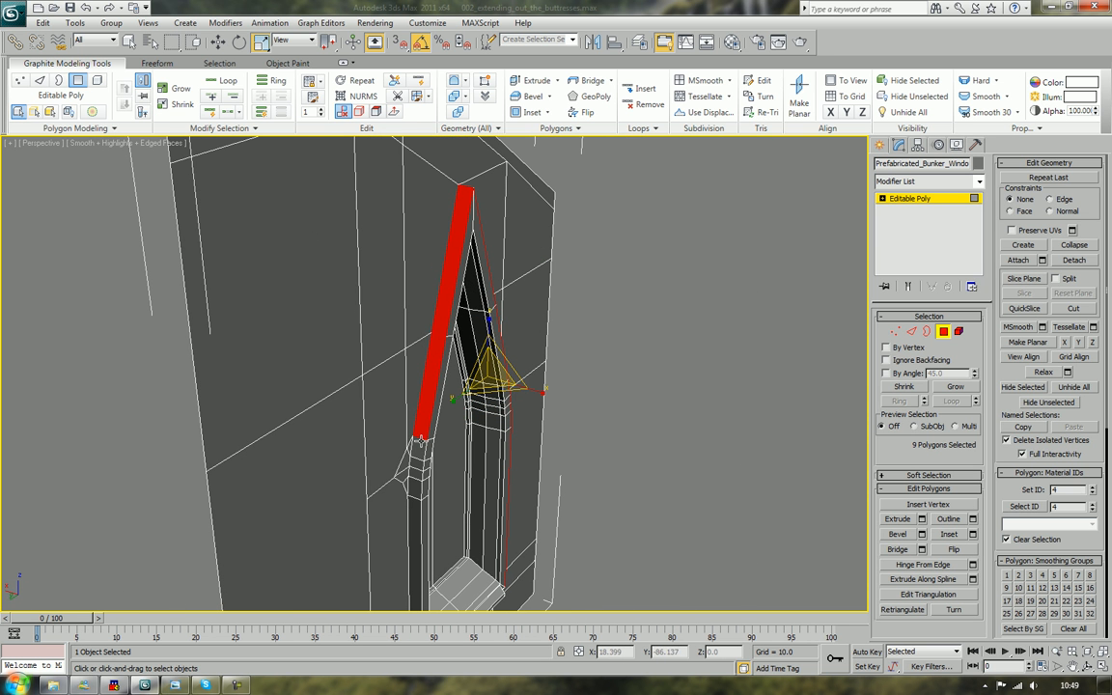
pyautogui.keyDown('ctrl'); pyautogui.click(418, 448); pyautogui.keyUp('ctrl')
pyautogui.keyDown('ctrl'); pyautogui.click(417, 468); pyautogui.keyUp('ctrl')
pyautogui.keyDown('ctrl'); pyautogui.click(418, 478); pyautogui.keyUp('ctrl')
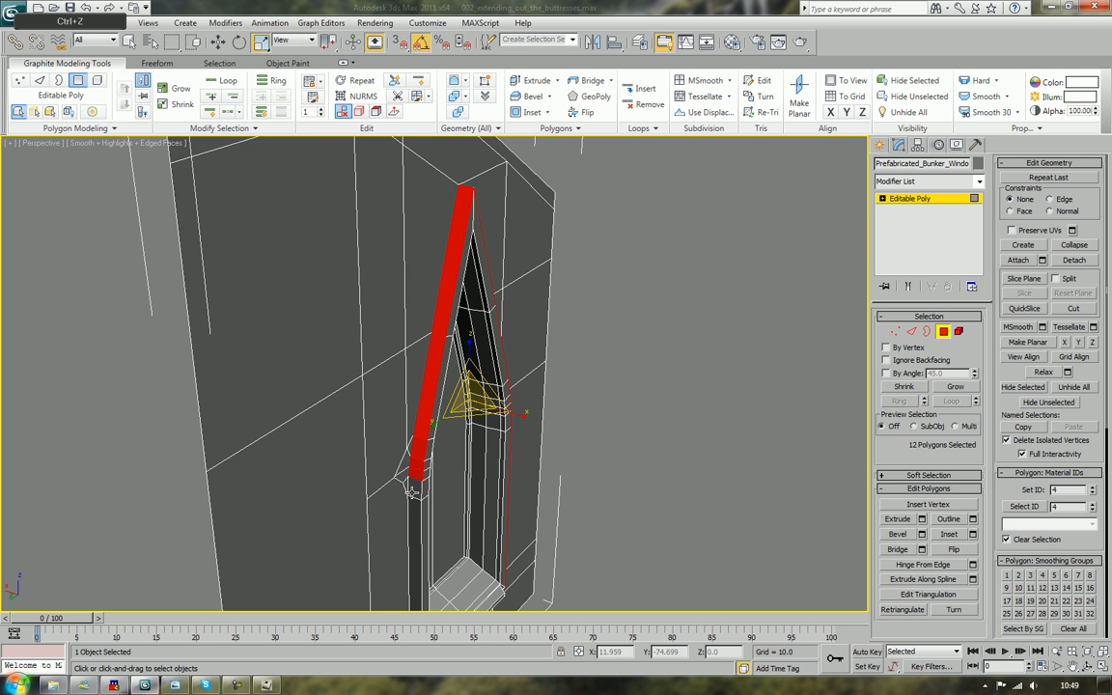
pyautogui.keyDown('ctrl'); pyautogui.click(421, 518); pyautogui.keyUp('ctrl')
pyautogui.scroll(-5, 427, 518)
pyautogui.keyDown('alt'); pyautogui.moveTo(426, 518); pyautogui.dragTo(379, 494, button='middle'); pyautogui.keyUp('alt')
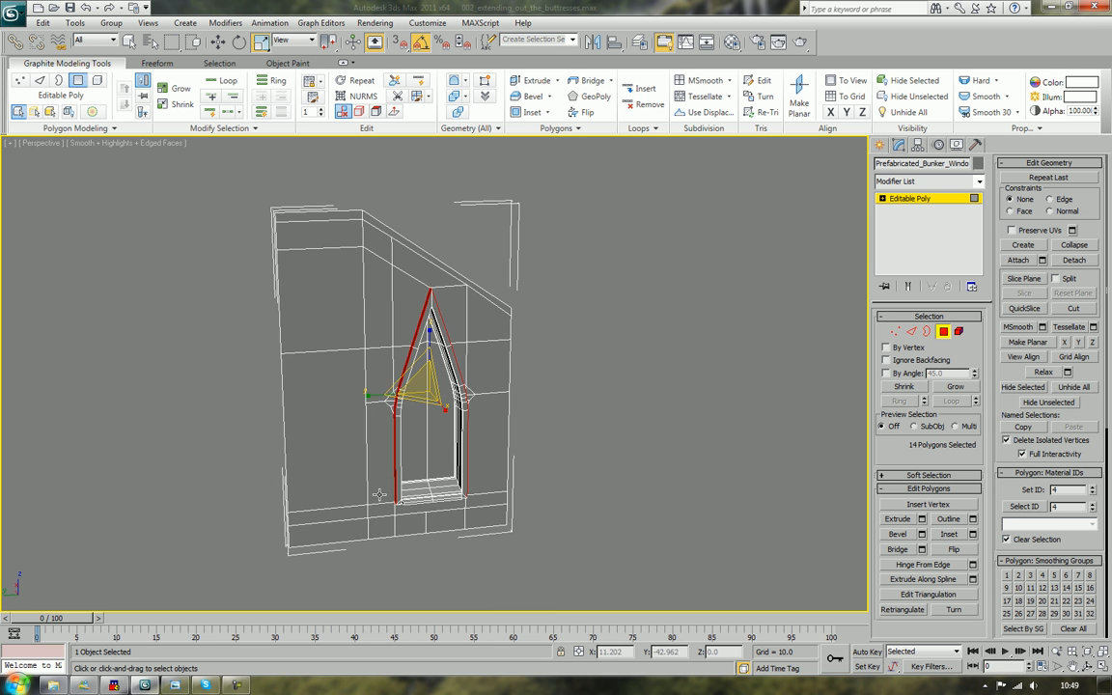
pyautogui.keyDown('alt'); pyautogui.moveTo(460, 488); pyautogui.dragTo(484, 473, button='middle'); pyautogui.keyUp('alt')
pyautogui.scroll(5, 485, 473)
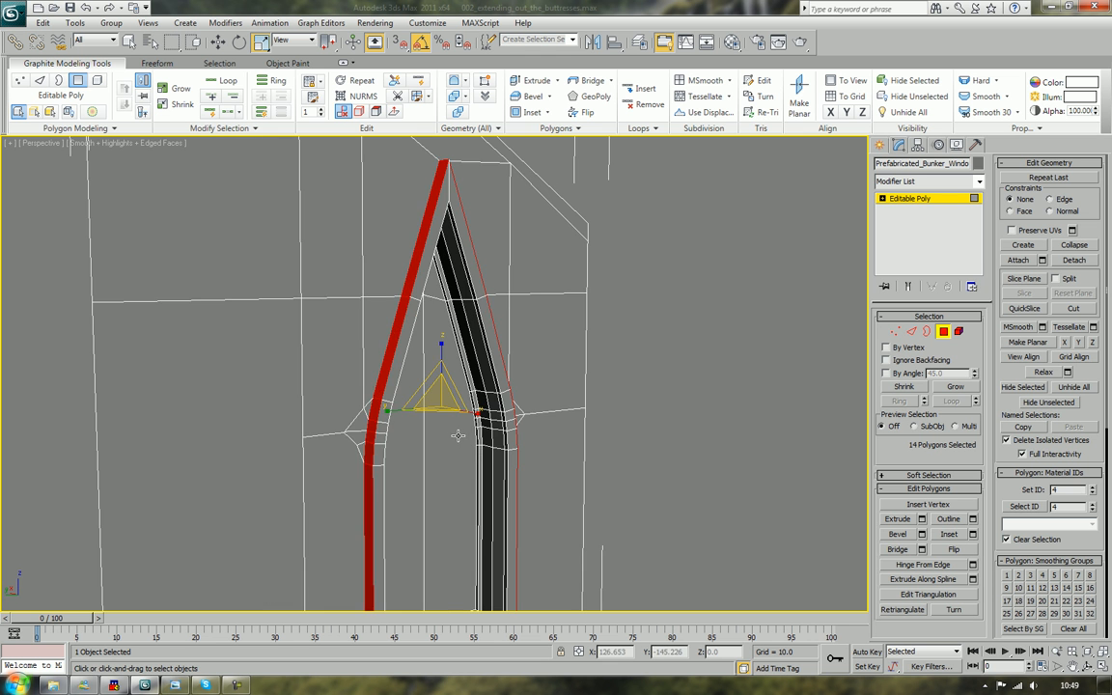
pyautogui.keyDown('alt'); pyautogui.moveTo(456, 434); pyautogui.dragTo(557, 404, button='middle'); pyautogui.keyUp('alt')
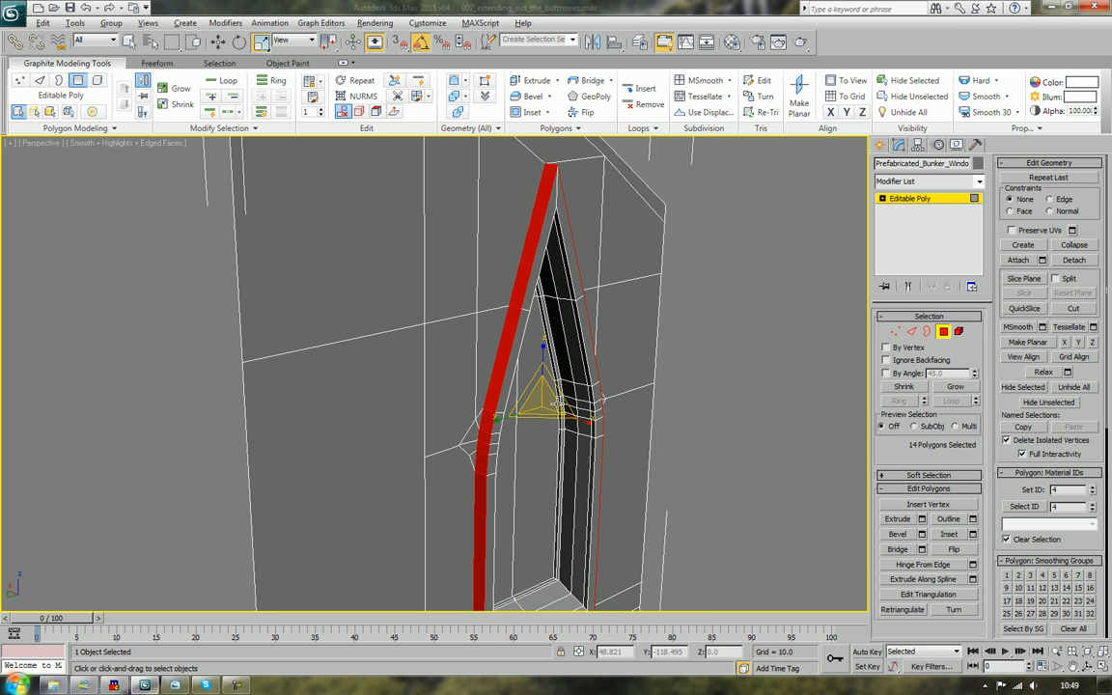
pyautogui.click(896, 520)
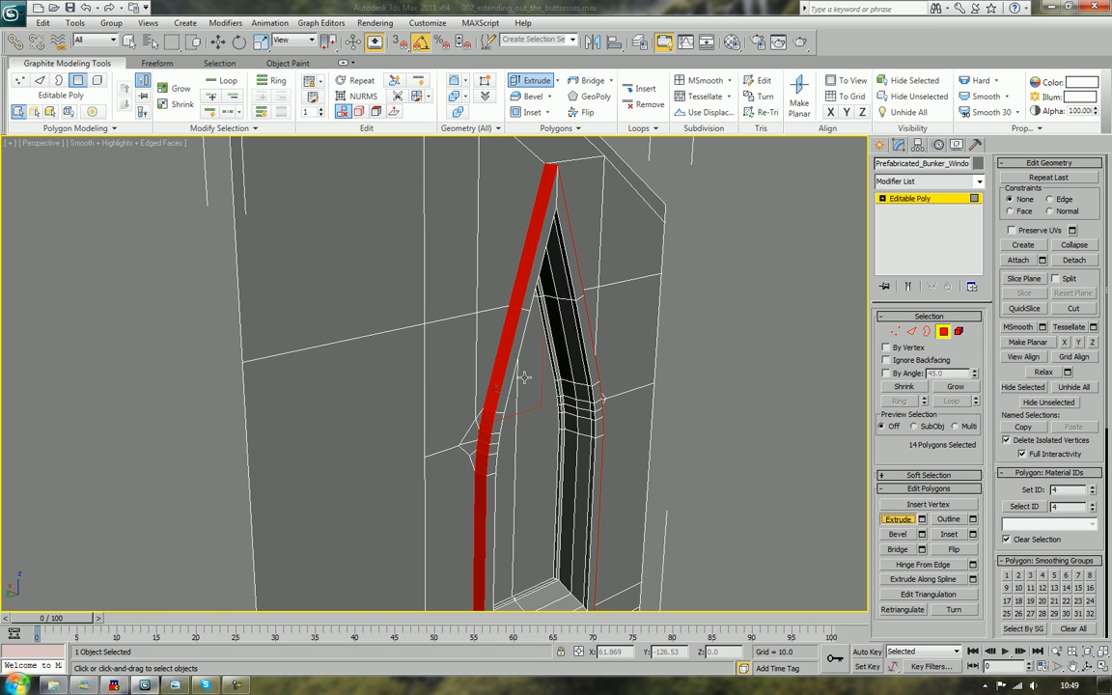
pyautogui.moveTo(495, 375); pyautogui.dragTo(496, 362)
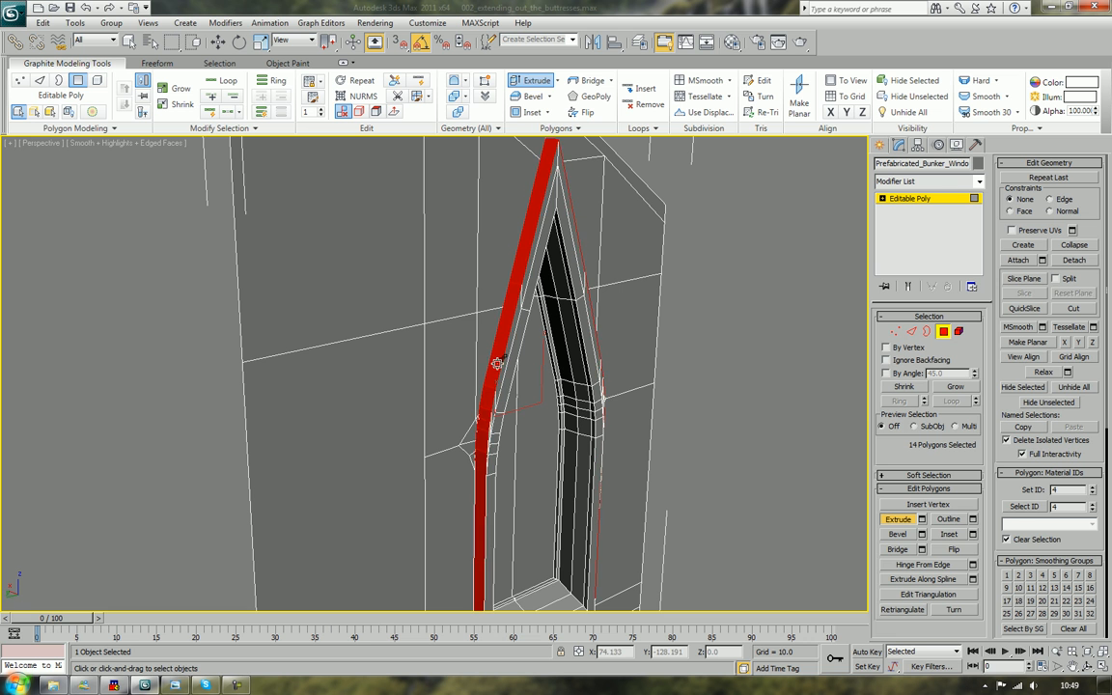
pyautogui.hotkey('ctrl', 'z')
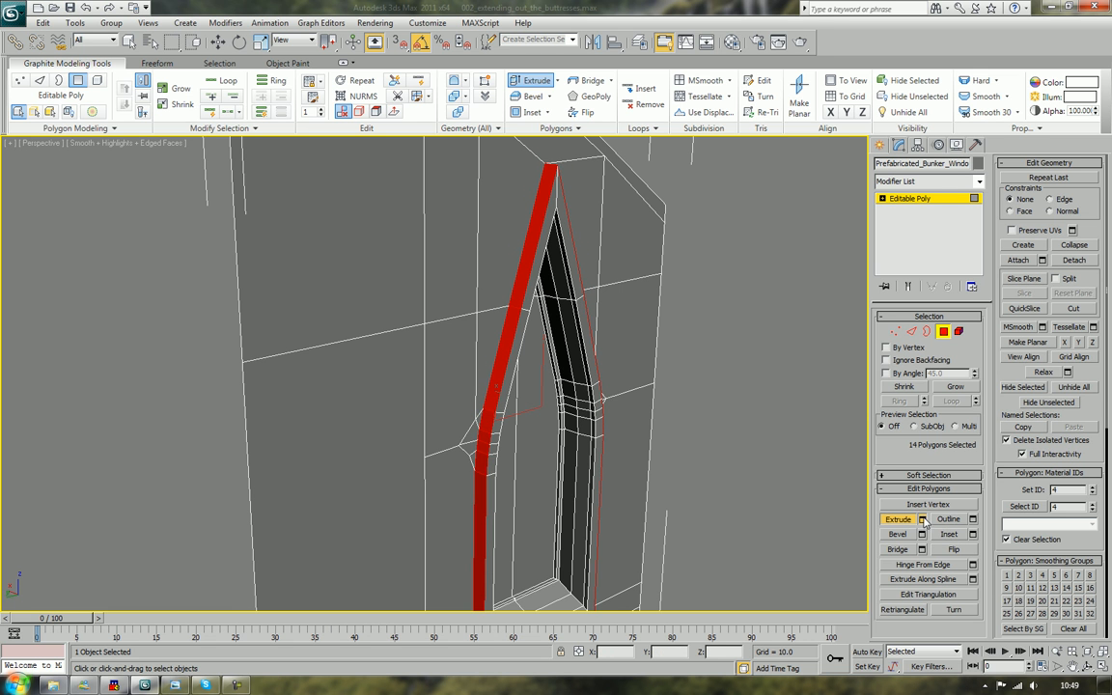
# Start a numeric extrusion of the 14 outer frame polygons with the extrusion type set to Local Normal
pyautogui.click(922, 520)
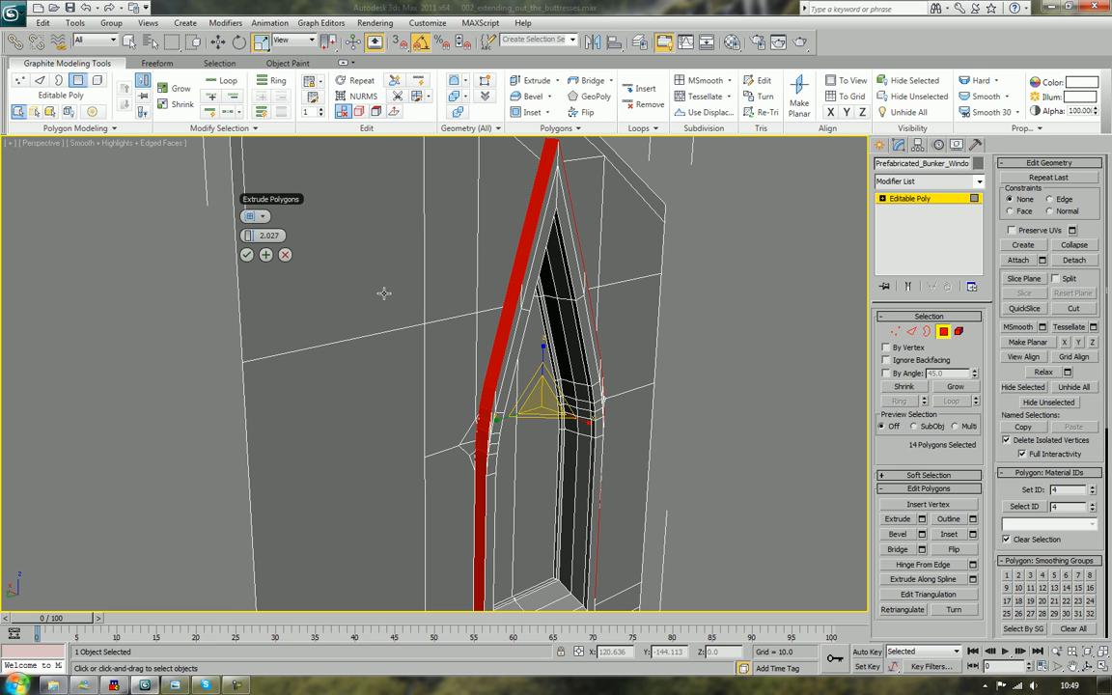
pyautogui.click(263, 218)
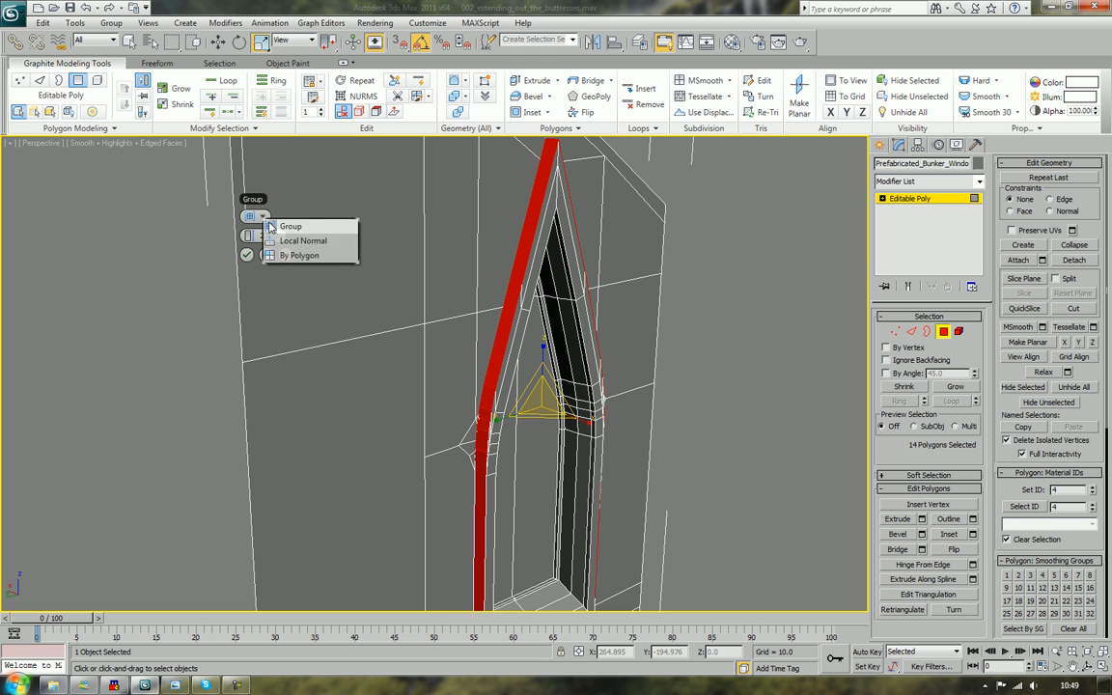
pyautogui.click(288, 239)
pyautogui.keyDown('alt'); pyautogui.moveTo(370, 297); pyautogui.dragTo(353, 235, button='middle'); pyautogui.keyUp('alt')
pyautogui.scroll(-5, 326, 280)
pyautogui.scroll(-3, 348, 290)
pyautogui.scroll(3, 317, 205)
pyautogui.scroll(3, 317, 206)
pyautogui.keyDown('alt'); pyautogui.moveTo(478, 321); pyautogui.dragTo(577, 326, button='middle'); pyautogui.keyUp('alt')
pyautogui.keyDown('alt'); pyautogui.moveTo(450, 310); pyautogui.dragTo(508, 331, button='middle'); pyautogui.keyUp('alt')
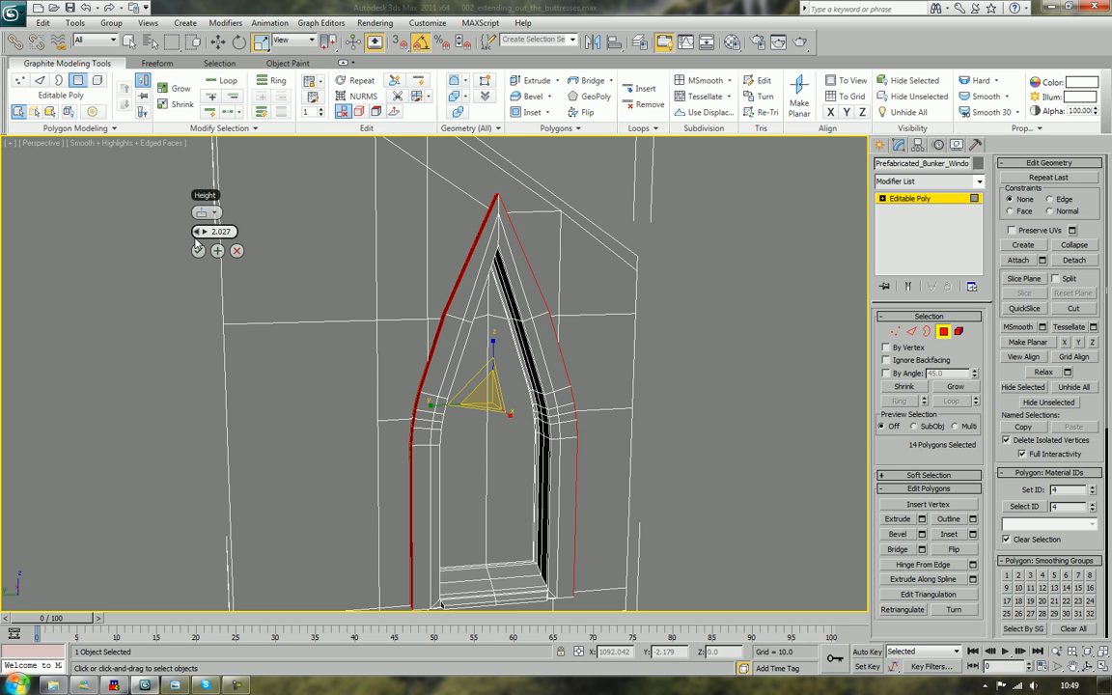
# Set the extrusion height to about 0.887 to widen the frame, and clear the polygon selection
pyautogui.moveTo(196, 232); pyautogui.dragTo(187, 232)
pyautogui.keyDown('alt'); pyautogui.moveTo(280, 275); pyautogui.dragTo(531, 313, button='middle'); pyautogui.keyUp('alt')
pyautogui.keyDown('alt'); pyautogui.moveTo(473, 262); pyautogui.dragTo(526, 271, button='middle'); pyautogui.keyUp('alt')
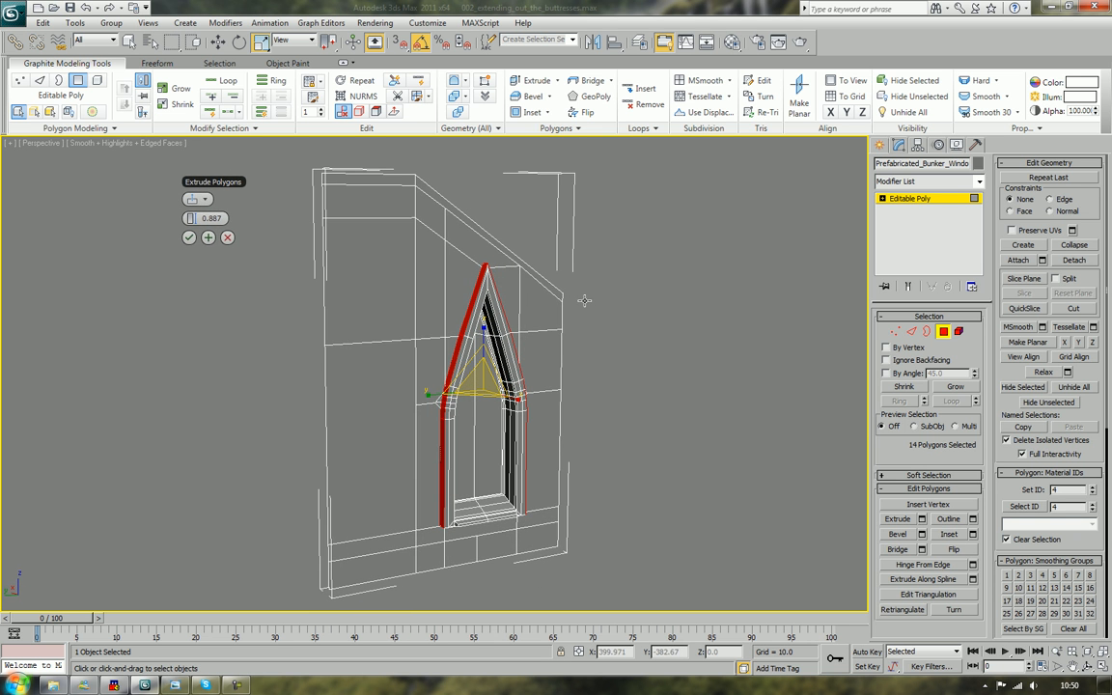
pyautogui.click(725, 313)
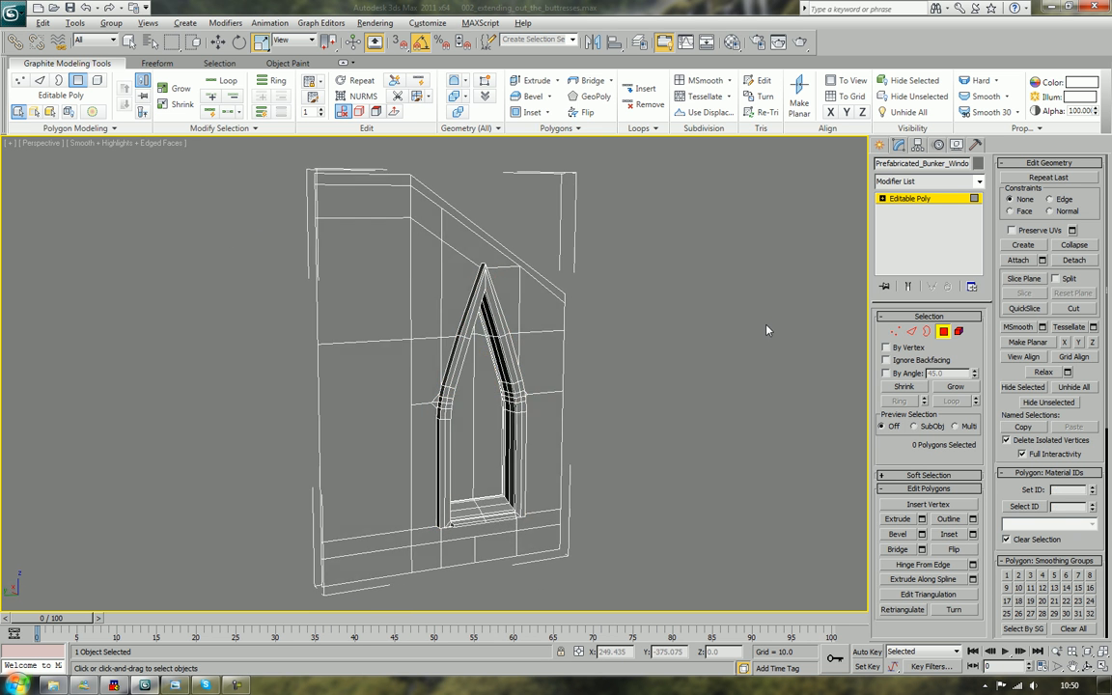
# Select the whole edge loop running along the middle of the widened frame's front face and remove it with its vertices
pyautogui.moveTo(838, 323)
pyautogui.keyDown('alt'); pyautogui.mouseDown(button='middle')
pyautogui.moveTo(727, 313)
pyautogui.moveTo(756, 315)
pyautogui.moveTo(708, 340)
pyautogui.moveTo(673, 307)
pyautogui.moveTo(652, 313)
pyautogui.moveTo(725, 316)
pyautogui.moveTo(733, 323)
pyautogui.moveTo(722, 331)
pyautogui.mouseUp(button='middle'); pyautogui.keyUp('alt')
pyautogui.press('F4')
pyautogui.press('F4')
pyautogui.scroll(10, 722, 330)
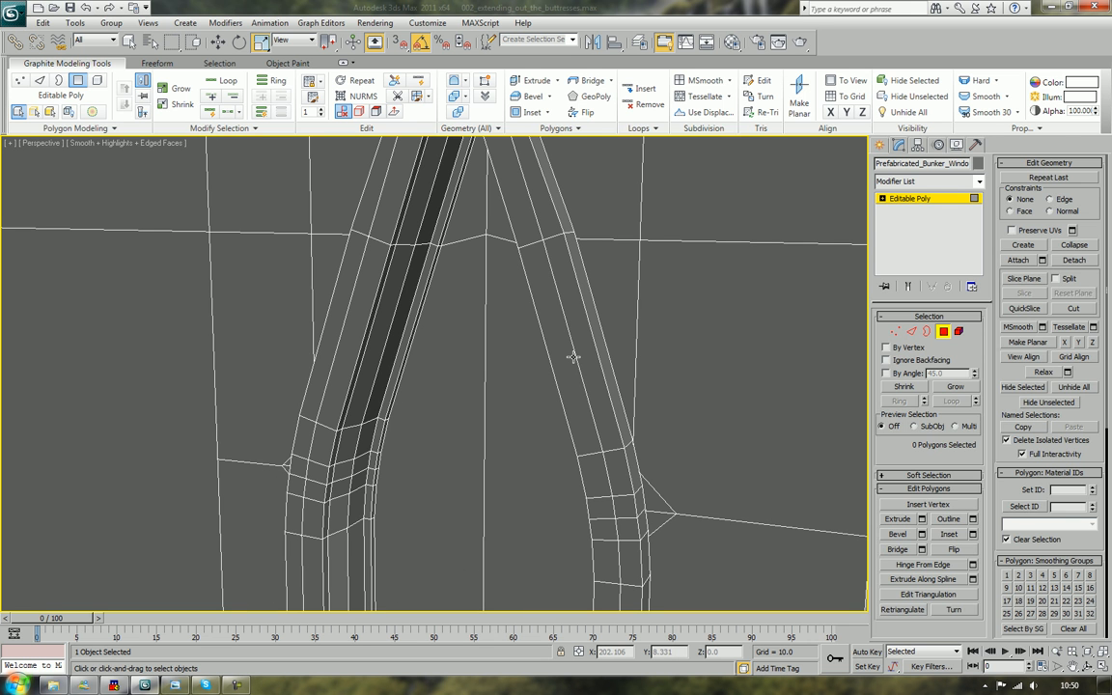
pyautogui.press('2')
pyautogui.click(575, 357)
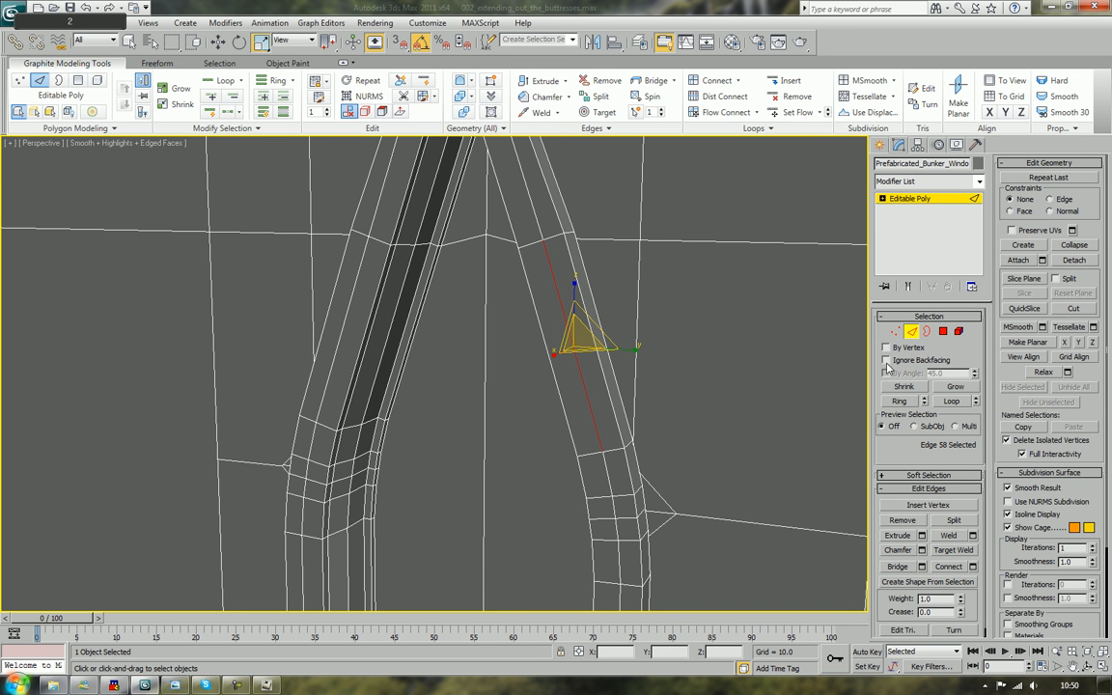
pyautogui.click(943, 404)
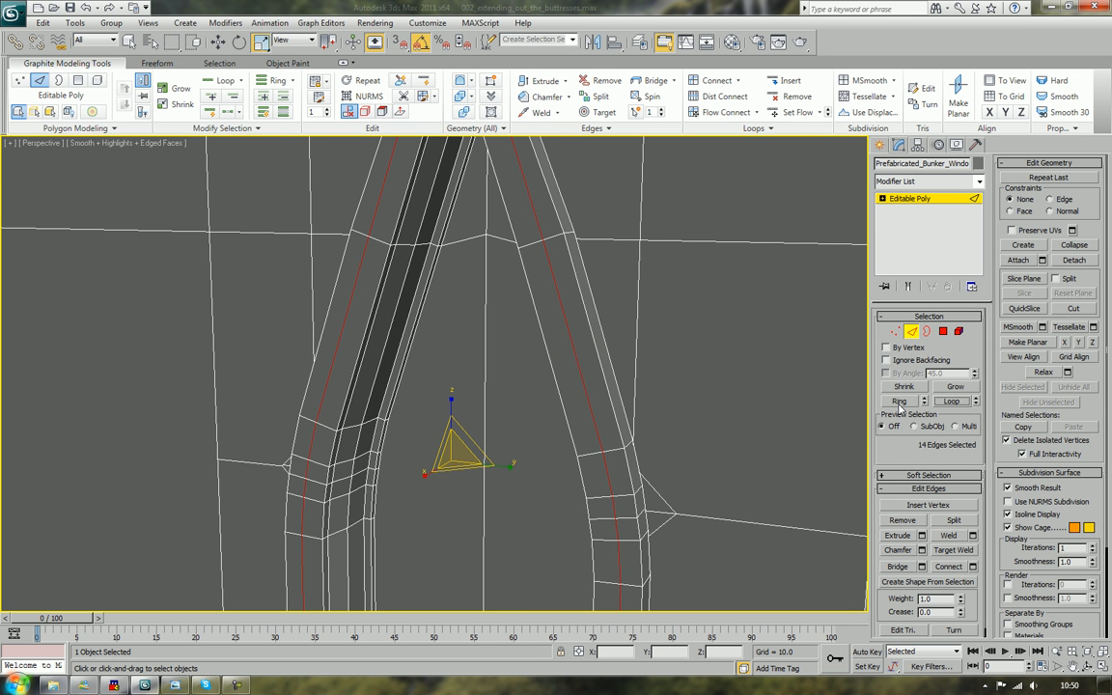
pyautogui.hotkey('ctrl', 'BackSpace')
# Delete the three wall polygons beside the arch above the shoulder, on the lower side of the gable
pyautogui.scroll(-1, 900, 407)
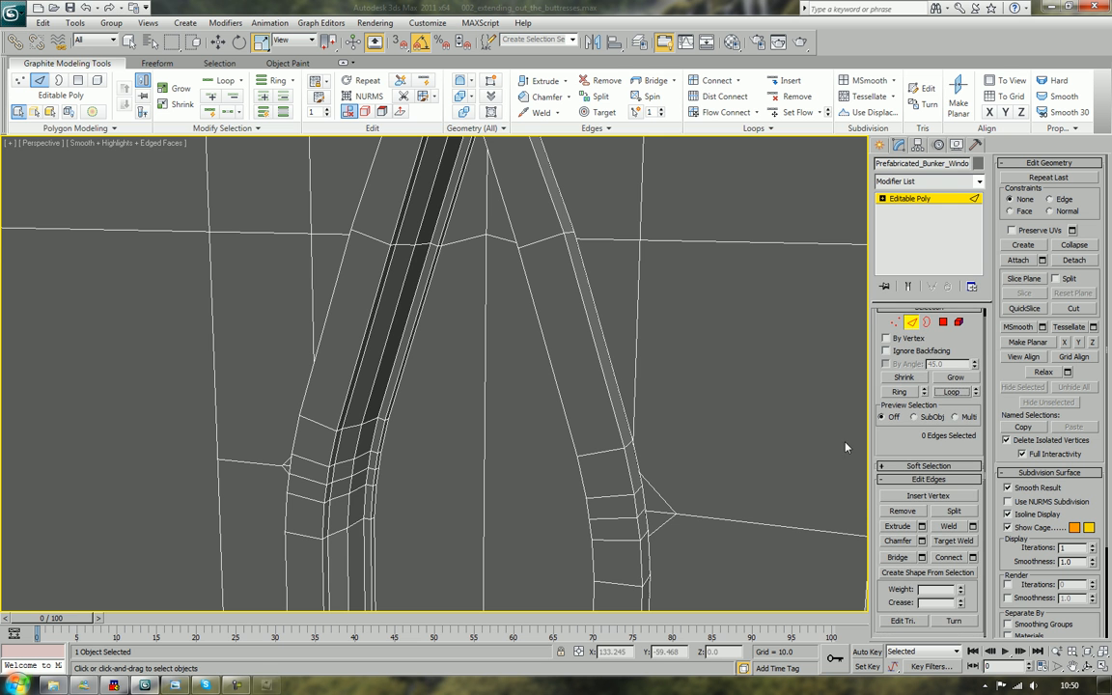
pyautogui.scroll(-6, 714, 303)
pyautogui.moveTo(568, 336)
pyautogui.keyDown('alt'); pyautogui.mouseDown(button='middle')
pyautogui.moveTo(594, 338)
pyautogui.moveTo(595, 315)
pyautogui.moveTo(560, 326)
pyautogui.mouseUp(button='middle'); pyautogui.keyUp('alt')
pyautogui.scroll(4, 594, 337)
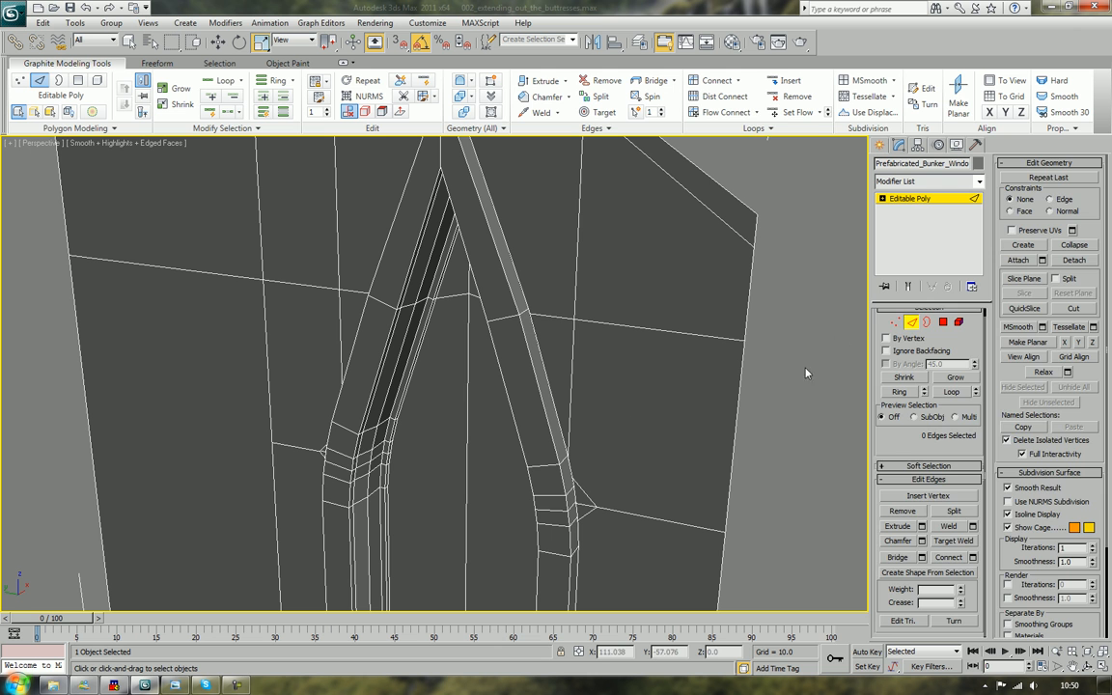
pyautogui.click(943, 324)
pyautogui.click(538, 243)
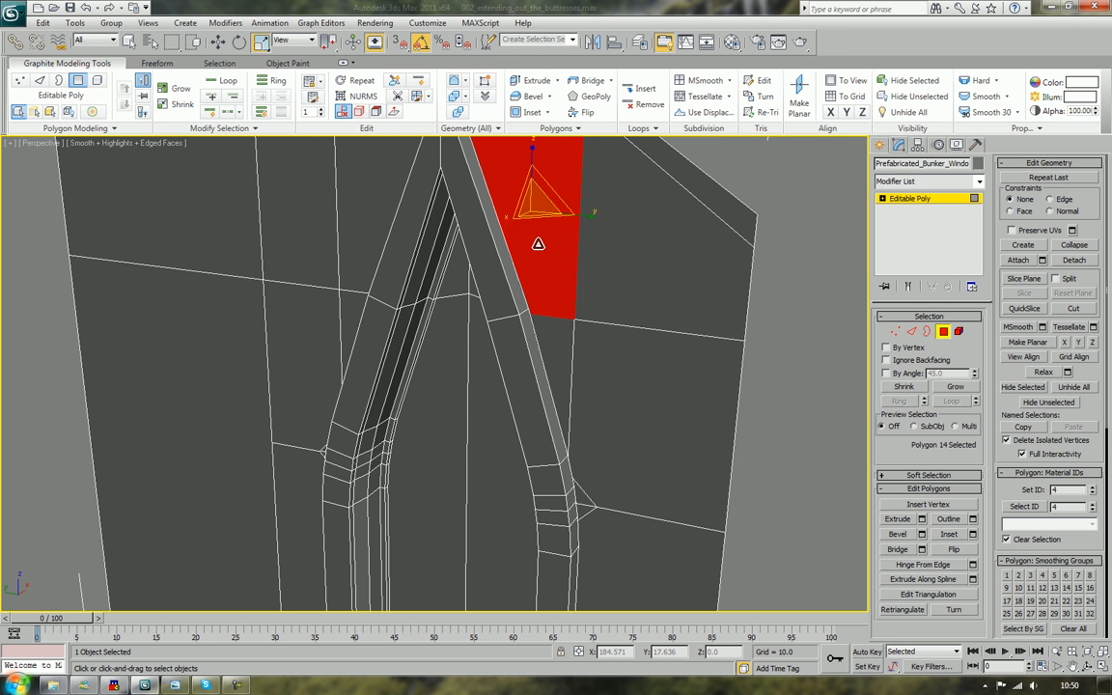
pyautogui.press('Delete')
pyautogui.click(539, 338)
pyautogui.press('Delete')
pyautogui.click(628, 364)
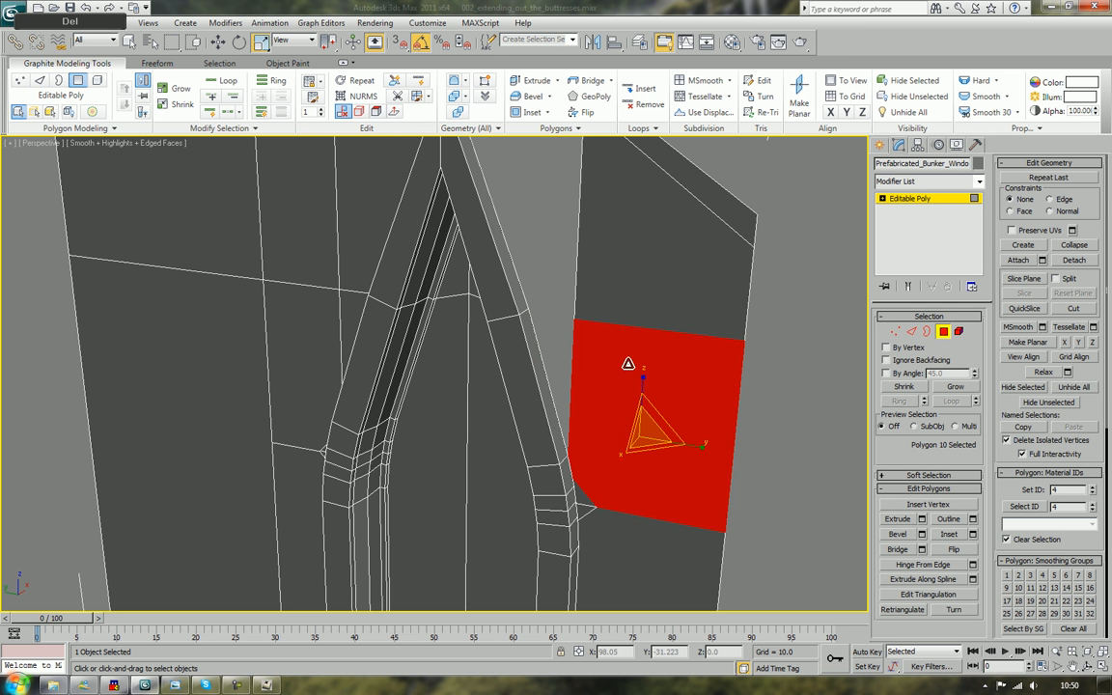
pyautogui.press('Delete')
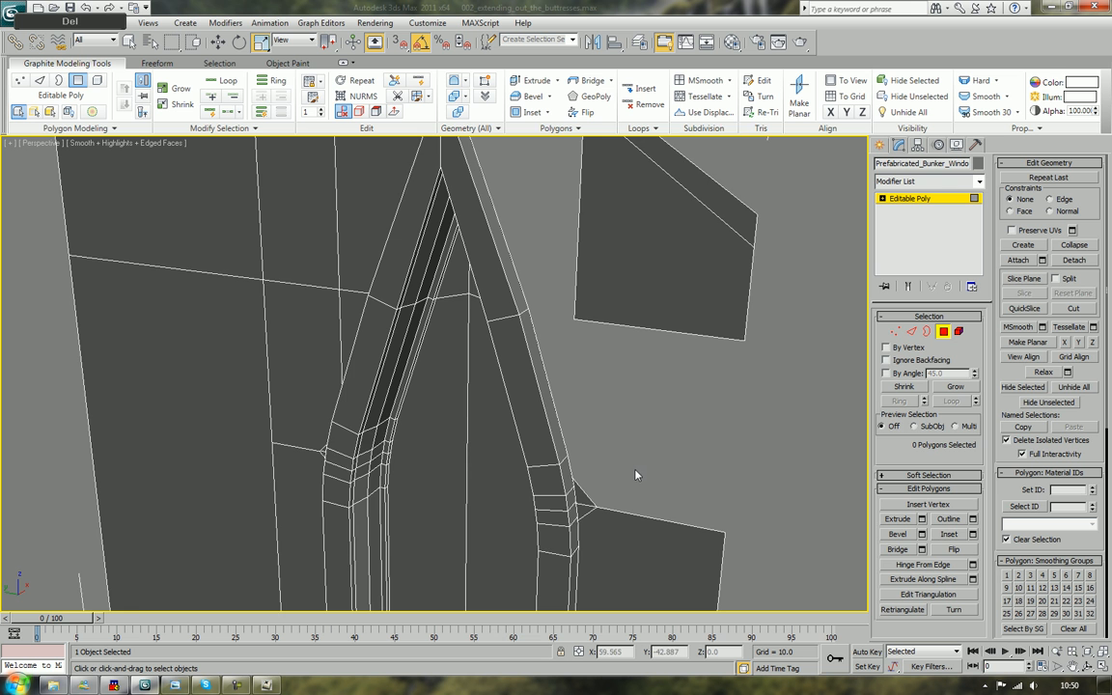
# Delete the small triangle at the shoulder, the wall polygon below it and the remaining wall polygon under the roof slope
pyautogui.keyDown('alt'); pyautogui.moveTo(571, 421); pyautogui.dragTo(638, 397, button='middle'); pyautogui.keyUp('alt')
pyautogui.click(587, 409)
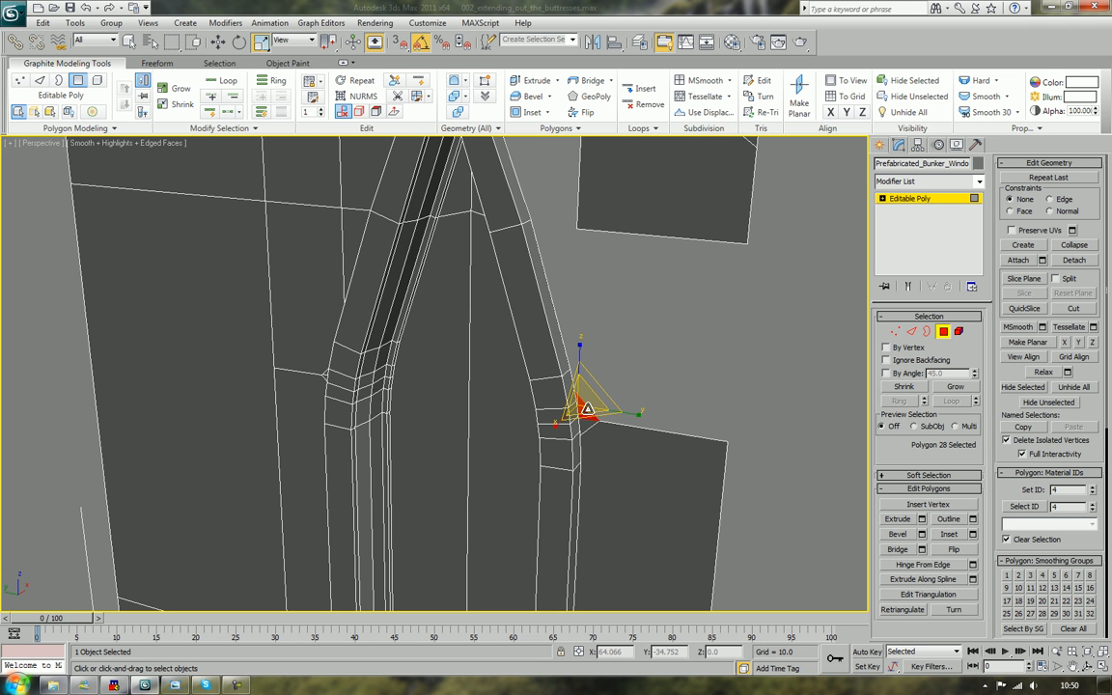
pyautogui.press('Delete')
pyautogui.click(610, 452)
pyautogui.press('Delete')
pyautogui.click(676, 178)
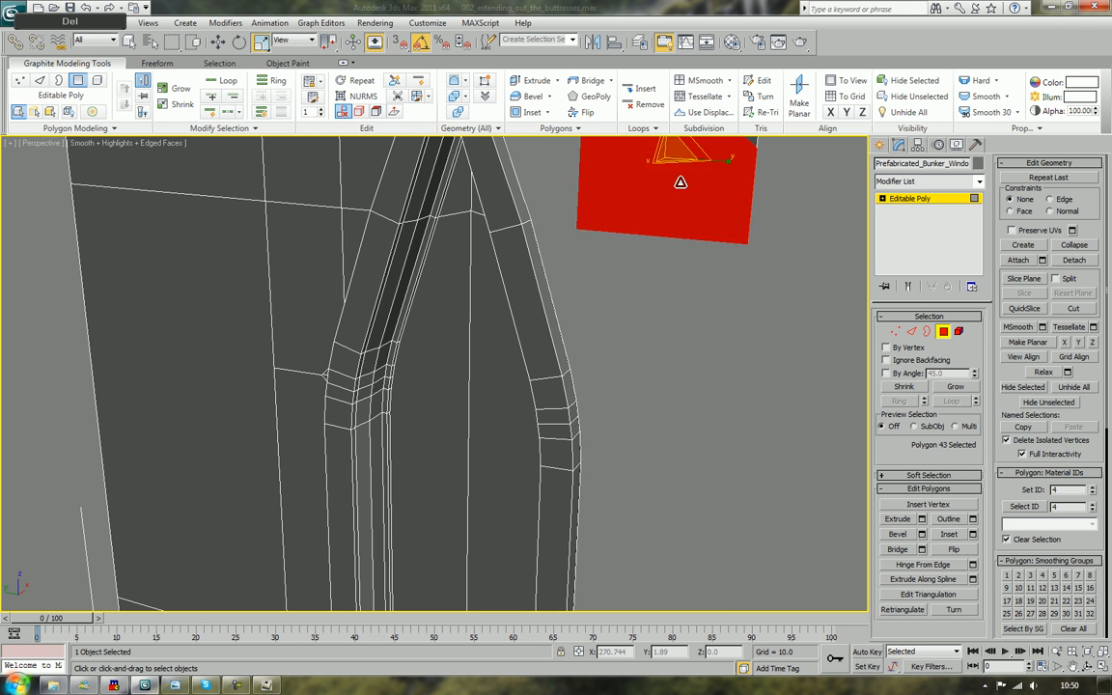
pyautogui.press('Delete')
# Delete the small shoulder triangle beside the arch and the wall polygon below it on the wider-wall side of the window
pyautogui.scroll(-3, 628, 217)
pyautogui.keyDown('alt'); pyautogui.moveTo(487, 476); pyautogui.dragTo(522, 448, button='middle'); pyautogui.keyUp('alt')
pyautogui.scroll(5, 547, 423)
pyautogui.scroll(-4, 522, 448)
pyautogui.moveTo(537, 396); pyautogui.dragTo(536, 273, button='middle')
pyautogui.scroll(4, 540, 280)
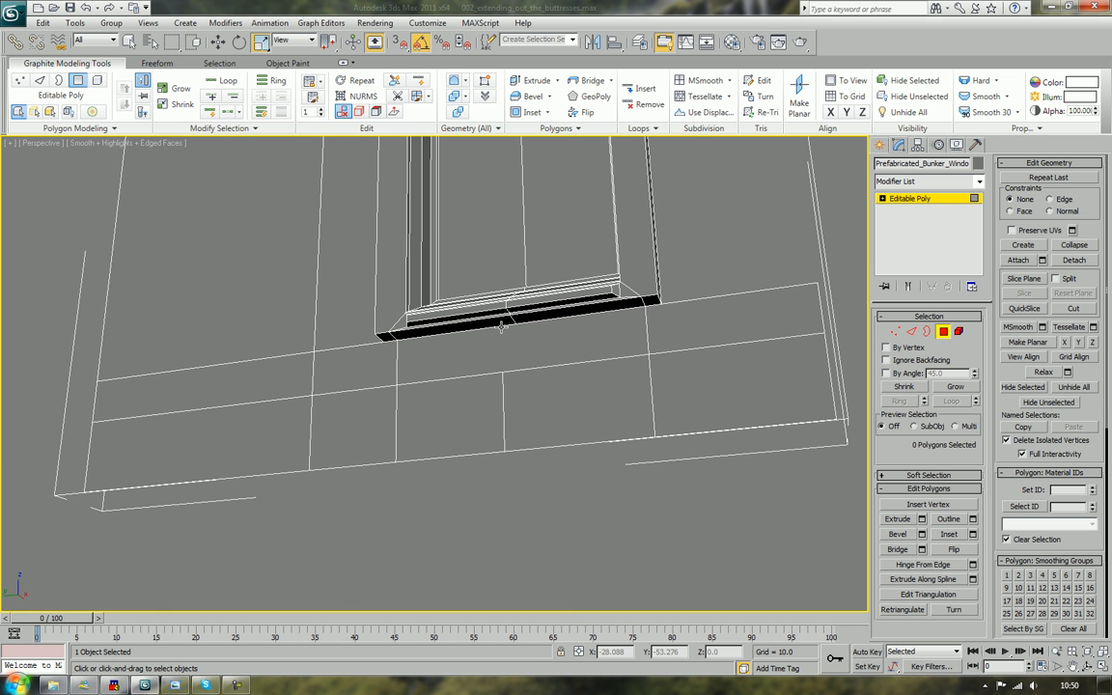
pyautogui.keyDown('alt'); pyautogui.moveTo(501, 328); pyautogui.dragTo(542, 354, button='middle'); pyautogui.keyUp('alt')
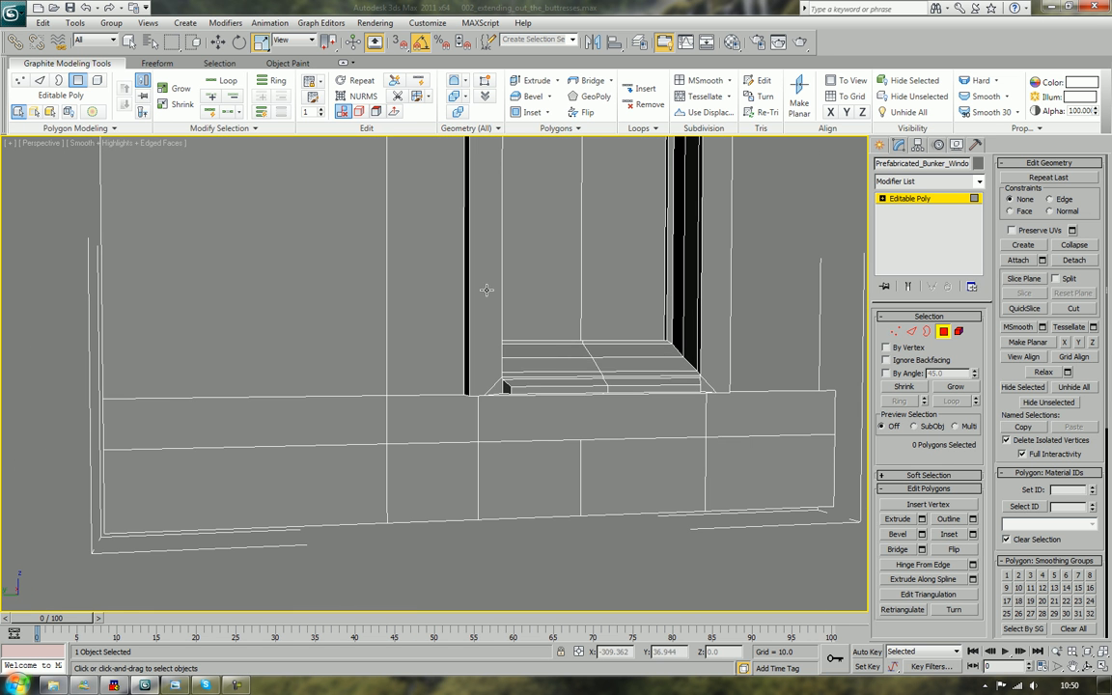
pyautogui.moveTo(486, 290); pyautogui.dragTo(499, 556, button='middle')
pyautogui.click(477, 317)
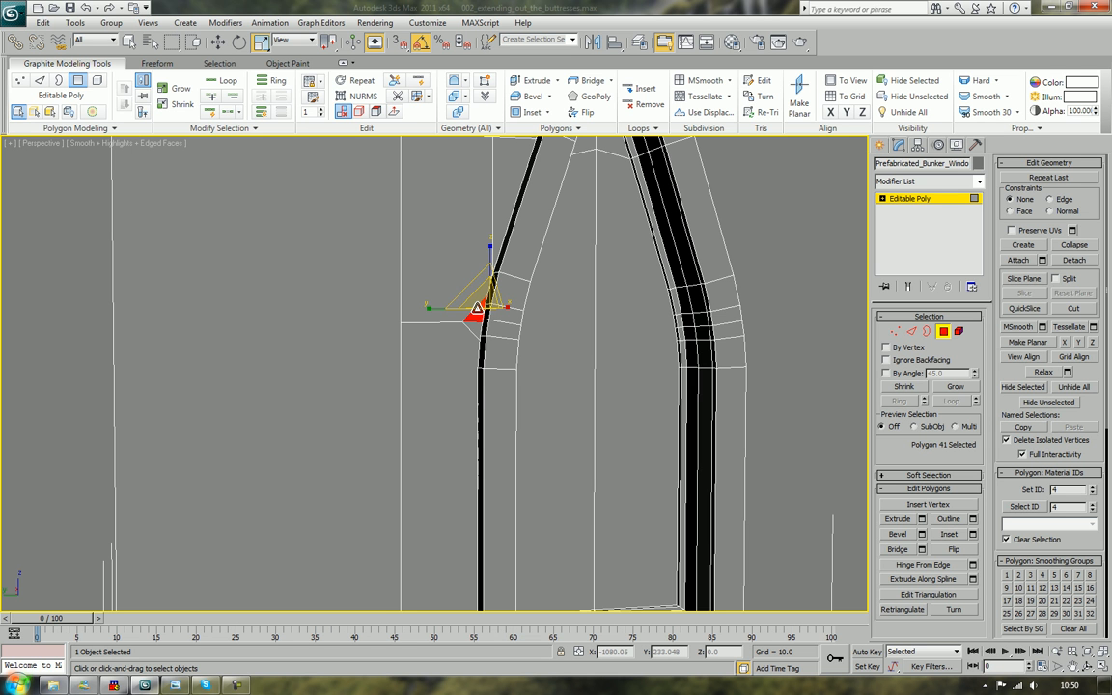
pyautogui.press('Delete')
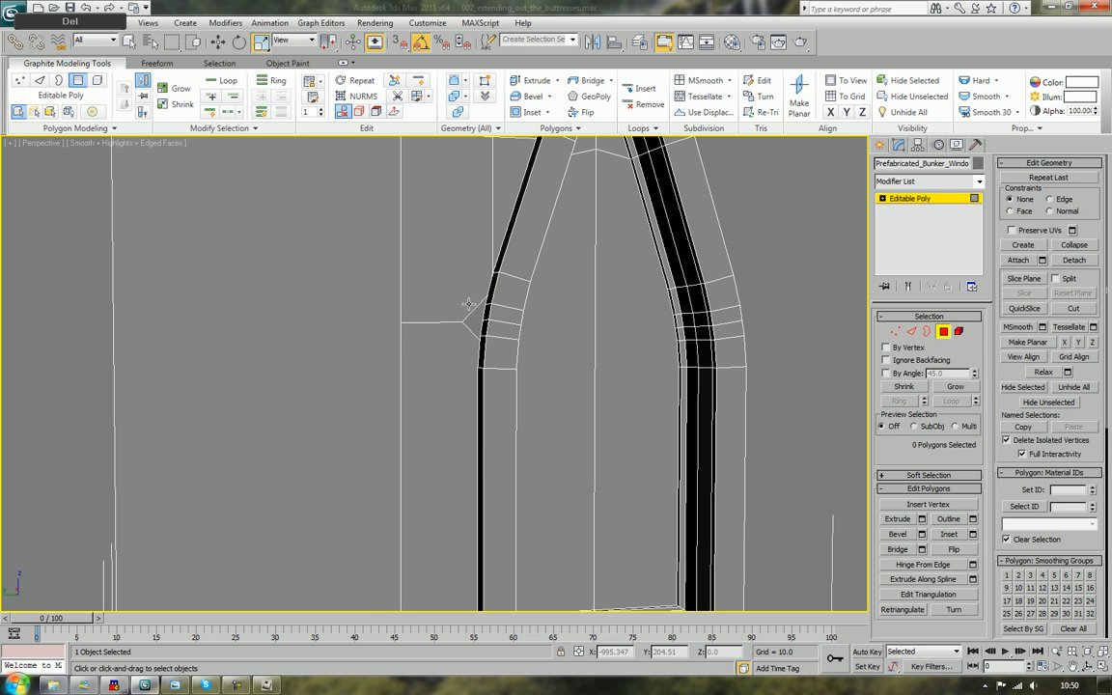
pyautogui.click(435, 386)
pyautogui.press('Delete')
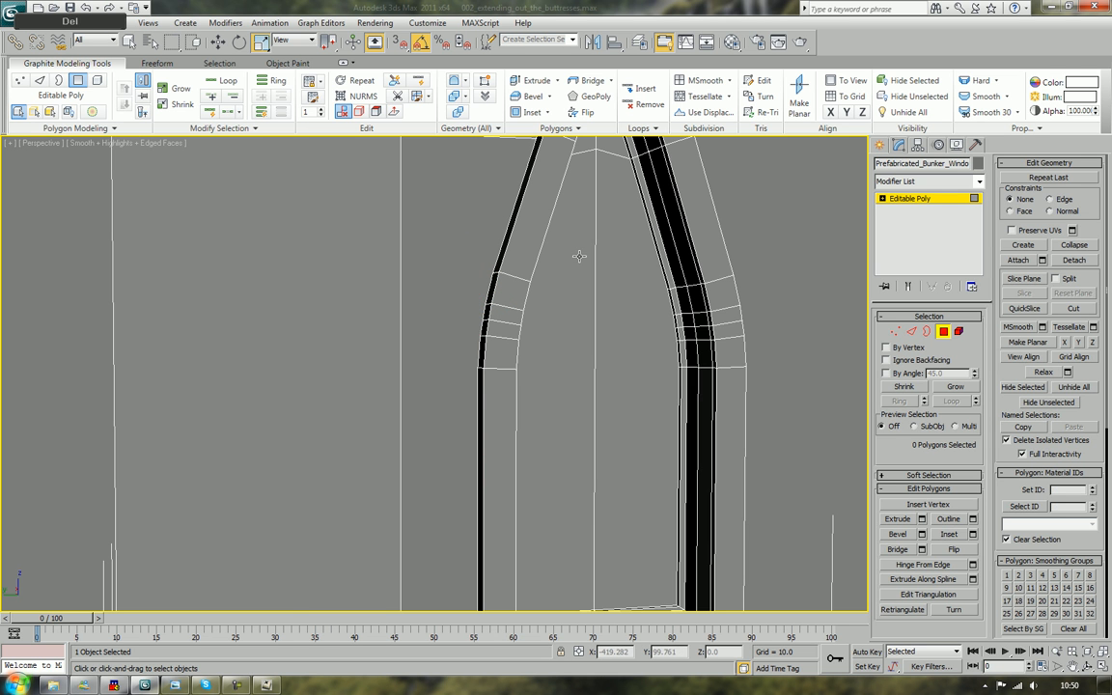
# Delete the two stray triangular polygons overlapping the back of the frame at the shoulder on the wider-wall side
pyautogui.keyDown('alt'); pyautogui.moveTo(518, 233); pyautogui.dragTo(444, 388, button='middle'); pyautogui.keyUp('alt')
pyautogui.scroll(4, 345, 282)
pyautogui.click(404, 334)
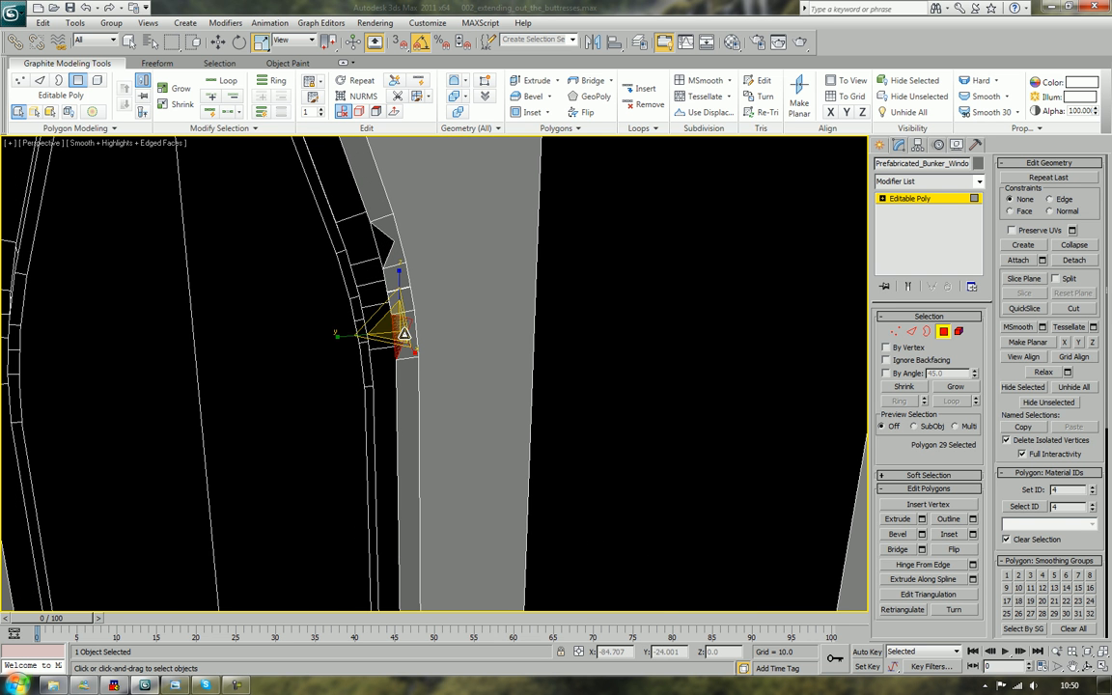
pyautogui.press('Delete')
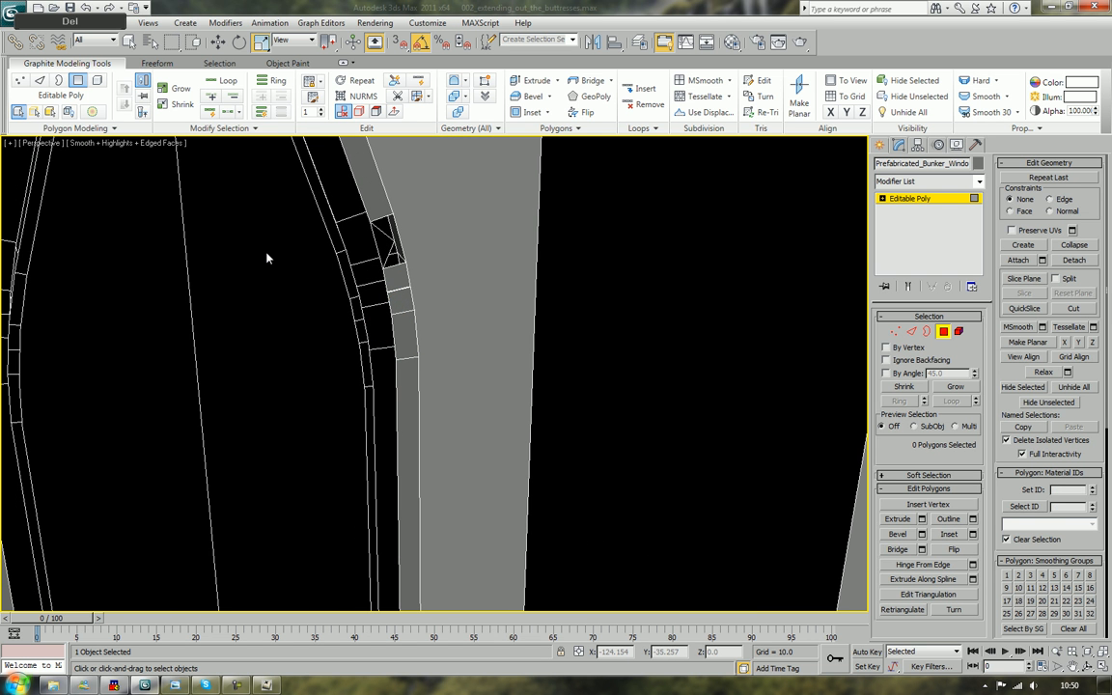
pyautogui.hotkey('ctrl', 'z')
pyautogui.keyDown('alt'); pyautogui.moveTo(421, 258); pyautogui.dragTo(479, 213, button='middle'); pyautogui.keyUp('alt')
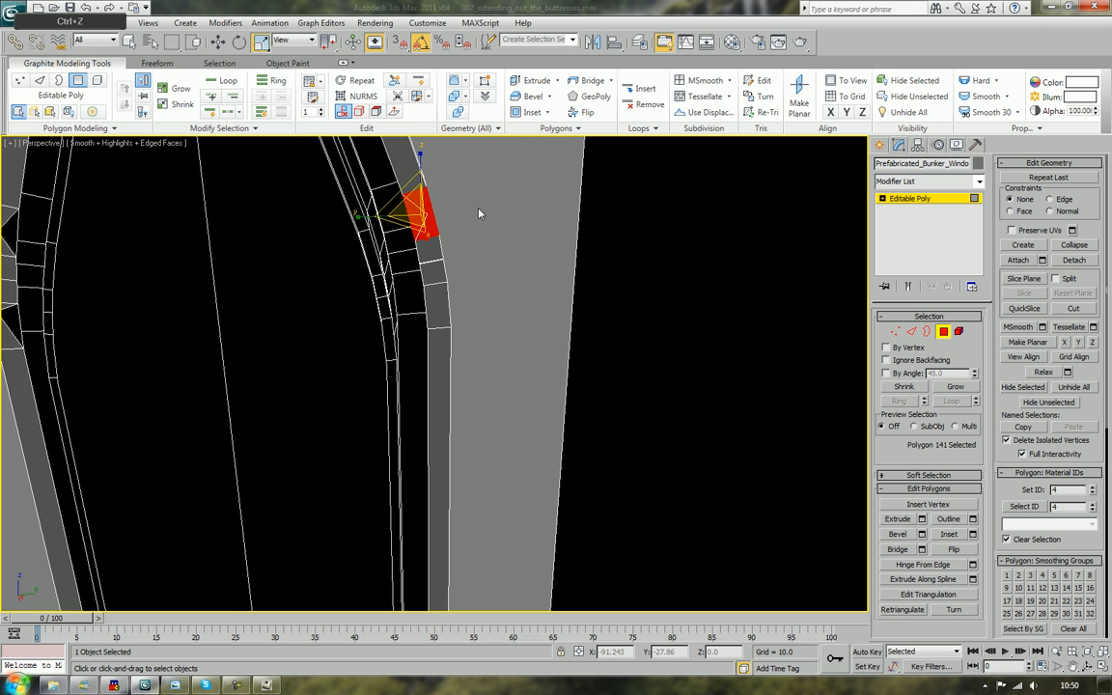
pyautogui.click(479, 214)
pyautogui.click(404, 223)
pyautogui.click(413, 222)
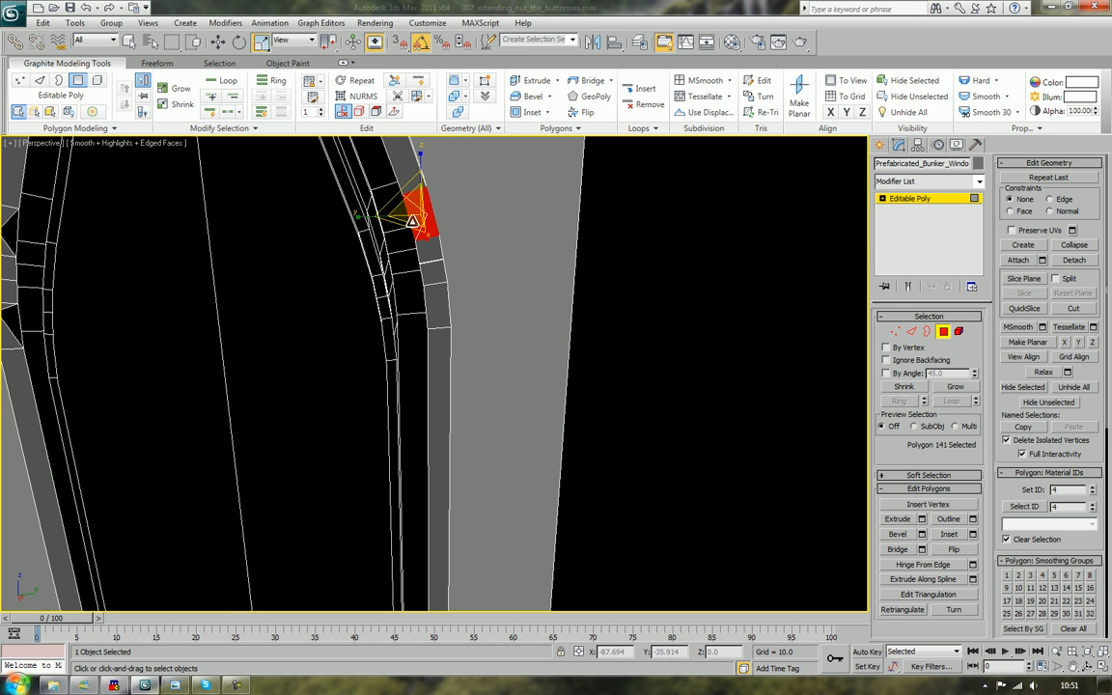
pyautogui.click(413, 222)
pyautogui.press('Delete')
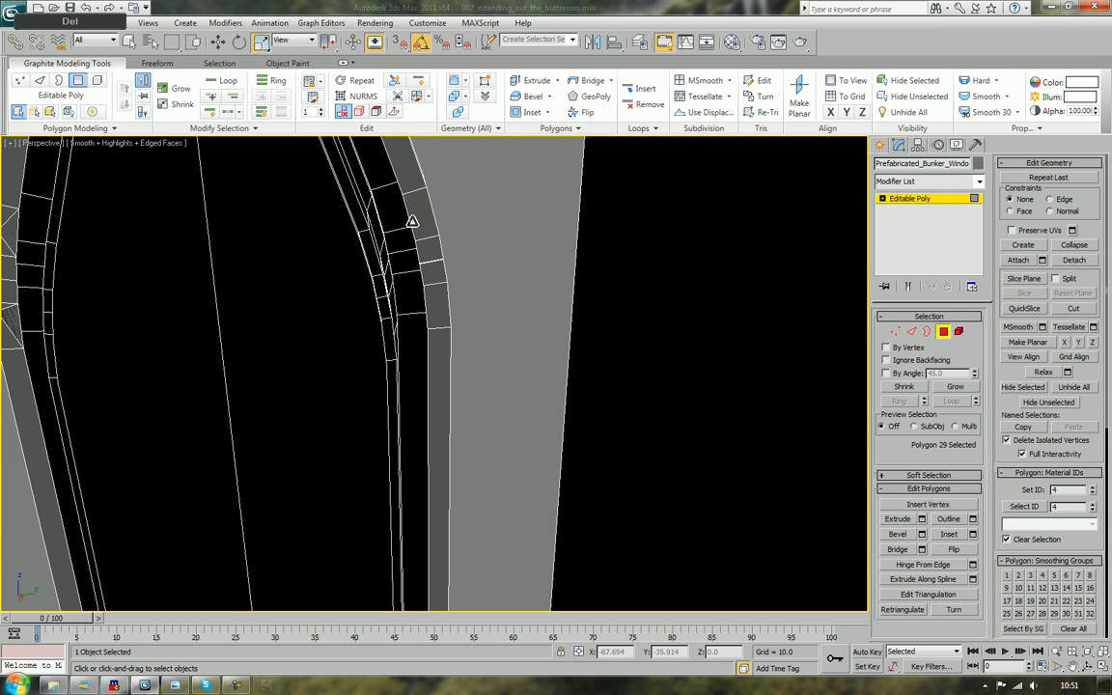
# Delete the two stray triangular polygons overlapping the back of the frame at the opposite shoulder
pyautogui.moveTo(414, 223); pyautogui.dragTo(540, 235, button='middle')
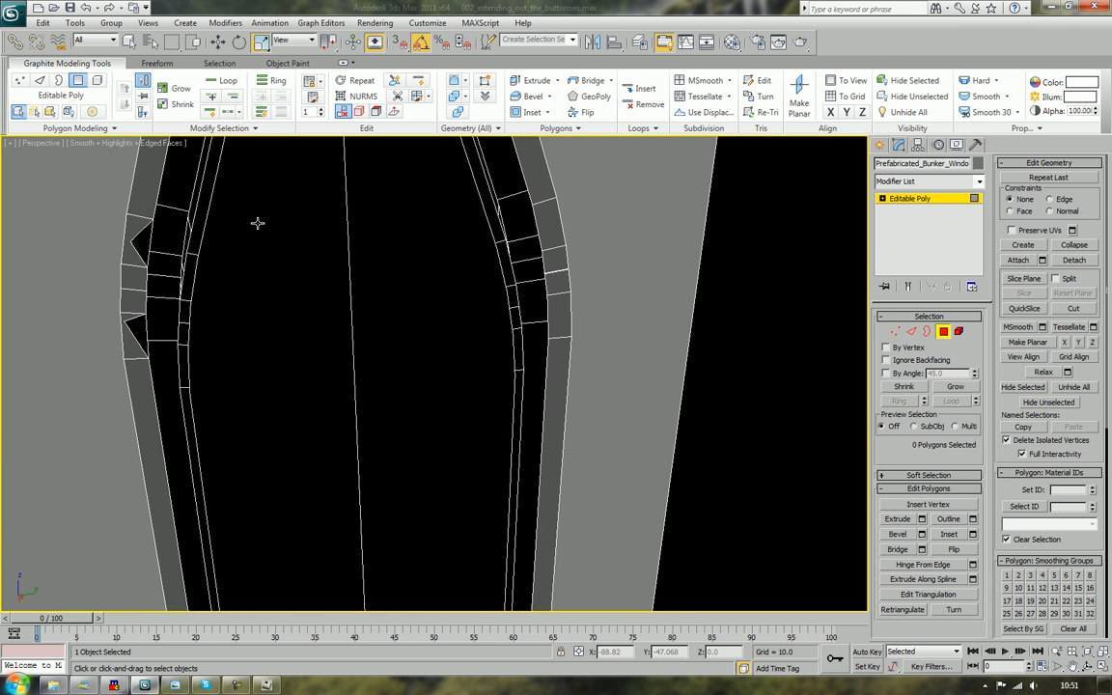
pyautogui.click(146, 244)
pyautogui.press('Delete')
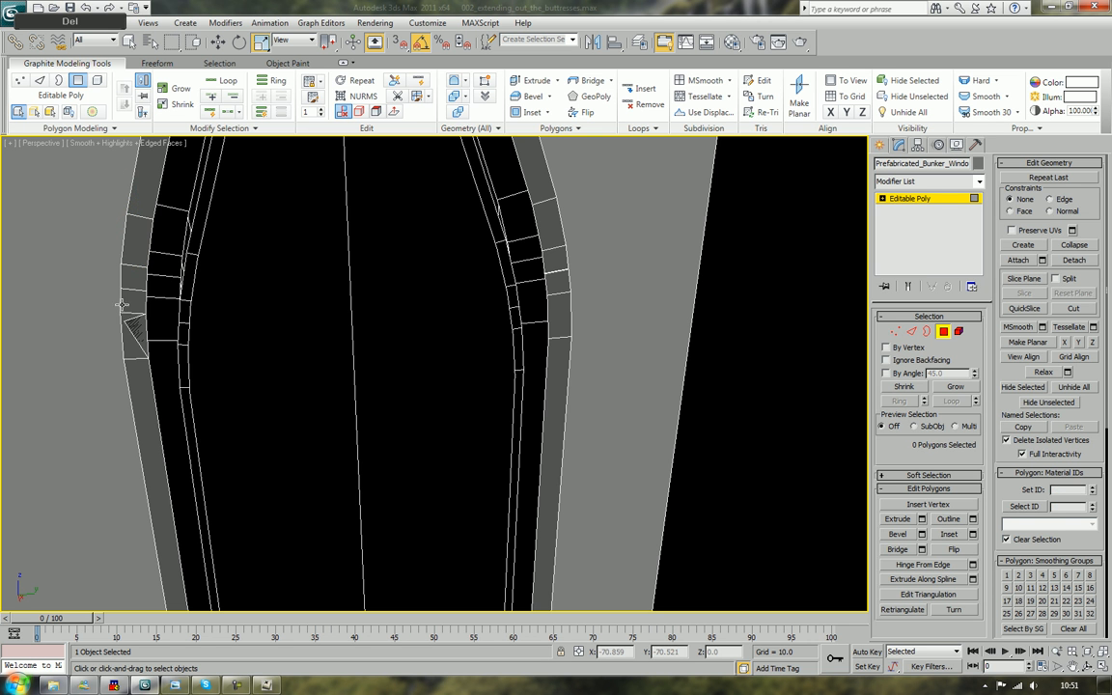
pyautogui.click(135, 328)
pyautogui.press('Delete')
pyautogui.scroll(-4, 142, 330)
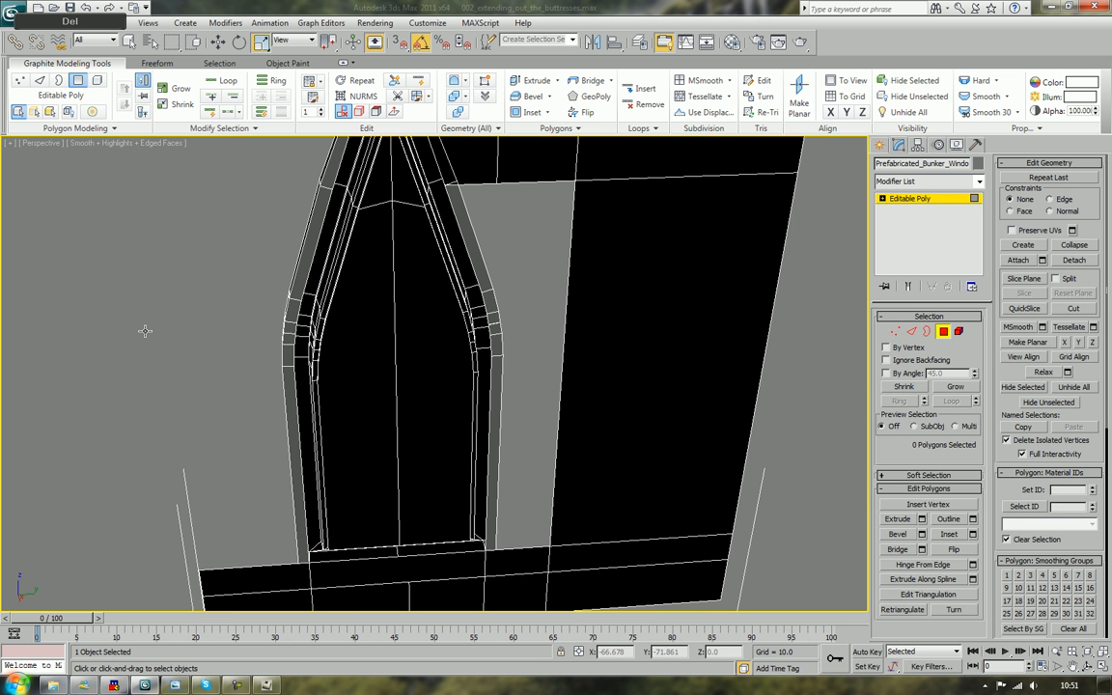
# Select the edge loop between the outer and inner frame strips on the narrower-wall side and remove it
pyautogui.keyDown('alt'); pyautogui.moveTo(245, 346); pyautogui.dragTo(298, 312, button='middle'); pyautogui.keyUp('alt')
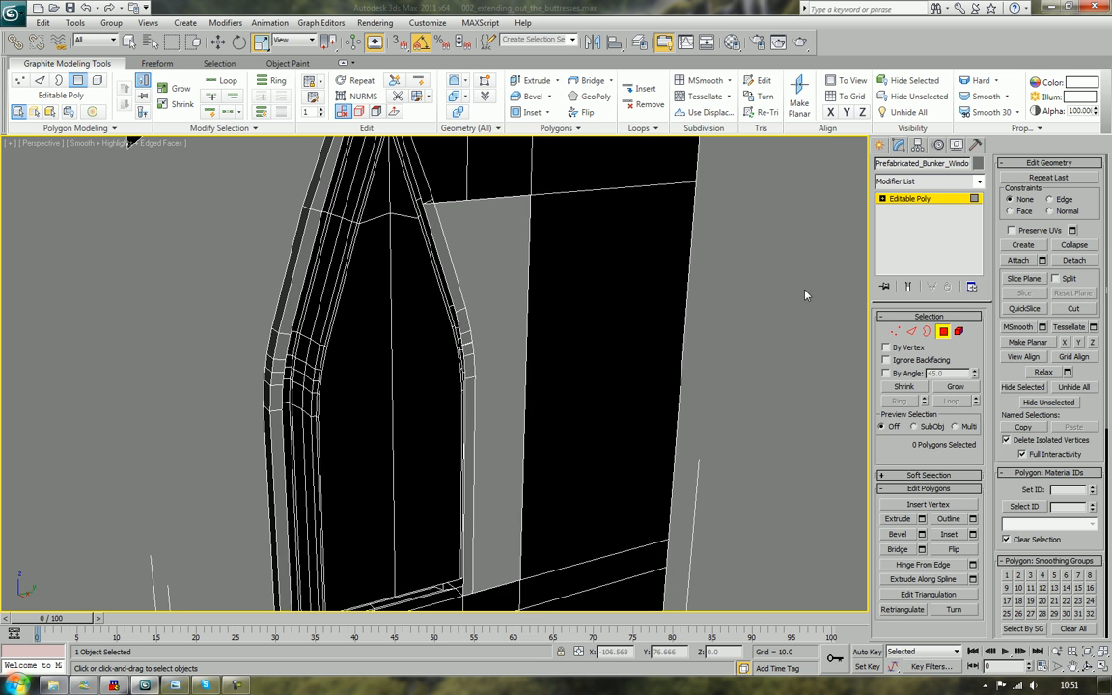
pyautogui.click(910, 333)
pyautogui.click(297, 307)
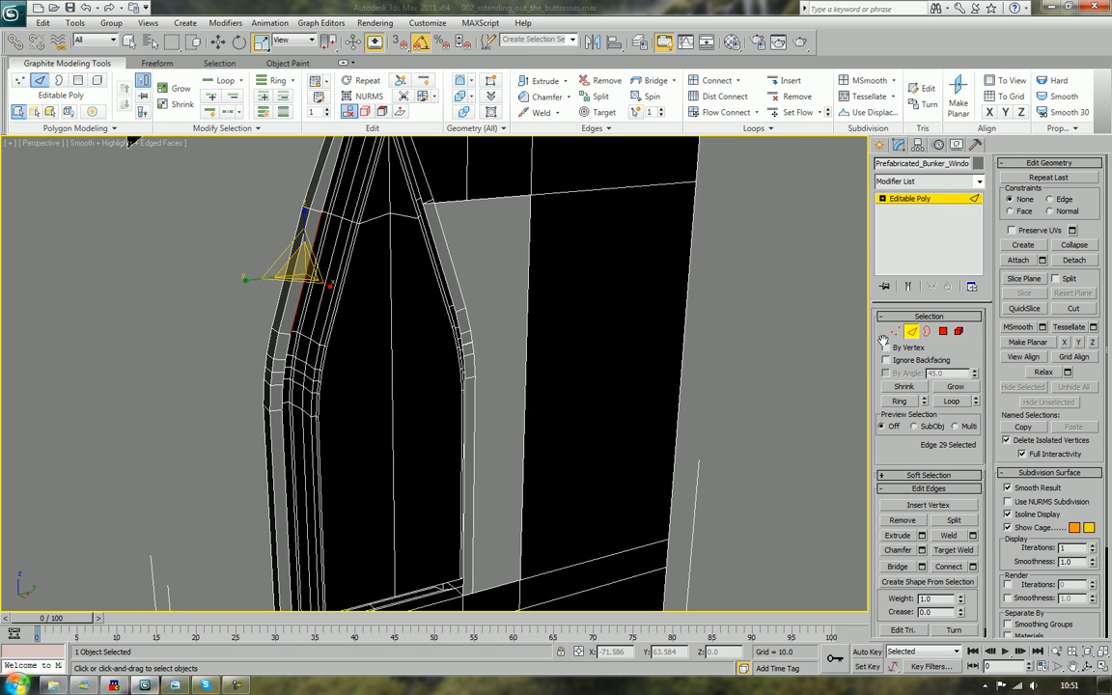
pyautogui.click(951, 401)
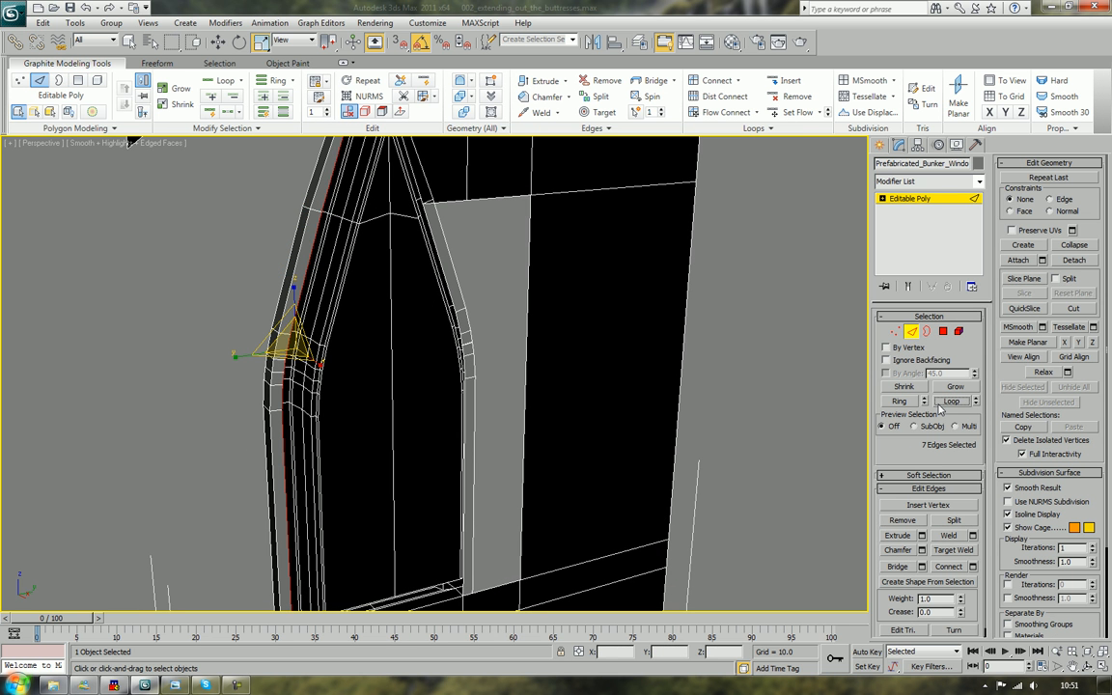
pyautogui.press('Delete')
# Connect the three horizontal edges of the base wall on its narrower side and move the new vertical edge close to the frame's corner
pyautogui.moveTo(623, 390); pyautogui.dragTo(714, 258, button='middle')
pyautogui.keyDown('alt'); pyautogui.moveTo(677, 305); pyautogui.dragTo(467, 311, button='middle'); pyautogui.keyUp('alt')
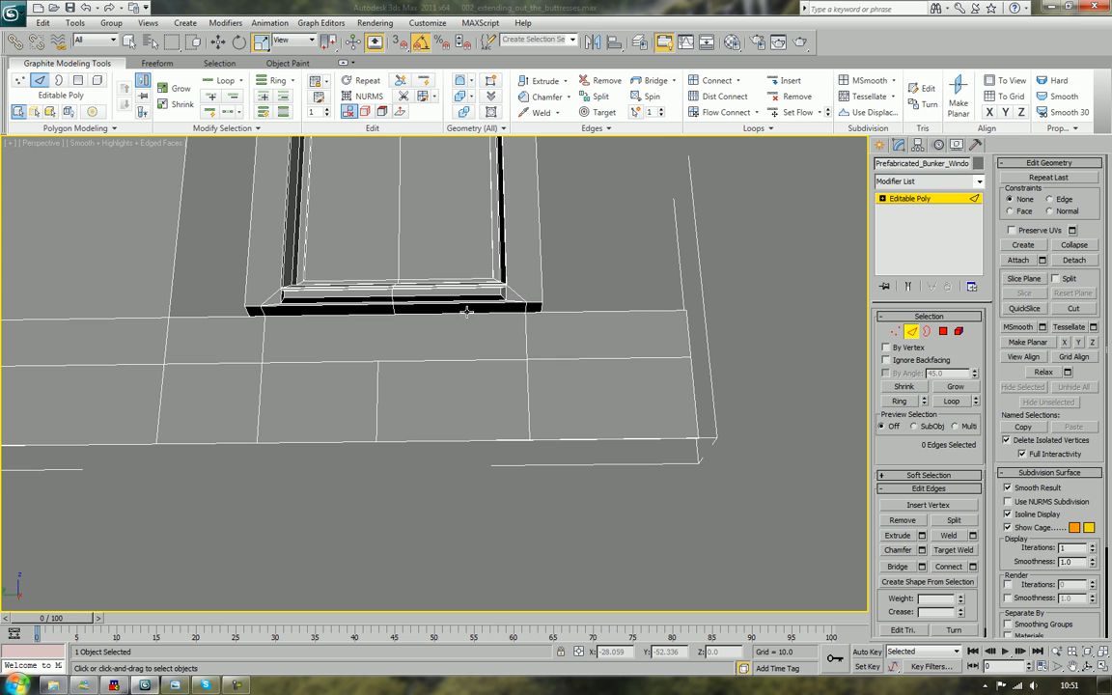
pyautogui.moveTo(587, 266); pyautogui.dragTo(554, 456)
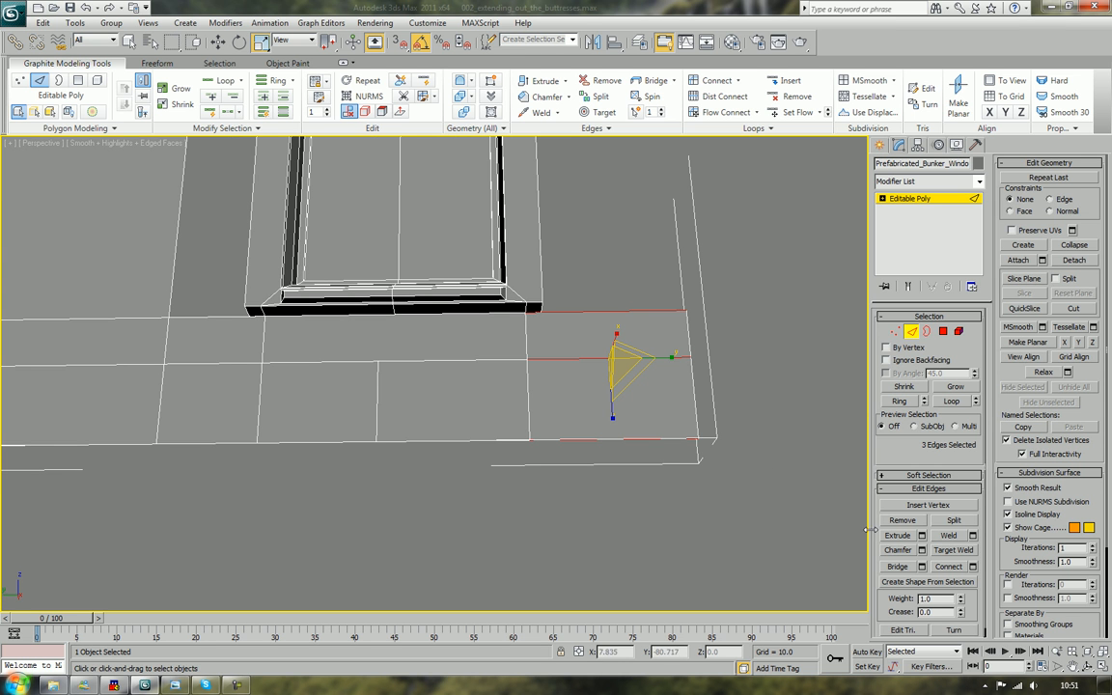
pyautogui.keyDown('alt'); pyautogui.click(540, 311); pyautogui.keyUp('alt')
pyautogui.press('w')
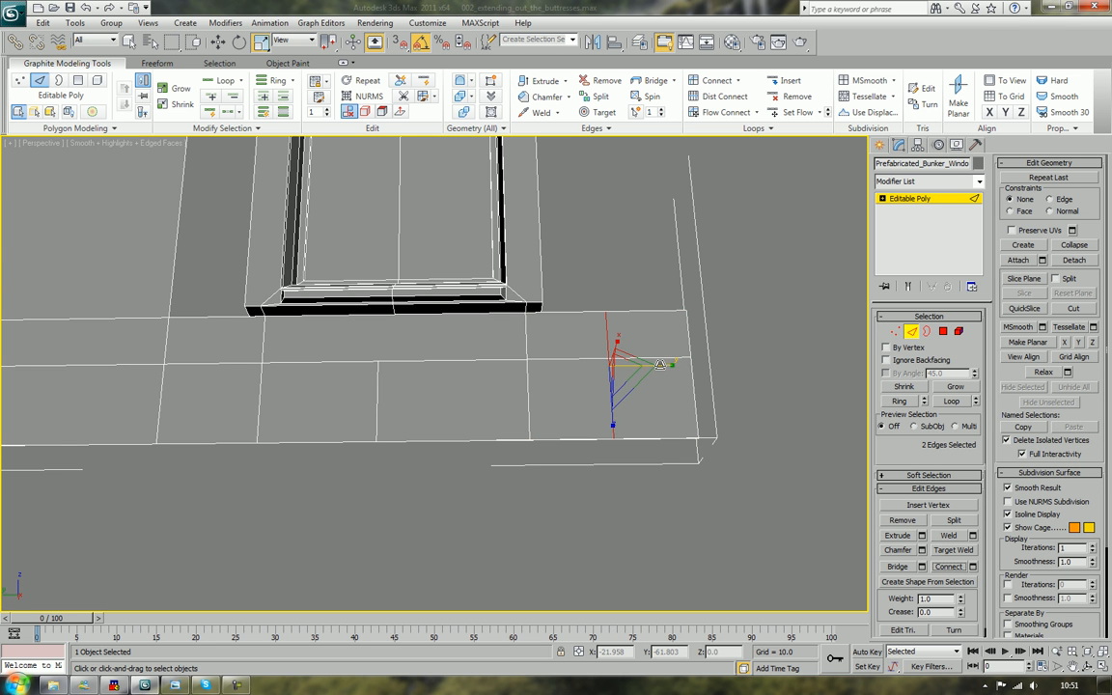
pyautogui.moveTo(562, 367); pyautogui.dragTo(502, 369)
# Connect the horizontal base wall edges on the window's other side, move the new vertical edge close to the frame's corner, and clear the selection
pyautogui.moveTo(204, 317); pyautogui.dragTo(224, 536)
pyautogui.click(944, 567)
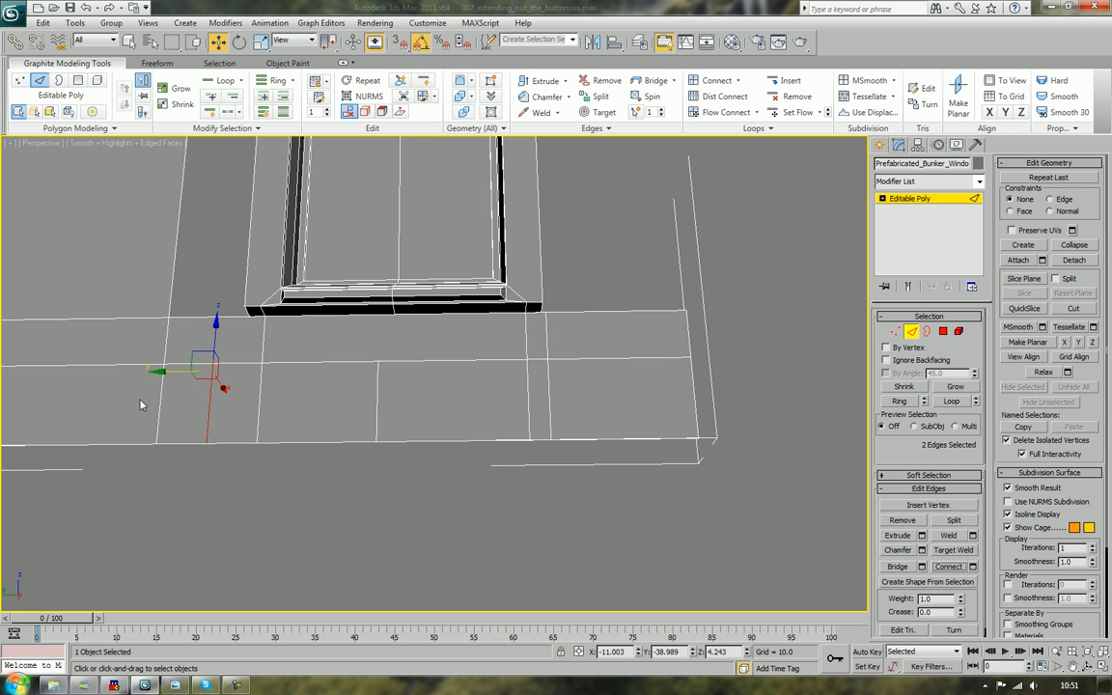
pyautogui.moveTo(172, 372); pyautogui.dragTo(199, 372)
pyautogui.click(638, 257)
# Target weld the top vertex of the new edge on the narrower side to the frame's outer bottom corner vertex
pyautogui.scroll(10, 536, 275)
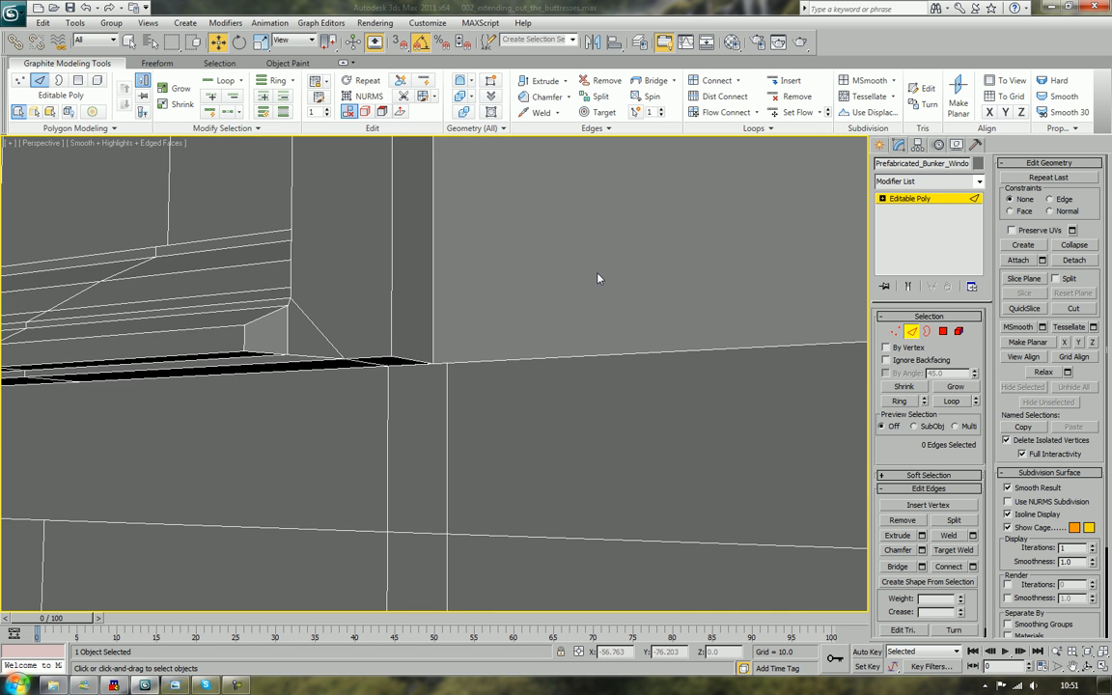
pyautogui.click(895, 333)
pyautogui.click(958, 536)
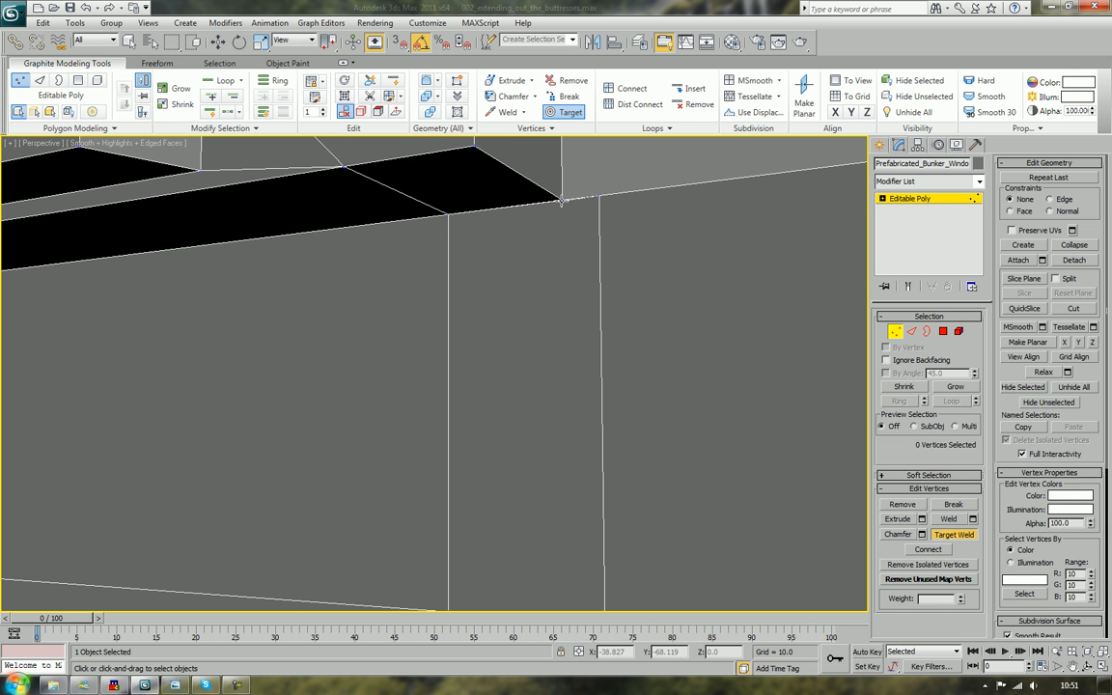
# Target weld the top vertex of the new edge on the wider side to the frame's bottom corner vertex, and leave the weld mode
pyautogui.scroll(-5, 558, 219)
pyautogui.keyDown('alt'); pyautogui.moveTo(311, 311); pyautogui.dragTo(328, 338, button='middle'); pyautogui.keyUp('alt')
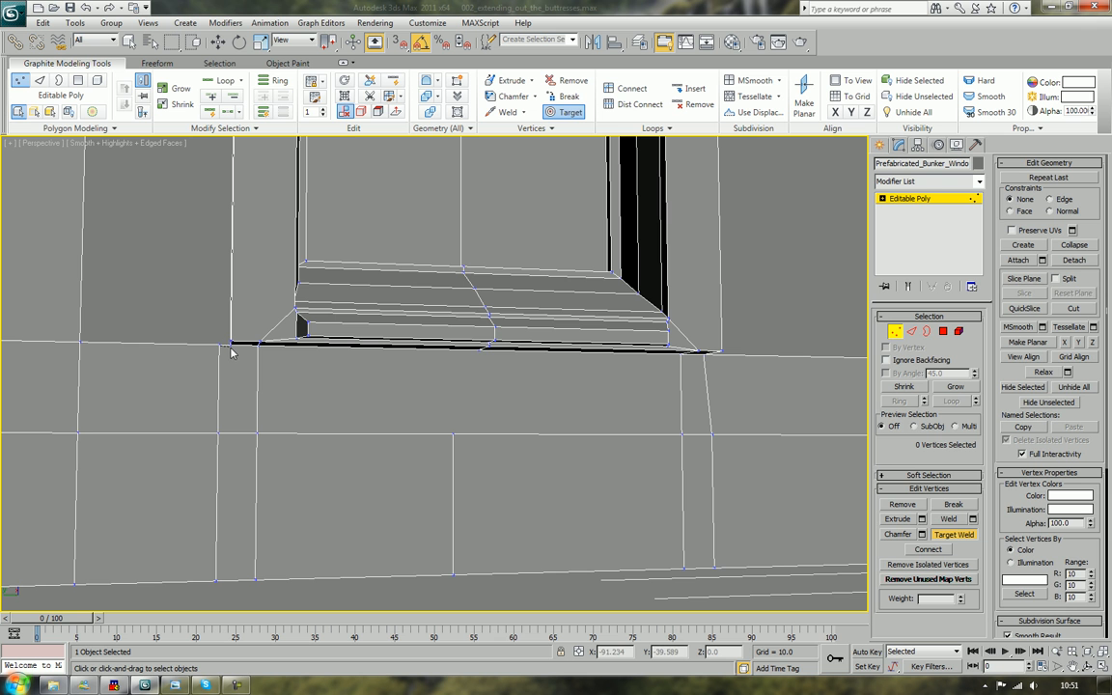
pyautogui.press('w')
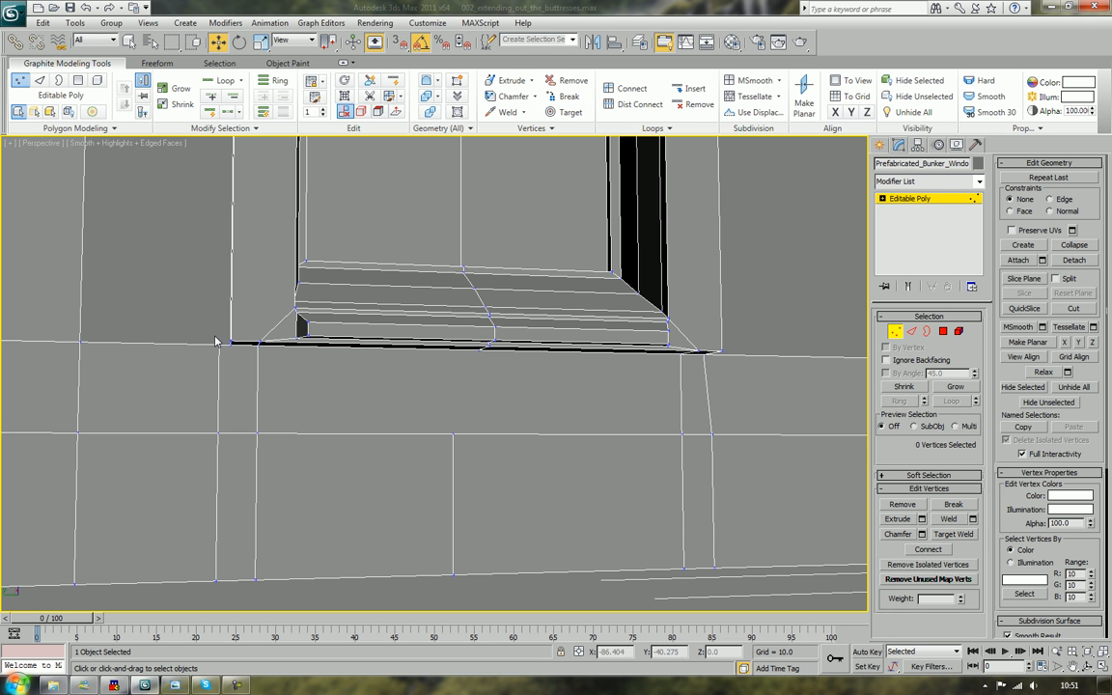
pyautogui.keyDown('alt'); pyautogui.moveTo(200, 353); pyautogui.dragTo(209, 345, button='middle'); pyautogui.keyUp('alt')
pyautogui.scroll(3, 216, 343)
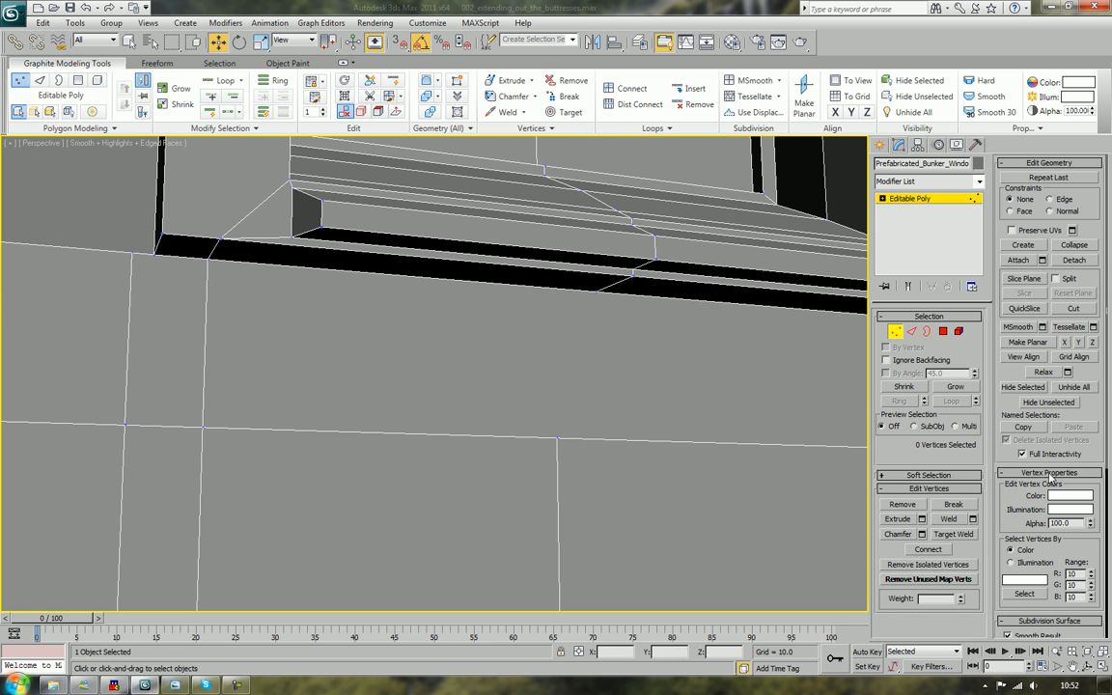
pyautogui.click(951, 534)
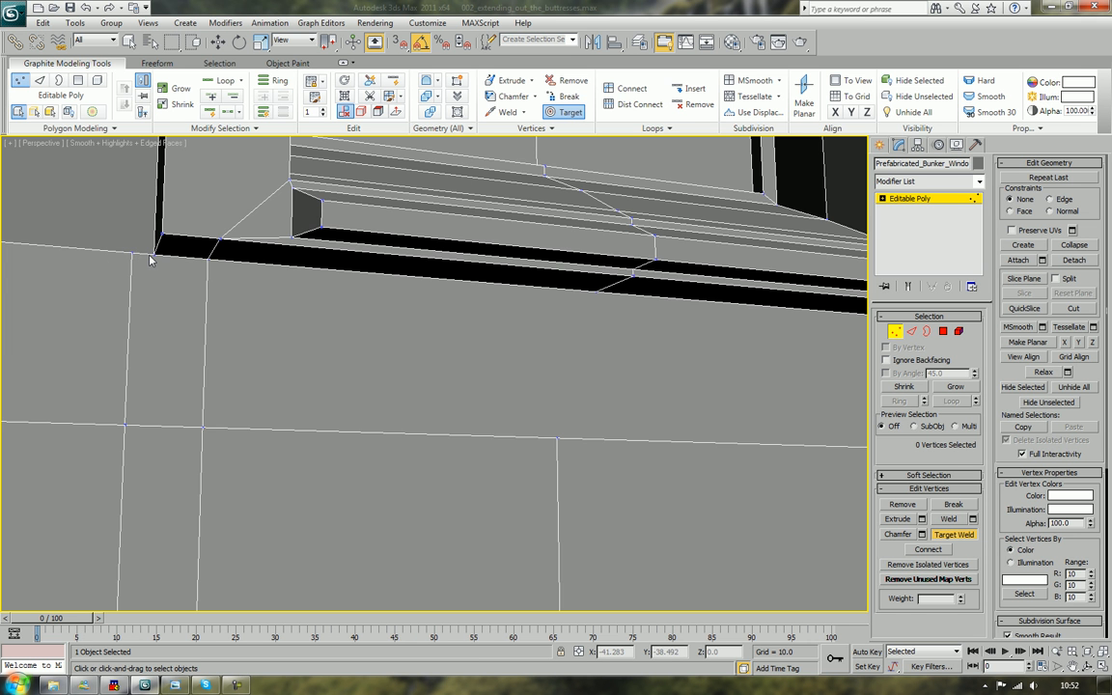
pyautogui.press('w')
# Select the three connected edges between the frame strips from the jamb up into the shoulder on the wider-wall side and remove them
pyautogui.keyDown('alt'); pyautogui.moveTo(143, 256); pyautogui.dragTo(343, 287, button='middle'); pyautogui.keyUp('alt')
pyautogui.moveTo(548, 295); pyautogui.dragTo(410, 415, button='middle')
pyautogui.scroll(-4, 409, 416)
pyautogui.scroll(-4, 466, 322)
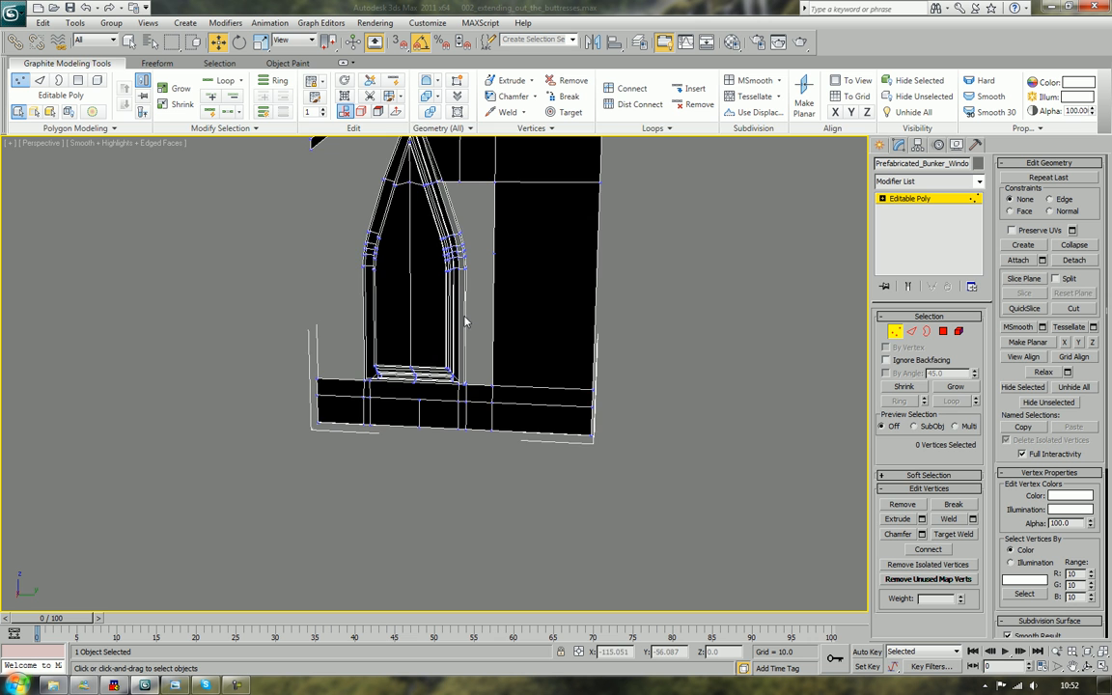
pyautogui.scroll(2, 465, 321)
pyautogui.moveTo(500, 329); pyautogui.dragTo(461, 425, button='middle')
pyautogui.scroll(4, 466, 381)
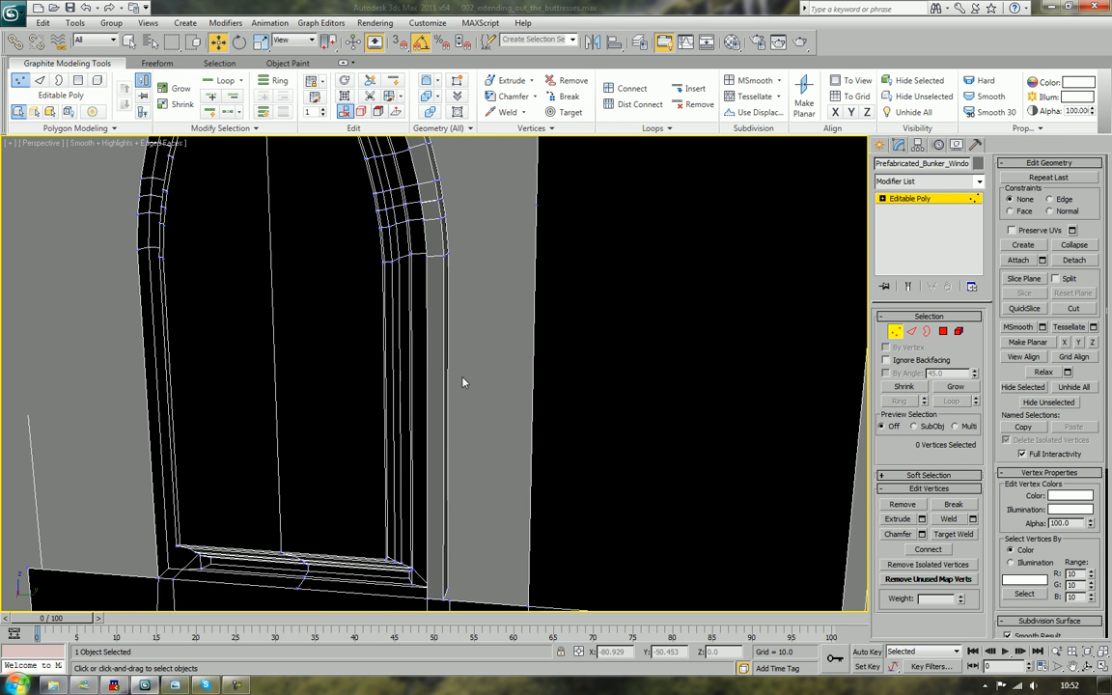
pyautogui.moveTo(469, 342); pyautogui.dragTo(479, 400, button='middle')
pyautogui.press('2')
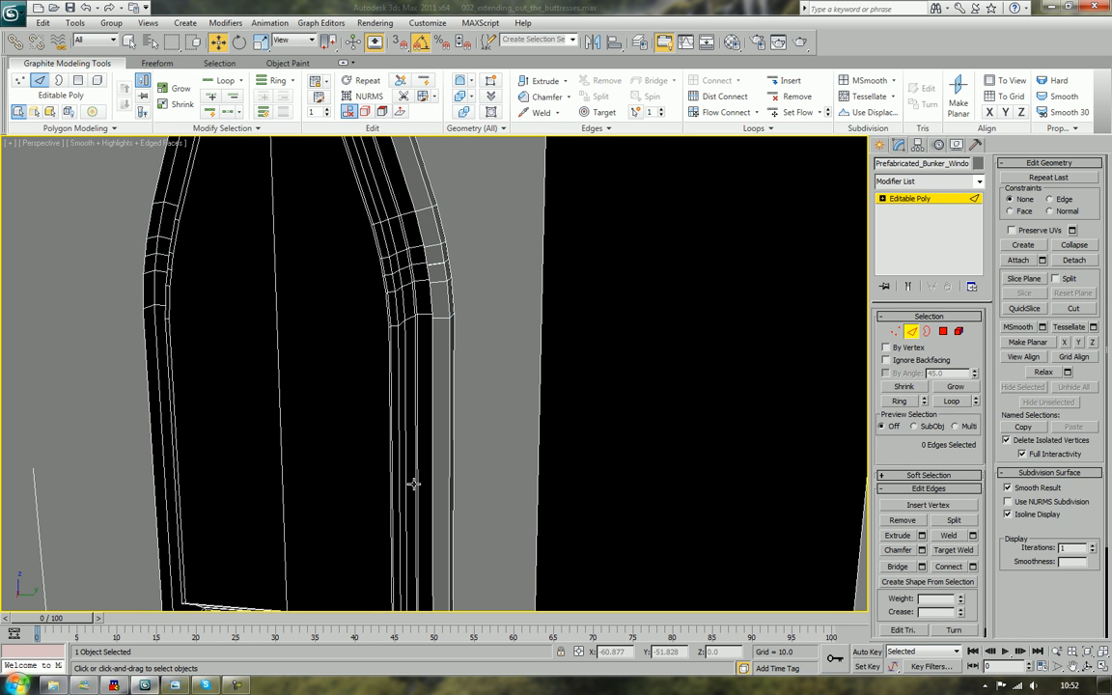
pyautogui.click(430, 480)
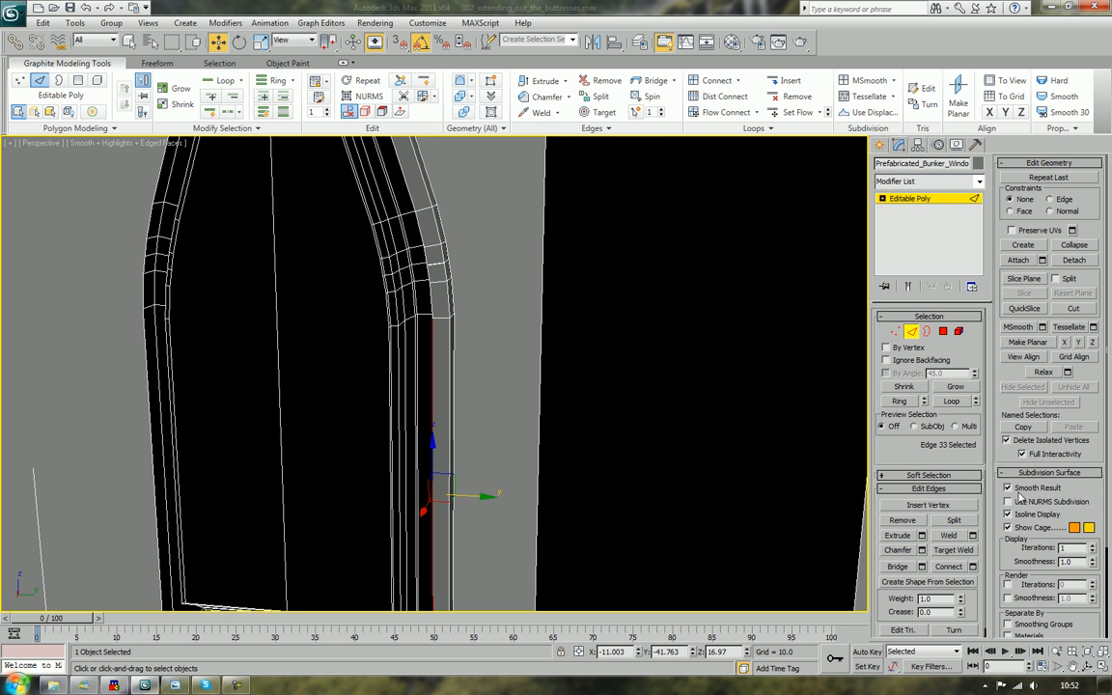
pyautogui.click(950, 401)
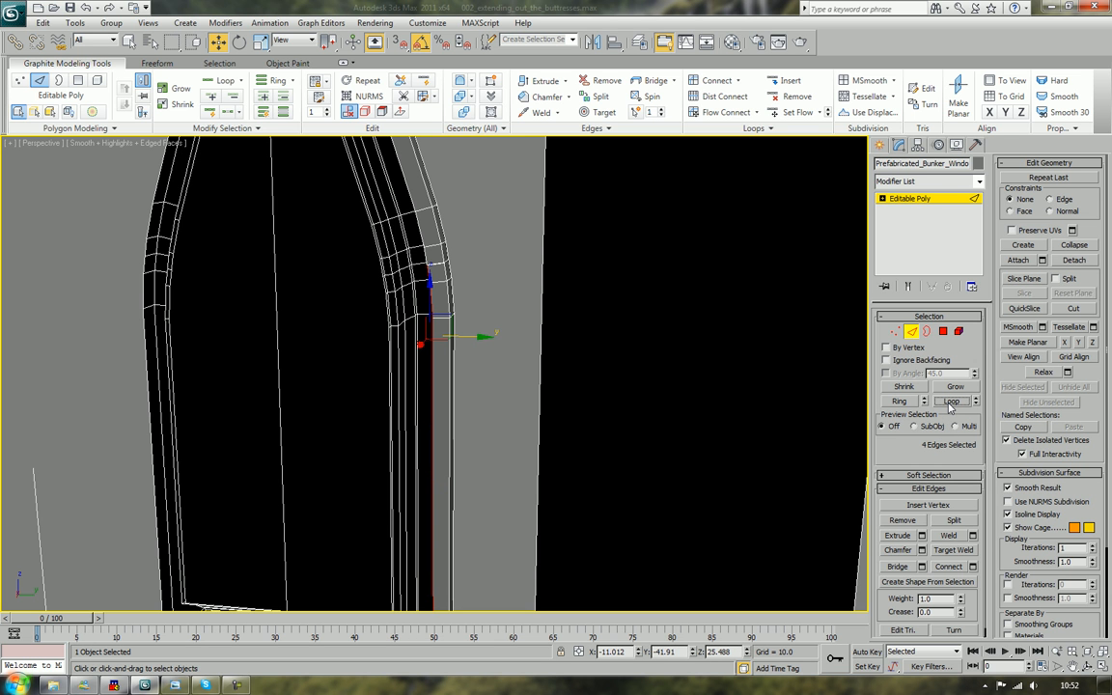
pyautogui.press('BackSpace')
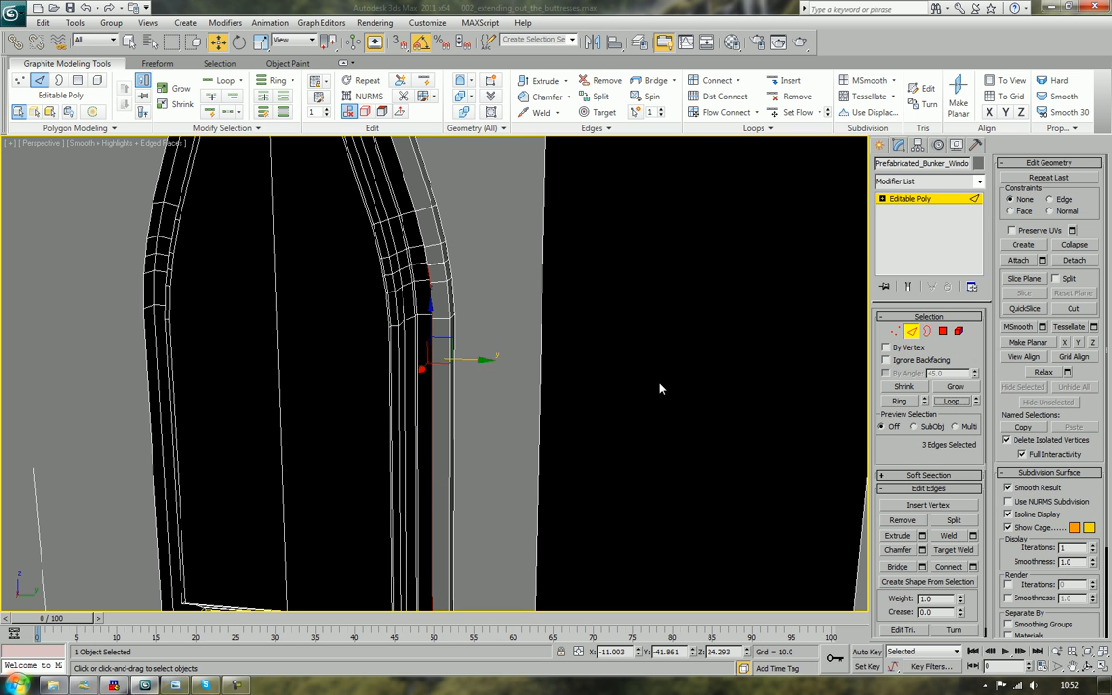
pyautogui.press('Delete')
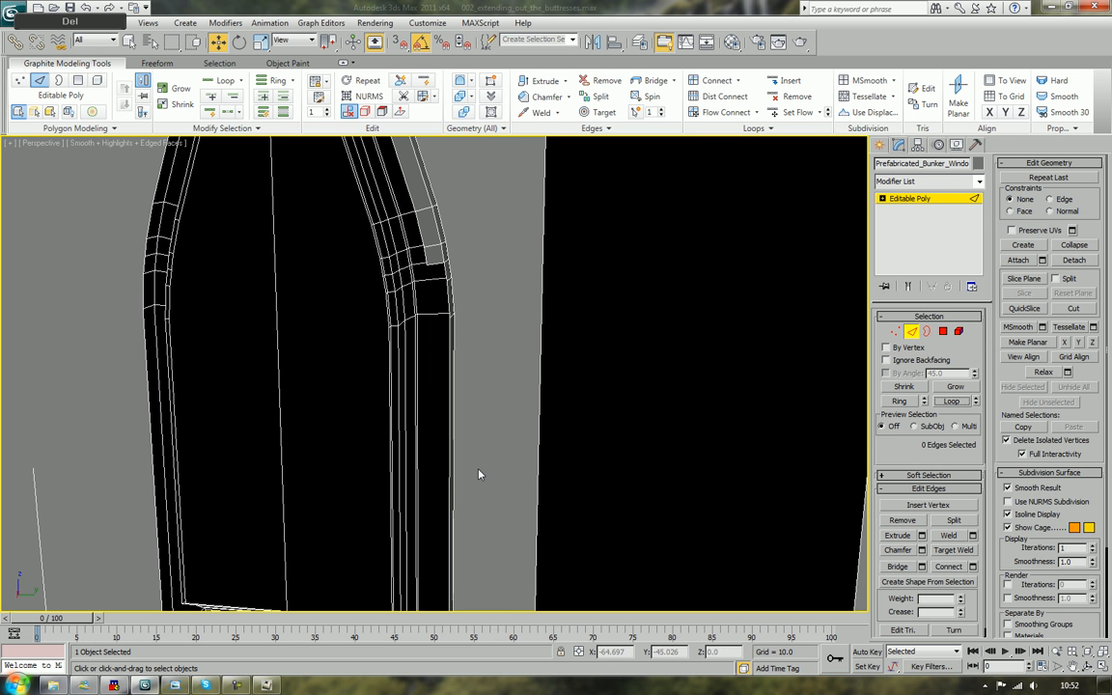
# Remove the remaining edge loop between the frame strips from the shoulder up toward the tip on the wider-wall side
pyautogui.click(418, 223)
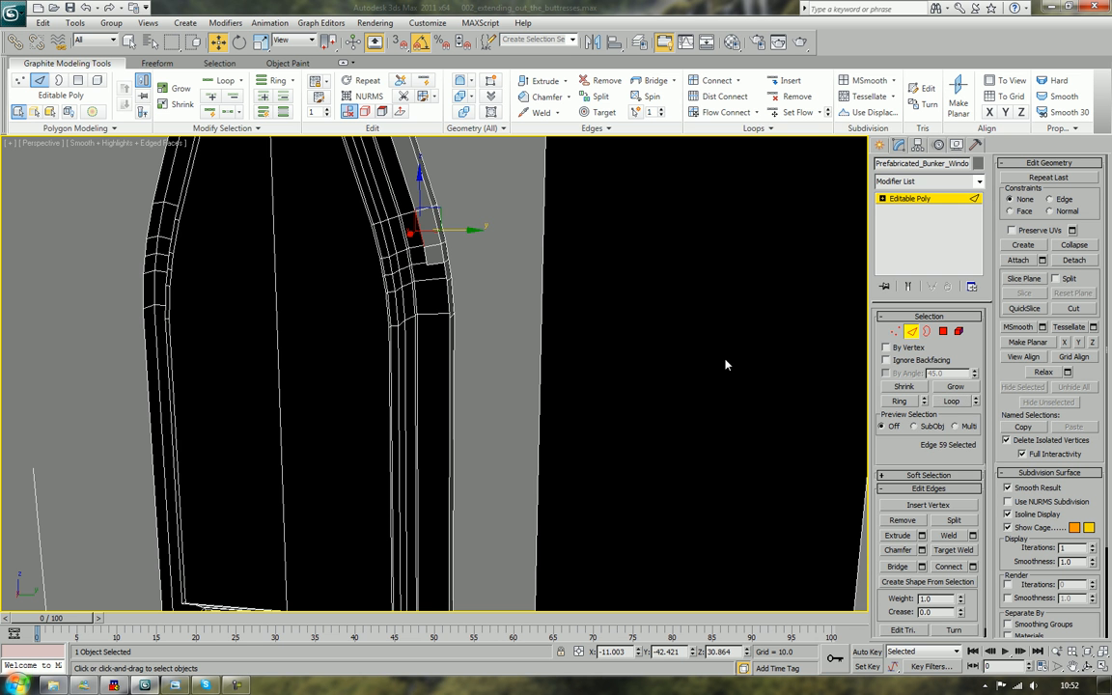
pyautogui.click(951, 401)
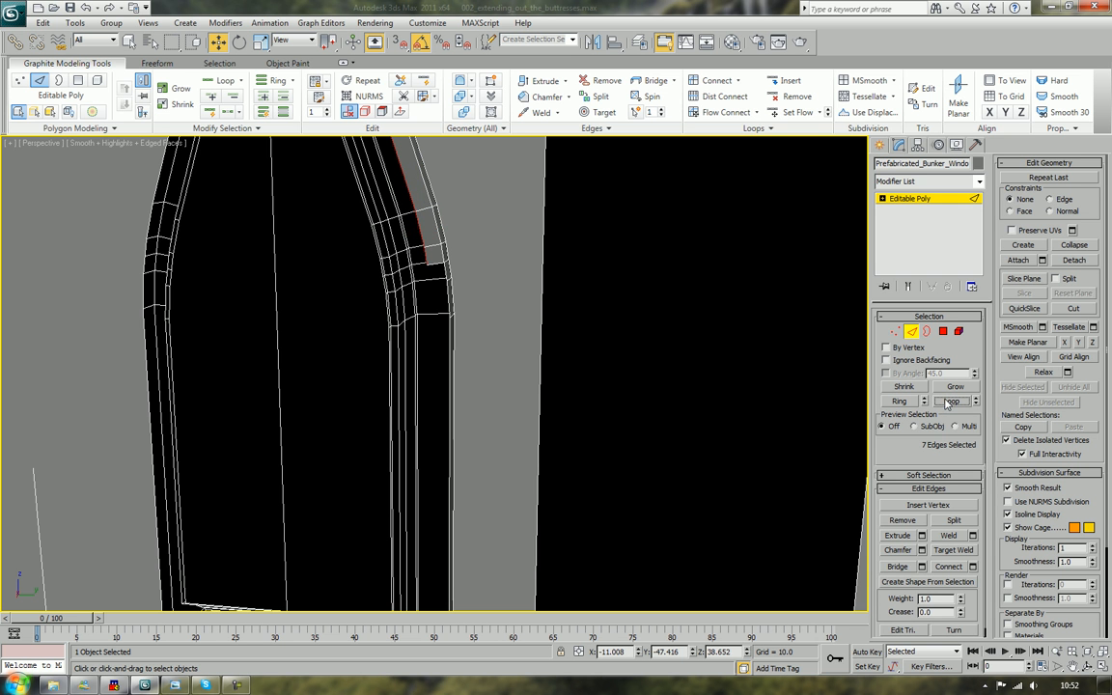
pyautogui.press('BackSpace')
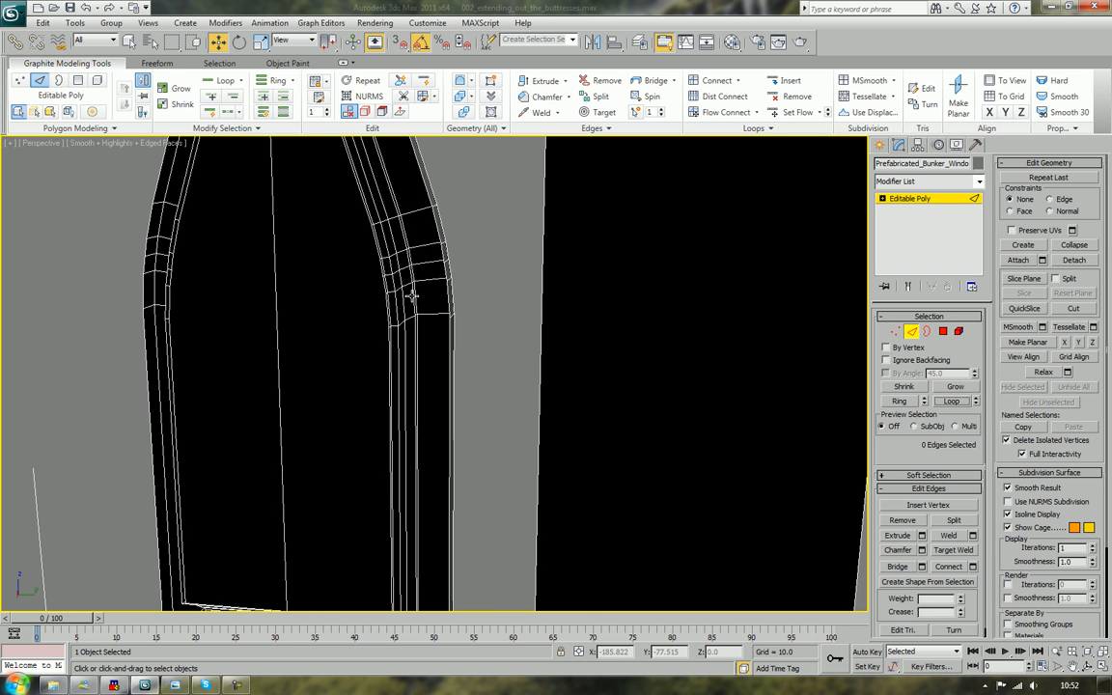
# Inspect the frame from its pointed tip down to the sill and bottom corners for leftover edges and unwelded vertices
pyautogui.moveTo(412, 297); pyautogui.dragTo(475, 694, button='middle')
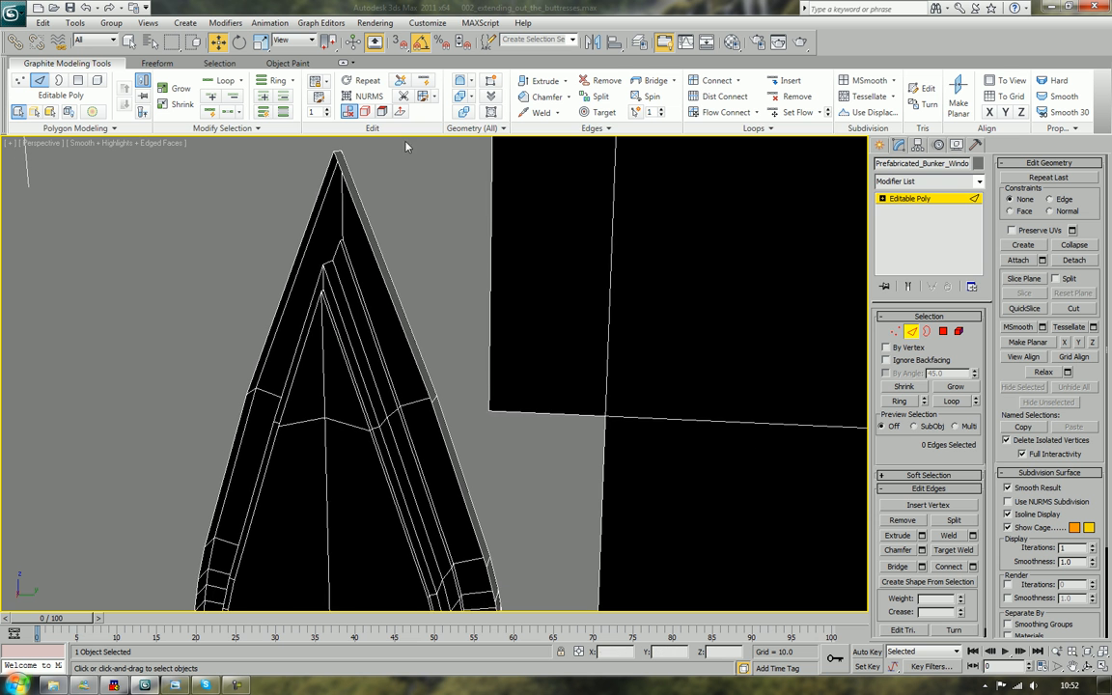
pyautogui.moveTo(380, 316); pyautogui.dragTo(410, 29, button='middle')
pyautogui.moveTo(479, 507); pyautogui.dragTo(504, 94, button='middle')
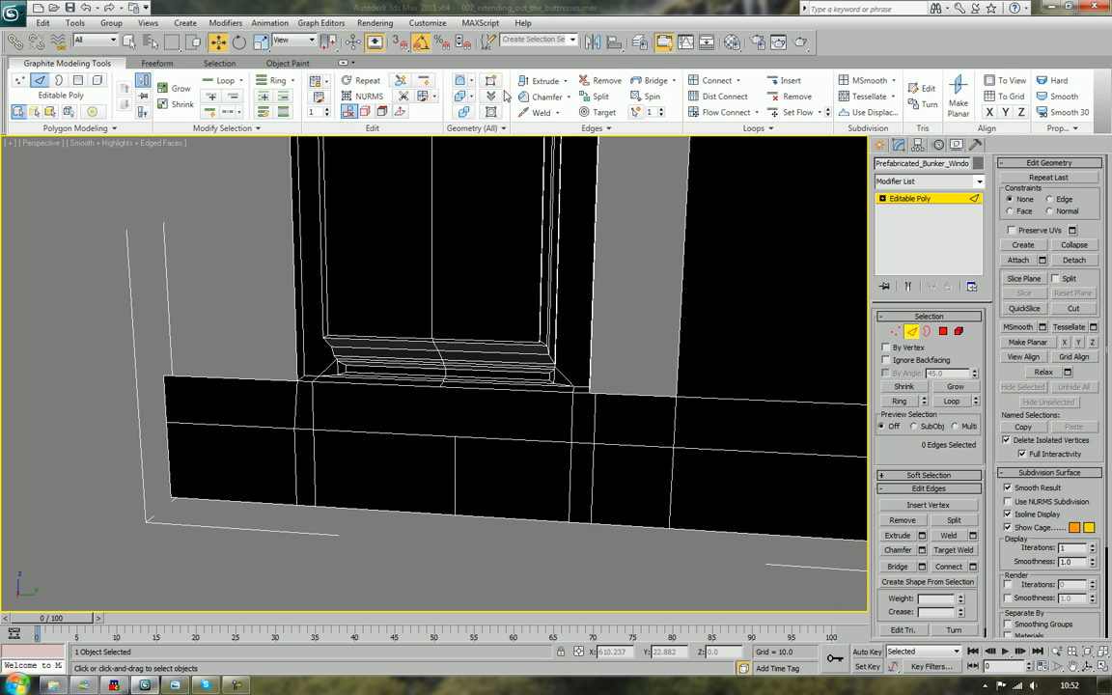
pyautogui.scroll(-3, 516, 114)
pyautogui.moveTo(553, 142)
pyautogui.keyDown('alt'); pyautogui.mouseDown(button='middle')
pyautogui.moveTo(362, 149)
pyautogui.moveTo(356, 174)
pyautogui.moveTo(454, 145)
pyautogui.moveTo(473, 265)
pyautogui.moveTo(439, 331)
pyautogui.moveTo(378, 320)
pyautogui.mouseUp(button='middle'); pyautogui.keyUp('alt')
pyautogui.scroll(4, 410, 322)
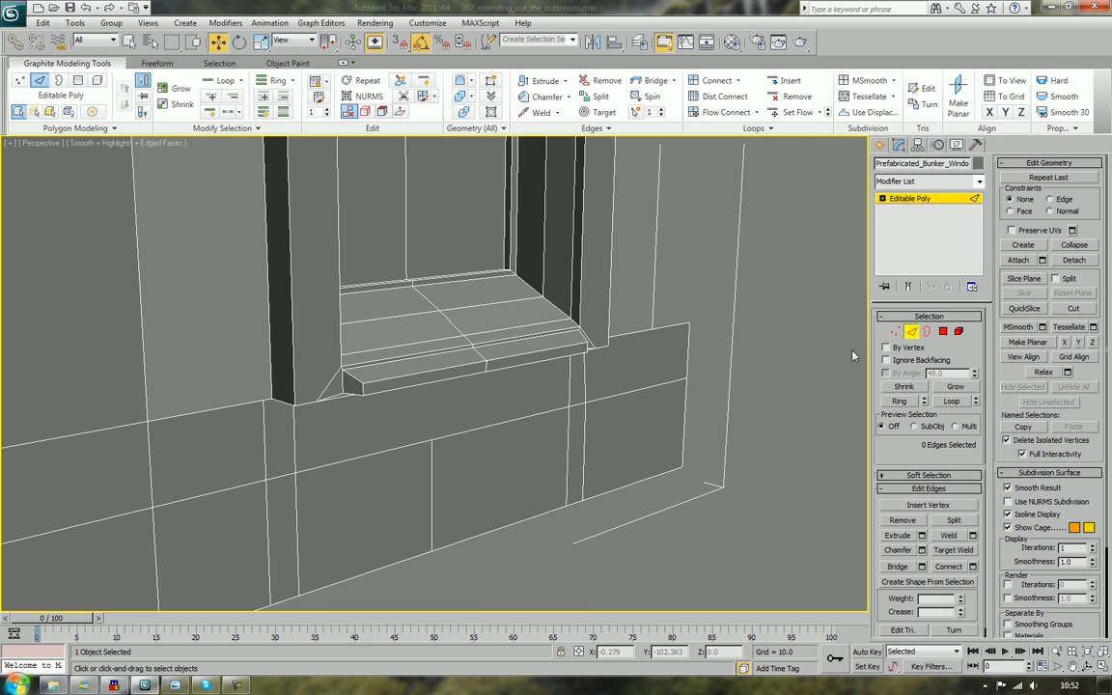
pyautogui.click(895, 334)
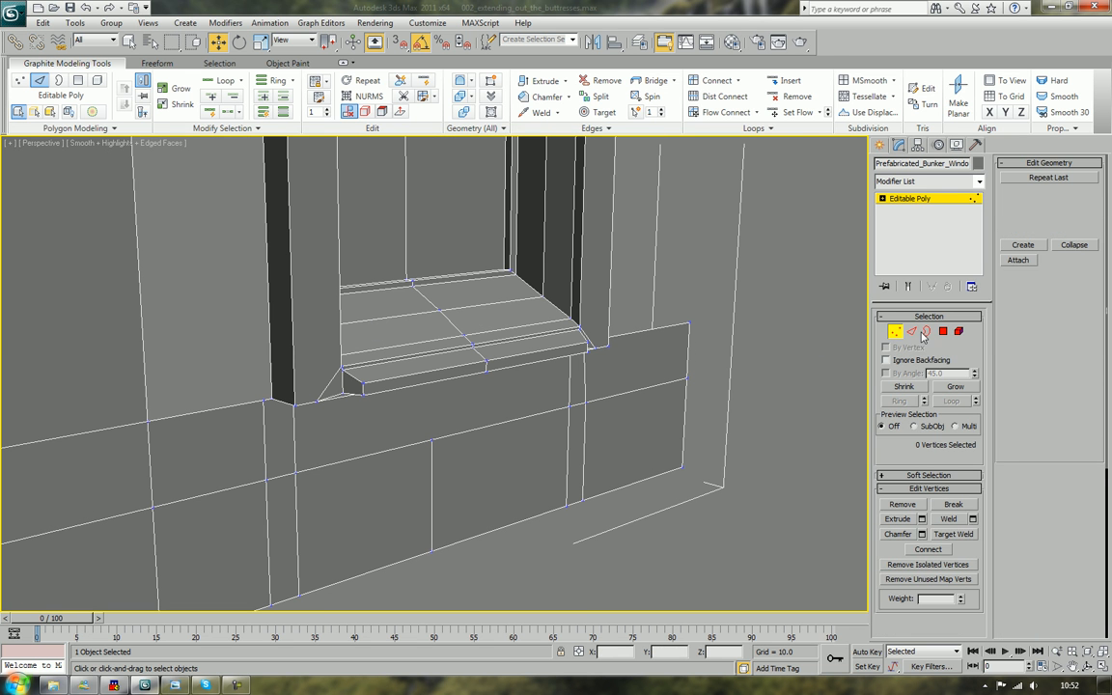
pyautogui.click(953, 534)
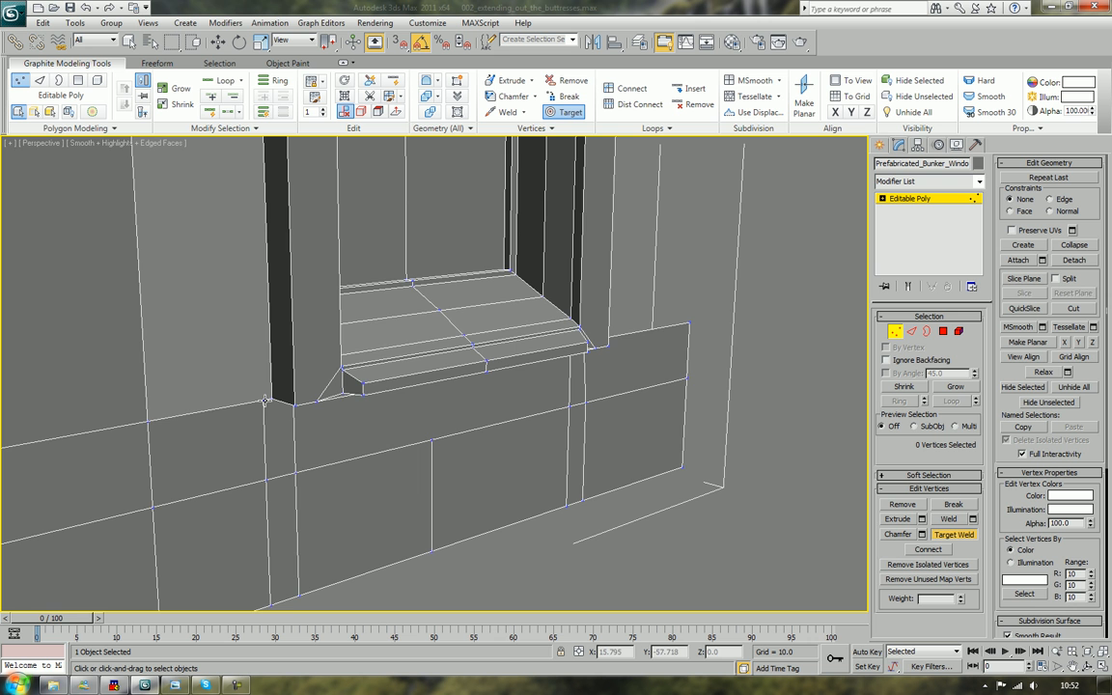
# Remove the short vertical edge in the base wall below the window, together with its two leftover end vertices
pyautogui.scroll(-6, 292, 408)
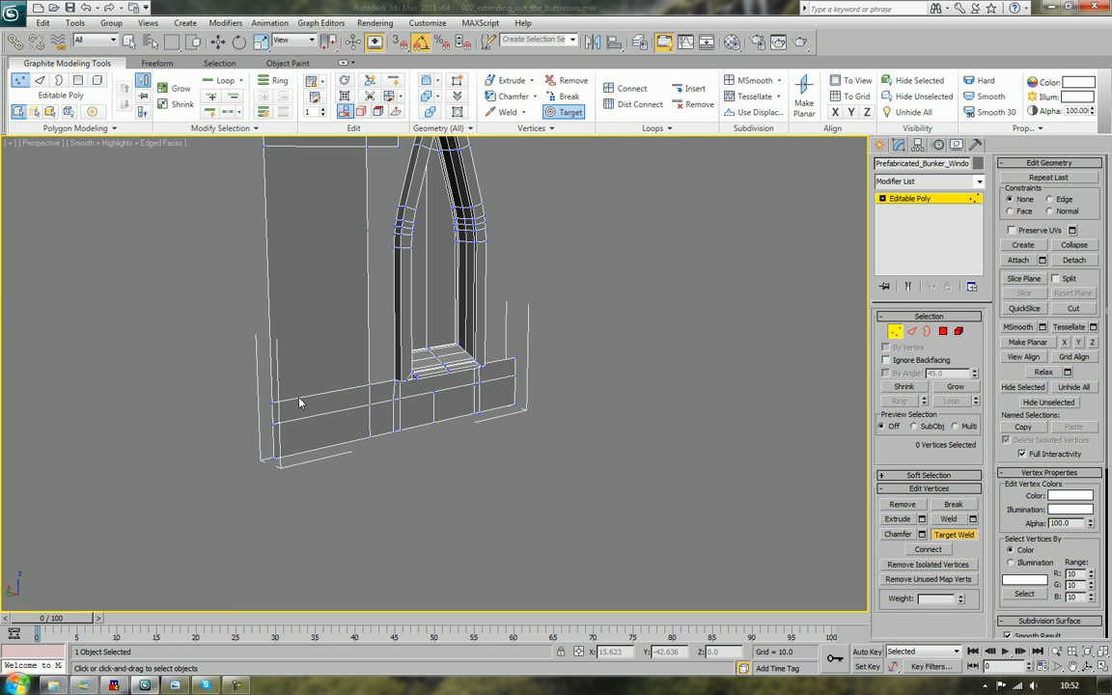
pyautogui.keyDown('alt'); pyautogui.moveTo(299, 403); pyautogui.dragTo(401, 386, button='middle'); pyautogui.keyUp('alt')
pyautogui.scroll(3, 386, 386)
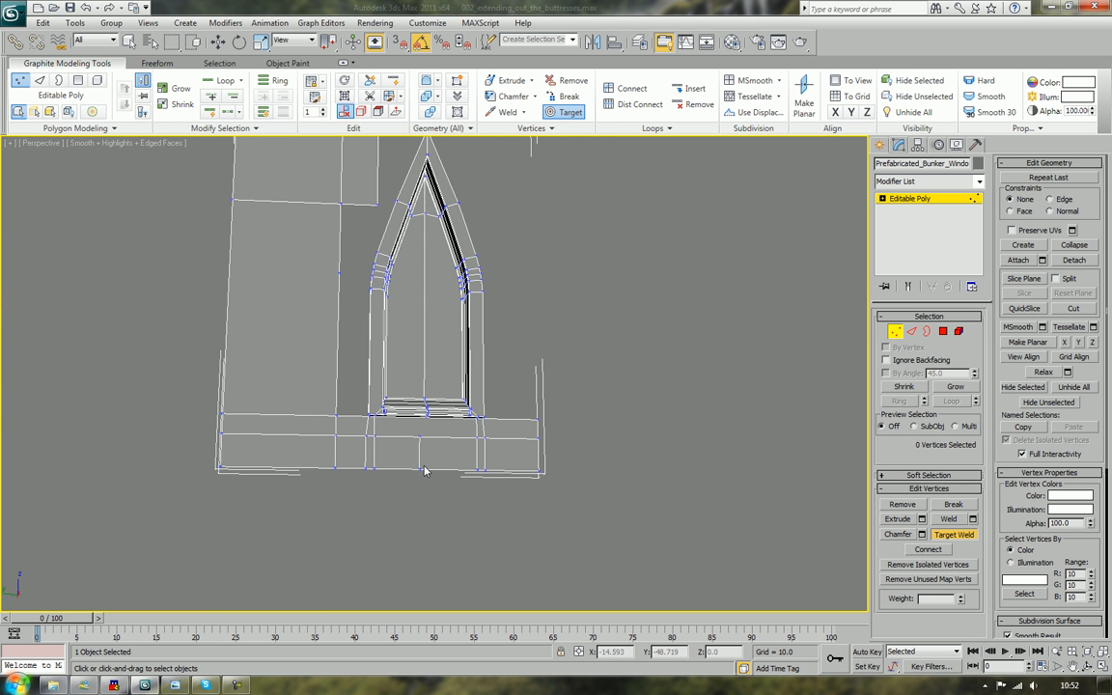
pyautogui.click(911, 332)
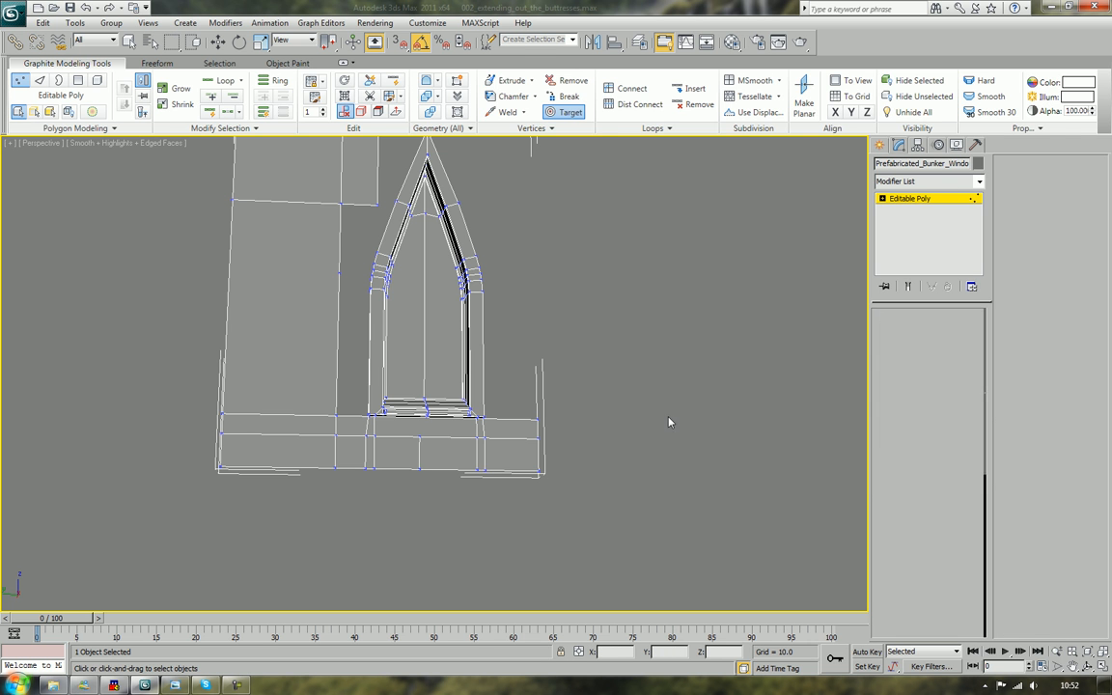
pyautogui.click(417, 451)
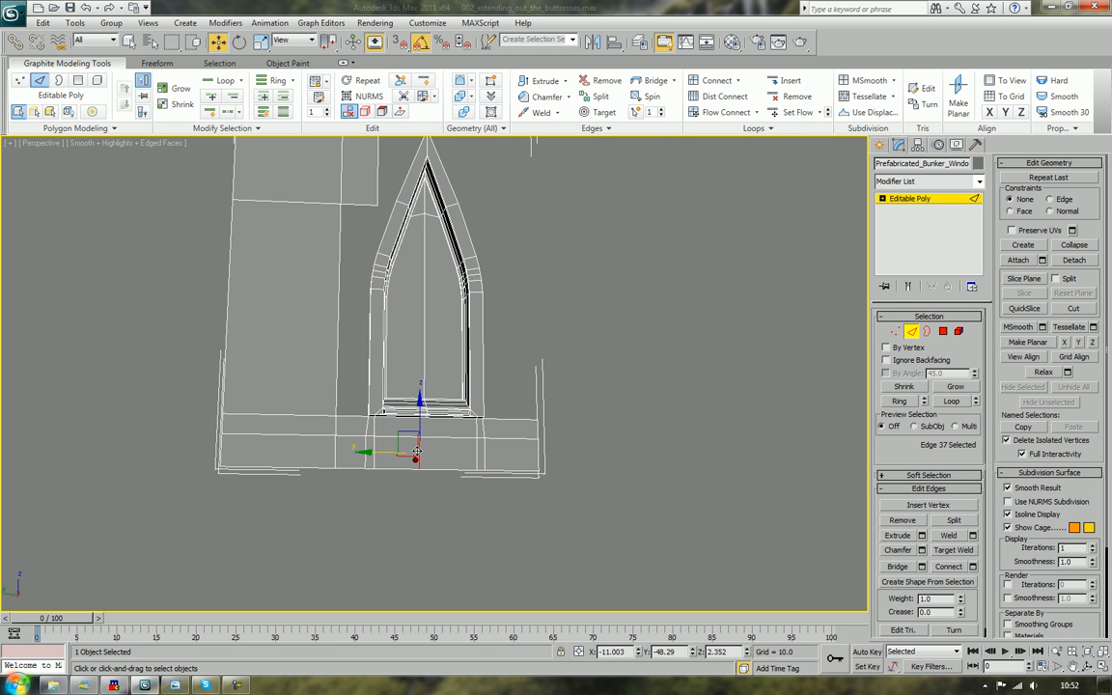
pyautogui.hotkey('ctrl', 'BackSpace')
pyautogui.click(895, 331)
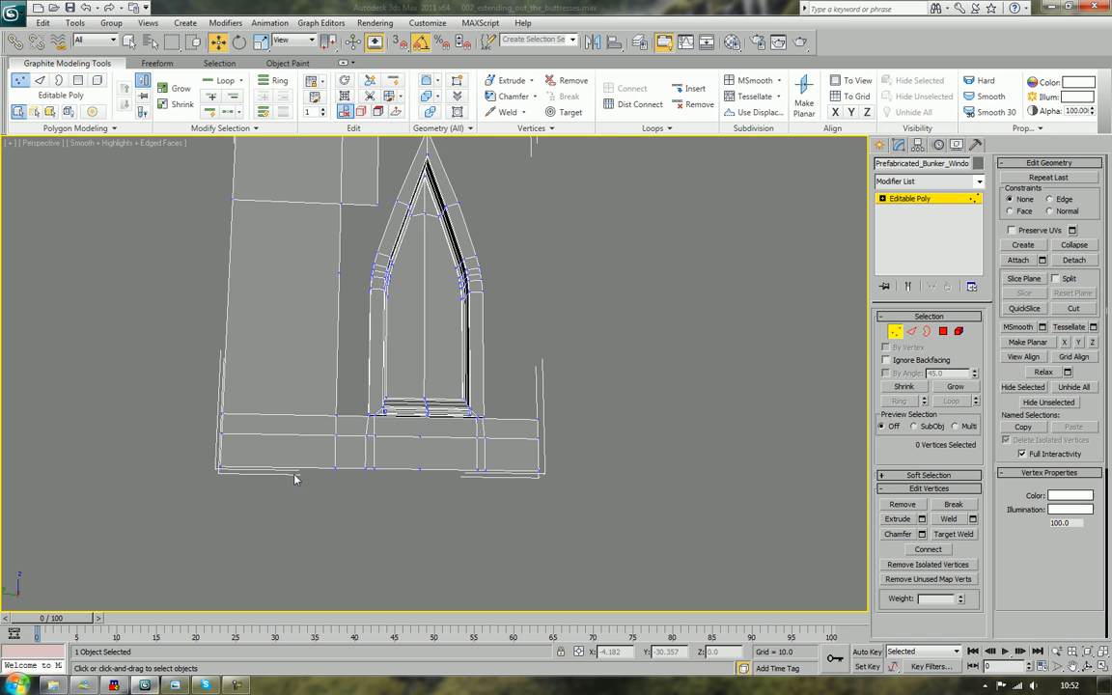
pyautogui.moveTo(436, 483); pyautogui.dragTo(411, 444)
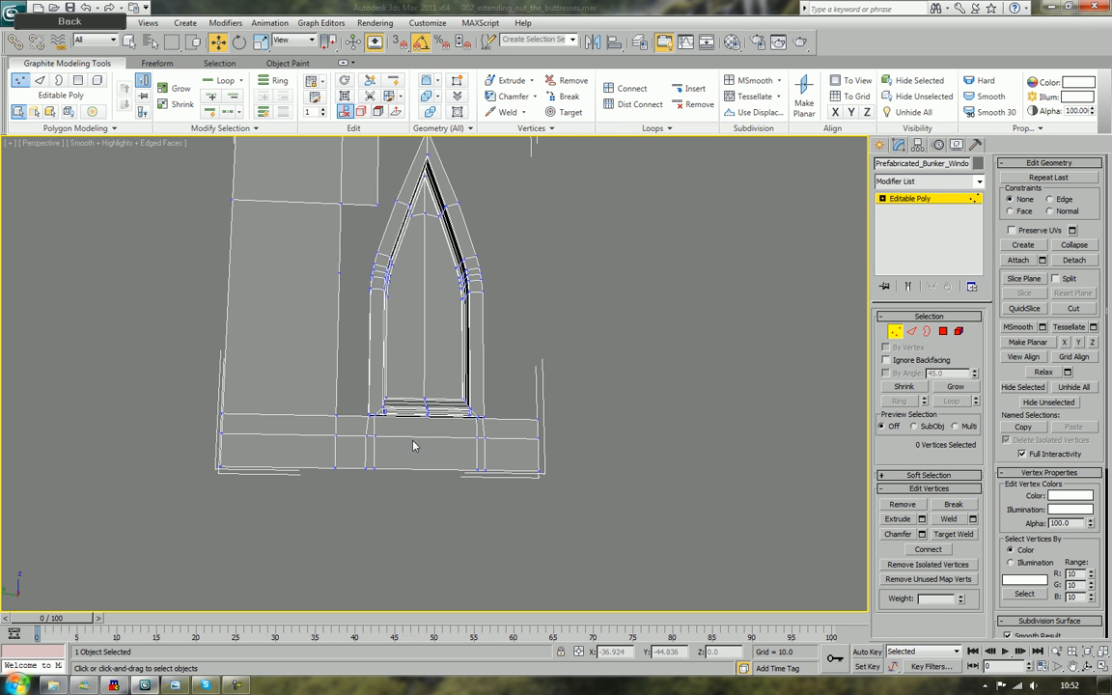
# Extrude the frame's five outer edges below the topmost one on the narrower-wall side horizontally outward past the end of the base wall
pyautogui.keyDown('alt'); pyautogui.moveTo(717, 339); pyautogui.dragTo(531, 453, button='middle'); pyautogui.keyUp('alt')
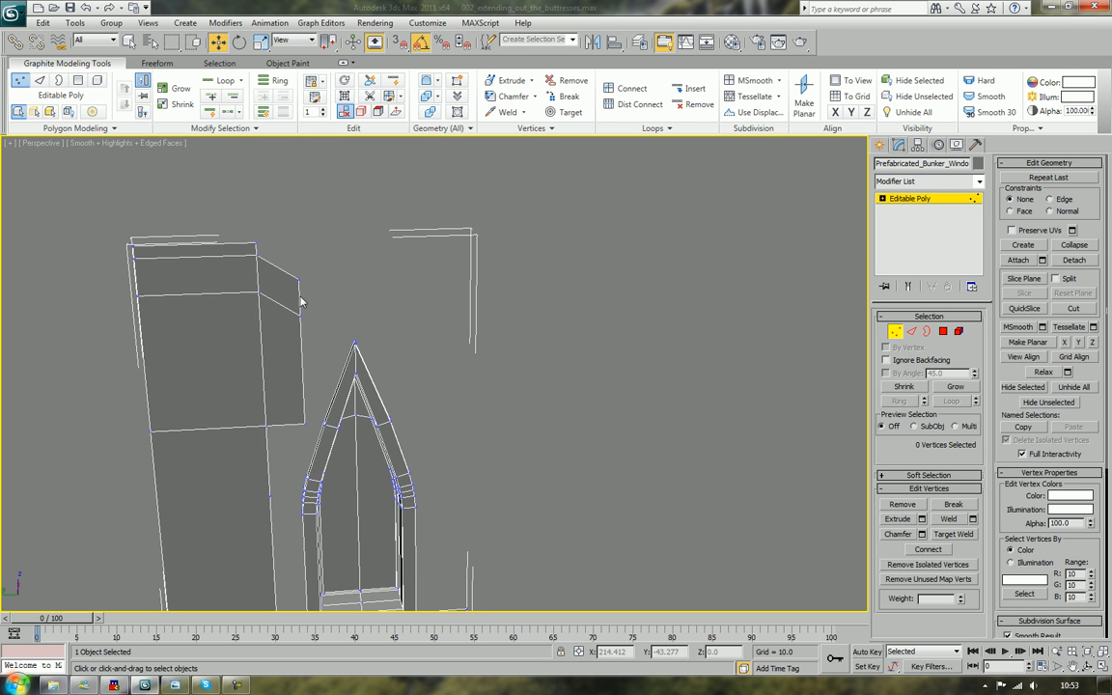
pyautogui.moveTo(681, 429); pyautogui.dragTo(437, 303, button='middle')
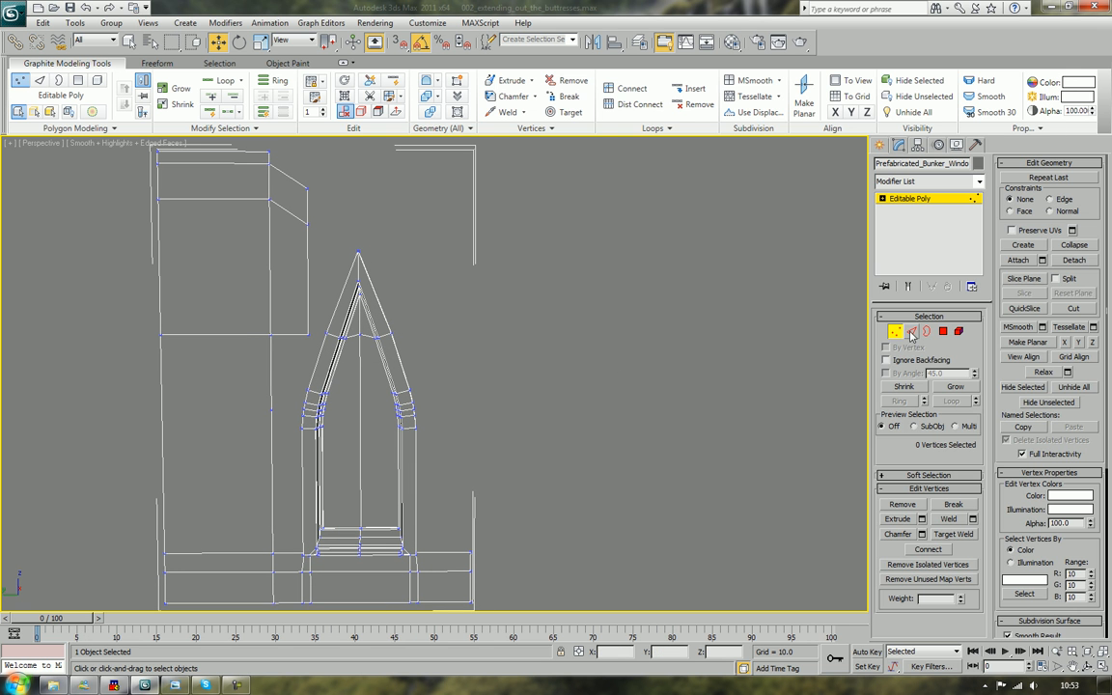
pyautogui.press('2')
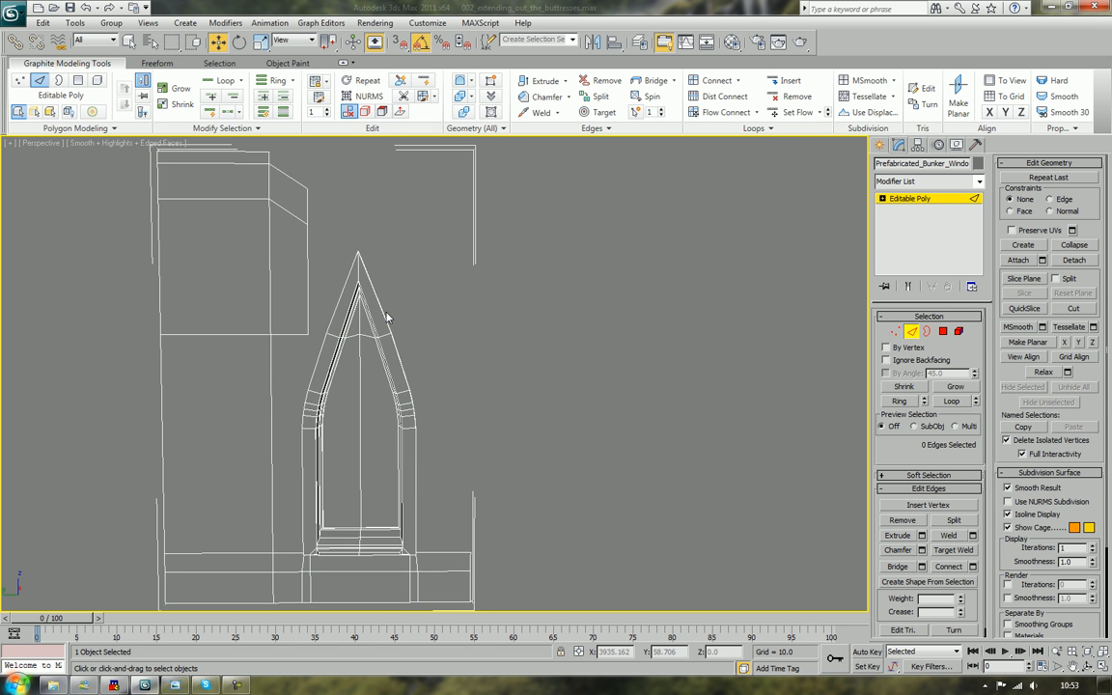
pyautogui.keyDown('alt'); pyautogui.moveTo(386, 318); pyautogui.dragTo(459, 339, button='middle'); pyautogui.keyUp('alt')
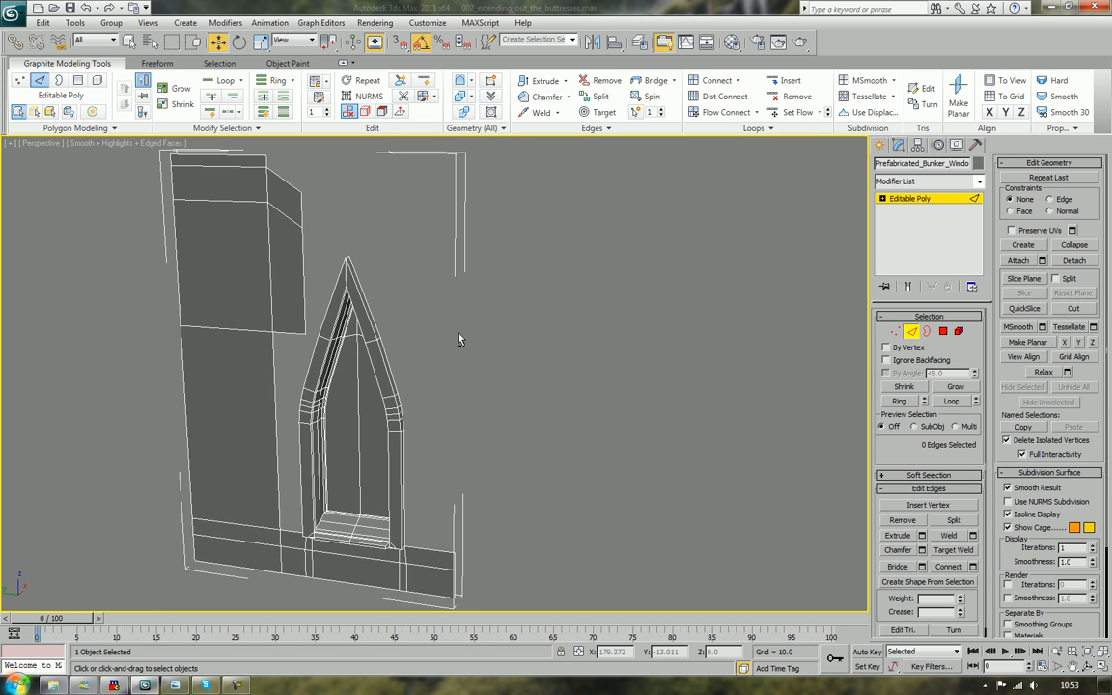
pyautogui.click(368, 316)
pyautogui.keyDown('ctrl'); pyautogui.click(389, 358); pyautogui.keyUp('ctrl')
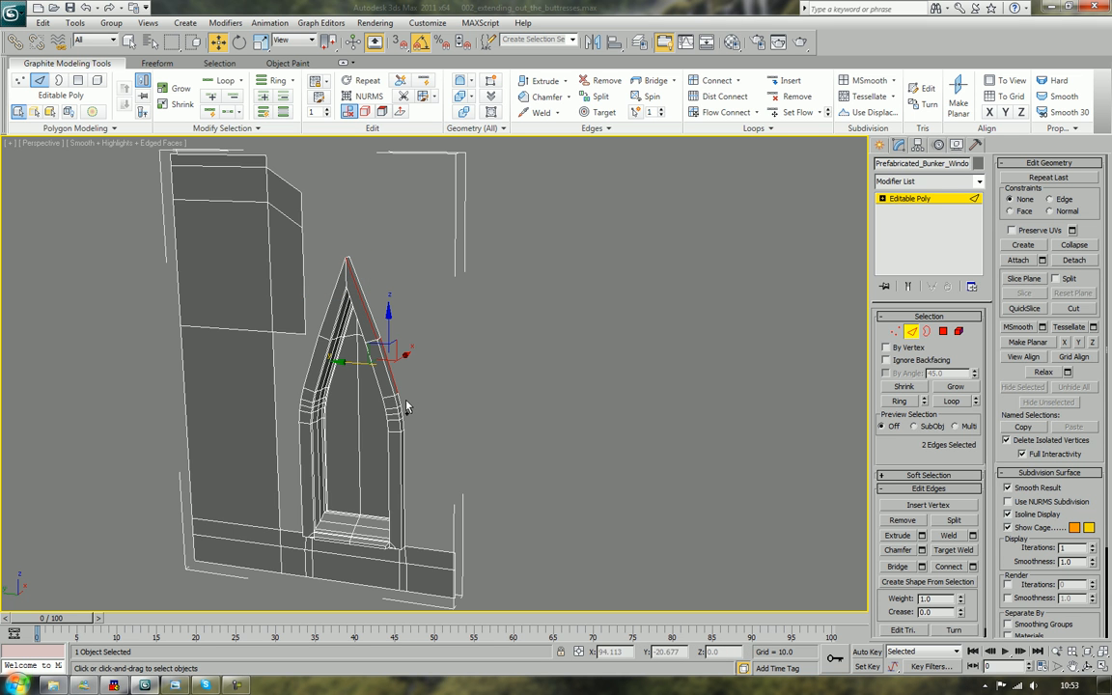
pyautogui.keyDown('ctrl'); pyautogui.click(403, 397); pyautogui.keyUp('ctrl')
pyautogui.scroll(3, 415, 399)
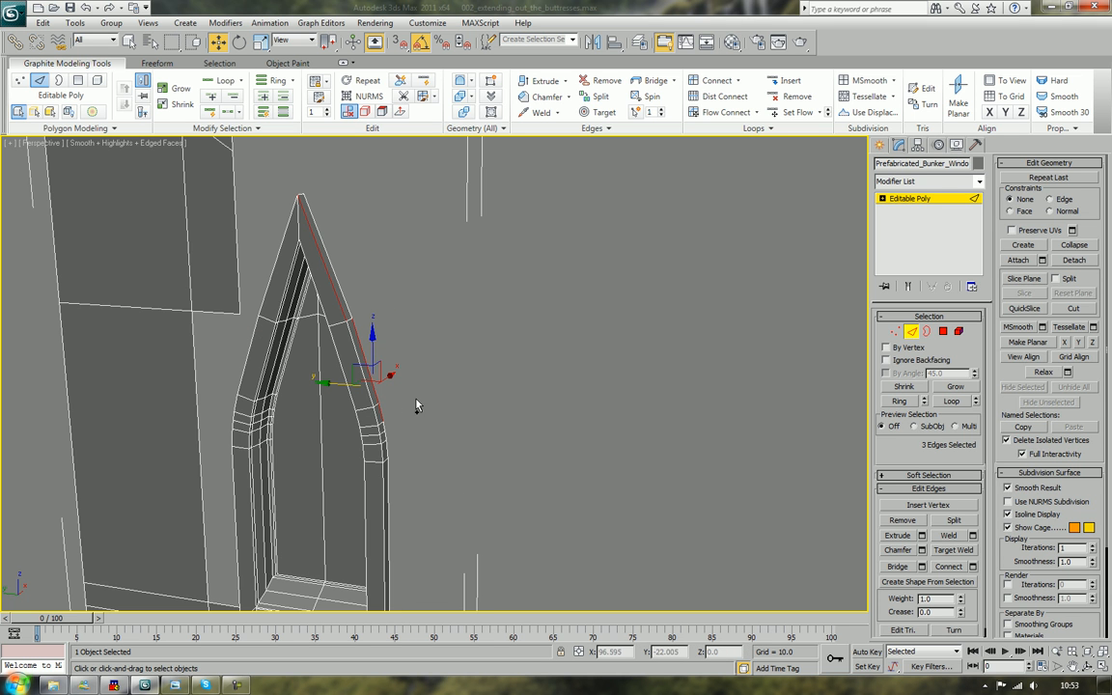
pyautogui.keyDown('ctrl'); pyautogui.click(394, 433); pyautogui.keyUp('ctrl')
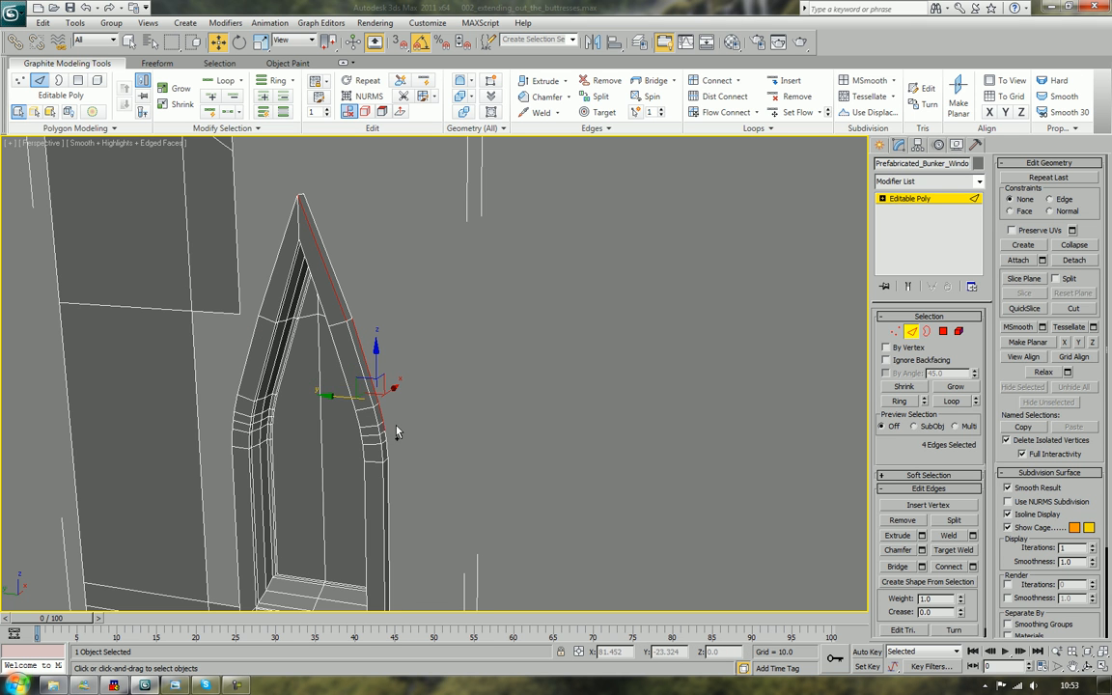
pyautogui.keyDown('ctrl'); pyautogui.click(391, 444); pyautogui.keyUp('ctrl')
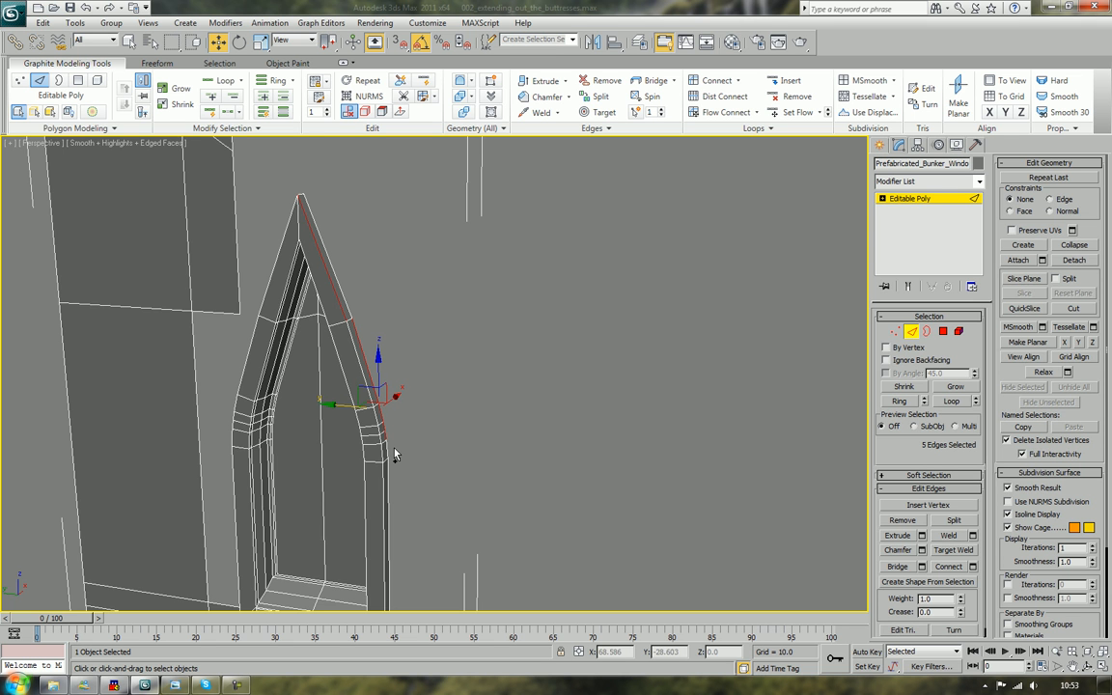
pyautogui.keyDown('ctrl'); pyautogui.click(393, 455); pyautogui.keyUp('ctrl')
pyautogui.scroll(-8, 425, 449)
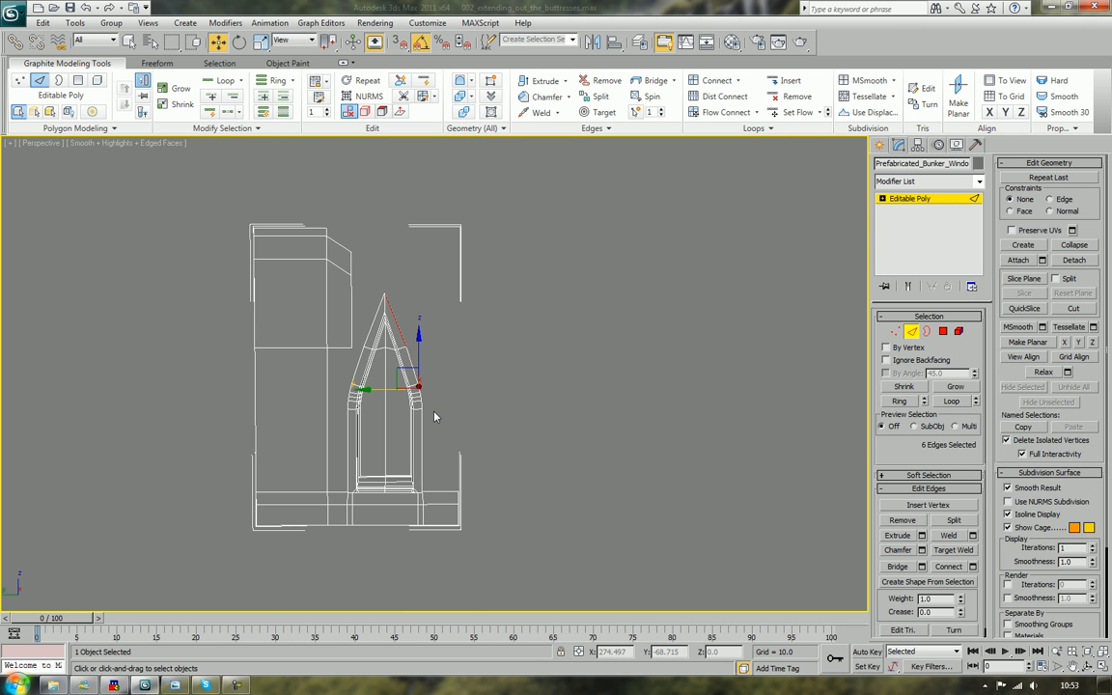
pyautogui.keyDown('shift'); pyautogui.moveTo(415, 389); pyautogui.dragTo(506, 389); pyautogui.keyUp('shift')
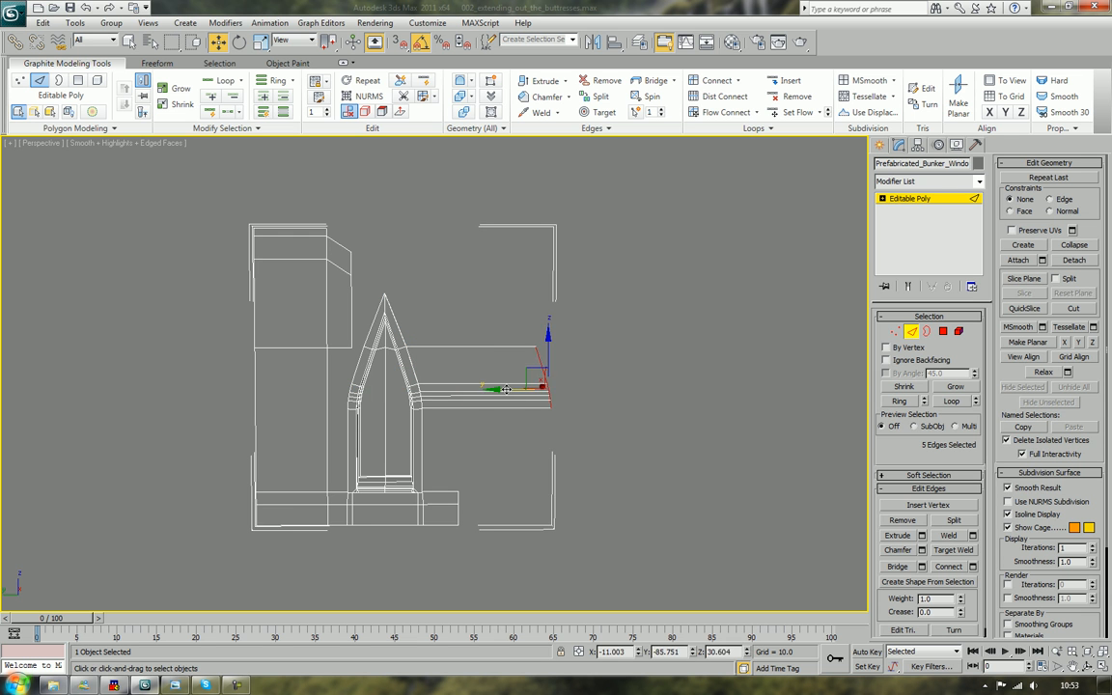
# Flatten the five selected end edges along Y and move them back in line with the end of the wall base
pyautogui.press('r')
pyautogui.moveTo(480, 391); pyautogui.dragTo(966, 380)
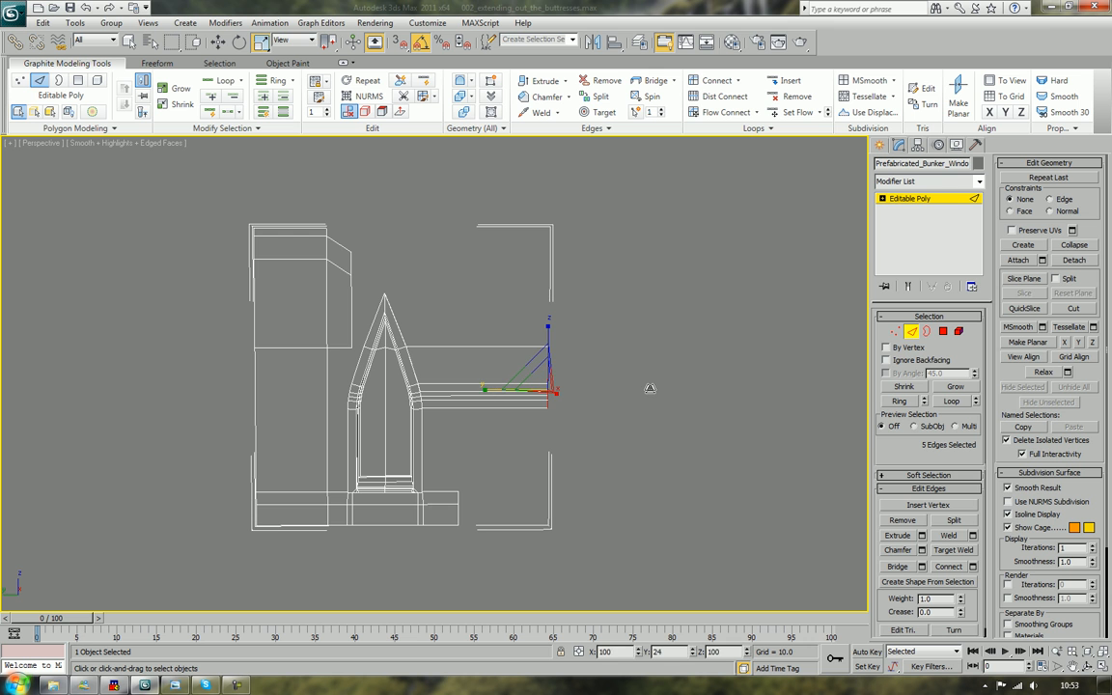
pyautogui.press('w')
pyautogui.moveTo(504, 386); pyautogui.dragTo(416, 411)
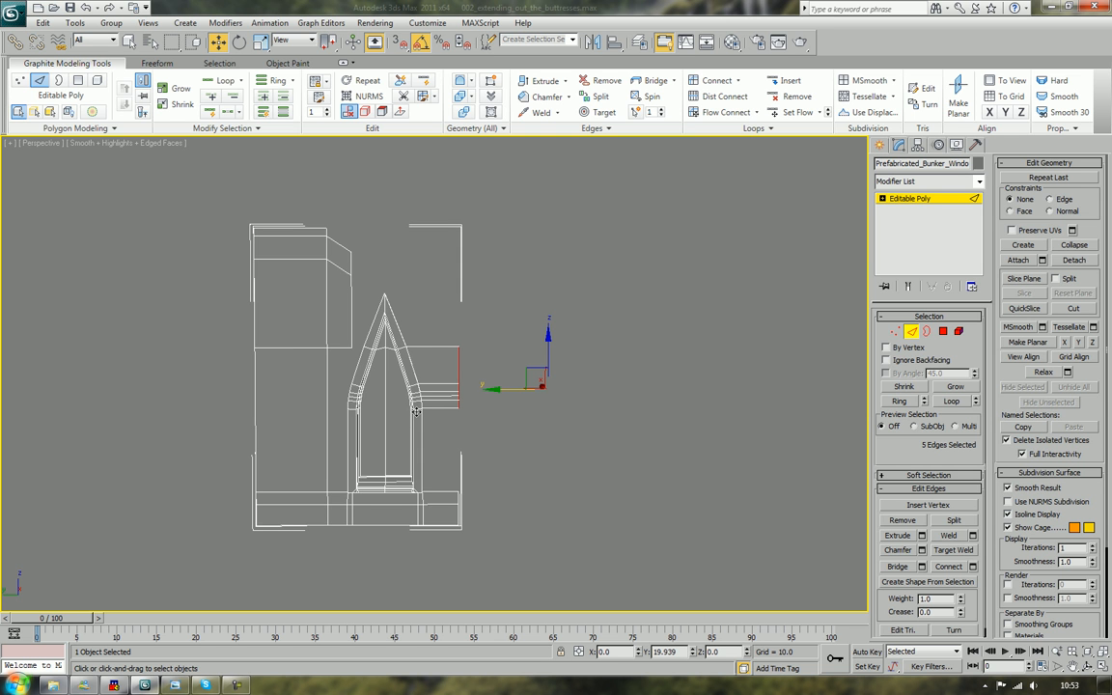
# Extrude the outer edge of the buttress's sloped polygon diagonally down, in line with the end of the wall
pyautogui.click(352, 263)
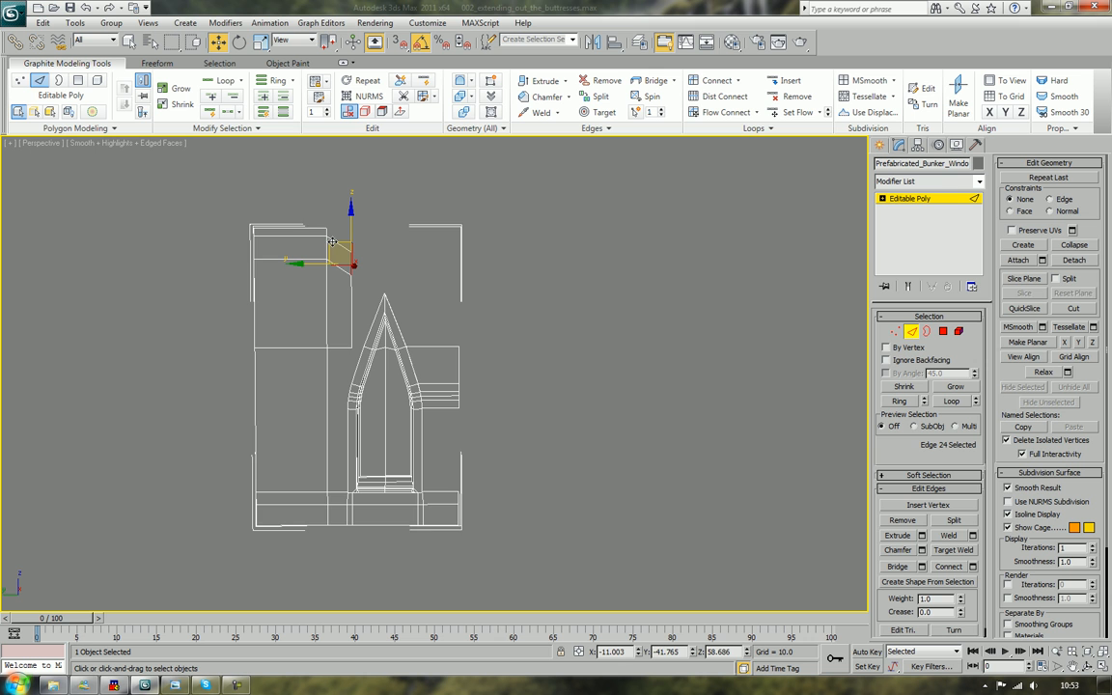
pyautogui.keyDown('shift'); pyautogui.moveTo(332, 241); pyautogui.dragTo(440, 309); pyautogui.keyUp('shift')
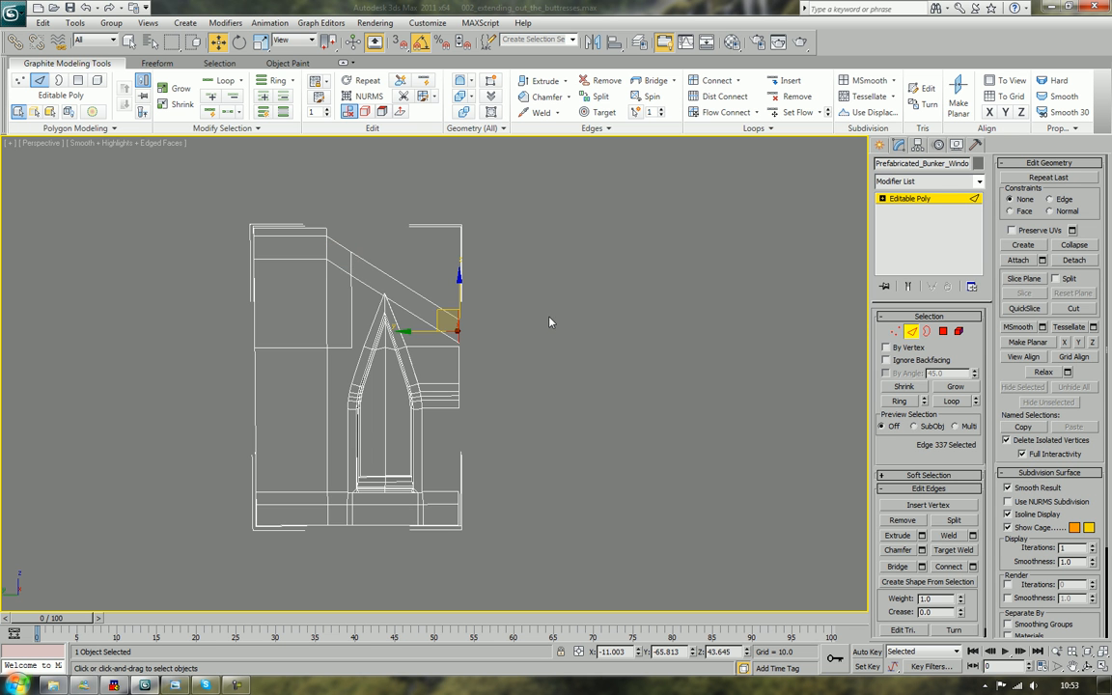
pyautogui.click(558, 323)
pyautogui.keyDown('alt'); pyautogui.moveTo(591, 330); pyautogui.dragTo(556, 426, button='middle'); pyautogui.keyUp('alt')
pyautogui.scroll(5, 553, 361)
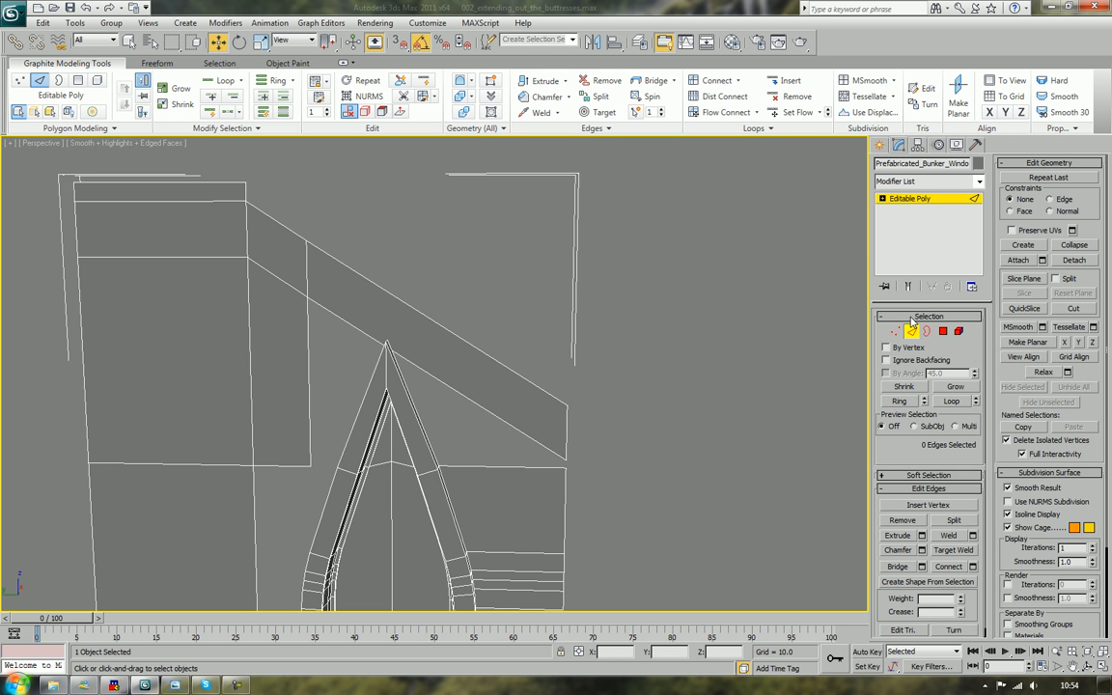
# Delete the long sloped polygon just extruded and restore the short buttress polygon beside the pillar
pyautogui.click(245, 193)
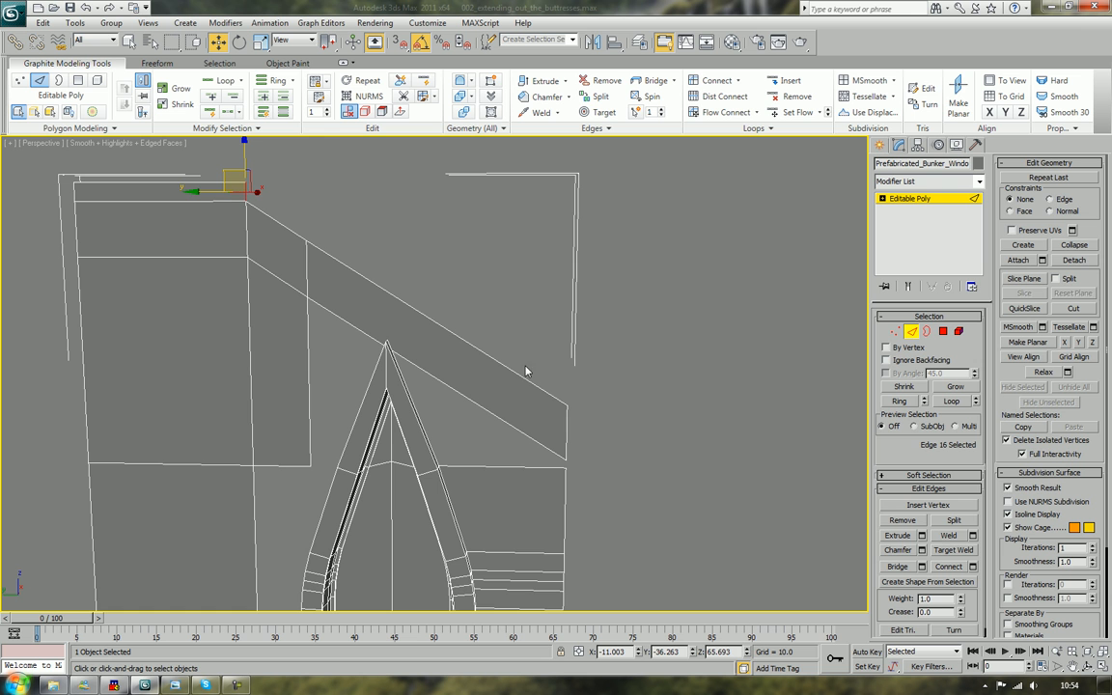
pyautogui.click(499, 380)
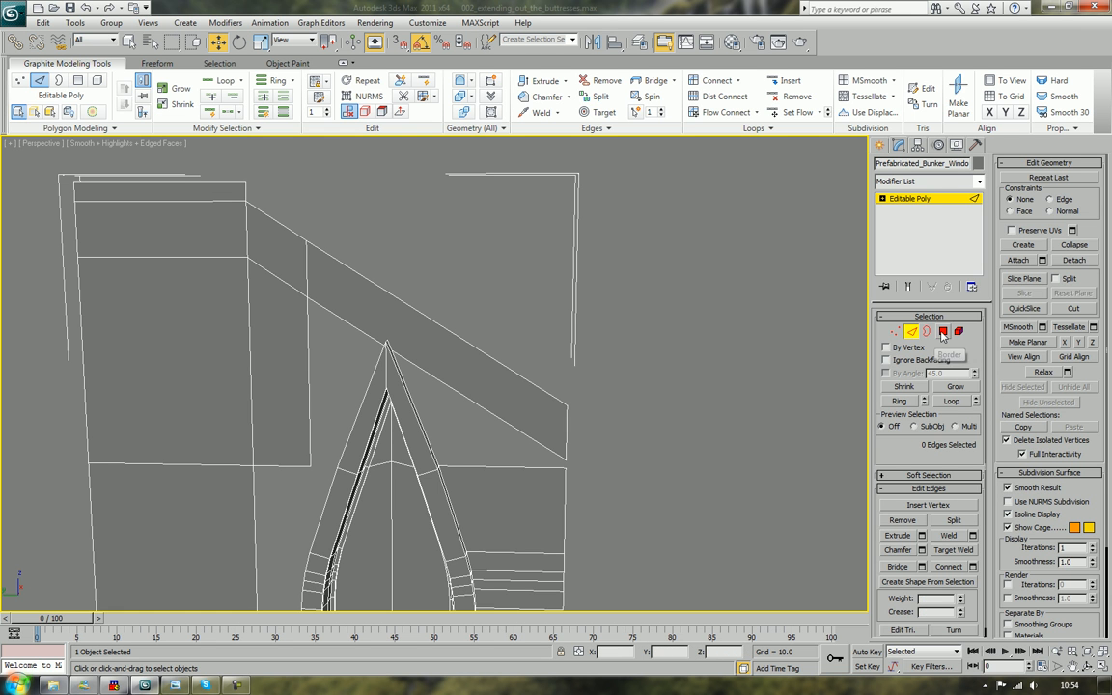
pyautogui.press('4')
pyautogui.click(491, 389)
pyautogui.press('Delete')
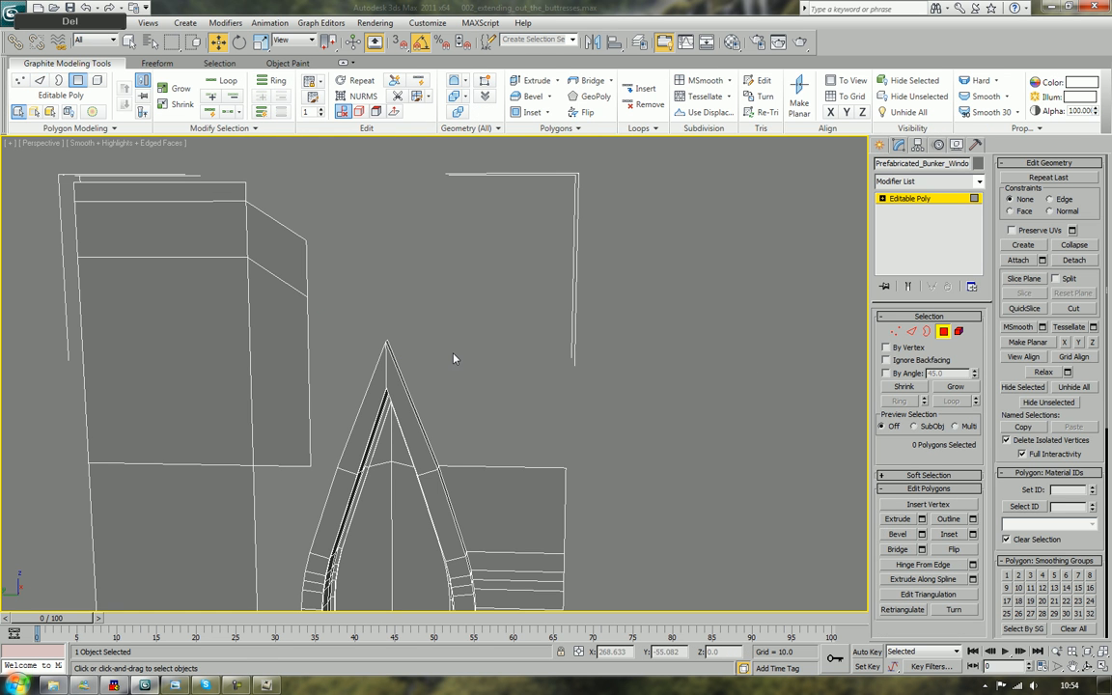
pyautogui.hotkey('ctrl', 'z')
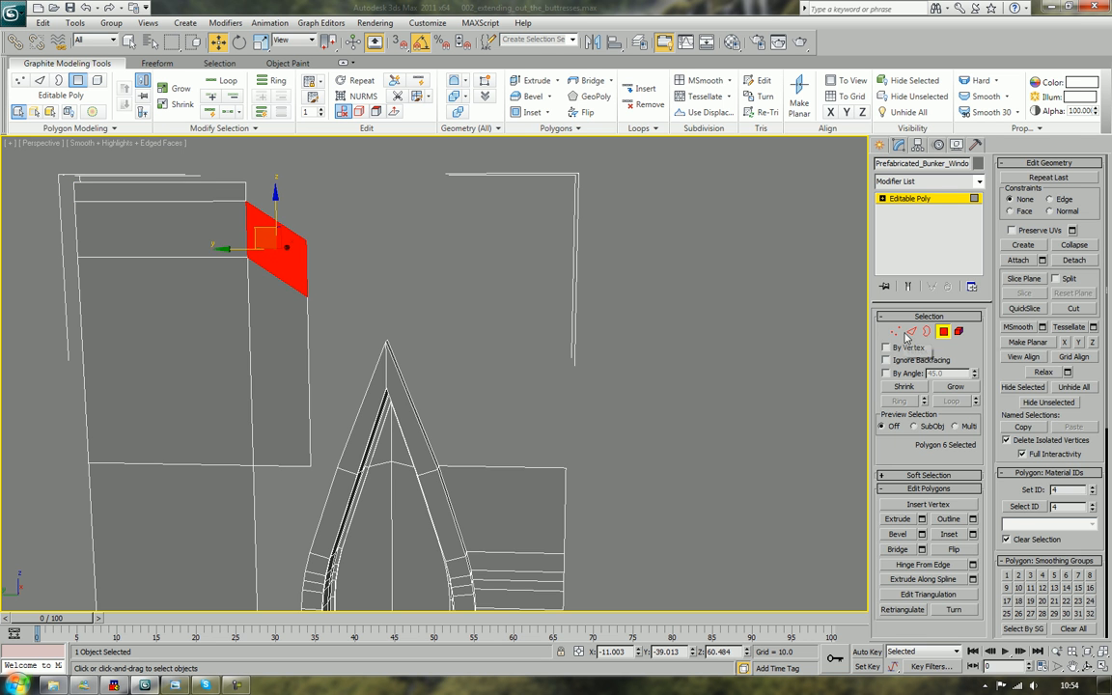
pyautogui.press('Delete')
# Extrude the short end edge of the pillar's top band diagonally down to the wall's end as a narrow sloped strip
pyautogui.press('2')
pyautogui.click(244, 189)
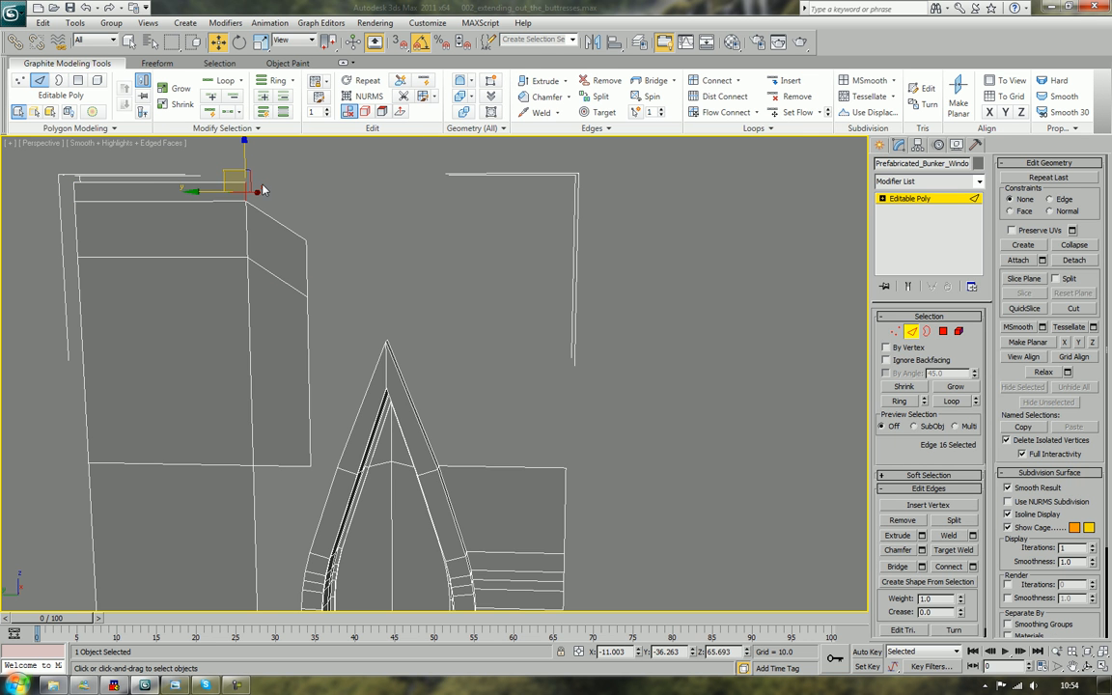
pyautogui.keyDown('shift'); pyautogui.moveTo(222, 175); pyautogui.dragTo(544, 384); pyautogui.keyUp('shift')
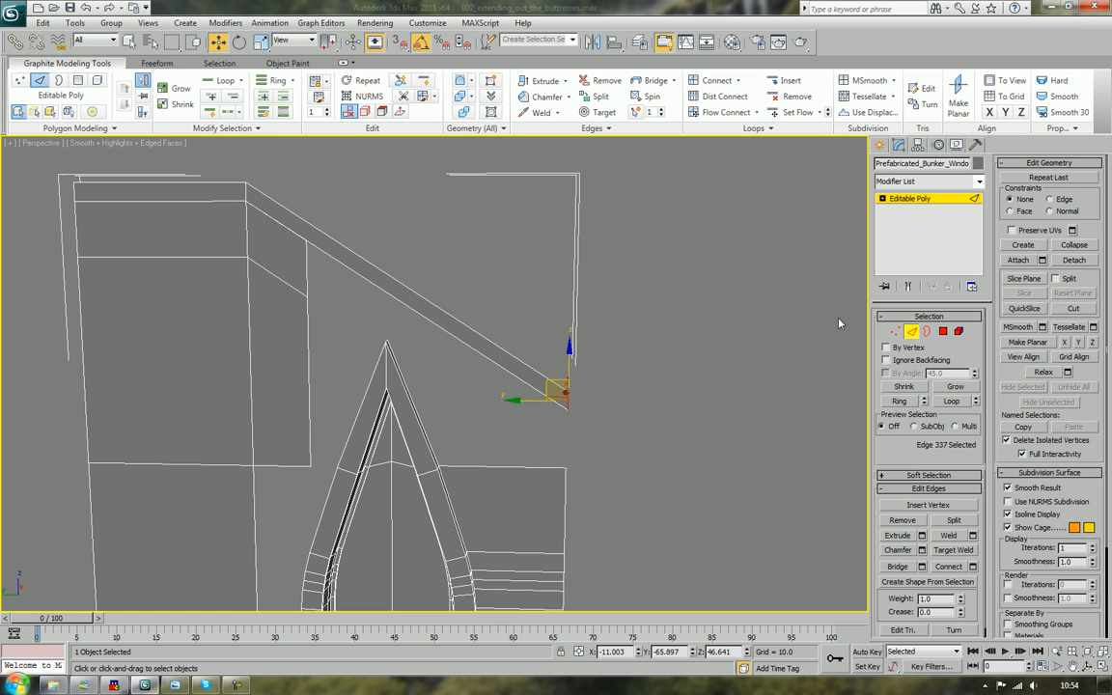
# Delete the short sloped buttress polygon and the polygon below it beside the pillar
pyautogui.press('4')
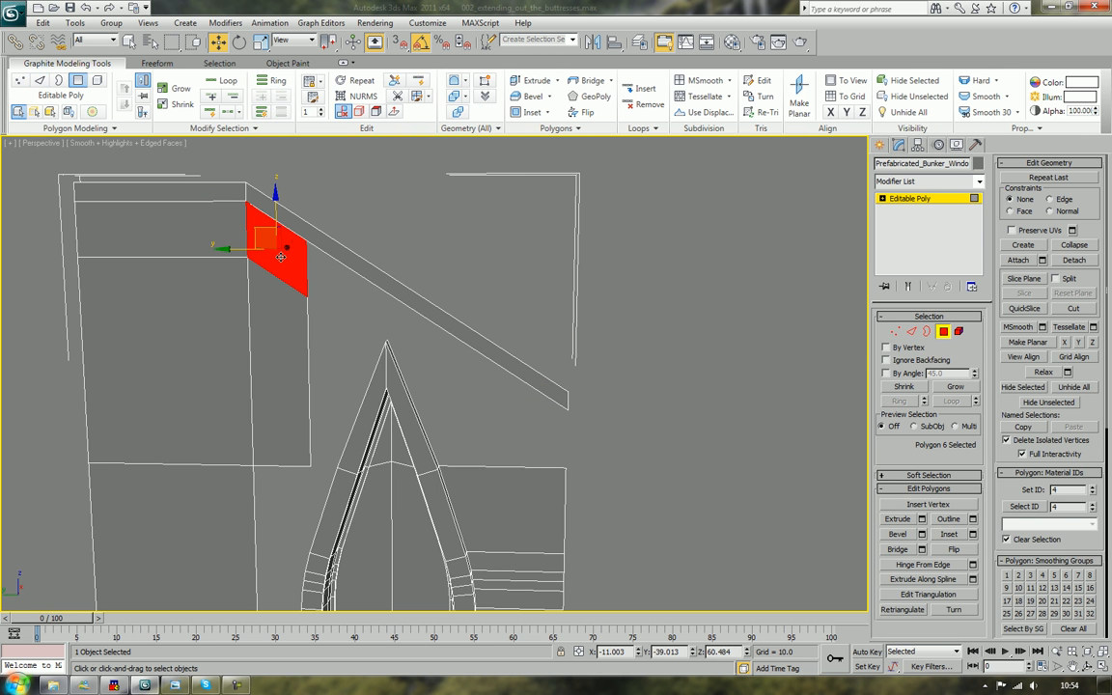
pyautogui.press('Delete')
pyautogui.click(277, 322)
pyautogui.press('Delete')
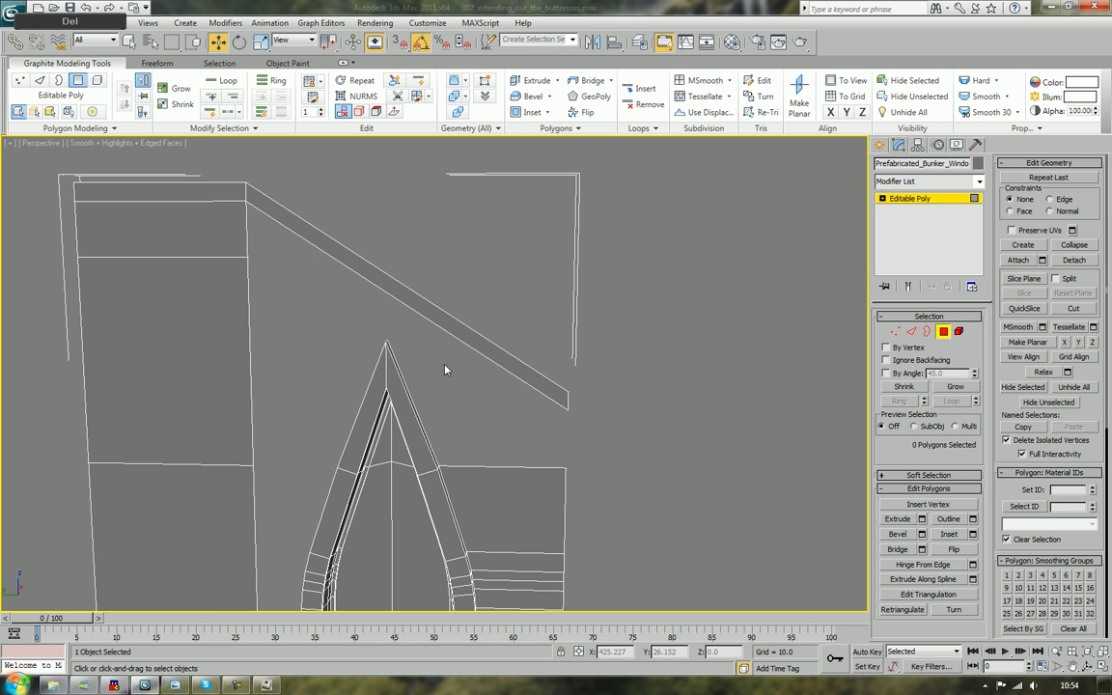
# Connect the two long edges of the sloped strip with 3 segments
pyautogui.scroll(-5, 547, 393)
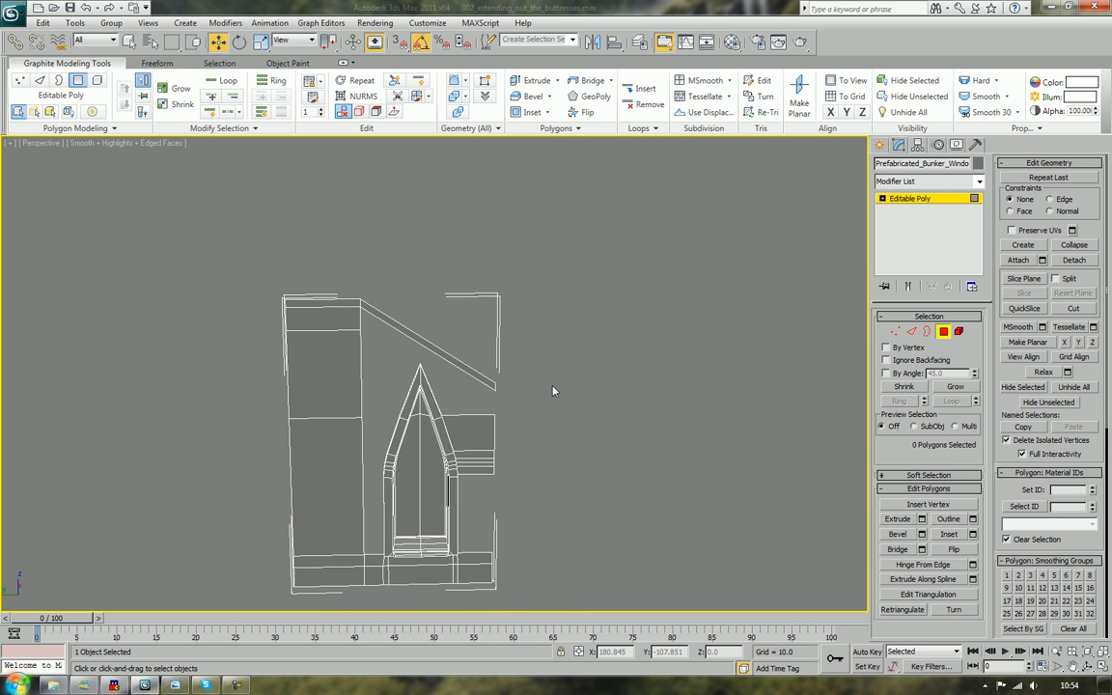
pyautogui.scroll(4, 553, 392)
pyautogui.click(912, 332)
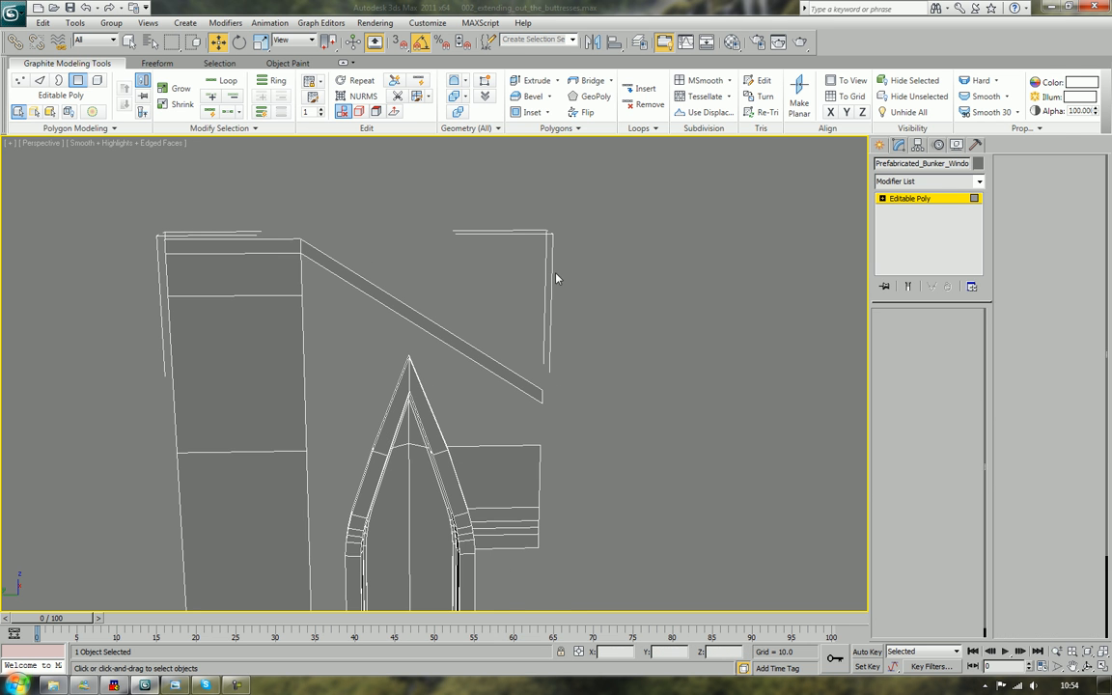
pyautogui.moveTo(417, 281); pyautogui.dragTo(422, 337)
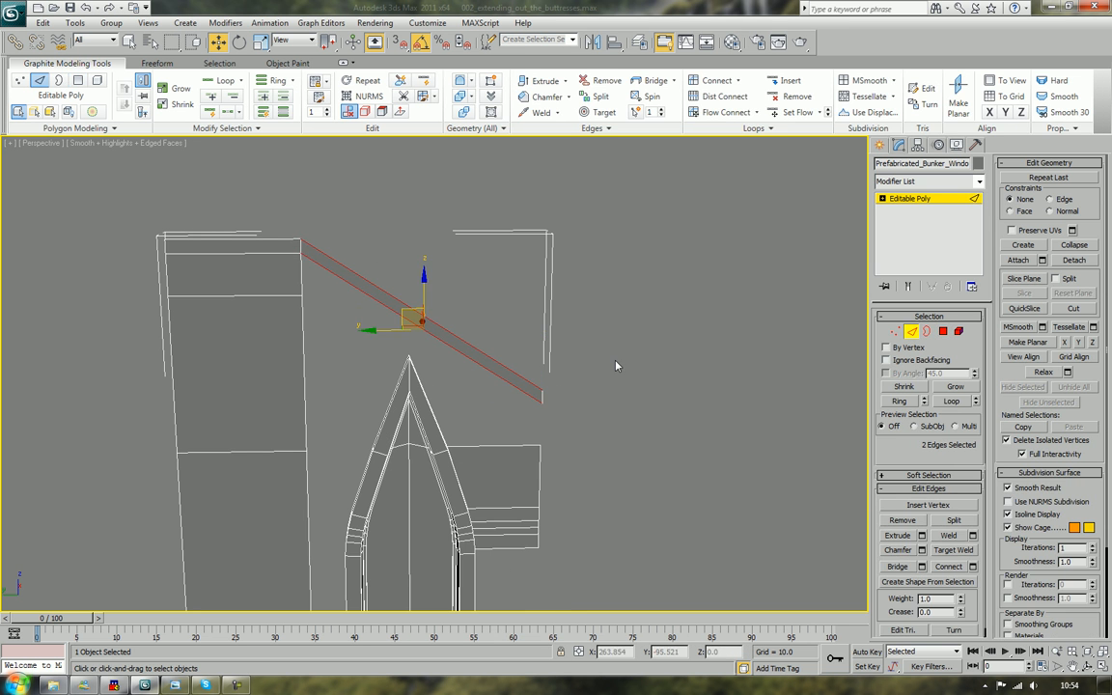
pyautogui.click(973, 567)
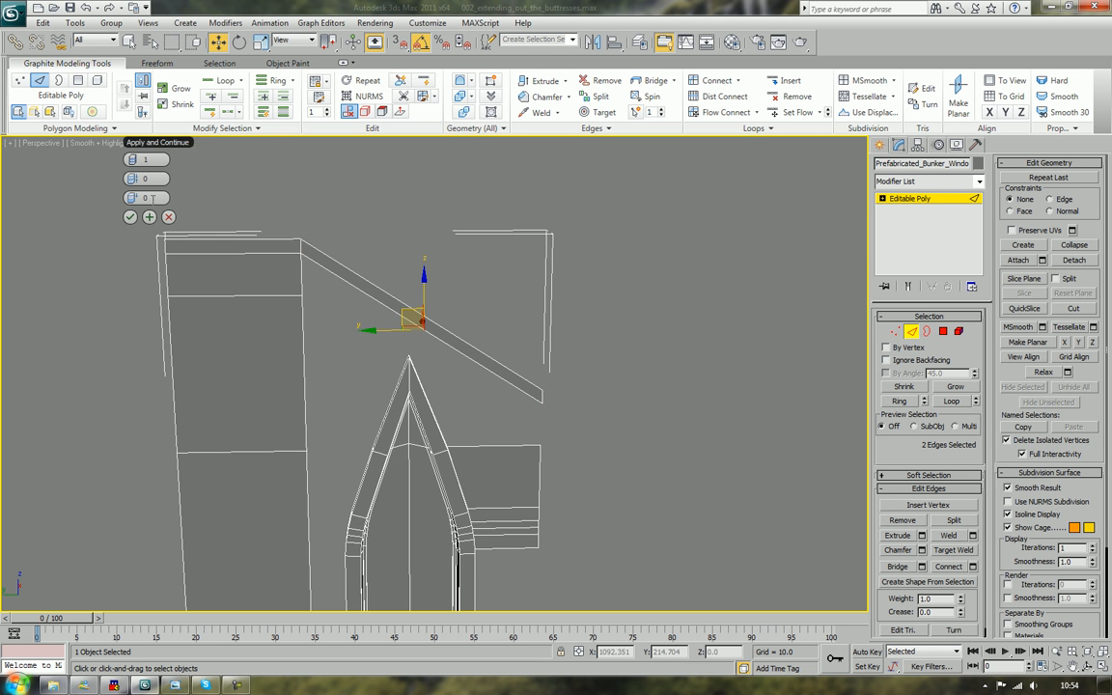
pyautogui.click(136, 160)
pyautogui.click(136, 160)
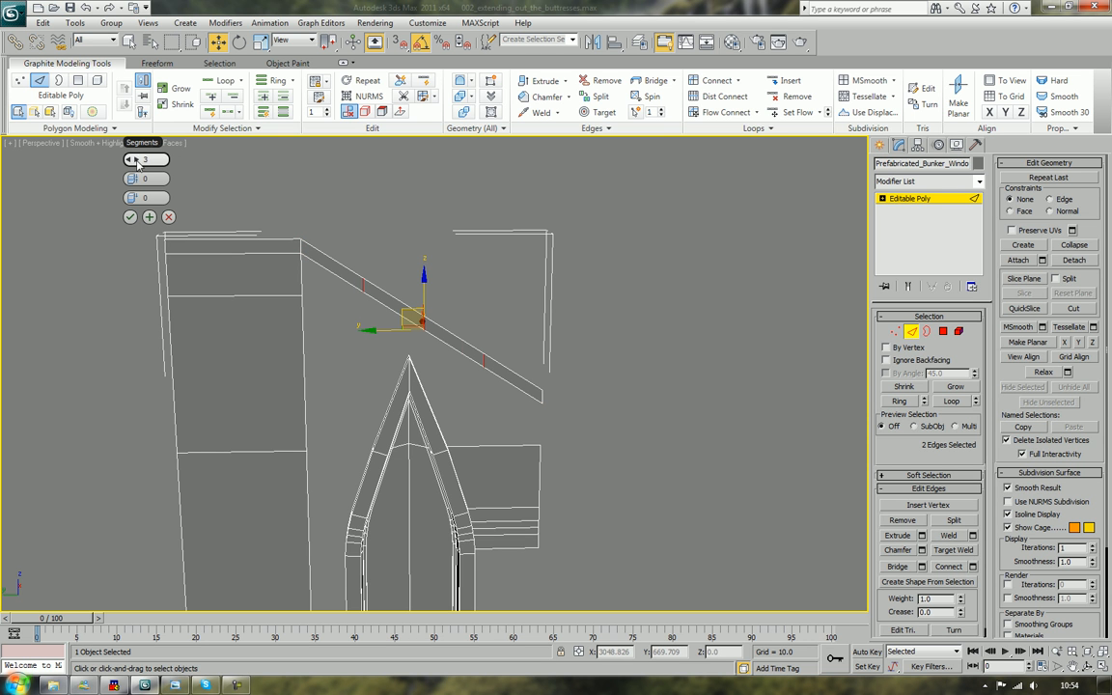
pyautogui.click(129, 216)
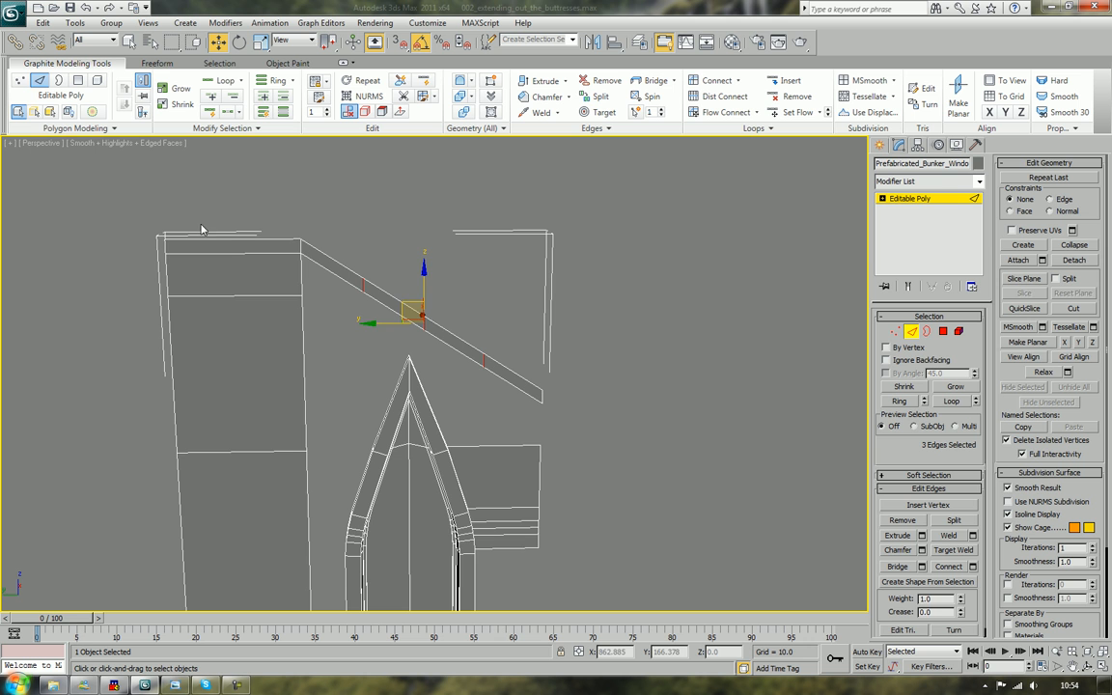
pyautogui.click(578, 270)
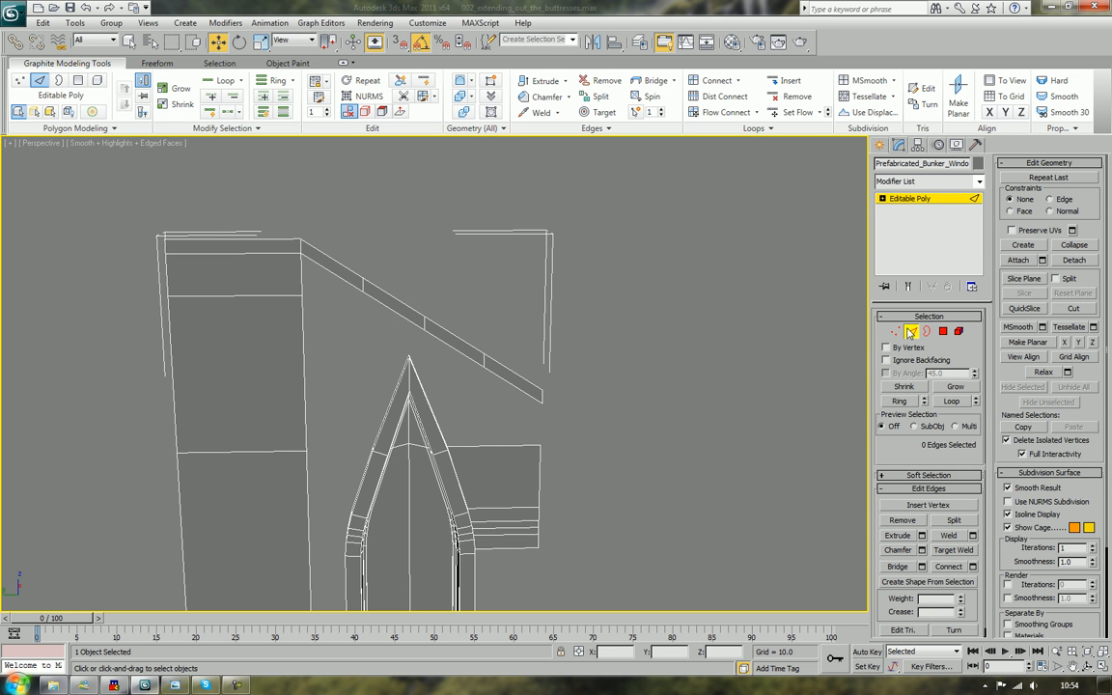
# Bridge the sloped strip's lower edges to the side panel and the window arch's side nearest the wall's end
pyautogui.click(897, 567)
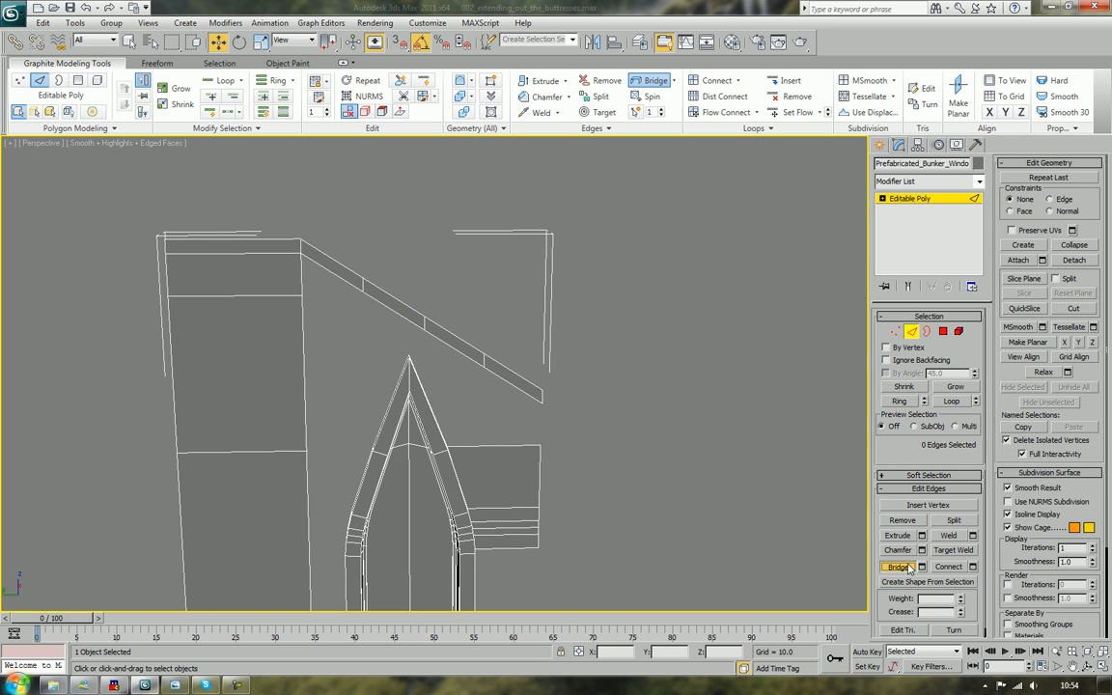
pyautogui.click(510, 387)
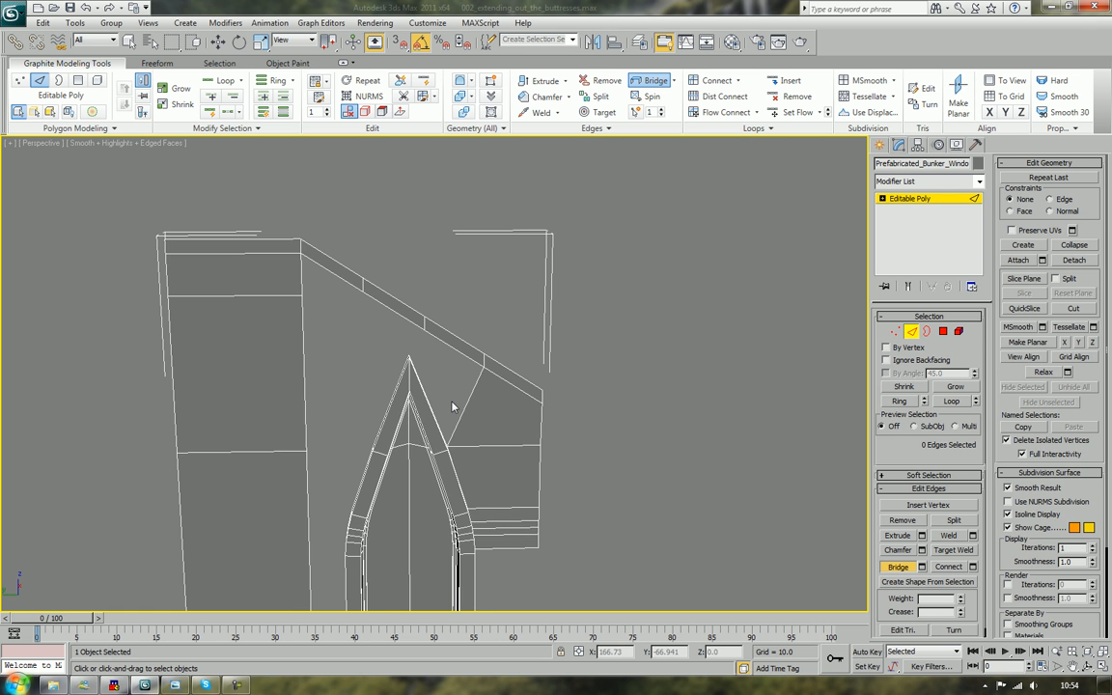
pyautogui.keyDown('alt'); pyautogui.moveTo(452, 402); pyautogui.dragTo(423, 367, button='middle'); pyautogui.keyUp('alt')
pyautogui.click(450, 362)
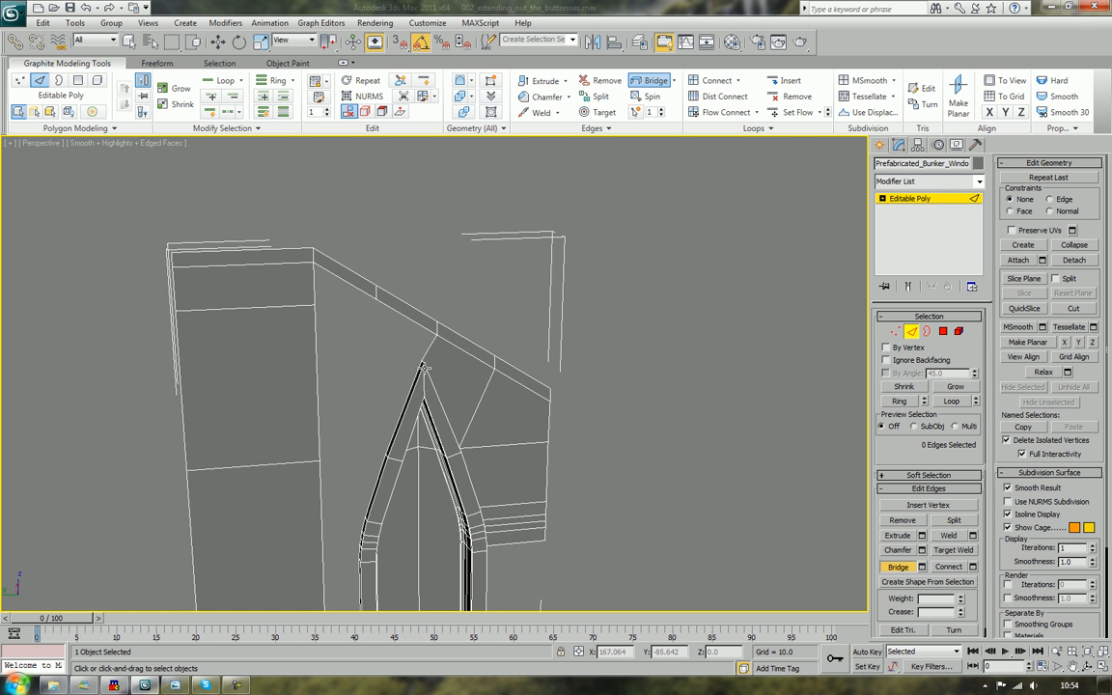
# Bridge the arch edges on the pillar side to the sloped strip and to the pillar's vertical edges
pyautogui.click(410, 381)
pyautogui.click(399, 312)
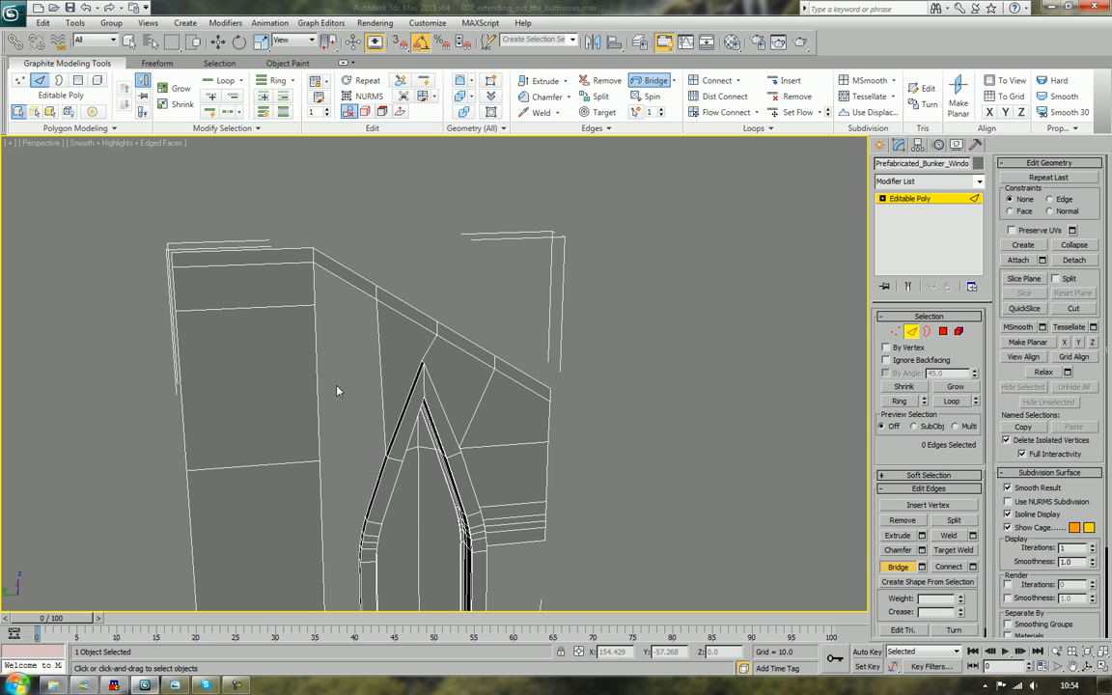
pyautogui.click(317, 410)
pyautogui.click(377, 478)
pyautogui.click(380, 359)
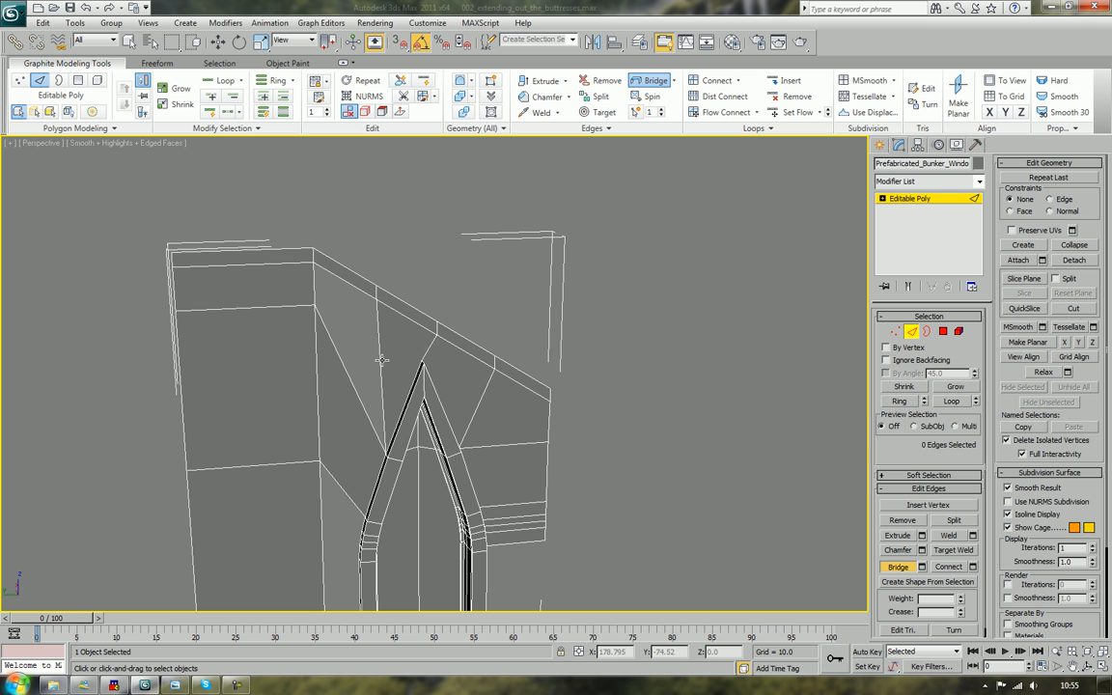
pyautogui.click(313, 282)
# Bridge the side panel's bottom edge to the wall base, closing the gap beside the window at the wall's end
pyautogui.scroll(-5, 448, 390)
pyautogui.keyDown('alt'); pyautogui.moveTo(448, 390); pyautogui.dragTo(463, 450, button='middle'); pyautogui.keyUp('alt')
pyautogui.click(462, 450)
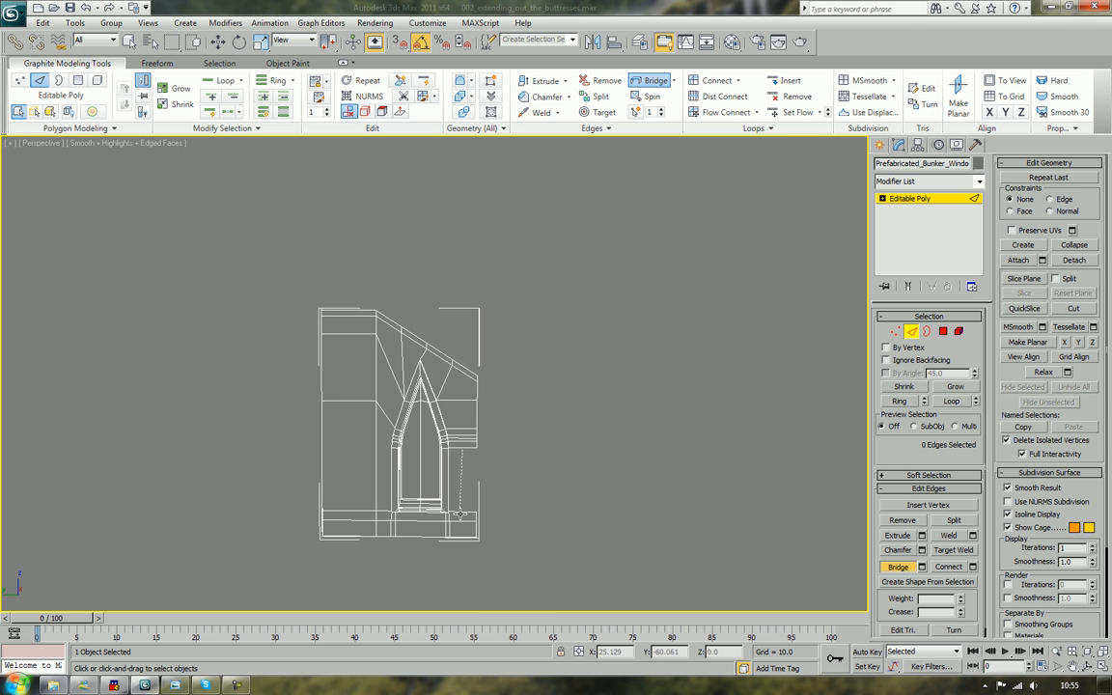
pyautogui.click(414, 454)
# Connect the two vertical edges of the pillar's lower section with 1 segment
pyautogui.keyDown('alt'); pyautogui.moveTo(387, 452); pyautogui.dragTo(379, 366, button='middle'); pyautogui.keyUp('alt')
pyautogui.scroll(3, 467, 499)
pyautogui.press('w')
pyautogui.moveTo(331, 416); pyautogui.dragTo(436, 433)
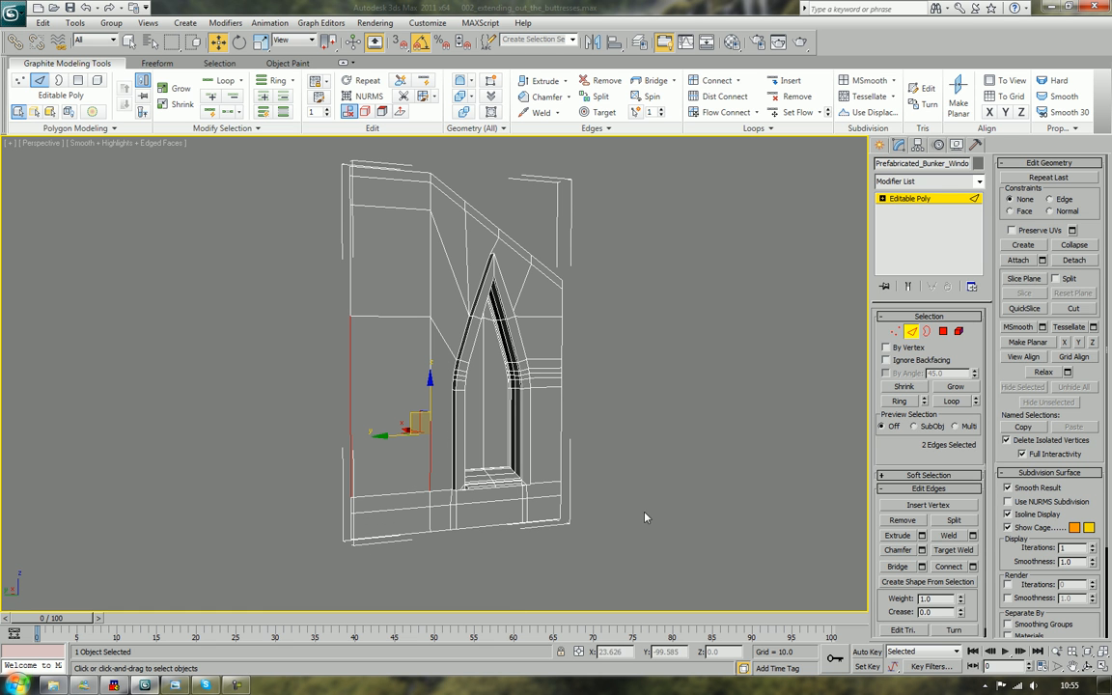
pyautogui.click(973, 567)
pyautogui.moveTo(133, 247); pyautogui.dragTo(74, 236)
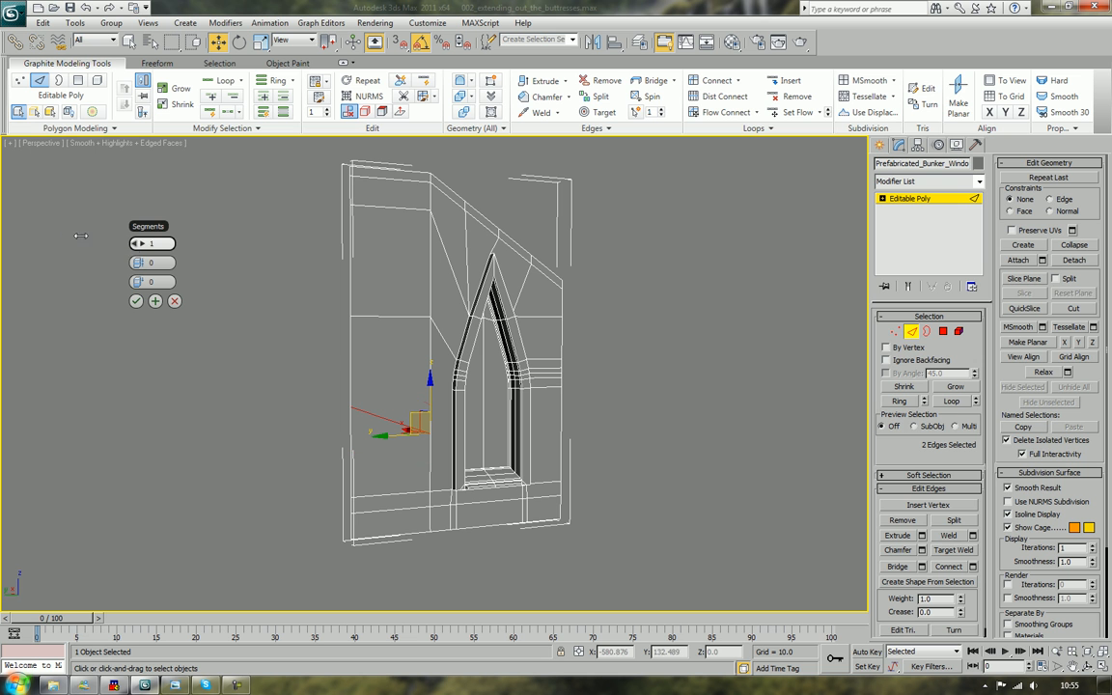
pyautogui.click(174, 303)
pyautogui.click(338, 384)
# Bridge the upper half of the pillar's split vertical edge to the adjacent window frame edge
pyautogui.scroll(6, 440, 427)
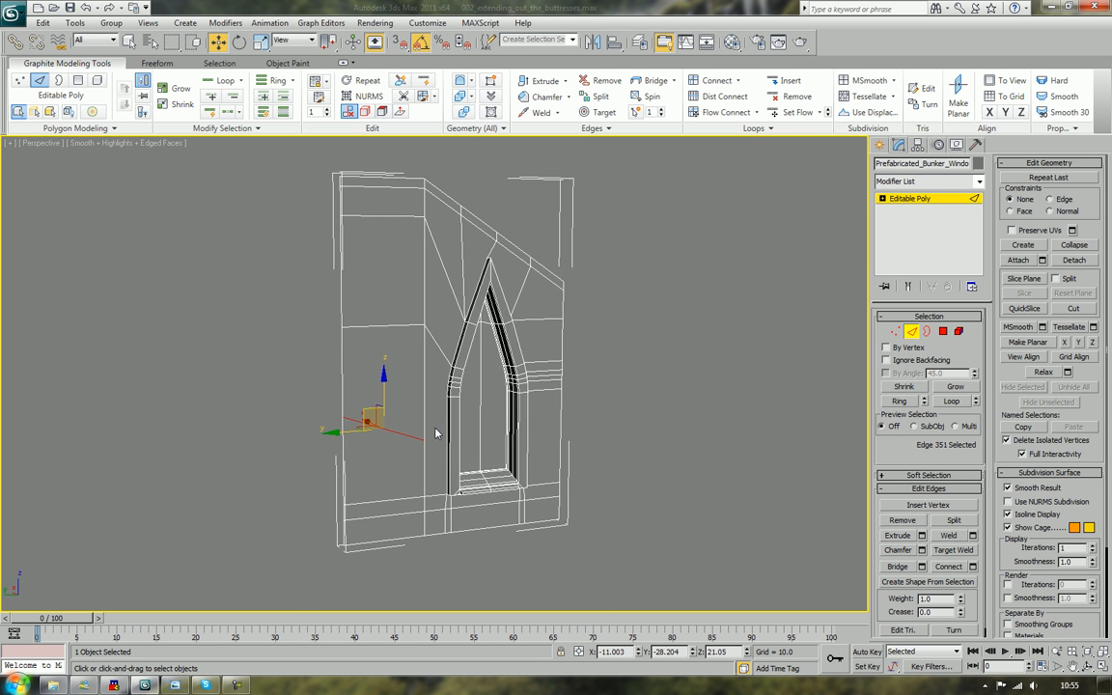
pyautogui.moveTo(435, 422); pyautogui.dragTo(434, 352, button='middle')
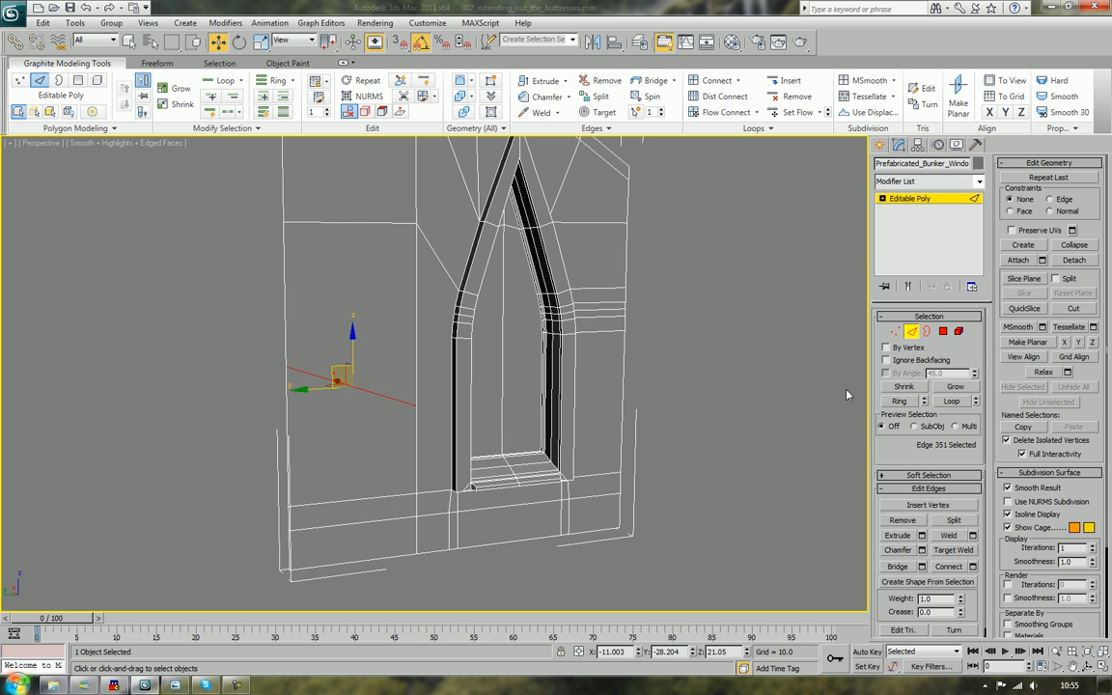
pyautogui.keyDown('alt'); pyautogui.moveTo(746, 446); pyautogui.dragTo(841, 480, button='middle'); pyautogui.keyUp('alt')
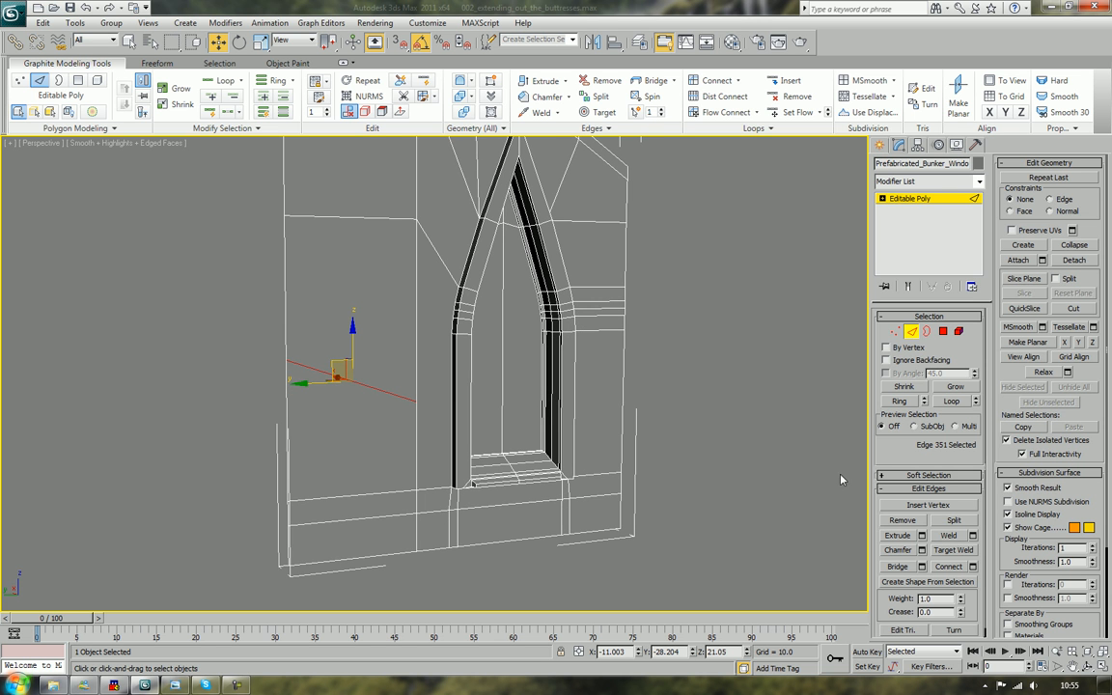
pyautogui.click(899, 567)
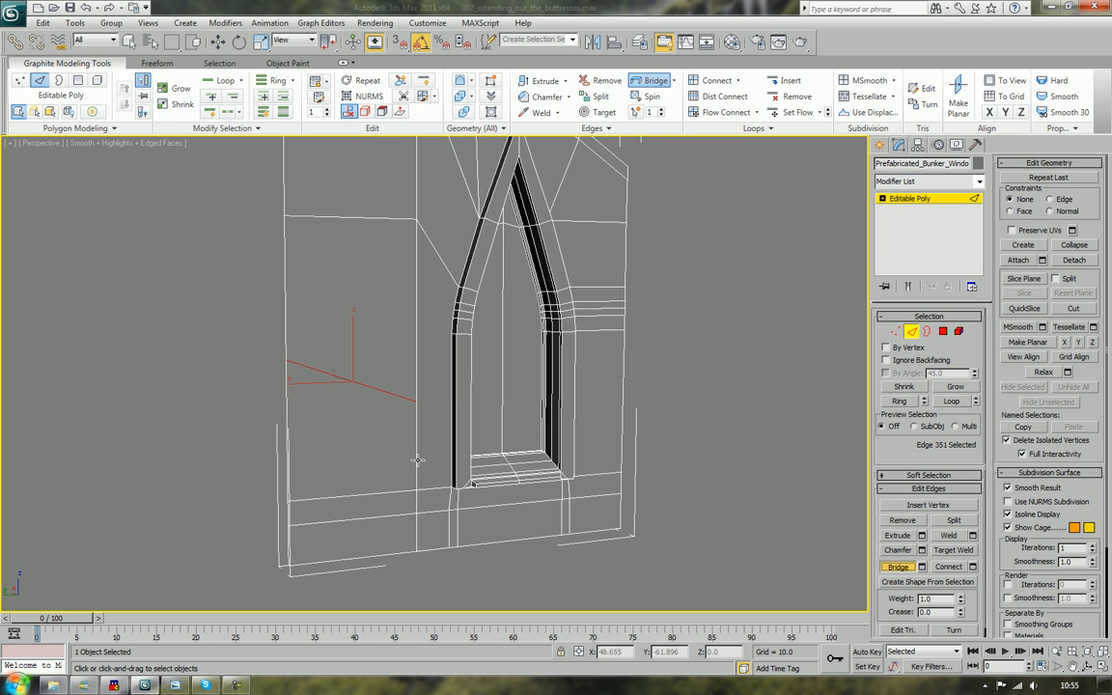
pyautogui.rightClick(491, 407)
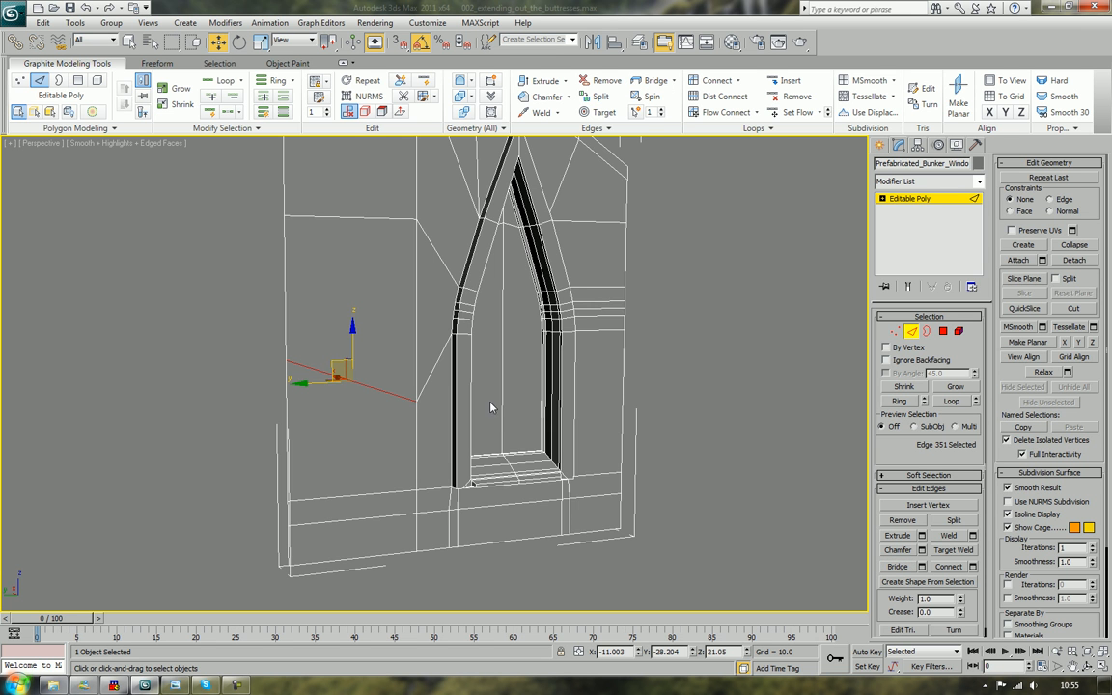
# Level the pillar's new connecting edge by scaling it to 0 on Z, and get ready to move it
pyautogui.keyDown('alt'); pyautogui.moveTo(418, 342); pyautogui.dragTo(412, 349, button='middle'); pyautogui.keyUp('alt')
pyautogui.press('r')
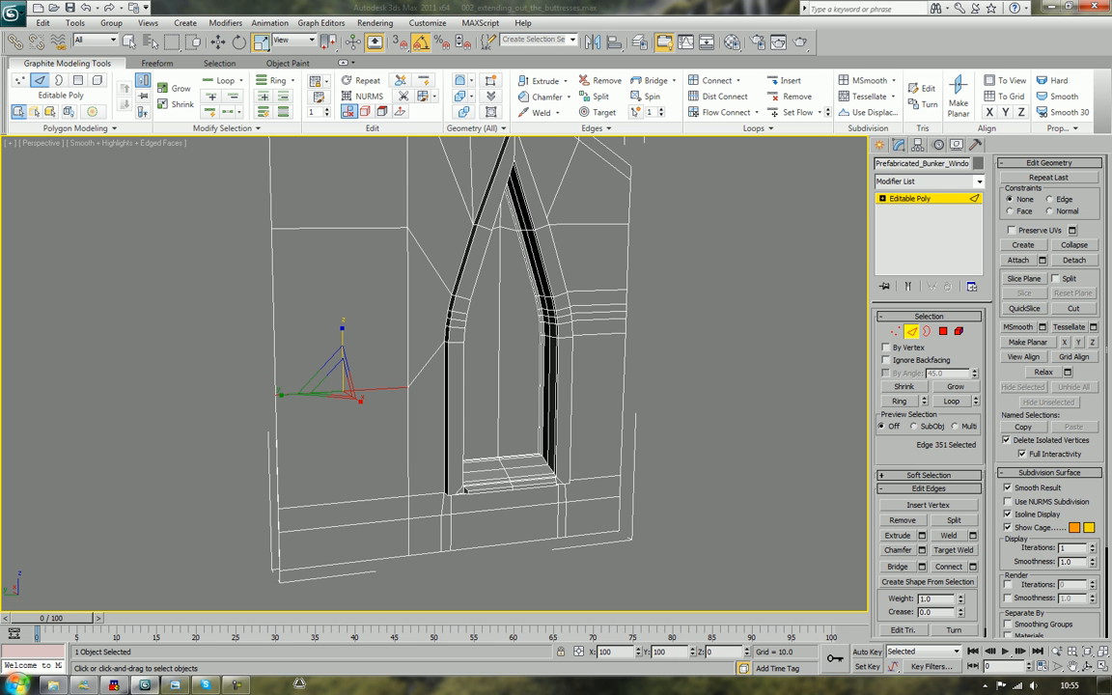
pyautogui.press('w')
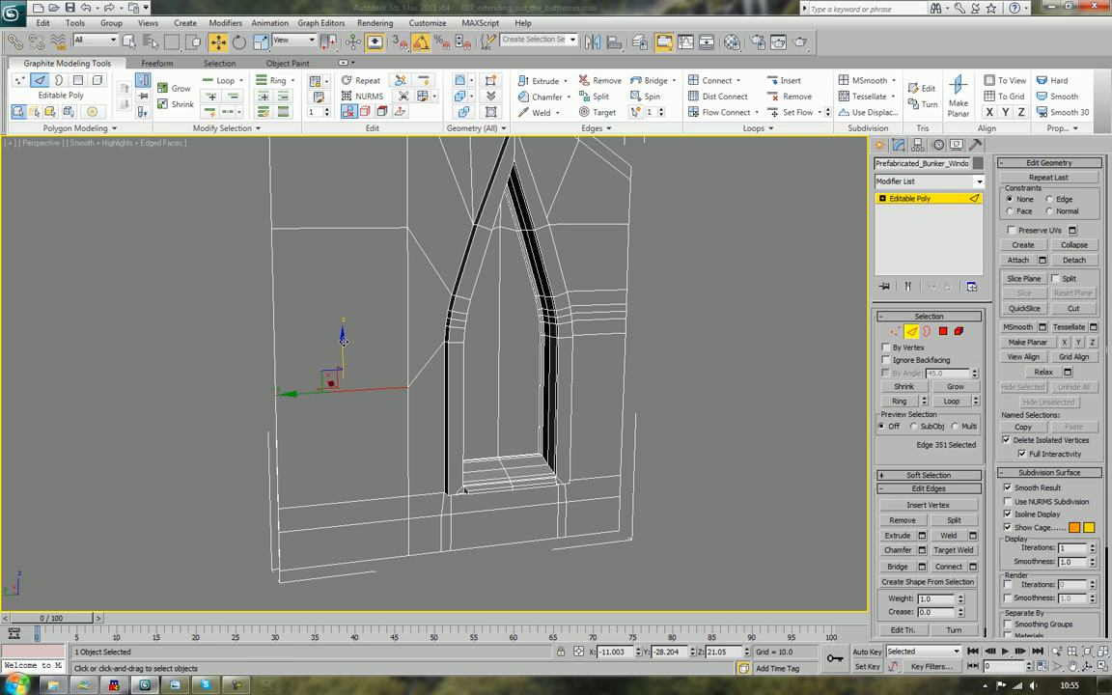
# Raise the pillar's new connecting edge to about Z 26.2, level with the lower end of the window arch's curve
pyautogui.moveTo(343, 339); pyautogui.dragTo(339, 297)
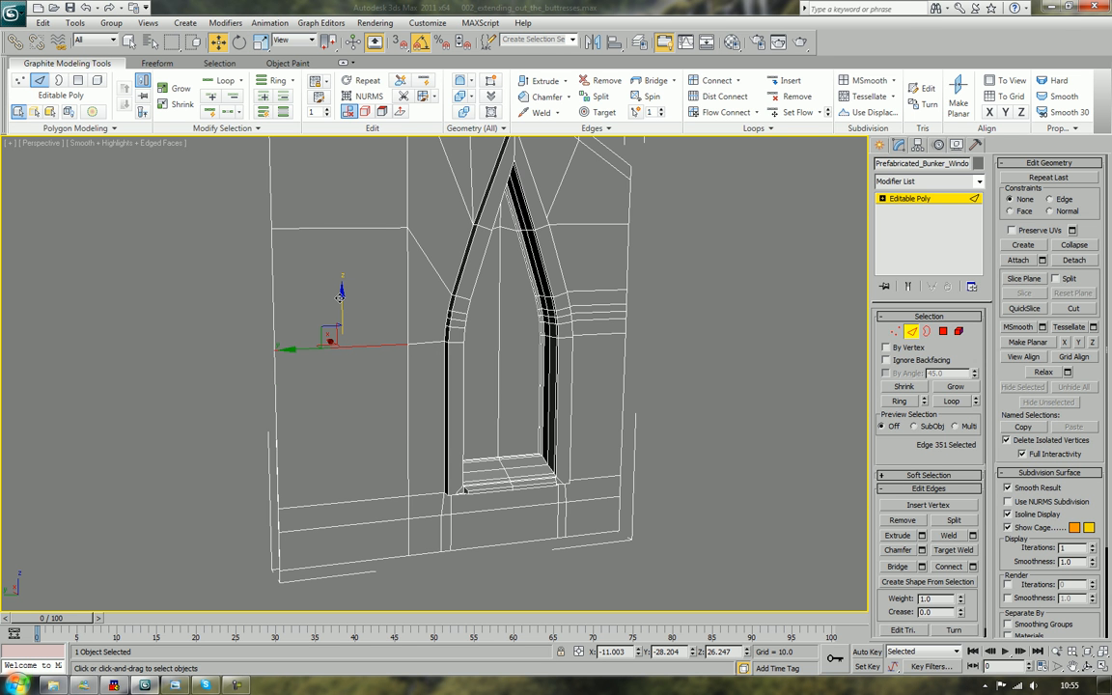
pyautogui.press('l')
pyautogui.scroll(10, 343, 304)
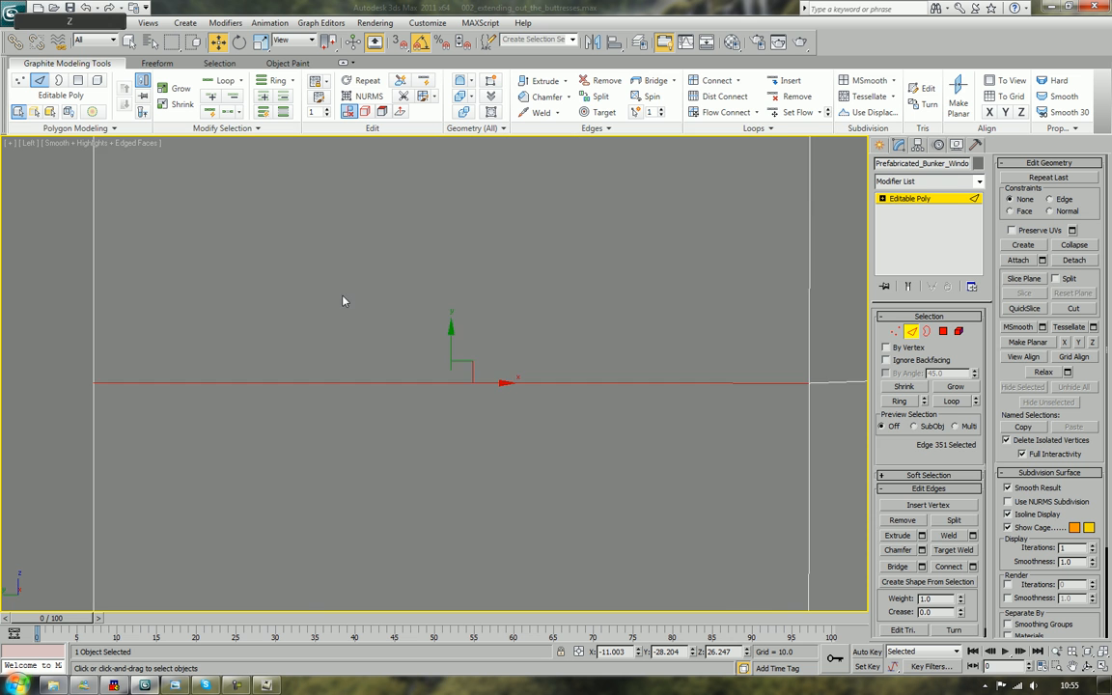
pyautogui.scroll(-2, 367, 301)
pyautogui.scroll(-4, 390, 300)
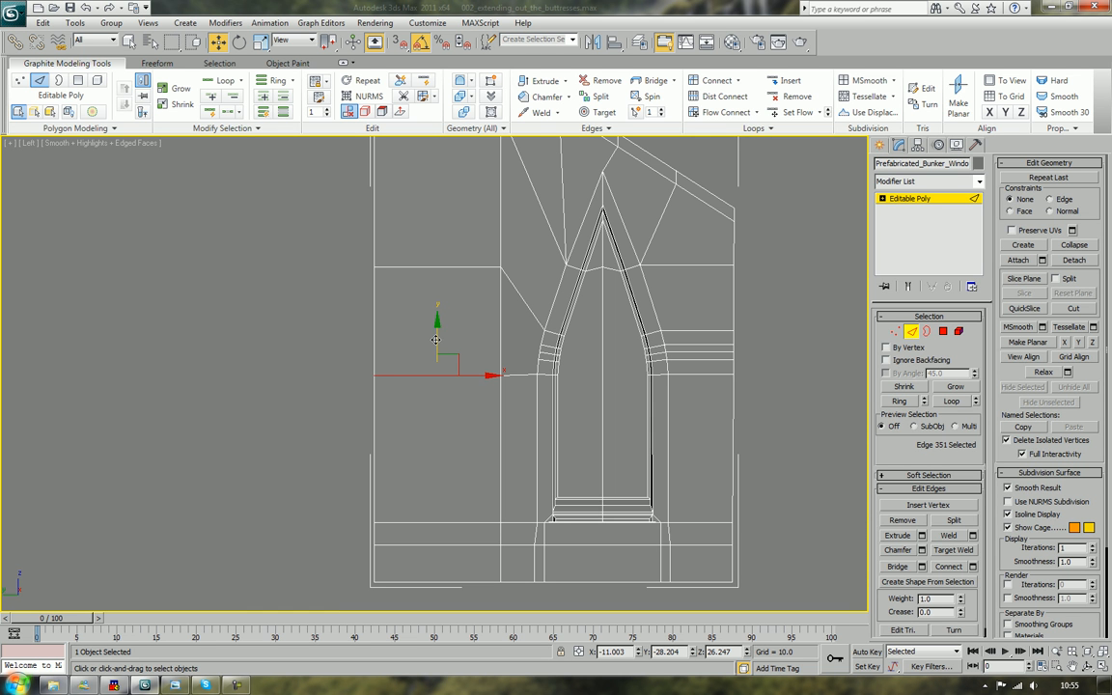
pyautogui.moveTo(437, 335); pyautogui.dragTo(439, 333)
# Lower the pillar's upper horizontal edge to about Z 31.9, level with the upper end of the arch's curved section
pyautogui.click(451, 267)
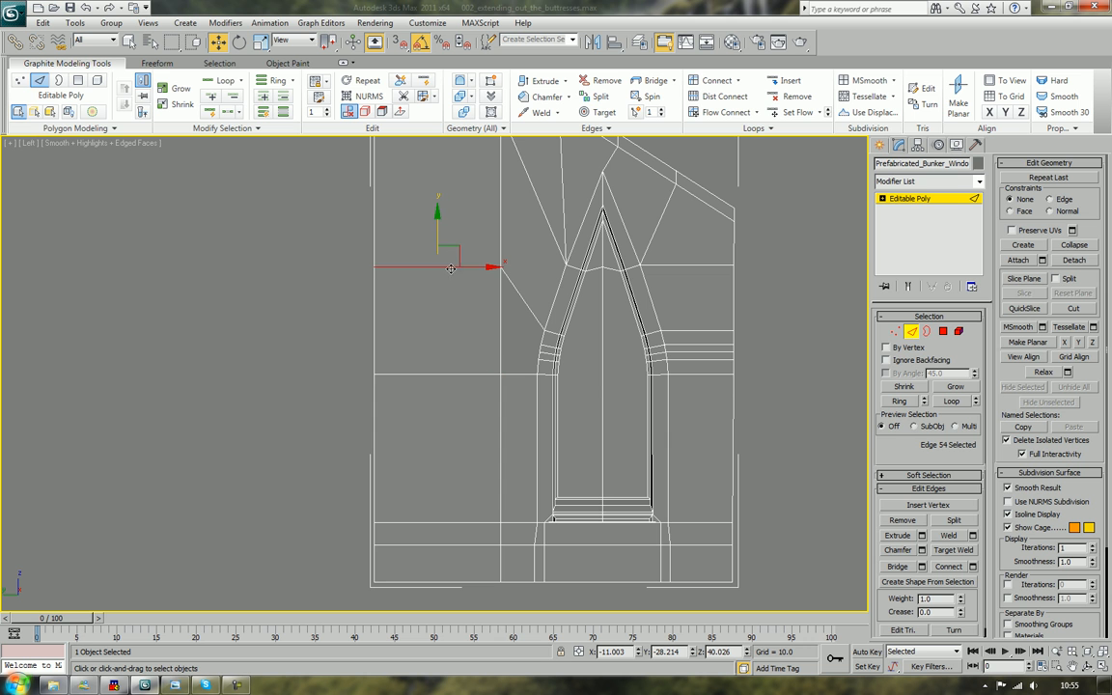
pyautogui.moveTo(436, 220); pyautogui.dragTo(437, 283)
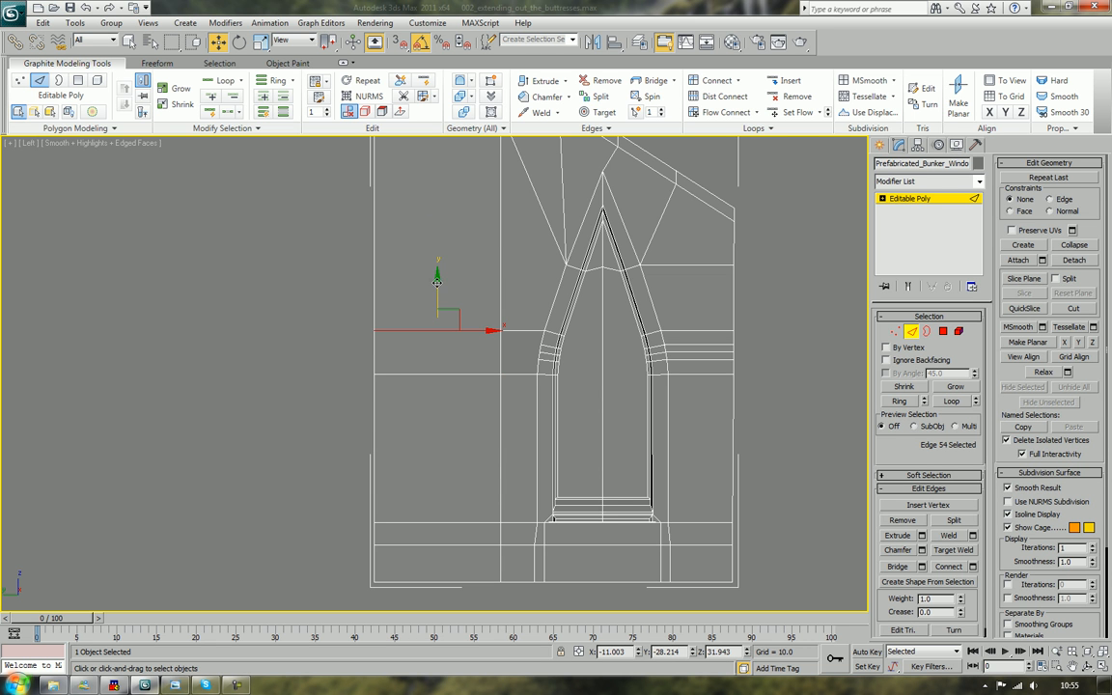
pyautogui.click(514, 357)
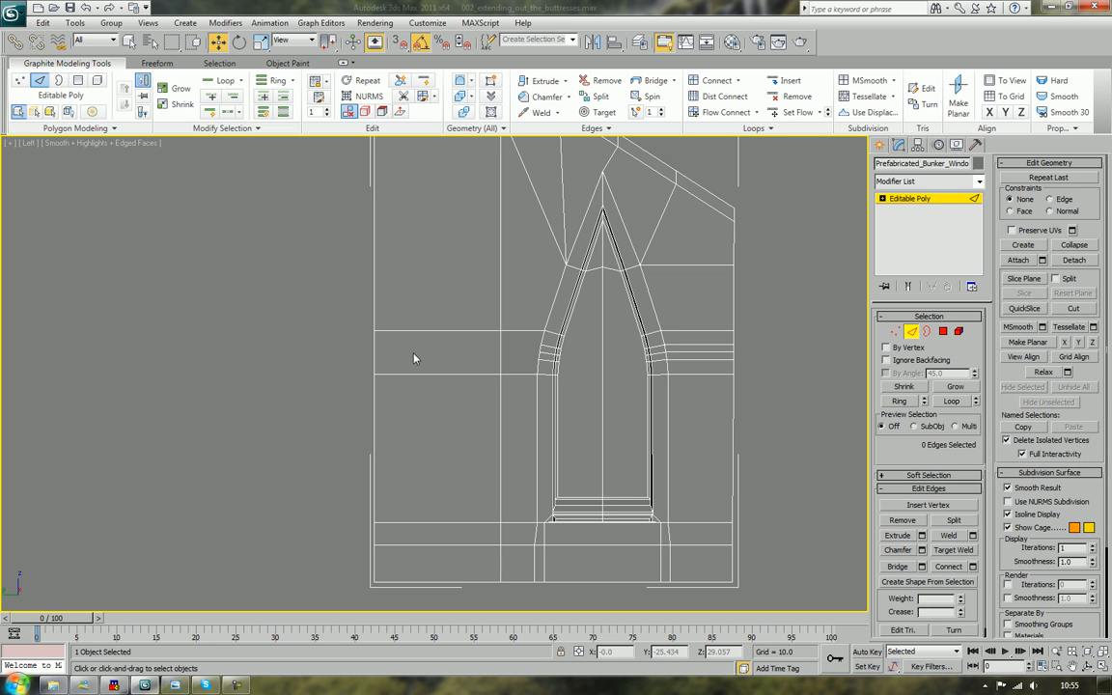
# Select the two short vertical edges of the pillar between its two horizontal edges beside the arch curve
pyautogui.moveTo(340, 354); pyautogui.dragTo(558, 355)
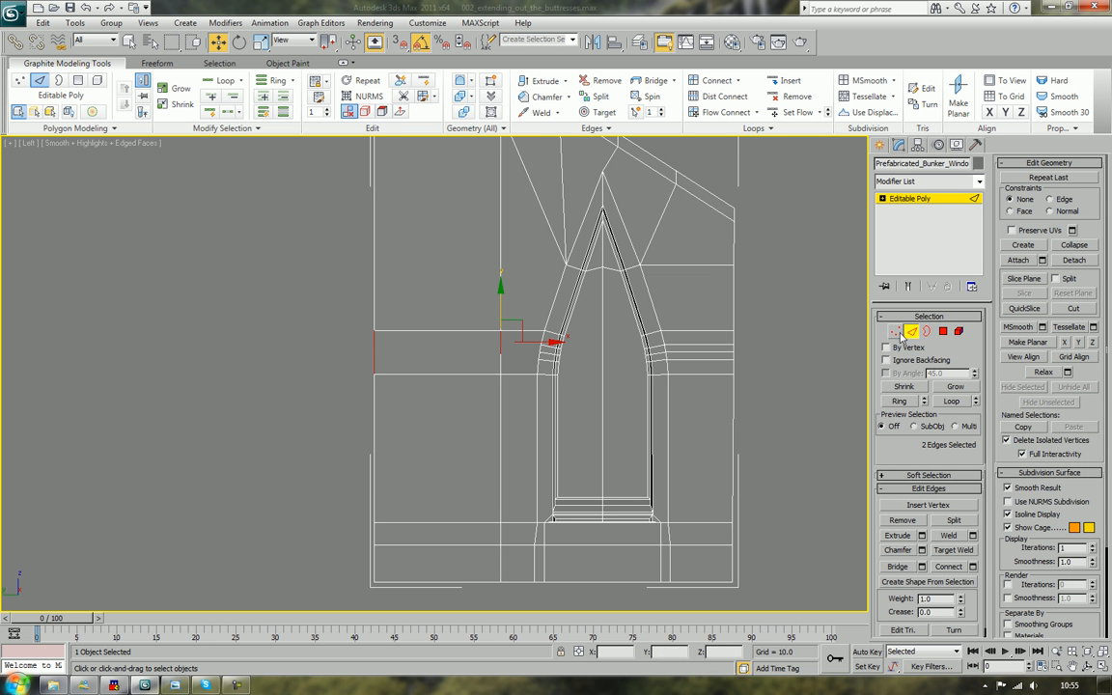
pyautogui.press('1')
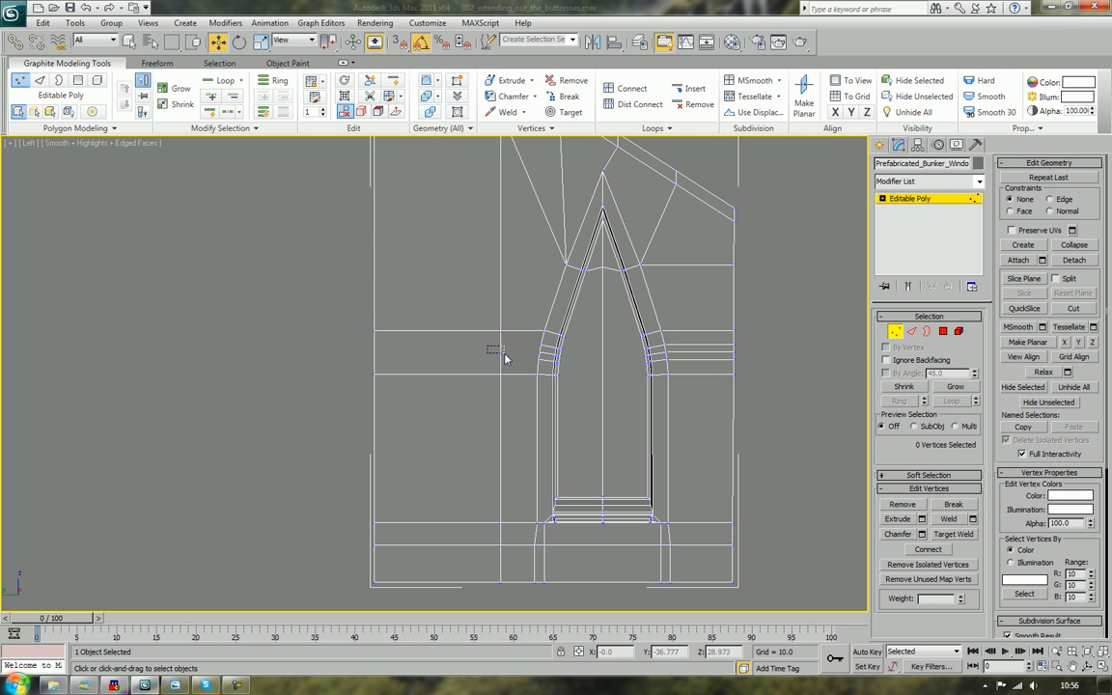
pyautogui.click(504, 357)
pyautogui.press('BackSpace')
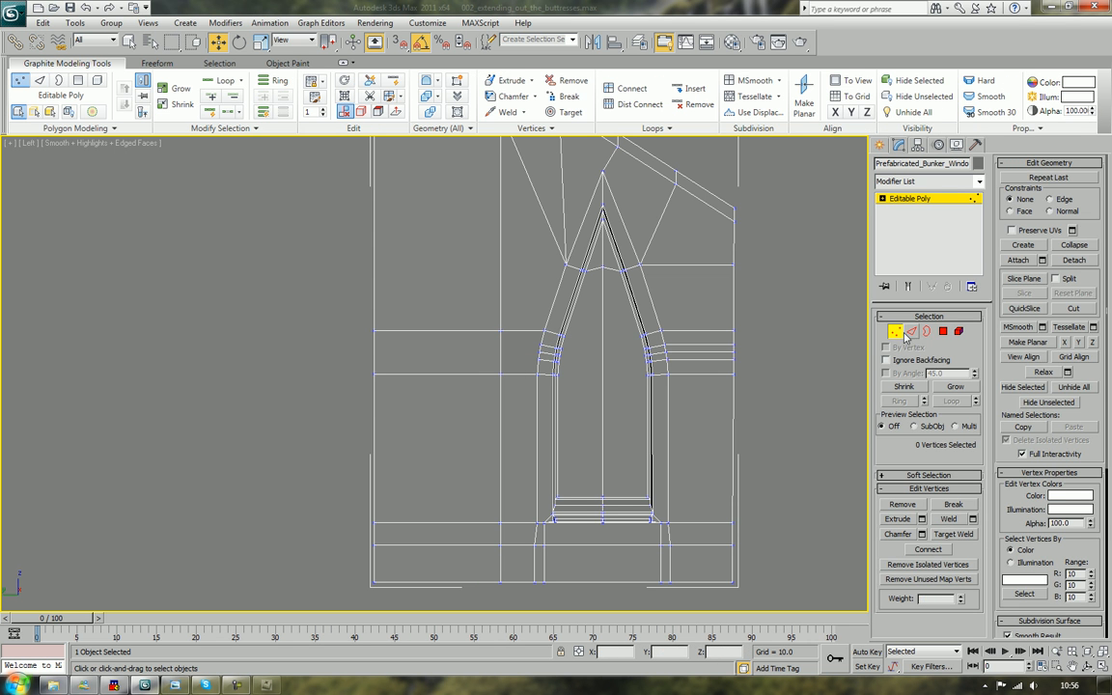
pyautogui.press('2')
pyautogui.click(375, 353)
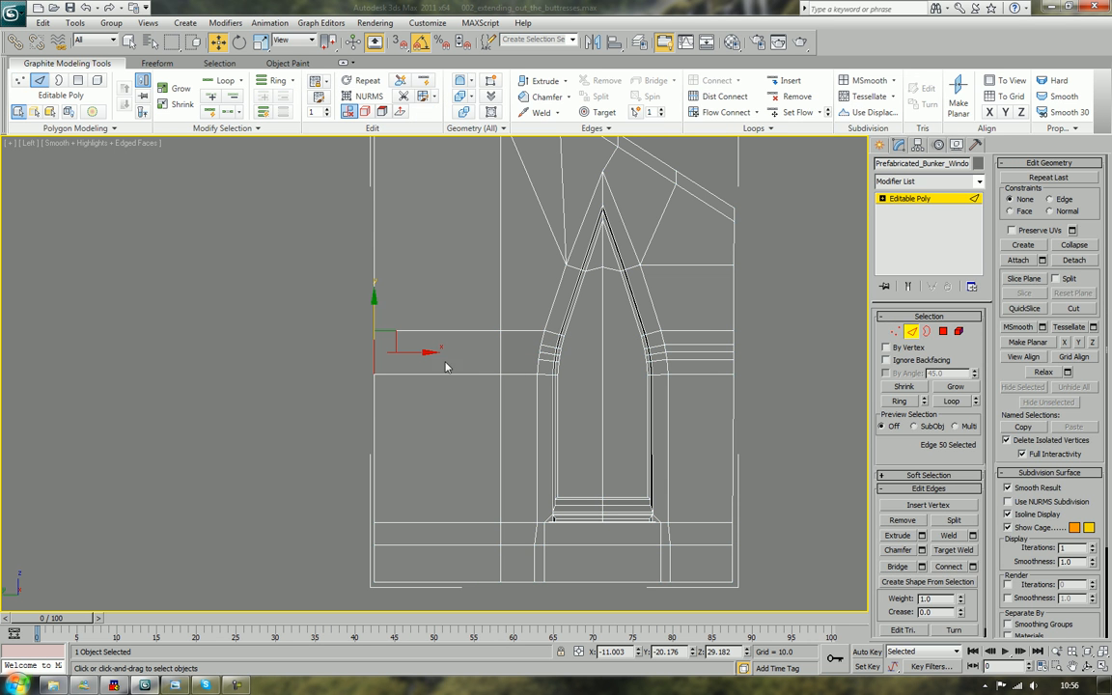
pyautogui.keyDown('ctrl'); pyautogui.click(501, 347); pyautogui.keyUp('ctrl')
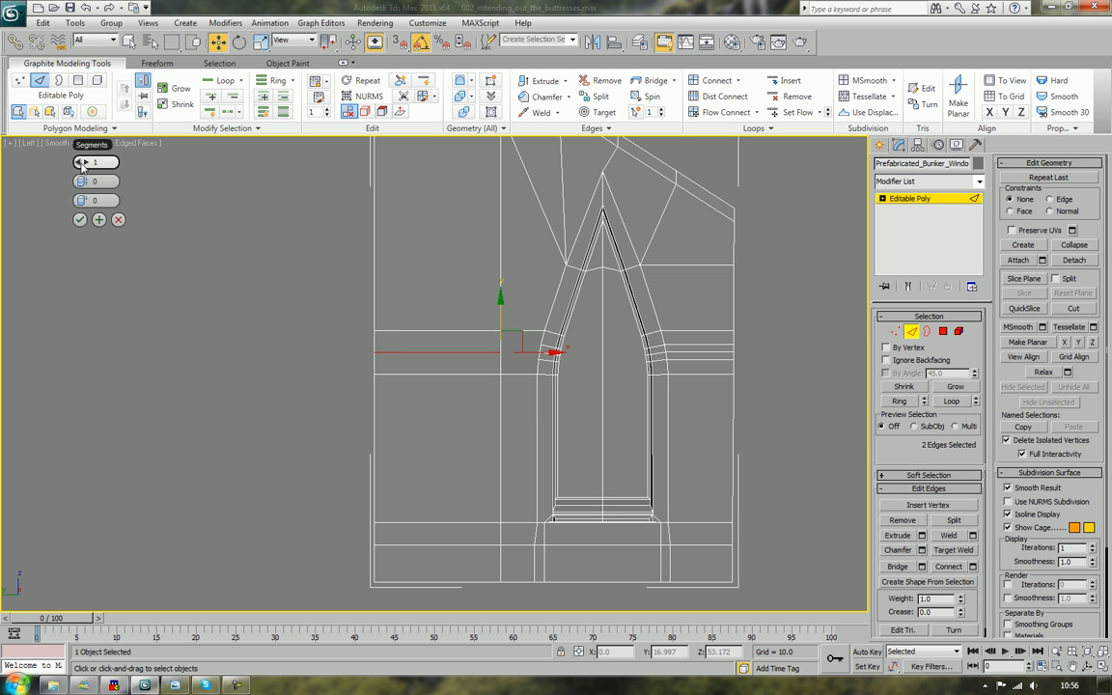
# Try connecting the pillar band's two vertical edges with 3 segments, and undo it
pyautogui.click(86, 163)
pyautogui.click(86, 162)
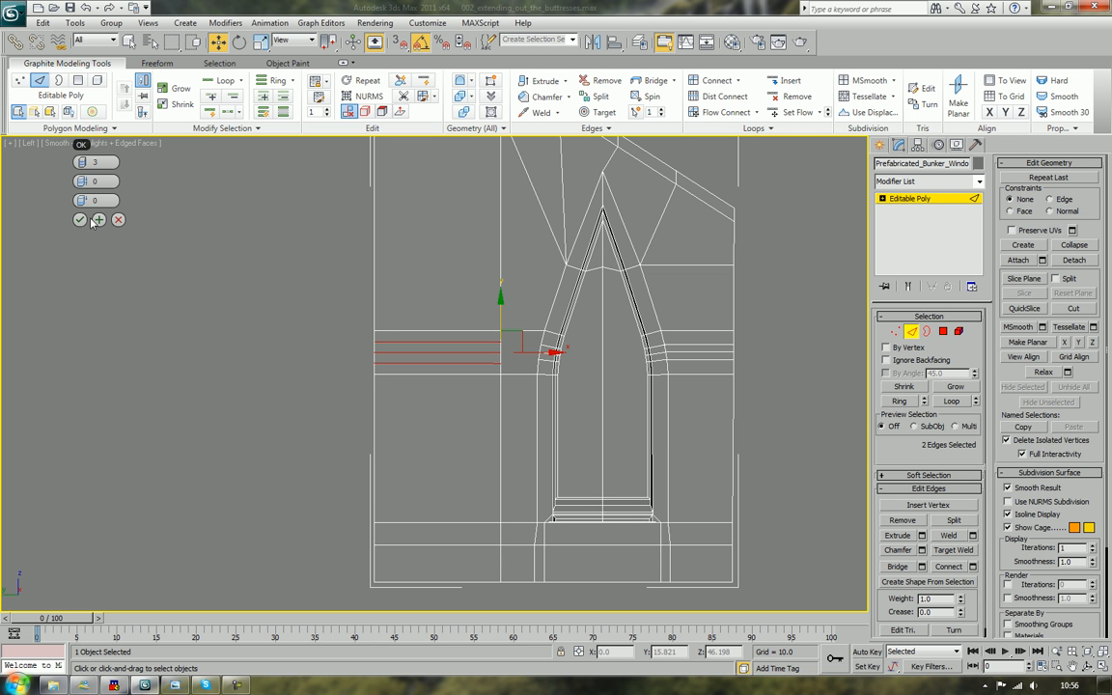
pyautogui.click(80, 220)
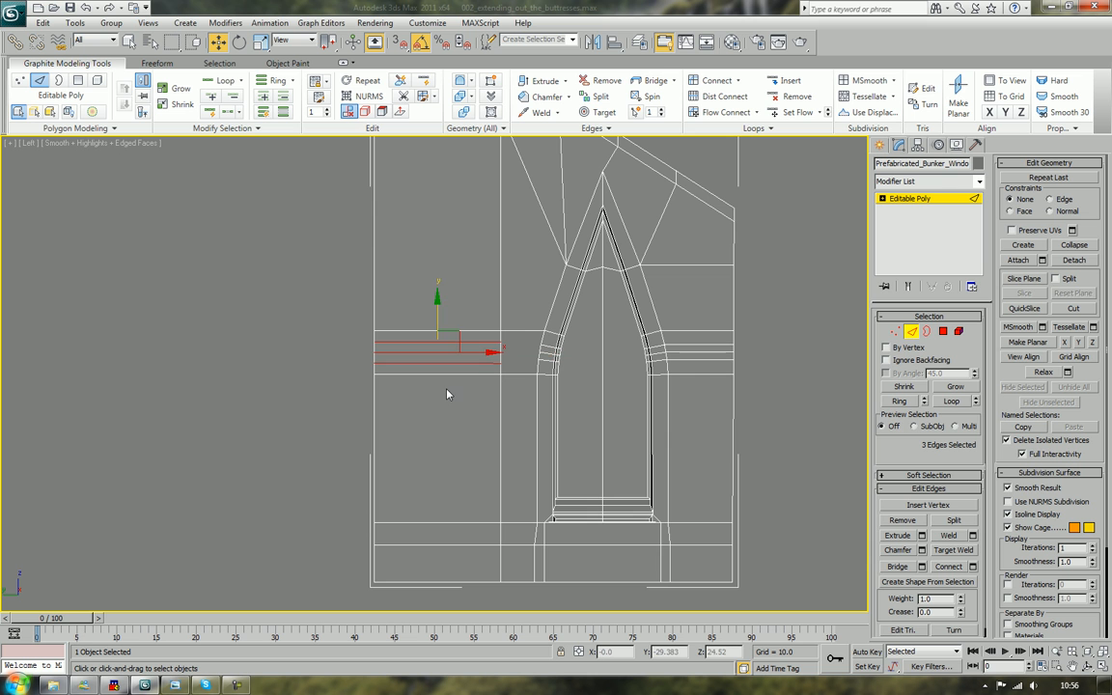
pyautogui.moveTo(492, 374); pyautogui.dragTo(461, 373, button='middle')
pyautogui.scroll(3, 461, 373)
pyautogui.hotkey('ctrl', 'z')
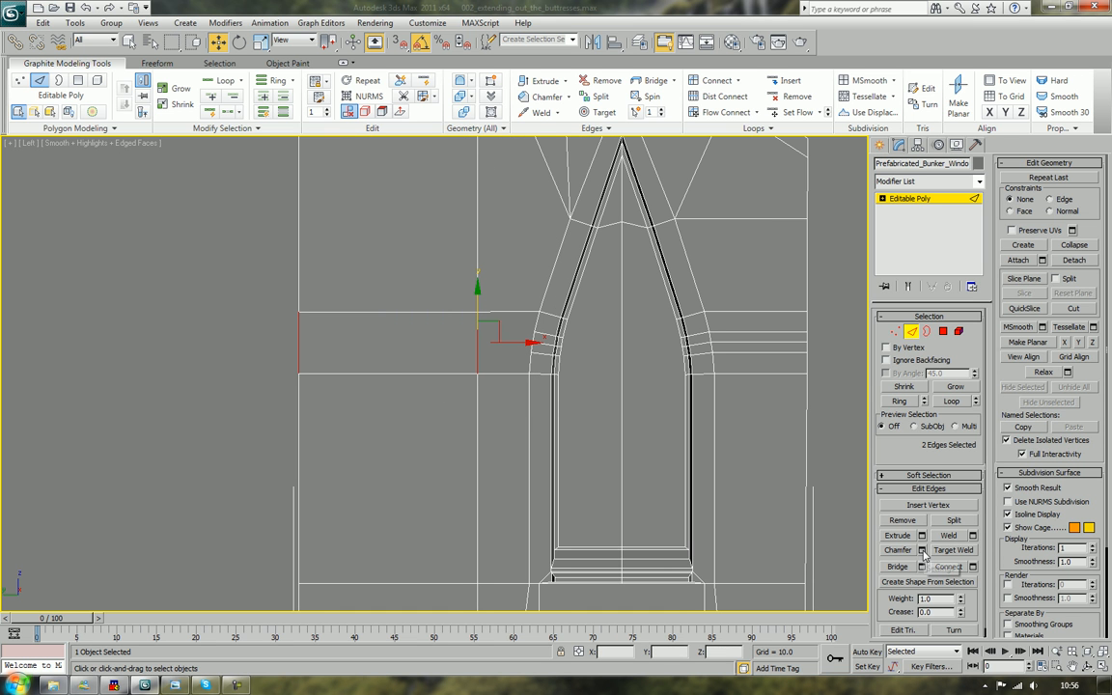
# Try connecting the pillar band's two vertical edges with 4 segments, compare them with the arch frame's divisions, and undo it
pyautogui.click(973, 568)
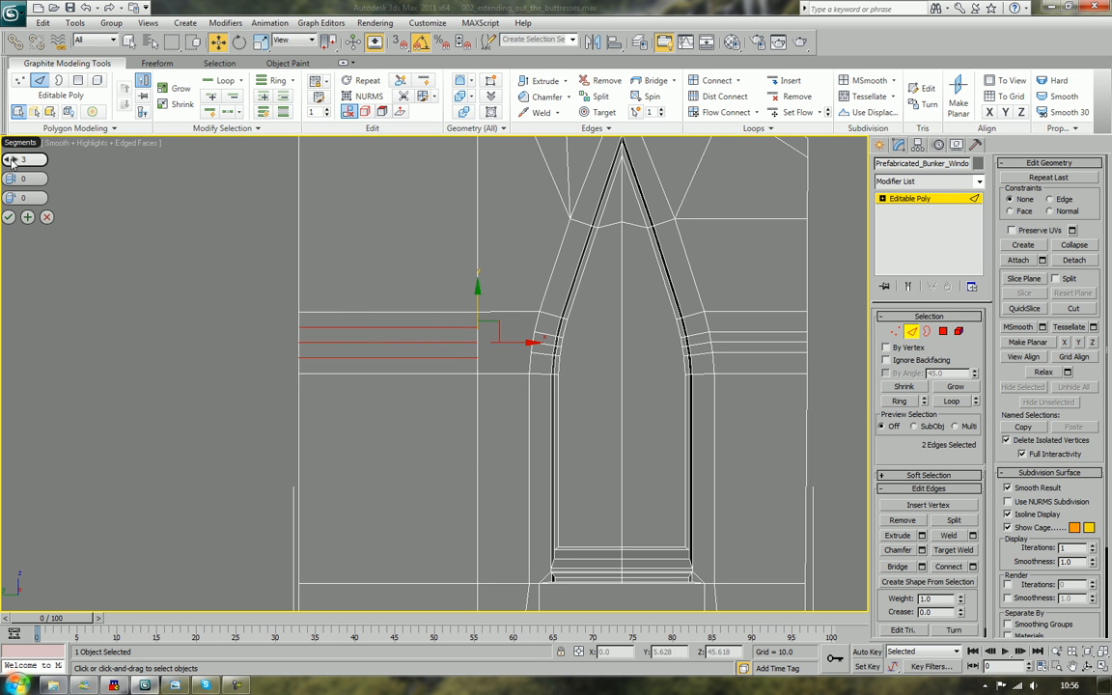
pyautogui.moveTo(11, 162); pyautogui.dragTo(13, 157)
pyautogui.click(8, 217)
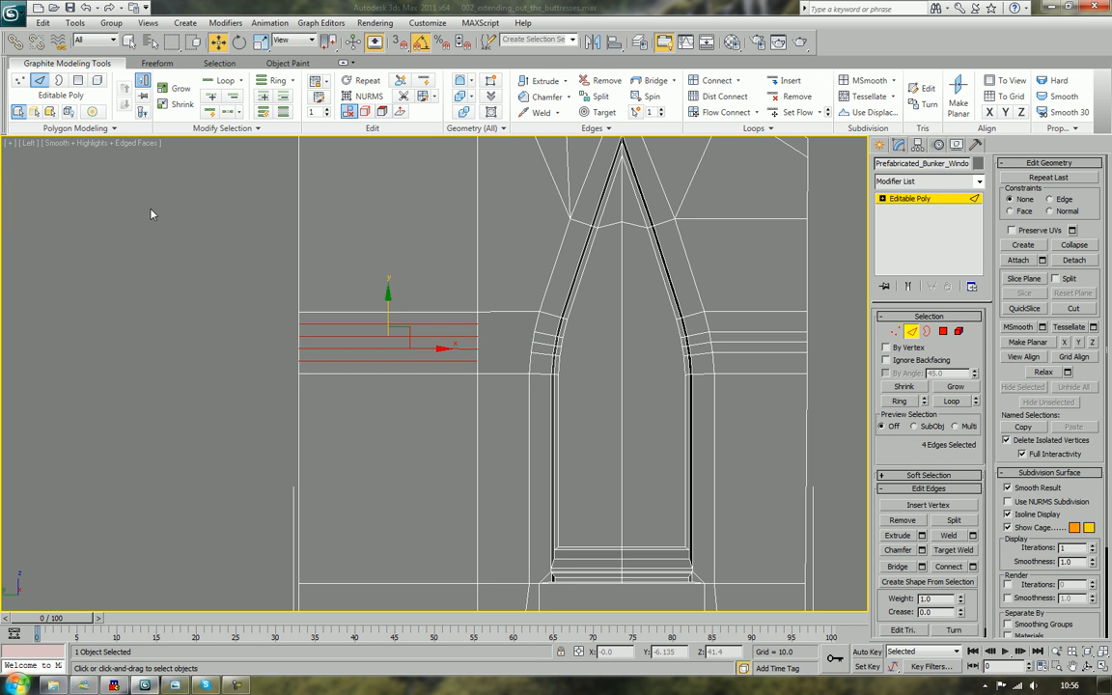
pyautogui.click(151, 214)
pyautogui.scroll(5, 391, 371)
pyautogui.moveTo(447, 349); pyautogui.dragTo(380, 385, button='middle')
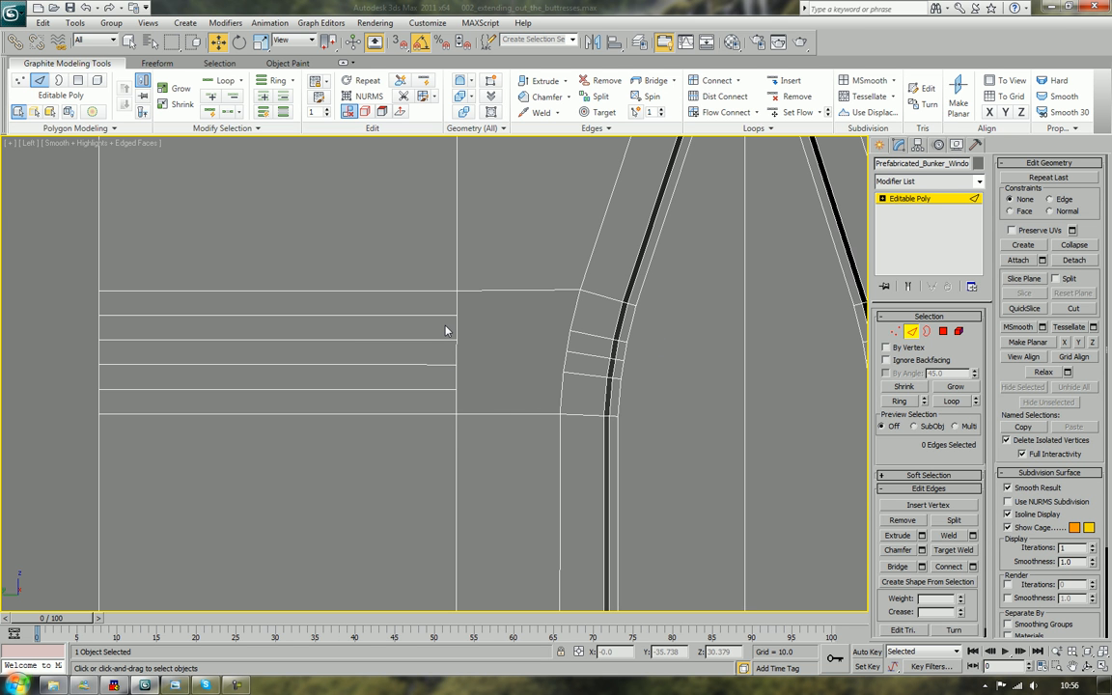
pyautogui.hotkey('ctrl', 'z')
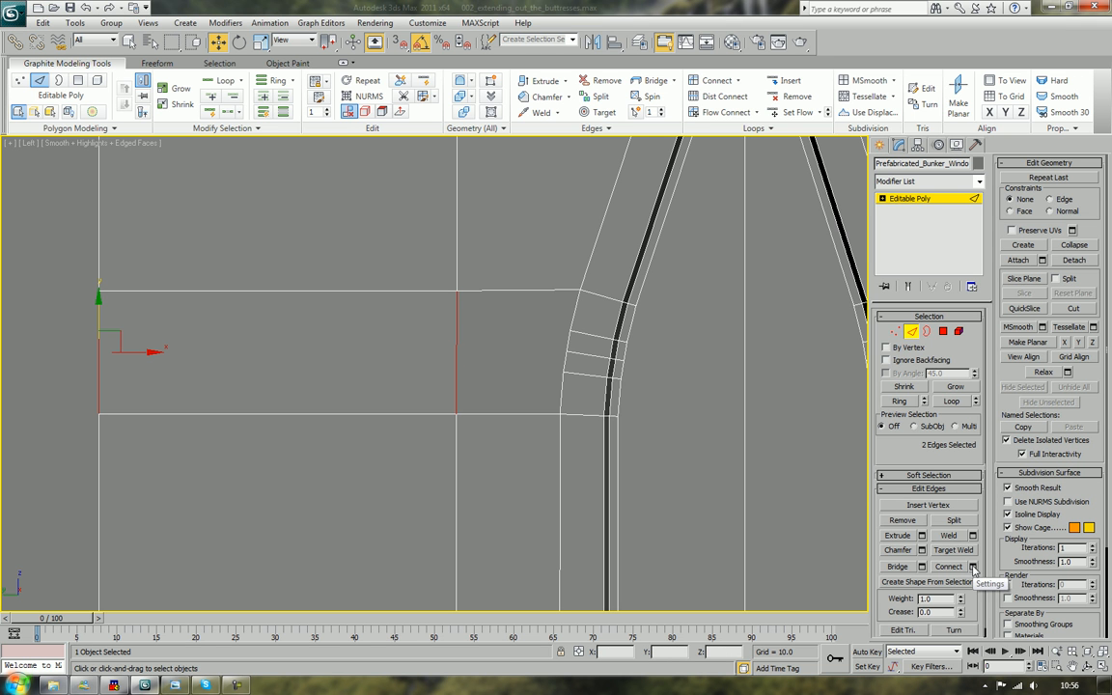
# Connect the pillar band's two selected vertical edges with 3 segments
pyautogui.click(973, 567)
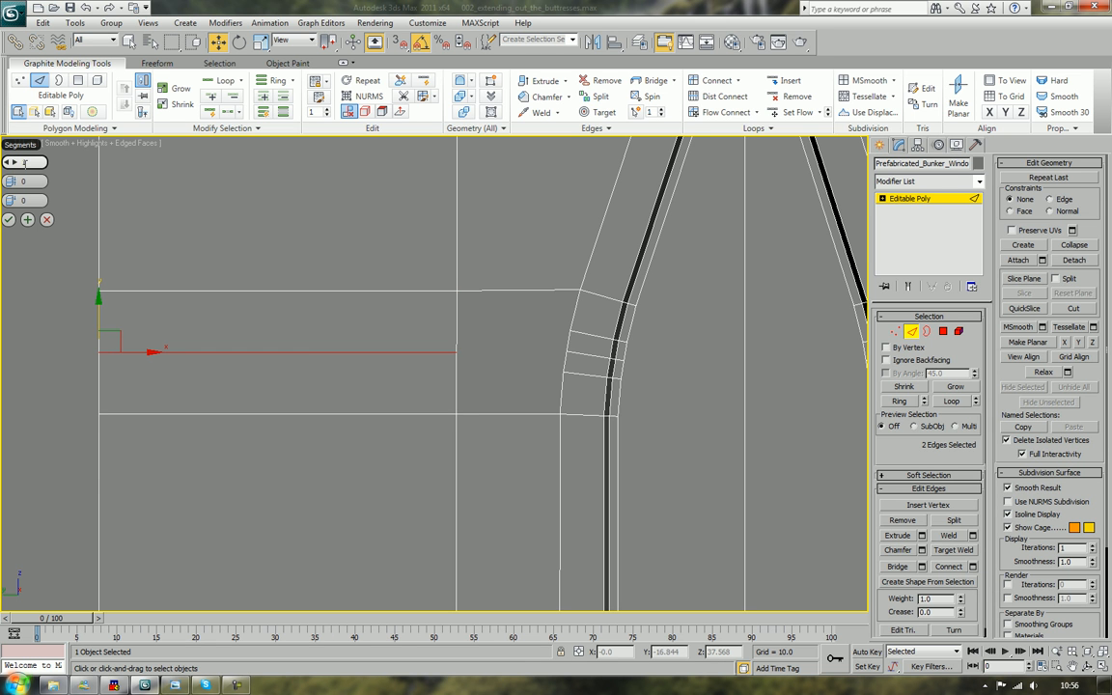
pyautogui.scroll(2, 18, 166)
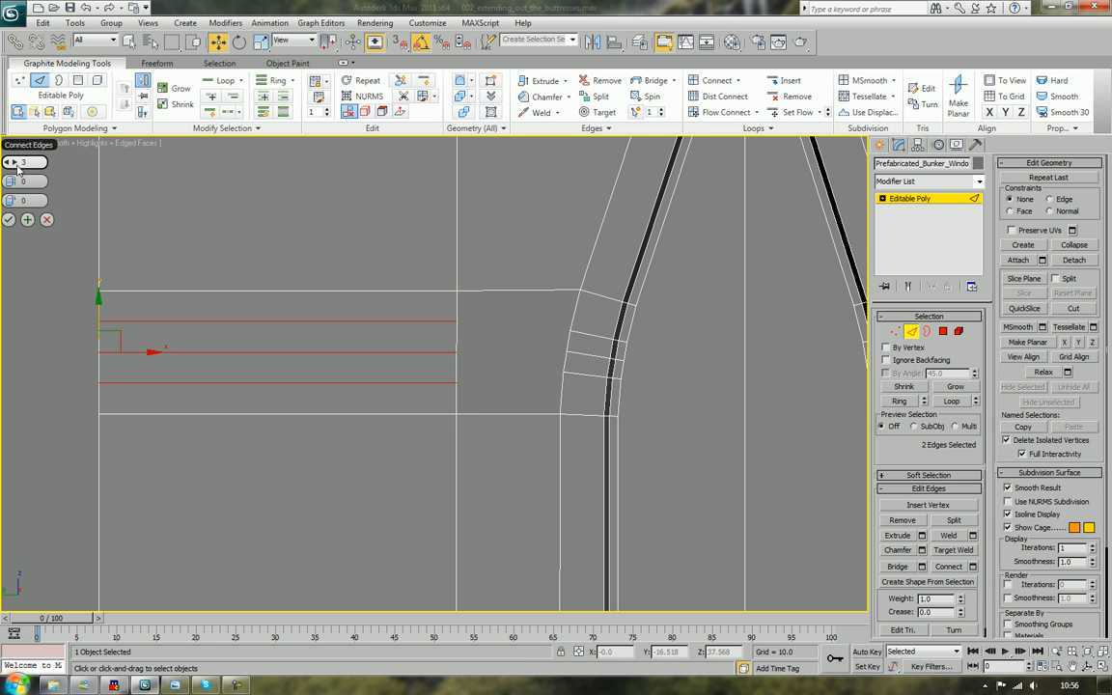
pyautogui.click(8, 220)
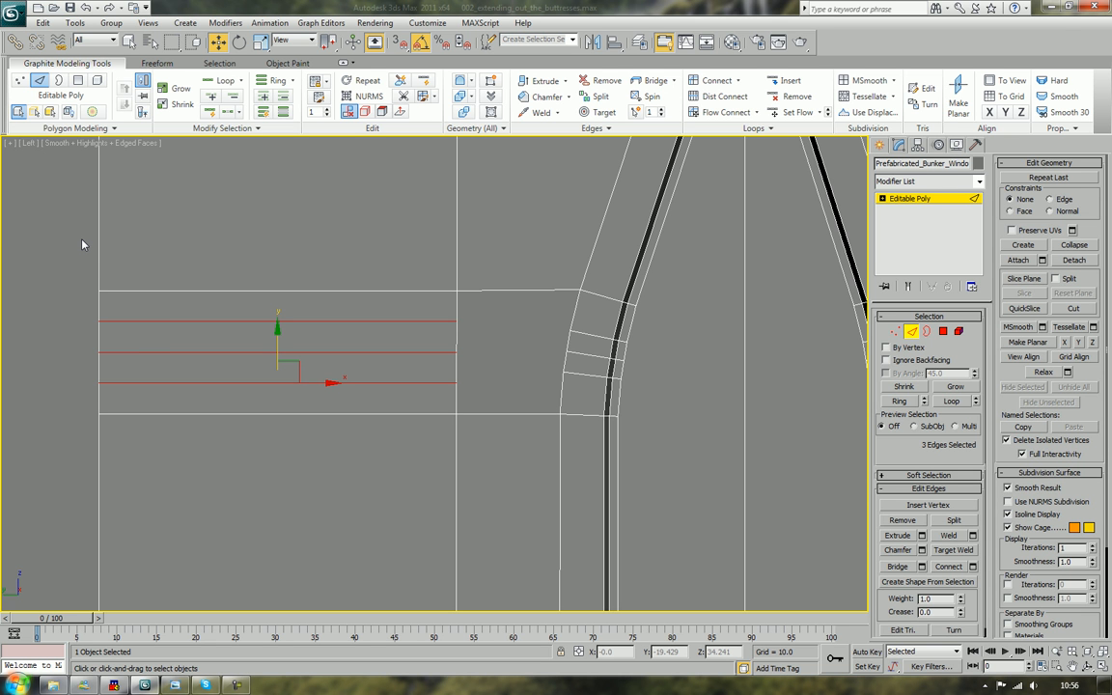
# Try to bridge the pillar band's split vertical edge to the arch frame's outer edge in the Left view
pyautogui.click(565, 329)
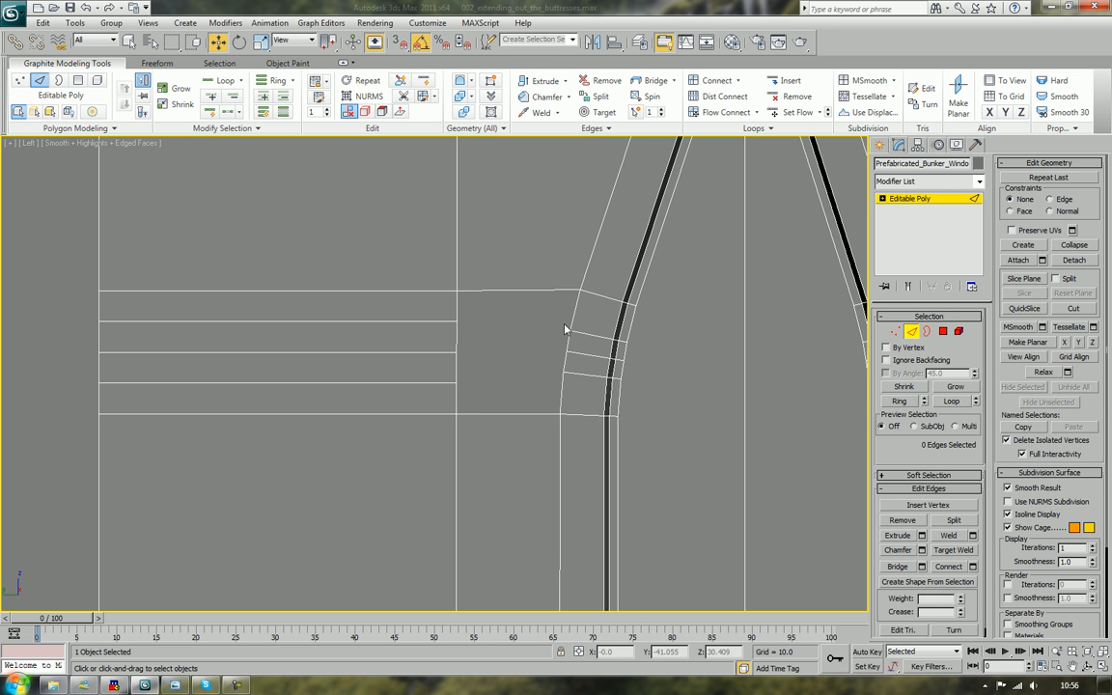
pyautogui.click(898, 566)
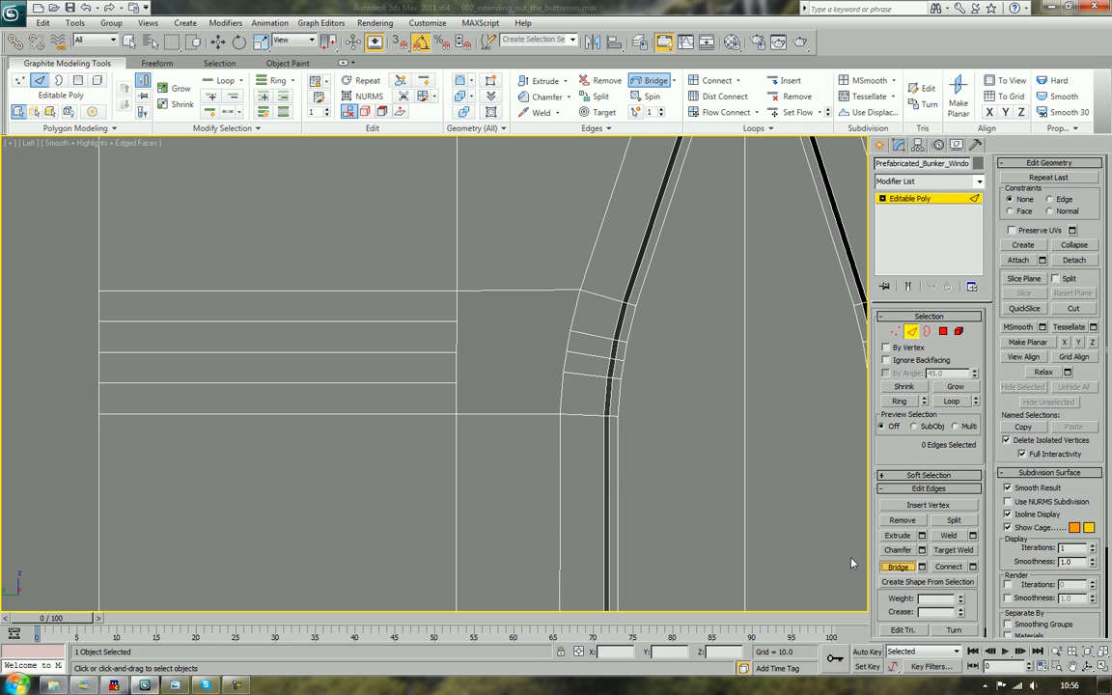
pyautogui.click(561, 400)
pyautogui.click(456, 404)
pyautogui.press('w')
pyautogui.click(574, 305)
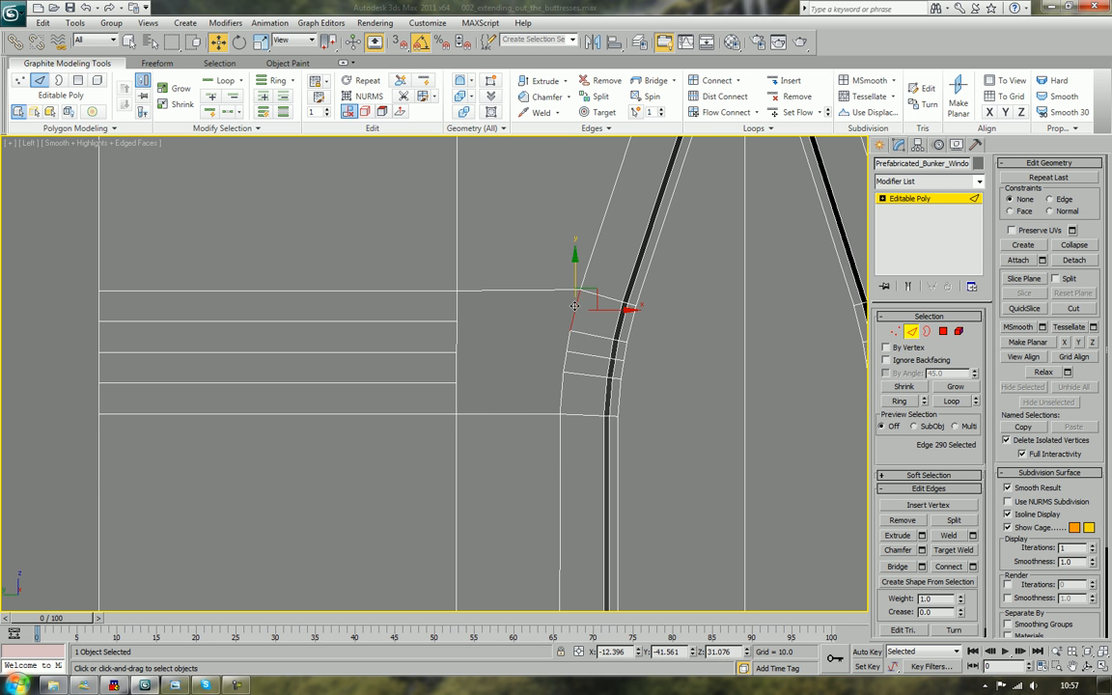
pyautogui.keyDown('ctrl'); pyautogui.click(455, 309); pyautogui.keyUp('ctrl')
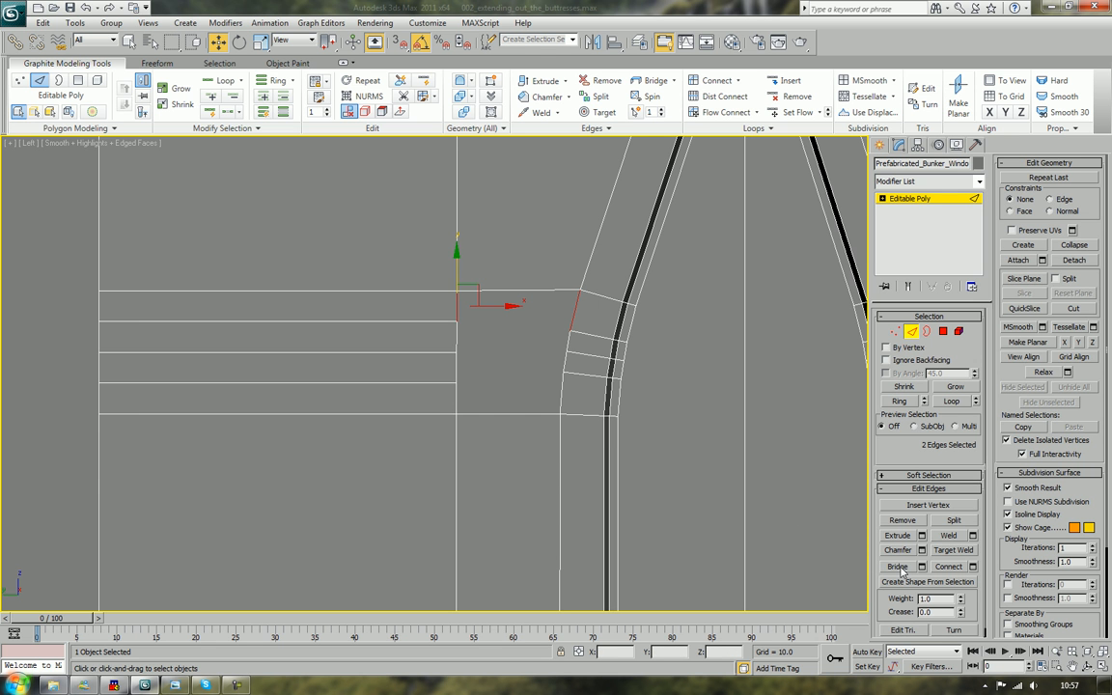
pyautogui.click(536, 372)
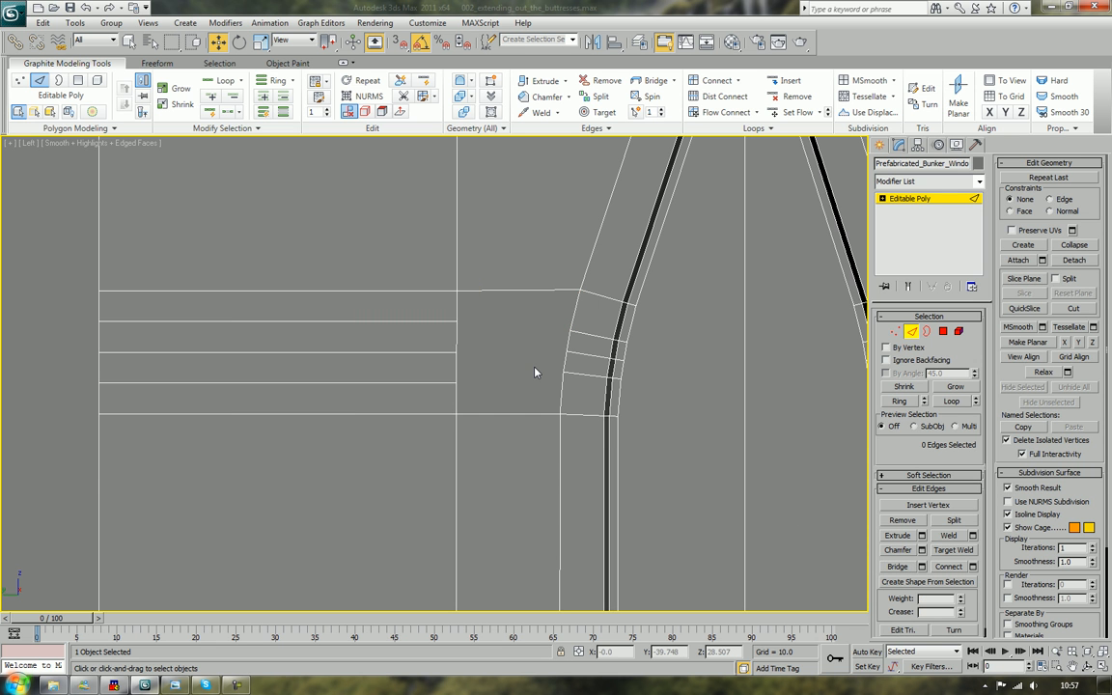
# Examine the area between the pillar band and the arch frame in perspective from front and back, checking for an existing polygon
pyautogui.press('p')
pyautogui.keyDown('alt'); pyautogui.moveTo(535, 372); pyautogui.dragTo(571, 380, button='middle'); pyautogui.keyUp('alt')
pyautogui.click(942, 331)
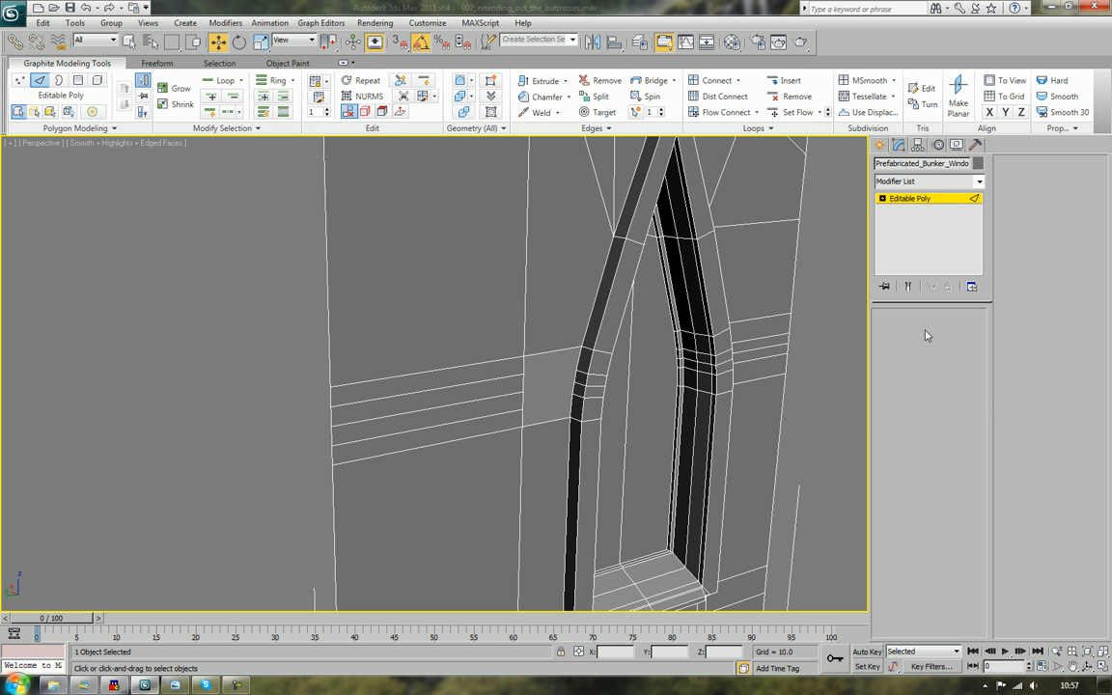
pyautogui.click(557, 376)
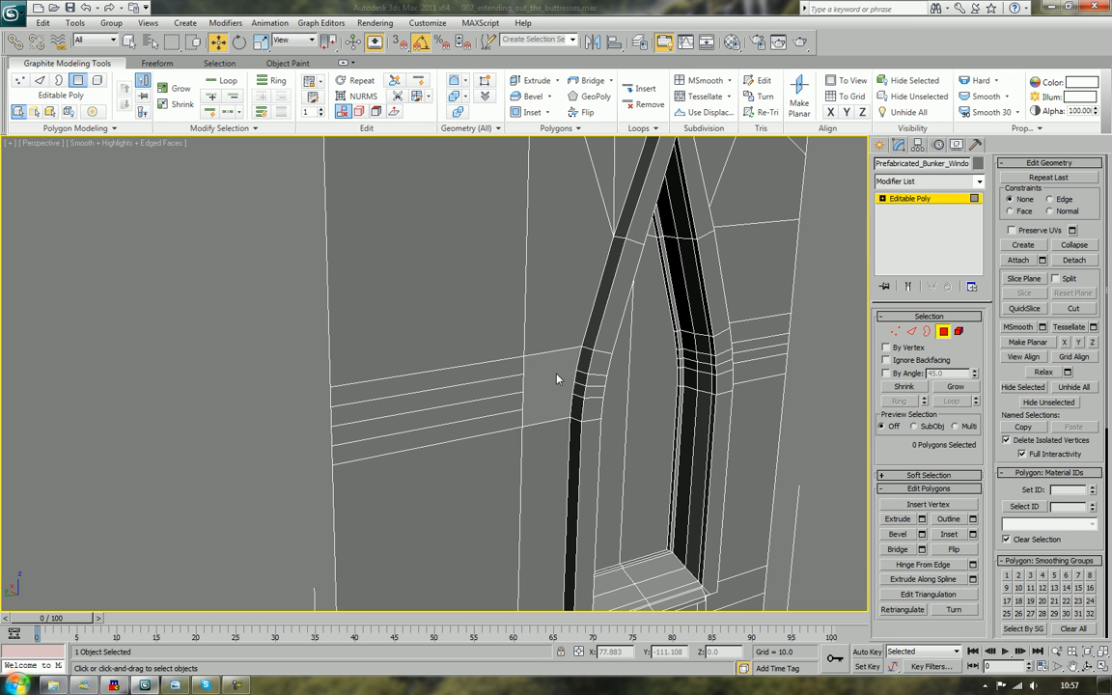
pyautogui.keyDown('alt'); pyautogui.moveTo(557, 378); pyautogui.dragTo(807, 400, button='middle'); pyautogui.keyUp('alt')
pyautogui.scroll(3, 507, 386)
pyautogui.moveTo(370, 315); pyautogui.dragTo(579, 422, button='middle')
pyautogui.moveTo(580, 422)
pyautogui.keyDown('alt'); pyautogui.mouseDown(button='middle')
pyautogui.moveTo(613, 447)
pyautogui.moveTo(572, 420)
pyautogui.mouseUp(button='middle'); pyautogui.keyUp('alt')
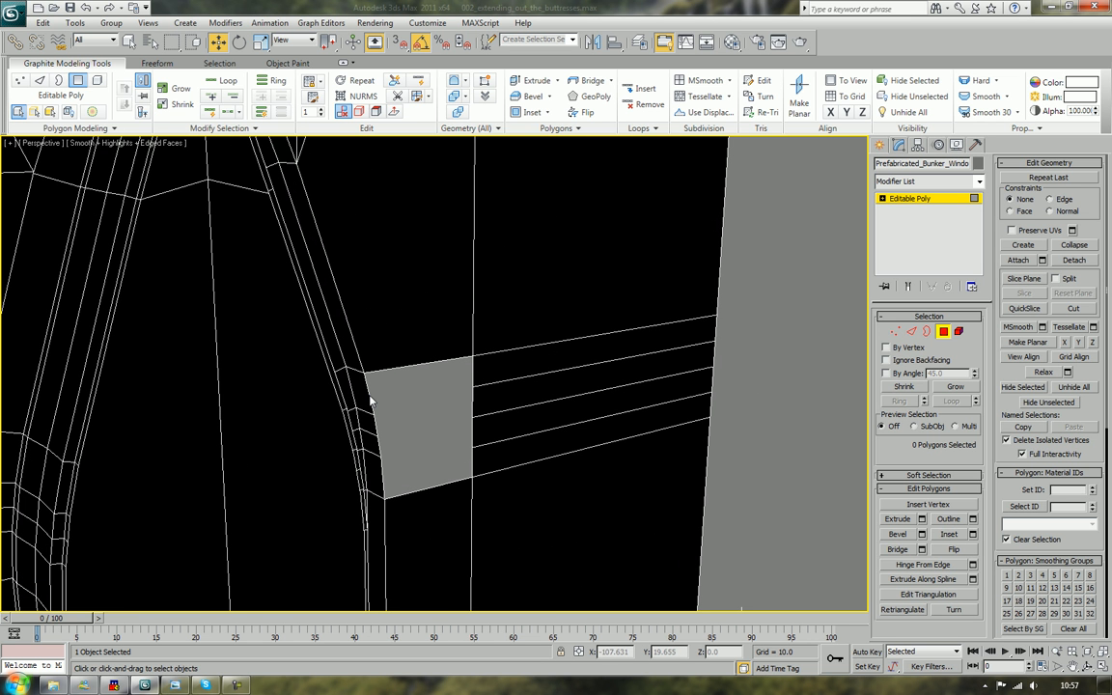
# Bridge the upper two segments of the pillar band's split edge to the matching edges of the arch frame
pyautogui.press('2')
pyautogui.click(371, 388)
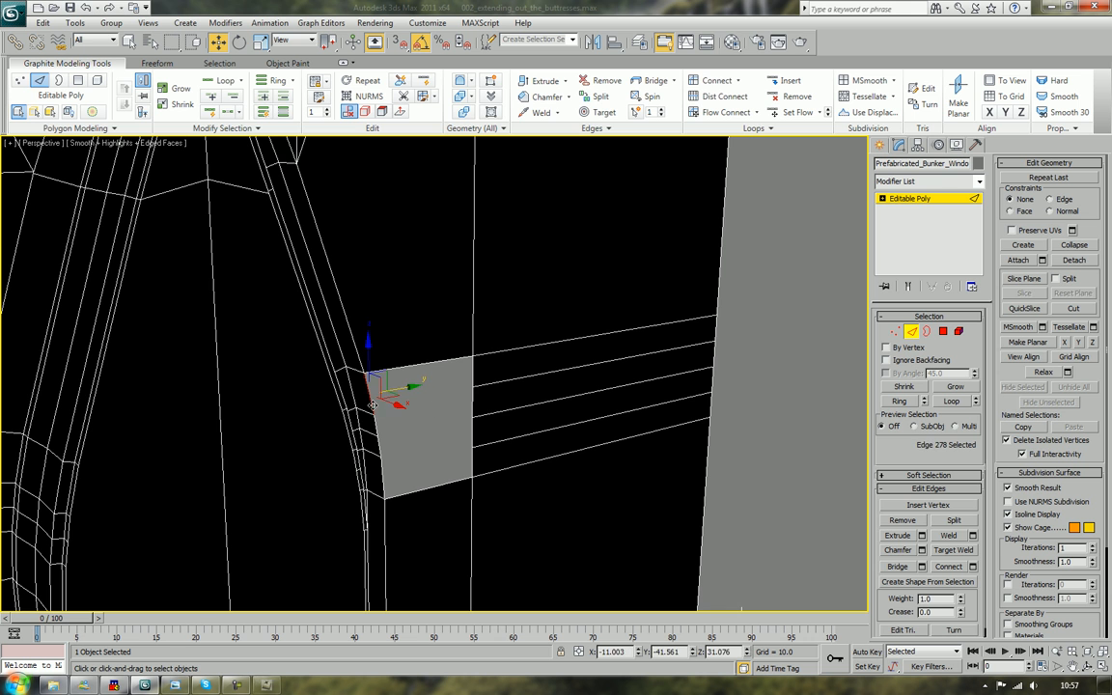
pyautogui.keyDown('ctrl'); pyautogui.click(473, 374); pyautogui.keyUp('ctrl')
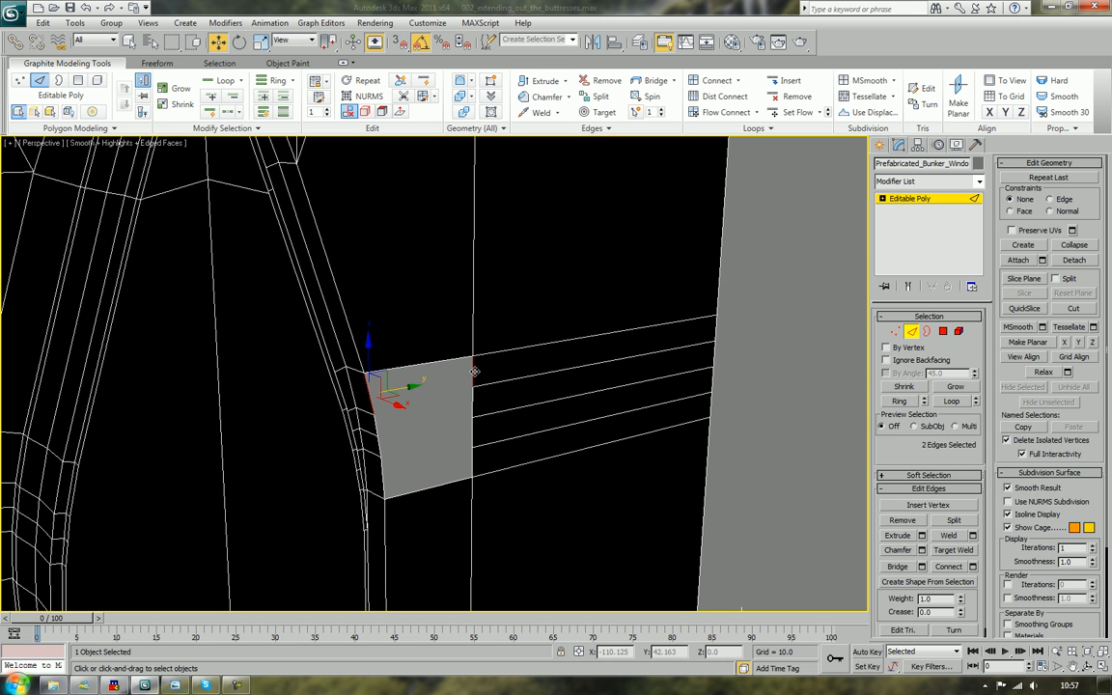
pyautogui.click(904, 567)
pyautogui.click(377, 426)
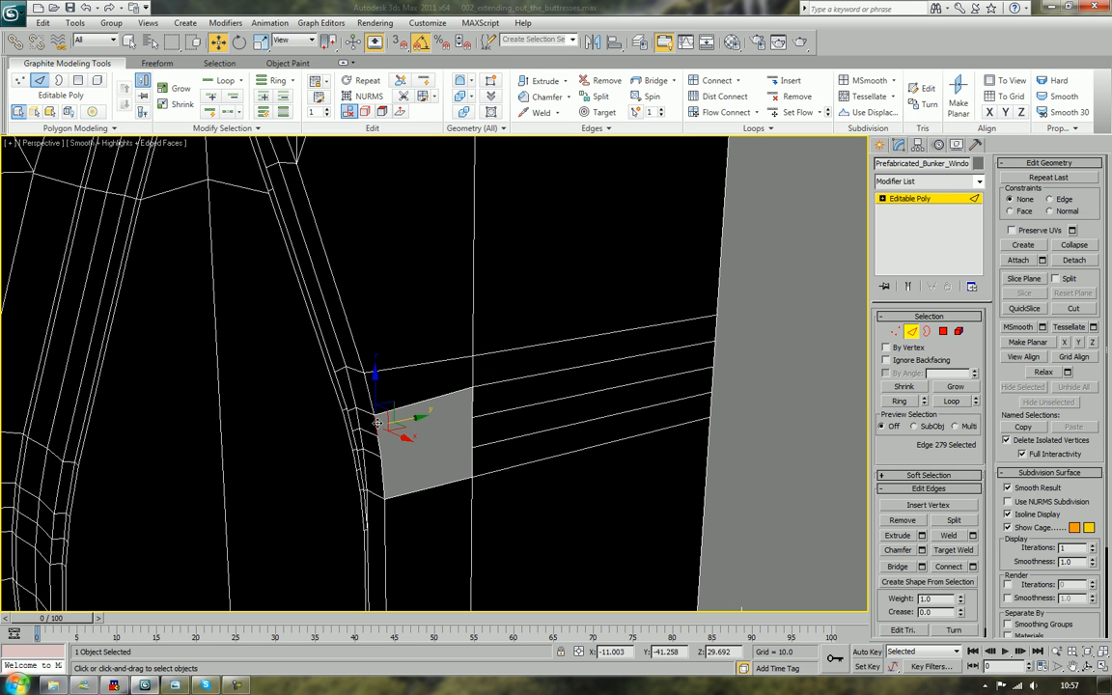
pyautogui.keyDown('ctrl'); pyautogui.click(474, 400); pyautogui.keyUp('ctrl')
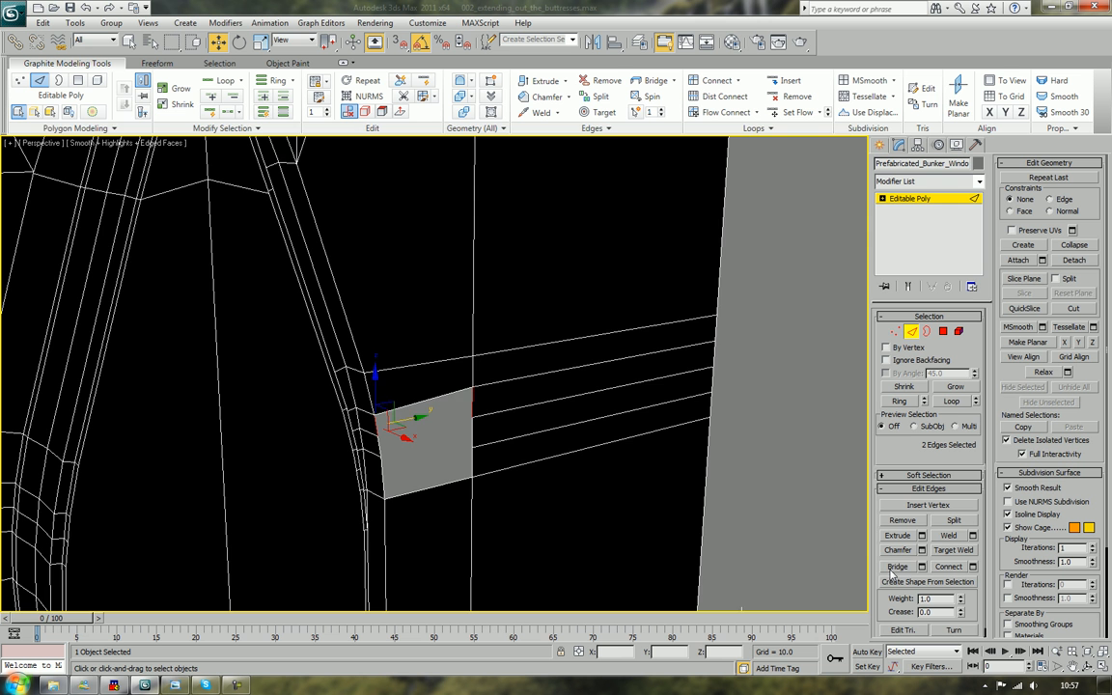
# Bridge the lower two segments of the pillar band's split edge to the matching edges of the arch frame
pyautogui.keyDown('alt'); pyautogui.moveTo(744, 457); pyautogui.dragTo(500, 377, button='middle'); pyautogui.keyUp('alt')
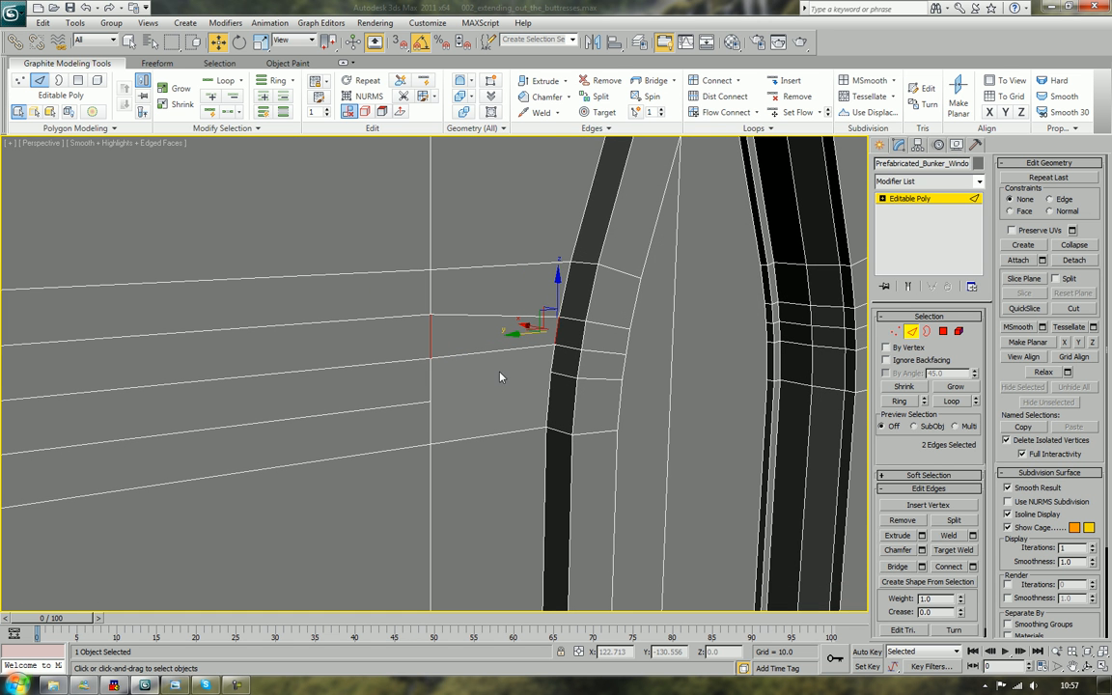
pyautogui.click(553, 363)
pyautogui.keyDown('ctrl'); pyautogui.click(430, 382); pyautogui.keyUp('ctrl')
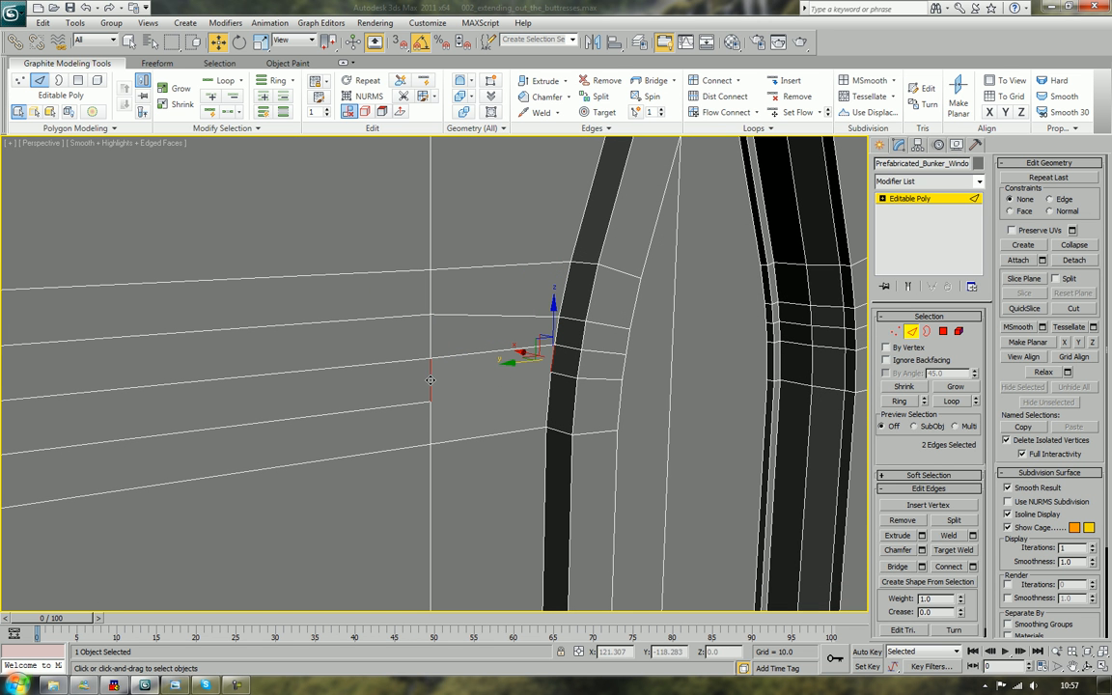
pyautogui.click(895, 568)
pyautogui.click(546, 396)
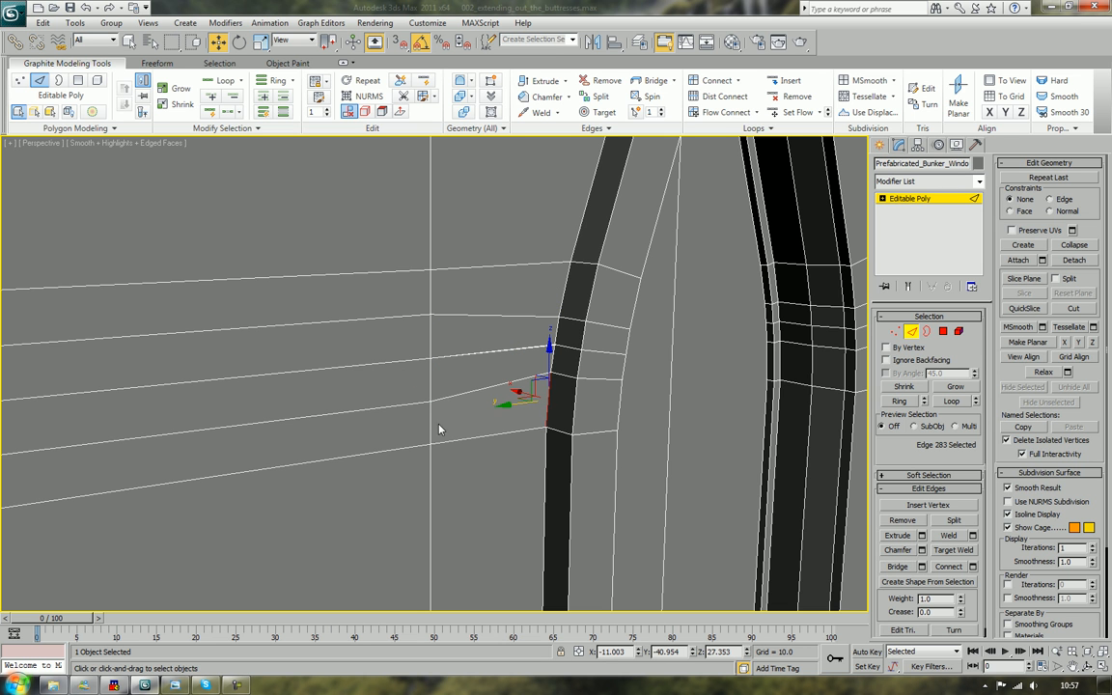
pyautogui.keyDown('ctrl'); pyautogui.click(431, 426); pyautogui.keyUp('ctrl')
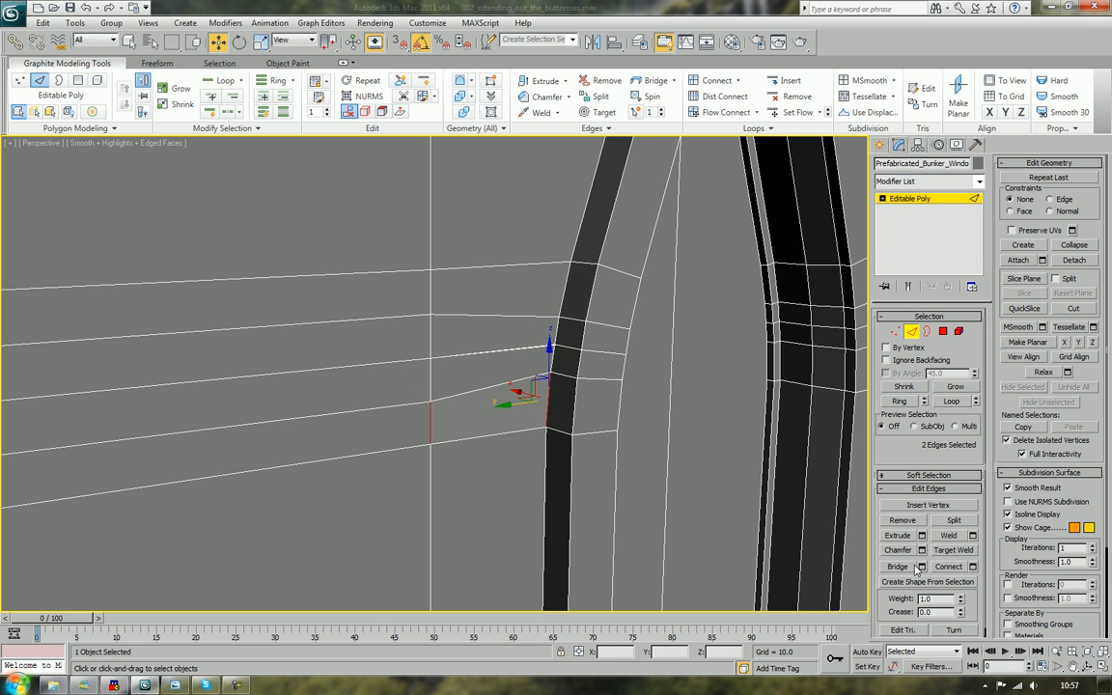
pyautogui.click(910, 567)
pyautogui.scroll(-1, 632, 438)
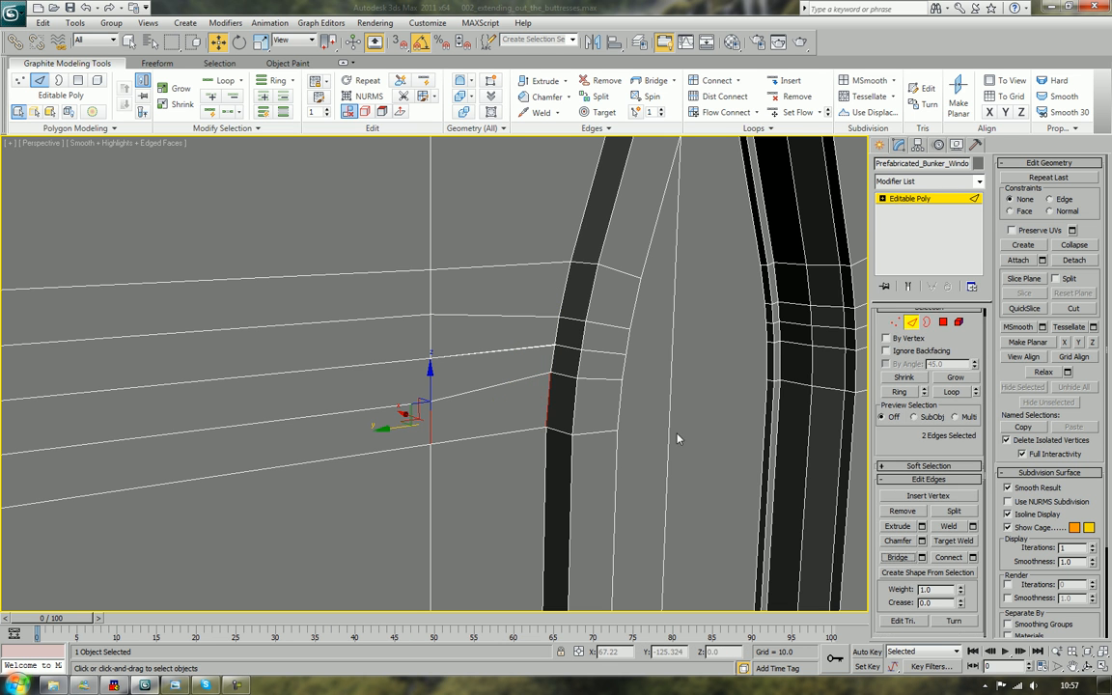
pyautogui.moveTo(677, 438); pyautogui.dragTo(632, 376, button='middle')
pyautogui.scroll(-5, 618, 416)
pyautogui.scroll(-4, 588, 384)
pyautogui.scroll(2, 599, 383)
pyautogui.press('1')
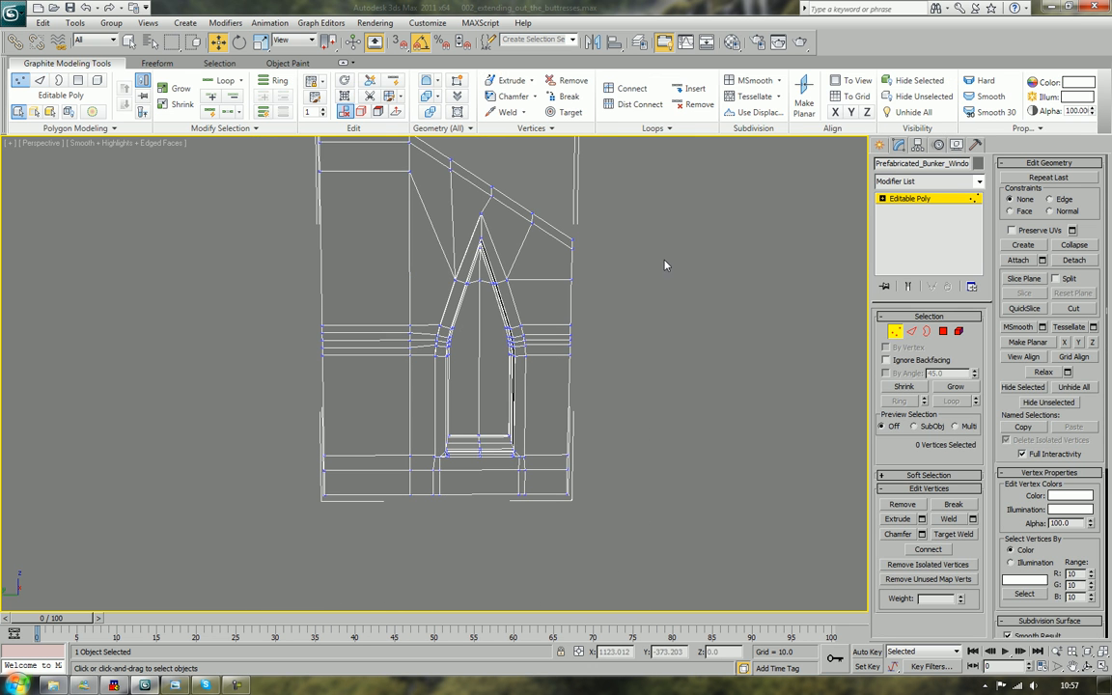
pyautogui.moveTo(586, 228); pyautogui.dragTo(565, 553)
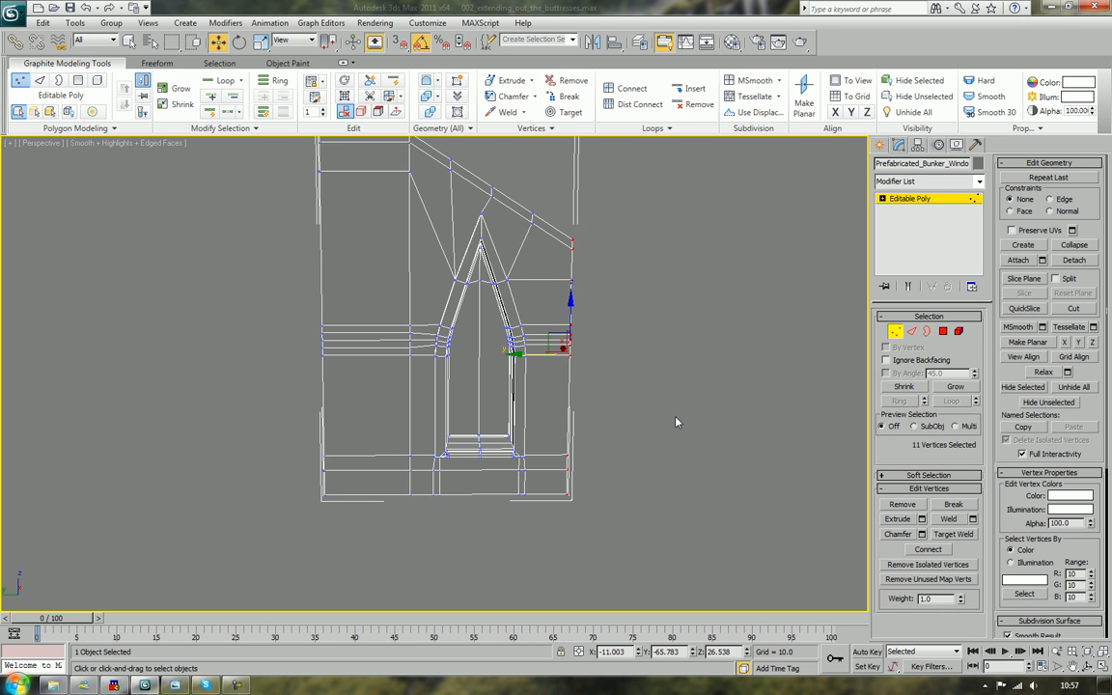
pyautogui.press('r')
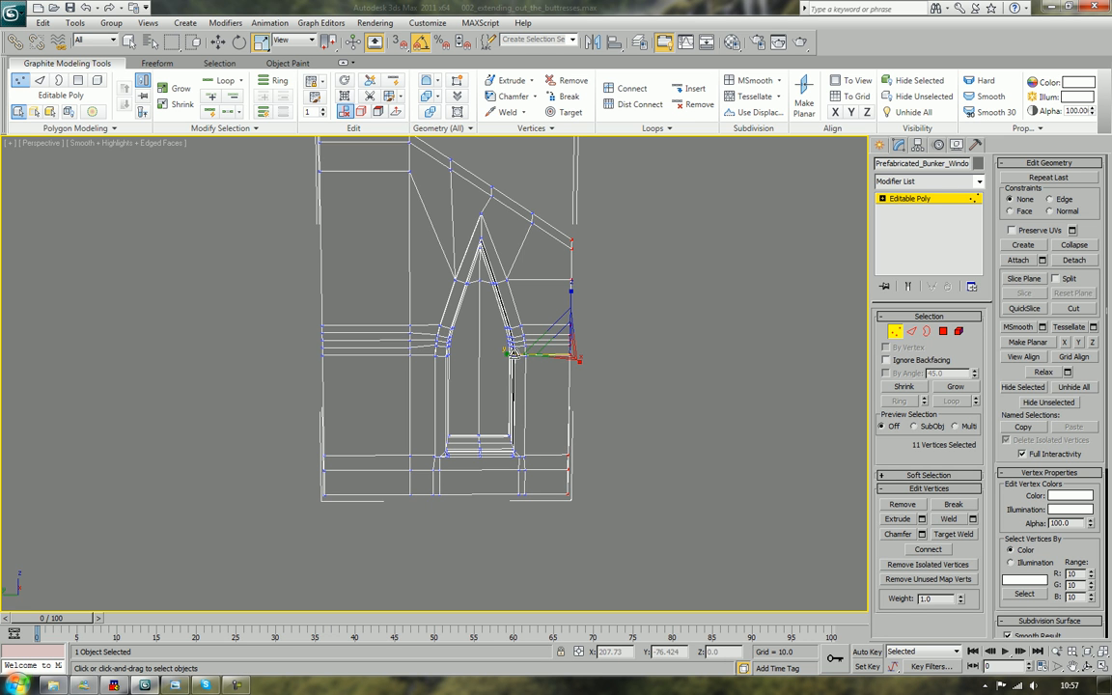
pyautogui.click(677, 418)
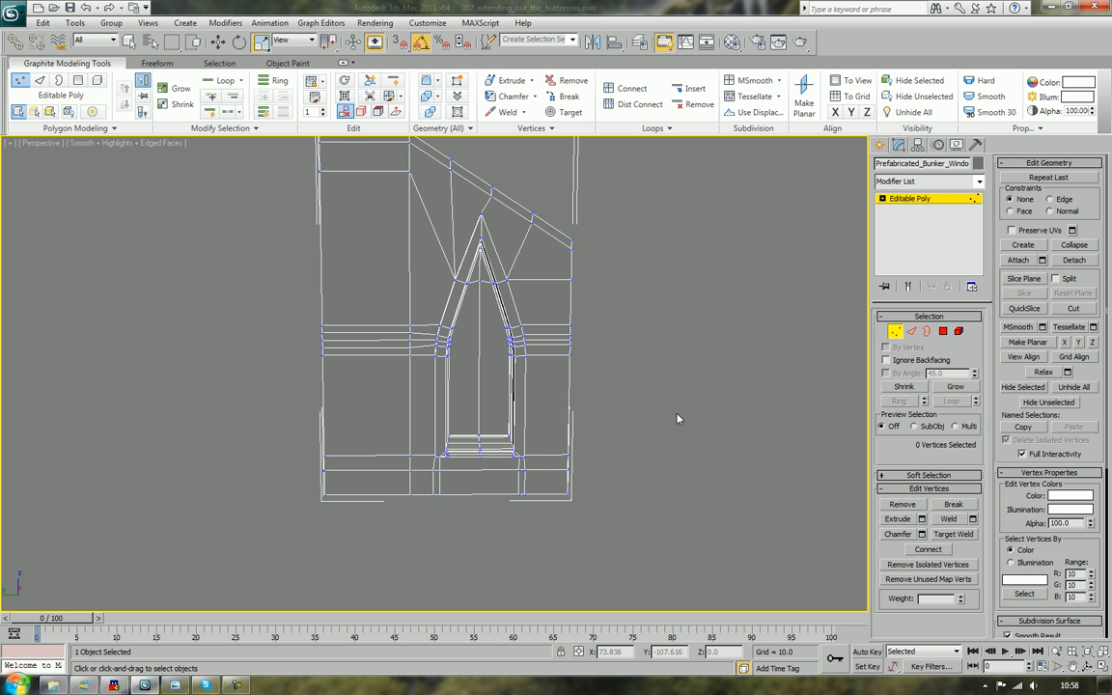
# Examine the whole wall section and its arch window from several angles outside sub-object editing
pyautogui.click(895, 335)
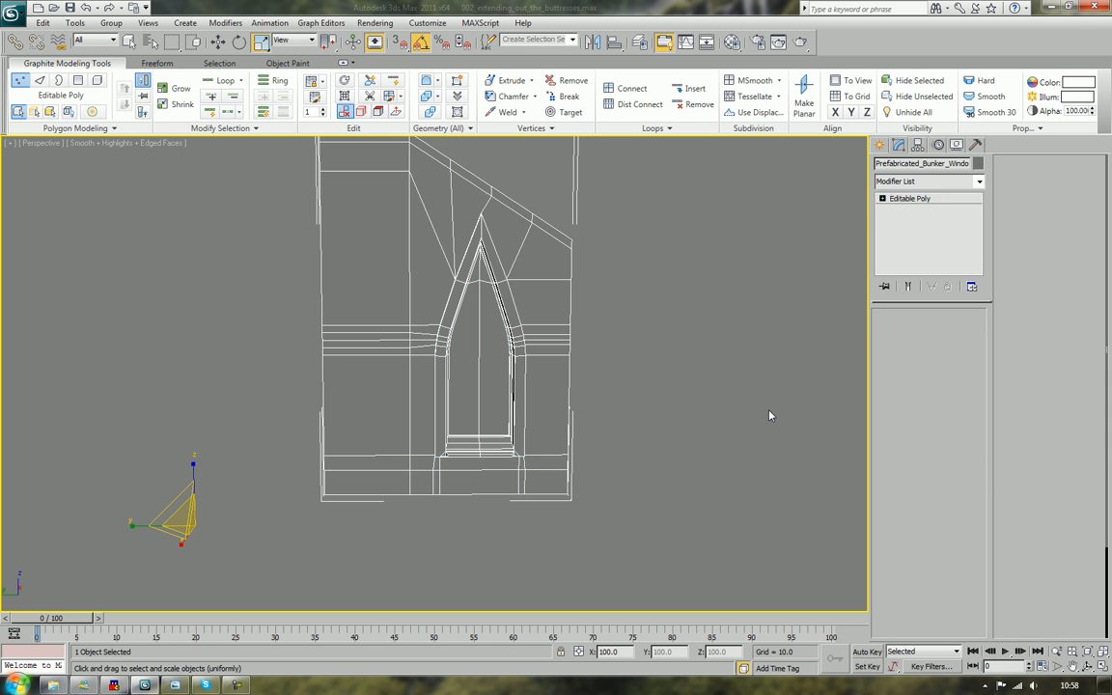
pyautogui.click(769, 415)
pyautogui.click(490, 353)
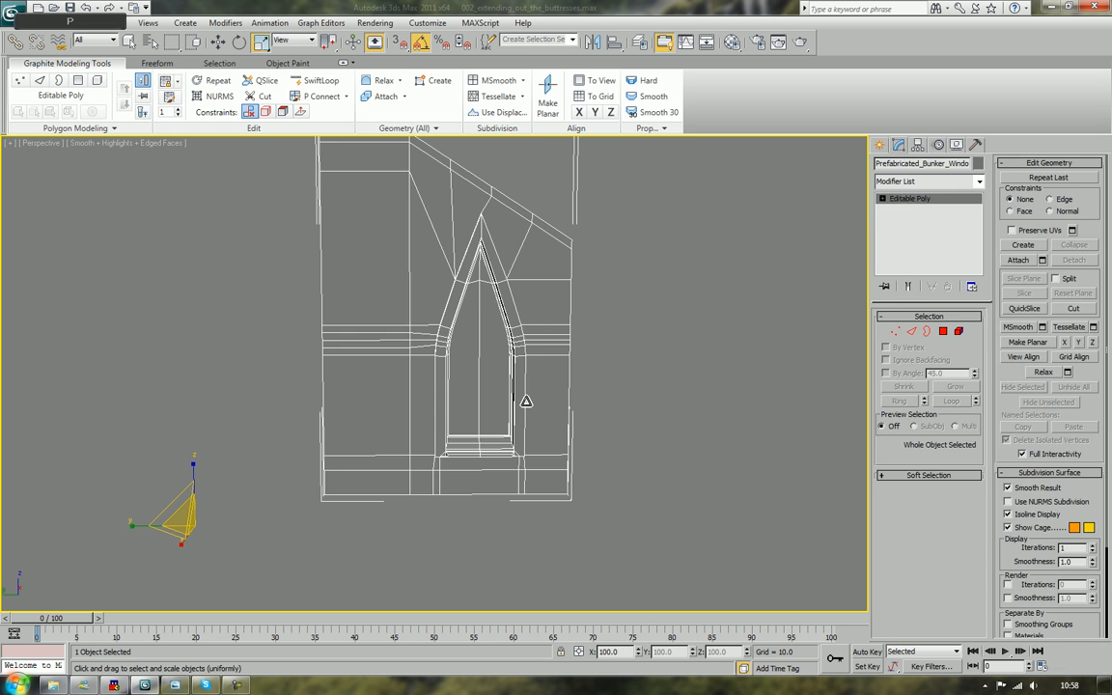
pyautogui.scroll(5, 512, 407)
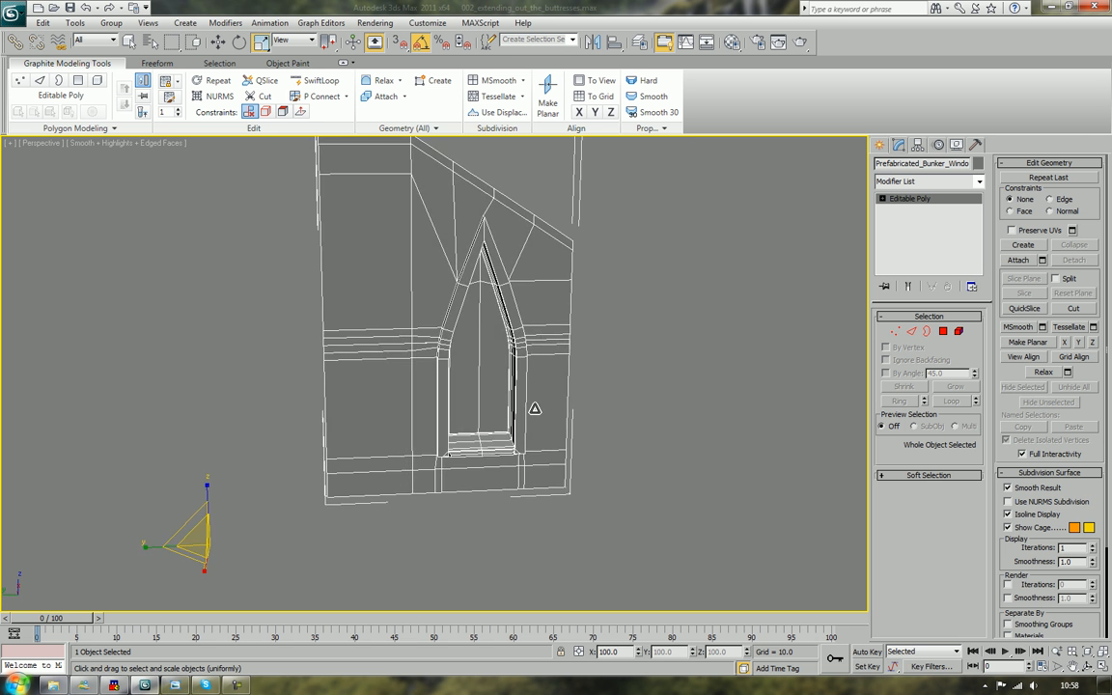
pyautogui.moveTo(547, 413); pyautogui.dragTo(551, 516, button='middle')
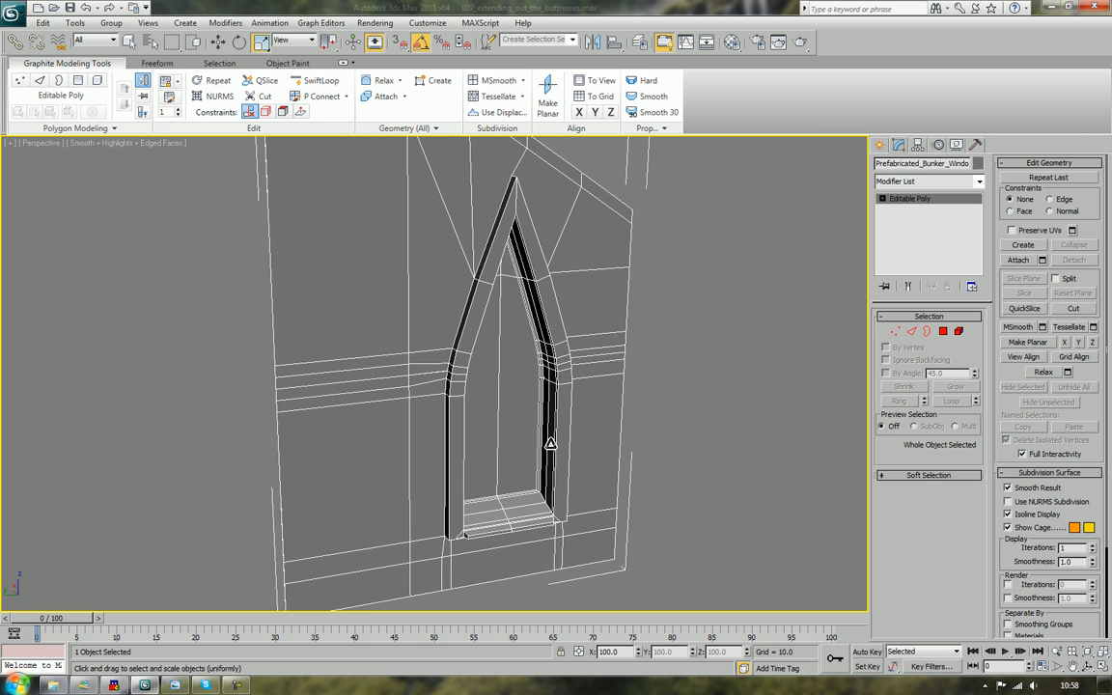
pyautogui.scroll(-4, 524, 509)
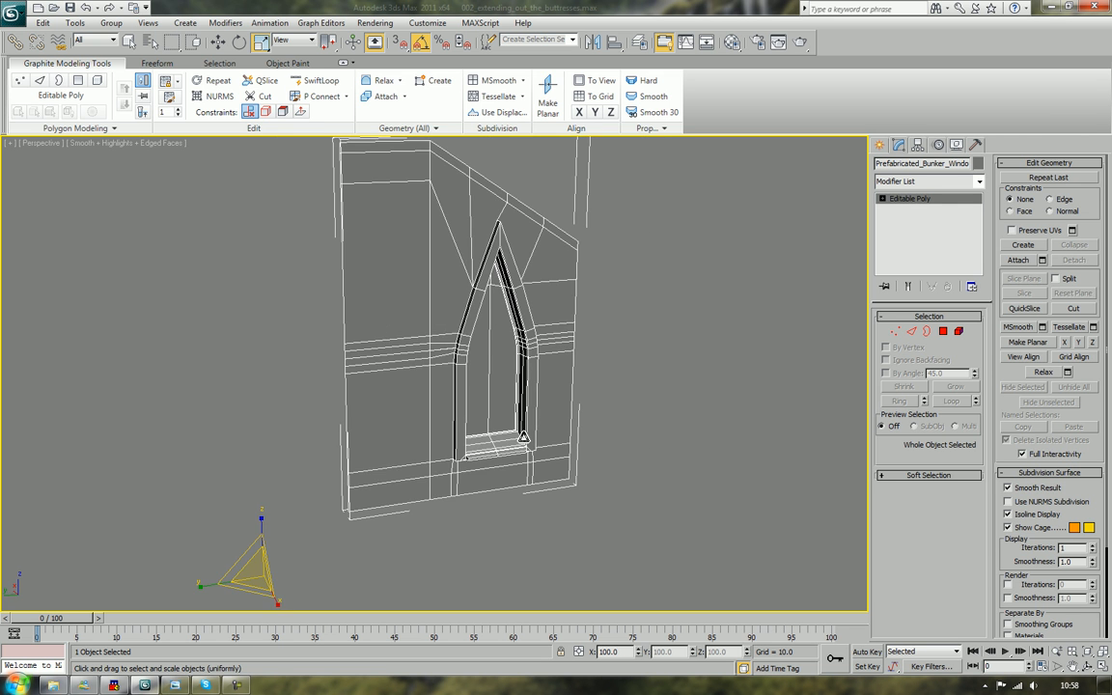
pyautogui.keyDown('alt'); pyautogui.moveTo(525, 439); pyautogui.dragTo(485, 434, button='middle'); pyautogui.keyUp('alt')
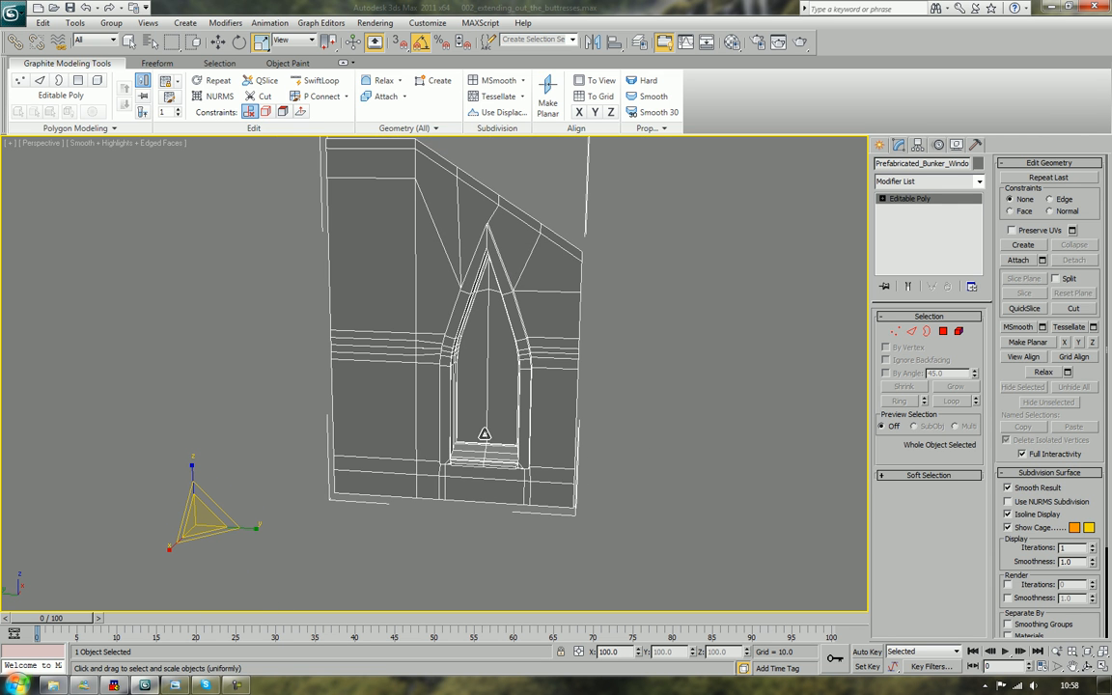
pyautogui.click(665, 423)
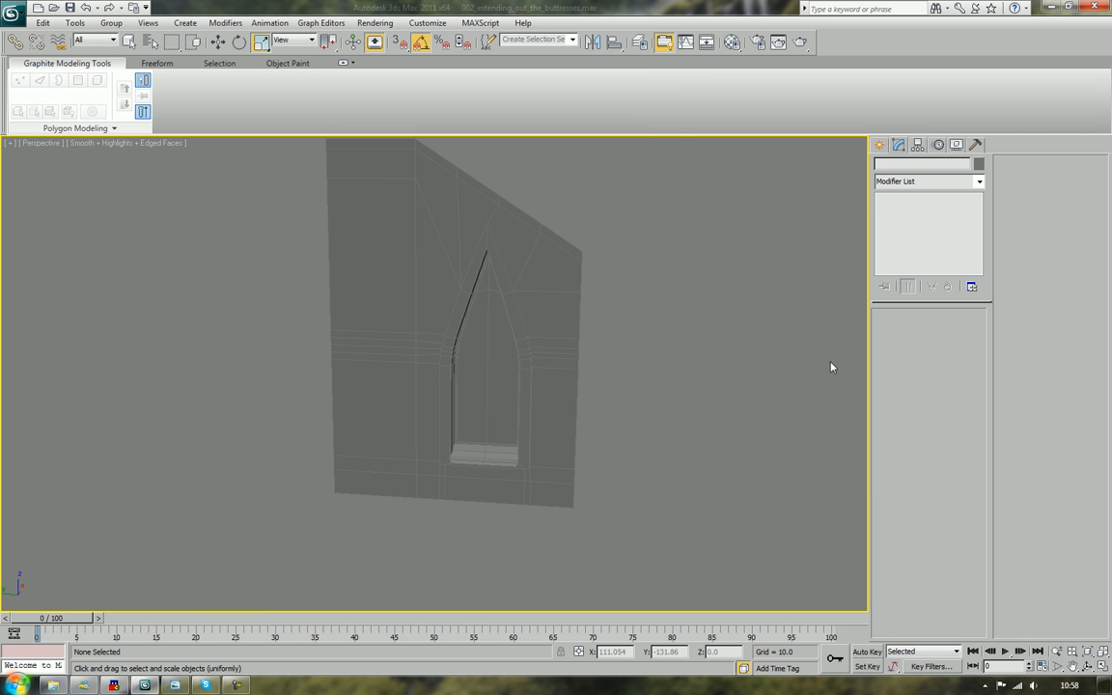
# Clone the left half of the window's pane polygon to a separate object, about 35 units out from the wall along X
pyautogui.click(500, 417)
pyautogui.click(941, 331)
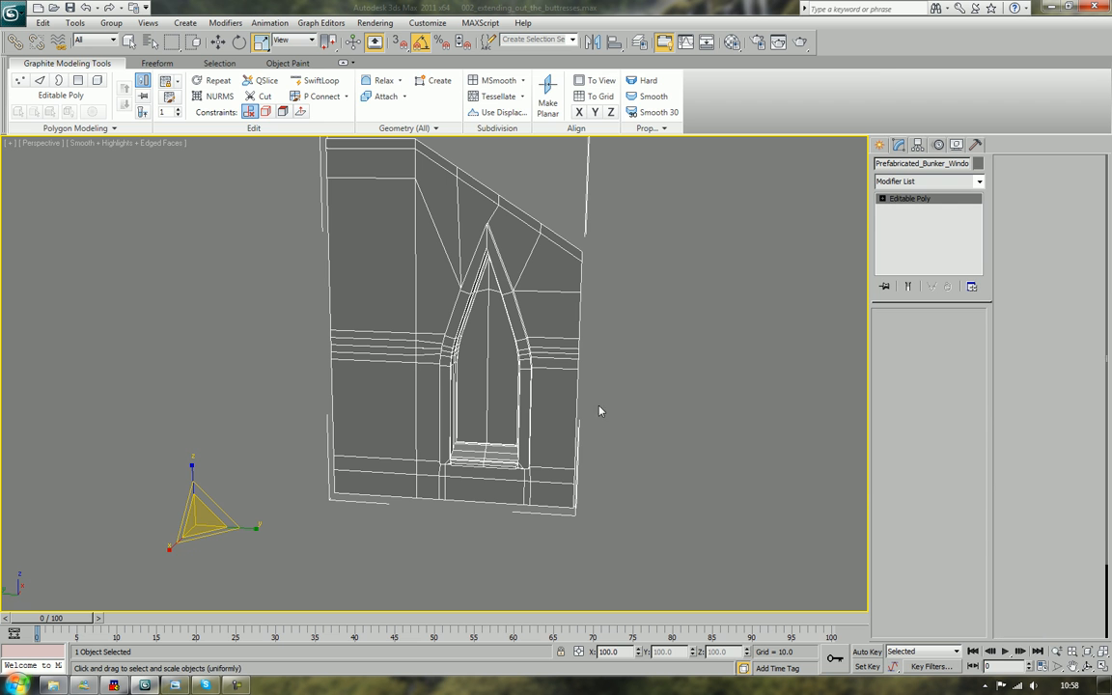
pyautogui.keyDown('alt'); pyautogui.moveTo(486, 385); pyautogui.dragTo(461, 407, button='middle'); pyautogui.keyUp('alt')
pyautogui.press('w')
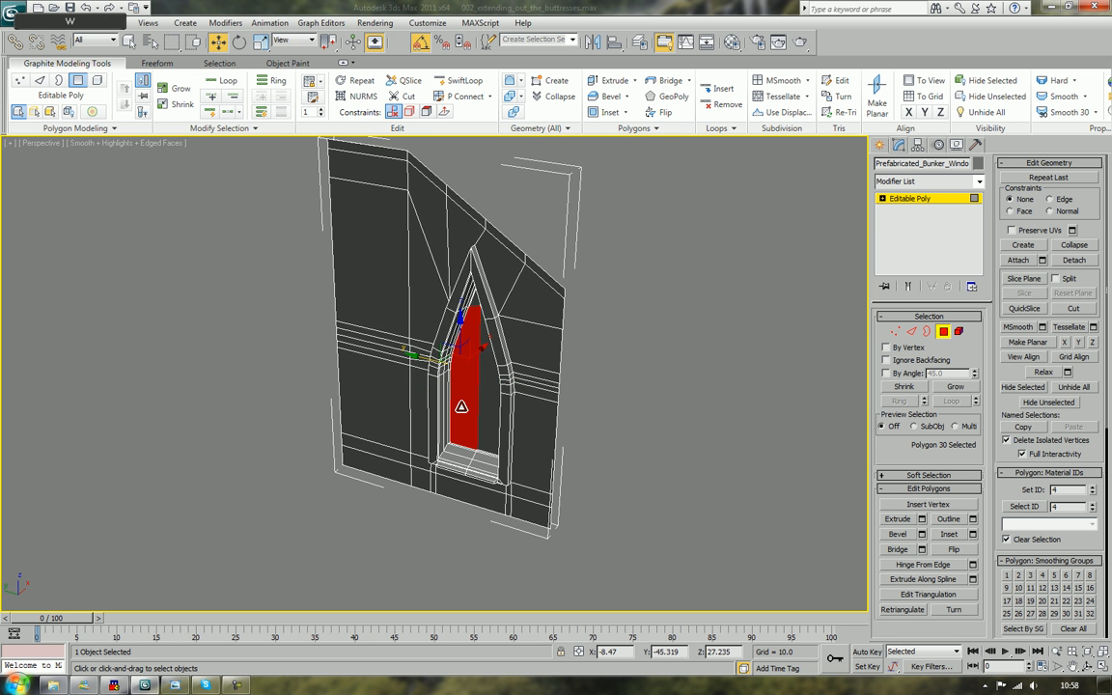
pyautogui.moveTo(480, 350)
pyautogui.keyDown('shift'); pyautogui.mouseDown()
pyautogui.moveTo(381, 497)
pyautogui.moveTo(383, 427)
pyautogui.mouseUp(); pyautogui.keyUp('shift')
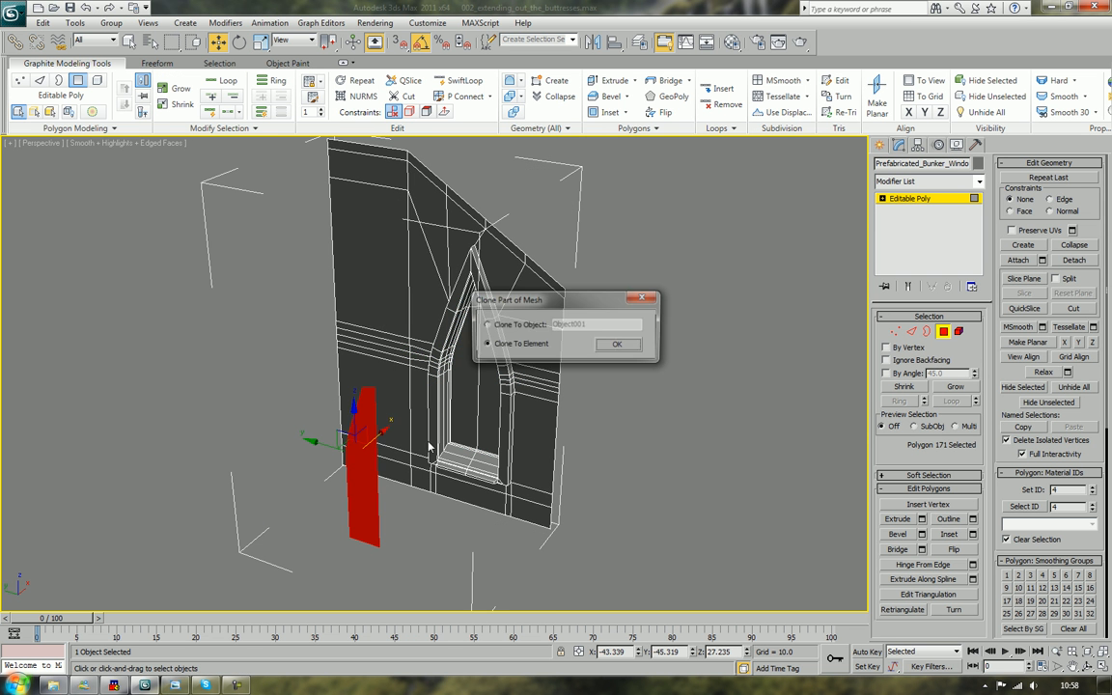
pyautogui.click(519, 325)
pyautogui.click(626, 348)
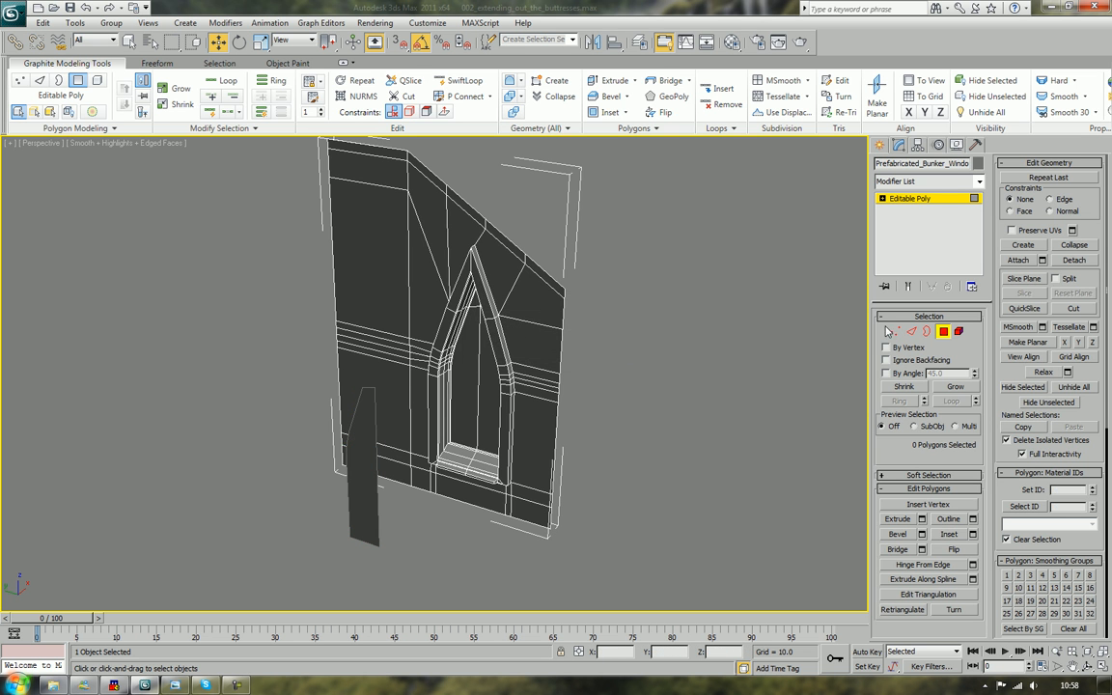
# Create a plane with AutoGrid on the cloned pane's face, about 24.6 long and 4.1 wide, with 1 length and 1 width segment
pyautogui.keyDown('alt'); pyautogui.moveTo(458, 470); pyautogui.dragTo(536, 444, button='middle'); pyautogui.keyUp('alt')
pyautogui.click(594, 477)
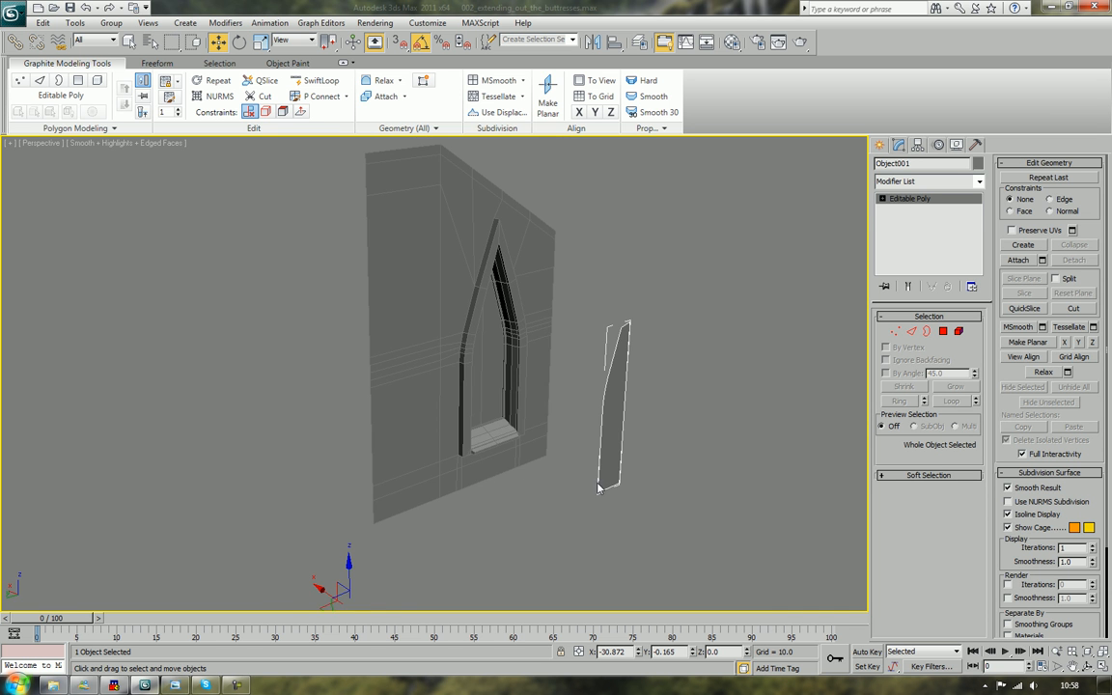
pyautogui.moveTo(598, 488); pyautogui.dragTo(579, 443, button='middle')
pyautogui.scroll(3, 562, 469)
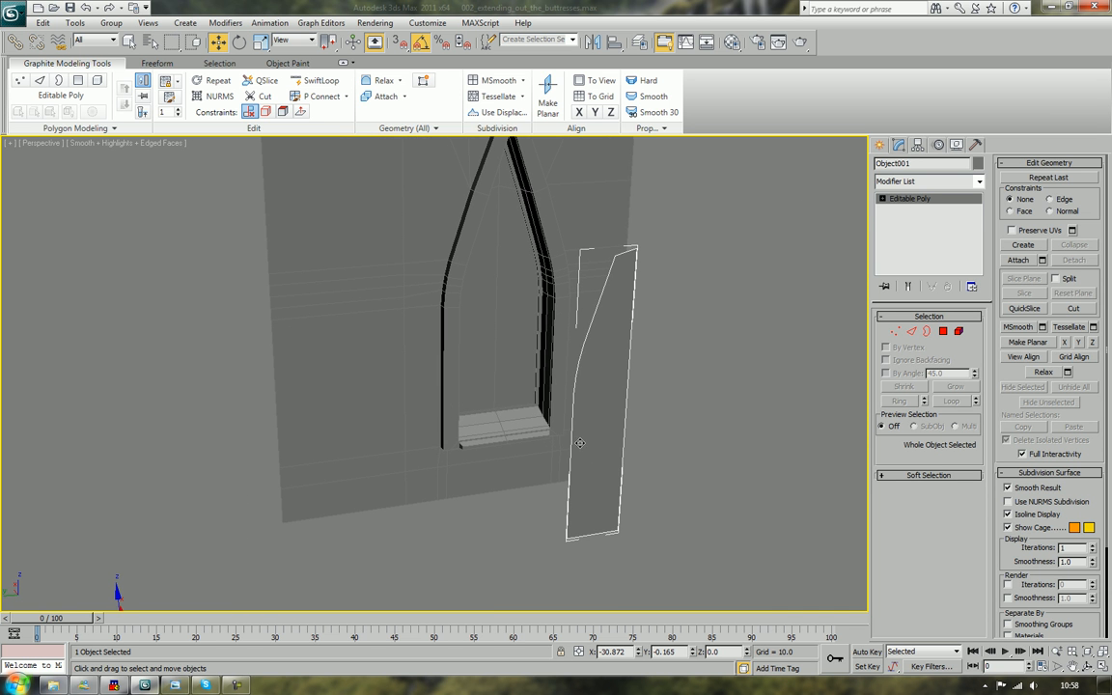
pyautogui.click(881, 145)
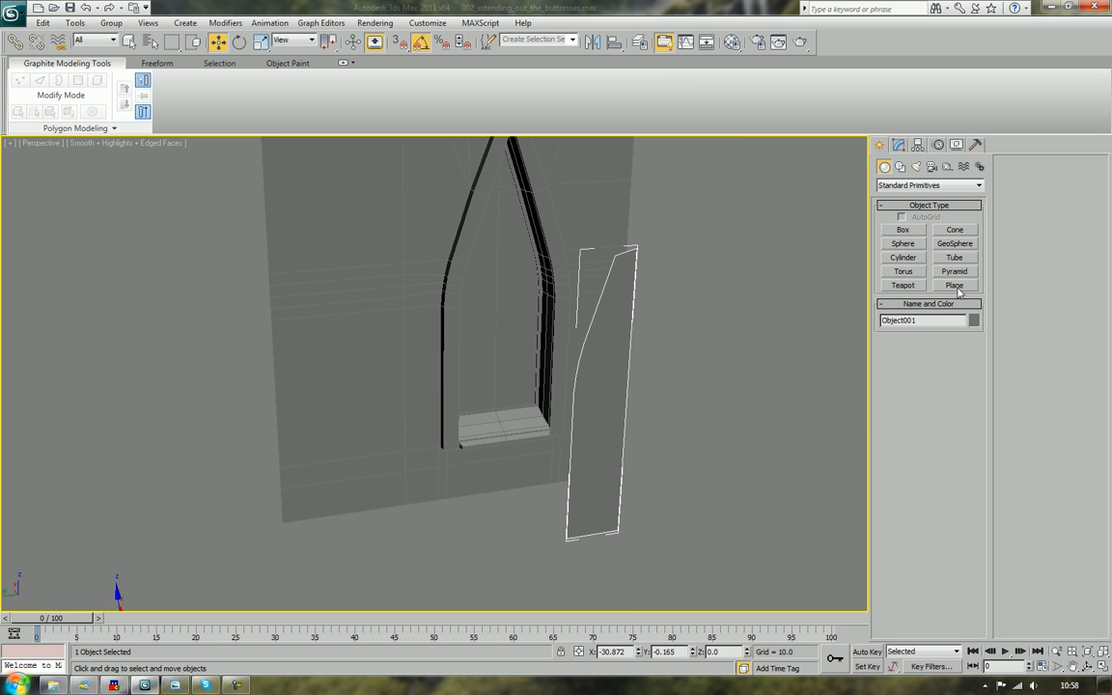
pyautogui.click(955, 287)
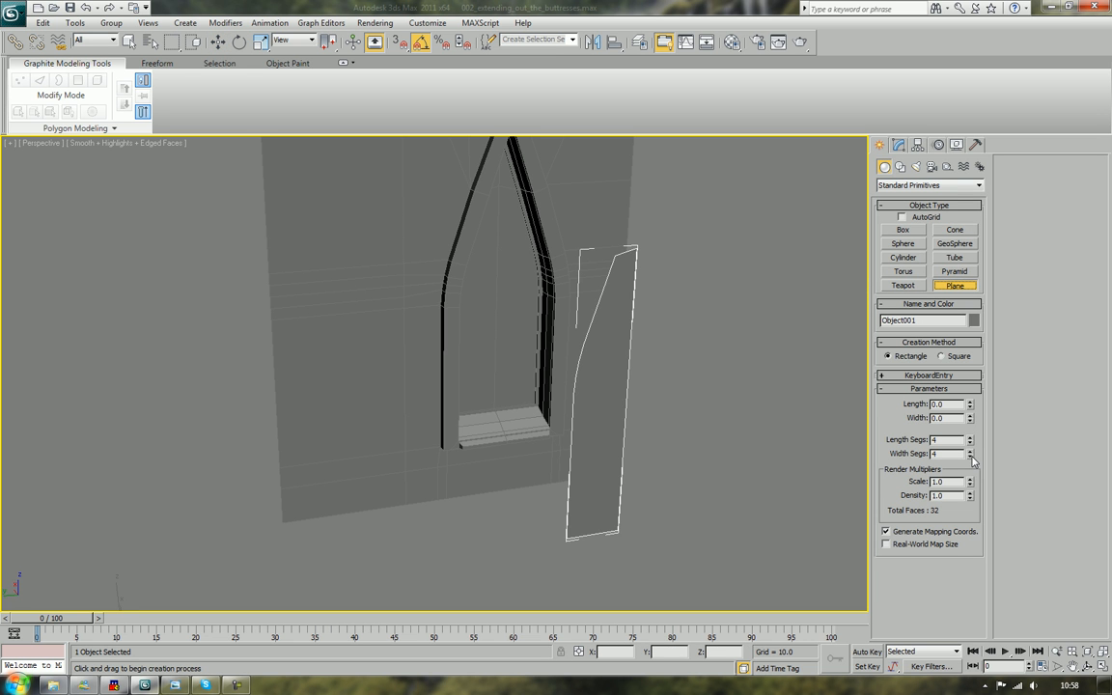
pyautogui.moveTo(971, 456); pyautogui.dragTo(978, 492)
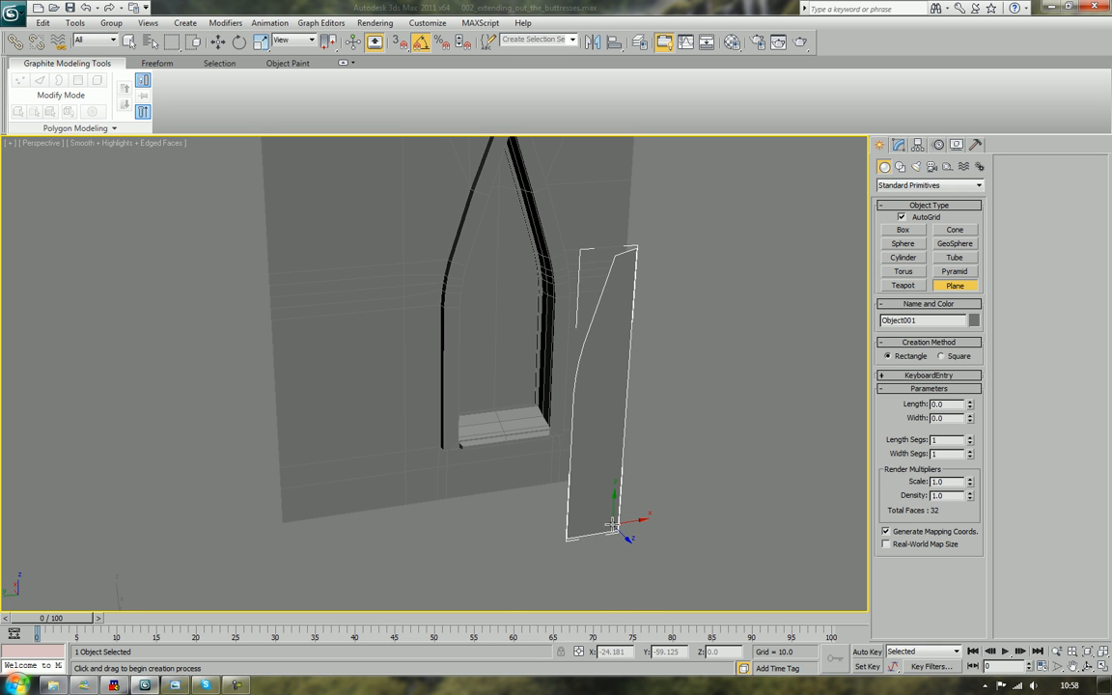
pyautogui.moveTo(612, 526); pyautogui.dragTo(588, 290)
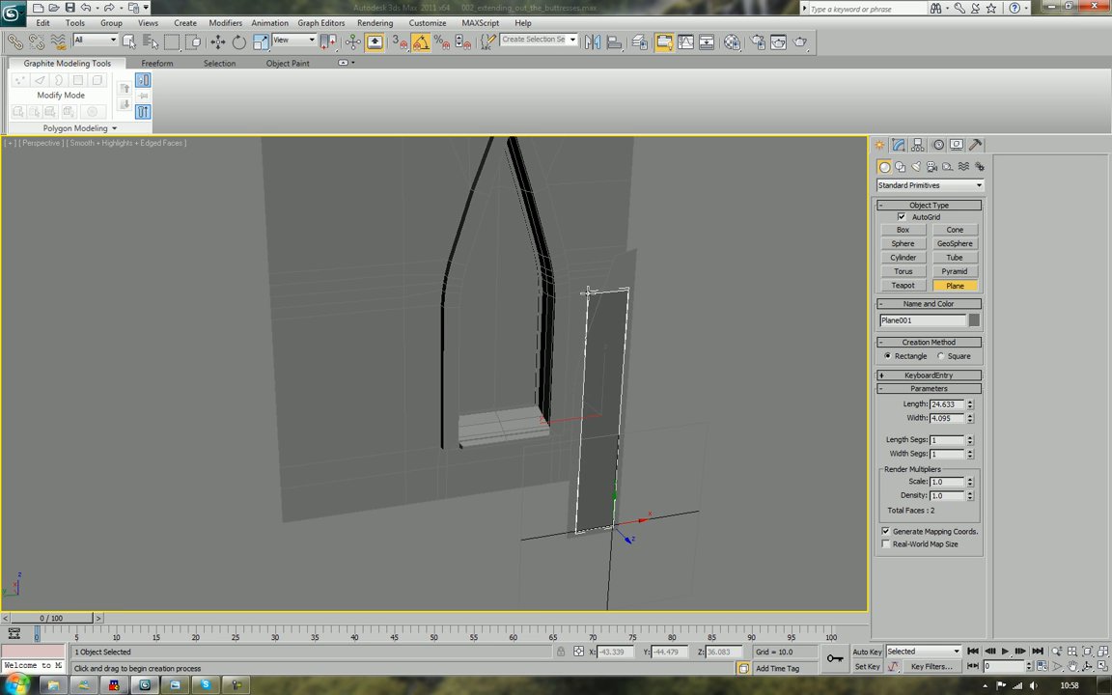
# Convert the new plane to an Editable Poly
pyautogui.press('w')
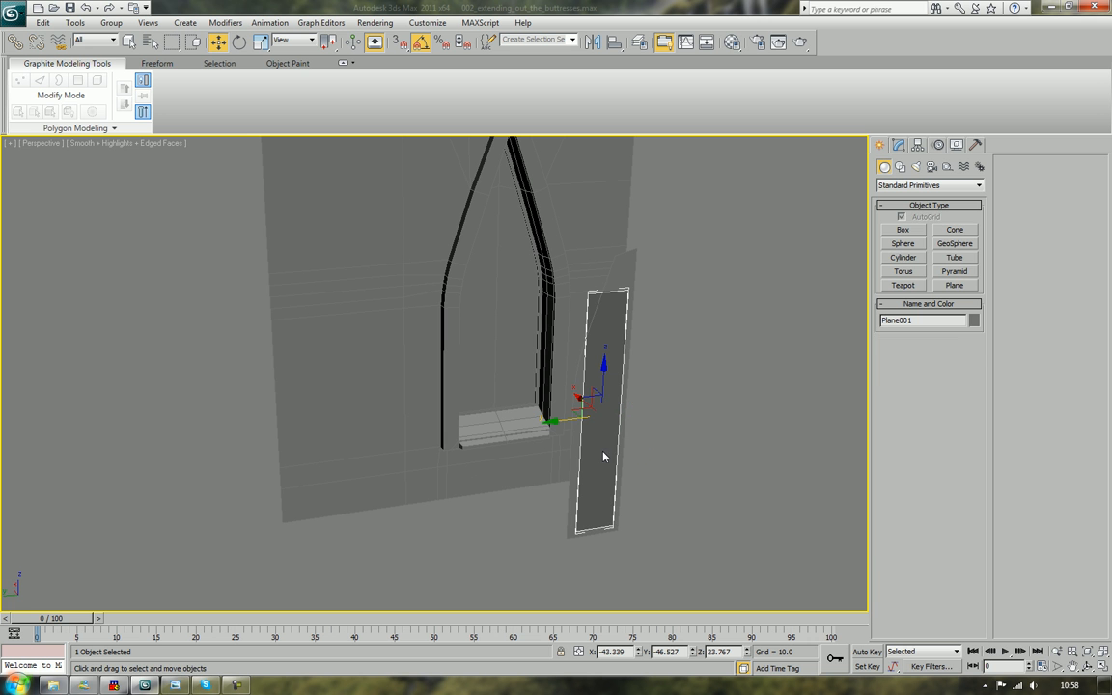
pyautogui.rightClick(600, 447)
pyautogui.moveTo(634, 571)
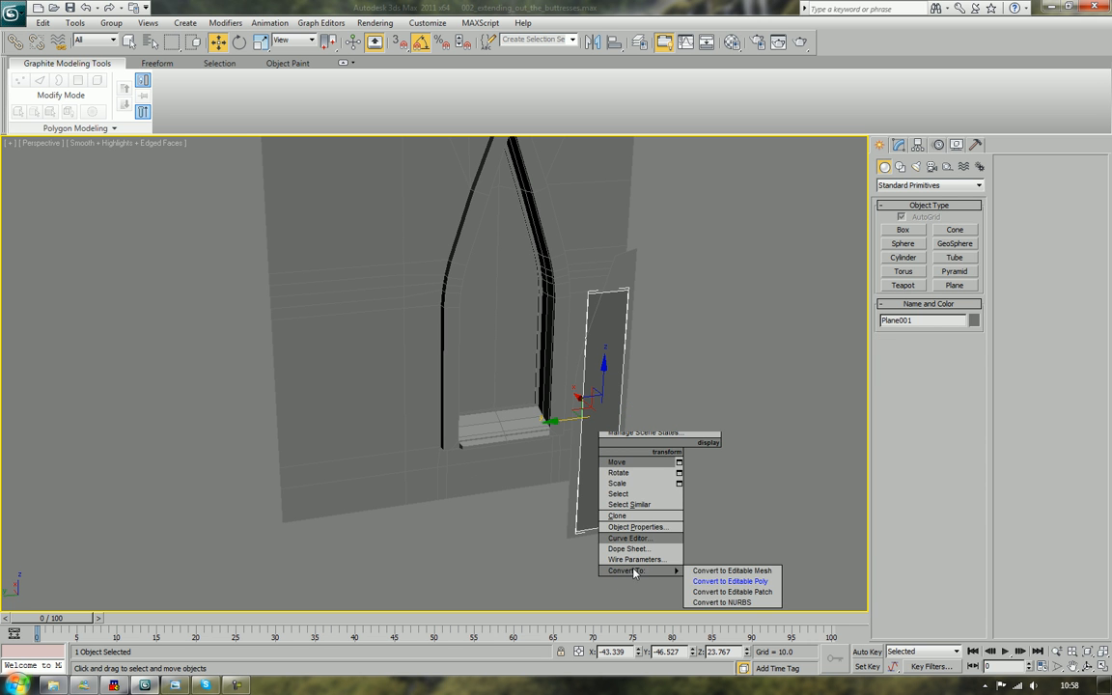
pyautogui.click(730, 581)
pyautogui.keyDown('alt'); pyautogui.moveTo(697, 548); pyautogui.dragTo(715, 549, button='middle'); pyautogui.keyUp('alt')
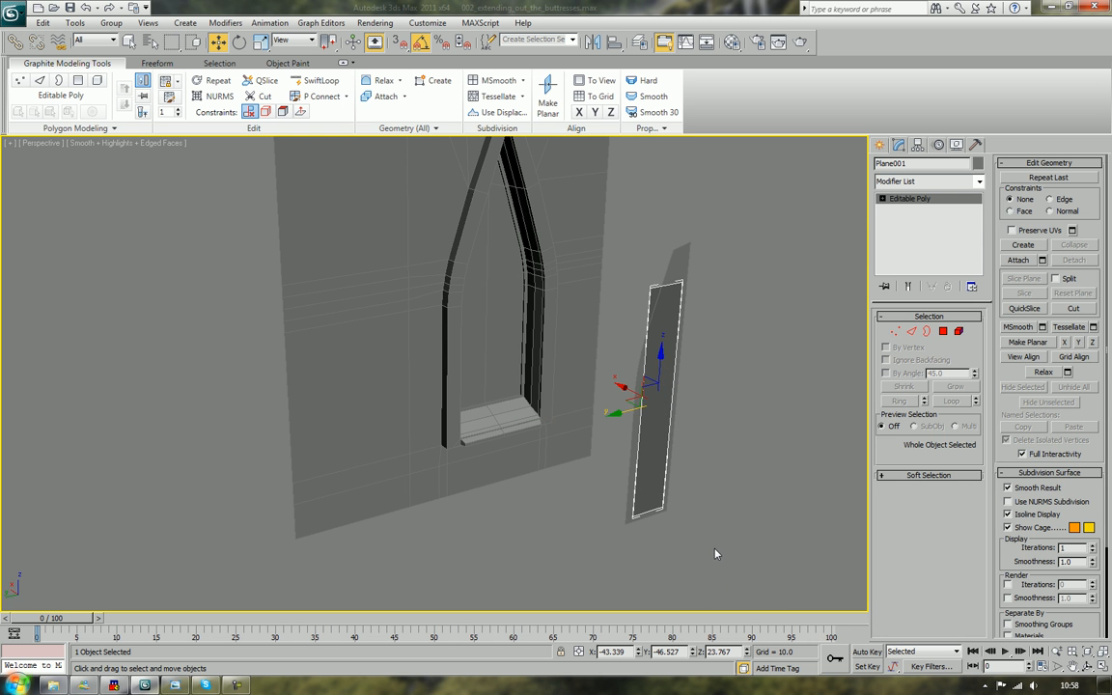
# Connect the plane's two long side edges across the middle, and connect the upper half's side edges the same way
pyautogui.click(914, 331)
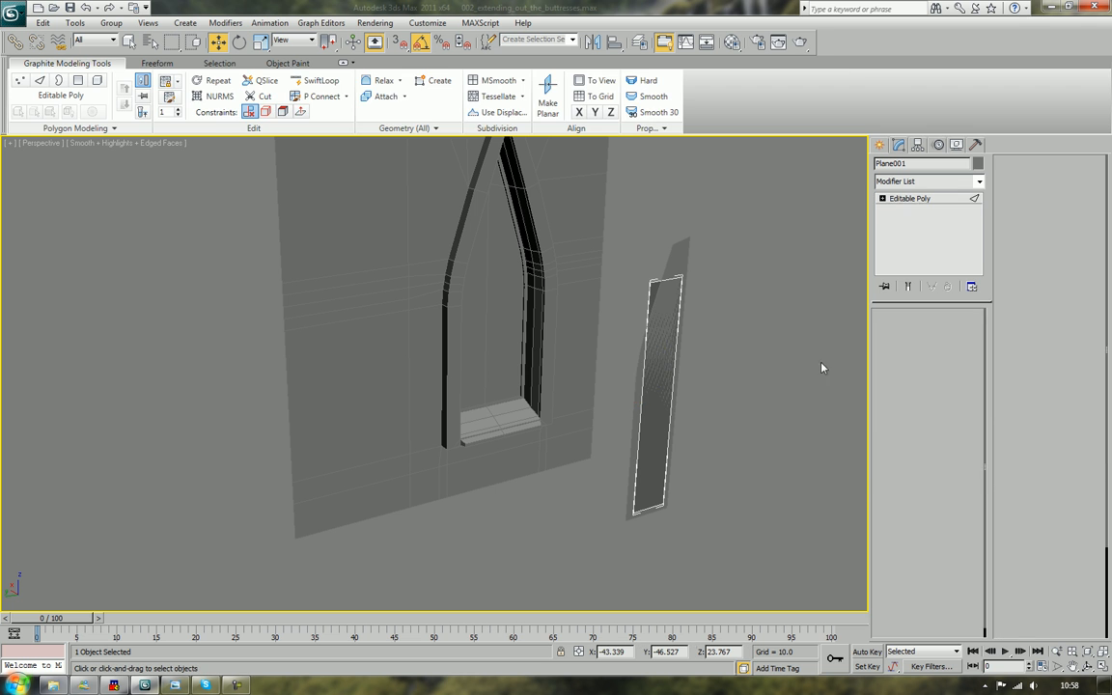
pyautogui.moveTo(731, 386); pyautogui.dragTo(623, 424)
pyautogui.click(949, 566)
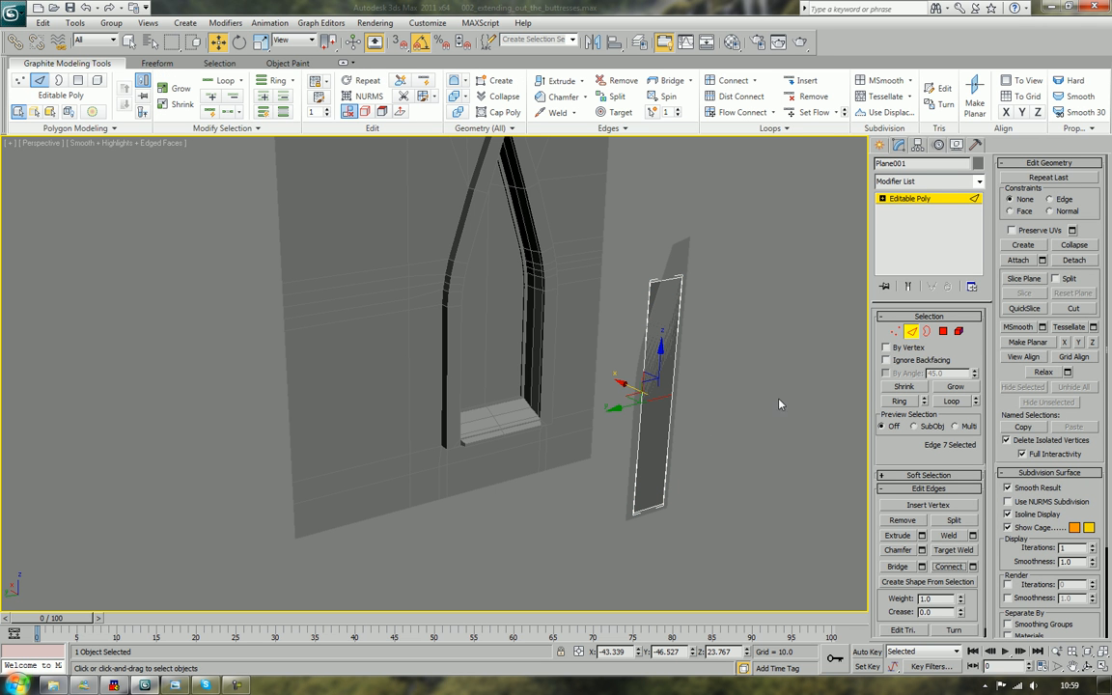
pyautogui.moveTo(720, 328); pyautogui.dragTo(606, 352)
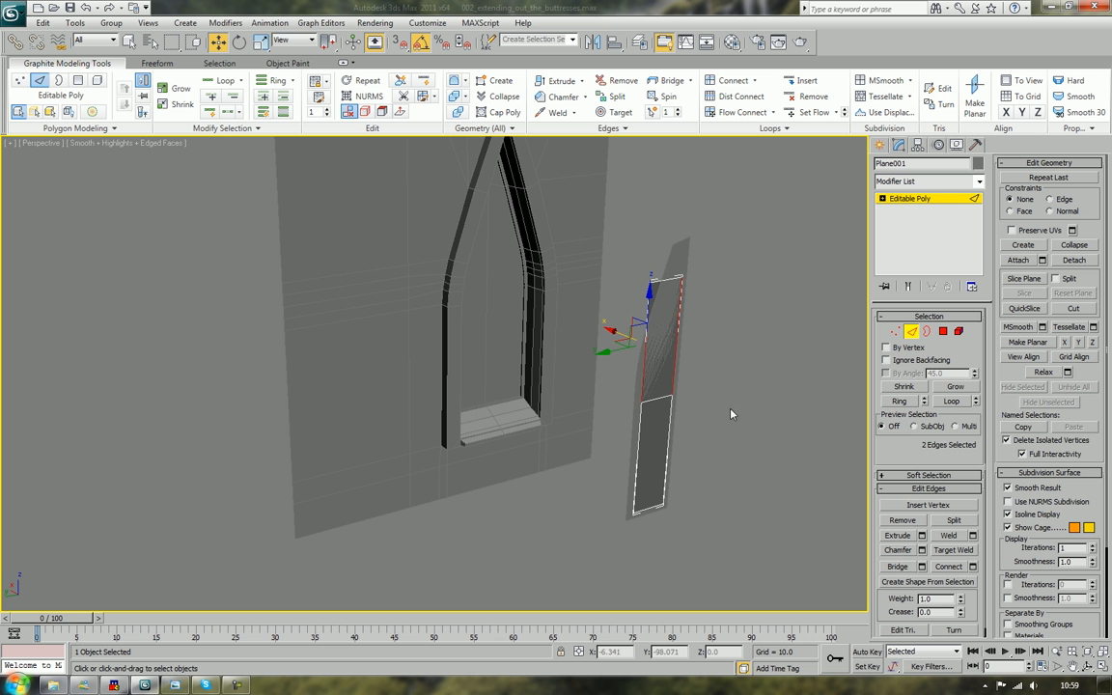
pyautogui.click(949, 567)
# Collapse the plane's top edge into a single point
pyautogui.click(760, 394)
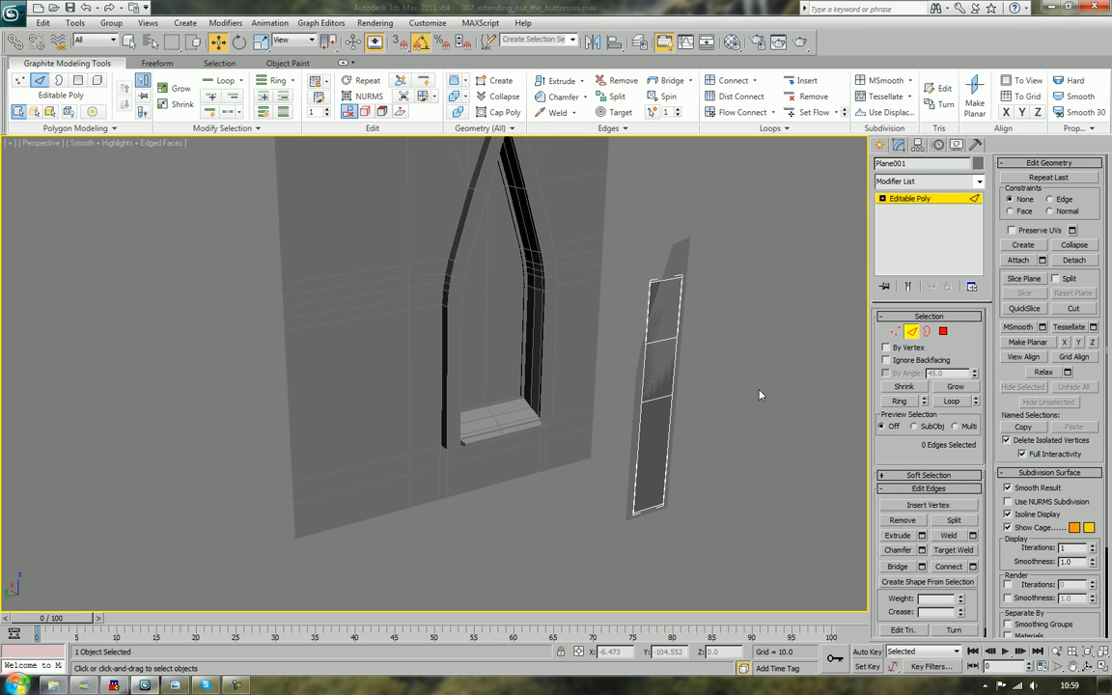
pyautogui.click(664, 279)
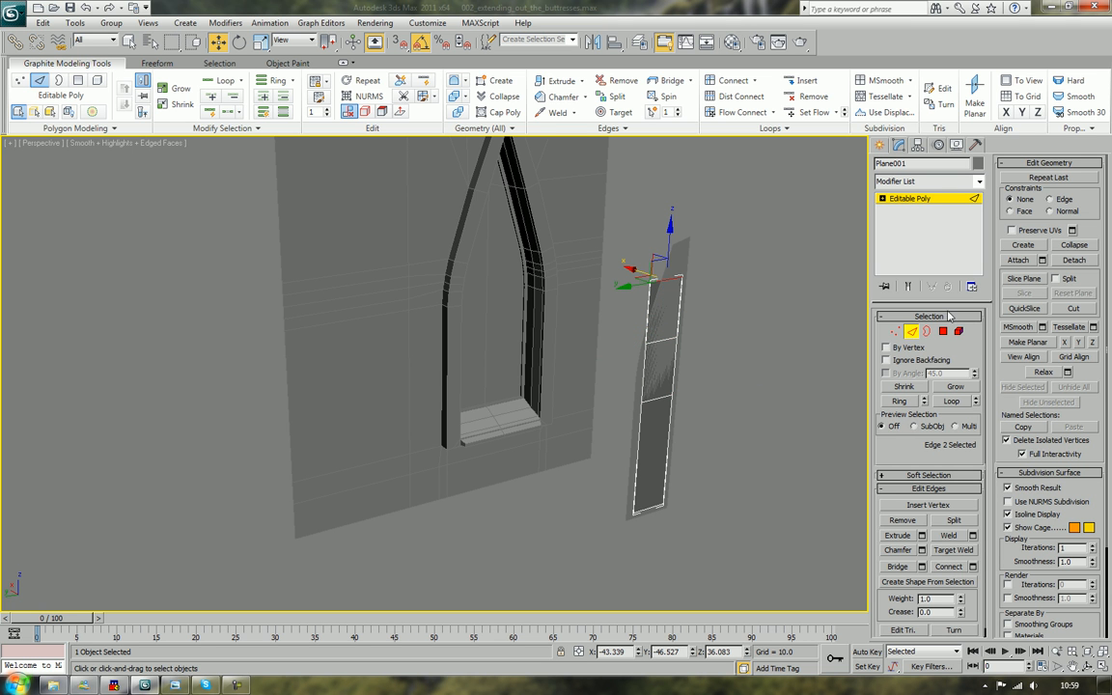
pyautogui.click(1074, 245)
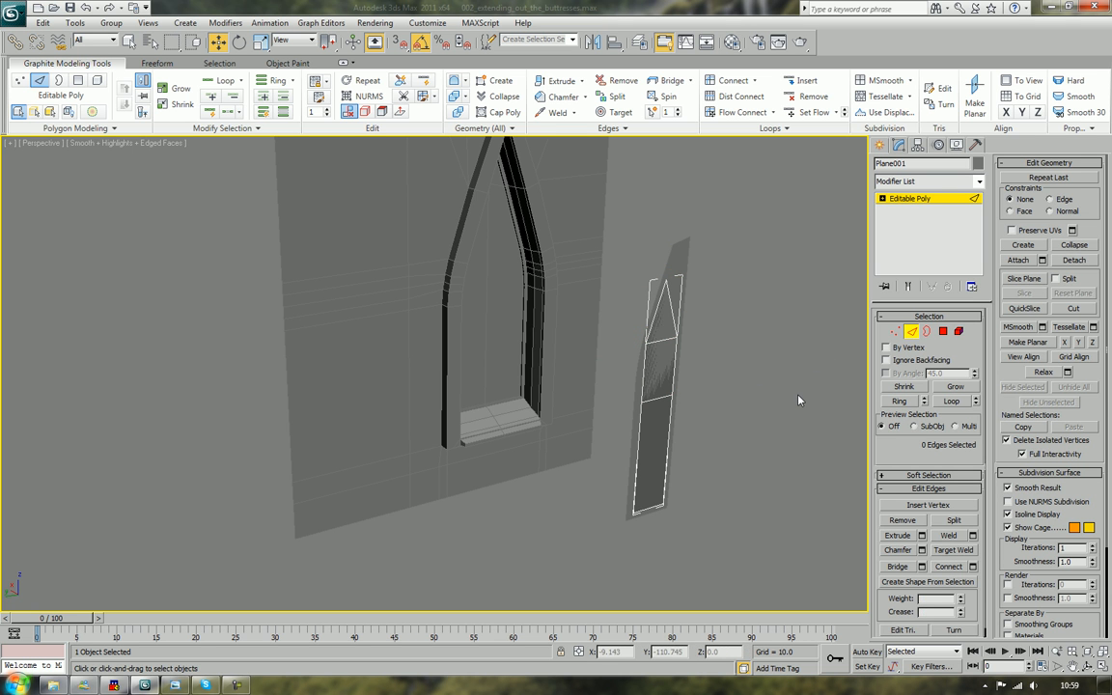
# Scale the upper cross edge of the lancet-shaped plane slightly narrower along the Y axis
pyautogui.scroll(3, 796, 397)
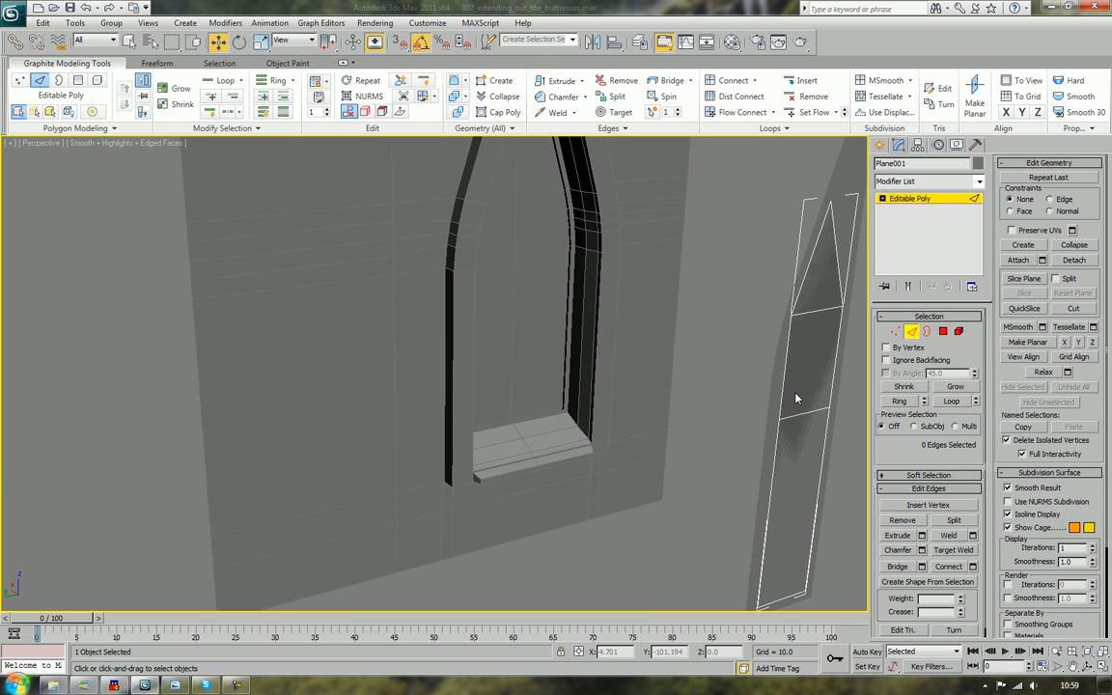
pyautogui.moveTo(797, 397); pyautogui.dragTo(764, 424, button='middle')
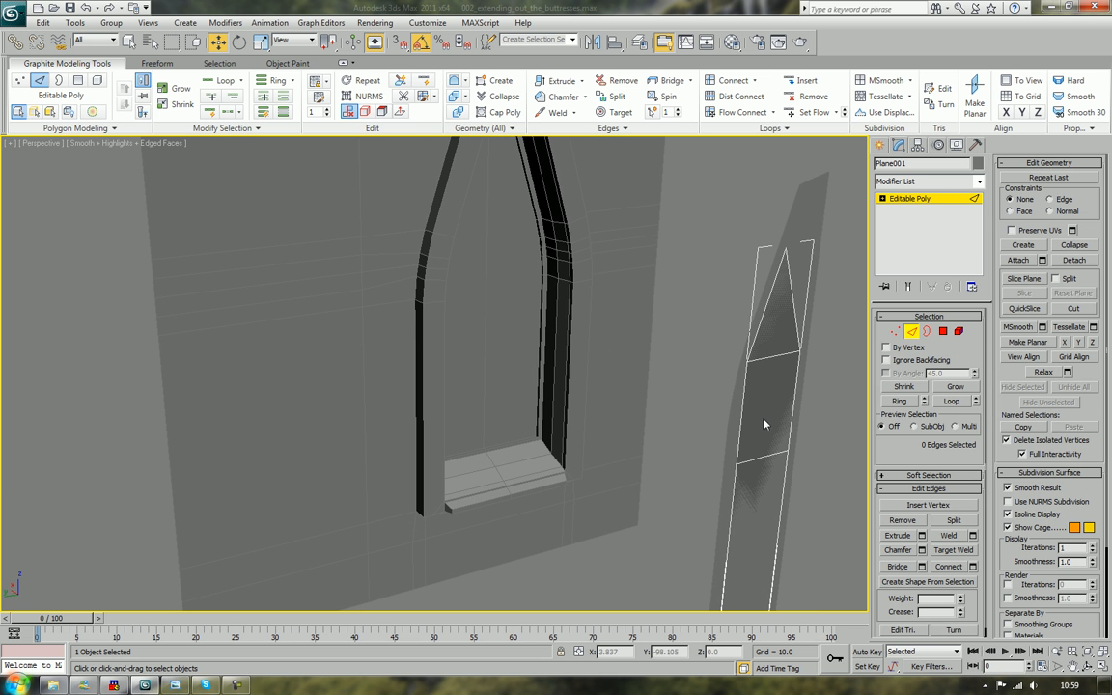
pyautogui.click(773, 358)
pyautogui.press('e')
pyautogui.press('r')
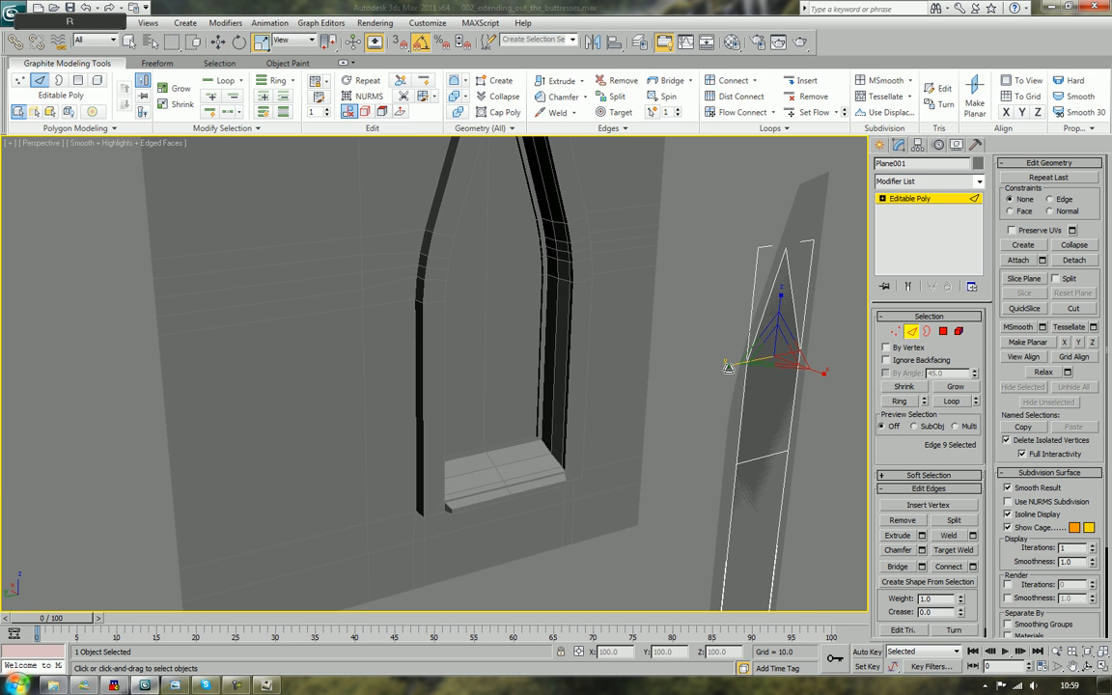
pyautogui.moveTo(726, 366); pyautogui.dragTo(732, 371)
pyautogui.keyDown('alt'); pyautogui.moveTo(751, 452); pyautogui.dragTo(795, 425, button='middle'); pyautogui.keyUp('alt')
pyautogui.click(796, 425)
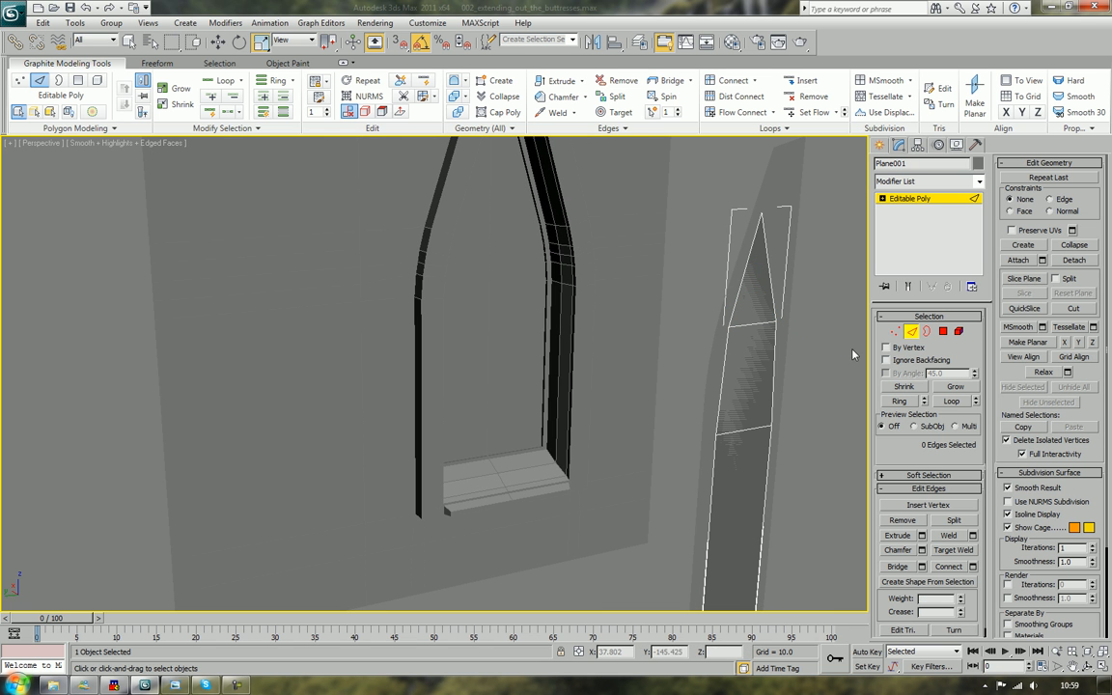
# Select the plane's three polygons and extrude them by a small amount to give the lancet depth
pyautogui.click(943, 332)
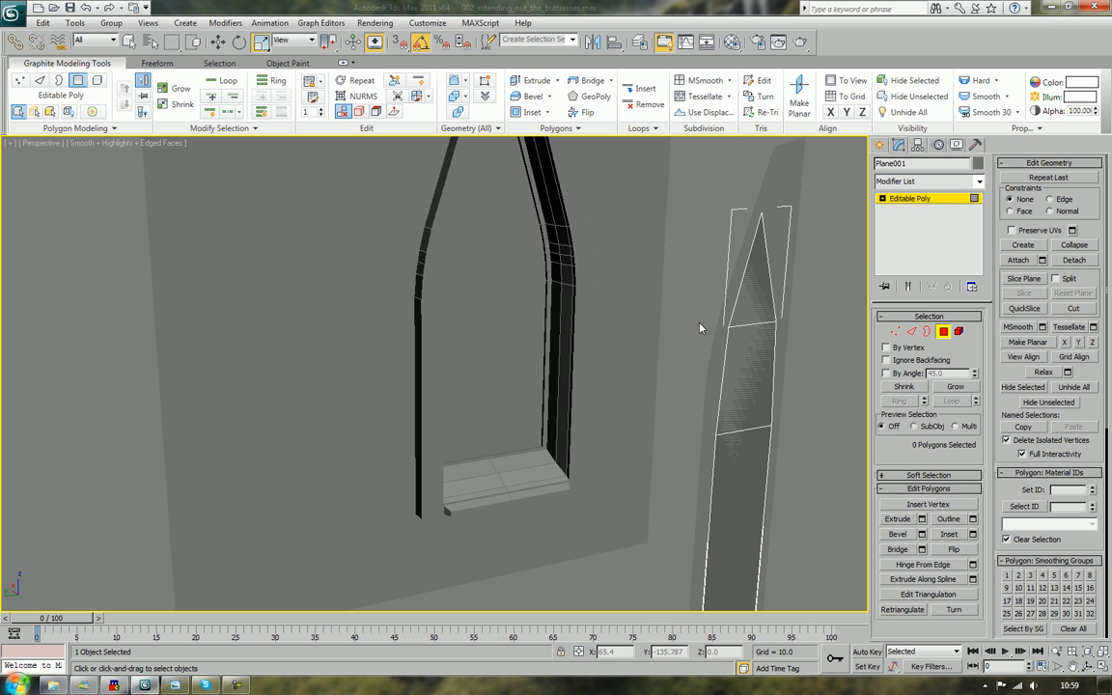
pyautogui.click(752, 291)
pyautogui.keyDown('ctrl'); pyautogui.click(748, 378); pyautogui.keyUp('ctrl')
pyautogui.keyDown('ctrl'); pyautogui.click(739, 496); pyautogui.keyUp('ctrl')
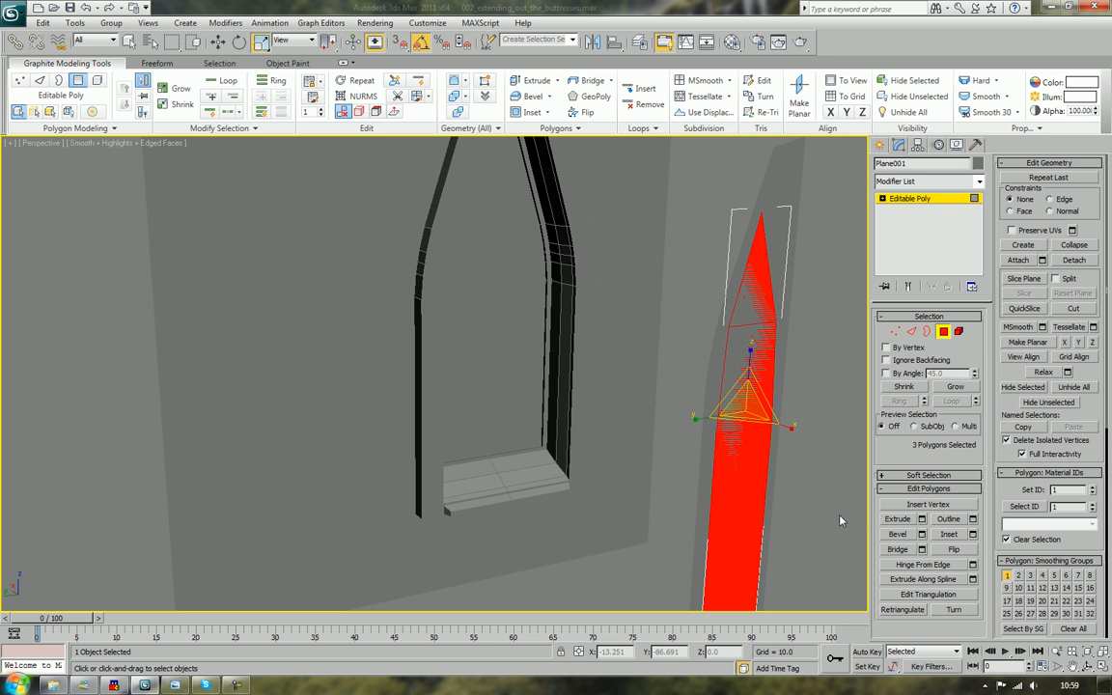
pyautogui.click(895, 522)
pyautogui.moveTo(730, 425); pyautogui.dragTo(733, 431)
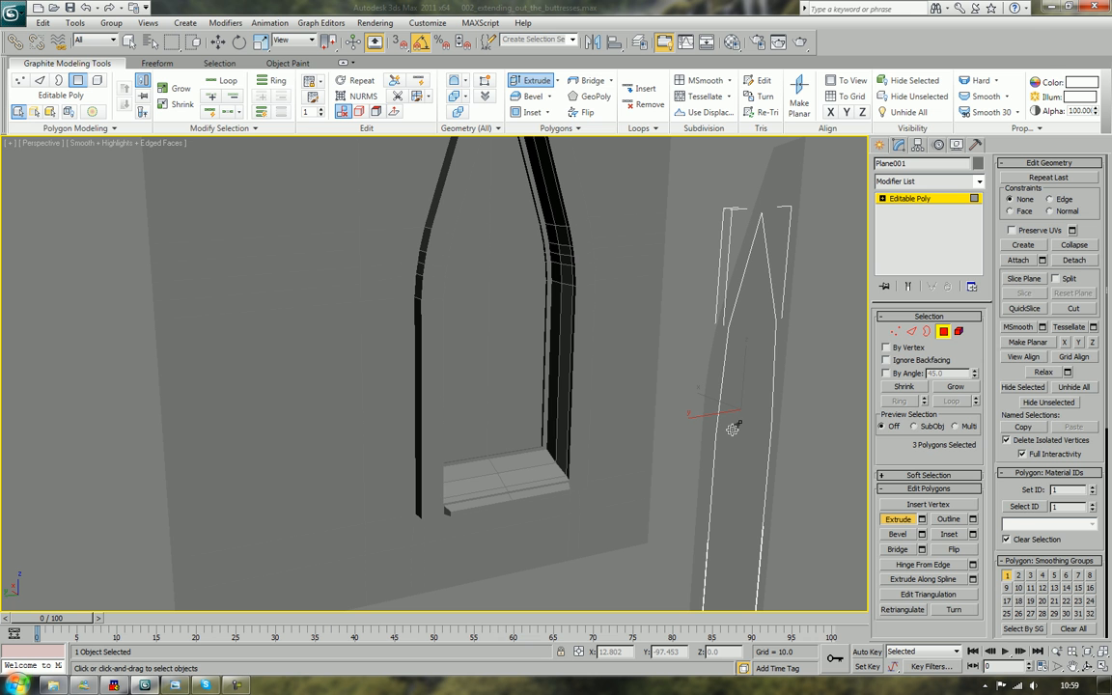
pyautogui.click(943, 332)
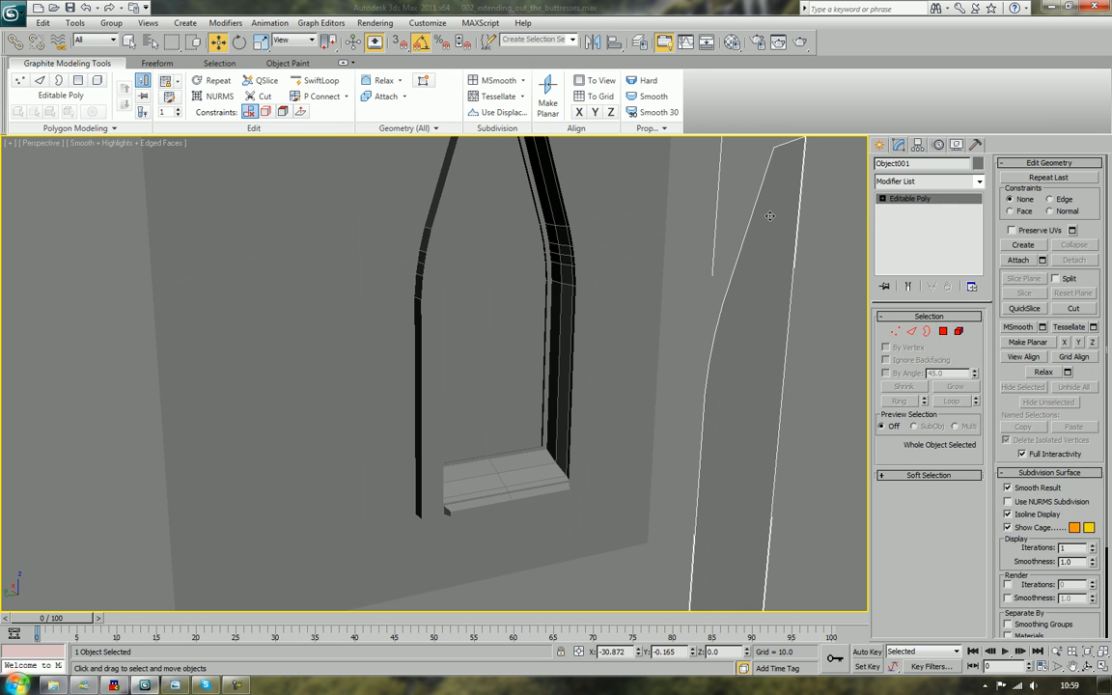
# Delete the cloned window pane behind the lancet and select the lancet shape
pyautogui.press('Delete')
pyautogui.keyDown('alt'); pyautogui.moveTo(786, 328); pyautogui.dragTo(797, 358, button='middle'); pyautogui.keyUp('alt')
pyautogui.click(785, 360)
pyautogui.press('z')
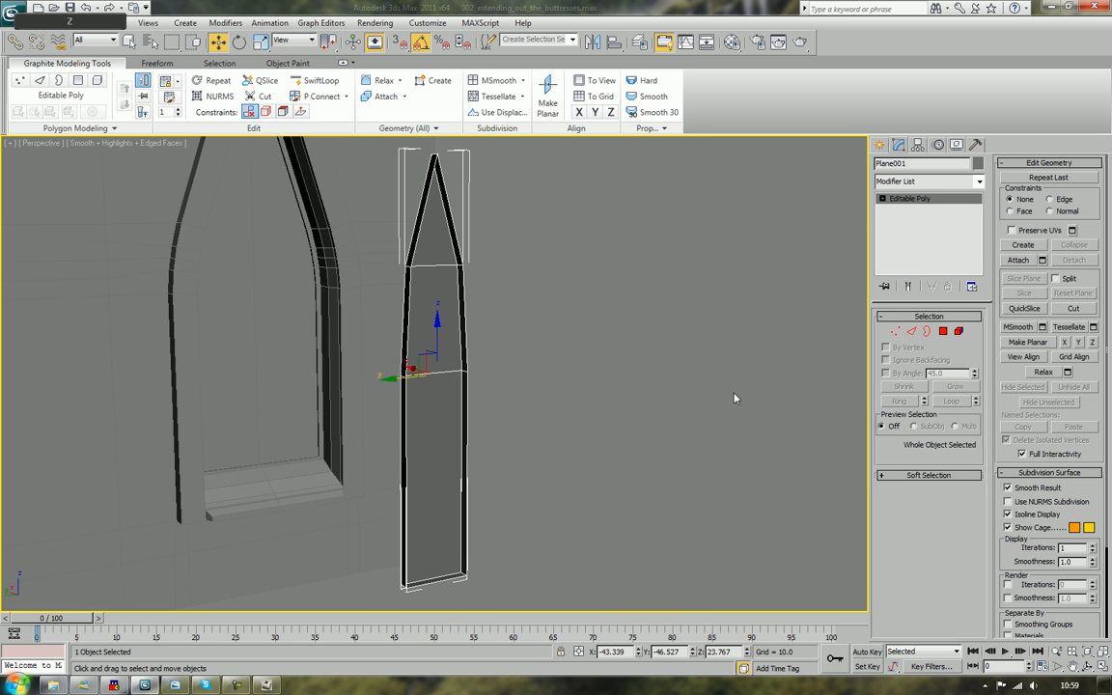
# Chamfer the edge loops through the lancet's two cross edges to round its pointed outline
pyautogui.keyDown('alt'); pyautogui.moveTo(736, 397); pyautogui.dragTo(702, 397, button='middle'); pyautogui.keyUp('alt')
pyautogui.scroll(3, 548, 386)
pyautogui.moveTo(546, 386); pyautogui.dragTo(681, 430, button='middle')
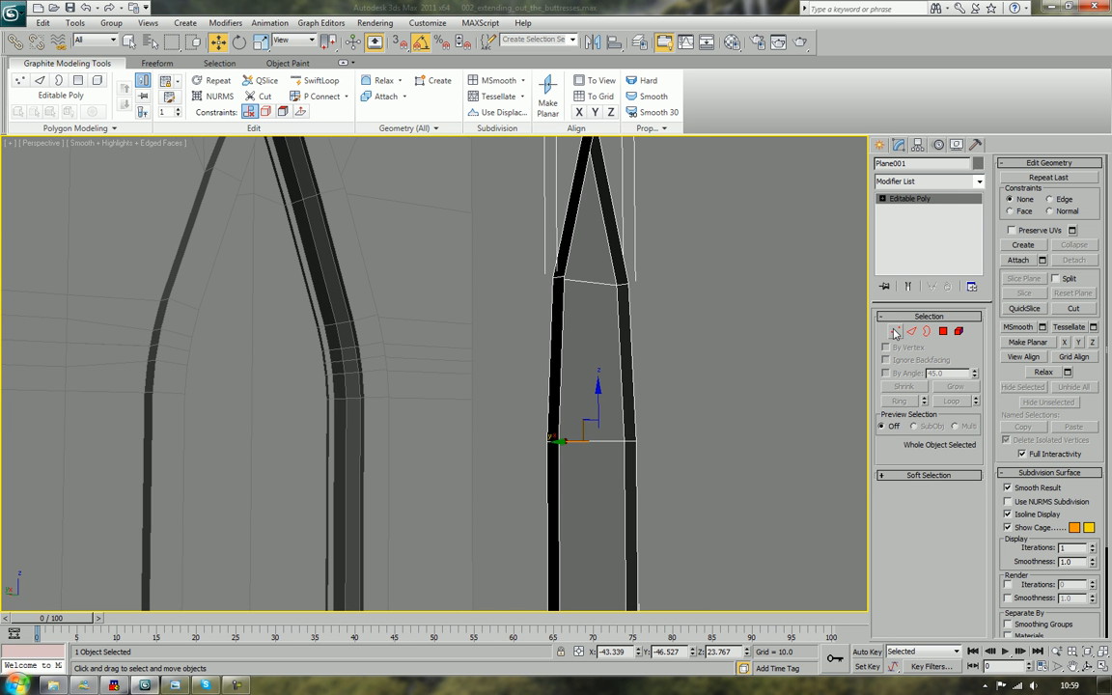
pyautogui.click(911, 331)
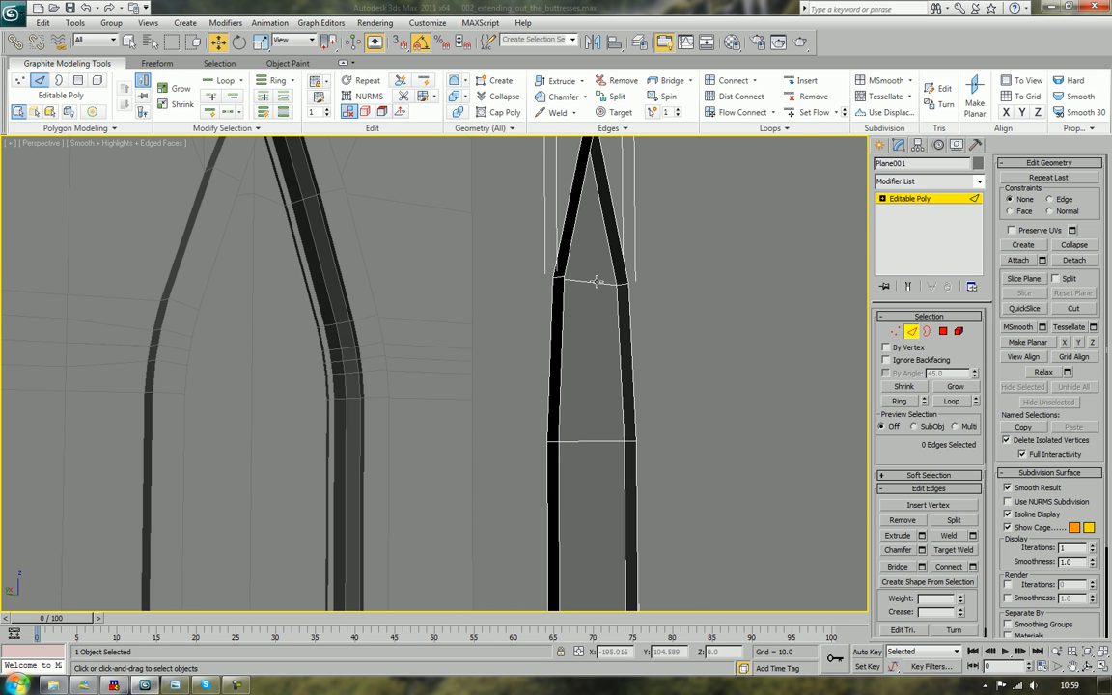
pyautogui.click(597, 281)
pyautogui.keyDown('ctrl'); pyautogui.click(632, 443); pyautogui.keyUp('ctrl')
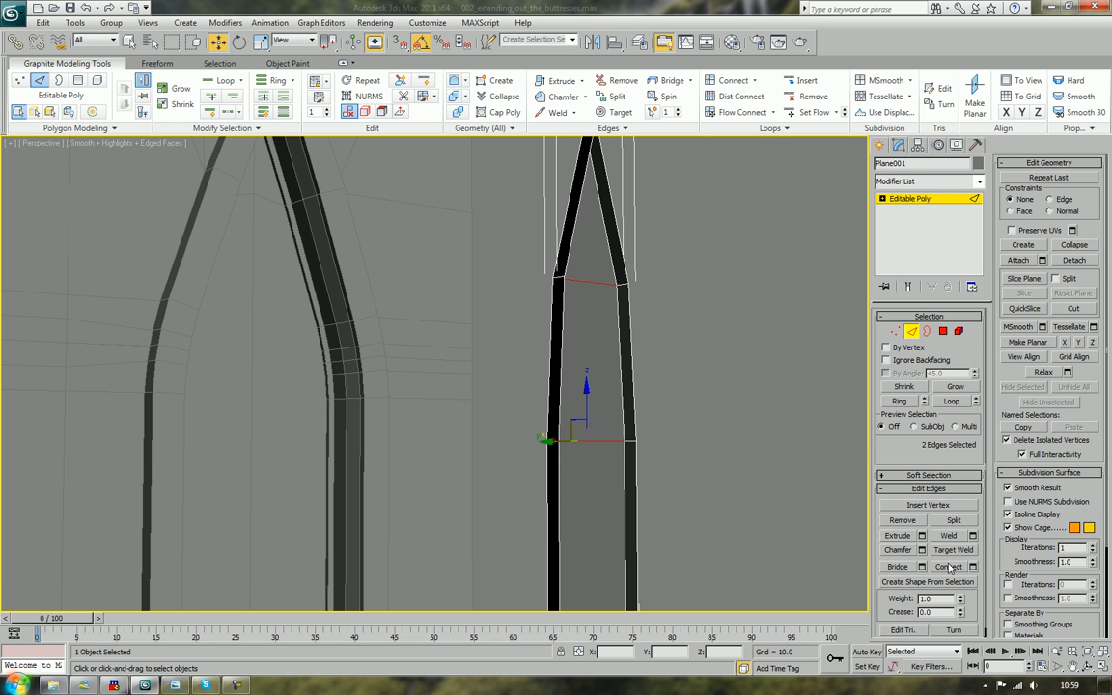
pyautogui.hotkey('ctrl', 'z')
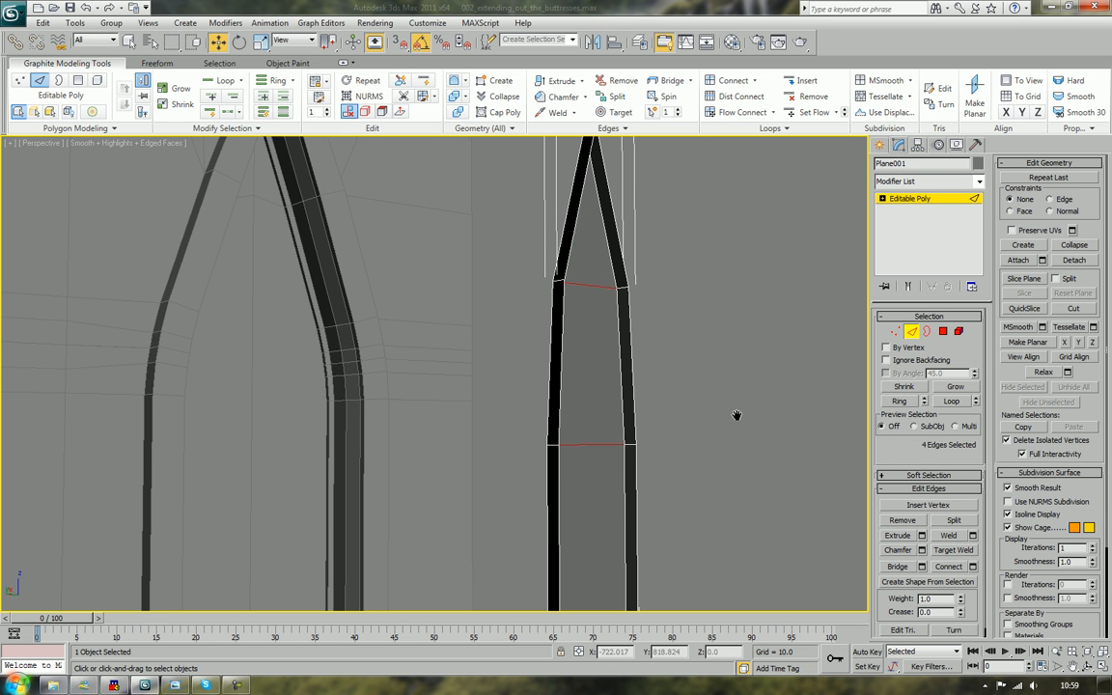
pyautogui.click(951, 401)
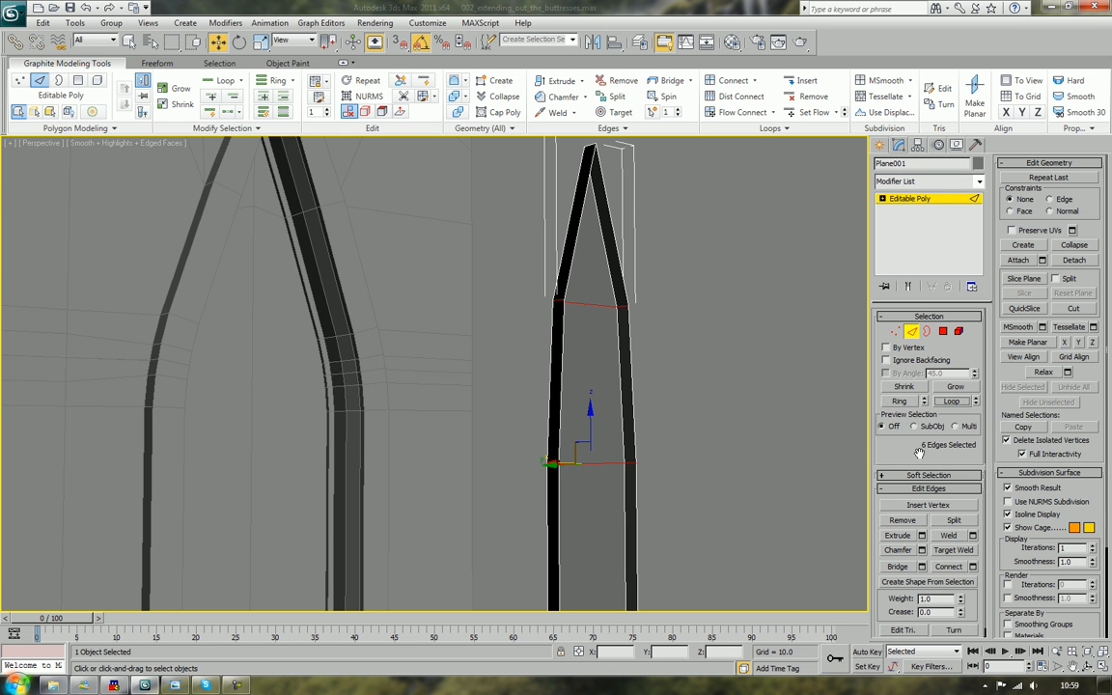
pyautogui.click(897, 550)
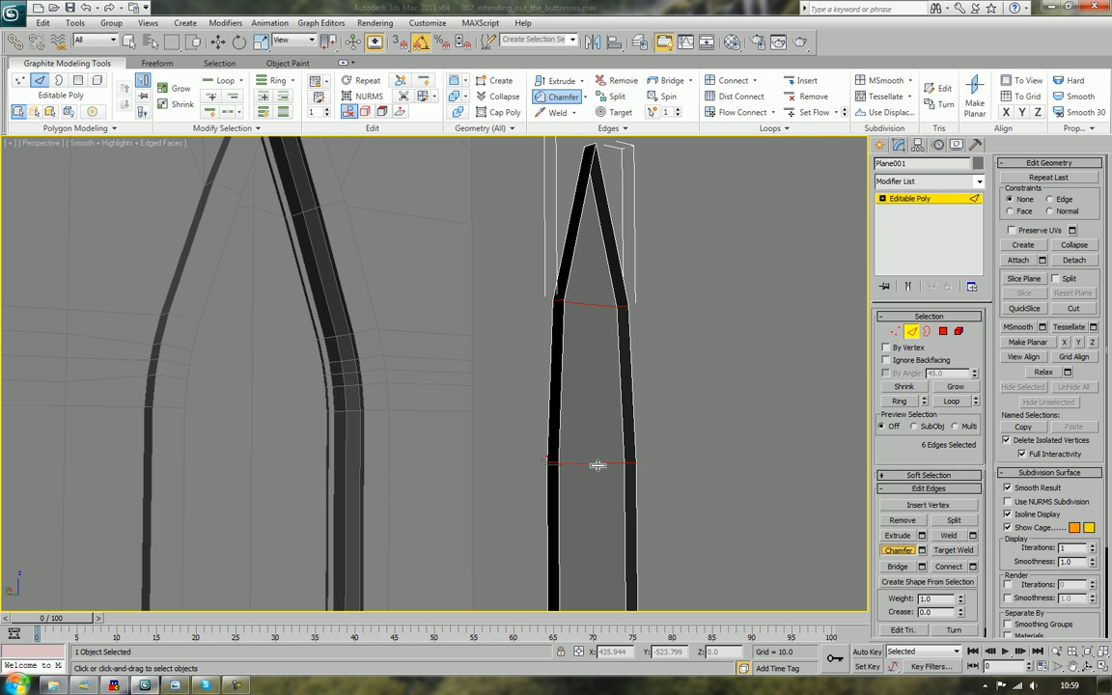
pyautogui.moveTo(598, 464); pyautogui.dragTo(596, 457)
pyautogui.scroll(-2, 596, 458)
pyautogui.click(761, 390)
pyautogui.hotkey('shift', 'z')
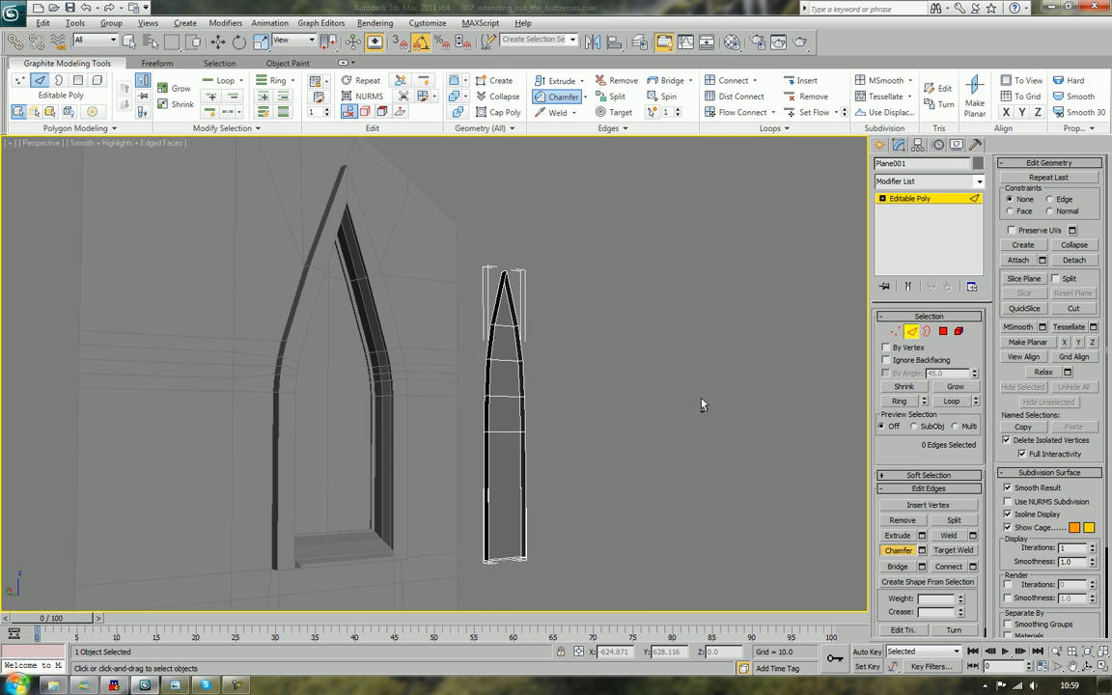
# Move the five polygons of the lancet's extruded face about 1.6 units along X to deepen the recess
pyautogui.keyDown('alt'); pyautogui.moveTo(702, 404); pyautogui.dragTo(791, 360, button='middle'); pyautogui.keyUp('alt')
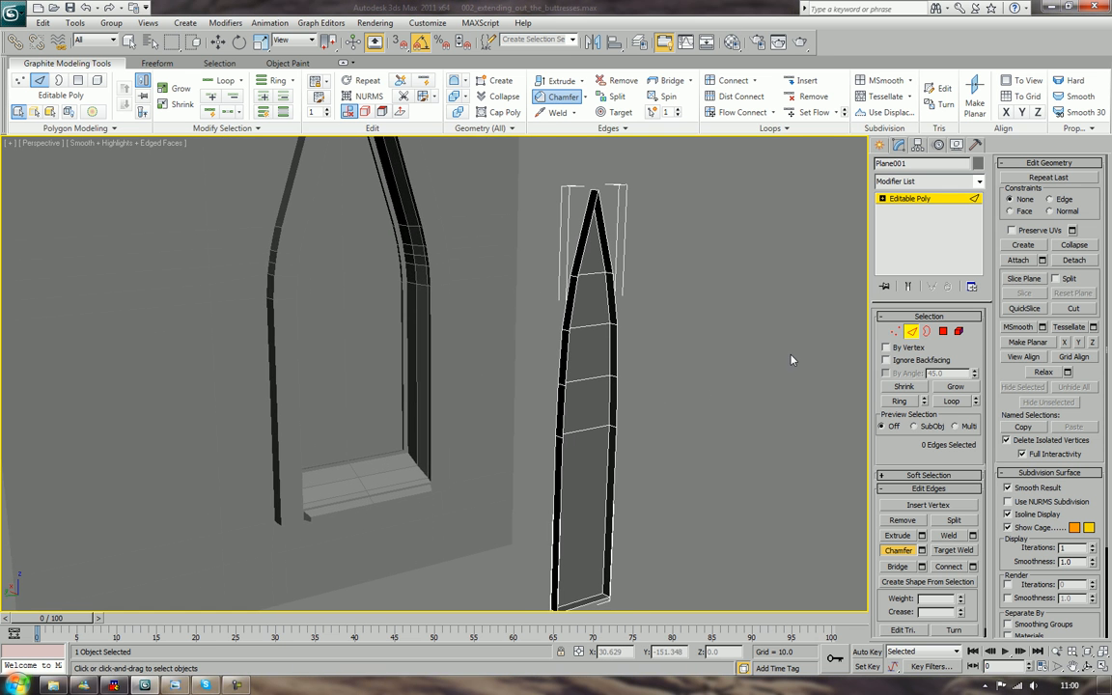
pyautogui.click(942, 332)
pyautogui.click(589, 268)
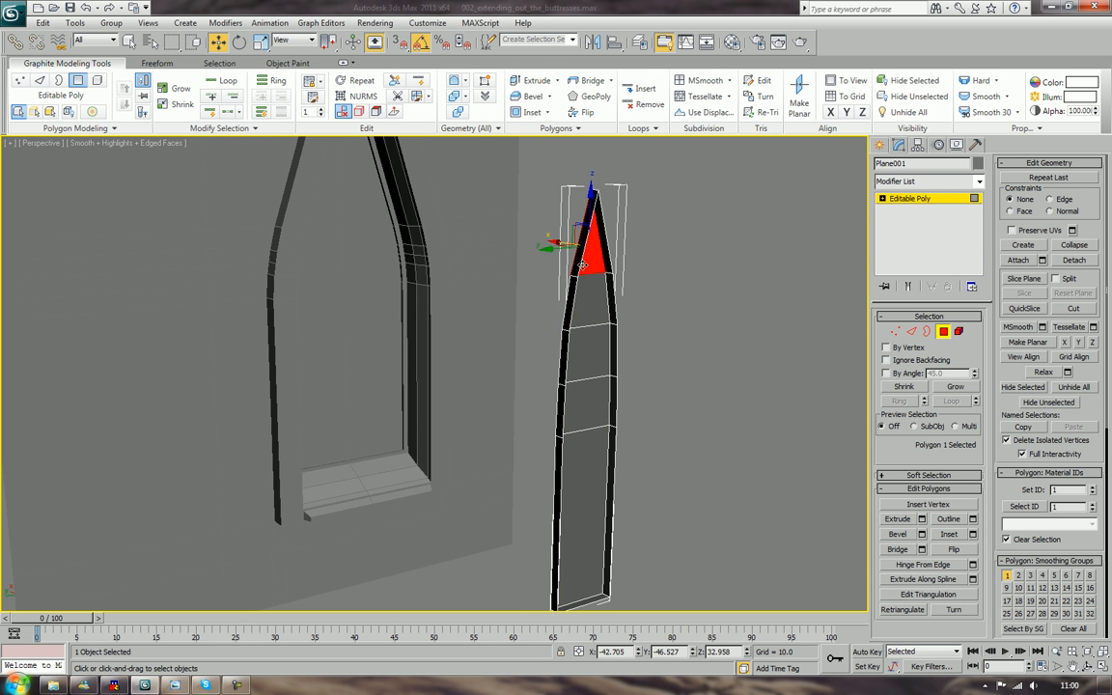
pyautogui.keyDown('ctrl'); pyautogui.click(591, 296); pyautogui.keyUp('ctrl')
pyautogui.keyDown('ctrl'); pyautogui.click(586, 352); pyautogui.keyUp('ctrl')
pyautogui.keyDown('ctrl'); pyautogui.click(580, 408); pyautogui.keyUp('ctrl')
pyautogui.keyDown('ctrl'); pyautogui.click(569, 468); pyautogui.keyUp('ctrl')
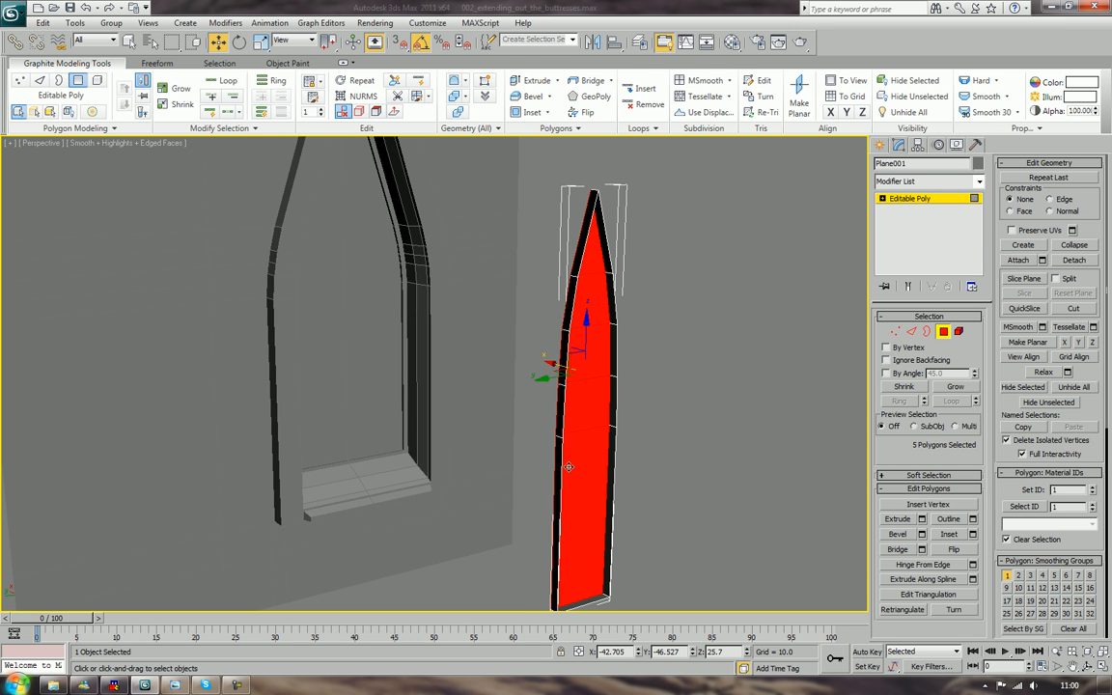
pyautogui.moveTo(548, 363); pyautogui.dragTo(533, 359)
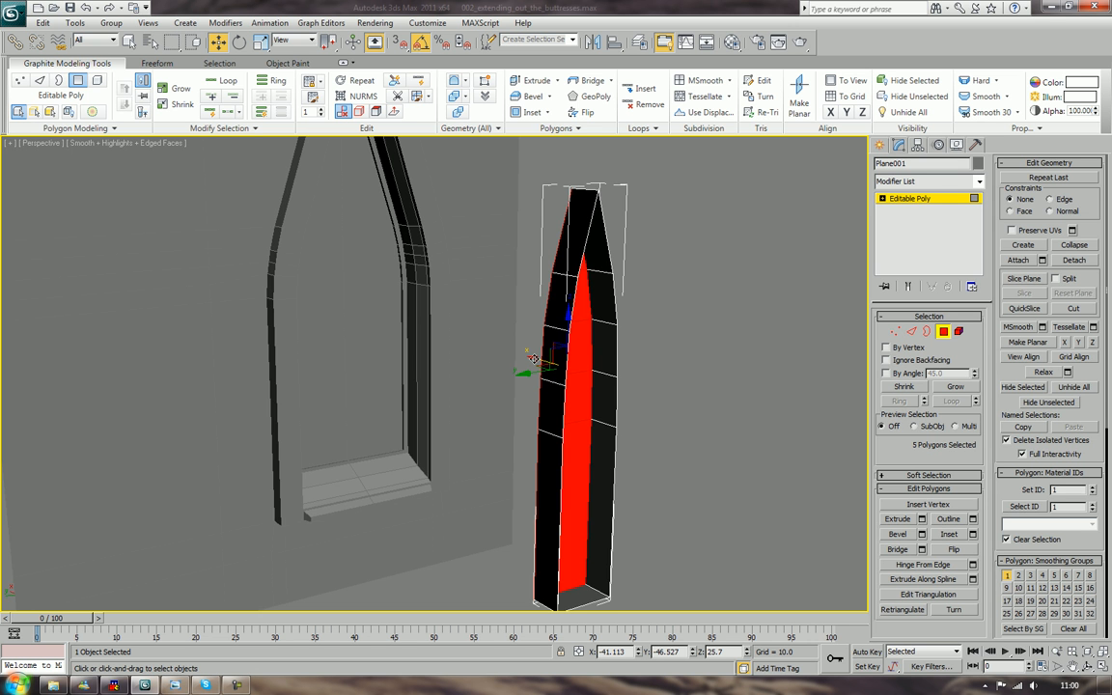
pyautogui.keyDown('alt'); pyautogui.moveTo(798, 444); pyautogui.dragTo(593, 268, button='middle'); pyautogui.keyUp('alt')
pyautogui.scroll(-4, 758, 428)
pyautogui.scroll(5, 681, 446)
pyautogui.scroll(-1, 592, 268)
pyautogui.scroll(1, 593, 269)
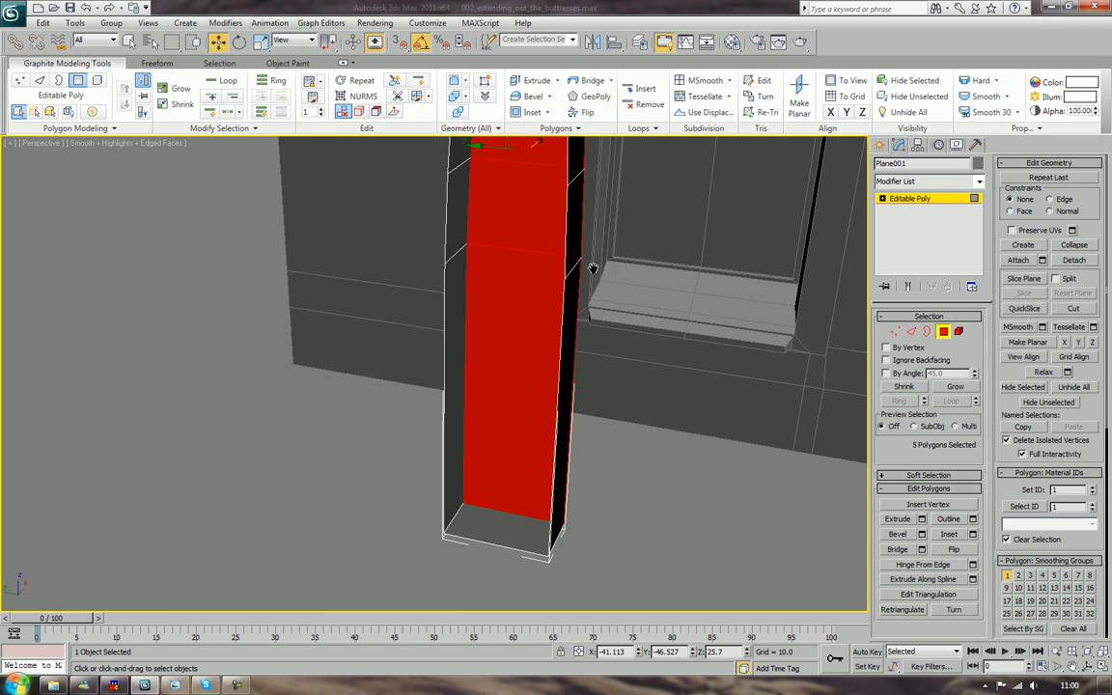
pyautogui.click(944, 333)
pyautogui.click(642, 476)
pyautogui.keyDown('alt'); pyautogui.moveTo(642, 476); pyautogui.dragTo(633, 509, button='middle'); pyautogui.keyUp('alt')
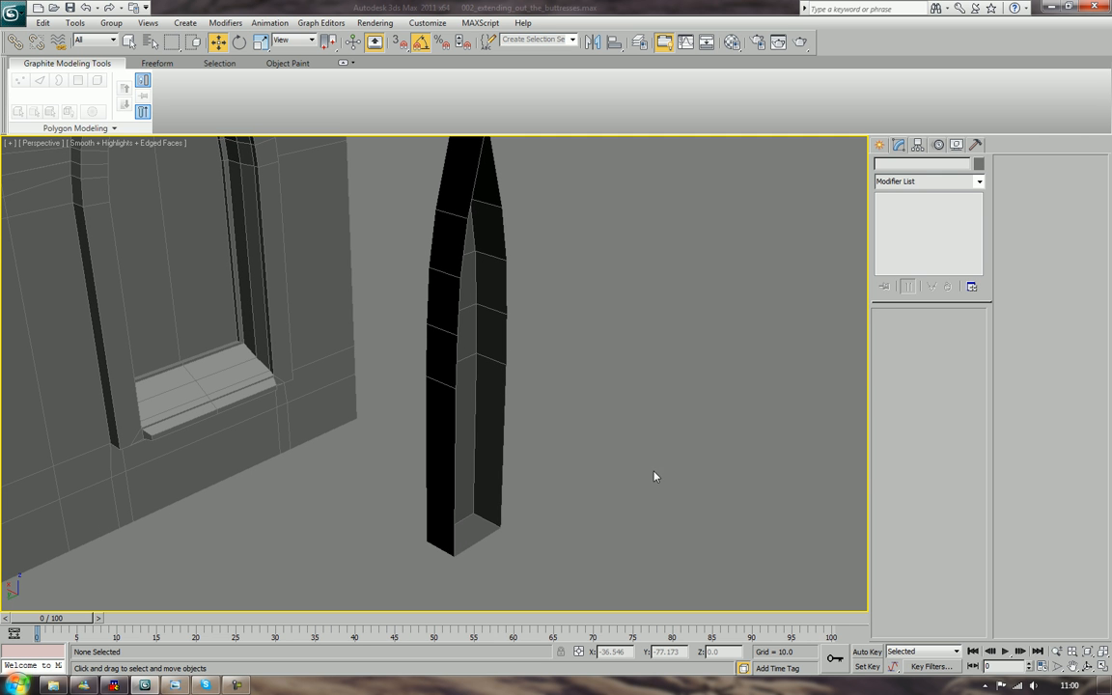
# Create a box with AutoGrid next to the lancet, about 15.9 long, 20.7 wide and -50.2 high
pyautogui.moveTo(621, 369); pyautogui.dragTo(666, 339, button='middle')
pyautogui.click(881, 145)
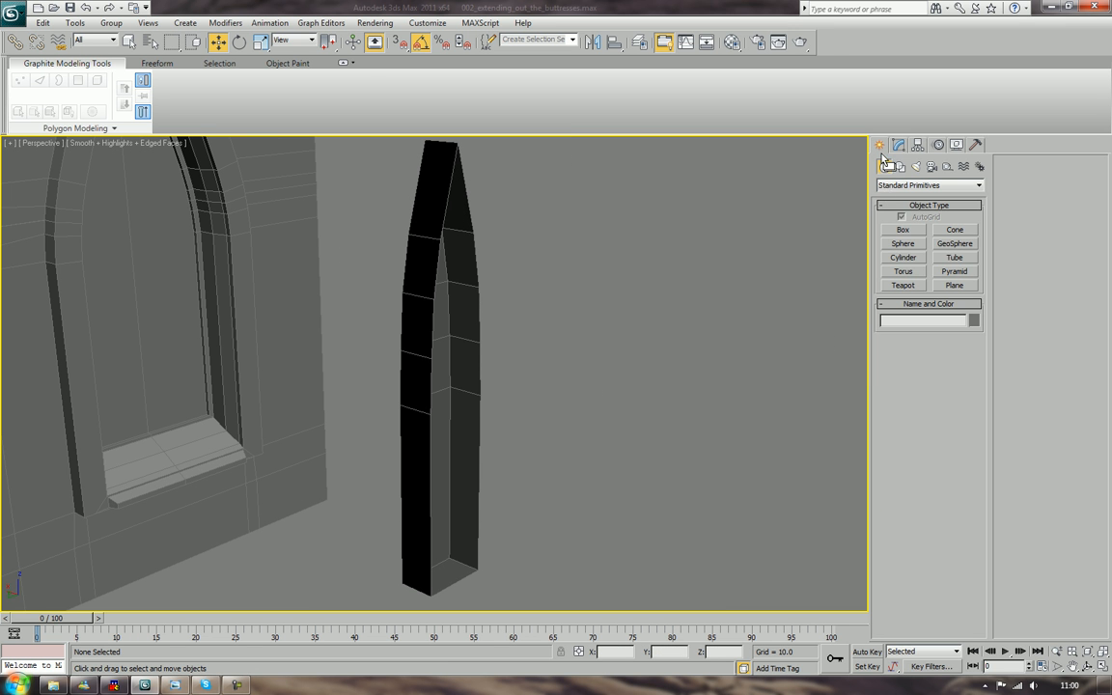
pyautogui.moveTo(637, 384); pyautogui.dragTo(640, 374, button='middle')
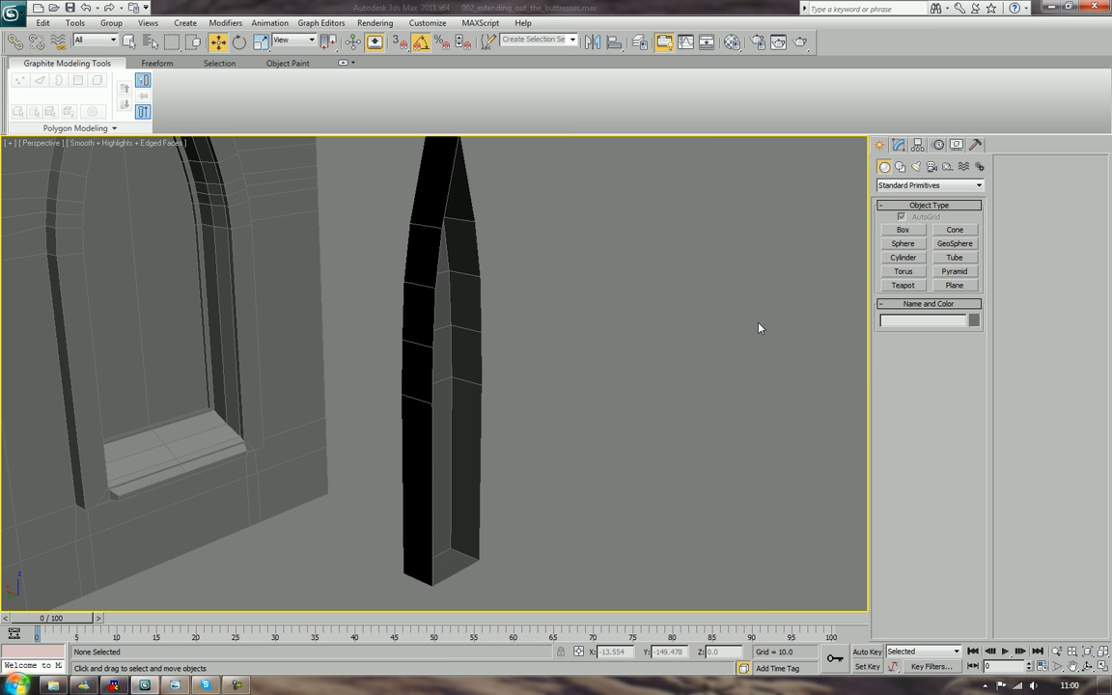
pyautogui.click(903, 229)
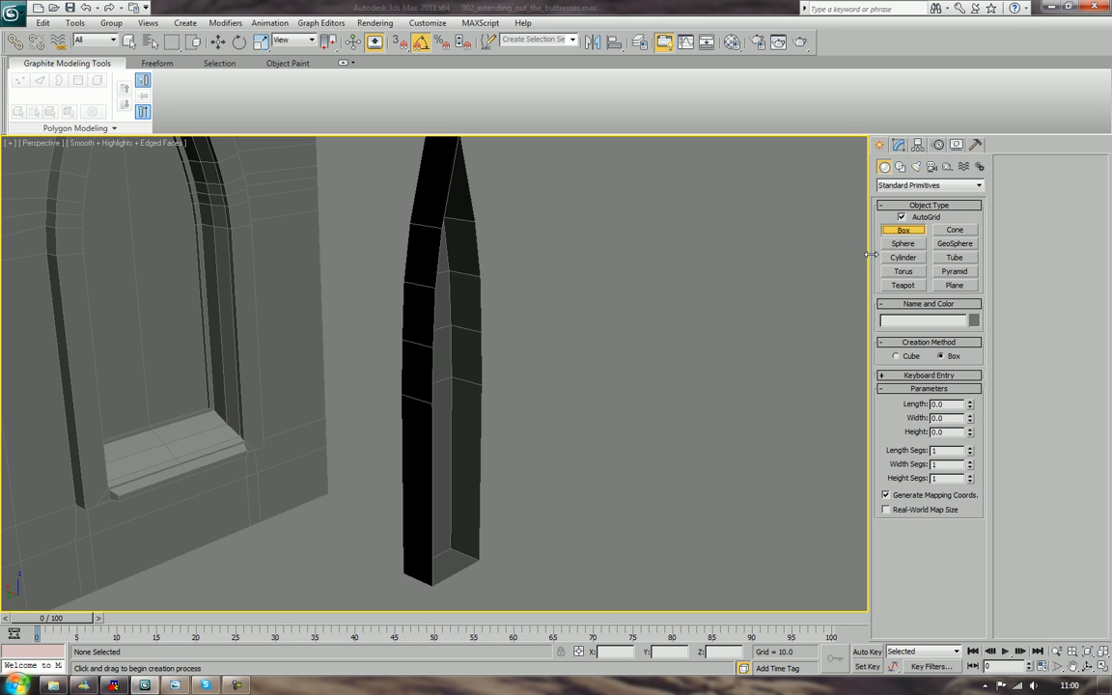
pyautogui.scroll(3, 600, 396)
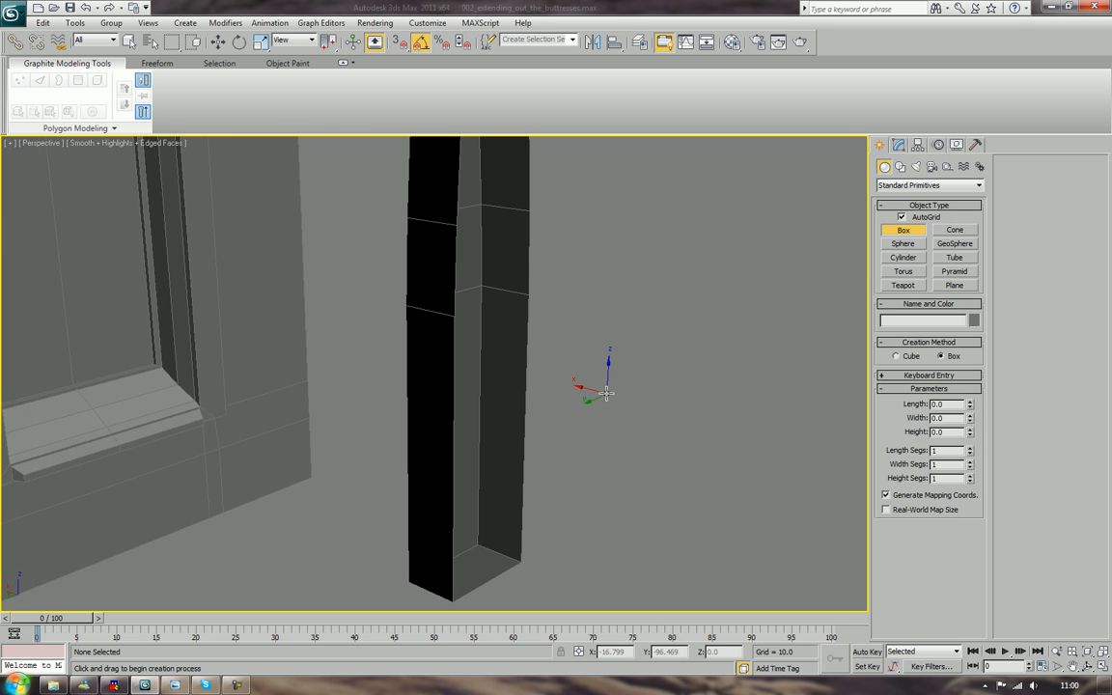
pyautogui.scroll(-5, 571, 409)
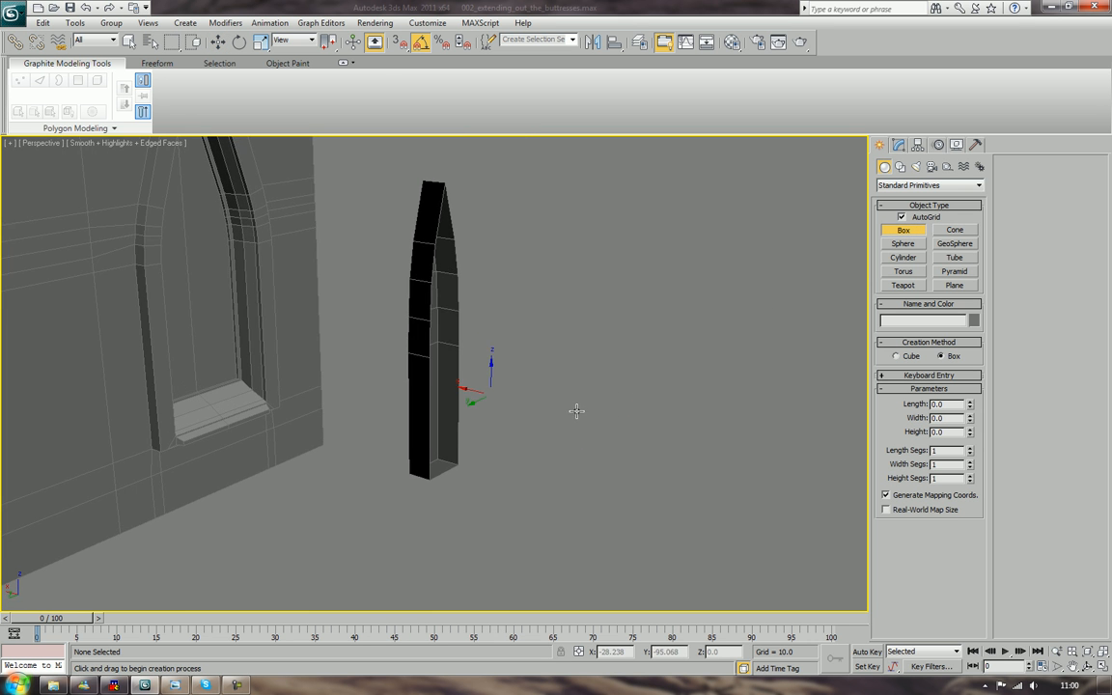
pyautogui.moveTo(573, 222); pyautogui.dragTo(629, 252)
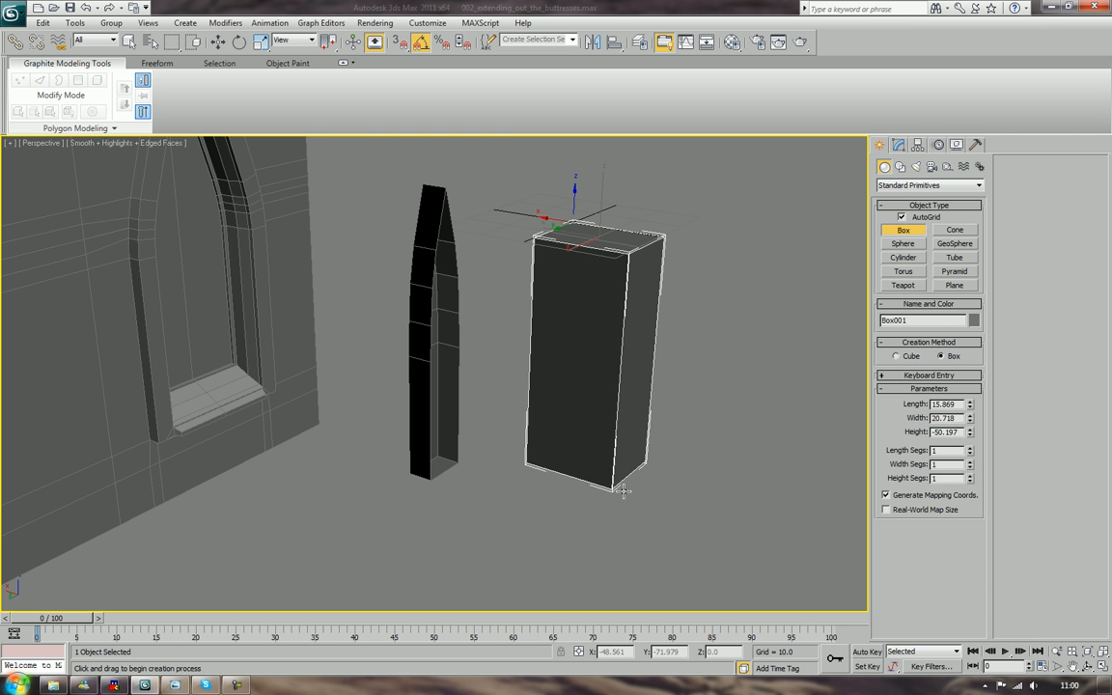
pyautogui.click(624, 491)
pyautogui.press('w')
# Move the tall box behind the lancet, to about X -44.0, Y -60.2, Z 45.5
pyautogui.keyDown('alt'); pyautogui.moveTo(619, 443); pyautogui.dragTo(560, 402, button='middle'); pyautogui.keyUp('alt')
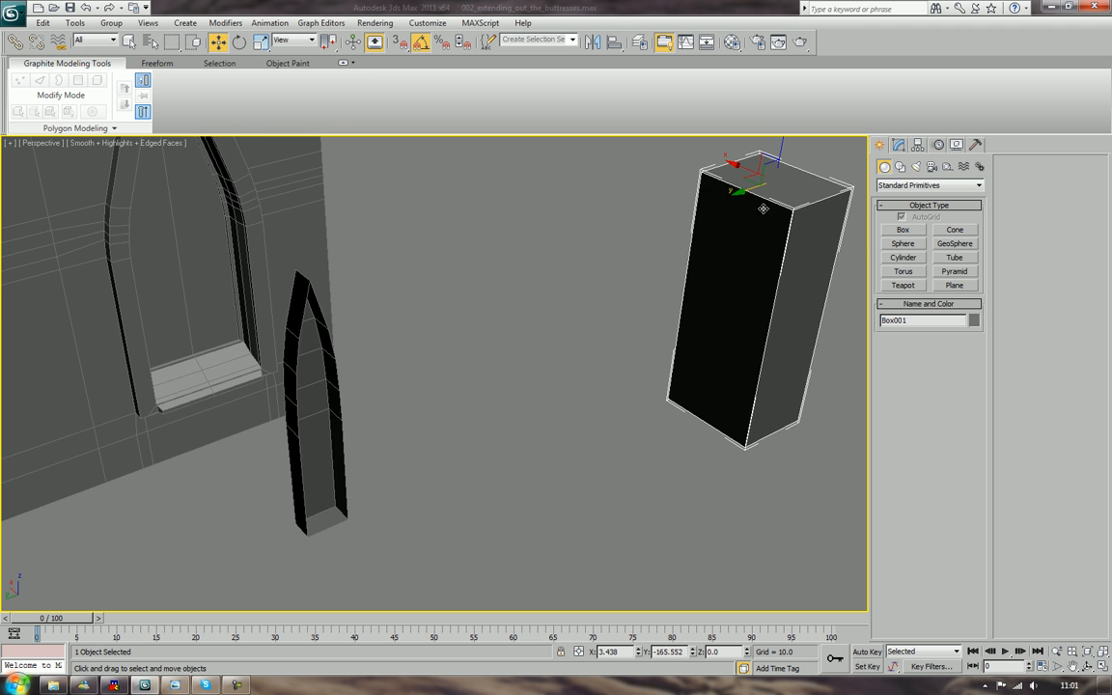
pyautogui.moveTo(746, 189); pyautogui.dragTo(388, 422)
pyautogui.keyDown('alt'); pyautogui.moveTo(387, 422); pyautogui.dragTo(434, 402, button='middle'); pyautogui.keyUp('alt')
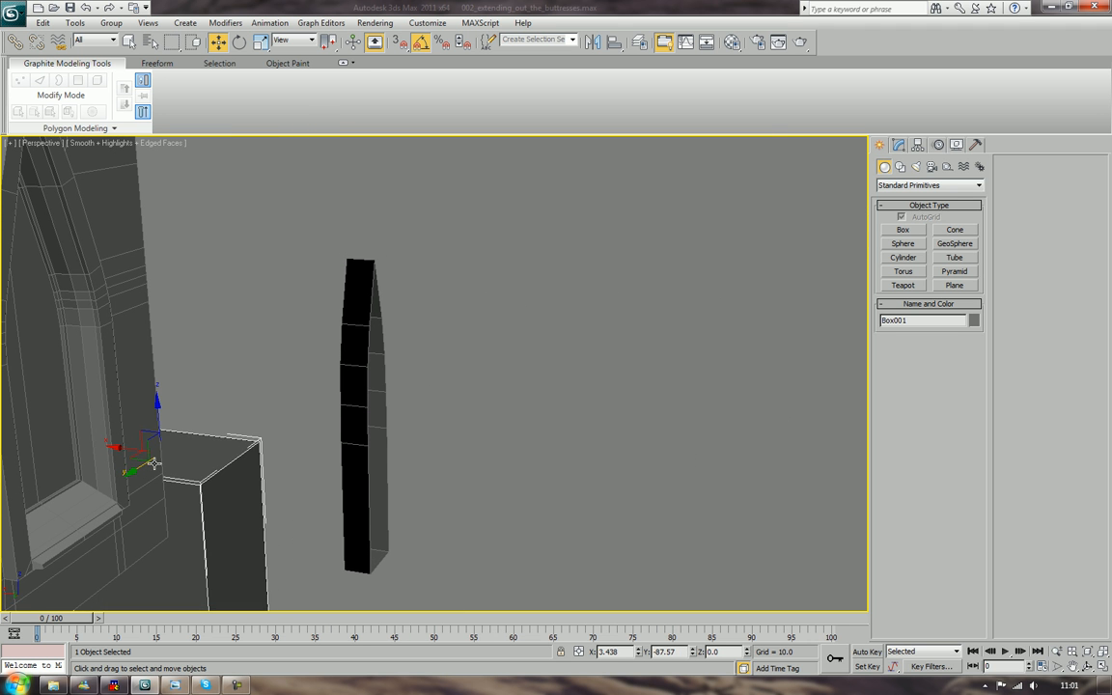
pyautogui.moveTo(154, 464); pyautogui.dragTo(427, 181)
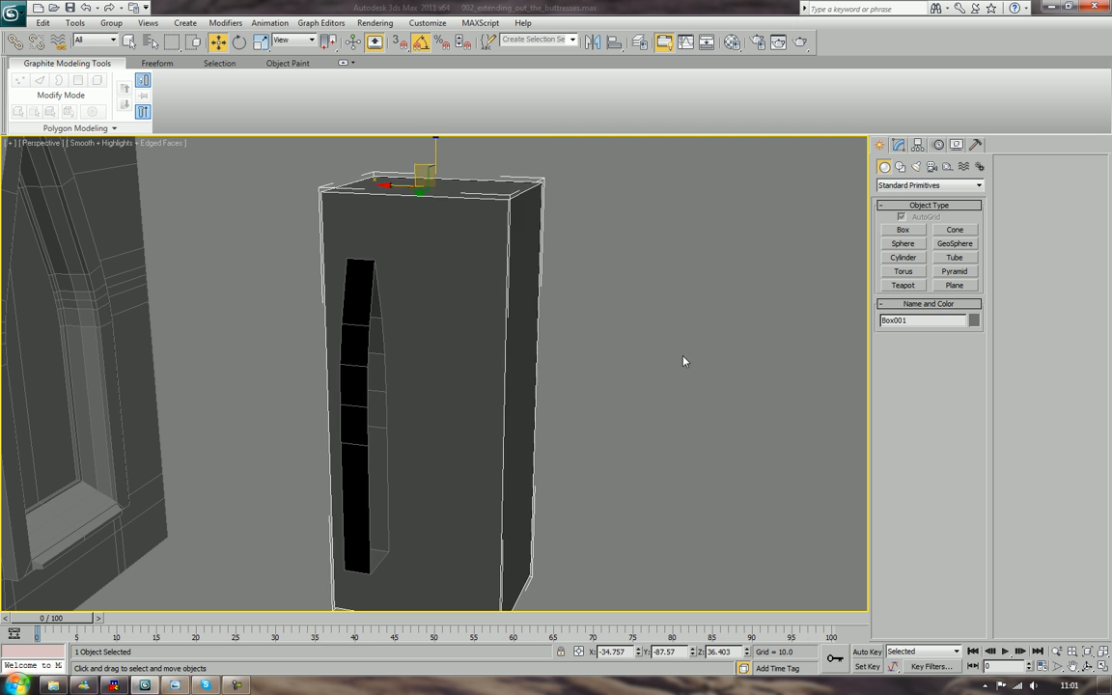
pyautogui.keyDown('alt'); pyautogui.moveTo(683, 361); pyautogui.dragTo(679, 234, button='middle'); pyautogui.keyUp('alt')
pyautogui.moveTo(634, 201); pyautogui.dragTo(437, 291)
pyautogui.keyDown('alt'); pyautogui.moveTo(436, 290); pyautogui.dragTo(436, 263, button='middle'); pyautogui.keyUp('alt')
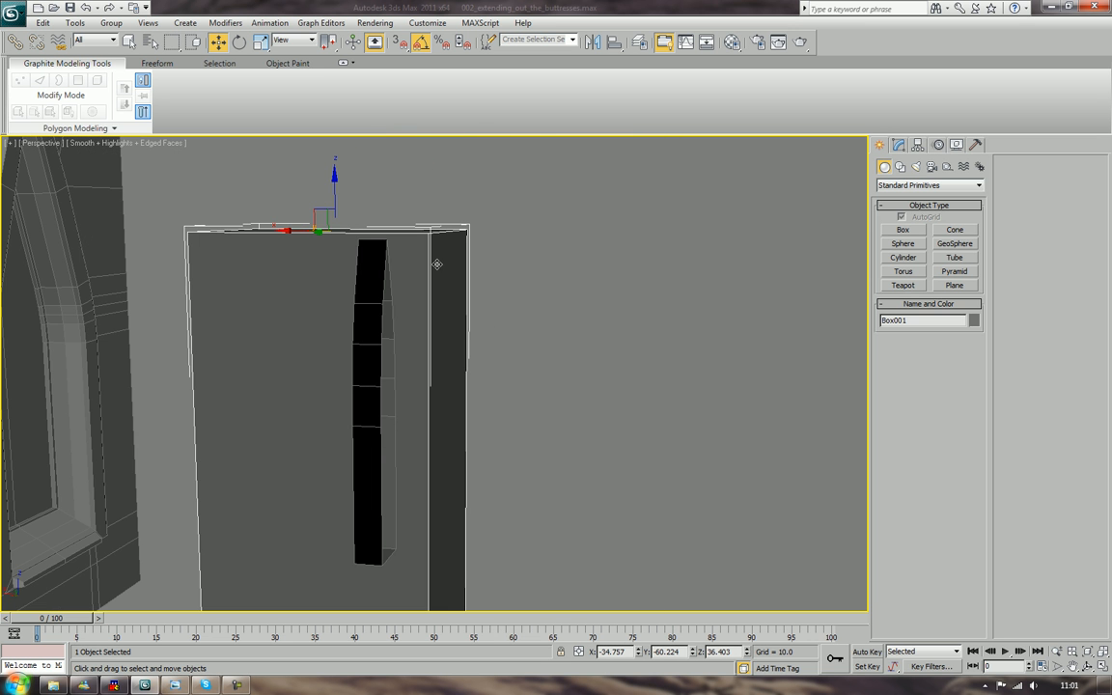
pyautogui.moveTo(284, 189); pyautogui.dragTo(417, 102)
# Shift the tall box about 3.6 units along Y so its face meets the lancet
pyautogui.keyDown('alt'); pyautogui.moveTo(630, 395); pyautogui.dragTo(568, 432, button='middle'); pyautogui.keyUp('alt')
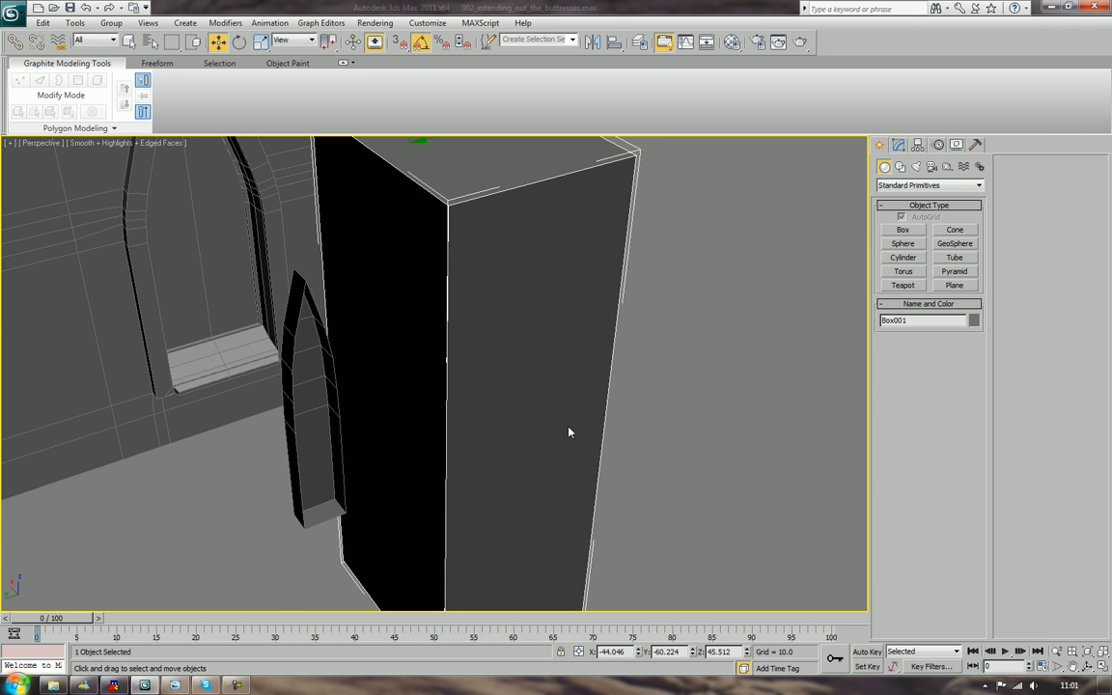
pyautogui.moveTo(594, 367); pyautogui.dragTo(594, 430, button='middle')
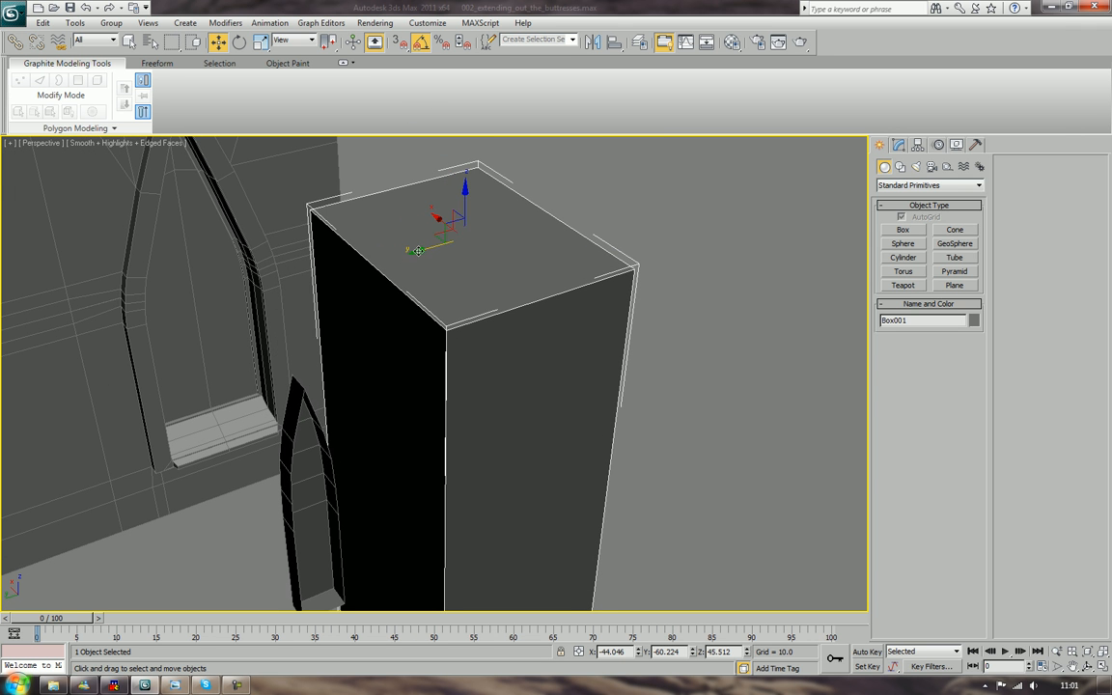
pyautogui.moveTo(416, 254); pyautogui.dragTo(379, 278)
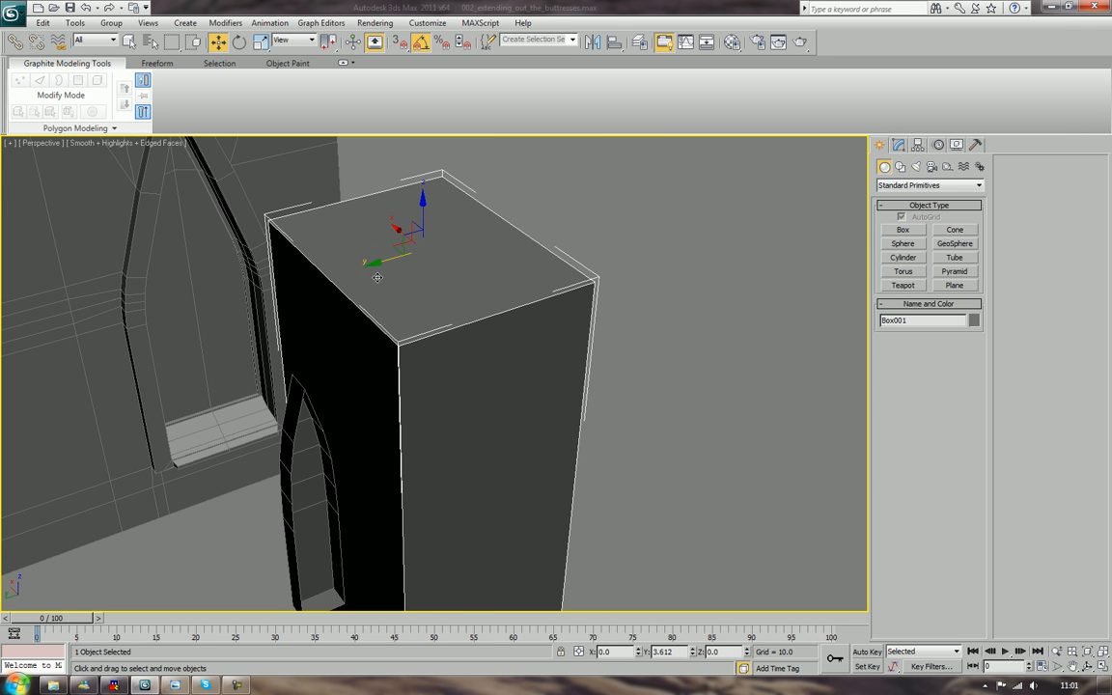
pyautogui.moveTo(510, 431); pyautogui.dragTo(568, 288, button='middle')
pyautogui.keyDown('alt'); pyautogui.moveTo(504, 353); pyautogui.dragTo(548, 323, button='middle'); pyautogui.keyUp('alt')
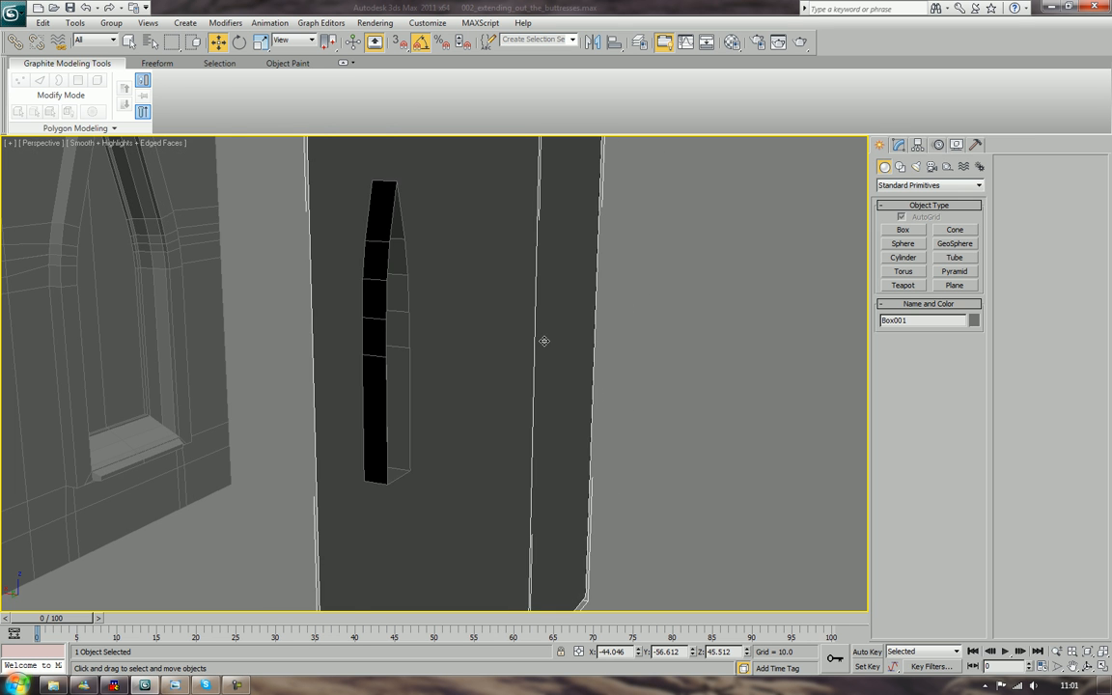
pyautogui.scroll(5, 526, 374)
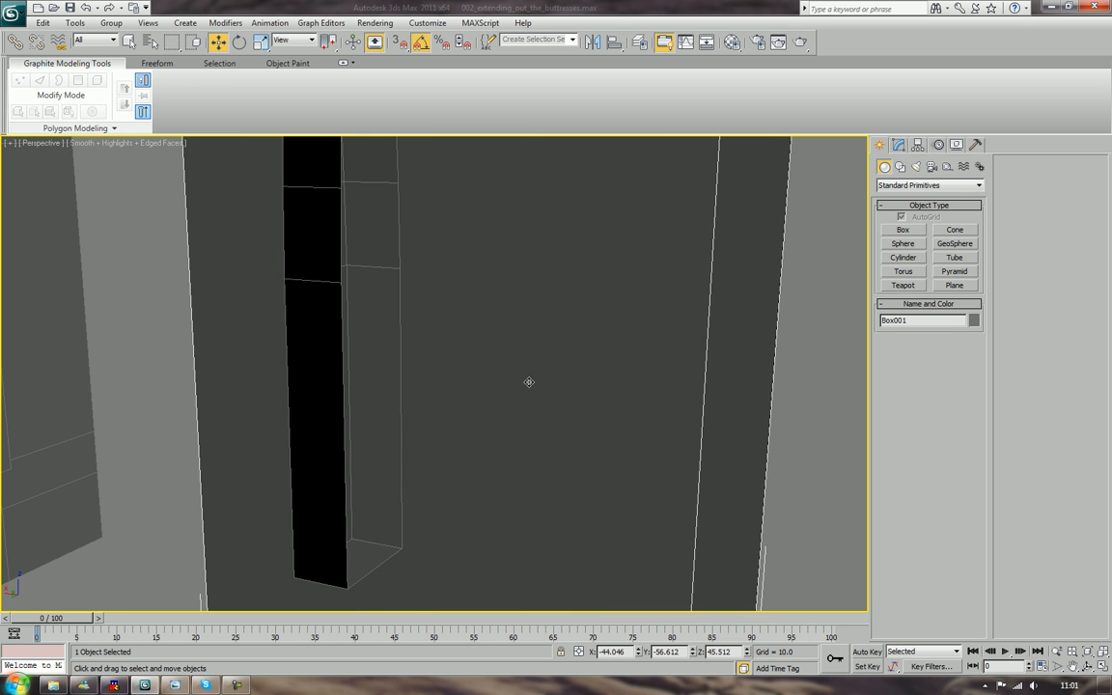
pyautogui.moveTo(536, 406); pyautogui.dragTo(564, 509, button='middle')
pyautogui.scroll(-2, 564, 508)
pyautogui.moveTo(543, 452); pyautogui.dragTo(569, 471, button='middle')
pyautogui.scroll(-1, 571, 480)
pyautogui.scroll(1, 572, 479)
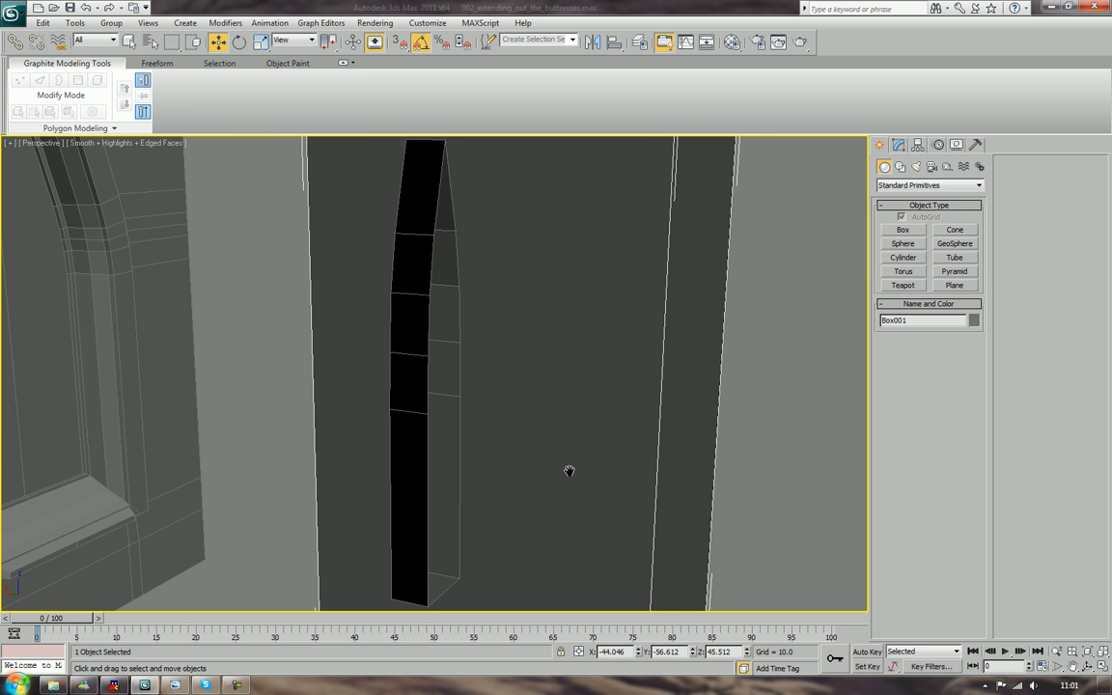
# Start the Line tool with AutoGrid and frame the lancet's edge against the box in the Back view
pyautogui.click(899, 146)
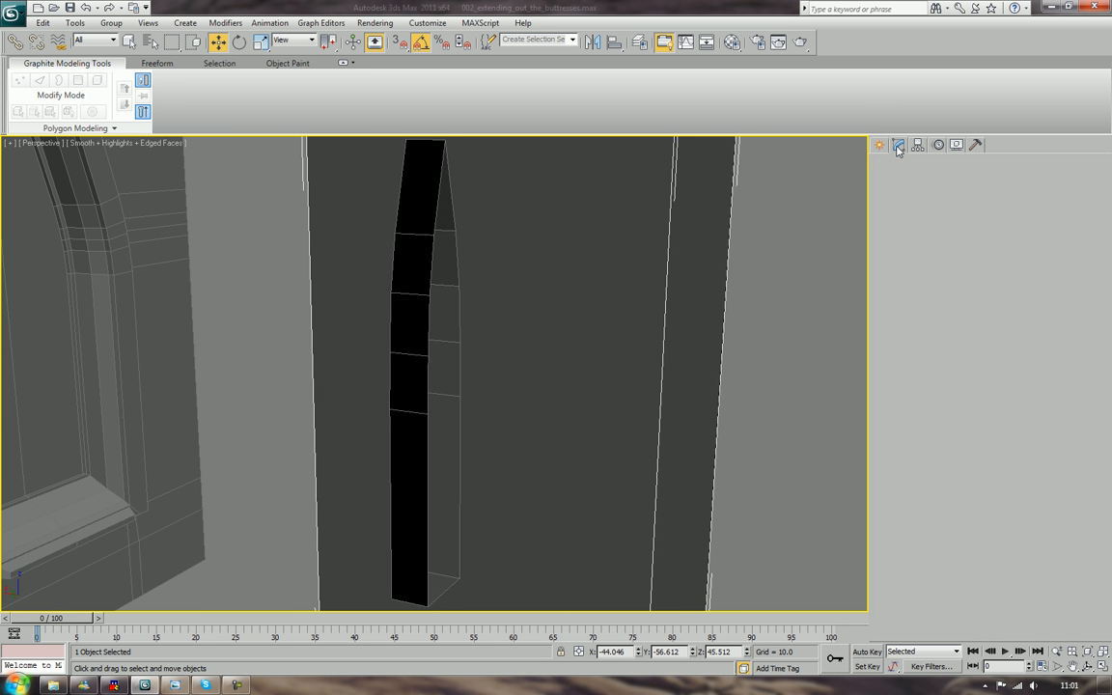
pyautogui.click(878, 144)
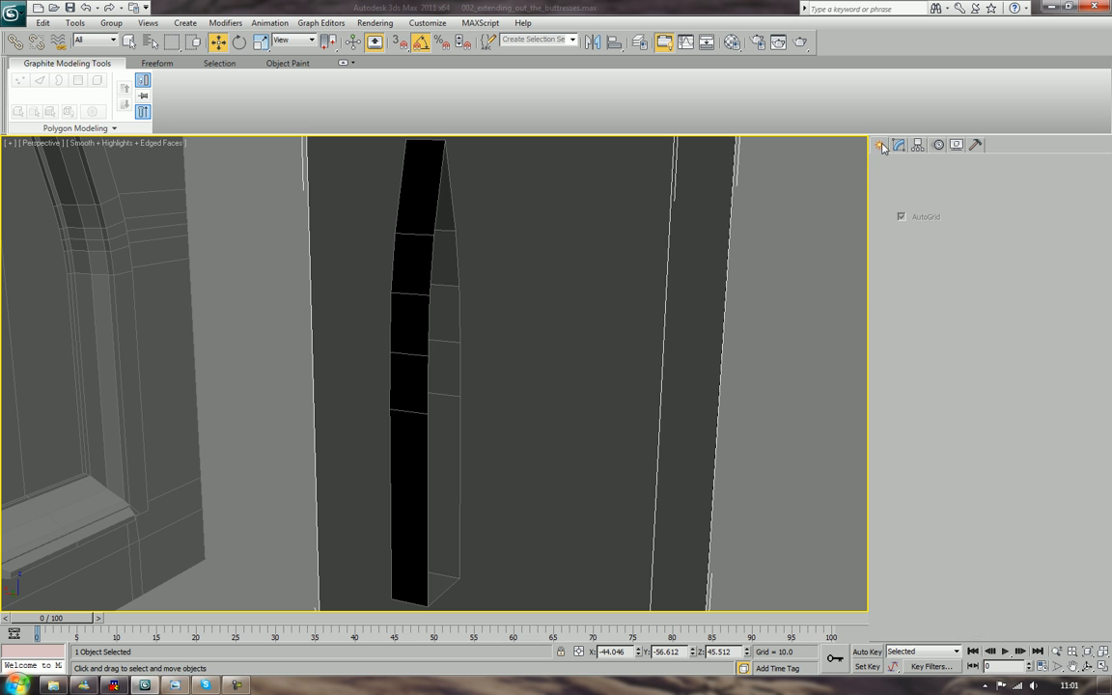
pyautogui.click(900, 166)
pyautogui.click(901, 241)
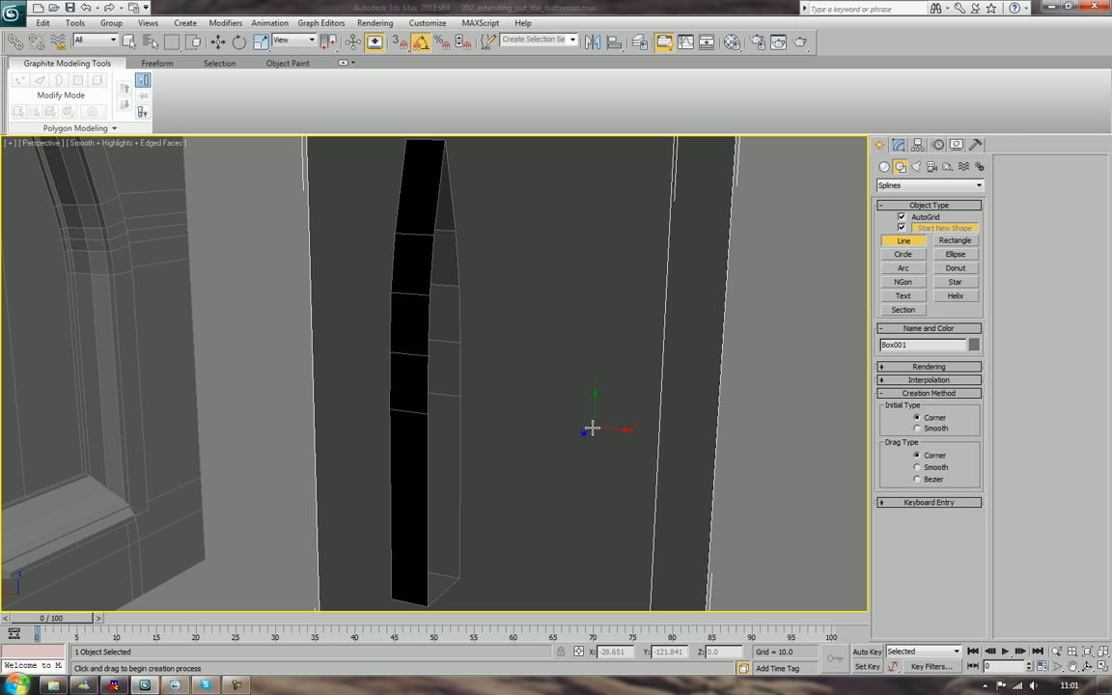
pyautogui.press('f')
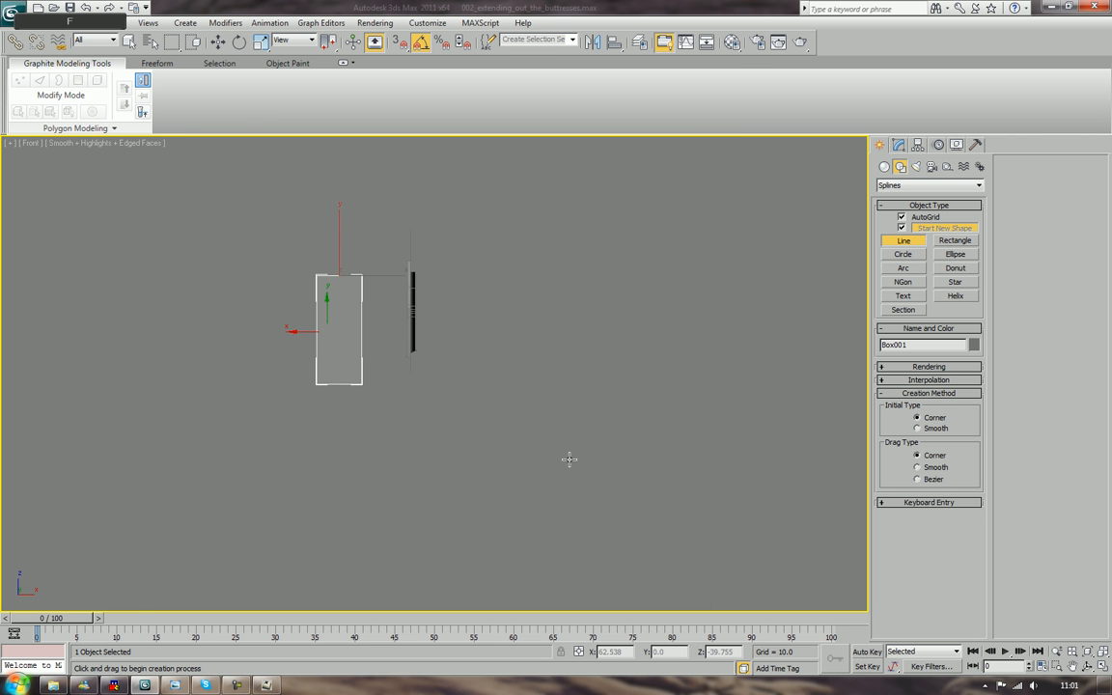
pyautogui.press('z')
pyautogui.moveTo(676, 421); pyautogui.dragTo(526, 389, button='middle')
pyautogui.scroll(-5, 526, 386)
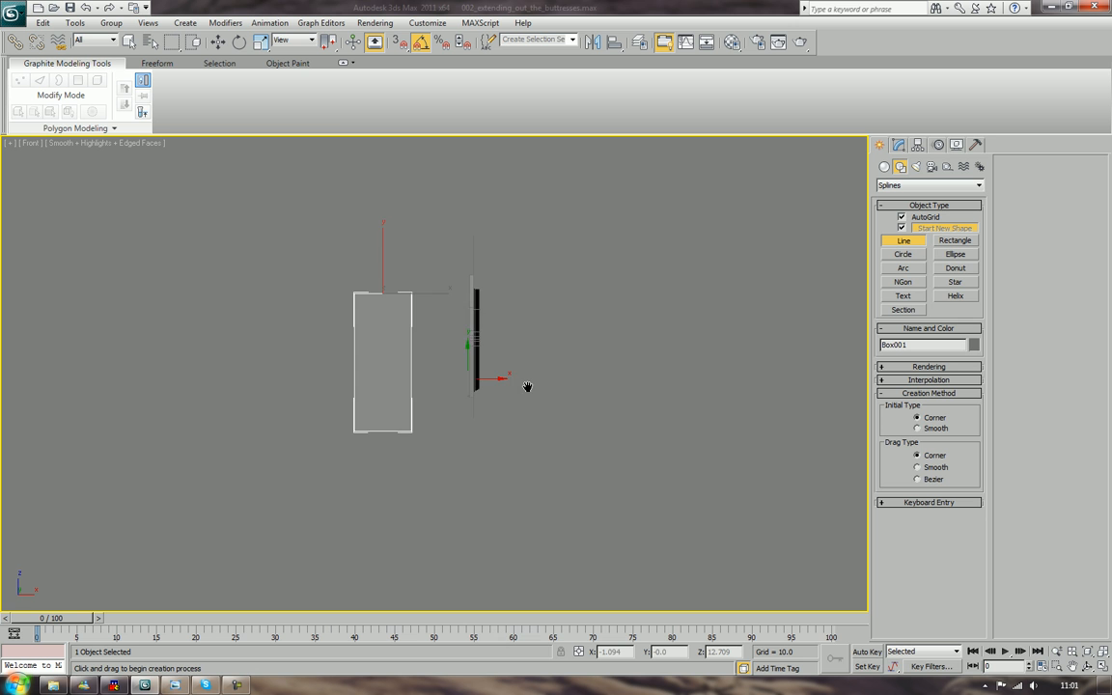
pyautogui.scroll(4, 526, 386)
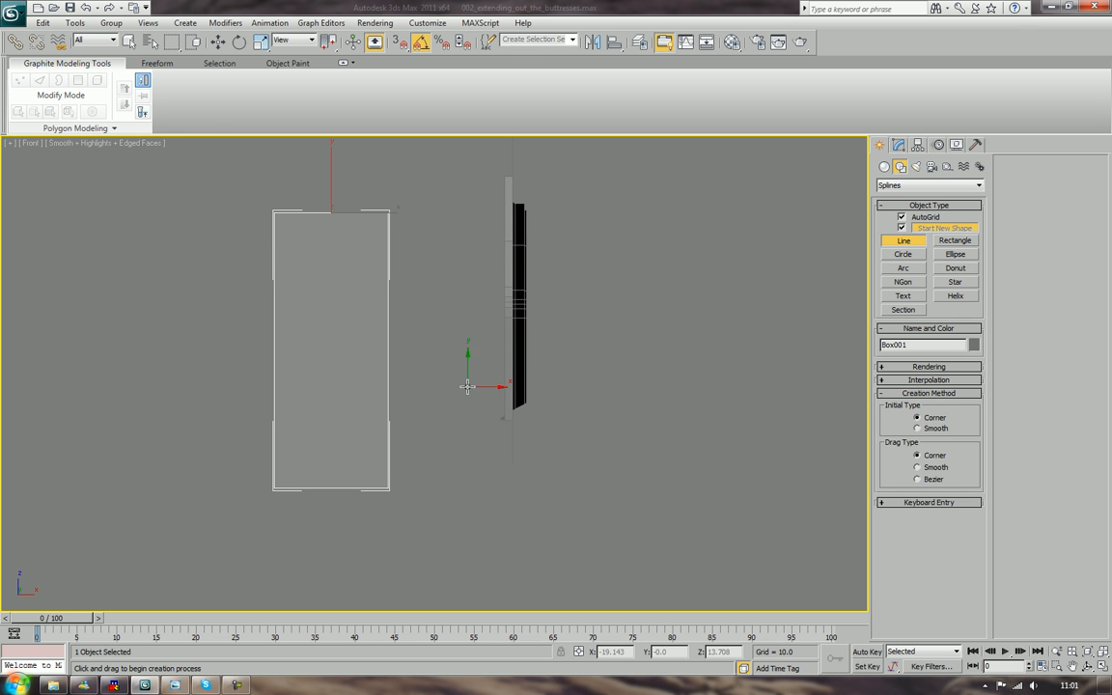
pyautogui.click(36, 147)
pyautogui.click(65, 268)
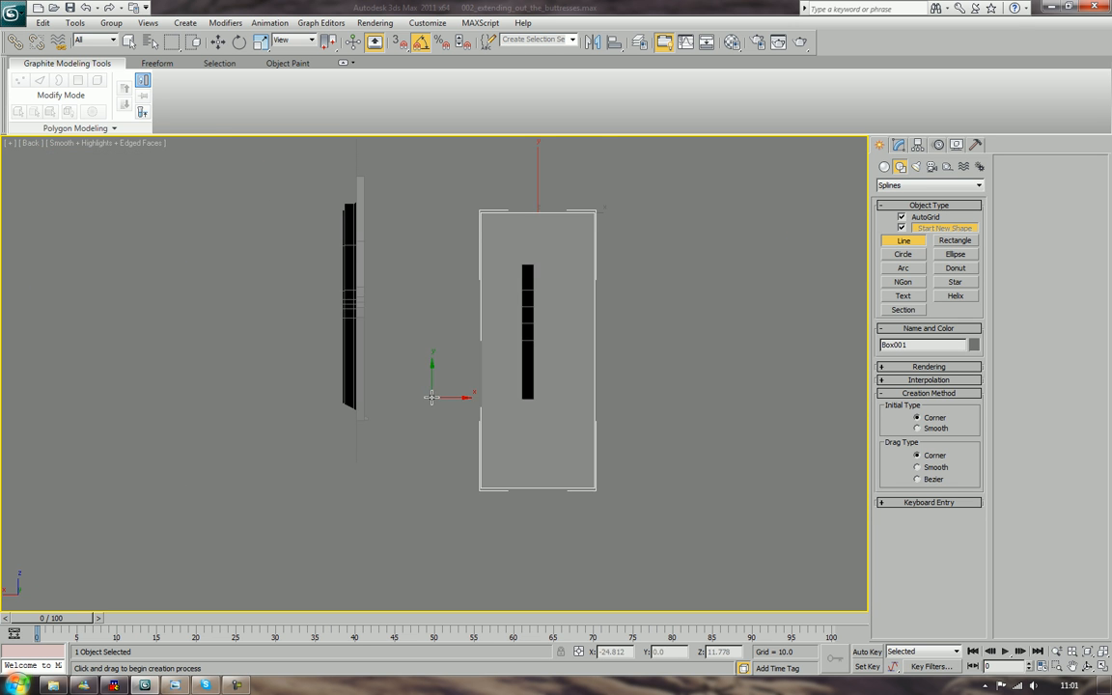
pyautogui.scroll(8, 432, 395)
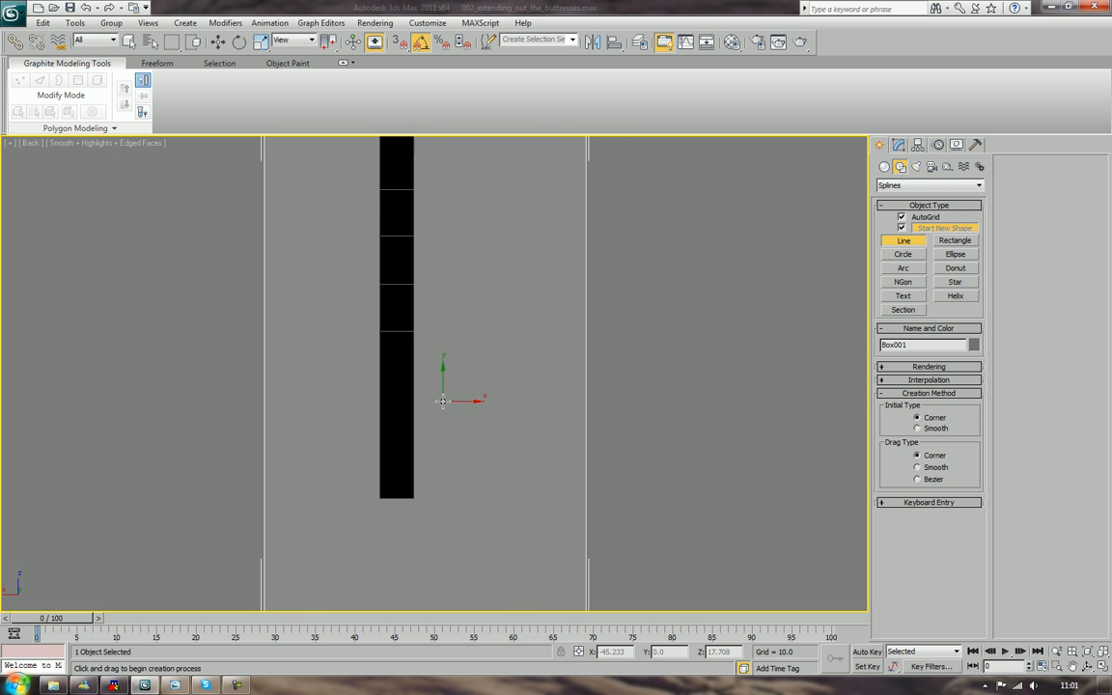
pyautogui.moveTo(442, 400); pyautogui.dragTo(427, 472, button='middle')
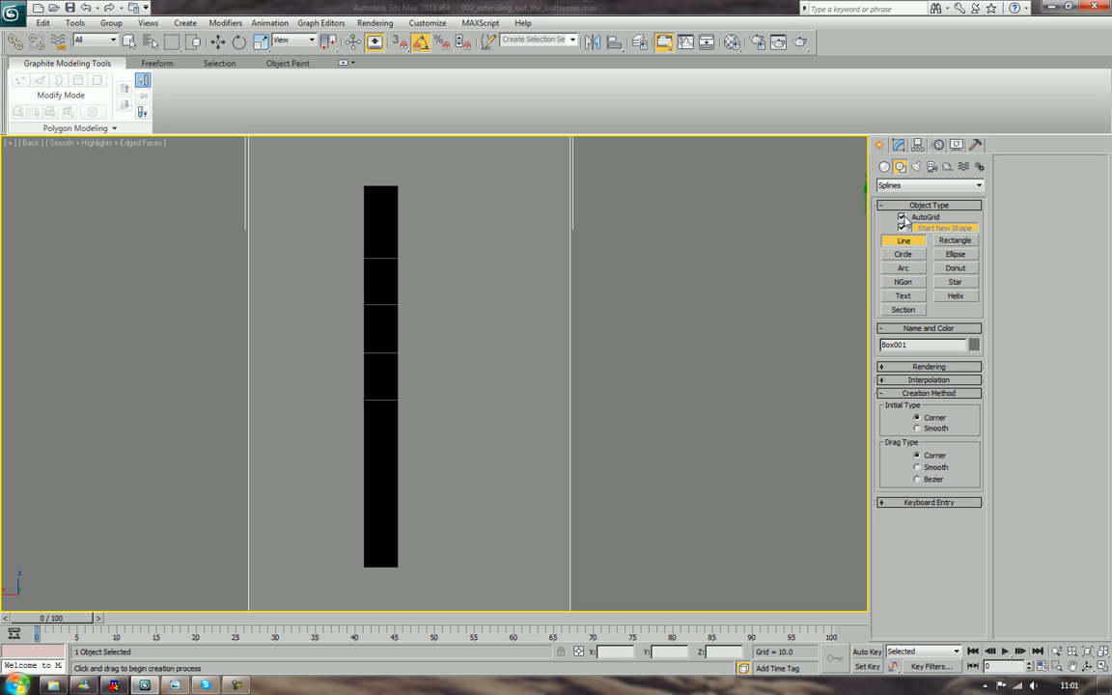
pyautogui.moveTo(459, 472); pyautogui.dragTo(411, 499, button='middle')
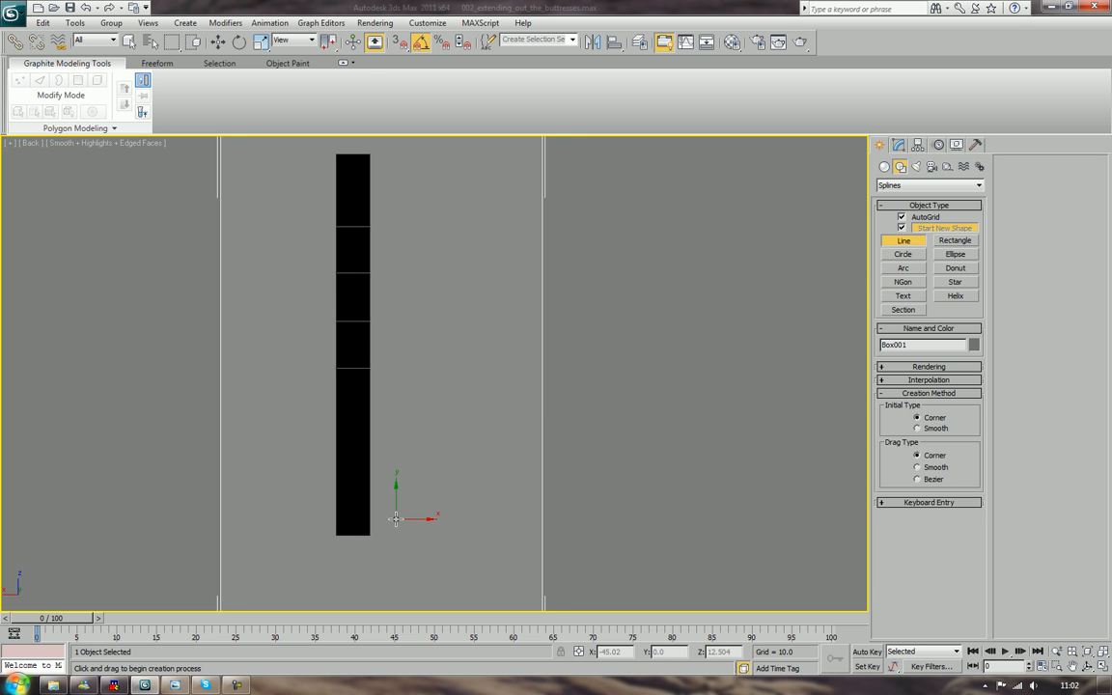
# Draw a short diagonal line beside the lancet's lower end in wireframe and delete it
pyautogui.click(395, 519)
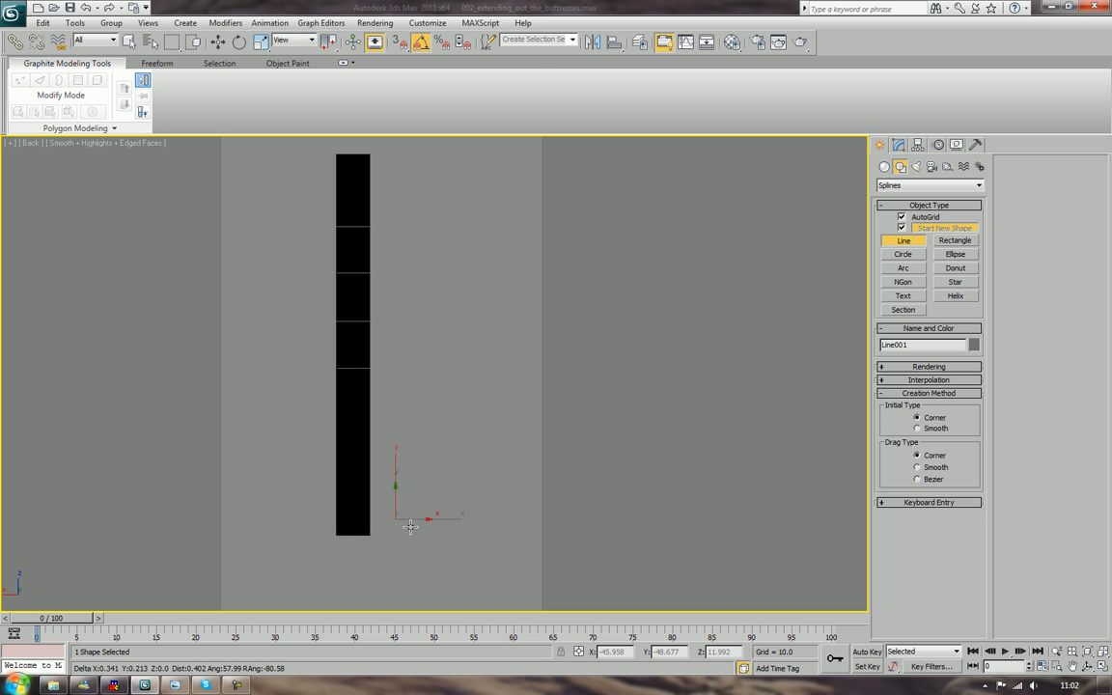
pyautogui.press('F3')
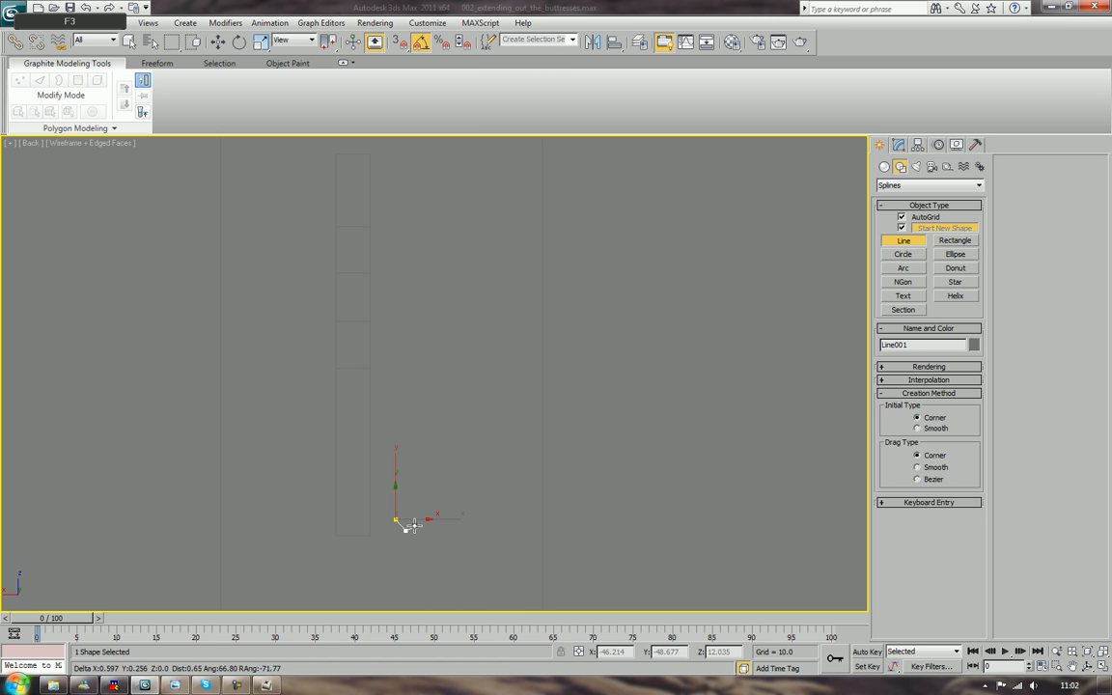
pyautogui.scroll(2, 407, 526)
pyautogui.rightClick(407, 529)
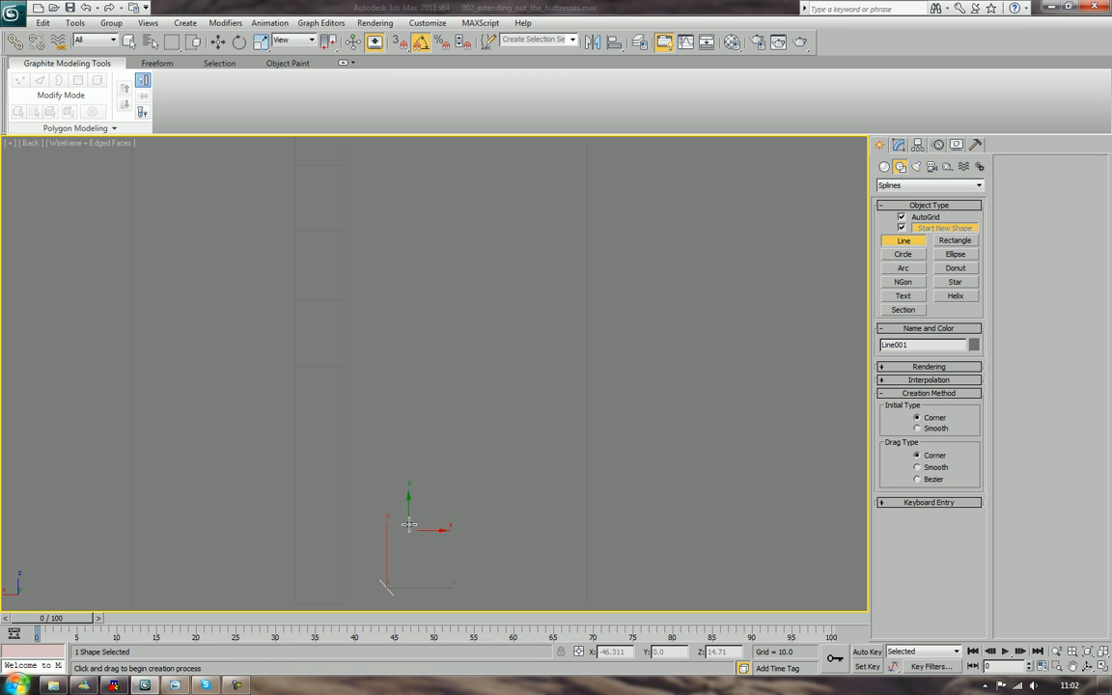
pyautogui.moveTo(443, 489)
pyautogui.mouseDown(button='middle')
pyautogui.moveTo(452, 424)
pyautogui.moveTo(455, 493)
pyautogui.mouseUp(button='middle')
pyautogui.scroll(-2, 455, 488)
pyautogui.press('w')
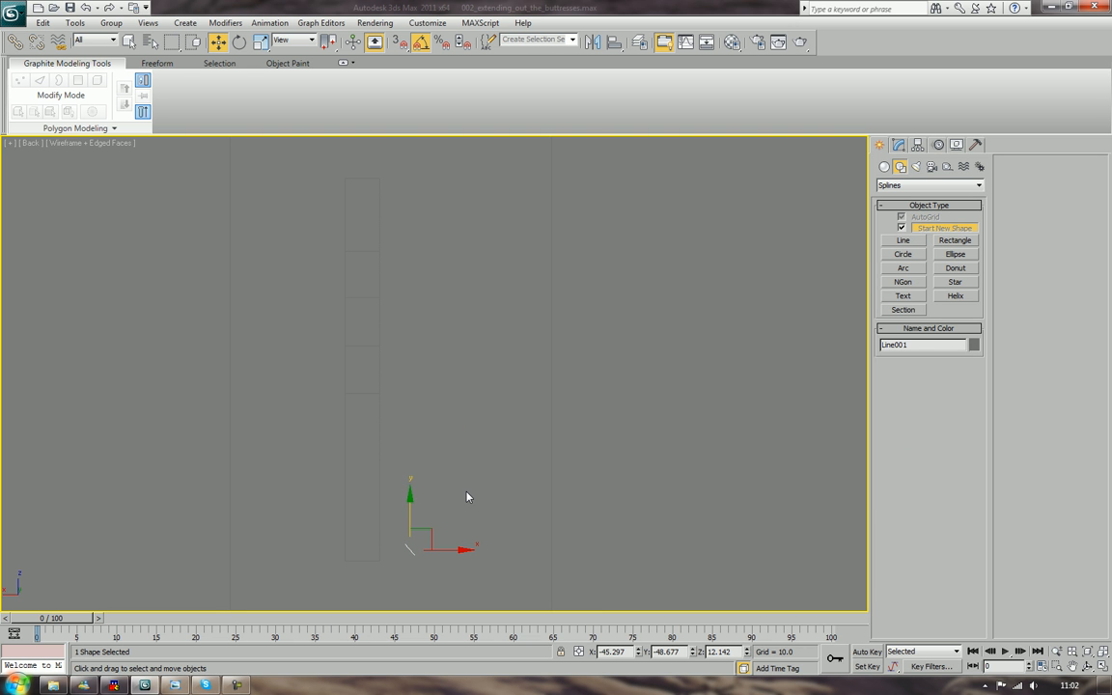
pyautogui.click(467, 497)
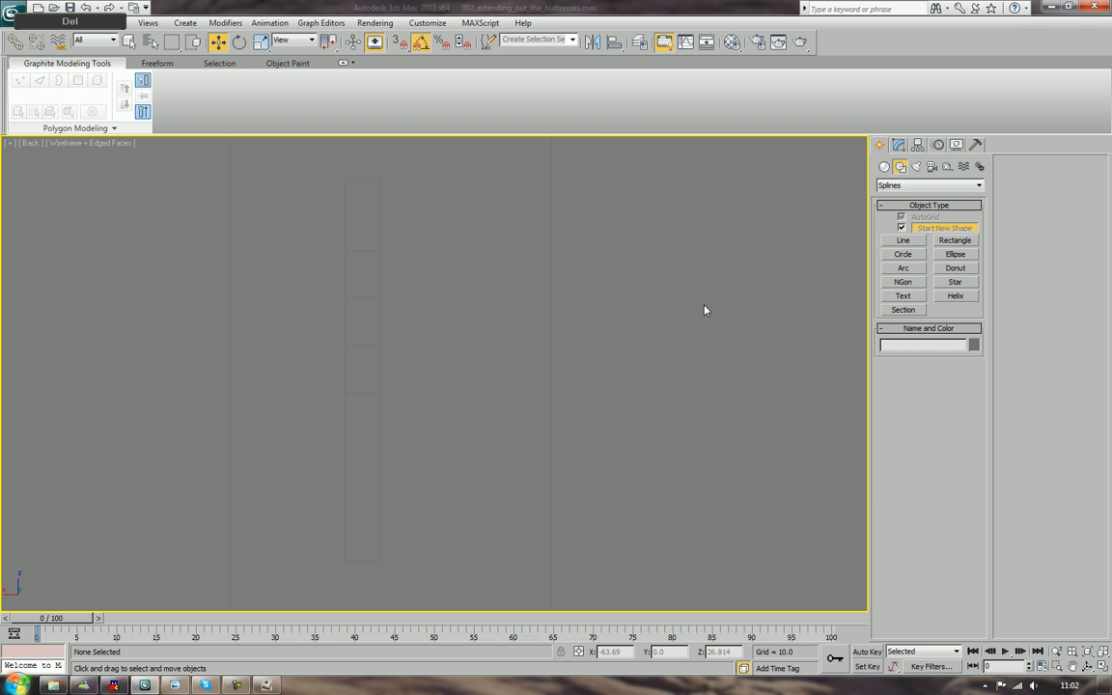
# Create a small AutoGrid box beside the lancet's base, about 0.3 long, 0.77 wide and 2.9 high
pyautogui.click(884, 168)
pyautogui.click(903, 230)
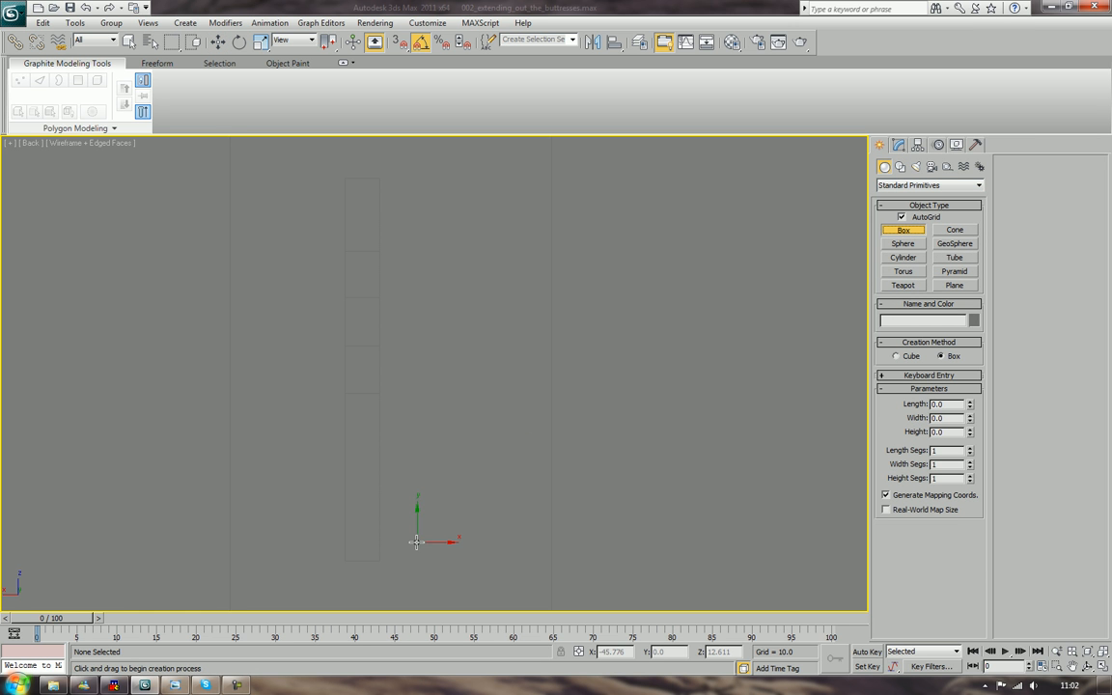
pyautogui.moveTo(408, 542); pyautogui.dragTo(419, 546)
pyautogui.click(424, 545)
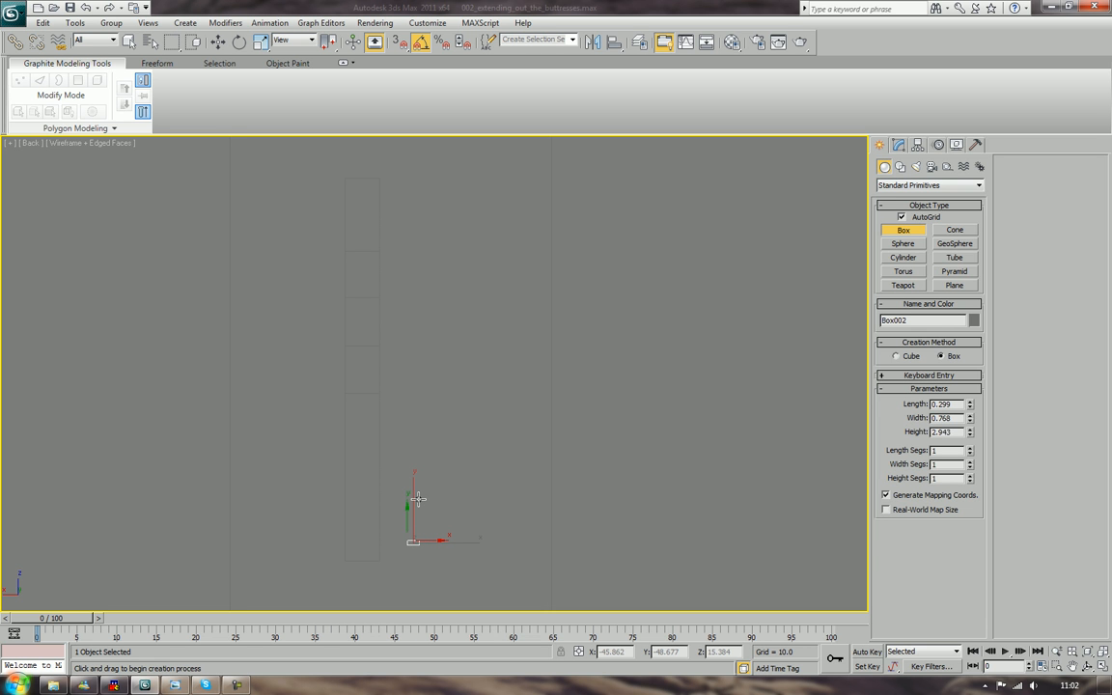
pyautogui.press('w')
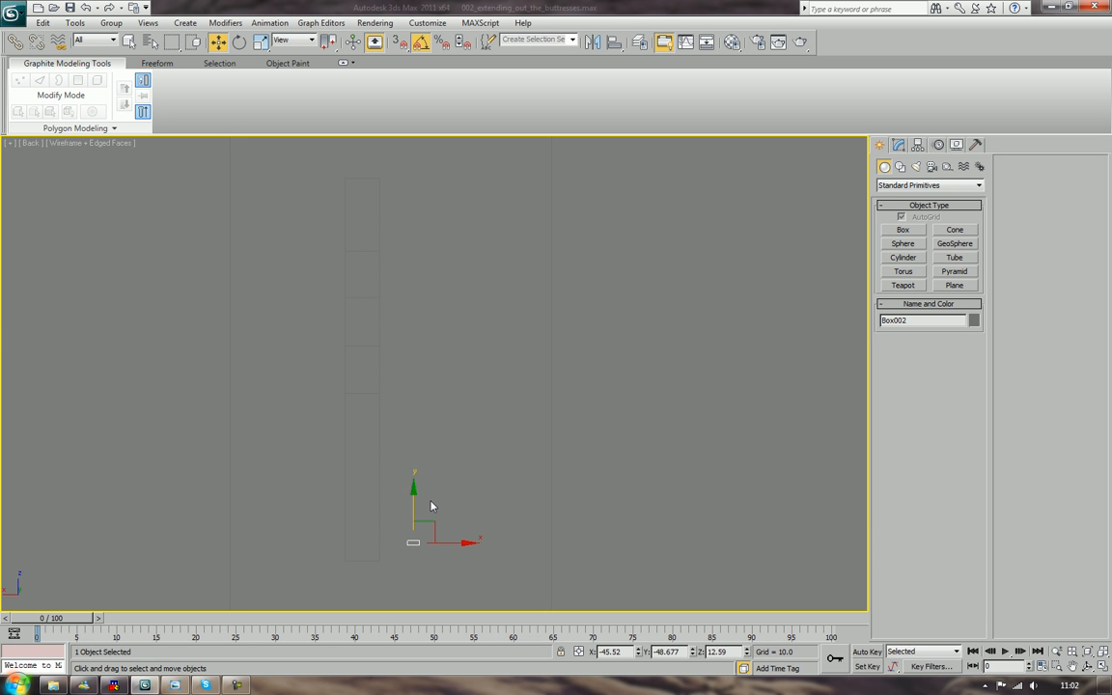
# Return to the Perspective view, delete the tall box and restore shaded display
pyautogui.press('p')
pyautogui.press('z')
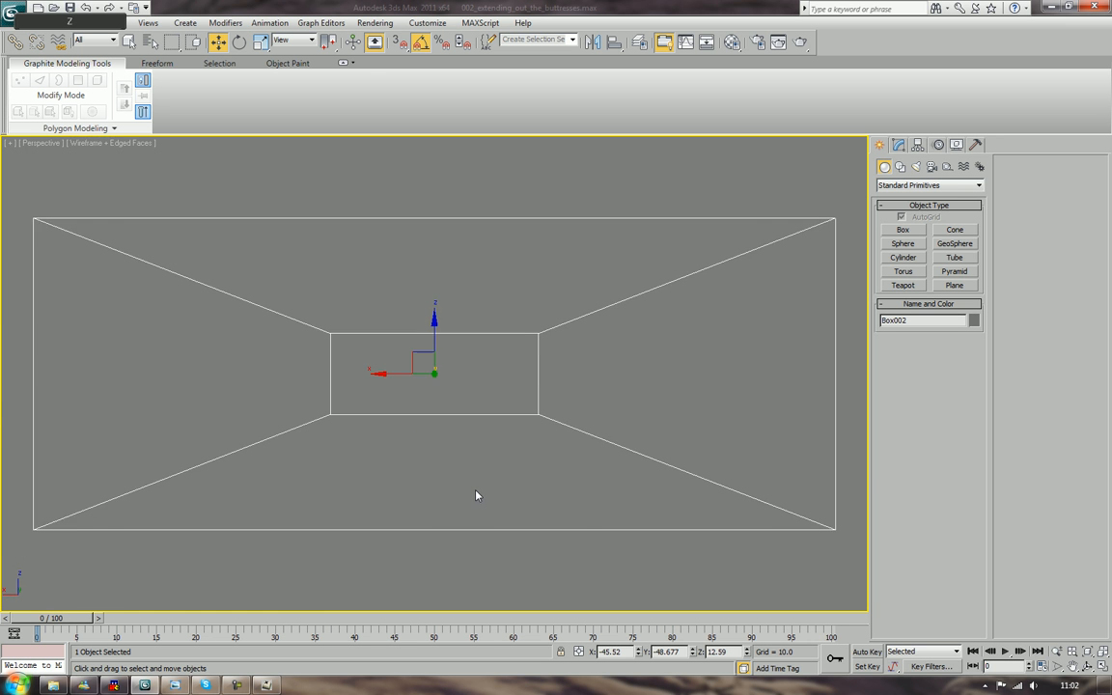
pyautogui.scroll(-10, 455, 507)
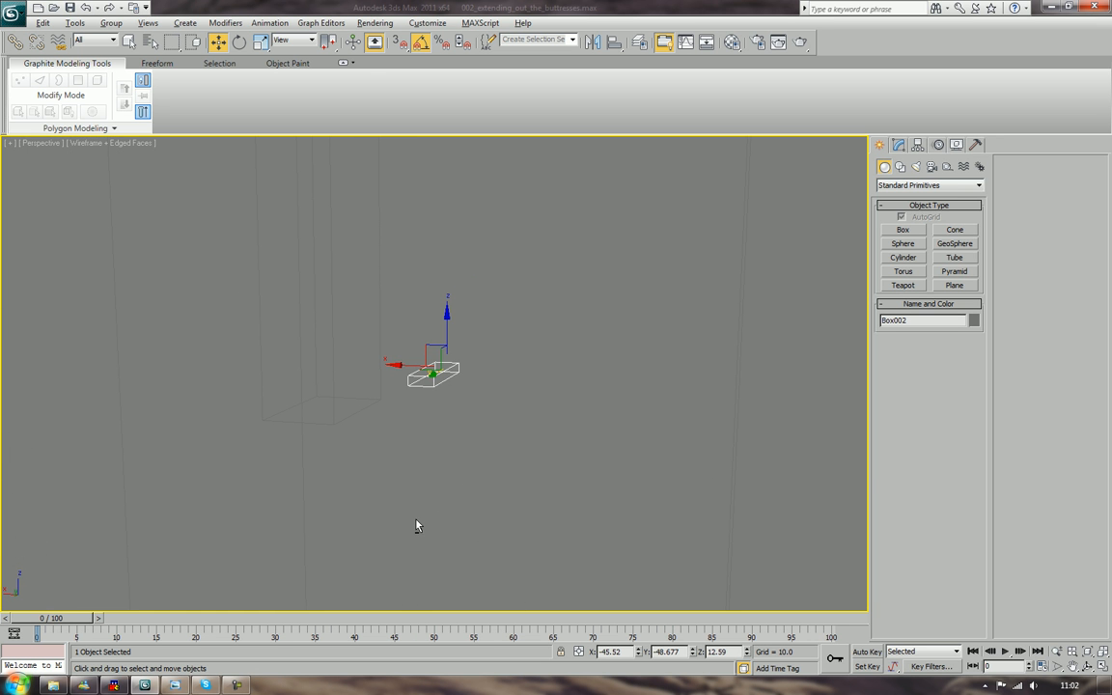
pyautogui.keyDown('alt'); pyautogui.moveTo(434, 479); pyautogui.dragTo(660, 410, button='middle'); pyautogui.keyUp('alt')
pyautogui.click(712, 404)
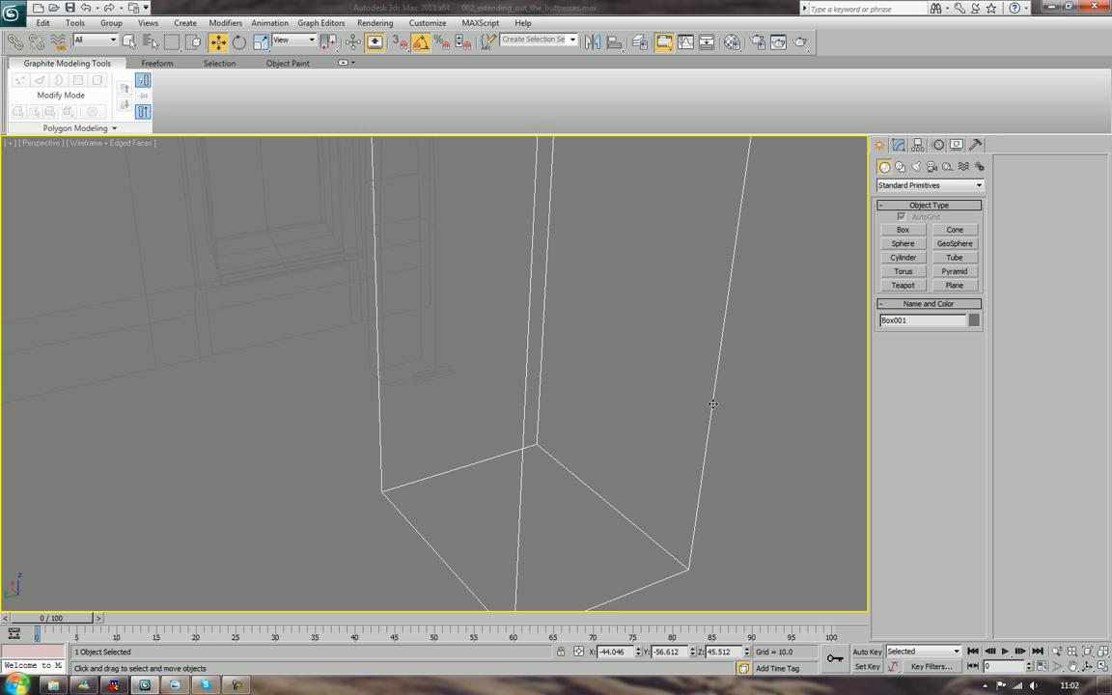
pyautogui.press('Delete')
pyautogui.press('F3')
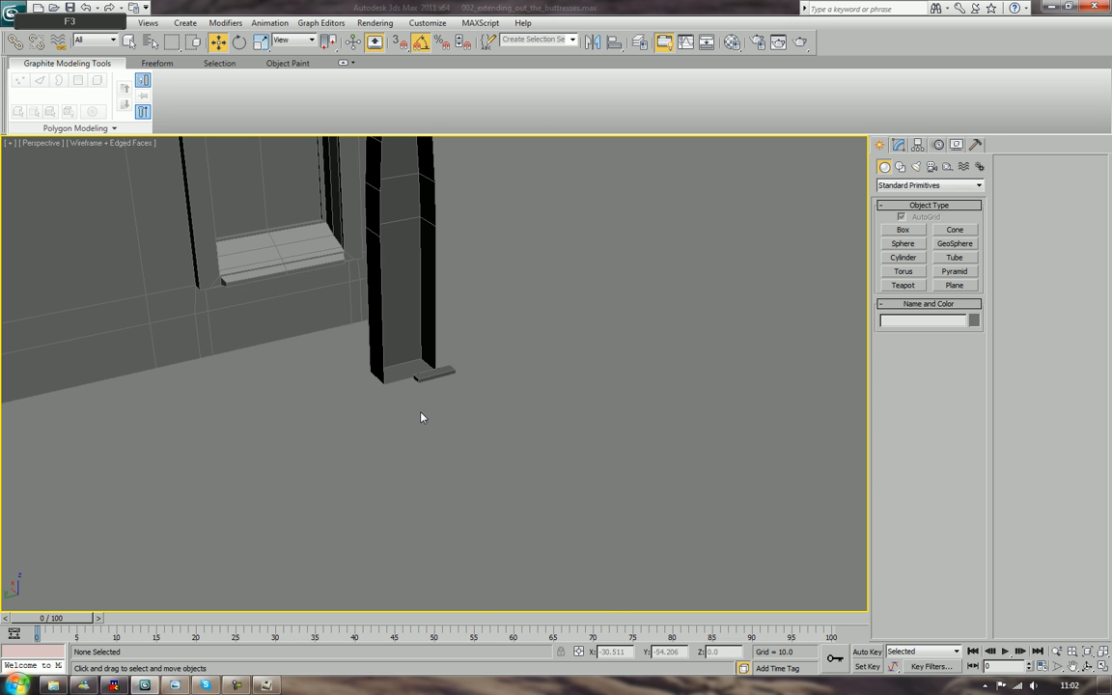
# Select the small box at the lancet's base and set its height to 4.034
pyautogui.moveTo(442, 405)
pyautogui.keyDown('alt'); pyautogui.mouseDown(button='middle')
pyautogui.moveTo(484, 402)
pyautogui.moveTo(479, 392)
pyautogui.moveTo(439, 391)
pyautogui.moveTo(405, 404)
pyautogui.moveTo(390, 440)
pyautogui.moveTo(449, 409)
pyautogui.mouseUp(button='middle'); pyautogui.keyUp('alt')
pyautogui.click(447, 370)
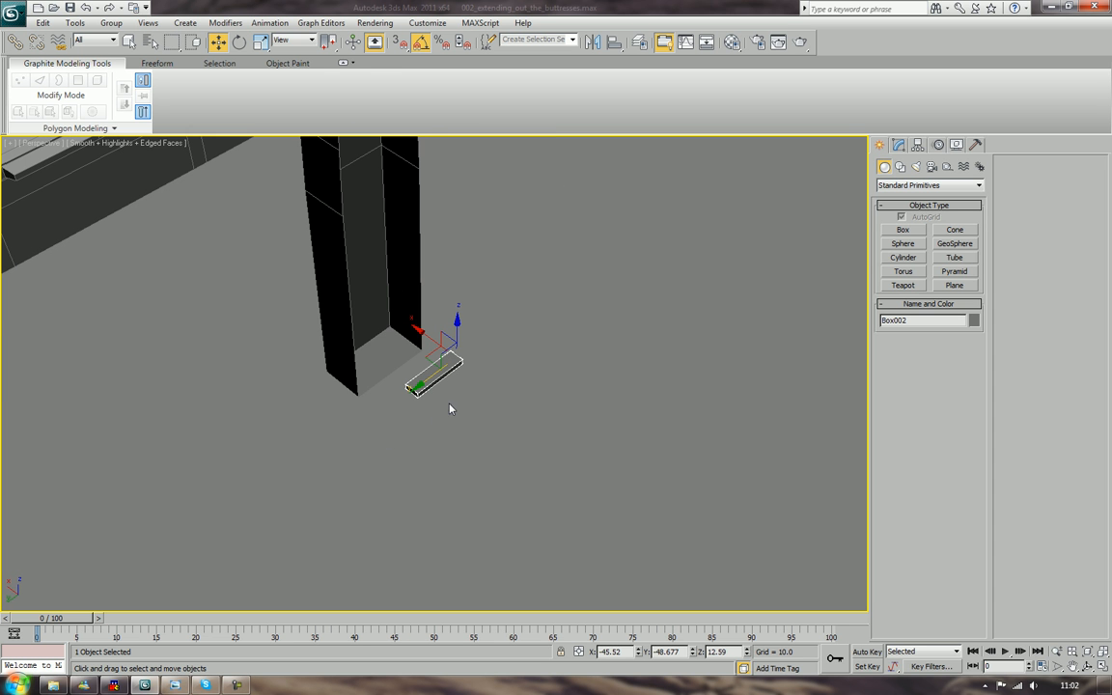
pyautogui.click(903, 145)
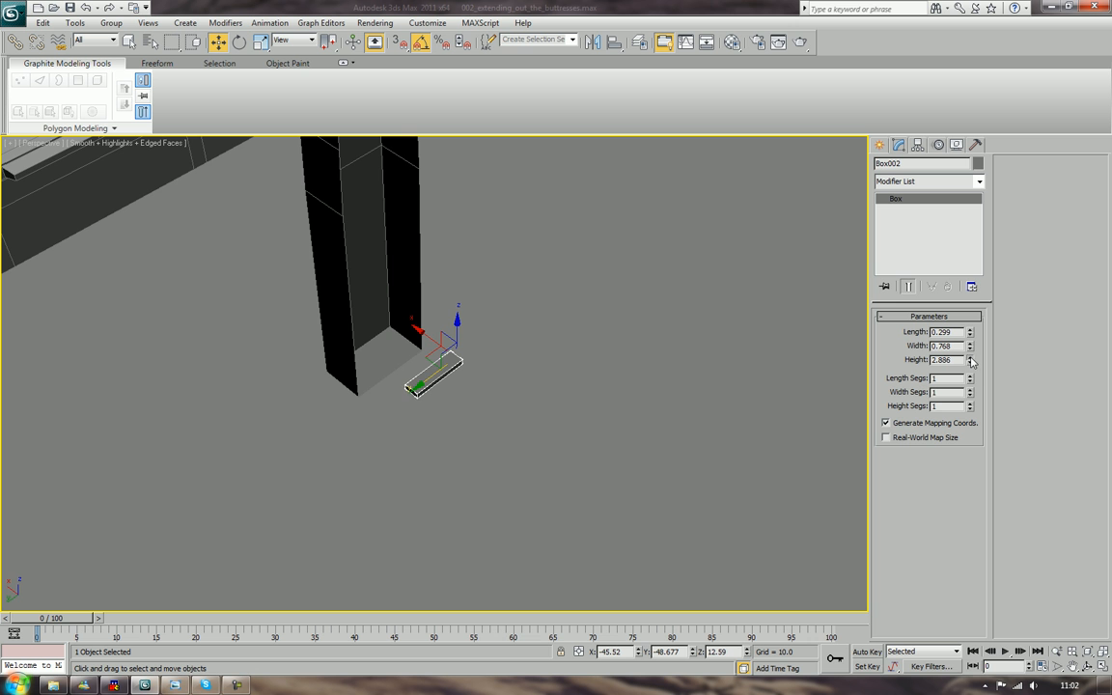
pyautogui.moveTo(972, 361); pyautogui.dragTo(975, 336)
pyautogui.keyDown('alt'); pyautogui.moveTo(543, 372); pyautogui.dragTo(624, 339, button='middle'); pyautogui.keyUp('alt')
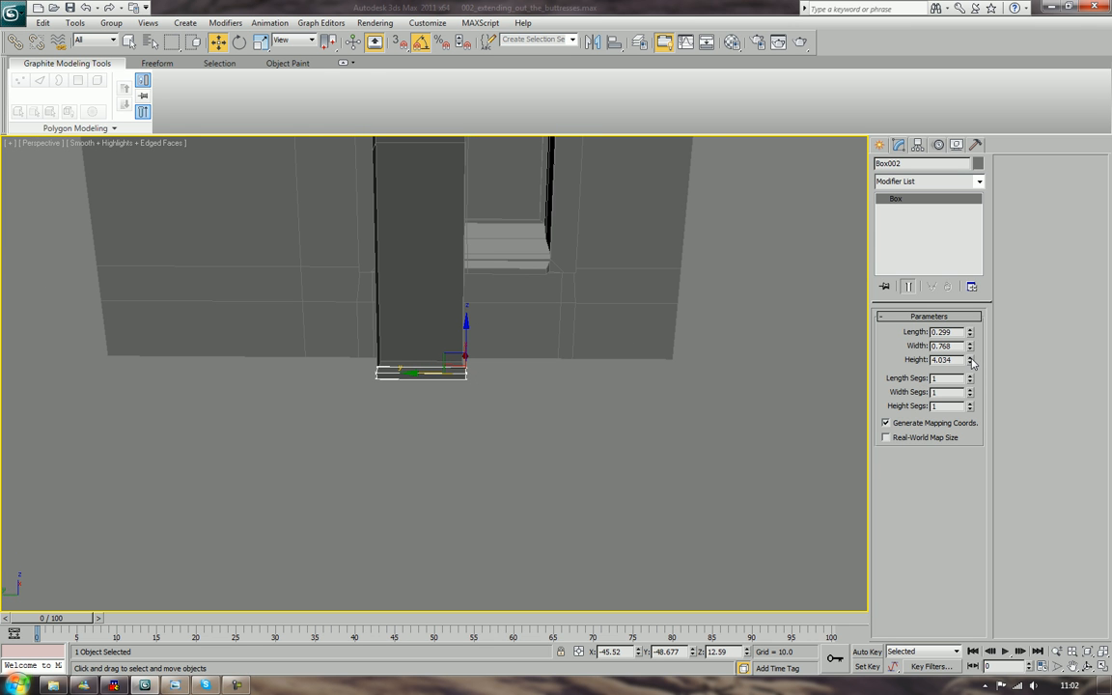
# Set the small box's height to 4.074 and rotate it to a diagonal tilt as seen from the side
pyautogui.moveTo(972, 363); pyautogui.dragTo(964, 360)
pyautogui.keyDown('alt'); pyautogui.moveTo(422, 432); pyautogui.dragTo(544, 405, button='middle'); pyautogui.keyUp('alt')
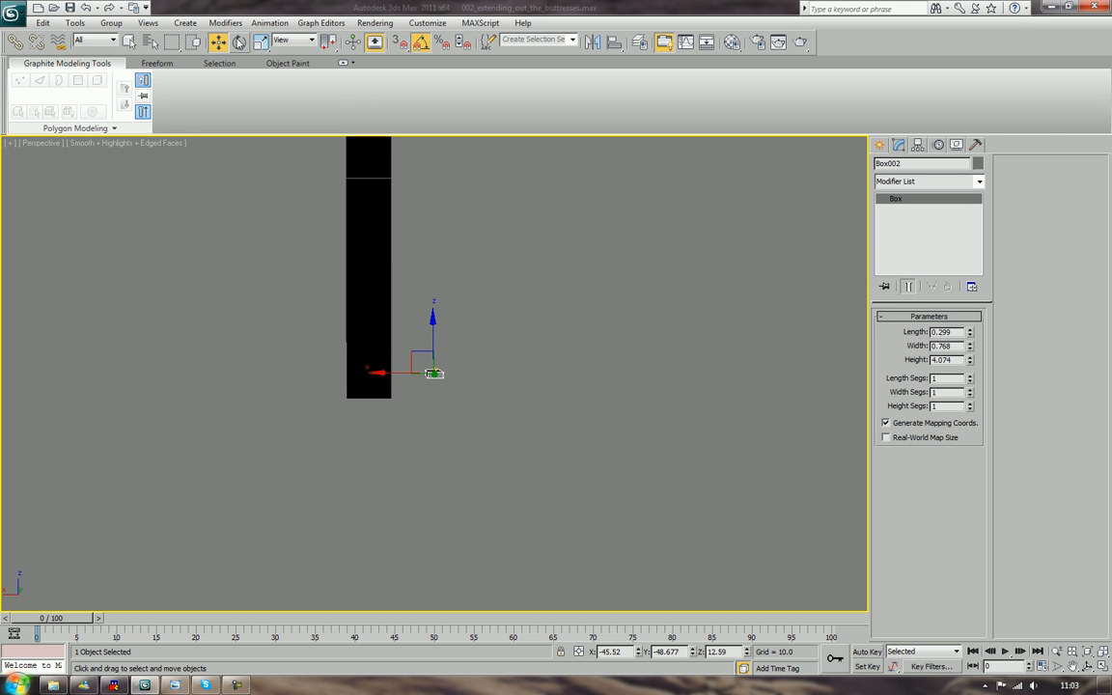
pyautogui.click(240, 42)
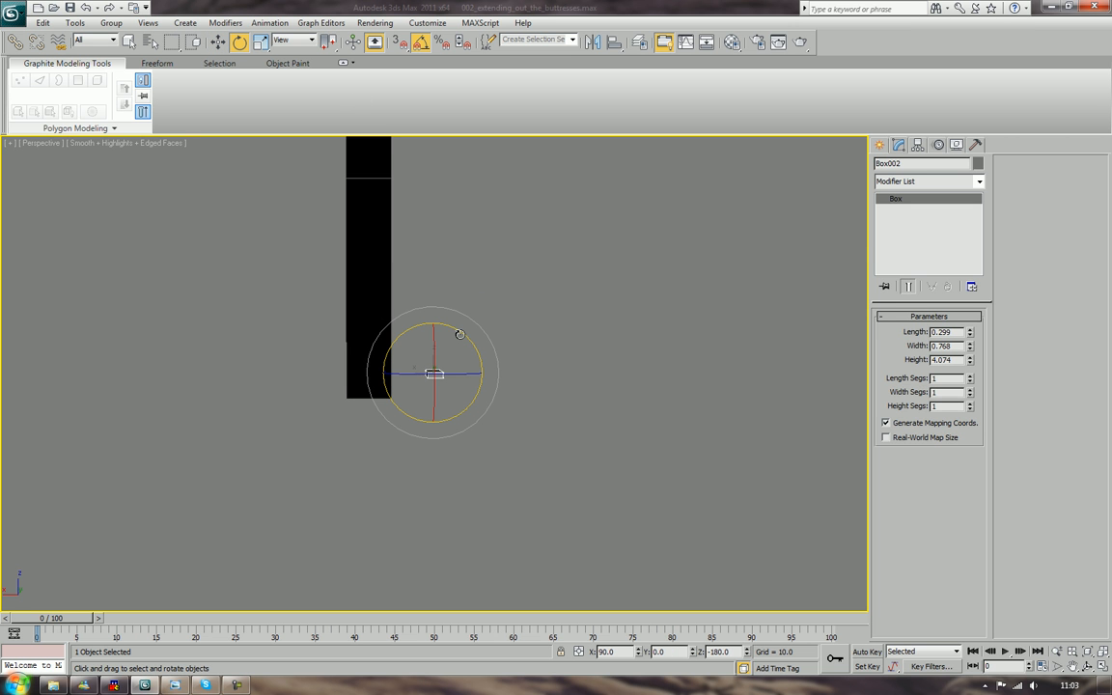
pyautogui.moveTo(456, 330); pyautogui.dragTo(476, 374)
pyautogui.click(581, 326)
pyautogui.keyDown('alt'); pyautogui.moveTo(582, 325); pyautogui.dragTo(527, 340, button='middle'); pyautogui.keyUp('alt')
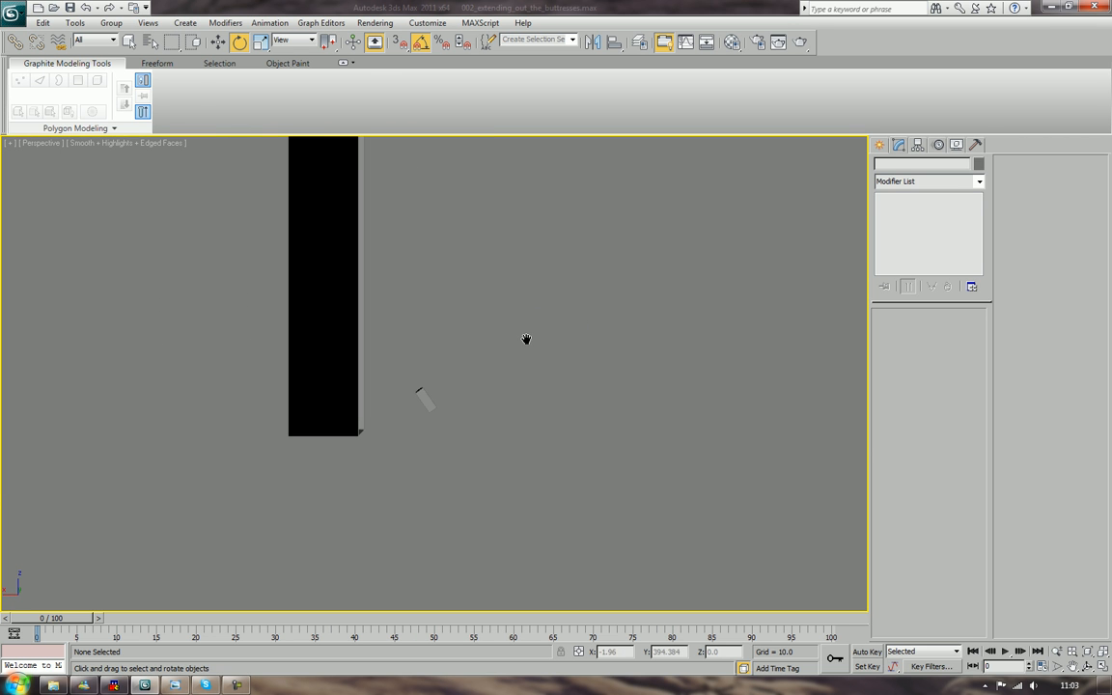
# Move the tilted box about 1.33 along X and -0.62 along Z, toward the lancet's lower end
pyautogui.click(422, 397)
pyautogui.press('w')
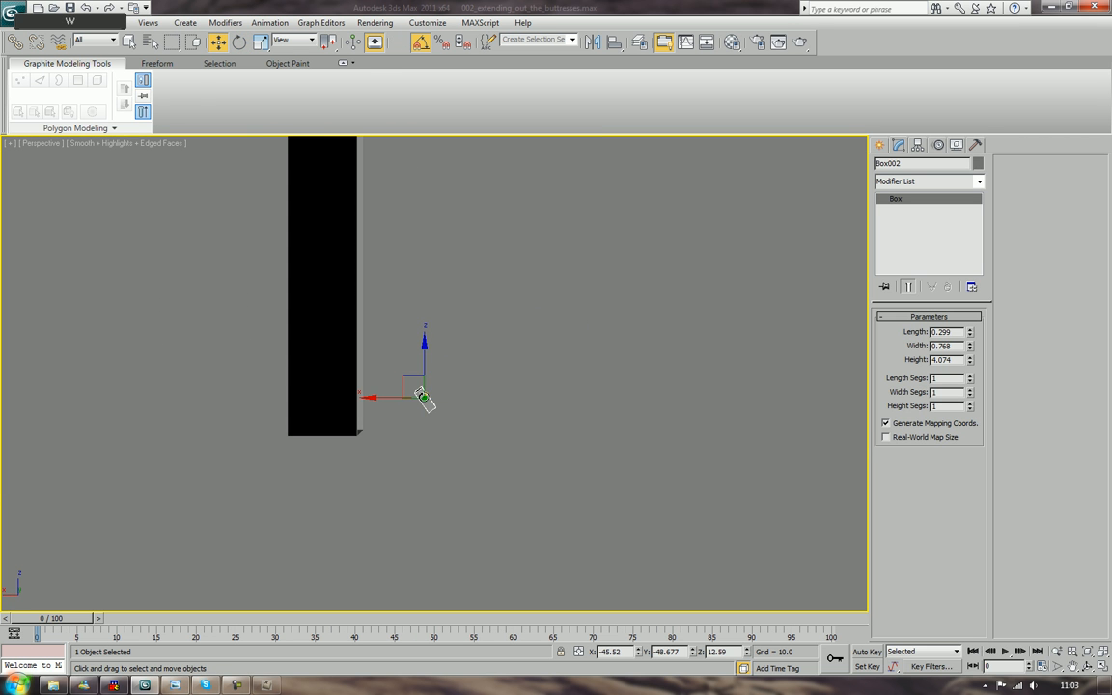
pyautogui.moveTo(409, 376); pyautogui.dragTo(376, 393)
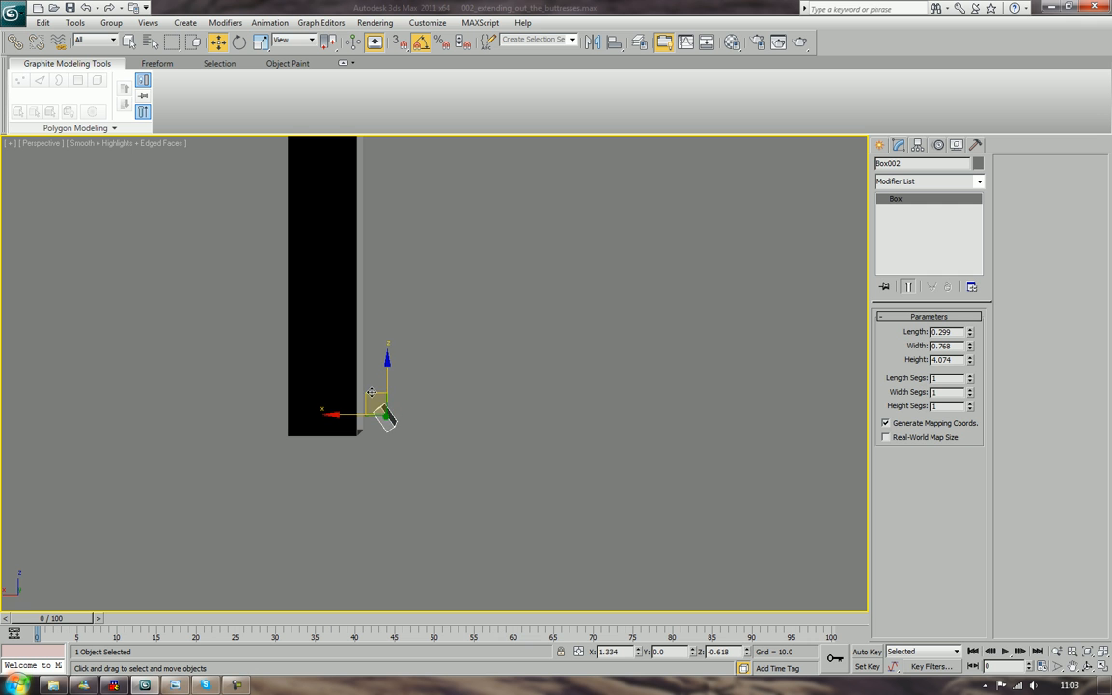
pyautogui.keyDown('alt'); pyautogui.moveTo(449, 422); pyautogui.dragTo(467, 441, button='middle'); pyautogui.keyUp('alt')
pyautogui.scroll(-2, 449, 420)
pyautogui.scroll(2, 449, 420)
pyautogui.scroll(2, 418, 420)
# Convert the tilted box to Editable Poly and delete its narrow face on the side toward the lancet
pyautogui.rightClick(415, 449)
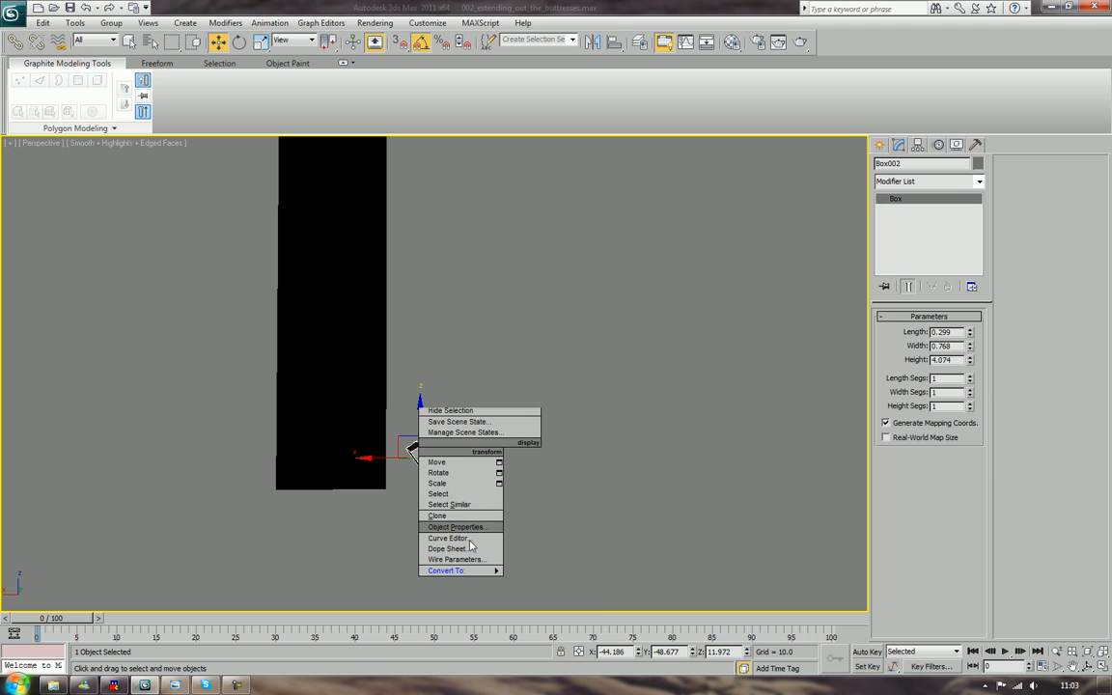
pyautogui.moveTo(483, 570)
pyautogui.click(536, 582)
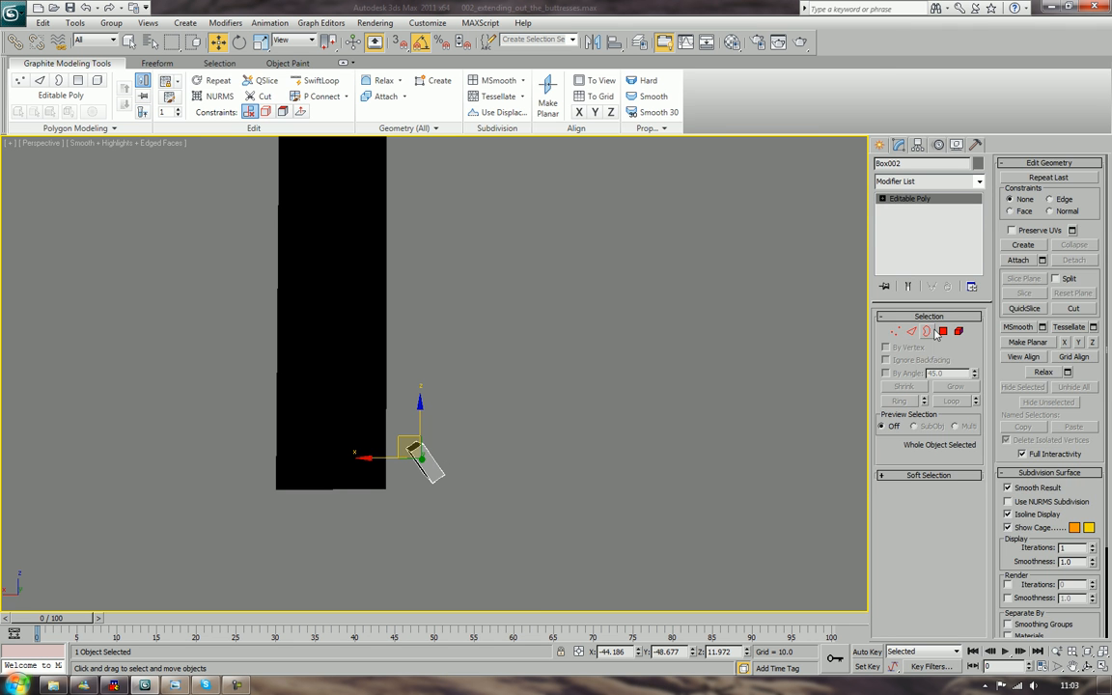
pyautogui.press('4')
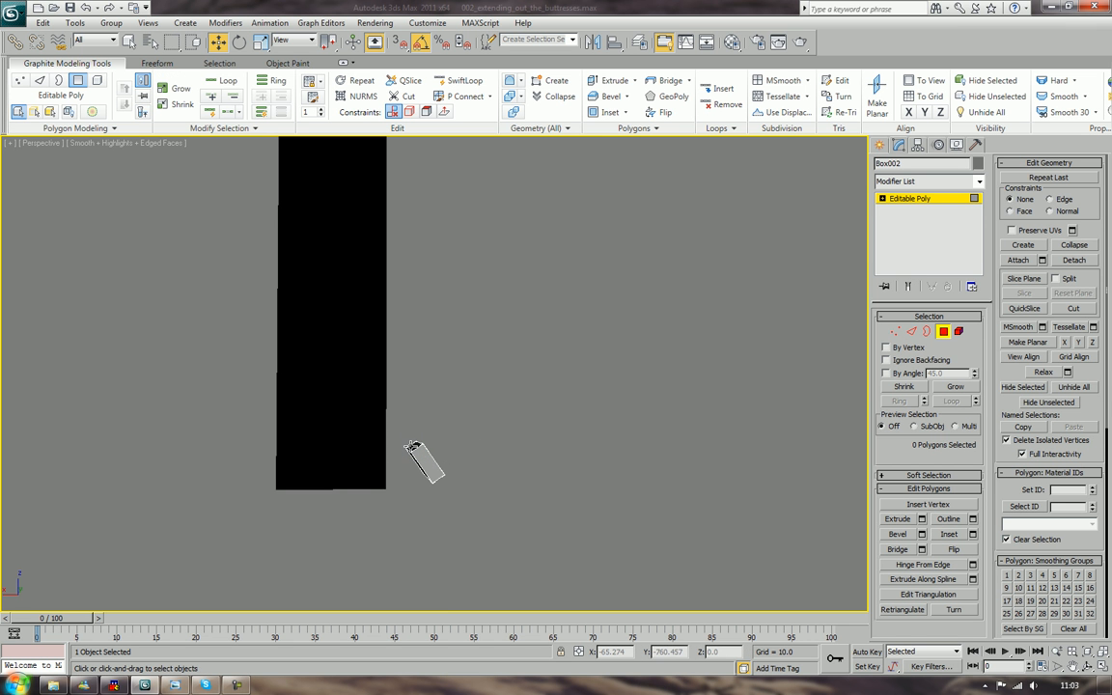
pyautogui.click(413, 449)
pyautogui.press('Delete')
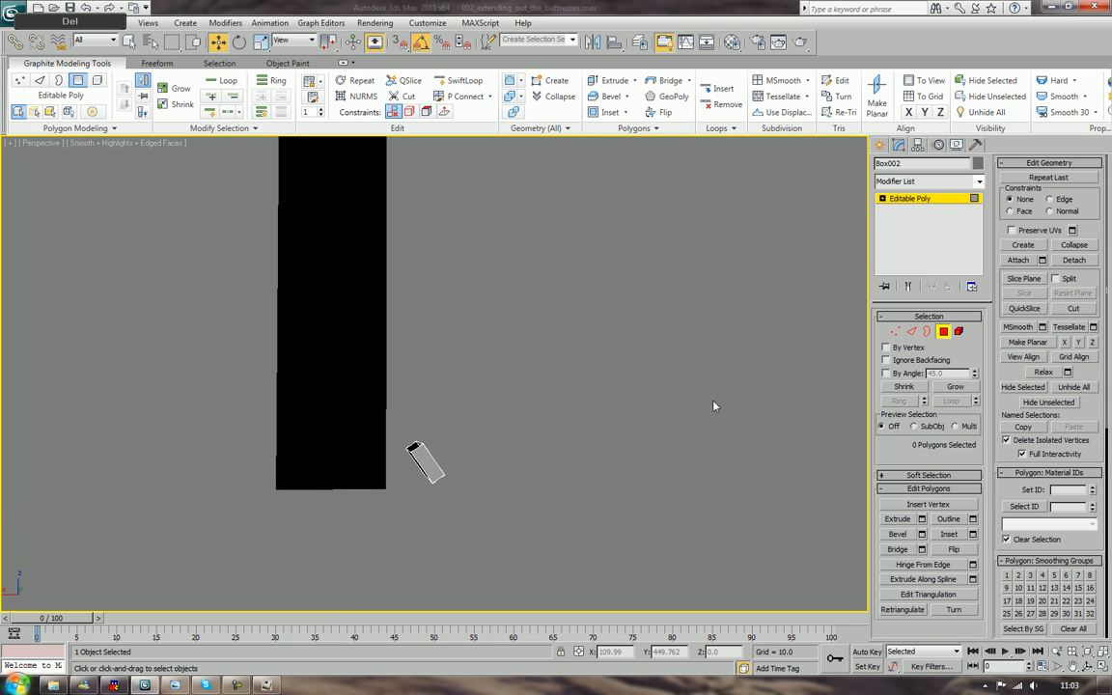
pyautogui.click(943, 333)
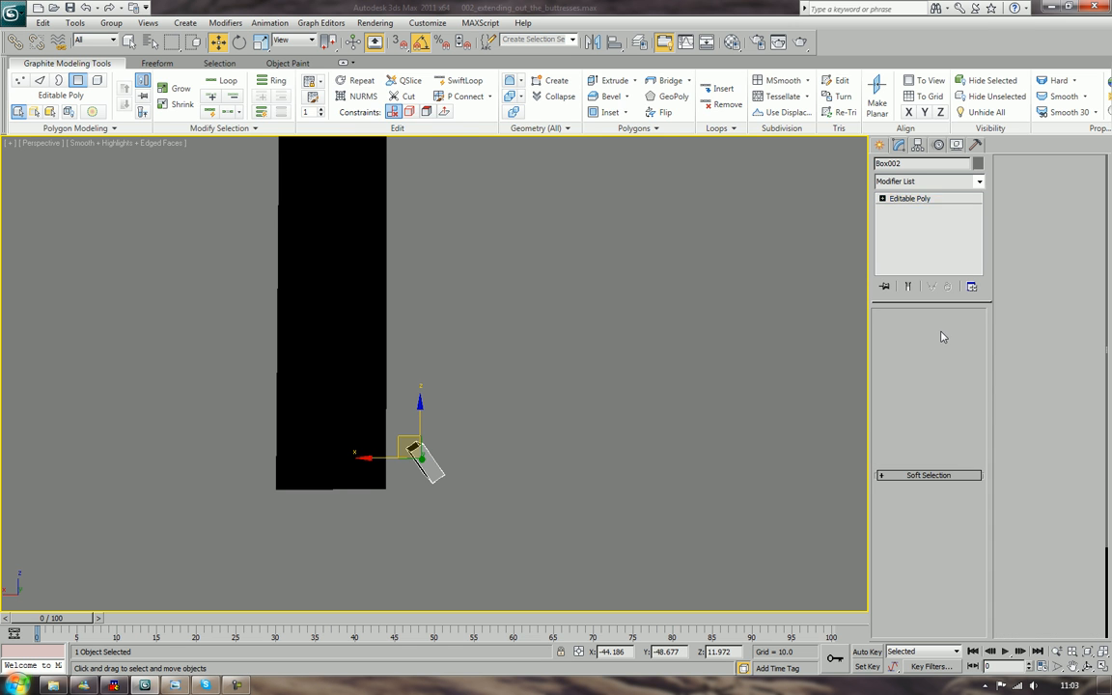
# Clone the tilted box upward as a column of multiple copies spaced about 0.65 apart along Z
pyautogui.keyDown('shift'); pyautogui.moveTo(420, 411); pyautogui.dragTo(420, 386); pyautogui.keyUp('shift')
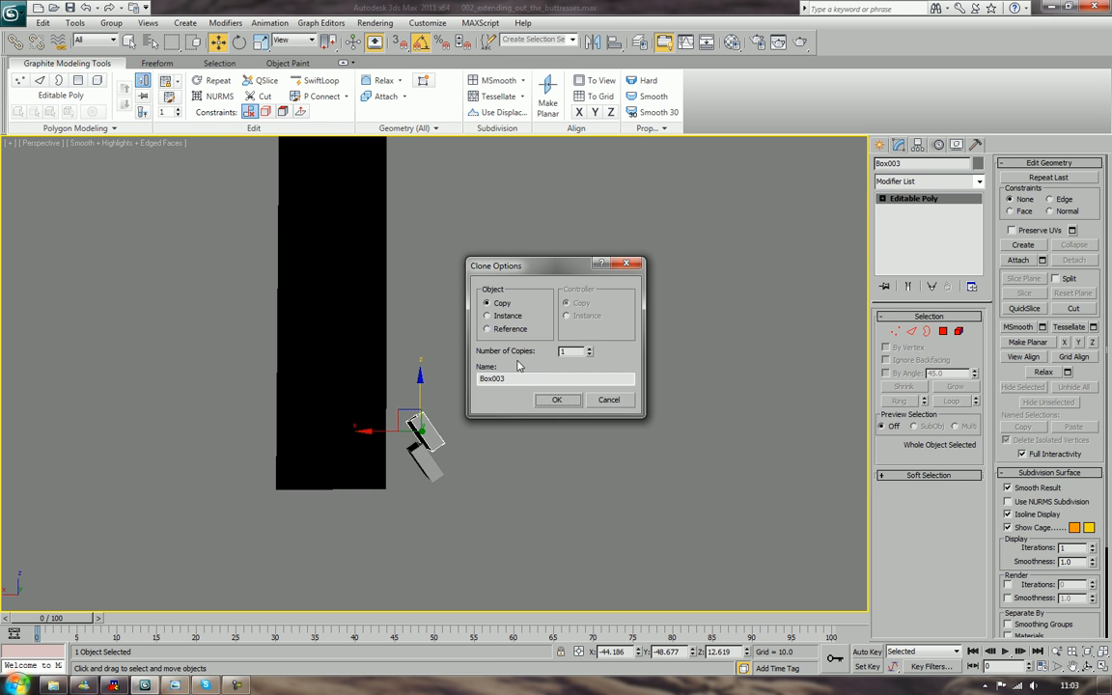
pyautogui.moveTo(589, 354); pyautogui.dragTo(590, 310)
pyautogui.click(559, 400)
pyautogui.click(615, 447)
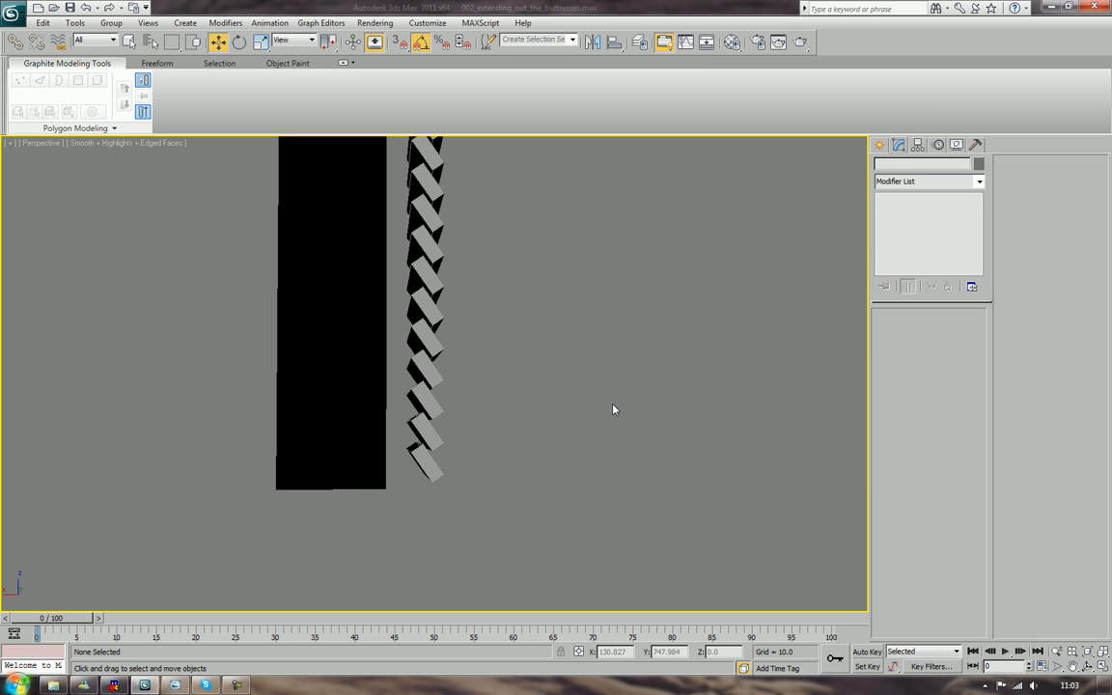
# Delete the surplus slat copies that rise above the top of the lancet
pyautogui.scroll(-4, 613, 409)
pyautogui.moveTo(570, 299); pyautogui.dragTo(544, 504, button='middle')
pyautogui.scroll(-4, 545, 477)
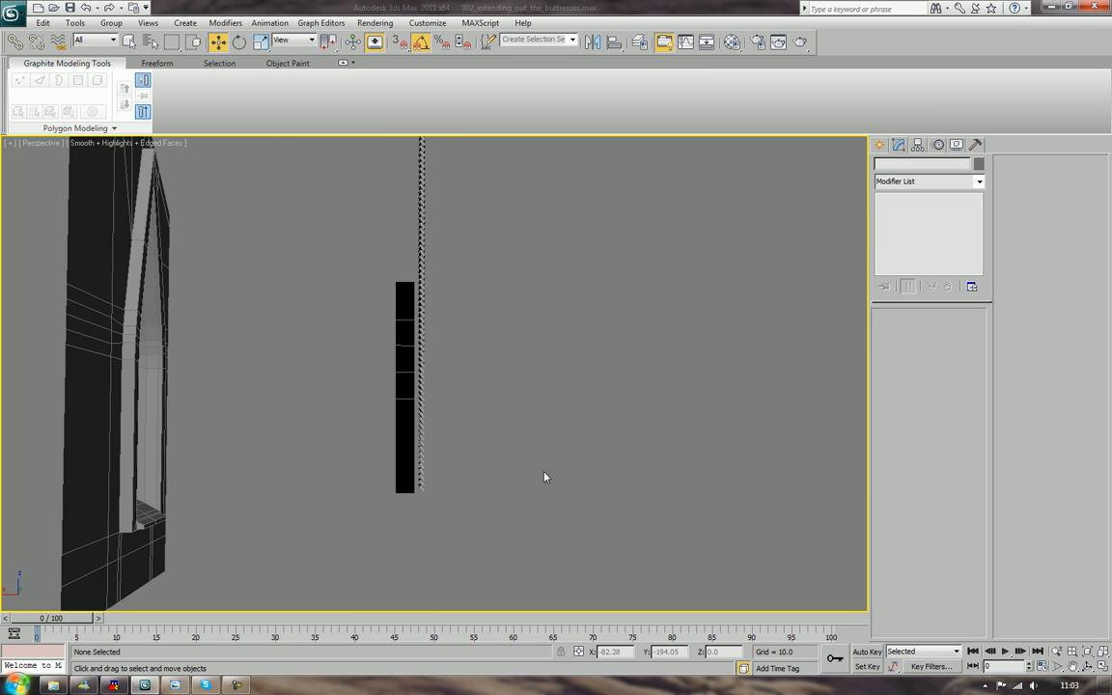
pyautogui.moveTo(569, 341); pyautogui.dragTo(585, 486, button='middle')
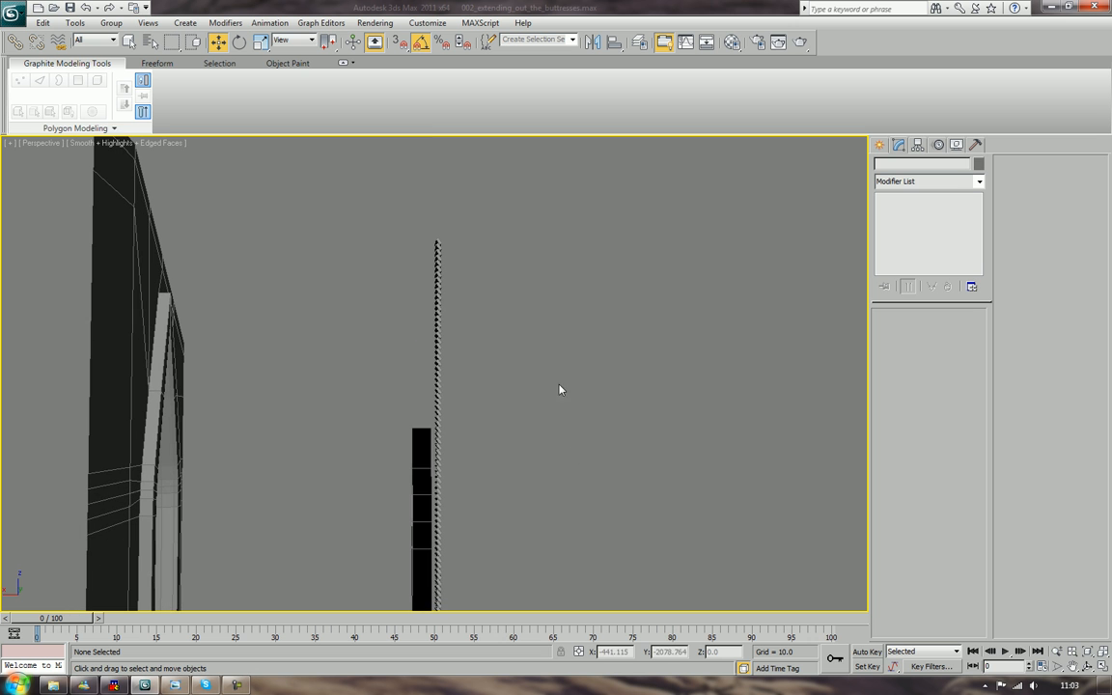
pyautogui.moveTo(416, 220); pyautogui.dragTo(488, 434)
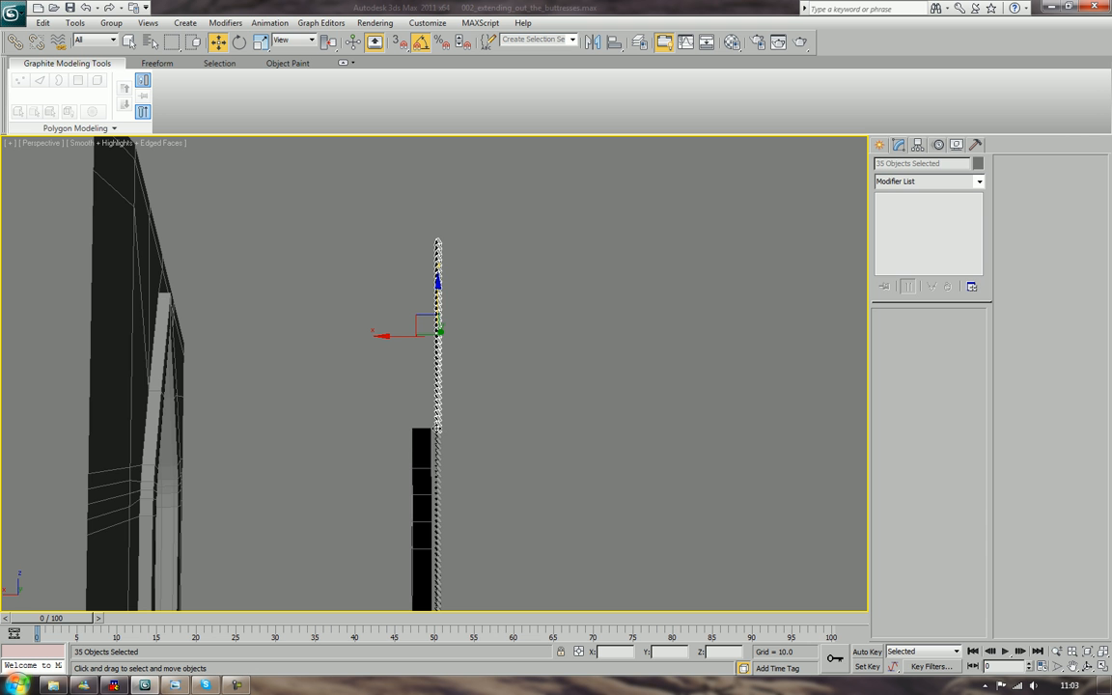
pyautogui.press('Delete')
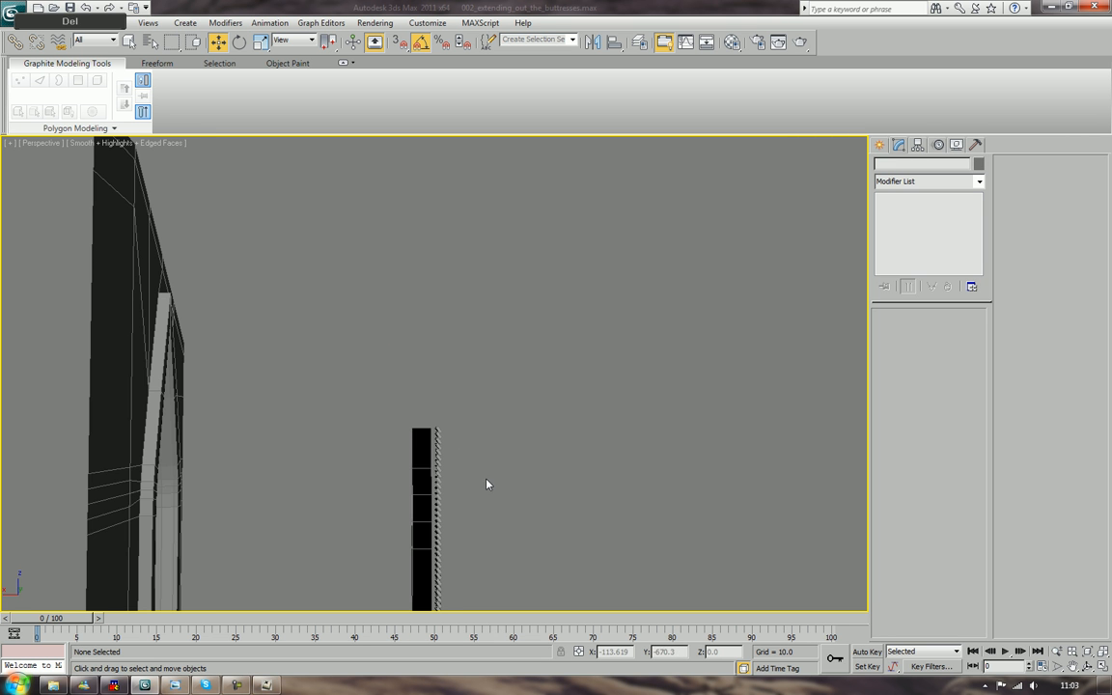
pyautogui.moveTo(486, 483); pyautogui.dragTo(488, 427, button='middle')
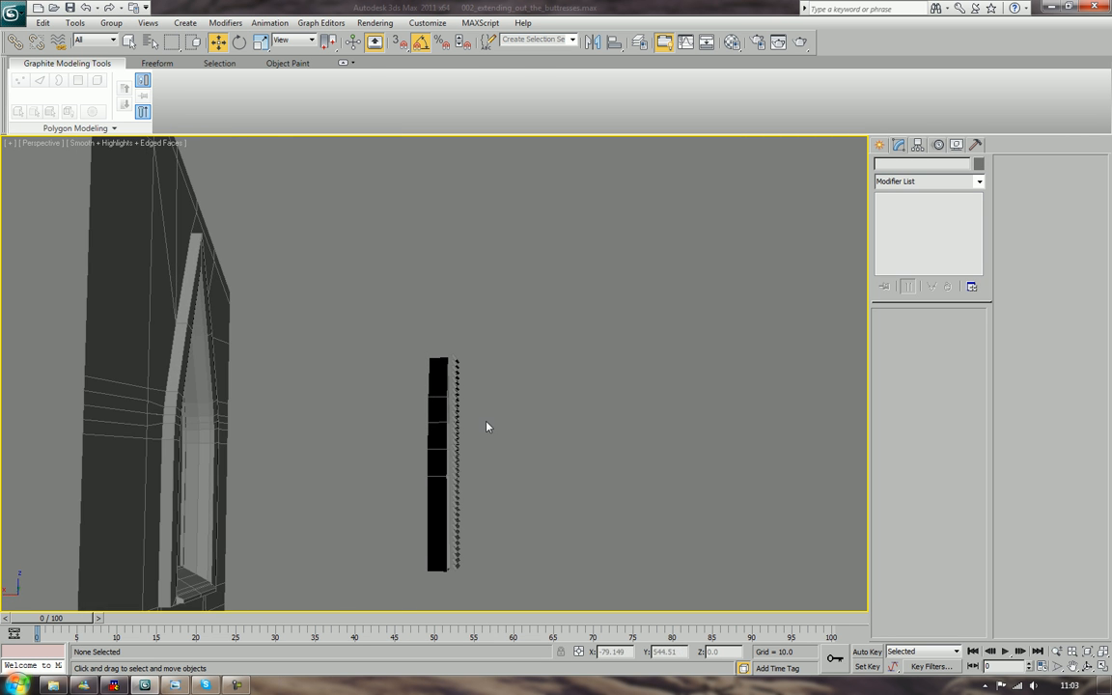
# Move the lancet panel along X to about -19.69, clear of the column of slats
pyautogui.click(439, 455)
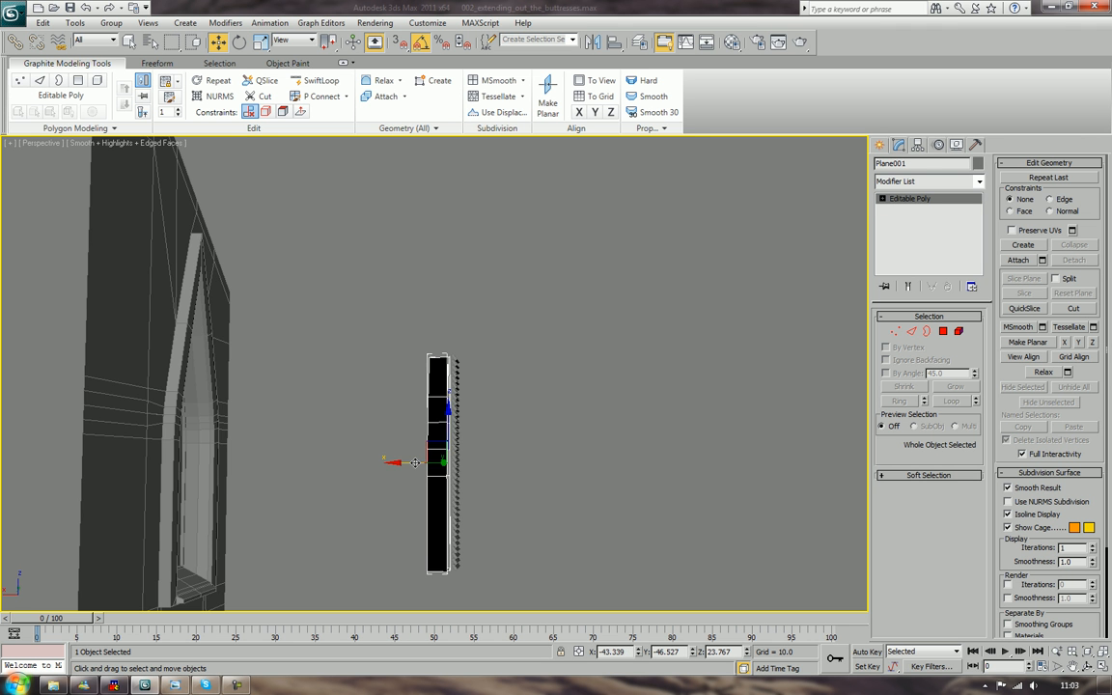
pyautogui.moveTo(405, 462); pyautogui.dragTo(208, 463)
pyautogui.keyDown('alt'); pyautogui.moveTo(474, 496); pyautogui.dragTo(543, 542, button='middle'); pyautogui.keyUp('alt')
pyautogui.keyDown('alt'); pyautogui.moveTo(529, 250); pyautogui.dragTo(602, 360, button='middle'); pyautogui.keyUp('alt')
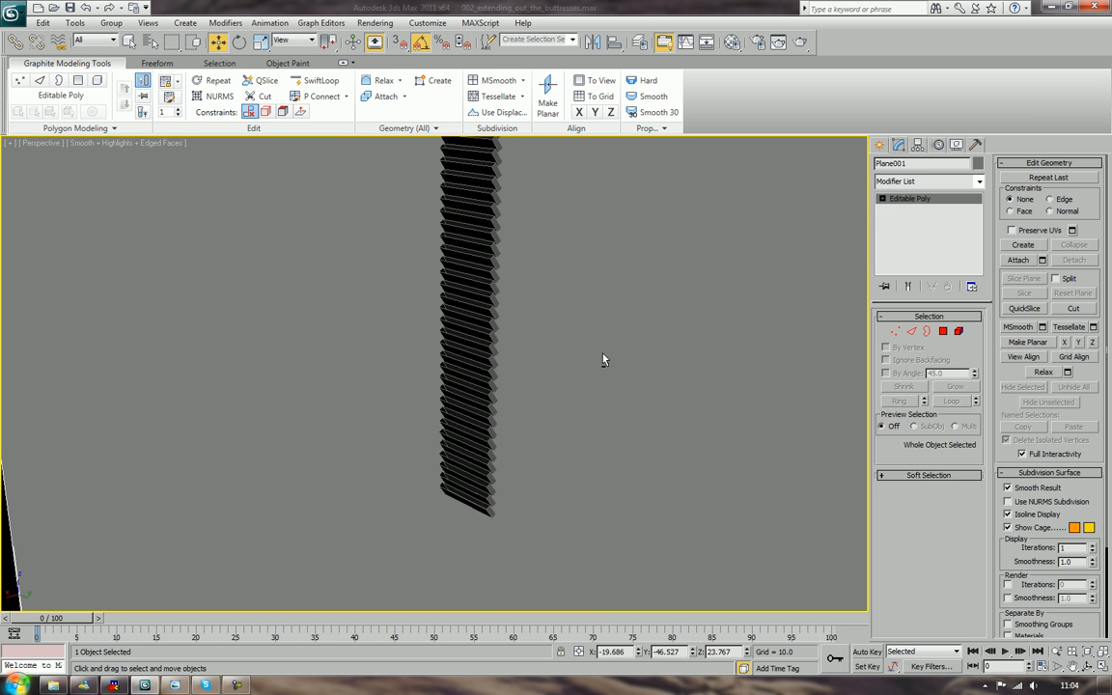
# Attach all the slat copies to the lowest slat, from the base to the top of the column
pyautogui.click(485, 507)
pyautogui.moveTo(561, 447); pyautogui.dragTo(558, 526, button='middle')
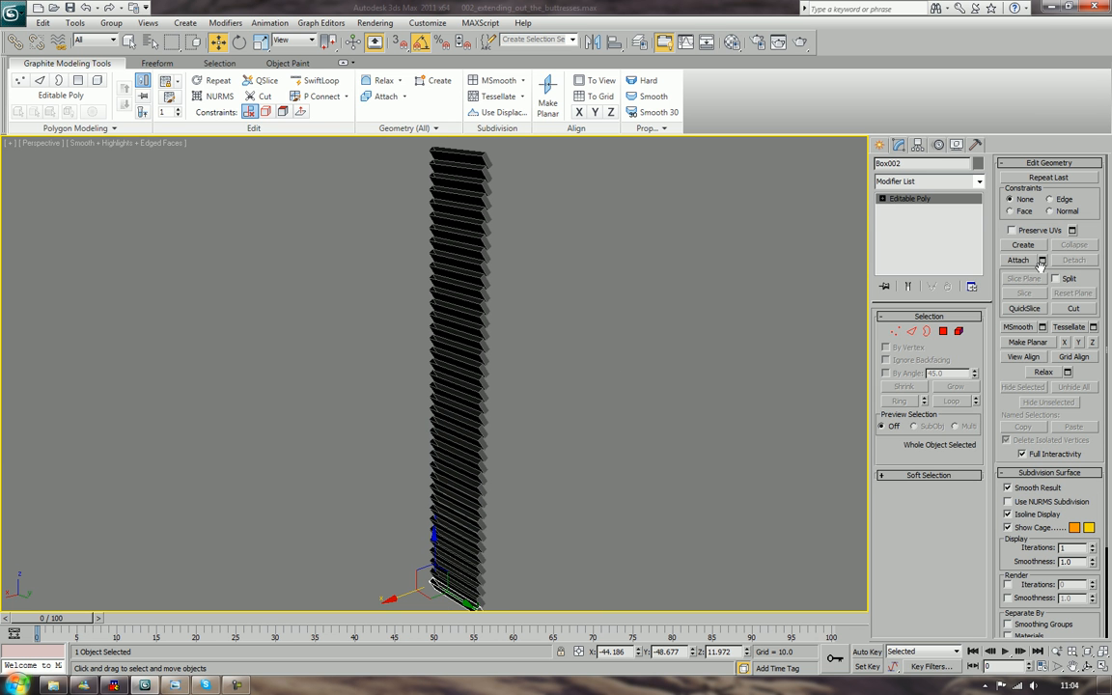
pyautogui.click(1029, 261)
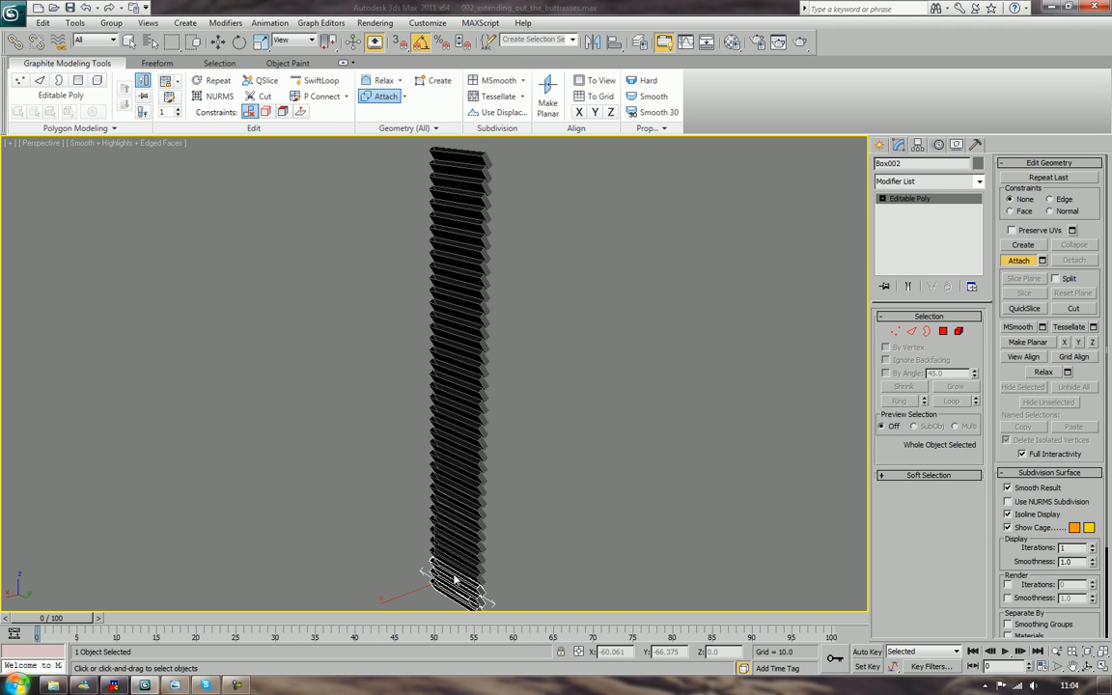
pyautogui.click(464, 507)
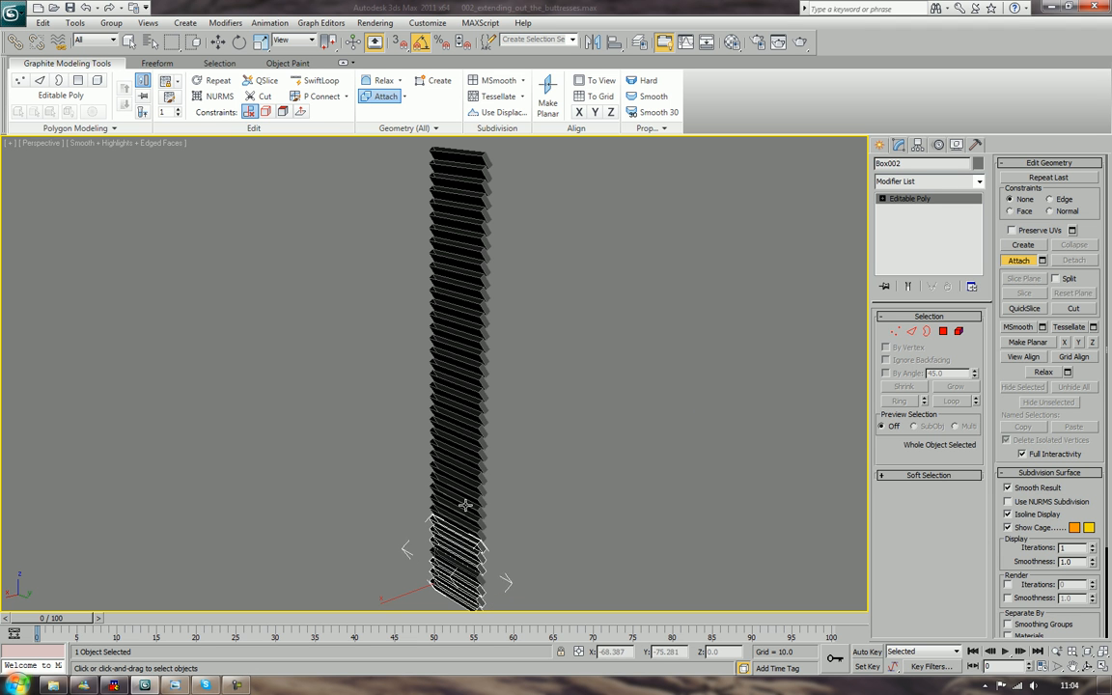
pyautogui.click(456, 564)
pyautogui.click(460, 519)
pyautogui.click(463, 511)
pyautogui.click(465, 484)
pyautogui.click(468, 463)
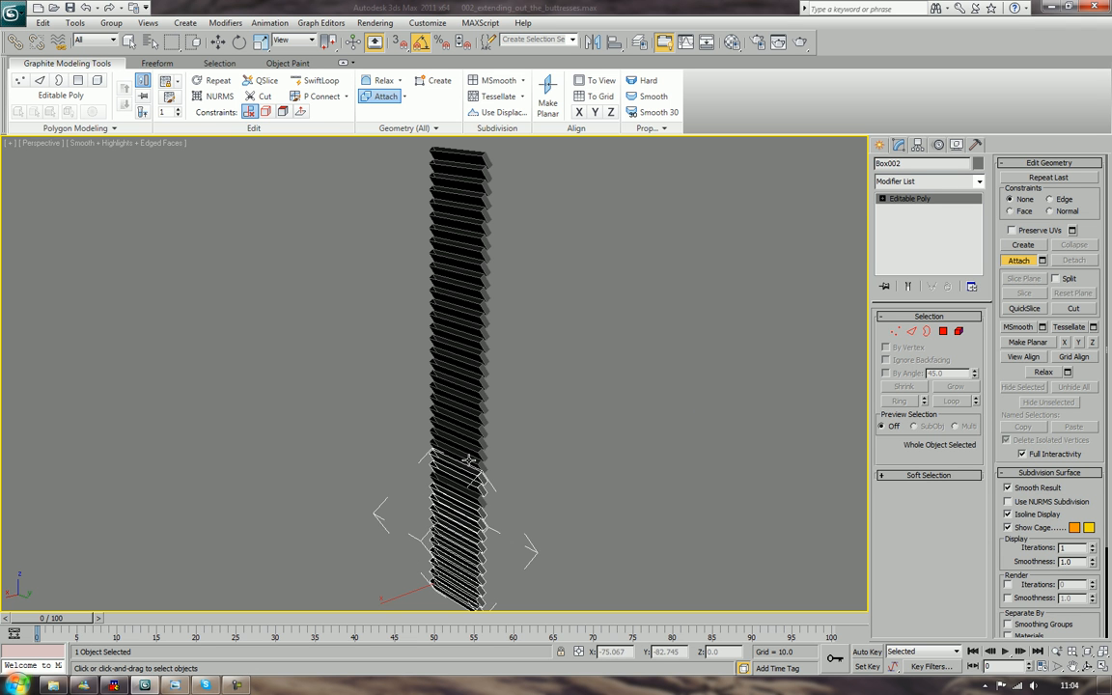
pyautogui.click(469, 442)
pyautogui.click(471, 404)
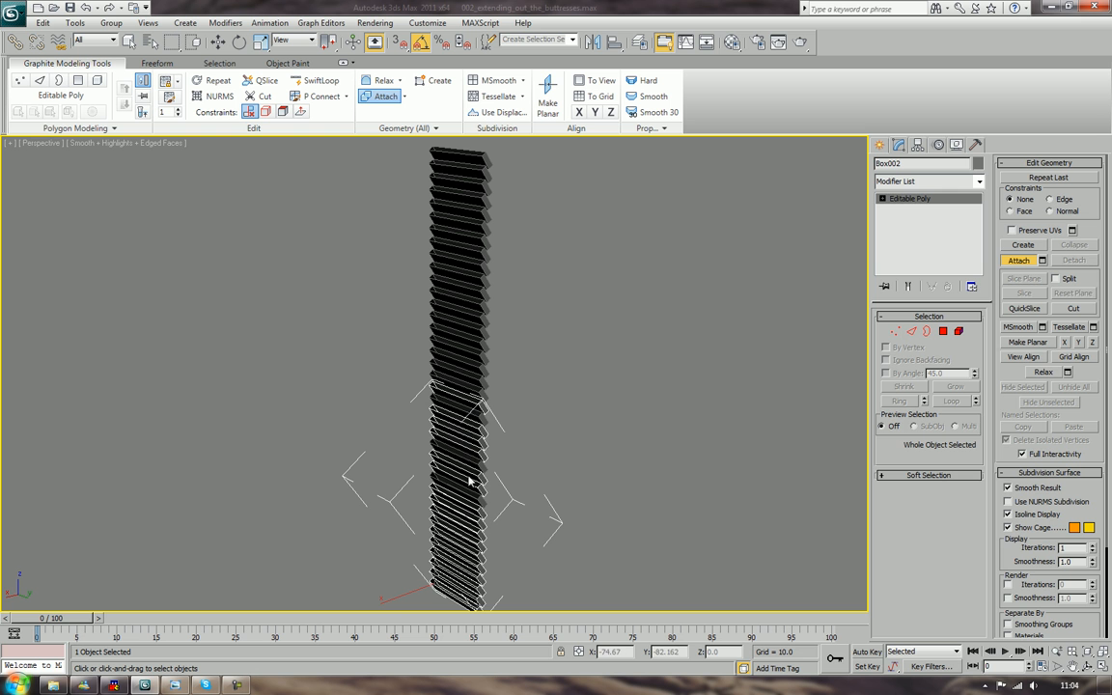
pyautogui.click(469, 411)
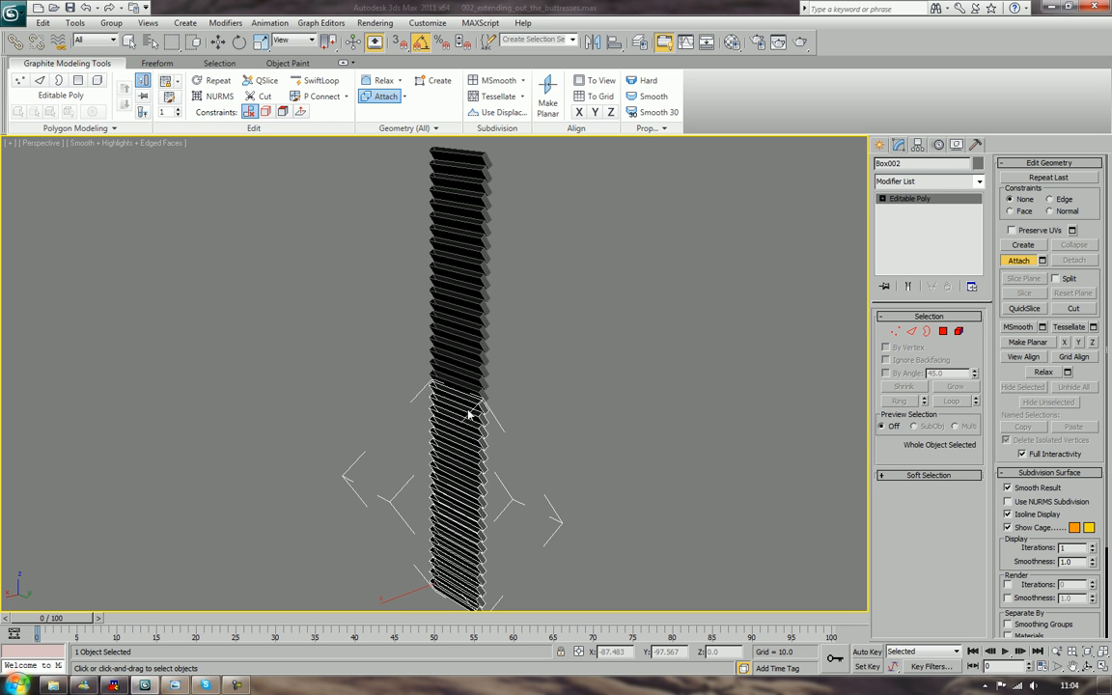
pyautogui.click(446, 152)
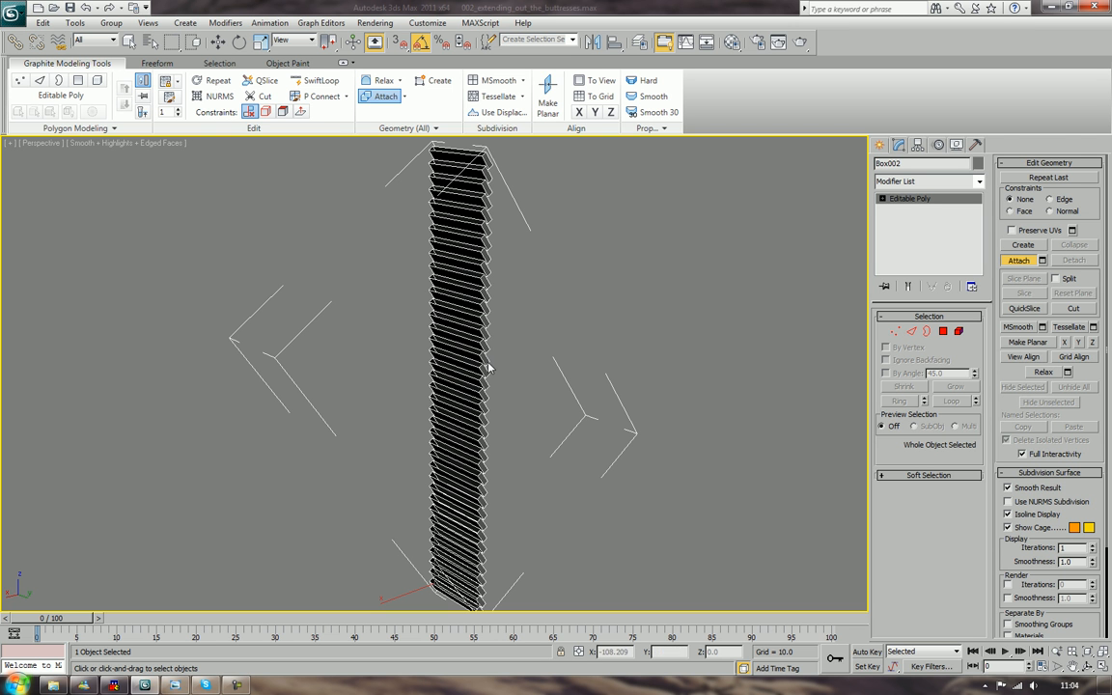
pyautogui.scroll(8, 516, 313)
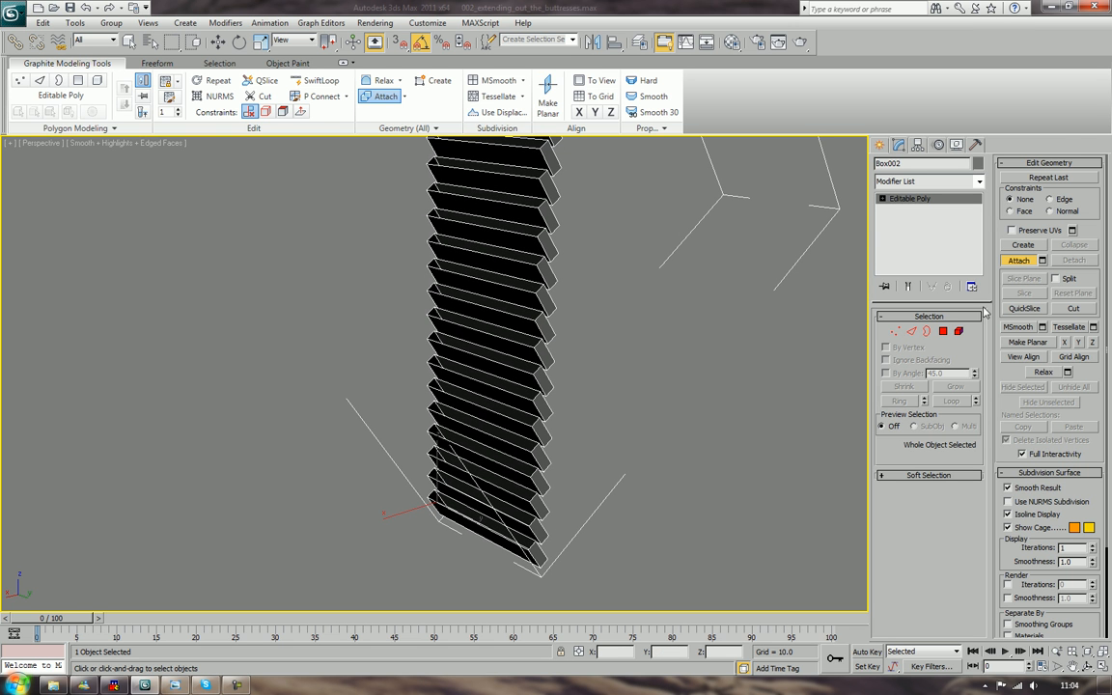
pyautogui.click(1018, 261)
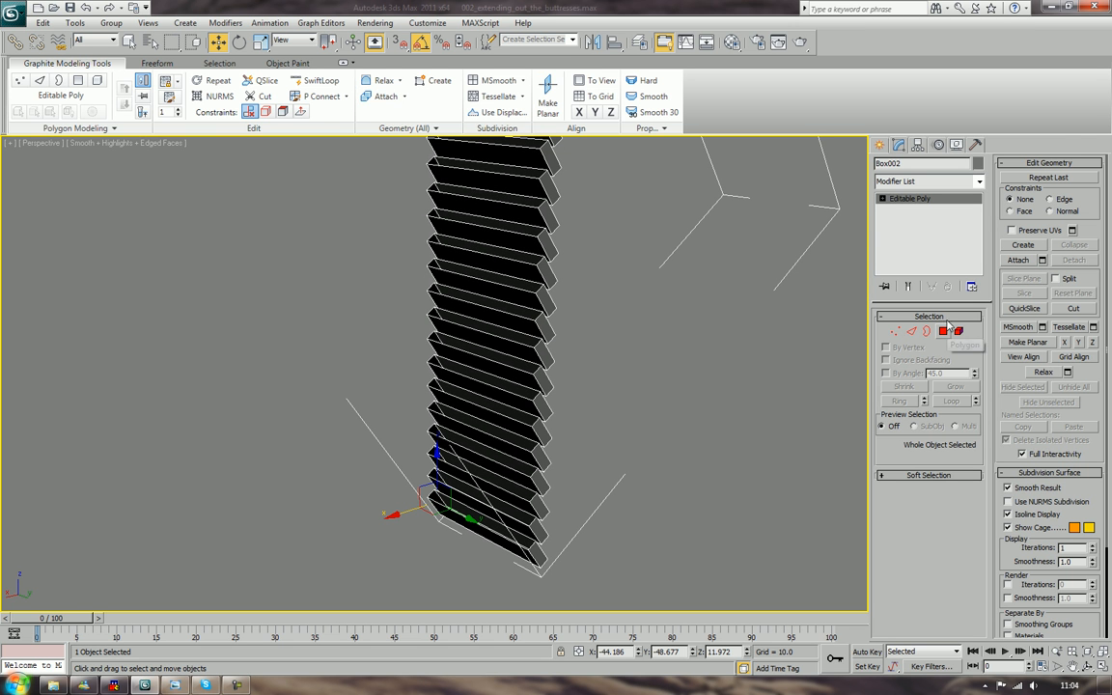
# Bridge the open edges between each pair of neighbouring slats up the whole column, saving the scene along the way
pyautogui.press('2')
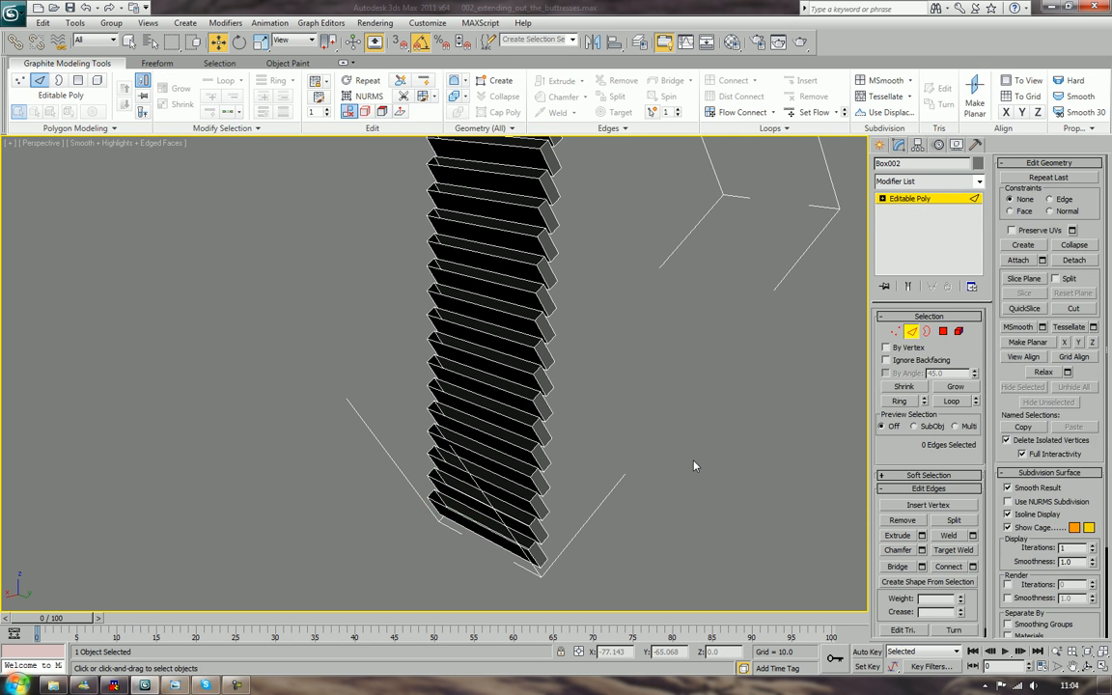
pyautogui.click(886, 568)
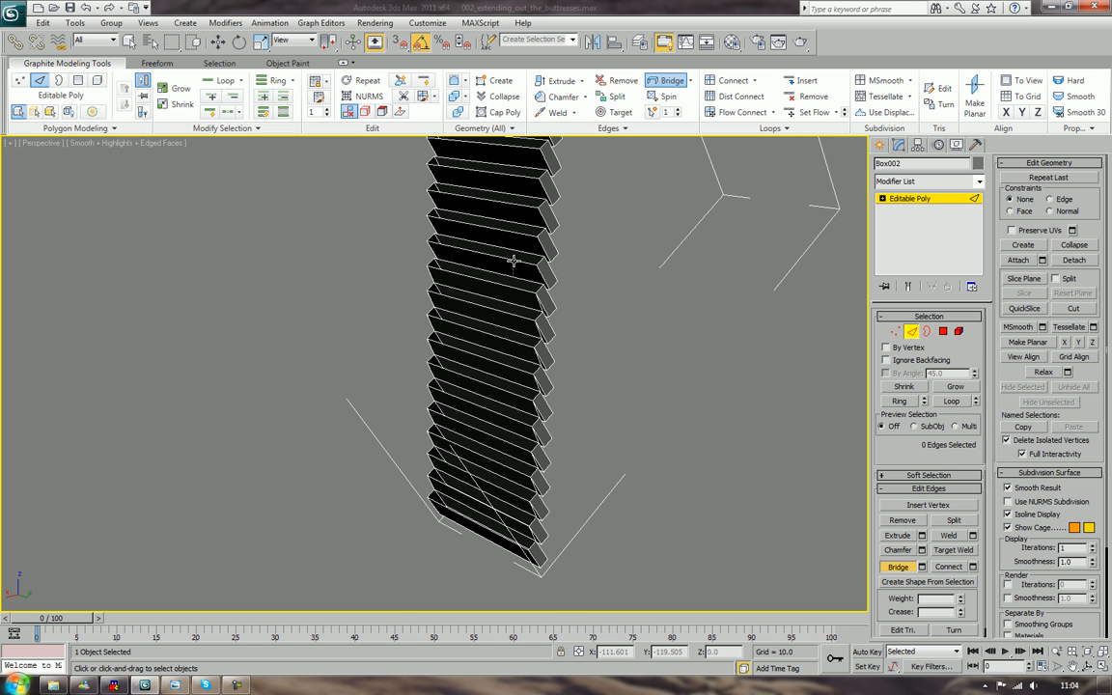
pyautogui.keyDown('alt'); pyautogui.moveTo(516, 265); pyautogui.dragTo(585, 476, button='middle'); pyautogui.keyUp('alt')
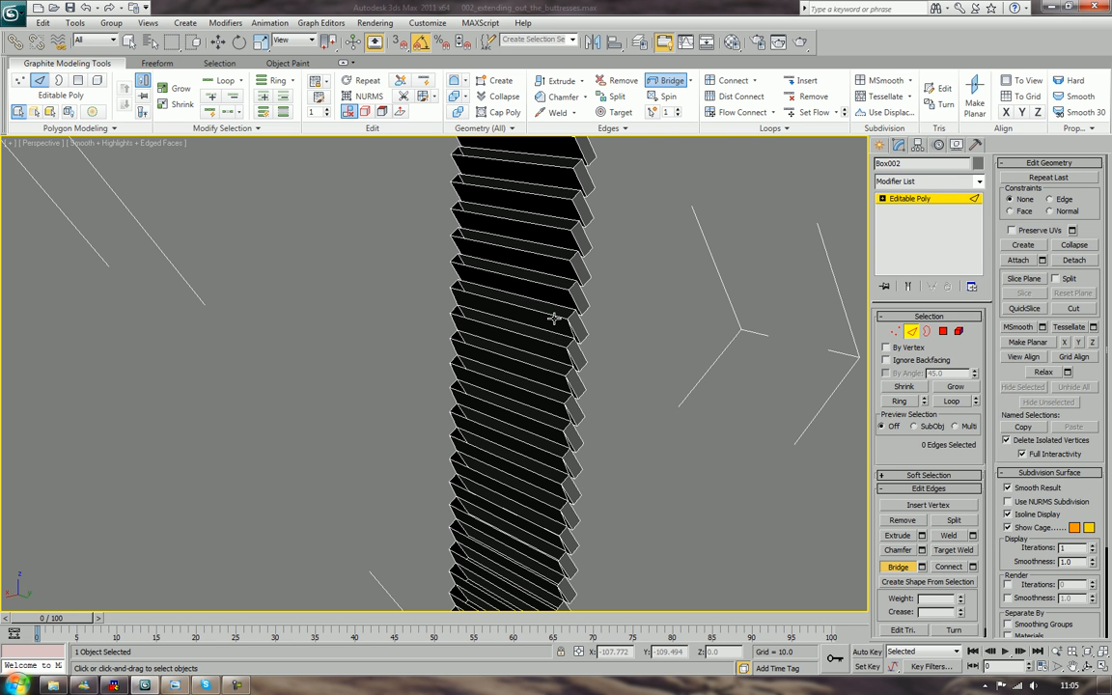
pyautogui.moveTo(551, 319); pyautogui.dragTo(556, 374, button='middle')
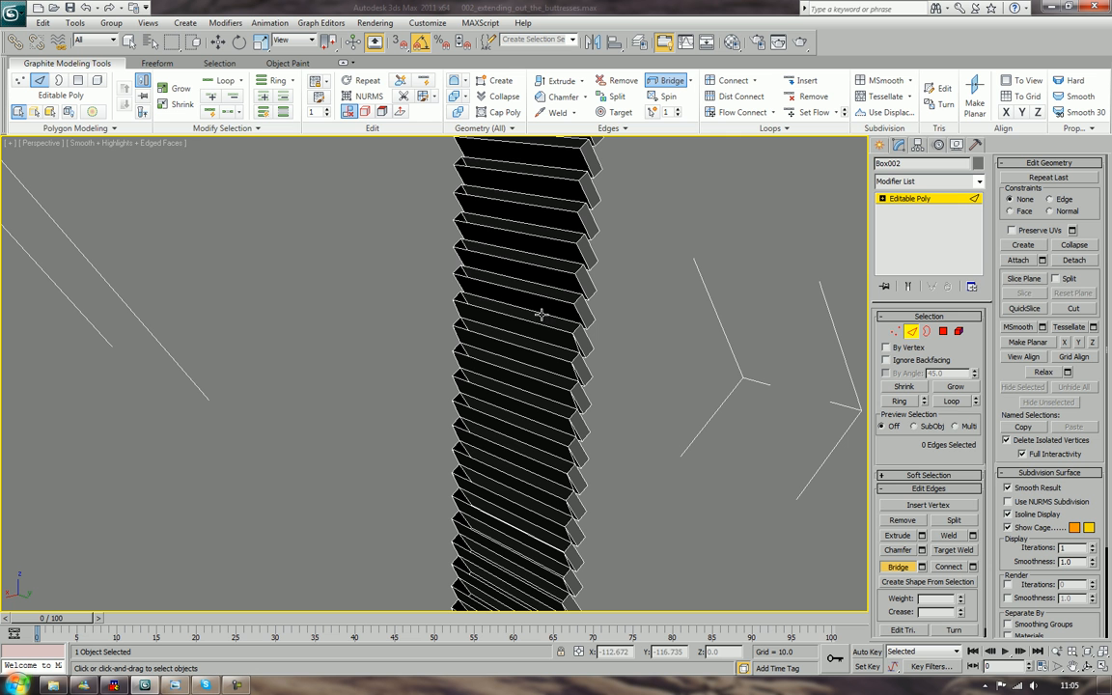
pyautogui.moveTo(542, 301); pyautogui.dragTo(544, 471, button='middle')
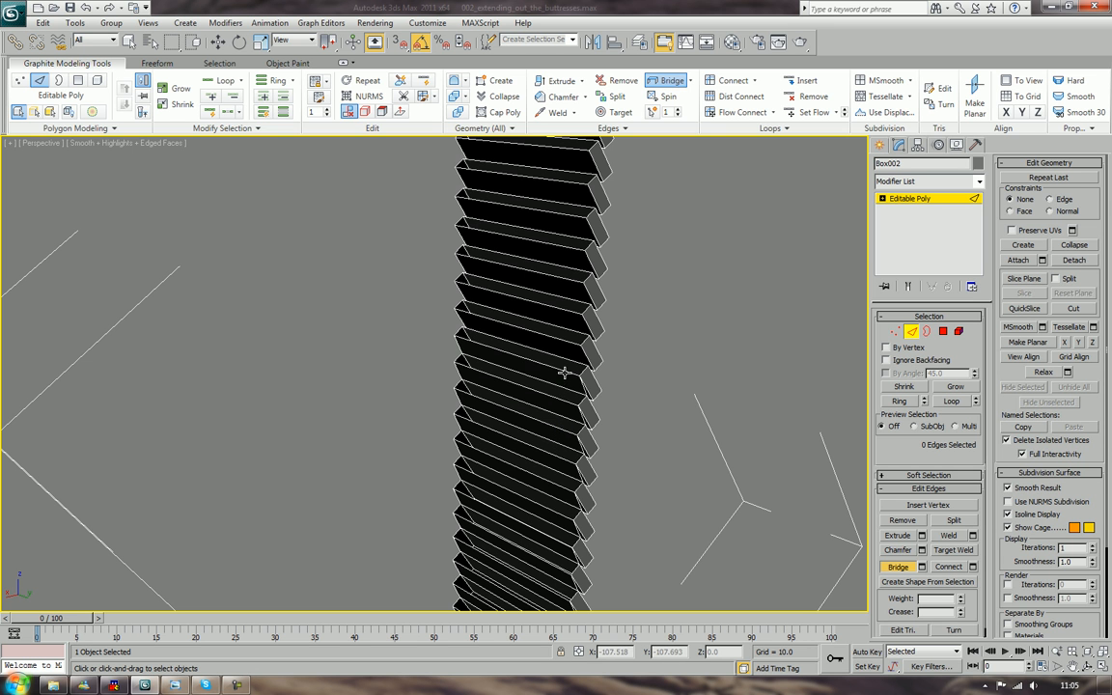
pyautogui.hotkey('ctrl', 's')
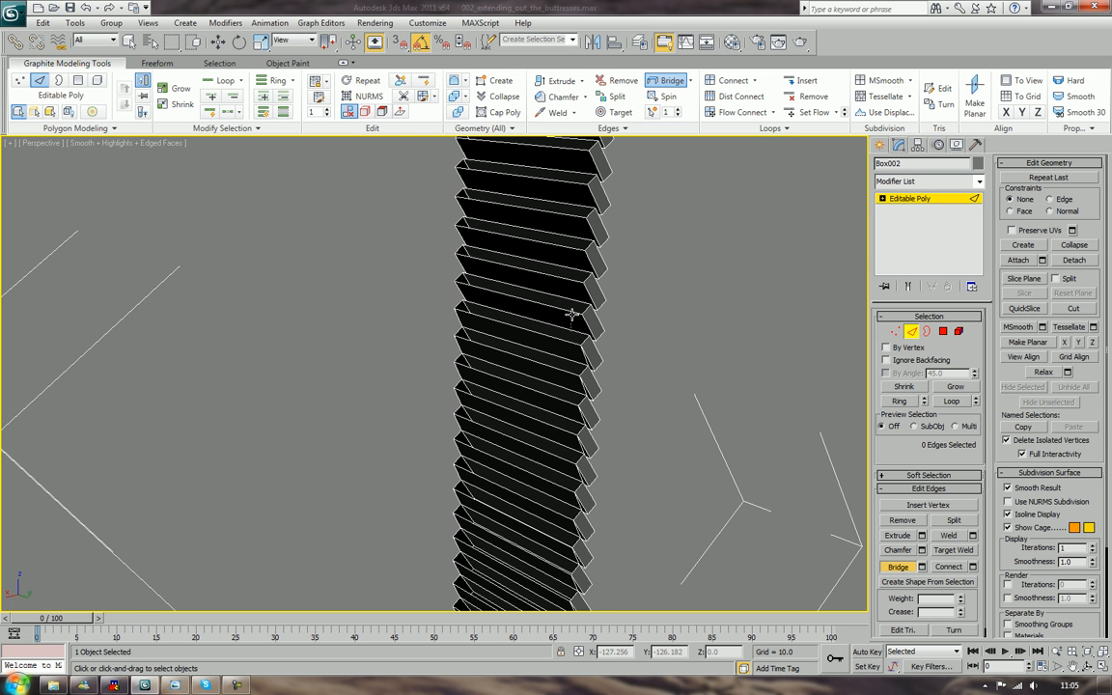
pyautogui.moveTo(576, 323); pyautogui.dragTo(527, 499, button='middle')
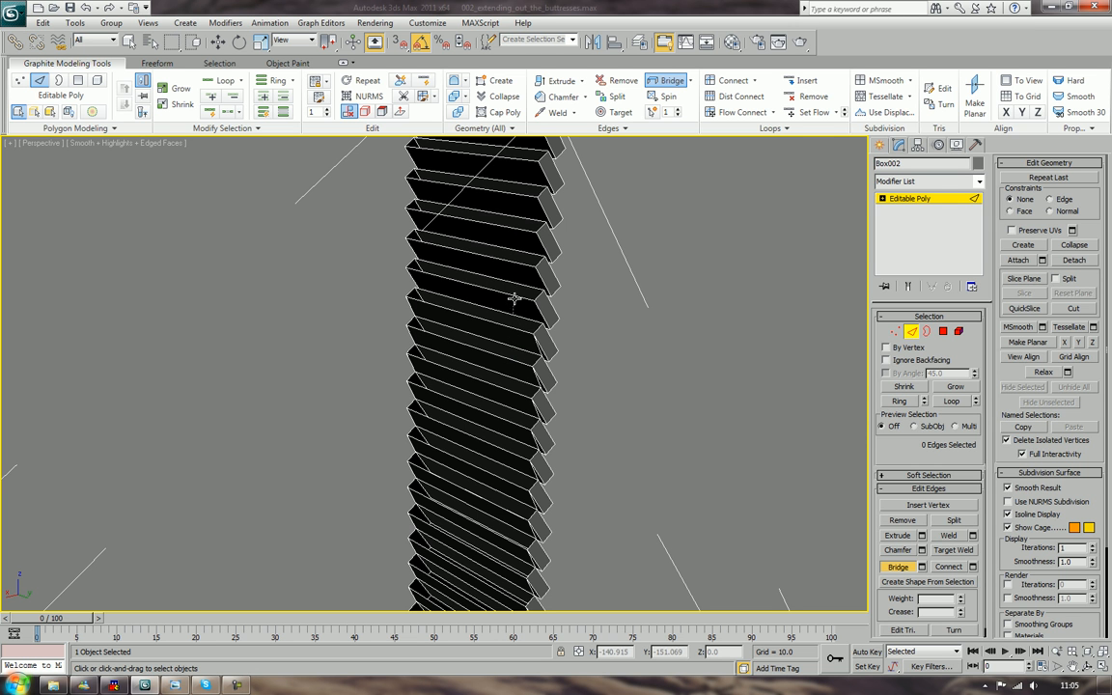
pyautogui.moveTo(513, 297); pyautogui.dragTo(517, 386, button='middle')
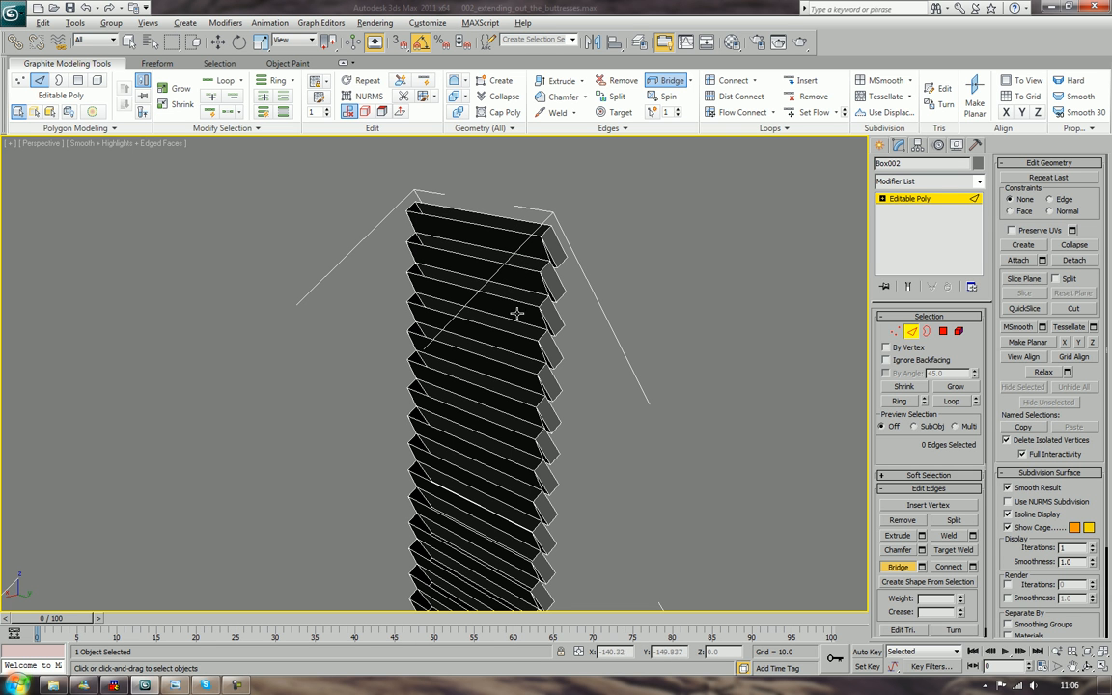
# Move the open border along the back of the joined slats to about -43.56 on X and cap it
pyautogui.keyDown('alt'); pyautogui.moveTo(517, 313); pyautogui.dragTo(773, 301, button='middle'); pyautogui.keyUp('alt')
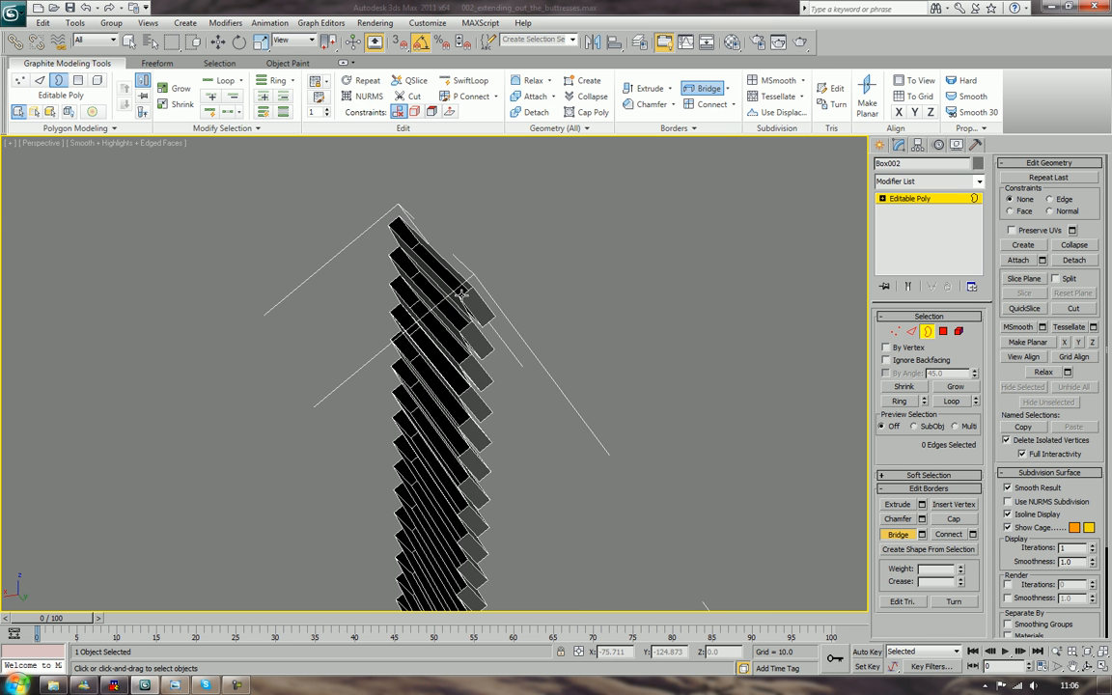
pyautogui.press('w')
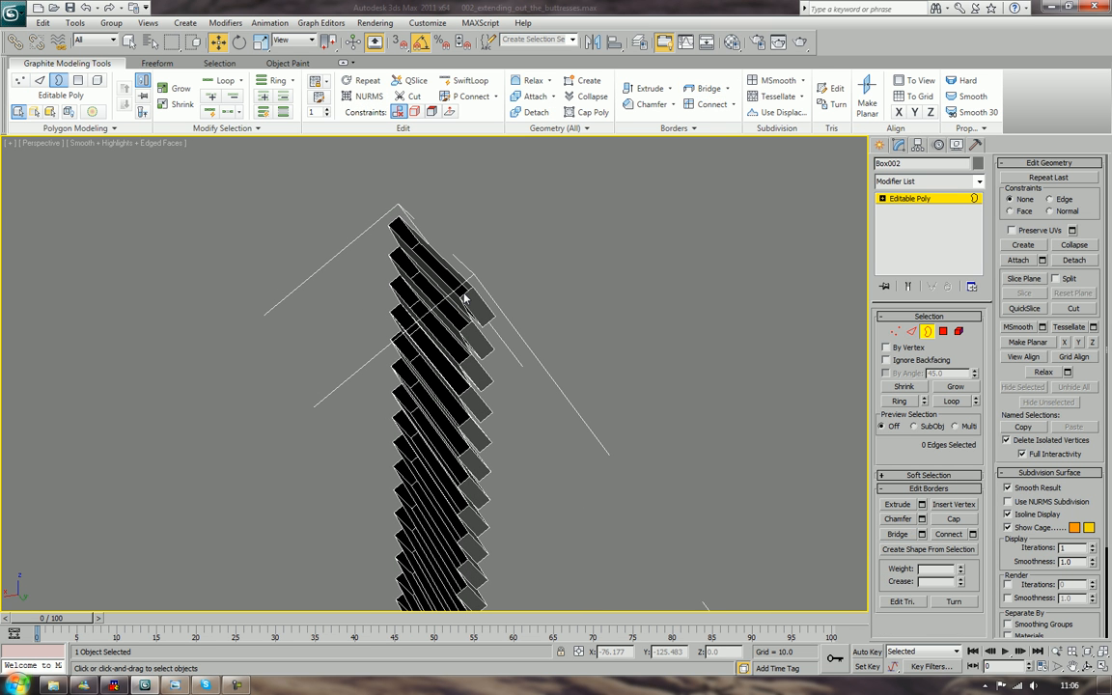
pyautogui.click(467, 309)
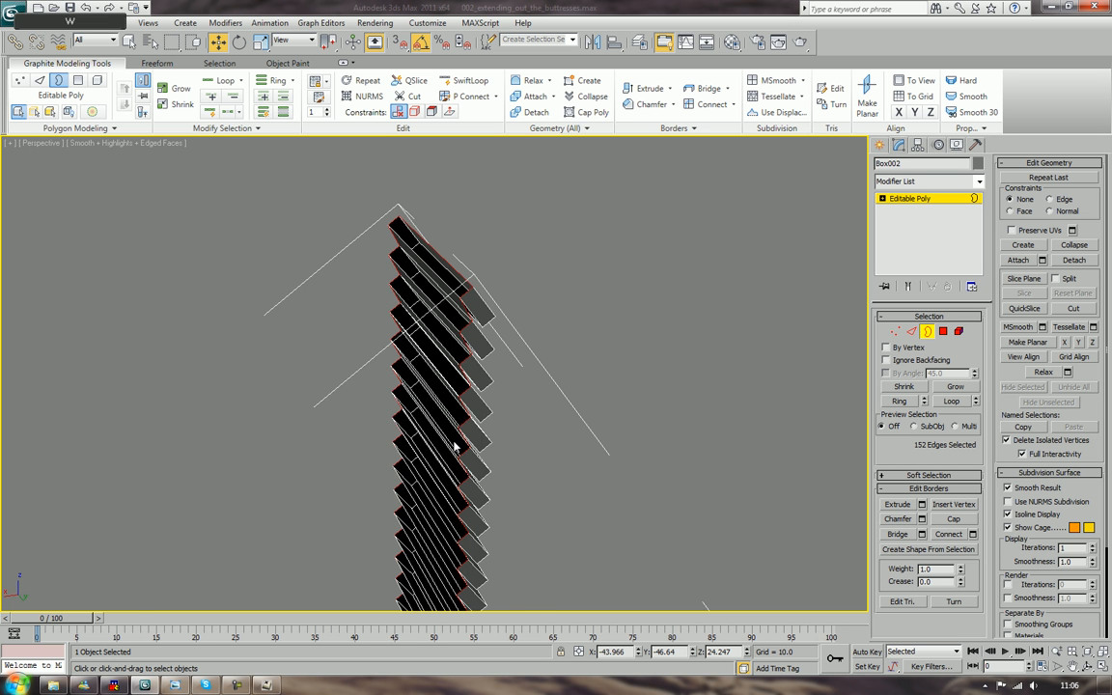
pyautogui.moveTo(453, 442); pyautogui.dragTo(494, 386, button='middle')
pyautogui.scroll(-6, 495, 396)
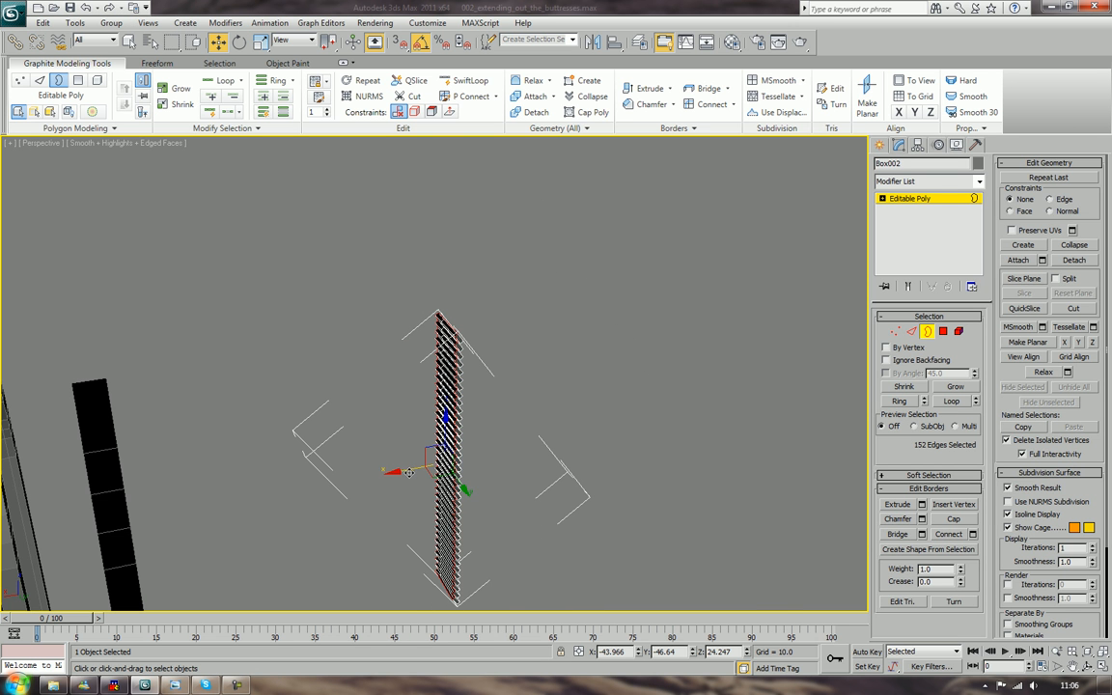
pyautogui.keyDown('alt'); pyautogui.moveTo(409, 472); pyautogui.dragTo(506, 482, button='middle'); pyautogui.keyUp('alt')
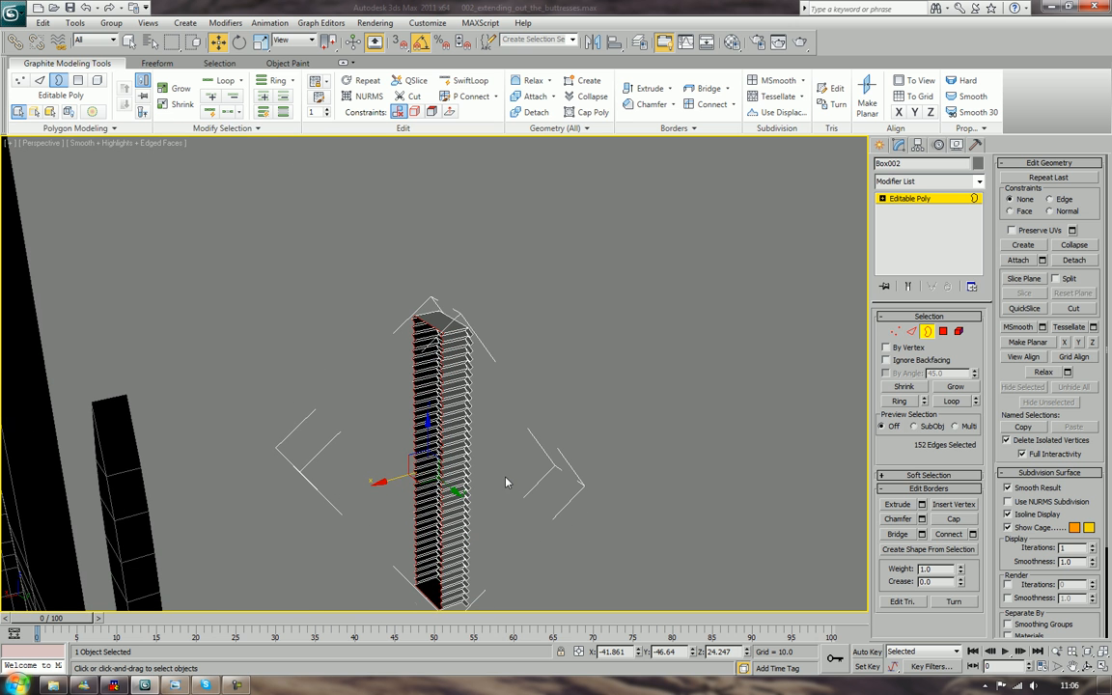
pyautogui.press('r')
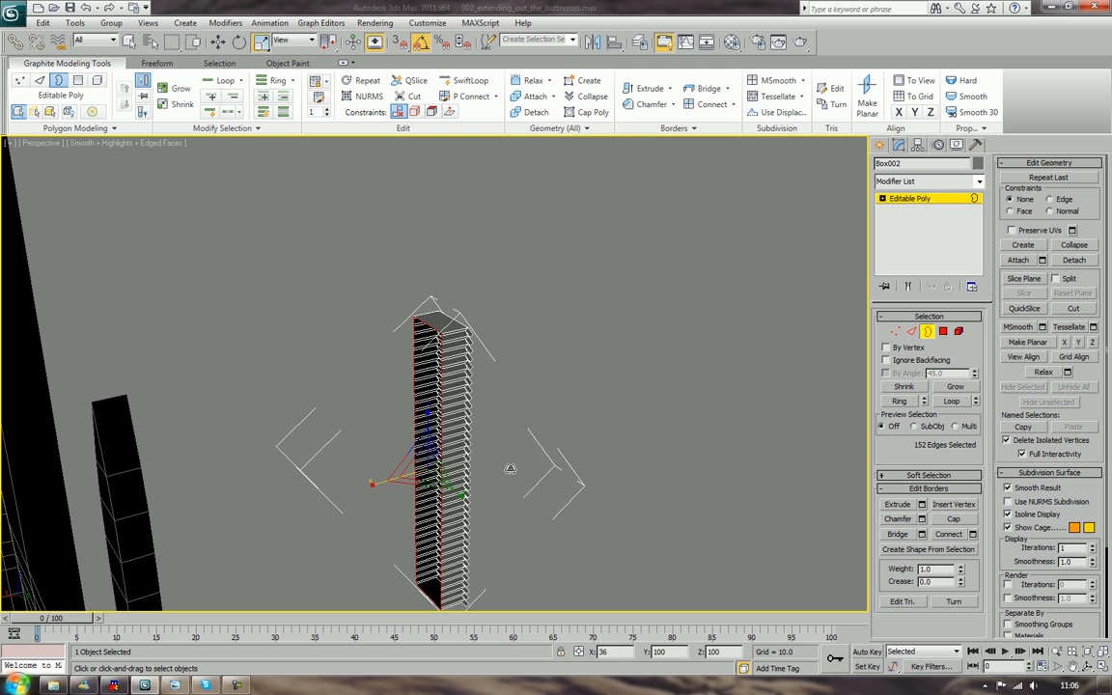
pyautogui.press('w')
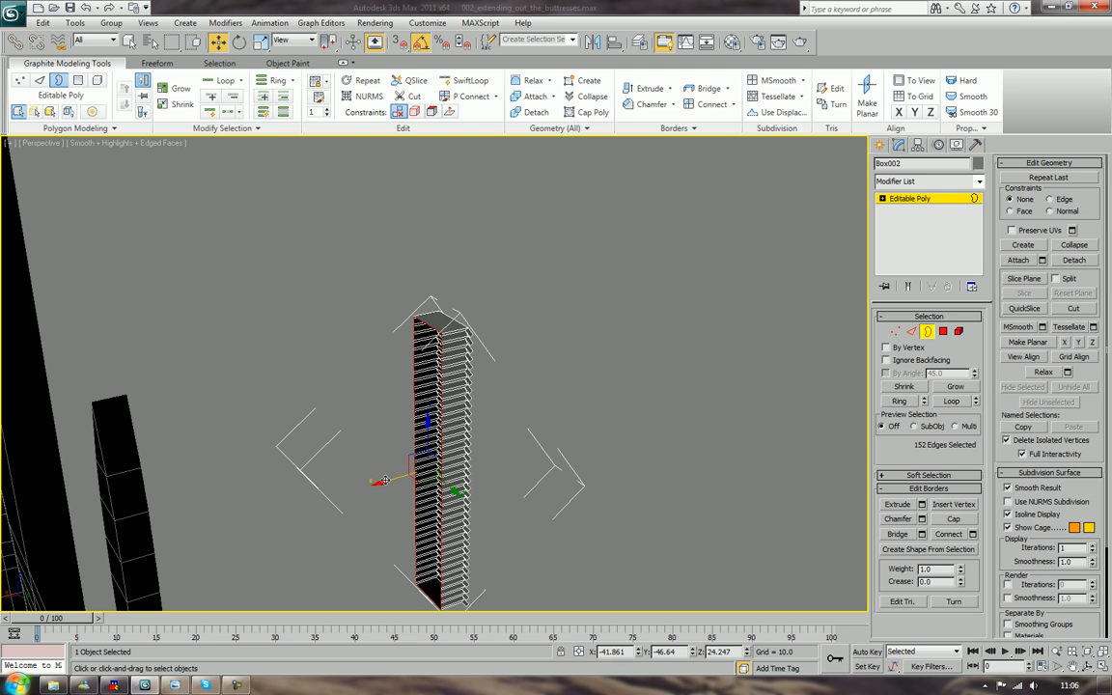
pyautogui.moveTo(387, 480); pyautogui.dragTo(403, 480)
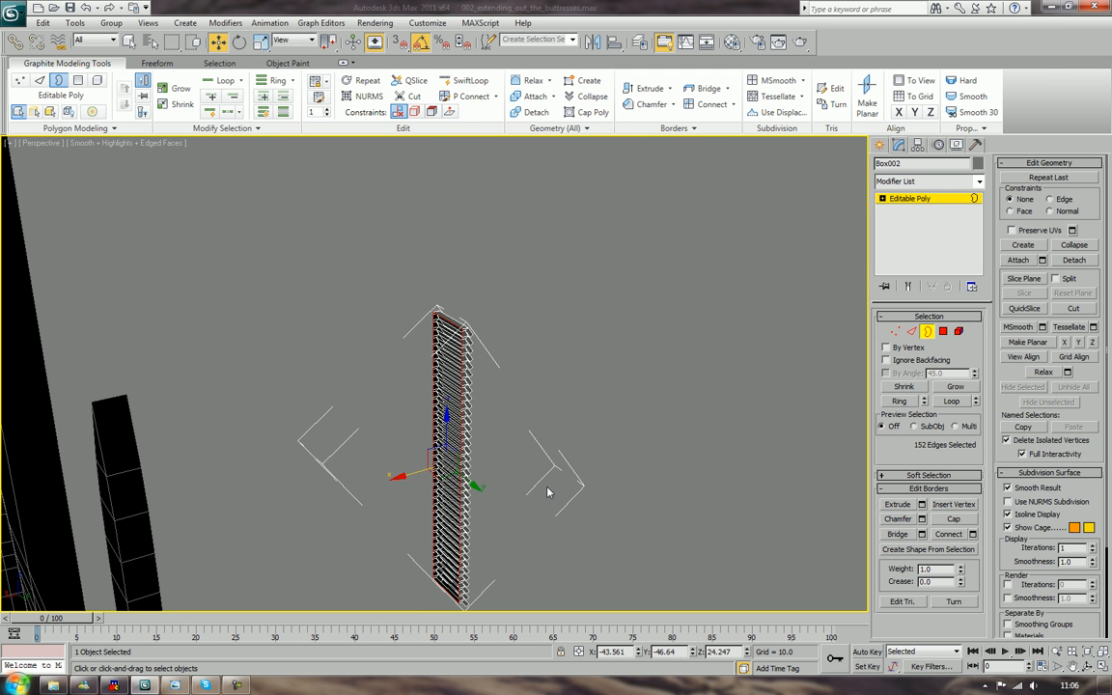
pyautogui.click(946, 521)
pyautogui.press('3')
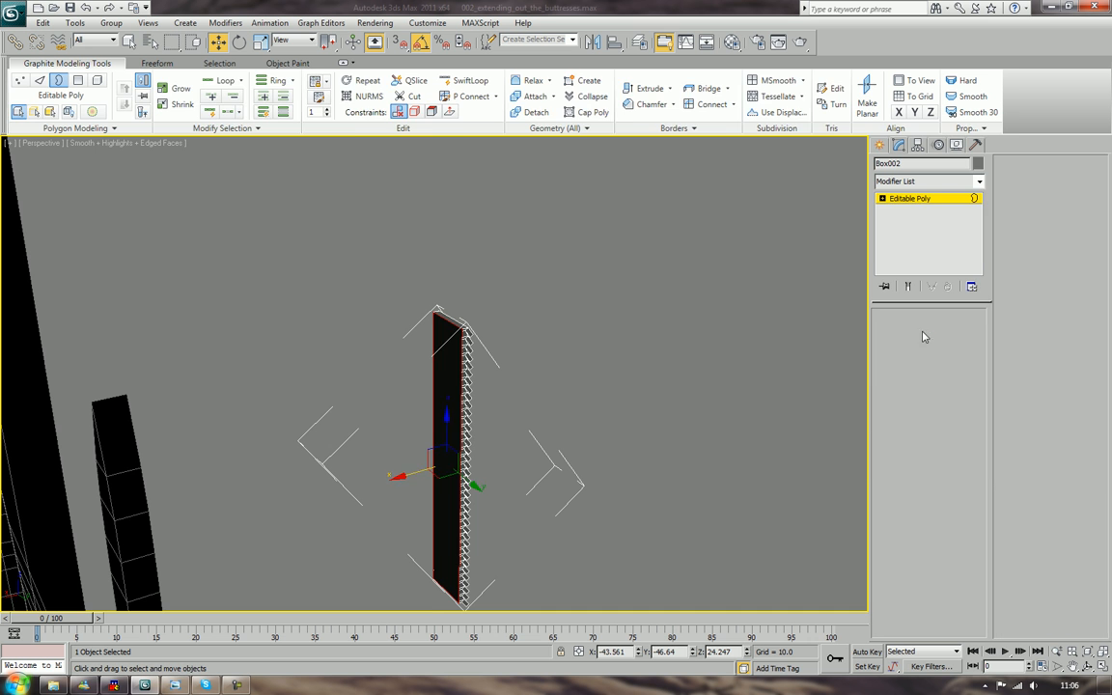
# Move the whole slat block about 25.52 along X into the lancet opening
pyautogui.keyDown('alt'); pyautogui.moveTo(803, 375); pyautogui.dragTo(692, 369, button='middle'); pyautogui.keyUp('alt')
pyautogui.keyDown('alt'); pyautogui.moveTo(403, 558); pyautogui.dragTo(423, 560, button='middle'); pyautogui.keyUp('alt')
pyautogui.moveTo(406, 578); pyautogui.dragTo(181, 521)
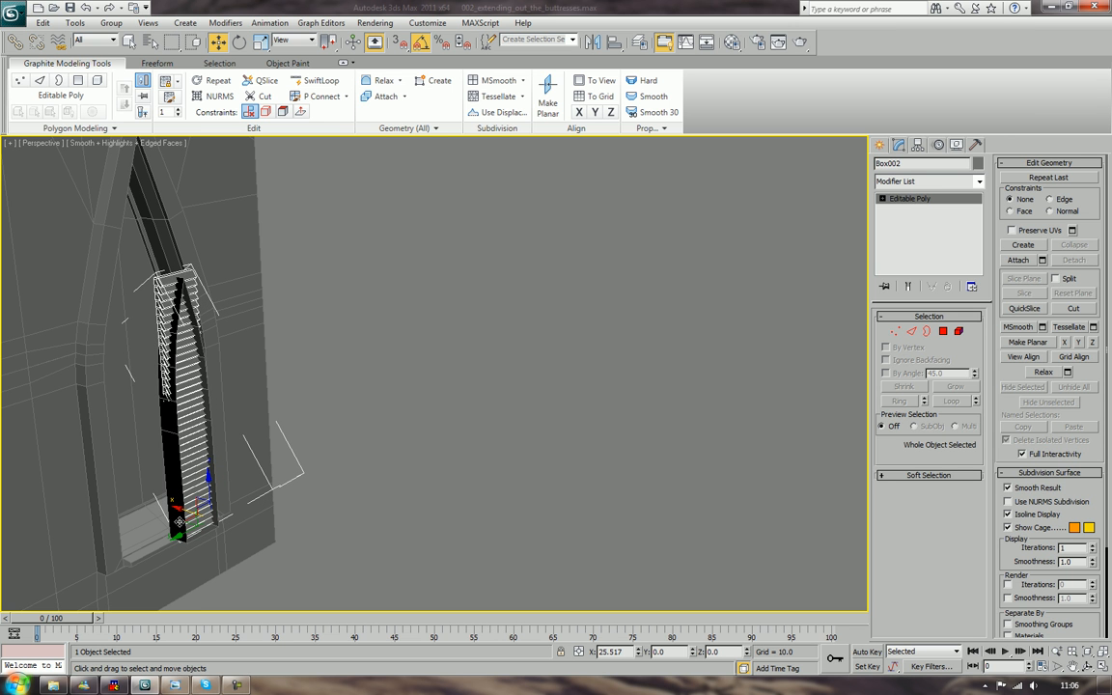
pyautogui.click(404, 449)
pyautogui.moveTo(405, 449)
pyautogui.keyDown('alt'); pyautogui.mouseDown(button='middle')
pyautogui.moveTo(342, 422)
pyautogui.moveTo(313, 430)
pyautogui.moveTo(422, 437)
pyautogui.moveTo(362, 451)
pyautogui.moveTo(420, 452)
pyautogui.moveTo(420, 466)
pyautogui.mouseUp(button='middle'); pyautogui.keyUp('alt')
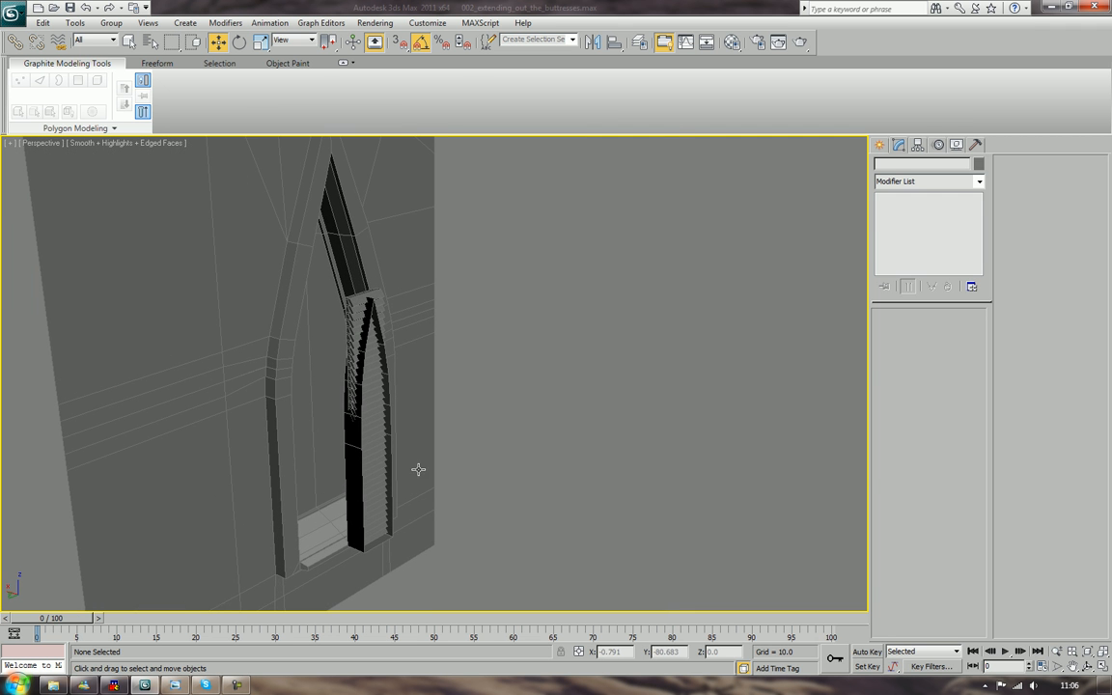
# Scale the slat block uniformly to about 227% so it spans the width of the lancet
pyautogui.click(355, 455)
pyautogui.keyDown('alt'); pyautogui.moveTo(355, 454); pyautogui.dragTo(394, 441, button='middle'); pyautogui.keyUp('alt')
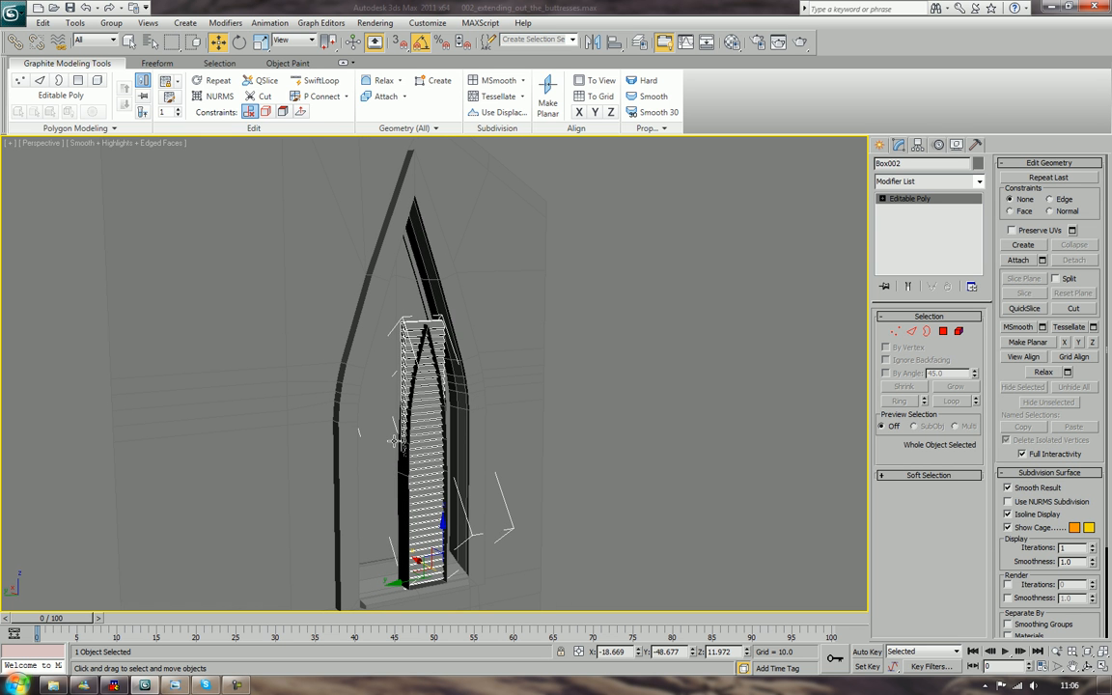
pyautogui.click(261, 42)
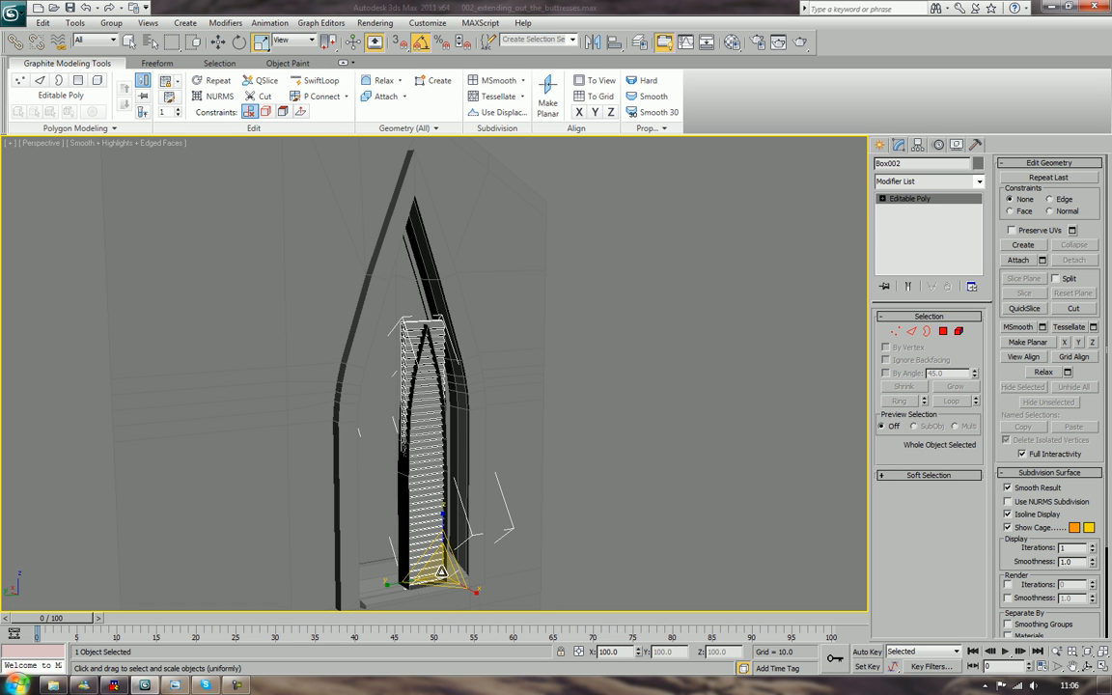
pyautogui.moveTo(435, 558); pyautogui.dragTo(445, 475)
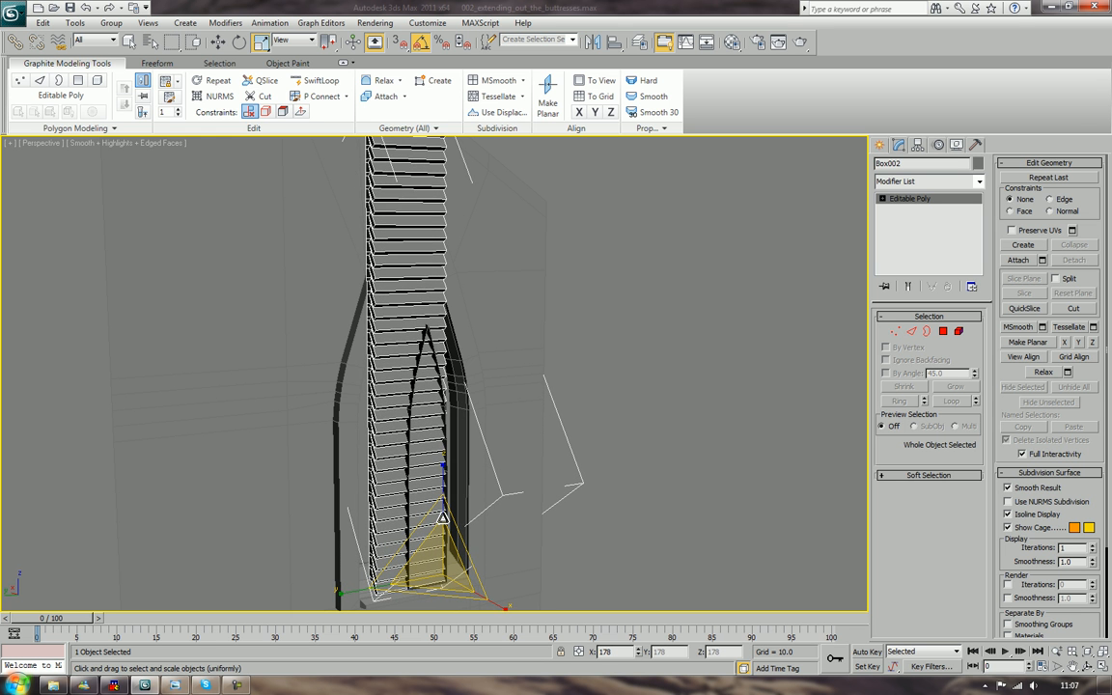
pyautogui.moveTo(442, 519); pyautogui.dragTo(448, 486)
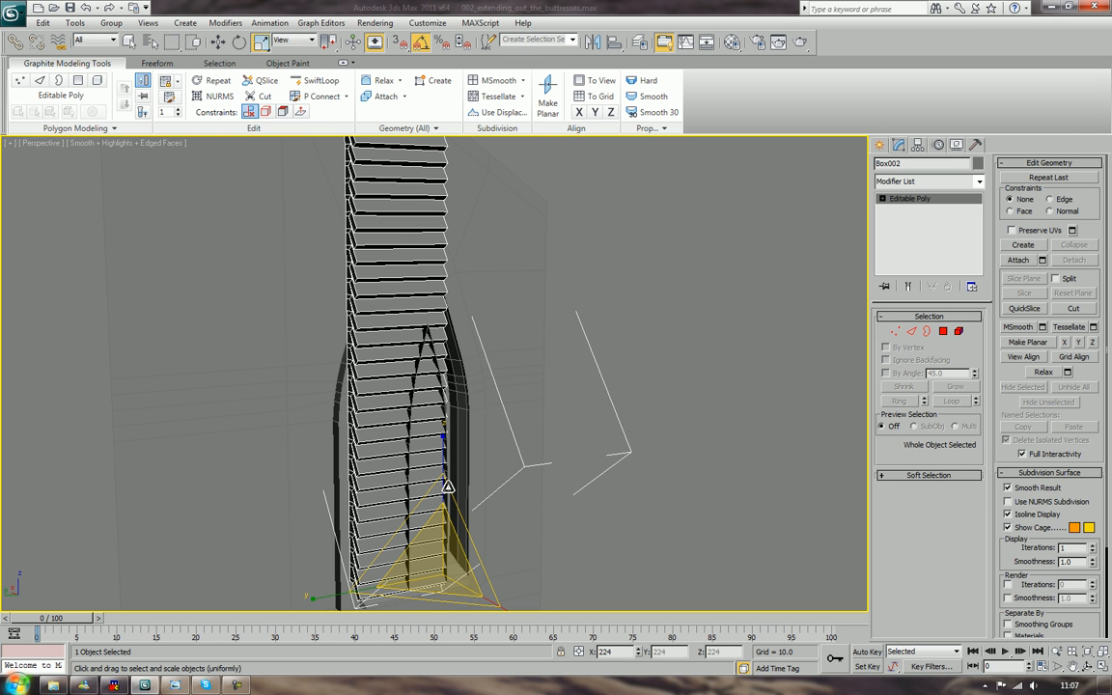
pyautogui.moveTo(448, 486); pyautogui.dragTo(449, 485)
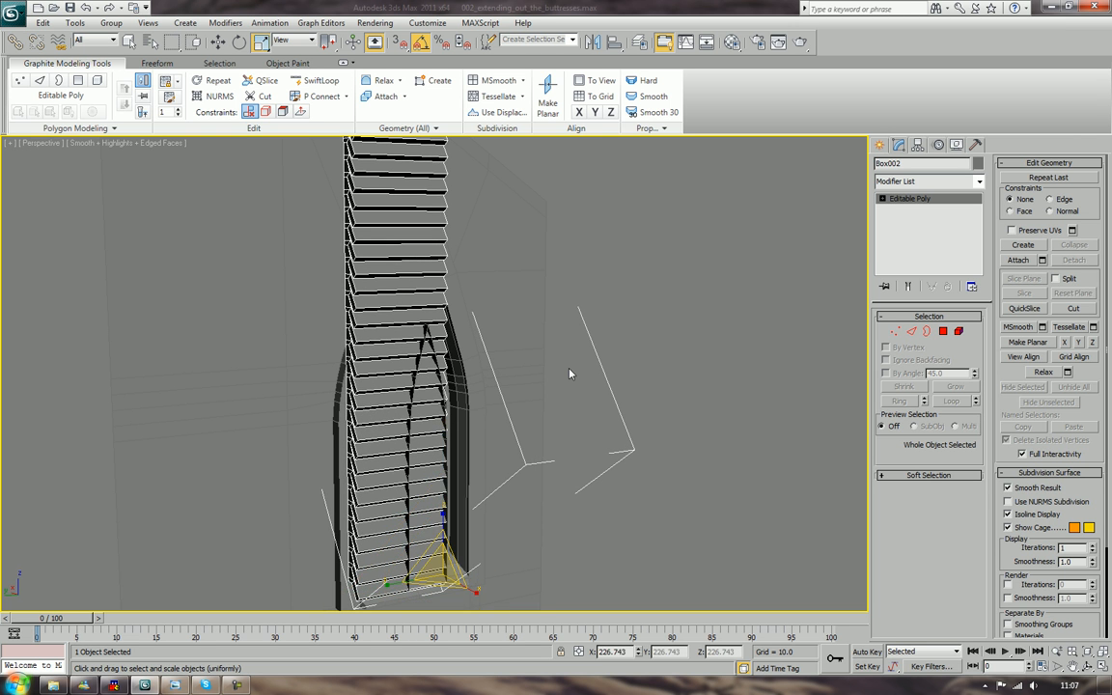
pyautogui.scroll(-5, 586, 401)
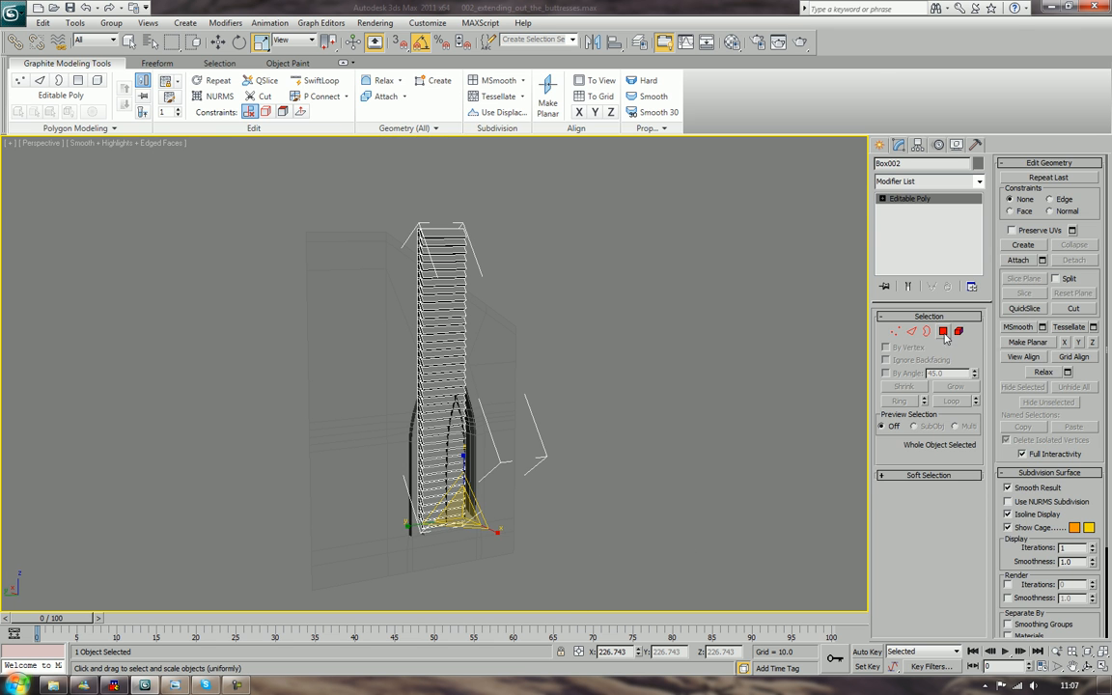
# Delete the polygons of all slats that rise above the top of the lancet
pyautogui.press('4')
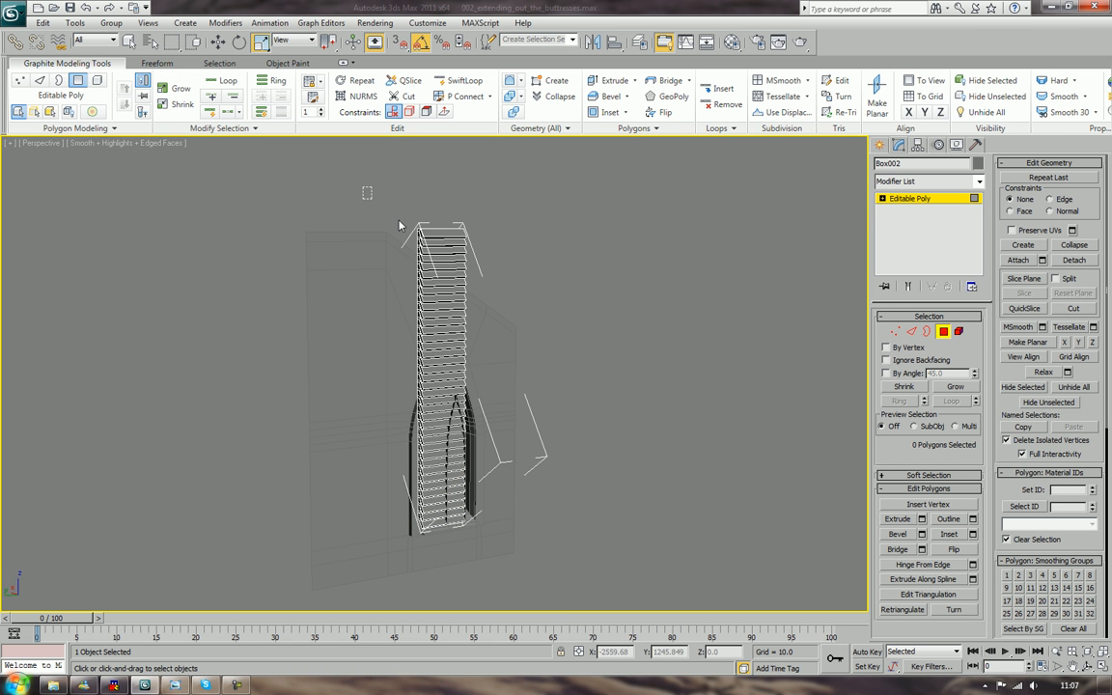
pyautogui.moveTo(363, 186); pyautogui.dragTo(543, 394)
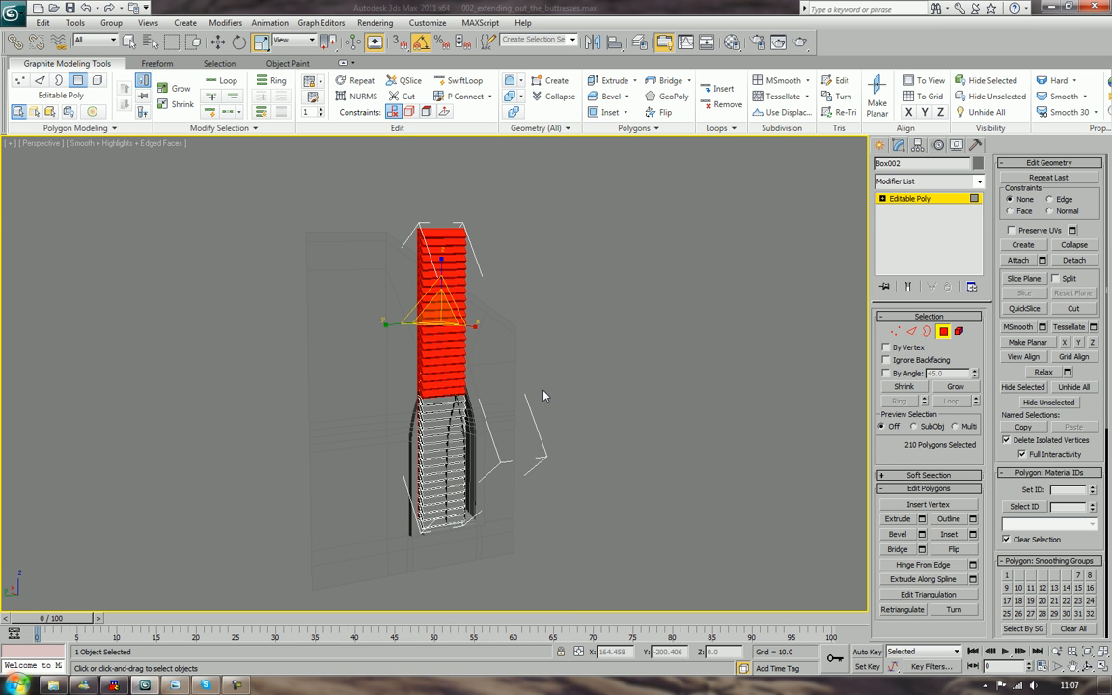
pyautogui.press('Delete')
pyautogui.keyDown('alt'); pyautogui.moveTo(500, 400); pyautogui.dragTo(529, 447, button='middle'); pyautogui.keyUp('alt')
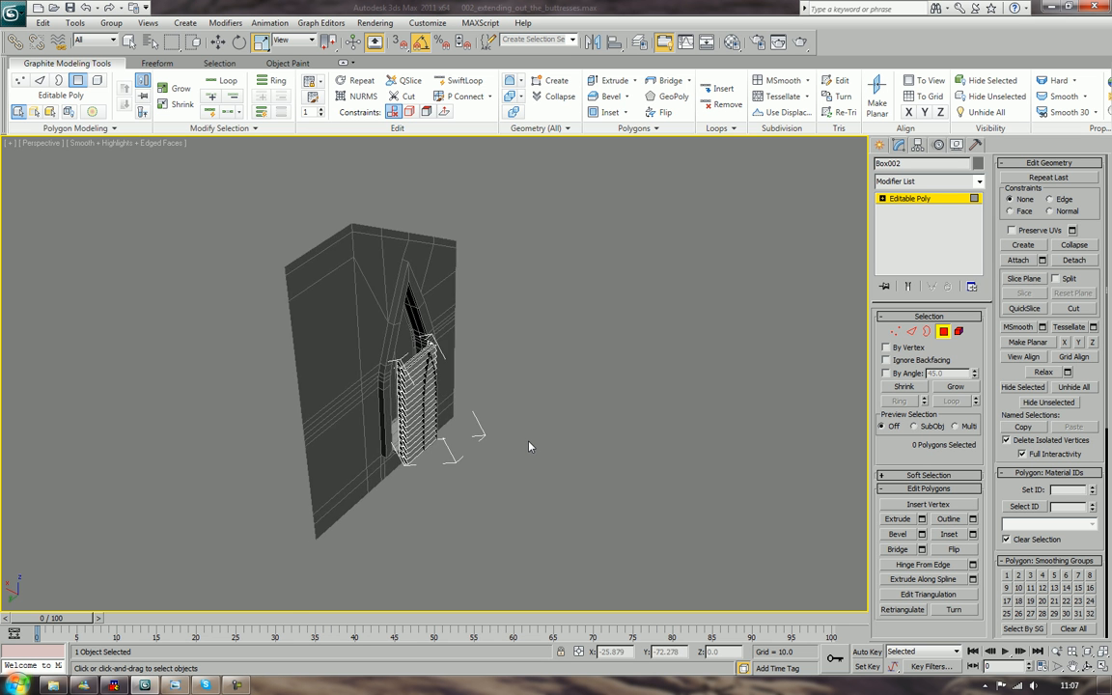
# Delete the leftover polygons protruding above the uppermost remaining slat
pyautogui.scroll(5, 529, 442)
pyautogui.scroll(3, 454, 353)
pyautogui.moveTo(454, 353); pyautogui.dragTo(469, 454, button='middle')
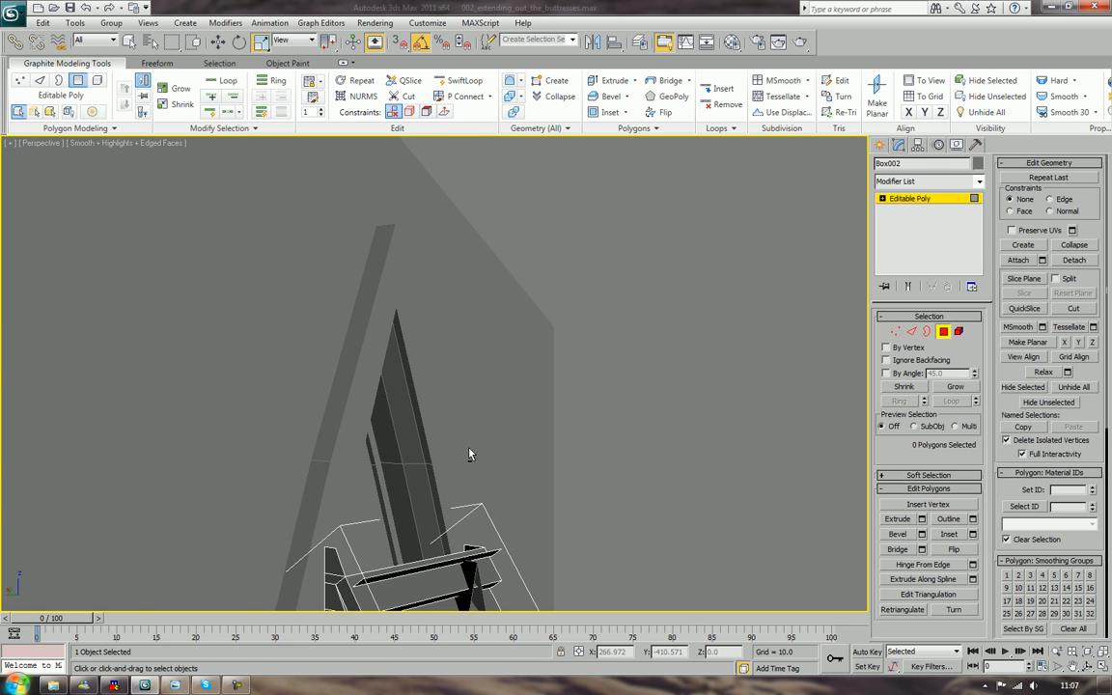
pyautogui.click(448, 561)
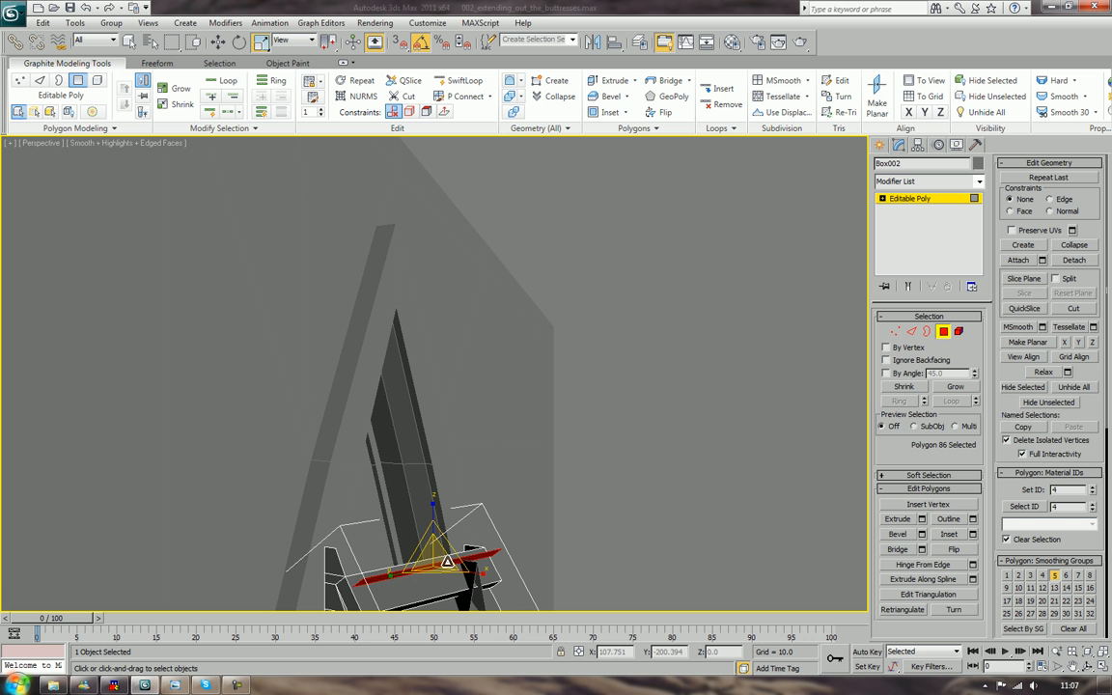
pyautogui.press('Delete')
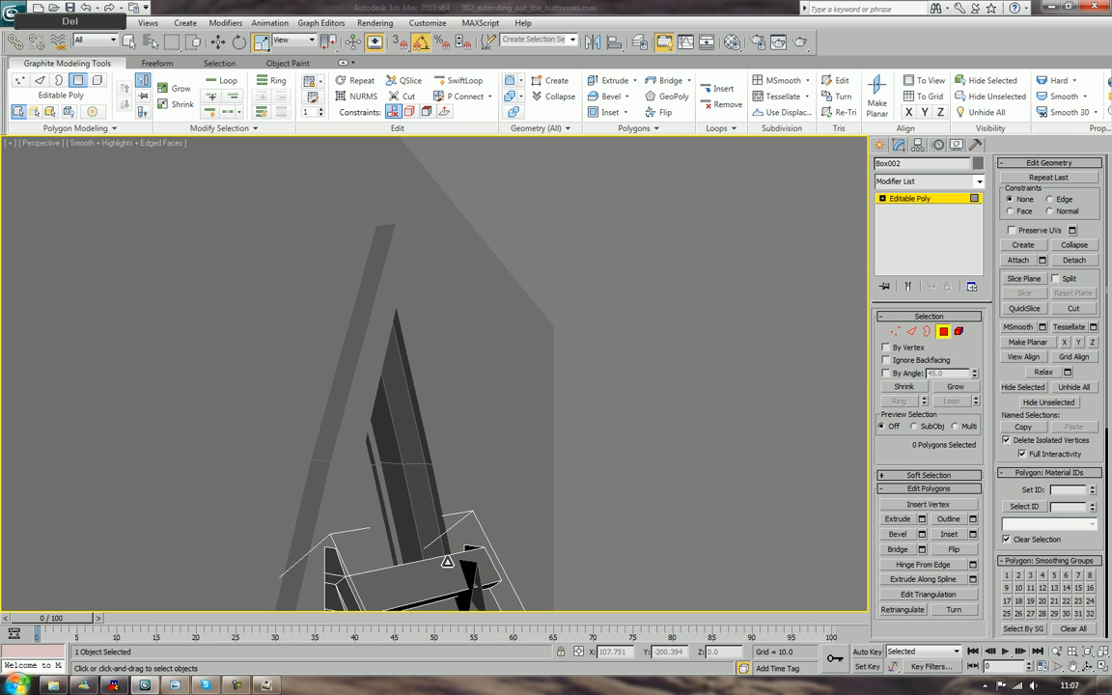
pyautogui.click(333, 552)
pyautogui.press('Delete')
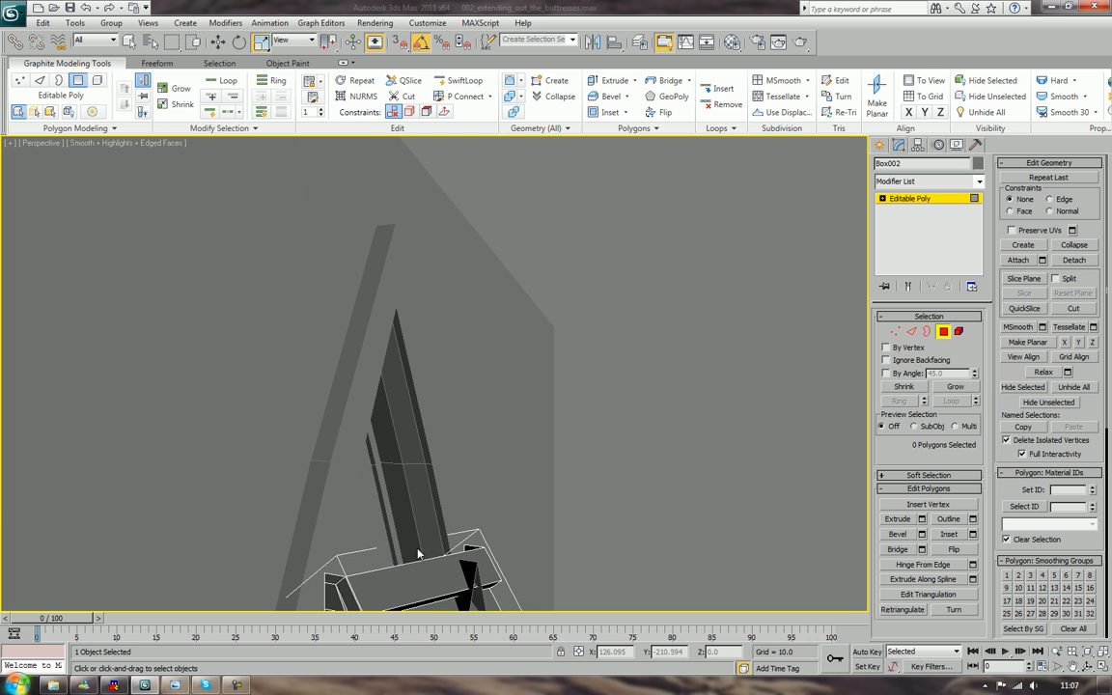
# Bridge the two open edges at the top of the slat block
pyautogui.keyDown('alt'); pyautogui.moveTo(418, 553); pyautogui.dragTo(439, 591, button='middle'); pyautogui.keyUp('alt')
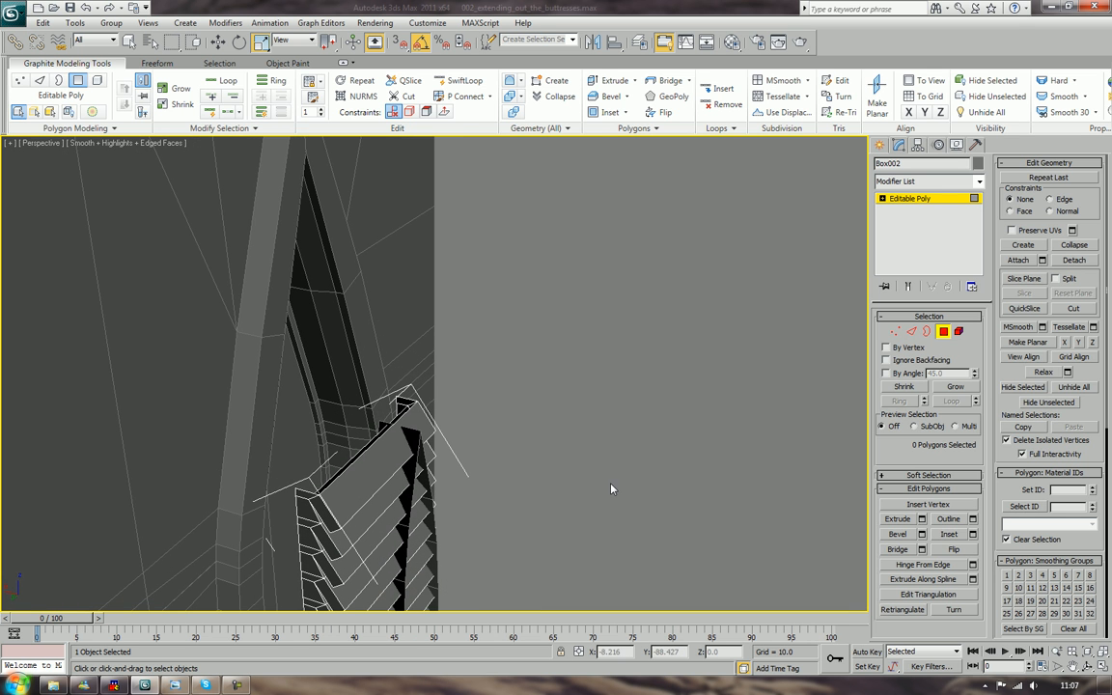
pyautogui.press('2')
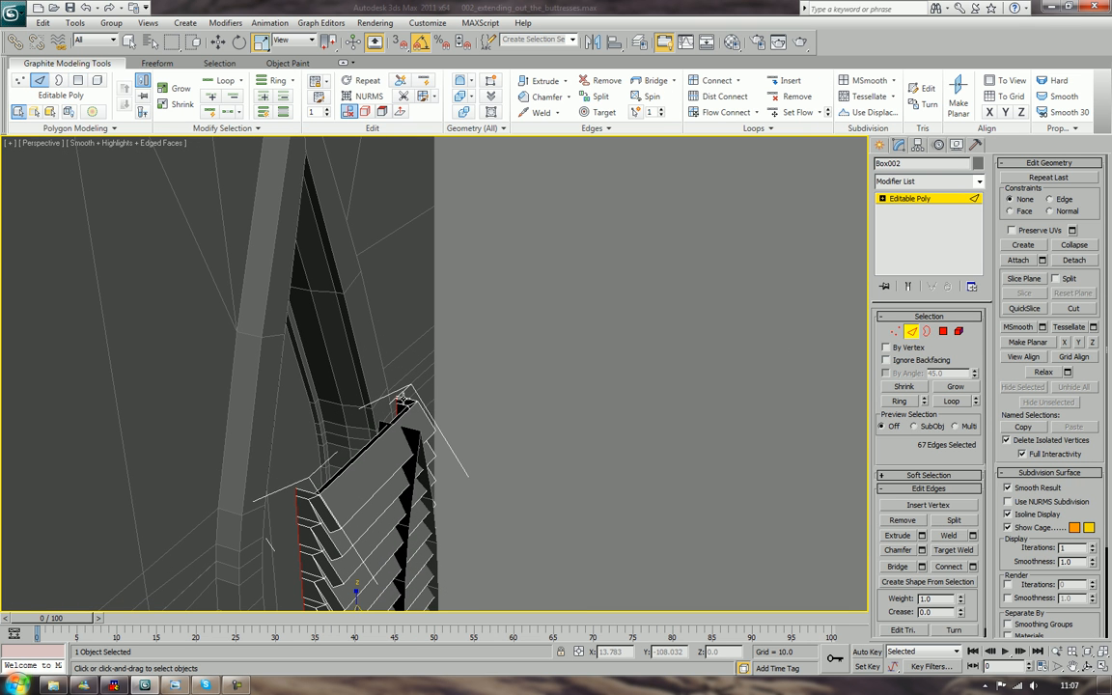
pyautogui.click(400, 398)
pyautogui.keyDown('ctrl'); pyautogui.click(304, 491); pyautogui.keyUp('ctrl')
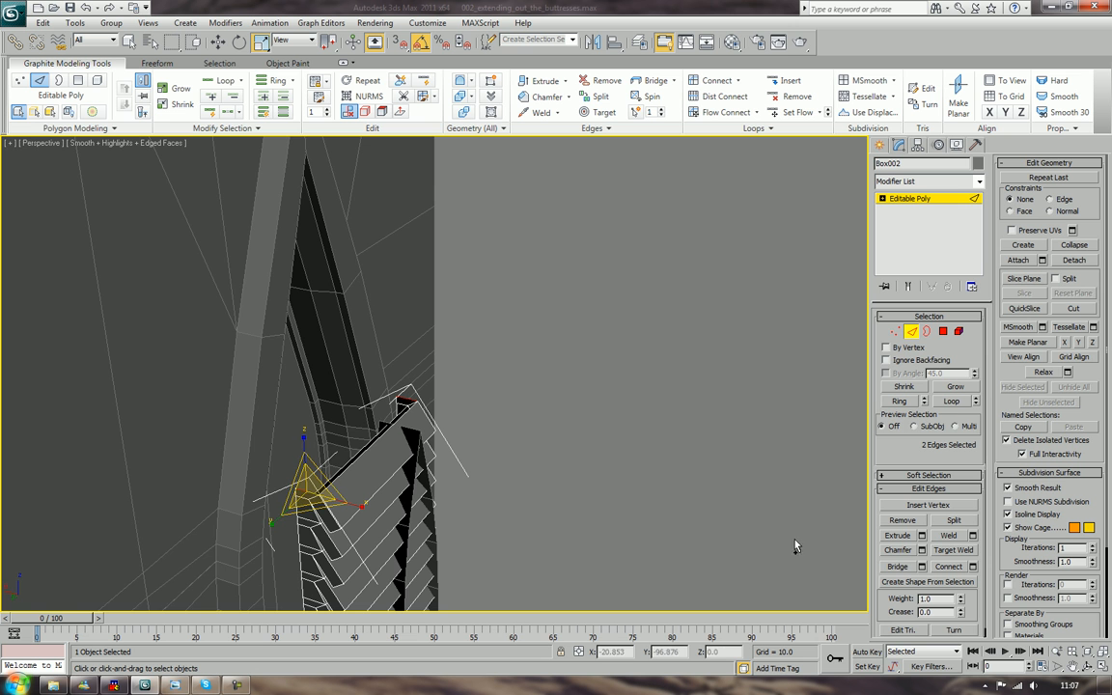
pyautogui.click(907, 569)
pyautogui.keyDown('alt'); pyautogui.moveTo(543, 507); pyautogui.dragTo(777, 400, button='middle'); pyautogui.keyUp('alt')
# Cap the remaining open border along the side of the slat block
pyautogui.press('3')
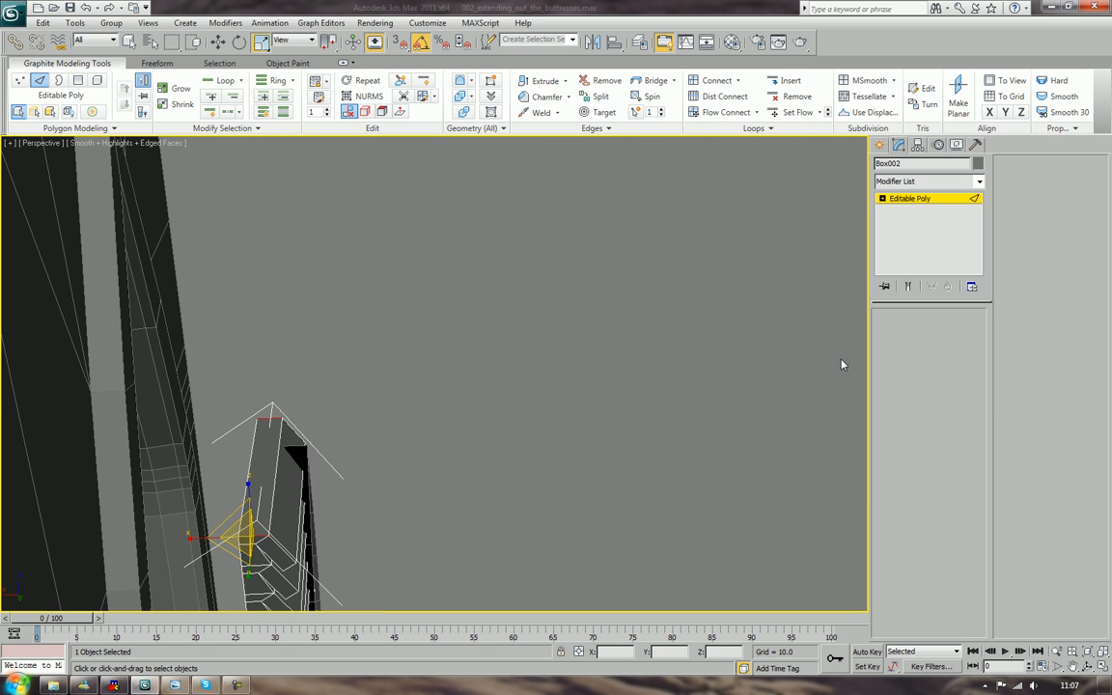
pyautogui.click(249, 492)
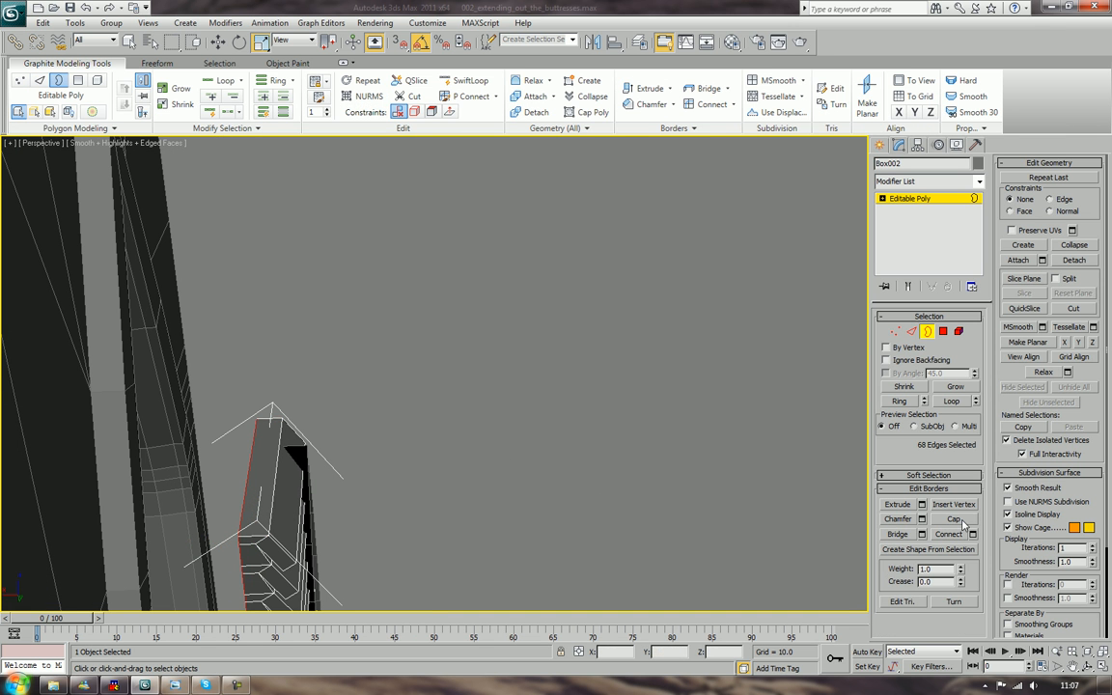
pyautogui.click(928, 332)
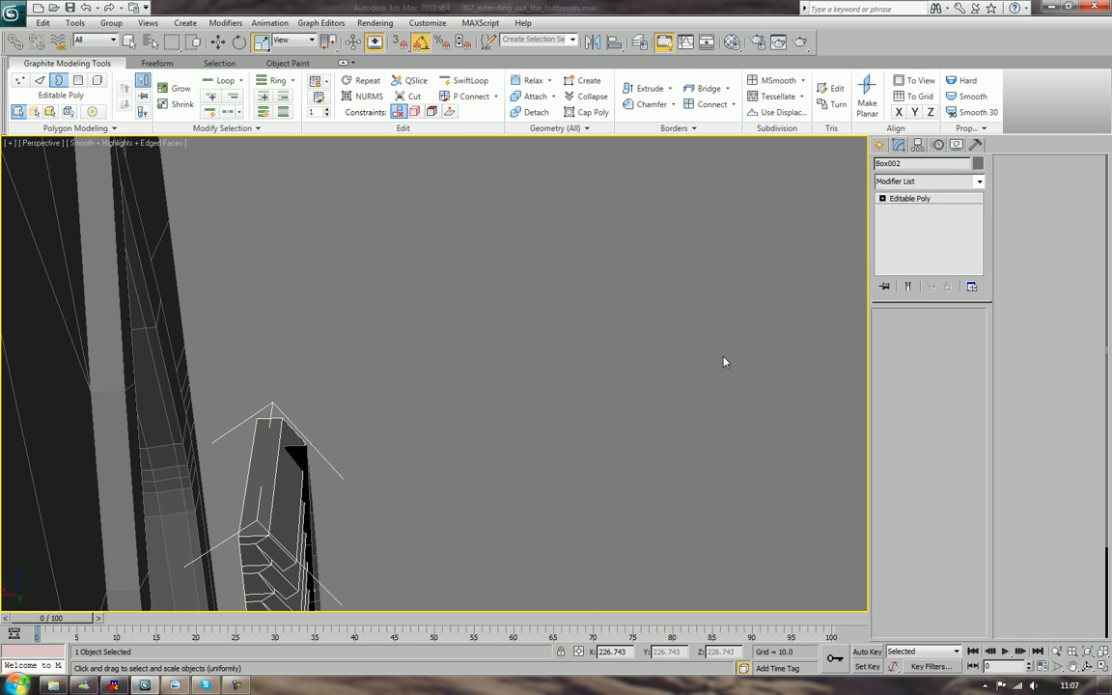
pyautogui.click(725, 362)
# Narrow the slat block to the lancet's width by moving all its vertices on one side to about -44.63 in Y
pyautogui.scroll(-5, 711, 367)
pyautogui.keyDown('alt'); pyautogui.moveTo(711, 367); pyautogui.dragTo(489, 425, button='middle'); pyautogui.keyUp('alt')
pyautogui.click(490, 425)
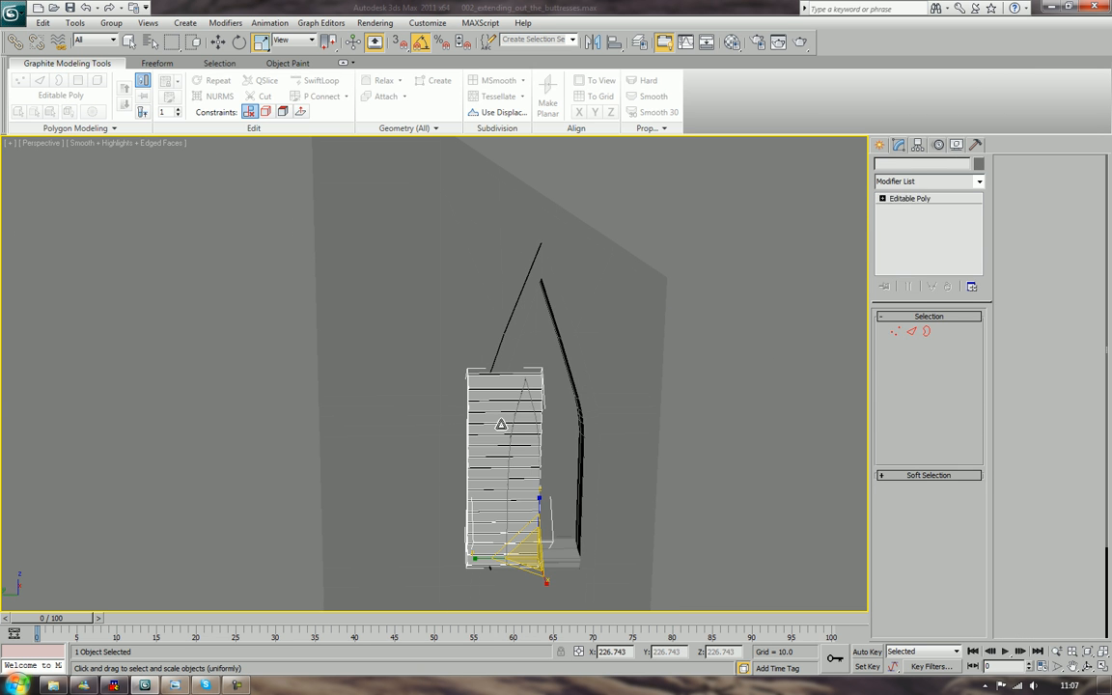
pyautogui.click(895, 331)
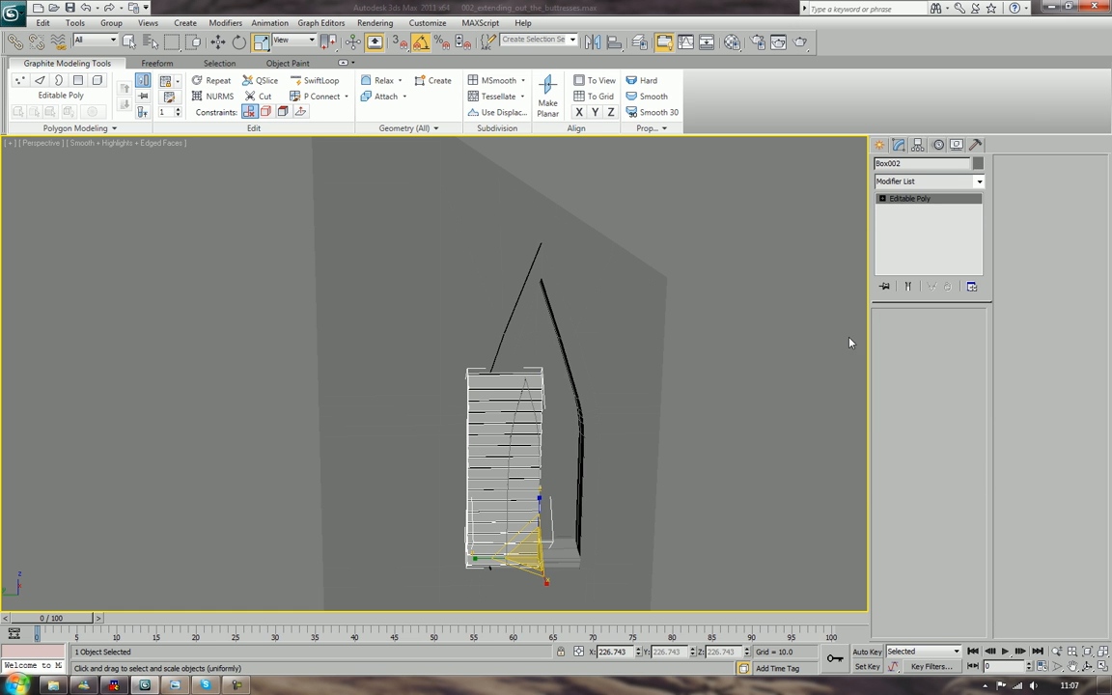
pyautogui.moveTo(436, 357); pyautogui.dragTo(476, 590)
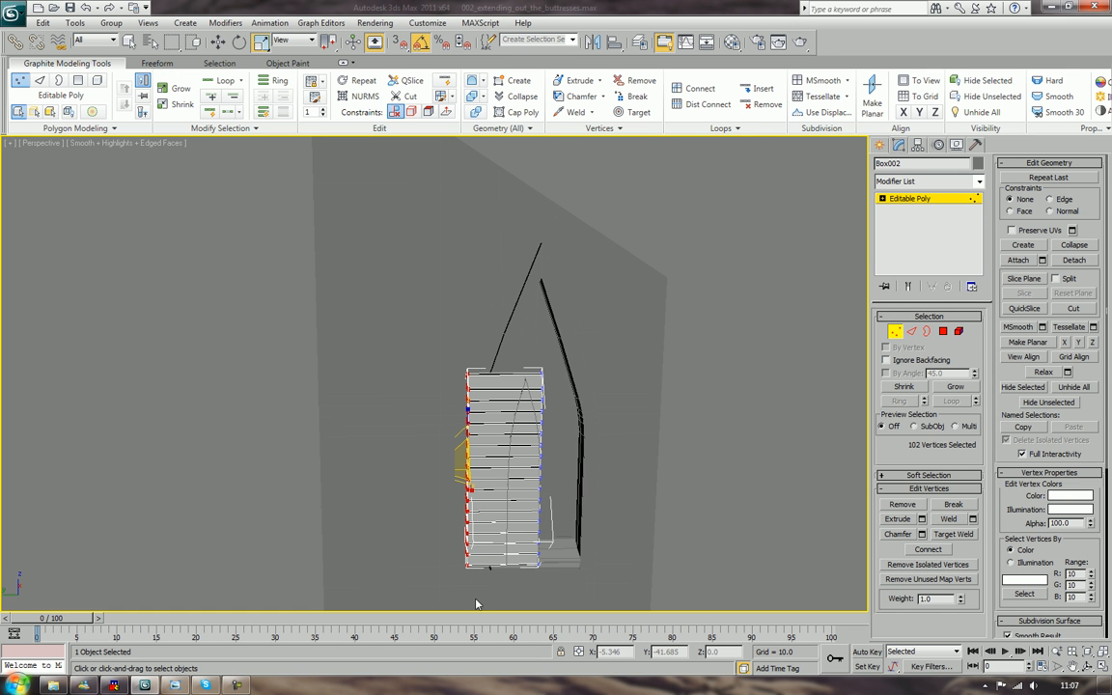
pyautogui.press('w')
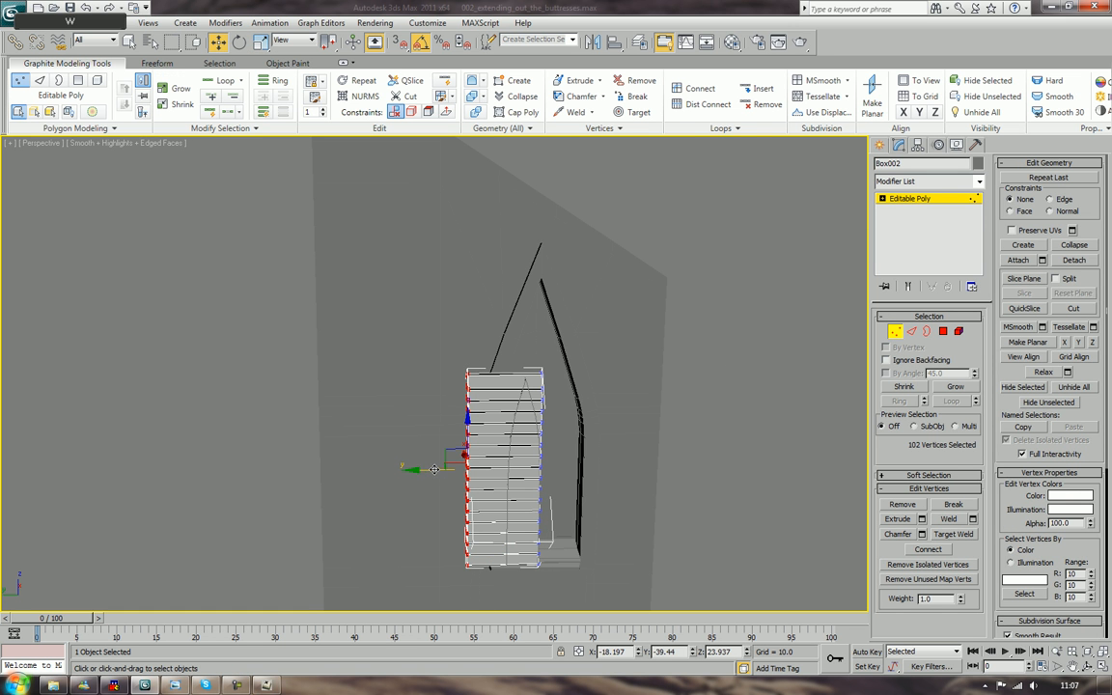
pyautogui.moveTo(427, 470); pyautogui.dragTo(465, 482)
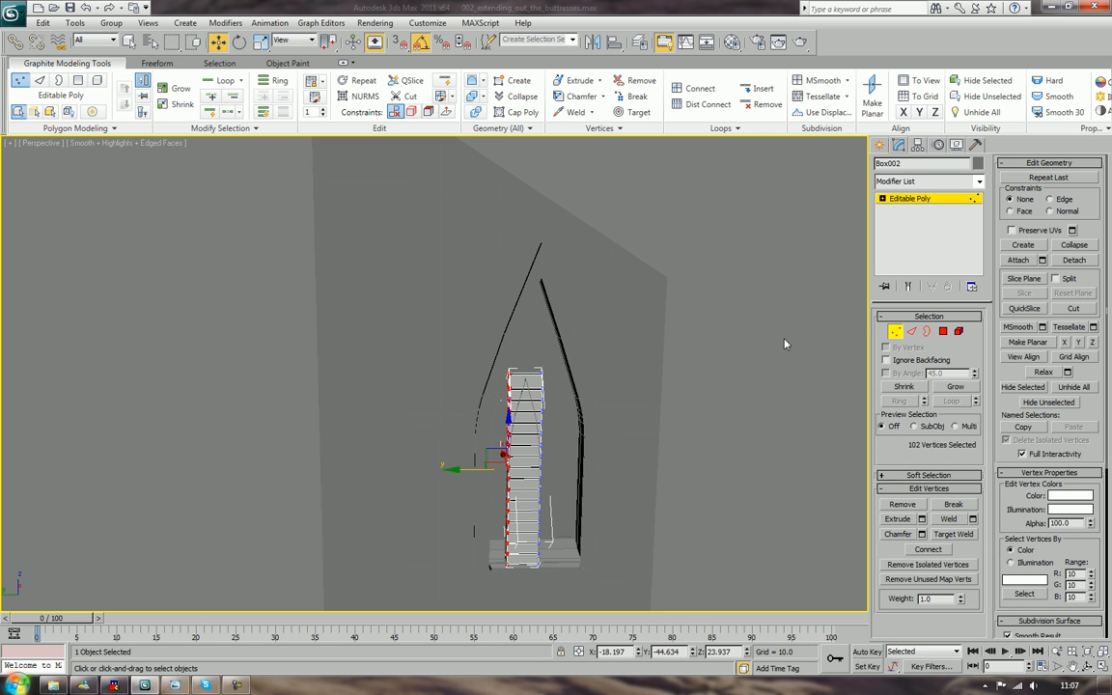
pyautogui.click(895, 332)
# Isolate the slat block together with the arched window plane behind it
pyautogui.keyDown('alt'); pyautogui.moveTo(824, 367); pyautogui.dragTo(705, 430, button='middle'); pyautogui.keyUp('alt')
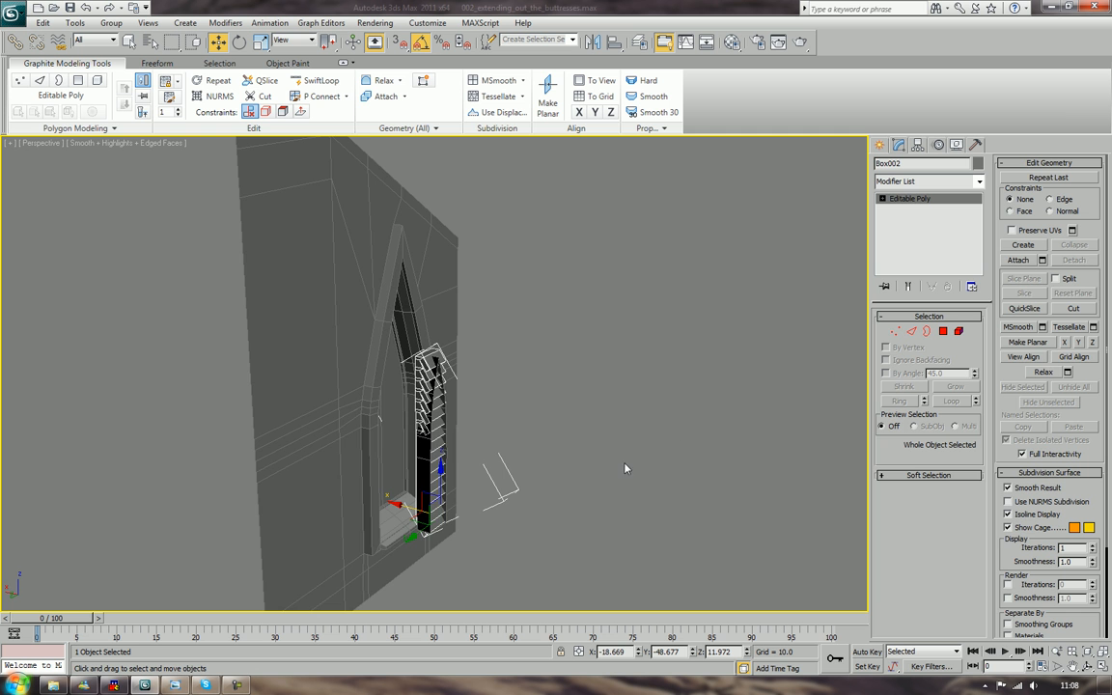
pyautogui.moveTo(625, 468)
pyautogui.mouseDown(button='middle')
pyautogui.moveTo(677, 397)
pyautogui.moveTo(641, 461)
pyautogui.mouseUp(button='middle')
pyautogui.scroll(6, 669, 414)
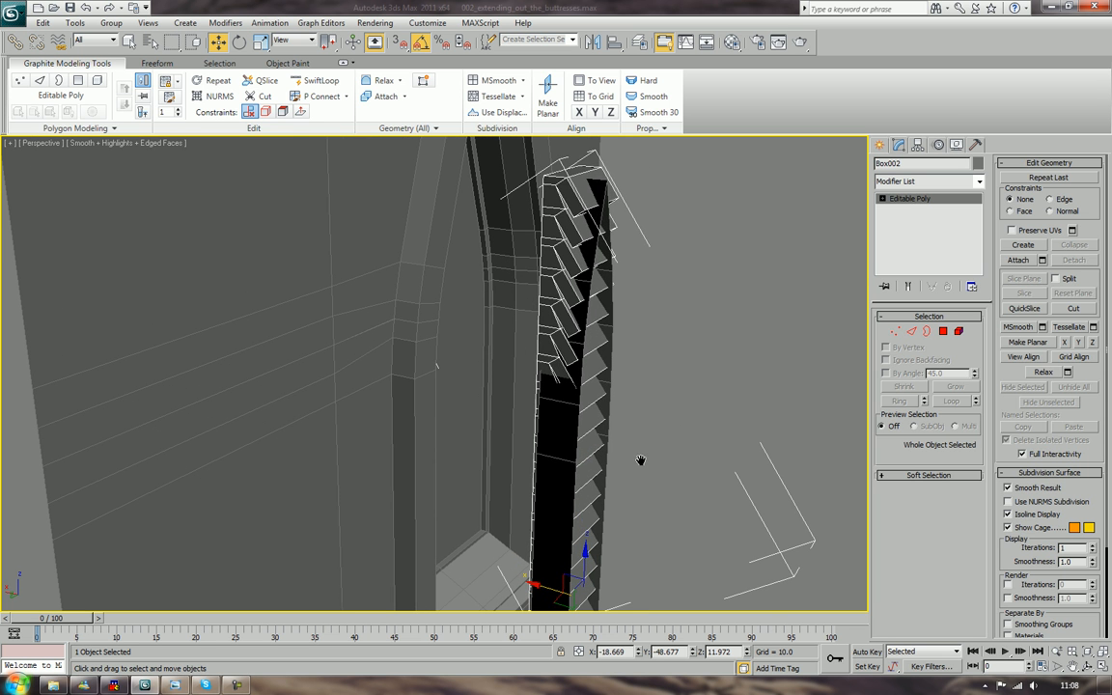
pyautogui.click(568, 467)
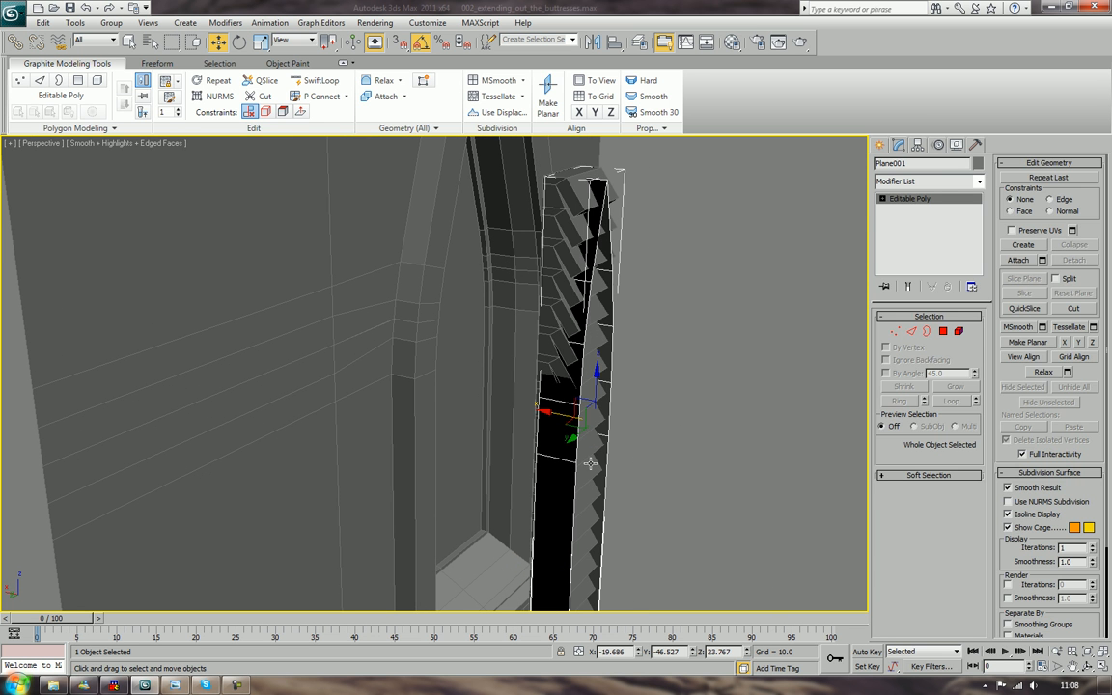
pyautogui.keyDown('ctrl'); pyautogui.click(585, 462); pyautogui.keyUp('ctrl')
pyautogui.rightClick(593, 440)
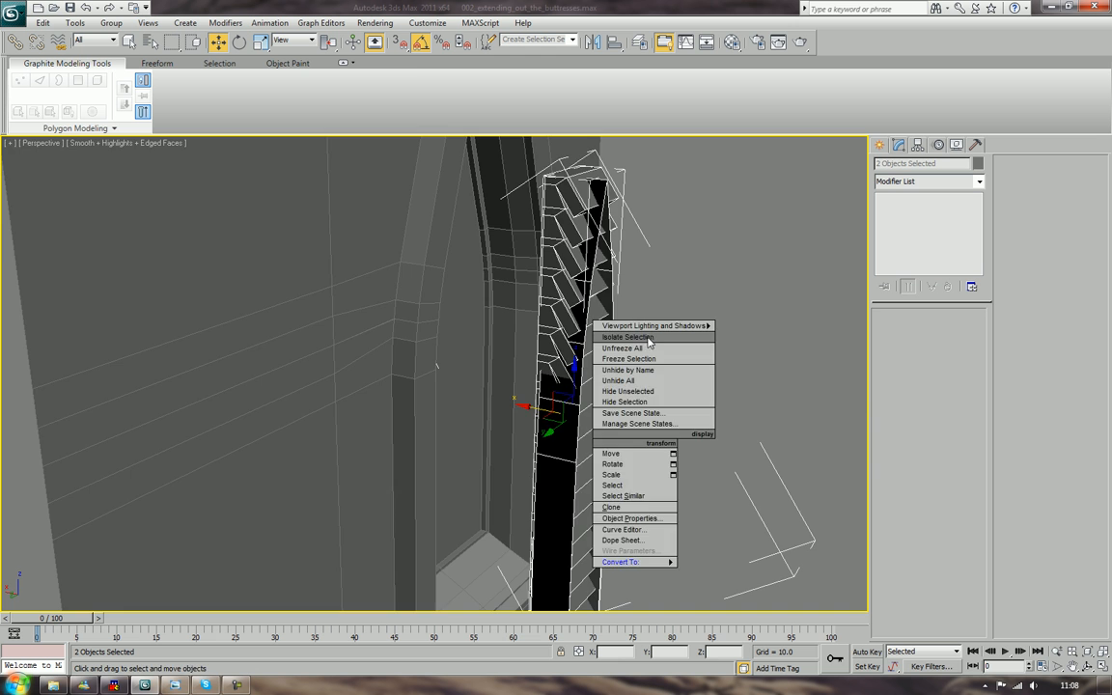
pyautogui.click(648, 338)
pyautogui.moveTo(712, 263); pyautogui.dragTo(945, 373)
# Undo the shift of both objects and move only the slat block to about X -18.4 in the Front view
pyautogui.press('f')
pyautogui.press('z')
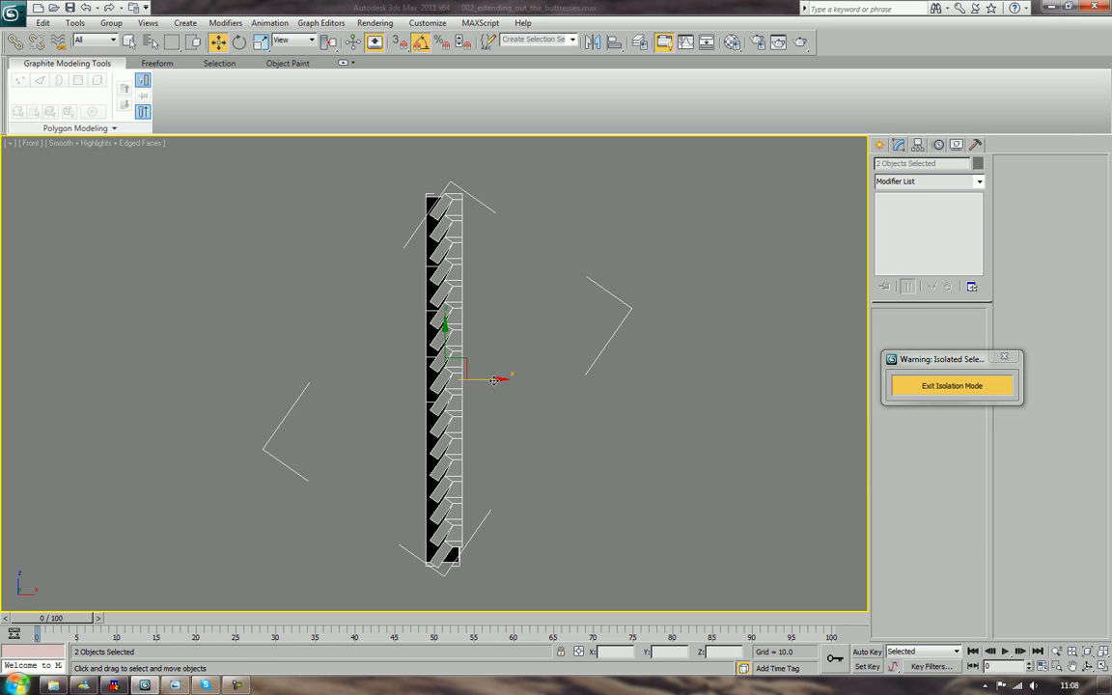
pyautogui.hotkey('ctrl', 'z')
pyautogui.click(557, 426)
pyautogui.click(443, 366)
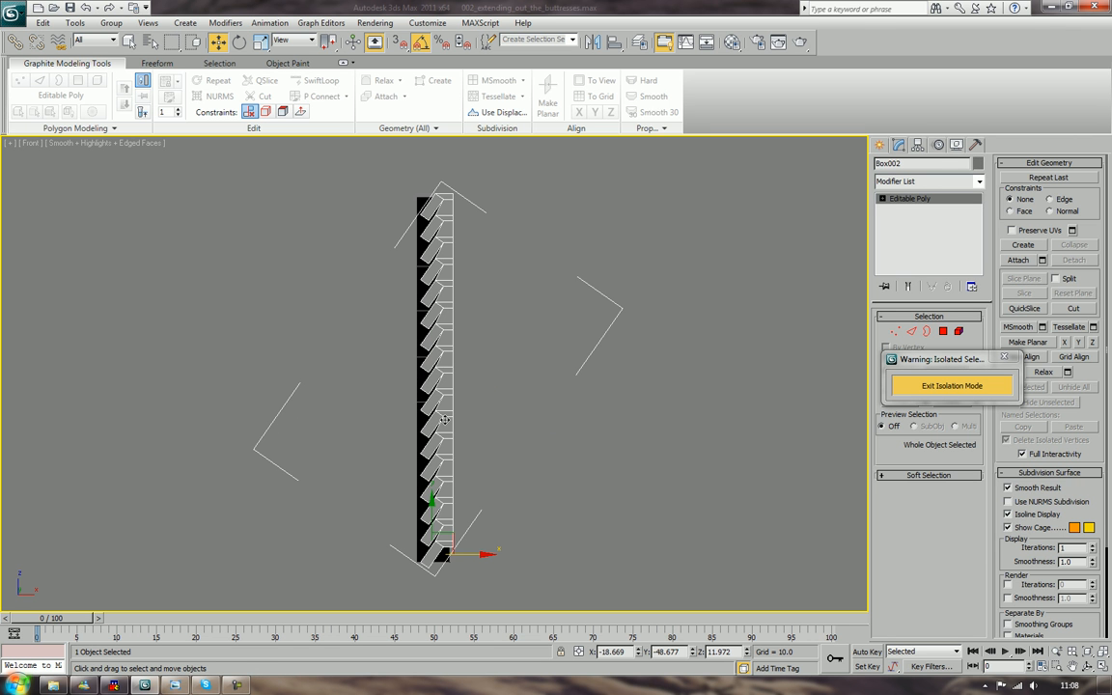
pyautogui.moveTo(478, 558); pyautogui.dragTo(481, 560)
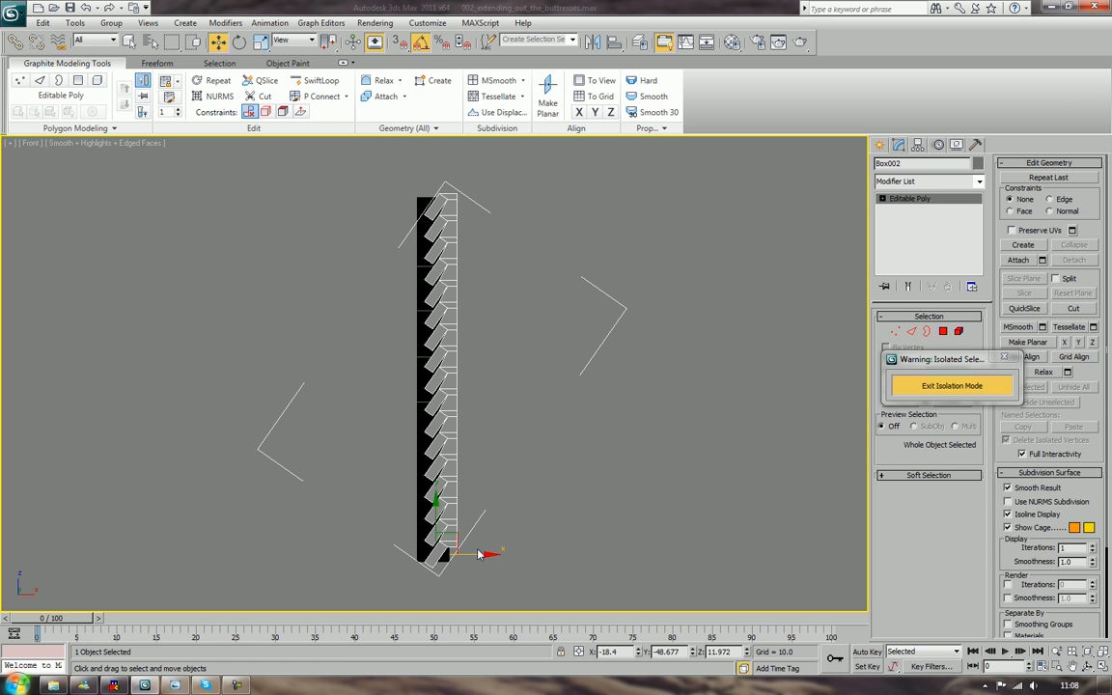
# In the Left view, shift the slat block to about Y -48.58 to line it up with the pointed arch
pyautogui.press('l')
pyautogui.press('z')
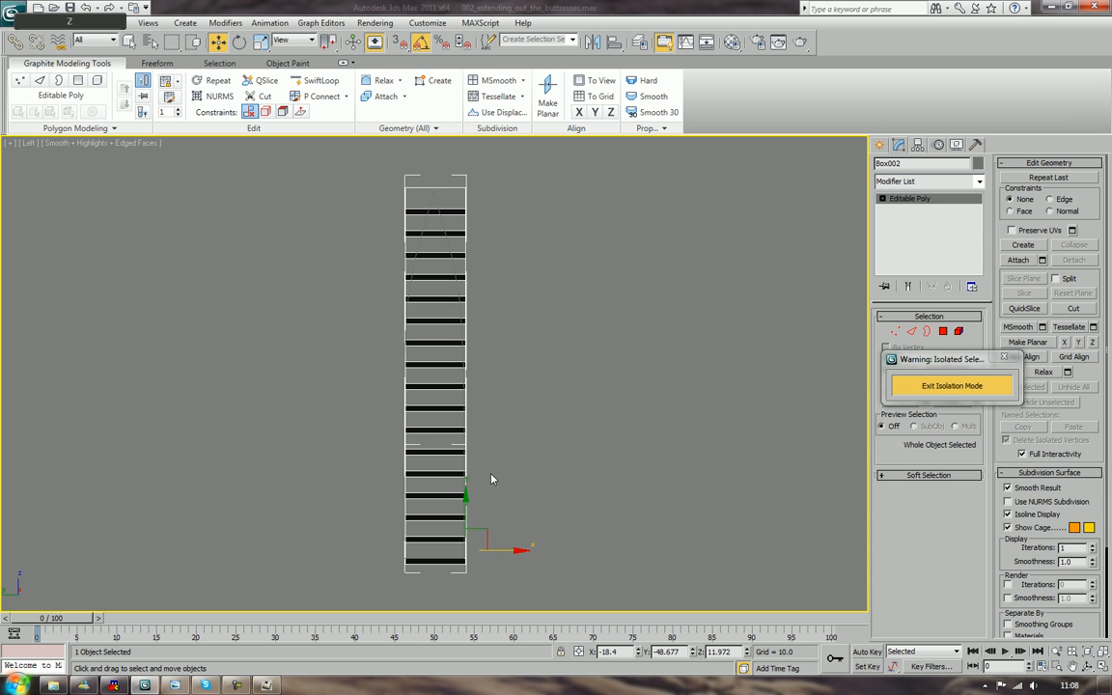
pyautogui.click(509, 455)
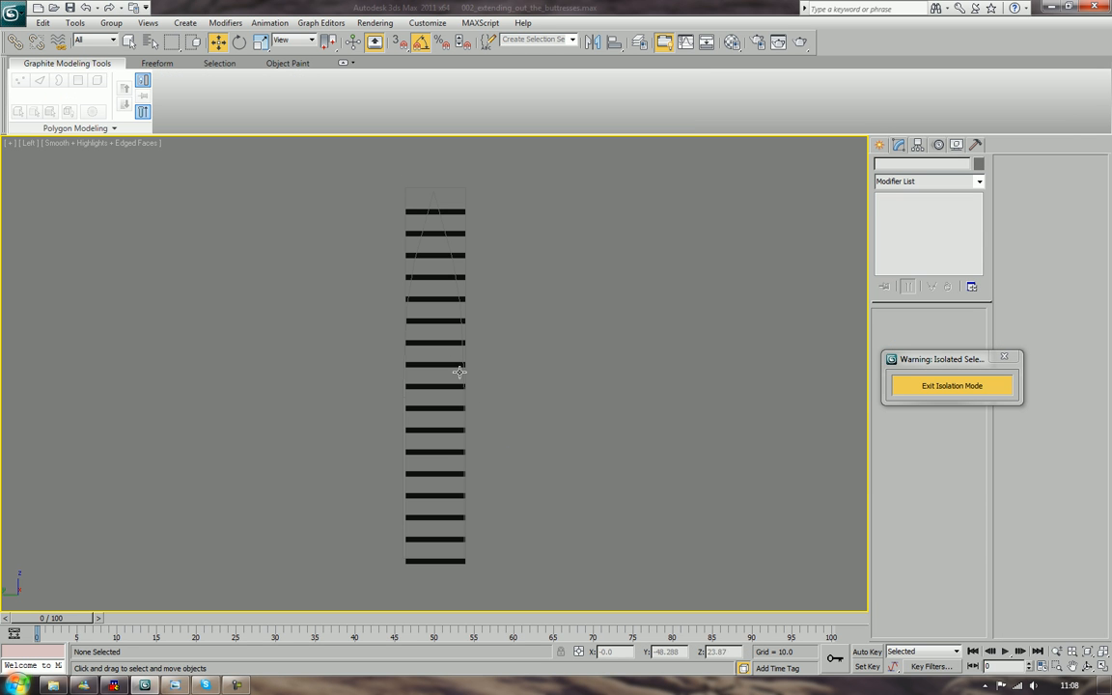
pyautogui.moveTo(486, 317); pyautogui.dragTo(570, 267, button='middle')
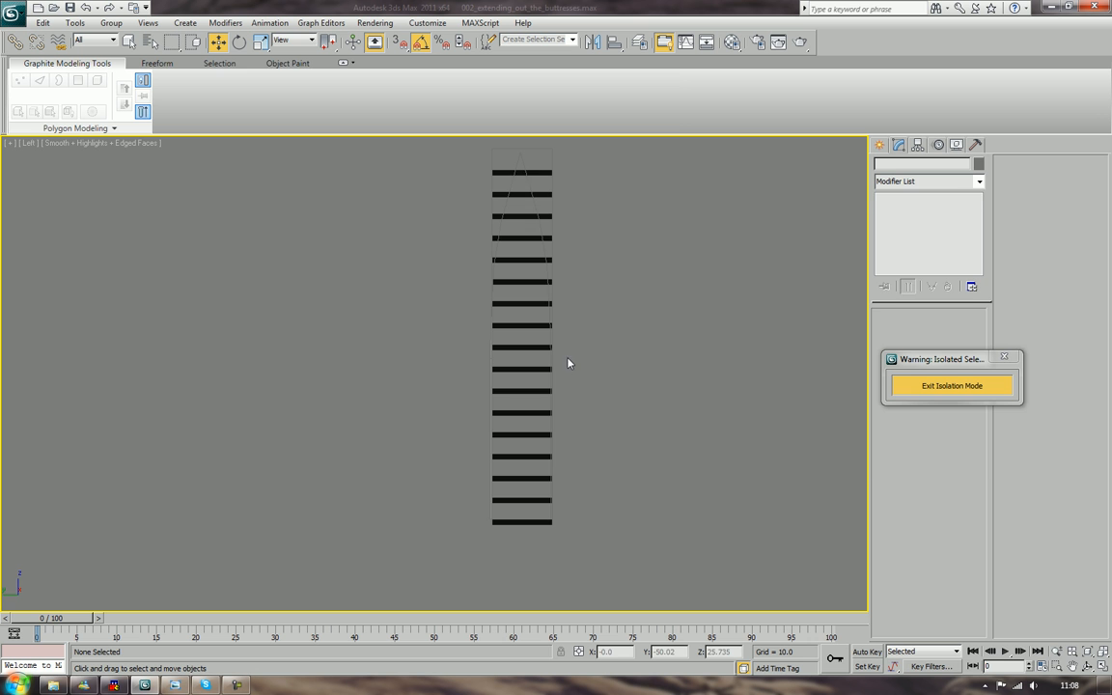
pyautogui.click(541, 503)
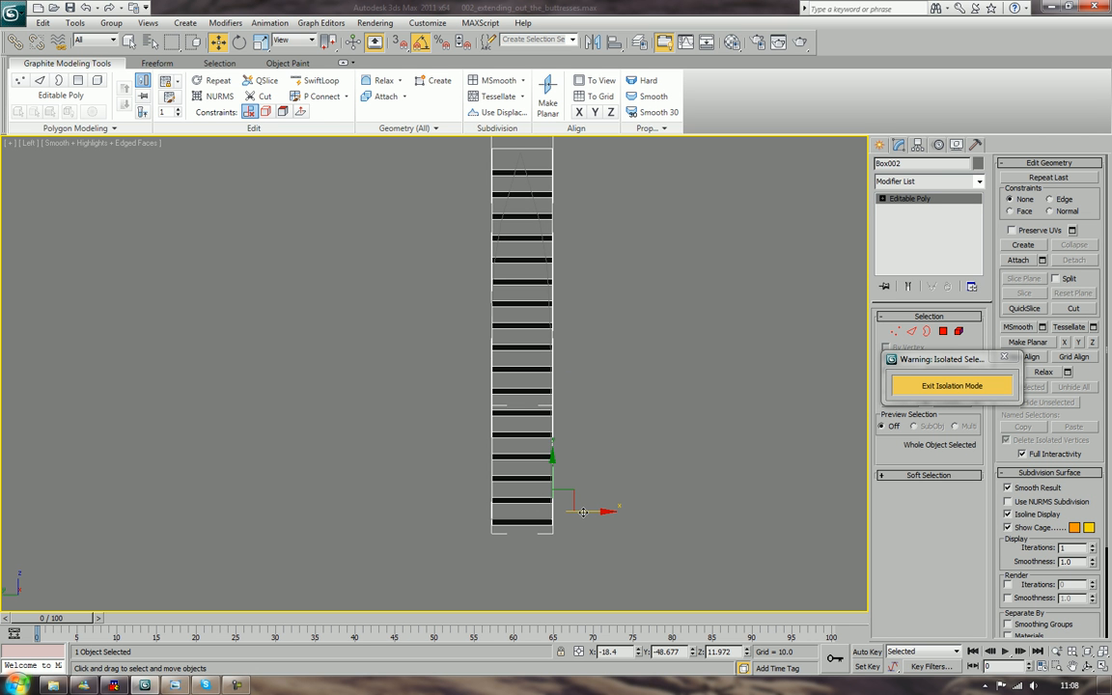
pyautogui.moveTo(648, 372); pyautogui.dragTo(623, 540, button='middle')
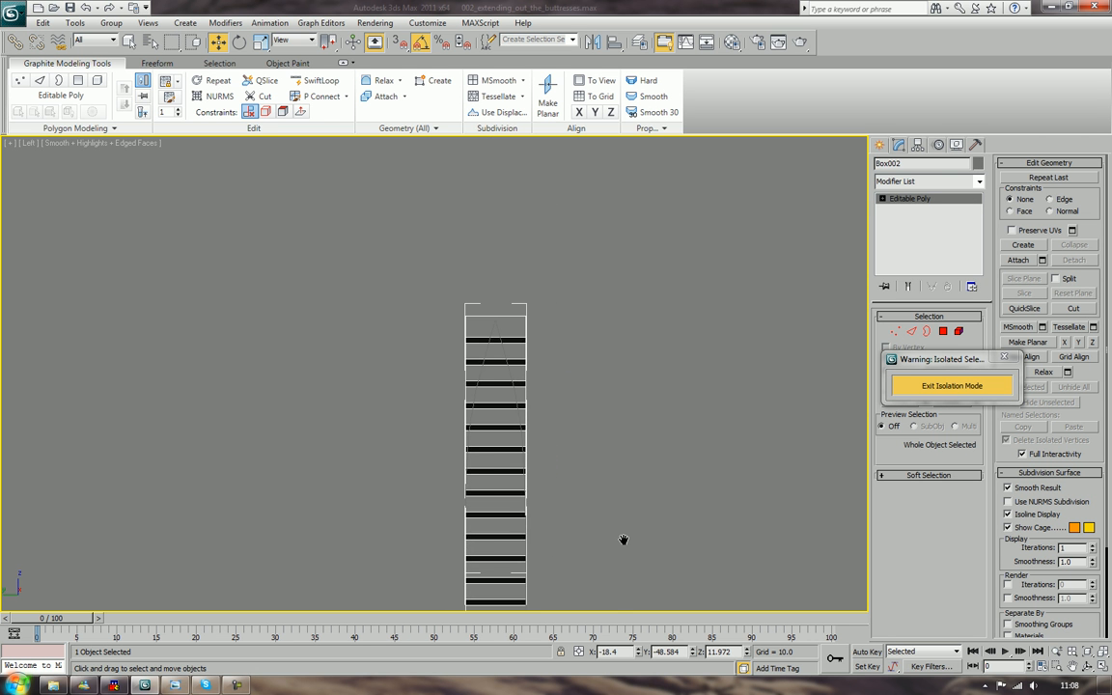
# Collapse the top edge of the uppermost slat into a single point at the arch apex
pyautogui.scroll(2, 625, 540)
pyautogui.moveTo(638, 471); pyautogui.dragTo(627, 541, button='middle')
pyautogui.scroll(-1, 627, 541)
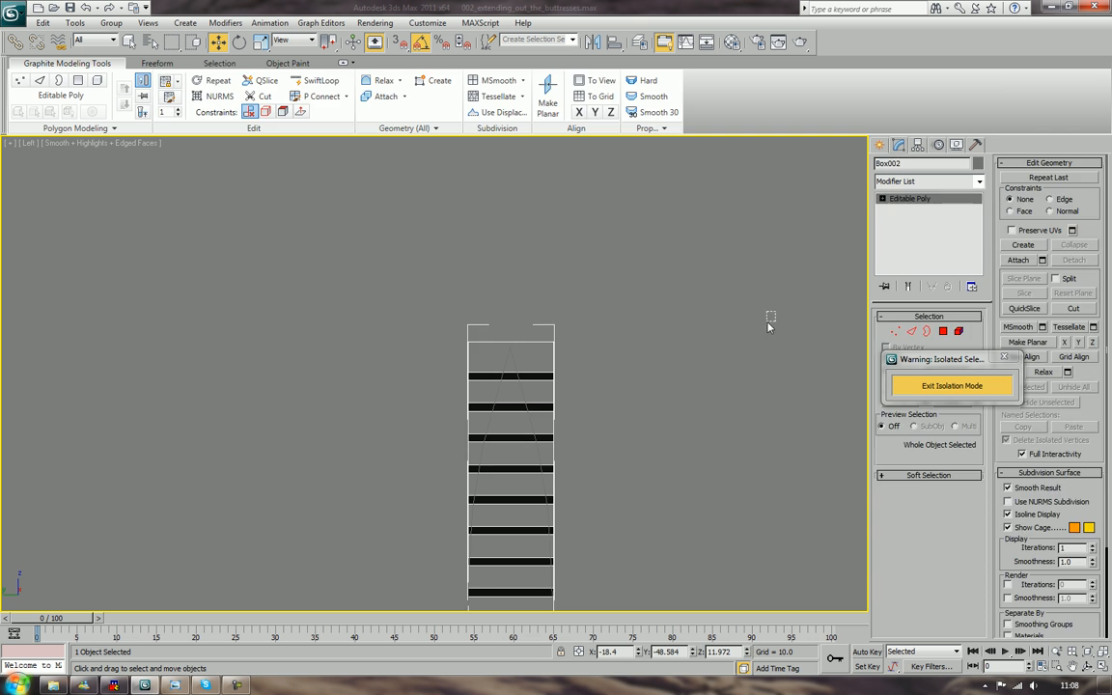
pyautogui.click(768, 323)
pyautogui.click(543, 355)
pyautogui.click(912, 332)
pyautogui.click(546, 341)
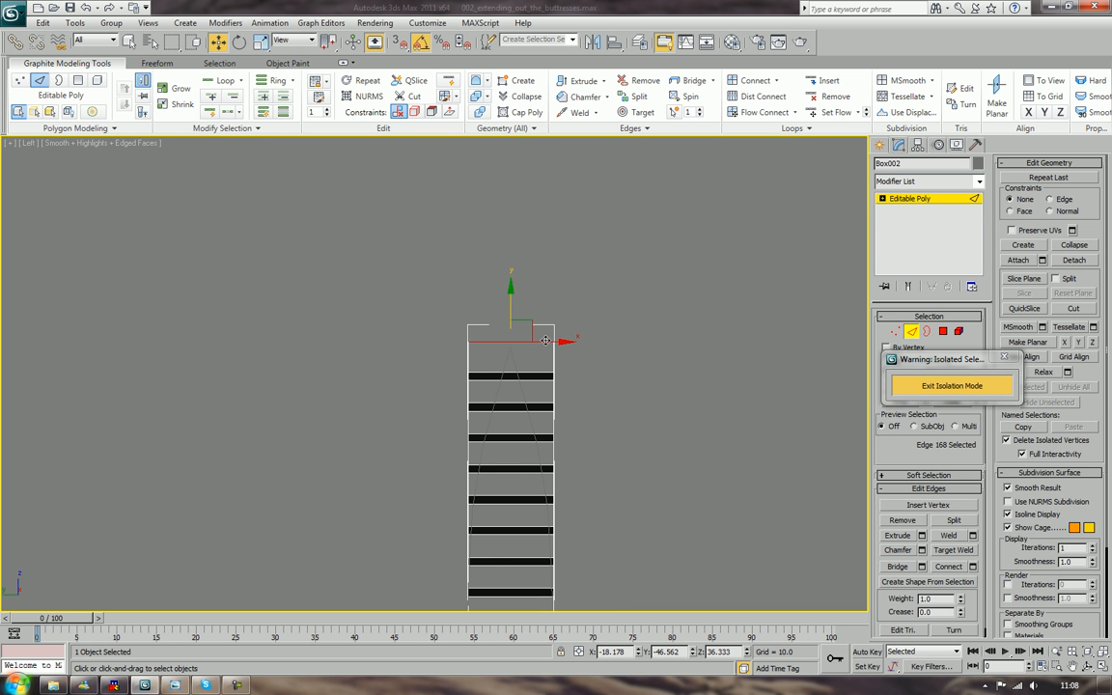
pyautogui.click(1072, 246)
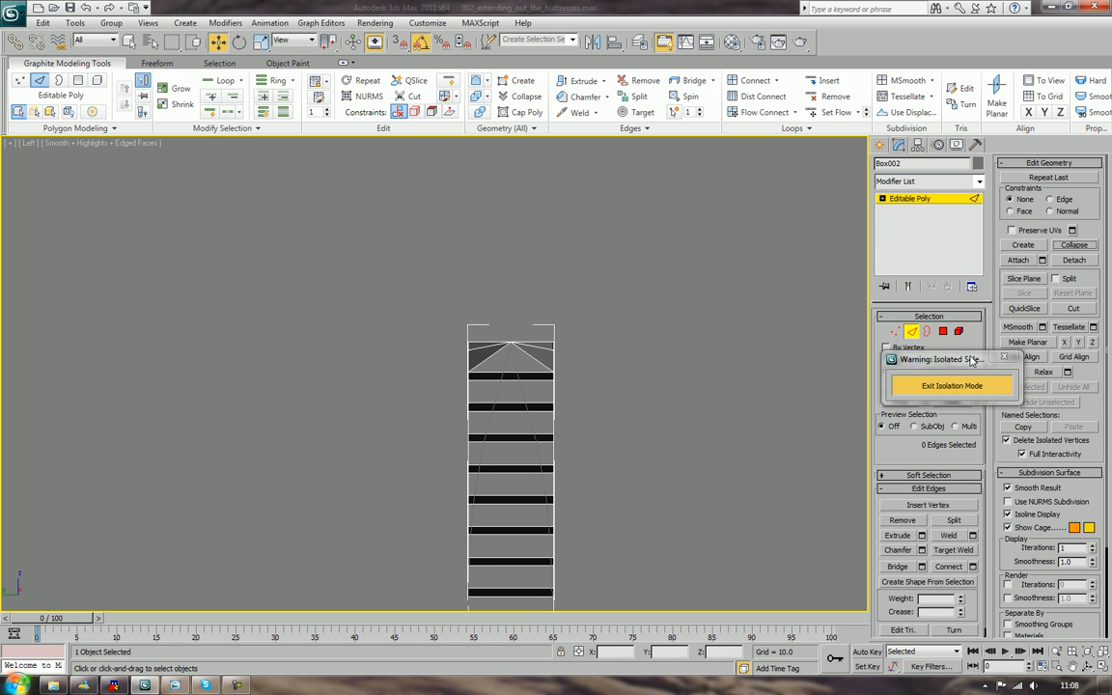
pyautogui.moveTo(973, 360); pyautogui.dragTo(295, 301)
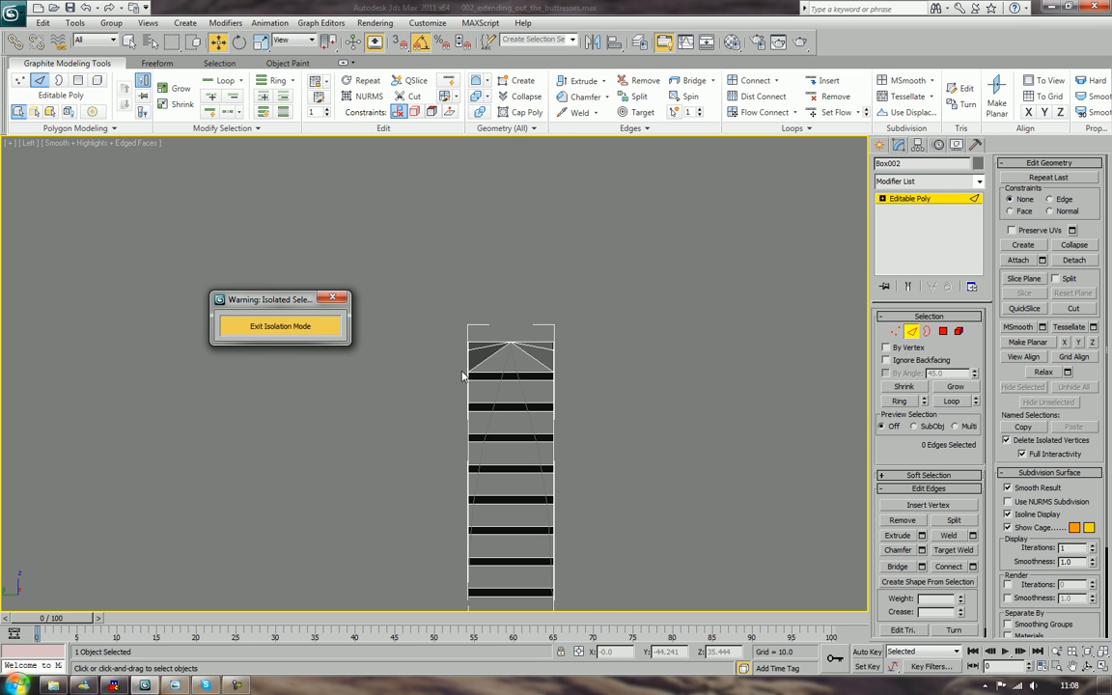
# Move the outer vertices on one side of the uppermost slat inward to the arch outline
pyautogui.scroll(5, 473, 379)
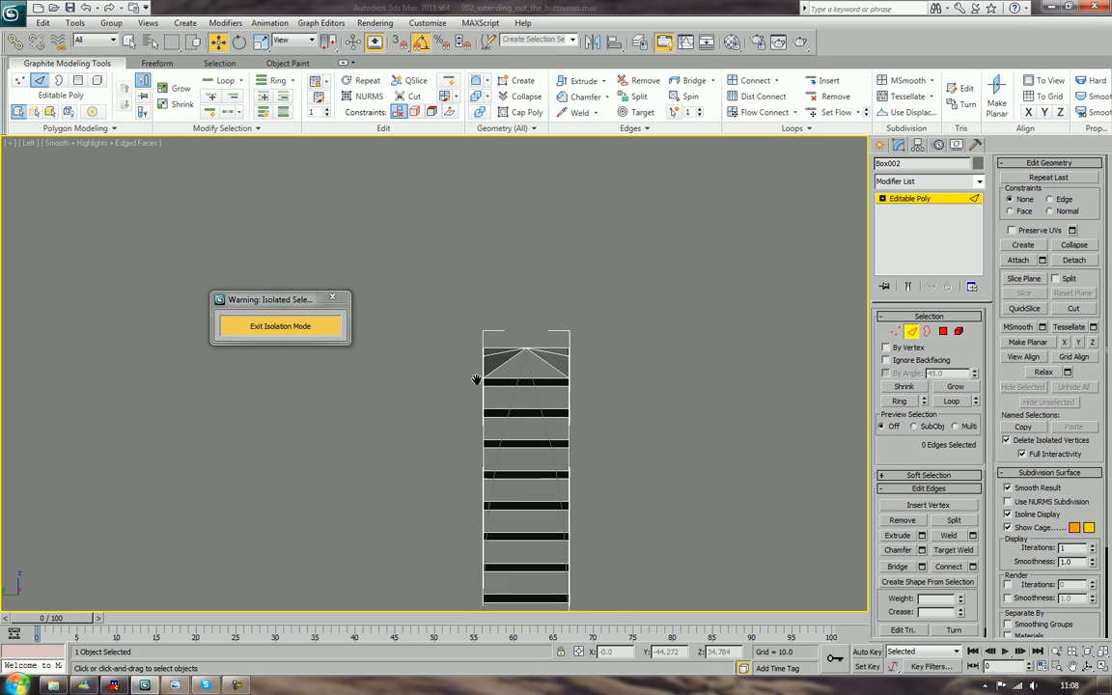
pyautogui.click(893, 334)
pyautogui.moveTo(638, 326); pyautogui.dragTo(593, 323, button='middle')
pyautogui.moveTo(487, 244); pyautogui.dragTo(544, 413)
pyautogui.moveTo(569, 372); pyautogui.dragTo(648, 369)
pyautogui.click(596, 309)
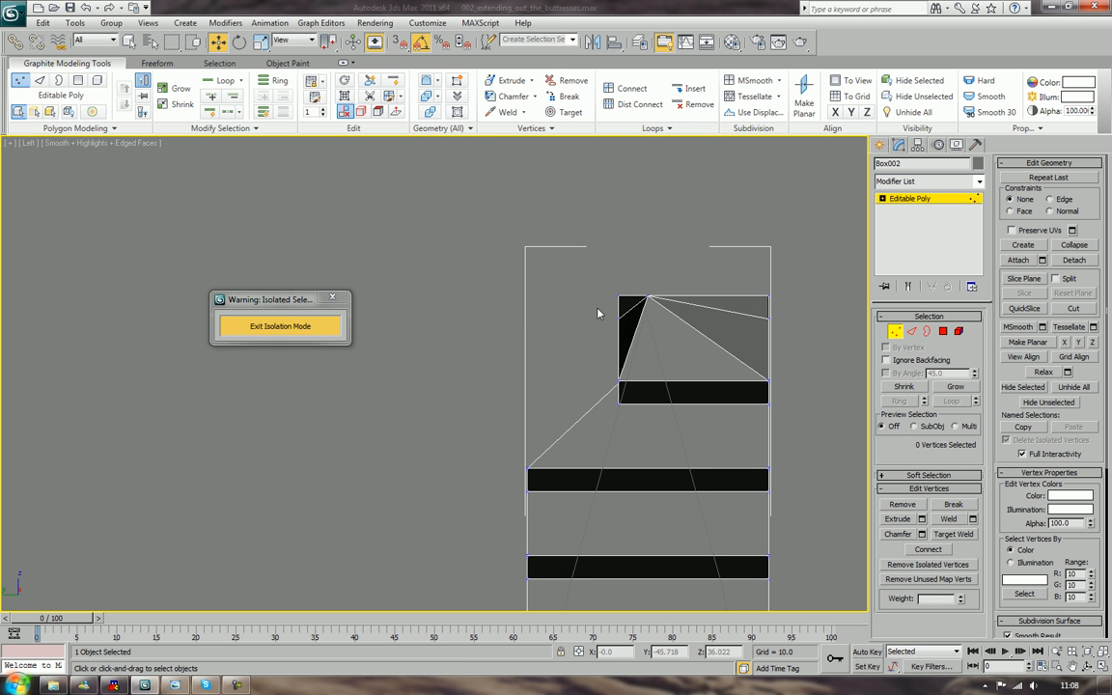
# Move the uppermost slat's remaining upper corner vertex in to the collapsed apex point
pyautogui.moveTo(596, 271); pyautogui.dragTo(666, 319)
pyautogui.click(626, 280)
pyautogui.moveTo(626, 281); pyautogui.dragTo(642, 303)
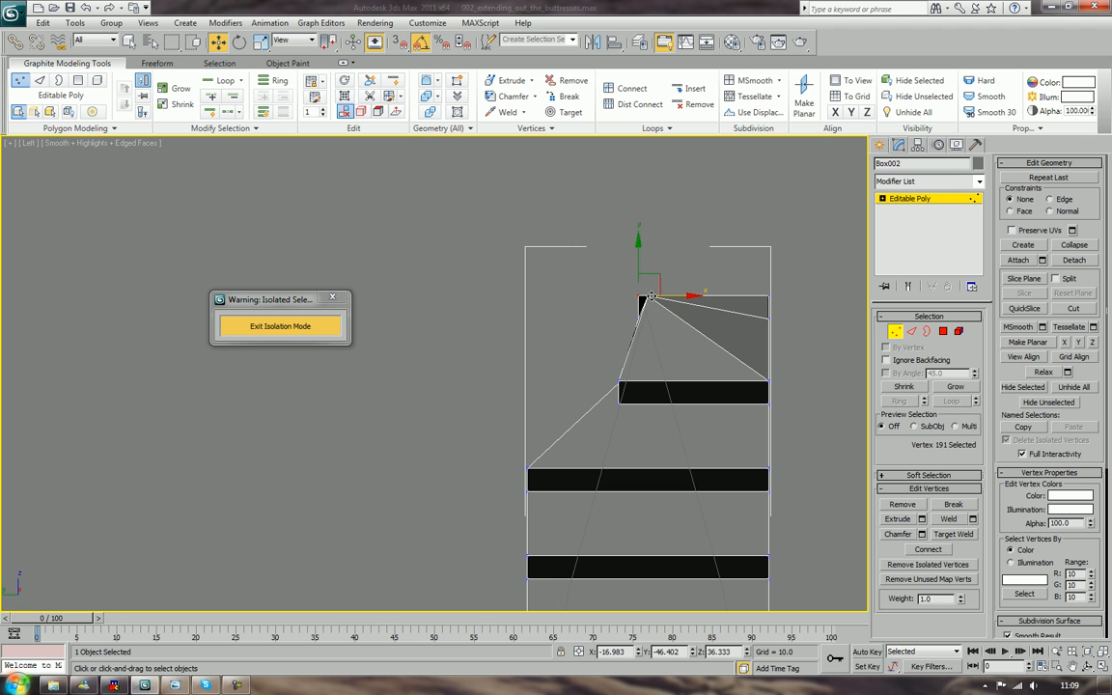
pyautogui.click(465, 473)
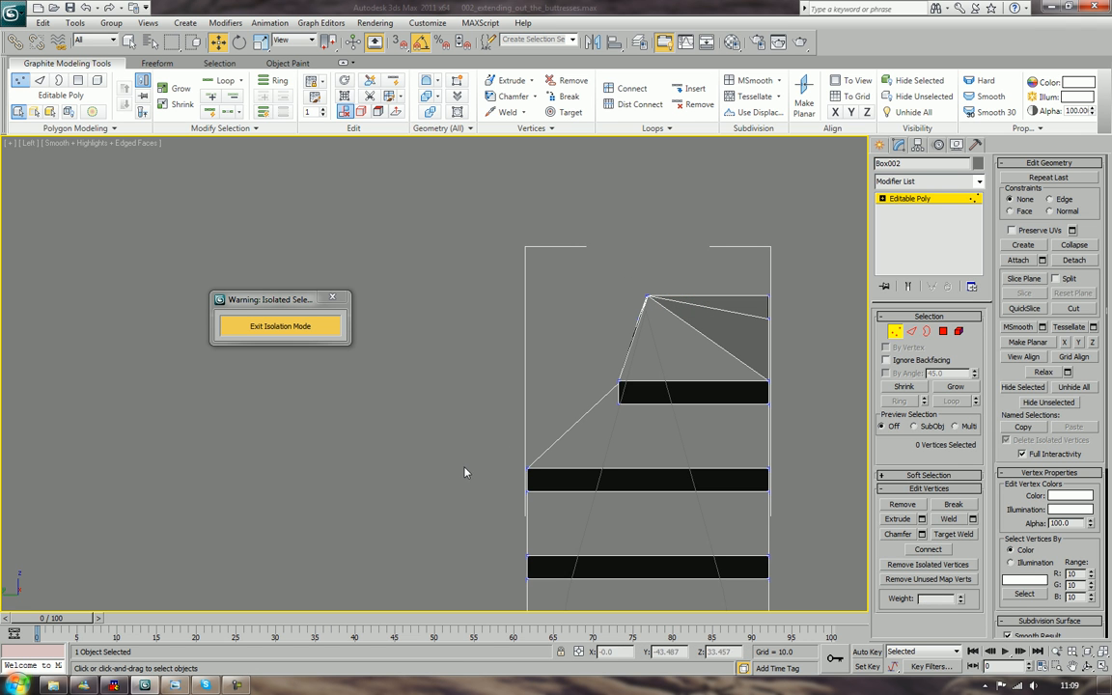
# Move the uppermost slat's lower corner vertex to about Y -46.17 so its side follows the arch slope
pyautogui.click(620, 385)
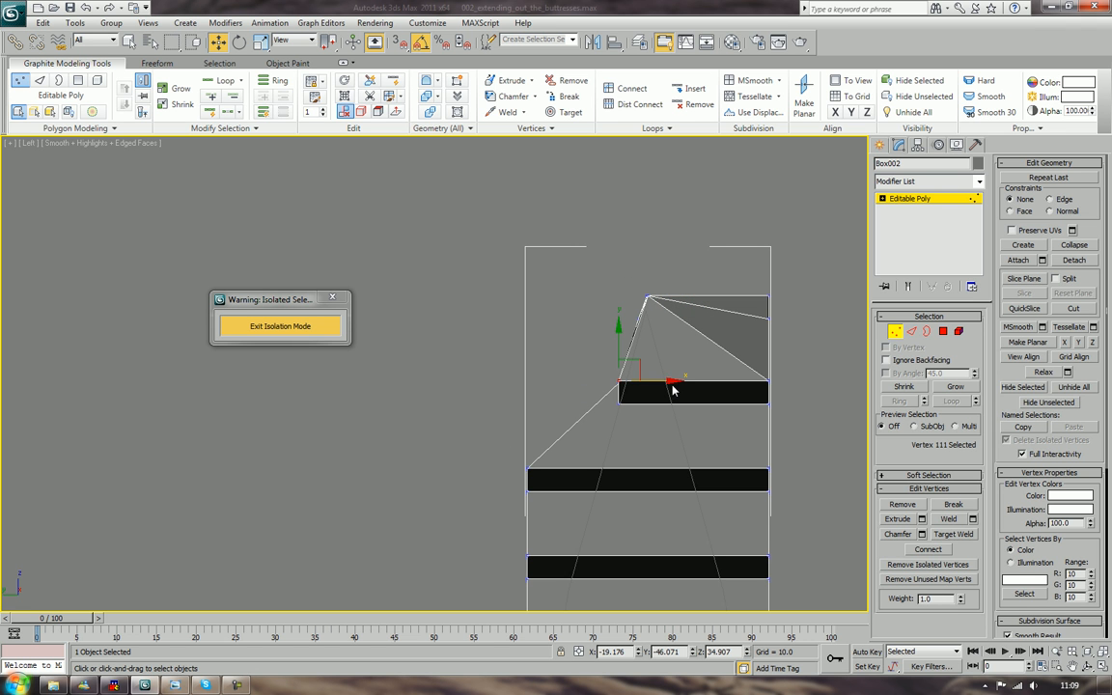
pyautogui.moveTo(672, 384); pyautogui.dragTo(678, 387)
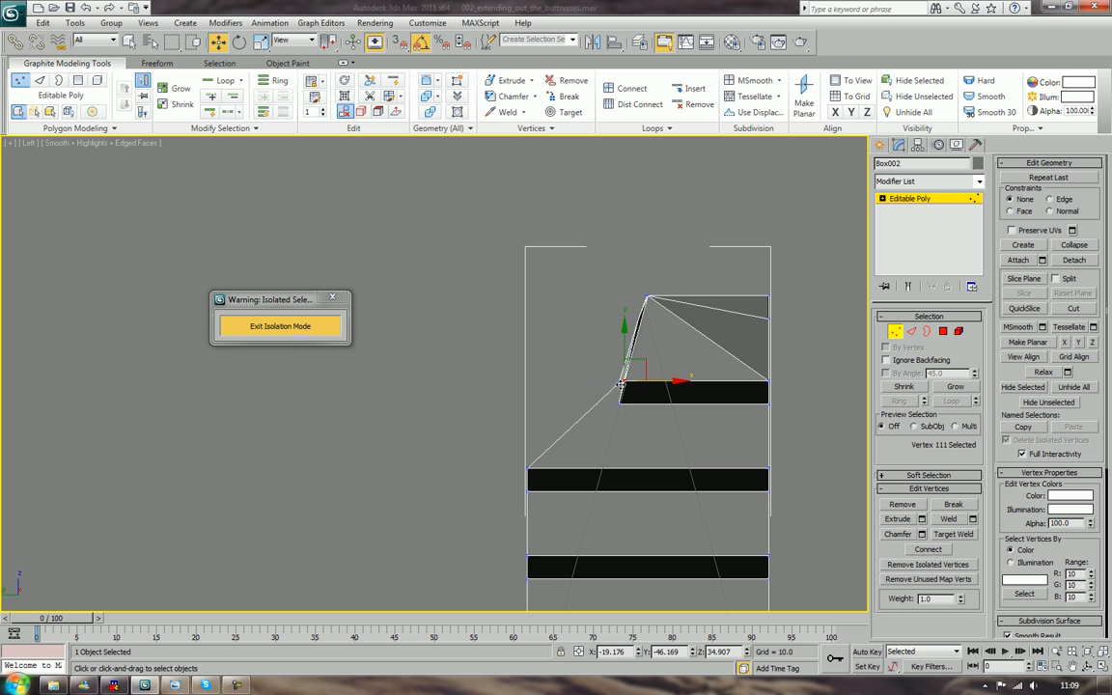
pyautogui.moveTo(597, 372)
pyautogui.mouseDown()
pyautogui.moveTo(610, 396)
pyautogui.moveTo(666, 392)
pyautogui.mouseUp()
# Move the six side vertices of the next slat down inward to about Y -45.64, onto the arch outline
pyautogui.moveTo(491, 459); pyautogui.dragTo(543, 519)
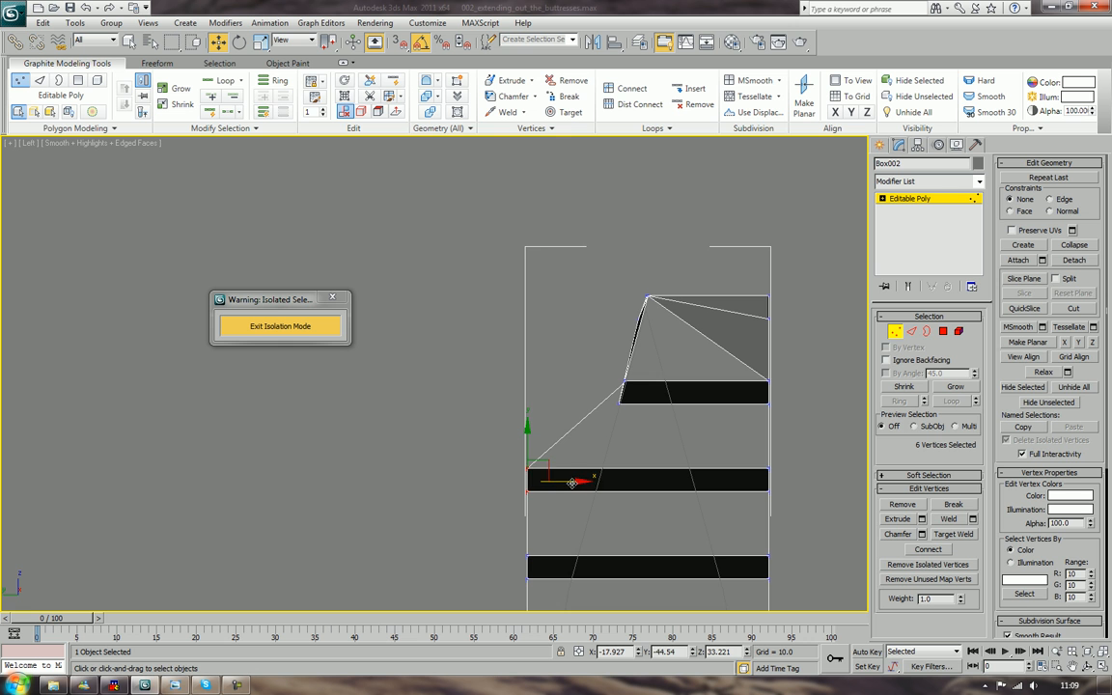
pyautogui.moveTo(573, 482); pyautogui.dragTo(640, 480)
pyautogui.press(']')
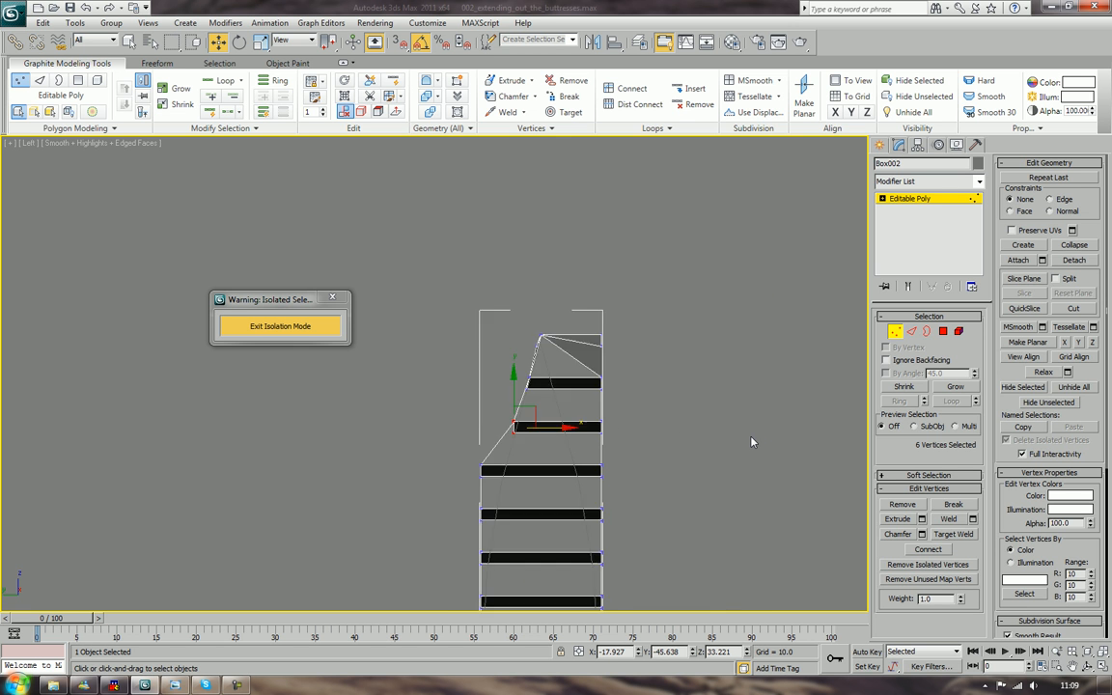
# Undo the recent vertex edits on the uppermost slats to restore their full width, and exit isolation mode
pyautogui.press(']')
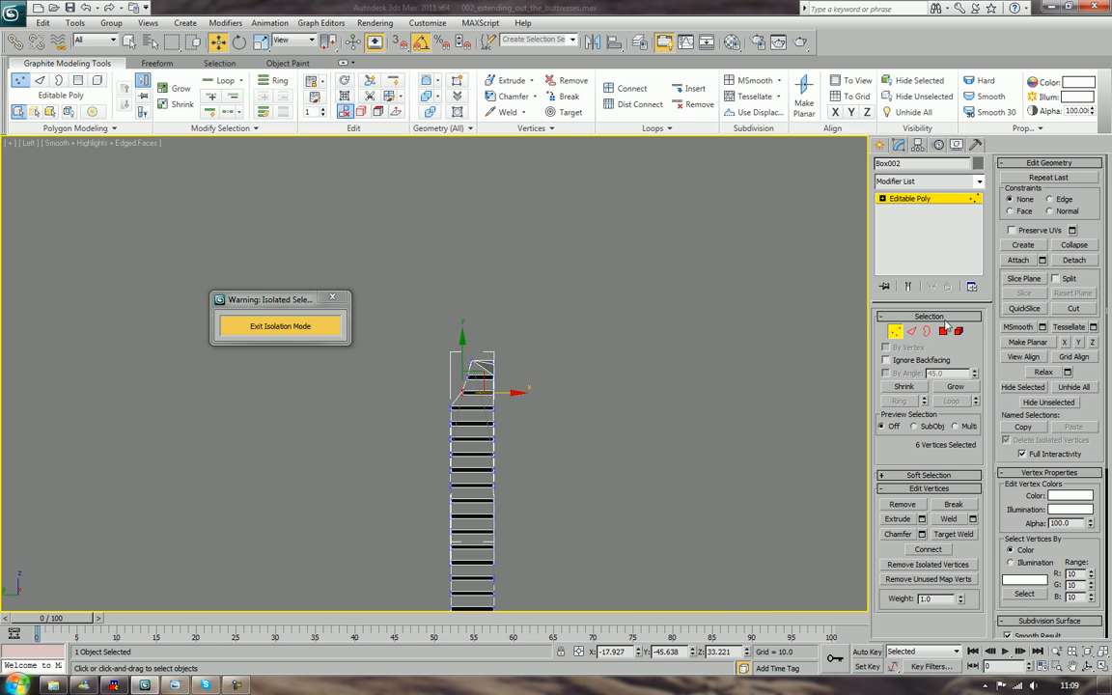
pyautogui.press('1')
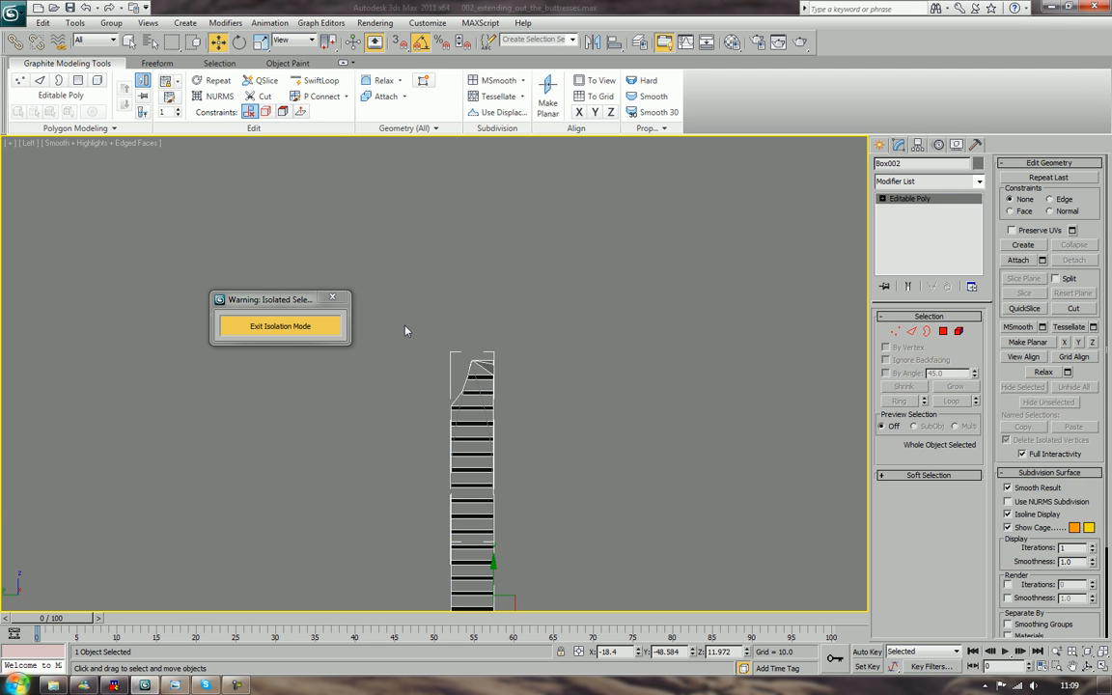
pyautogui.hotkey('ctrl', 'z')
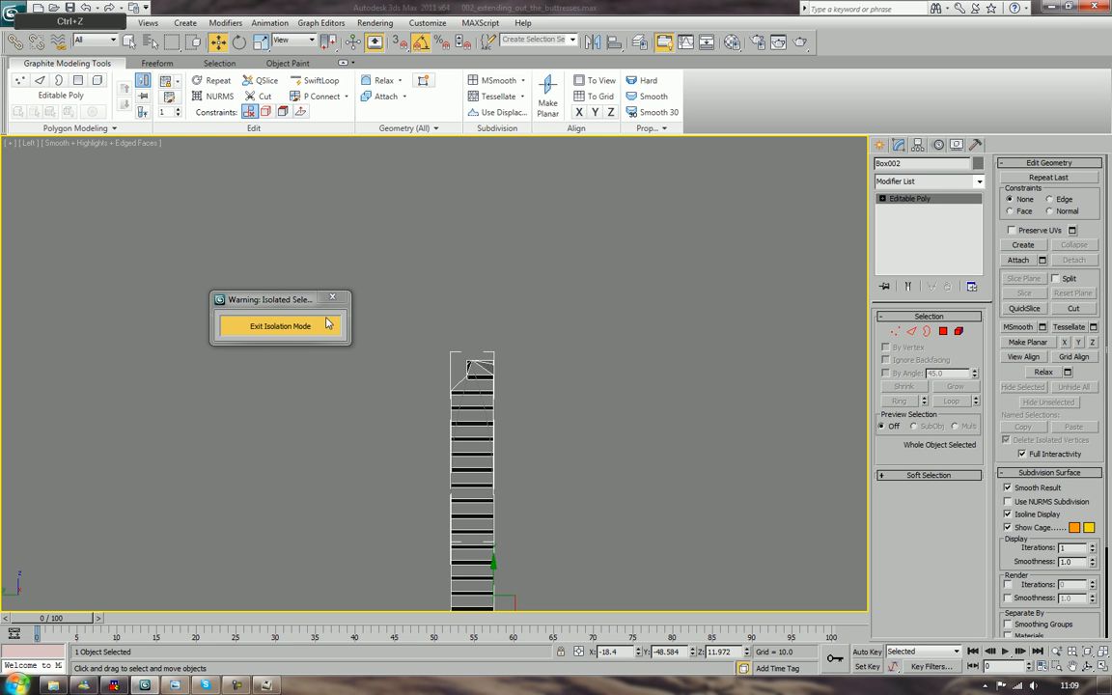
pyautogui.hotkey('ctrl', 'z')
pyautogui.hotkey('ctrl', 'z')
pyautogui.click(309, 330)
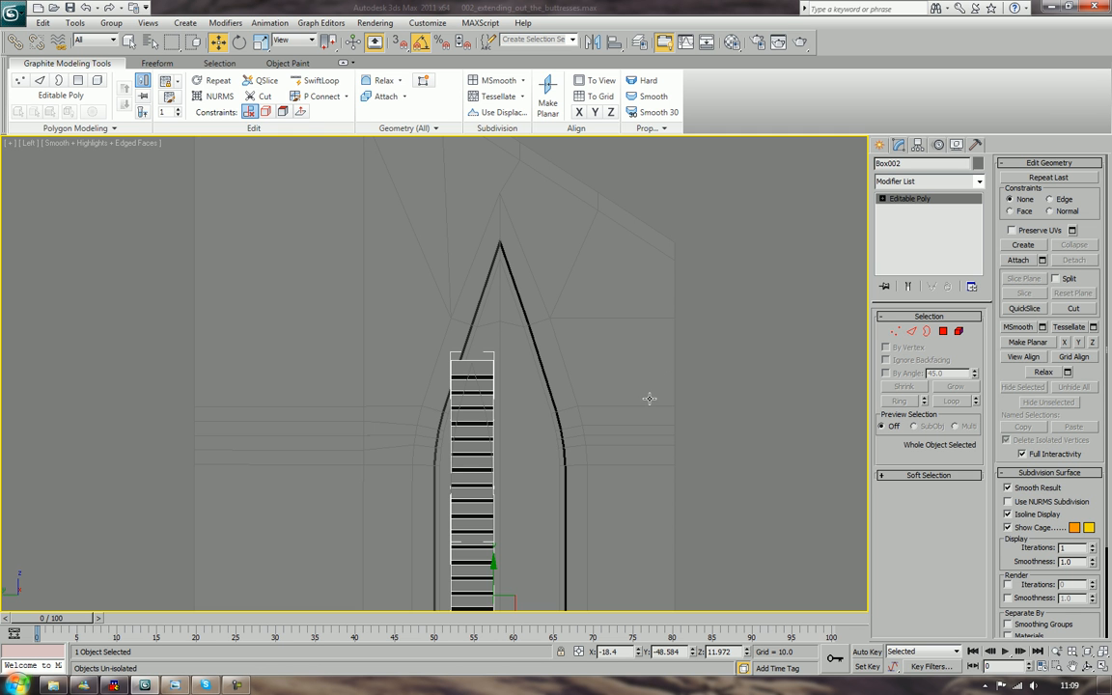
# Attach the louvre slat block to the lancet's arched frame mesh so both form one object
pyautogui.scroll(-4, 650, 398)
pyautogui.keyDown('alt'); pyautogui.moveTo(633, 372); pyautogui.dragTo(647, 396, button='middle'); pyautogui.keyUp('alt')
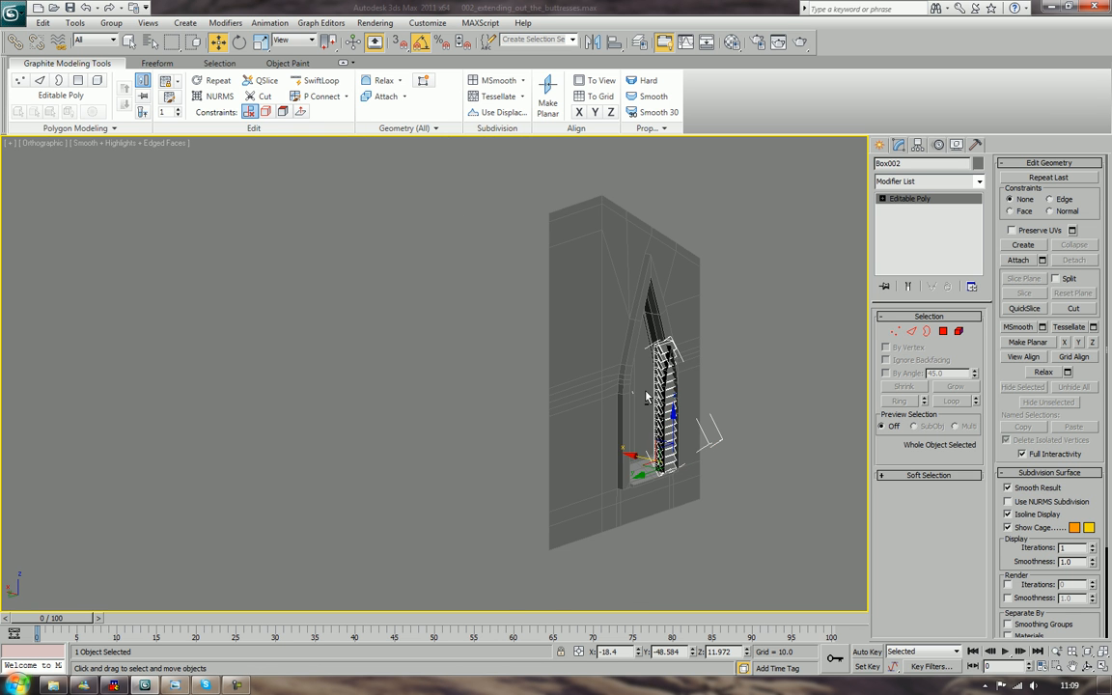
pyautogui.press('z')
pyautogui.scroll(2, 659, 390)
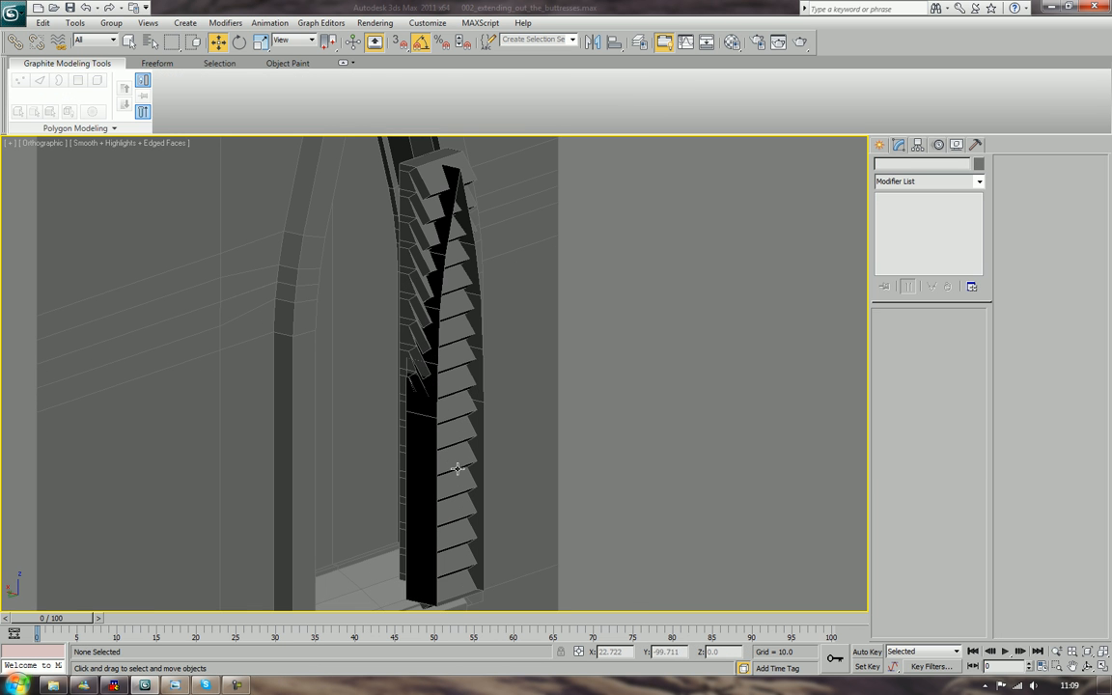
pyautogui.click(432, 474)
pyautogui.moveTo(452, 472)
pyautogui.keyDown('alt'); pyautogui.mouseDown(button='middle')
pyautogui.moveTo(421, 469)
pyautogui.moveTo(449, 472)
pyautogui.mouseUp(button='middle'); pyautogui.keyUp('alt')
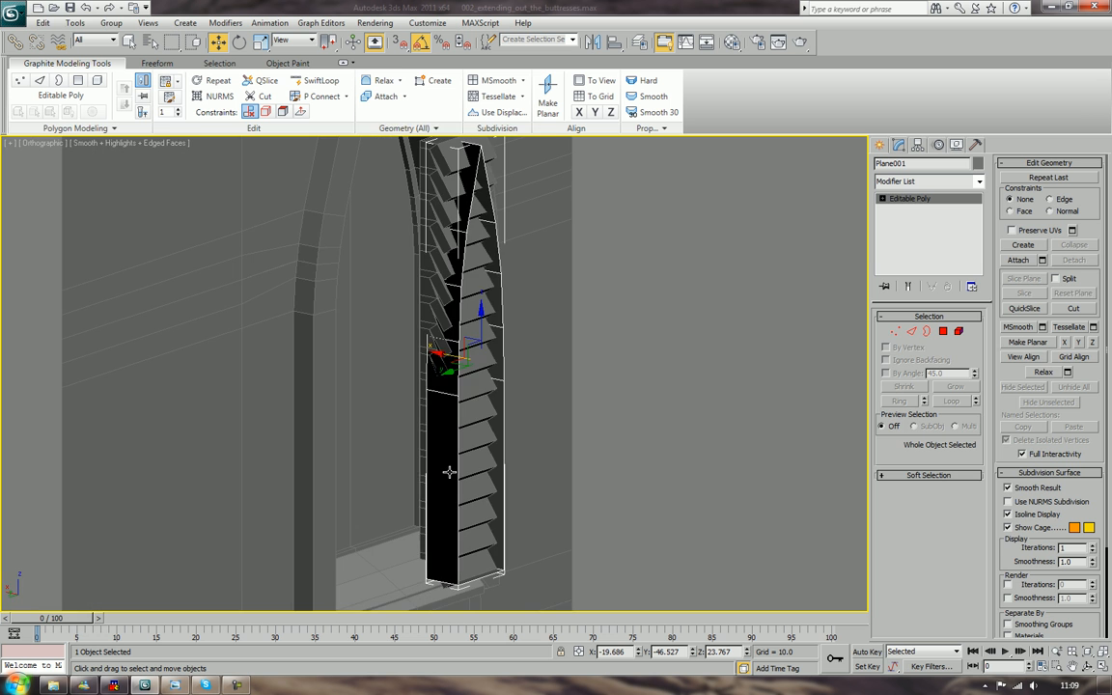
pyautogui.press('p')
pyautogui.scroll(3, 448, 472)
pyautogui.click(761, 419)
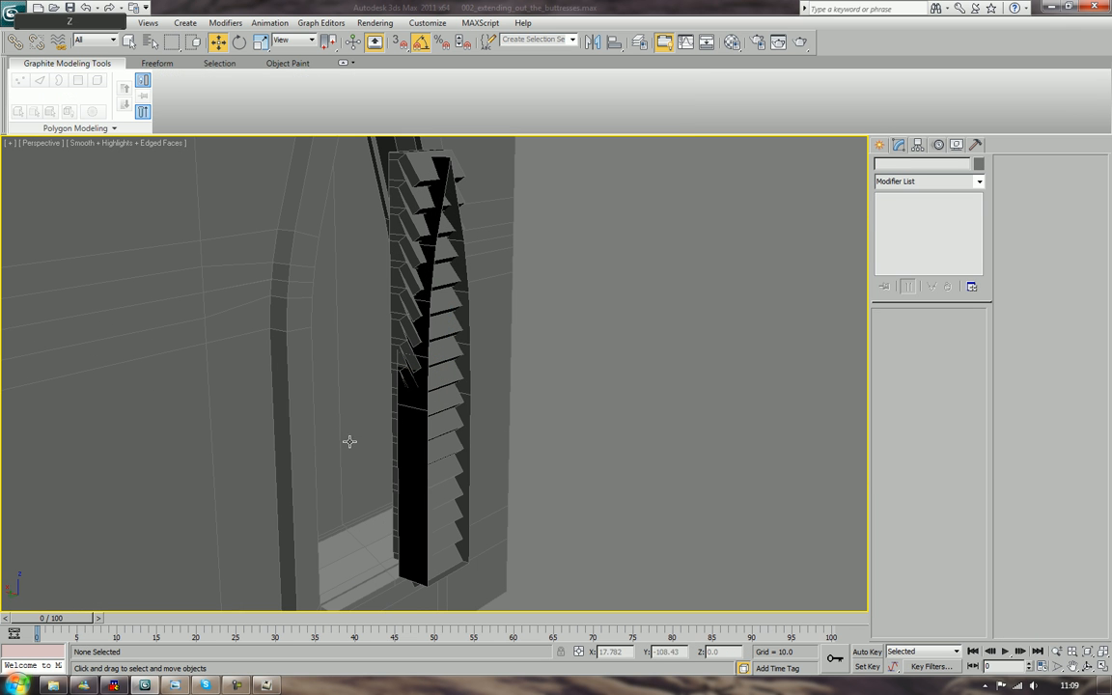
pyautogui.click(406, 489)
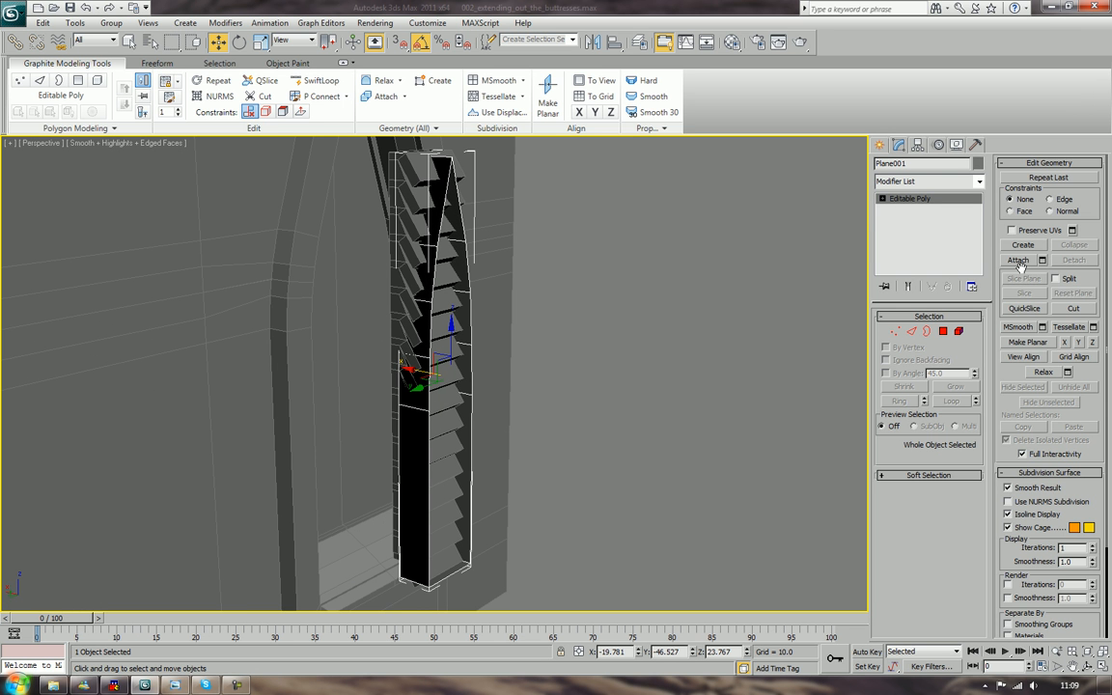
pyautogui.click(1019, 260)
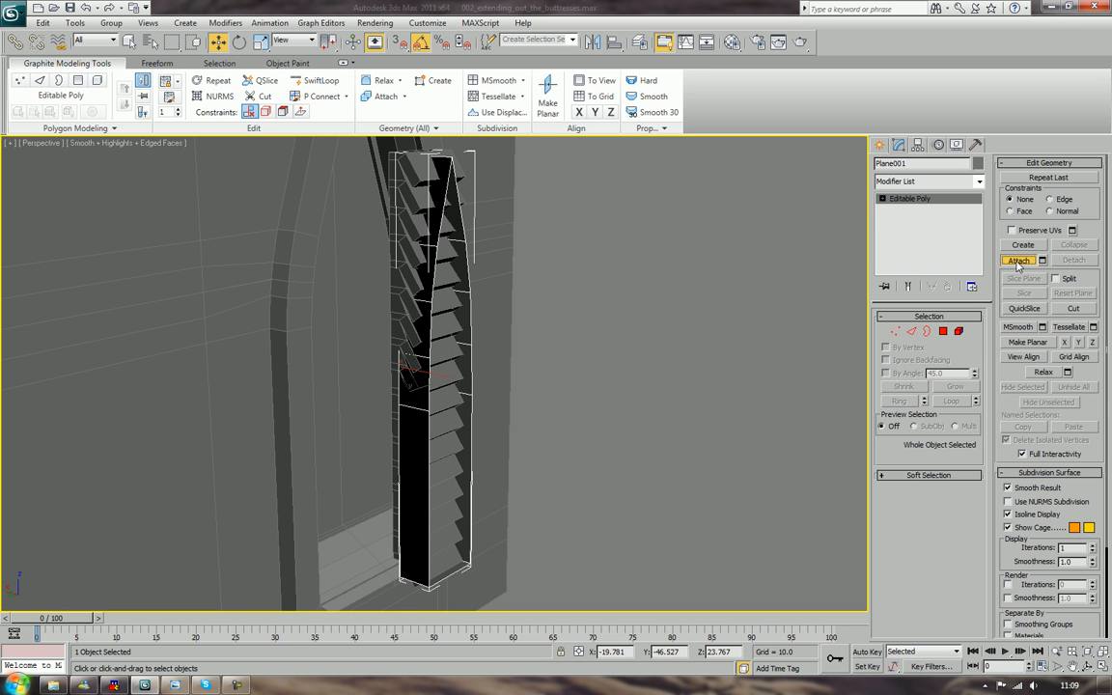
pyautogui.click(446, 412)
# Clone the lancet with its slats sideways as one independent copy at about Y -51.84, beside the original
pyautogui.keyDown('alt'); pyautogui.moveTo(638, 419); pyautogui.dragTo(568, 389, button='middle'); pyautogui.keyUp('alt')
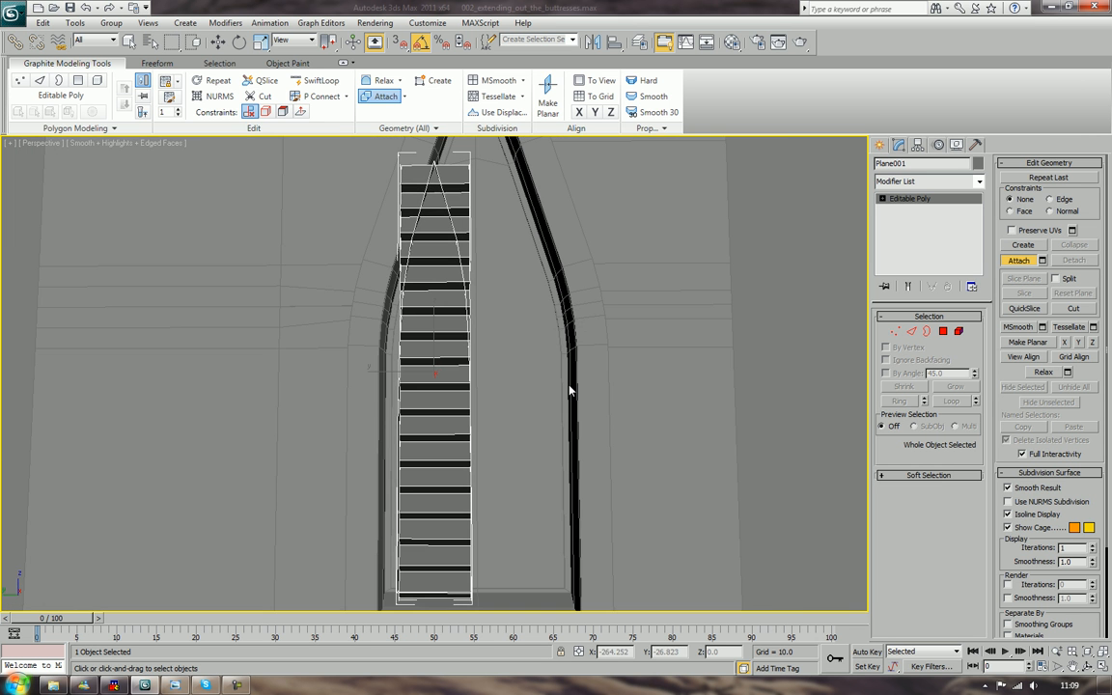
pyautogui.press('l')
pyautogui.press('z')
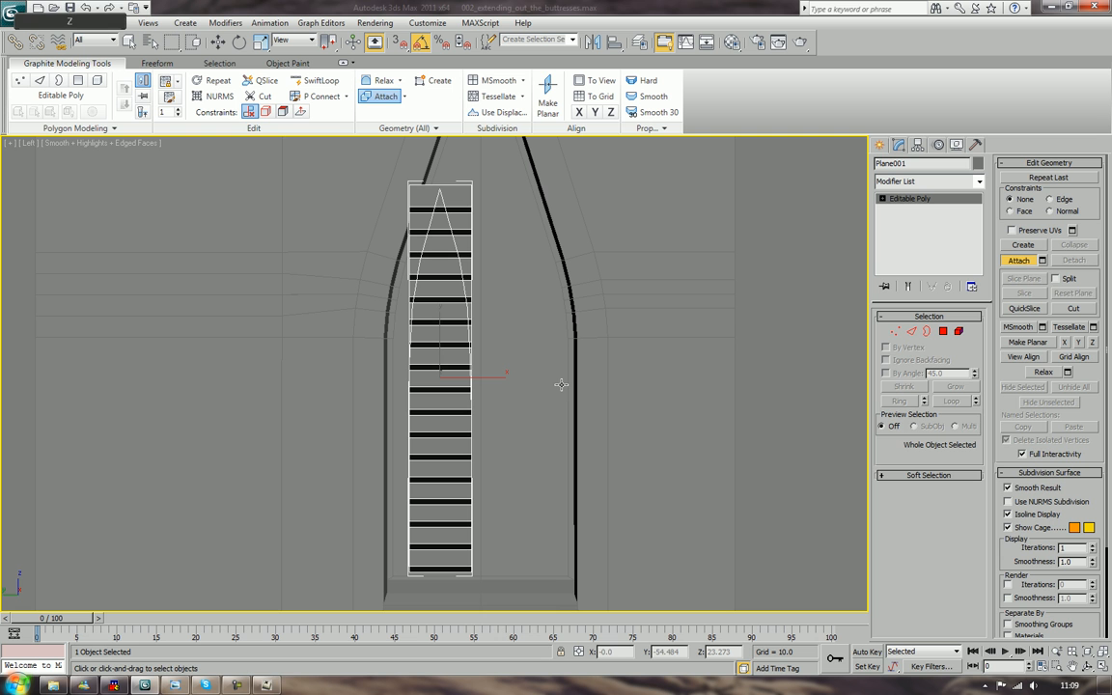
pyautogui.press('w')
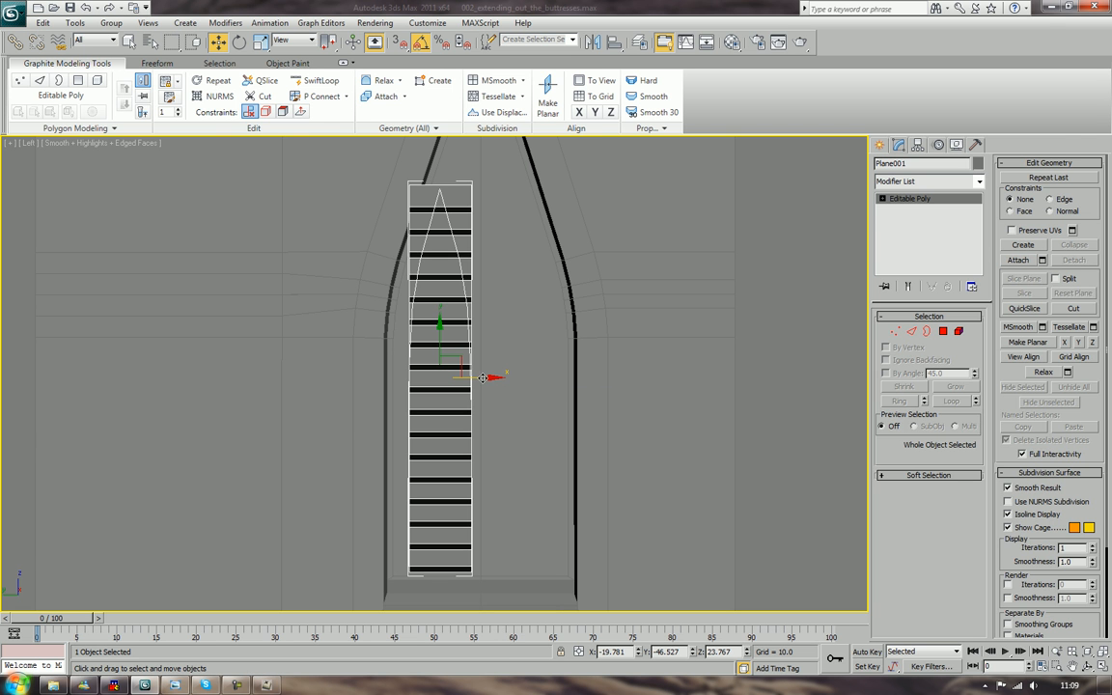
pyautogui.click(509, 379)
pyautogui.moveTo(509, 380)
pyautogui.keyDown('shift'); pyautogui.mouseDown()
pyautogui.moveTo(594, 386)
pyautogui.moveTo(566, 396)
pyautogui.mouseUp(); pyautogui.keyUp('shift')
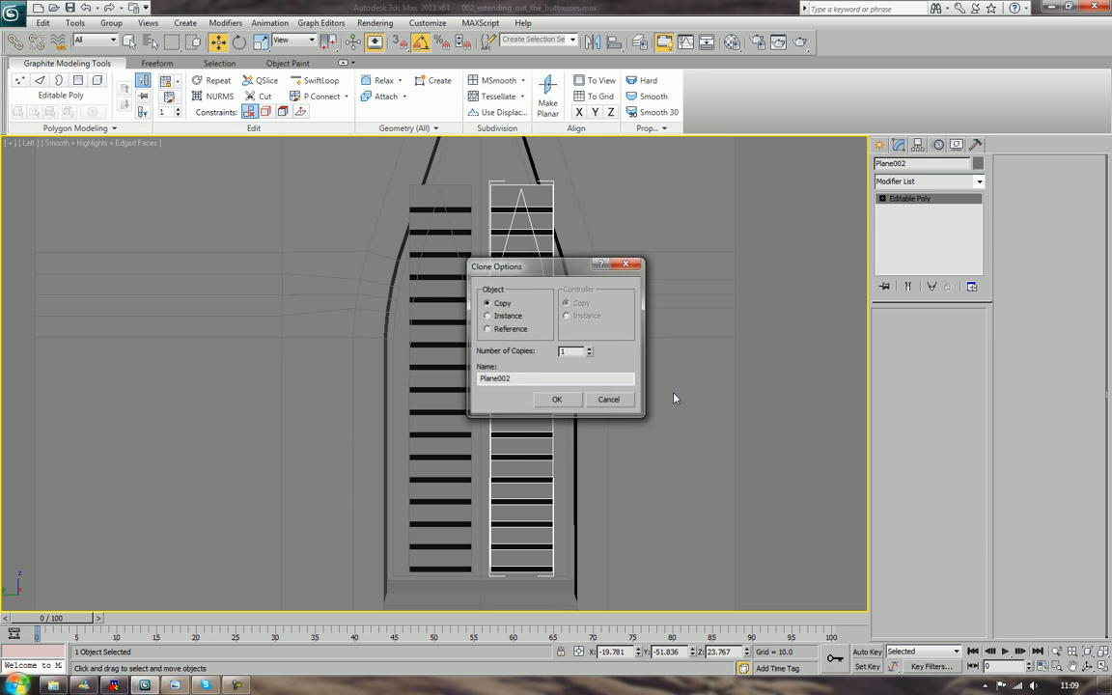
pyautogui.click(557, 402)
# Attach the copied louvred lancet to the original one
pyautogui.click(799, 380)
pyautogui.click(428, 452)
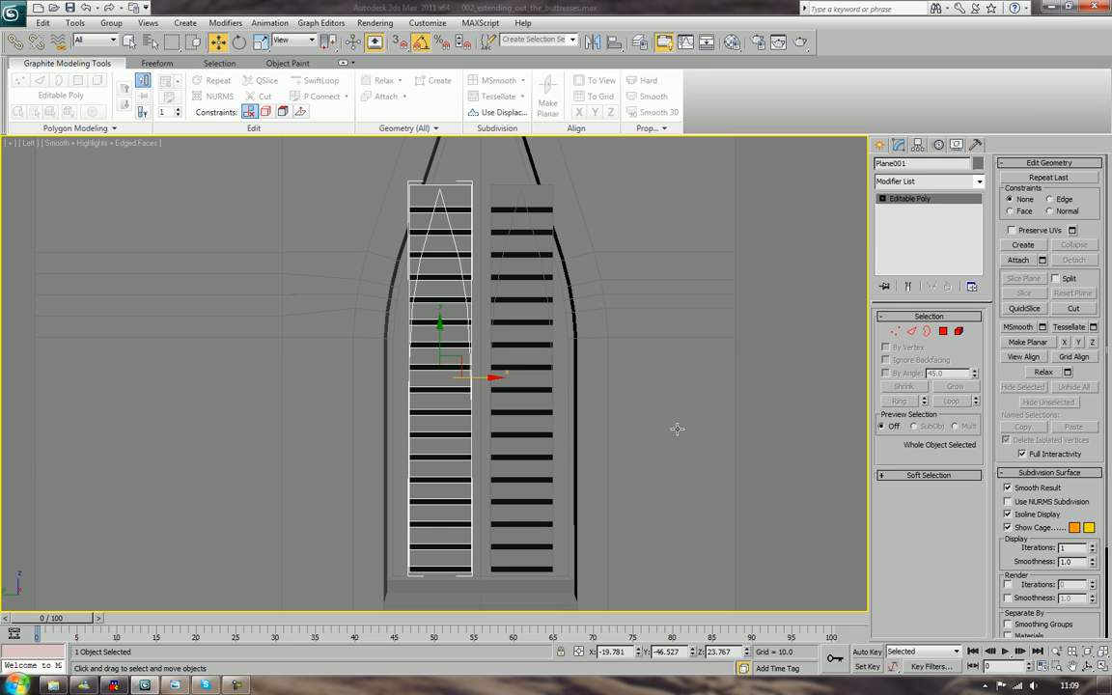
pyautogui.click(1018, 262)
pyautogui.click(529, 509)
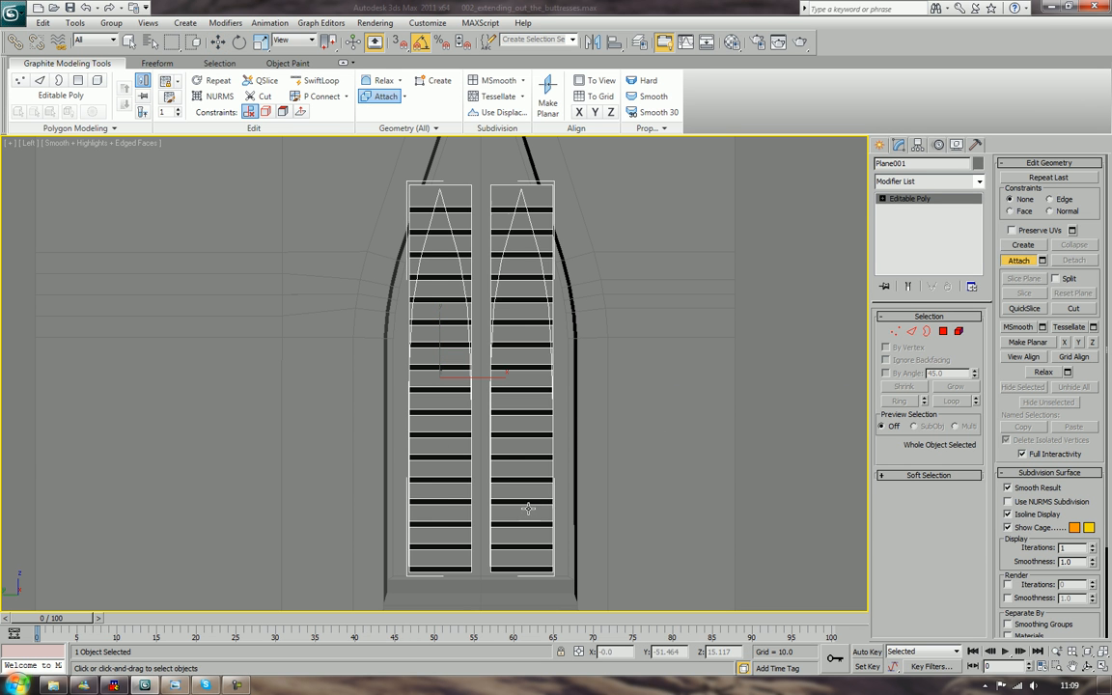
pyautogui.press('w')
# Bridge the five pairs of facing front edges between the two lancets, from the base up to the apexes
pyautogui.press('p')
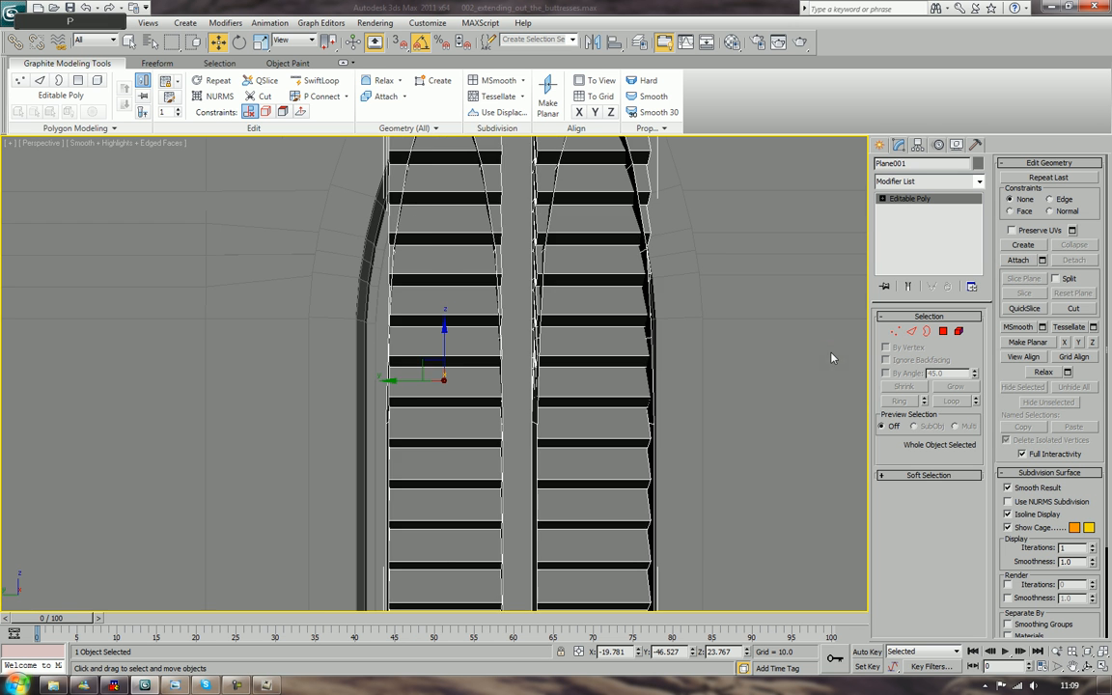
pyautogui.press('z')
pyautogui.keyDown('alt'); pyautogui.moveTo(610, 388); pyautogui.dragTo(676, 398, button='middle'); pyautogui.keyUp('alt')
pyautogui.press('2')
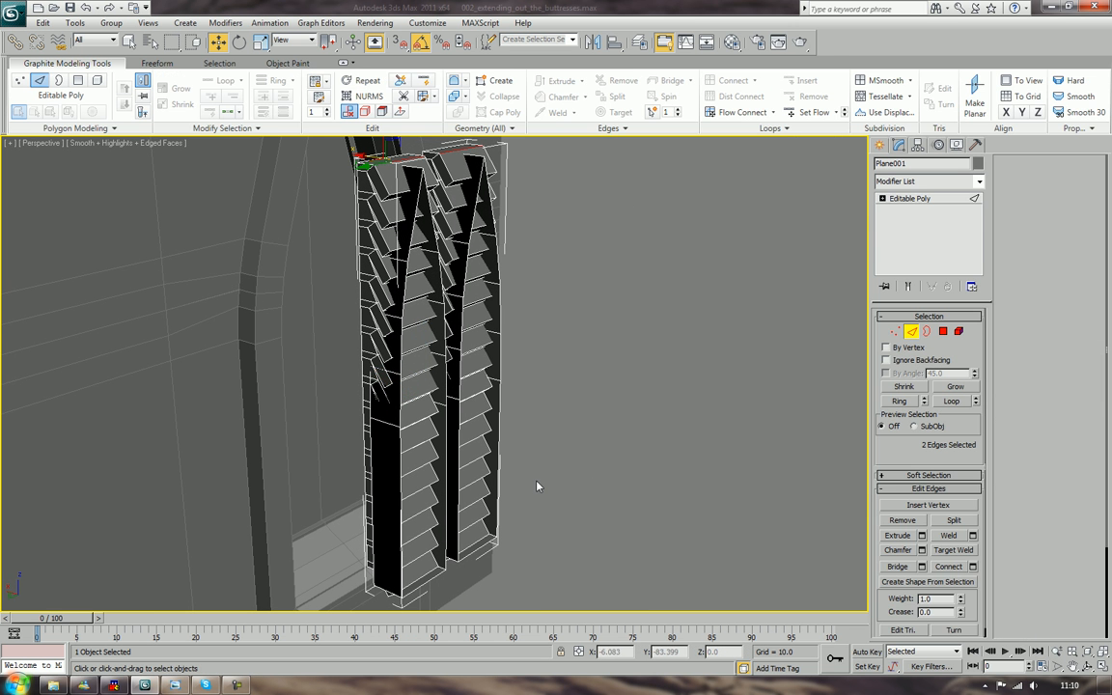
pyautogui.click(446, 502)
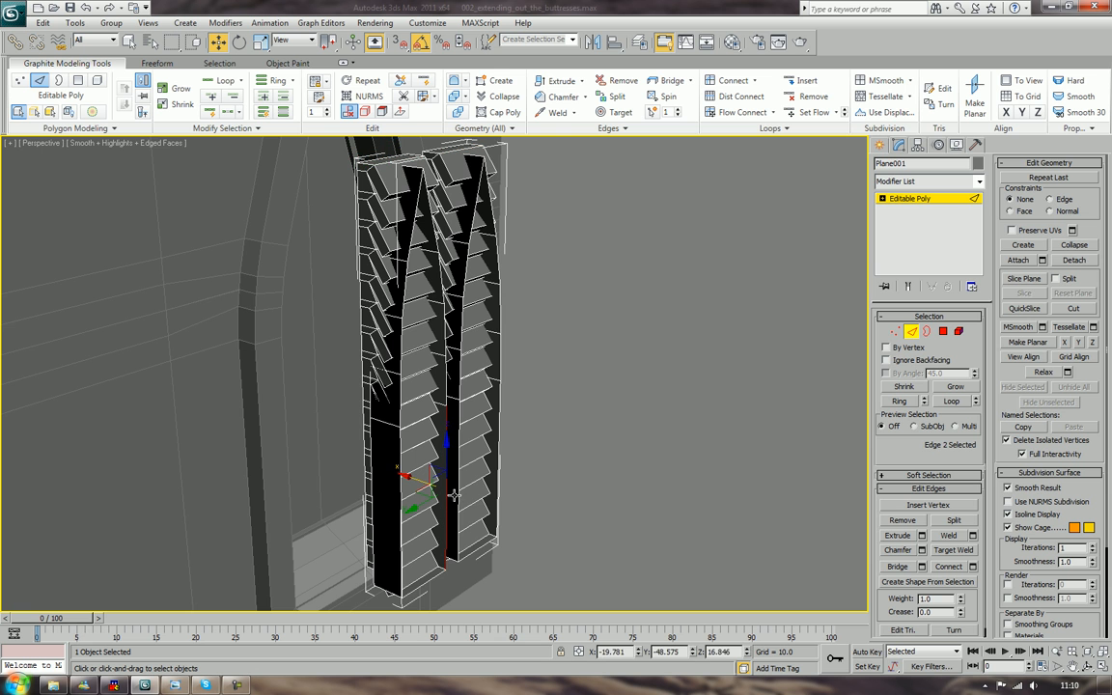
pyautogui.keyDown('ctrl'); pyautogui.click(458, 495); pyautogui.keyUp('ctrl')
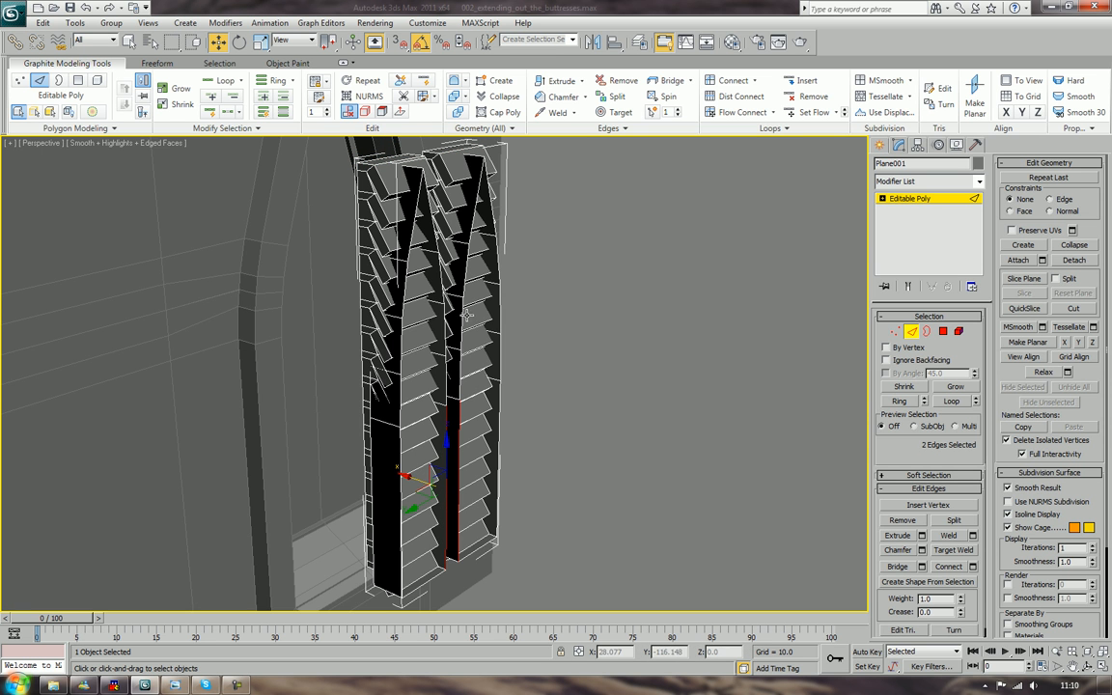
pyautogui.keyDown('ctrl'); pyautogui.click(450, 375); pyautogui.keyUp('ctrl')
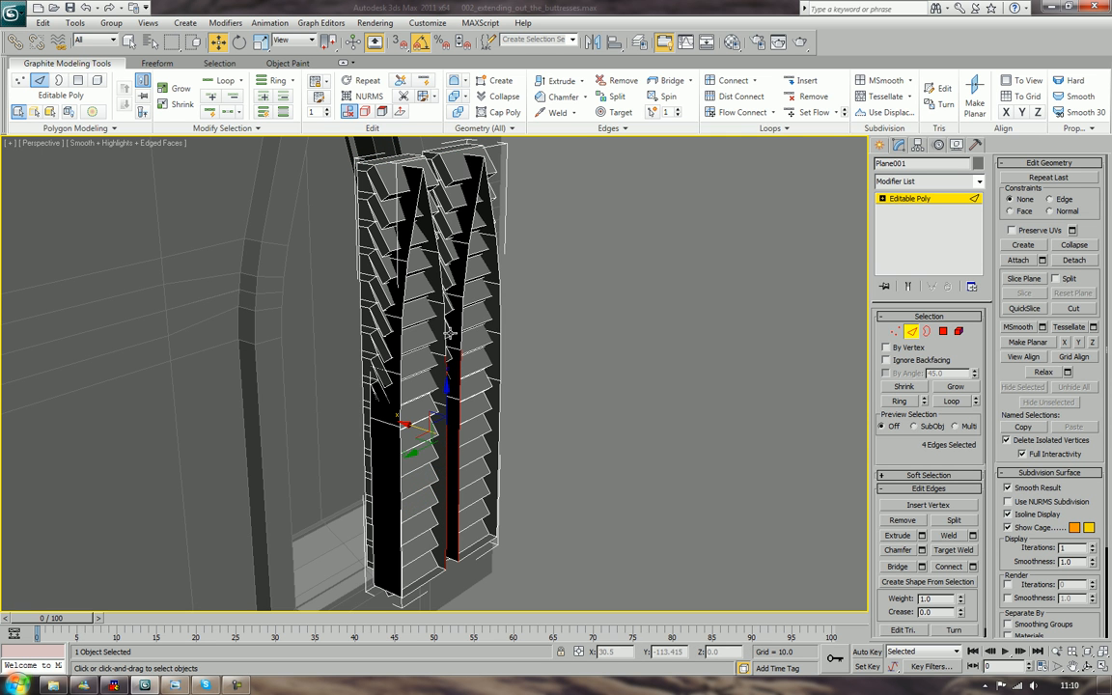
pyautogui.keyDown('ctrl'); pyautogui.click(455, 348); pyautogui.keyUp('ctrl')
pyautogui.keyDown('ctrl'); pyautogui.click(458, 323); pyautogui.keyUp('ctrl')
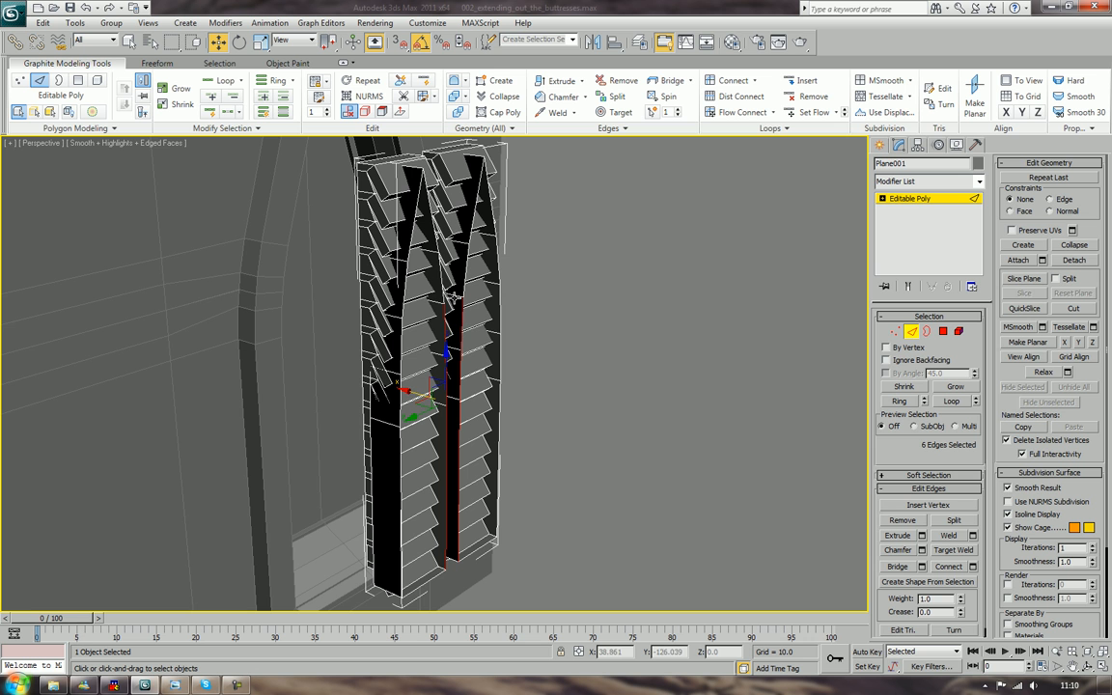
pyautogui.keyDown('ctrl'); pyautogui.click(460, 297); pyautogui.keyUp('ctrl')
pyautogui.keyDown('ctrl'); pyautogui.click(464, 273); pyautogui.keyUp('ctrl')
pyautogui.keyDown('ctrl'); pyautogui.click(465, 246); pyautogui.keyUp('ctrl')
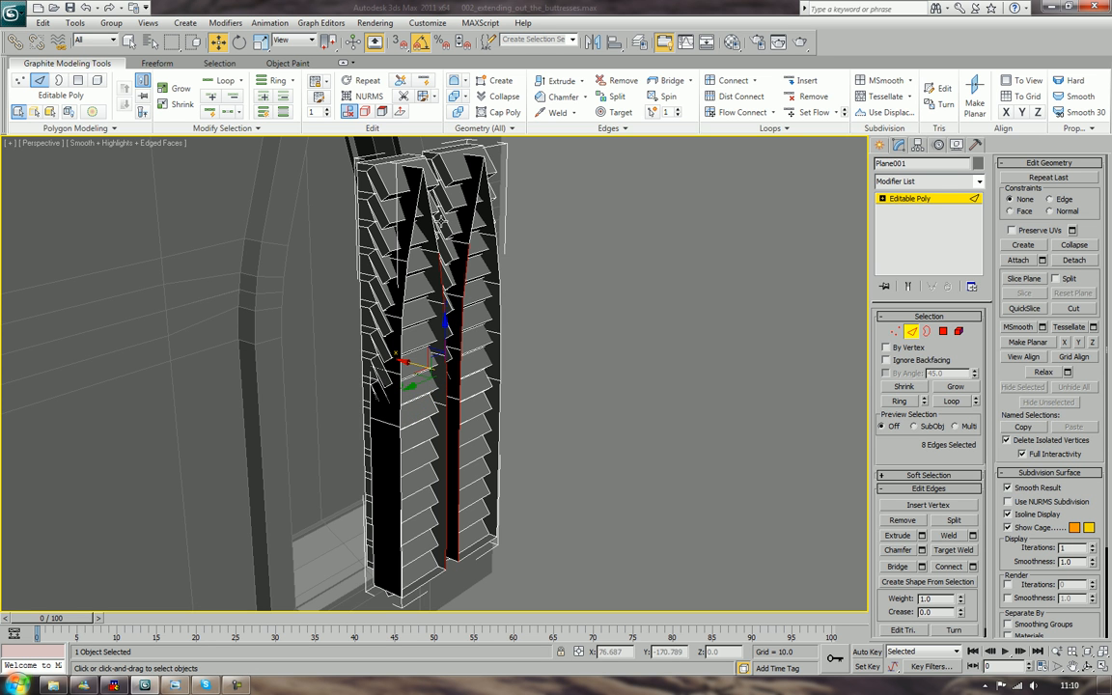
pyautogui.keyDown('ctrl'); pyautogui.click(467, 220); pyautogui.keyUp('ctrl')
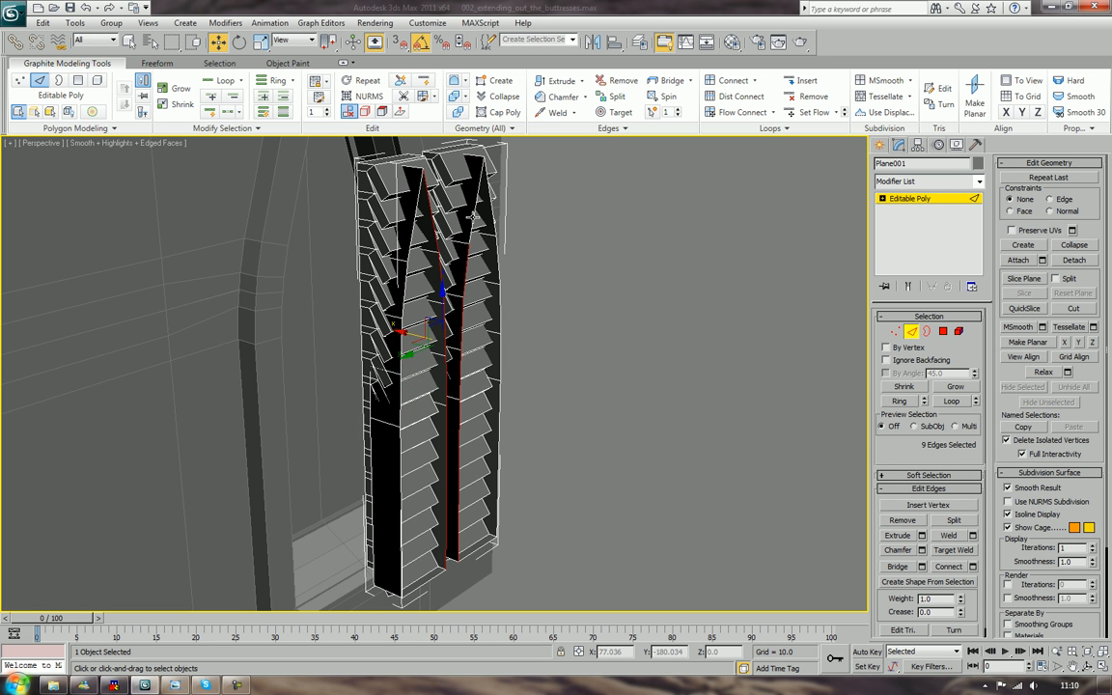
pyautogui.keyDown('ctrl'); pyautogui.click(425, 193); pyautogui.keyUp('ctrl')
pyautogui.click(895, 566)
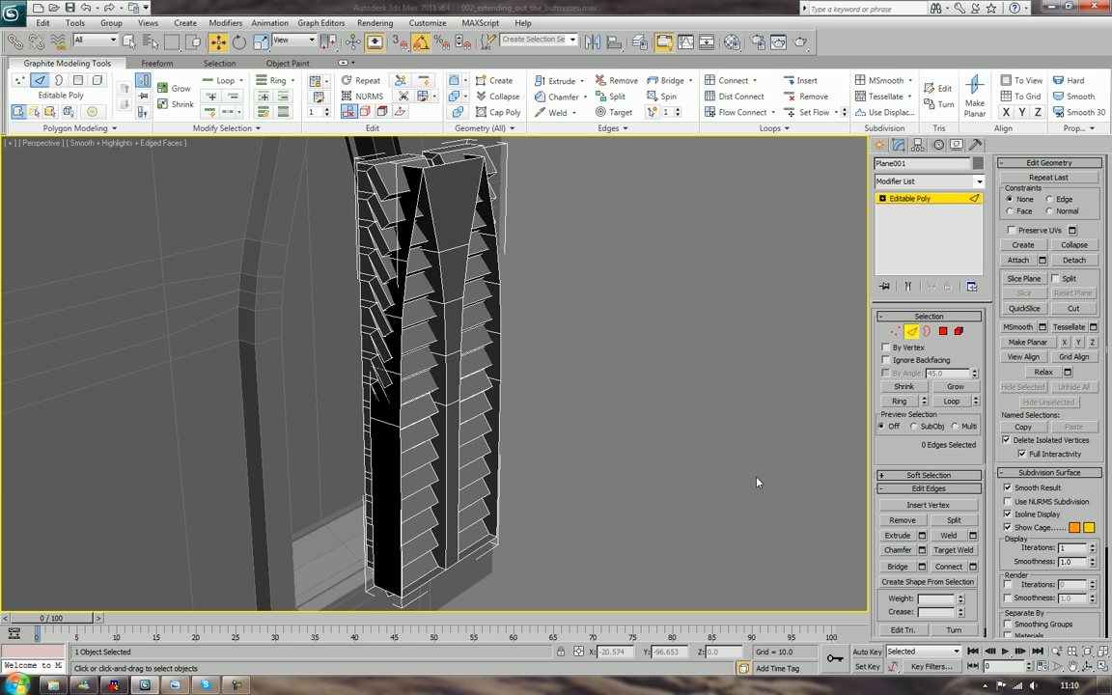
# Move the joined pair of louvred lancets along X to about -8.49, into the window recess, and save the scene
pyautogui.keyDown('alt'); pyautogui.moveTo(757, 480); pyautogui.dragTo(654, 446, button='middle'); pyautogui.keyUp('alt')
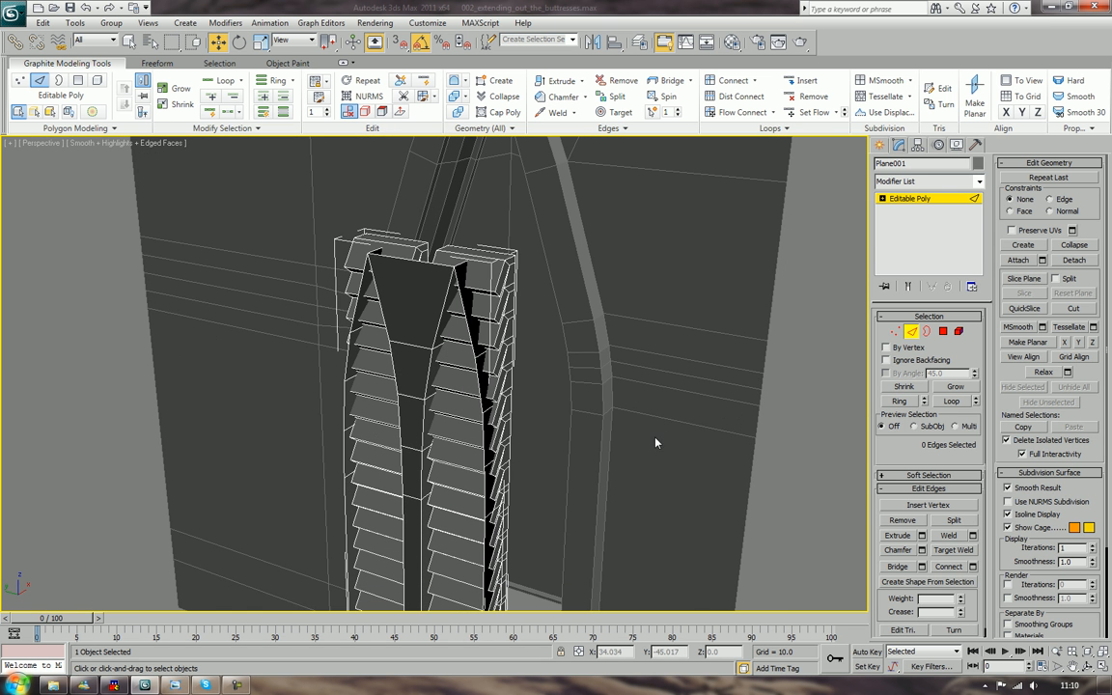
pyautogui.click(927, 332)
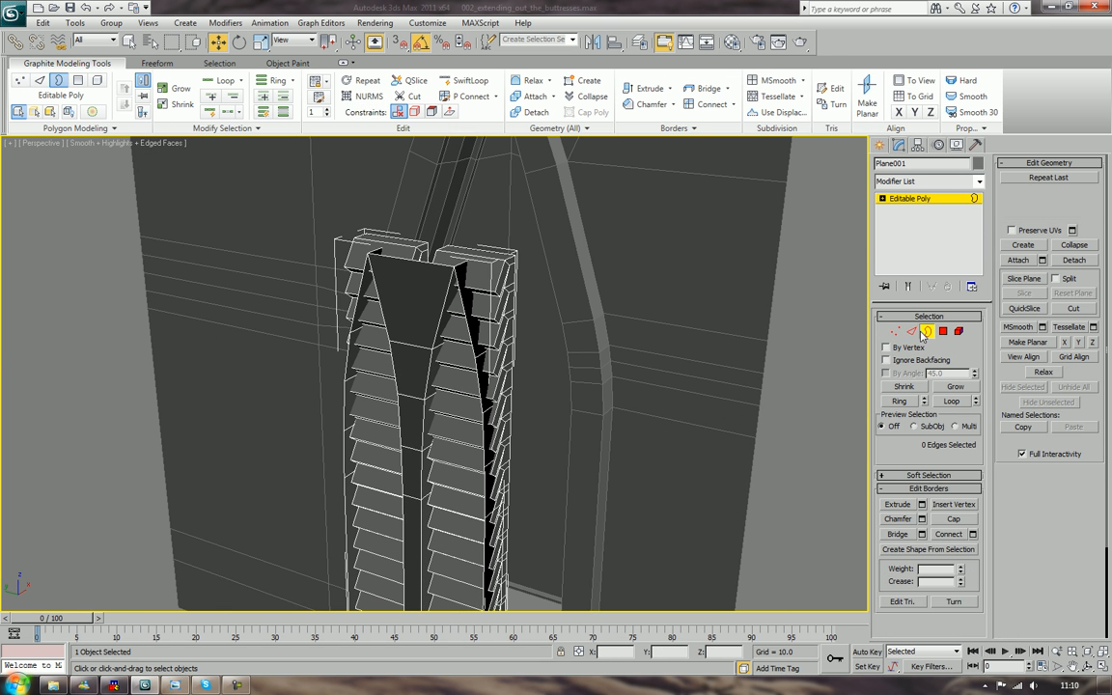
pyautogui.click(926, 332)
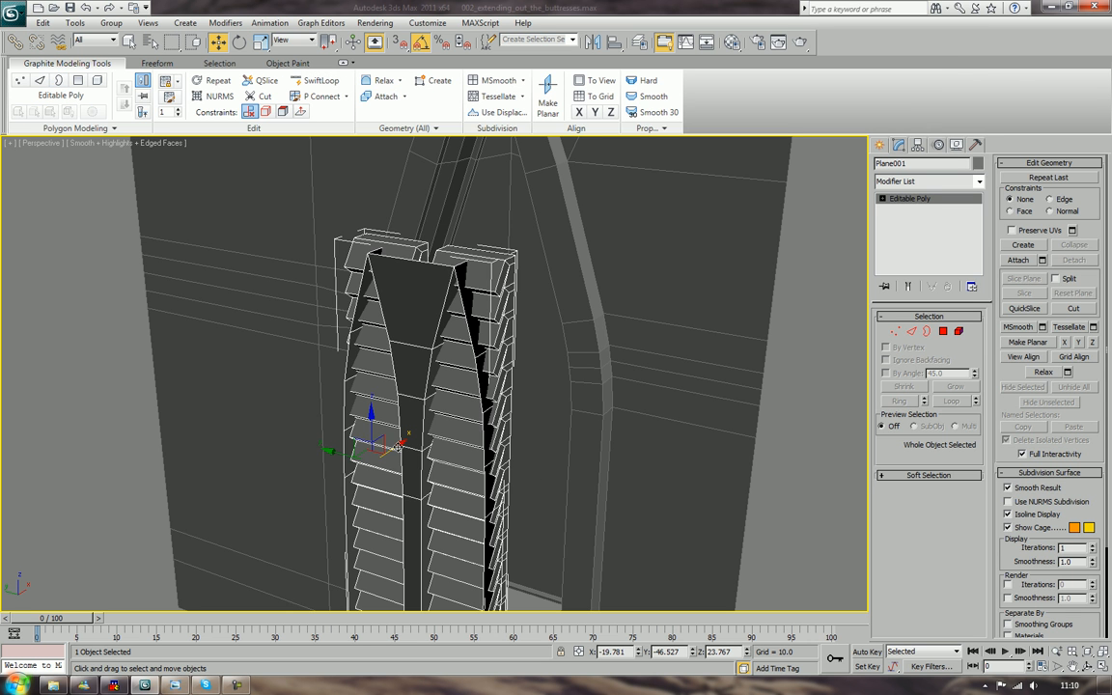
pyautogui.moveTo(394, 446); pyautogui.dragTo(490, 399)
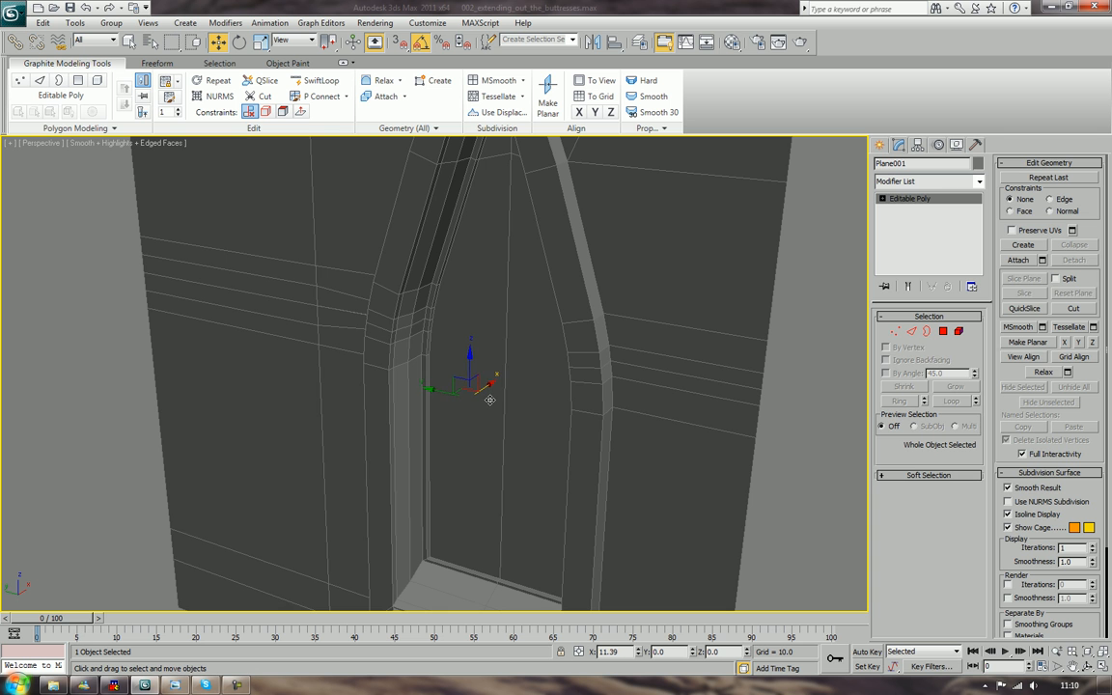
pyautogui.moveTo(490, 399); pyautogui.dragTo(489, 399)
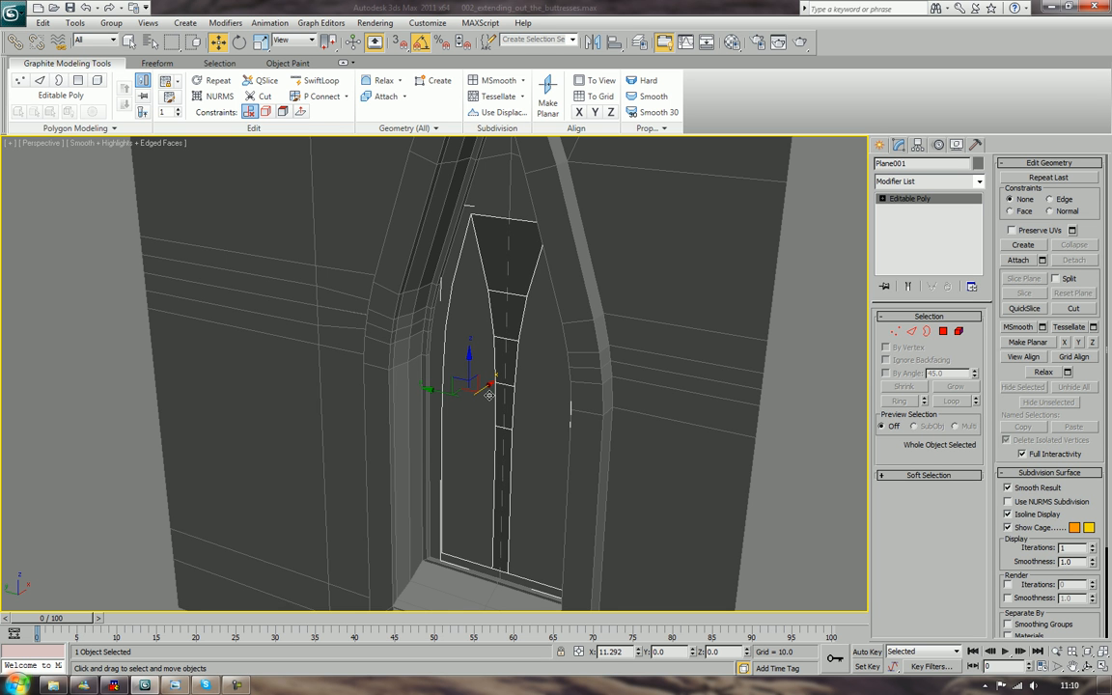
pyautogui.moveTo(489, 394); pyautogui.dragTo(488, 396)
pyautogui.hotkey('ctrl', 's')
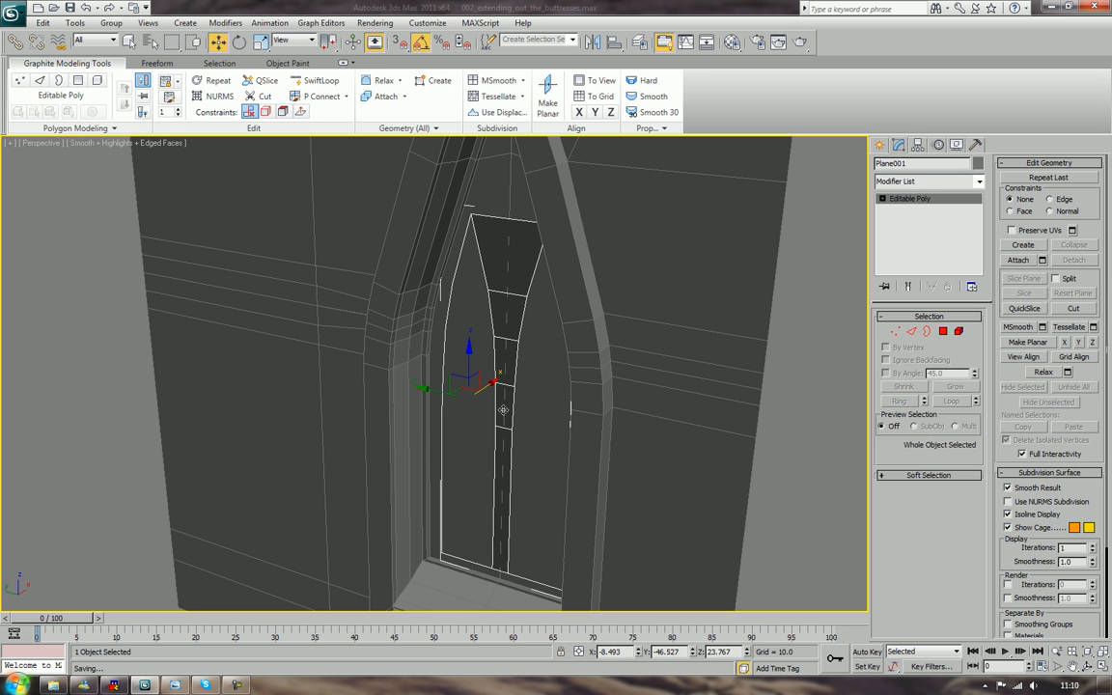
# Delete the two back polygons that close off the wall's pointed window recess
pyautogui.click(790, 367)
pyautogui.keyDown('alt'); pyautogui.moveTo(593, 392); pyautogui.dragTo(640, 381, button='middle'); pyautogui.keyUp('alt')
pyautogui.keyDown('alt'); pyautogui.moveTo(477, 338); pyautogui.dragTo(497, 233, button='middle'); pyautogui.keyUp('alt')
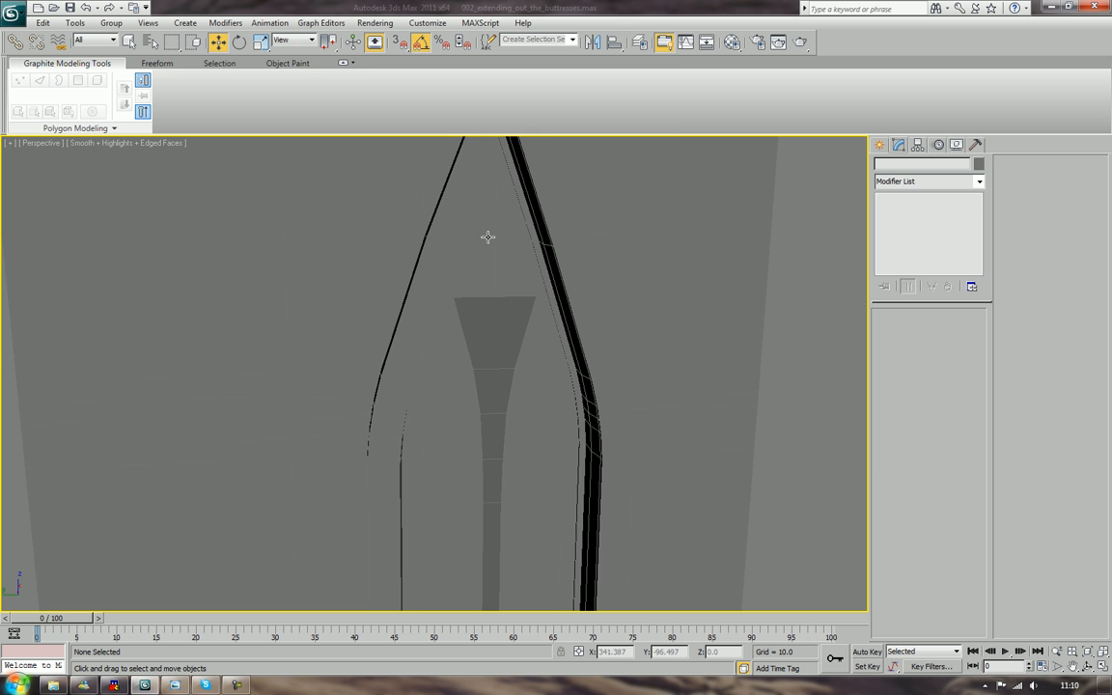
pyautogui.click(489, 235)
pyautogui.scroll(2, 932, 337)
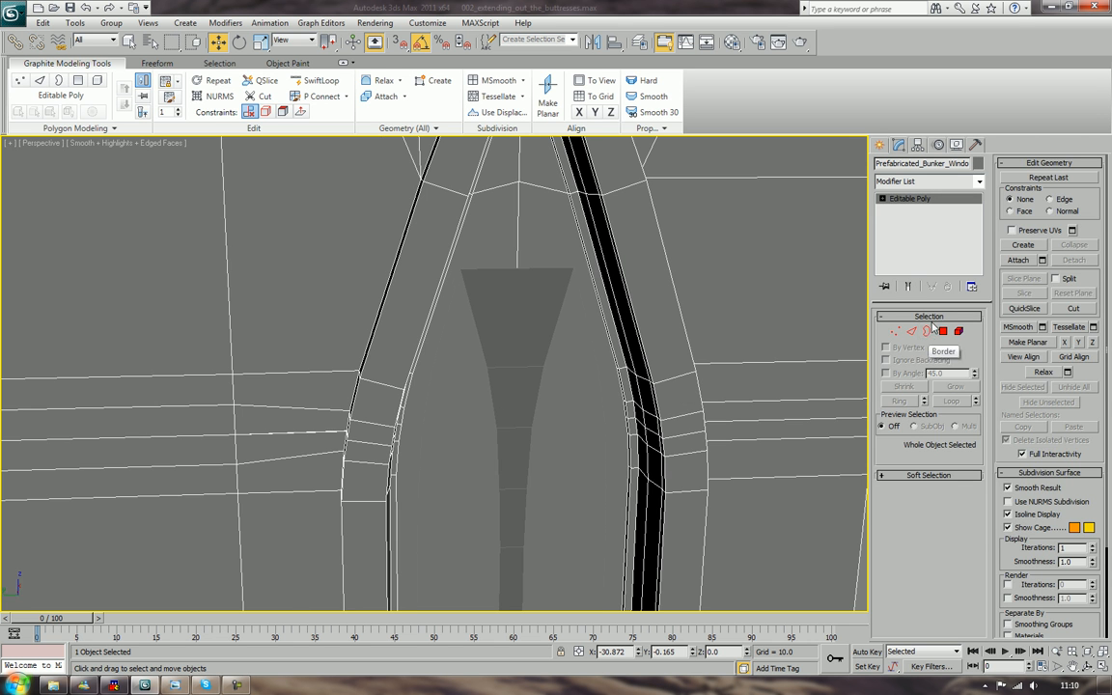
pyautogui.click(944, 335)
pyautogui.click(507, 255)
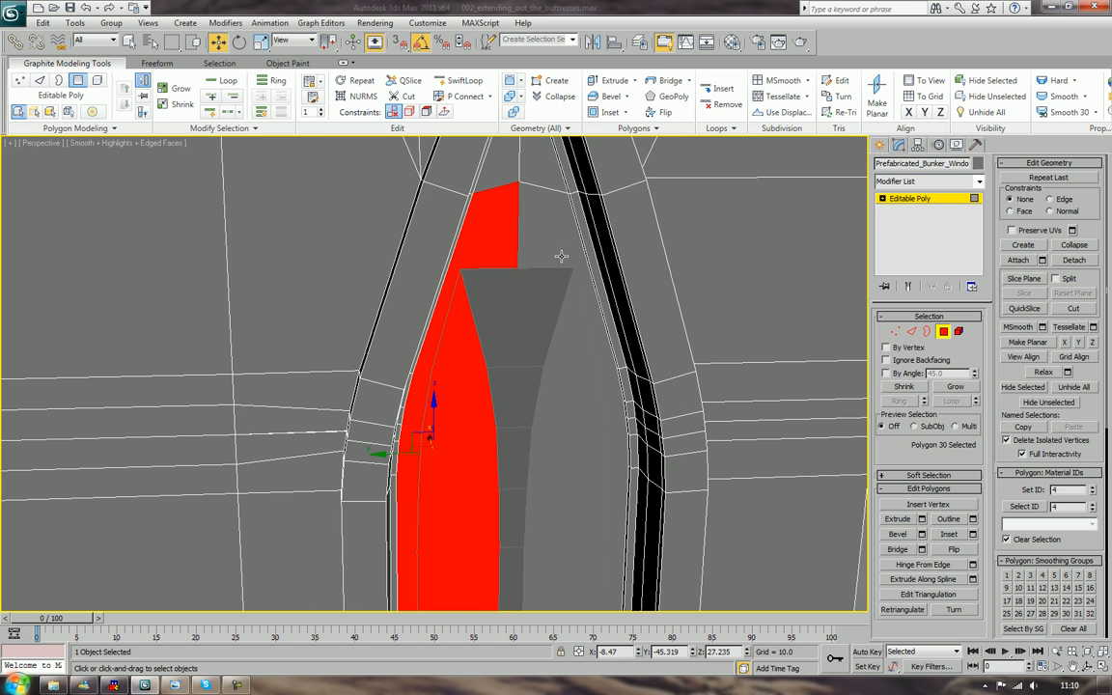
pyautogui.keyDown('ctrl'); pyautogui.click(563, 259); pyautogui.keyUp('ctrl')
pyautogui.press('Delete')
pyautogui.scroll(-3, 559, 417)
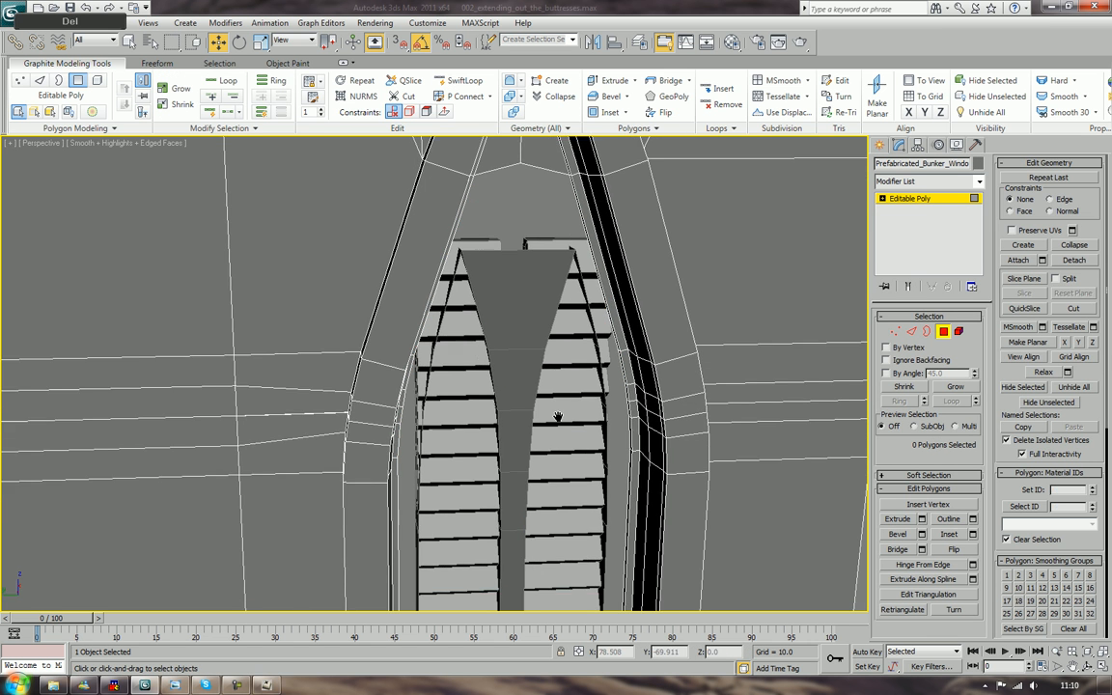
# Attach the joined pair of louvred lancets to the wall mesh
pyautogui.moveTo(555, 452)
pyautogui.keyDown('alt'); pyautogui.mouseDown(button='middle')
pyautogui.moveTo(523, 458)
pyautogui.moveTo(535, 363)
pyautogui.mouseUp(button='middle'); pyautogui.keyUp('alt')
pyautogui.scroll(-4, 543, 390)
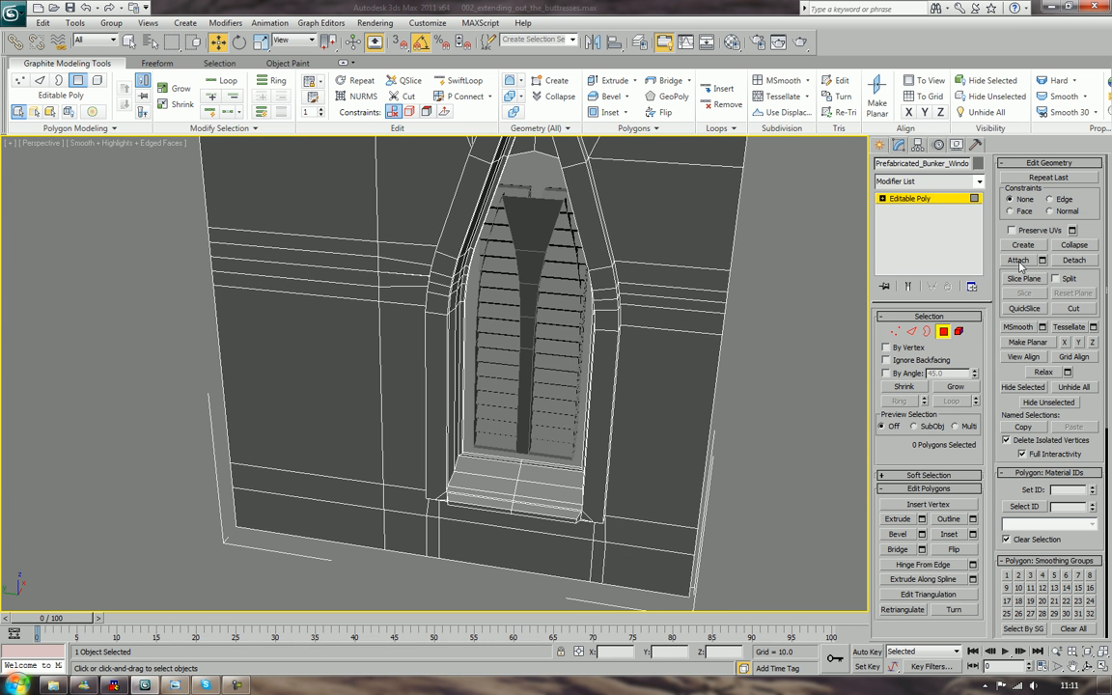
pyautogui.click(946, 332)
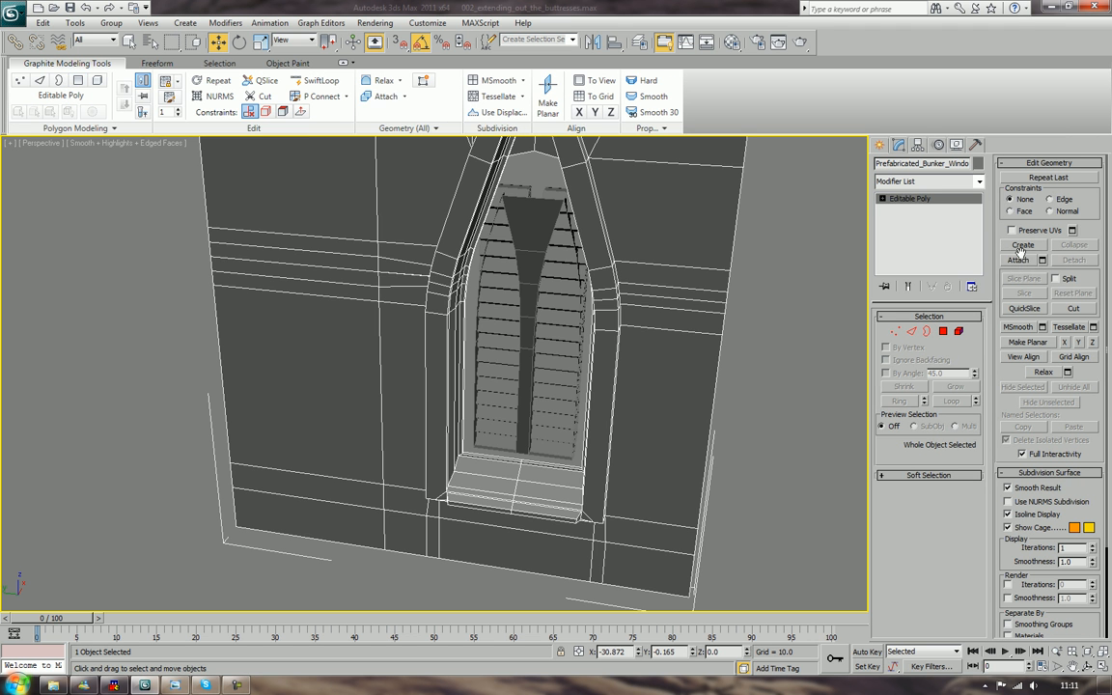
pyautogui.click(1019, 259)
pyautogui.click(533, 262)
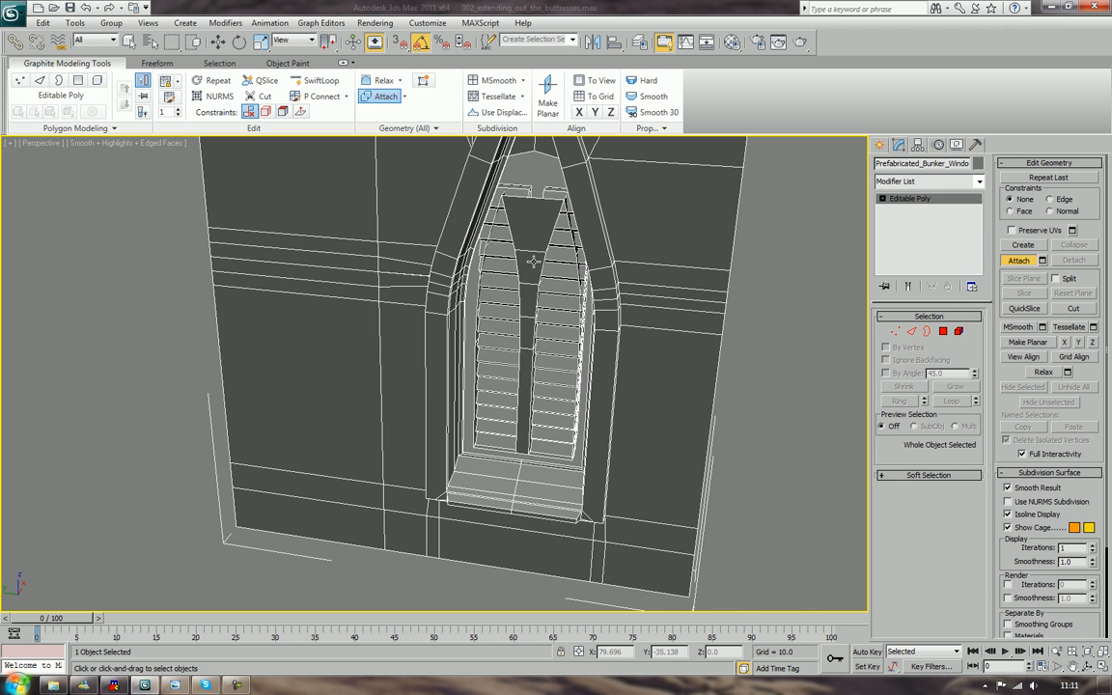
# Bridge the left side and base of the louvred lancets to the facing edges of the wall's window opening
pyautogui.scroll(6, 533, 299)
pyautogui.scroll(-2, 516, 310)
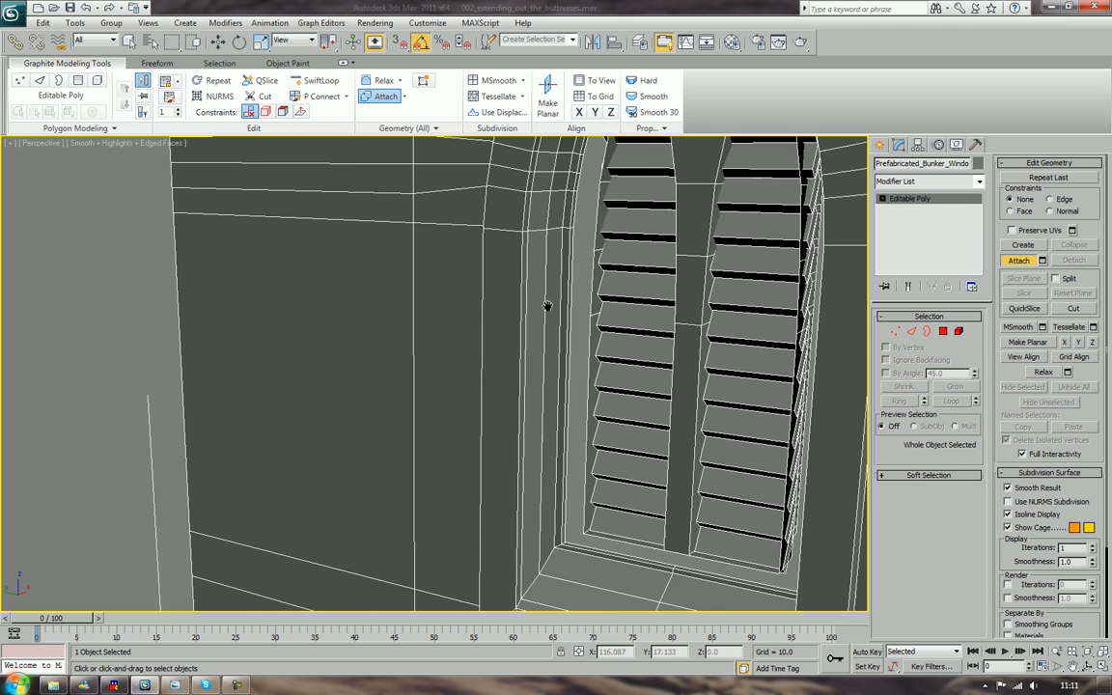
pyautogui.moveTo(547, 305); pyautogui.dragTo(494, 276, button='middle')
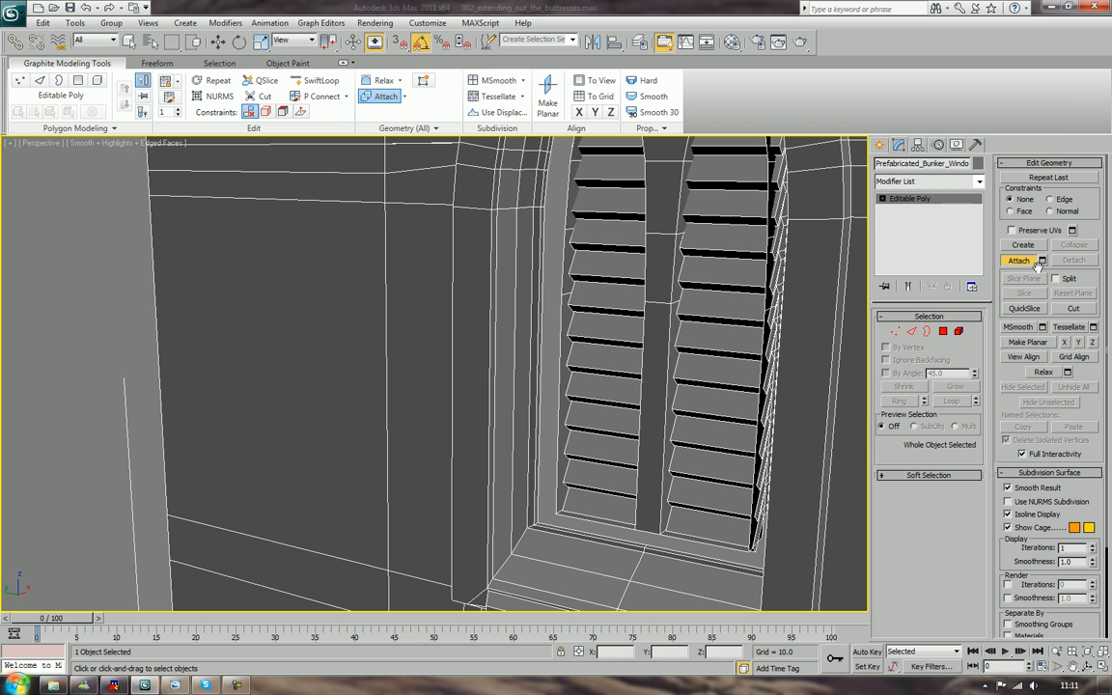
pyautogui.click(911, 332)
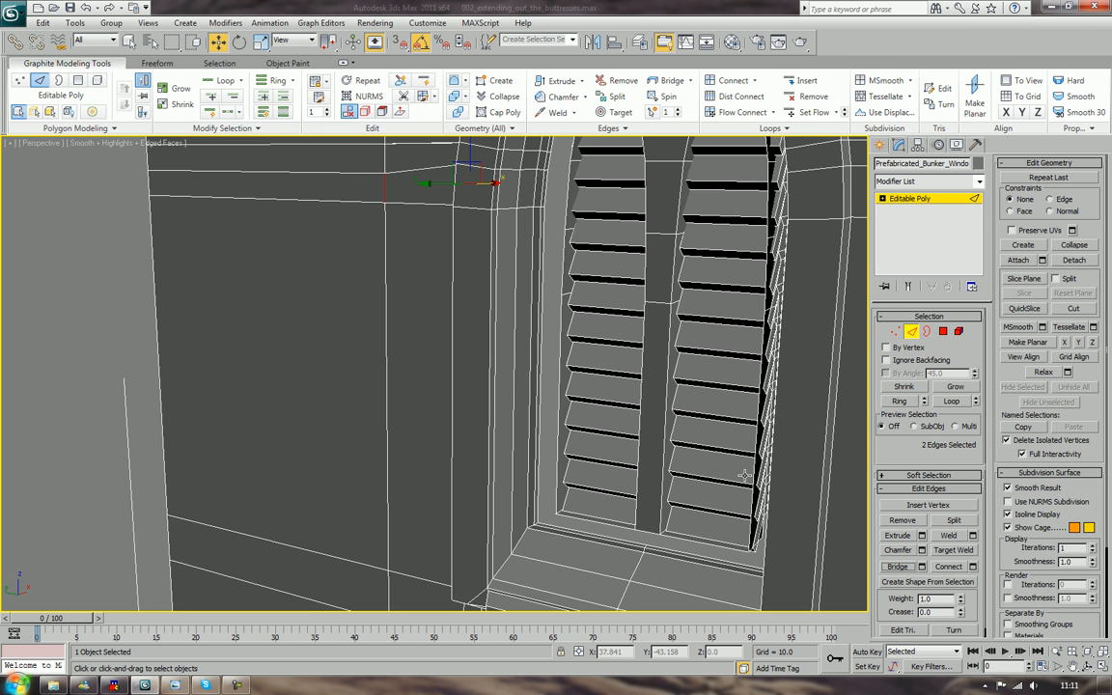
pyautogui.click(547, 446)
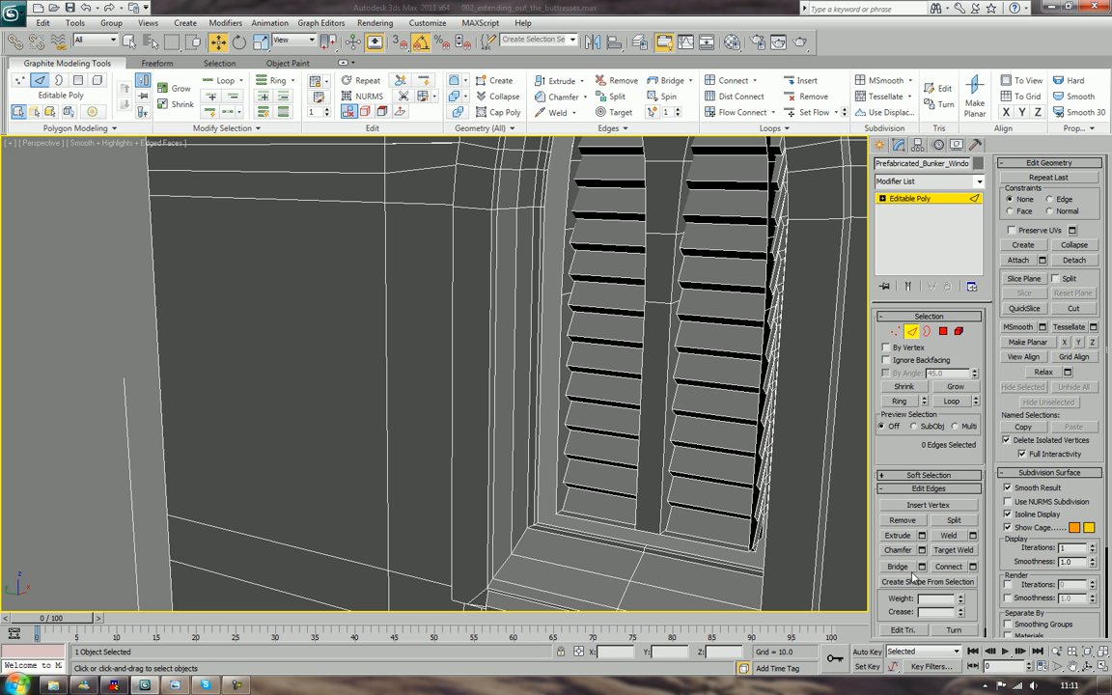
pyautogui.click(909, 568)
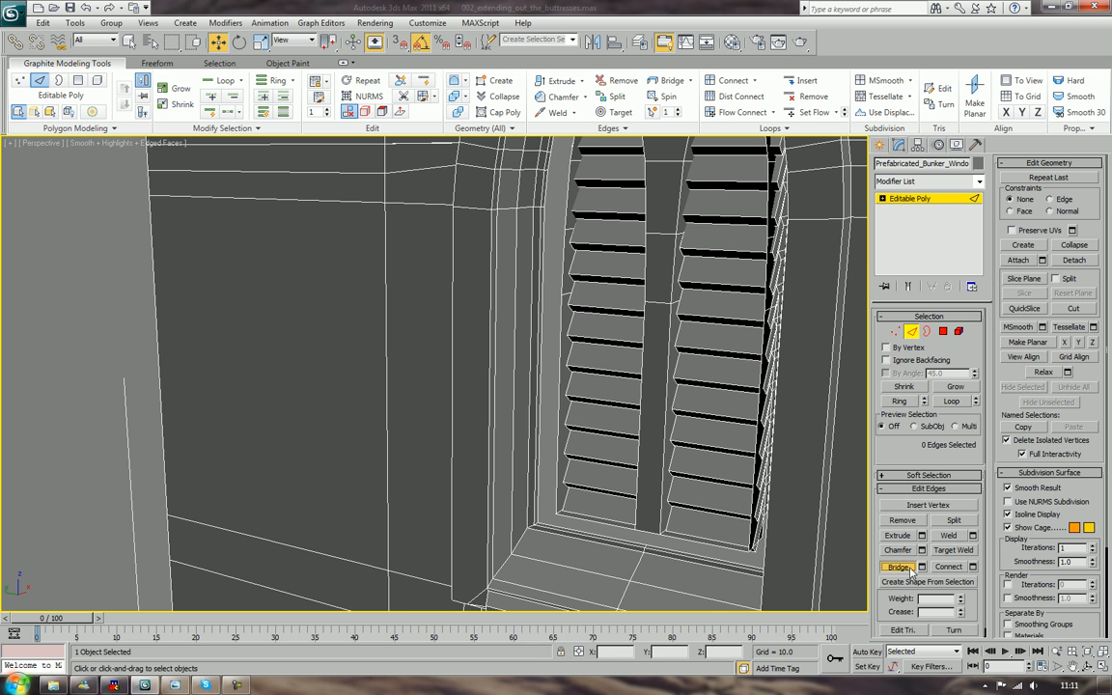
pyautogui.click(538, 443)
pyautogui.click(559, 443)
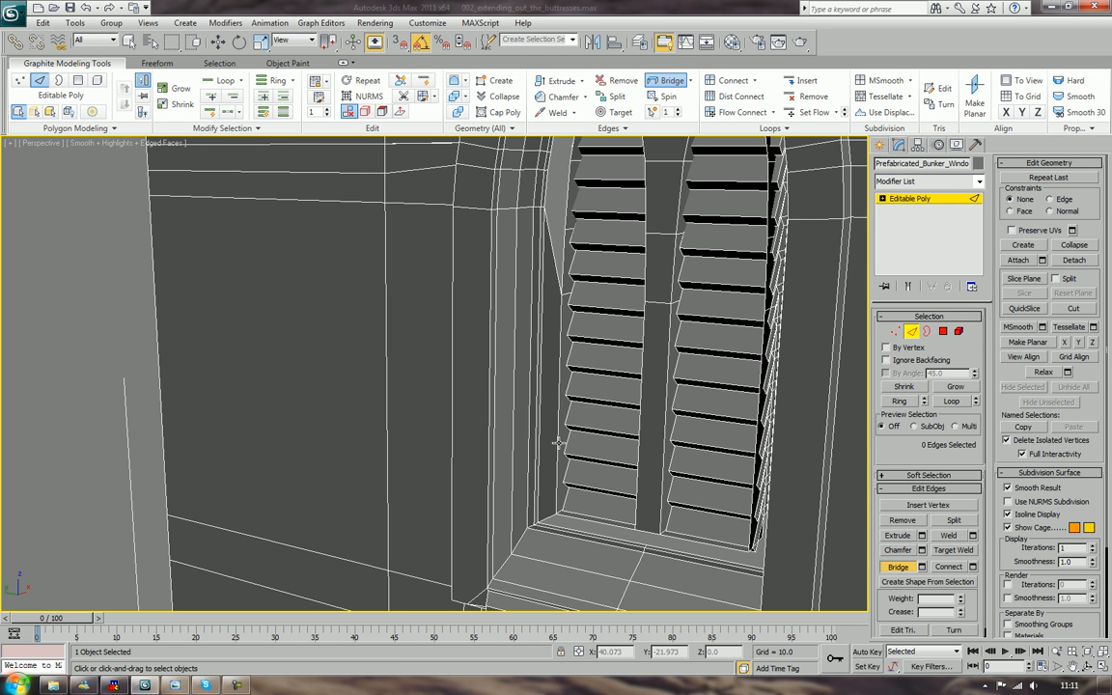
pyautogui.click(624, 539)
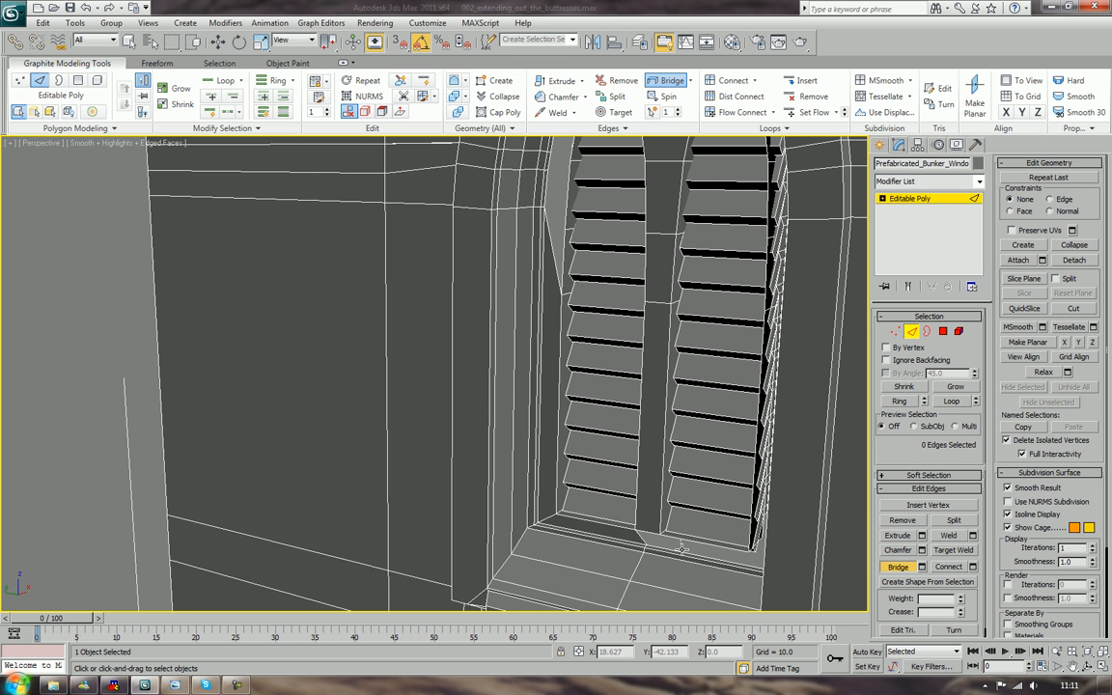
# Bridge the long right side edge of the louvred lancets to the facing jamb edge of the window opening
pyautogui.keyDown('alt'); pyautogui.moveTo(590, 471); pyautogui.dragTo(710, 511, button='middle'); pyautogui.keyUp('alt')
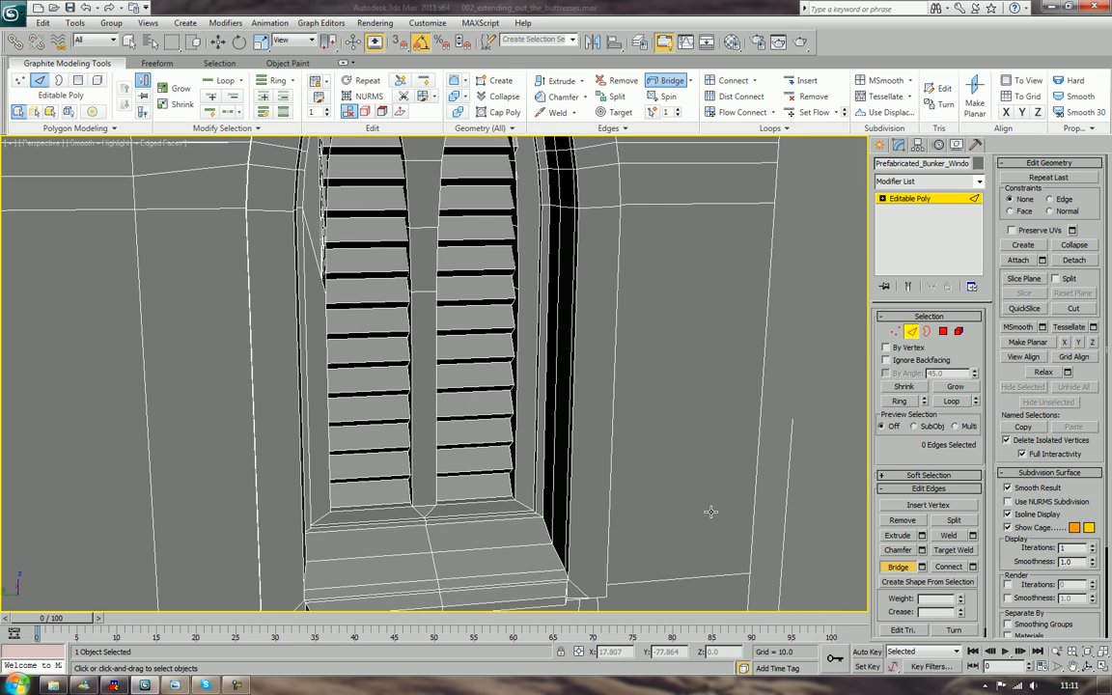
pyautogui.scroll(8, 542, 475)
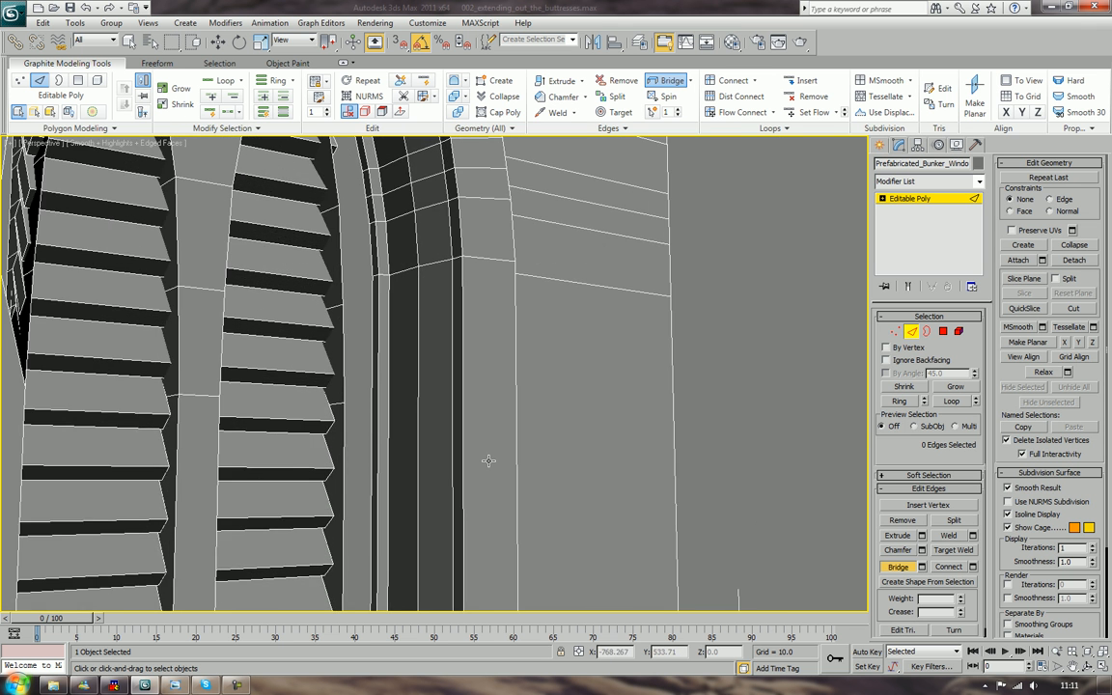
pyautogui.scroll(-3, 488, 460)
pyautogui.moveTo(478, 452)
pyautogui.keyDown('alt'); pyautogui.mouseDown(button='middle')
pyautogui.moveTo(461, 466)
pyautogui.moveTo(473, 461)
pyautogui.mouseUp(button='middle'); pyautogui.keyUp('alt')
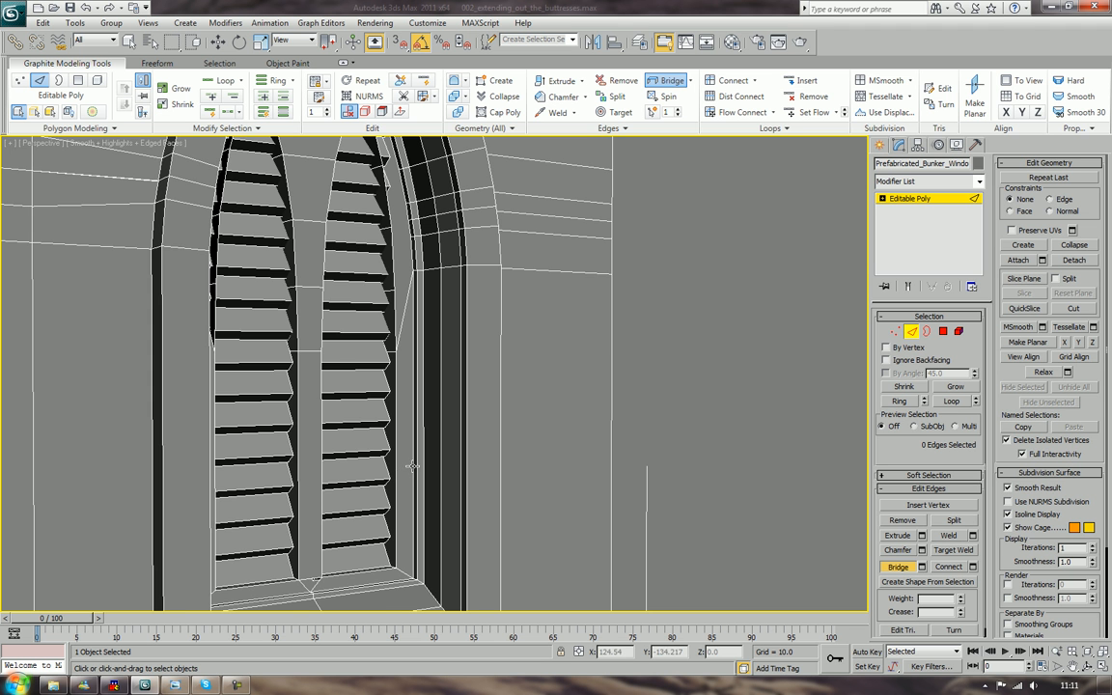
# Bridge the upper left curved edges of the lancet frame to the matching edges of the pointed arch
pyautogui.keyDown('alt'); pyautogui.moveTo(410, 372); pyautogui.dragTo(296, 522, button='middle'); pyautogui.keyUp('alt')
pyautogui.scroll(3, 368, 465)
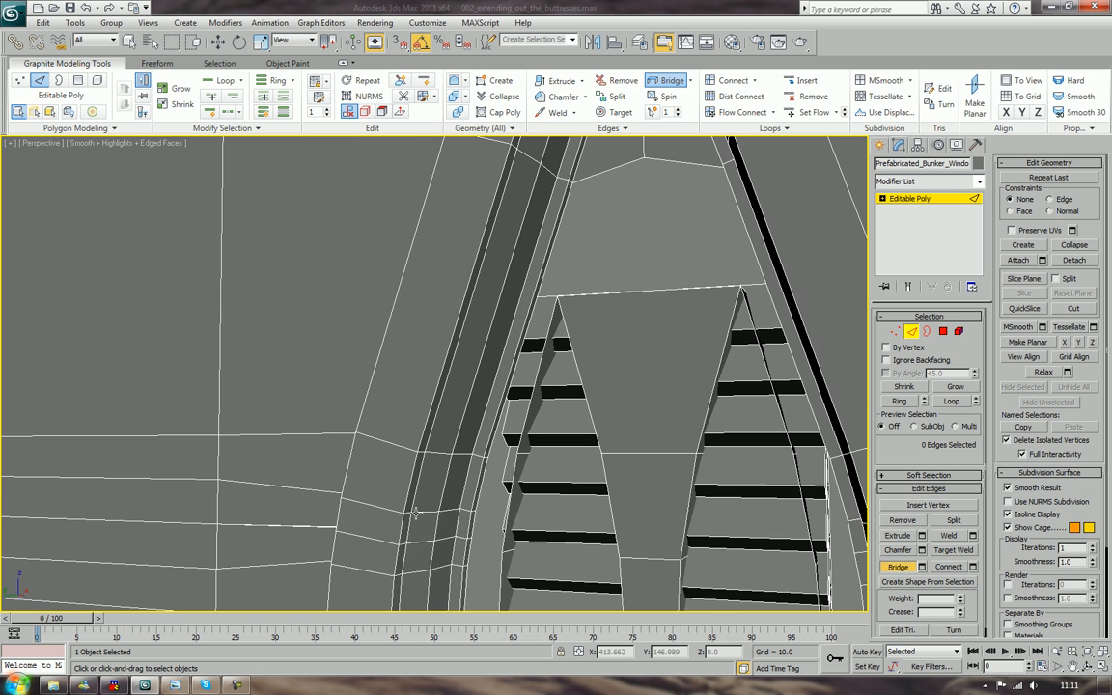
pyautogui.click(514, 472)
pyautogui.click(482, 477)
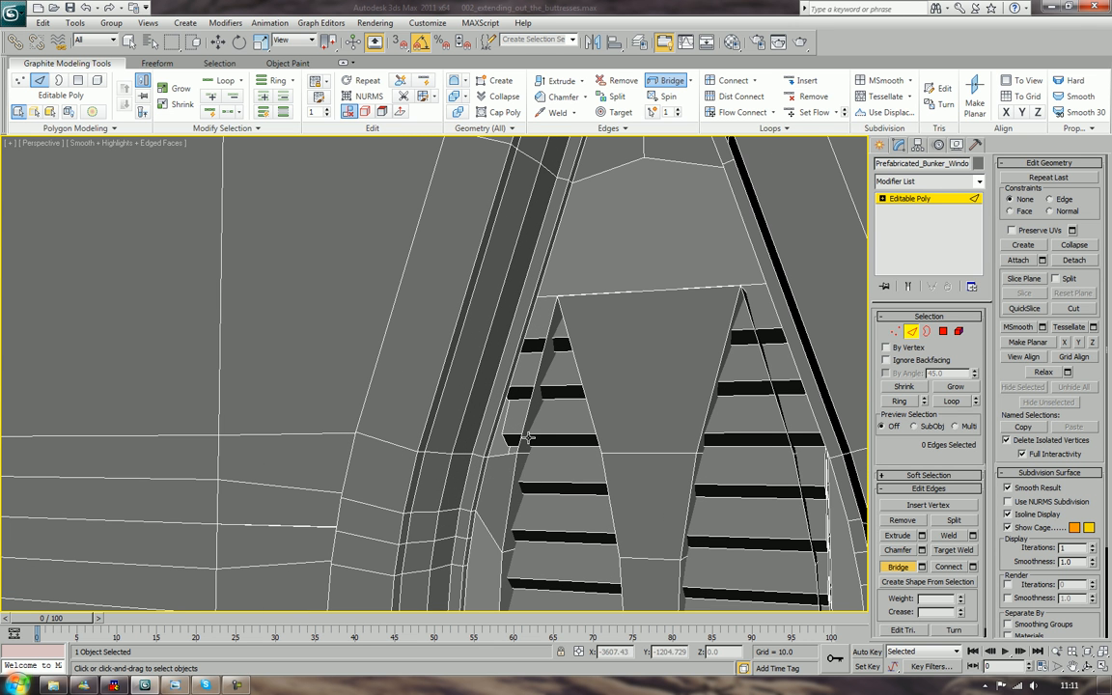
pyautogui.click(502, 417)
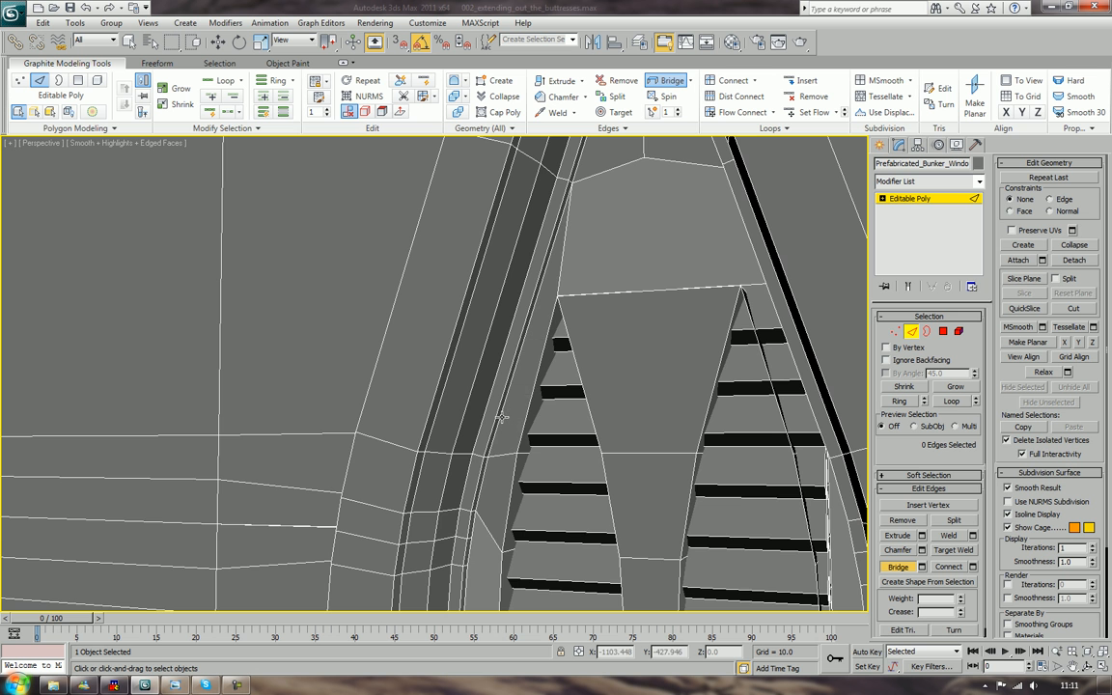
# Bridge the upper right curved edges of the lancet frame to the matching edges of the pointed arch
pyautogui.keyDown('alt'); pyautogui.moveTo(555, 425); pyautogui.dragTo(517, 454, button='middle'); pyautogui.keyUp('alt')
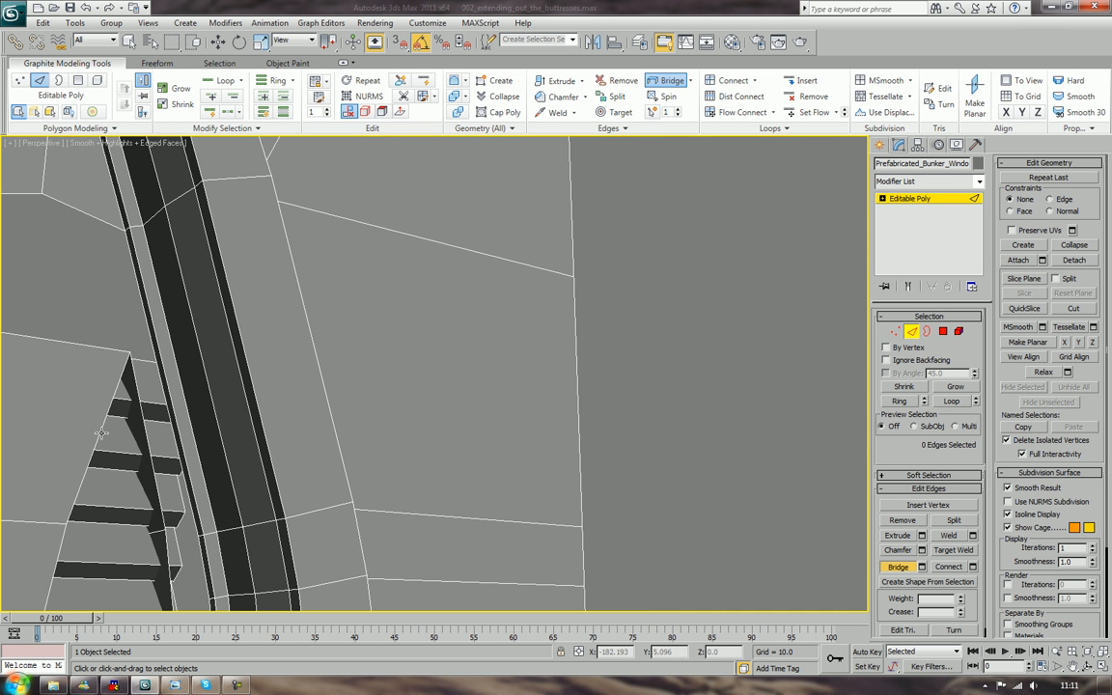
pyautogui.click(174, 432)
pyautogui.keyDown('alt'); pyautogui.moveTo(214, 572); pyautogui.dragTo(230, 462, button='middle'); pyautogui.keyUp('alt')
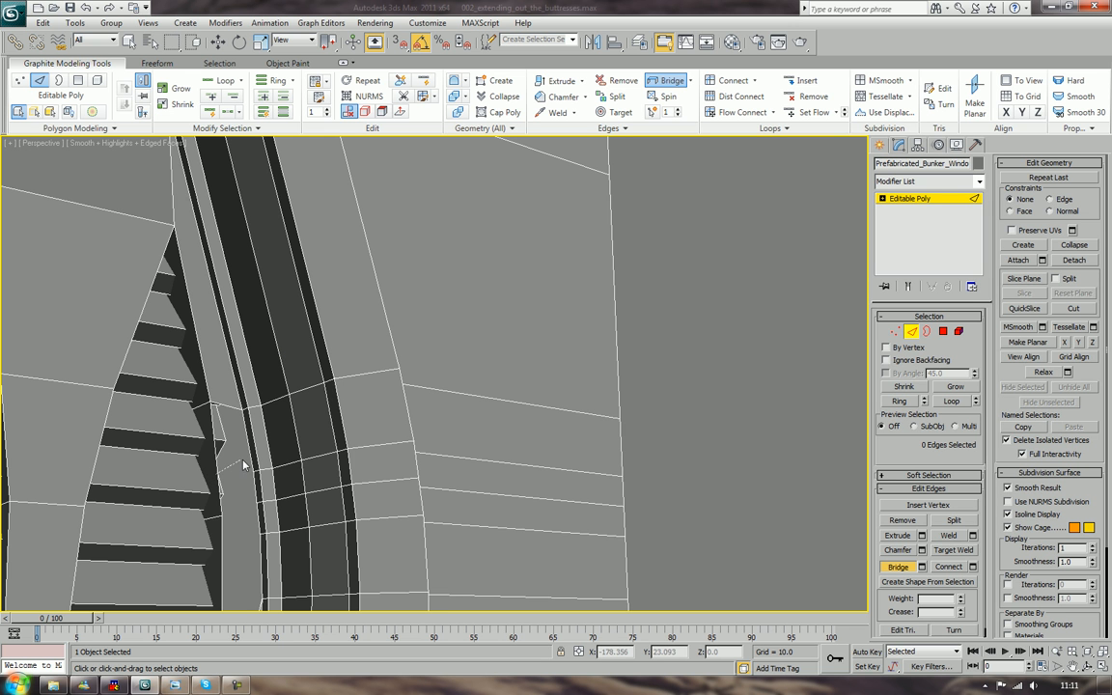
pyautogui.keyDown('alt'); pyautogui.moveTo(226, 411); pyautogui.dragTo(323, 442, button='middle'); pyautogui.keyUp('alt')
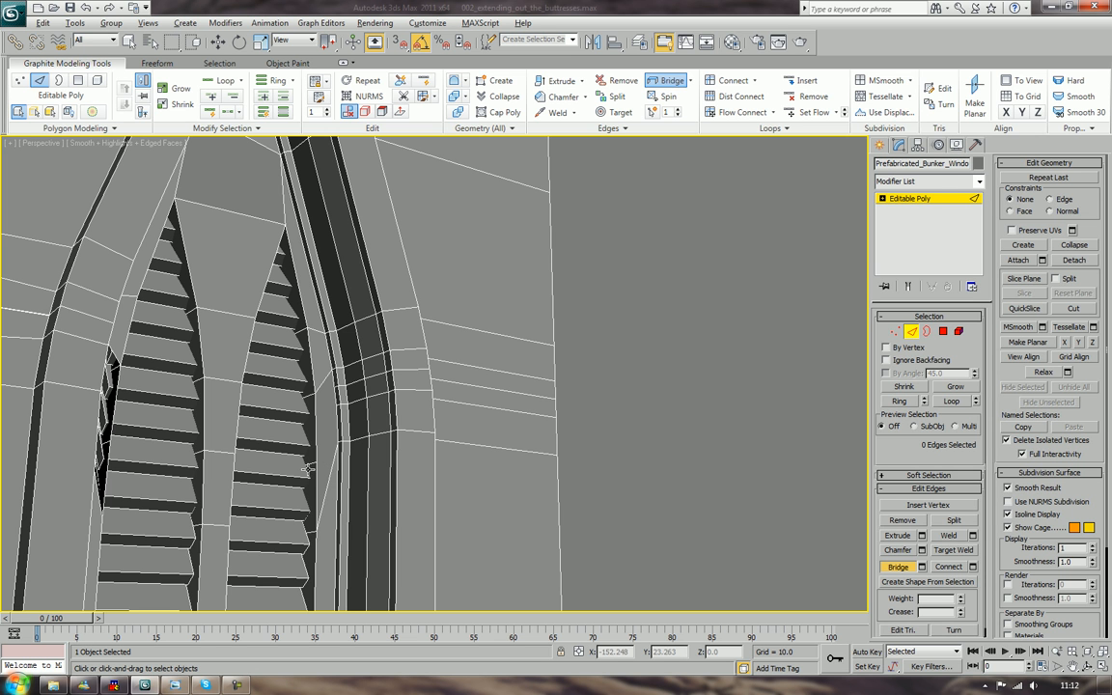
pyautogui.press('alt')
pyautogui.click(315, 479)
pyautogui.moveTo(328, 463); pyautogui.dragTo(412, 458, button='middle')
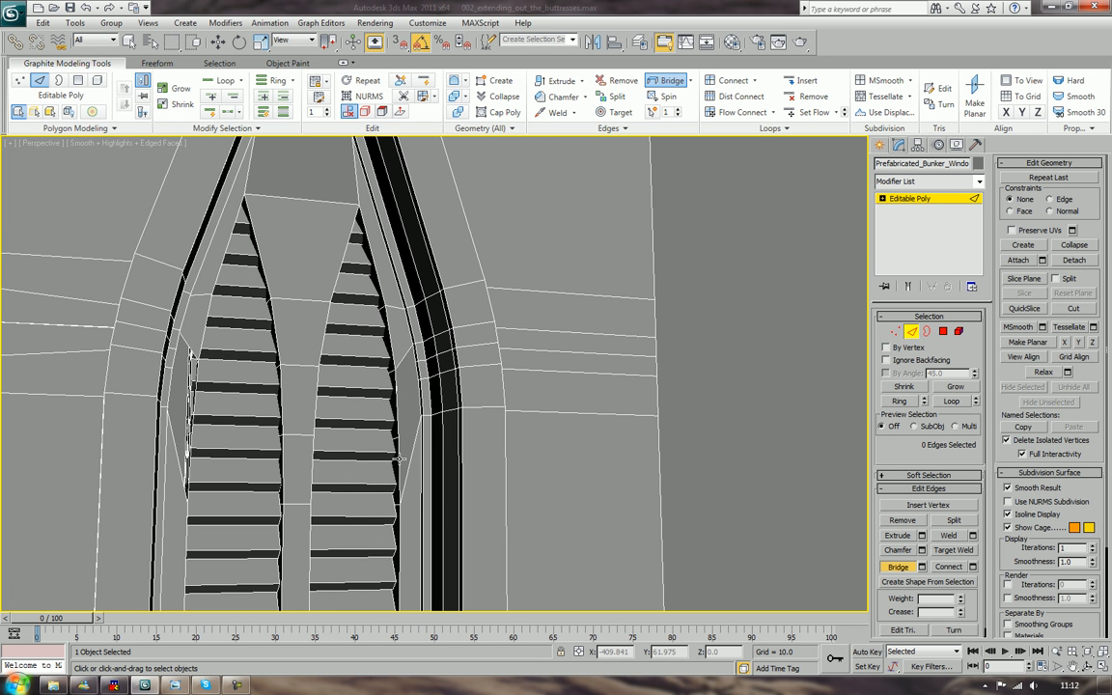
# Cap the two open borders left on either side of the lancets where the arch starts to curve
pyautogui.press('w')
pyautogui.keyDown('alt'); pyautogui.moveTo(263, 425); pyautogui.dragTo(219, 430, button='middle'); pyautogui.keyUp('alt')
pyautogui.scroll(3, 253, 427)
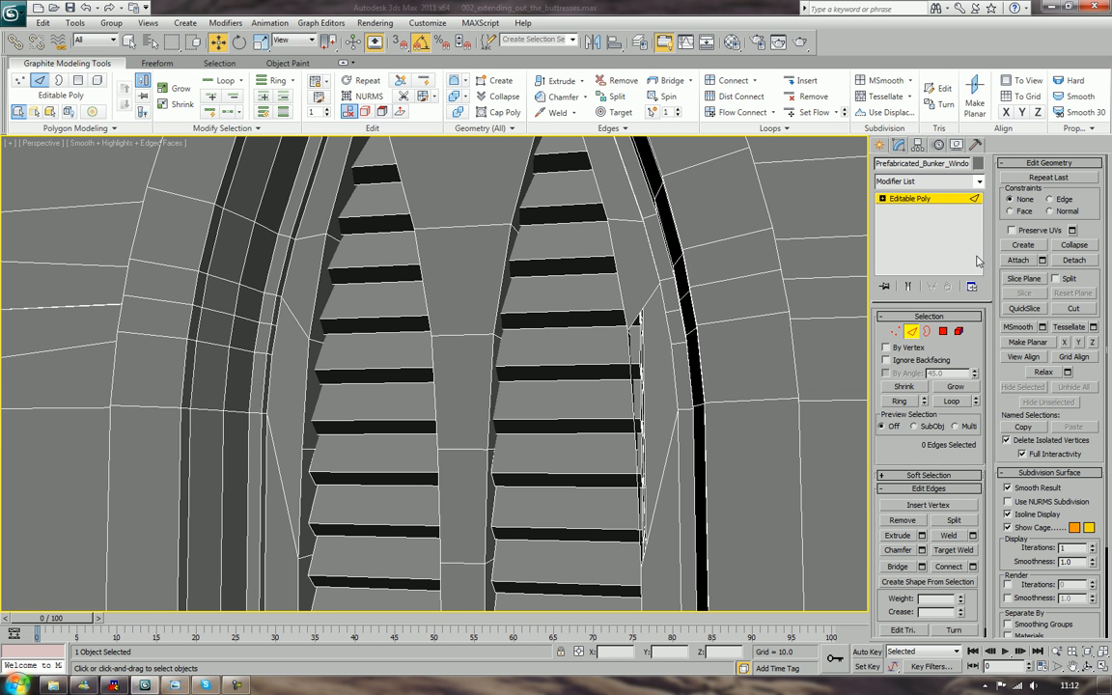
pyautogui.click(928, 333)
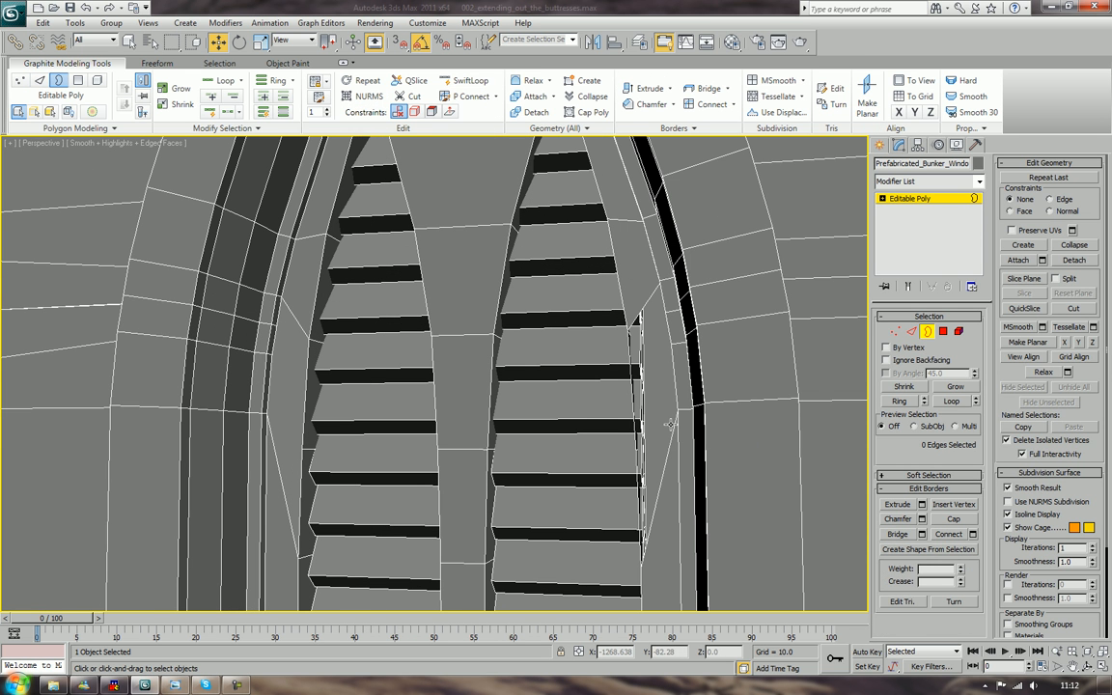
pyautogui.click(673, 430)
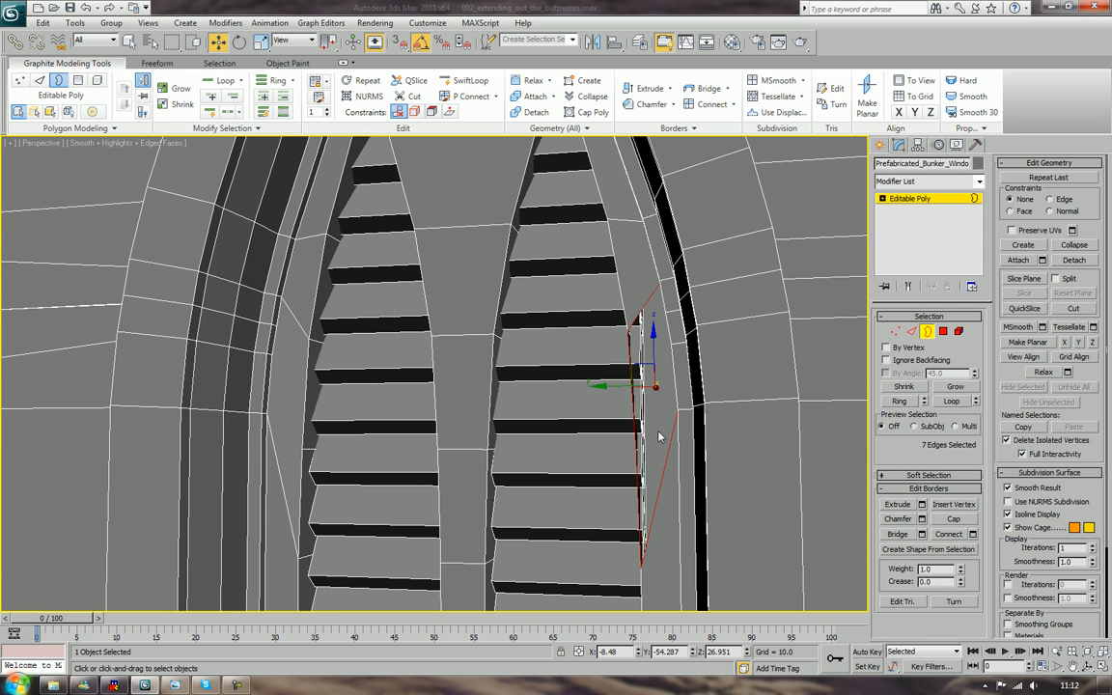
pyautogui.keyDown('ctrl'); pyautogui.click(279, 472); pyautogui.keyUp('ctrl')
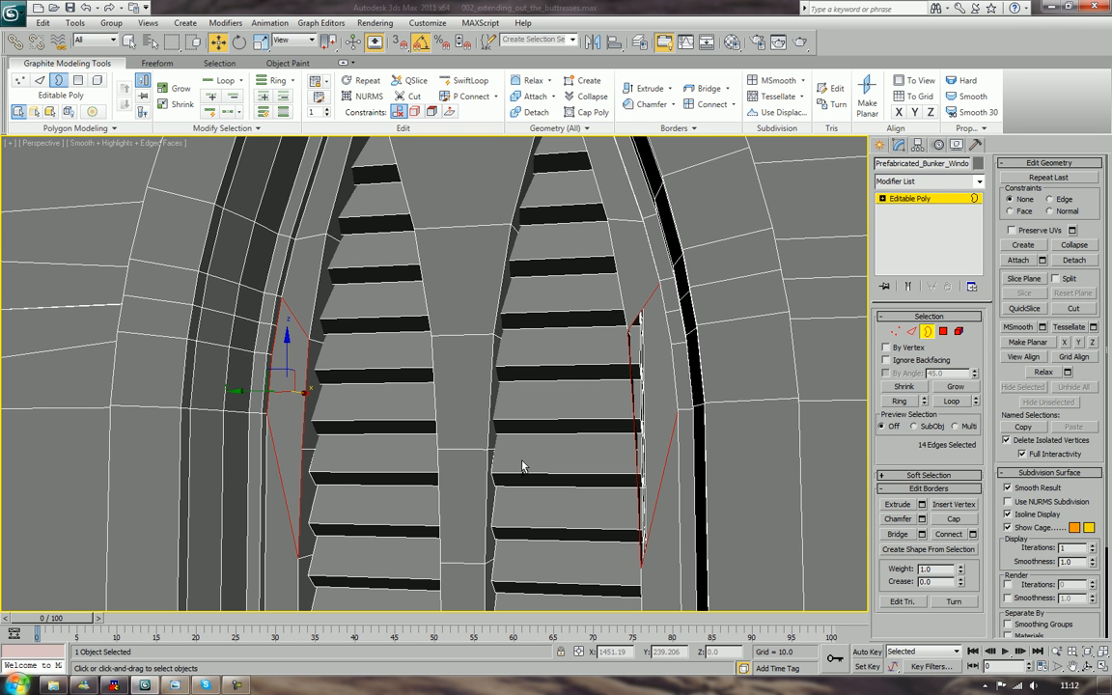
pyautogui.click(953, 519)
# Cap the small triangular border at the sill between the bases of the two lancets
pyautogui.keyDown('alt'); pyautogui.moveTo(690, 457); pyautogui.dragTo(727, 452, button='middle'); pyautogui.keyUp('alt')
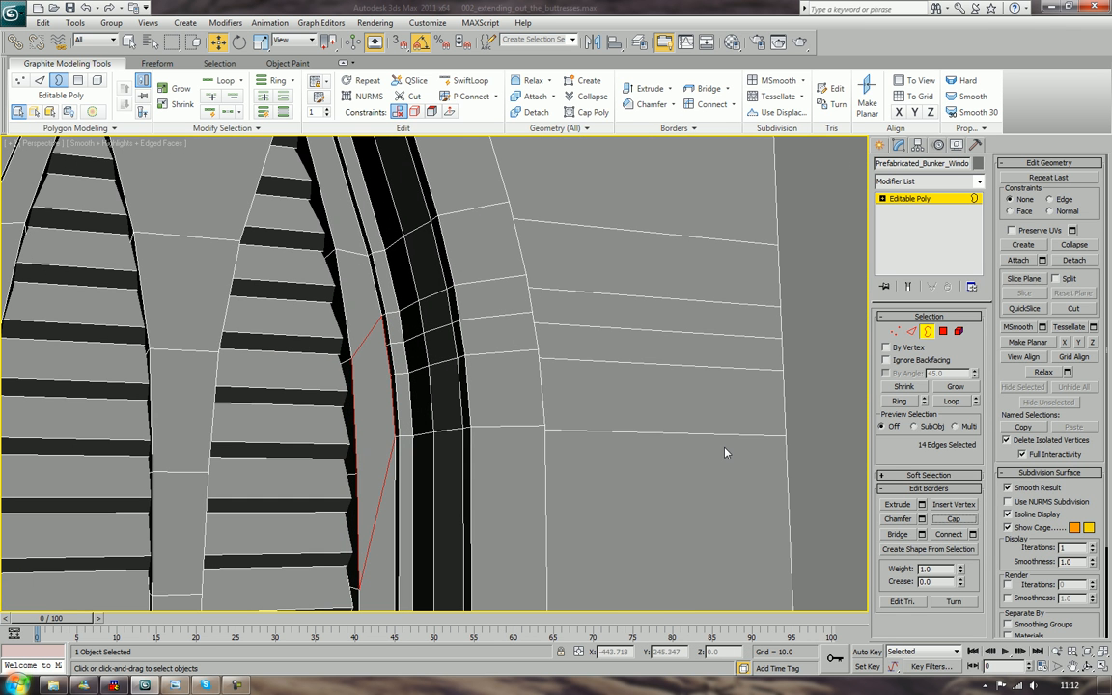
pyautogui.keyDown('alt'); pyautogui.moveTo(531, 392); pyautogui.dragTo(572, 462, button='middle'); pyautogui.keyUp('alt')
pyautogui.scroll(-5, 624, 399)
pyautogui.scroll(6, 572, 462)
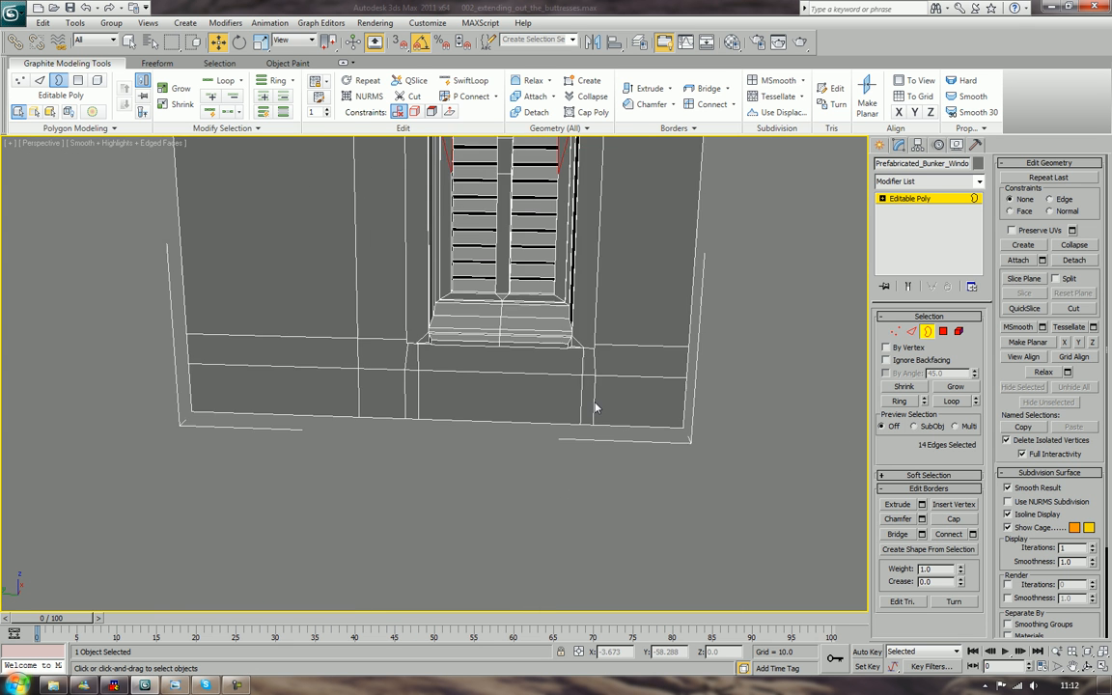
pyautogui.doubleClick(528, 274)
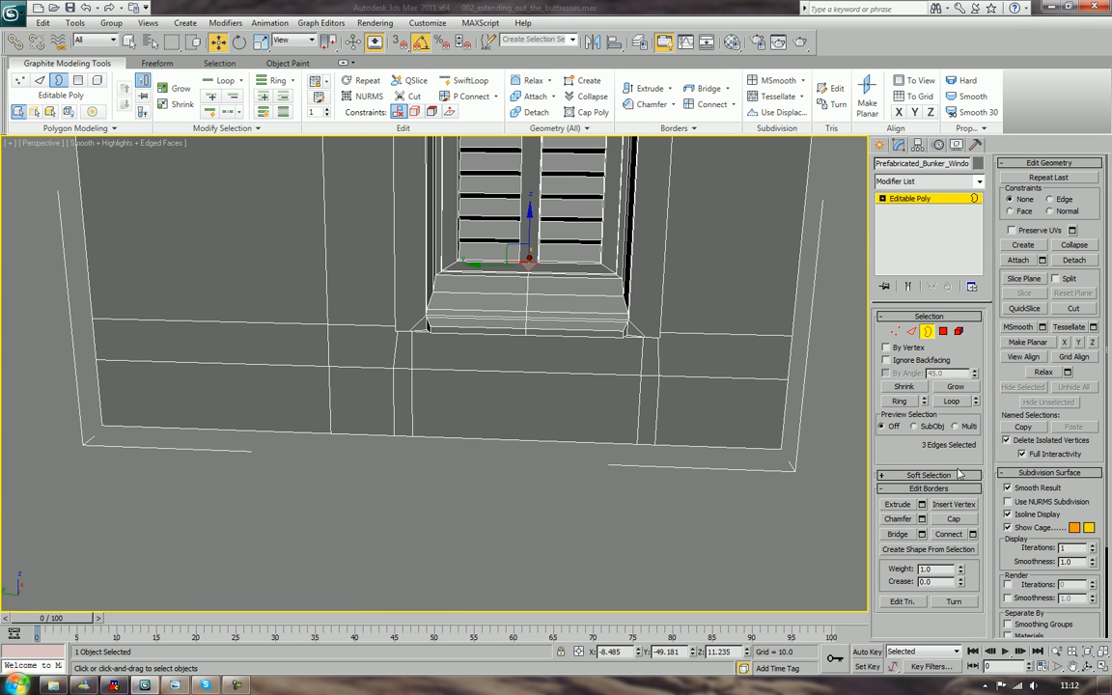
pyautogui.click(954, 520)
# Cap the five-edged open border above the lancet apexes, inside the head of the pointed arch
pyautogui.scroll(-4, 640, 526)
pyautogui.keyDown('alt'); pyautogui.moveTo(687, 513); pyautogui.dragTo(539, 472, button='middle'); pyautogui.keyUp('alt')
pyautogui.press('F4')
pyautogui.scroll(-4, 603, 524)
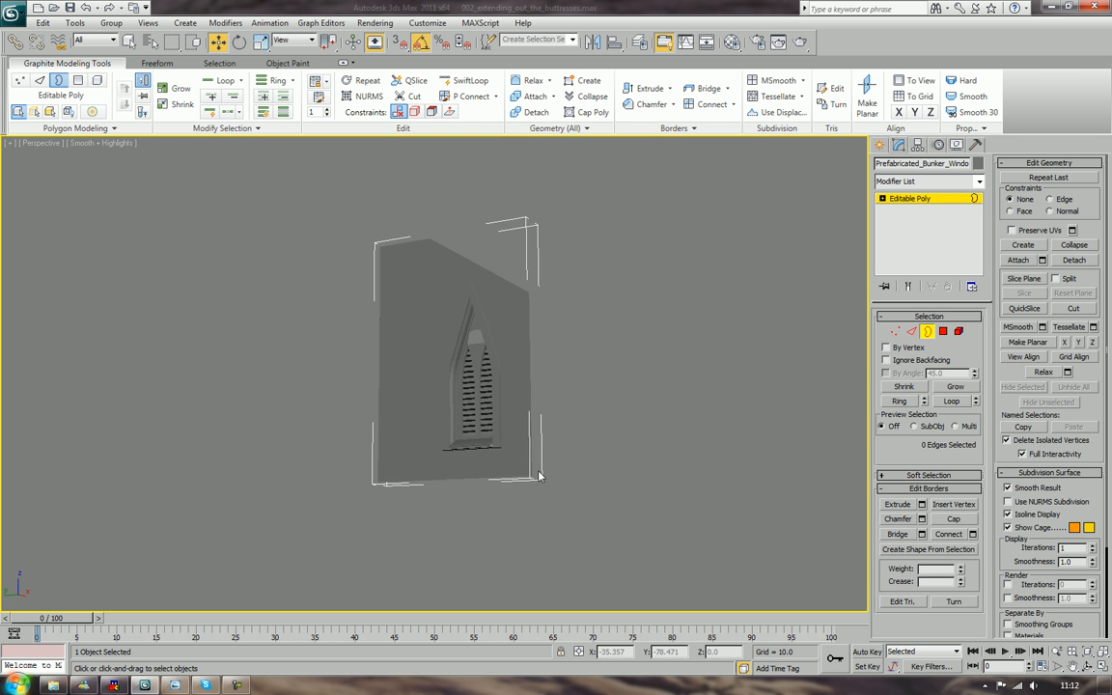
pyautogui.scroll(5, 548, 479)
pyautogui.scroll(3, 548, 474)
pyautogui.moveTo(552, 401); pyautogui.dragTo(548, 480, button='middle')
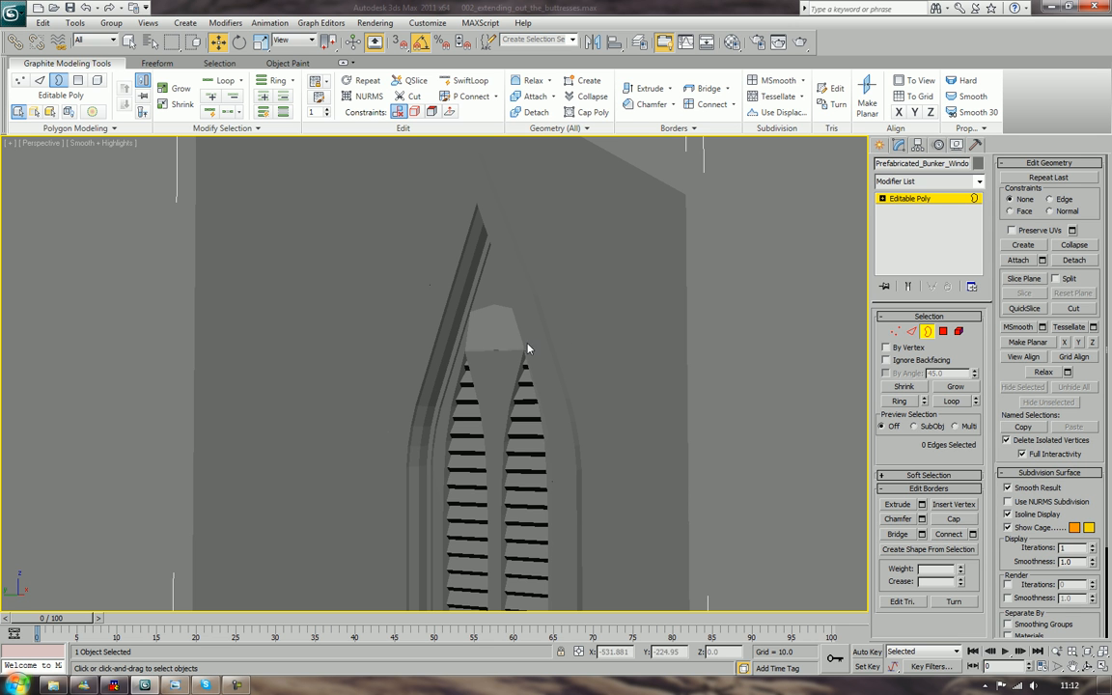
pyautogui.click(501, 348)
pyautogui.click(954, 520)
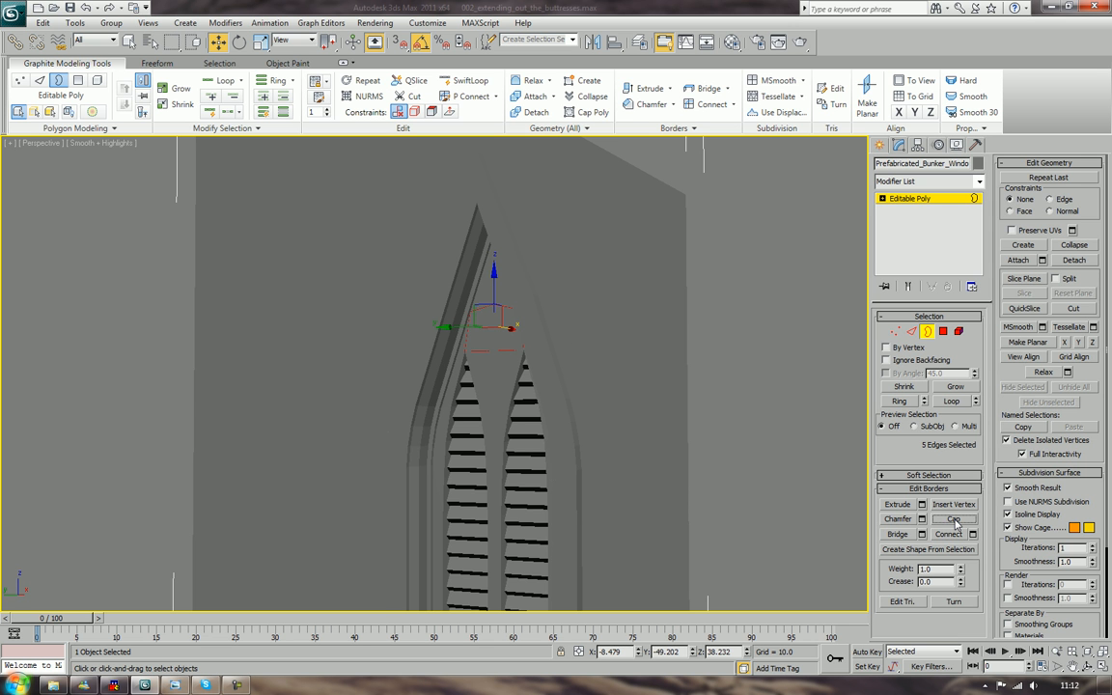
# Remove the vertical centre edge between the capped gap and the arch's inner apex, and switch to vertex editing
pyautogui.press('F4')
pyautogui.scroll(2, 489, 534)
pyautogui.moveTo(488, 534); pyautogui.dragTo(506, 495, button='middle')
pyautogui.scroll(8, 506, 495)
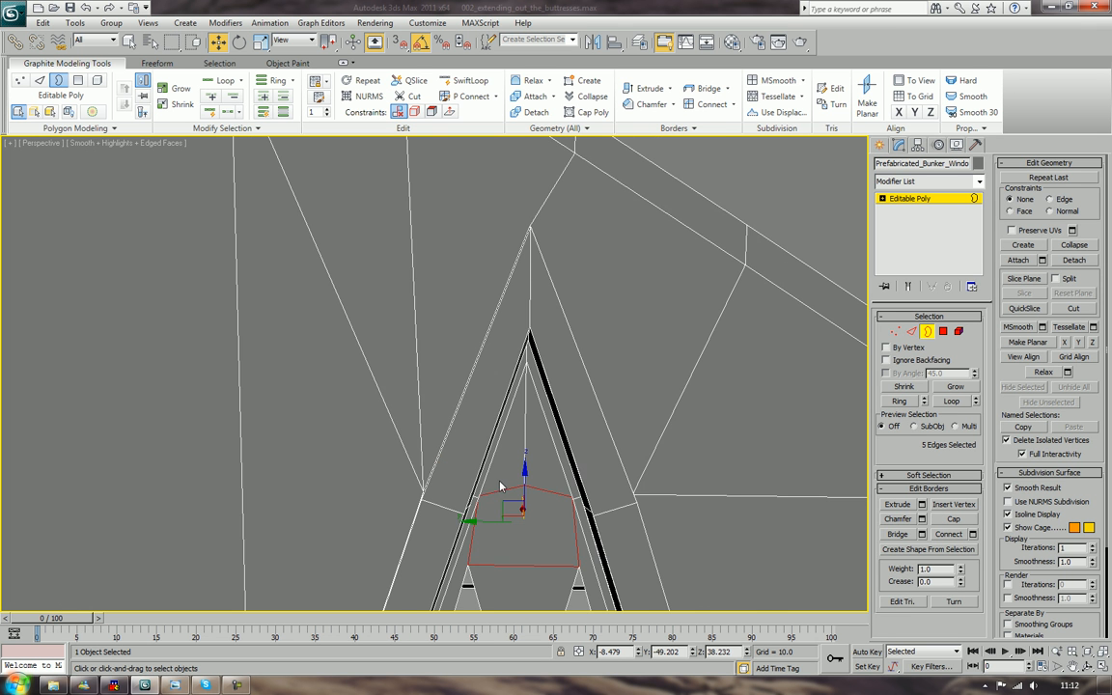
pyautogui.click(912, 331)
pyautogui.click(573, 506)
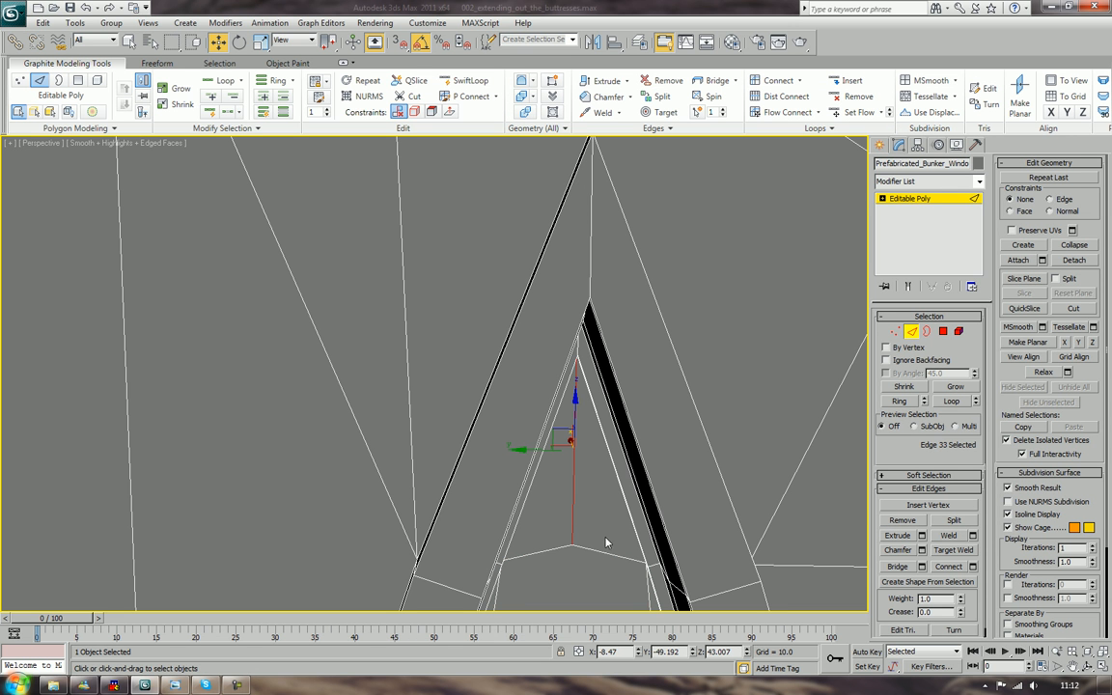
pyautogui.click(614, 537)
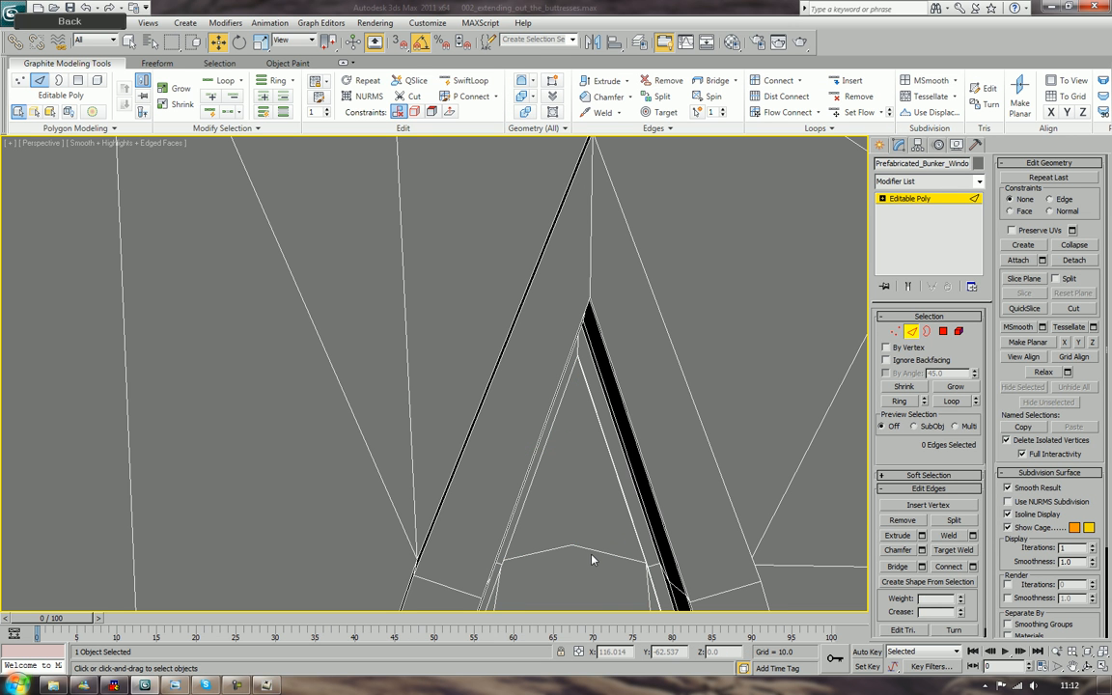
pyautogui.click(895, 331)
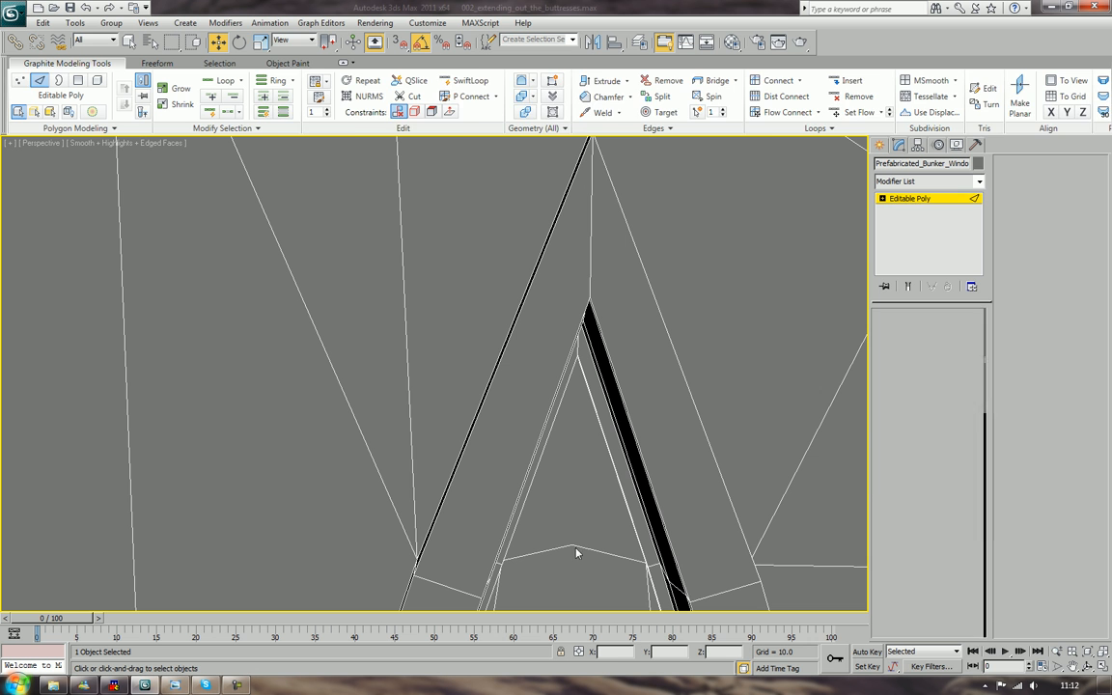
# Remove the central peak vertex from the horizontal edge across the pointed window frame, above the louvres
pyautogui.click(571, 546)
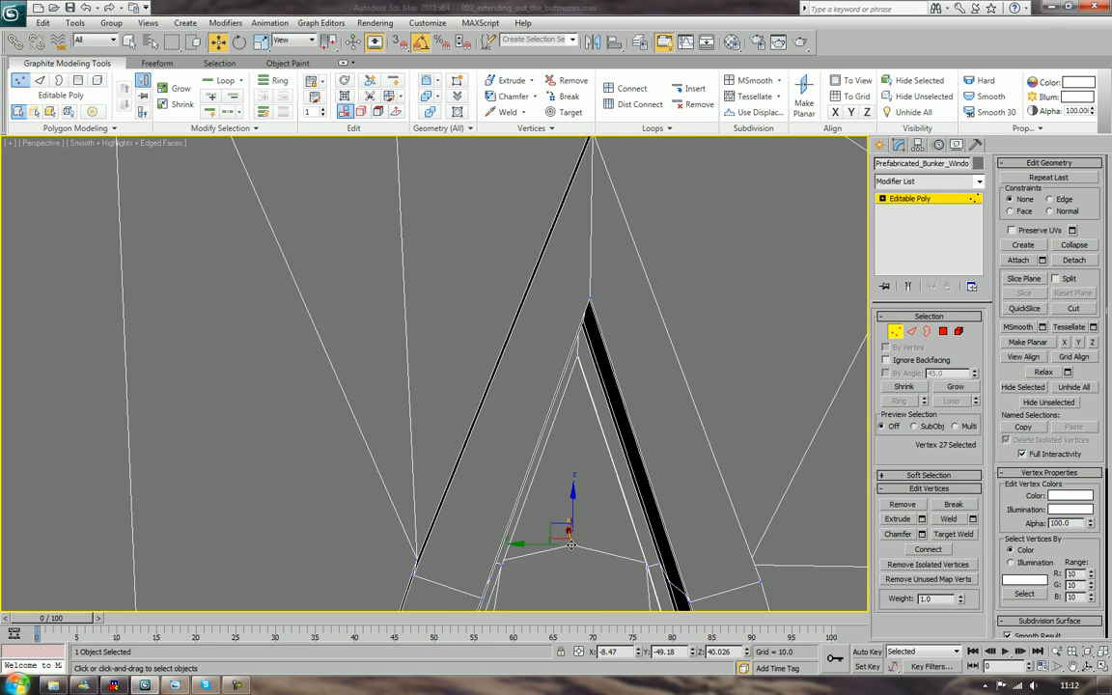
pyautogui.press('BackSpace')
pyautogui.moveTo(571, 546); pyautogui.dragTo(630, 457, button='middle')
pyautogui.scroll(-2, 583, 435)
pyautogui.scroll(2, 630, 457)
# Inset the four-sided polygon between the pointed tip and the louvres by a narrow border
pyautogui.click(945, 333)
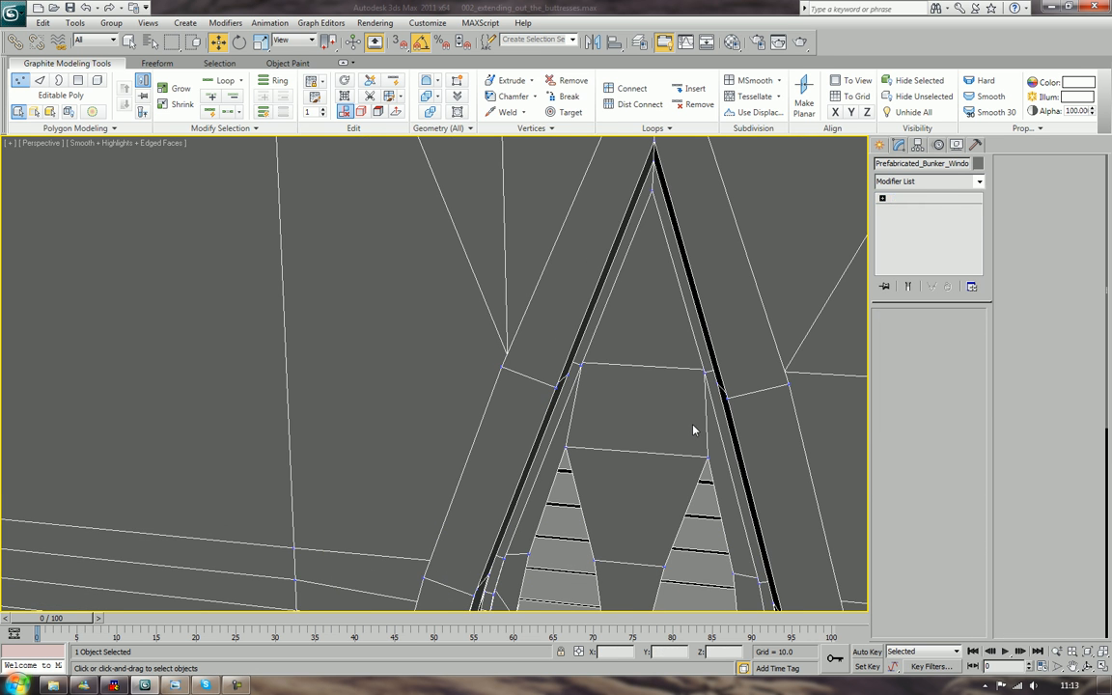
pyautogui.click(692, 427)
pyautogui.moveTo(693, 427); pyautogui.dragTo(752, 454, button='middle')
pyautogui.click(946, 534)
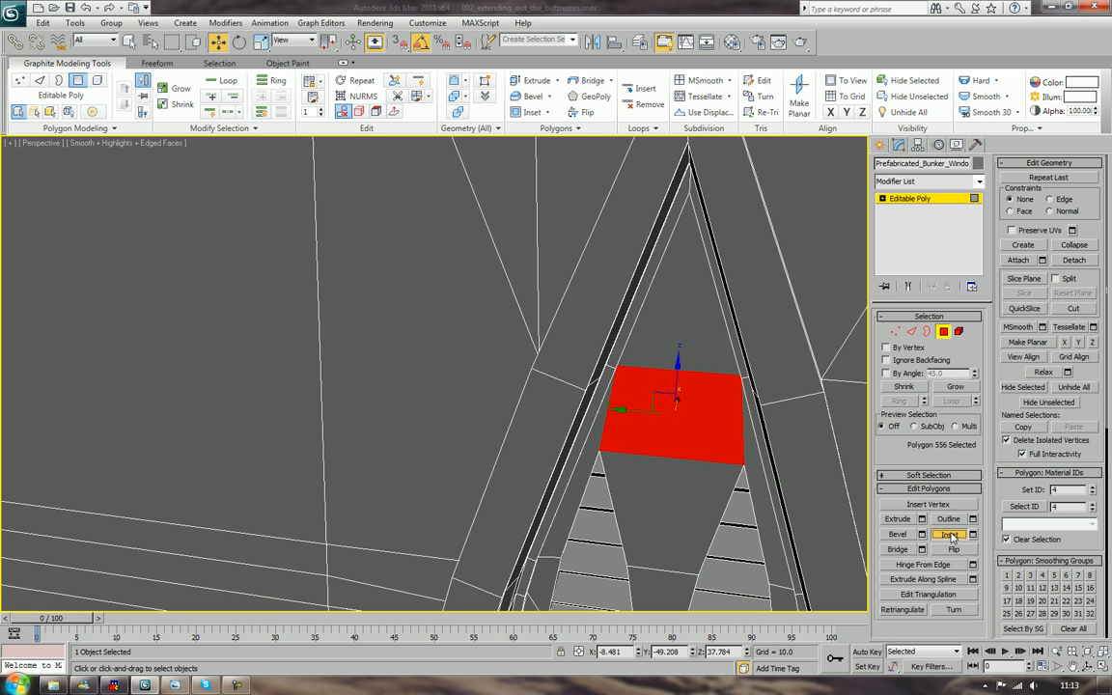
pyautogui.moveTo(690, 439); pyautogui.dragTo(689, 435)
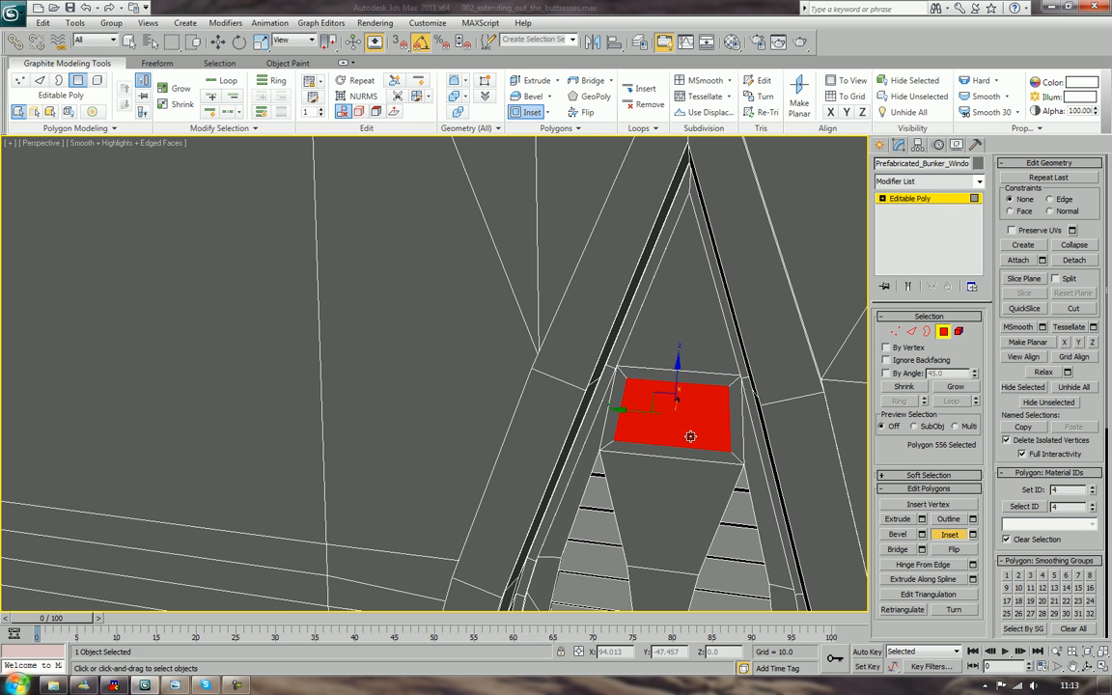
# Scale the inset polygon's opposite edges along Y to even out its sides and make it roughly square
pyautogui.press('r')
pyautogui.click(734, 425)
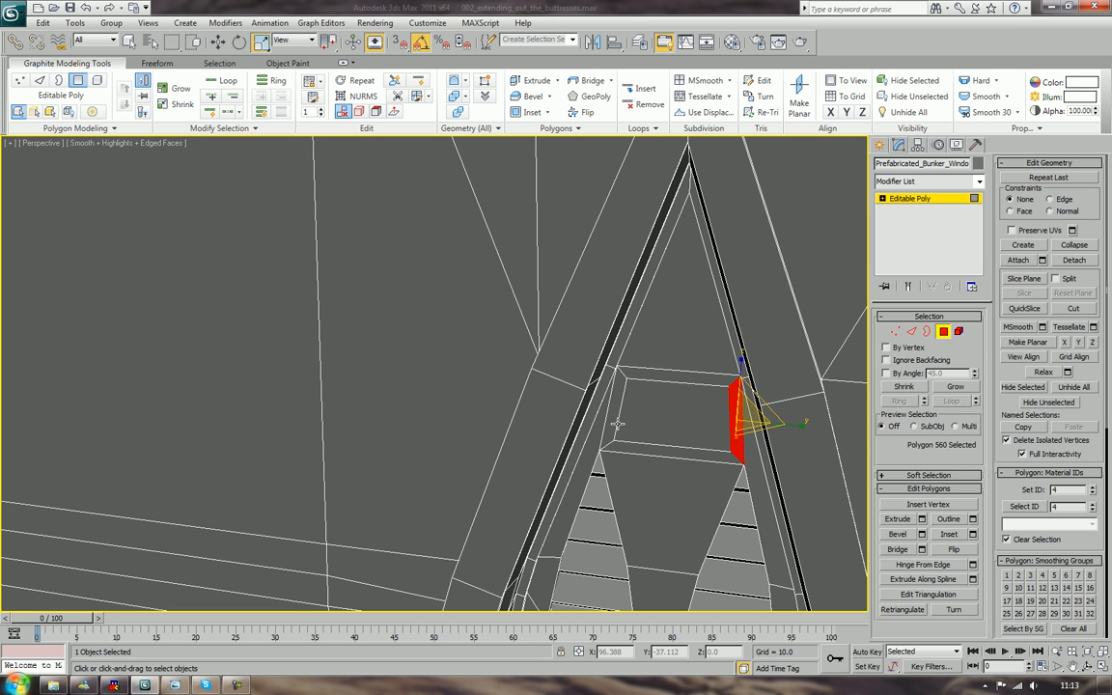
pyautogui.press('2')
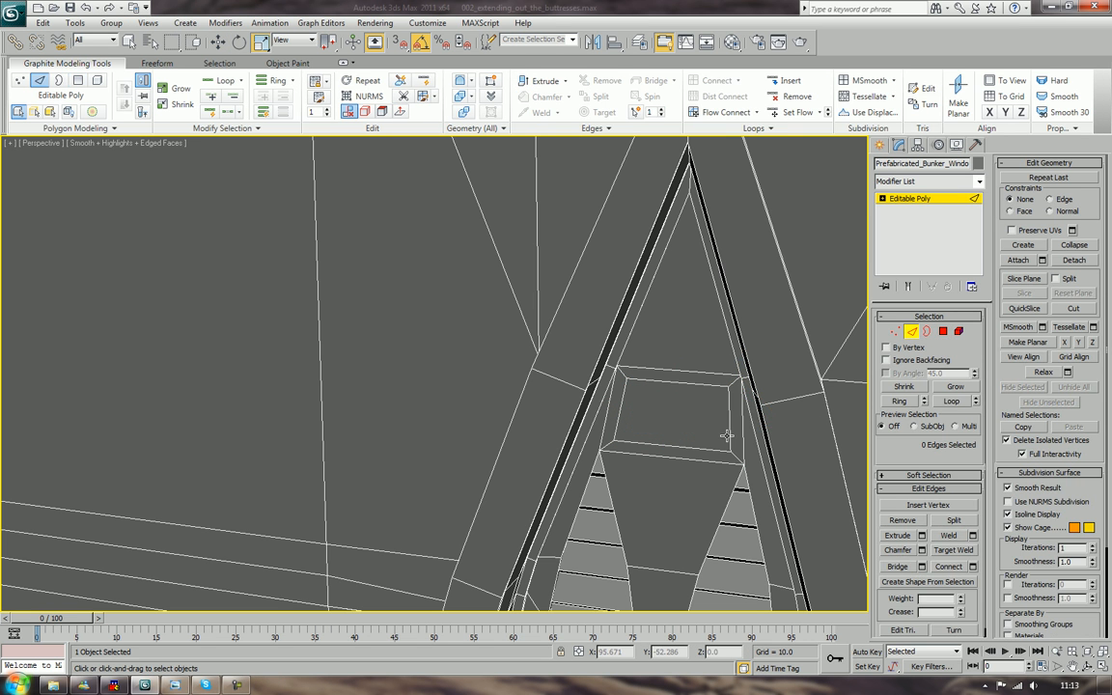
pyautogui.click(731, 433)
pyautogui.keyDown('ctrl'); pyautogui.click(616, 411); pyautogui.keyUp('ctrl')
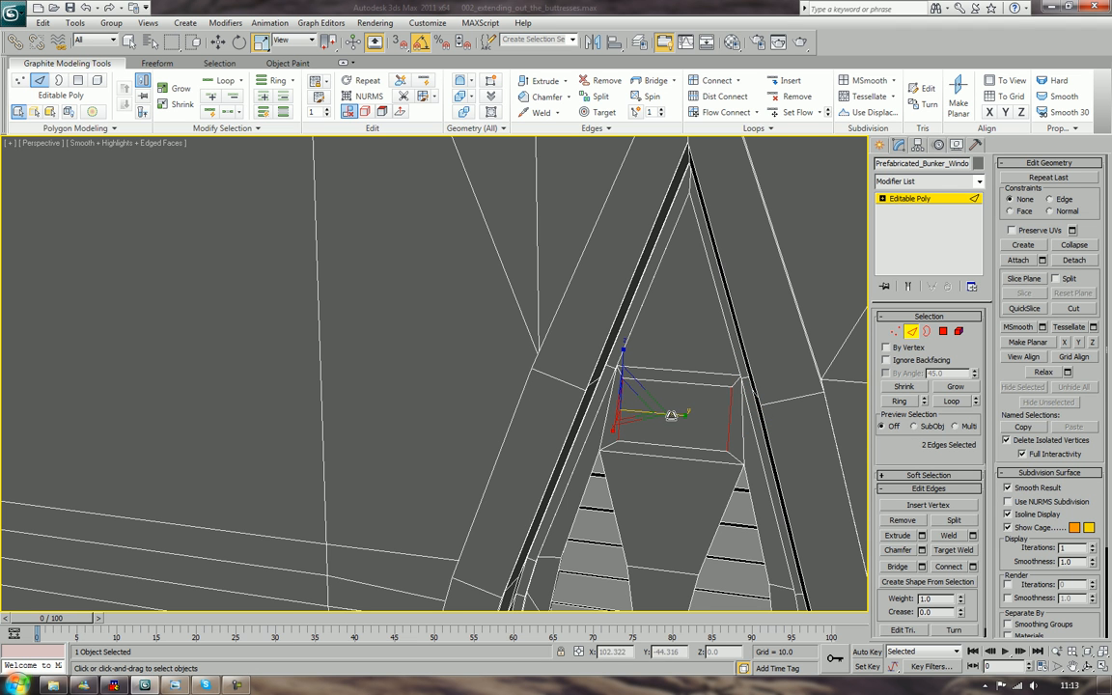
pyautogui.click(672, 384)
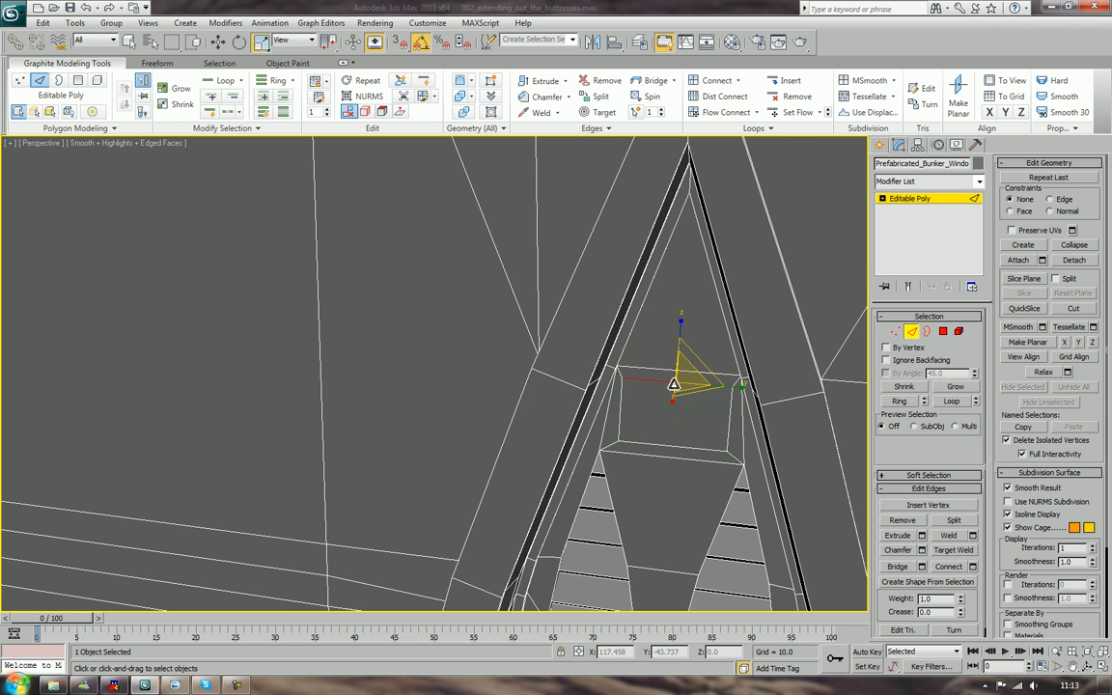
pyautogui.keyDown('ctrl'); pyautogui.click(674, 448); pyautogui.keyUp('ctrl')
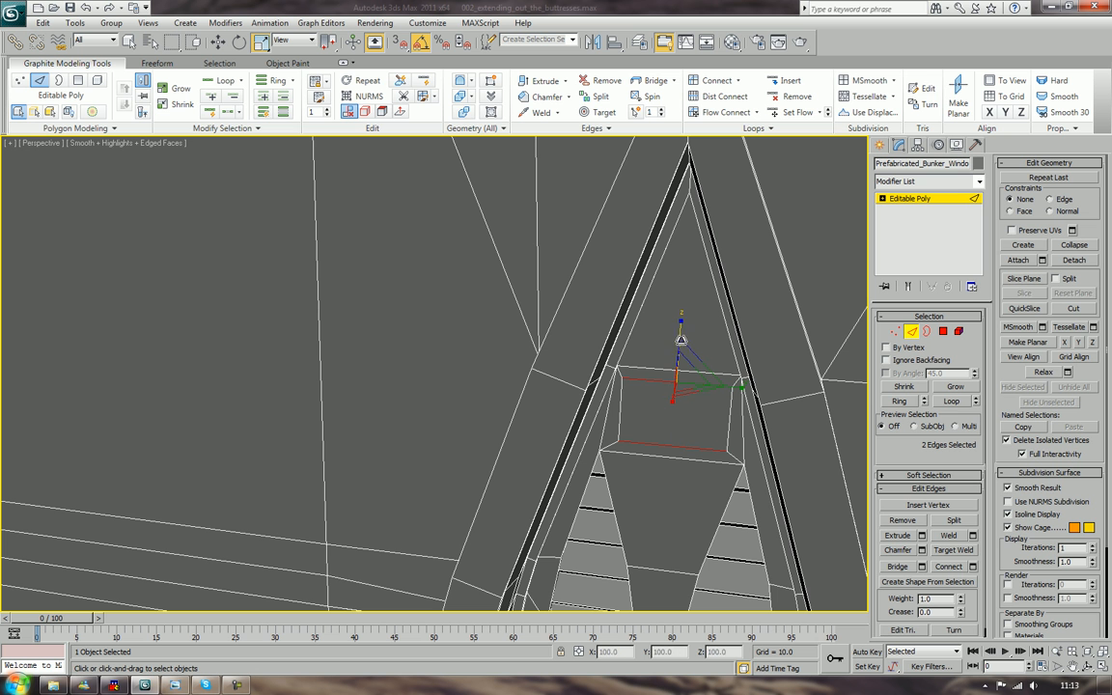
pyautogui.moveTo(723, 388); pyautogui.dragTo(705, 388)
pyautogui.moveTo(703, 415)
pyautogui.keyDown('alt'); pyautogui.mouseDown(button='middle')
pyautogui.moveTo(738, 385)
pyautogui.moveTo(687, 425)
pyautogui.moveTo(711, 412)
pyautogui.mouseUp(button='middle'); pyautogui.keyUp('alt')
pyautogui.moveTo(707, 462); pyautogui.dragTo(708, 401, button='middle')
pyautogui.scroll(4, 708, 383)
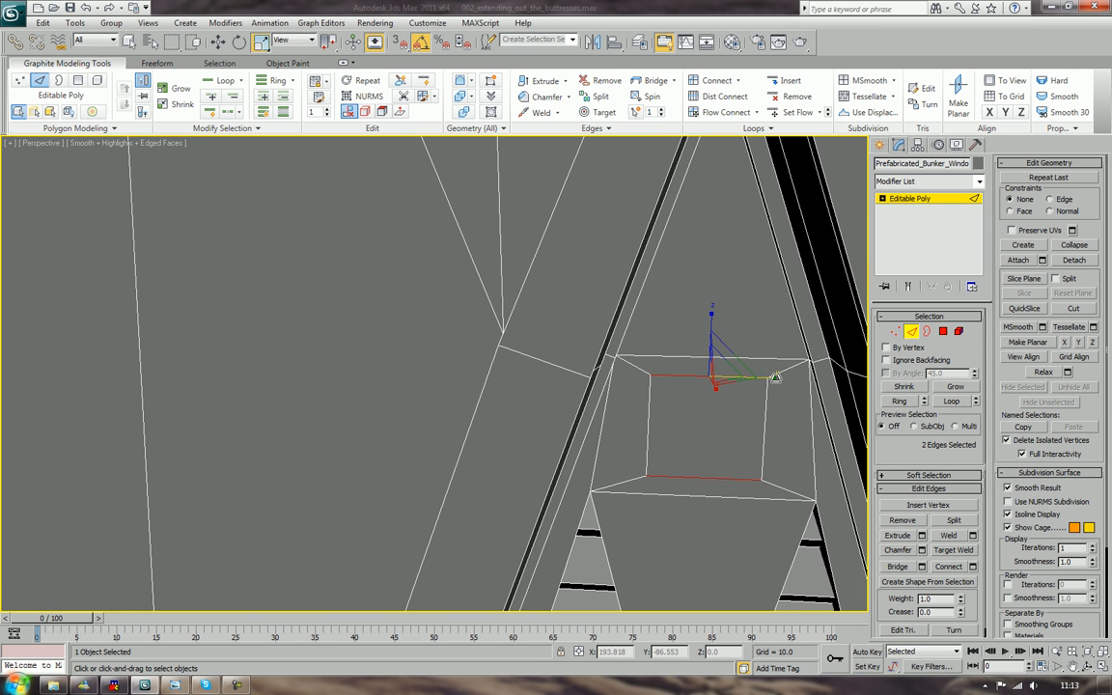
# Extrude the square inset polygon outward a short distance to form a raised block
pyautogui.click(943, 333)
pyautogui.click(749, 457)
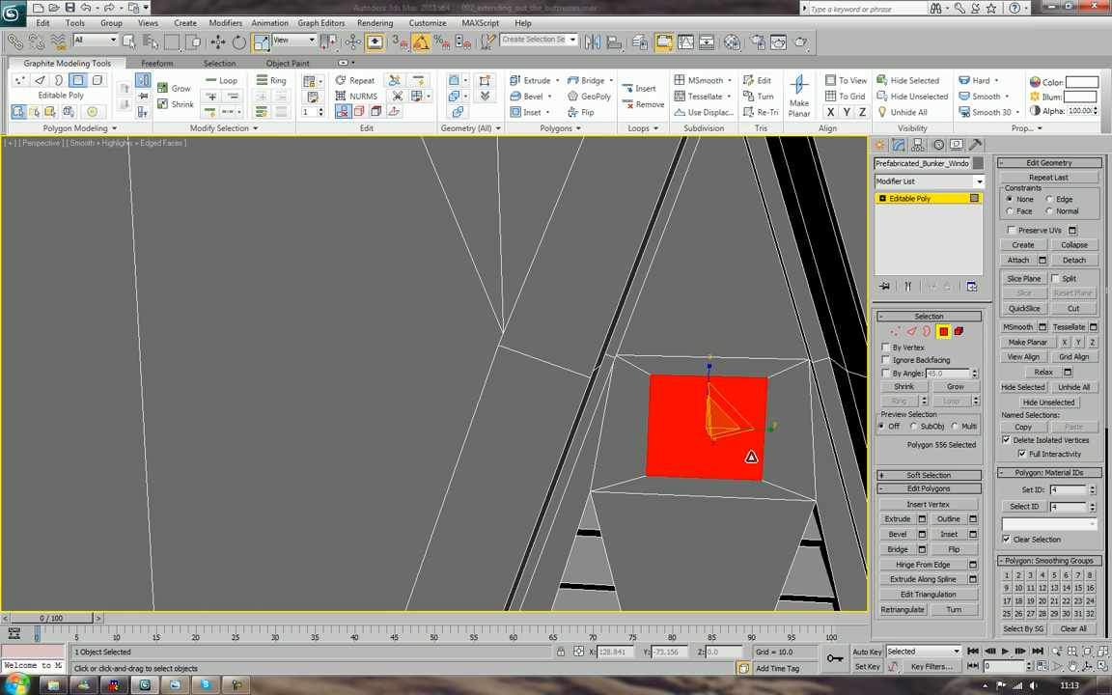
pyautogui.press('z')
pyautogui.scroll(-5, 756, 458)
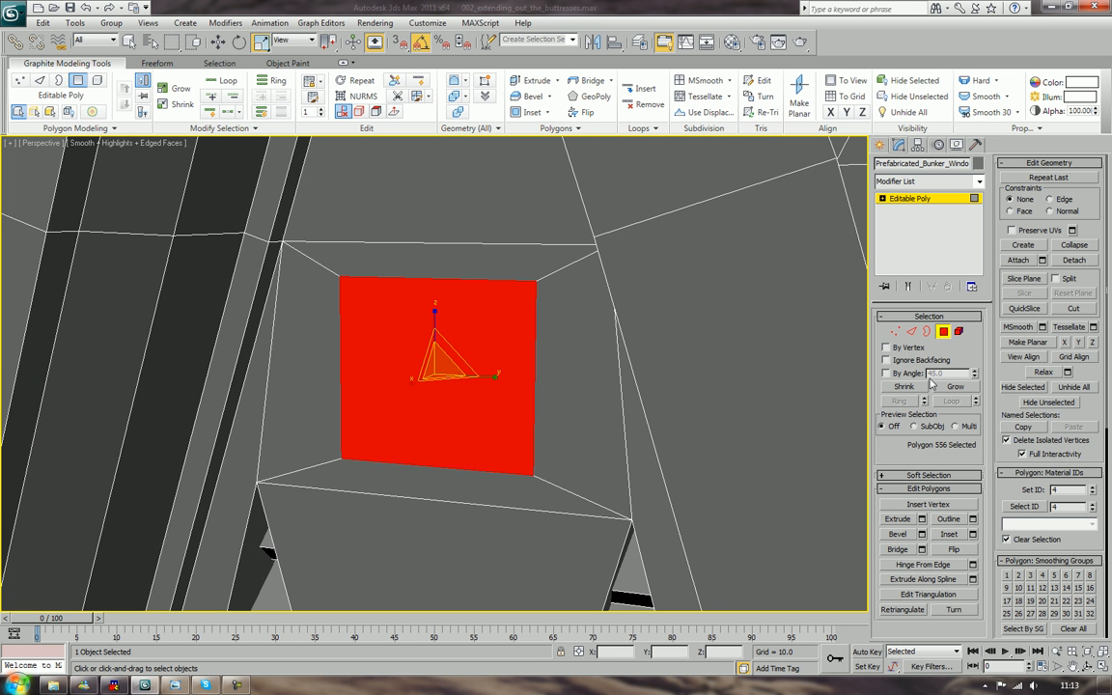
pyautogui.click(897, 518)
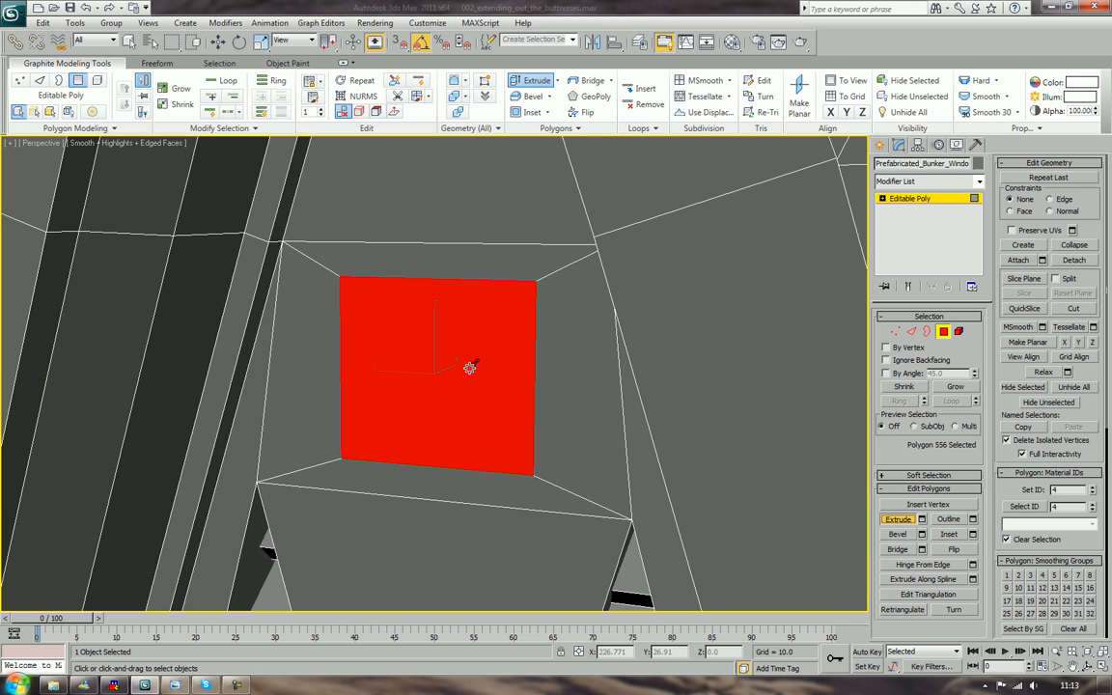
pyautogui.moveTo(469, 368); pyautogui.dragTo(464, 362)
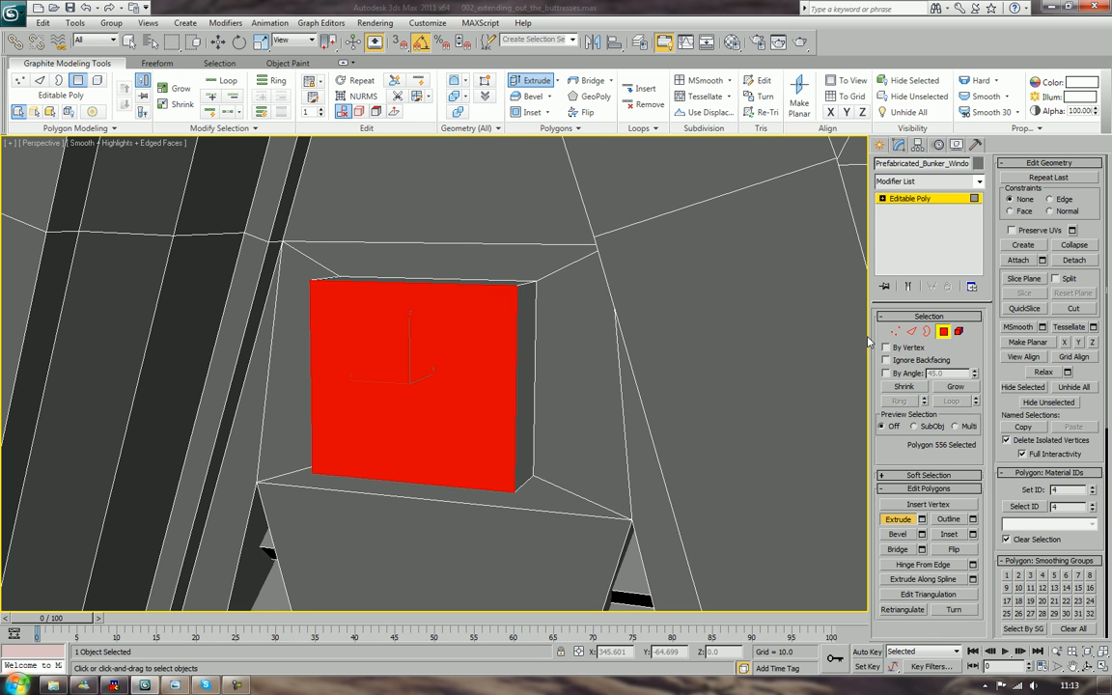
# Select the ring of depth edges at the raised block's corners and chamfer them repeatedly into a round, 16-sided disc
pyautogui.click(912, 332)
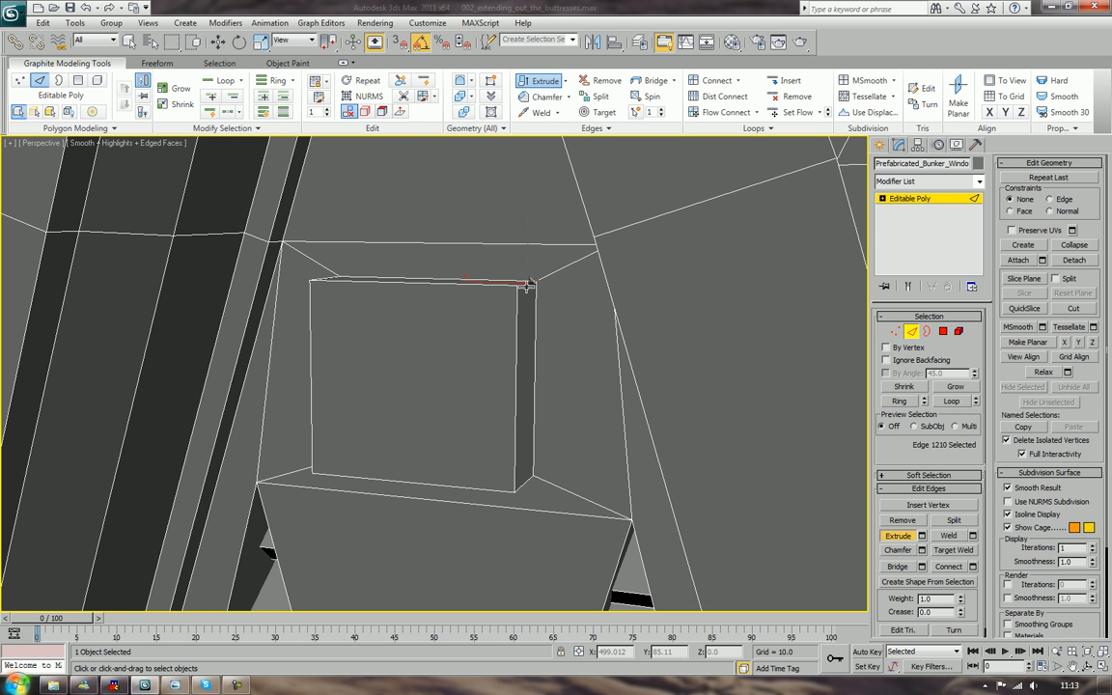
pyautogui.click(900, 401)
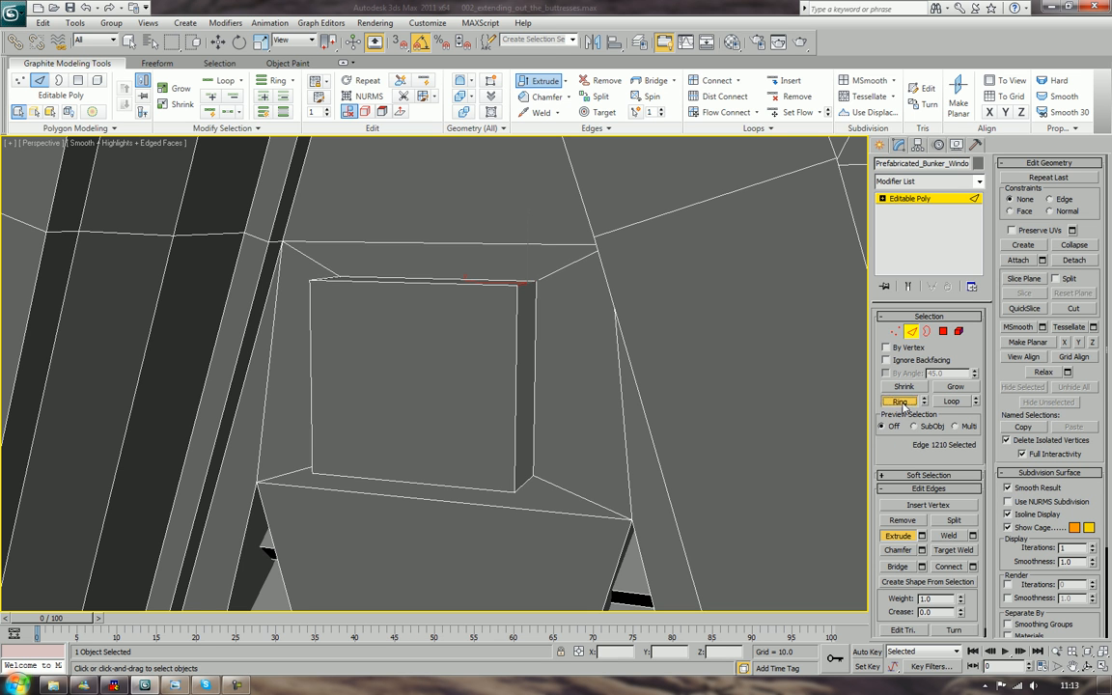
pyautogui.click(900, 550)
pyautogui.moveTo(521, 280); pyautogui.dragTo(525, 330)
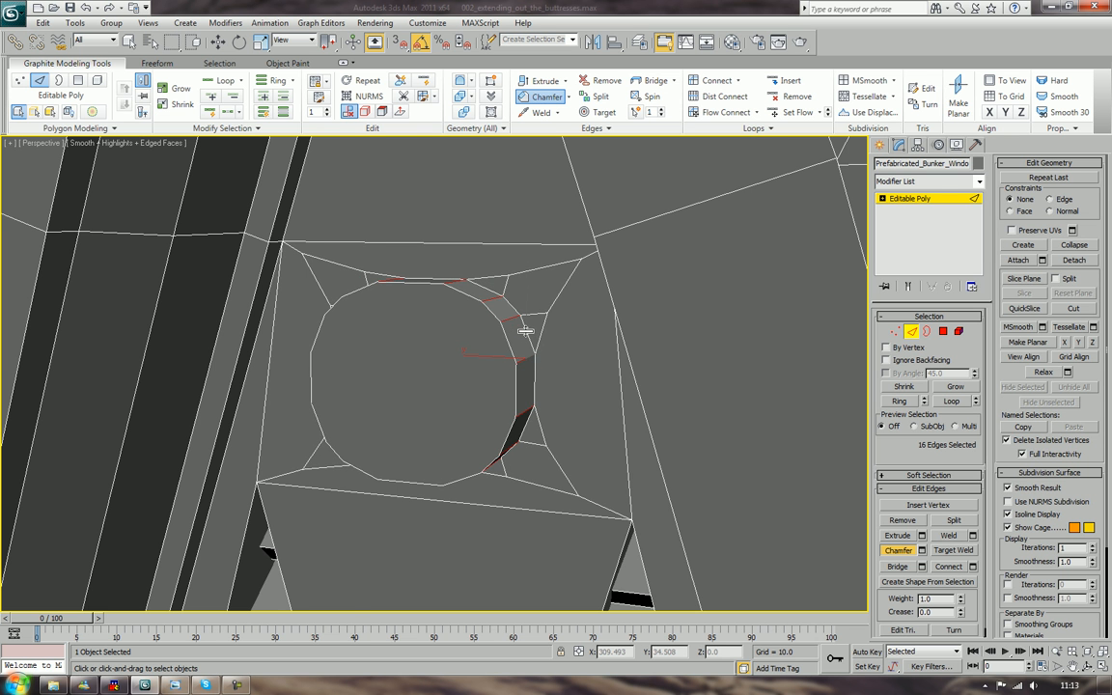
pyautogui.scroll(-2, 480, 351)
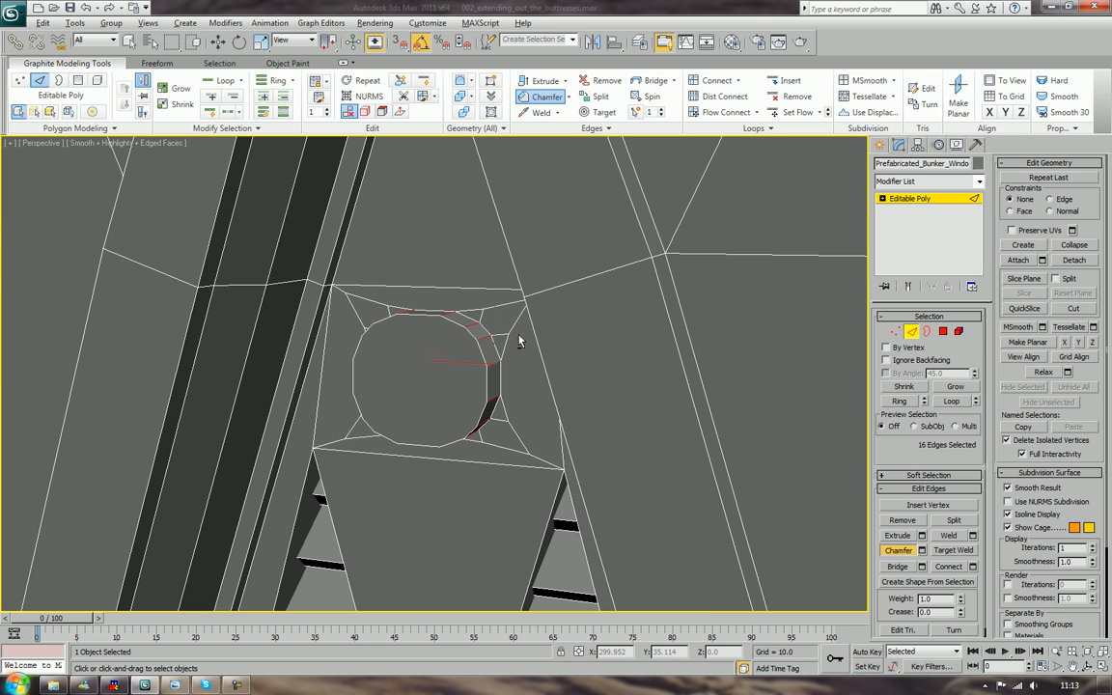
# Move the disc's front polygon back along X to make the disc shallower
pyautogui.keyDown('alt'); pyautogui.moveTo(431, 364); pyautogui.dragTo(478, 356, button='middle'); pyautogui.keyUp('alt')
pyautogui.press('4')
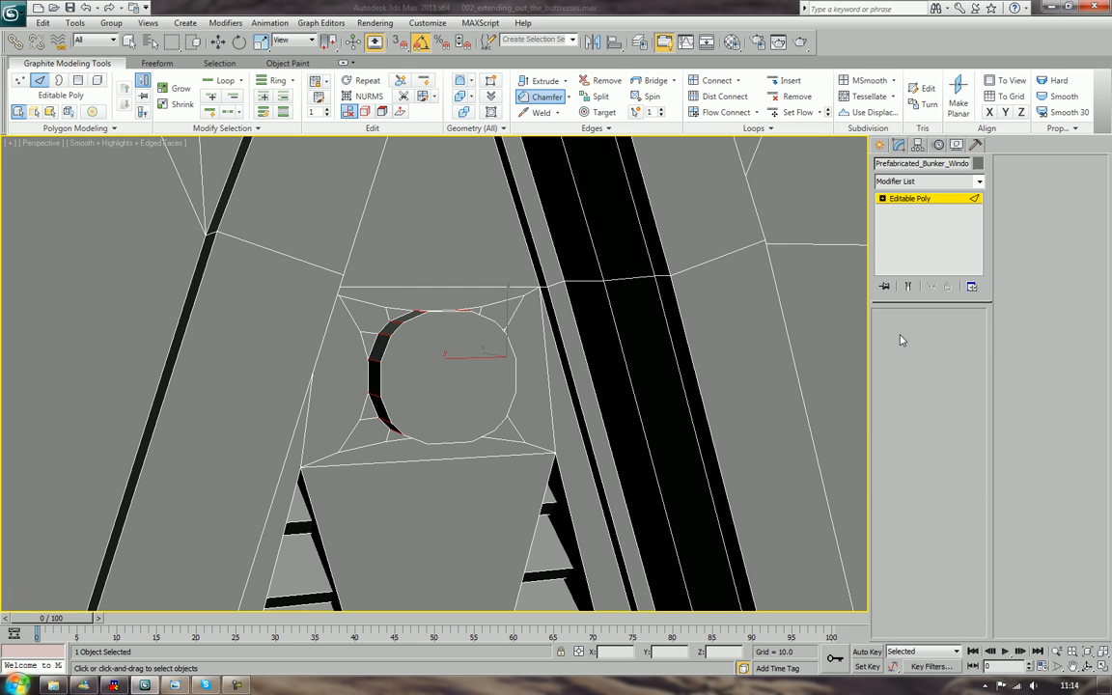
pyautogui.press('w')
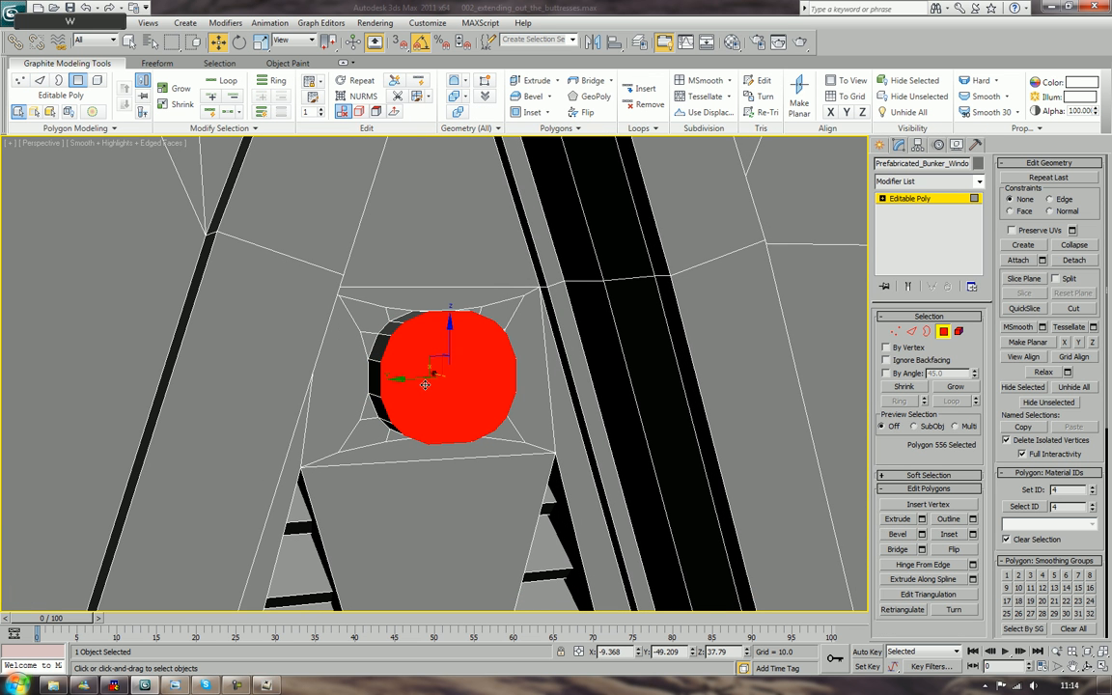
pyautogui.keyDown('alt'); pyautogui.moveTo(441, 369); pyautogui.dragTo(424, 372, button='middle'); pyautogui.keyUp('alt')
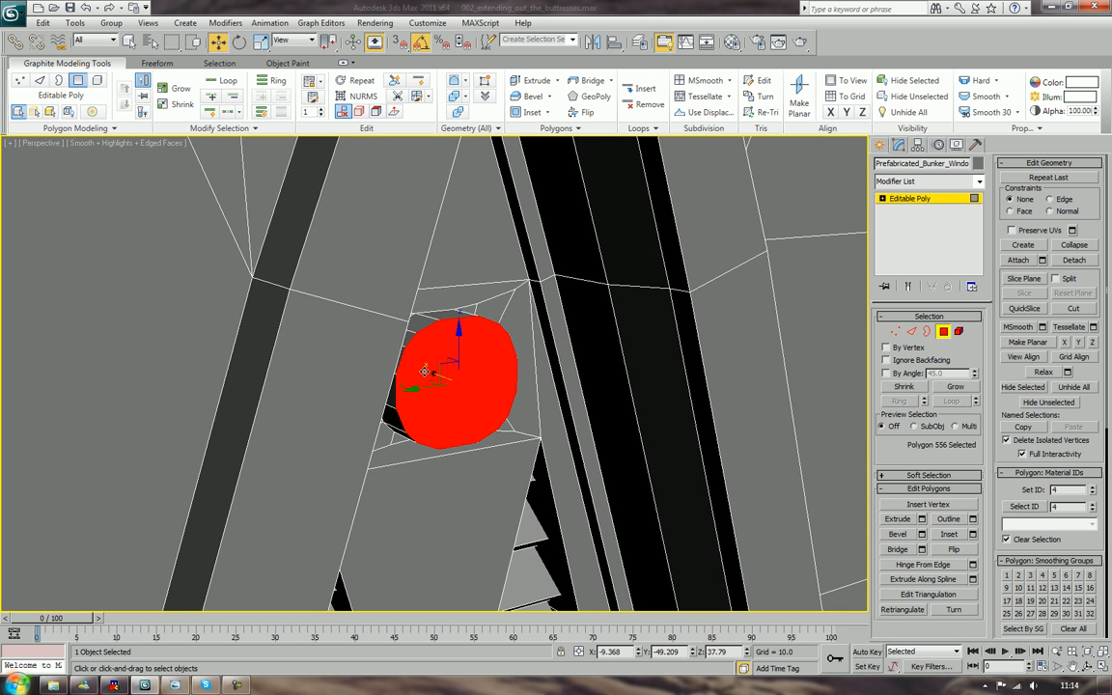
pyautogui.moveTo(430, 374); pyautogui.dragTo(422, 369)
pyautogui.keyDown('alt'); pyautogui.moveTo(422, 370); pyautogui.dragTo(405, 332, button='middle'); pyautogui.keyUp('alt')
pyautogui.click(954, 386)
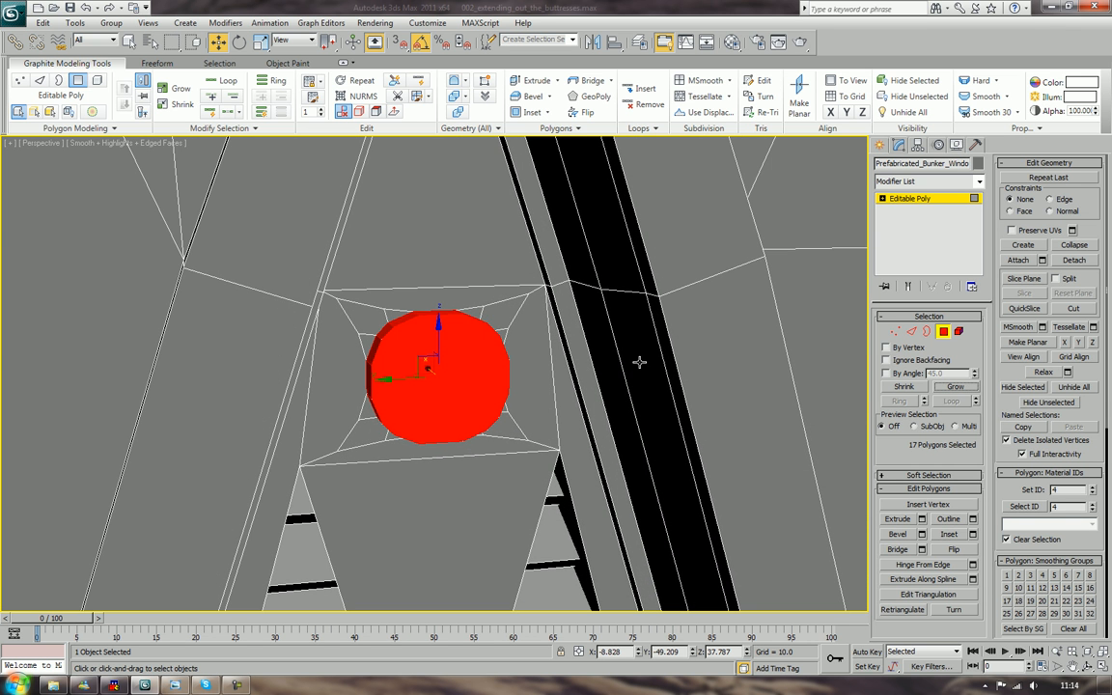
pyautogui.press('r')
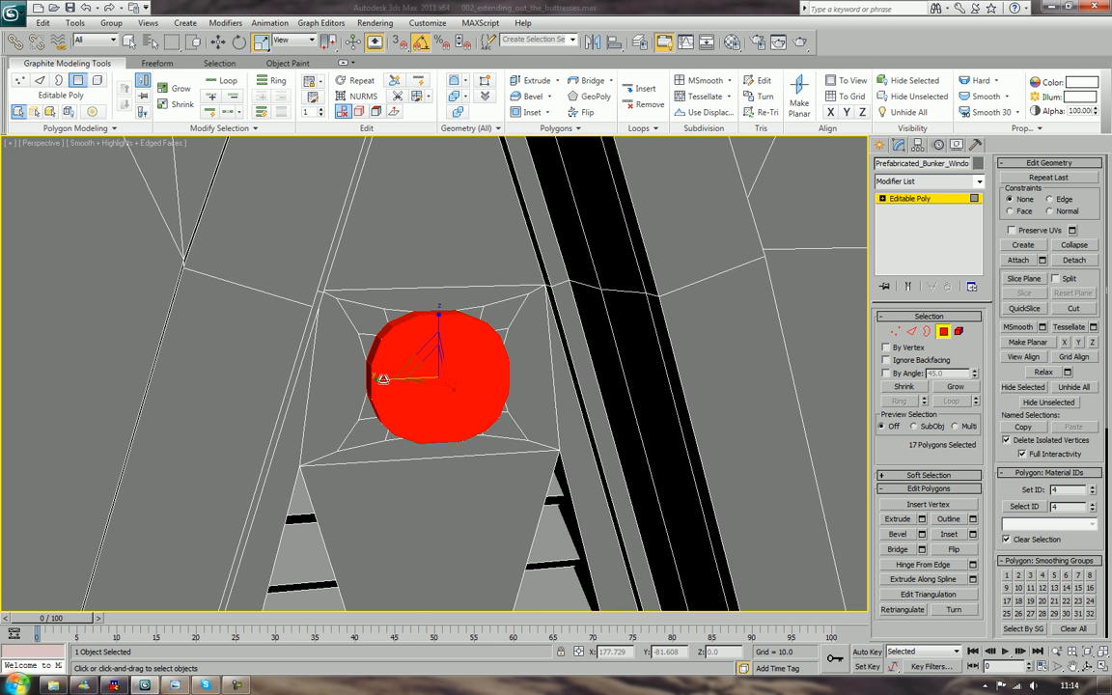
pyautogui.scroll(-4, 384, 378)
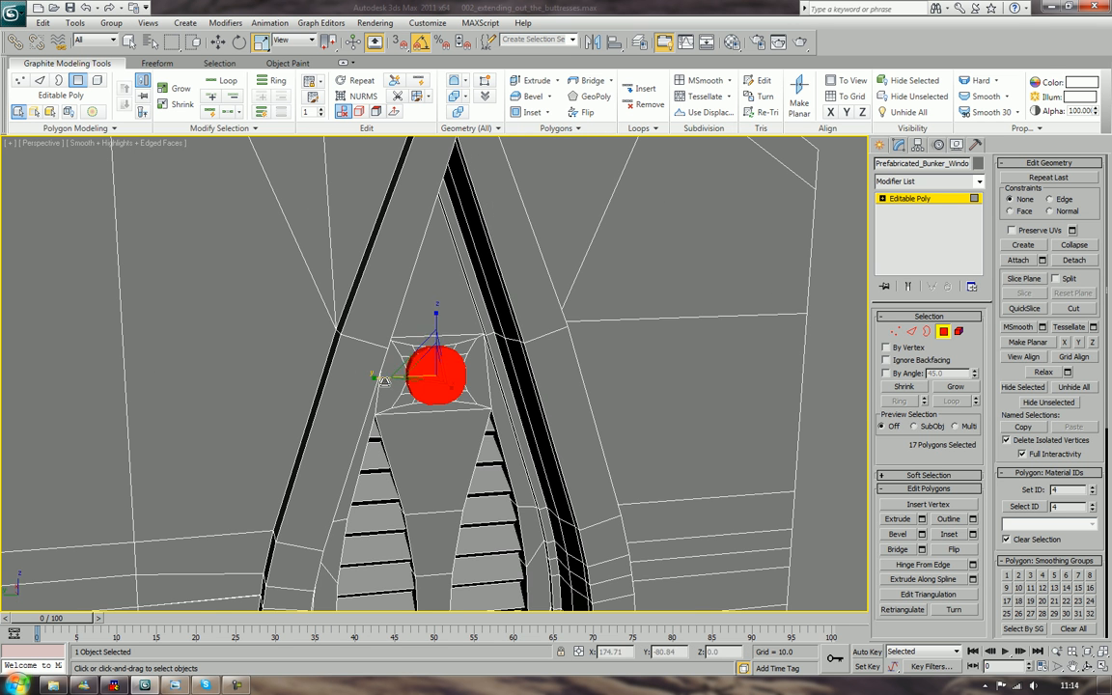
pyautogui.click(945, 333)
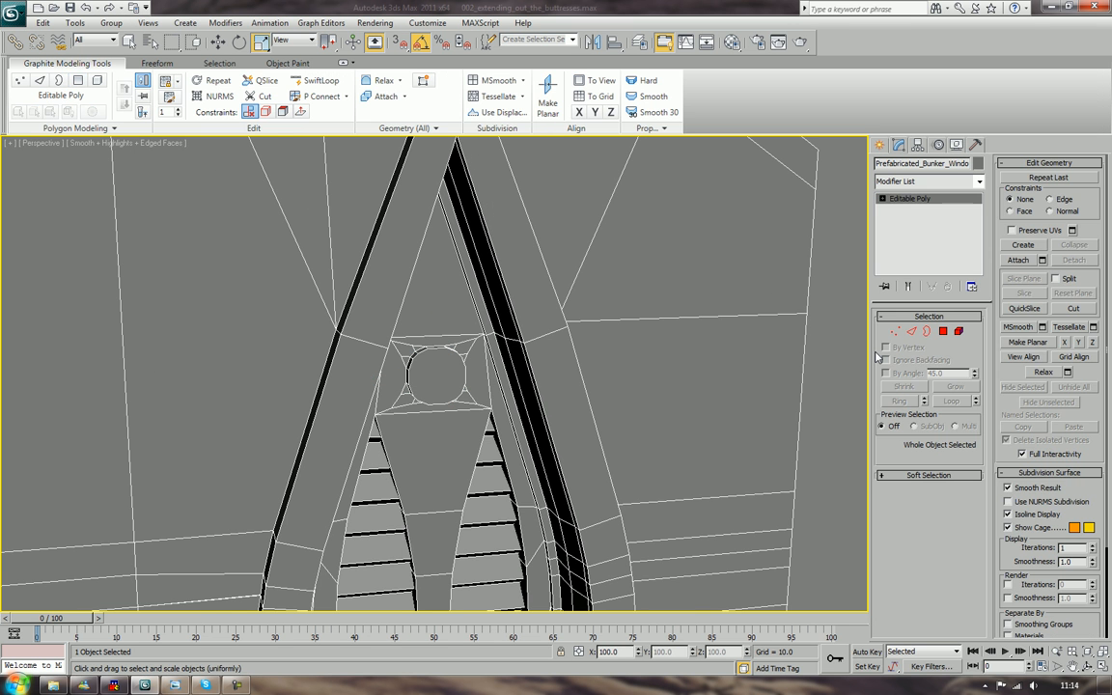
# Remove the horizontal edge directly above the disc, between the disc's surround and the pointed tip
pyautogui.press('p')
pyautogui.keyDown('alt'); pyautogui.moveTo(657, 347); pyautogui.dragTo(629, 353, button='middle'); pyautogui.keyUp('alt')
pyautogui.keyDown('alt'); pyautogui.moveTo(534, 357); pyautogui.dragTo(444, 329, button='middle'); pyautogui.keyUp('alt')
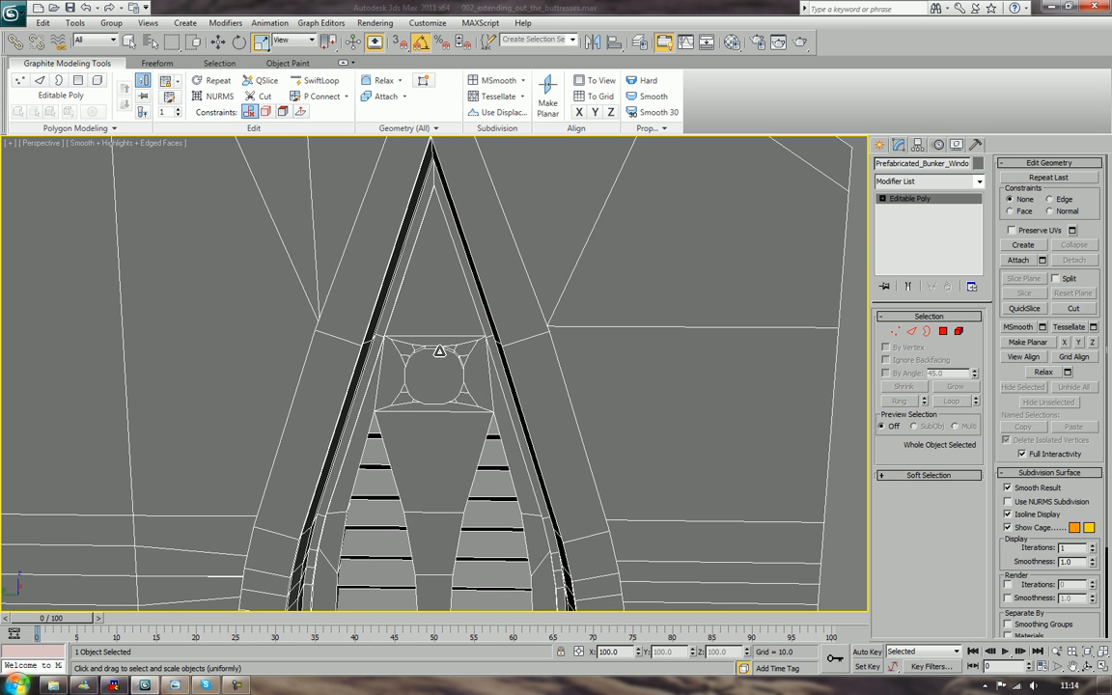
pyautogui.press('2')
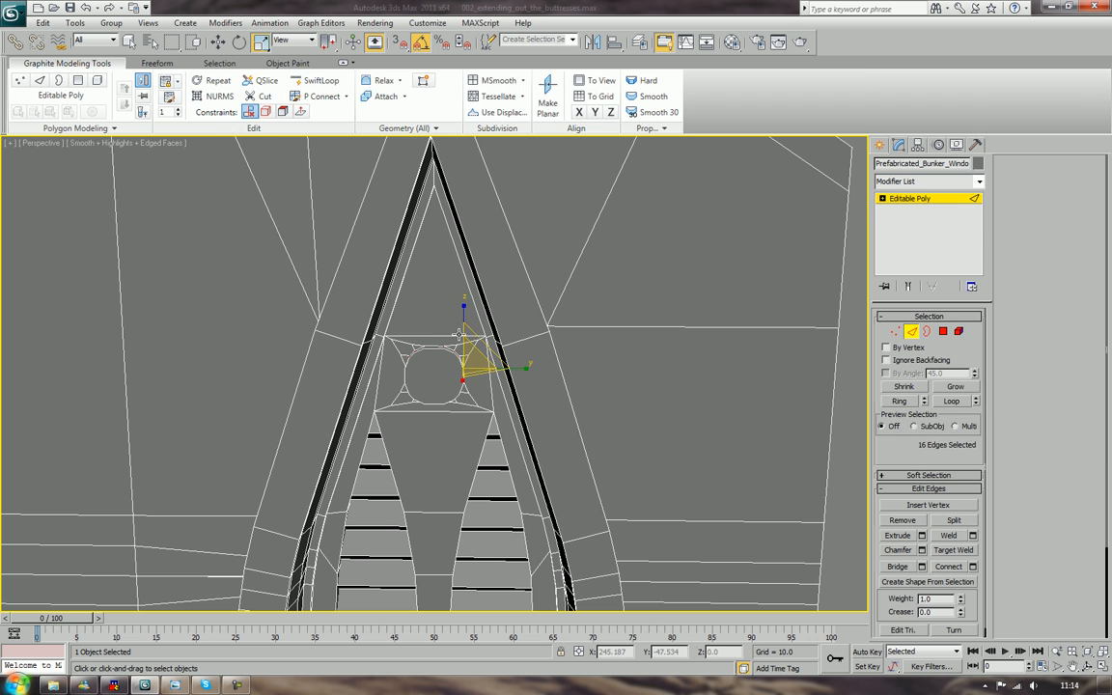
pyautogui.click(442, 338)
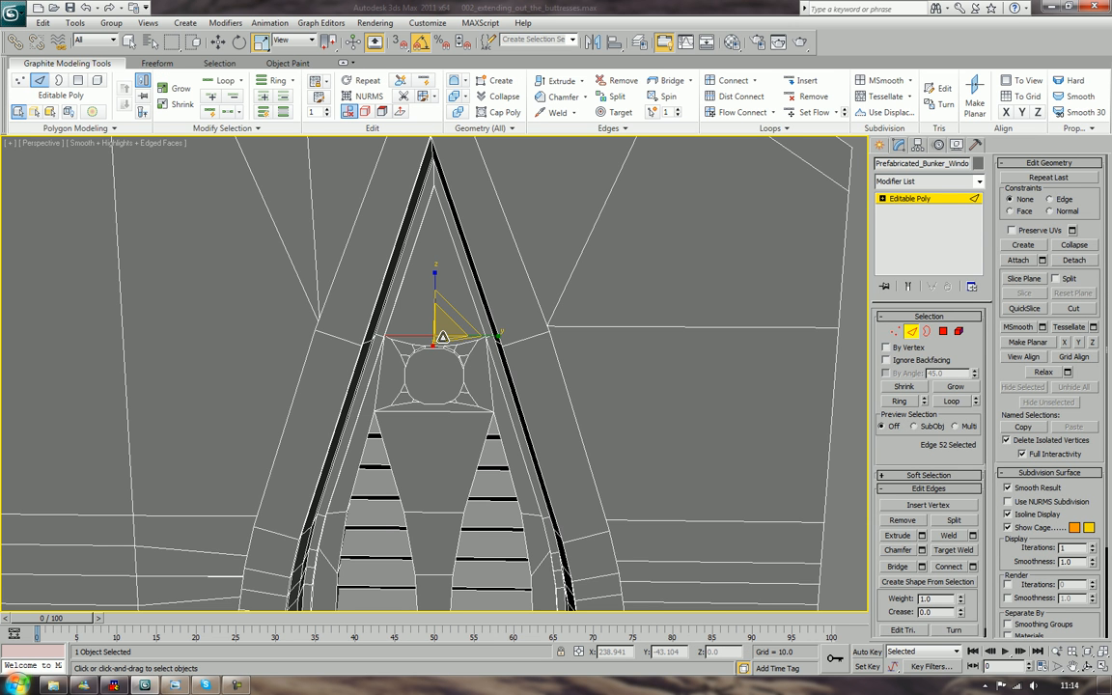
pyautogui.press('BackSpace')
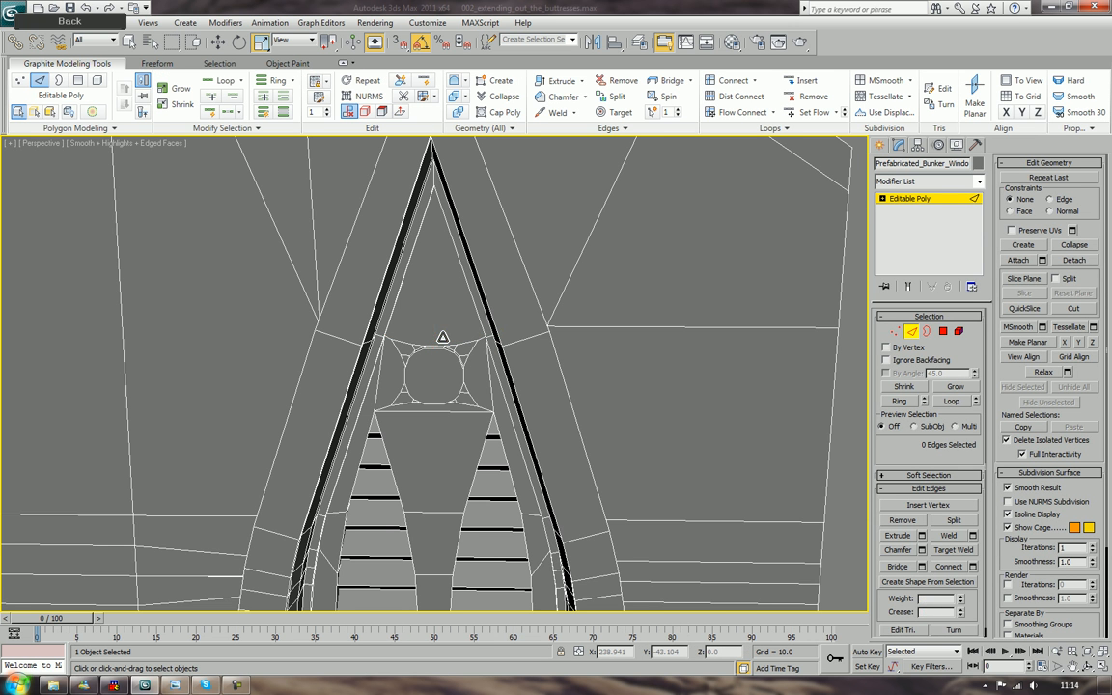
# Select the disc's front and side polygons and lower them slightly along Z to about 37.73
pyautogui.click(944, 333)
pyautogui.click(436, 373)
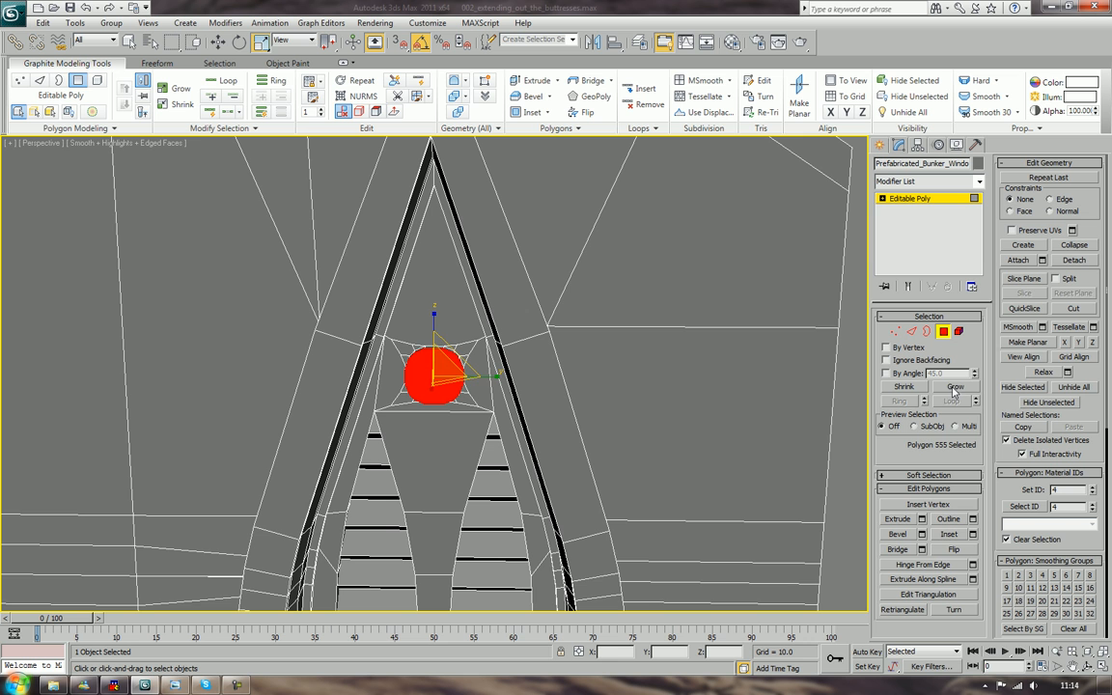
pyautogui.click(955, 387)
pyautogui.press('w')
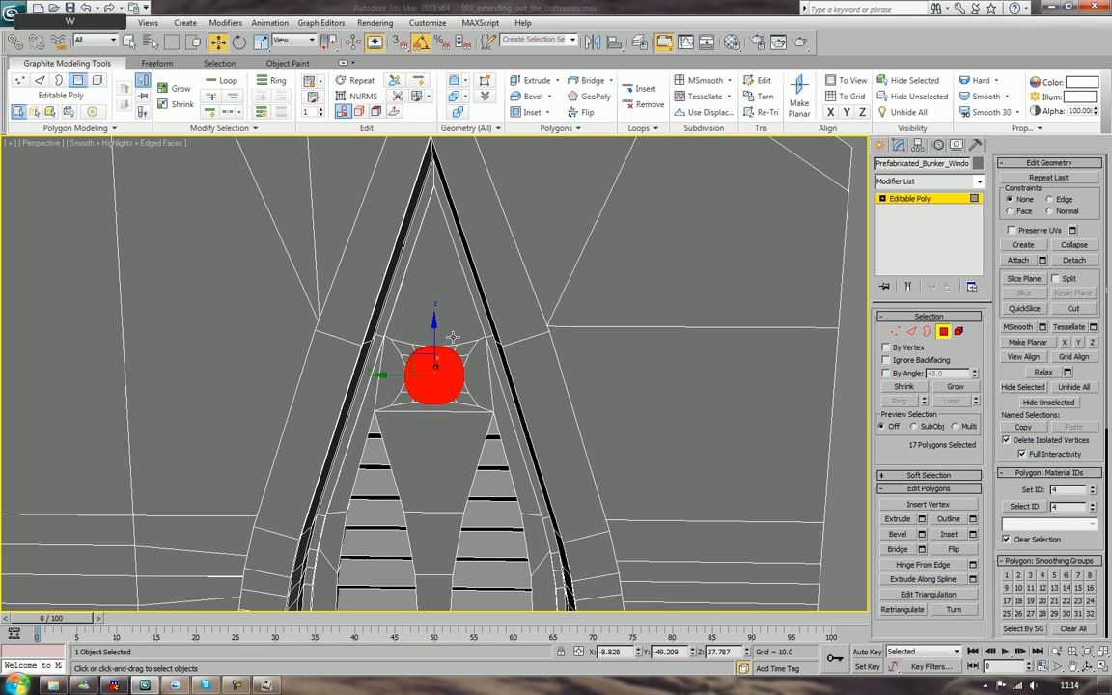
pyautogui.moveTo(434, 332)
pyautogui.mouseDown()
pyautogui.moveTo(434, 310)
pyautogui.moveTo(429, 334)
pyautogui.mouseUp()
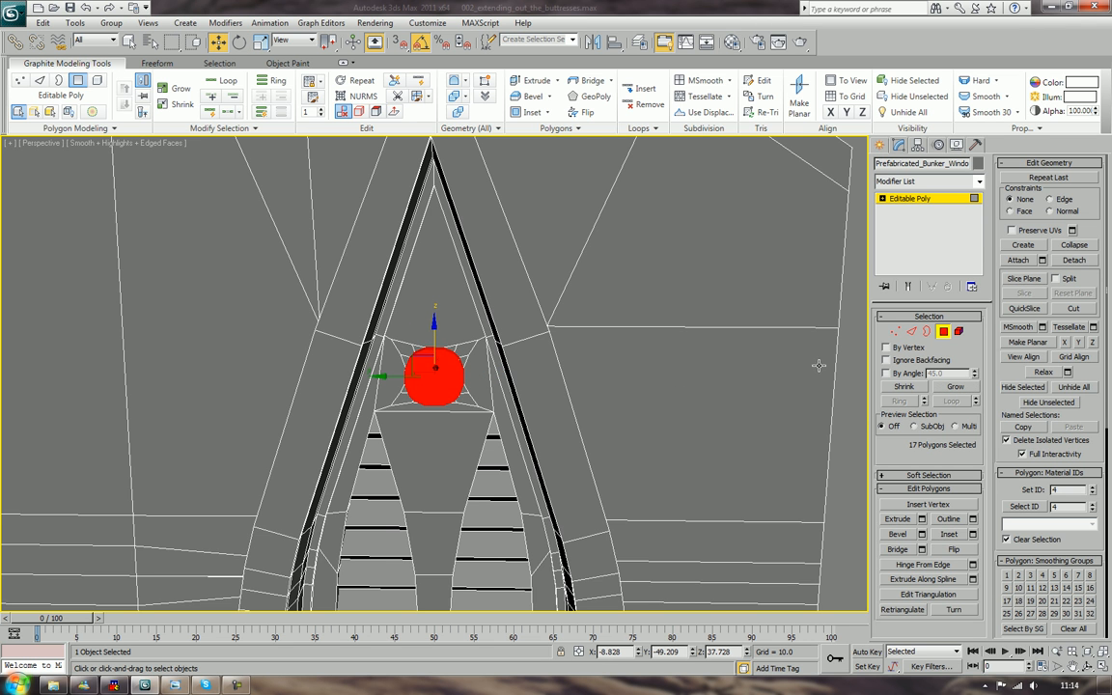
pyautogui.click(955, 388)
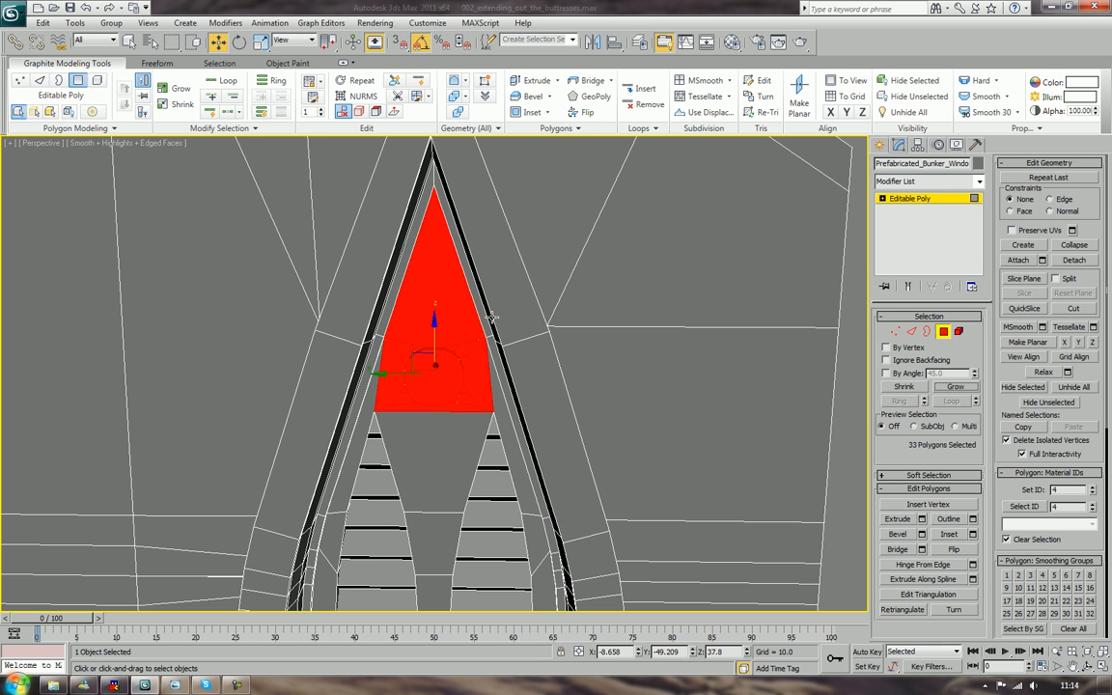
pyautogui.hotkey('ctrl', 'z')
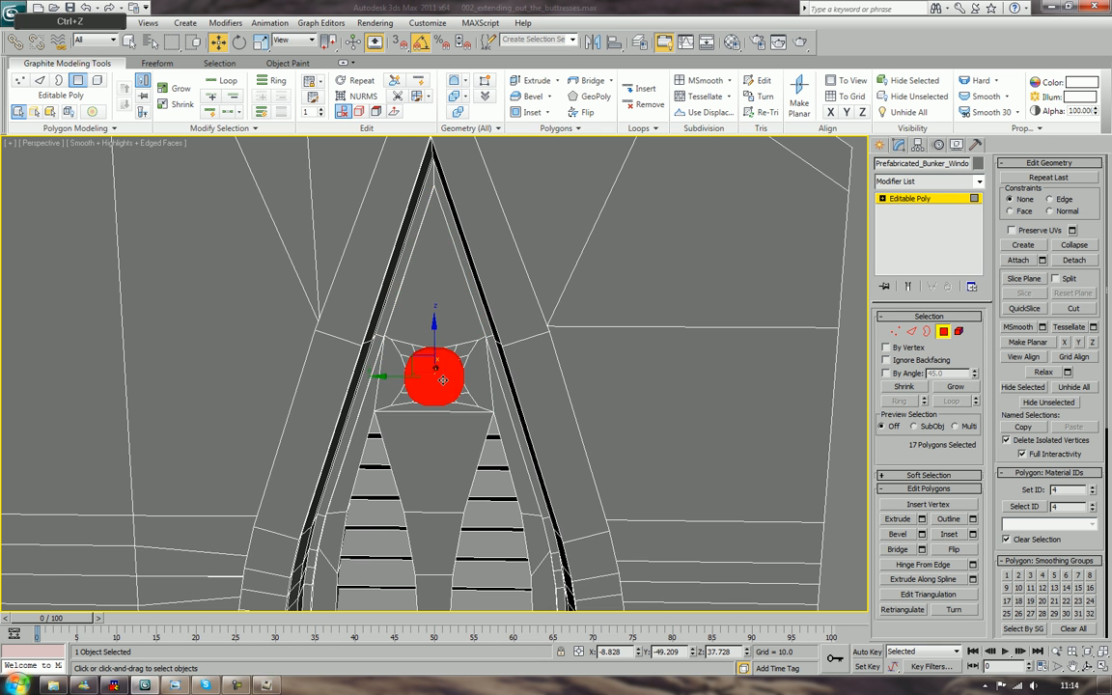
pyautogui.scroll(5, 425, 362)
pyautogui.keyDown('alt'); pyautogui.moveTo(470, 389); pyautogui.dragTo(445, 398, button='middle'); pyautogui.keyUp('alt')
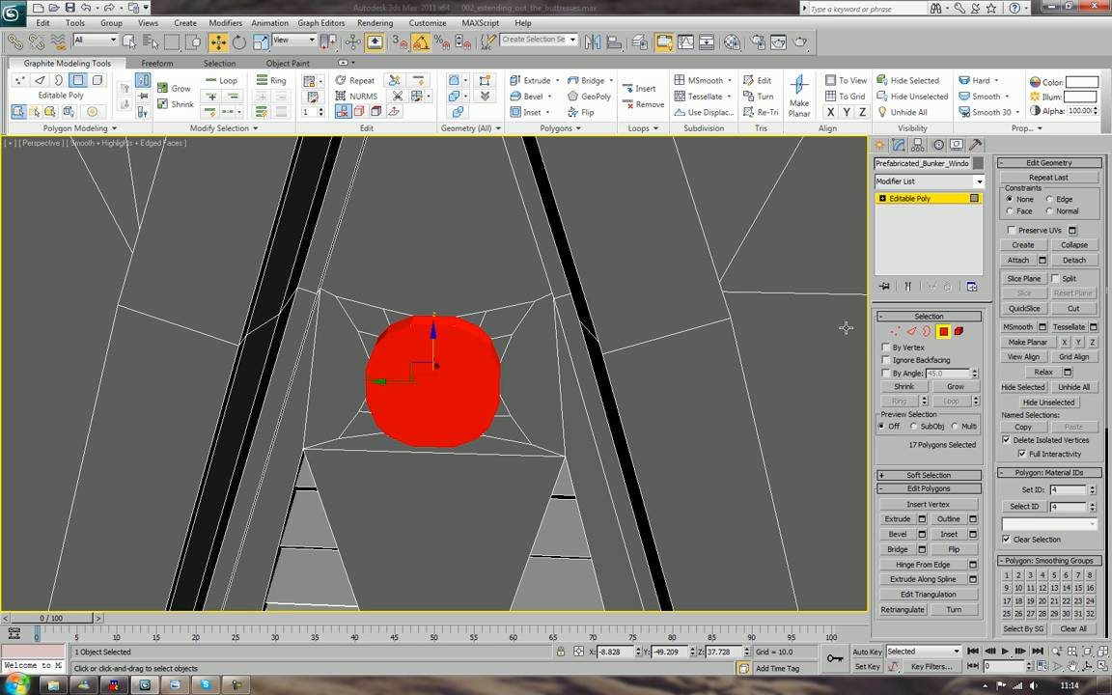
# Select the 14 polygons filling the corners and both sides around the round disc, and delete them
pyautogui.click(500, 310)
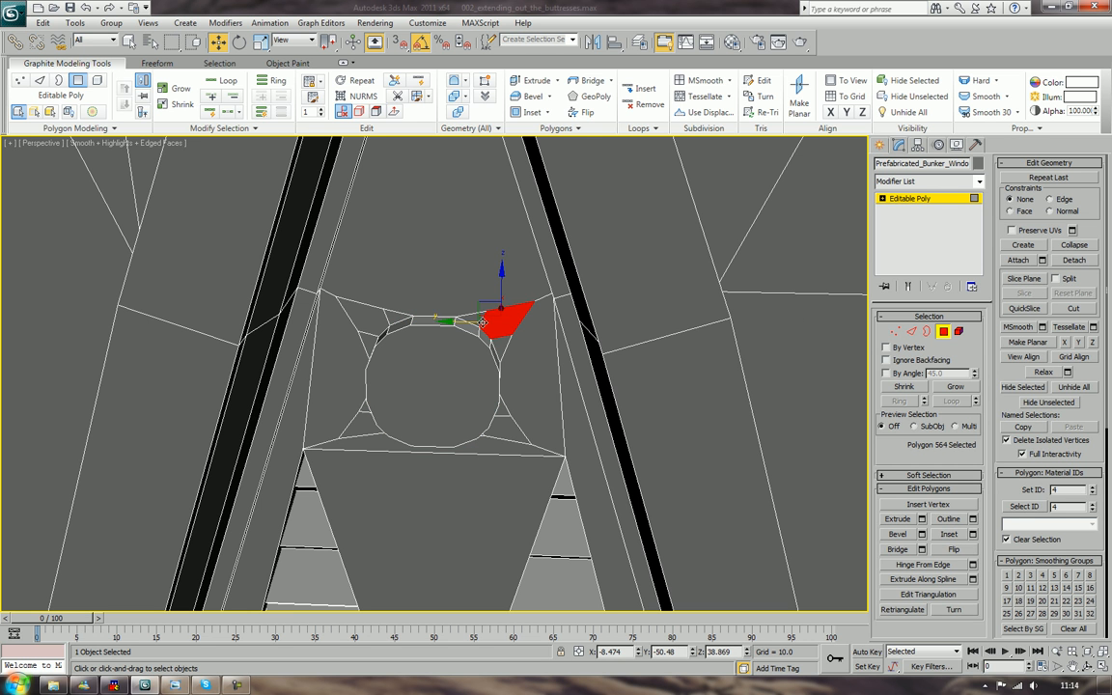
pyautogui.click(478, 319)
pyautogui.keyDown('ctrl'); pyautogui.click(498, 318); pyautogui.keyUp('ctrl')
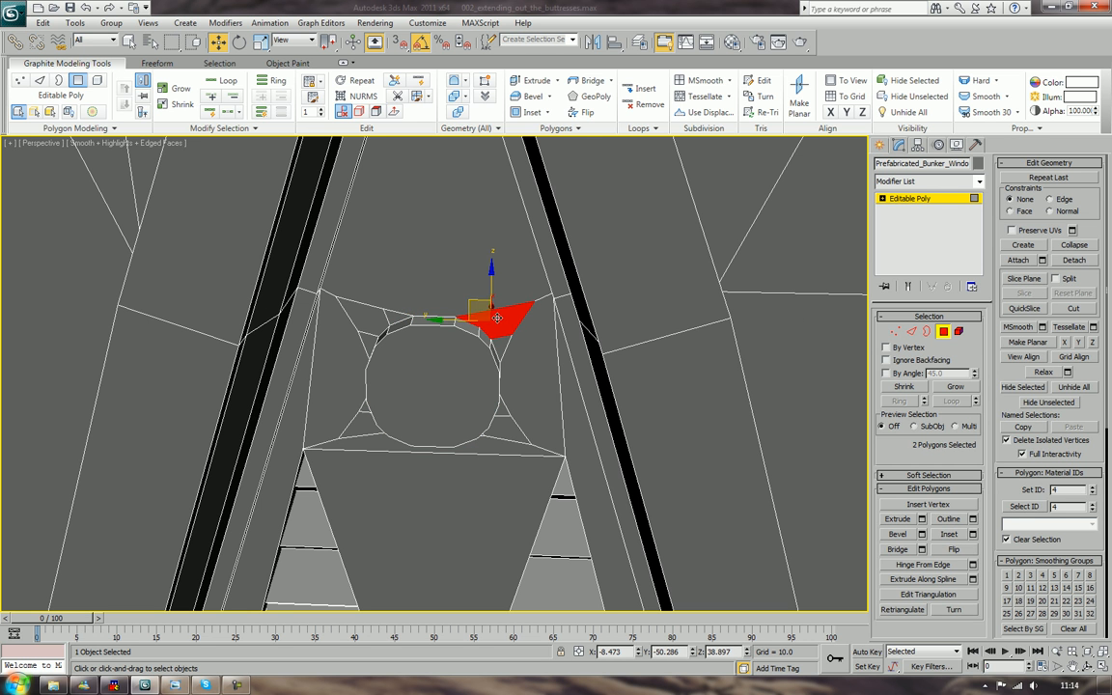
pyautogui.keyDown('ctrl'); pyautogui.click(496, 341); pyautogui.keyUp('ctrl')
pyautogui.keyDown('ctrl'); pyautogui.click(395, 315); pyautogui.keyUp('ctrl')
pyautogui.keyDown('ctrl'); pyautogui.click(365, 315); pyautogui.keyUp('ctrl')
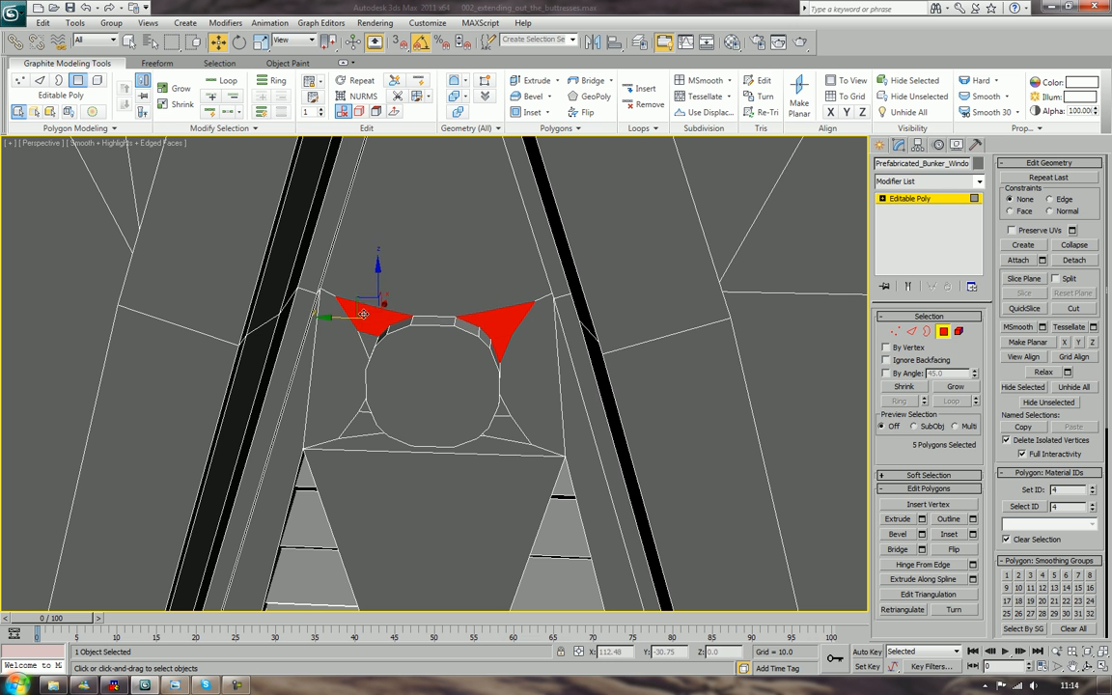
pyautogui.keyDown('ctrl'); pyautogui.click(367, 340); pyautogui.keyUp('ctrl')
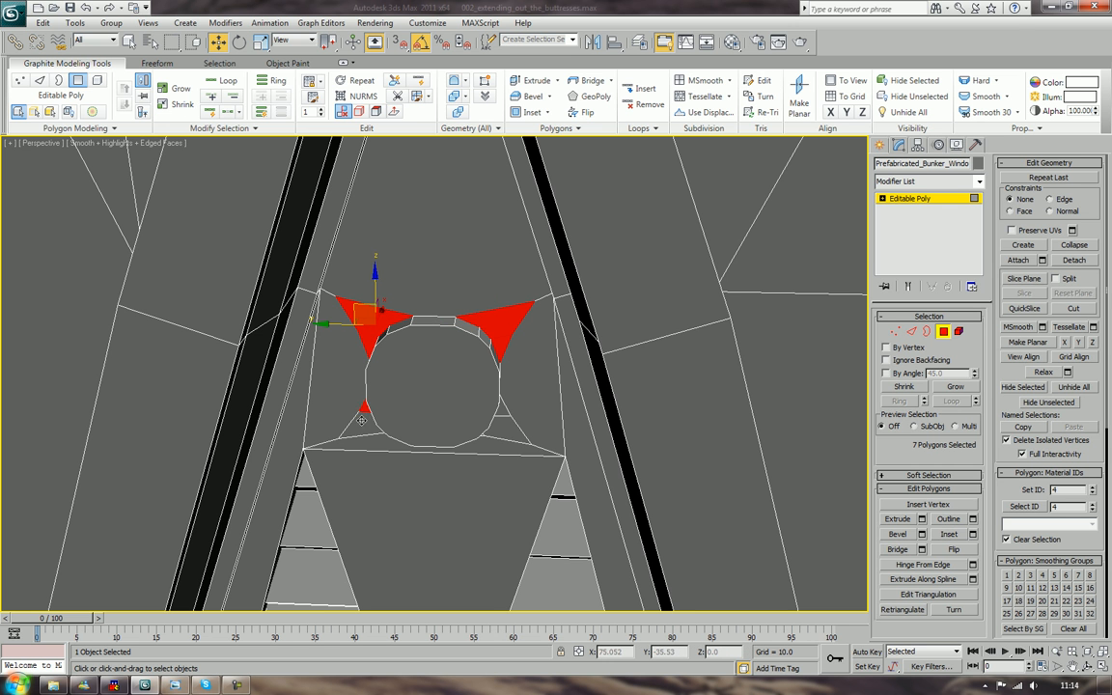
pyautogui.keyDown('ctrl'); pyautogui.click(361, 421); pyautogui.keyUp('ctrl')
pyautogui.keyDown('alt'); pyautogui.moveTo(362, 421); pyautogui.dragTo(386, 448, button='middle'); pyautogui.keyUp('alt')
pyautogui.keyDown('ctrl'); pyautogui.click(395, 438); pyautogui.keyUp('ctrl')
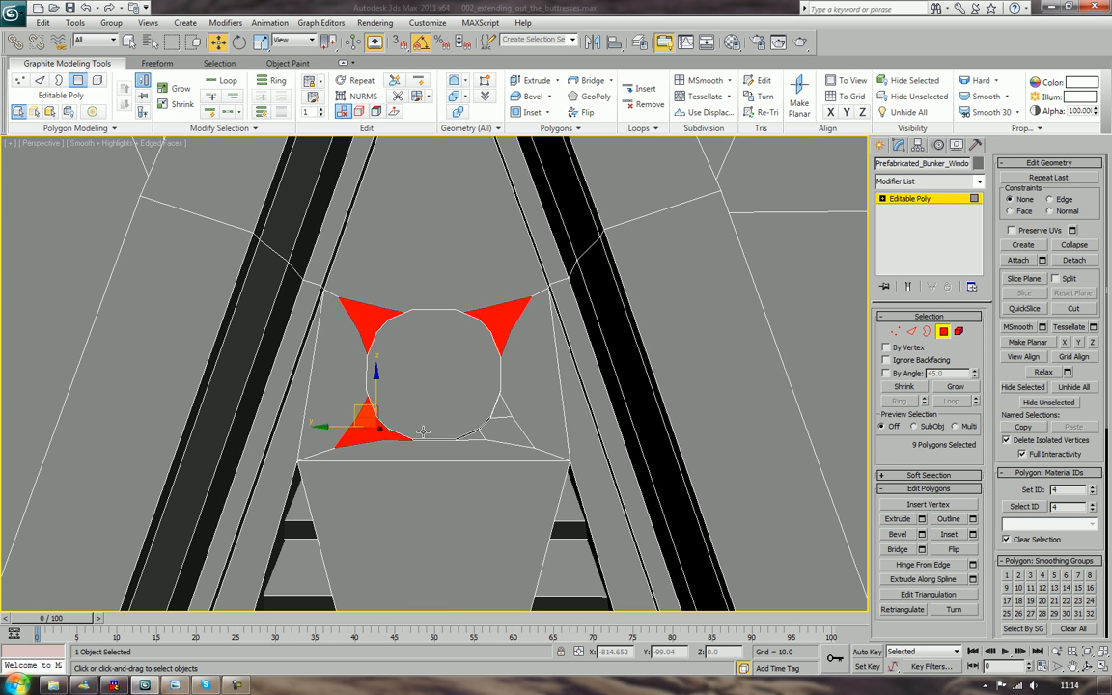
pyautogui.keyDown('ctrl'); pyautogui.click(498, 405); pyautogui.keyUp('ctrl')
pyautogui.keyDown('ctrl'); pyautogui.click(492, 421); pyautogui.keyUp('ctrl')
pyautogui.keyDown('ctrl'); pyautogui.click(513, 432); pyautogui.keyUp('ctrl')
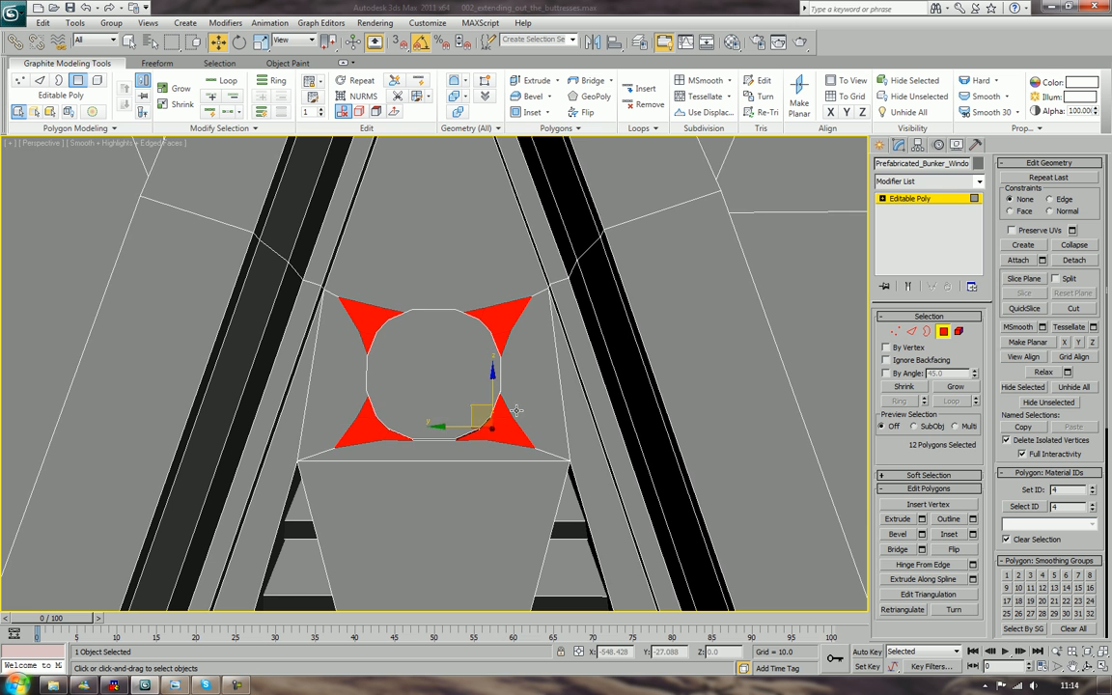
pyautogui.keyDown('alt'); pyautogui.moveTo(517, 410); pyautogui.dragTo(522, 413, button='middle'); pyautogui.keyUp('alt')
pyautogui.keyDown('ctrl'); pyautogui.click(526, 396); pyautogui.keyUp('ctrl')
pyautogui.keyDown('ctrl'); pyautogui.click(329, 398); pyautogui.keyUp('ctrl')
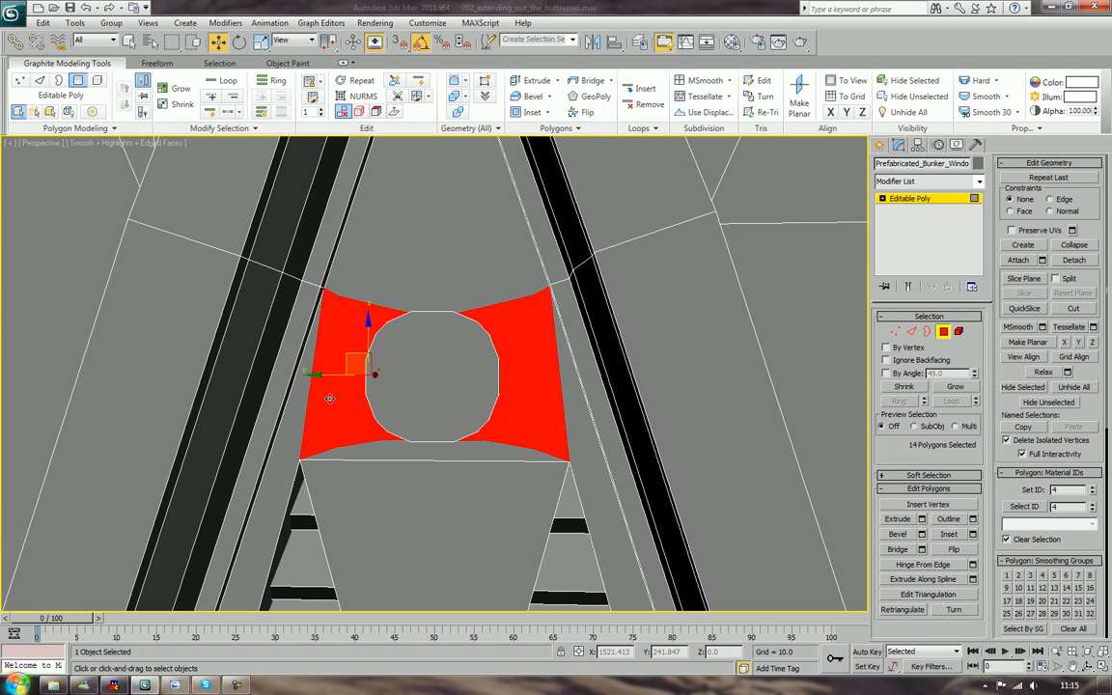
pyautogui.press('BackSpace')
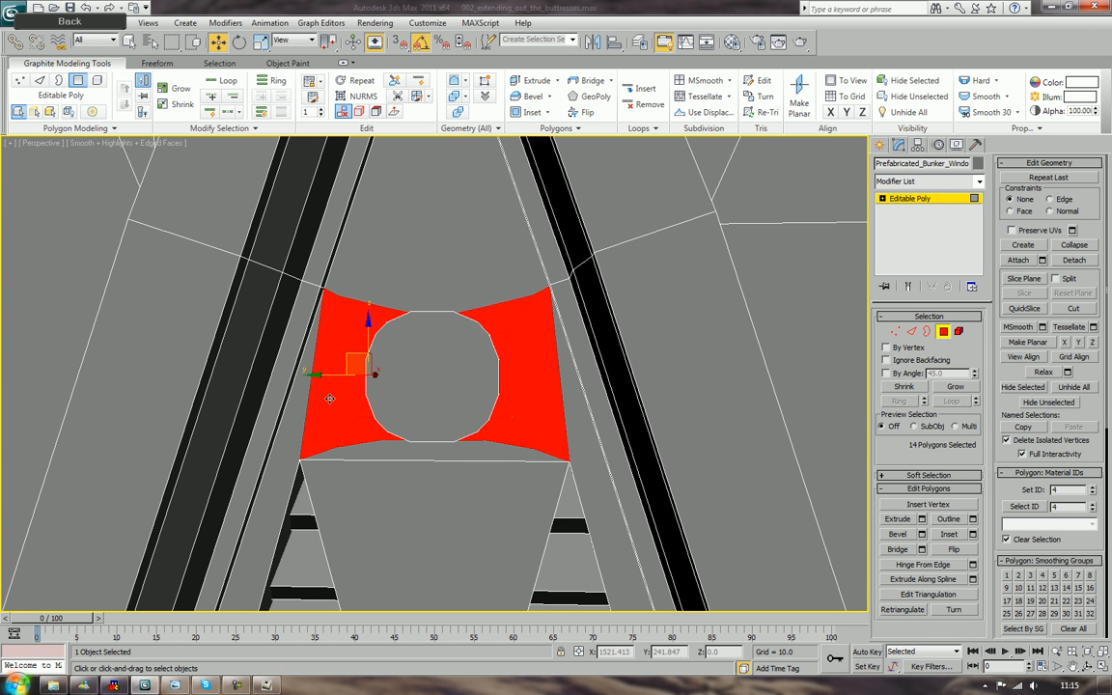
pyautogui.hotkey('shift', 'BackSpace')
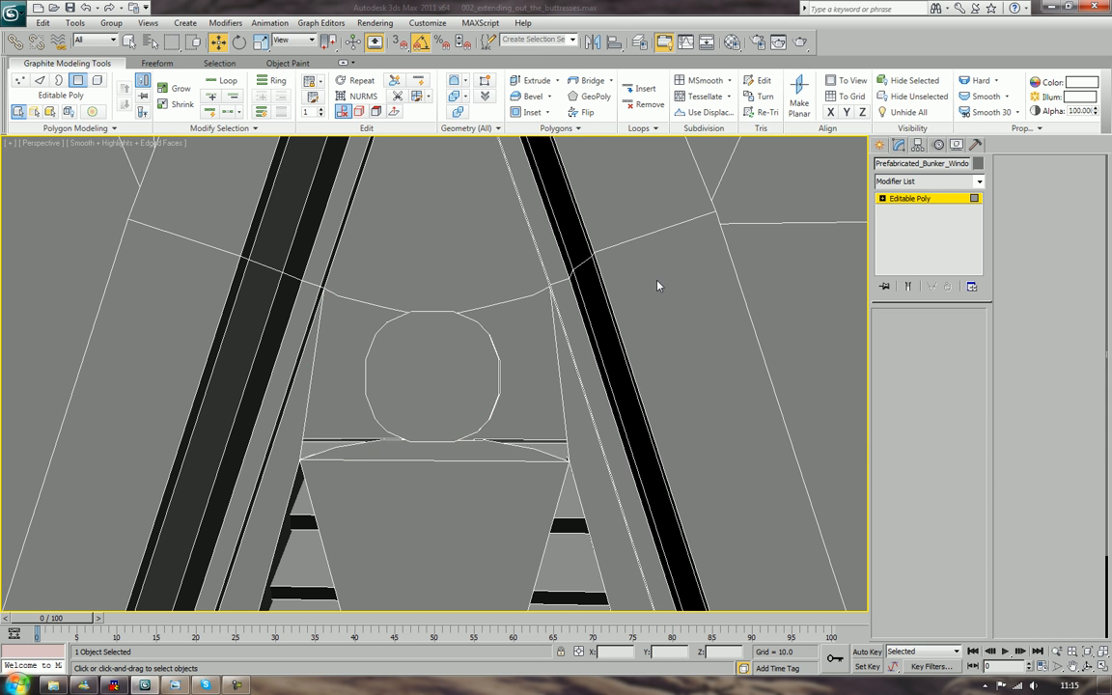
# Select the two open borders left on either side of the disc and cap them with single polygons
pyautogui.press('3')
pyautogui.click(524, 298)
pyautogui.keyDown('ctrl'); pyautogui.click(393, 309); pyautogui.keyUp('ctrl')
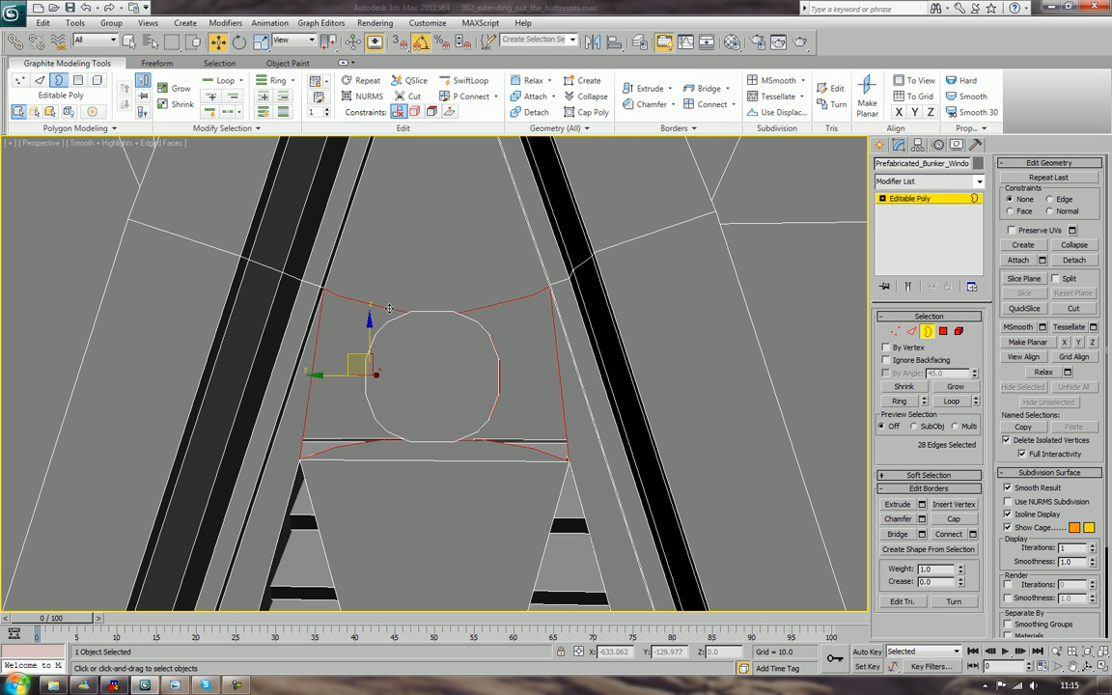
pyautogui.click(950, 519)
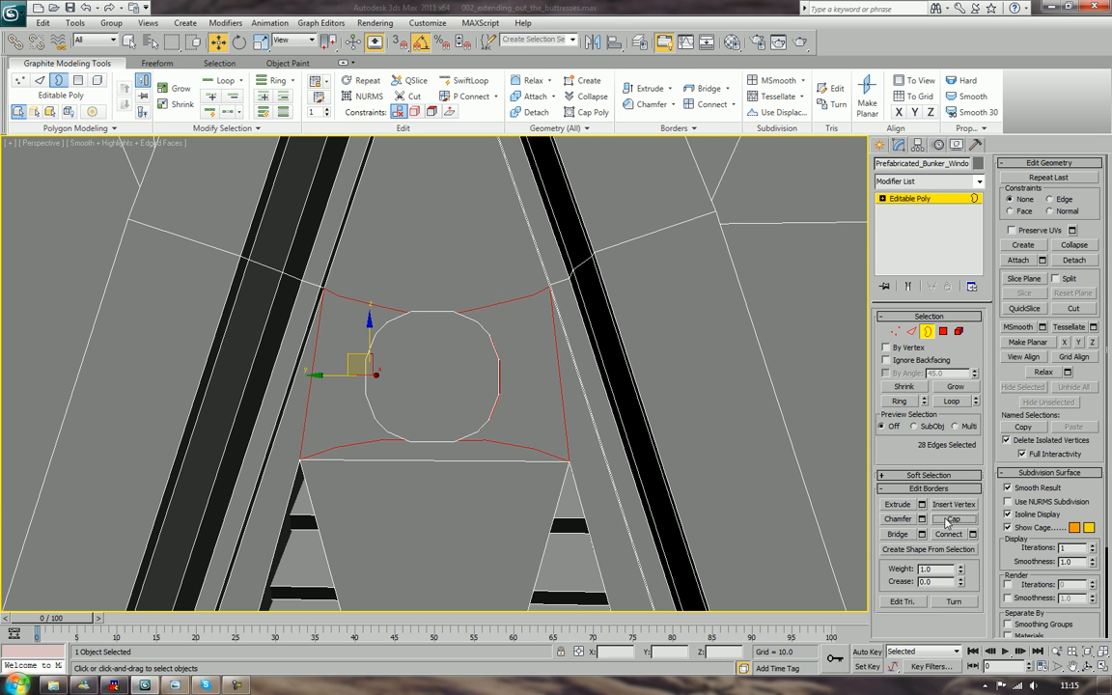
# Select the eight stray vertices on the slanted edges above and below the disc and remove them
pyautogui.click(895, 331)
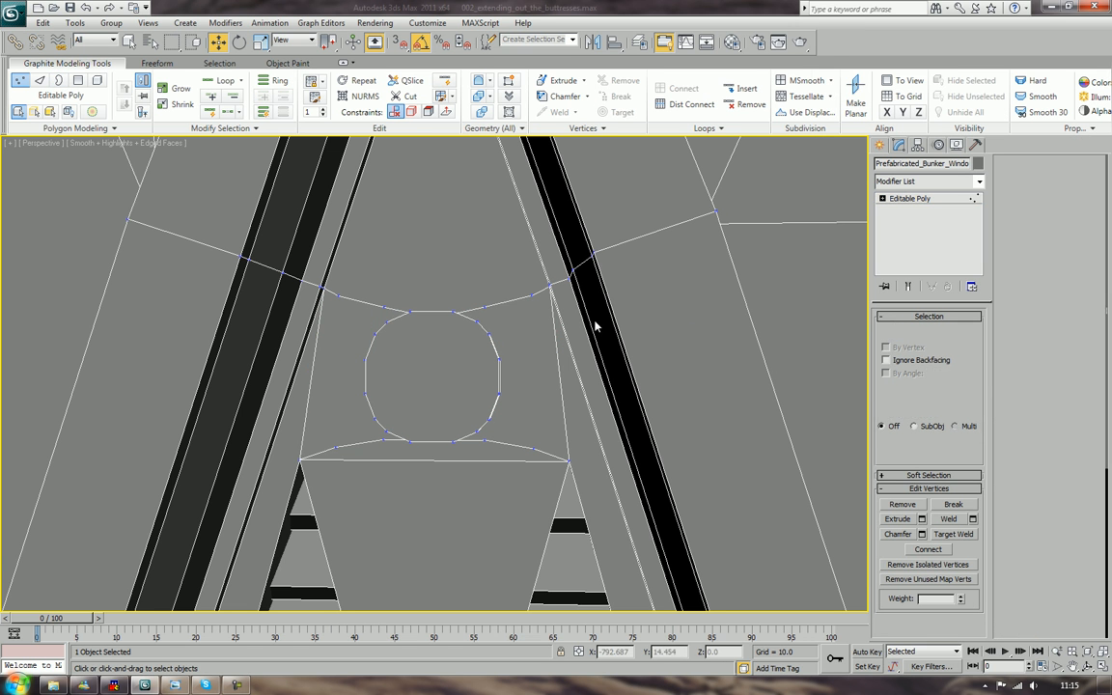
pyautogui.click(530, 295)
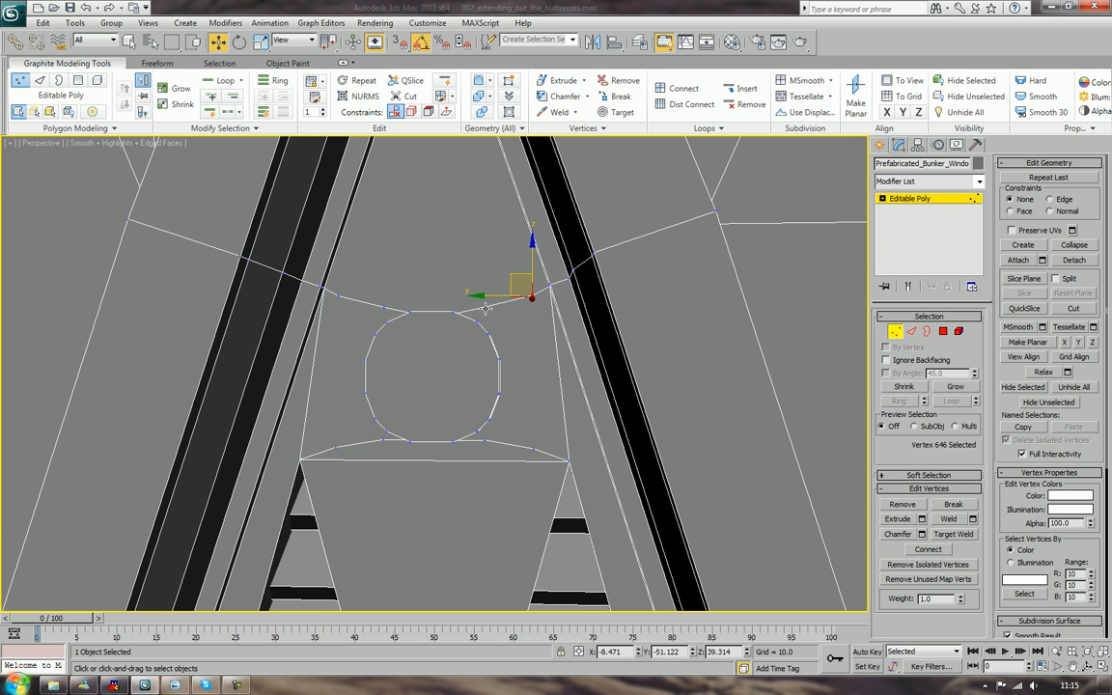
pyautogui.keyDown('ctrl'); pyautogui.click(486, 308); pyautogui.keyUp('ctrl')
pyautogui.keyDown('ctrl'); pyautogui.click(384, 307); pyautogui.keyUp('ctrl')
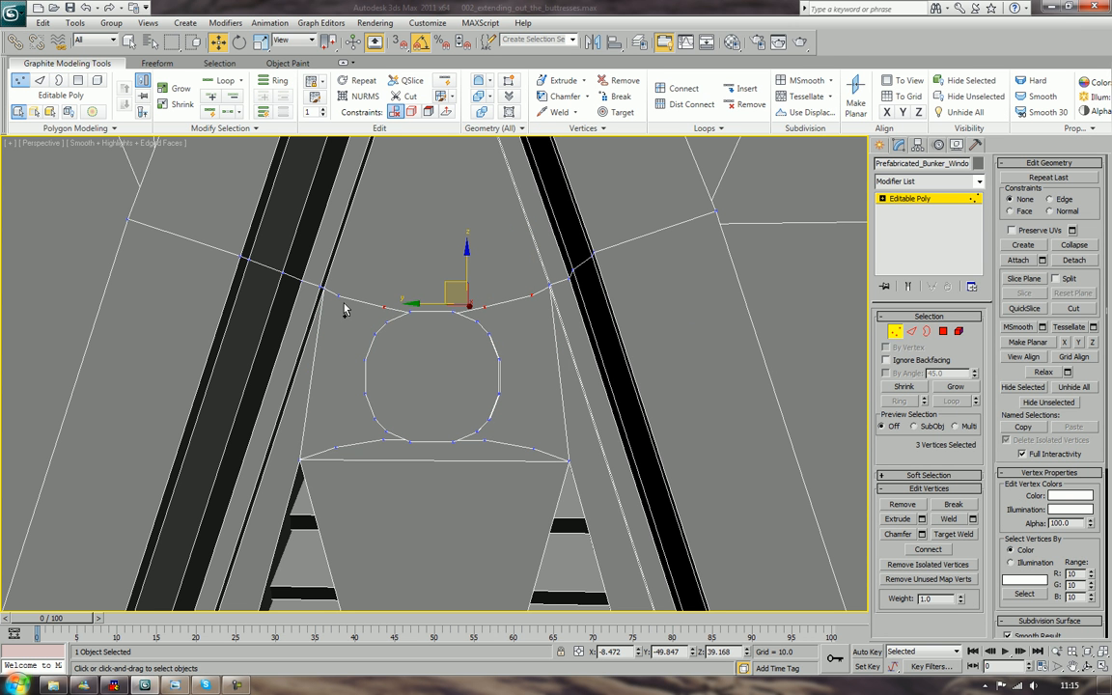
pyautogui.keyDown('ctrl'); pyautogui.click(338, 295); pyautogui.keyUp('ctrl')
pyautogui.keyDown('ctrl'); pyautogui.click(338, 449); pyautogui.keyUp('ctrl')
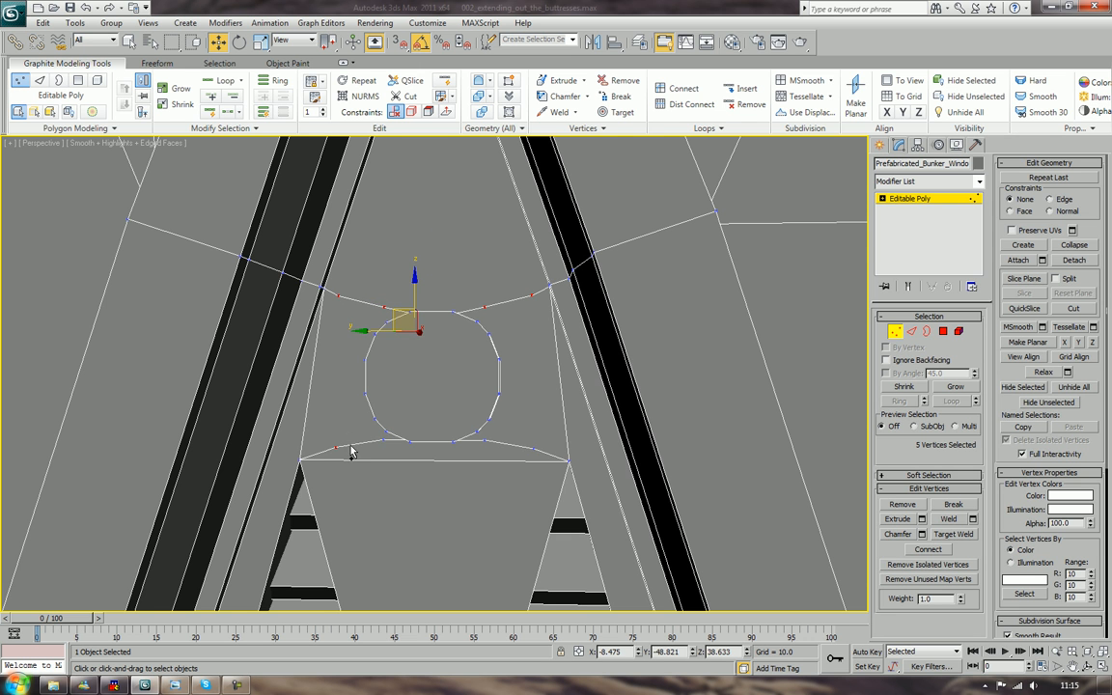
pyautogui.keyDown('ctrl'); pyautogui.click(383, 441); pyautogui.keyUp('ctrl')
pyautogui.keyDown('ctrl'); pyautogui.click(485, 441); pyautogui.keyUp('ctrl')
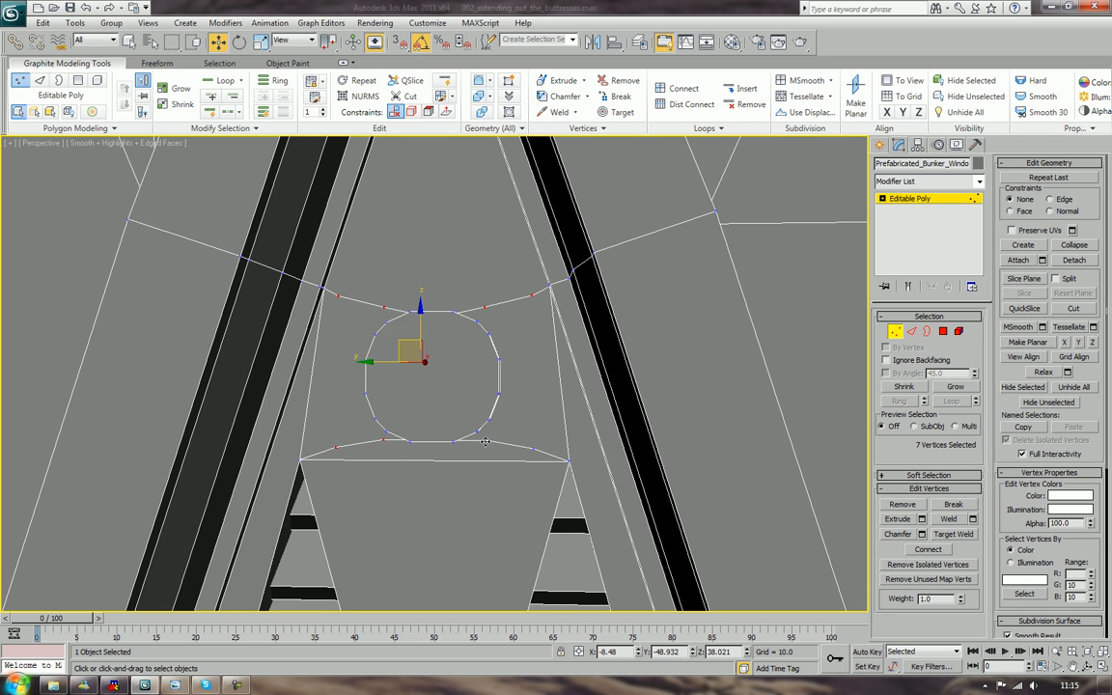
pyautogui.click(548, 457)
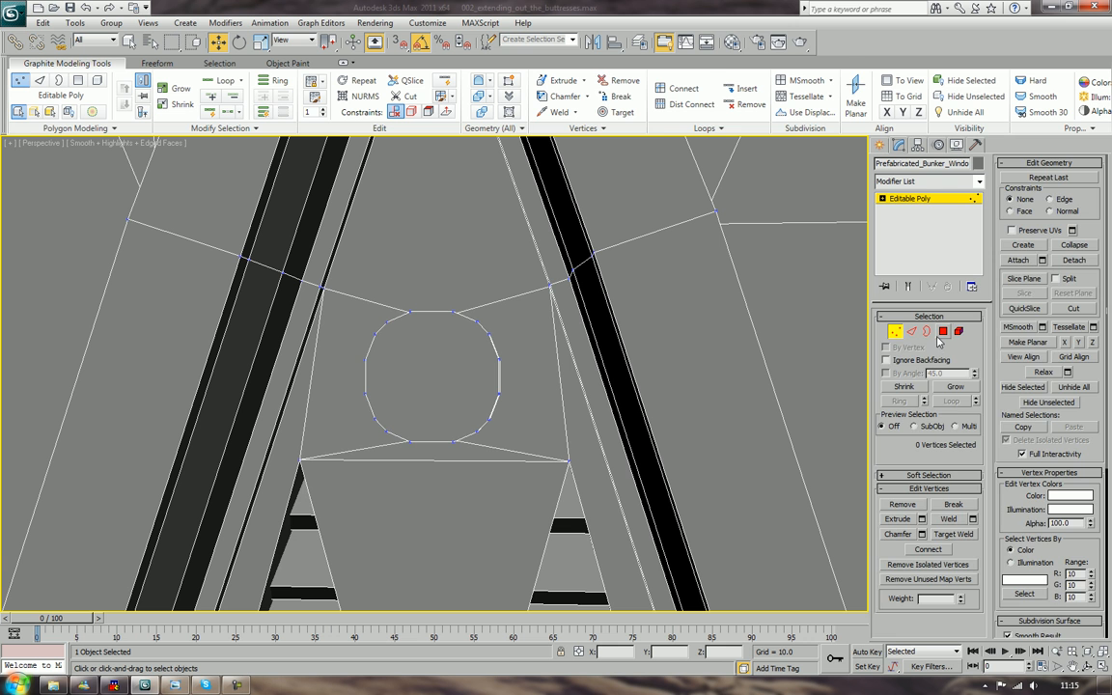
# Select the disc's front and side polygons and raise them along Z to about 38.5, then exit polygon editing
pyautogui.press('4')
pyautogui.click(463, 334)
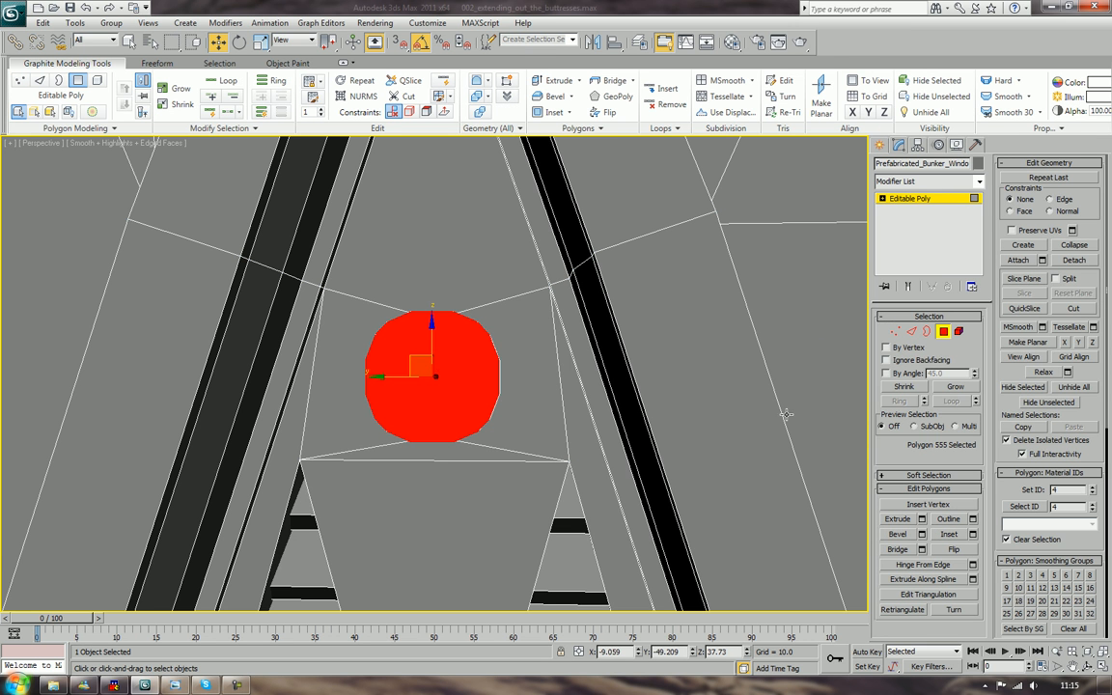
pyautogui.click(955, 387)
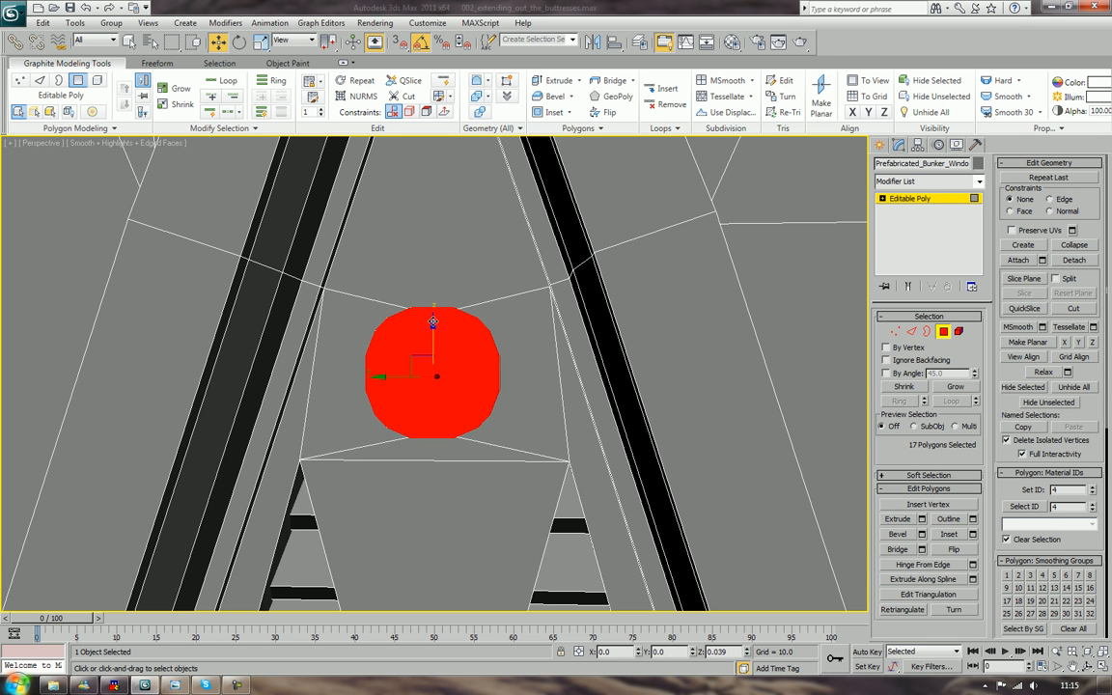
pyautogui.moveTo(433, 322); pyautogui.dragTo(435, 290)
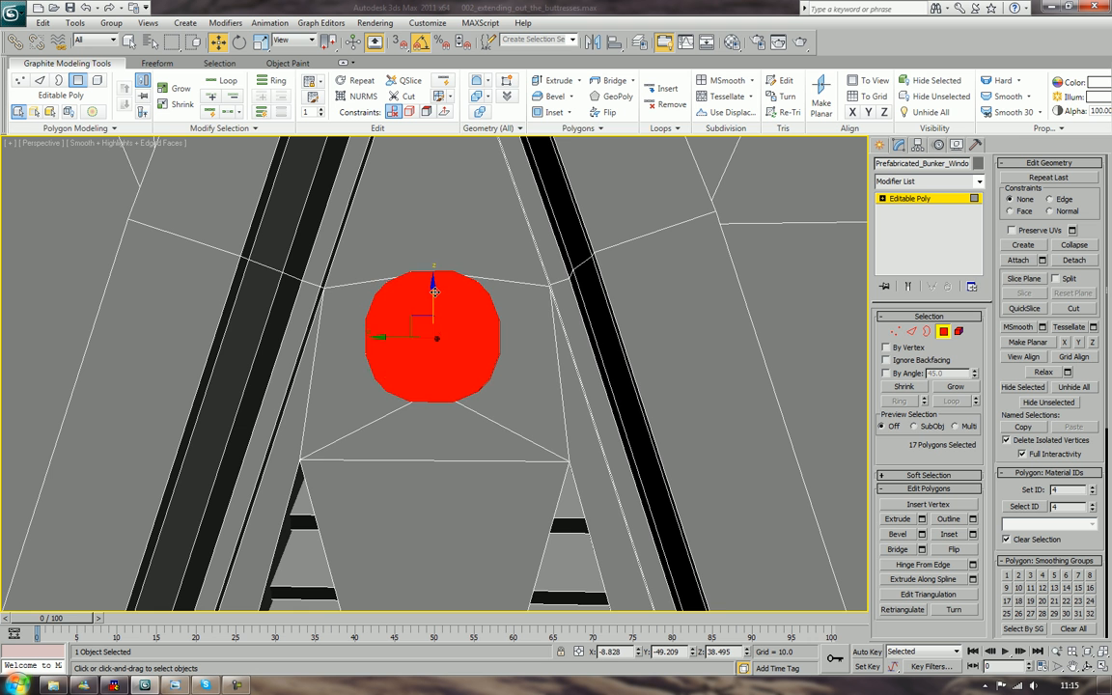
pyautogui.keyDown('alt'); pyautogui.moveTo(443, 294); pyautogui.dragTo(506, 336, button='middle'); pyautogui.keyUp('alt')
pyautogui.scroll(-4, 477, 318)
pyautogui.scroll(-5, 443, 316)
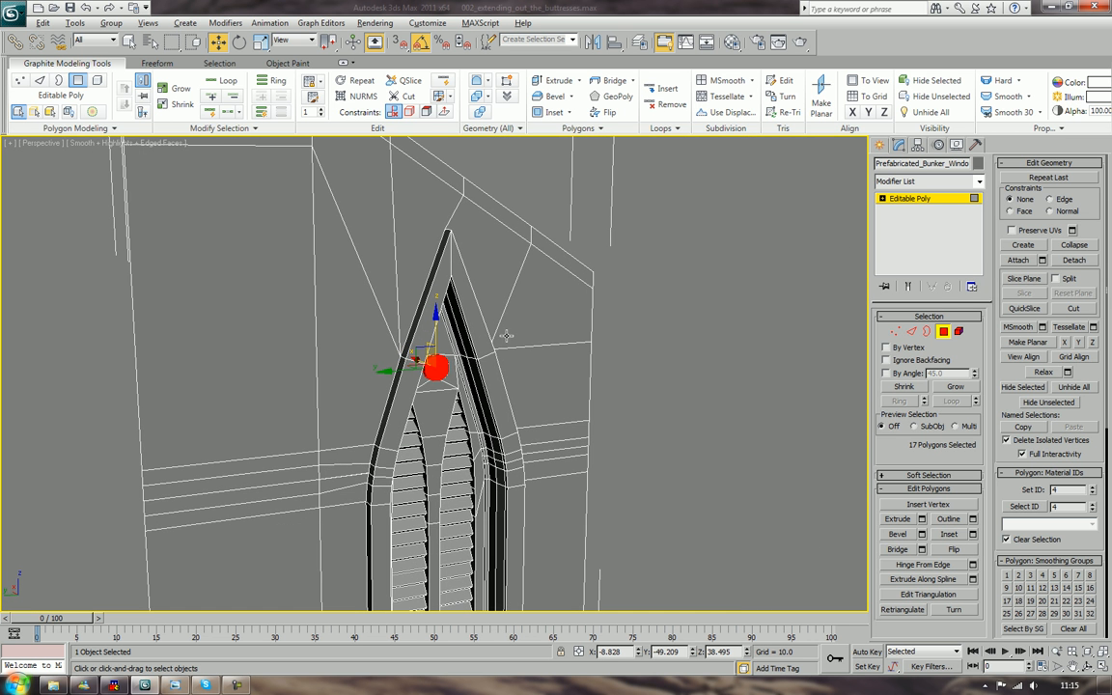
pyautogui.click(942, 334)
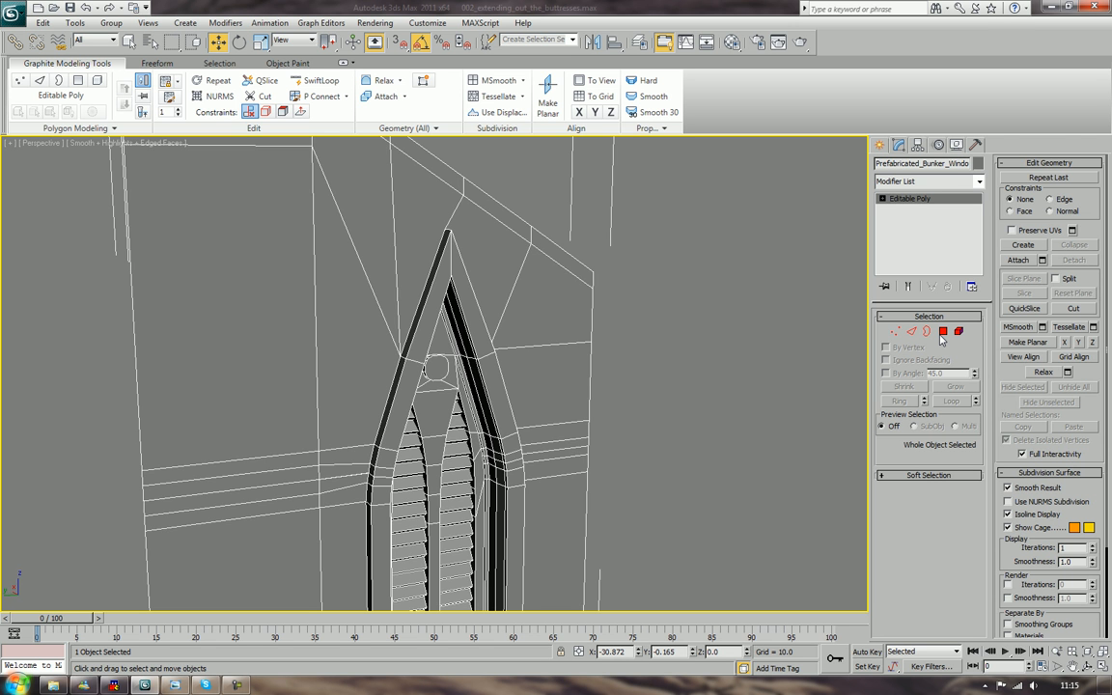
# Unhide the Tools layer to bring the brick-level guide into the scene
pyautogui.scroll(-6, 719, 401)
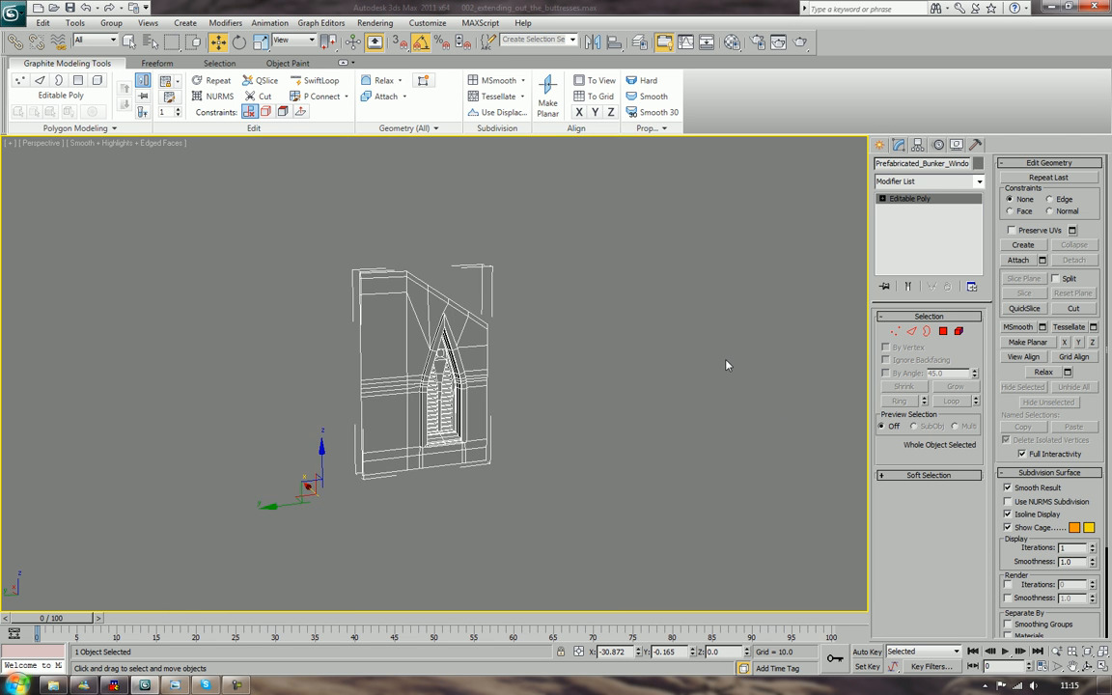
pyautogui.keyDown('alt'); pyautogui.moveTo(727, 368); pyautogui.dragTo(653, 374, button='middle'); pyautogui.keyUp('alt')
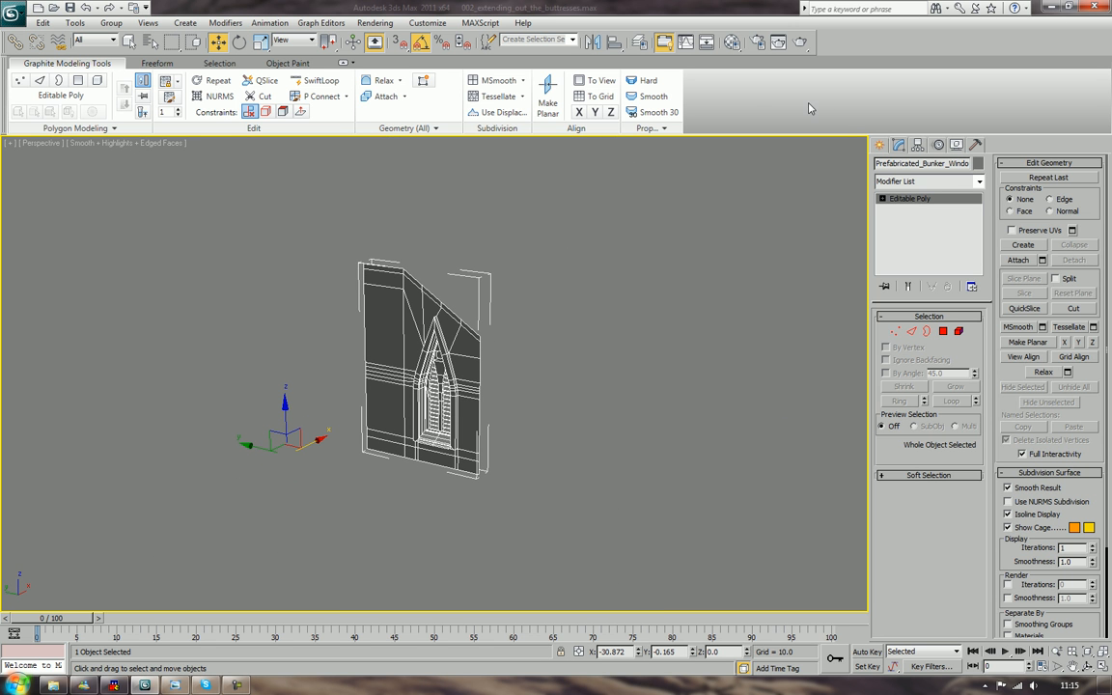
pyautogui.click(635, 43)
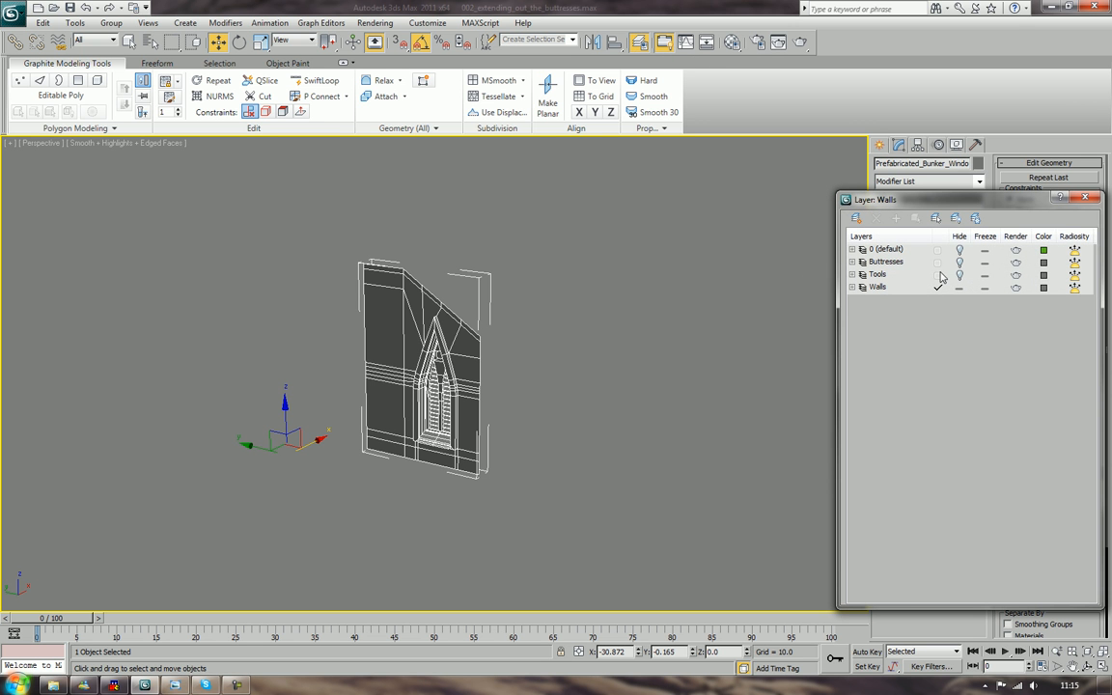
pyautogui.click(958, 275)
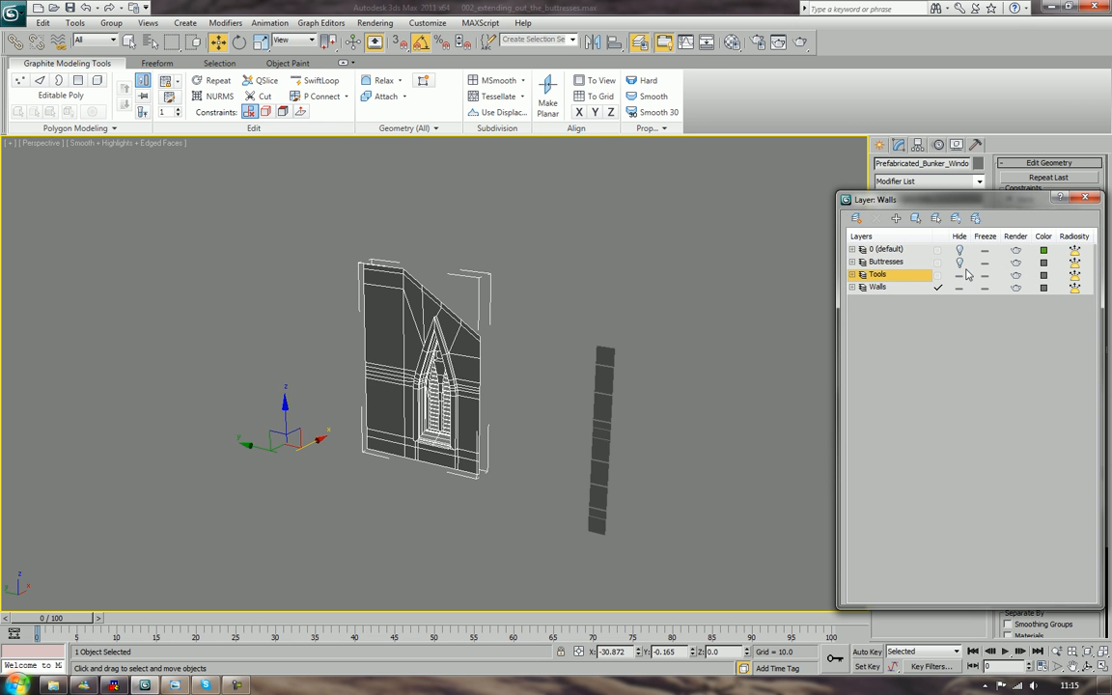
pyautogui.click(1085, 197)
# Move the bricklevel guide beside the window wall, to about X -4.38 and Y -7.85
pyautogui.keyDown('alt'); pyautogui.moveTo(472, 489); pyautogui.dragTo(518, 465, button='middle'); pyautogui.keyUp('alt')
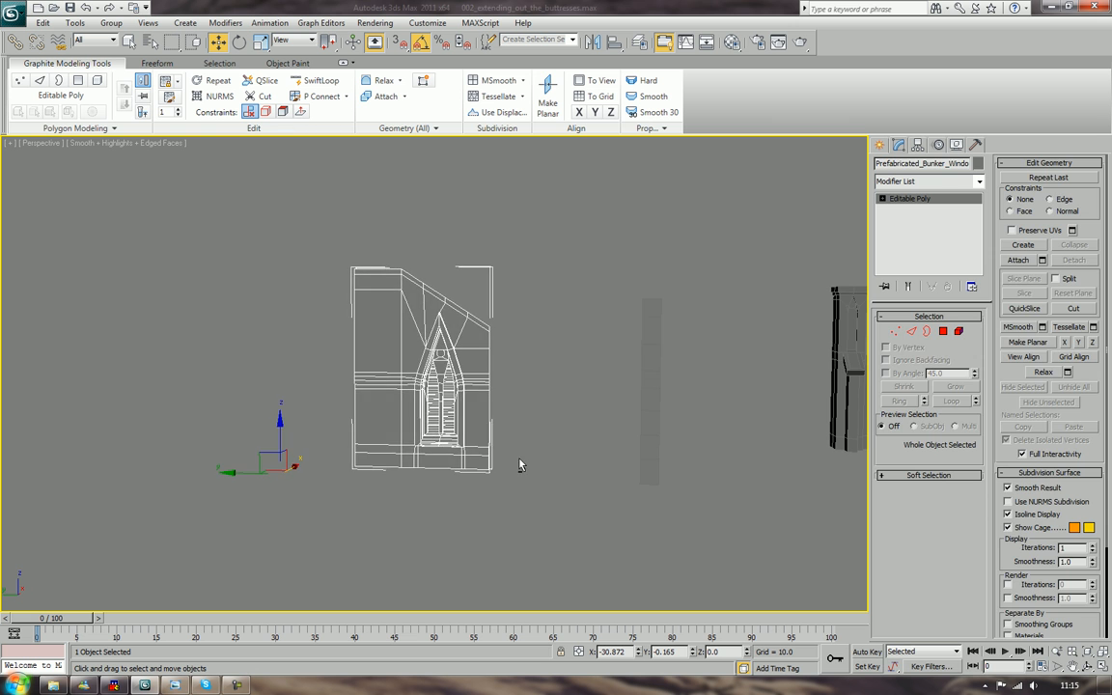
pyautogui.click(647, 427)
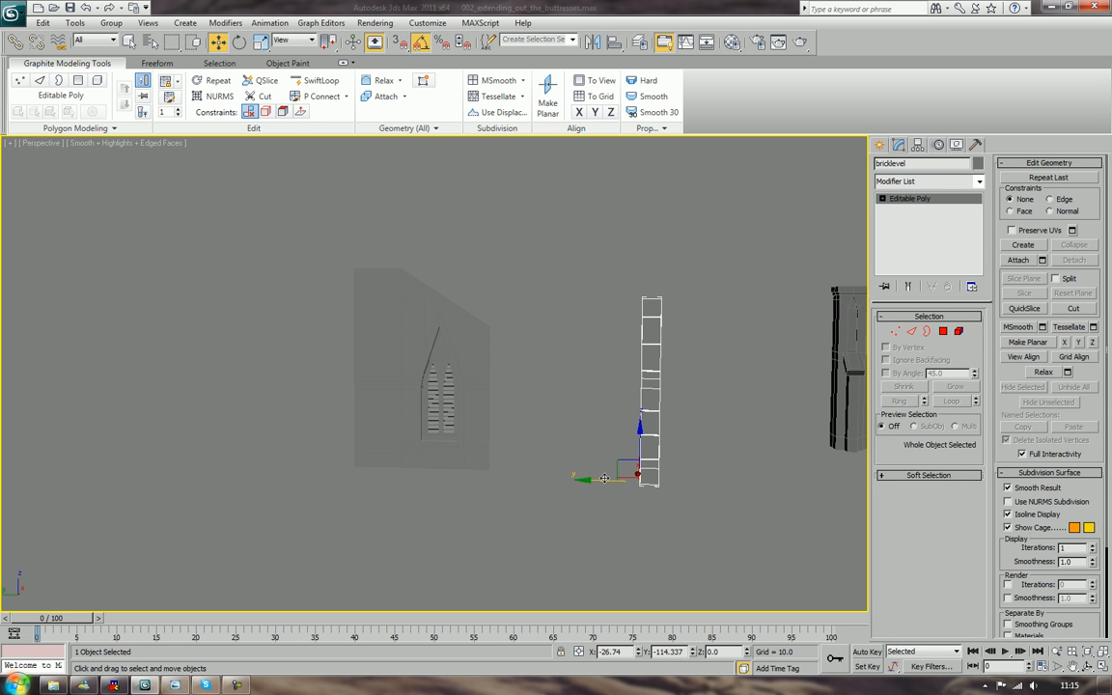
pyautogui.moveTo(604, 480); pyautogui.dragTo(263, 482)
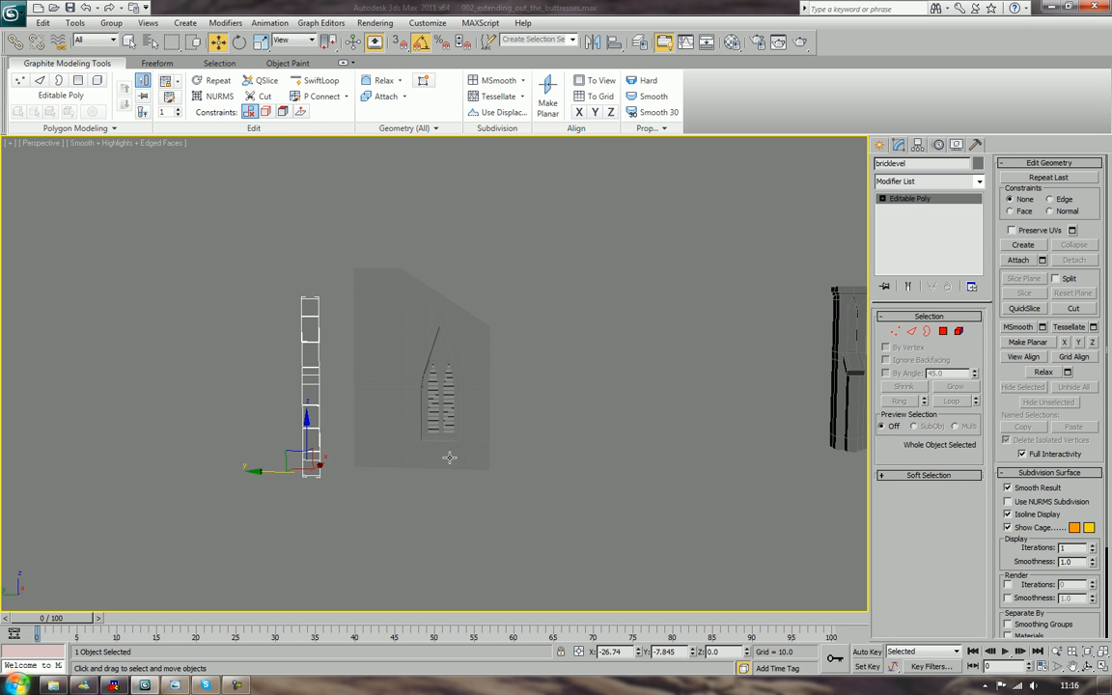
pyautogui.keyDown('alt'); pyautogui.moveTo(447, 527); pyautogui.dragTo(456, 489, button='middle'); pyautogui.keyUp('alt')
pyautogui.moveTo(341, 430); pyautogui.dragTo(384, 424)
pyautogui.keyDown('alt'); pyautogui.moveTo(384, 426); pyautogui.dragTo(372, 464, button='middle'); pyautogui.keyUp('alt')
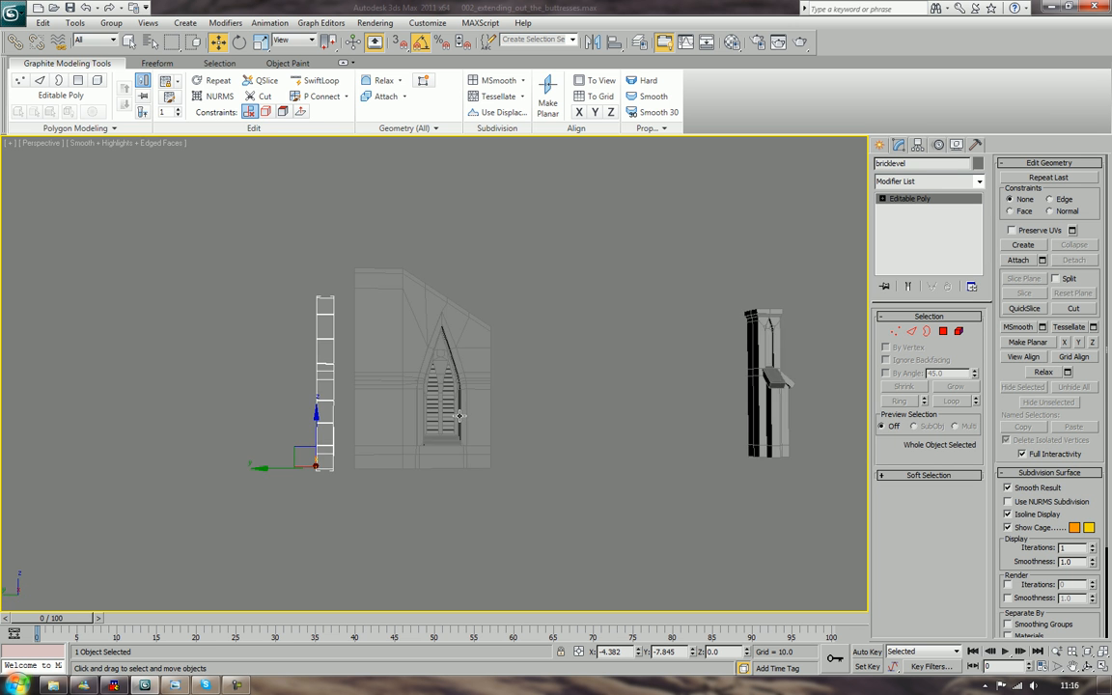
pyautogui.scroll(5, 367, 472)
pyautogui.scroll(-6, 486, 357)
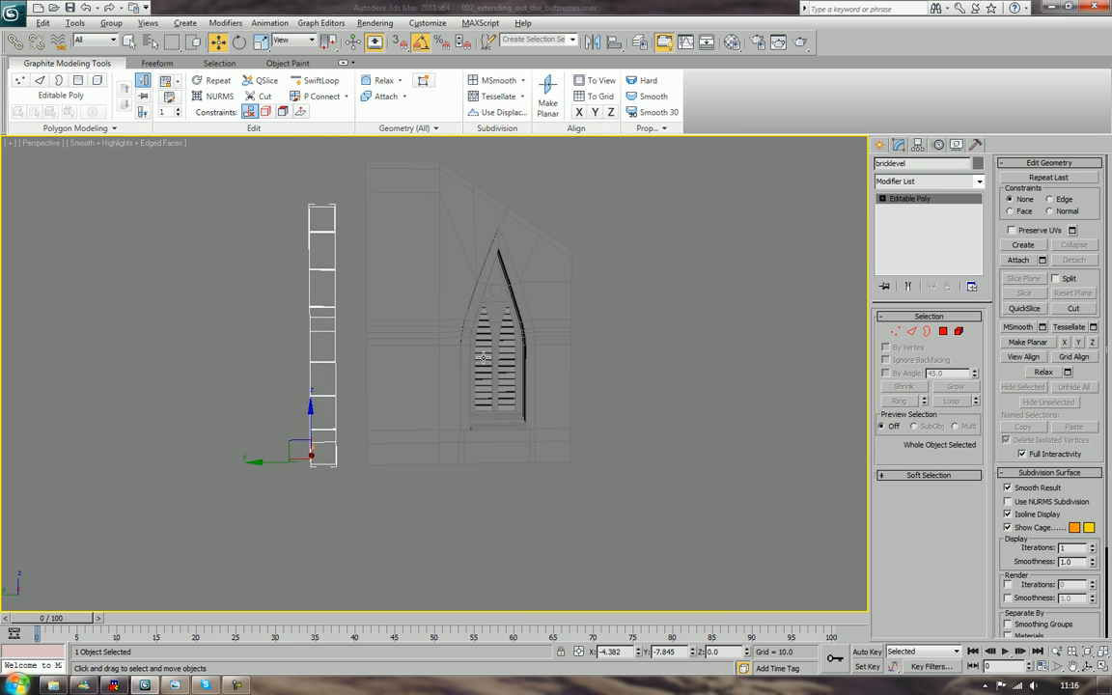
# Darken the first sample material by setting its diffuse colour to a grey of 97, then close the Material Editor
pyautogui.click(437, 329)
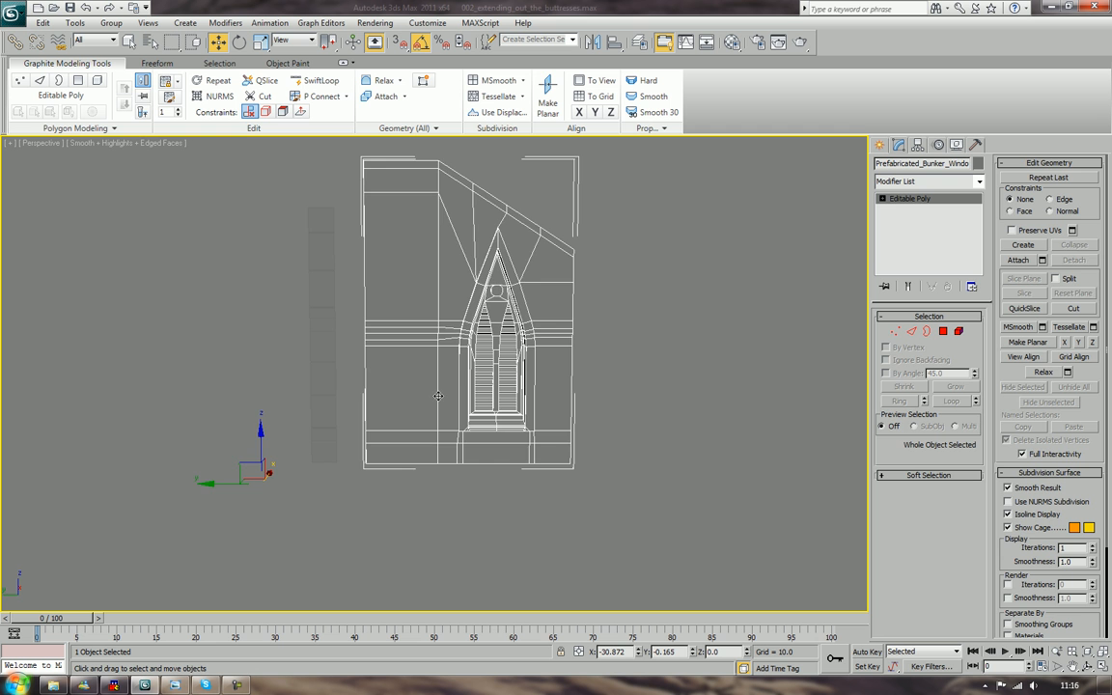
pyautogui.keyDown('alt'); pyautogui.moveTo(433, 390); pyautogui.dragTo(462, 404, button='middle'); pyautogui.keyUp('alt')
pyautogui.click(702, 396)
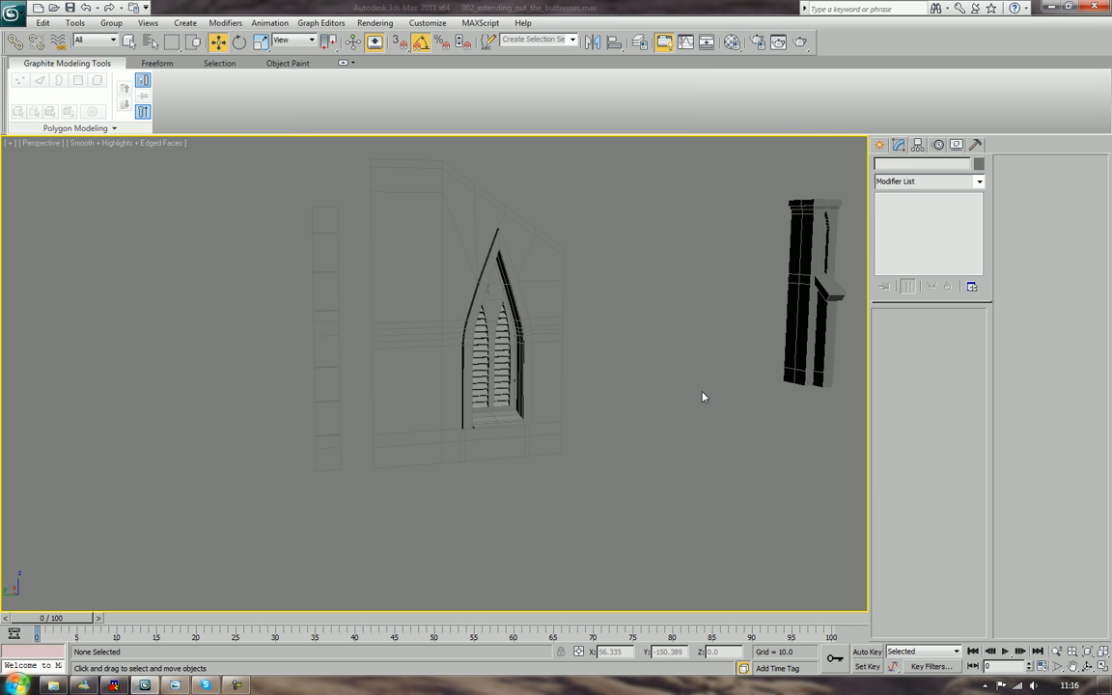
pyautogui.press('m')
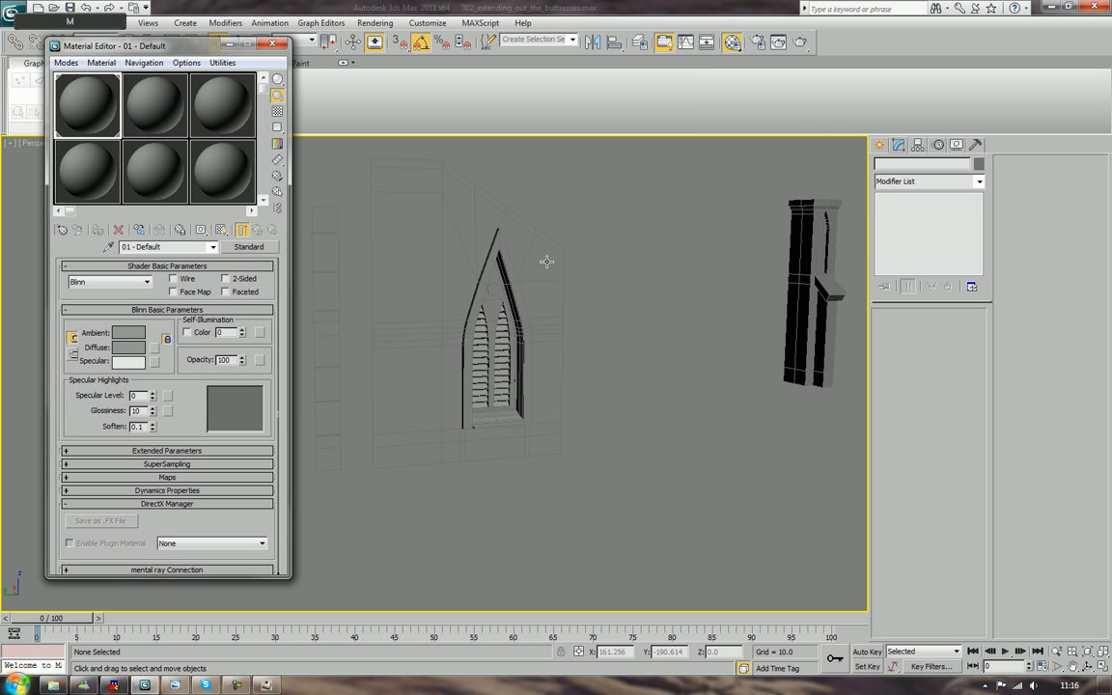
pyautogui.click(129, 347)
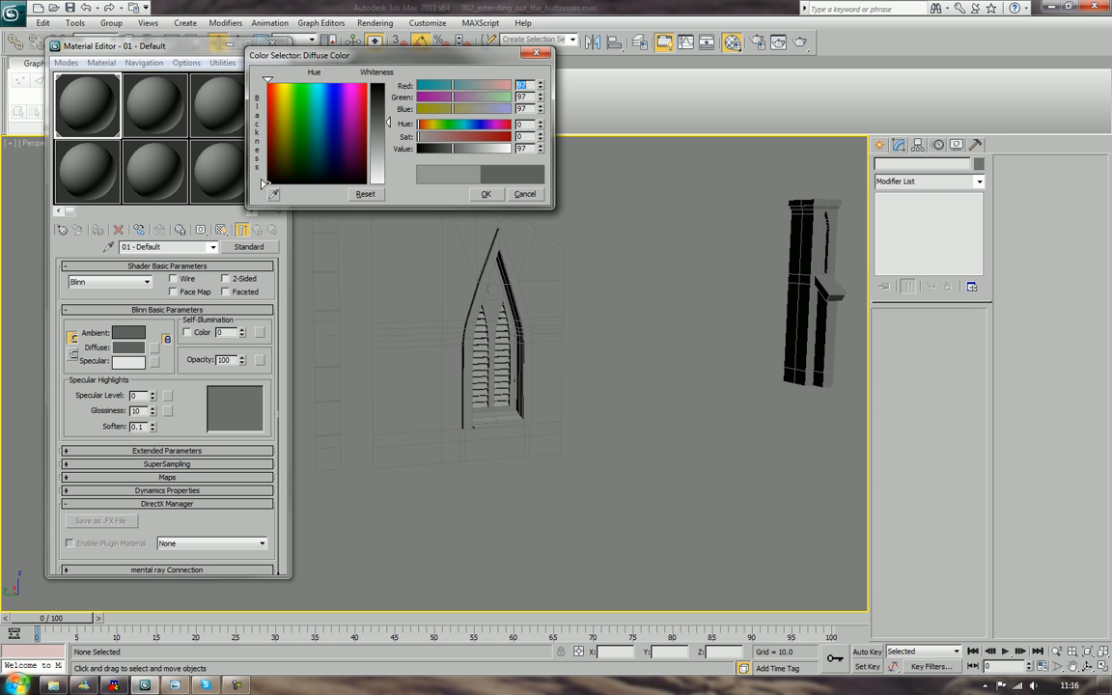
pyautogui.click(485, 194)
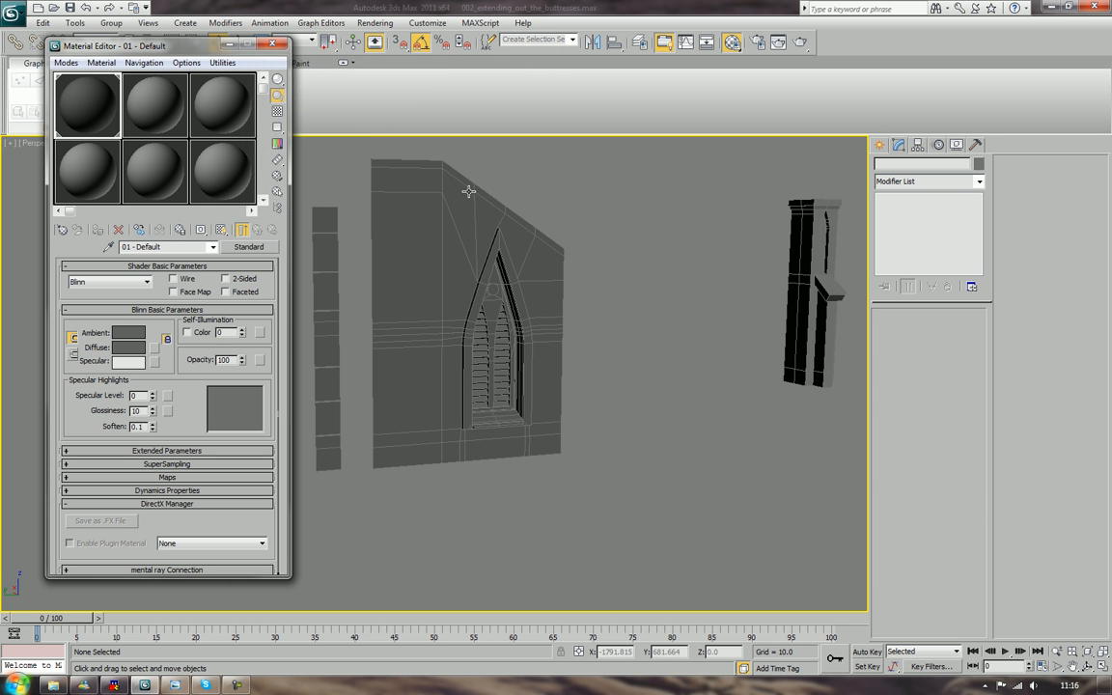
pyautogui.click(273, 45)
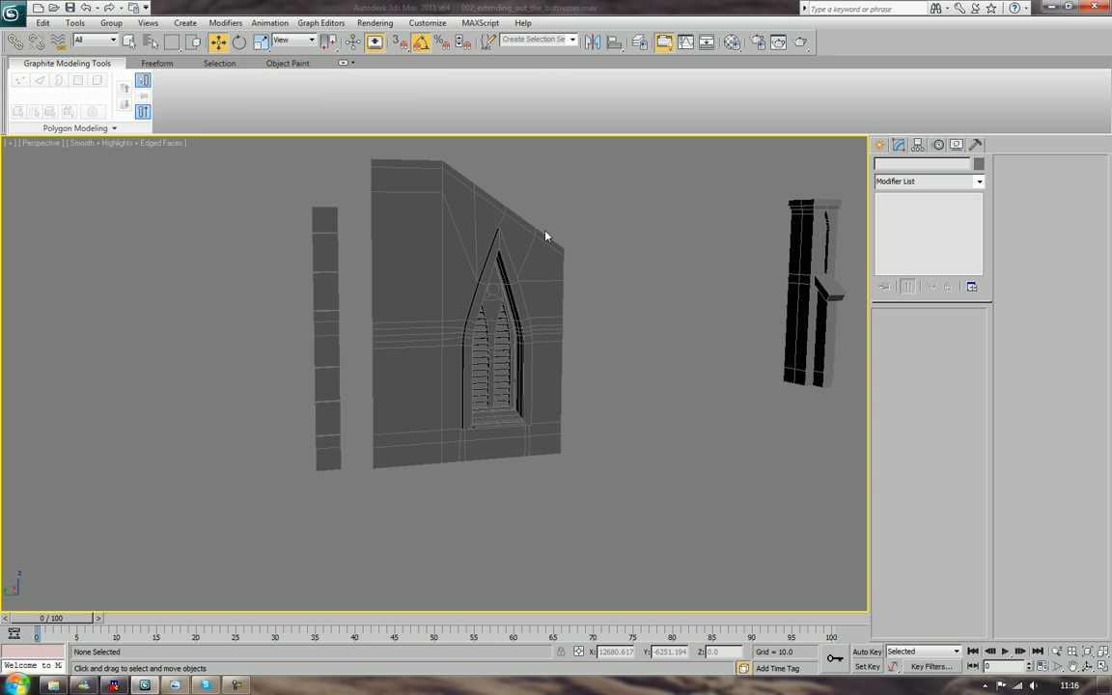
# In the Left view, select the bunker window wall's polygons on both sides of the window, between the mid-height bands and the lower band
pyautogui.keyDown('alt'); pyautogui.moveTo(635, 238); pyautogui.dragTo(613, 270, button='middle'); pyautogui.keyUp('alt')
pyautogui.click(427, 390)
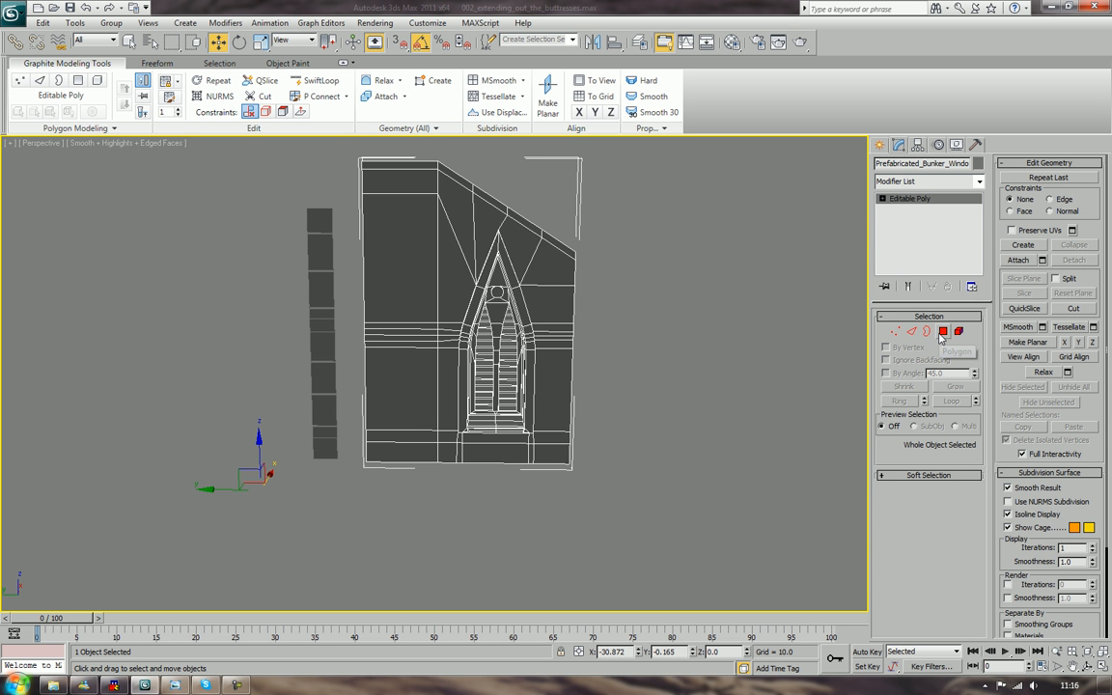
pyautogui.press('f')
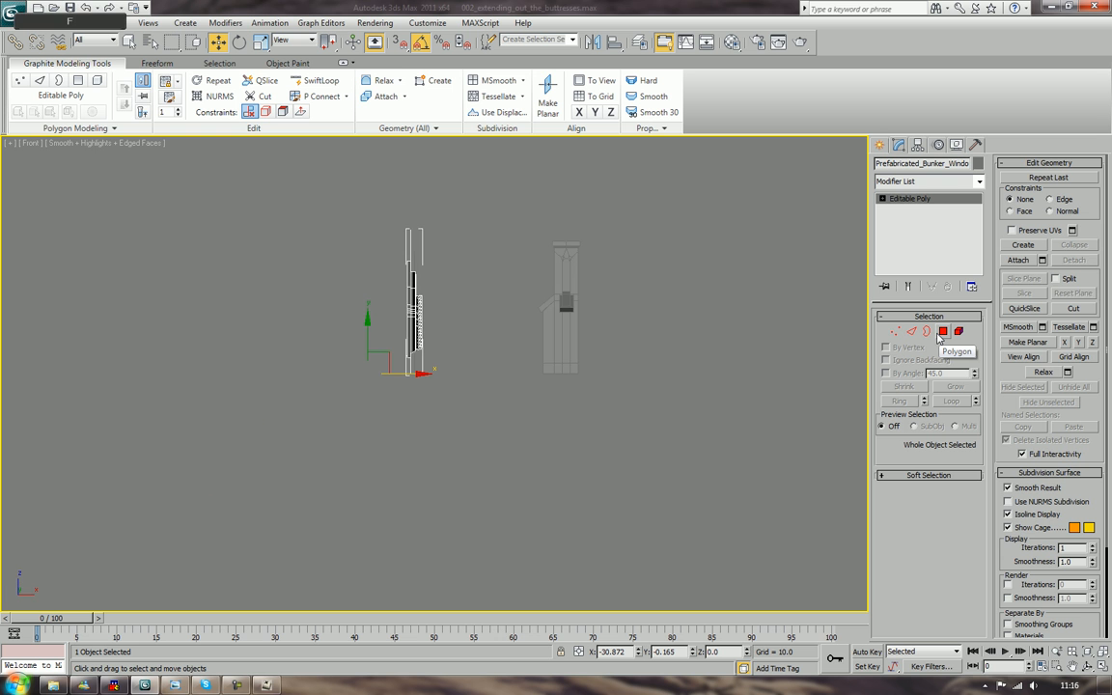
pyautogui.press('l')
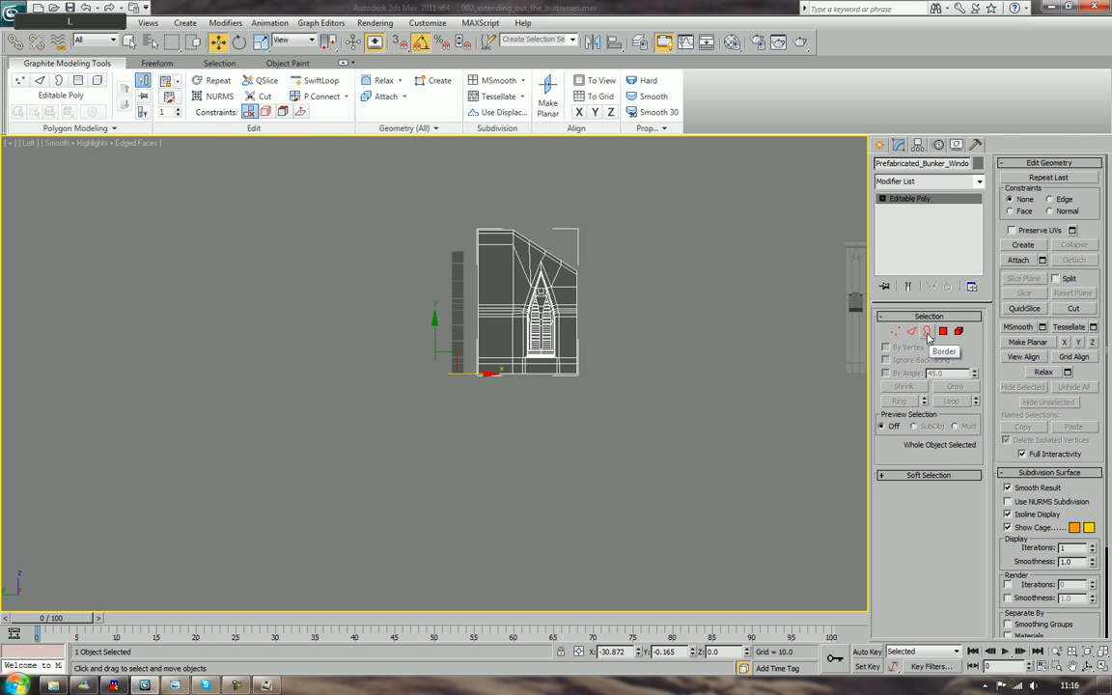
pyautogui.press('z')
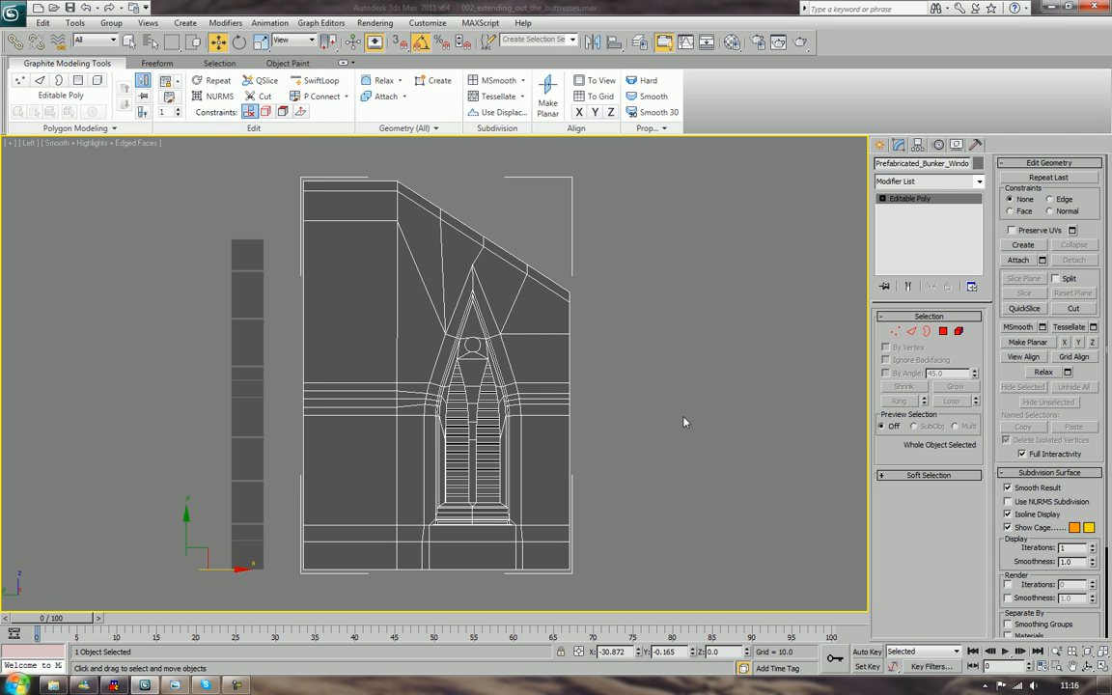
pyautogui.moveTo(668, 443); pyautogui.dragTo(693, 400, button='middle')
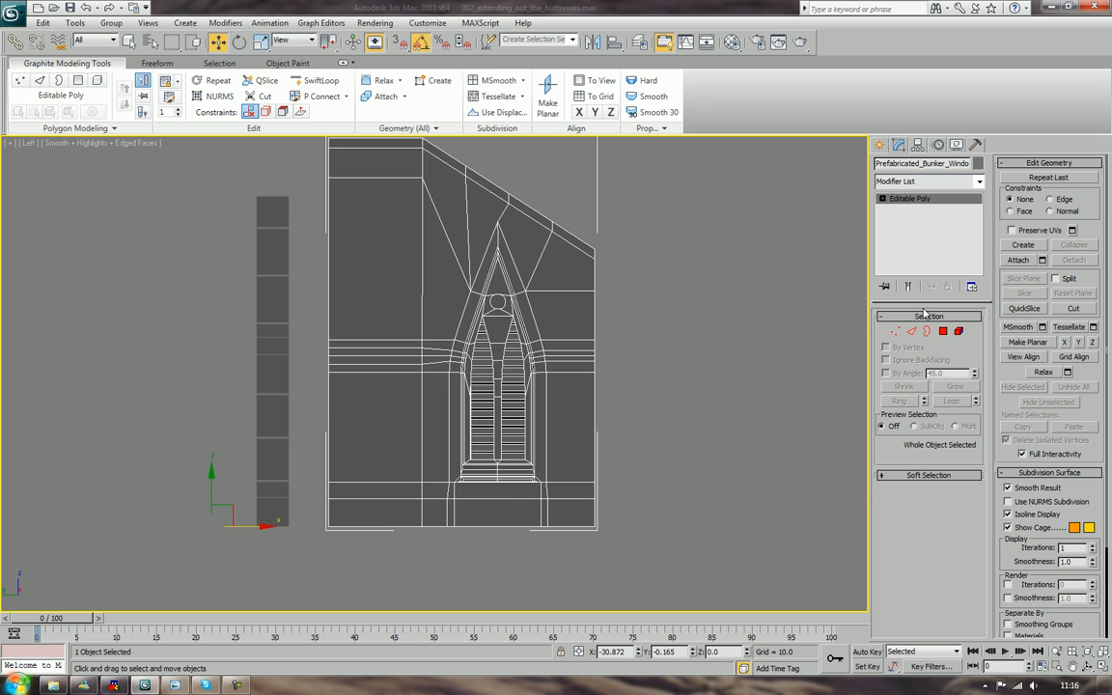
pyautogui.press('4')
pyautogui.moveTo(309, 417); pyautogui.dragTo(454, 467)
pyautogui.keyDown('ctrl'); pyautogui.moveTo(587, 382); pyautogui.dragTo(487, 424); pyautogui.keyUp('ctrl')
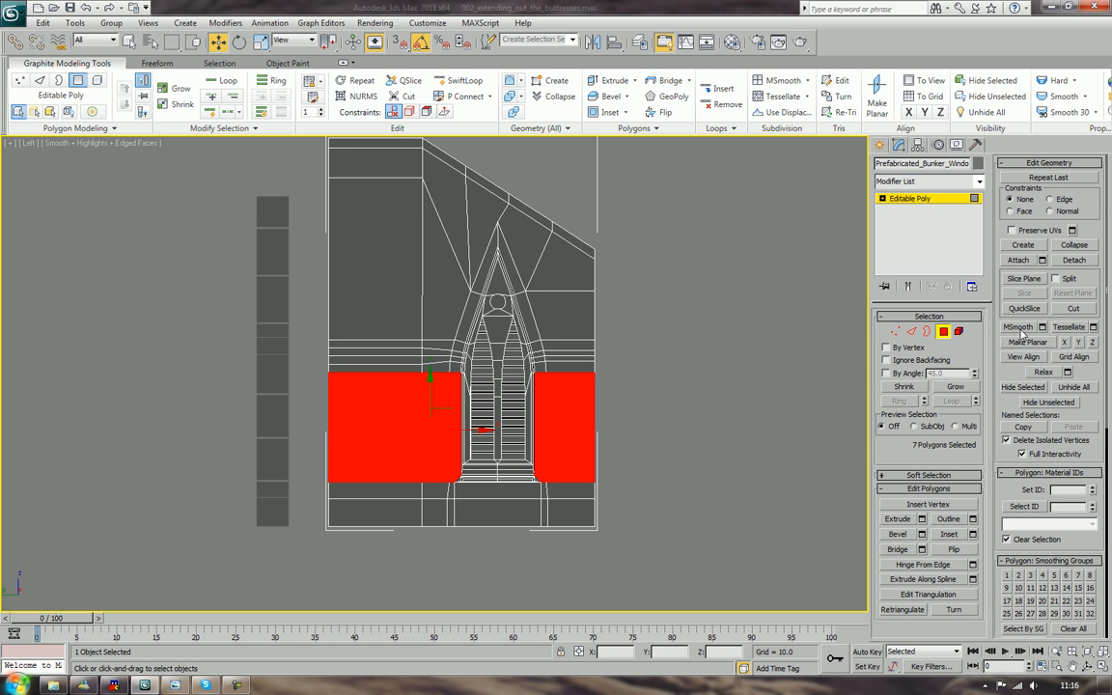
# Slice the selected wall polygons horizontally at Z about 15.2 and 22.7, level with the brick guide's divisions, then leave Slice Plane
pyautogui.click(1023, 279)
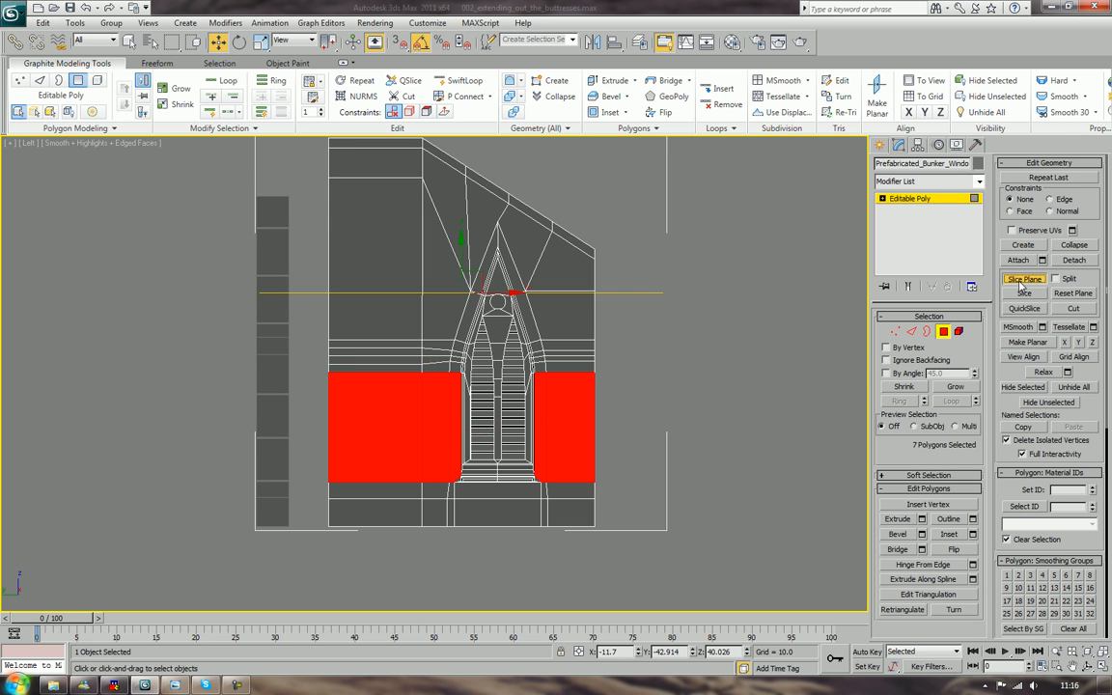
pyautogui.moveTo(415, 214); pyautogui.dragTo(447, 383)
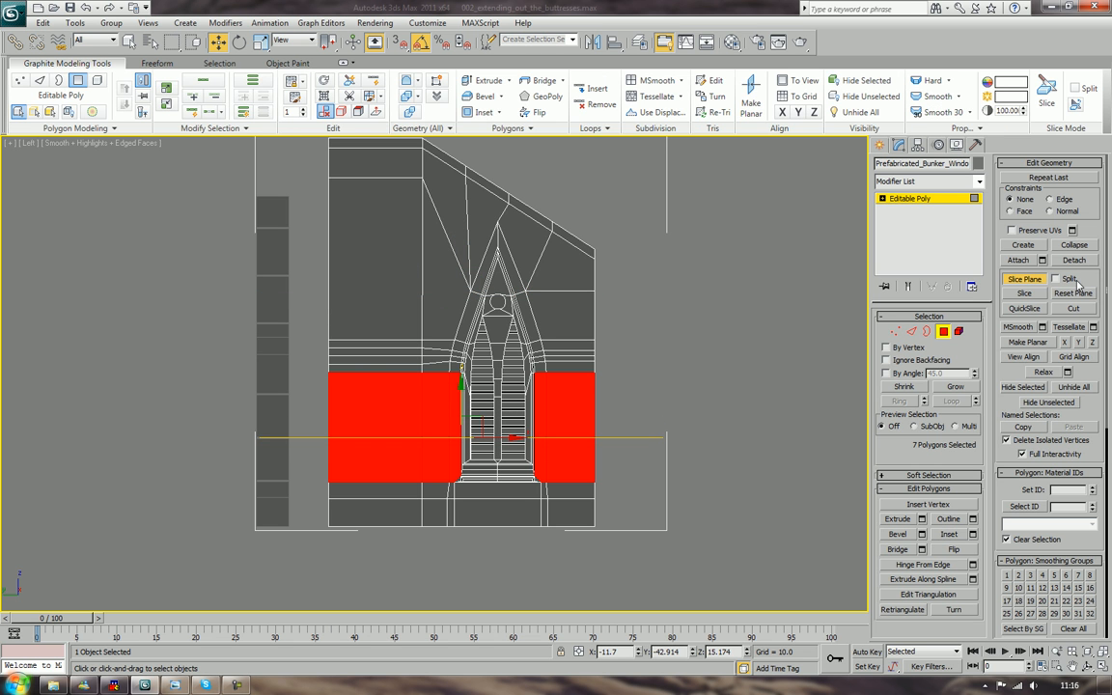
pyautogui.click(1024, 292)
pyautogui.moveTo(461, 405); pyautogui.dragTo(463, 362)
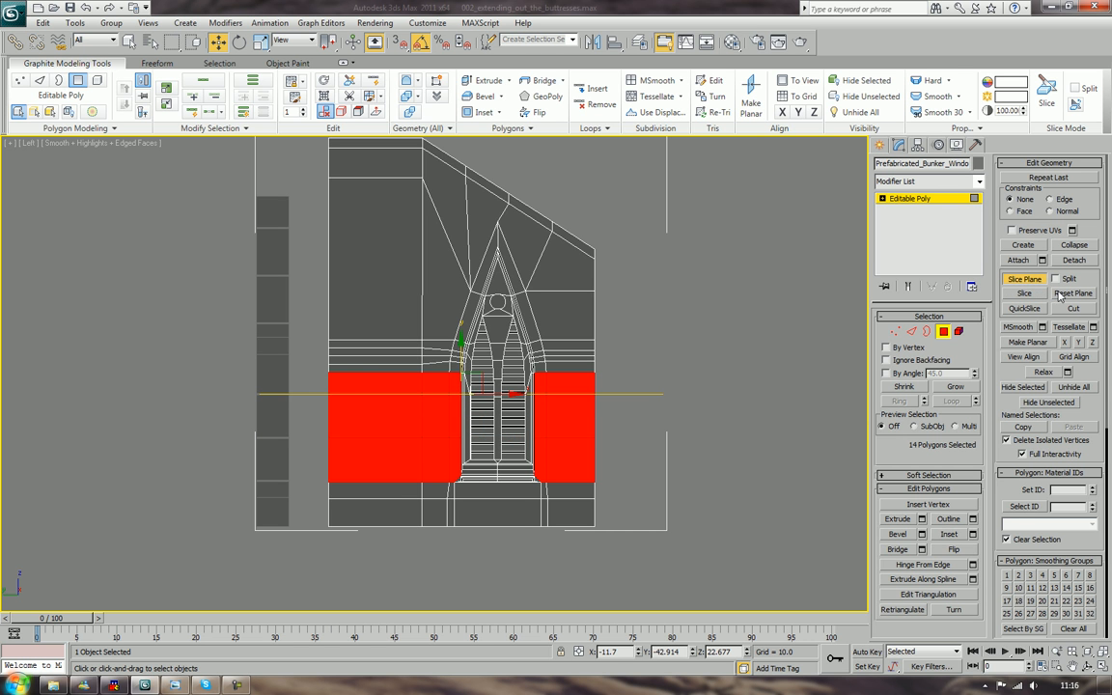
pyautogui.click(1022, 293)
pyautogui.rightClick(320, 265)
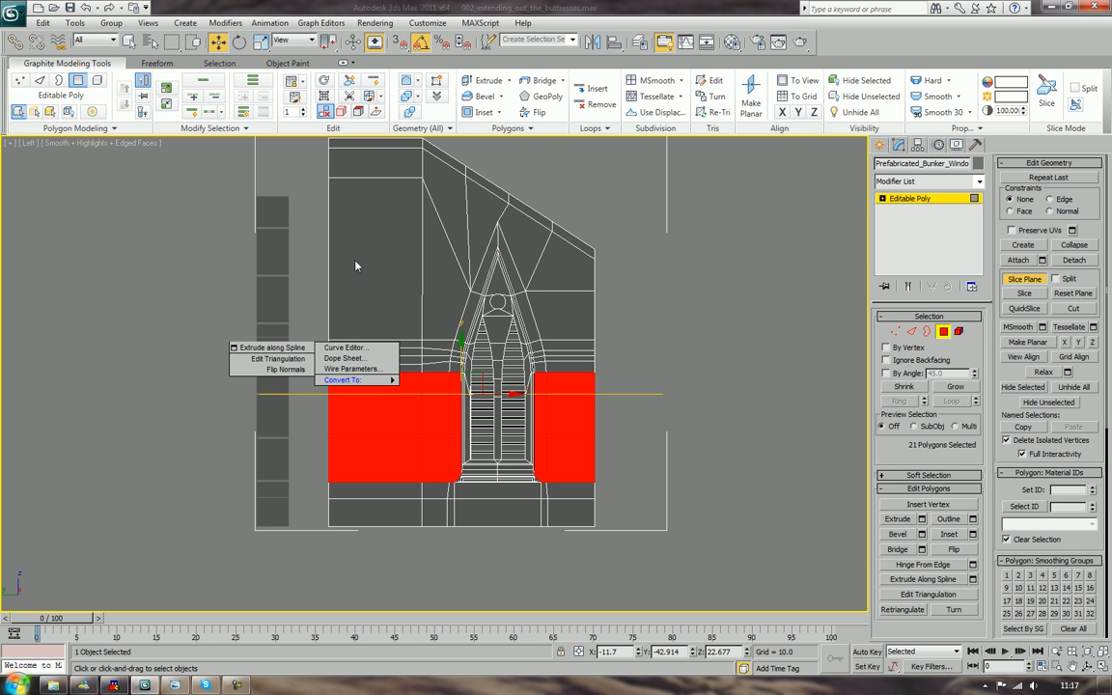
pyautogui.click(1012, 279)
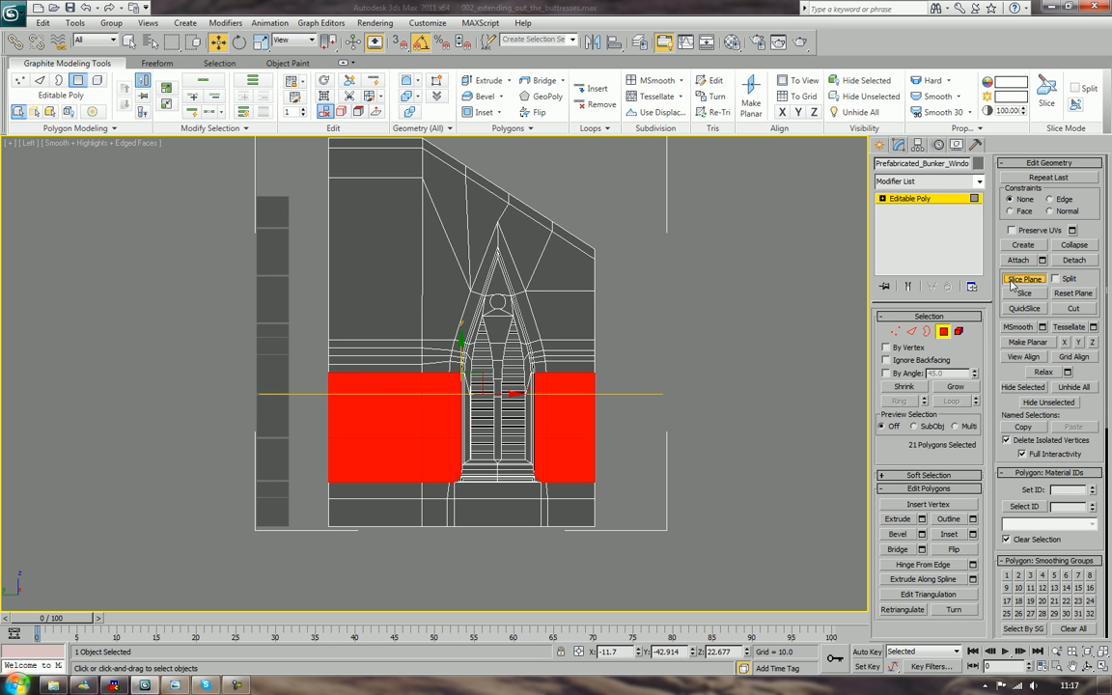
# Select all upper wall polygons around the arch, from the mid-height bands up to the sloped top trim
pyautogui.click(306, 276)
pyautogui.moveTo(310, 222); pyautogui.dragTo(464, 323)
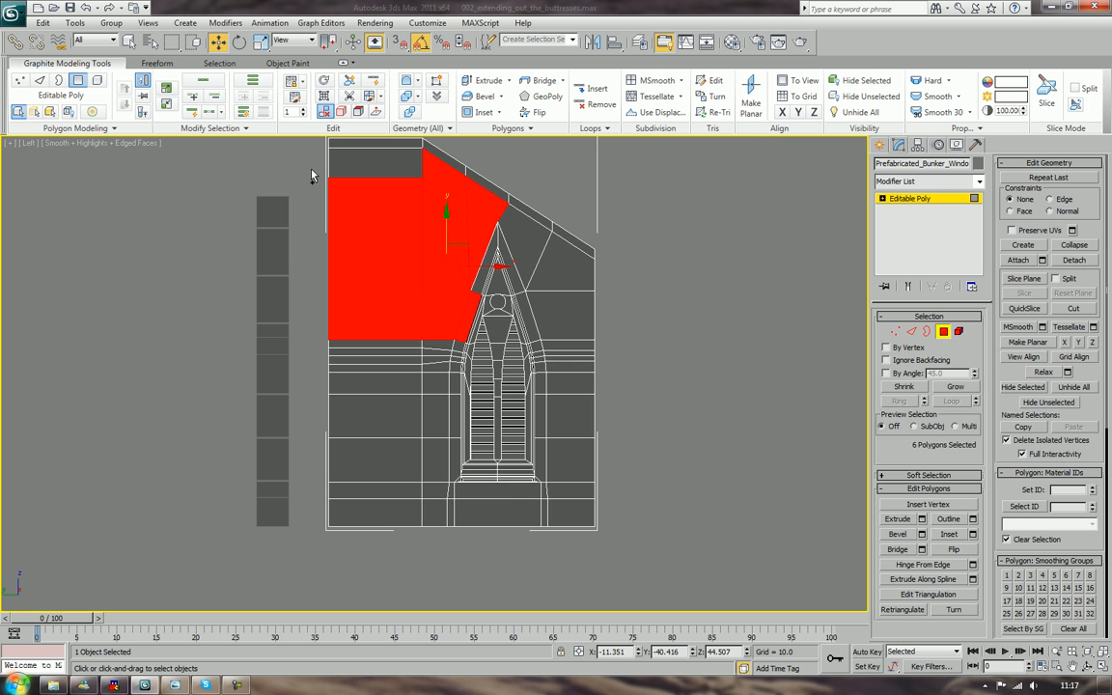
pyautogui.keyDown('ctrl'); pyautogui.click(344, 166); pyautogui.keyUp('ctrl')
pyautogui.keyDown('ctrl'); pyautogui.moveTo(297, 235); pyautogui.dragTo(481, 289); pyautogui.keyUp('ctrl')
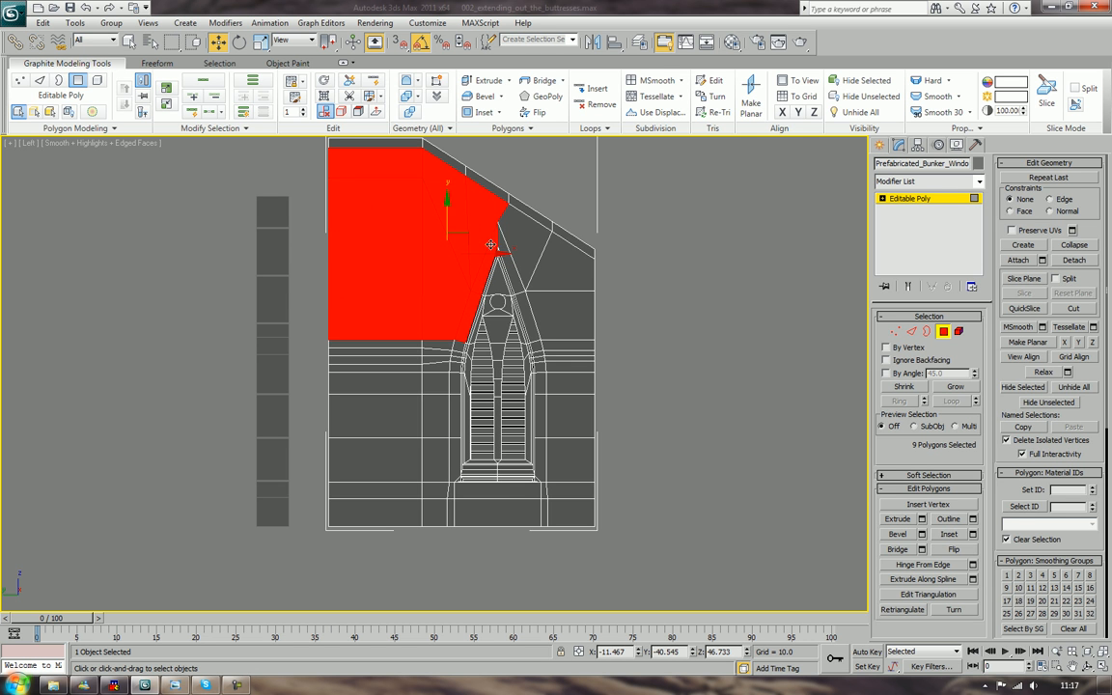
pyautogui.keyDown('ctrl'); pyautogui.moveTo(611, 278); pyautogui.dragTo(567, 301); pyautogui.keyUp('ctrl')
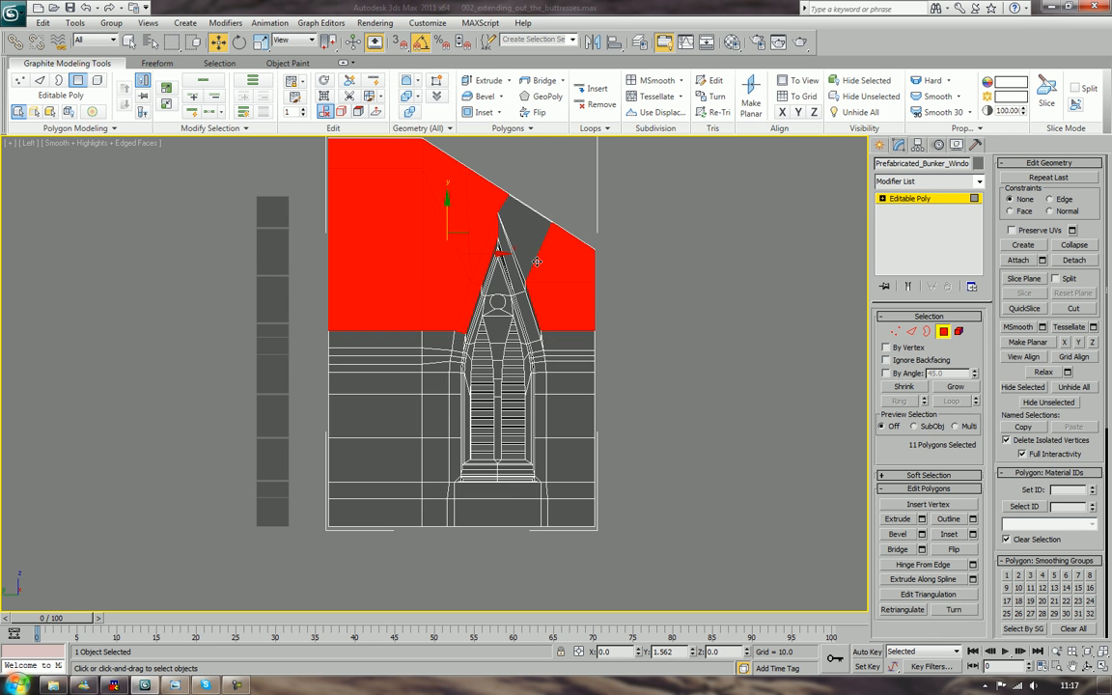
pyautogui.press('q')
pyautogui.moveTo(532, 242)
pyautogui.keyDown('ctrl'); pyautogui.mouseDown()
pyautogui.moveTo(552, 293)
pyautogui.moveTo(543, 314)
pyautogui.moveTo(524, 264)
pyautogui.mouseUp(); pyautogui.keyUp('ctrl')
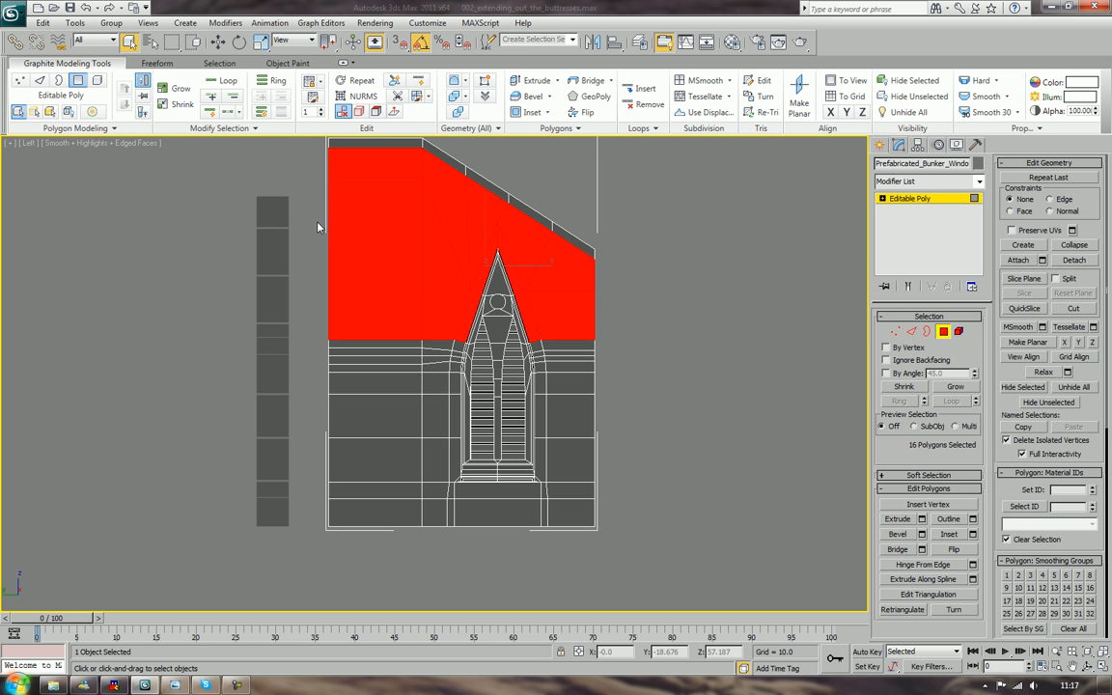
# Slice the upper wall horizontally at three brick guide divisions, with the upper two at Z about 43 and 51.2, then leave Slice Plane
pyautogui.click(1024, 282)
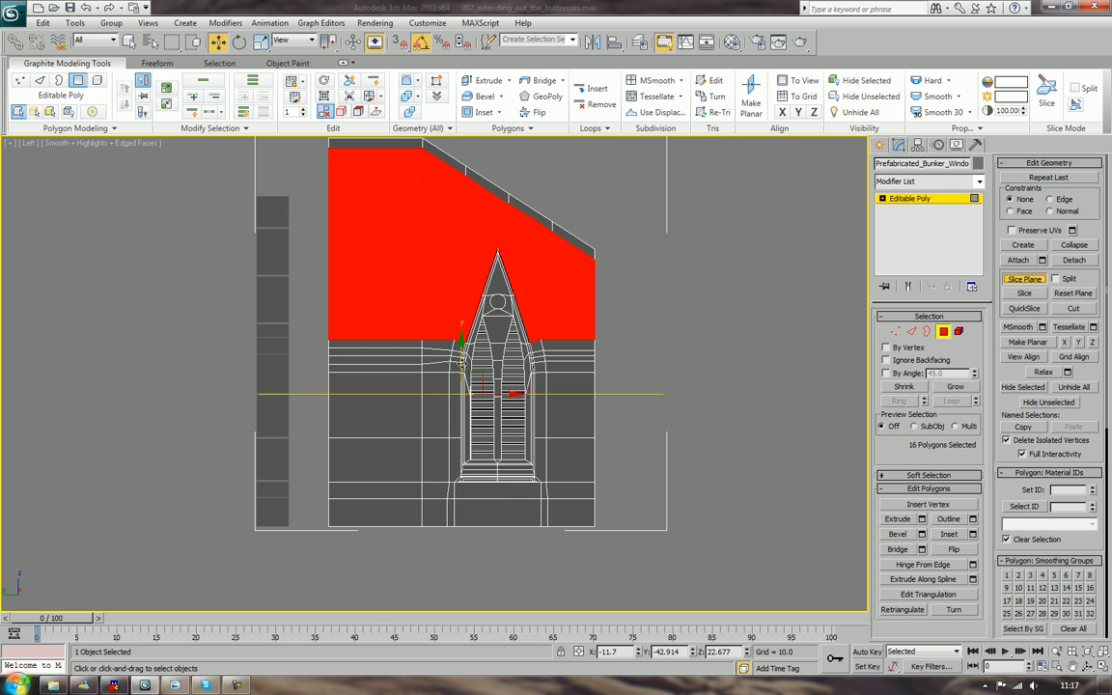
pyautogui.moveTo(462, 364); pyautogui.dragTo(461, 235)
pyautogui.click(1023, 295)
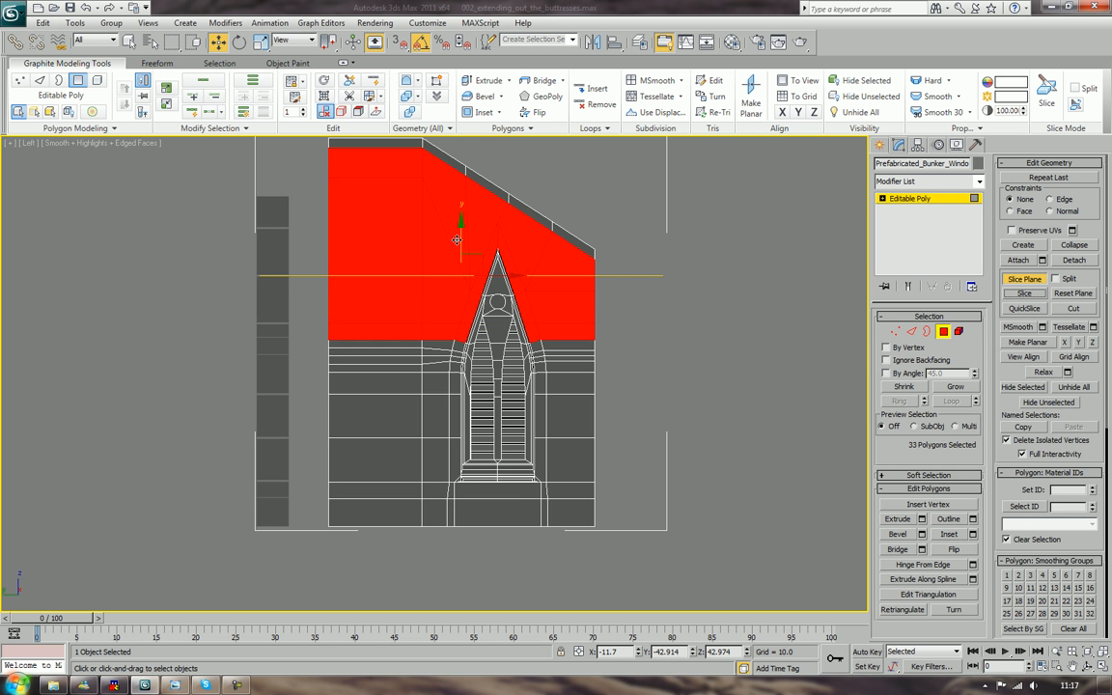
pyautogui.moveTo(462, 238); pyautogui.dragTo(458, 190)
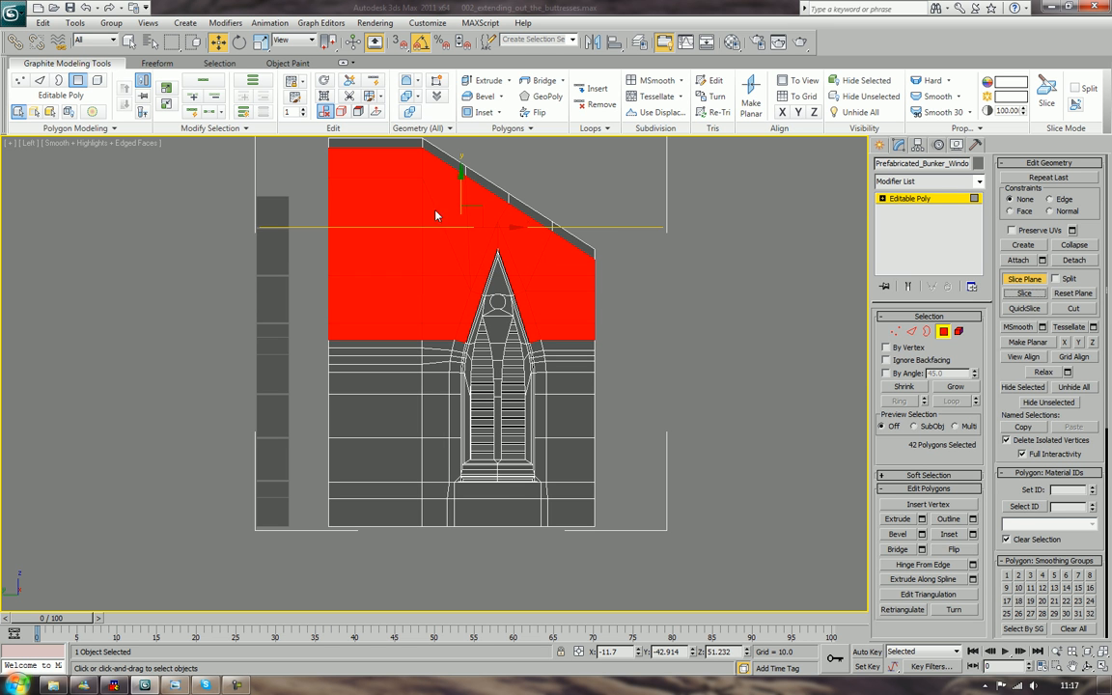
pyautogui.moveTo(460, 194); pyautogui.dragTo(447, 153)
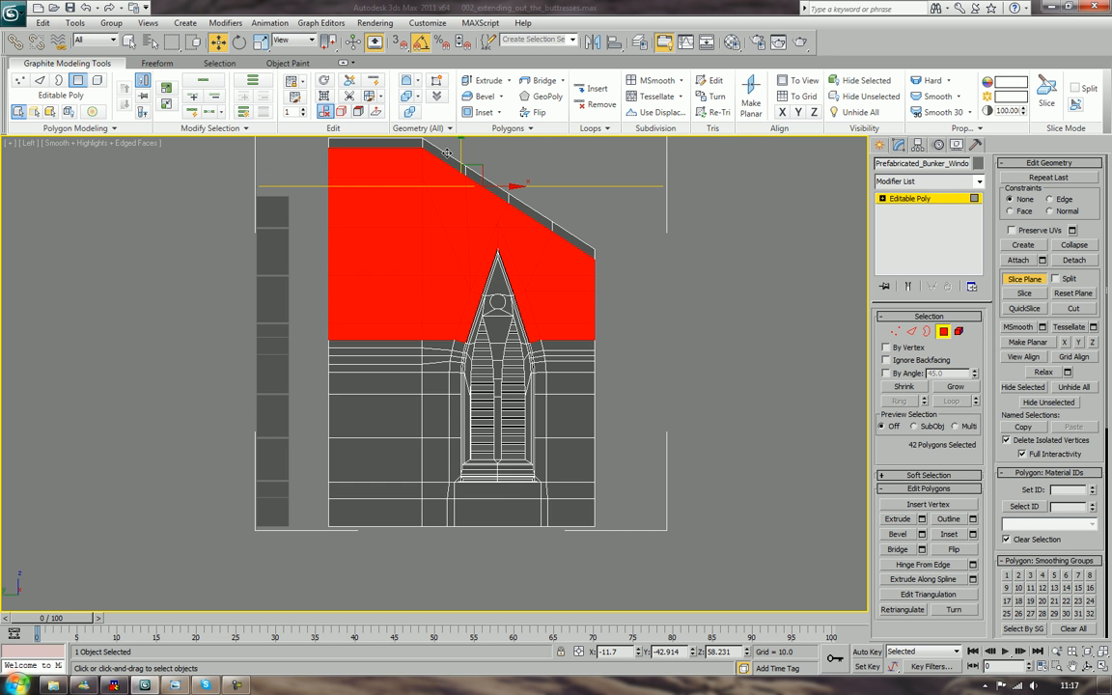
pyautogui.click(1032, 280)
# Lower the horizontal edge in the wall's upper-left block by about 1.3 units, to Z about 58.4
pyautogui.click(364, 160)
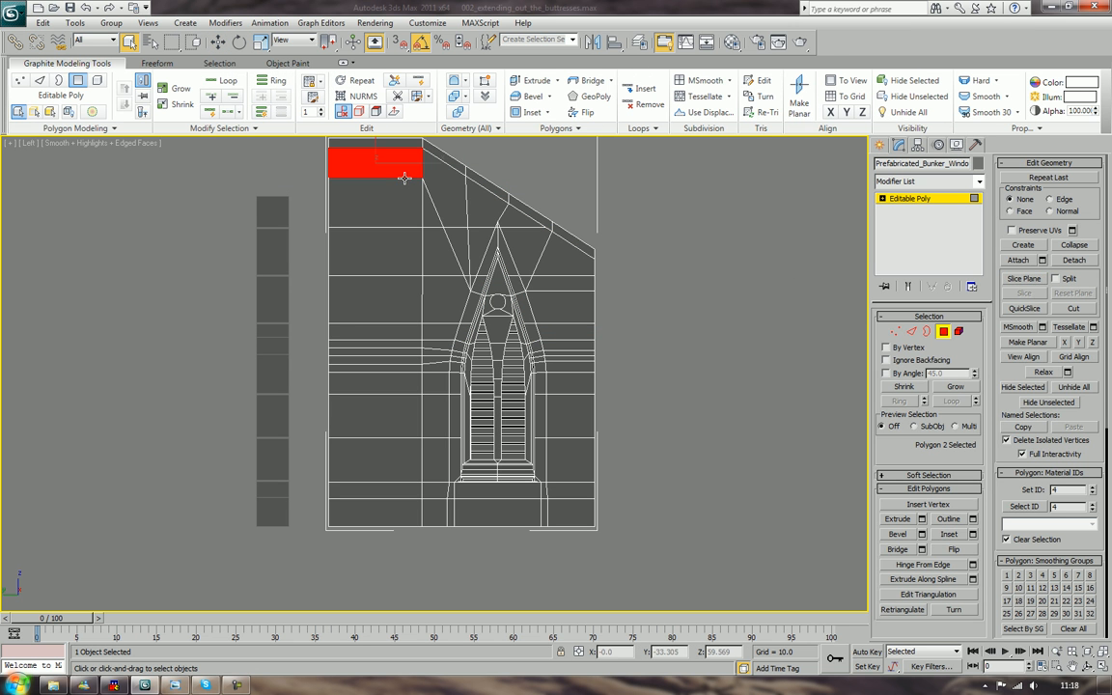
pyautogui.click(911, 331)
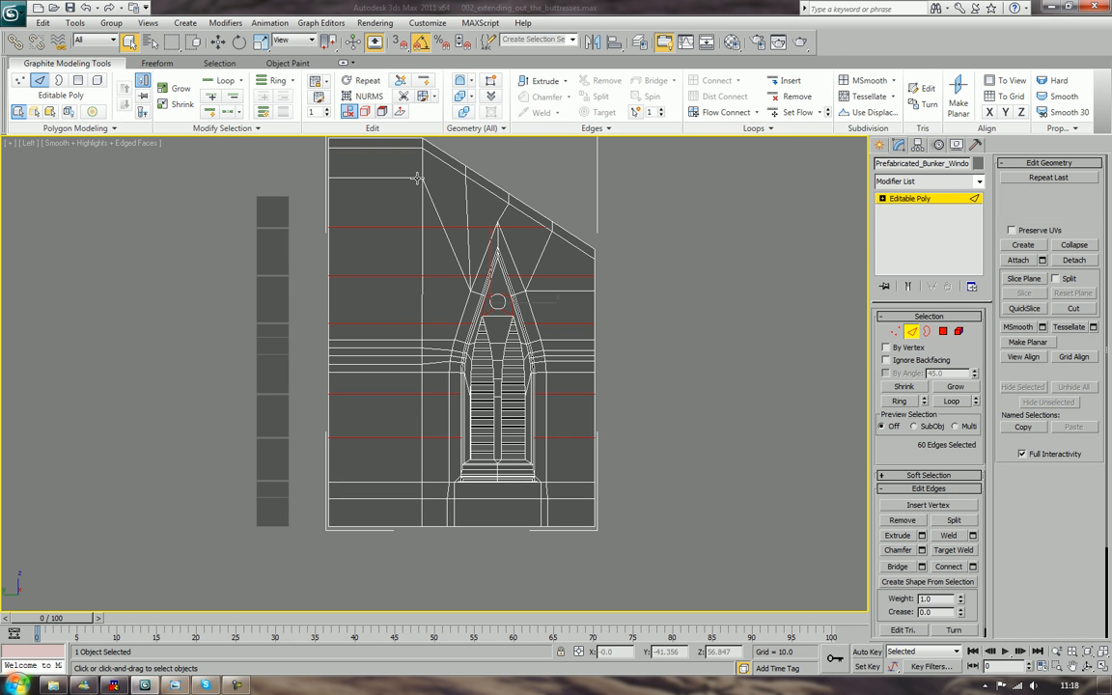
pyautogui.click(375, 163)
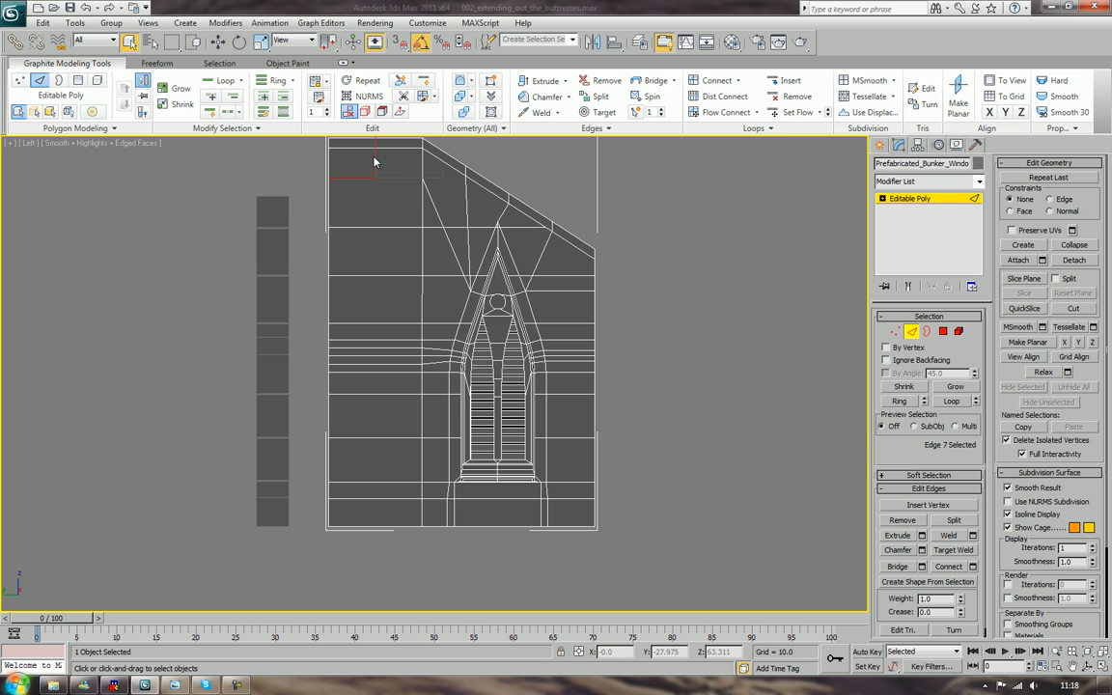
pyautogui.press('w')
pyautogui.moveTo(374, 150); pyautogui.dragTo(374, 156)
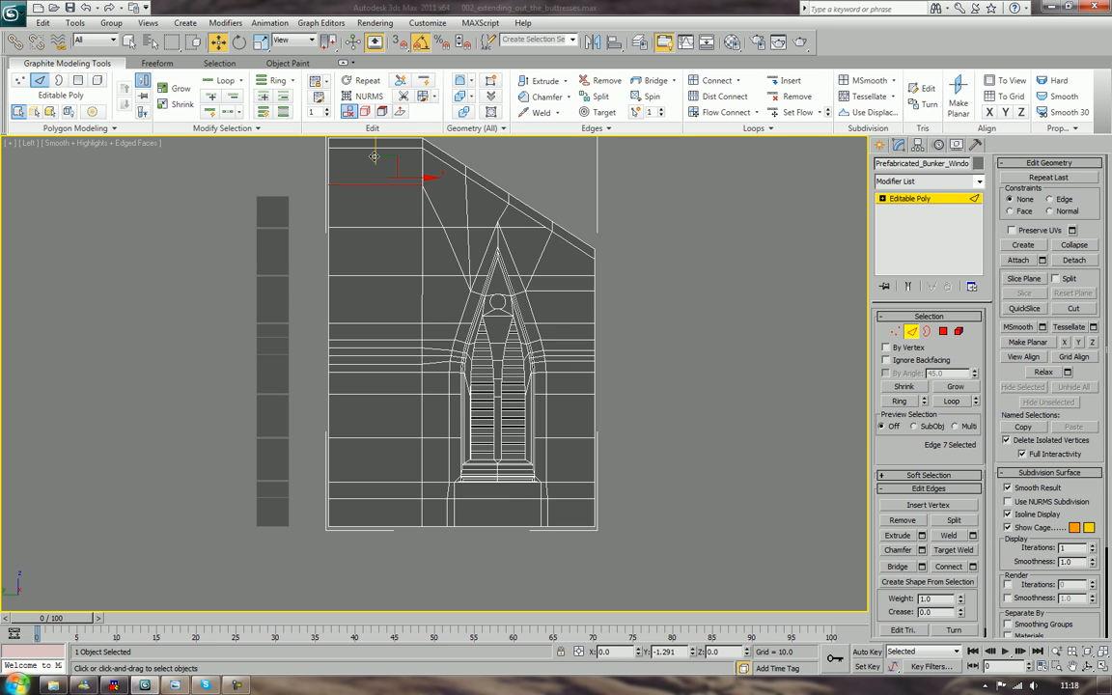
# Cut a horizontal edge from the lowered edge's right end across to the sloped trim, then leave the Cut tool
pyautogui.scroll(5, 502, 328)
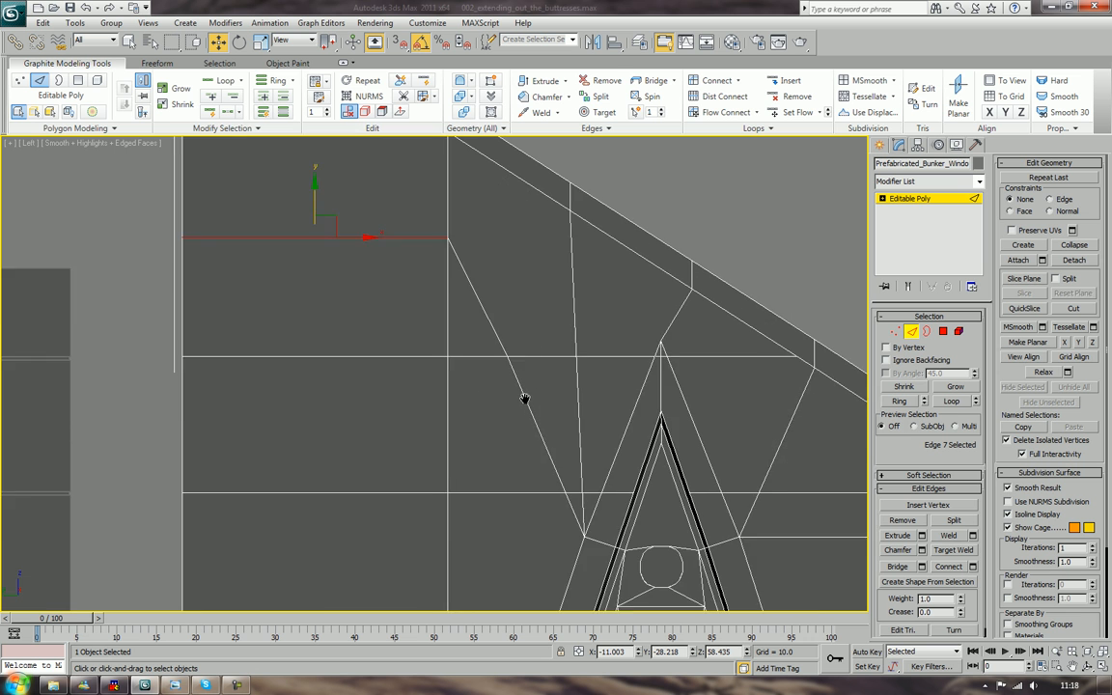
pyautogui.moveTo(524, 398); pyautogui.dragTo(563, 332, button='middle')
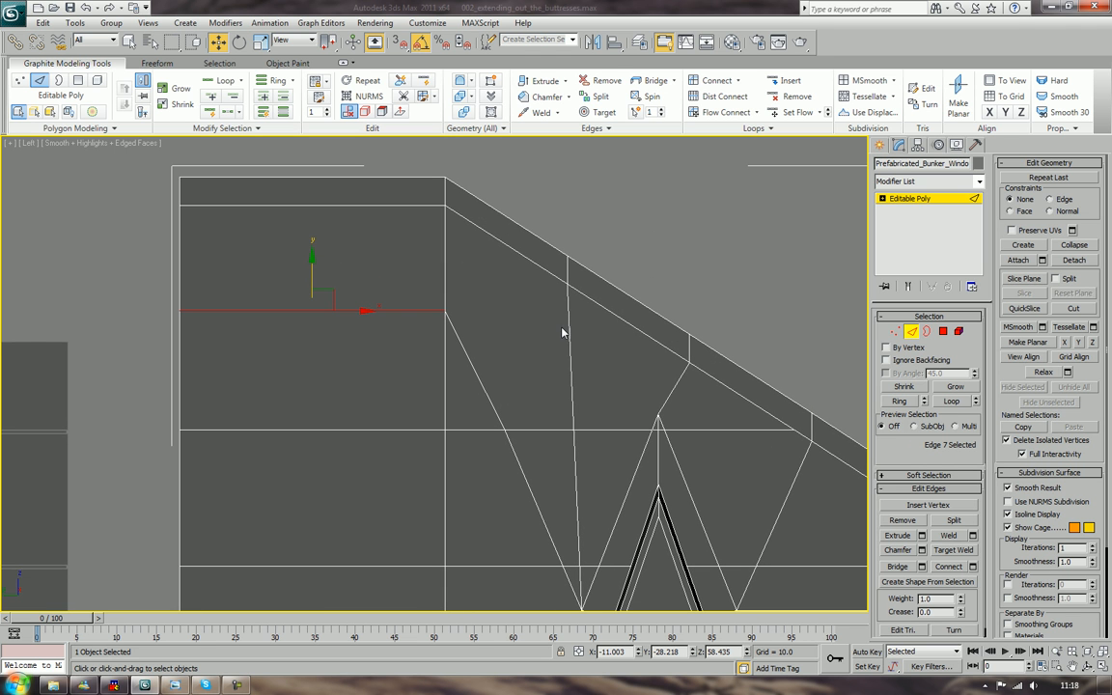
pyautogui.click(1074, 308)
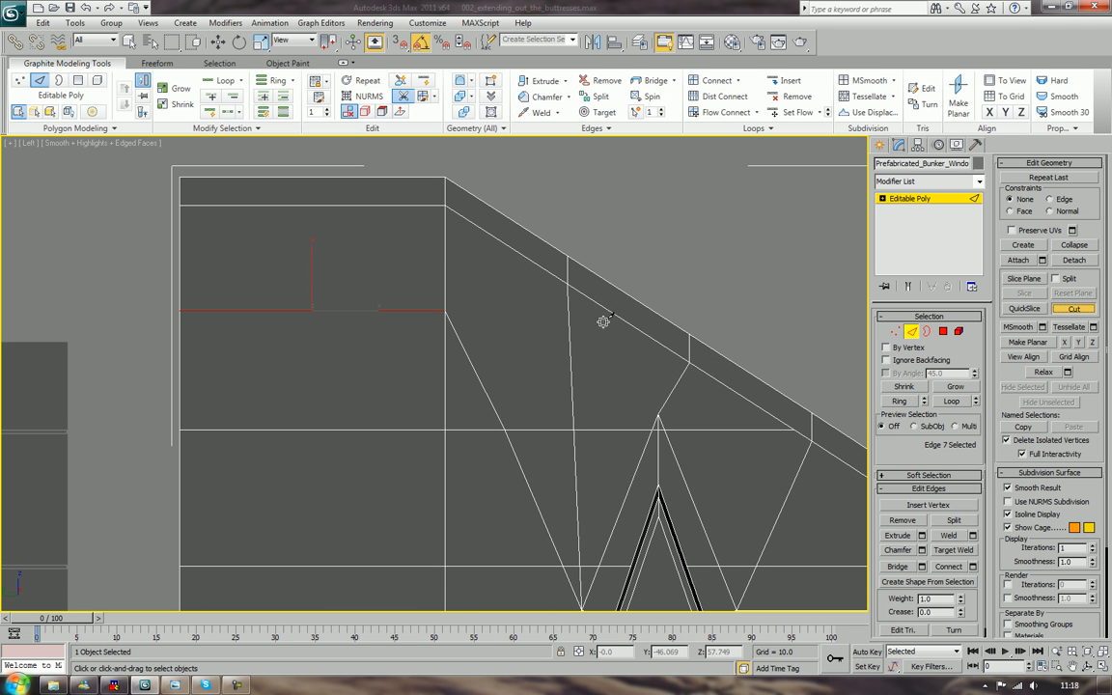
pyautogui.click(443, 312)
pyautogui.click(614, 312)
pyautogui.rightClick(677, 302)
pyautogui.scroll(-2, 734, 297)
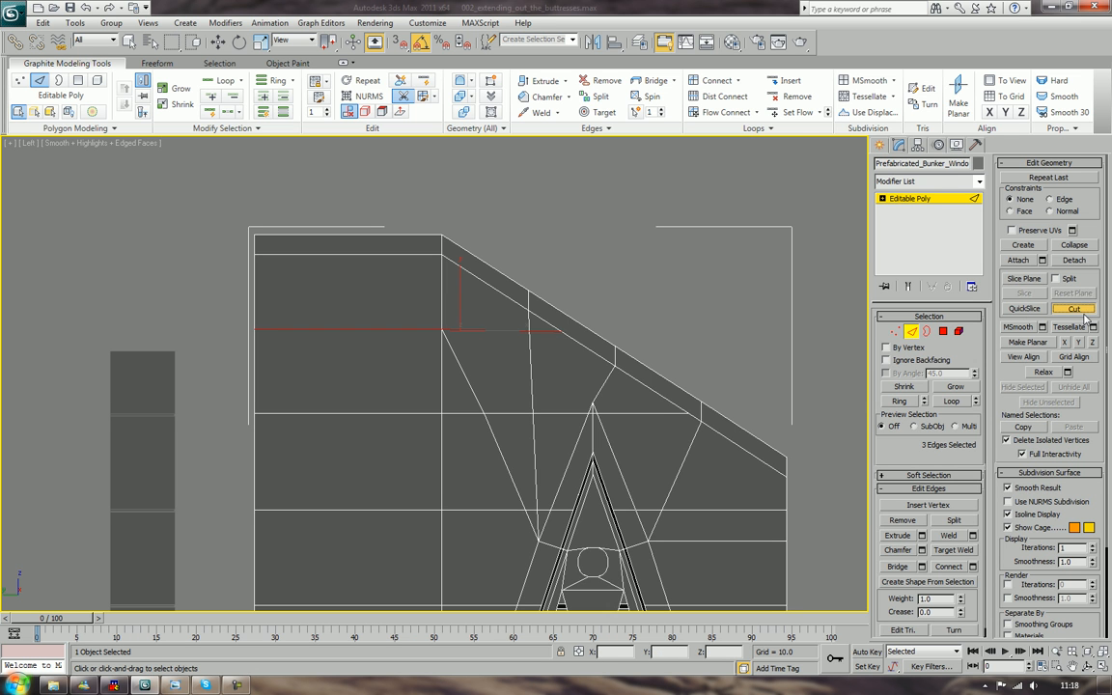
pyautogui.press('w')
pyautogui.rightClick(793, 281)
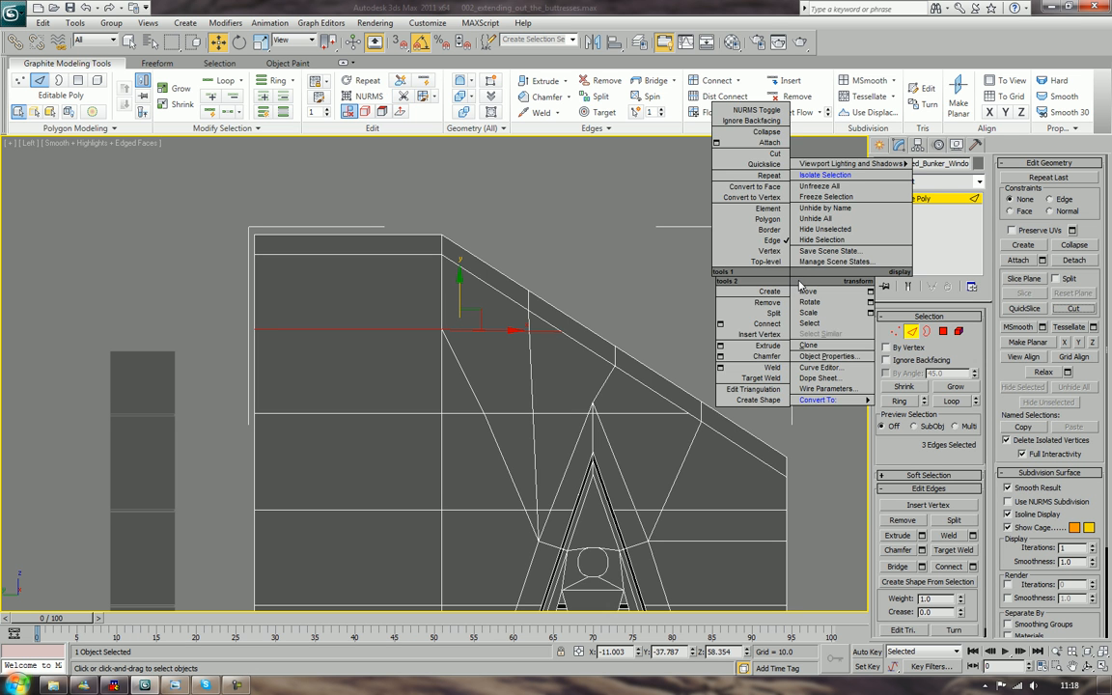
pyautogui.click(632, 175)
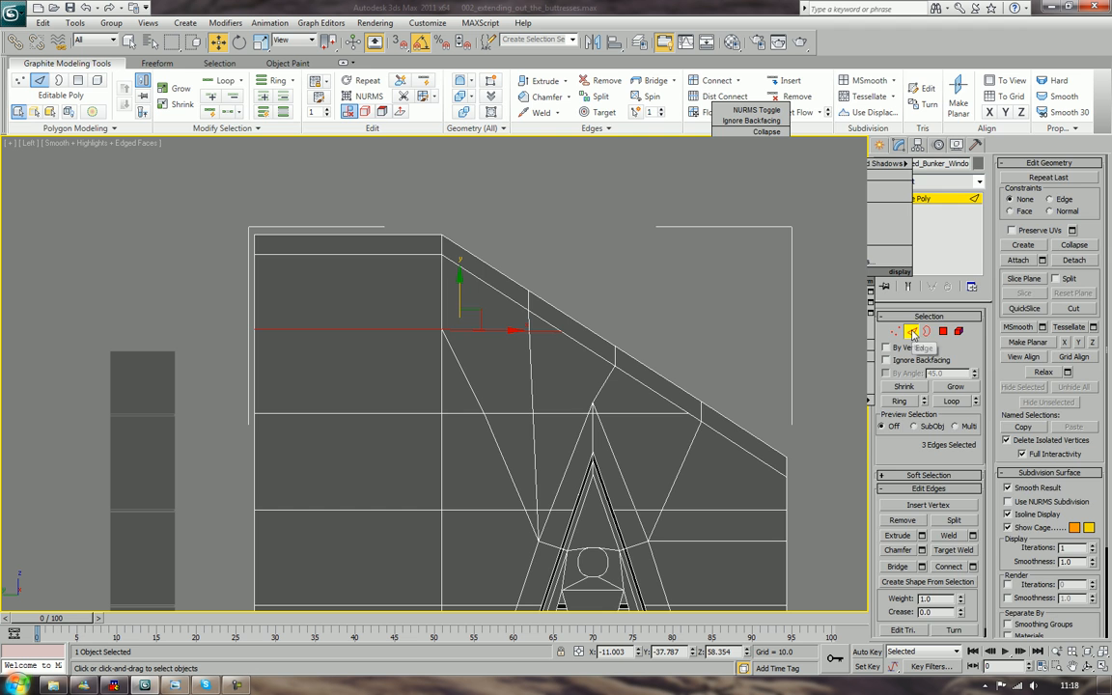
# Cut a short vertical edge through the sloped trim from the end of the upper horizontal edge, then leave the Cut tool
pyautogui.click(830, 350)
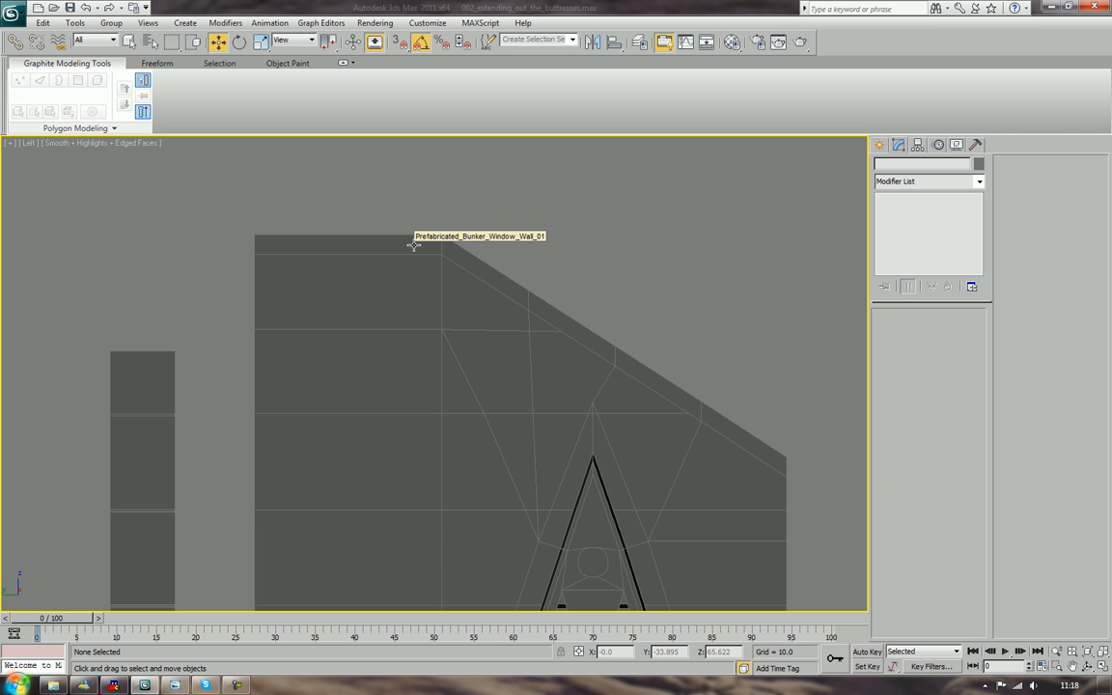
pyautogui.moveTo(561, 283); pyautogui.dragTo(505, 375, button='middle')
pyautogui.scroll(2, 502, 304)
pyautogui.scroll(2, 502, 303)
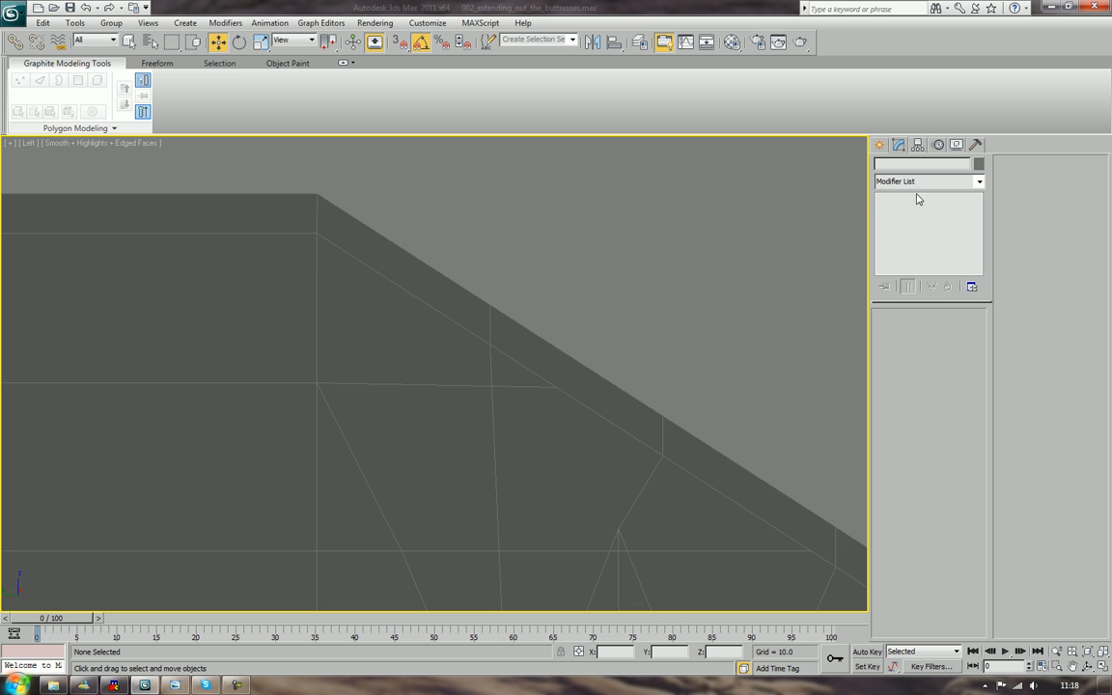
pyautogui.click(583, 399)
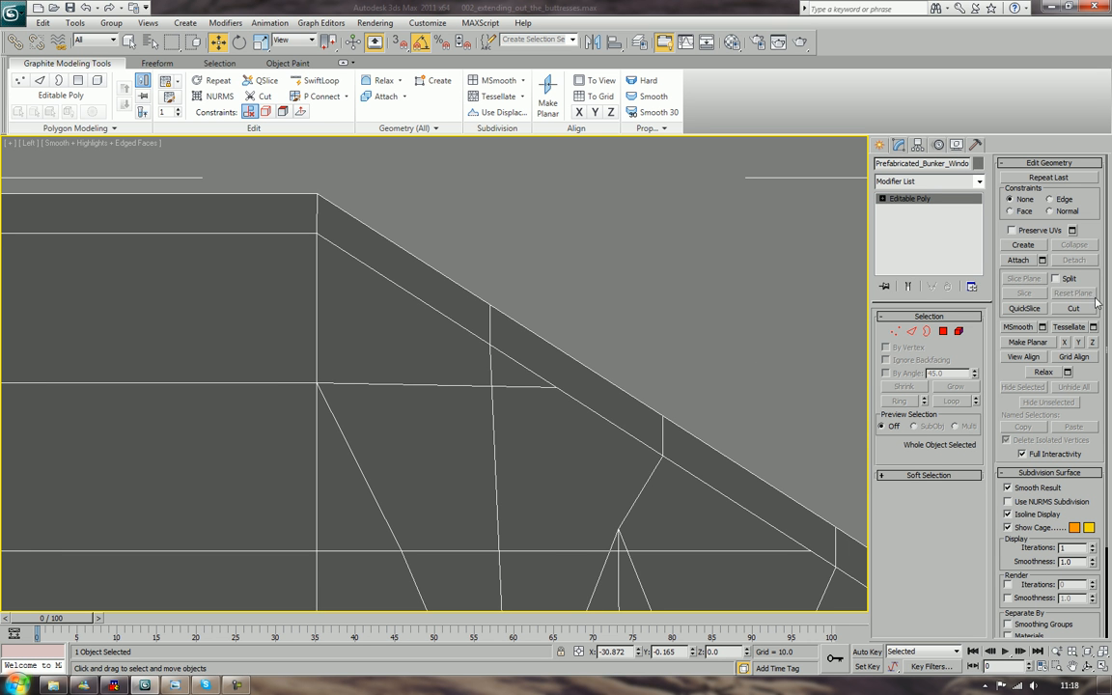
pyautogui.click(1075, 309)
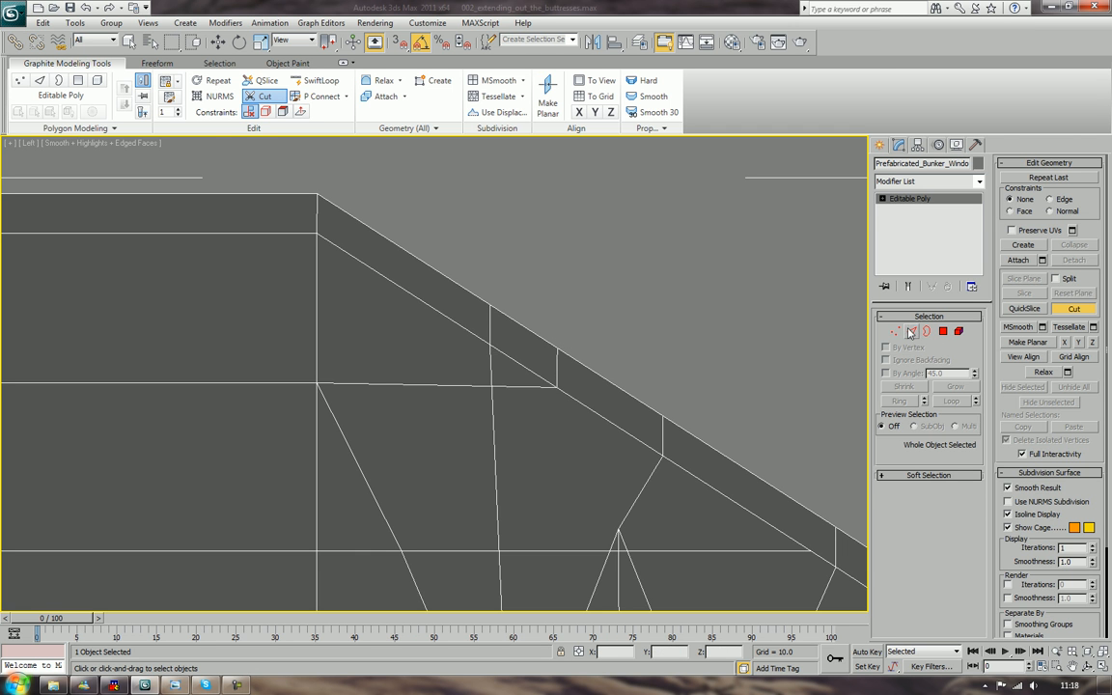
pyautogui.press('2')
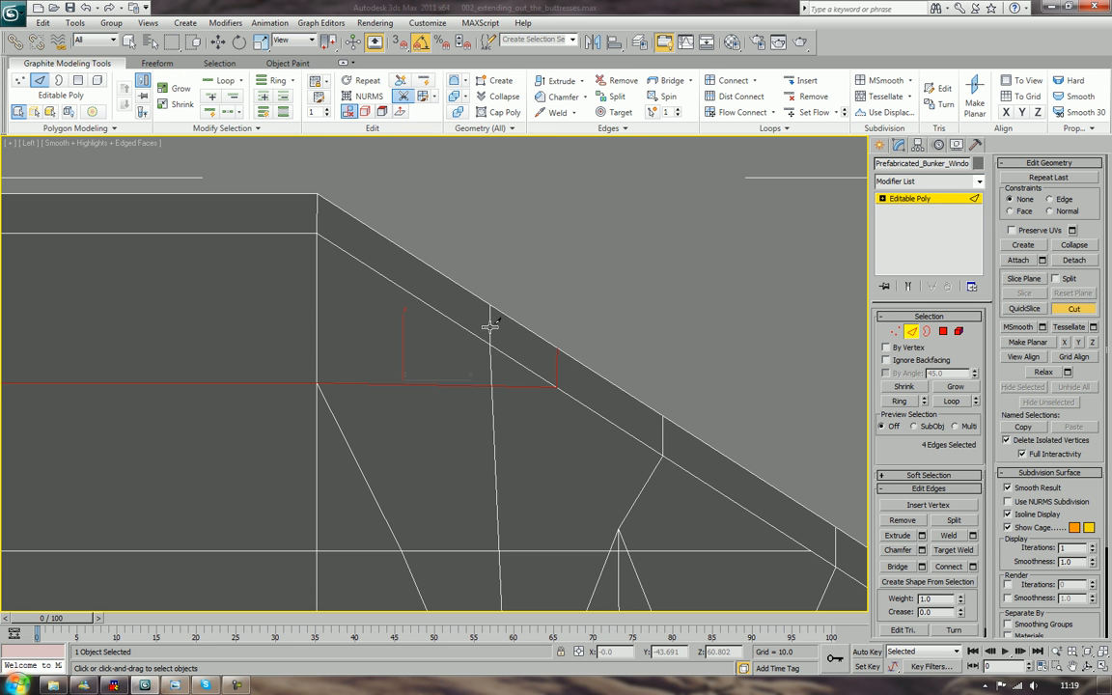
pyautogui.press('w')
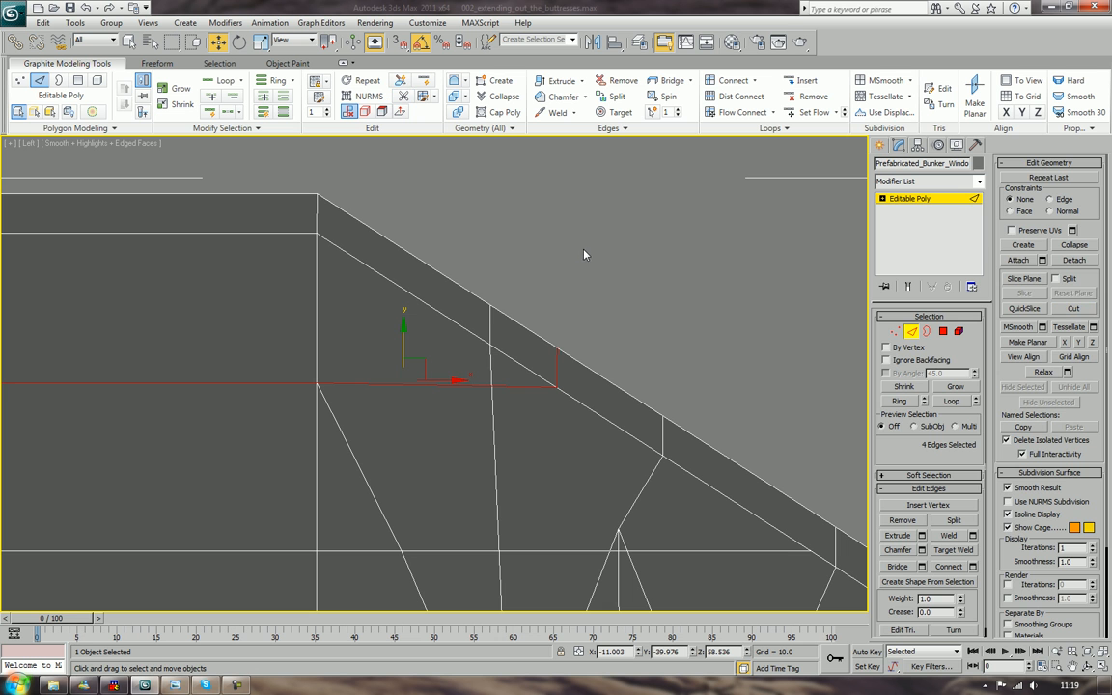
# Remove the trim's vertical edge just above the new cut and the near-vertical edge running down to the arch
pyautogui.click(490, 319)
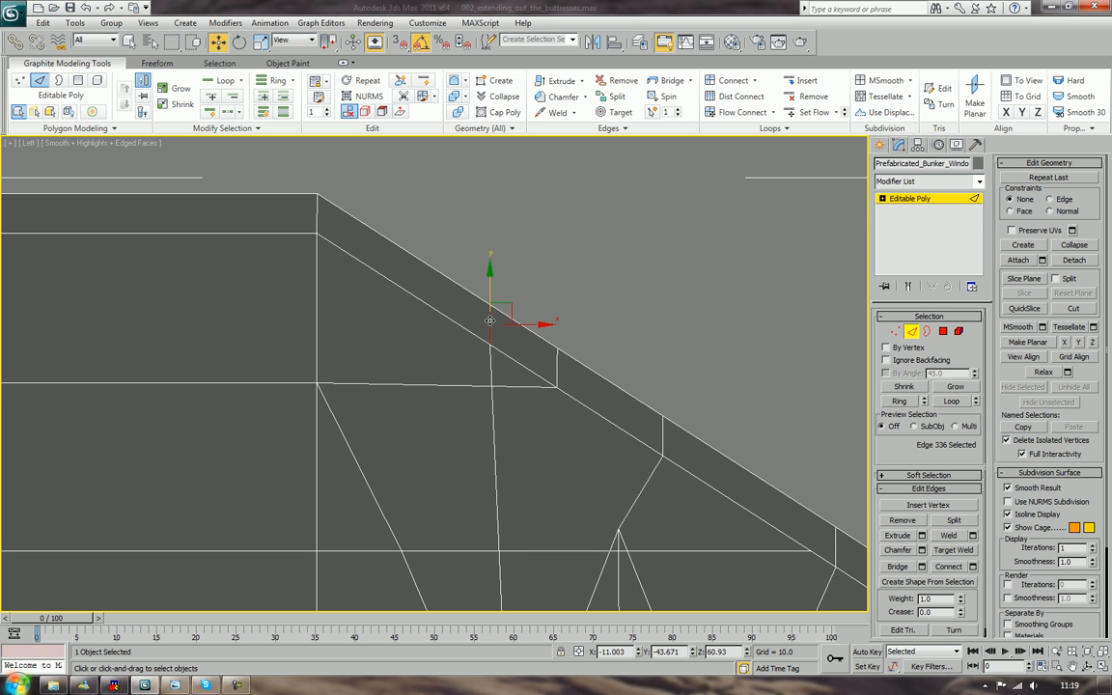
pyautogui.press('BackSpace')
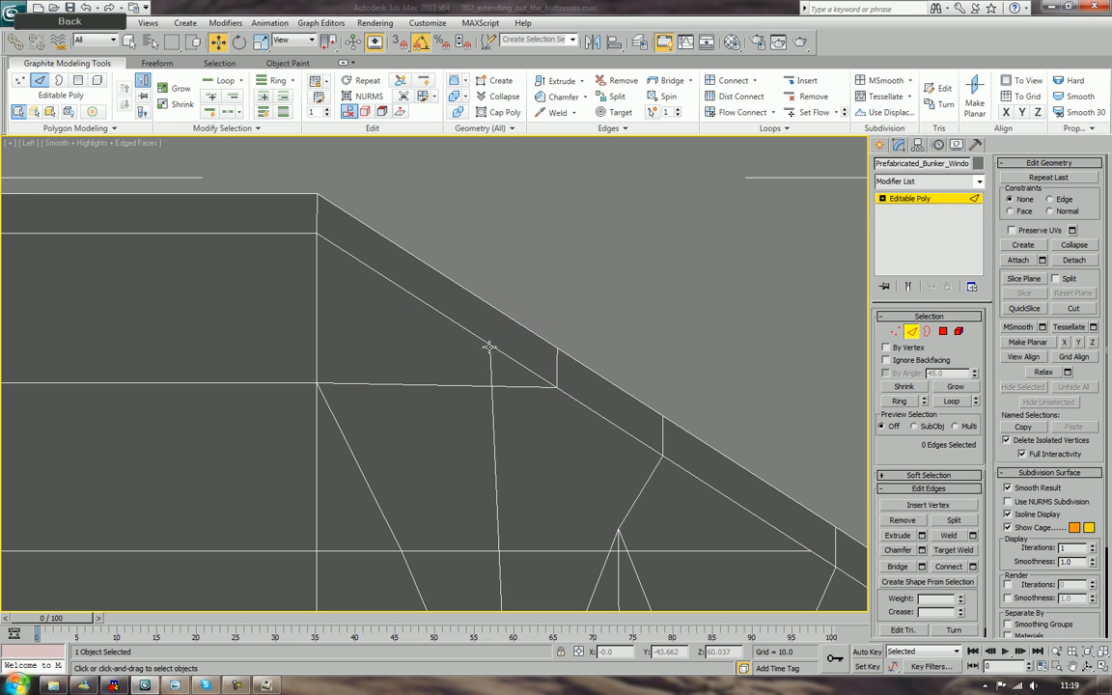
pyautogui.scroll(-3, 496, 426)
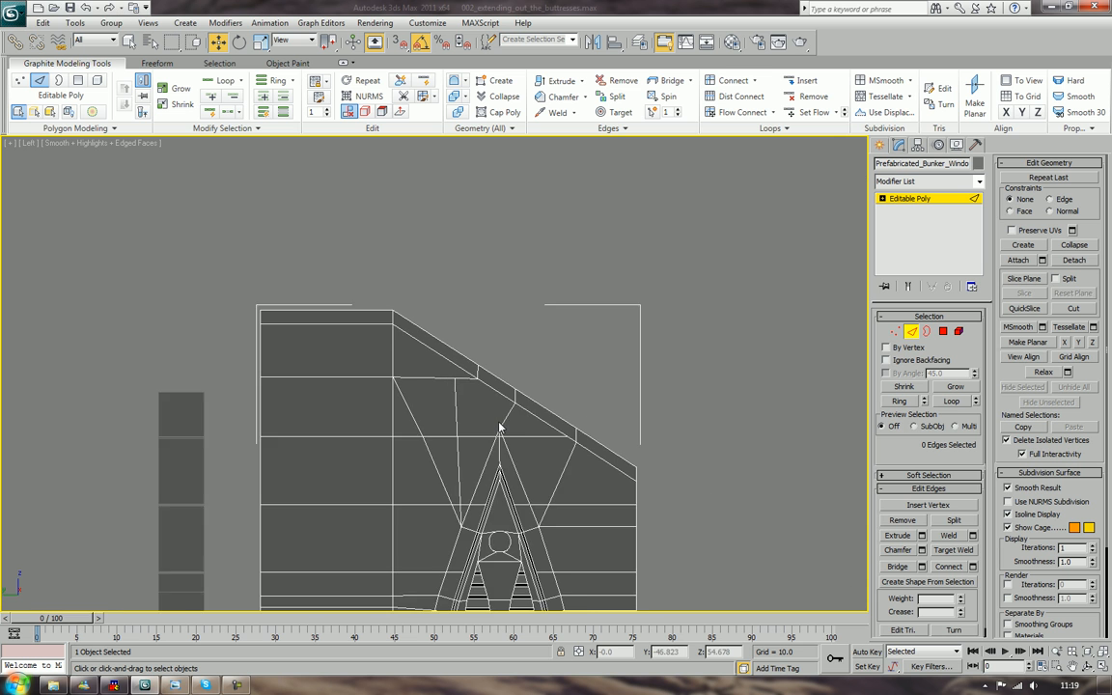
pyautogui.click(466, 461)
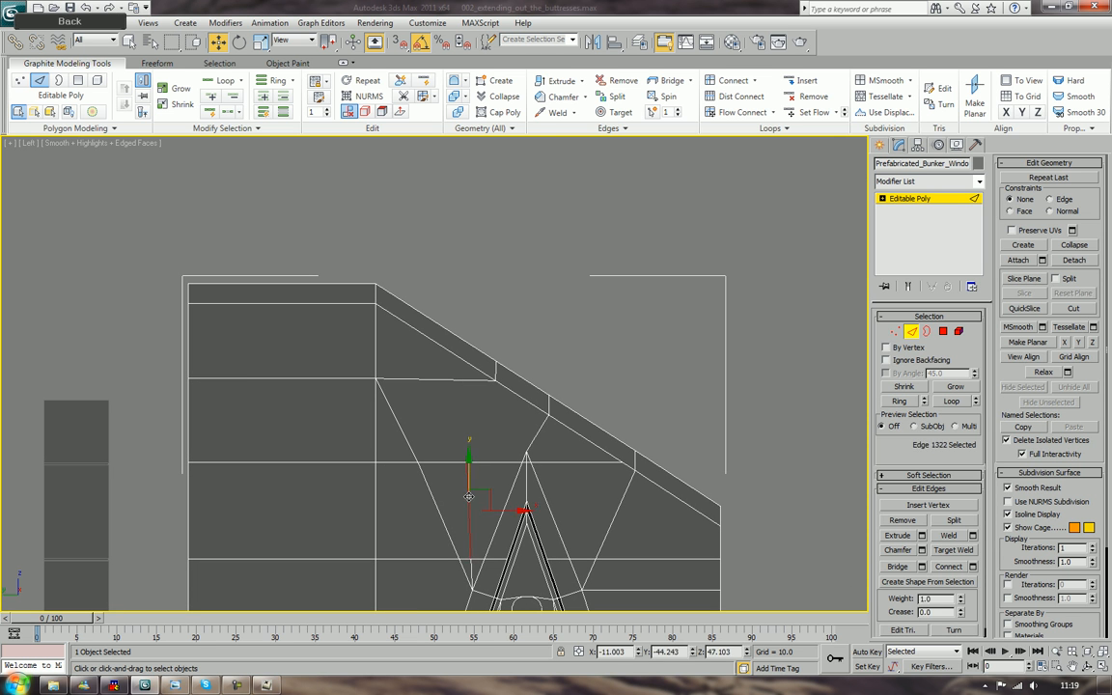
pyautogui.press('BackSpace')
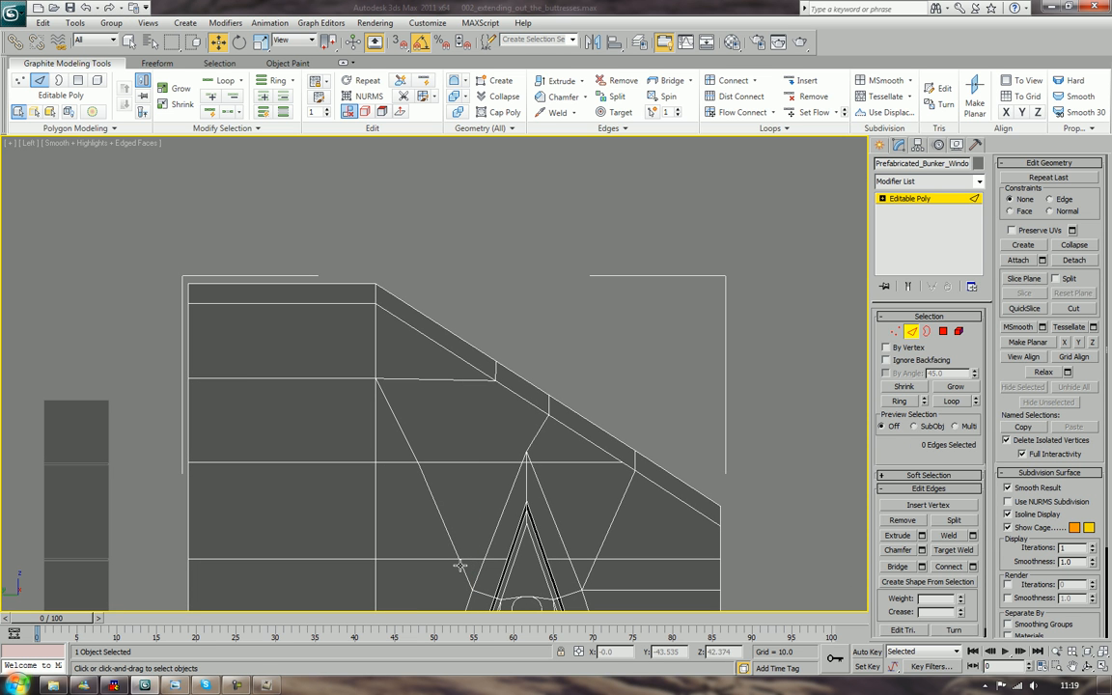
# Remove the diagonal edges on both sides of the arch, including the short stub on the wall's lower side
pyautogui.click(421, 477)
pyautogui.press('BackSpace')
pyautogui.click(399, 423)
pyautogui.press('BackSpace')
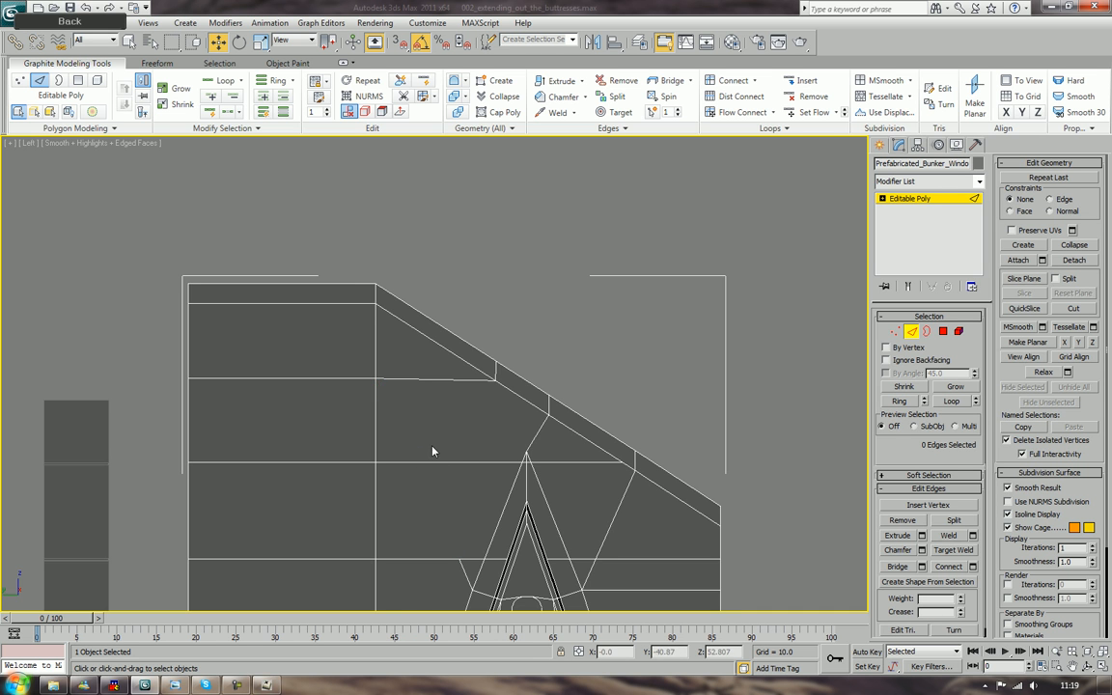
pyautogui.moveTo(431, 448); pyautogui.dragTo(378, 366, button='middle')
pyautogui.click(560, 435)
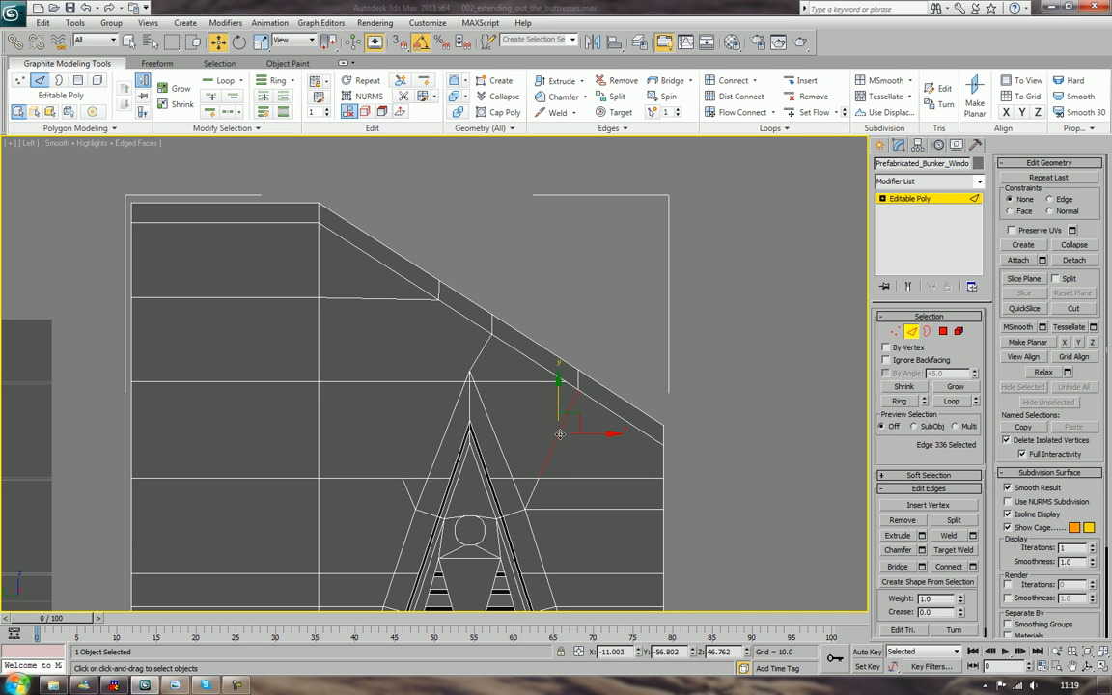
pyautogui.press('BackSpace')
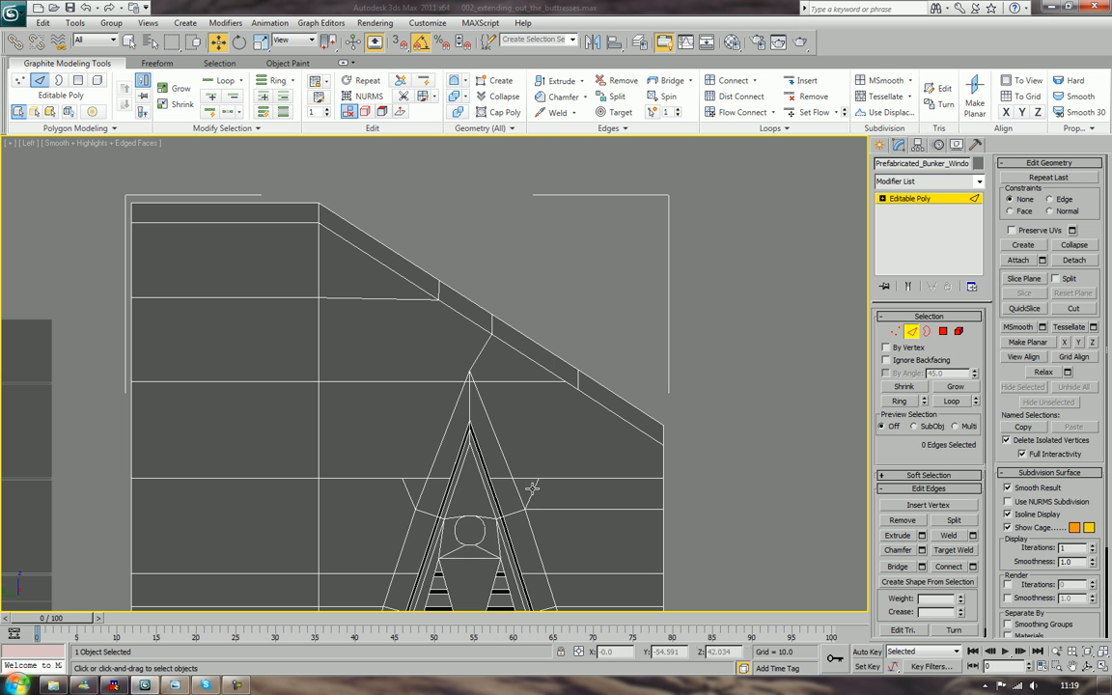
pyautogui.press('BackSpace')
# Remove the stray vertices left on the sloped trim and on the horizontal edges beside the arch
pyautogui.click(896, 331)
pyautogui.click(354, 375)
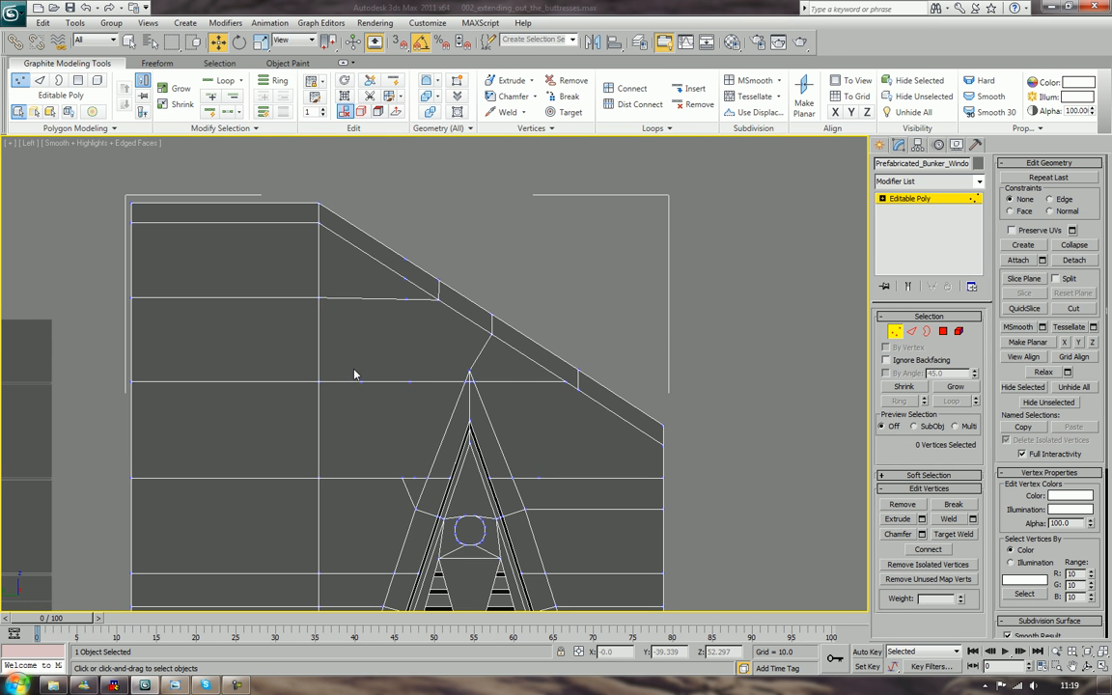
pyautogui.moveTo(386, 401); pyautogui.dragTo(422, 402)
pyautogui.moveTo(391, 239); pyautogui.dragTo(417, 291)
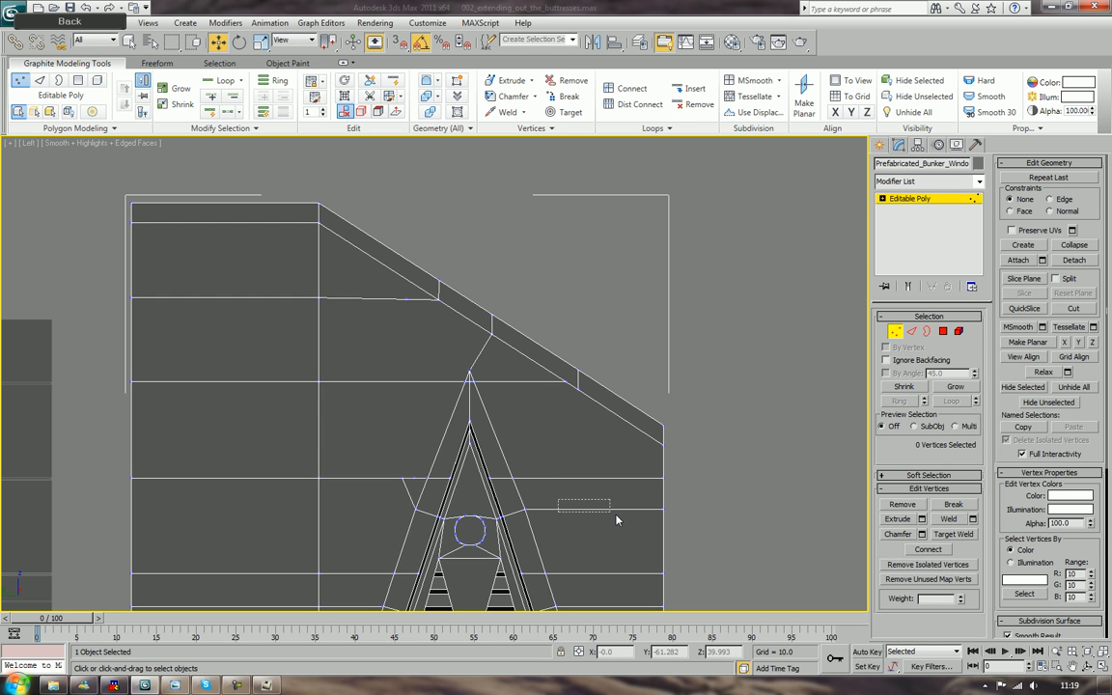
# Target-weld the trim vertex to the middle horizontal edge's end and the loose vertices beside the arch to neighbouring corners
pyautogui.click(953, 536)
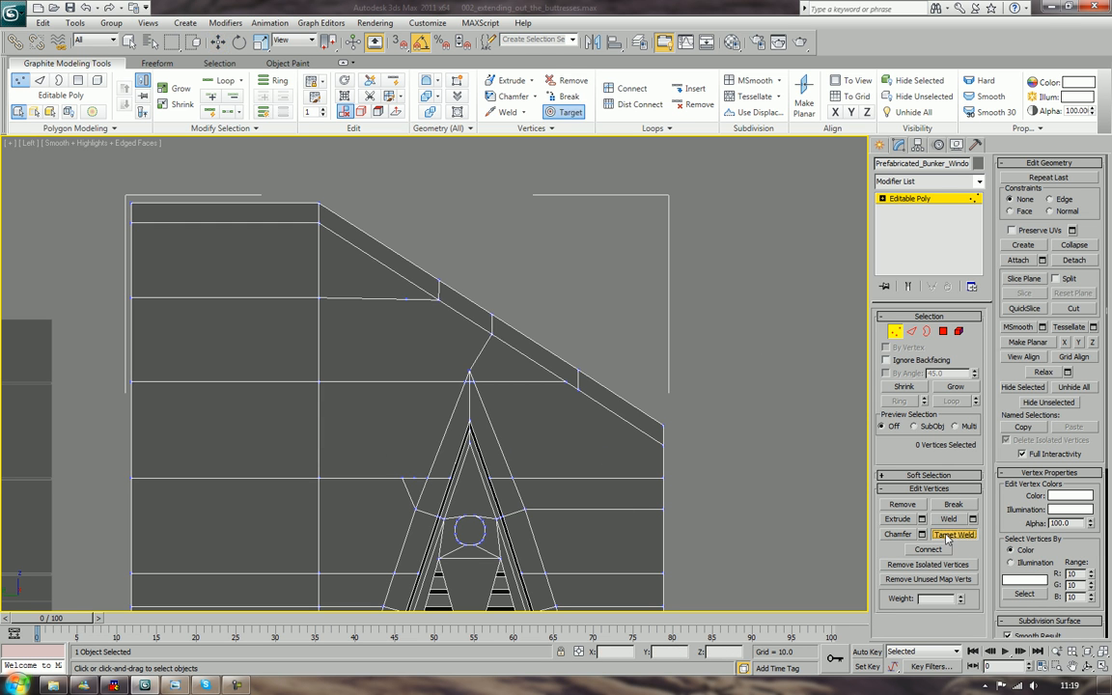
pyautogui.click(565, 383)
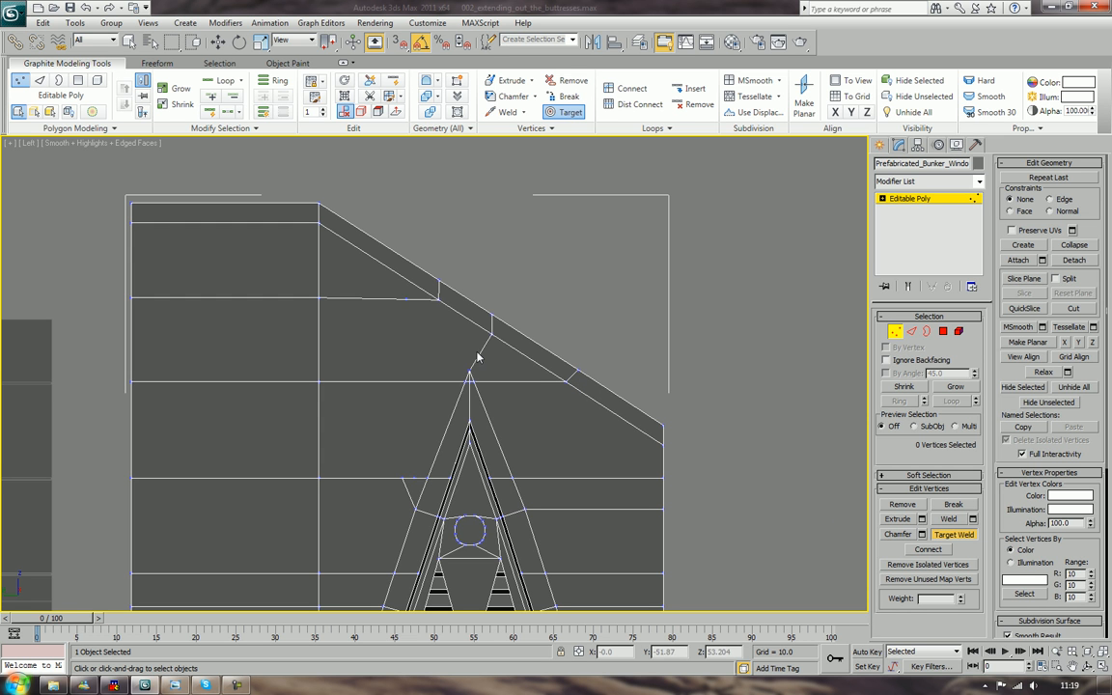
pyautogui.click(403, 297)
pyautogui.click(415, 478)
pyautogui.click(319, 479)
pyautogui.press('w')
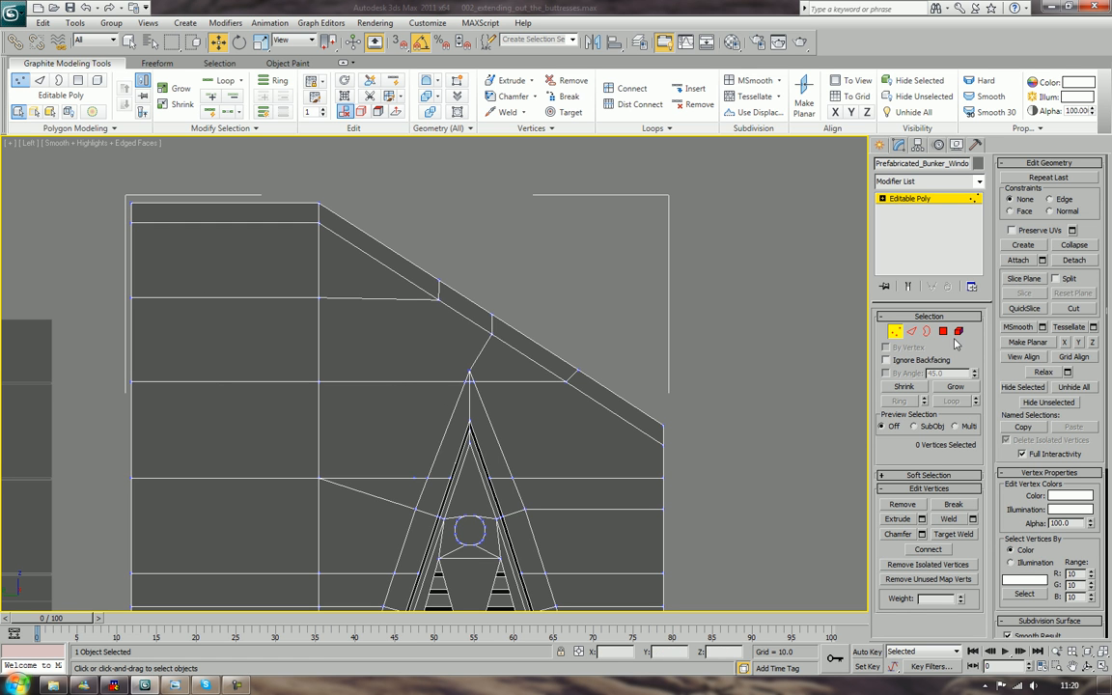
pyautogui.press('4')
pyautogui.click(289, 241)
pyautogui.click(312, 220)
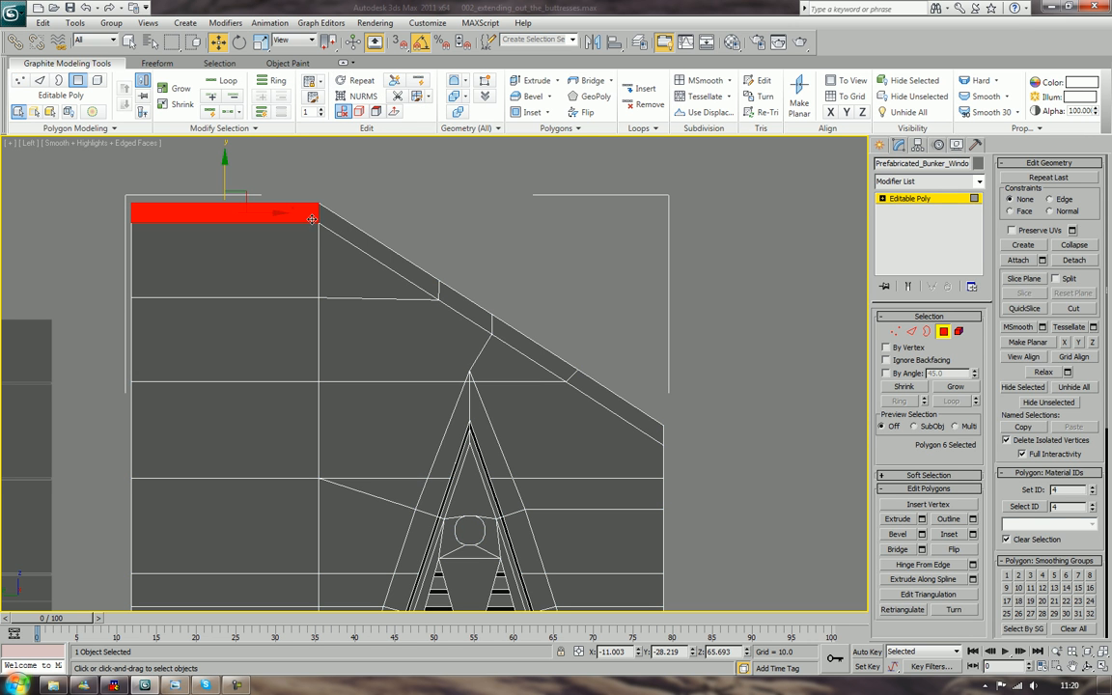
pyautogui.keyDown('ctrl'); pyautogui.click(348, 229); pyautogui.keyUp('ctrl')
pyautogui.keyDown('ctrl'); pyautogui.click(468, 320); pyautogui.keyUp('ctrl')
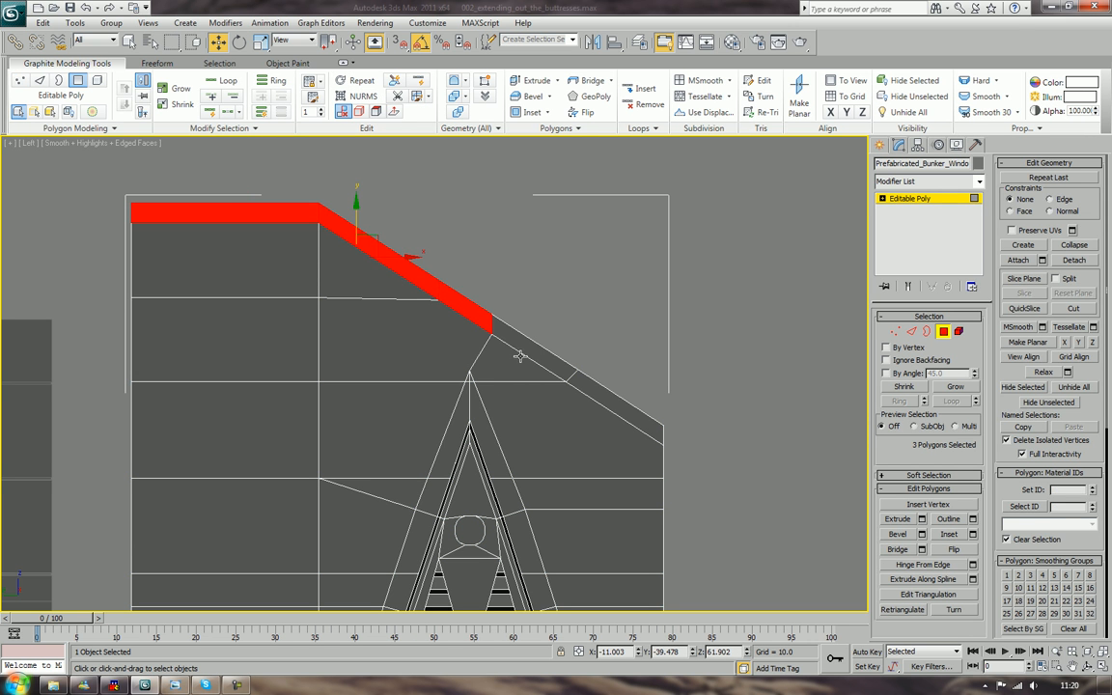
pyautogui.keyDown('ctrl'); pyautogui.click(532, 353); pyautogui.keyUp('ctrl')
pyautogui.click(708, 380)
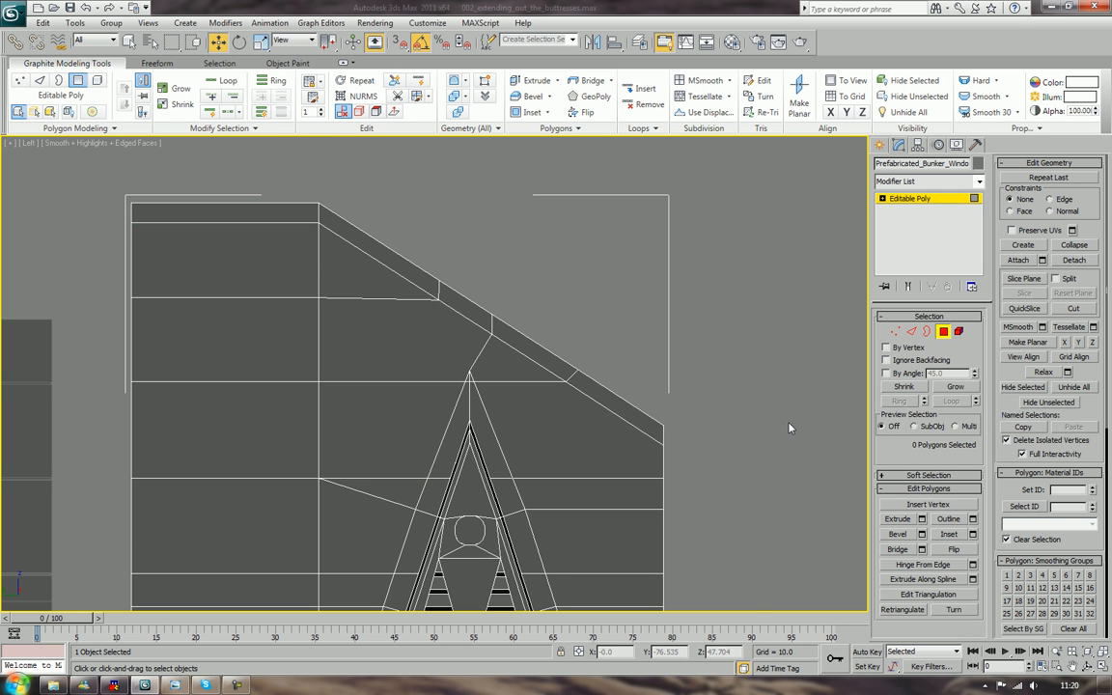
# Examine the wall's new edge flow around the arch and sloped trim in the perspective view
pyautogui.press('p')
pyautogui.scroll(-10, 789, 428)
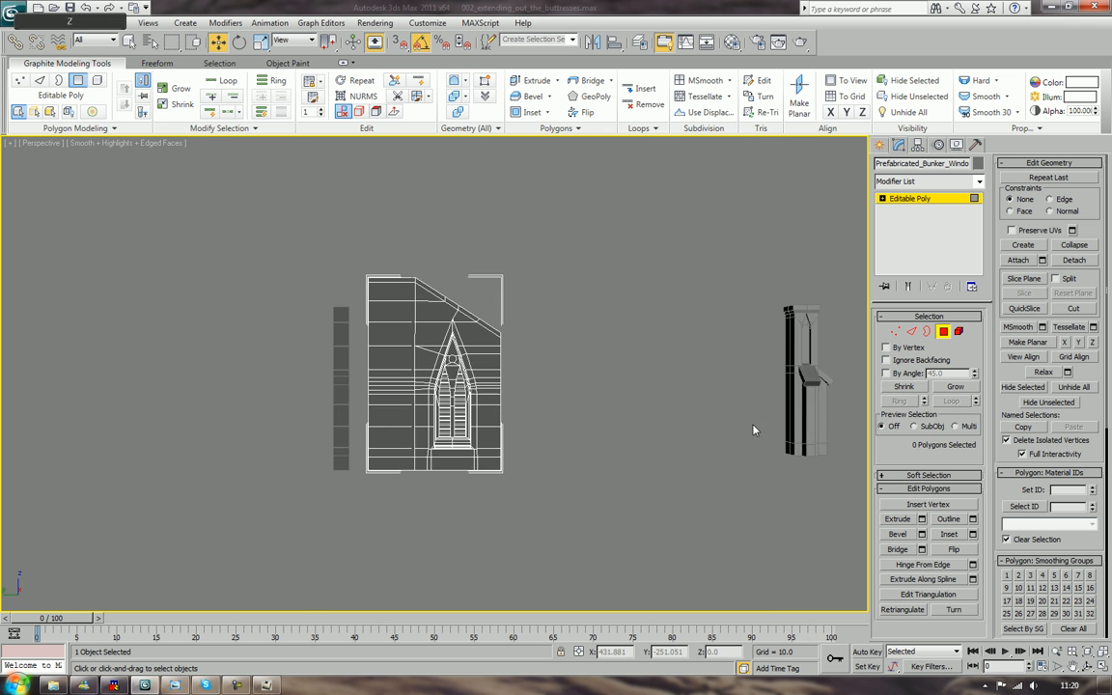
pyautogui.keyDown('alt'); pyautogui.moveTo(688, 404); pyautogui.dragTo(624, 428, button='middle'); pyautogui.keyUp('alt')
pyautogui.scroll(5, 622, 437)
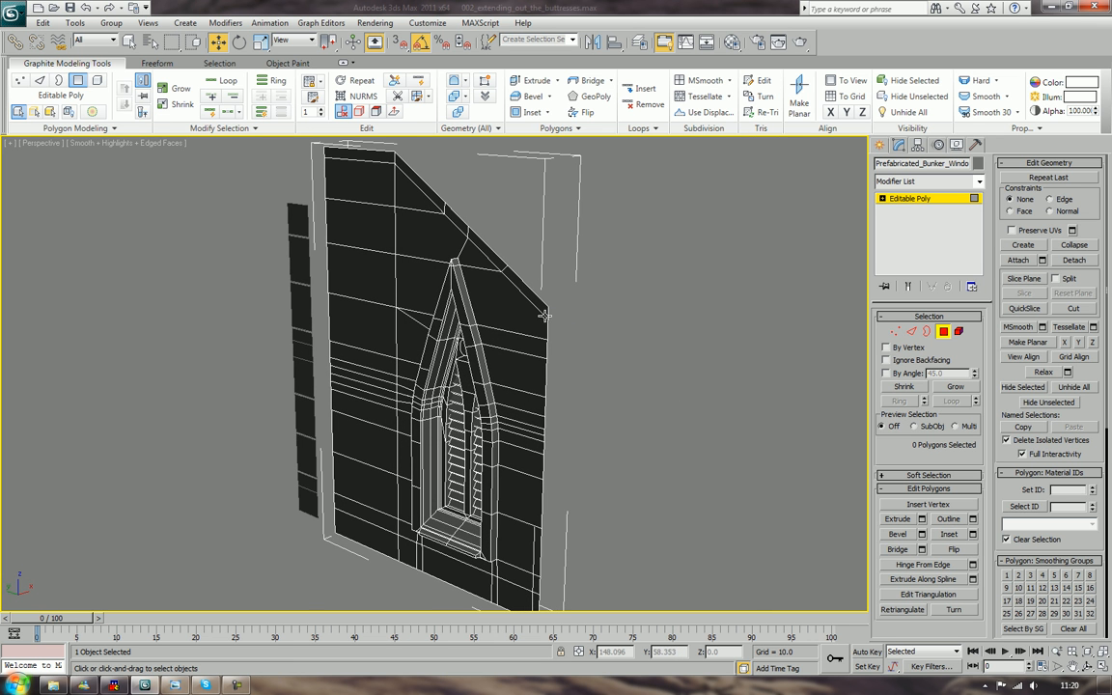
pyautogui.keyDown('alt'); pyautogui.moveTo(545, 316); pyautogui.dragTo(567, 313, button='middle'); pyautogui.keyUp('alt')
pyautogui.scroll(5, 568, 313)
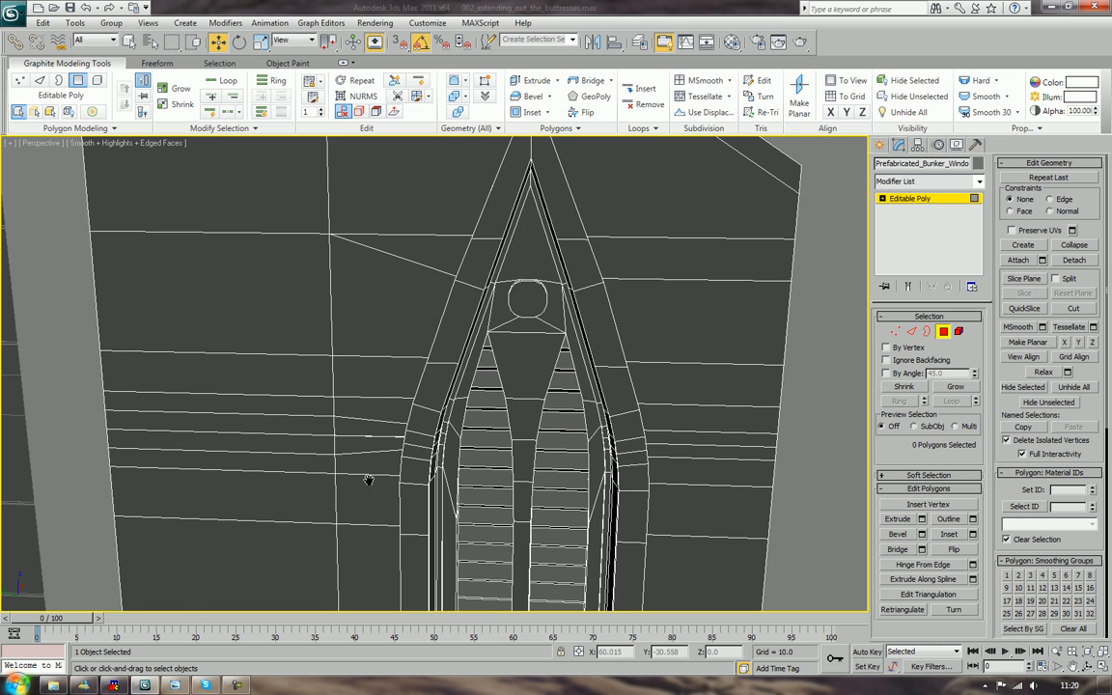
pyautogui.moveTo(369, 480); pyautogui.dragTo(332, 499, button='middle')
pyautogui.keyDown('alt'); pyautogui.moveTo(768, 351); pyautogui.dragTo(566, 413, button='middle'); pyautogui.keyUp('alt')
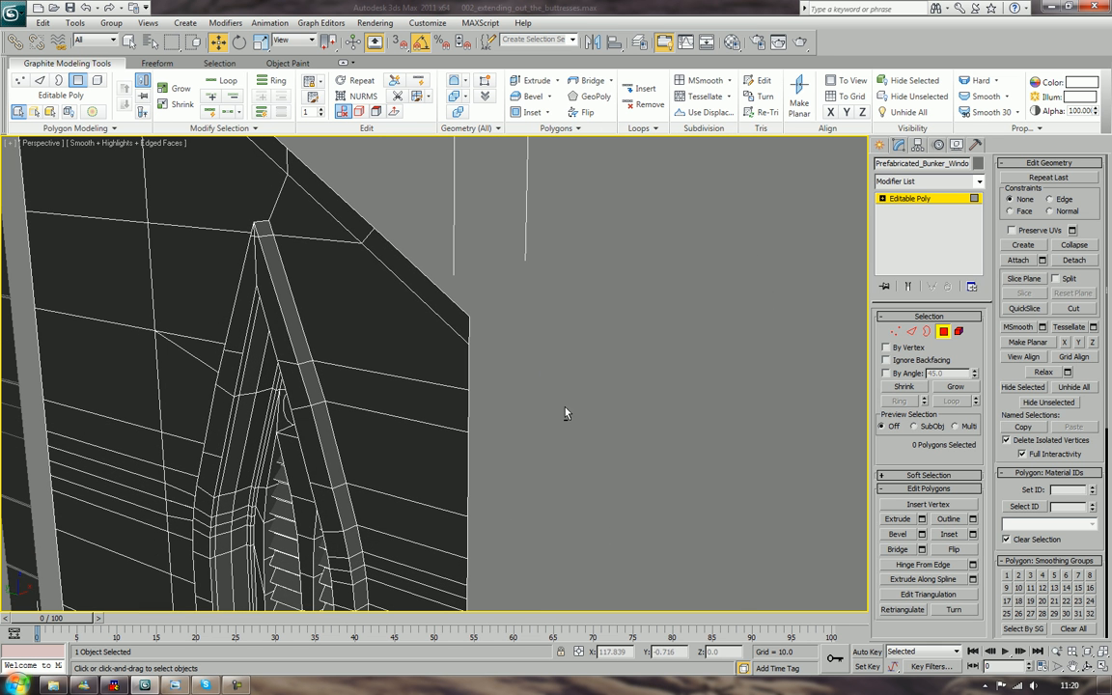
# Select the upper four vertical border edges on the wall's short side, starting at the end of the sloped trim
pyautogui.click(467, 328)
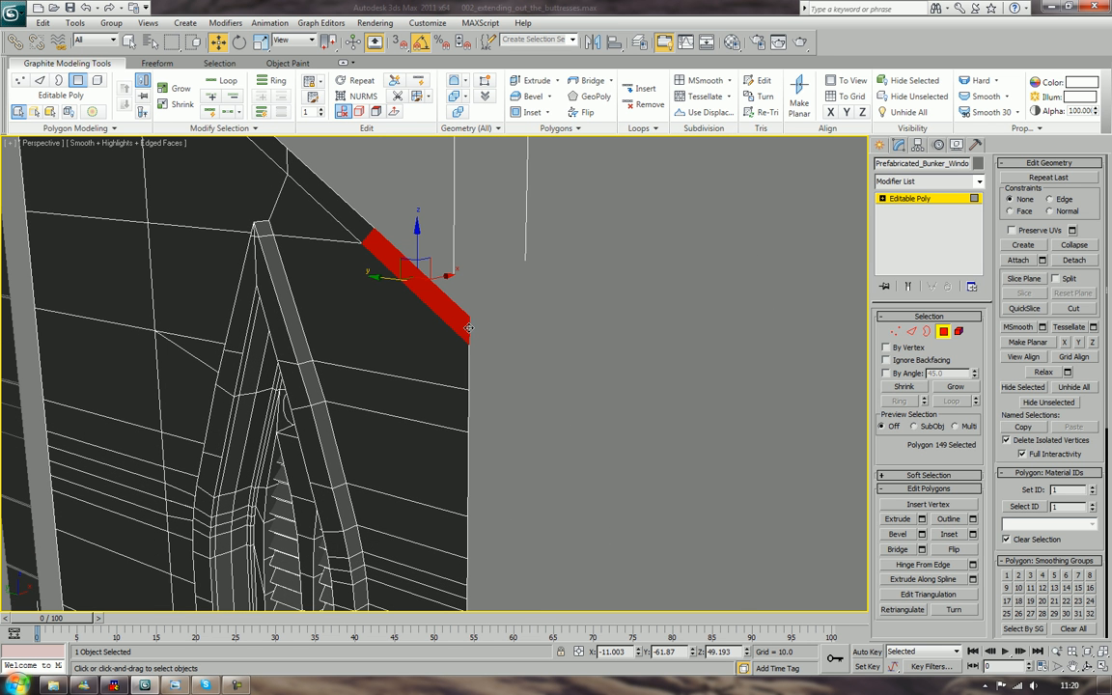
pyautogui.click(910, 331)
pyautogui.click(470, 324)
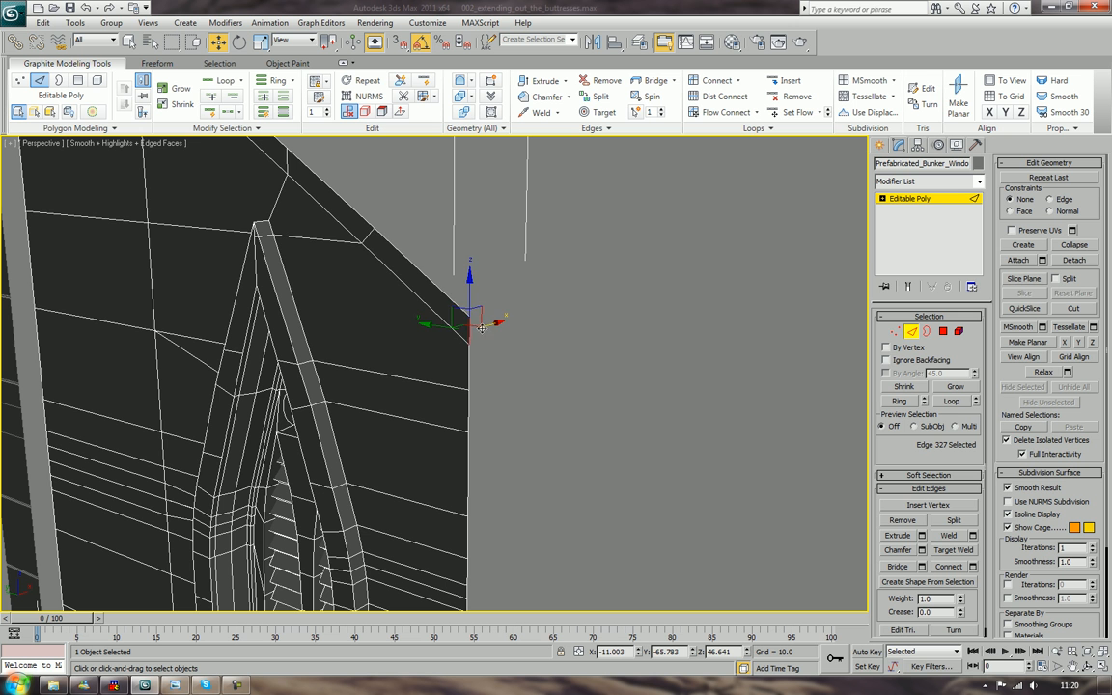
pyautogui.moveTo(482, 329); pyautogui.dragTo(508, 325)
pyautogui.hotkey('ctrl', 'z')
pyautogui.keyDown('ctrl'); pyautogui.click(471, 372); pyautogui.keyUp('ctrl')
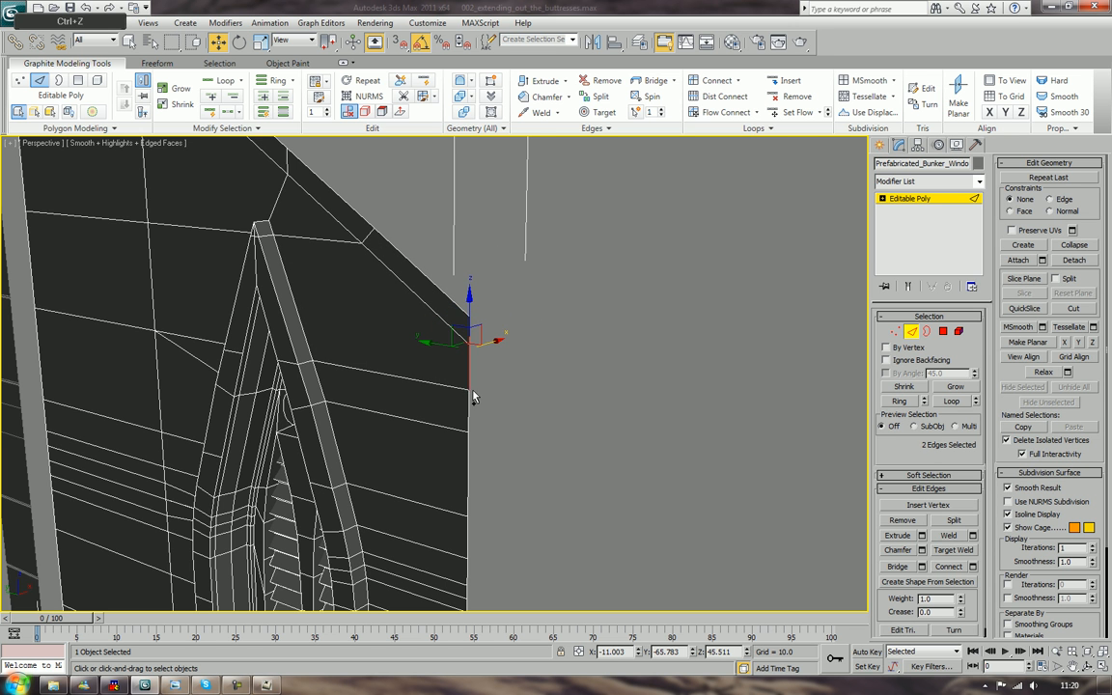
pyautogui.keyDown('ctrl'); pyautogui.click(472, 428); pyautogui.keyUp('ctrl')
pyautogui.keyDown('ctrl'); pyautogui.click(468, 474); pyautogui.keyUp('ctrl')
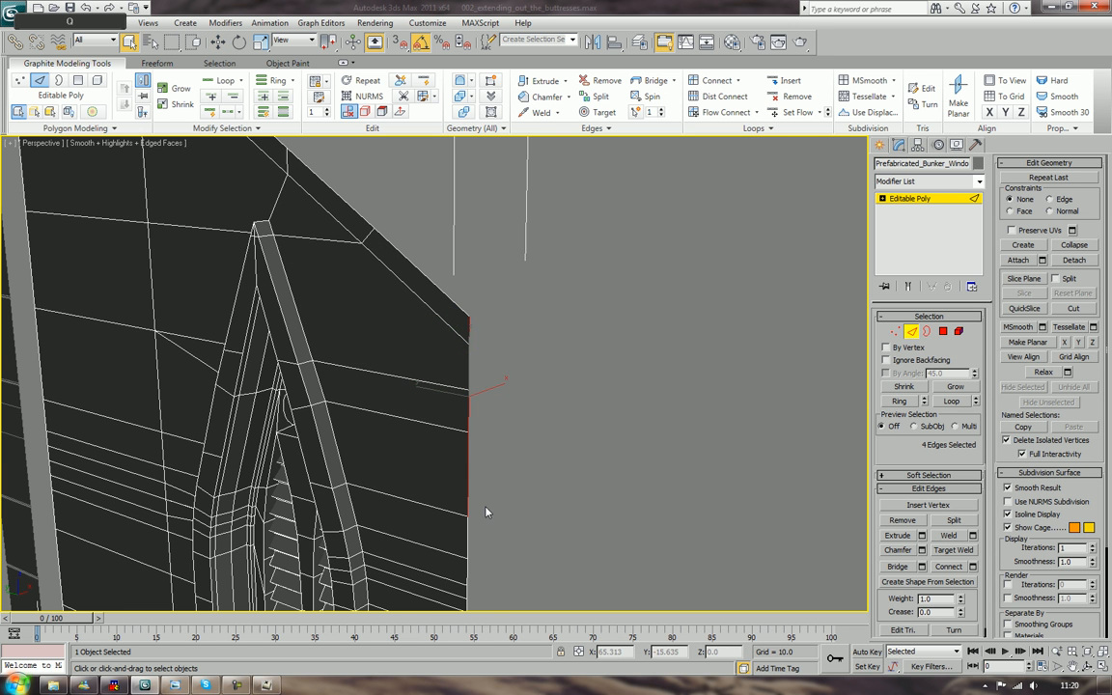
# Extend the edge selection down the wall's short side to its base and activate the Move tool
pyautogui.keyDown('alt'); pyautogui.moveTo(487, 514); pyautogui.dragTo(546, 243, button='middle'); pyautogui.keyUp('alt')
pyautogui.keyDown('ctrl'); pyautogui.click(539, 248); pyautogui.keyUp('ctrl')
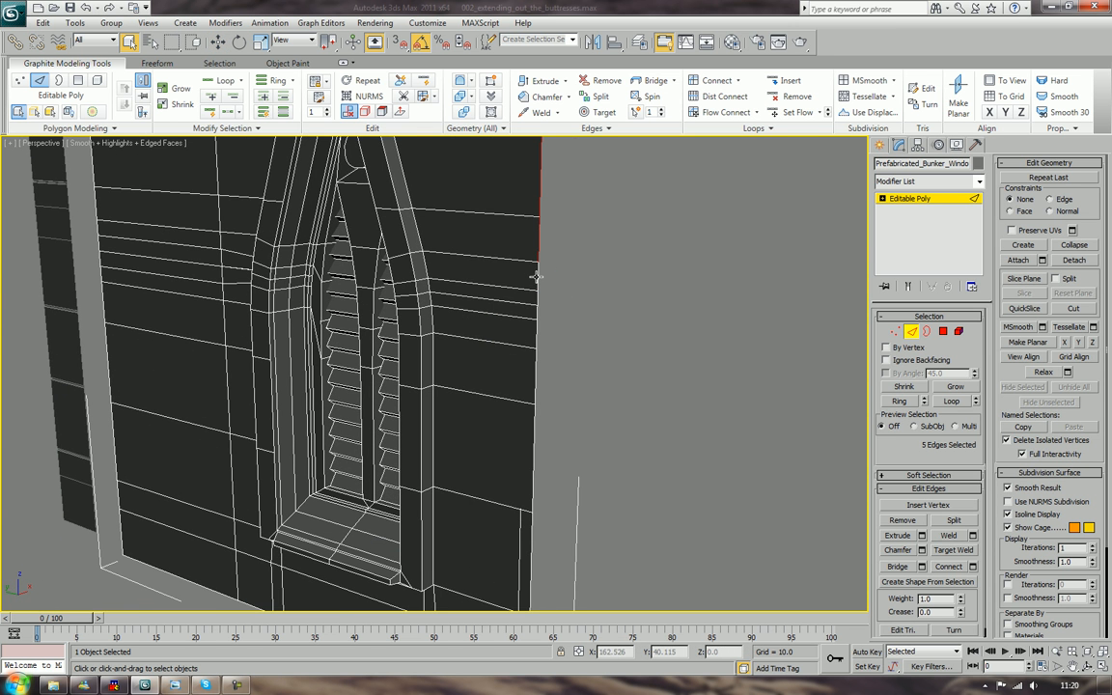
pyautogui.keyDown('ctrl'); pyautogui.click(537, 277); pyautogui.keyUp('ctrl')
pyautogui.keyDown('ctrl'); pyautogui.click(539, 300); pyautogui.keyUp('ctrl')
pyautogui.keyDown('ctrl'); pyautogui.click(537, 314); pyautogui.keyUp('ctrl')
pyautogui.keyDown('ctrl'); pyautogui.click(535, 342); pyautogui.keyUp('ctrl')
pyautogui.keyDown('ctrl'); pyautogui.click(534, 382); pyautogui.keyUp('ctrl')
pyautogui.moveTo(543, 388); pyautogui.dragTo(592, 250, button='middle')
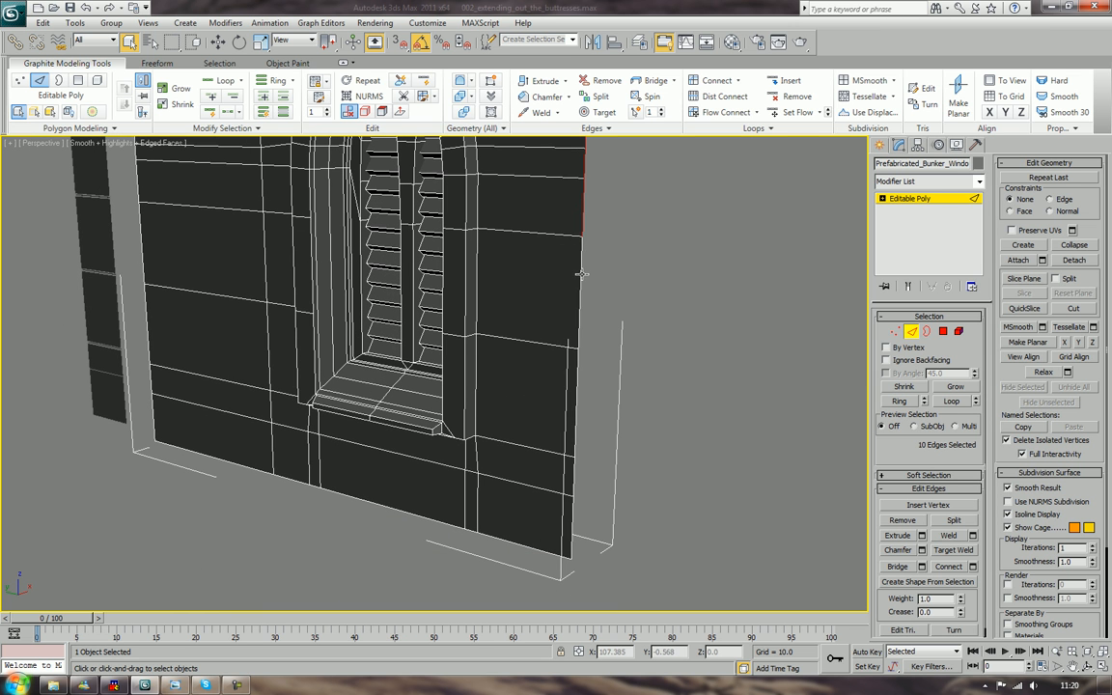
pyautogui.keyDown('ctrl'); pyautogui.click(580, 278); pyautogui.keyUp('ctrl')
pyautogui.keyDown('ctrl'); pyautogui.click(575, 397); pyautogui.keyUp('ctrl')
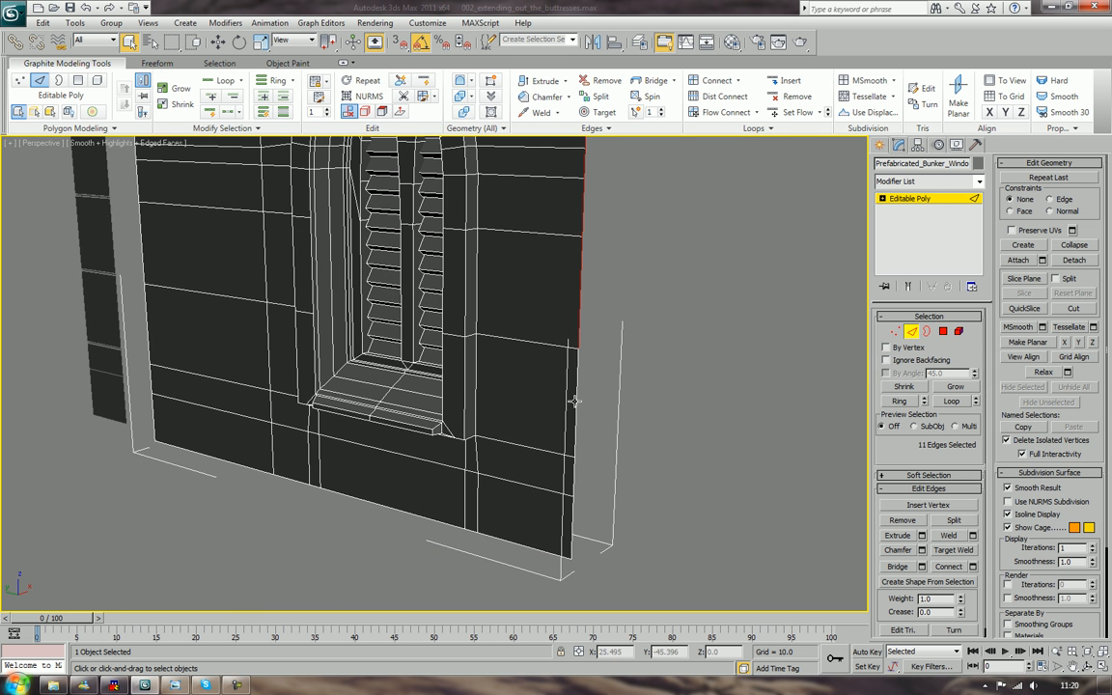
pyautogui.keyDown('ctrl'); pyautogui.click(575, 483); pyautogui.keyUp('ctrl')
pyautogui.keyDown('ctrl'); pyautogui.click(573, 518); pyautogui.keyUp('ctrl')
pyautogui.scroll(-5, 682, 384)
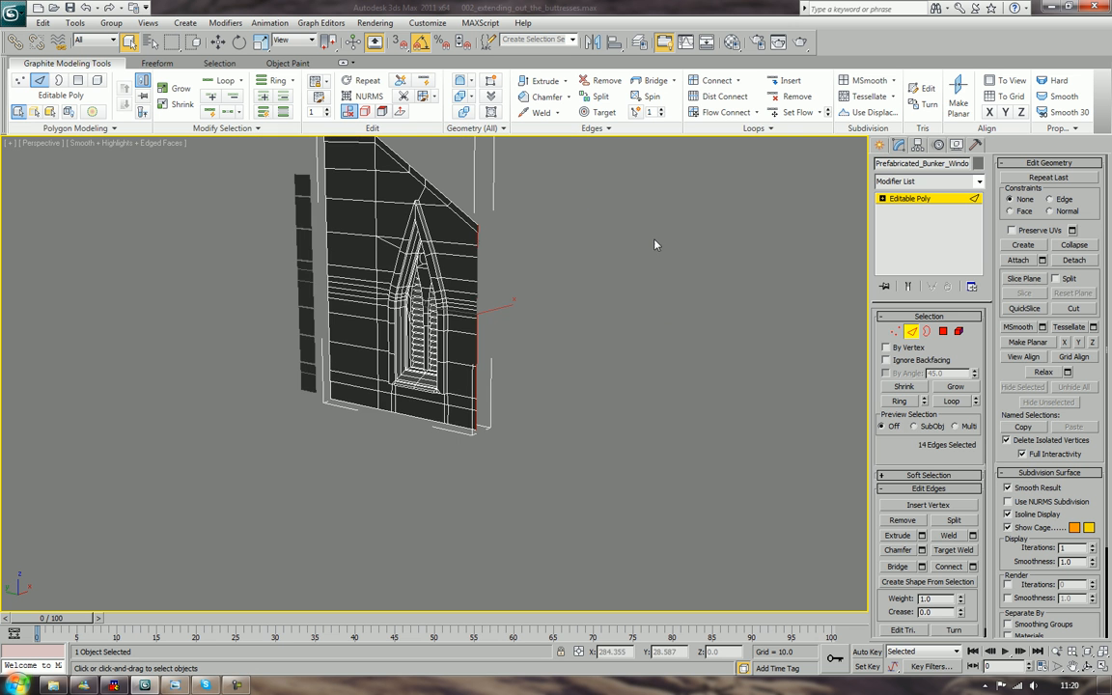
pyautogui.moveTo(654, 244); pyautogui.dragTo(556, 375, button='middle')
pyautogui.press('w')
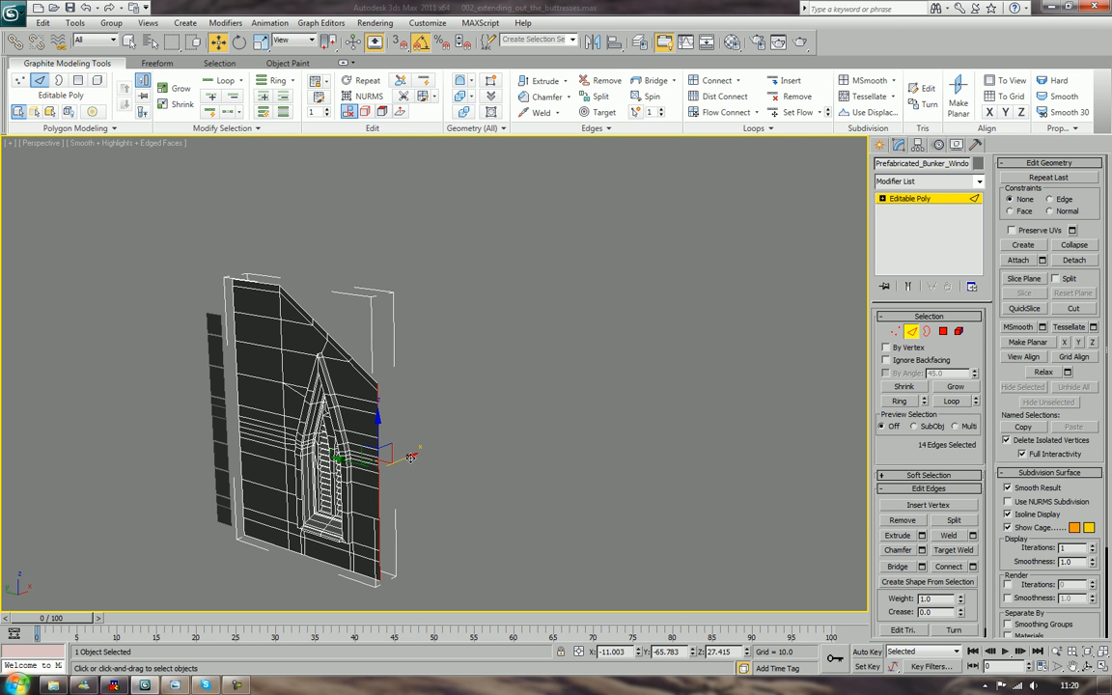
# Extend the selected side edges into an end wall ending at about X = 7.4, showing the 0 (default) layer as reference for the bunker's mid-width
pyautogui.keyDown('shift'); pyautogui.moveTo(410, 456); pyautogui.dragTo(473, 456); pyautogui.keyUp('shift')
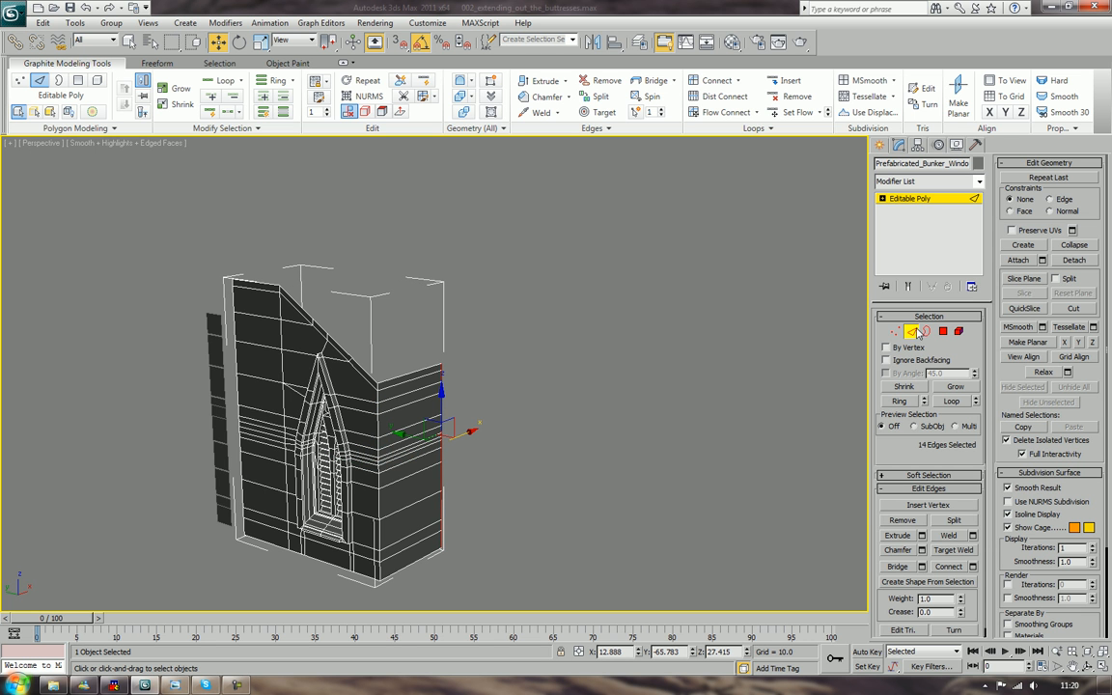
pyautogui.click(639, 42)
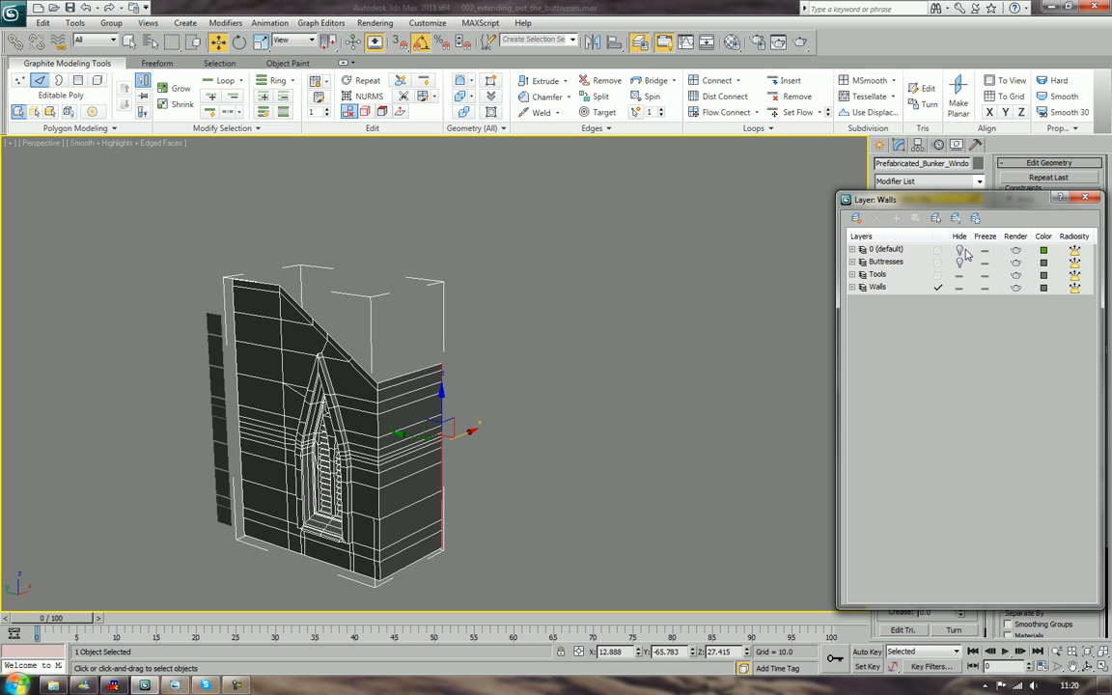
pyautogui.click(959, 249)
pyautogui.click(958, 262)
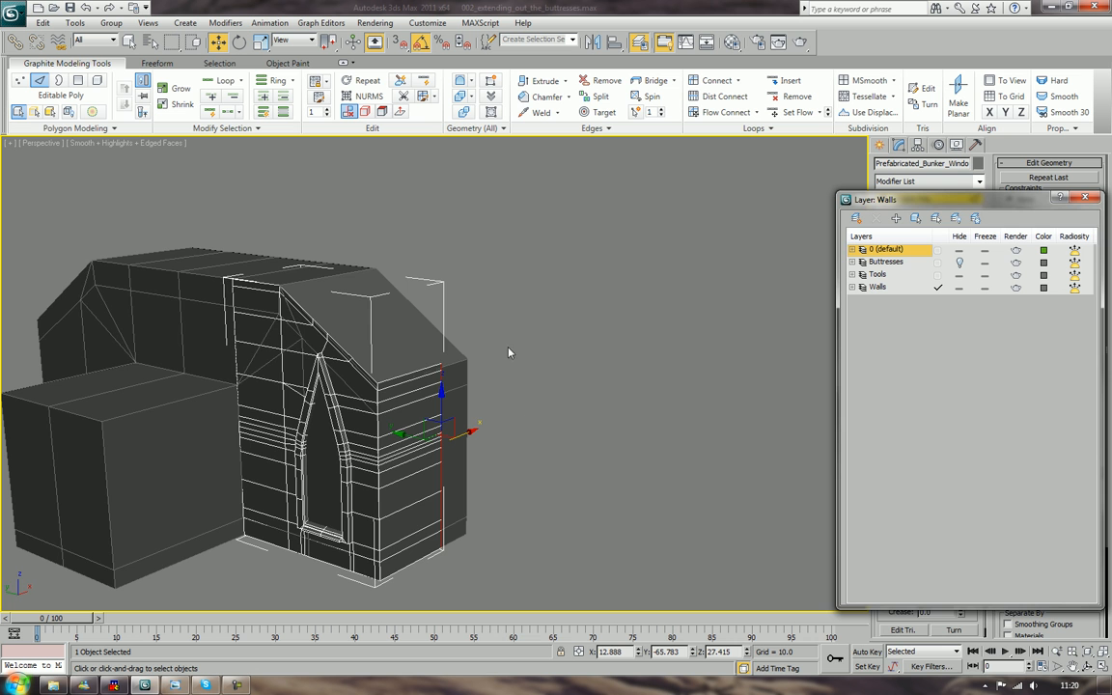
pyautogui.keyDown('alt'); pyautogui.moveTo(531, 417); pyautogui.dragTo(477, 439, button='middle'); pyautogui.keyUp('alt')
pyautogui.moveTo(476, 438); pyautogui.dragTo(477, 439)
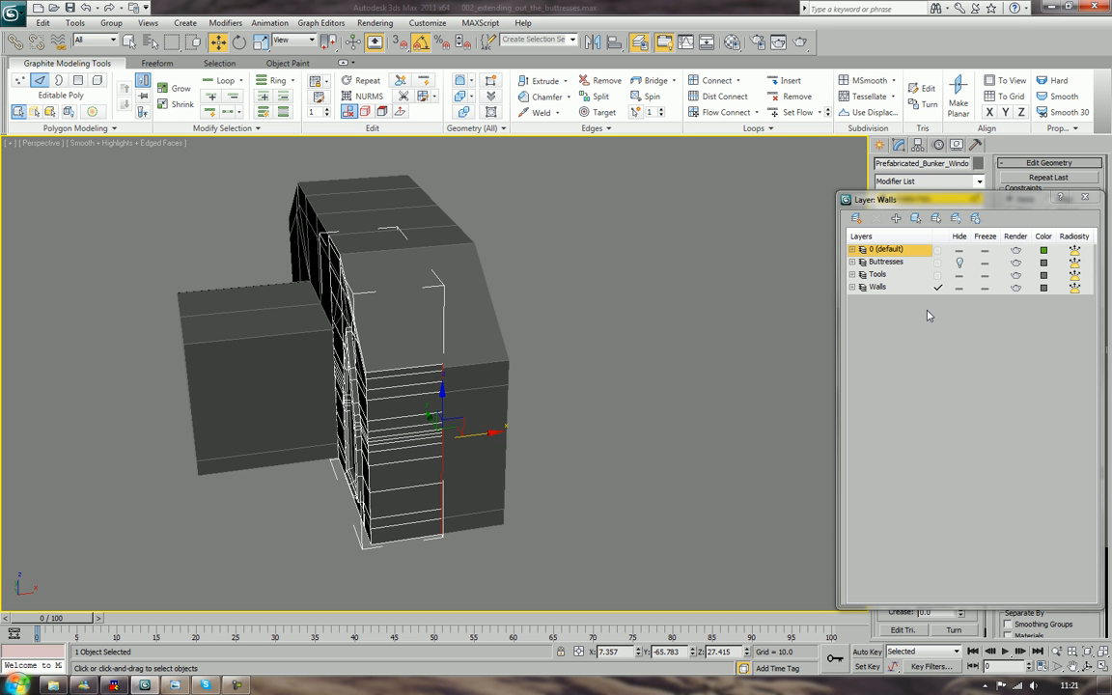
# Hide the 0 (default) layer and close the layer manager
pyautogui.click(959, 260)
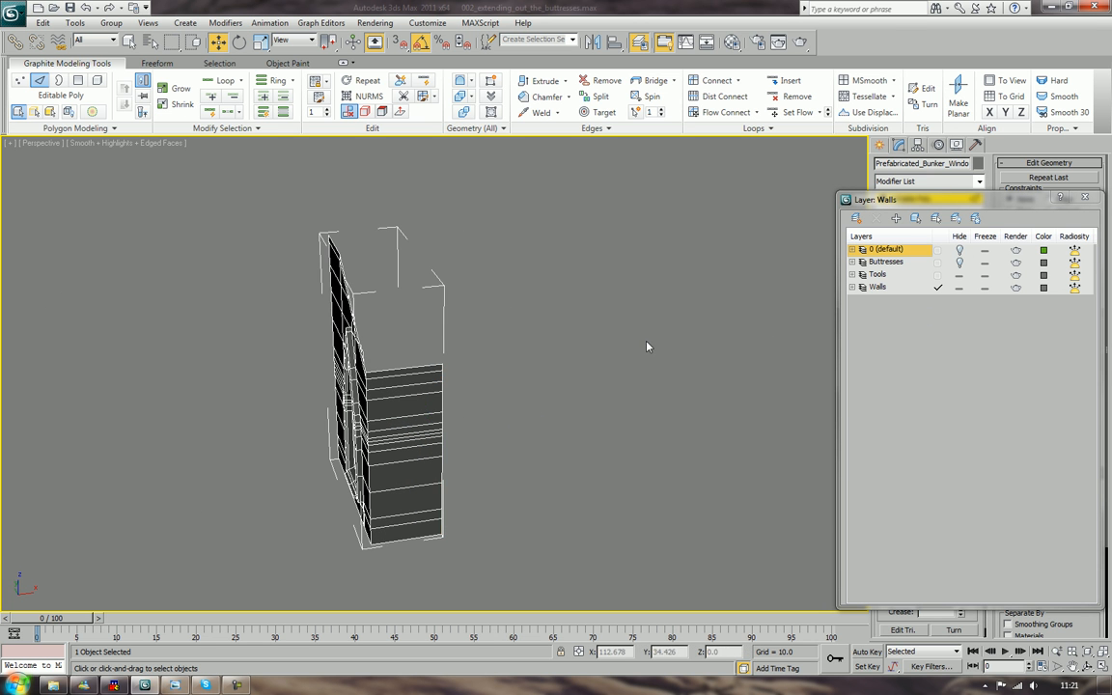
pyautogui.keyDown('alt'); pyautogui.moveTo(650, 344); pyautogui.dragTo(581, 252, button='middle'); pyautogui.keyUp('alt')
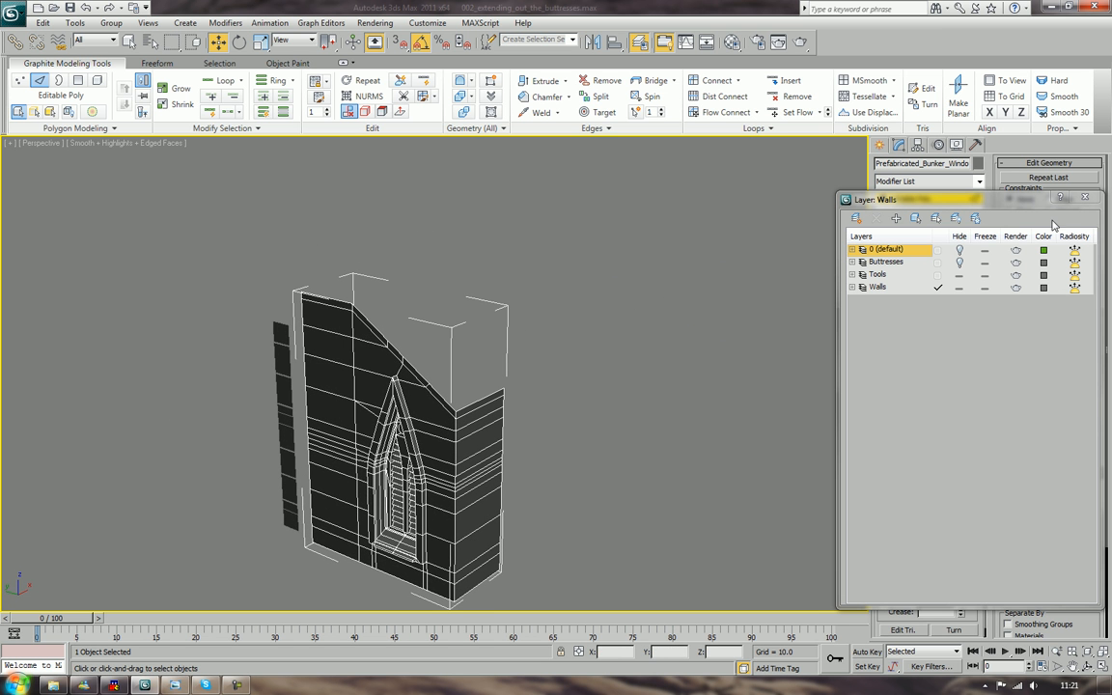
pyautogui.click(1085, 197)
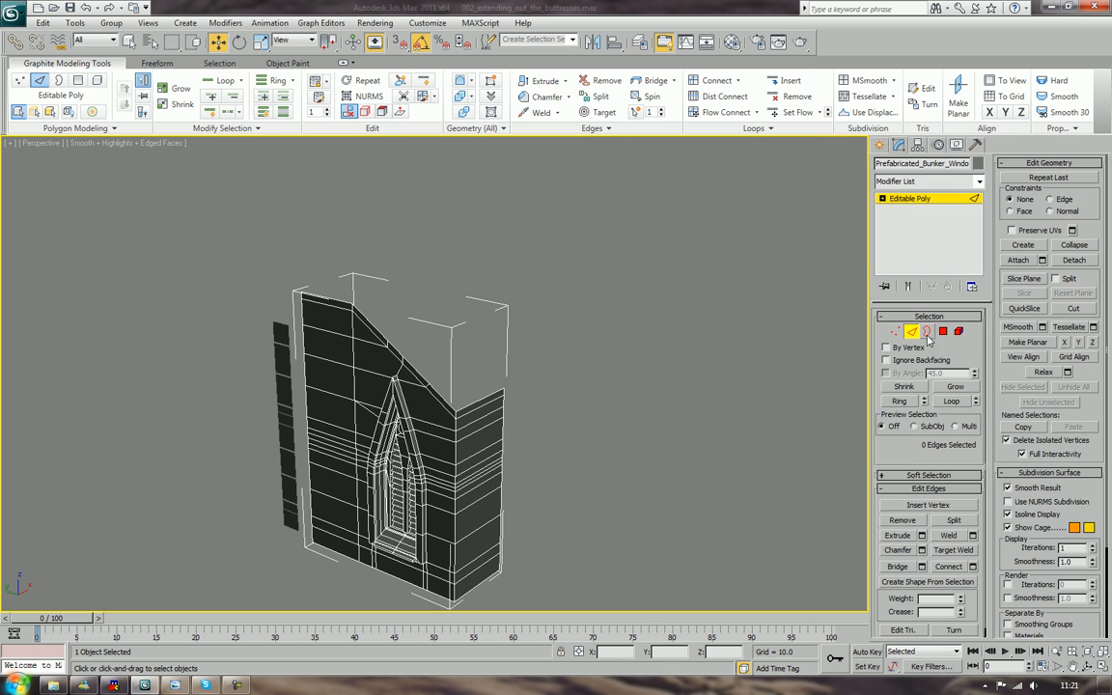
# Select the six narrow trim polygons along the wall's upper edge, slope and end-wall top
pyautogui.press('4')
pyautogui.keyDown('alt'); pyautogui.moveTo(723, 390); pyautogui.dragTo(637, 382, button='middle'); pyautogui.keyUp('alt')
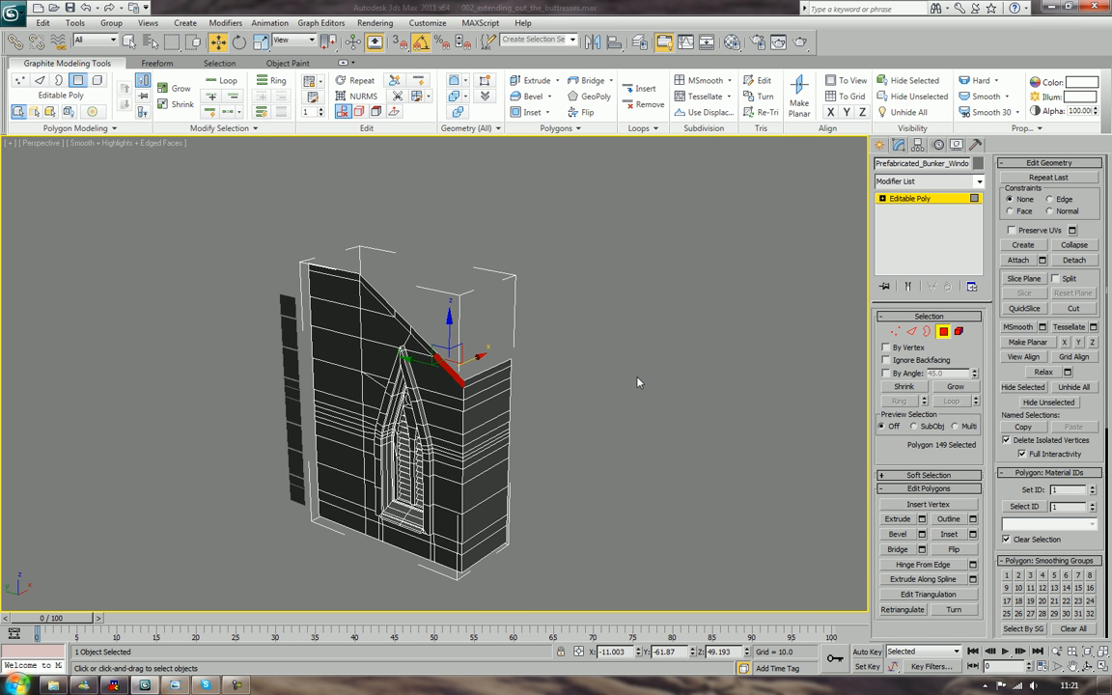
pyautogui.keyDown('ctrl'); pyautogui.click(486, 376); pyautogui.keyUp('ctrl')
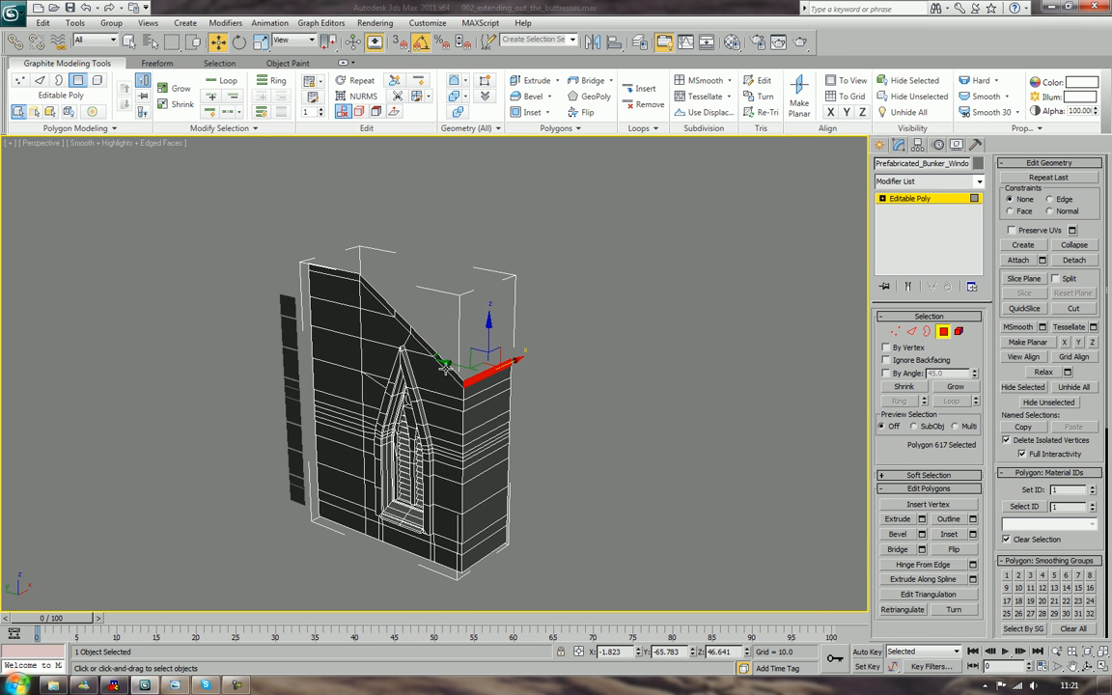
pyautogui.keyDown('ctrl'); pyautogui.click(415, 333); pyautogui.keyUp('ctrl')
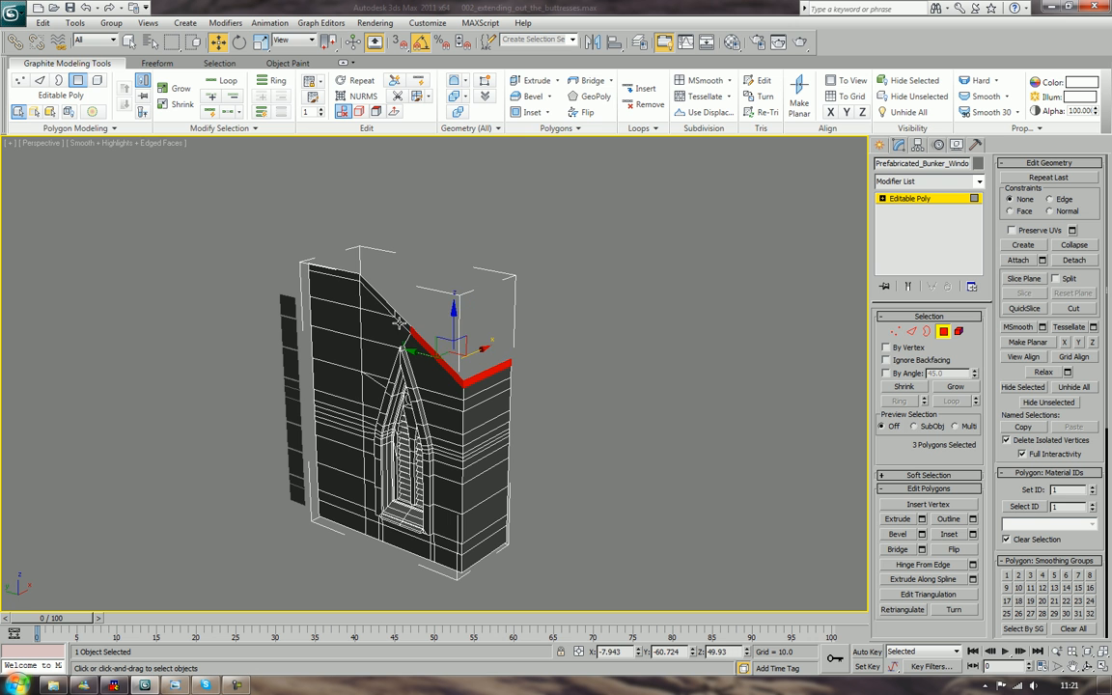
pyautogui.keyDown('ctrl'); pyautogui.click(393, 314); pyautogui.keyUp('ctrl')
pyautogui.keyDown('ctrl'); pyautogui.click(377, 295); pyautogui.keyUp('ctrl')
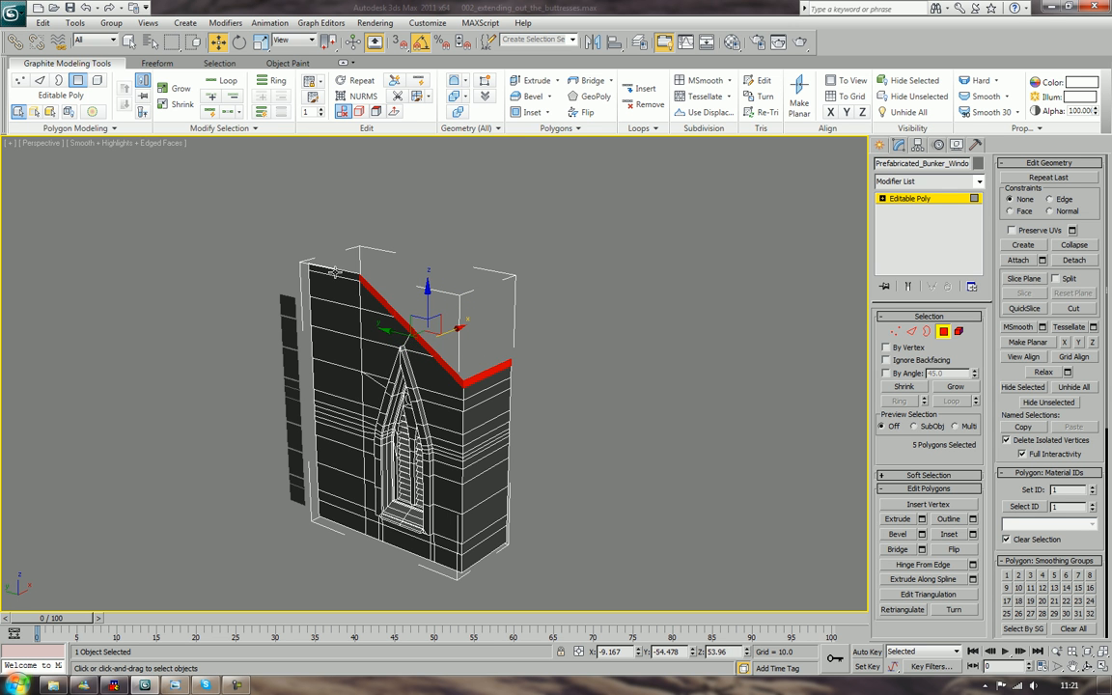
pyautogui.keyDown('ctrl'); pyautogui.click(324, 270); pyautogui.keyUp('ctrl')
pyautogui.scroll(6, 512, 305)
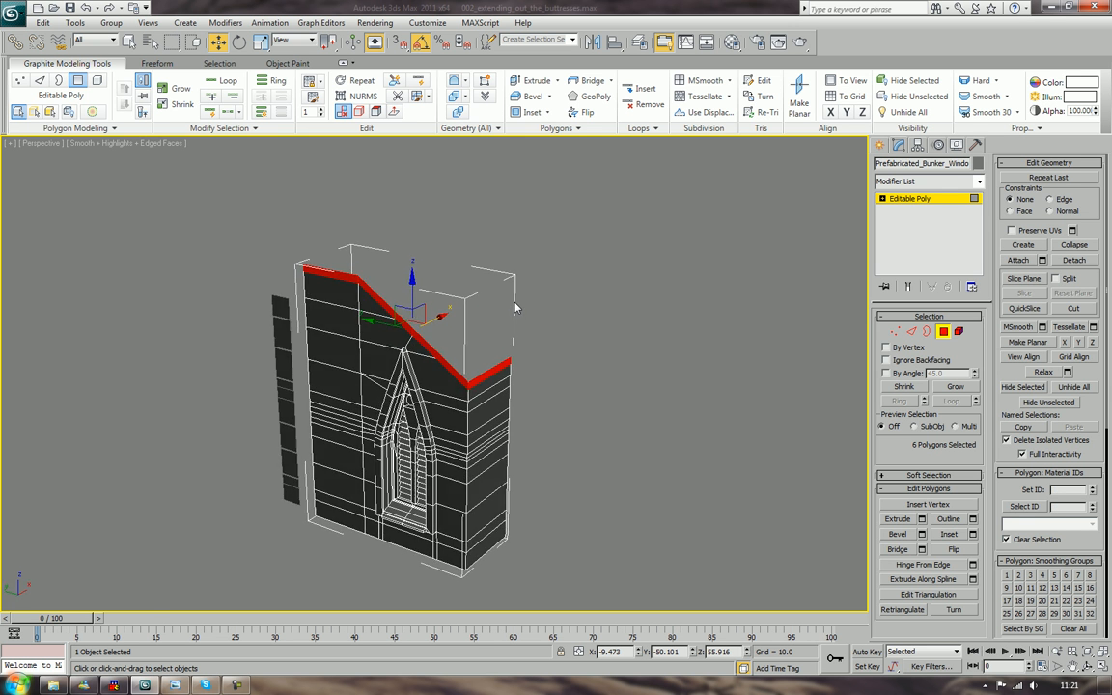
# Extrude the six selected trim polygons slightly outward from the wall
pyautogui.click(910, 520)
pyautogui.moveTo(550, 389)
pyautogui.mouseDown()
pyautogui.moveTo(553, 370)
pyautogui.moveTo(558, 387)
pyautogui.mouseUp()
pyautogui.keyDown('alt'); pyautogui.moveTo(637, 388); pyautogui.dragTo(560, 415, button='middle'); pyautogui.keyUp('alt')
# Flatten the wall's five extruded trim polygons by scaling along X, and the end-wall trim polygon by scaling along Y
pyautogui.keyDown('alt'); pyautogui.click(558, 431); pyautogui.keyUp('alt')
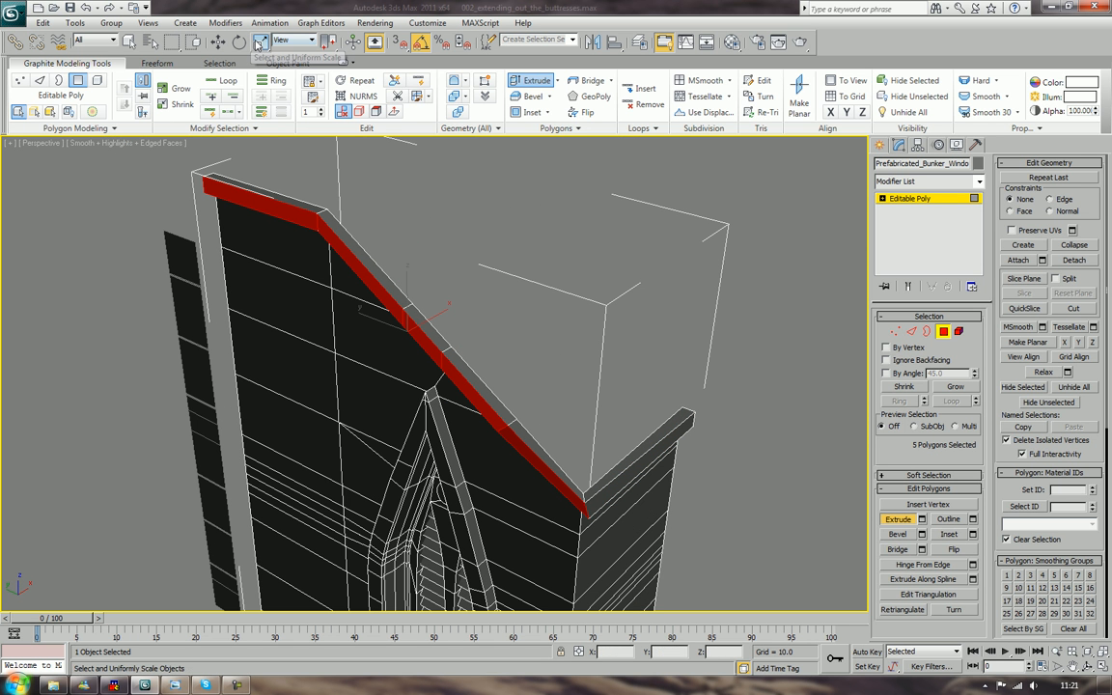
pyautogui.click(261, 42)
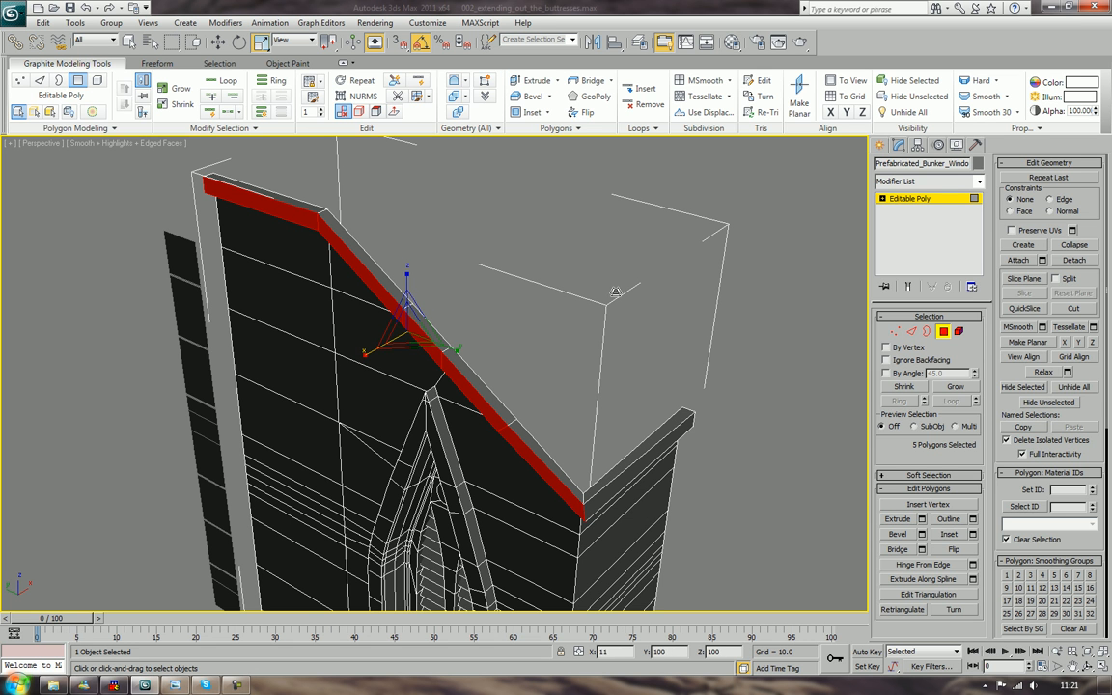
pyautogui.click(639, 464)
pyautogui.press('r')
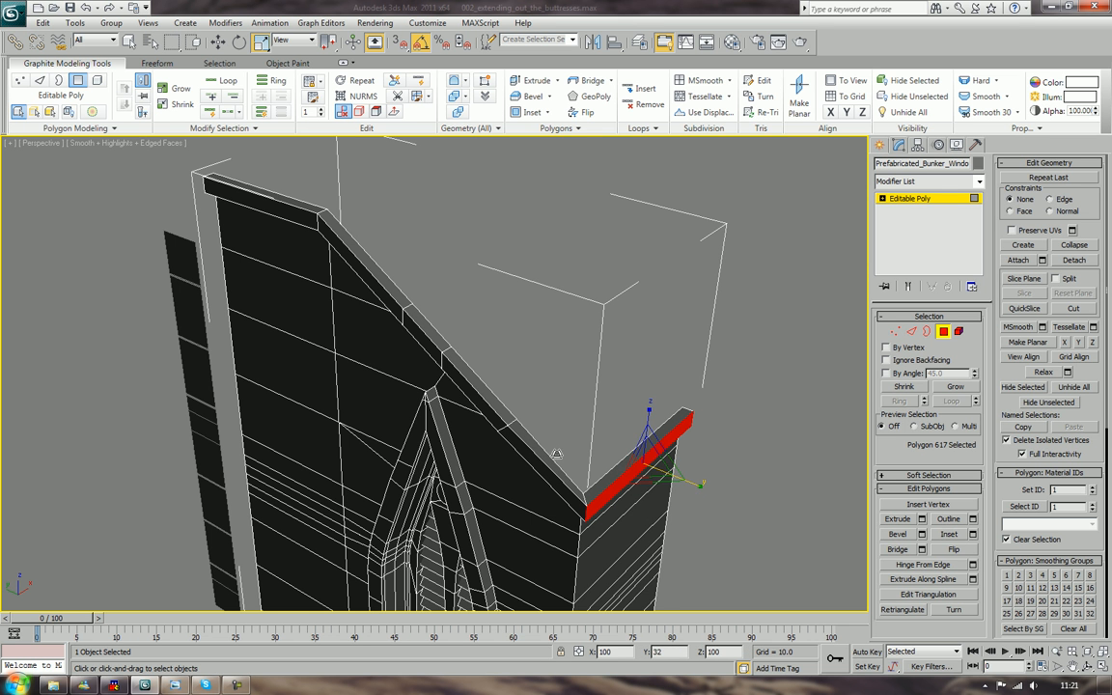
# Select the five inner top edges of the wall's trim from its upper end down the slope to the corner, and activate the Move tool
pyautogui.keyDown('alt'); pyautogui.moveTo(618, 425); pyautogui.dragTo(580, 332, button='middle'); pyautogui.keyUp('alt')
pyautogui.click(908, 334)
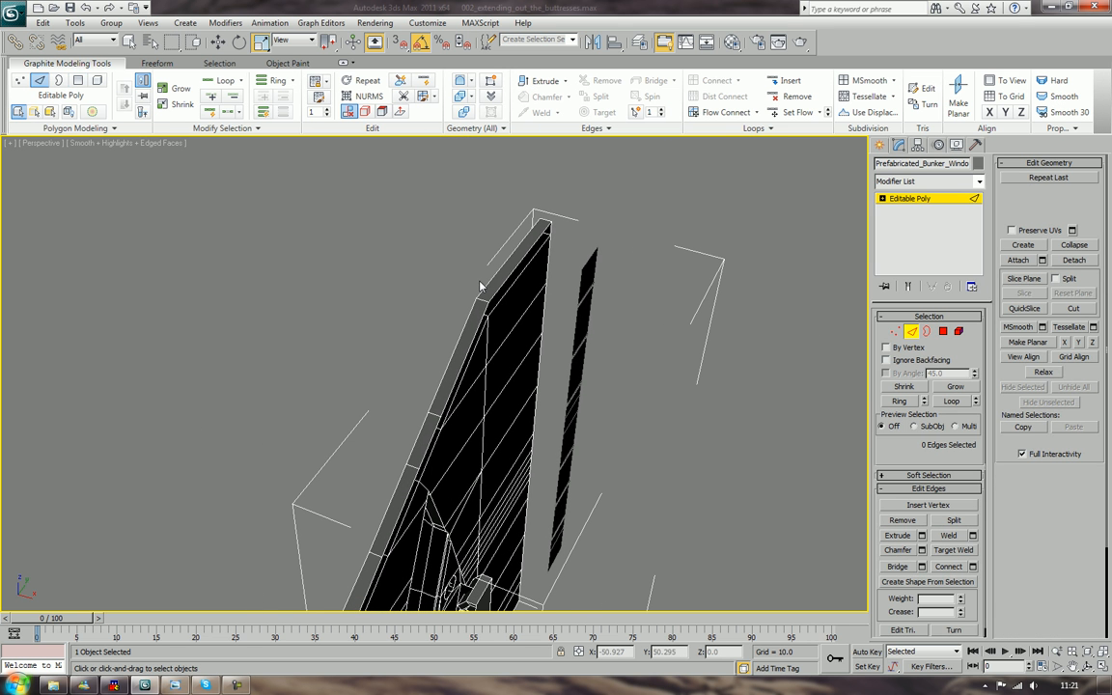
pyautogui.click(502, 284)
pyautogui.moveTo(532, 398); pyautogui.dragTo(528, 259, button='middle')
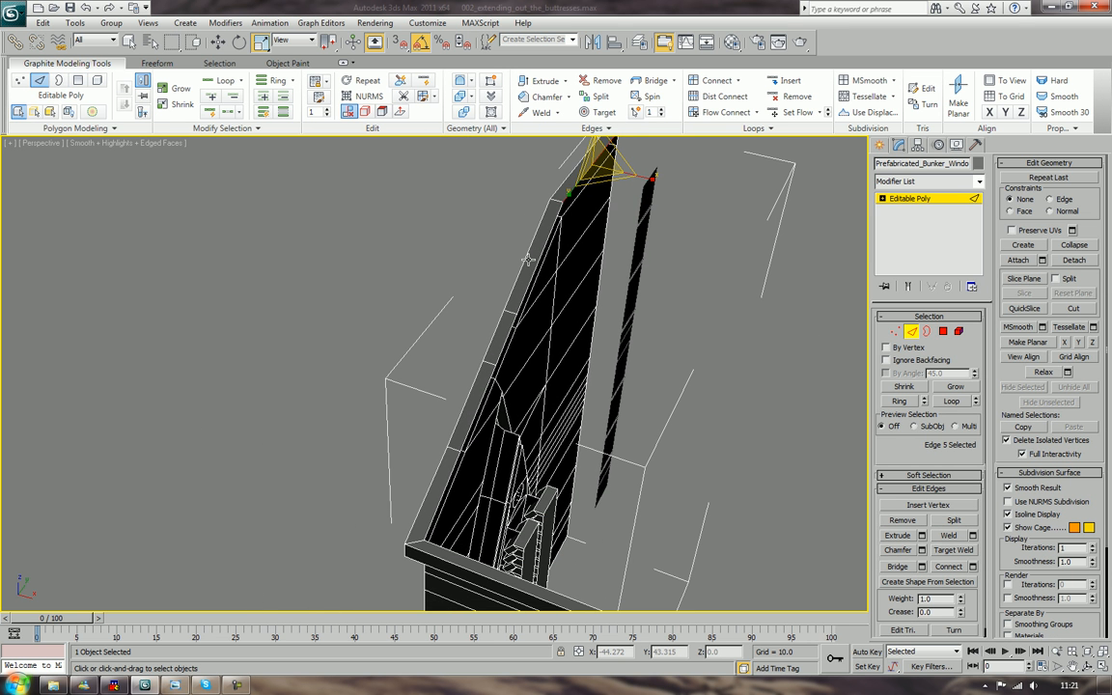
pyautogui.keyDown('ctrl'); pyautogui.click(537, 273); pyautogui.keyUp('ctrl')
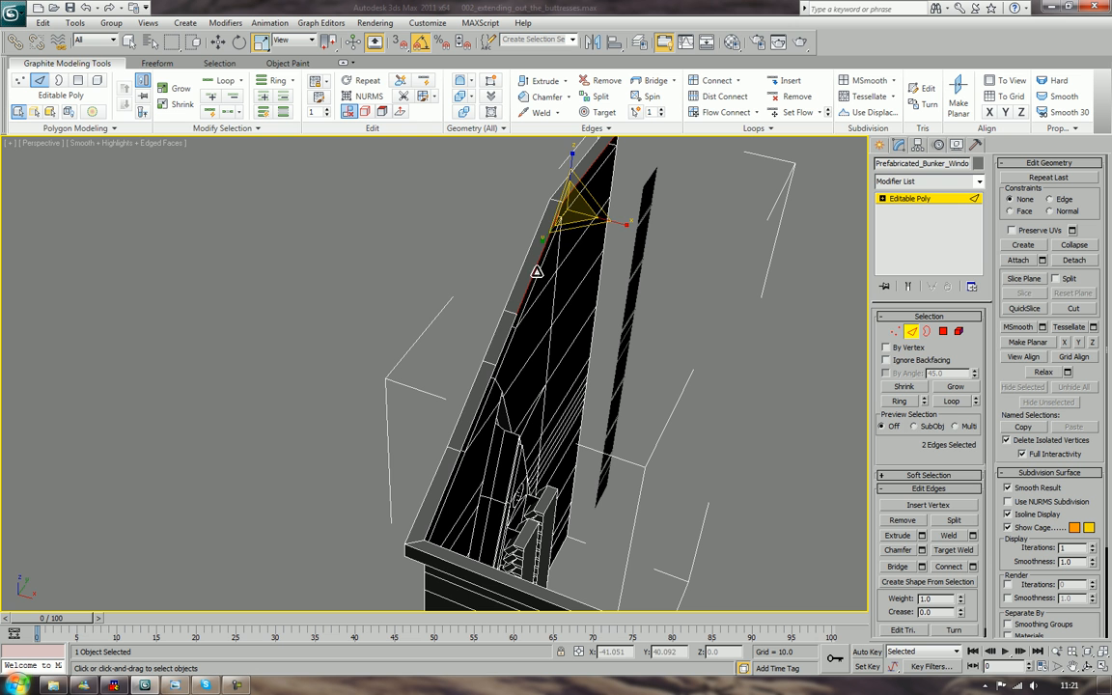
pyautogui.keyDown('ctrl'); pyautogui.click(506, 333); pyautogui.keyUp('ctrl')
pyautogui.keyDown('ctrl'); pyautogui.click(482, 397); pyautogui.keyUp('ctrl')
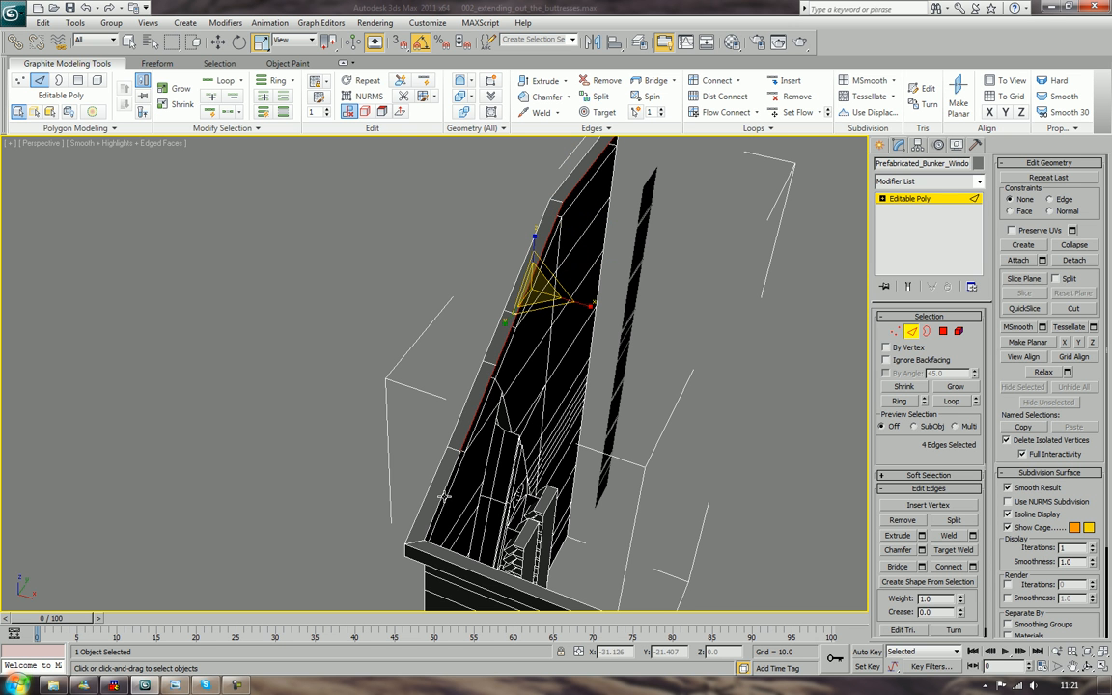
pyautogui.keyDown('ctrl'); pyautogui.click(444, 496); pyautogui.keyUp('ctrl')
pyautogui.moveTo(478, 454)
pyautogui.keyDown('alt'); pyautogui.mouseDown(button='middle')
pyautogui.moveTo(483, 437)
pyautogui.moveTo(471, 436)
pyautogui.mouseUp(button='middle'); pyautogui.keyUp('alt')
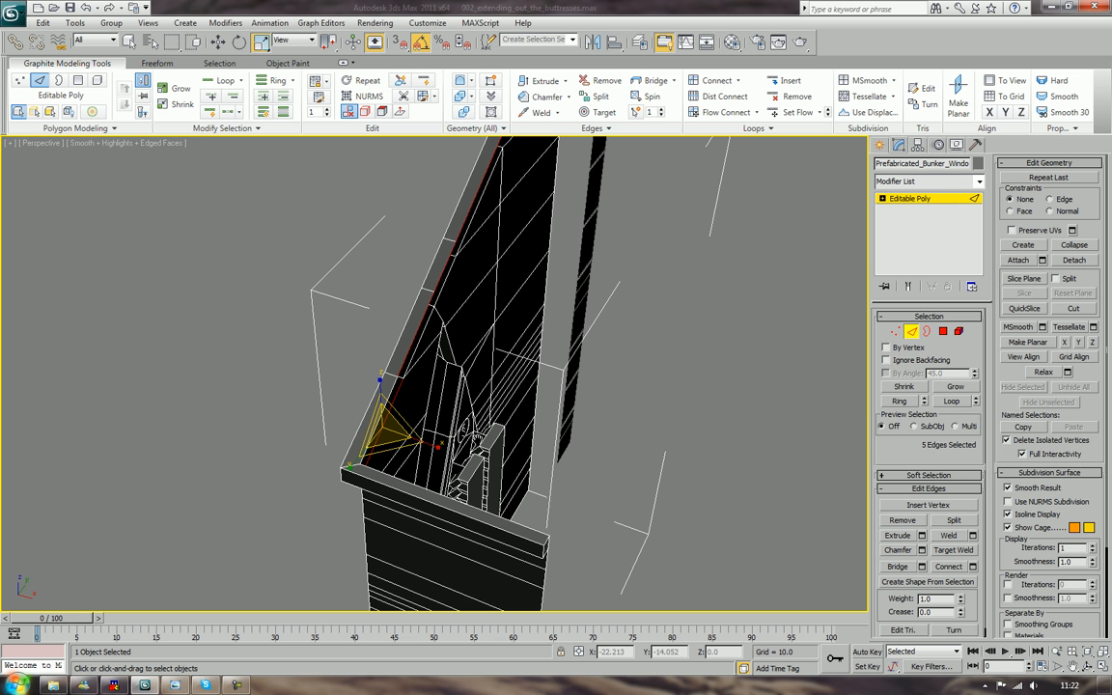
pyautogui.press('w')
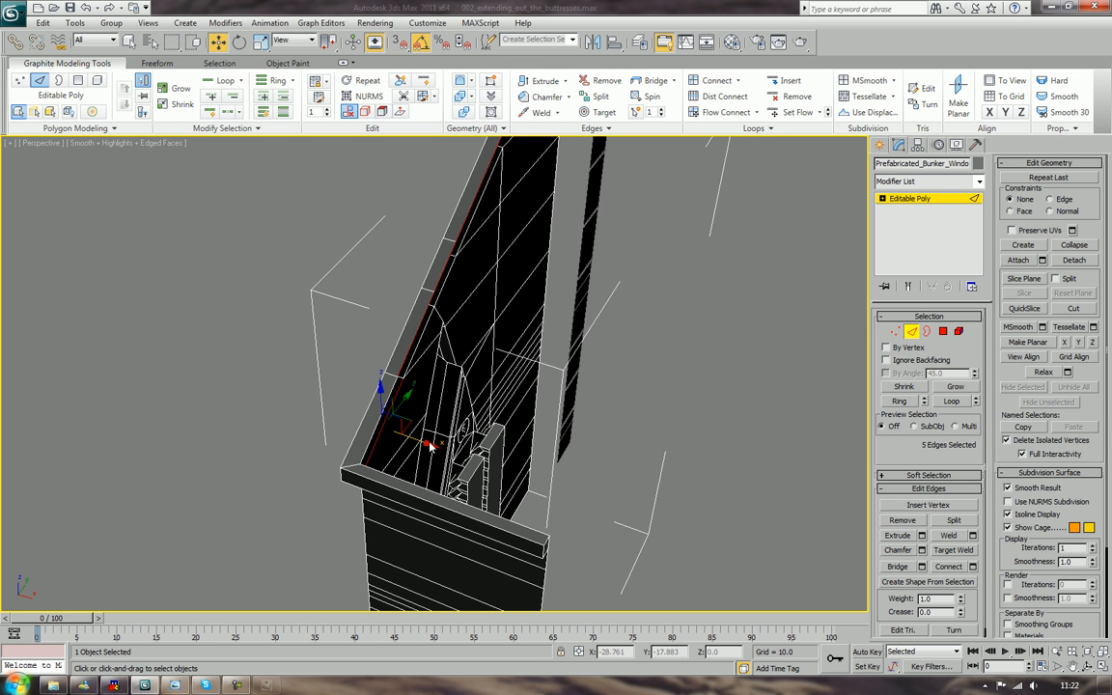
# Try to move the selected inner trim edges inward along X, and undo the move and the last edge selection
pyautogui.moveTo(429, 443); pyautogui.dragTo(464, 456)
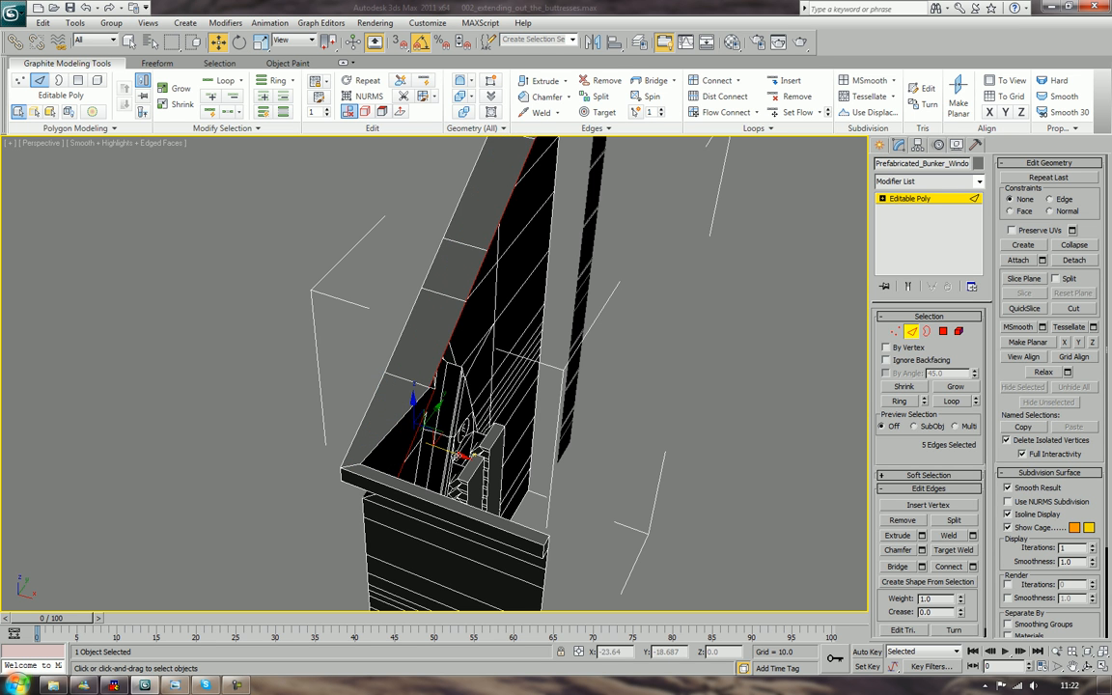
pyautogui.hotkey('ctrl', 'z')
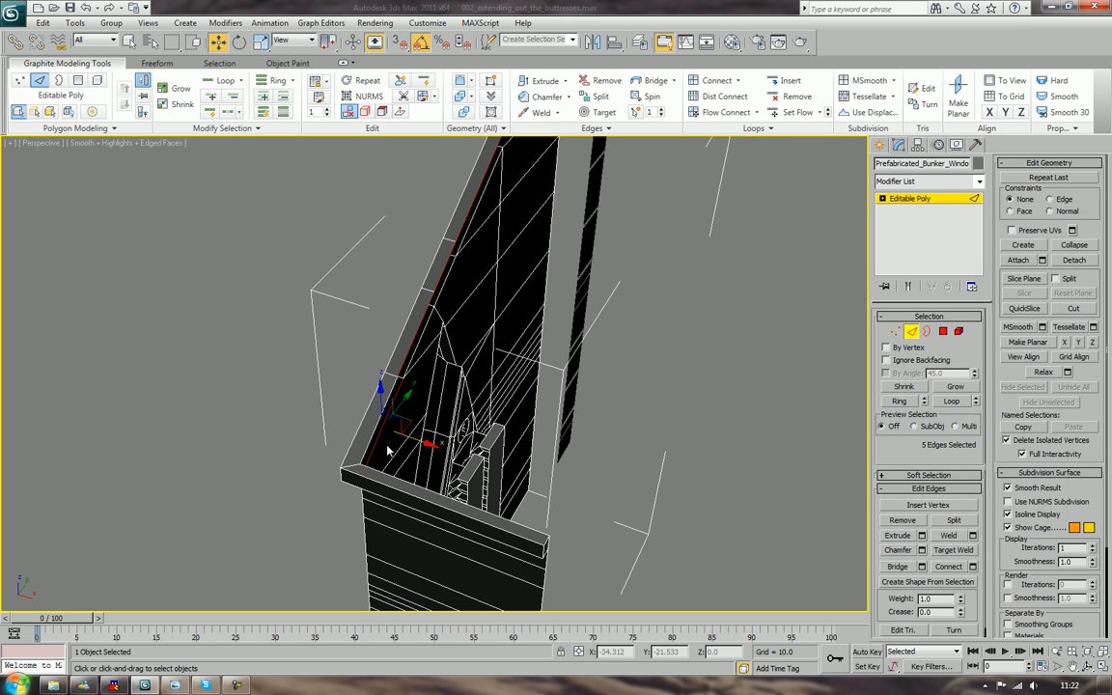
pyautogui.hotkey('ctrl', 'z')
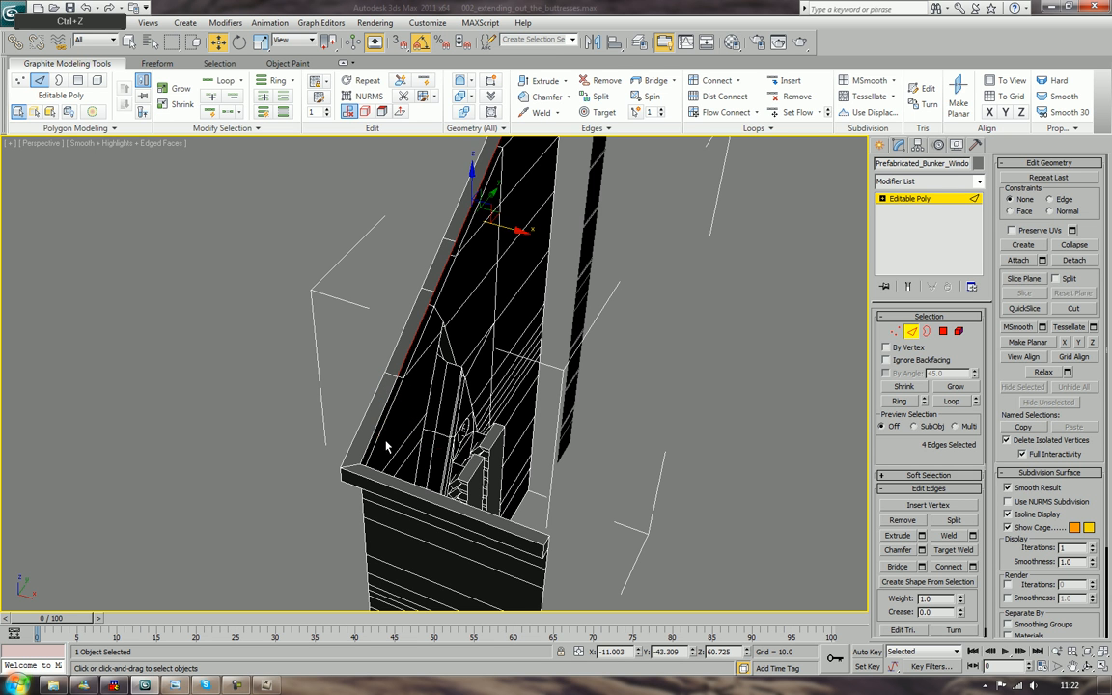
# Add the lowest inner trim edge to the selection and move all five edges inward to about X = -8.3
pyautogui.keyDown('ctrl'); pyautogui.click(378, 432); pyautogui.keyUp('ctrl')
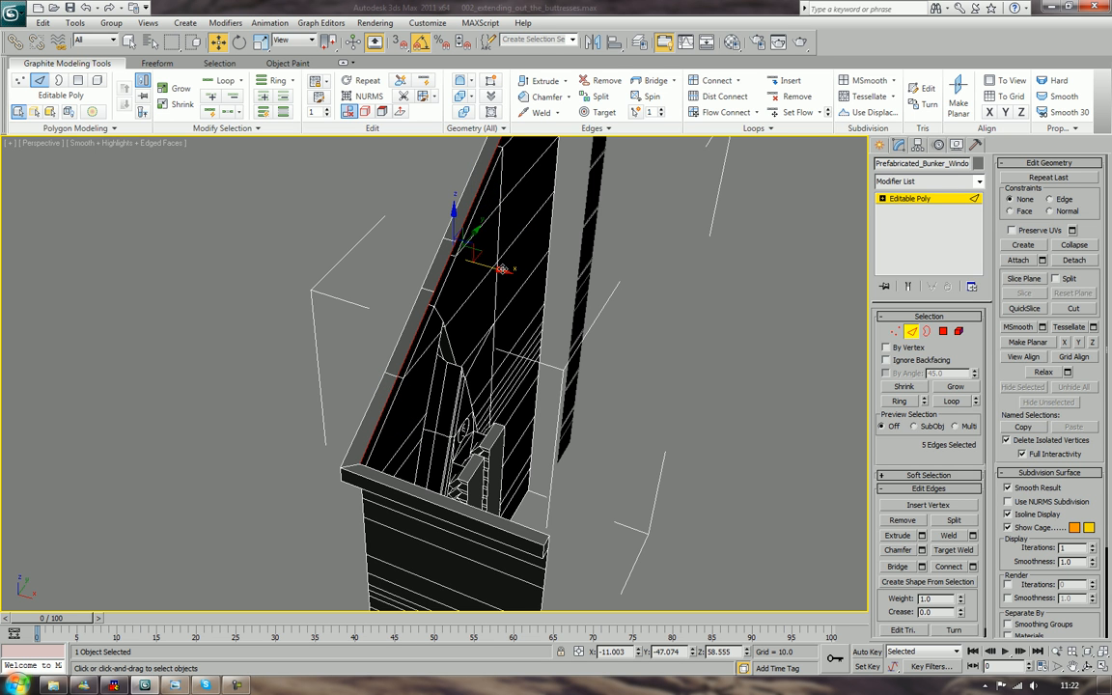
pyautogui.moveTo(495, 286); pyautogui.dragTo(530, 295)
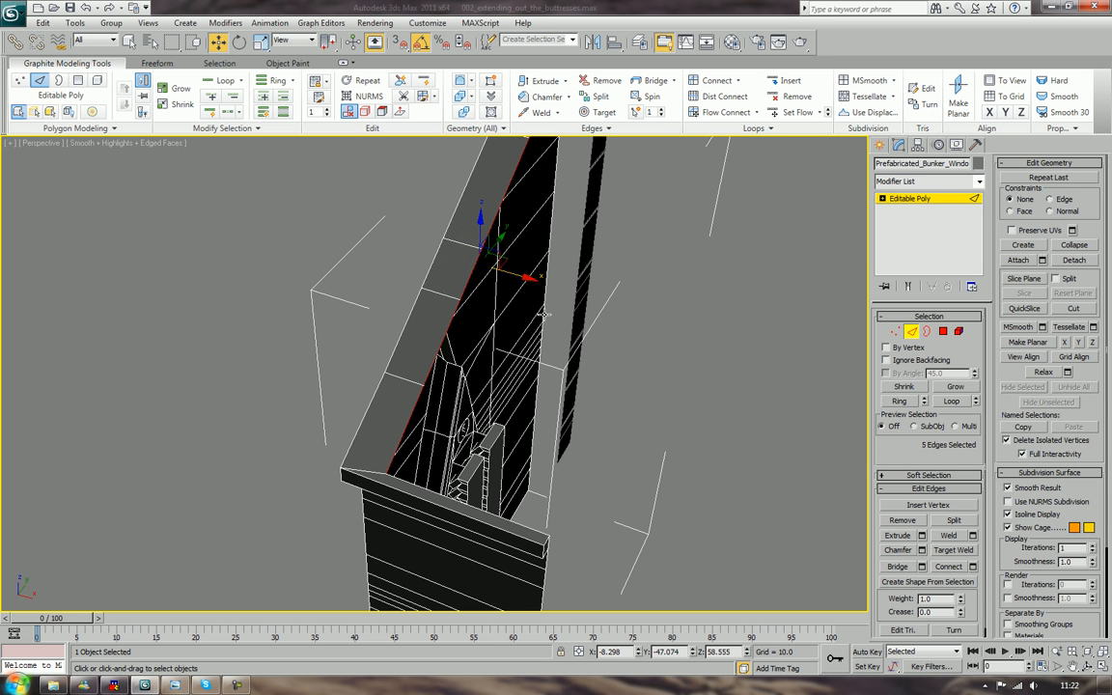
# Try to lower the top edge of the end-wall trim to meet the slope's end, and undo the move
pyautogui.keyDown('alt'); pyautogui.moveTo(593, 377); pyautogui.dragTo(733, 321, button='middle'); pyautogui.keyUp('alt')
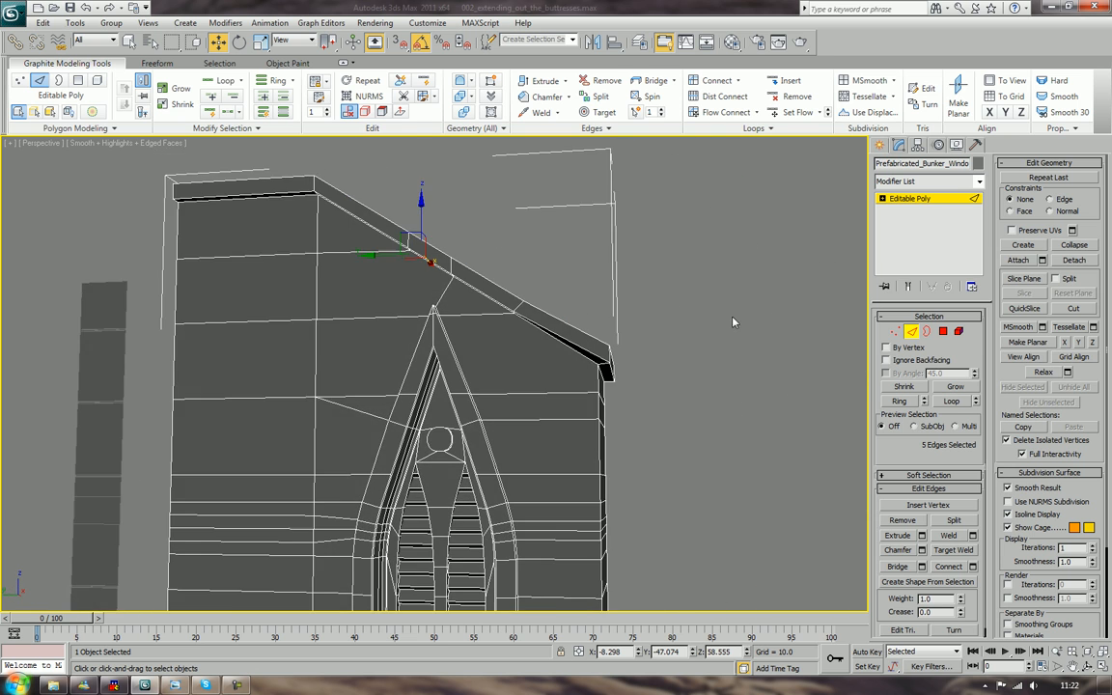
pyautogui.scroll(3, 722, 332)
pyautogui.moveTo(640, 353); pyautogui.dragTo(552, 377, button='middle')
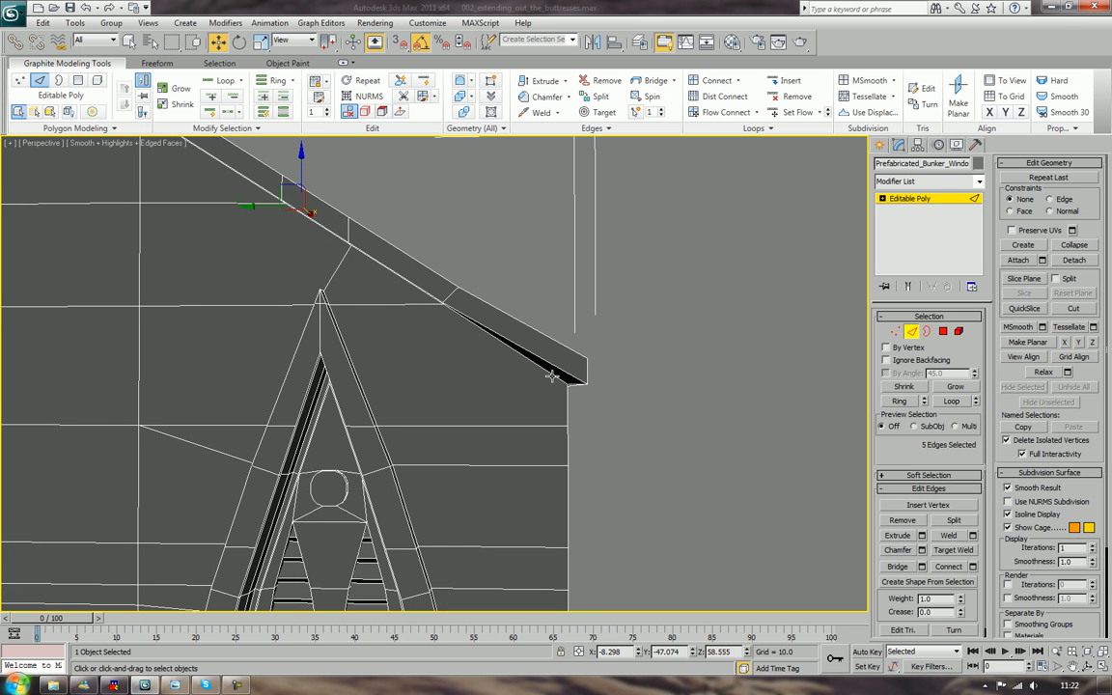
pyautogui.scroll(-1, 552, 376)
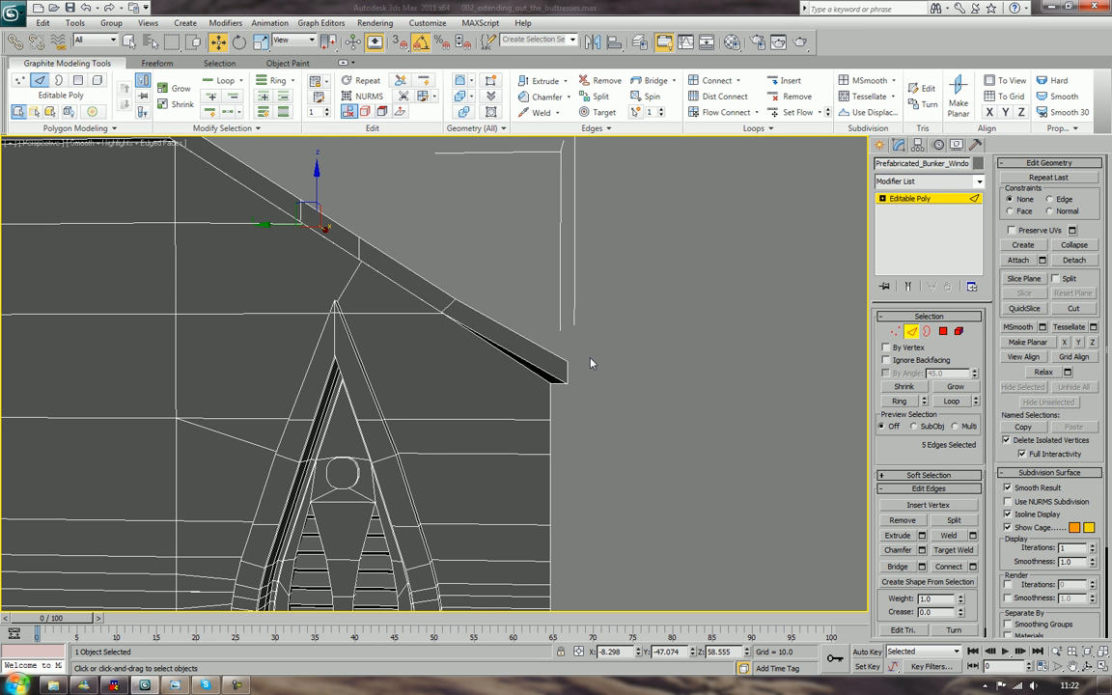
pyautogui.keyDown('alt'); pyautogui.moveTo(591, 364); pyautogui.dragTo(580, 364, button='middle'); pyautogui.keyUp('alt')
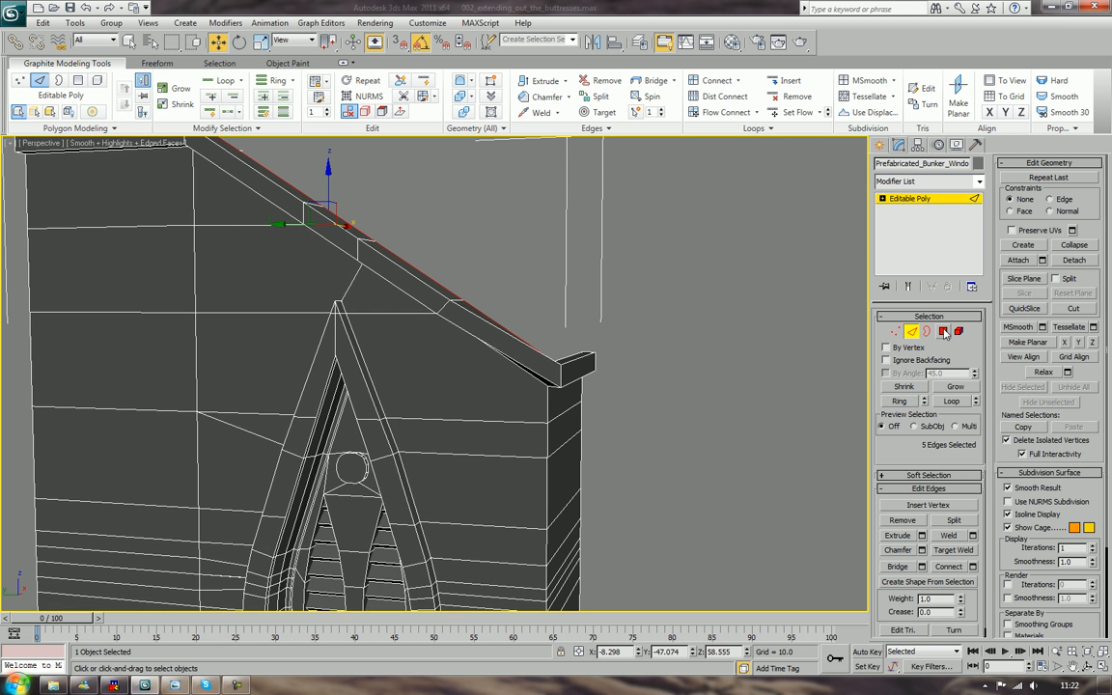
pyautogui.click(574, 338)
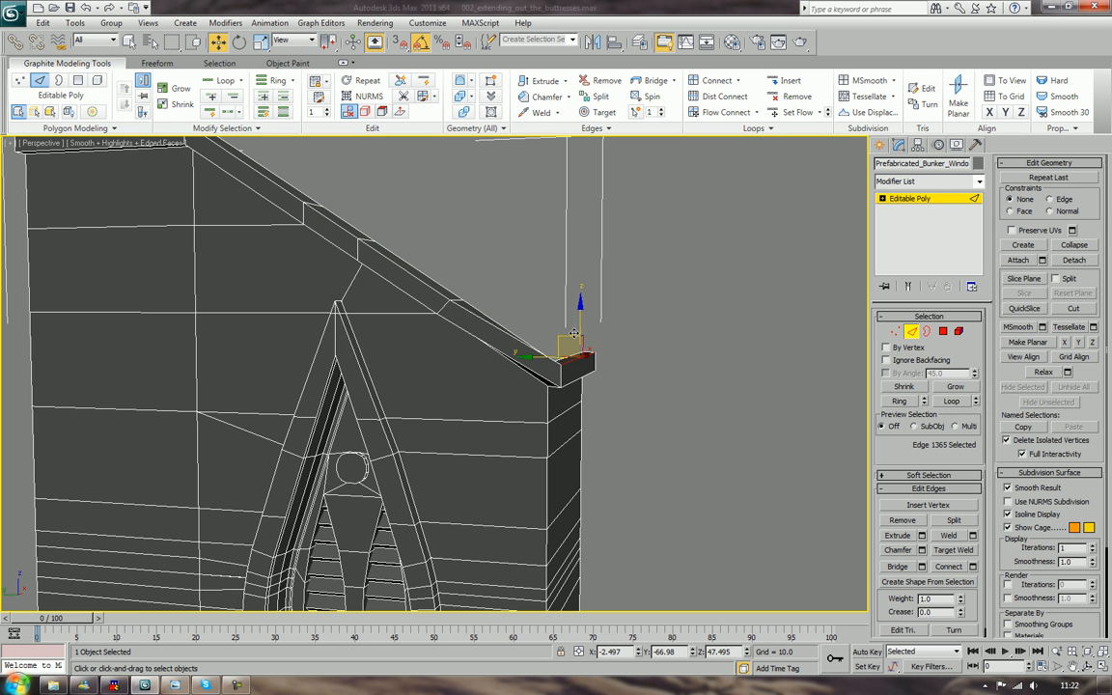
pyautogui.moveTo(574, 333); pyautogui.dragTo(599, 359)
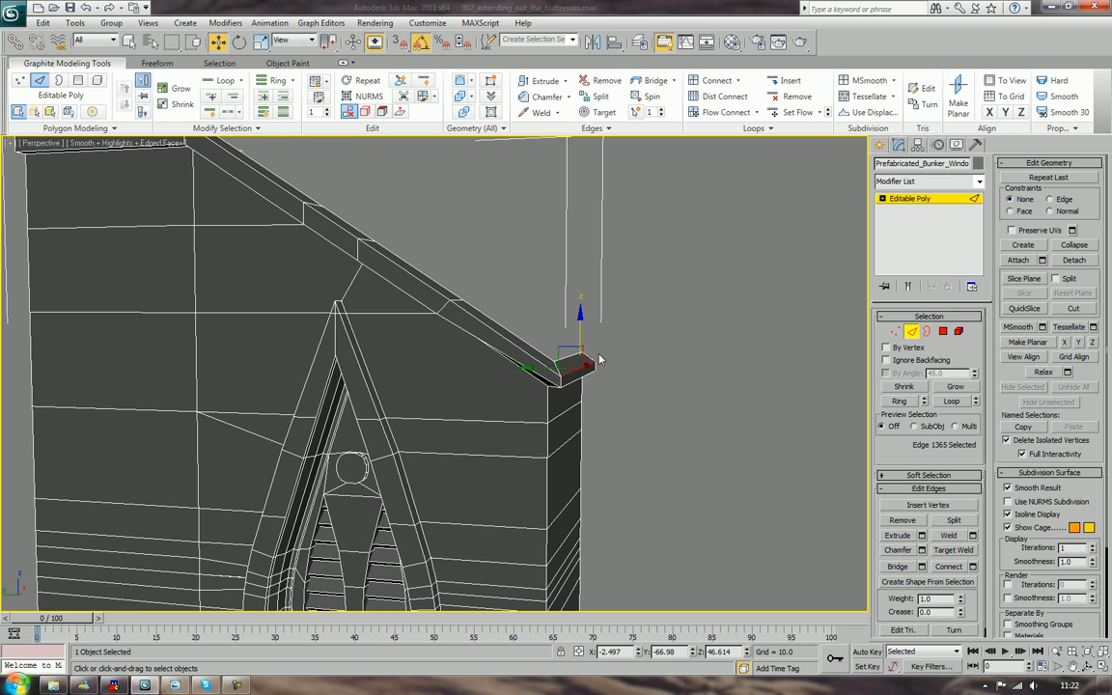
pyautogui.moveTo(598, 359)
pyautogui.keyDown('alt'); pyautogui.mouseDown(button='middle')
pyautogui.moveTo(626, 347)
pyautogui.moveTo(618, 367)
pyautogui.mouseUp(button='middle'); pyautogui.keyUp('alt')
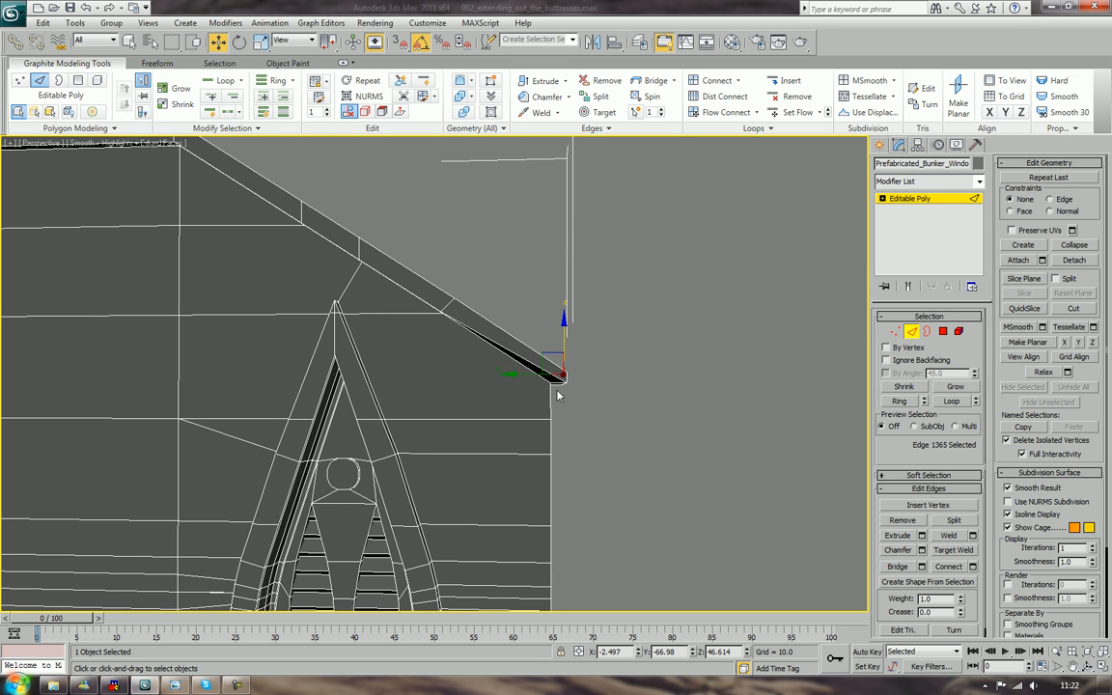
pyautogui.keyDown('alt'); pyautogui.moveTo(557, 394); pyautogui.dragTo(566, 389, button='middle'); pyautogui.keyUp('alt')
pyautogui.hotkey('ctrl', 'z')
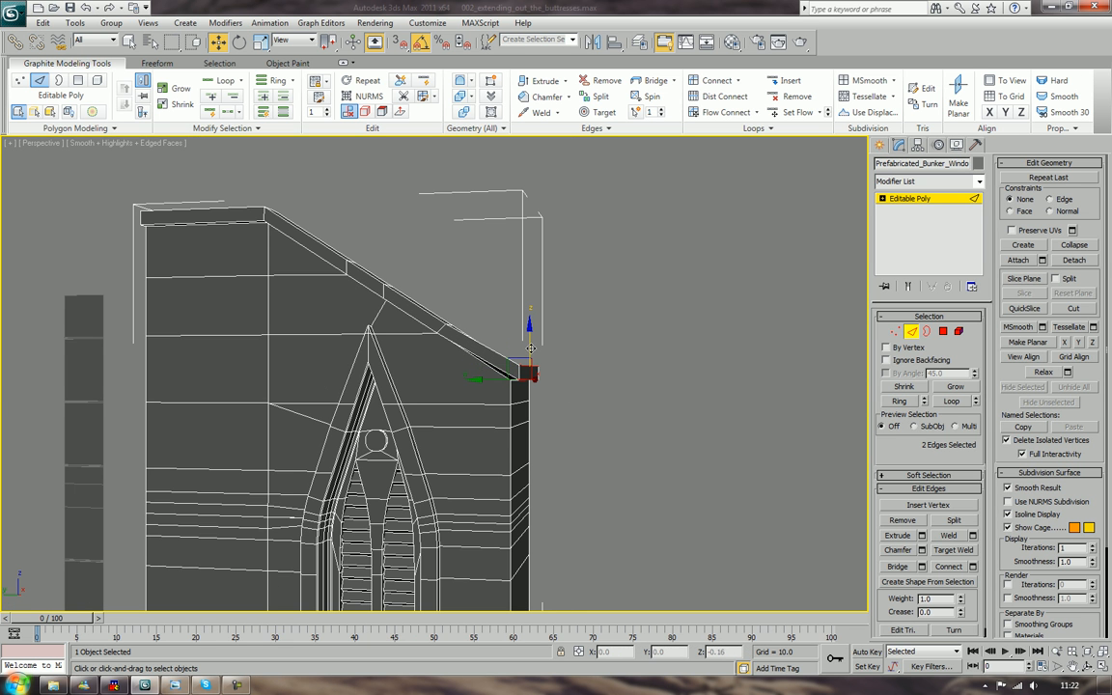
# Lower both selected horizontal edges of the end-wall trim slightly along Z
pyautogui.moveTo(531, 349); pyautogui.dragTo(531, 359)
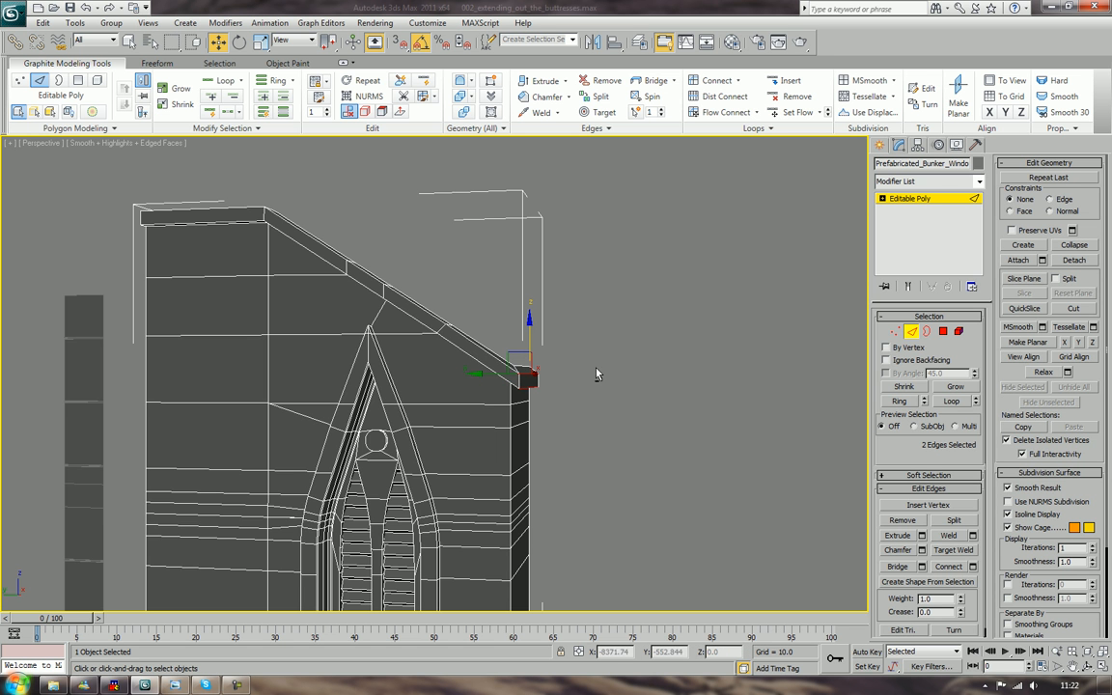
# Lower the two selected end-wall trim edges along Z in the Left view until they line up with the slope's lower end
pyautogui.keyDown('alt'); pyautogui.moveTo(579, 372); pyautogui.dragTo(549, 336, button='middle'); pyautogui.keyUp('alt')
pyautogui.moveTo(522, 315); pyautogui.dragTo(521, 308)
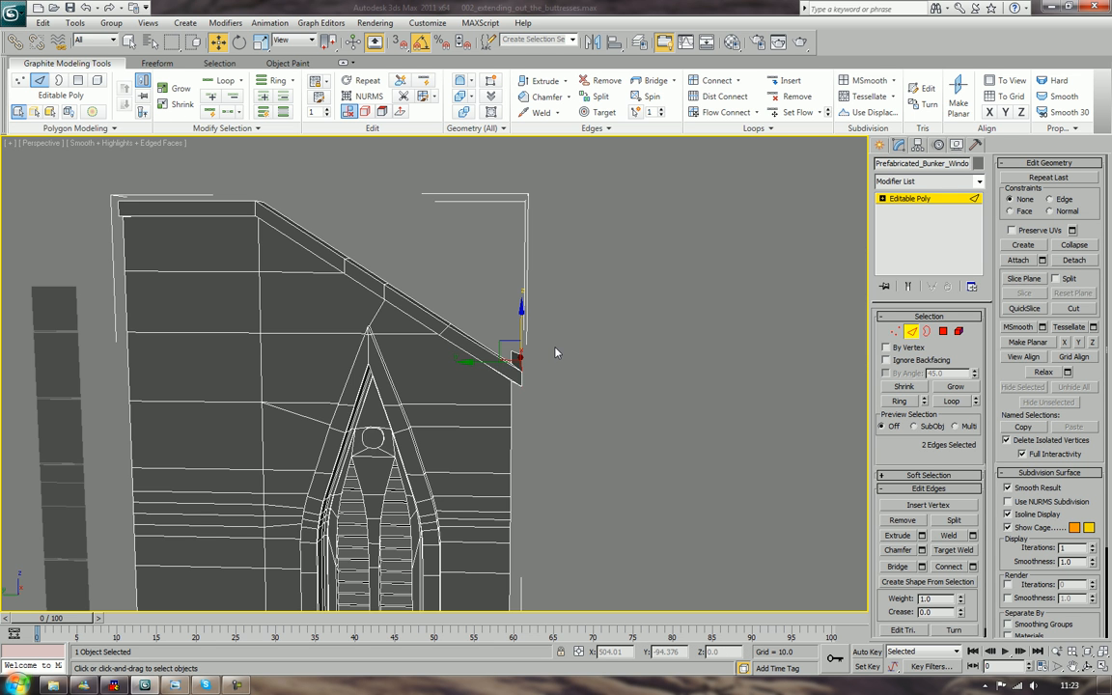
pyautogui.press('l')
pyautogui.press('z')
pyautogui.scroll(-2, 513, 383)
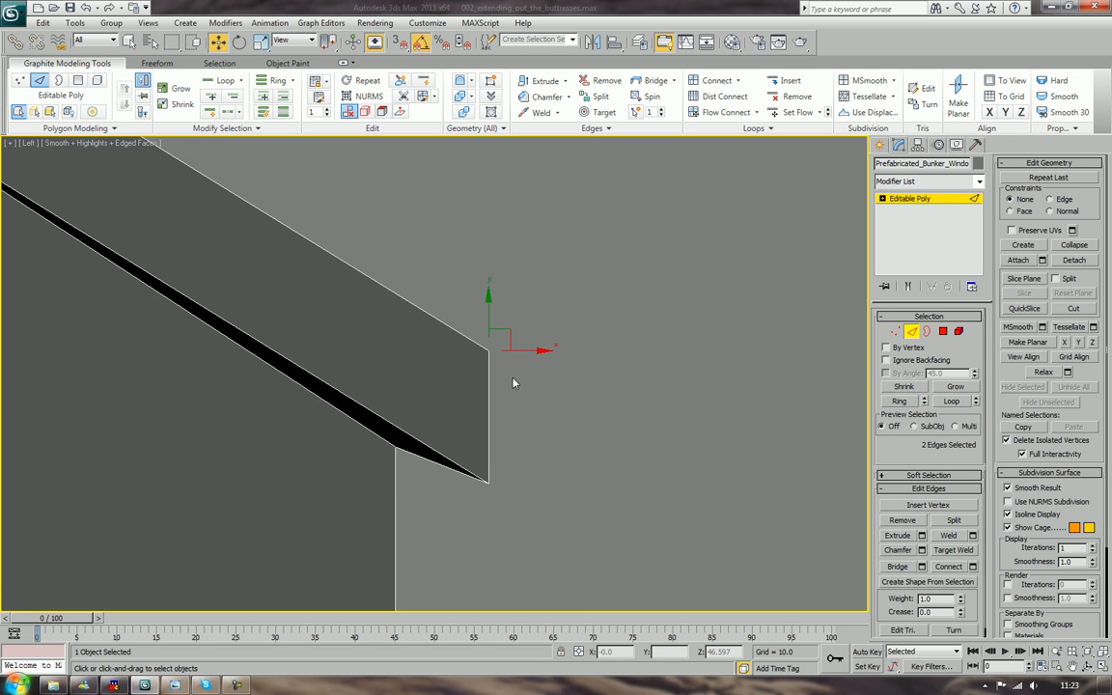
pyautogui.moveTo(490, 302); pyautogui.dragTo(482, 328)
pyautogui.keyDown('alt'); pyautogui.moveTo(483, 329); pyautogui.dragTo(910, 539, button='middle'); pyautogui.keyUp('alt')
pyautogui.scroll(-5, 495, 420)
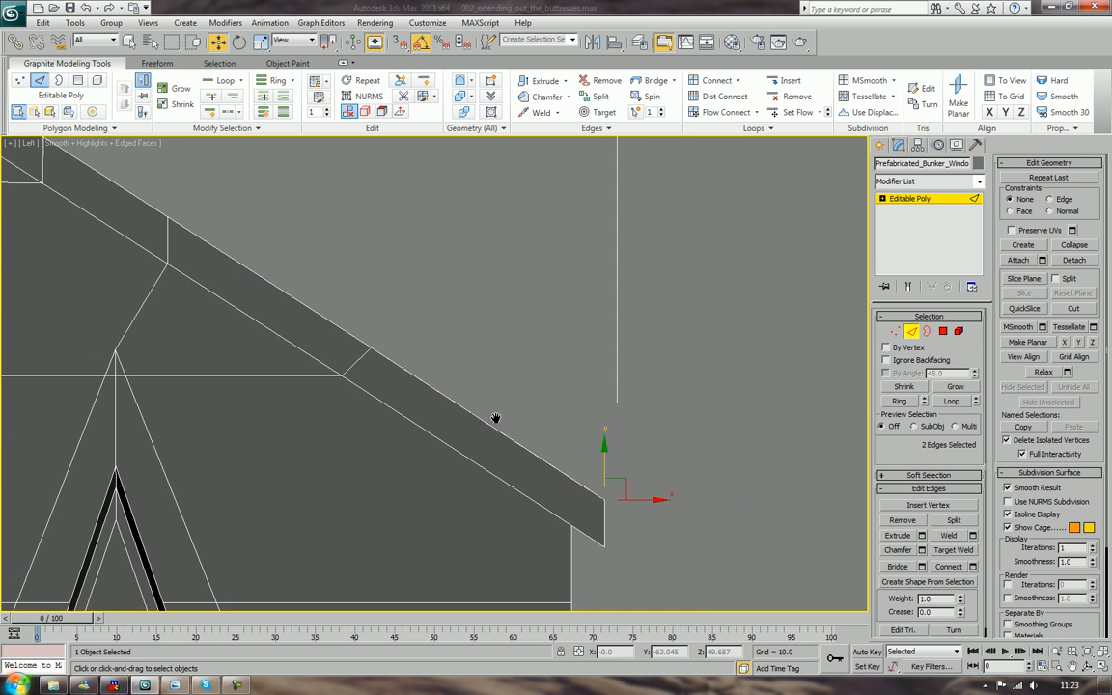
# Select the end-wall trim's inner upper edge and move it up along the slope to about Y = -63.07, Z = 49.26
pyautogui.press('p')
pyautogui.press('z')
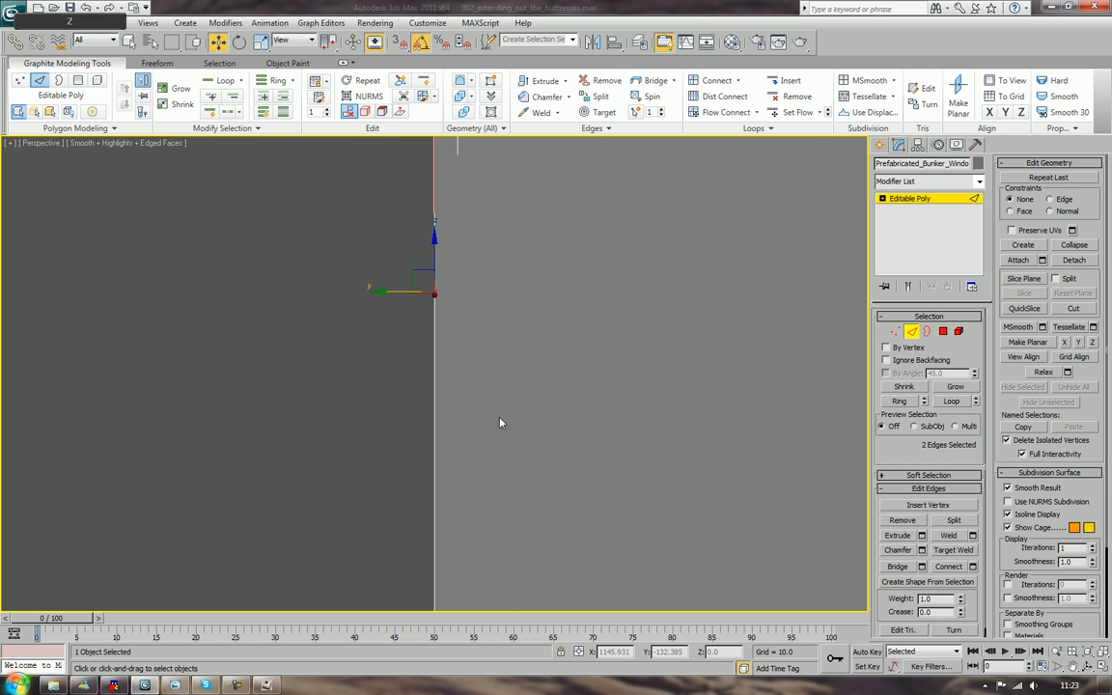
pyautogui.keyDown('alt'); pyautogui.moveTo(498, 419); pyautogui.dragTo(333, 492, button='middle'); pyautogui.keyUp('alt')
pyautogui.scroll(-5, 433, 455)
pyautogui.keyDown('alt'); pyautogui.moveTo(449, 379); pyautogui.dragTo(421, 420, button='middle'); pyautogui.keyUp('alt')
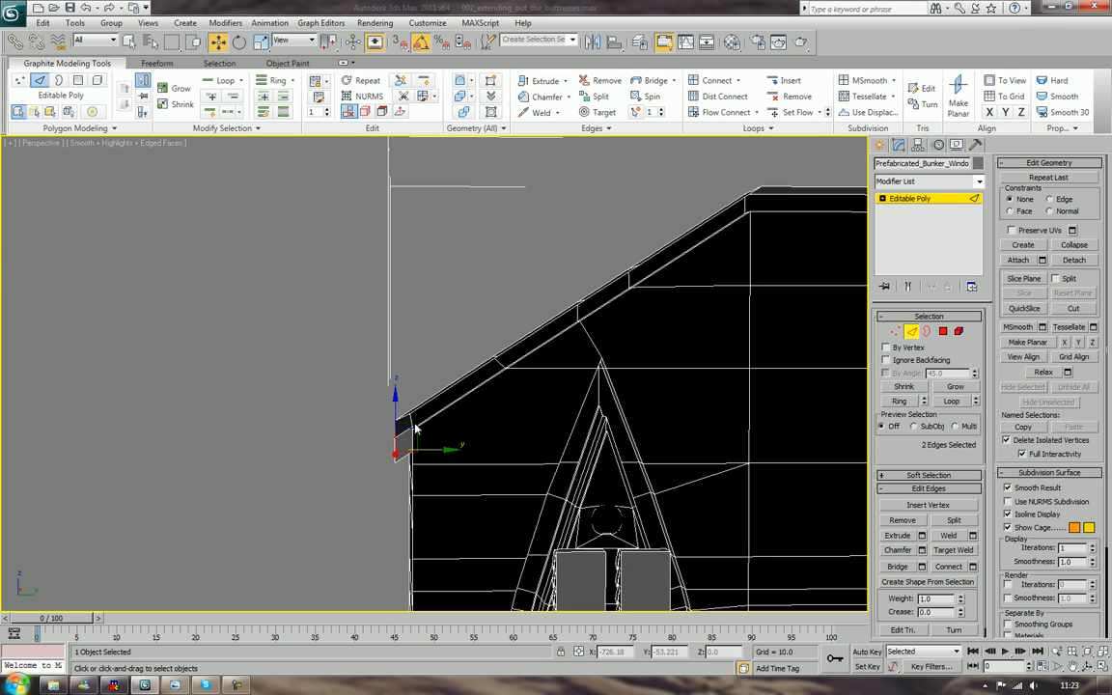
pyautogui.click(410, 422)
pyautogui.press('l')
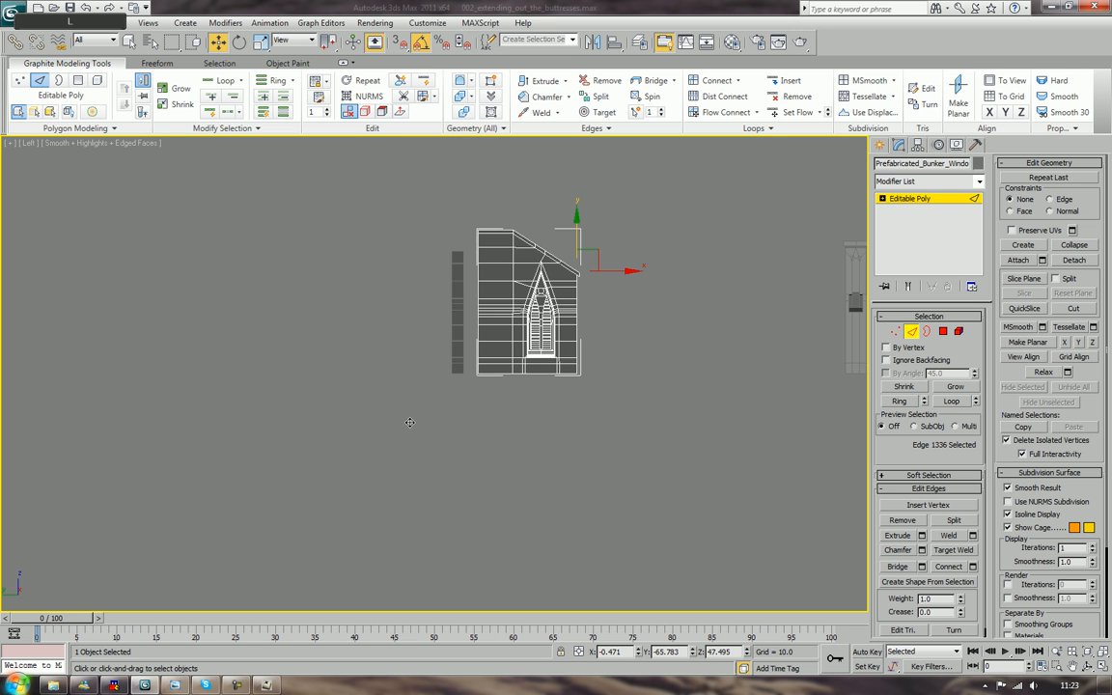
pyautogui.scroll(3, 482, 387)
pyautogui.scroll(4, 471, 400)
pyautogui.scroll(2, 471, 400)
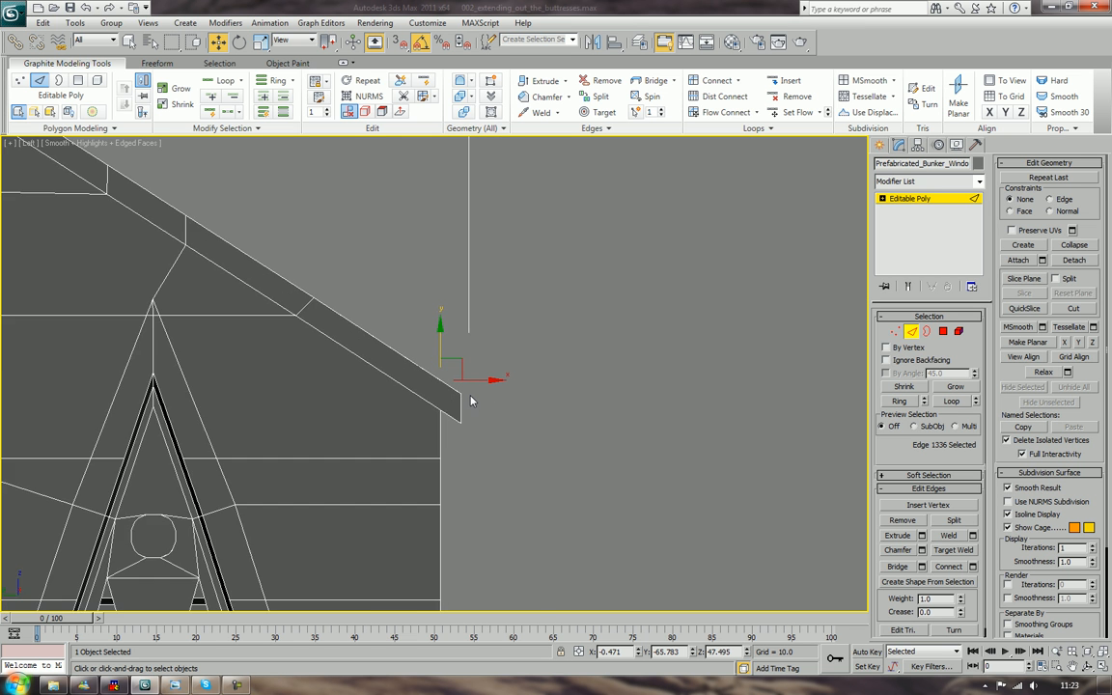
pyautogui.press('F3')
pyautogui.moveTo(457, 386); pyautogui.dragTo(558, 382, button='middle')
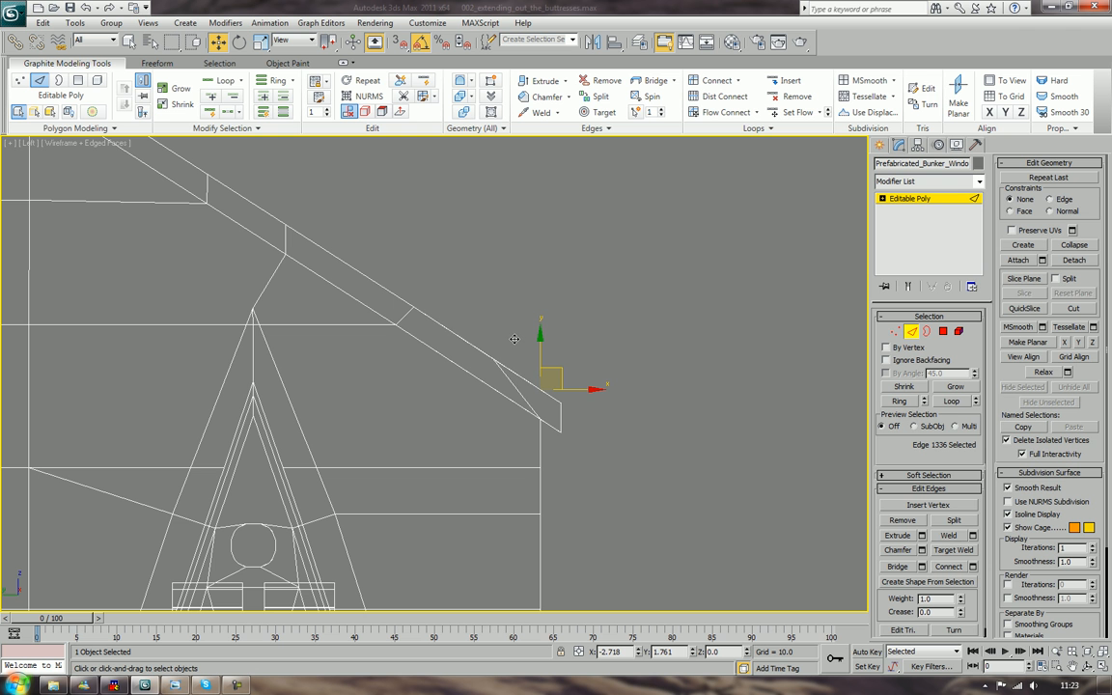
pyautogui.scroll(-3, 530, 359)
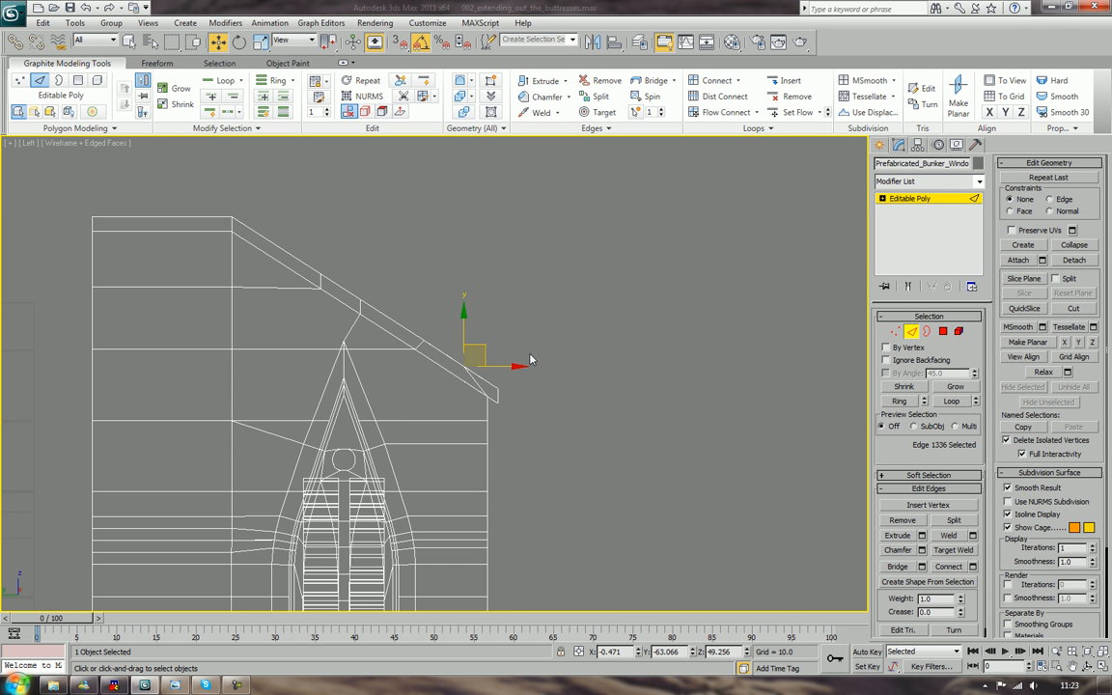
# Add the inner trim edges along the slope and flat top to the selection and extrude all six edges down to about Z = 55.8
pyautogui.press('p')
pyautogui.press('z')
pyautogui.scroll(-5, 530, 359)
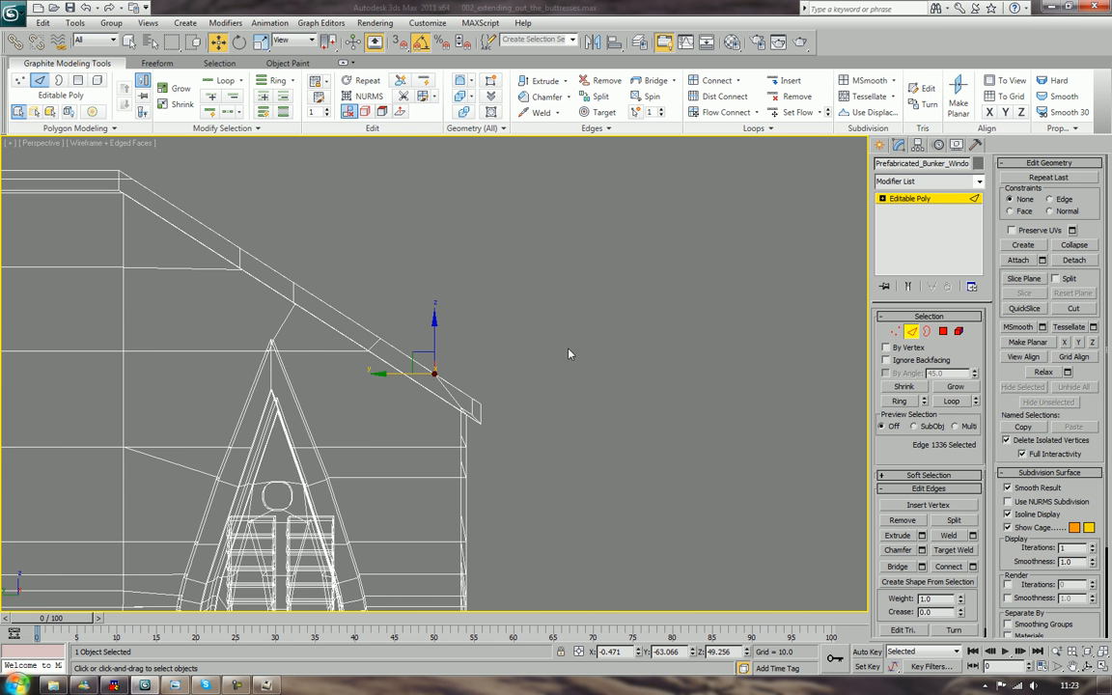
pyautogui.moveTo(569, 350)
pyautogui.keyDown('alt'); pyautogui.mouseDown(button='middle')
pyautogui.moveTo(468, 368)
pyautogui.moveTo(442, 300)
pyautogui.mouseUp(button='middle'); pyautogui.keyUp('alt')
pyautogui.press('F3')
pyautogui.keyDown('alt'); pyautogui.moveTo(533, 309); pyautogui.dragTo(497, 326, button='middle'); pyautogui.keyUp('alt')
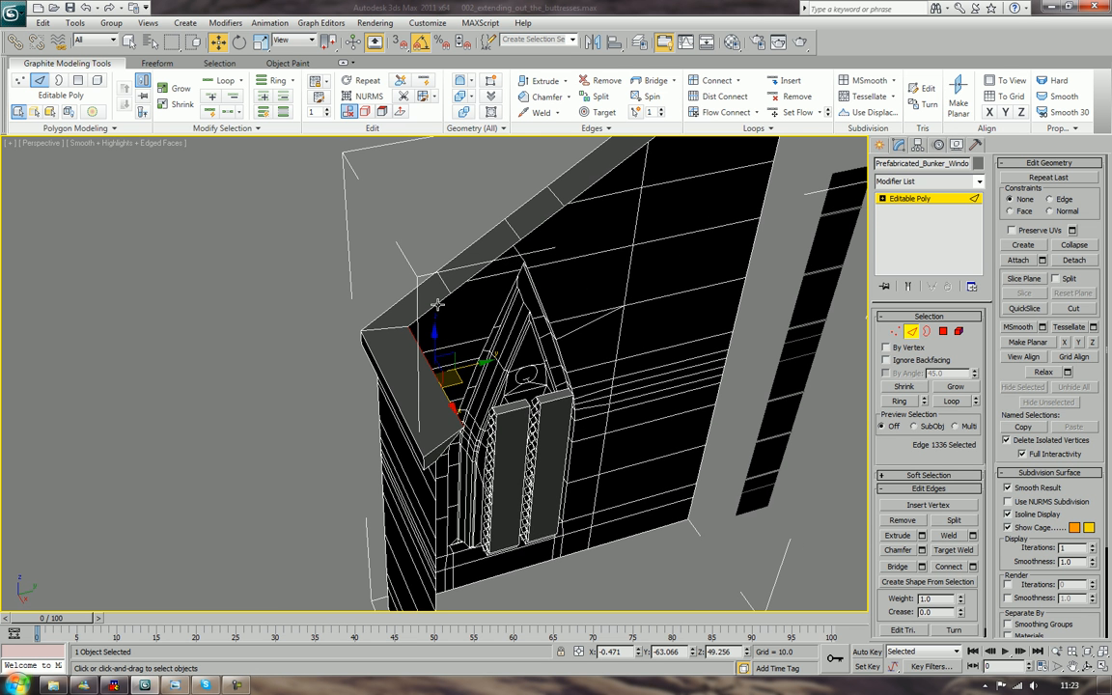
pyautogui.keyDown('ctrl'); pyautogui.click(438, 305); pyautogui.keyUp('ctrl')
pyautogui.keyDown('ctrl'); pyautogui.click(475, 278); pyautogui.keyUp('ctrl')
pyautogui.moveTo(613, 243); pyautogui.dragTo(574, 421, button='middle')
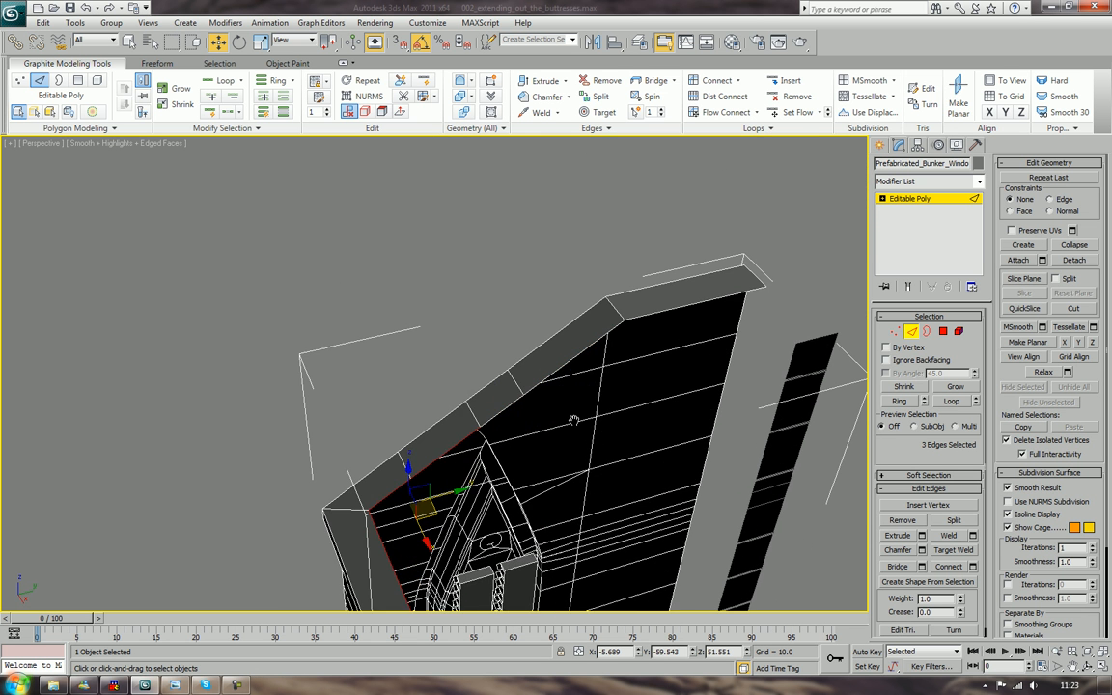
pyautogui.keyDown('ctrl'); pyautogui.click(510, 408); pyautogui.keyUp('ctrl')
pyautogui.keyDown('ctrl'); pyautogui.click(622, 323); pyautogui.keyUp('ctrl')
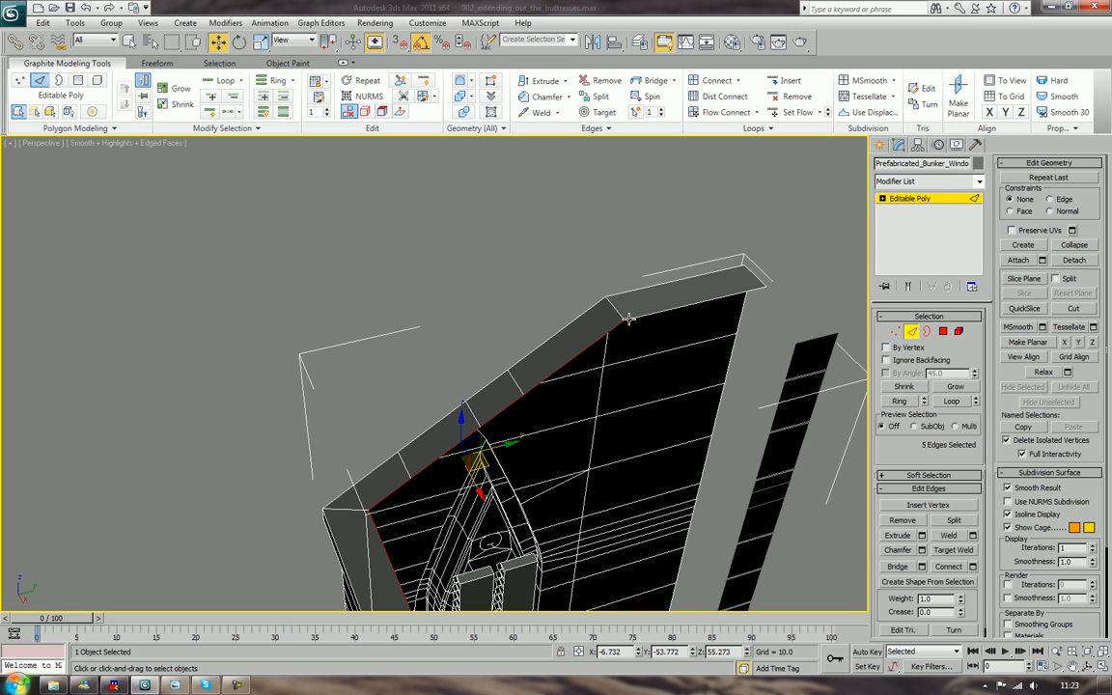
pyautogui.keyDown('ctrl'); pyautogui.click(677, 307); pyautogui.keyUp('ctrl')
pyautogui.moveTo(691, 343); pyautogui.dragTo(538, 276, button='middle')
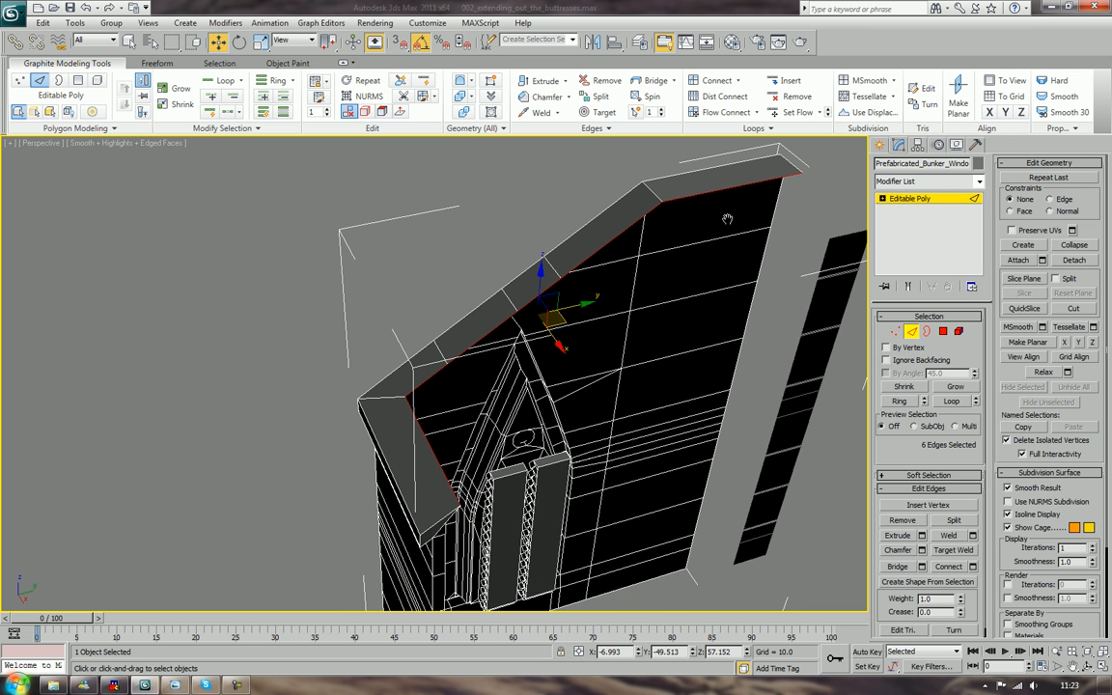
pyautogui.moveTo(545, 286); pyautogui.dragTo(539, 303)
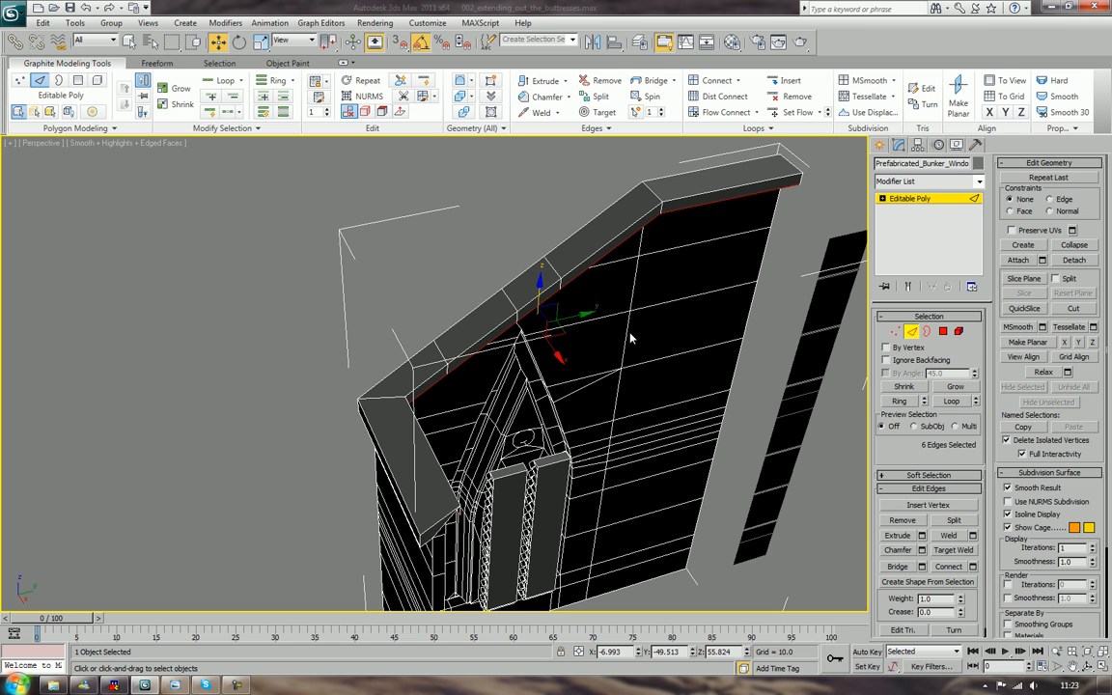
# Deselect the end-wall edge and extrude the other five inner edges along X across the wall depth to about X = 7.27
pyautogui.keyDown('alt'); pyautogui.moveTo(644, 343); pyautogui.dragTo(581, 355, button='middle'); pyautogui.keyUp('alt')
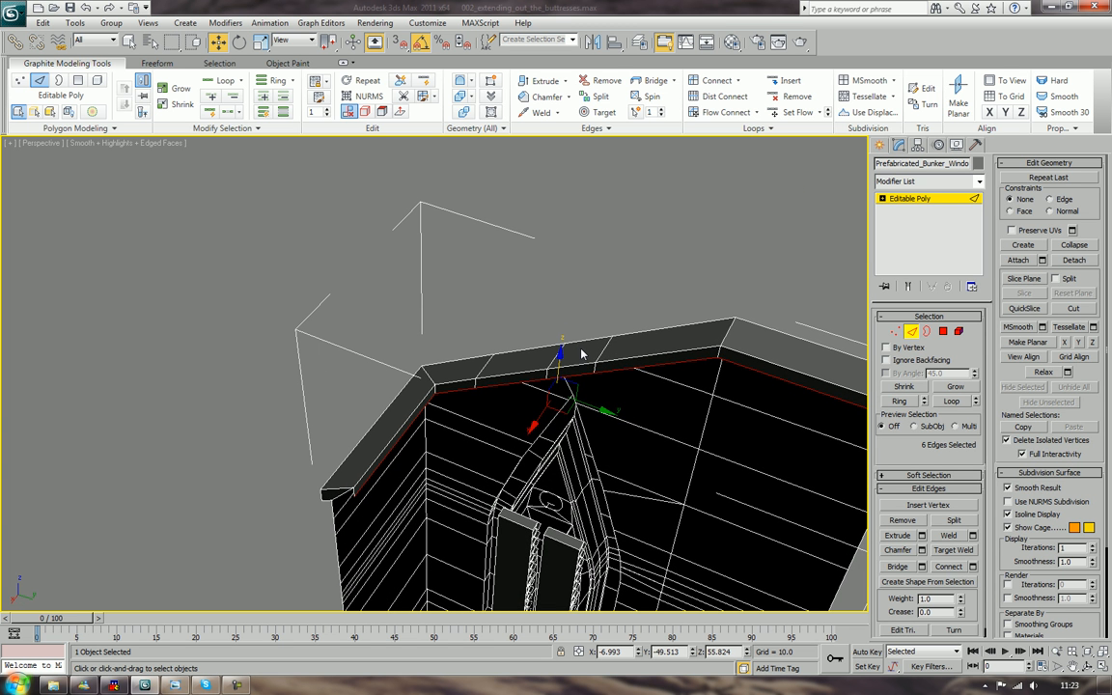
pyautogui.keyDown('alt'); pyautogui.click(403, 437); pyautogui.keyUp('alt')
pyautogui.keyDown('alt'); pyautogui.moveTo(680, 387); pyautogui.dragTo(536, 389, button='middle'); pyautogui.keyUp('alt')
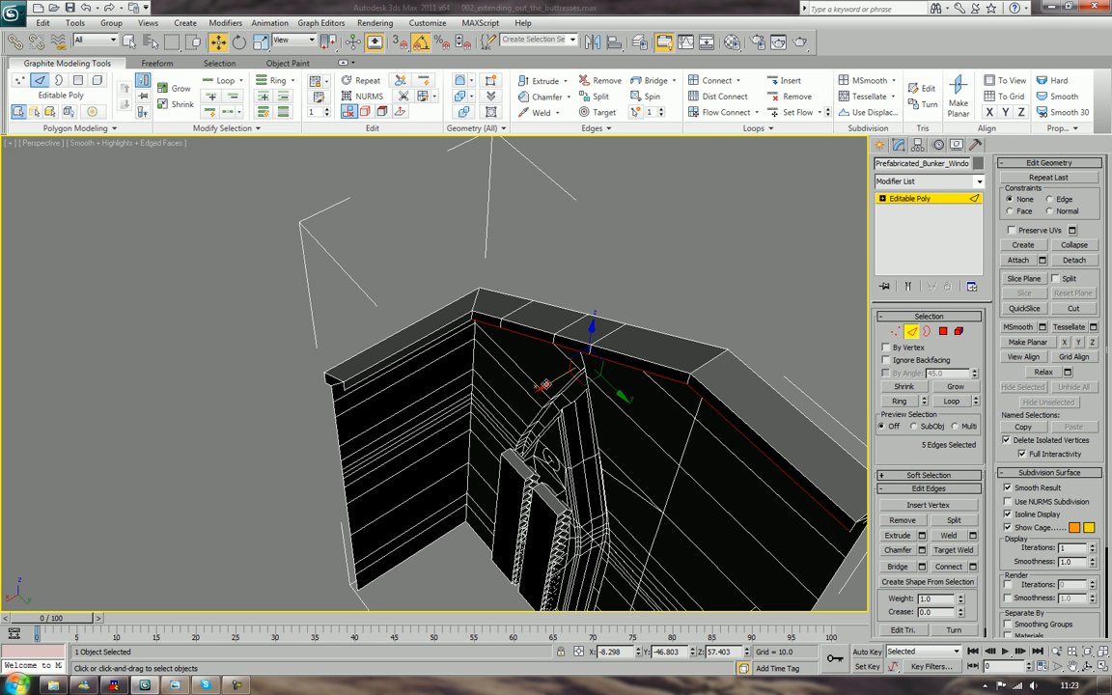
pyautogui.keyDown('shift'); pyautogui.moveTo(537, 389); pyautogui.dragTo(415, 482); pyautogui.keyUp('shift')
pyautogui.keyDown('alt'); pyautogui.moveTo(415, 482); pyautogui.dragTo(474, 428, button='middle'); pyautogui.keyUp('alt')
pyautogui.scroll(3, 468, 429)
pyautogui.scroll(10, 466, 429)
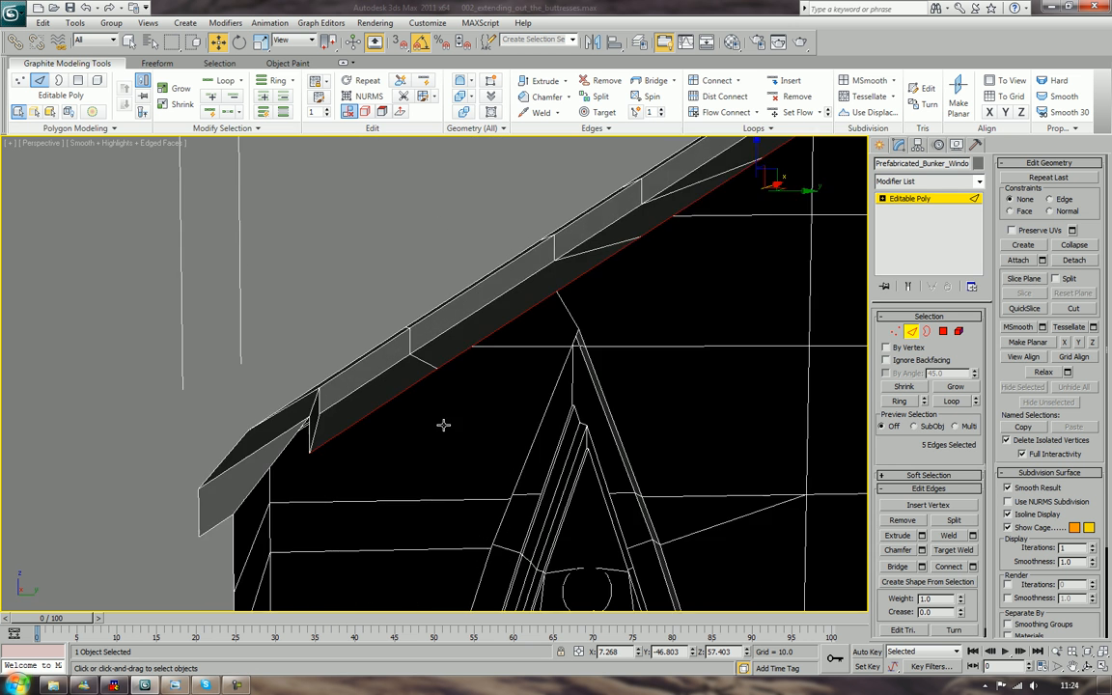
# Nudge the five extruded edges along X to about 7.44, in line with the open end of the end wall
pyautogui.moveTo(351, 412); pyautogui.dragTo(548, 425, button='middle')
pyautogui.scroll(-3, 577, 479)
pyautogui.scroll(-3, 546, 421)
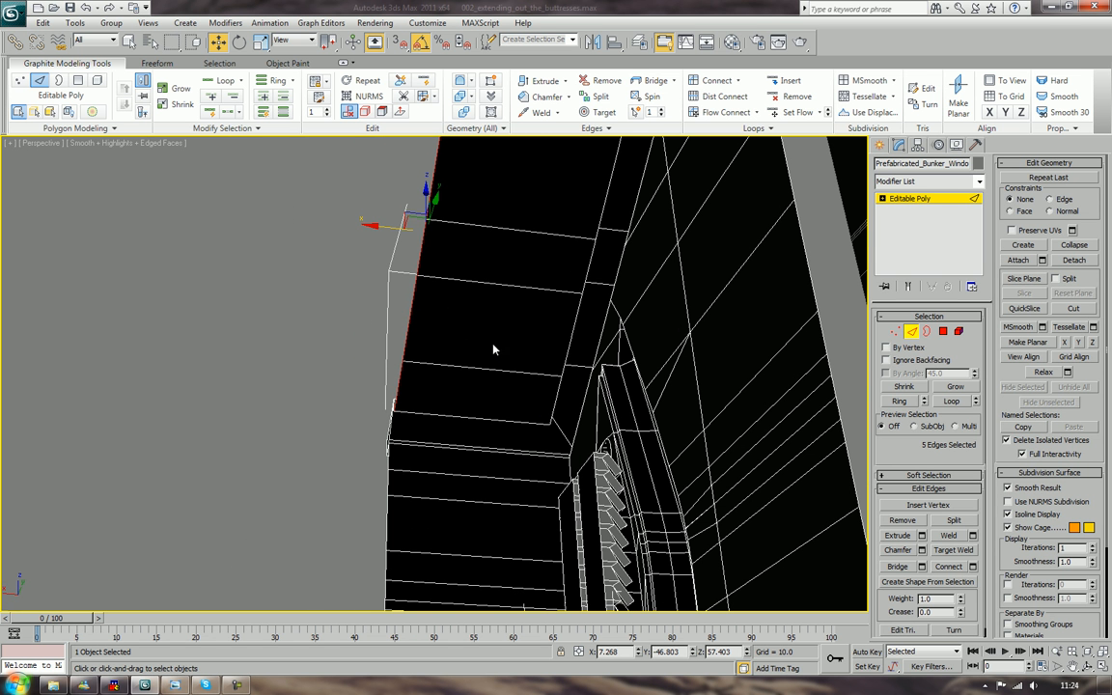
pyautogui.moveTo(392, 230); pyautogui.dragTo(393, 238)
pyautogui.scroll(5, 464, 405)
pyautogui.moveTo(439, 473); pyautogui.dragTo(503, 366, button='middle')
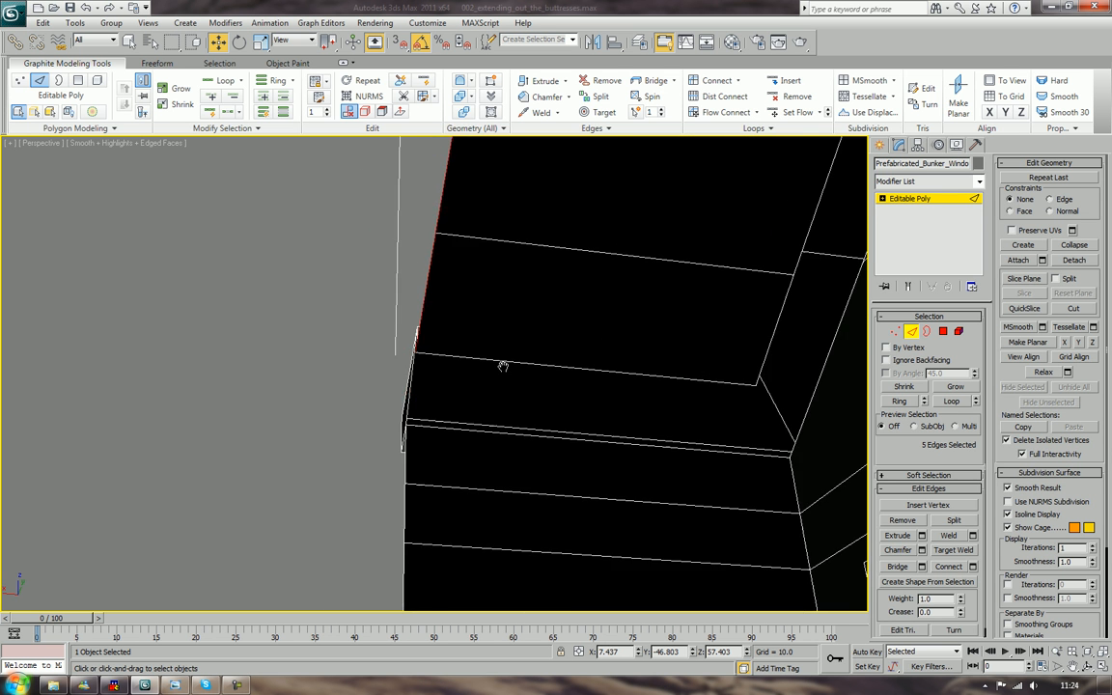
pyautogui.scroll(5, 529, 373)
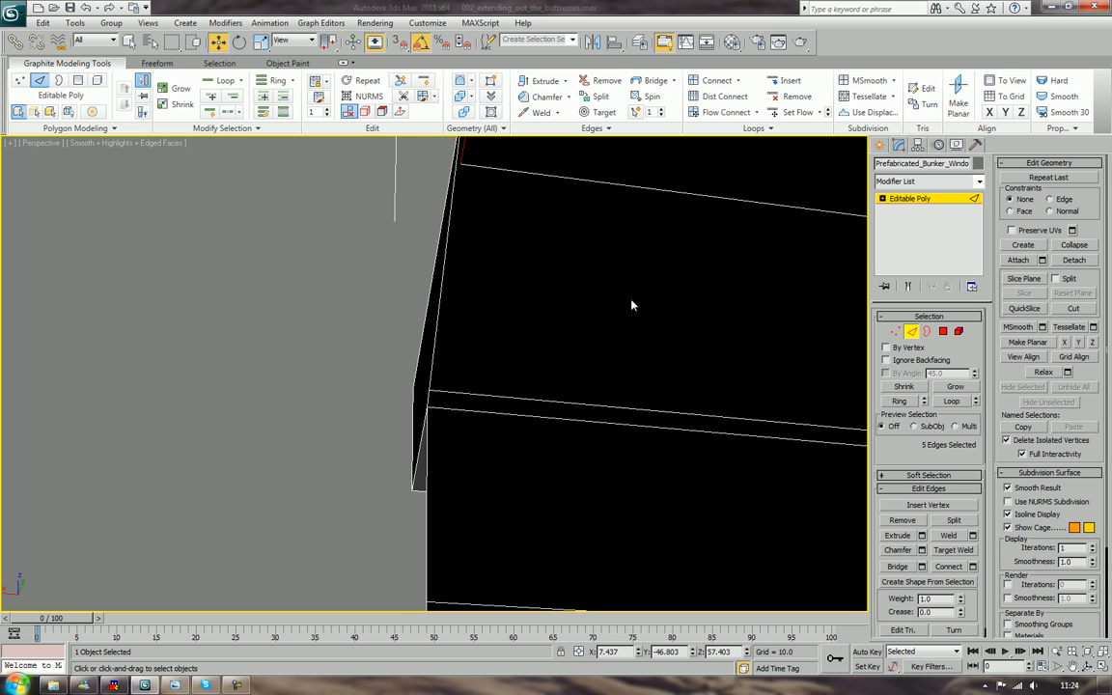
pyautogui.scroll(-5, 665, 310)
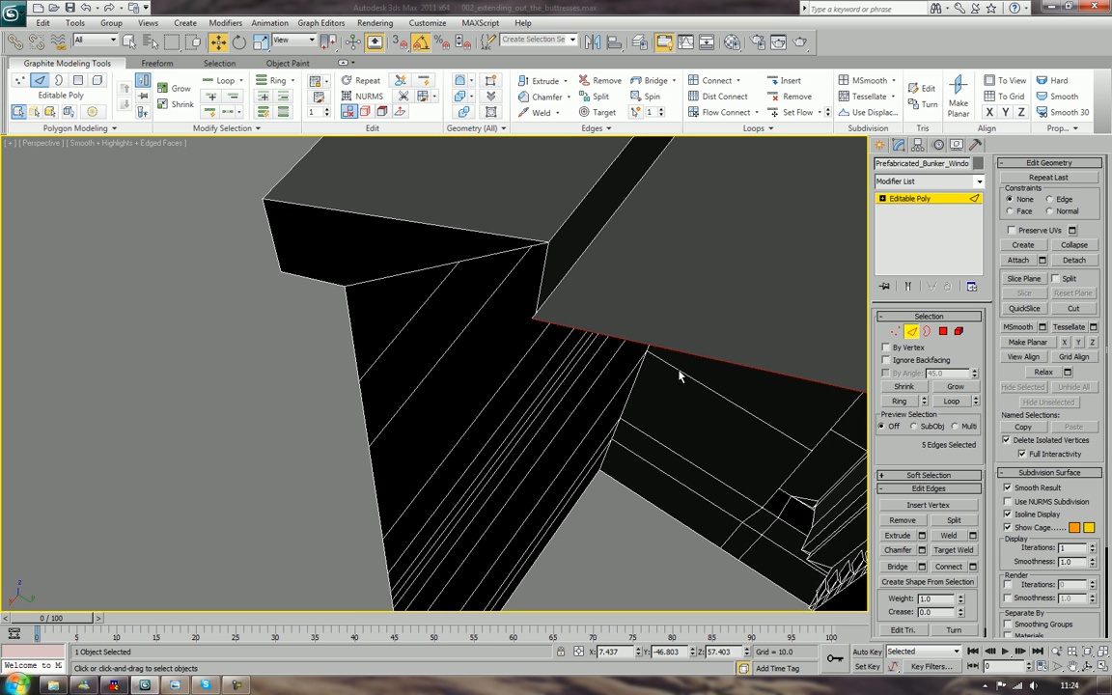
pyautogui.keyDown('alt'); pyautogui.moveTo(679, 376); pyautogui.dragTo(612, 378, button='middle'); pyautogui.keyUp('alt')
pyautogui.scroll(-4, 610, 378)
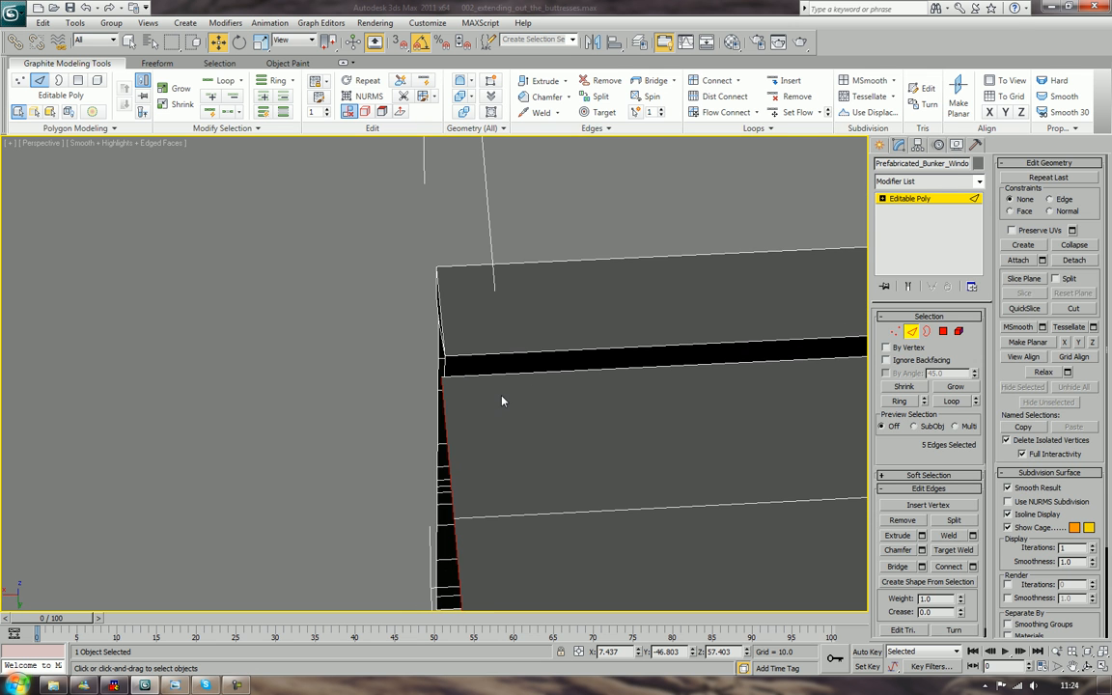
# Target weld the extruded top surface's corner vertex to the neighbouring vertex of the end-wall trim's lower lip
pyautogui.click(894, 333)
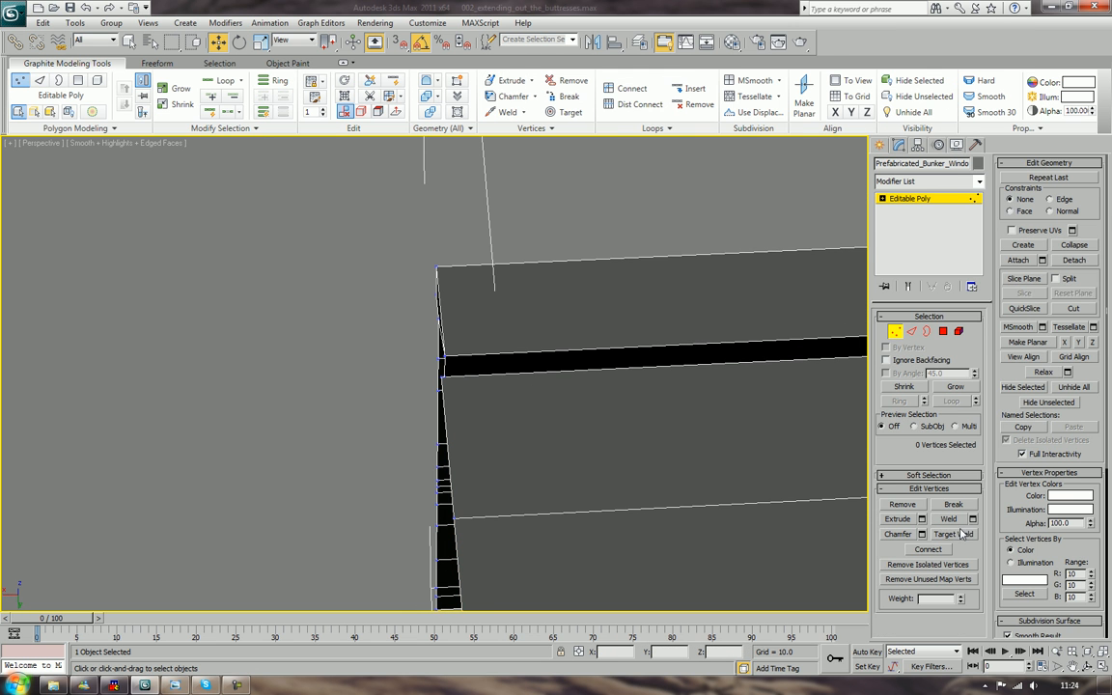
pyautogui.click(954, 534)
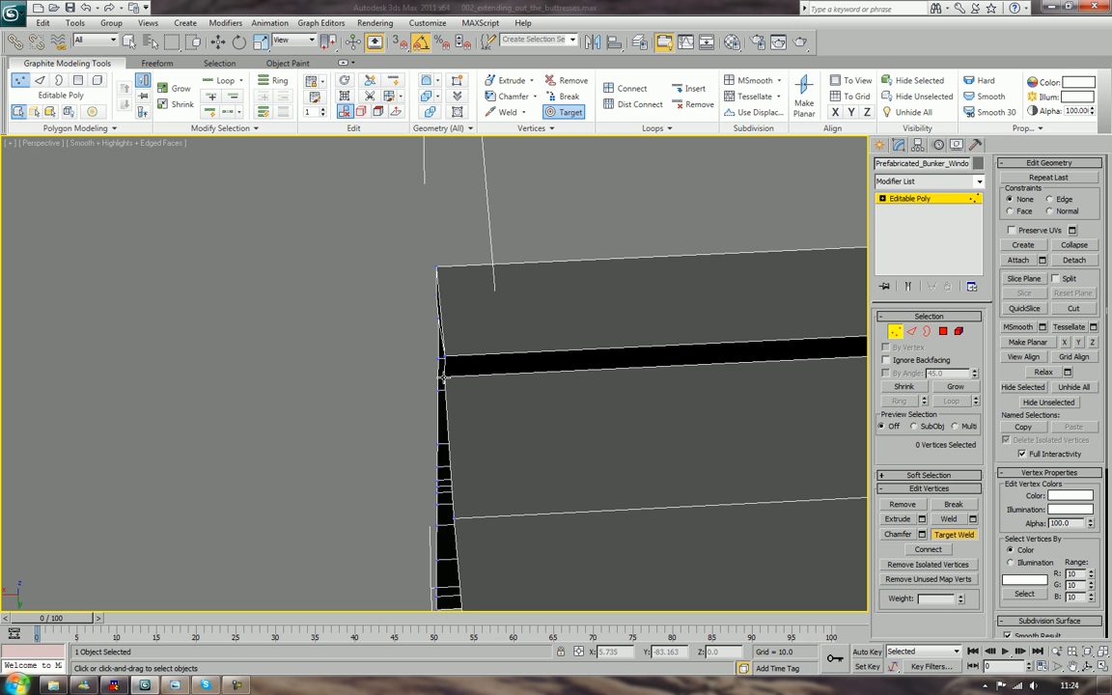
pyautogui.scroll(-5, 442, 376)
# Loop-select the open boundary edges along the extruded sloped top and down the end wall's vertical side
pyautogui.click(912, 332)
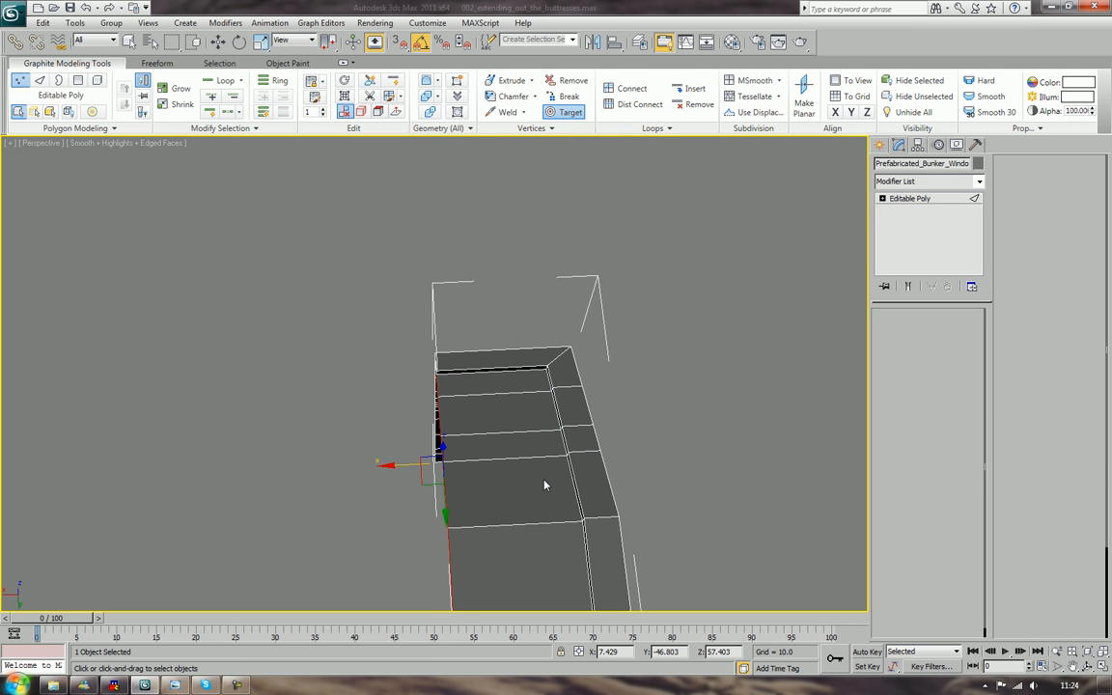
pyautogui.click(446, 499)
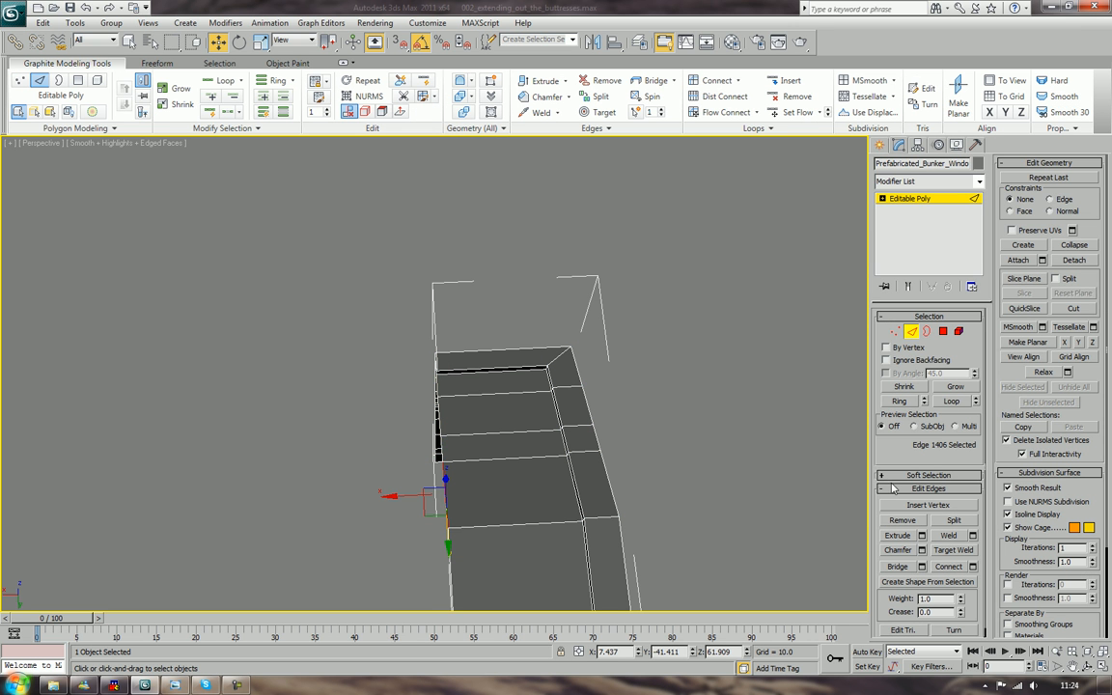
pyautogui.click(953, 400)
pyautogui.keyDown('alt'); pyautogui.moveTo(588, 442); pyautogui.dragTo(618, 414, button='middle'); pyautogui.keyUp('alt')
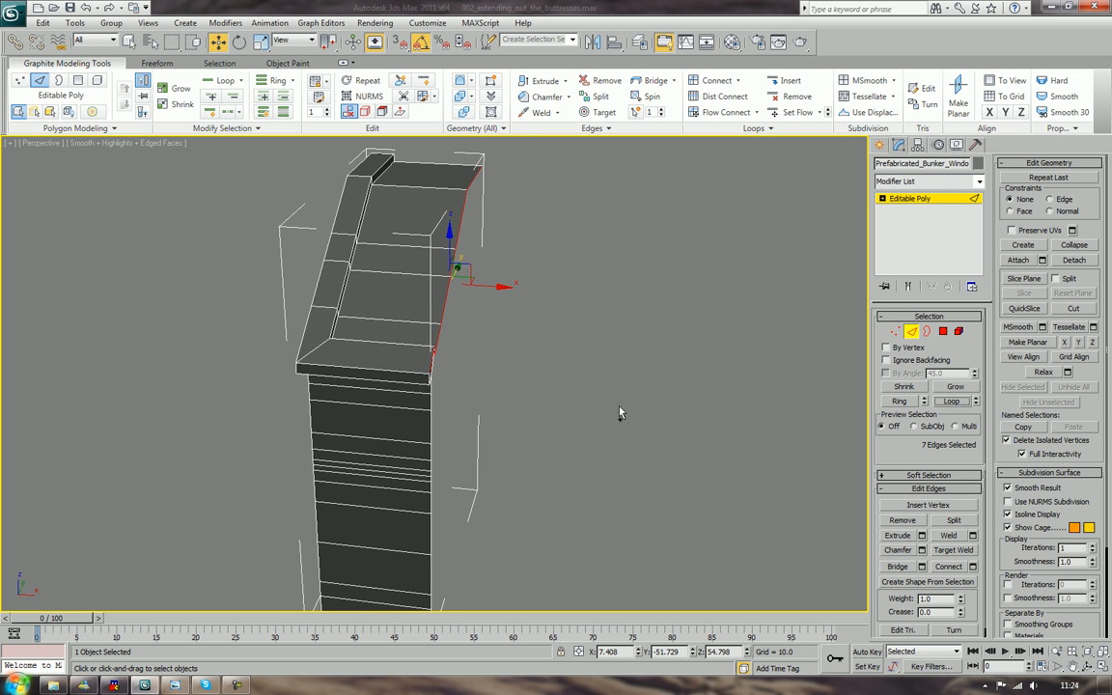
pyautogui.keyDown('ctrl'); pyautogui.click(434, 429); pyautogui.keyUp('ctrl')
pyautogui.click(953, 401)
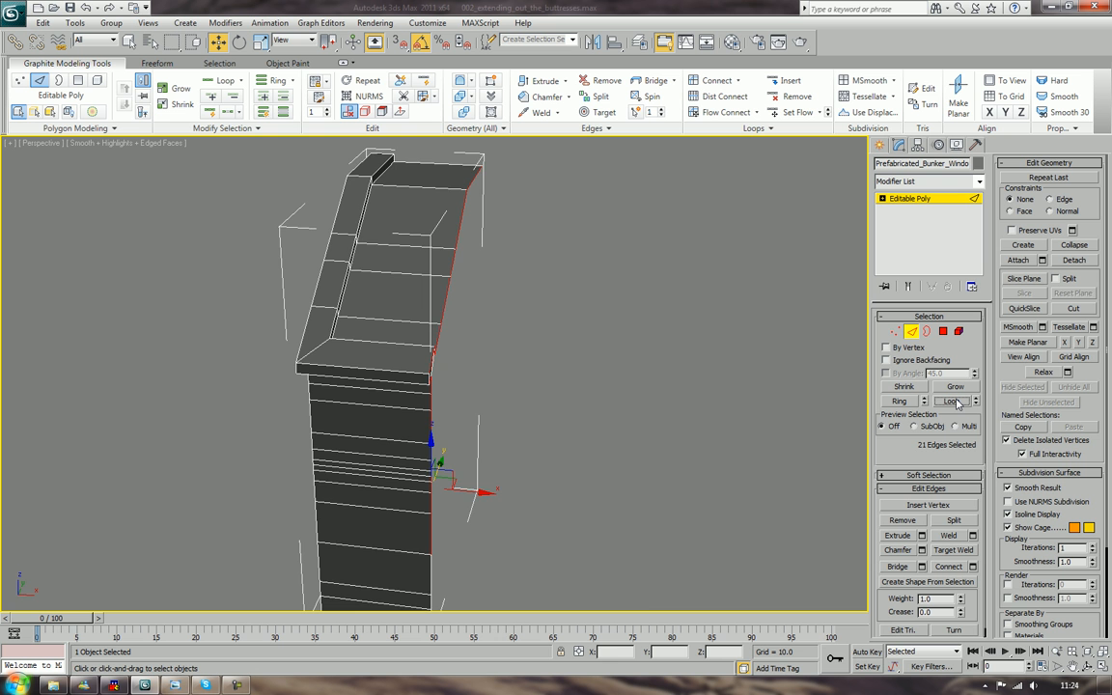
# Delete the small polygon capping the open end of the end-wall trim
pyautogui.keyDown('alt'); pyautogui.moveTo(462, 447); pyautogui.dragTo(591, 437, button='middle'); pyautogui.keyUp('alt')
pyautogui.scroll(5, 521, 483)
pyautogui.click(942, 331)
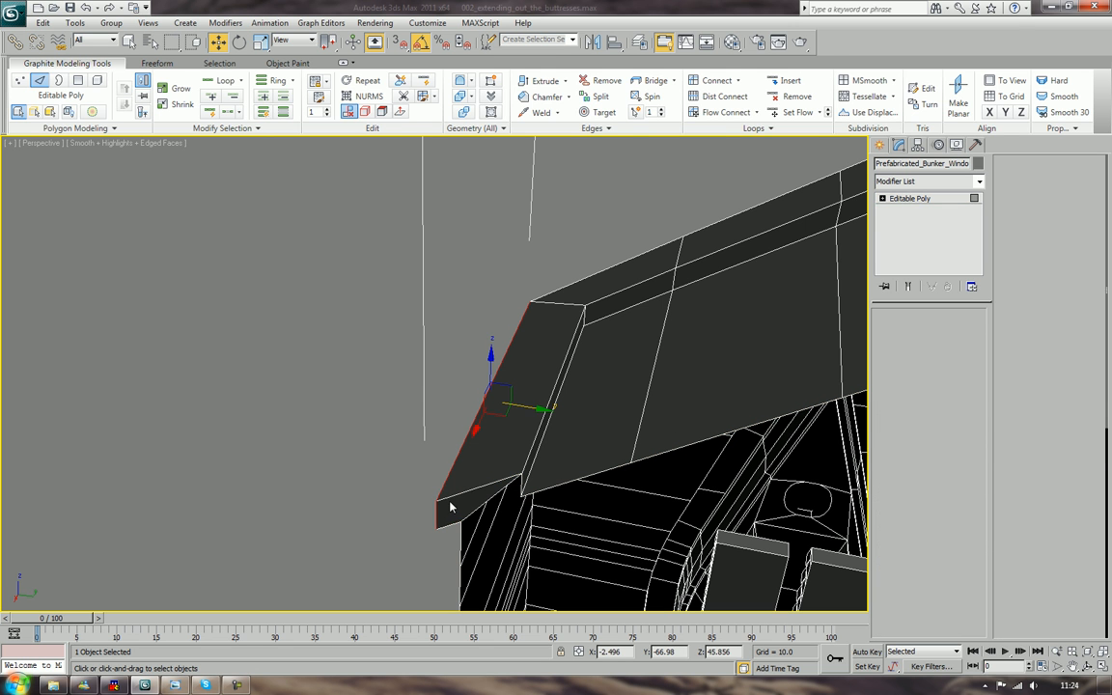
pyautogui.click(451, 503)
pyautogui.press('Delete')
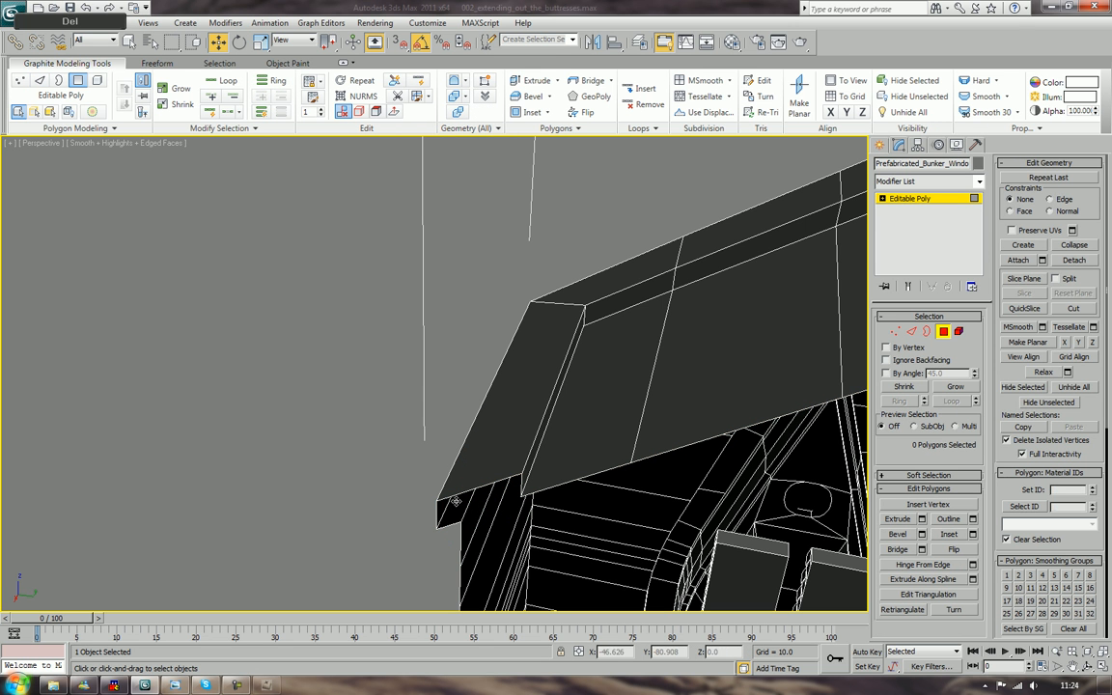
# Add the trim's open end edge to the boundary selection and flatten all 22 edges by scaling X down to about 1 percent
pyautogui.click(914, 333)
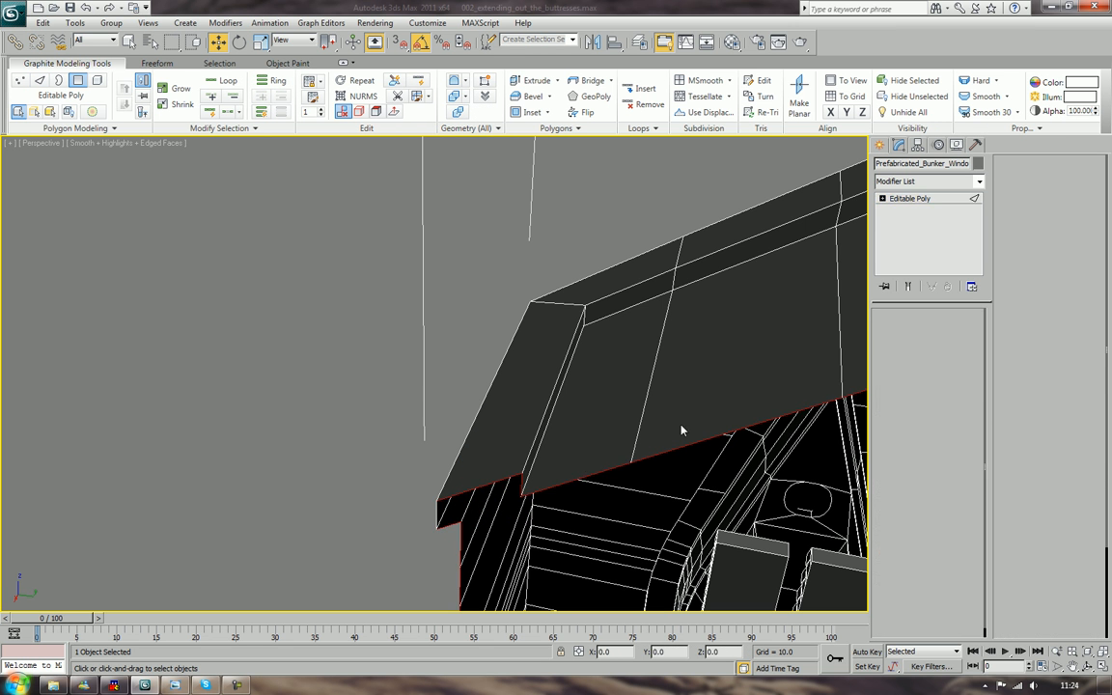
pyautogui.keyDown('alt'); pyautogui.moveTo(489, 595); pyautogui.dragTo(606, 506, button='middle'); pyautogui.keyUp('alt')
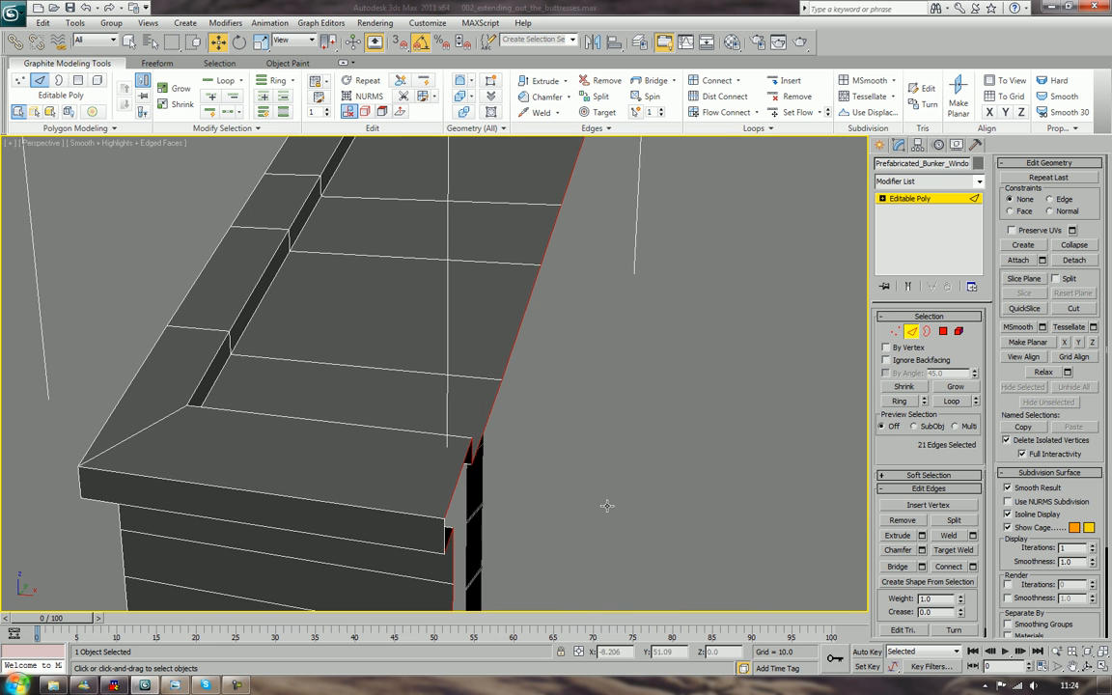
pyautogui.keyDown('ctrl'); pyautogui.click(440, 526); pyautogui.keyUp('ctrl')
pyautogui.scroll(-5, 440, 526)
pyautogui.keyDown('alt'); pyautogui.moveTo(482, 526); pyautogui.dragTo(499, 579, button='middle'); pyautogui.keyUp('alt')
pyautogui.press('t')
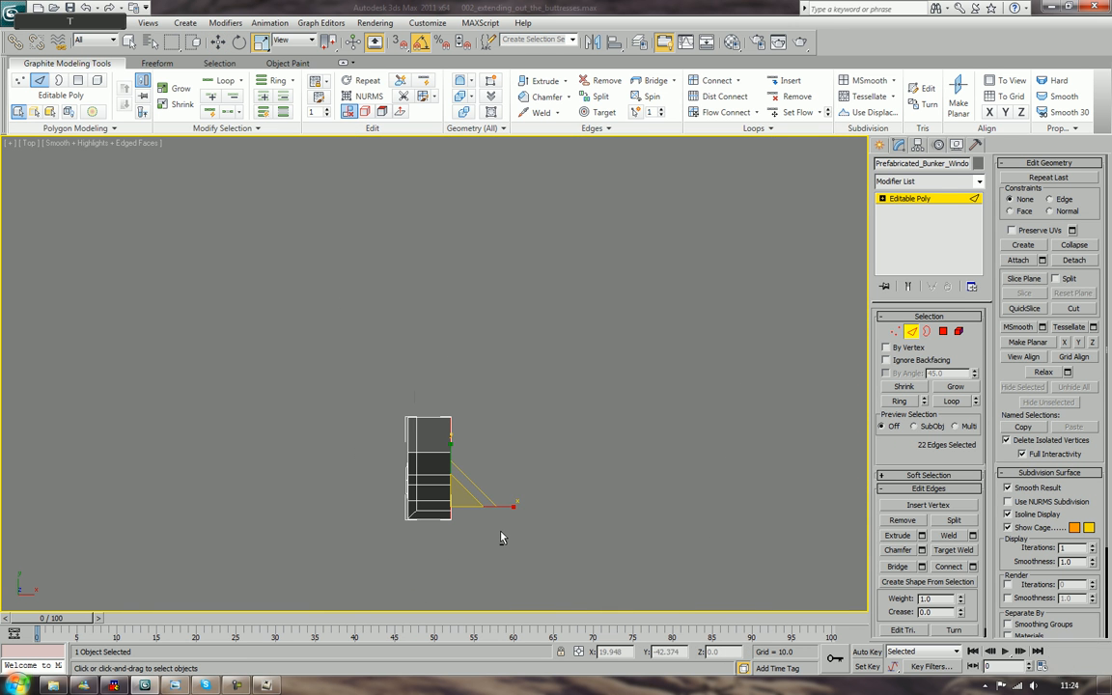
pyautogui.moveTo(509, 509); pyautogui.dragTo(429, 506)
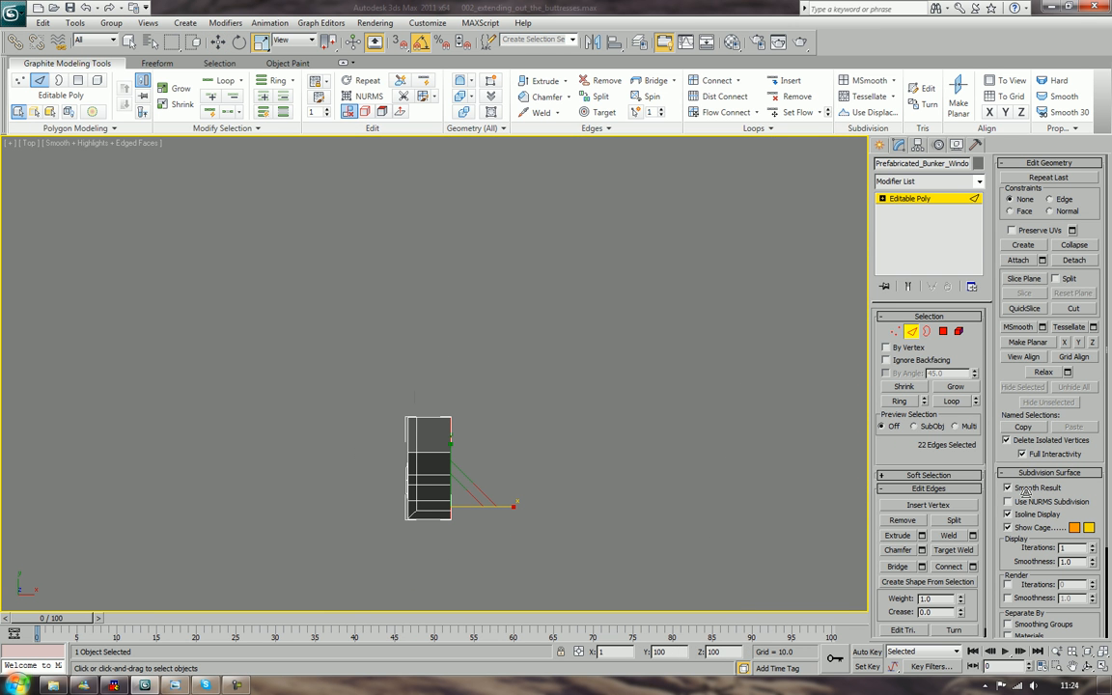
# Inspect the flattened end boundary in perspective, with the edges deselected and the wireframe toggled off and back on
pyautogui.press('p')
pyautogui.press('z')
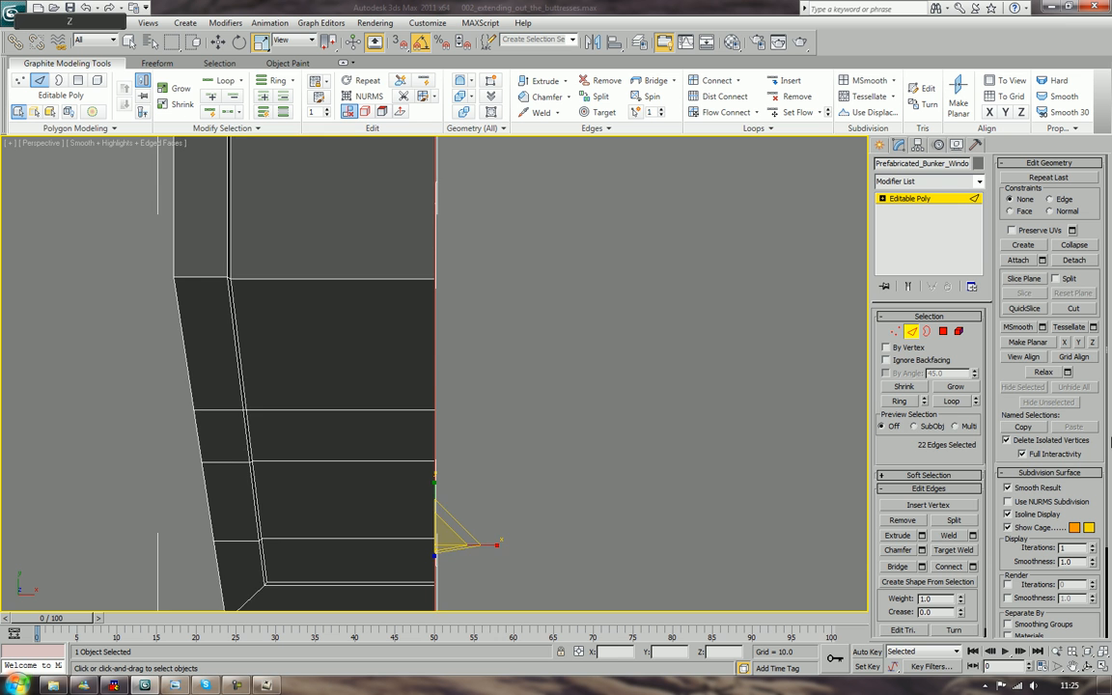
pyautogui.scroll(-4, 1110, 413)
pyautogui.scroll(-2, 1110, 412)
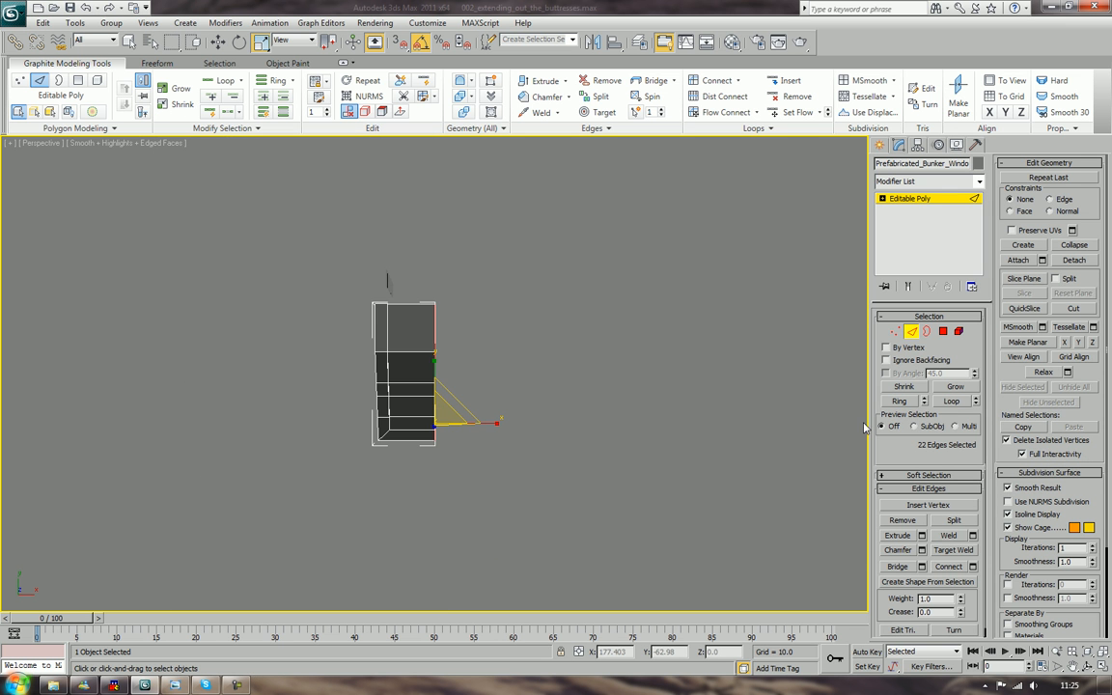
pyautogui.moveTo(286, 443)
pyautogui.keyDown('alt'); pyautogui.mouseDown(button='middle')
pyautogui.moveTo(408, 346)
pyautogui.moveTo(378, 335)
pyautogui.mouseUp(button='middle'); pyautogui.keyUp('alt')
pyautogui.press('F4')
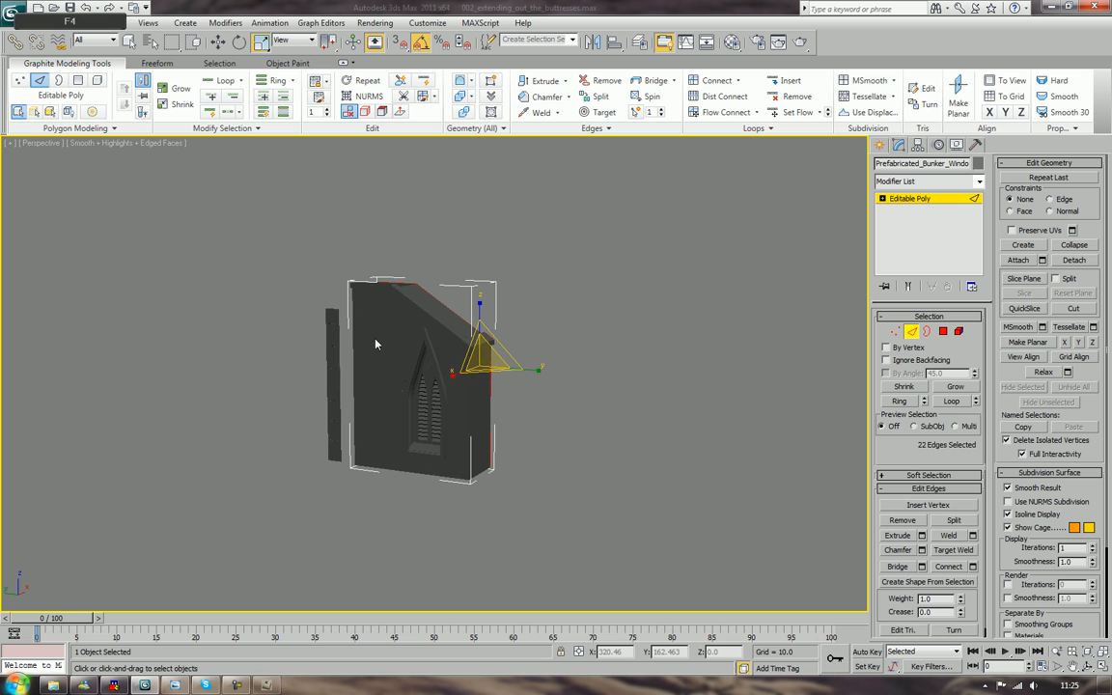
pyautogui.click(597, 454)
pyautogui.keyDown('alt'); pyautogui.moveTo(597, 455); pyautogui.dragTo(560, 479, button='middle'); pyautogui.keyUp('alt')
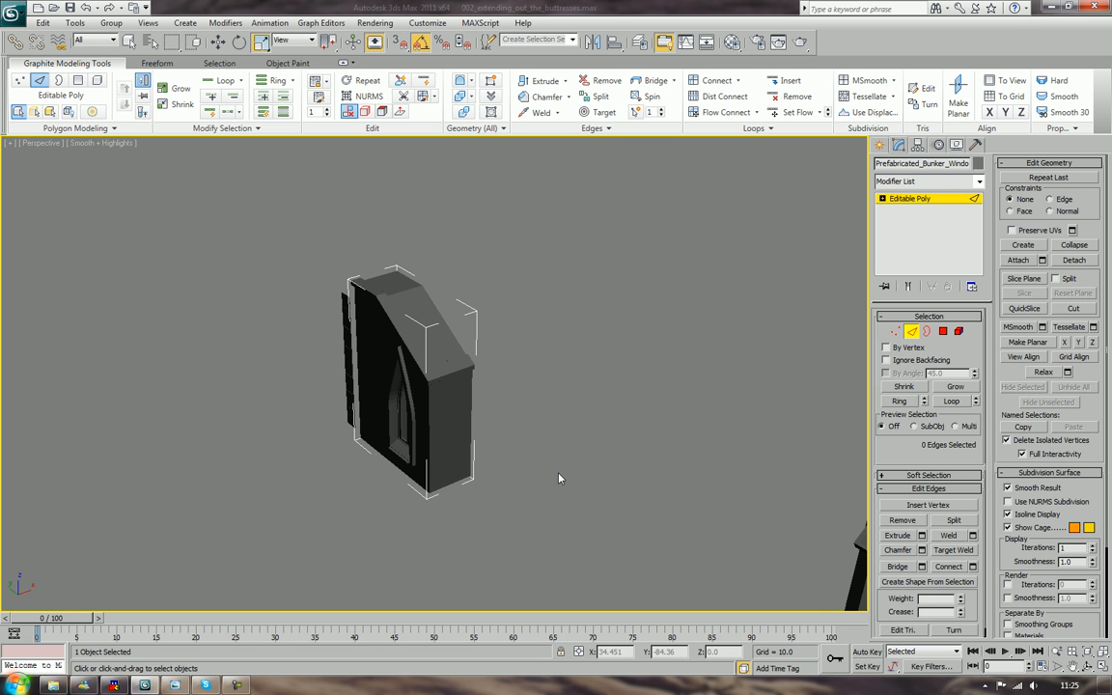
pyautogui.press('F4')
pyautogui.keyDown('alt'); pyautogui.moveTo(451, 449); pyautogui.dragTo(496, 449, button='middle'); pyautogui.keyUp('alt')
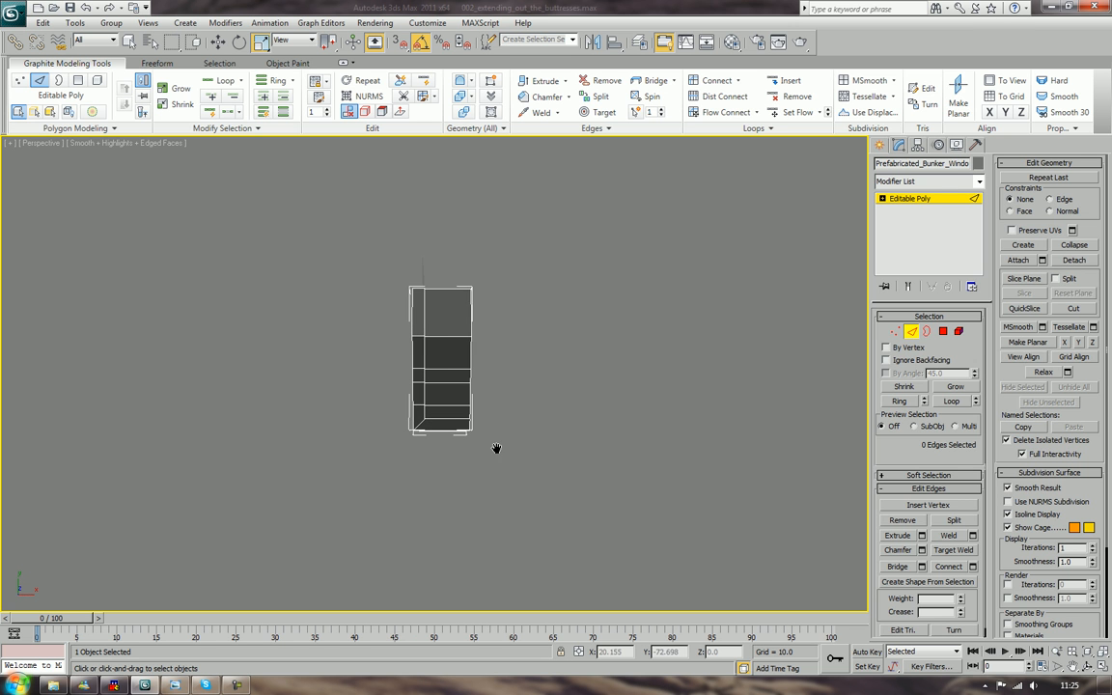
# Select all polygons of the extruded end wall and its sloped top in polygon mode
pyautogui.click(944, 332)
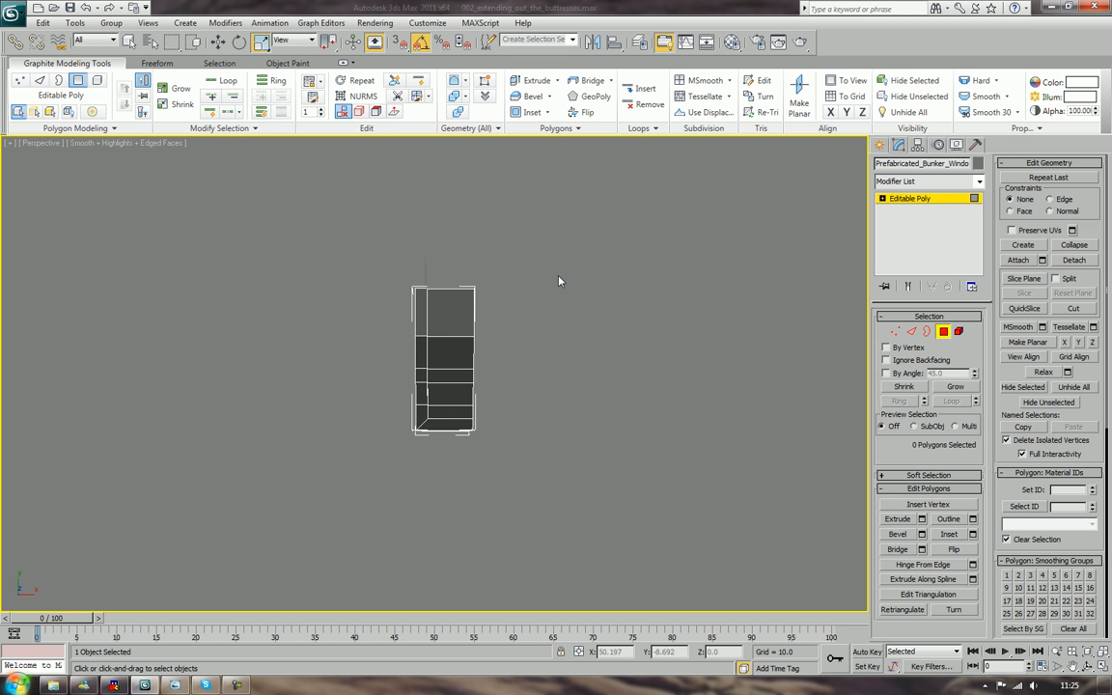
pyautogui.moveTo(526, 263); pyautogui.dragTo(465, 496)
pyautogui.keyDown('alt'); pyautogui.moveTo(464, 496); pyautogui.dragTo(487, 471, button='middle'); pyautogui.keyUp('alt')
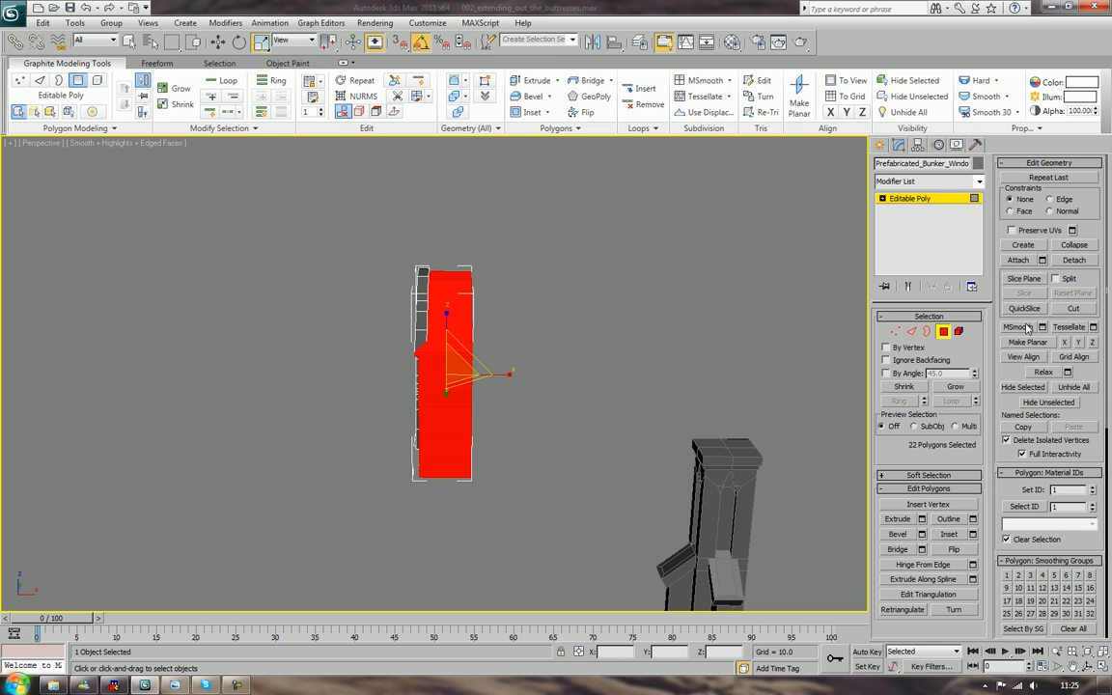
# Rotate the slice plane upright, place it at about X -3.6 and slice the selected end-wall polygons along their full height
pyautogui.click(1033, 279)
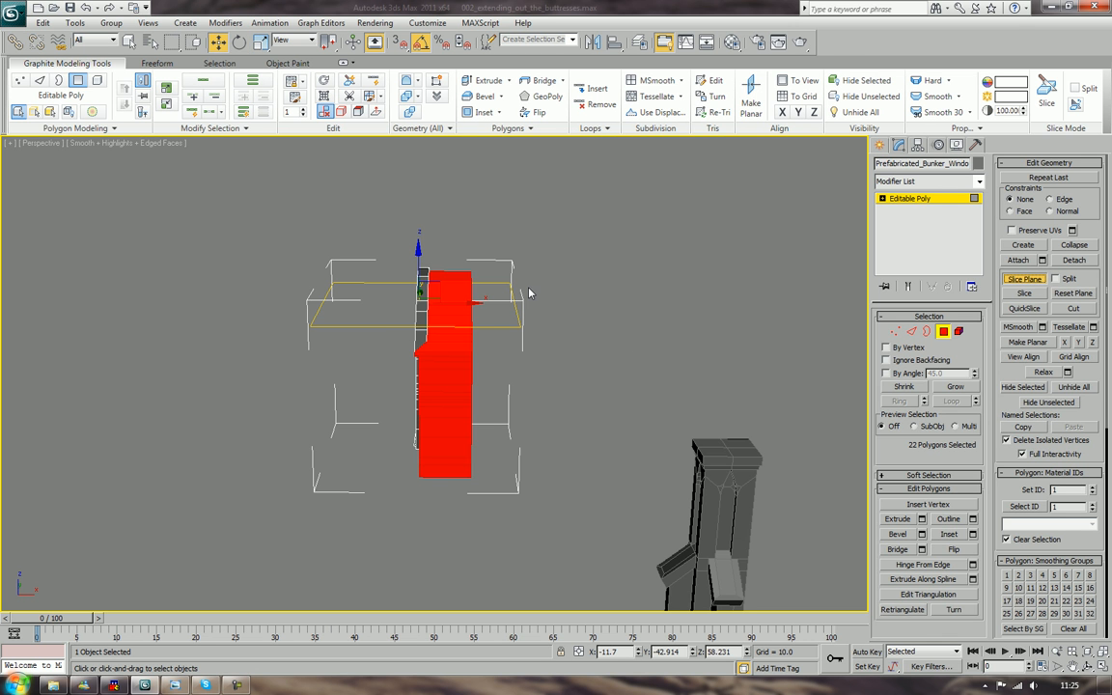
pyautogui.press('e')
pyautogui.press('r')
pyautogui.press('e')
pyautogui.moveTo(462, 278); pyautogui.dragTo(480, 332)
pyautogui.press('w')
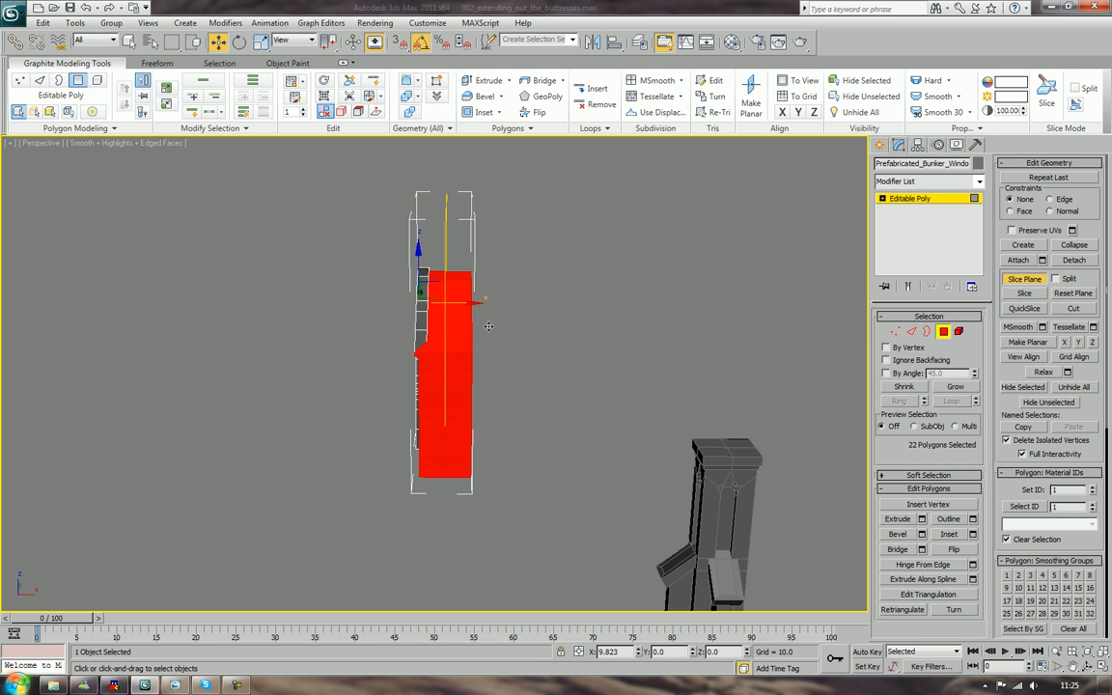
pyautogui.moveTo(489, 326); pyautogui.dragTo(484, 326)
pyautogui.keyDown('alt'); pyautogui.moveTo(484, 327); pyautogui.dragTo(509, 355, button='middle'); pyautogui.keyUp('alt')
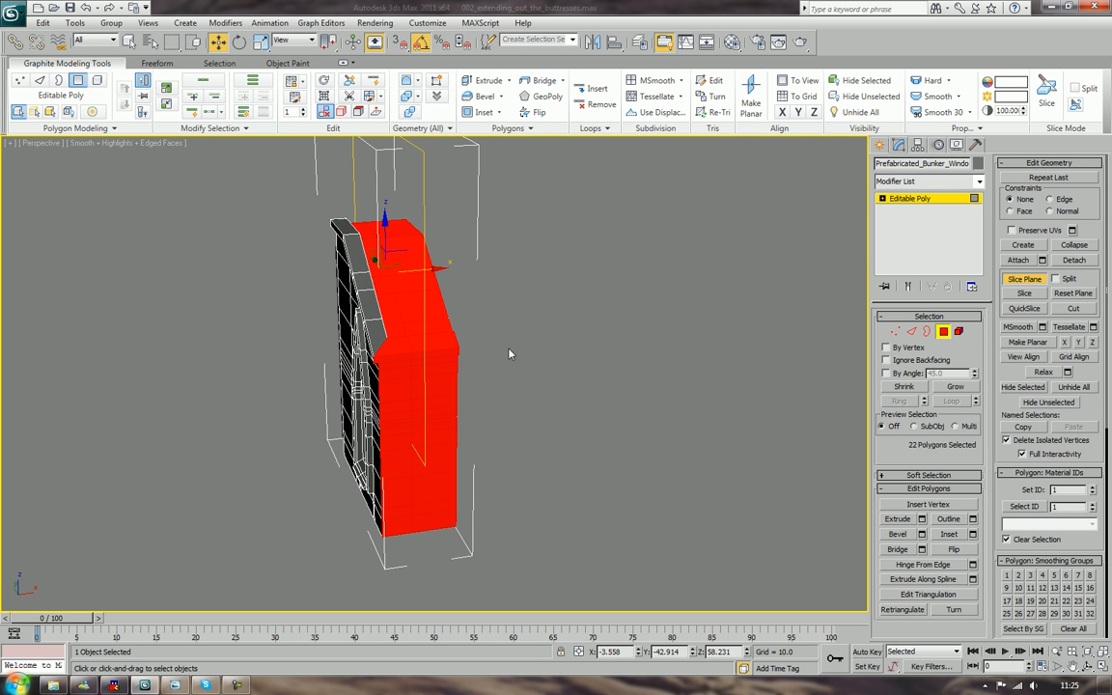
pyautogui.click(1011, 294)
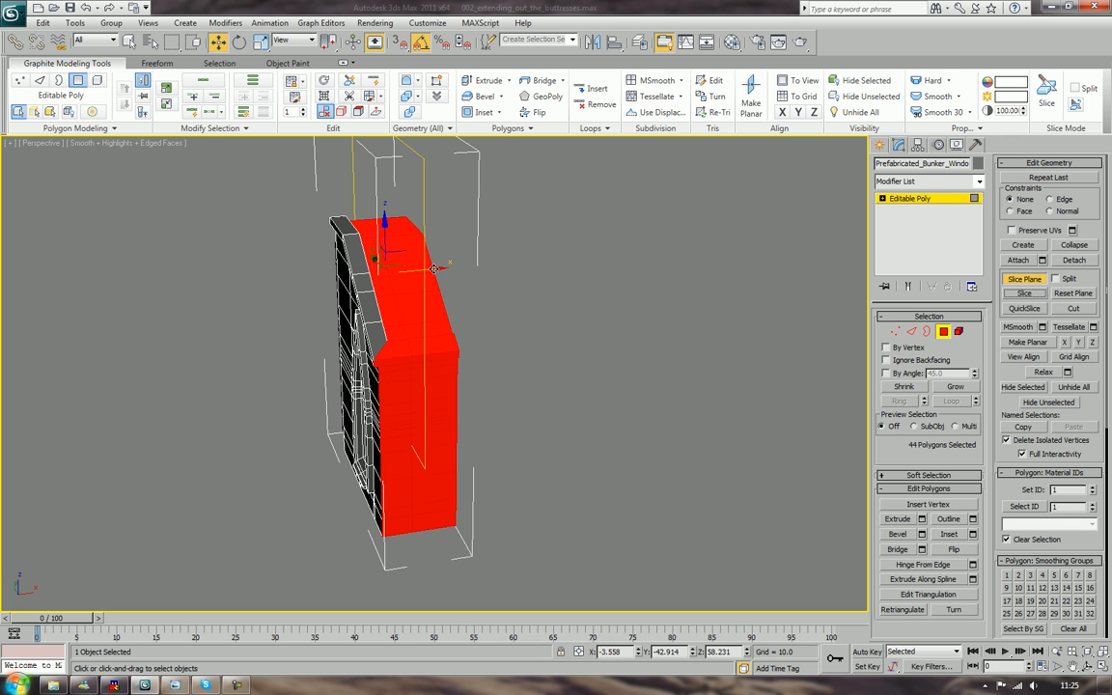
# Make a second vertical slice at about X 2.8, close to the end wall's open side, and clear the polygon selection
pyautogui.moveTo(435, 267); pyautogui.dragTo(460, 269)
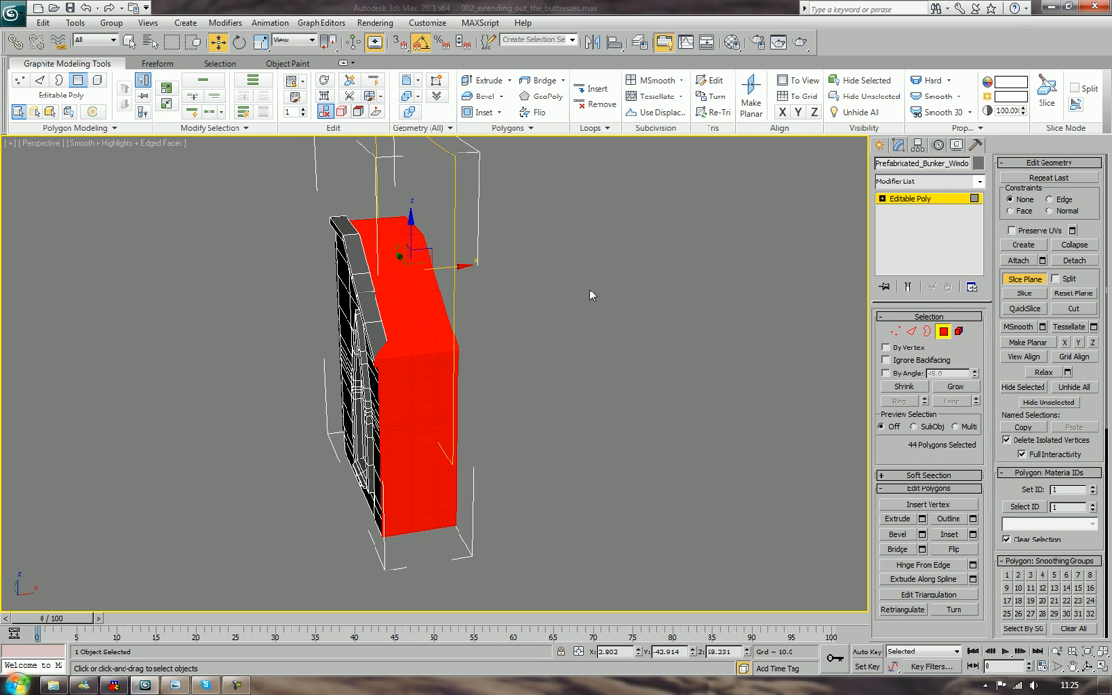
pyautogui.click(1022, 293)
pyautogui.click(1024, 280)
pyautogui.click(691, 323)
pyautogui.scroll(-4, 690, 330)
pyautogui.keyDown('alt'); pyautogui.moveTo(689, 336); pyautogui.dragTo(656, 336, button='middle'); pyautogui.keyUp('alt')
pyautogui.scroll(6, 570, 359)
pyautogui.scroll(2, 604, 398)
pyautogui.moveTo(604, 397); pyautogui.dragTo(625, 368, button='middle')
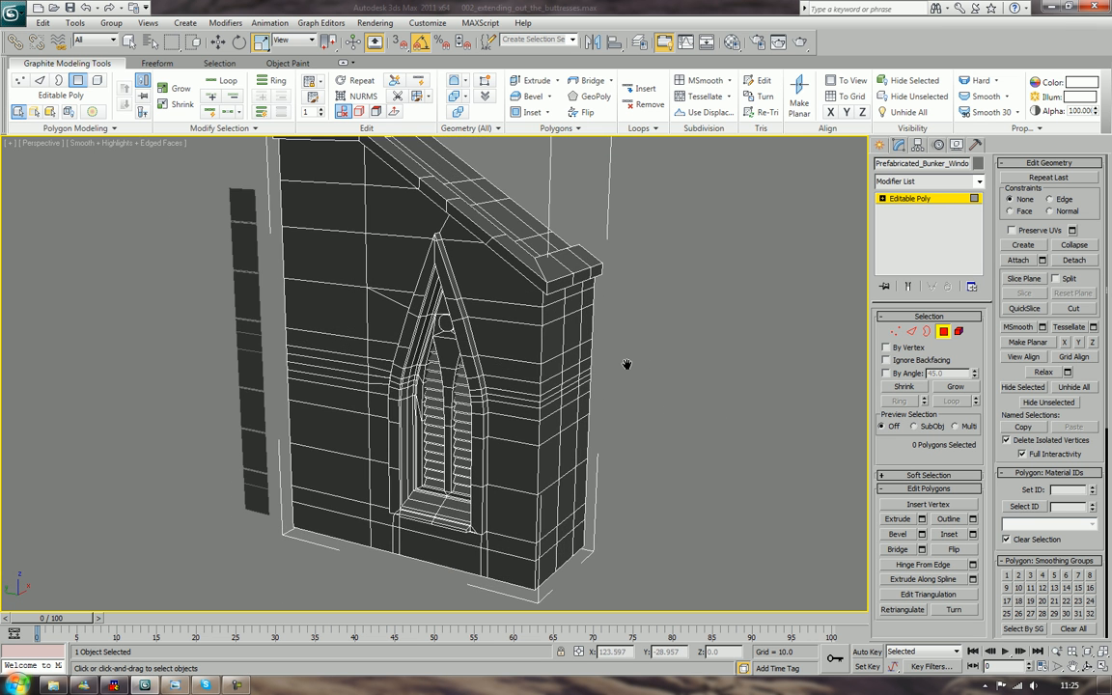
# Select the horizontal edges level with the window sill on both sides of the window and loop them around the end wall
pyautogui.click(913, 332)
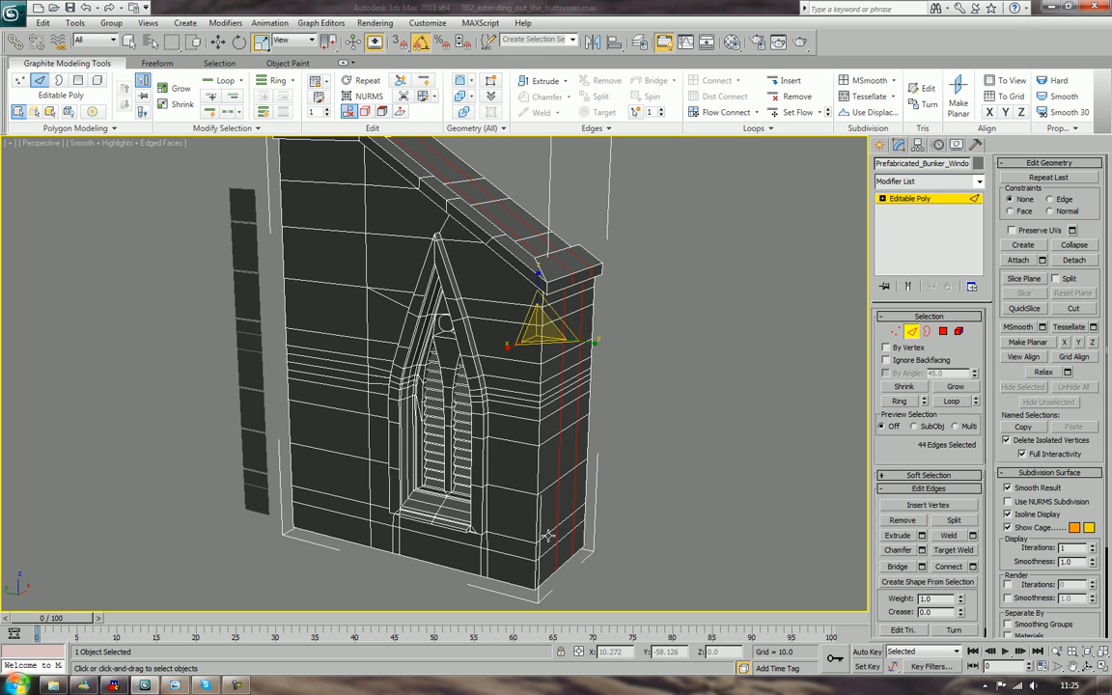
pyautogui.click(546, 552)
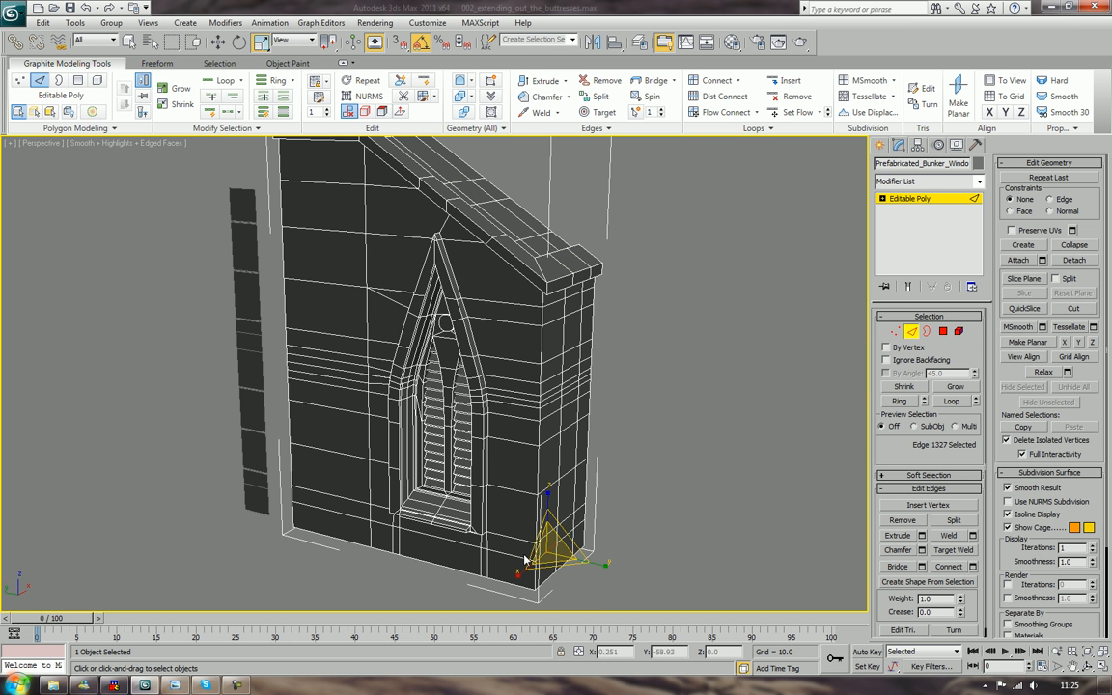
pyautogui.click(952, 402)
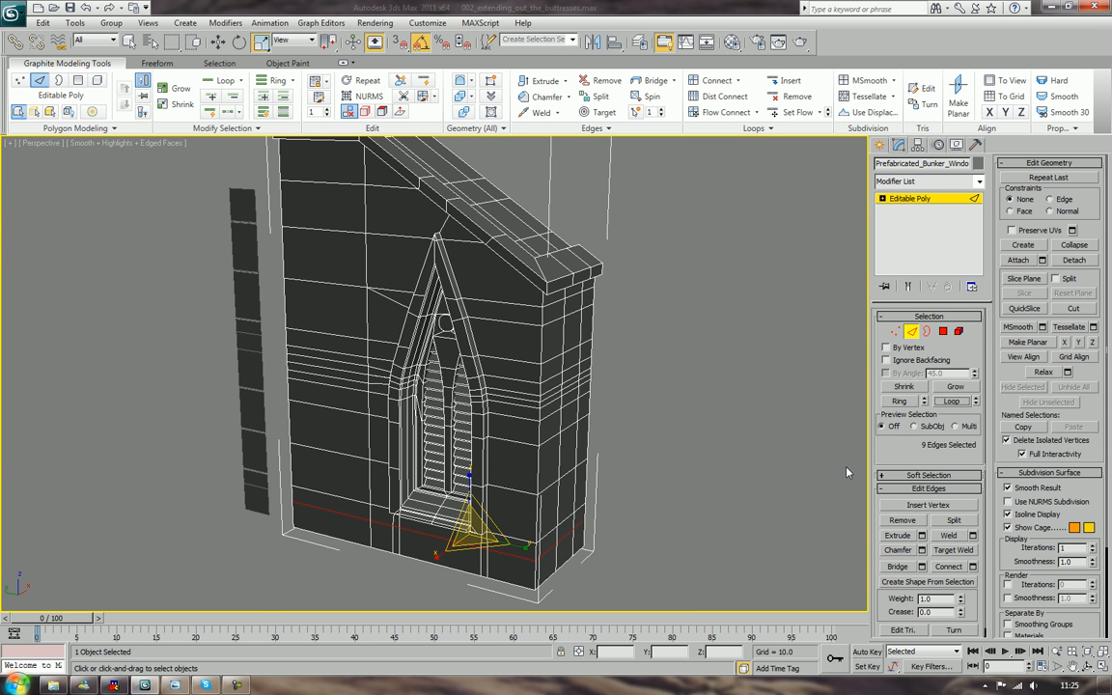
pyautogui.click(323, 506)
pyautogui.click(326, 497)
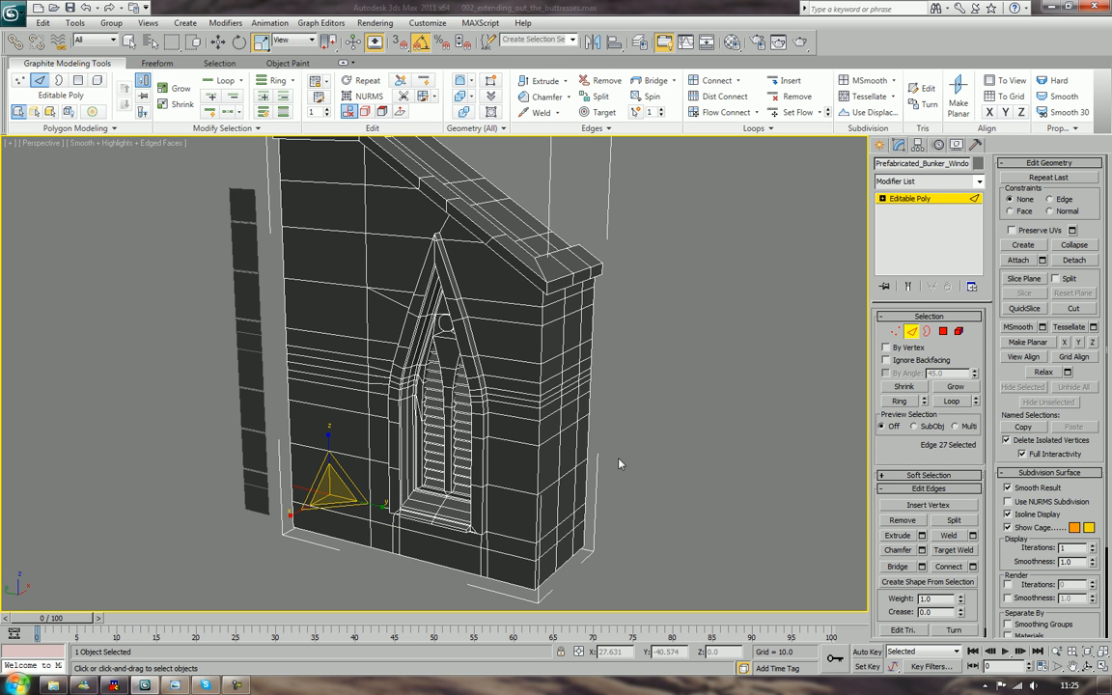
pyautogui.keyDown('ctrl'); pyautogui.click(386, 507); pyautogui.keyUp('ctrl')
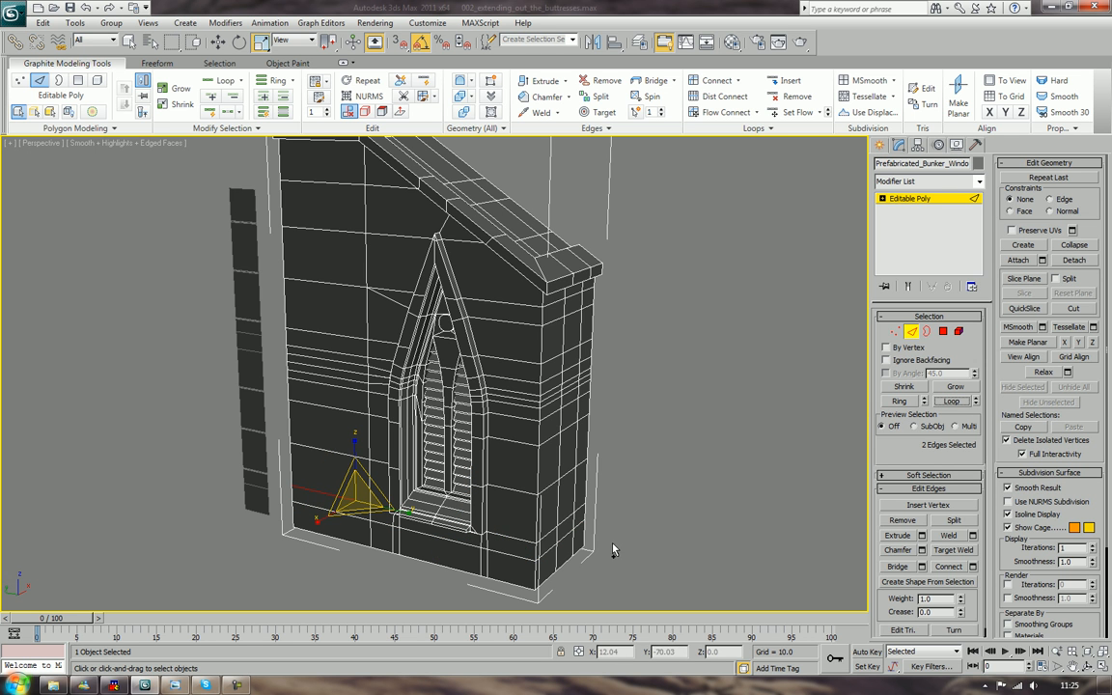
pyautogui.keyDown('ctrl'); pyautogui.click(463, 485); pyautogui.keyUp('ctrl')
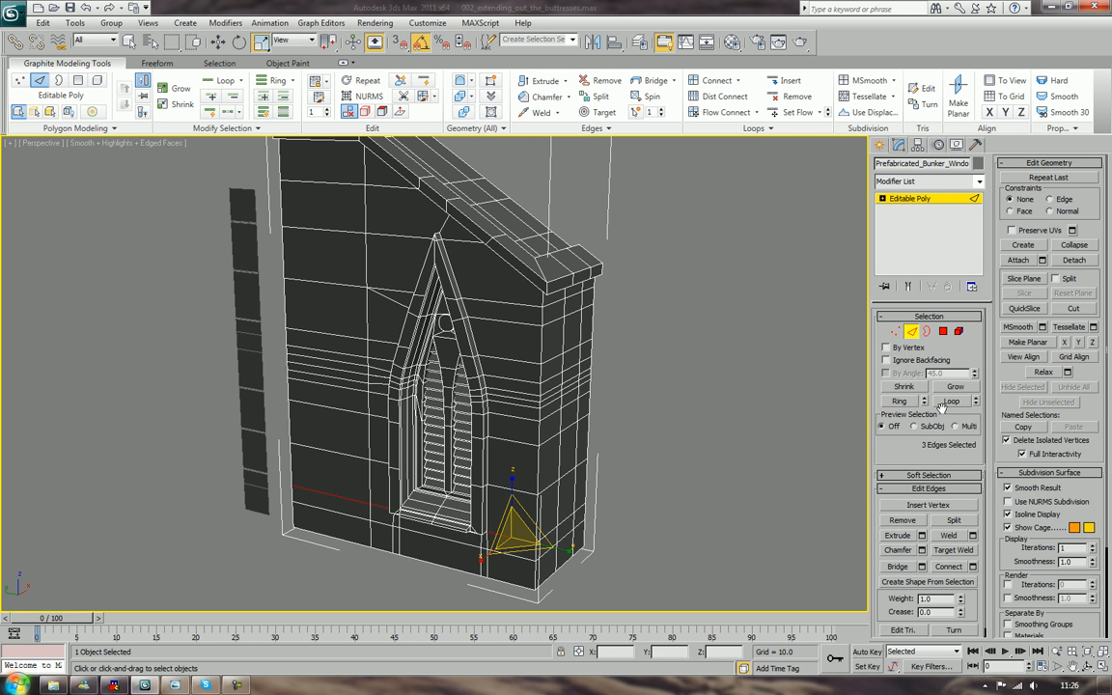
pyautogui.click(951, 404)
pyautogui.keyDown('alt'); pyautogui.moveTo(784, 442); pyautogui.dragTo(837, 440, button='middle'); pyautogui.keyUp('alt')
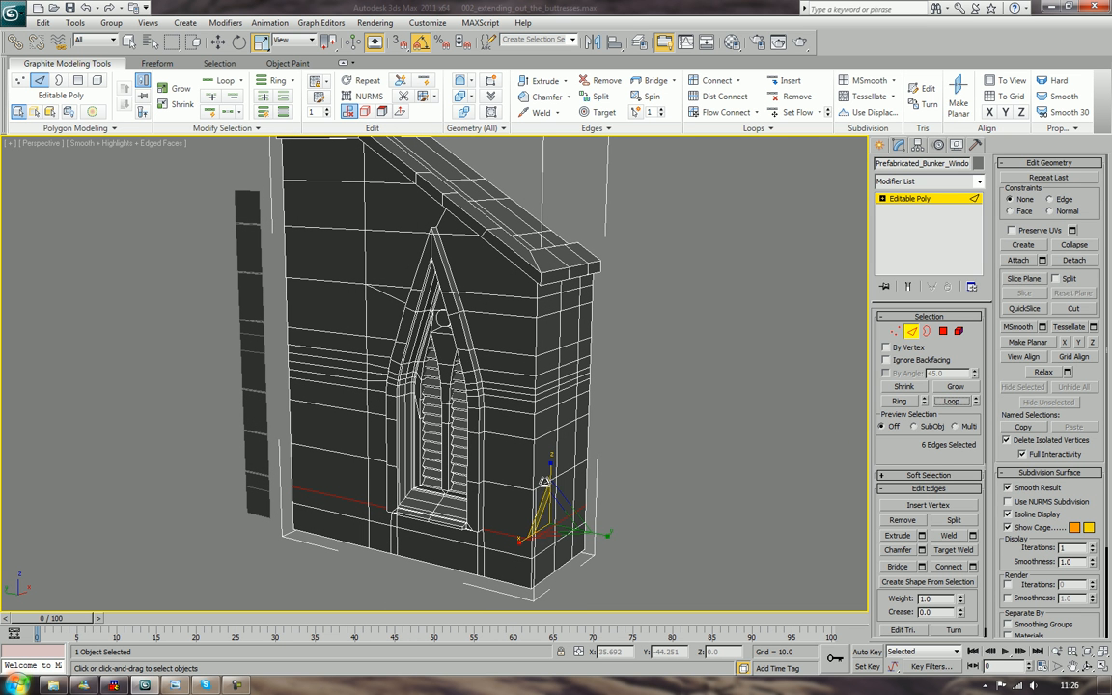
# Add the edges of the next two horizontal seams above the sill to the selection, undoing the extra picks above them
pyautogui.keyDown('ctrl'); pyautogui.click(487, 434); pyautogui.keyUp('ctrl')
pyautogui.keyDown('ctrl'); pyautogui.click(343, 451); pyautogui.keyUp('ctrl')
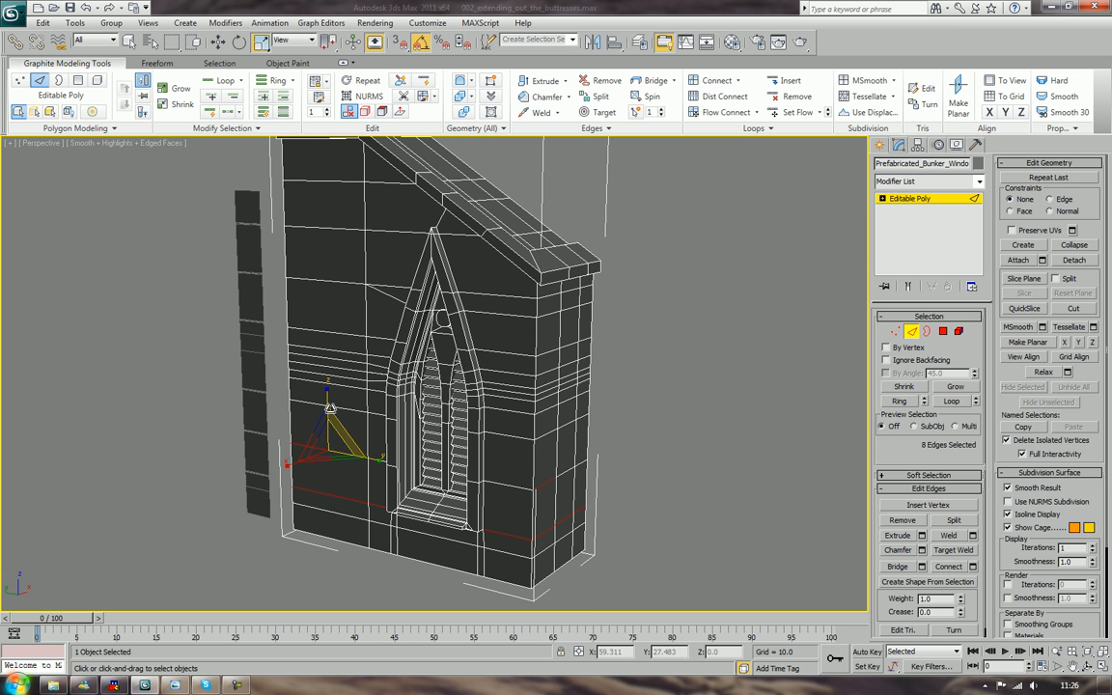
pyautogui.keyDown('ctrl'); pyautogui.click(325, 404); pyautogui.keyUp('ctrl')
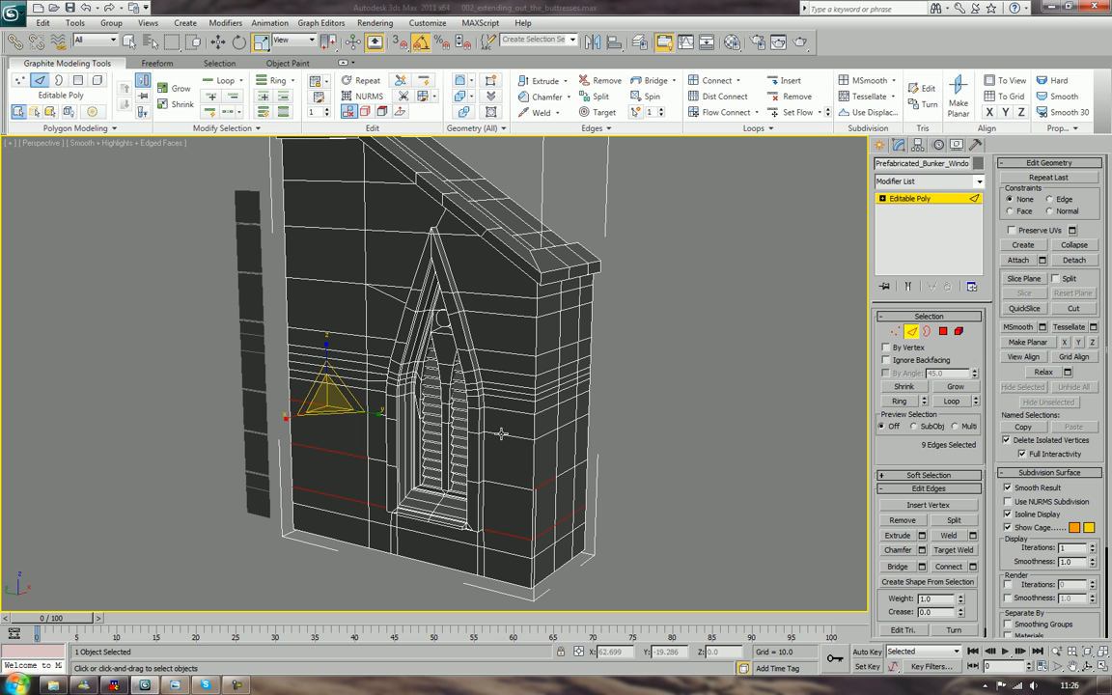
pyautogui.keyDown('ctrl'); pyautogui.click(501, 434); pyautogui.keyUp('ctrl')
pyautogui.keyDown('ctrl'); pyautogui.click(321, 353); pyautogui.keyUp('ctrl')
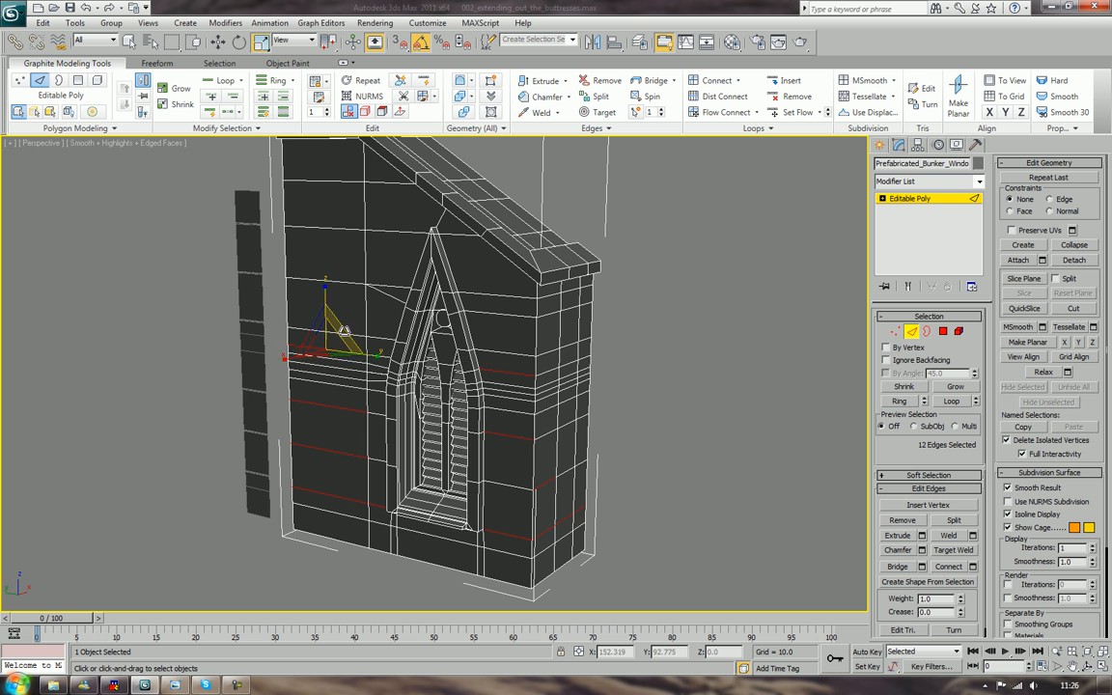
pyautogui.moveTo(344, 329)
pyautogui.keyDown('alt'); pyautogui.mouseDown(button='middle')
pyautogui.moveTo(440, 338)
pyautogui.moveTo(369, 317)
pyautogui.moveTo(359, 338)
pyautogui.mouseUp(button='middle'); pyautogui.keyUp('alt')
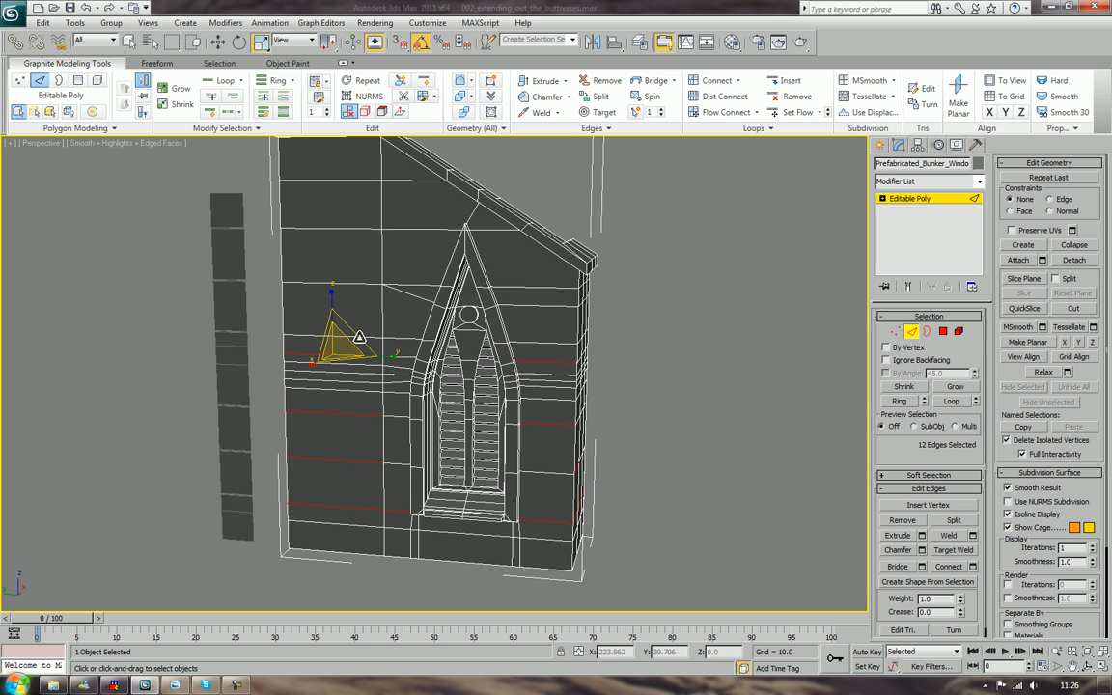
pyautogui.hotkey('ctrl', 'z')
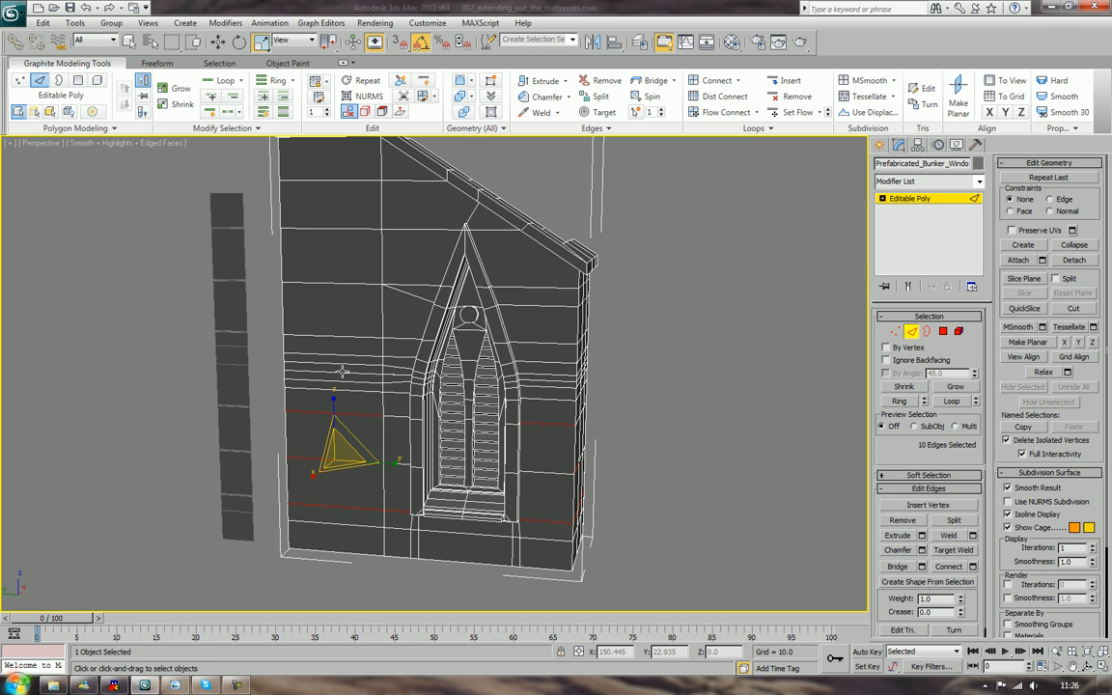
# Add the horizontal edges on both sides of the window at the middle band and the two seams above it
pyautogui.keyDown('ctrl'); pyautogui.click(342, 372); pyautogui.keyUp('ctrl')
pyautogui.keyDown('ctrl'); pyautogui.click(539, 383); pyautogui.keyUp('ctrl')
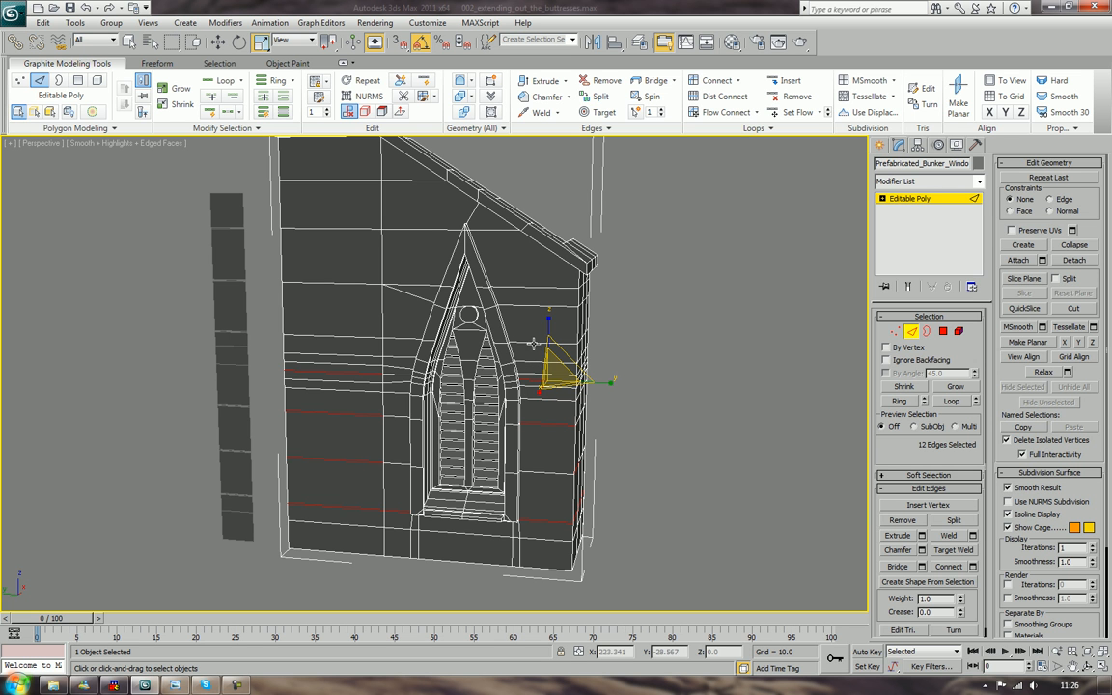
pyautogui.keyDown('ctrl'); pyautogui.click(533, 344); pyautogui.keyUp('ctrl')
pyautogui.keyDown('ctrl'); pyautogui.click(349, 335); pyautogui.keyUp('ctrl')
pyautogui.keyDown('ctrl'); pyautogui.click(410, 285); pyautogui.keyUp('ctrl')
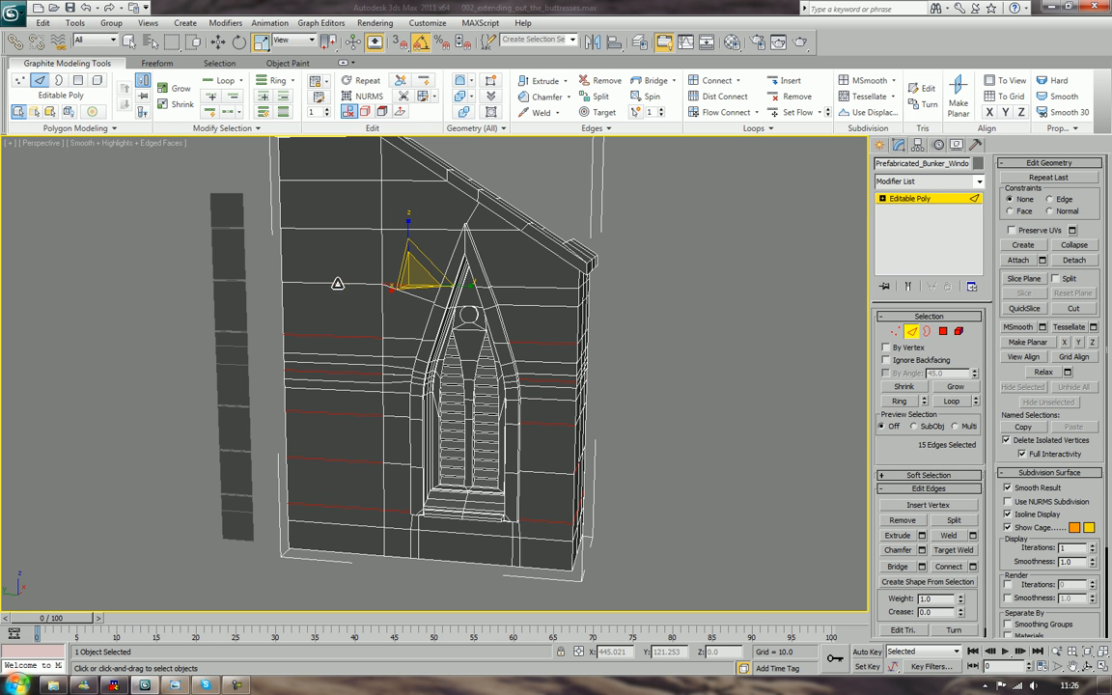
pyautogui.keyDown('ctrl'); pyautogui.click(338, 283); pyautogui.keyUp('ctrl')
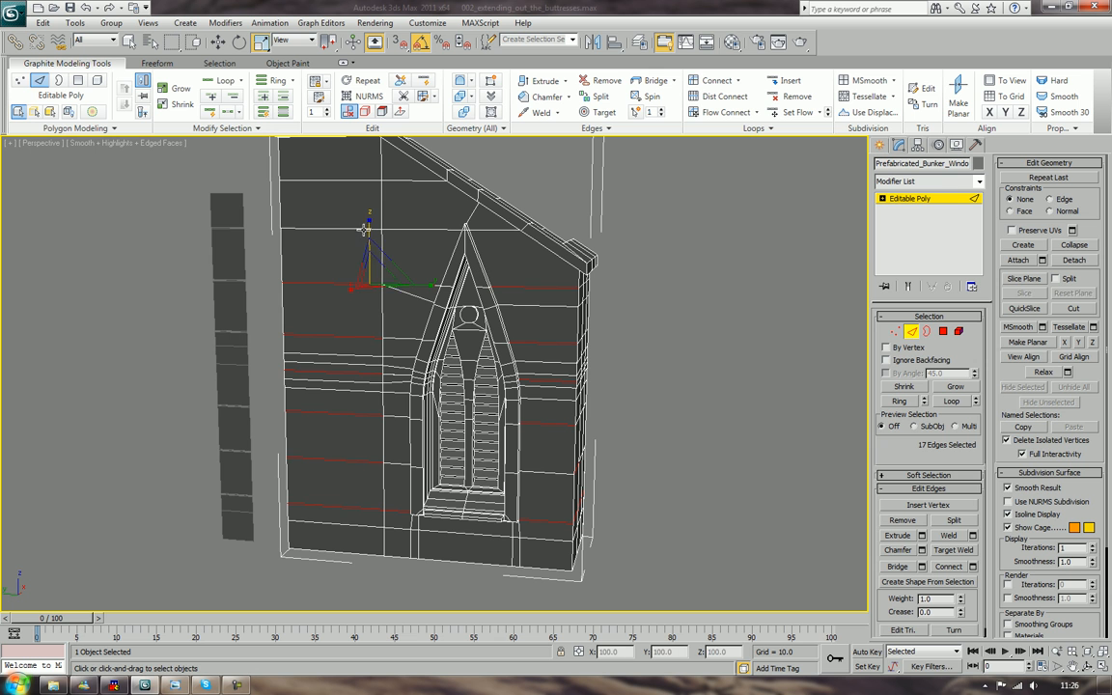
# Add the edges of the two topmost horizontal seams and extend the whole selection into loops around the wall
pyautogui.keyDown('ctrl'); pyautogui.click(365, 229); pyautogui.keyUp('ctrl')
pyautogui.keyDown('ctrl'); pyautogui.click(424, 229); pyautogui.keyUp('ctrl')
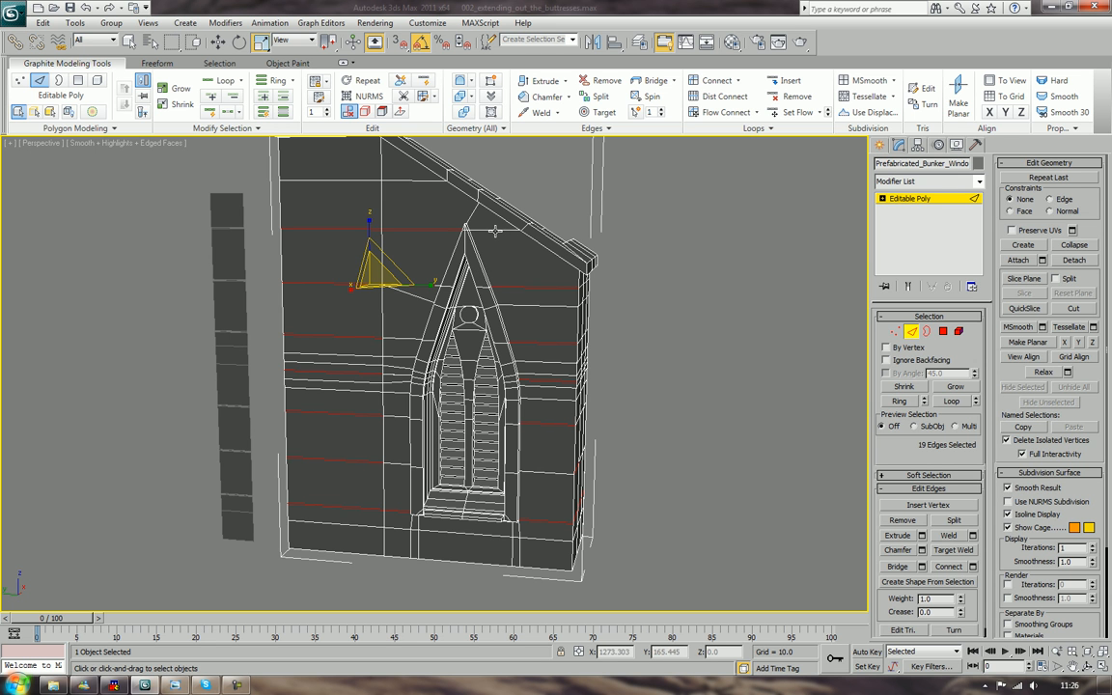
pyautogui.keyDown('ctrl'); pyautogui.click(495, 231); pyautogui.keyUp('ctrl')
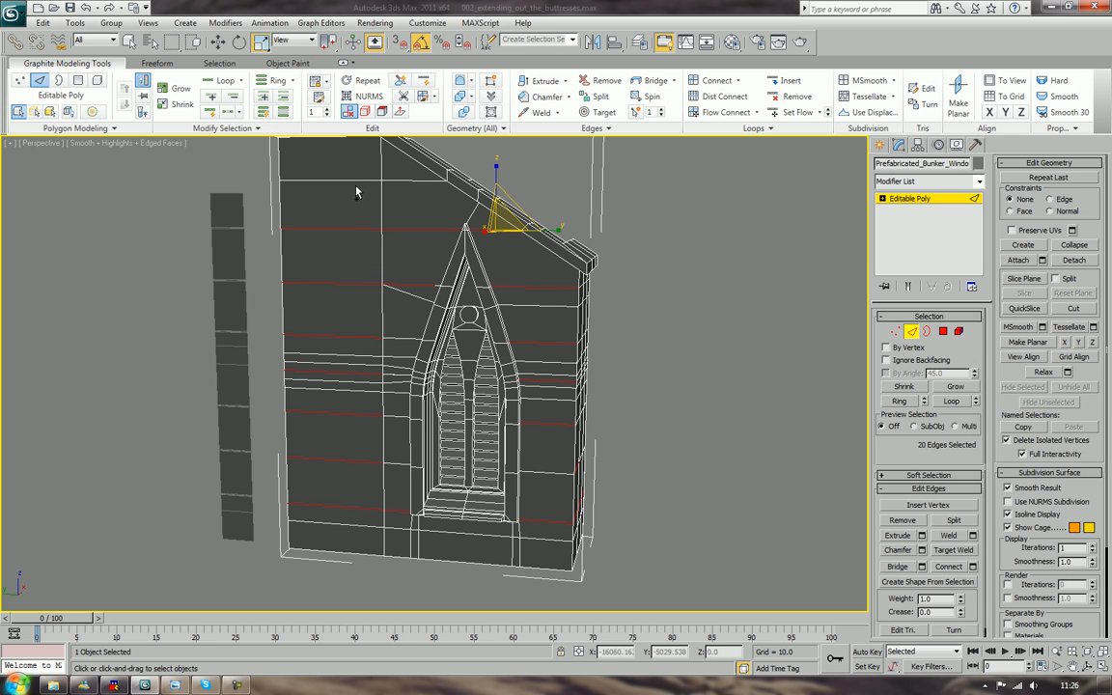
pyautogui.keyDown('ctrl'); pyautogui.click(351, 180); pyautogui.keyUp('ctrl')
pyautogui.keyDown('ctrl'); pyautogui.click(397, 179); pyautogui.keyUp('ctrl')
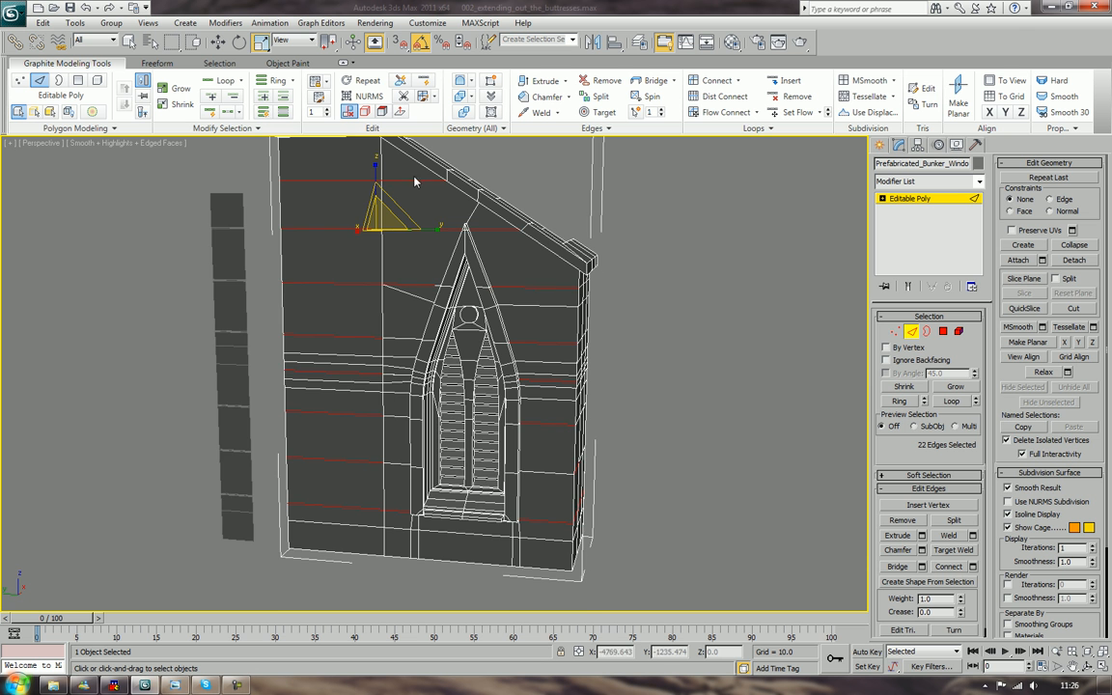
pyautogui.moveTo(397, 183); pyautogui.dragTo(440, 292, button='middle')
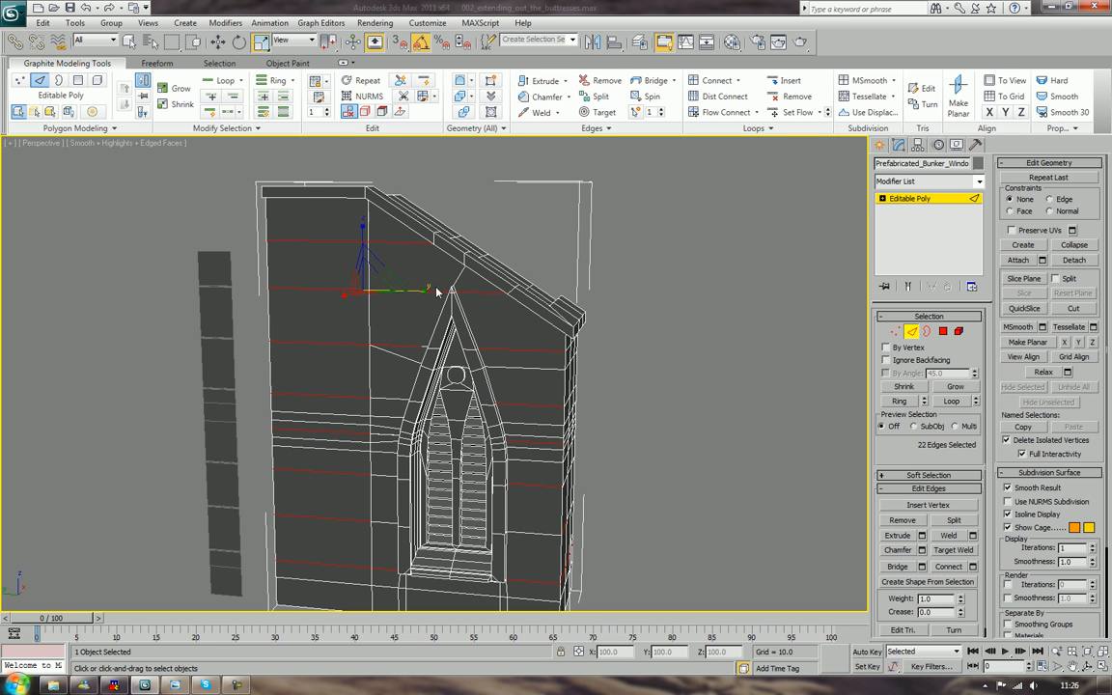
pyautogui.click(952, 401)
# Add the staggered vertical edges between the lower seams of the narrow end face to the selection, up to the middle band
pyautogui.keyDown('alt'); pyautogui.moveTo(765, 425); pyautogui.dragTo(576, 449, button='middle'); pyautogui.keyUp('alt')
pyautogui.keyDown('ctrl'); pyautogui.click(552, 447); pyautogui.keyUp('ctrl')
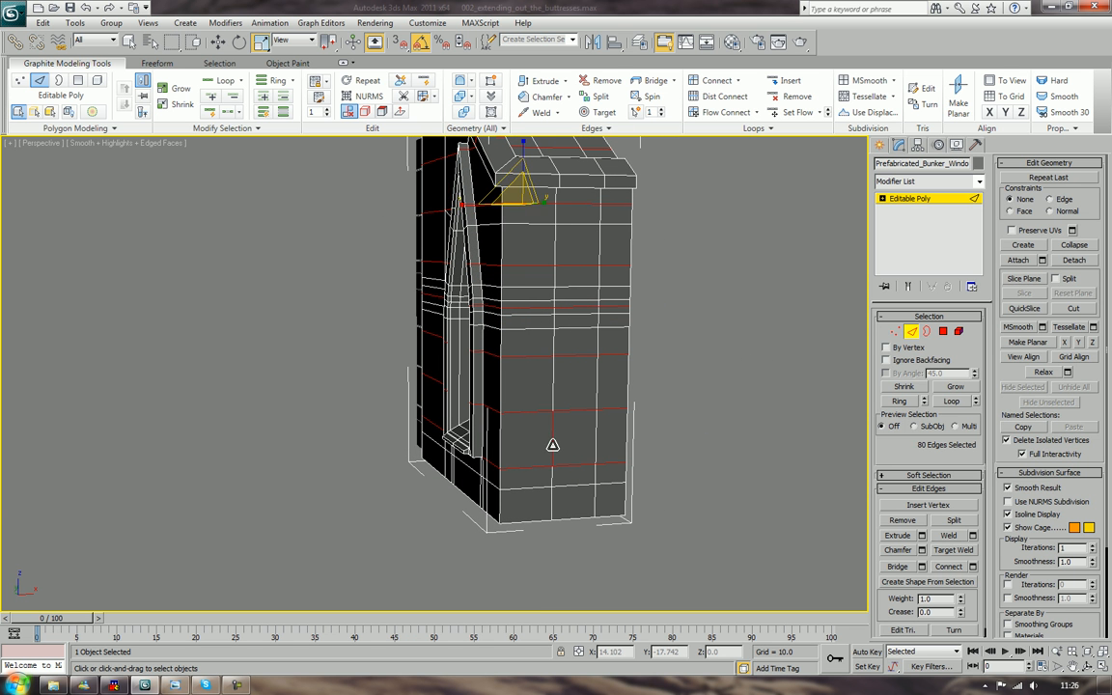
pyautogui.keyDown('ctrl'); pyautogui.click(597, 391); pyautogui.keyUp('ctrl')
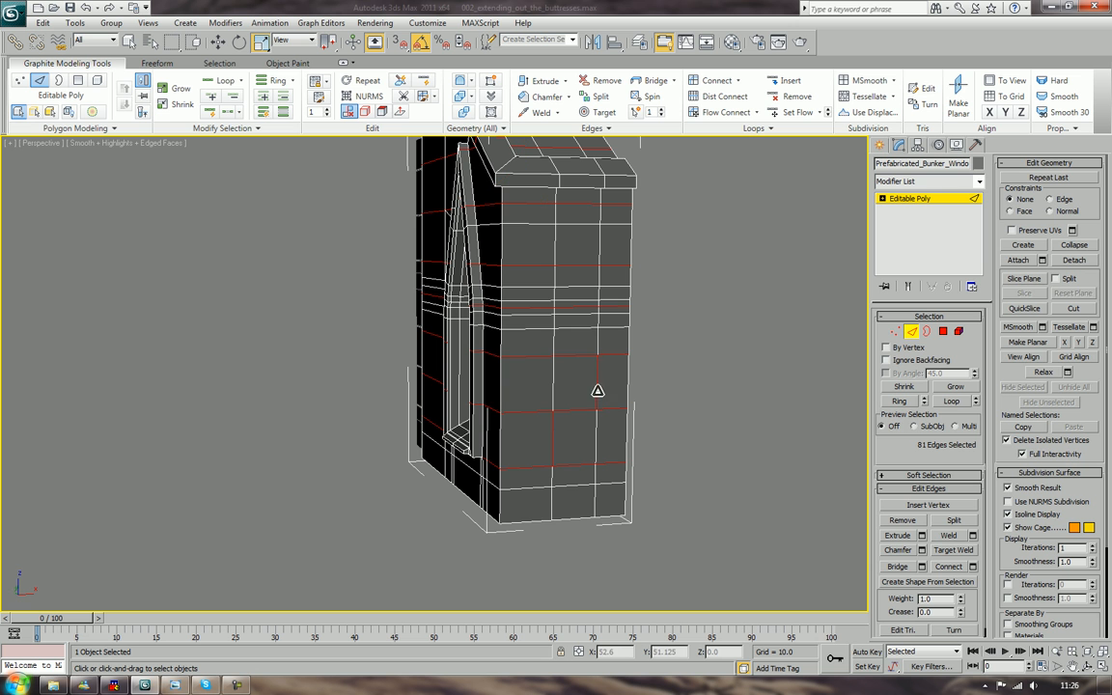
pyautogui.keyDown('ctrl'); pyautogui.click(555, 339); pyautogui.keyUp('ctrl')
pyautogui.keyDown('ctrl'); pyautogui.click(554, 312); pyautogui.keyUp('ctrl')
# Add the alternating vertical edges in the courses above the middle band on the narrow end face
pyautogui.scroll(3, 572, 292)
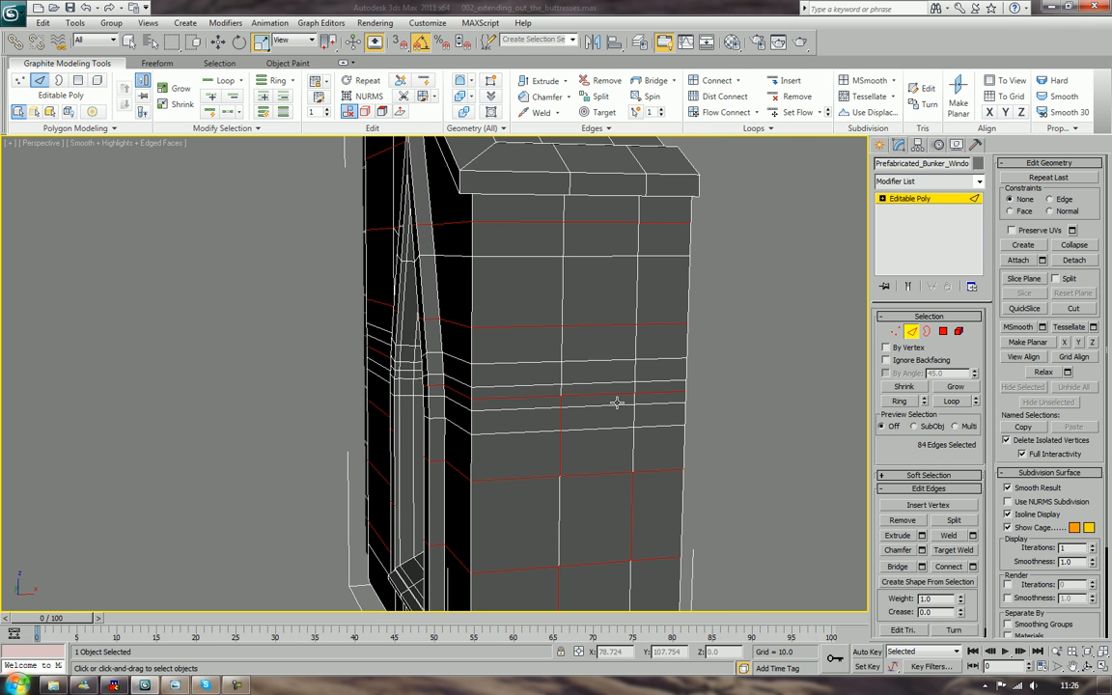
pyautogui.keyDown('ctrl'); pyautogui.click(635, 385); pyautogui.keyUp('ctrl')
pyautogui.keyDown('ctrl'); pyautogui.click(633, 372); pyautogui.keyUp('ctrl')
pyautogui.keyDown('ctrl'); pyautogui.click(636, 344); pyautogui.keyUp('ctrl')
pyautogui.keyDown('ctrl'); pyautogui.click(561, 241); pyautogui.keyUp('ctrl')
pyautogui.keyDown('ctrl'); pyautogui.click(561, 242); pyautogui.keyUp('ctrl')
# Undo the last edge pick on the end face and add the short vertical edge below the top seam back to the selection
pyautogui.keyDown('alt'); pyautogui.moveTo(616, 251); pyautogui.dragTo(551, 386, button='middle'); pyautogui.keyUp('alt')
pyautogui.scroll(3, 561, 292)
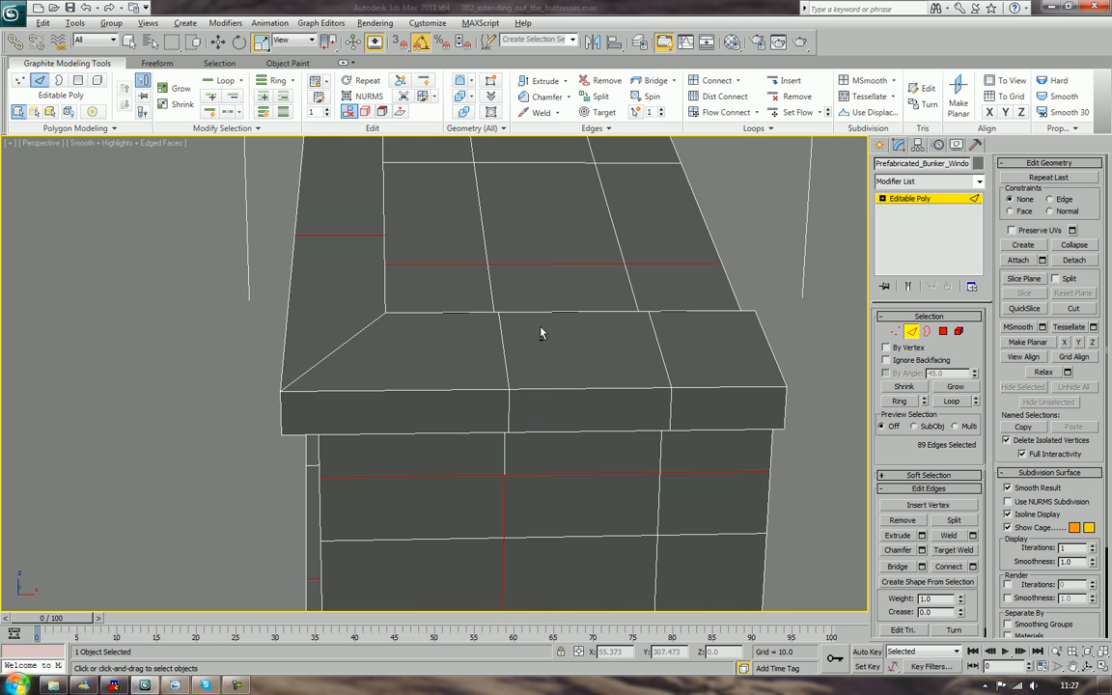
pyautogui.keyDown('alt'); pyautogui.moveTo(541, 333); pyautogui.dragTo(595, 297, button='middle'); pyautogui.keyUp('alt')
pyautogui.scroll(3, 660, 410)
pyautogui.moveTo(661, 410); pyautogui.dragTo(645, 484, button='middle')
pyautogui.scroll(-5, 660, 447)
pyautogui.keyDown('alt'); pyautogui.moveTo(645, 484); pyautogui.dragTo(651, 398, button='middle'); pyautogui.keyUp('alt')
pyautogui.scroll(5, 652, 398)
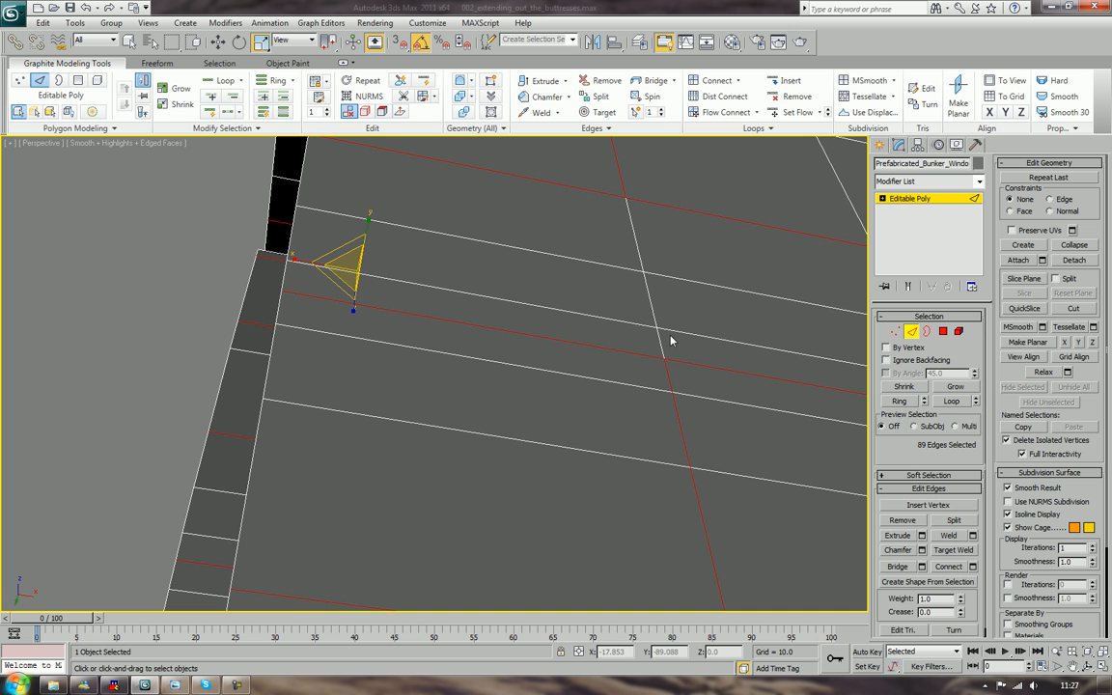
pyautogui.scroll(-3, 653, 363)
pyautogui.scroll(3, 641, 377)
pyautogui.moveTo(606, 393); pyautogui.dragTo(519, 496, button='middle')
pyautogui.hotkey('ctrl', 'z')
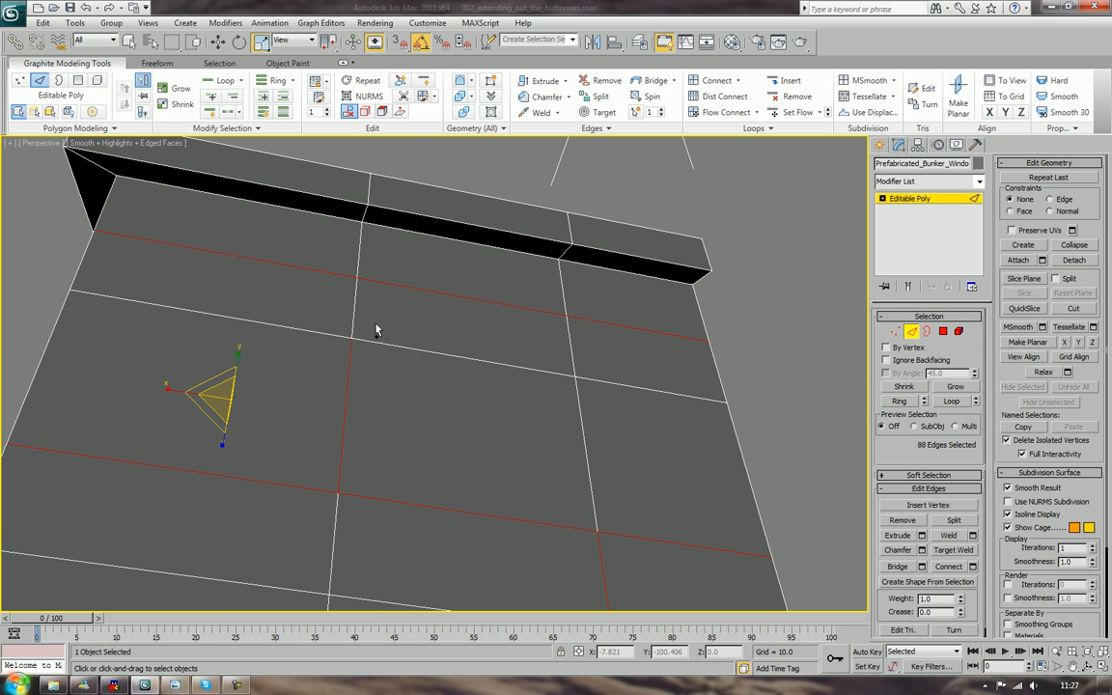
pyautogui.keyDown('ctrl'); pyautogui.click(355, 305); pyautogui.keyUp('ctrl')
# Add the offset vertical edge directly under the coping and its continuation across the coping's underside and front face
pyautogui.press('q')
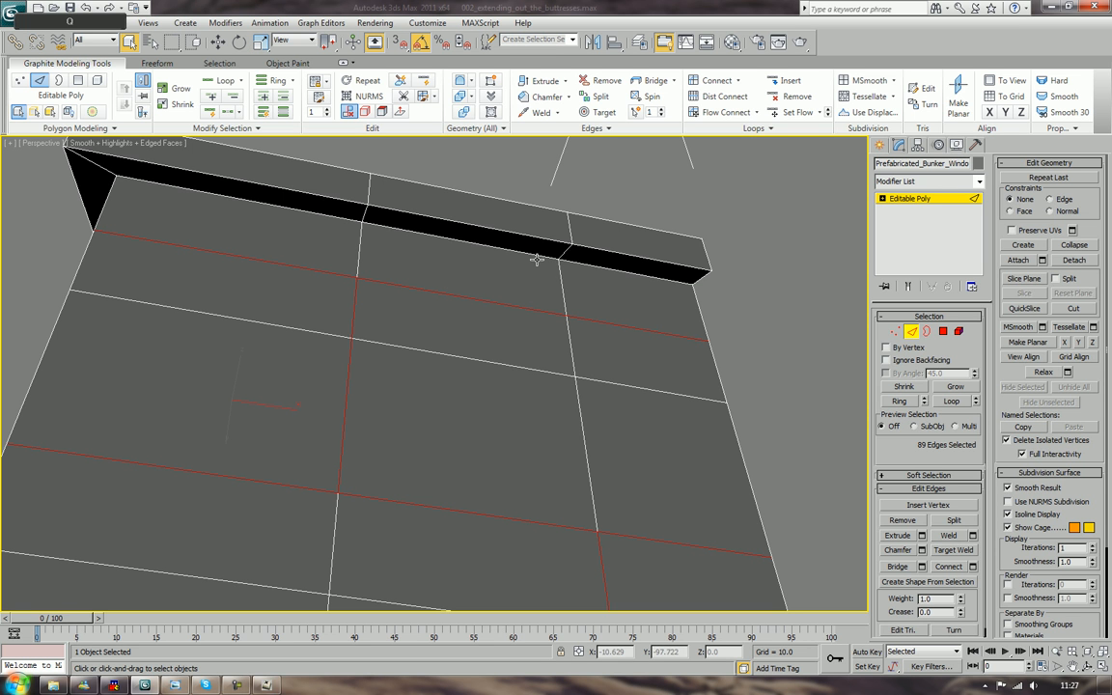
pyautogui.keyDown('ctrl'); pyautogui.click(565, 275); pyautogui.keyUp('ctrl')
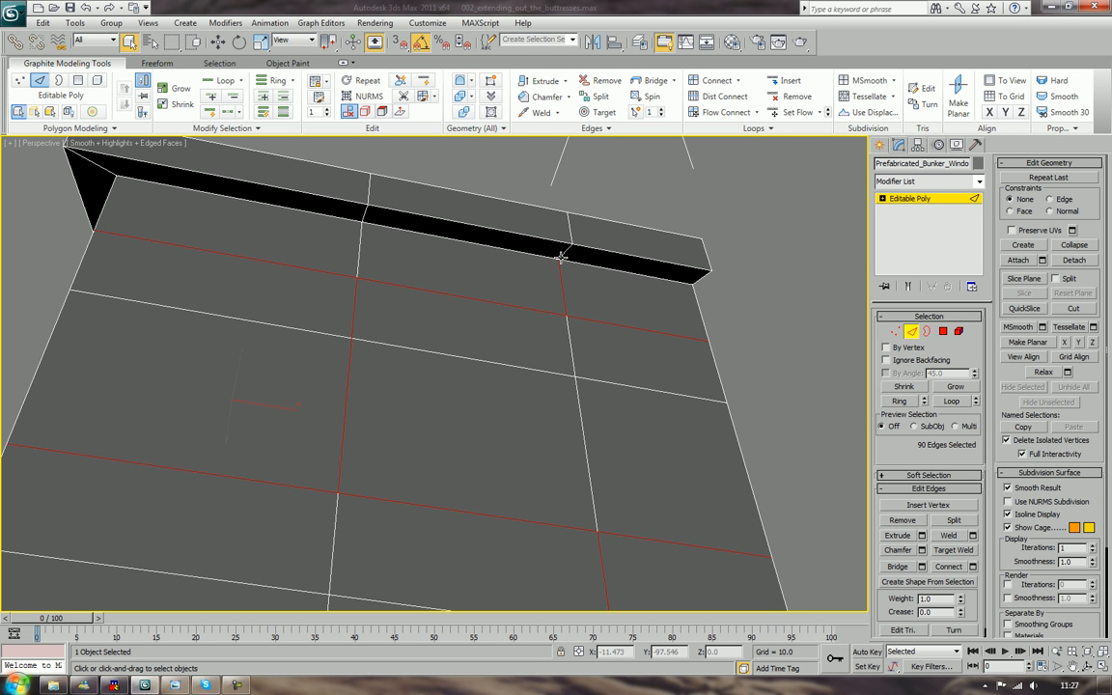
pyautogui.keyDown('ctrl'); pyautogui.click(569, 245); pyautogui.keyUp('ctrl')
pyautogui.keyDown('ctrl'); pyautogui.click(571, 232); pyautogui.keyUp('ctrl')
# Continue the joint over the coping's lower end, adding the edges on its top, the step and the adjoining slope
pyautogui.keyDown('alt'); pyautogui.moveTo(565, 308); pyautogui.dragTo(715, 343, button='middle'); pyautogui.keyUp('alt')
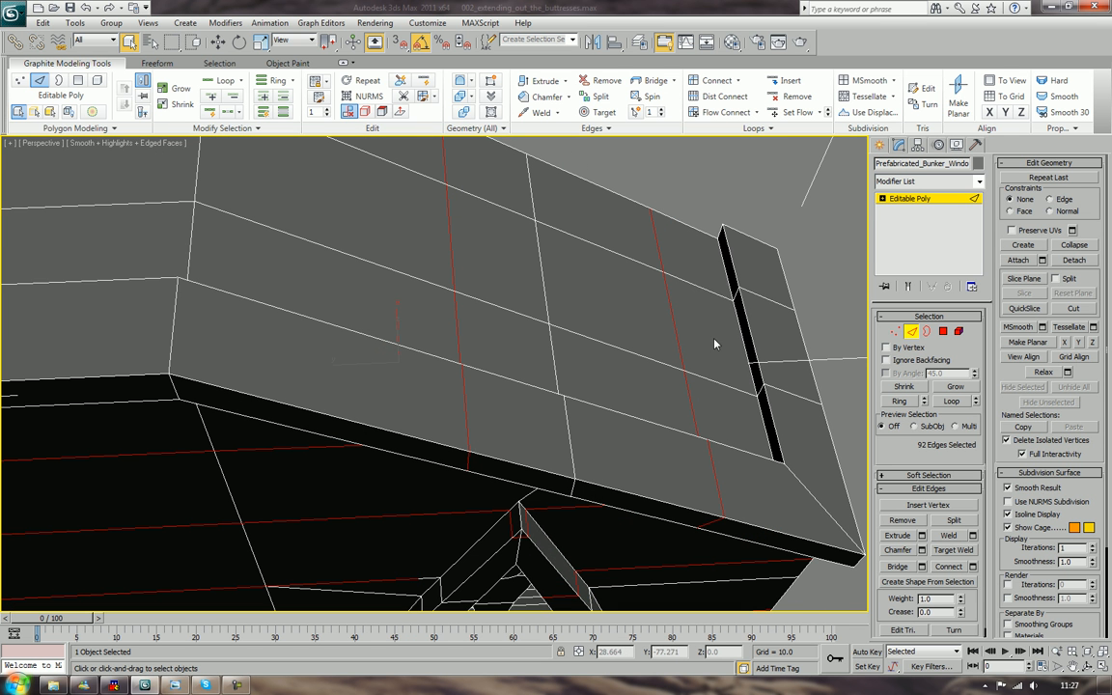
pyautogui.keyDown('ctrl'); pyautogui.click(739, 292); pyautogui.keyUp('ctrl')
pyautogui.keyDown('ctrl'); pyautogui.click(751, 292); pyautogui.keyUp('ctrl')
pyautogui.keyDown('ctrl'); pyautogui.click(715, 295); pyautogui.keyUp('ctrl')
# Add alternating lengthwise edges between the cross seams along the sloped roof, up to the upper bend
pyautogui.keyDown('alt'); pyautogui.moveTo(713, 295); pyautogui.dragTo(636, 282, button='middle'); pyautogui.keyUp('alt')
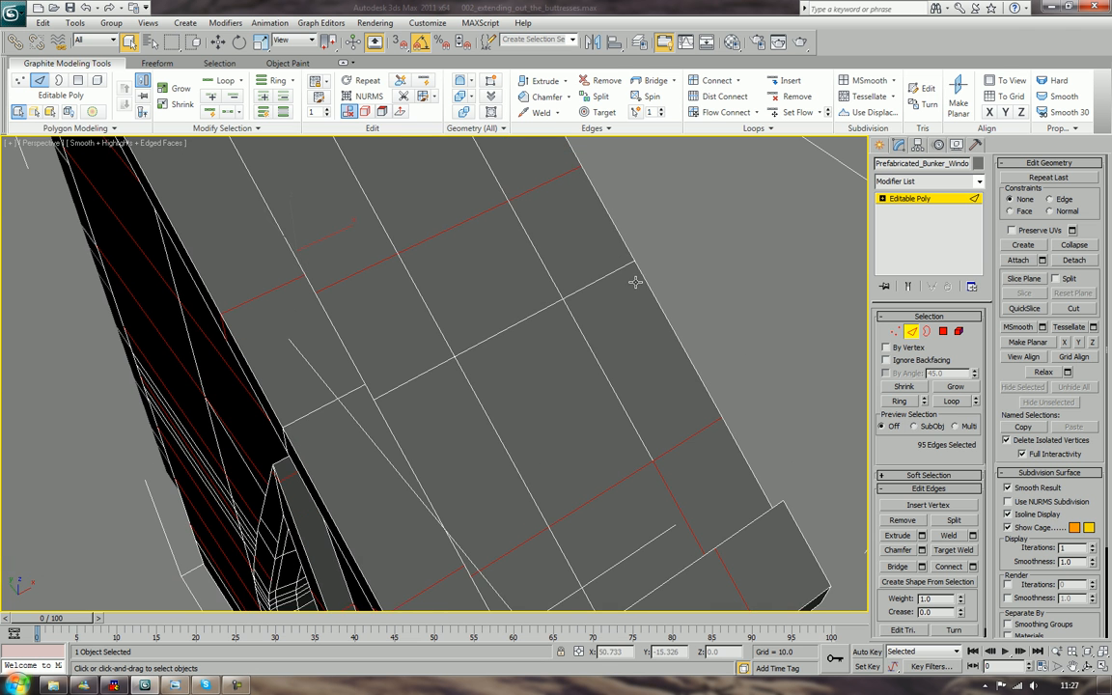
pyautogui.keyDown('ctrl'); pyautogui.click(505, 442); pyautogui.keyUp('ctrl')
pyautogui.keyDown('ctrl'); pyautogui.click(427, 310); pyautogui.keyUp('ctrl')
pyautogui.keyDown('alt'); pyautogui.moveTo(427, 313); pyautogui.dragTo(488, 470, button='middle'); pyautogui.keyUp('alt')
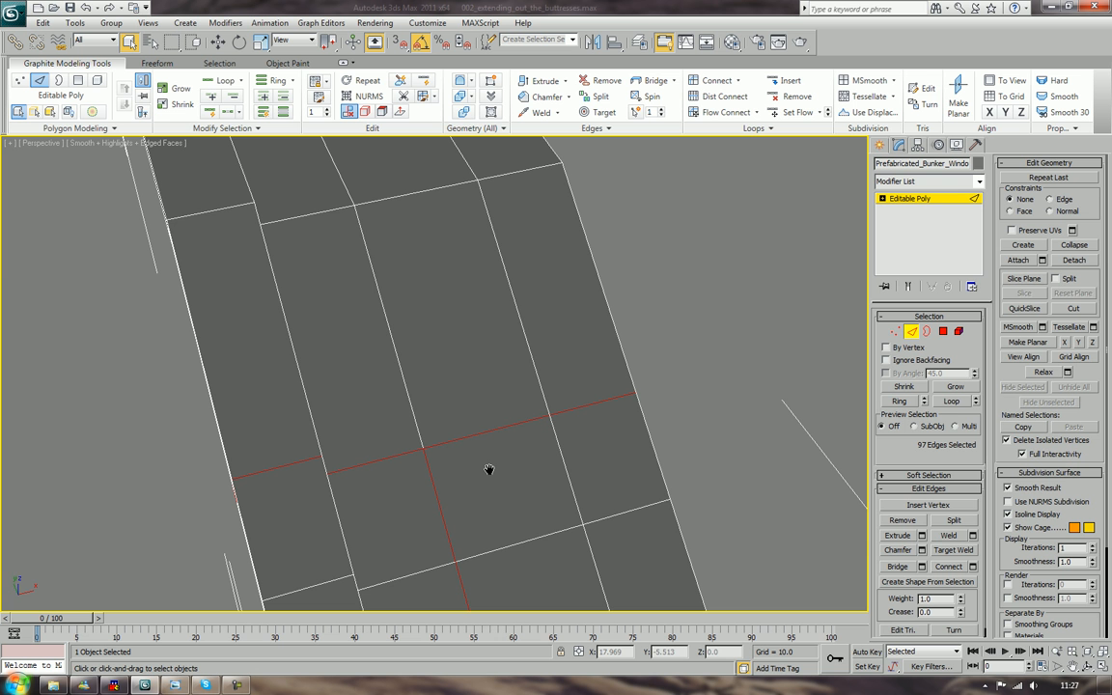
pyautogui.keyDown('ctrl'); pyautogui.click(528, 353); pyautogui.keyUp('ctrl')
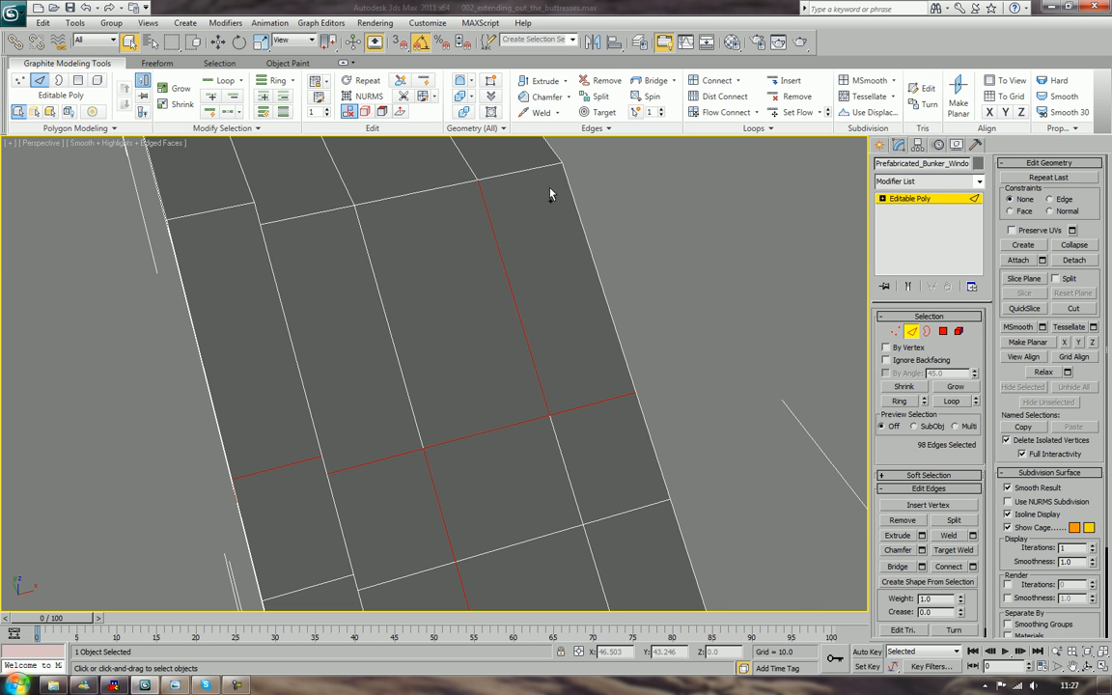
# Add the vertical edge above the top seam of the window wall and its continuation across the coping's underside and face
pyautogui.keyDown('alt'); pyautogui.moveTo(480, 204); pyautogui.dragTo(547, 175, button='middle'); pyautogui.keyUp('alt')
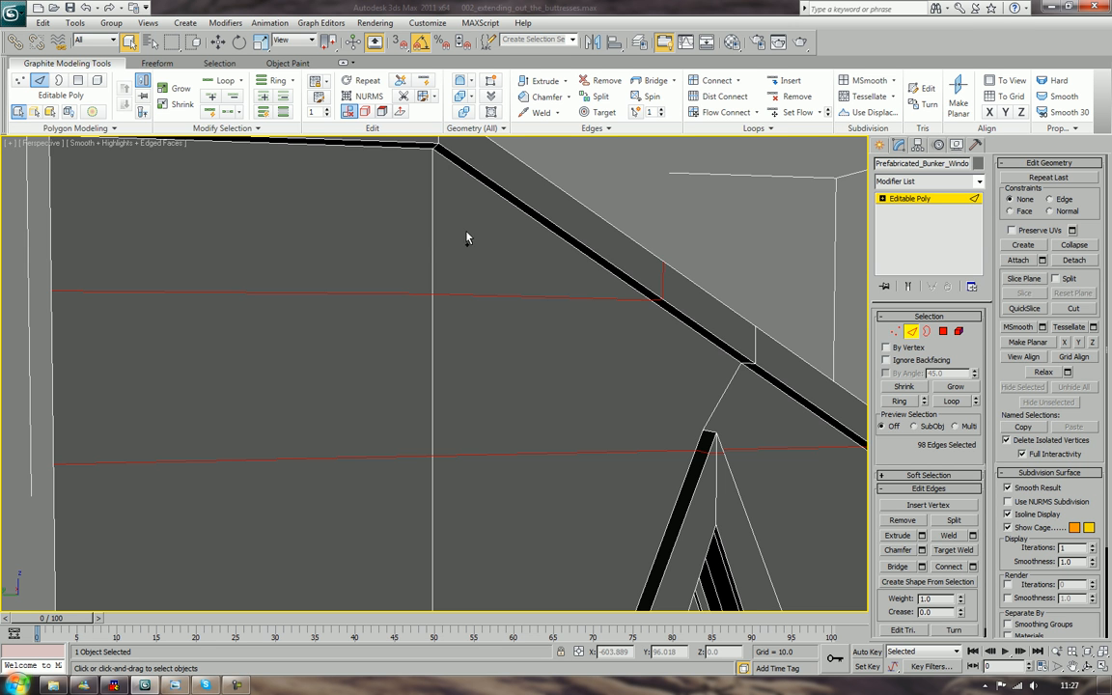
pyautogui.keyDown('ctrl'); pyautogui.click(433, 244); pyautogui.keyUp('ctrl')
pyautogui.moveTo(431, 243); pyautogui.dragTo(461, 332, button='middle')
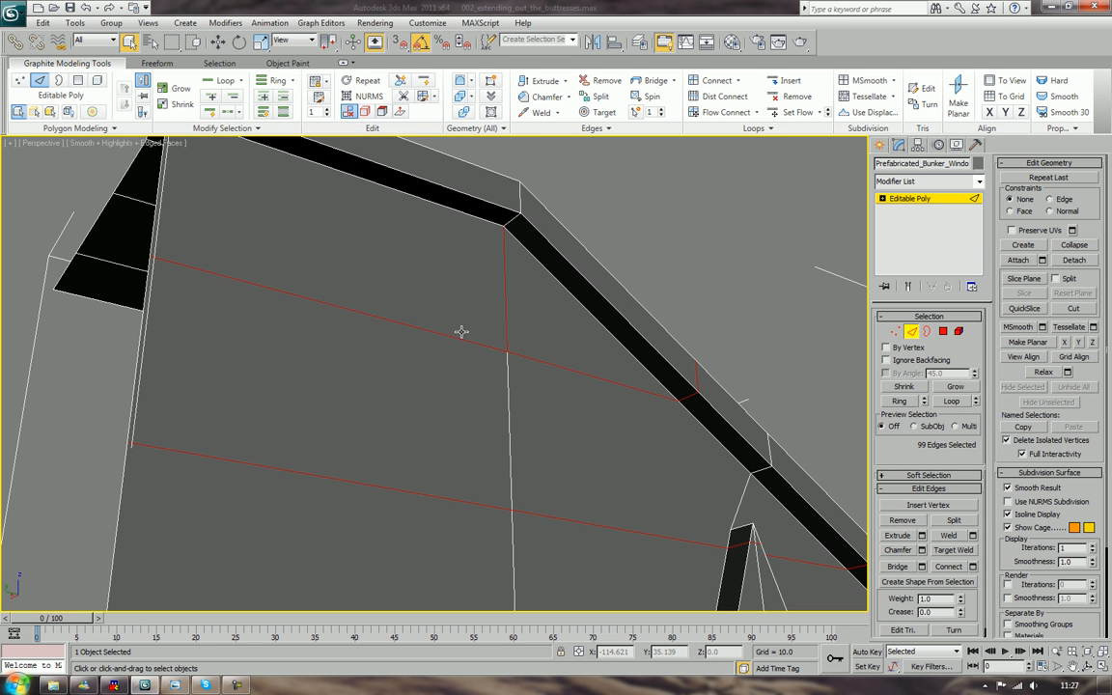
pyautogui.keyDown('ctrl'); pyautogui.click(516, 212); pyautogui.keyUp('ctrl')
# Add the cross edges along the bend where the sloped coping meets the flat top
pyautogui.keyDown('alt'); pyautogui.moveTo(516, 200); pyautogui.dragTo(316, 303, button='middle'); pyautogui.keyUp('alt')
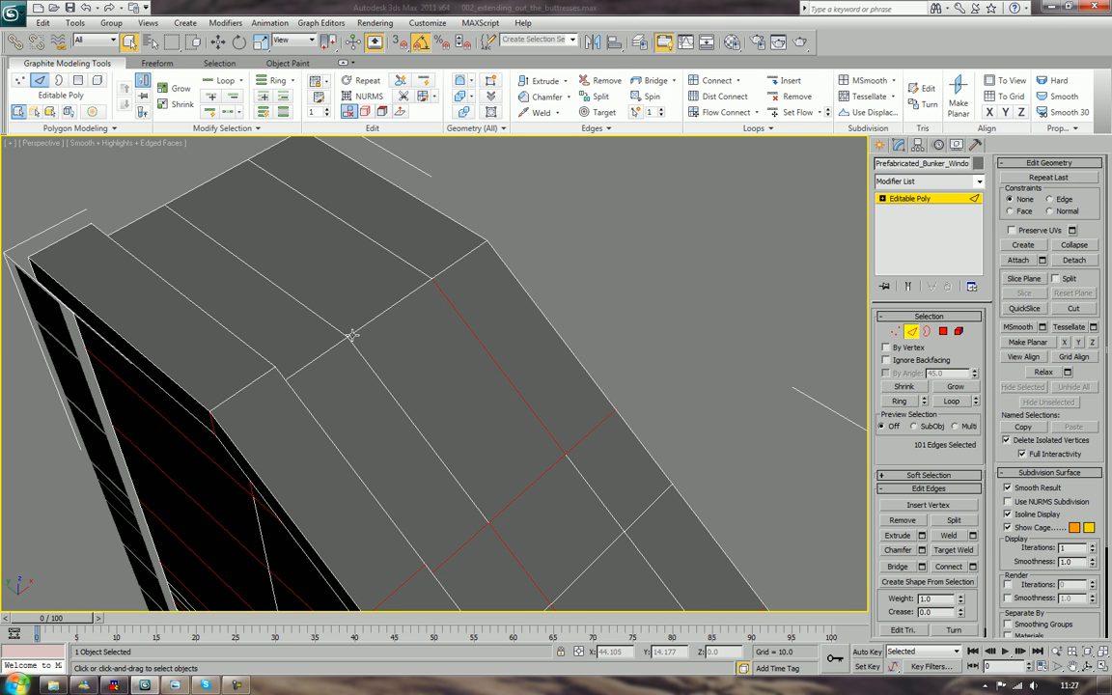
pyautogui.keyDown('ctrl'); pyautogui.click(263, 379); pyautogui.keyUp('ctrl')
pyautogui.keyDown('ctrl'); pyautogui.click(314, 362); pyautogui.keyUp('ctrl')
pyautogui.keyDown('ctrl'); pyautogui.click(373, 318); pyautogui.keyUp('ctrl')
# Add the vertical edge between the next two seams of the window wall and the missing seam edge beside the arch
pyautogui.keyDown('alt'); pyautogui.moveTo(375, 318); pyautogui.dragTo(541, 449, button='middle'); pyautogui.keyUp('alt')
pyautogui.scroll(5, 636, 458)
pyautogui.scroll(-4, 439, 339)
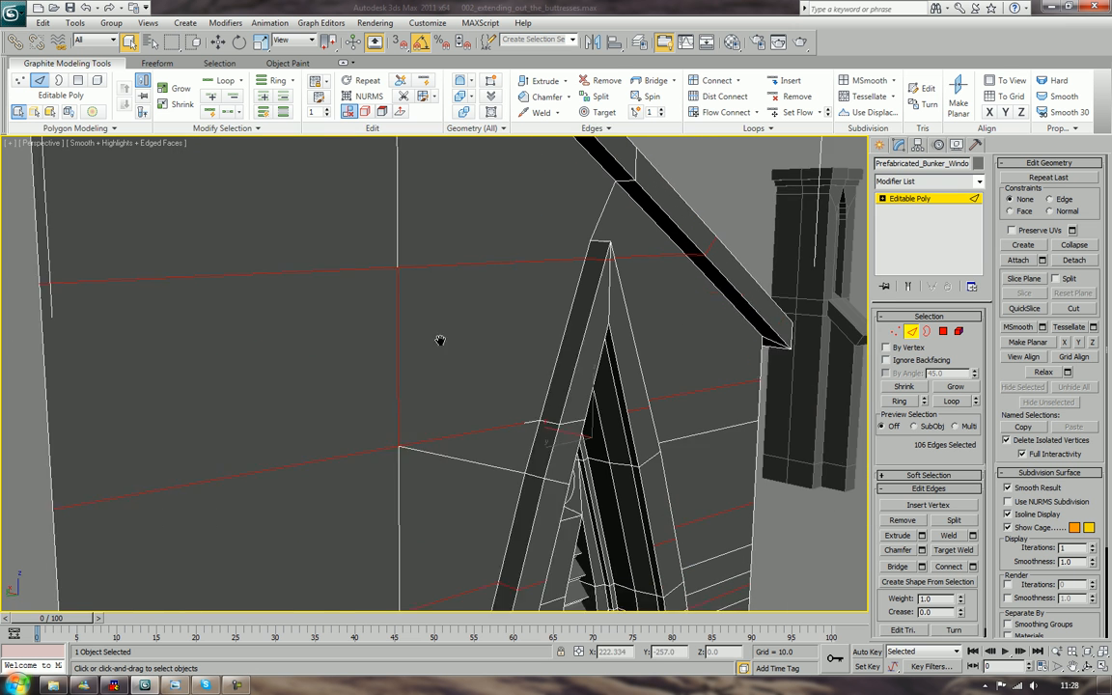
pyautogui.scroll(2, 453, 396)
pyautogui.keyDown('ctrl'); pyautogui.click(461, 392); pyautogui.keyUp('ctrl')
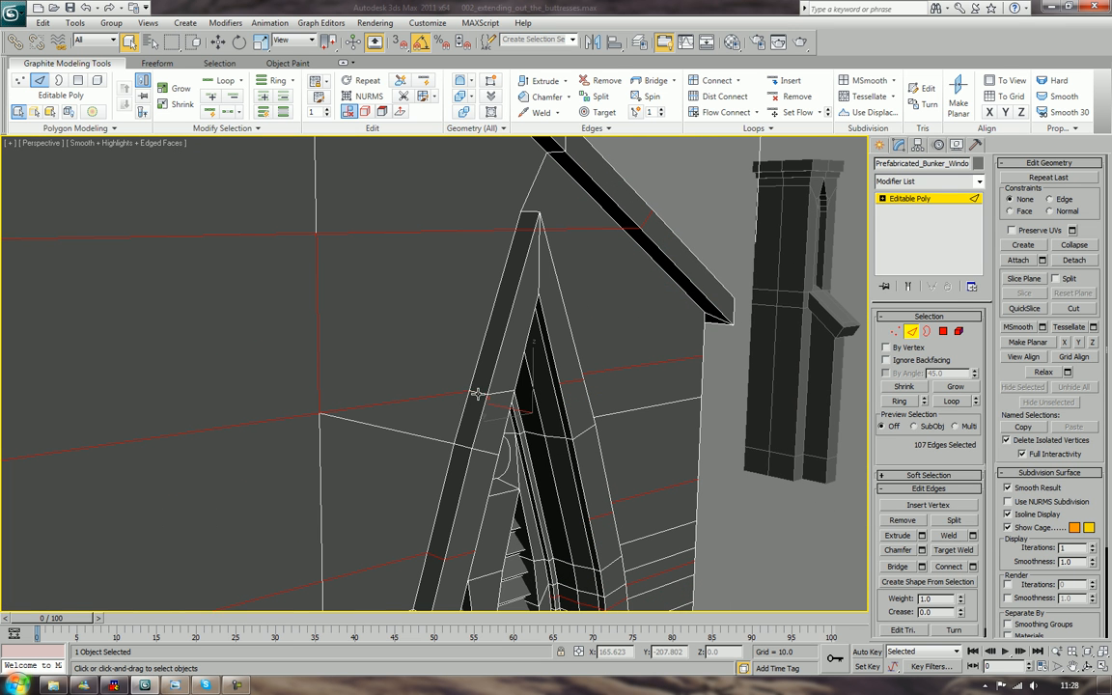
# Remove the stray vertex on the seam beside the window arch and return to edge selection
pyautogui.moveTo(512, 396)
pyautogui.keyDown('alt'); pyautogui.mouseDown(button='middle')
pyautogui.moveTo(397, 380)
pyautogui.moveTo(397, 390)
pyautogui.mouseUp(button='middle'); pyautogui.keyUp('alt')
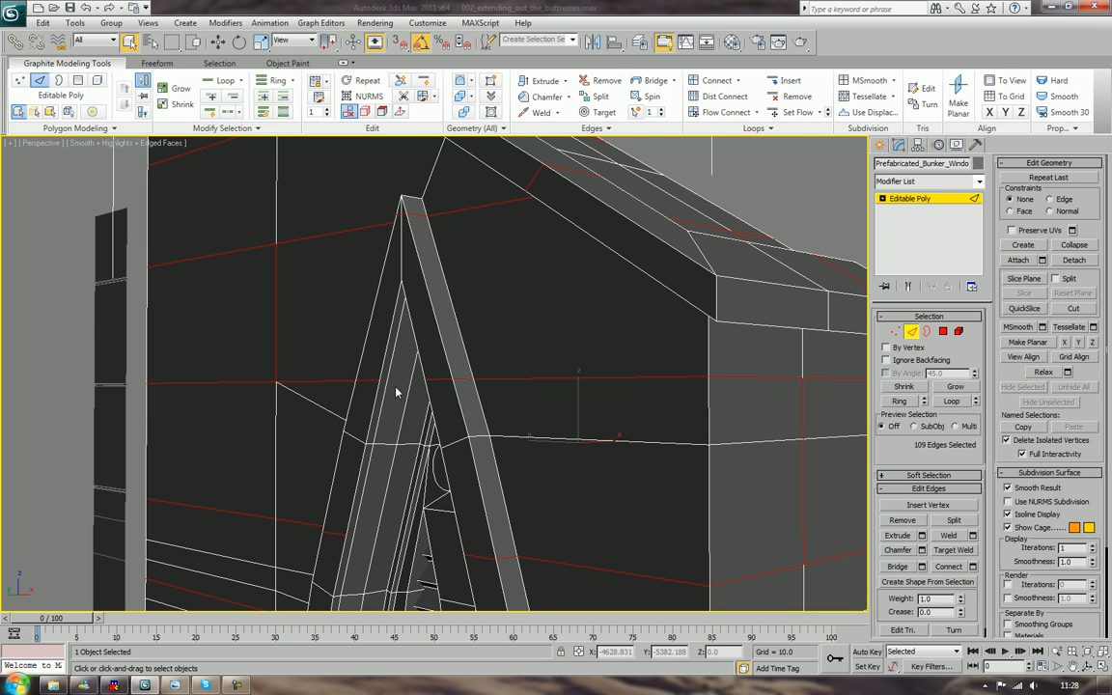
pyautogui.scroll(5, 357, 377)
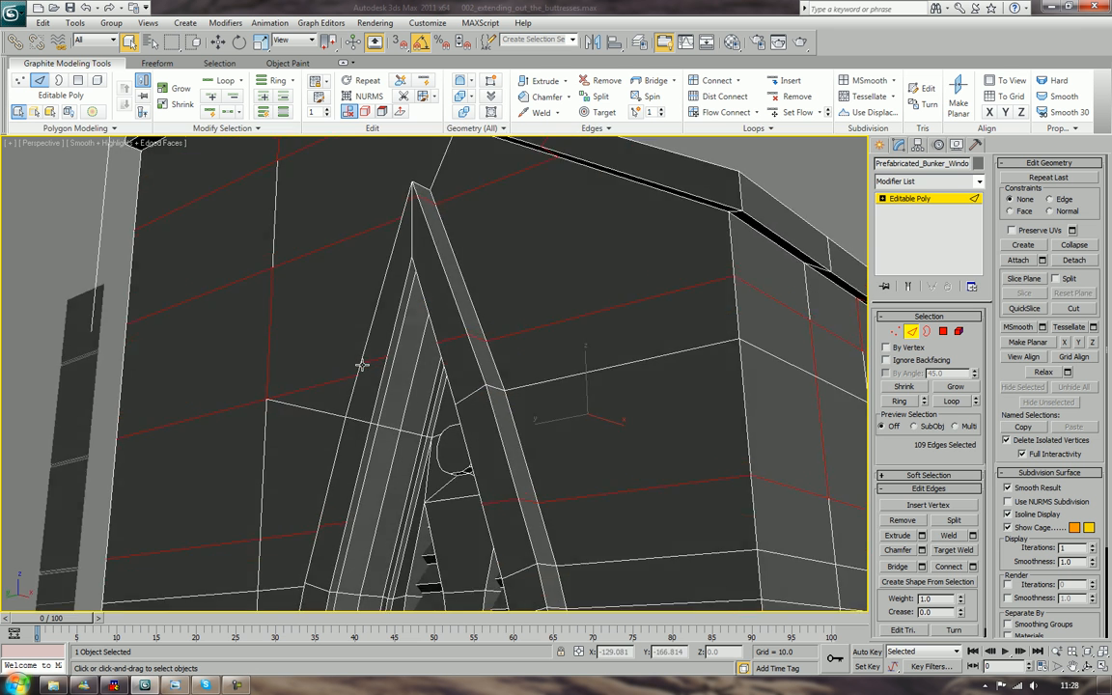
pyautogui.keyDown('alt'); pyautogui.moveTo(329, 319); pyautogui.dragTo(428, 383, button='middle'); pyautogui.keyUp('alt')
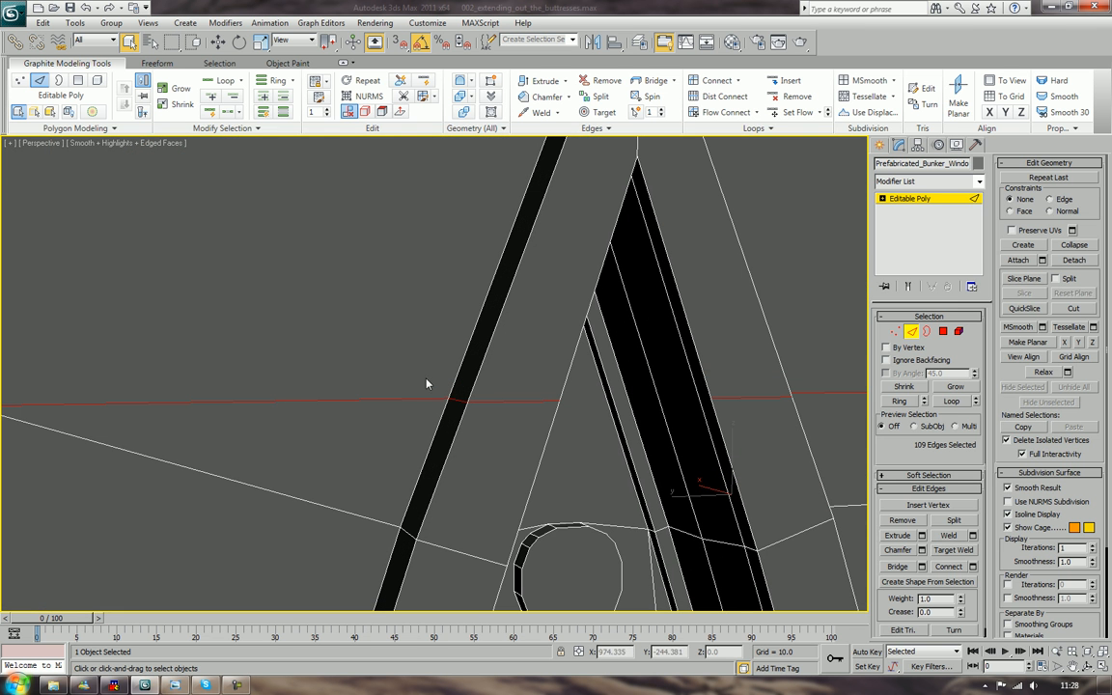
pyautogui.press('1')
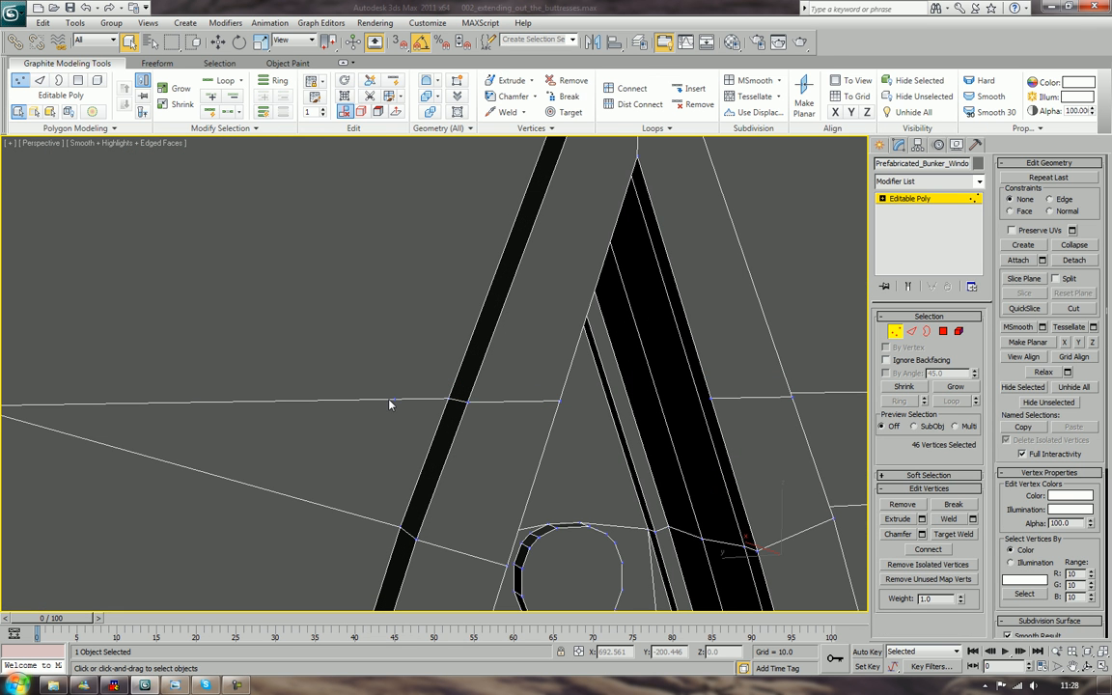
pyautogui.click(391, 400)
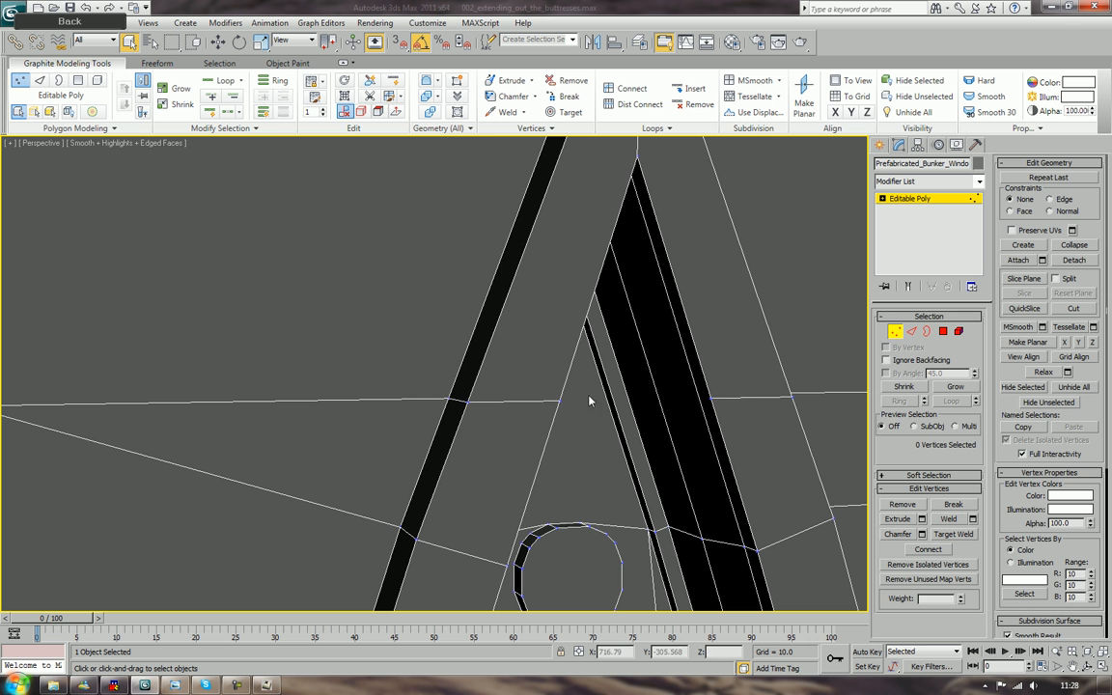
pyautogui.press('2')
# Add the vertical edges of the window wall between the seam above the middle band and the band's own seam
pyautogui.scroll(-6, 509, 397)
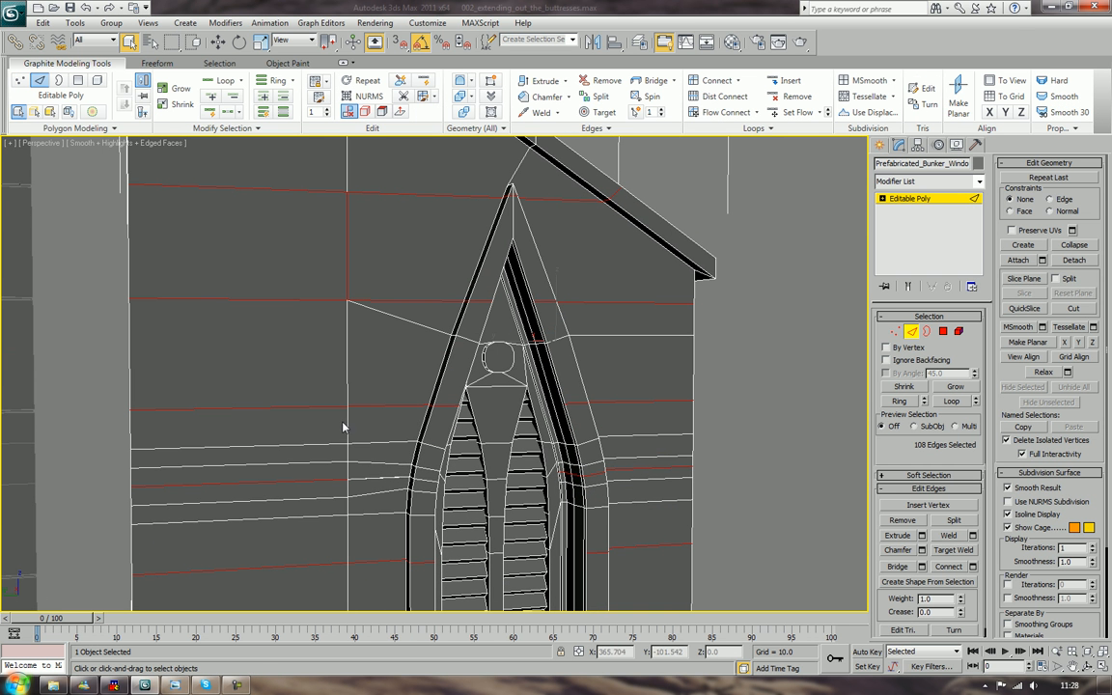
pyautogui.keyDown('ctrl'); pyautogui.click(347, 450); pyautogui.keyUp('ctrl')
pyautogui.keyDown('alt'); pyautogui.moveTo(367, 487); pyautogui.dragTo(392, 491, button='middle'); pyautogui.keyUp('alt')
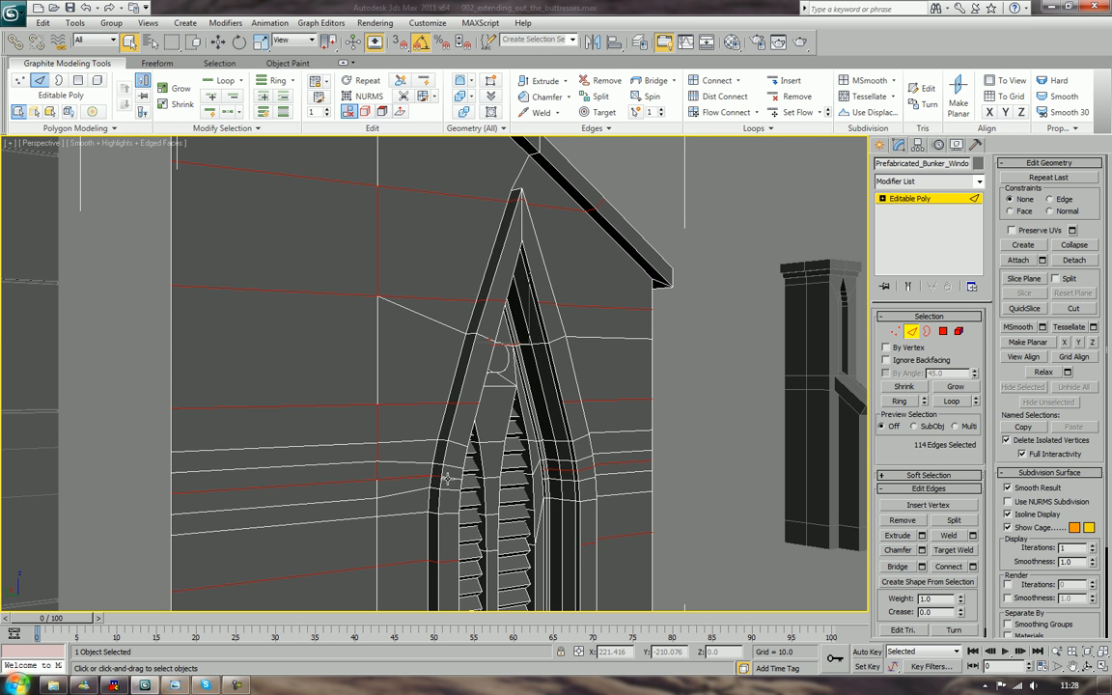
# Add the missing middle-band seam edges across the window frame and its inner reveal
pyautogui.keyDown('alt'); pyautogui.moveTo(447, 478); pyautogui.dragTo(402, 436, button='middle'); pyautogui.keyUp('alt')
pyautogui.scroll(4, 393, 478)
pyautogui.scroll(-5, 422, 408)
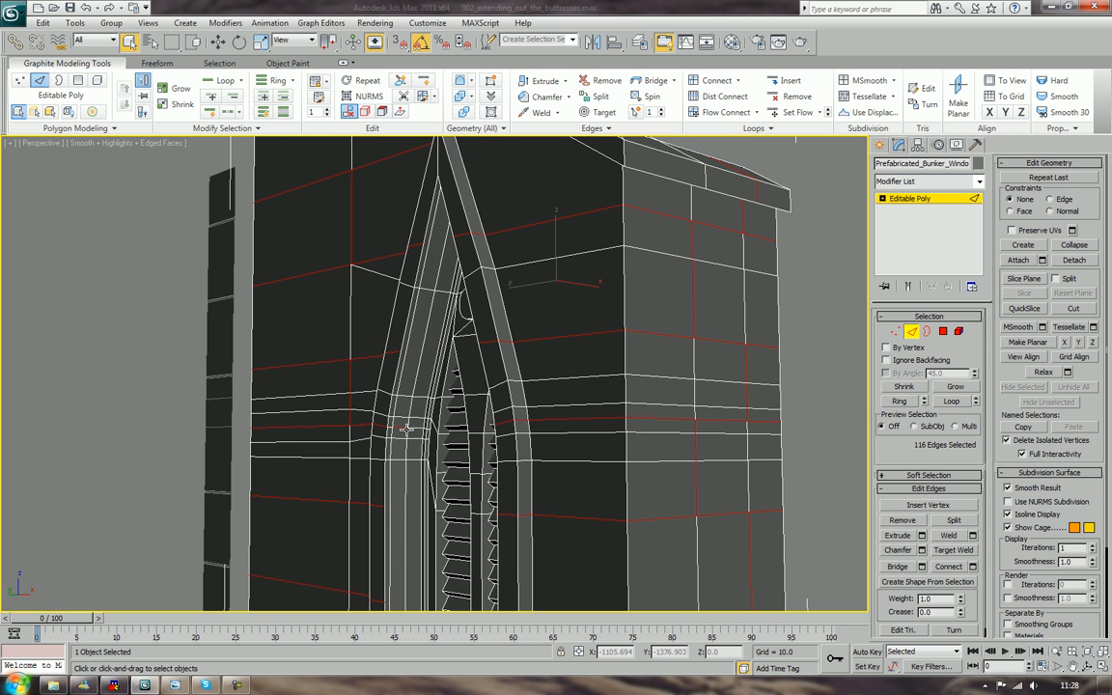
pyautogui.scroll(4, 348, 395)
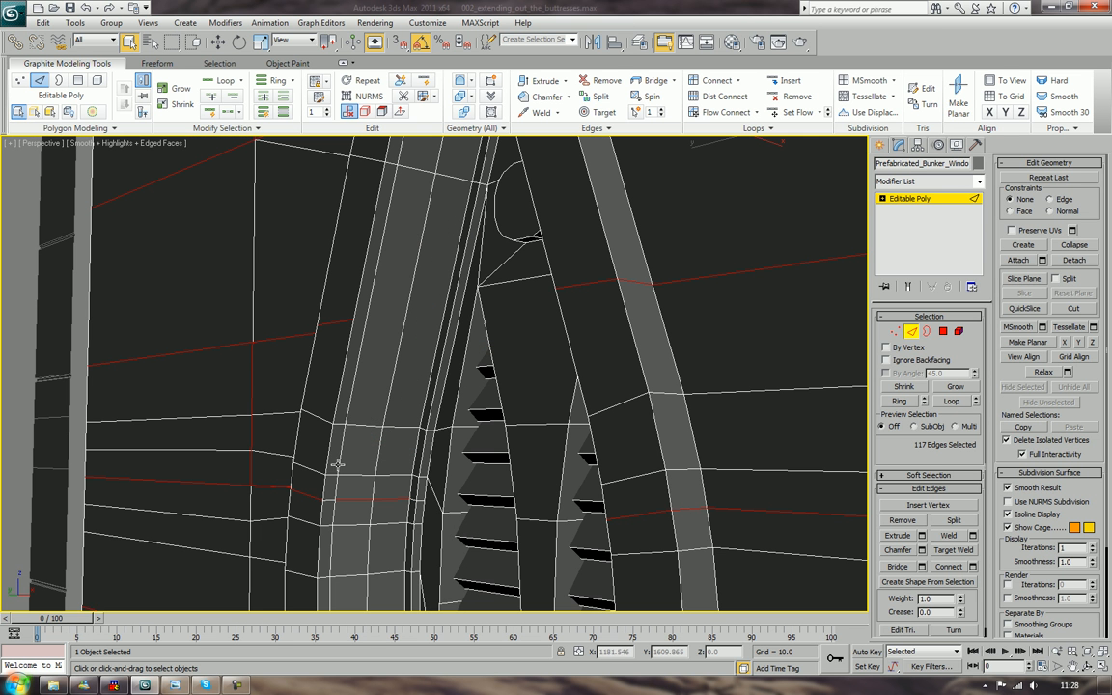
pyautogui.keyDown('ctrl'); pyautogui.click(328, 498); pyautogui.keyUp('ctrl')
pyautogui.keyDown('ctrl'); pyautogui.click(327, 500); pyautogui.keyUp('ctrl')
# Add the staggered vertical edge between the seams below the middle band, beside the window
pyautogui.keyDown('alt'); pyautogui.moveTo(327, 500); pyautogui.dragTo(403, 484, button='middle'); pyautogui.keyUp('alt')
pyautogui.moveTo(404, 485); pyautogui.dragTo(487, 386, button='middle')
pyautogui.scroll(-3, 423, 361)
pyautogui.scroll(-5, 486, 386)
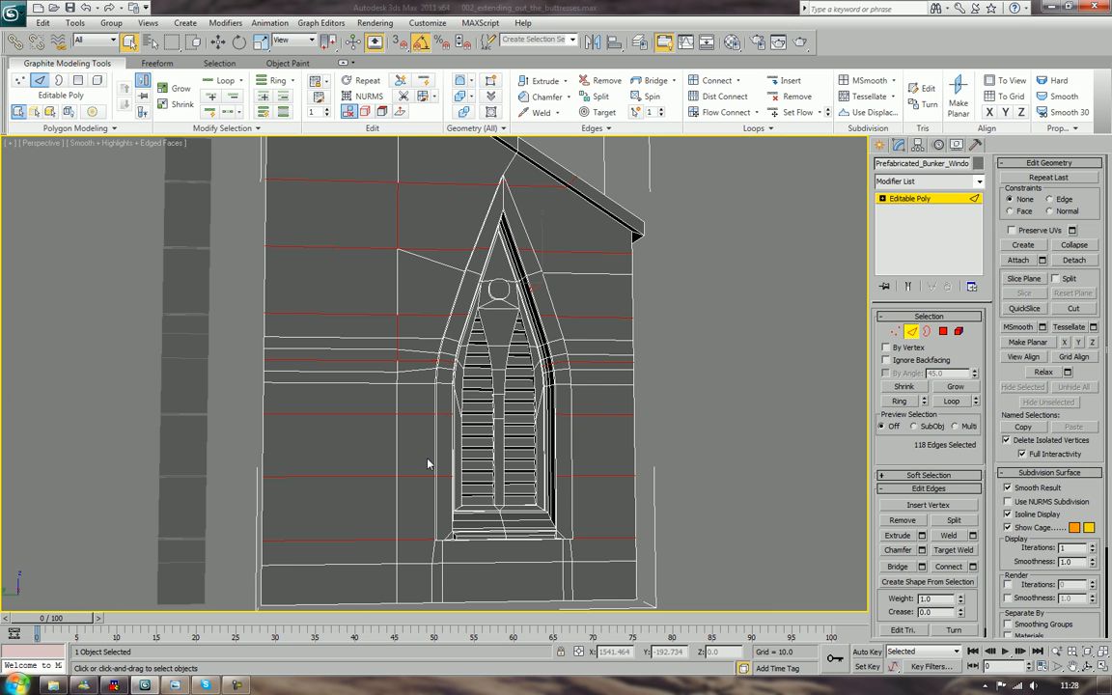
pyautogui.keyDown('alt'); pyautogui.moveTo(427, 461); pyautogui.dragTo(453, 480, button='middle'); pyautogui.keyUp('alt')
pyautogui.keyDown('alt'); pyautogui.moveTo(409, 588); pyautogui.dragTo(376, 491, button='middle'); pyautogui.keyUp('alt')
pyautogui.keyDown('ctrl'); pyautogui.click(409, 437); pyautogui.keyUp('ctrl')
pyautogui.scroll(-3, 377, 491)
pyautogui.keyDown('alt'); pyautogui.moveTo(420, 443); pyautogui.dragTo(493, 473, button='middle'); pyautogui.keyUp('alt')
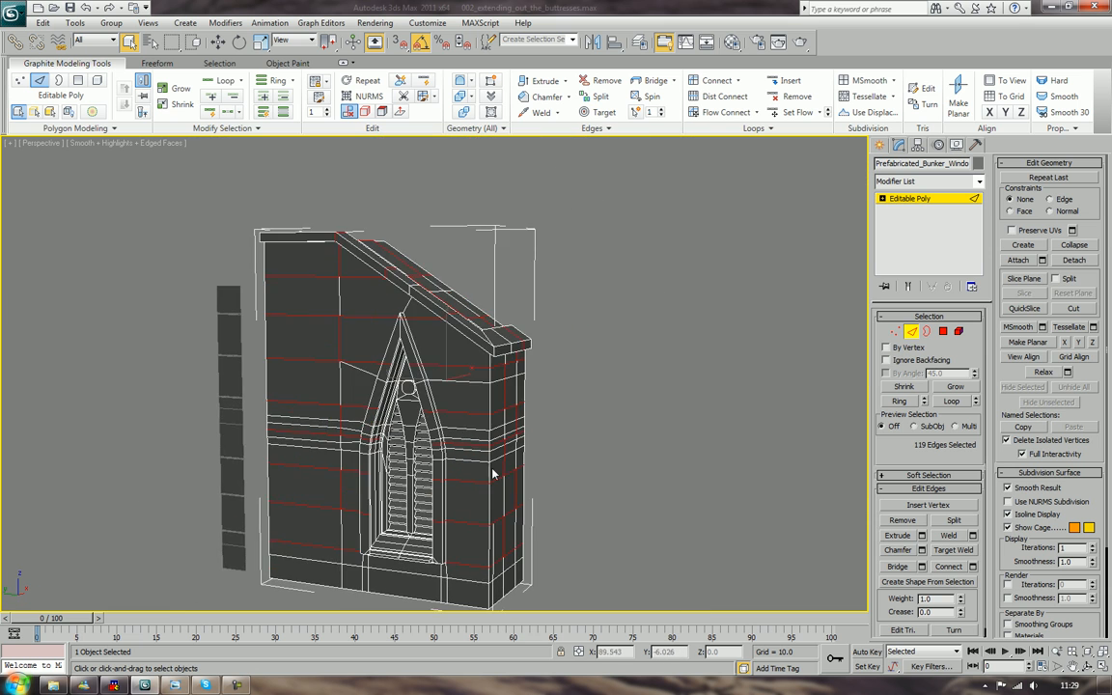
# Extrude the selected block seam edges of the window wall inward and set the extrusion width to 0.11
pyautogui.scroll(5, 539, 443)
pyautogui.scroll(-2, 576, 402)
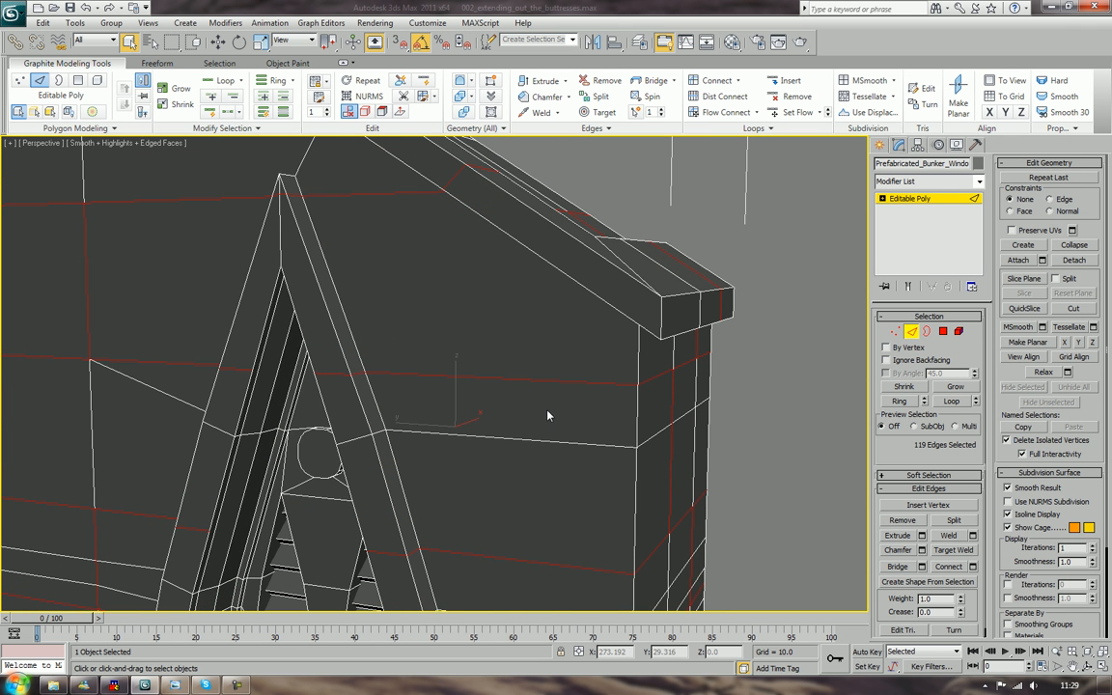
pyautogui.scroll(-4, 547, 416)
pyautogui.scroll(3, 548, 416)
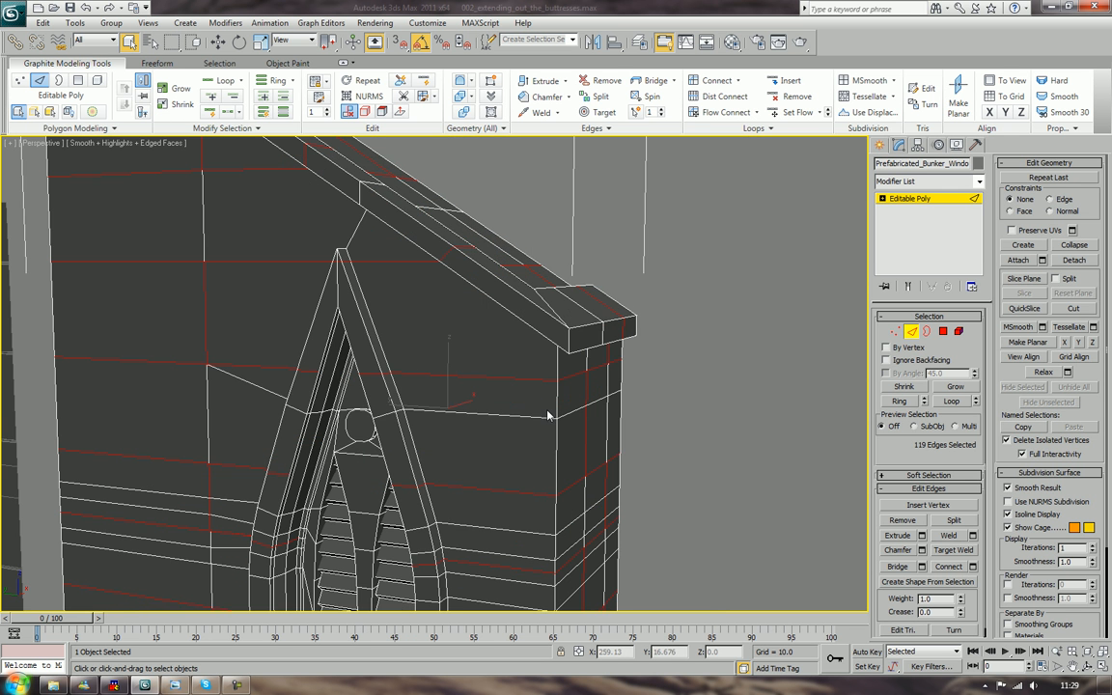
pyautogui.click(922, 536)
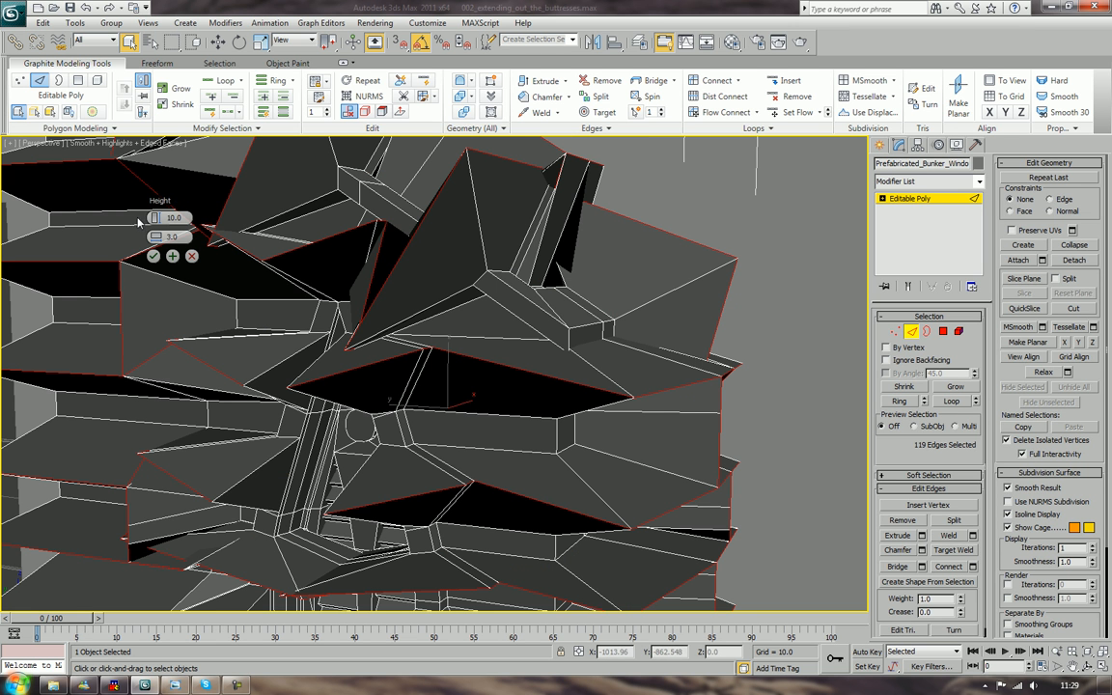
pyautogui.moveTo(151, 212); pyautogui.dragTo(136, 237)
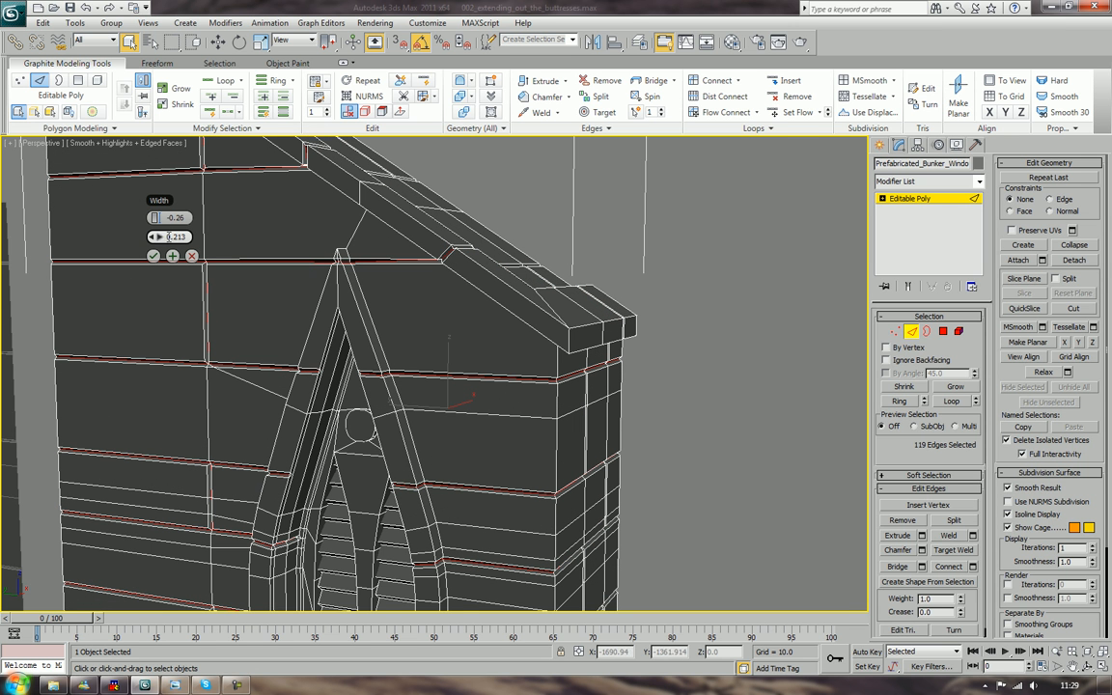
pyautogui.doubleClick(170, 236)
pyautogui.write('0.11')
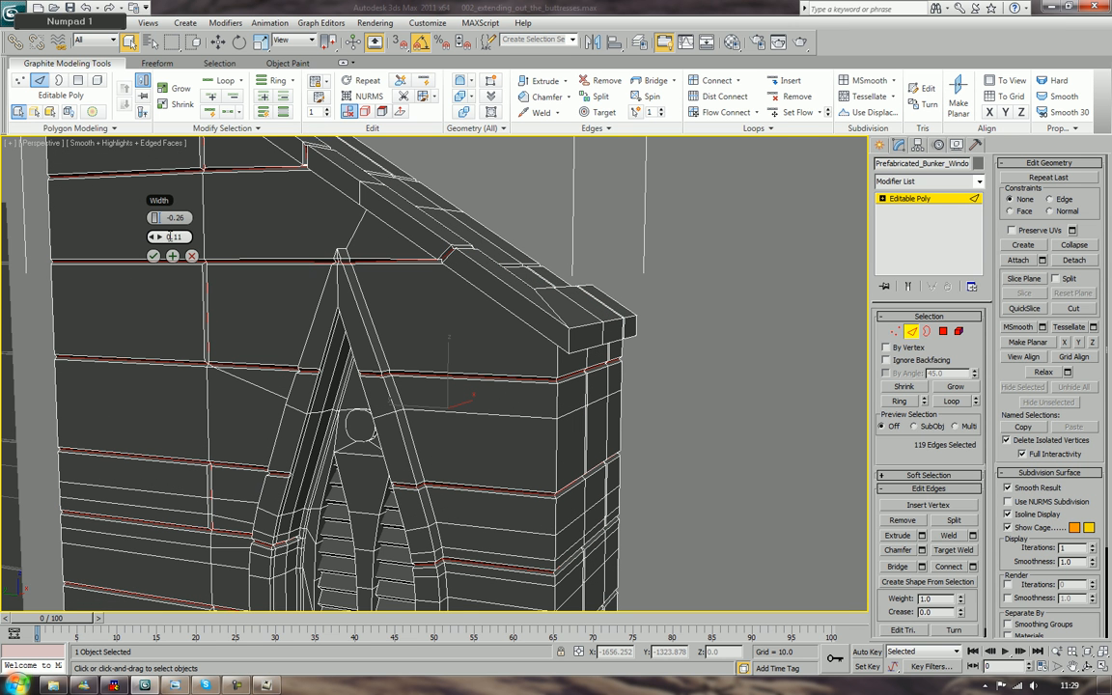
pyautogui.press('Return')
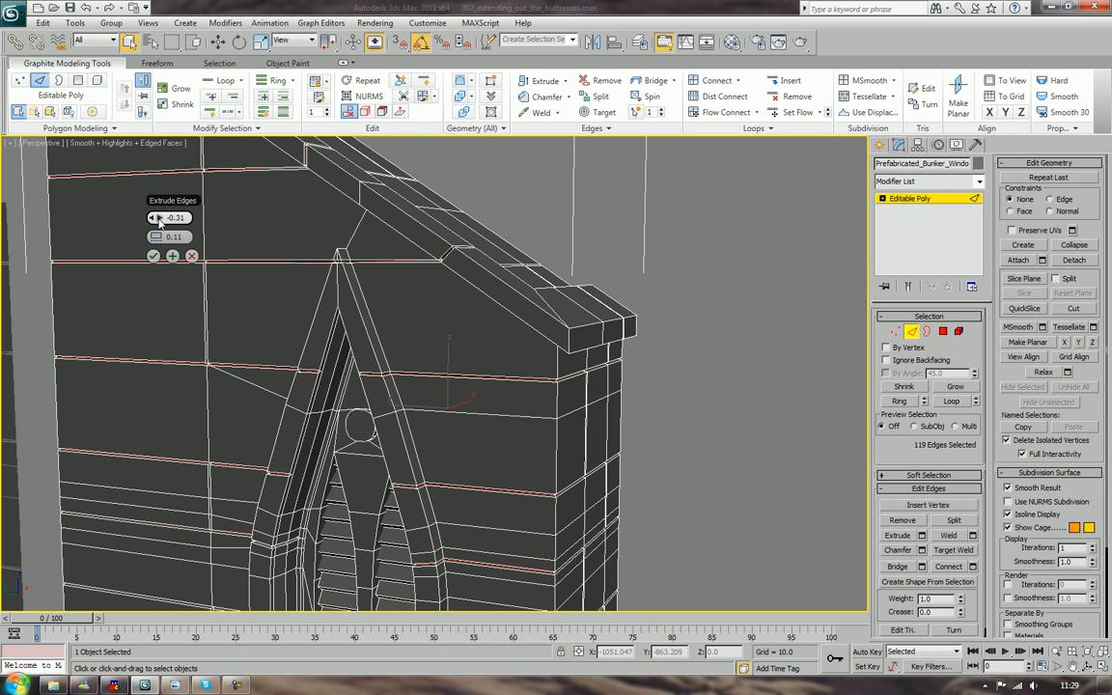
# Set the seam extrusion height to about -0.204 so the grooves cut into the wall
pyautogui.moveTo(143, 217); pyautogui.dragTo(151, 217)
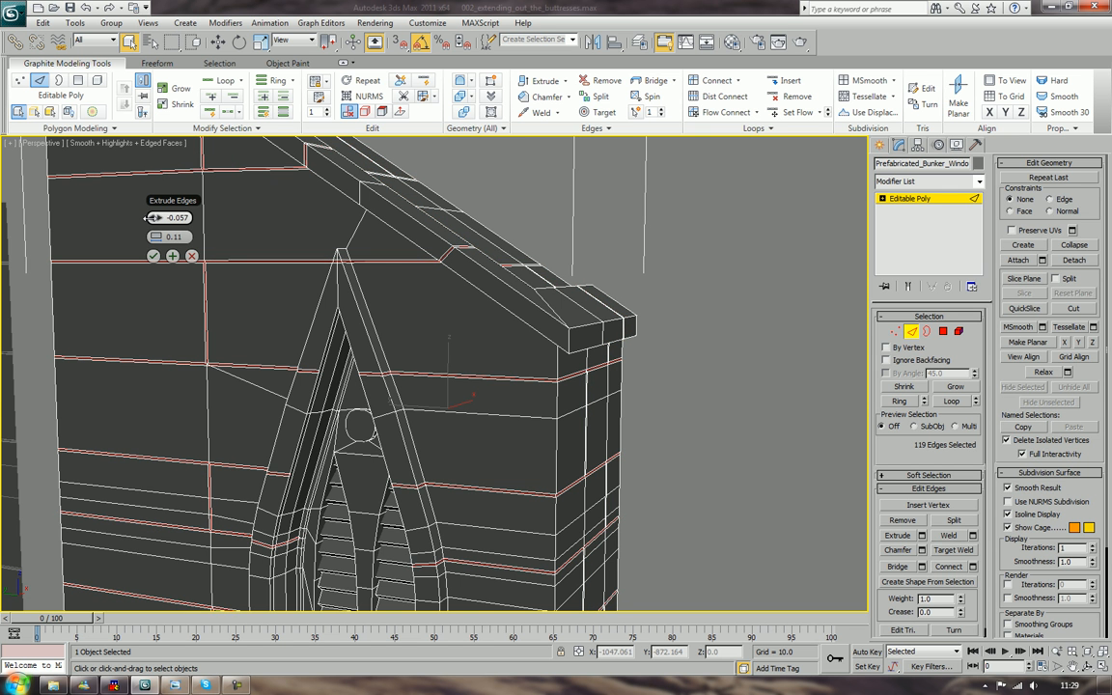
pyautogui.scroll(5, 548, 253)
pyautogui.moveTo(548, 253); pyautogui.dragTo(584, 492, button='middle')
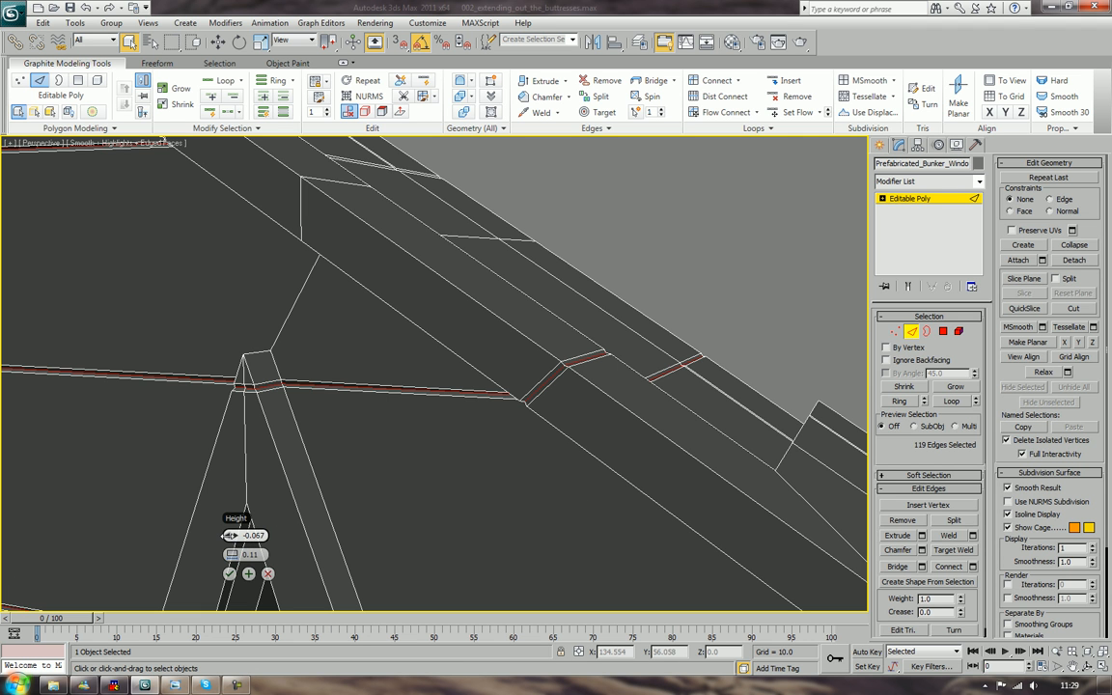
pyautogui.moveTo(229, 535); pyautogui.dragTo(230, 536)
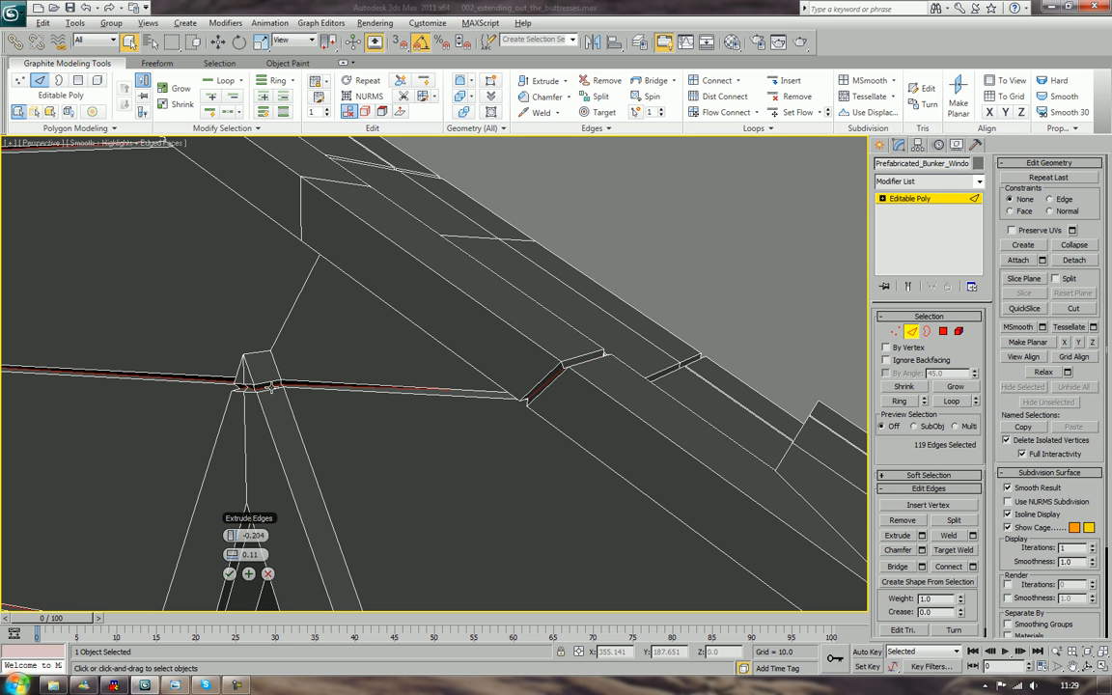
# Exclude the seam edges crossing the tip of the window arch from the extrusion and apply it
pyautogui.keyDown('alt'); pyautogui.click(270, 388); pyautogui.keyUp('alt')
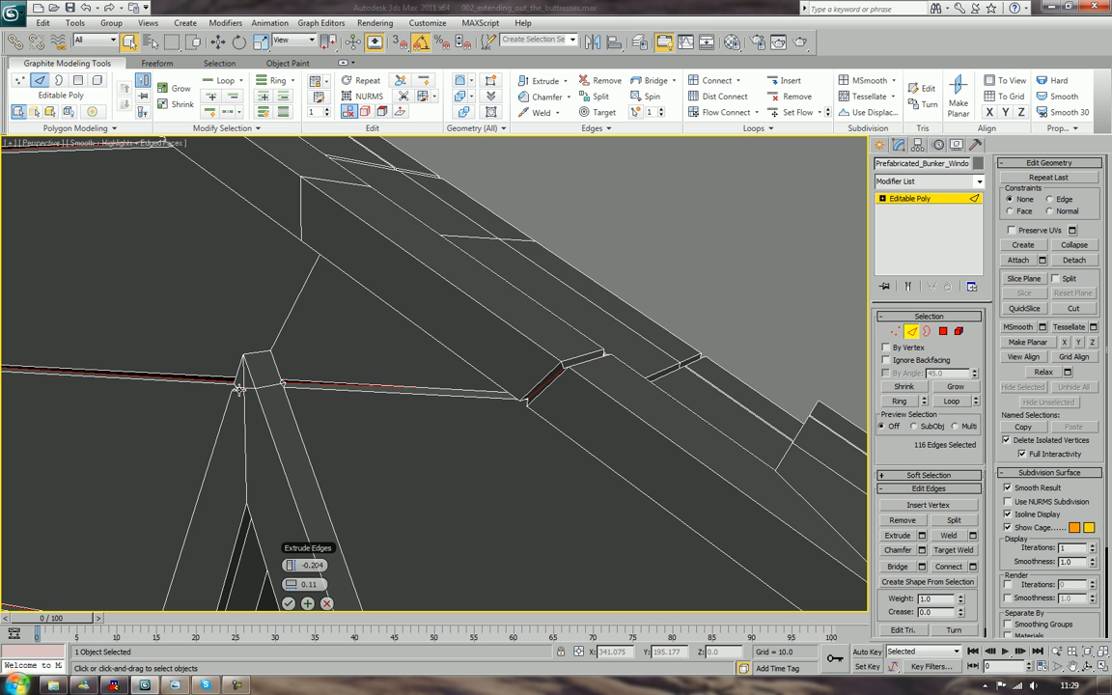
pyautogui.keyDown('alt'); pyautogui.moveTo(230, 398); pyautogui.dragTo(428, 403, button='middle'); pyautogui.keyUp('alt')
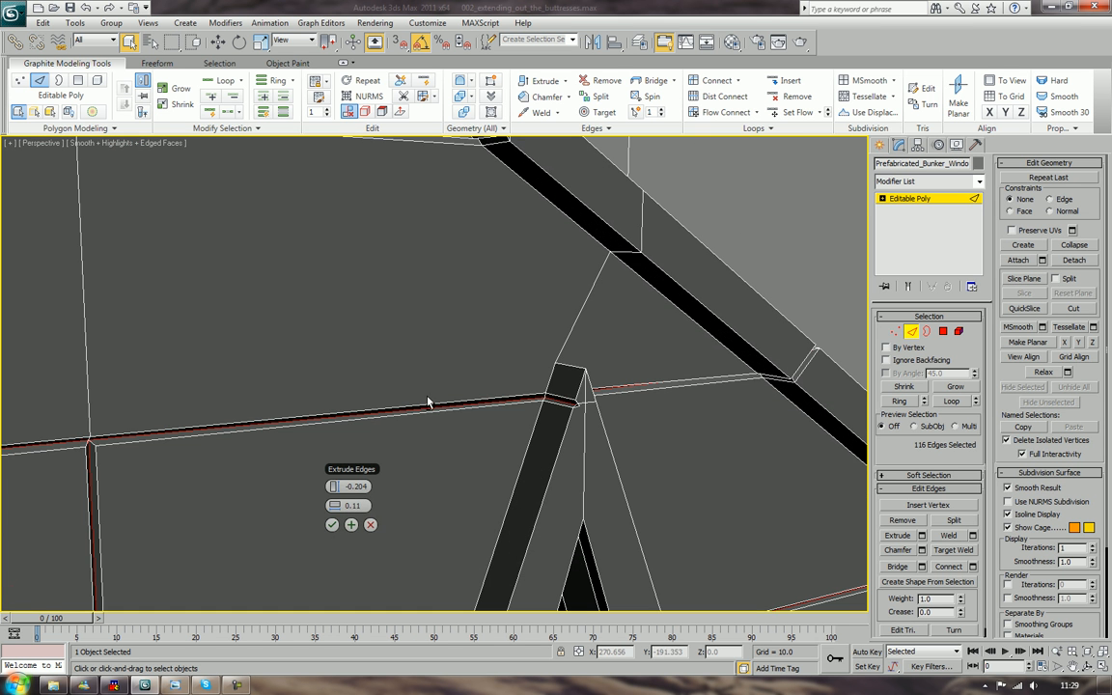
pyautogui.keyDown('alt'); pyautogui.click(555, 399); pyautogui.keyUp('alt')
pyautogui.keyDown('alt'); pyautogui.moveTo(613, 409); pyautogui.dragTo(543, 441, button='middle'); pyautogui.keyUp('alt')
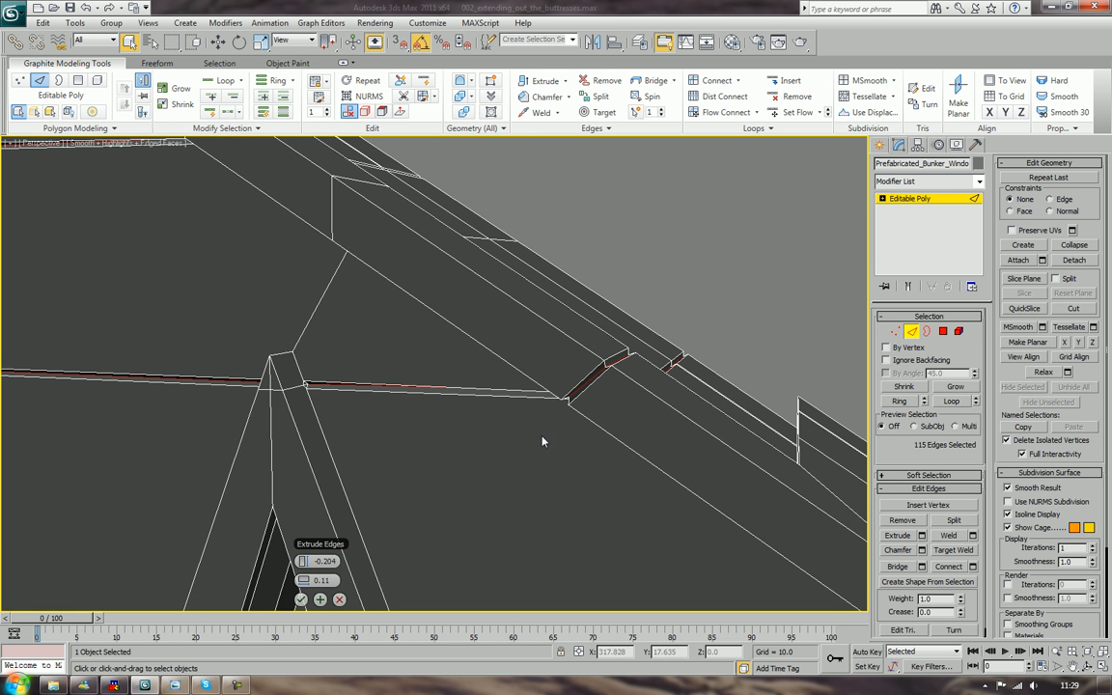
pyautogui.click(301, 600)
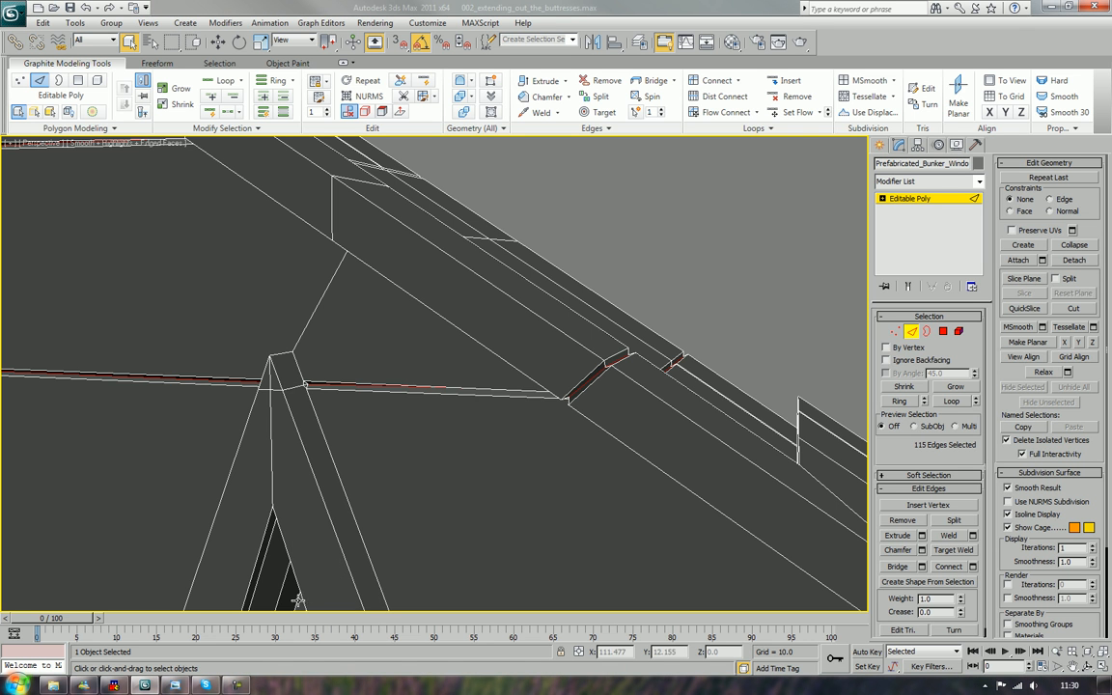
# Chamfer the selected groove edges by about 0.146 with one segment
pyautogui.click(922, 550)
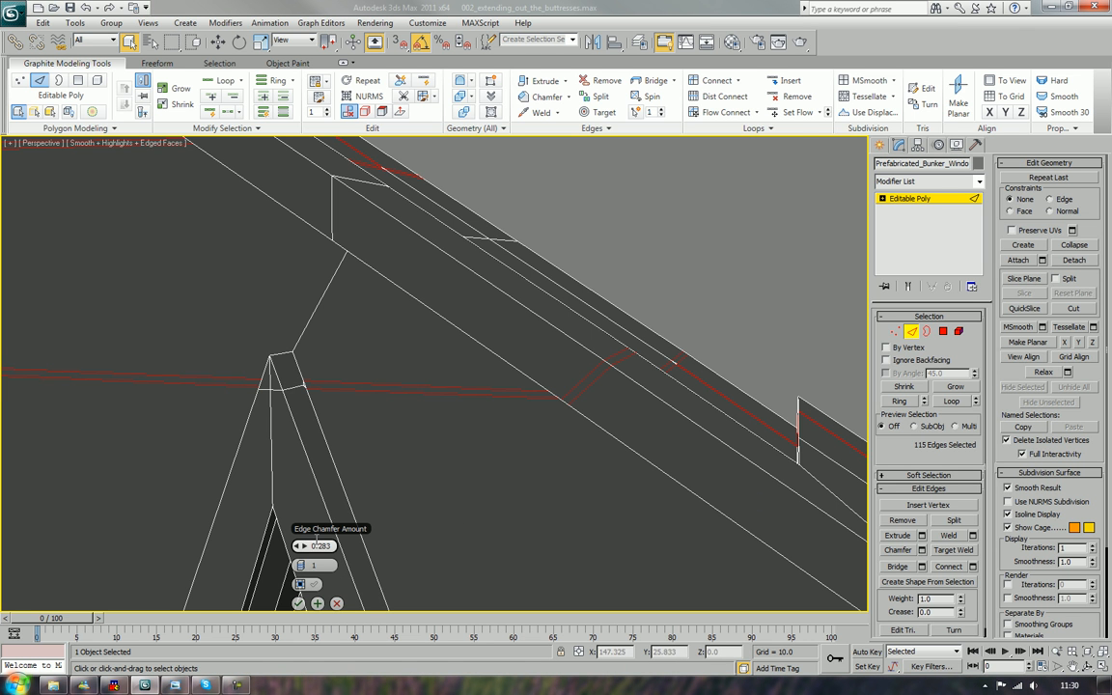
pyautogui.moveTo(299, 546); pyautogui.dragTo(299, 547)
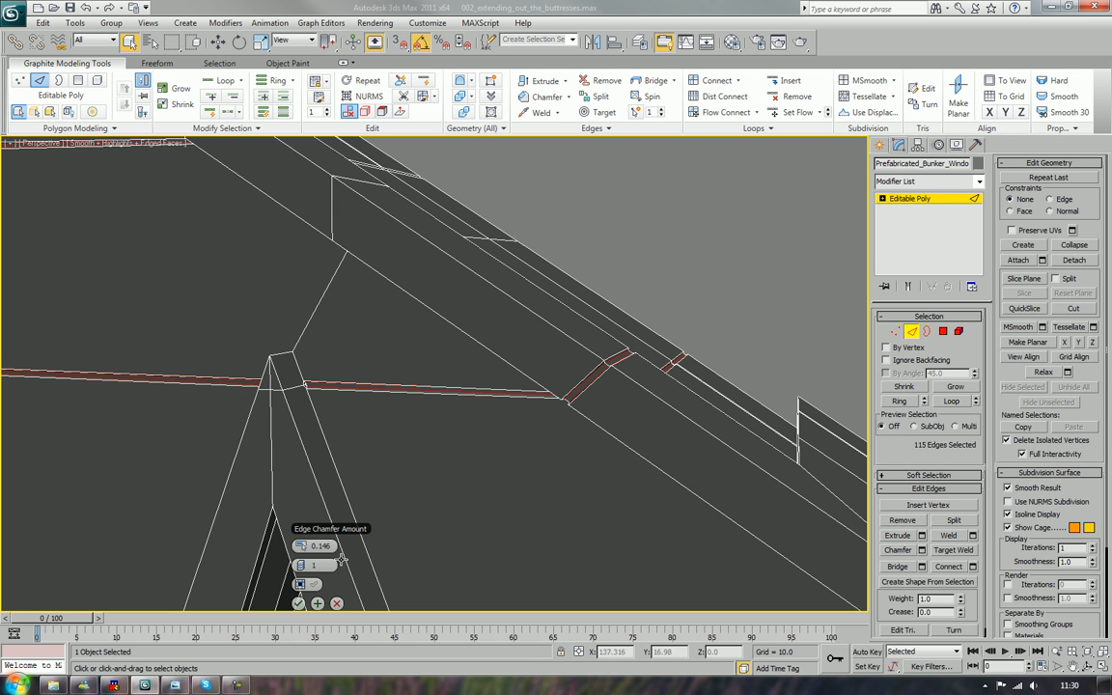
pyautogui.click(299, 603)
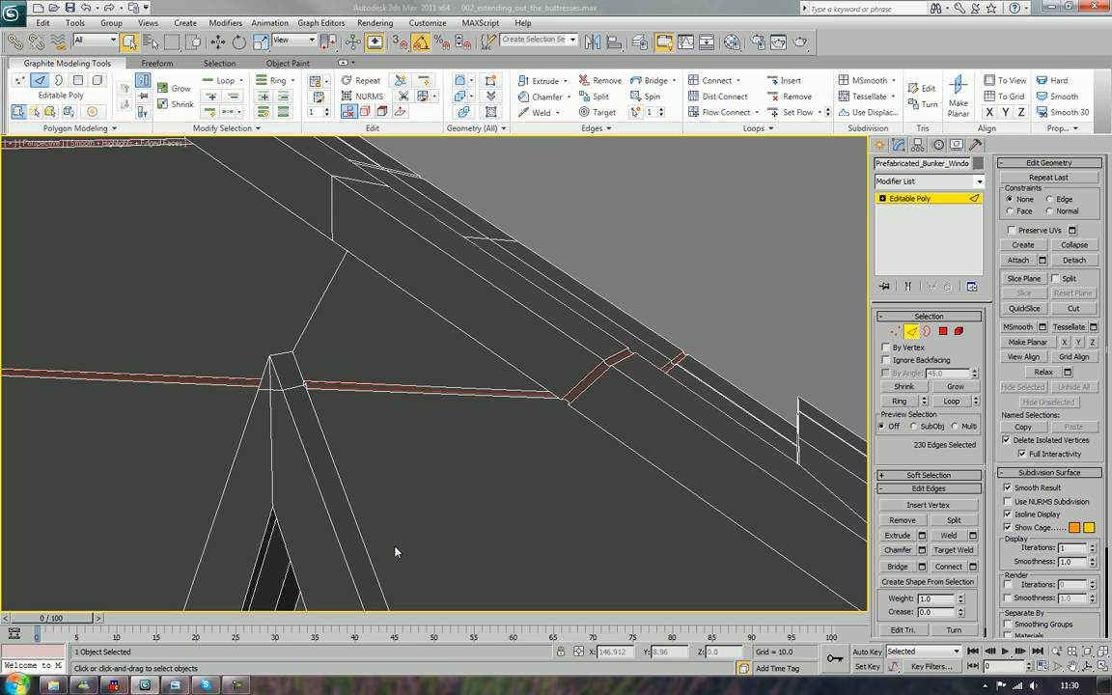
# Leave edge editing, deselect the window wall and turn off the edged-faces display to inspect the grooves in plain shading
pyautogui.click(913, 331)
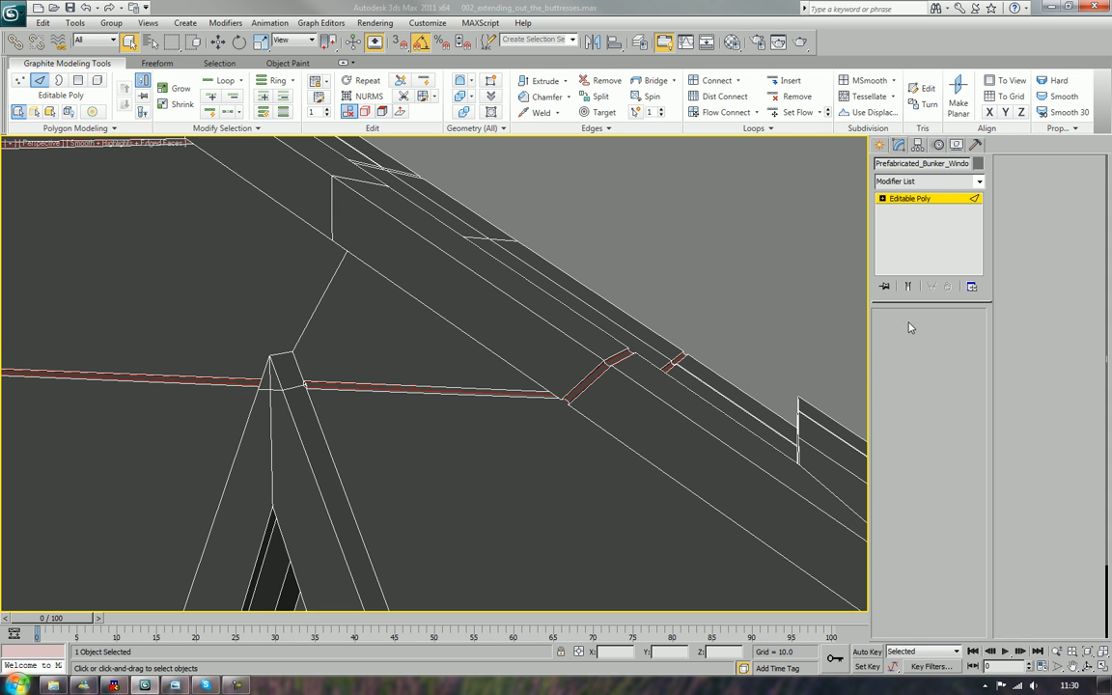
pyautogui.click(797, 299)
pyautogui.press('z')
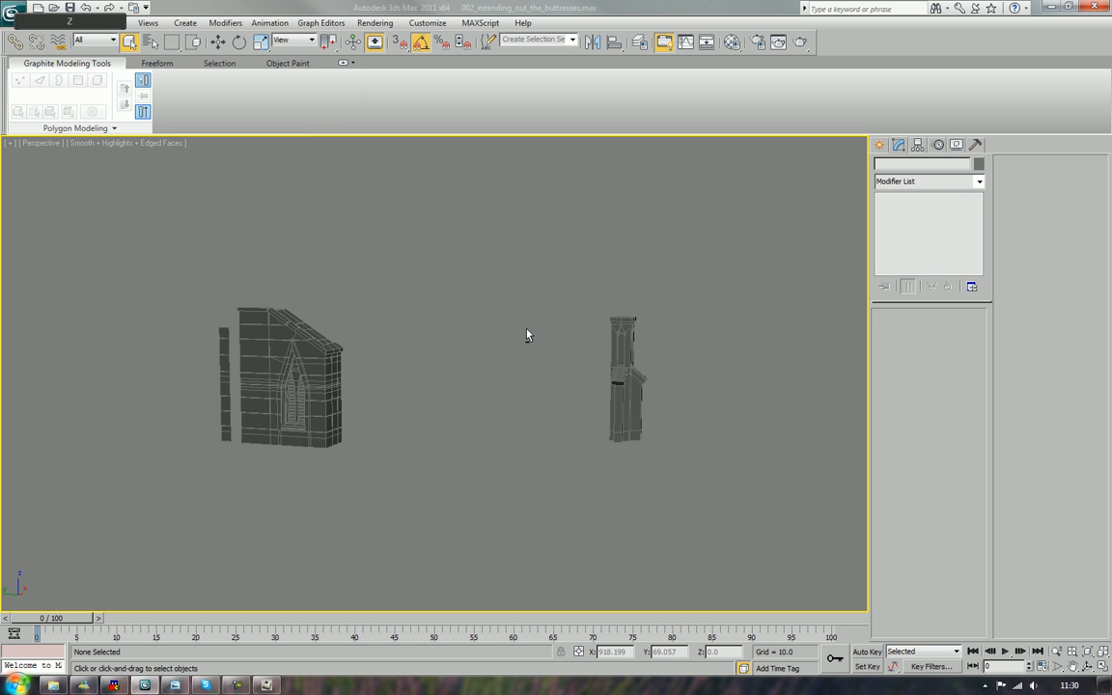
pyautogui.press('F4')
pyautogui.moveTo(458, 378); pyautogui.dragTo(483, 382, button='middle')
pyautogui.scroll(5, 529, 344)
pyautogui.scroll(-5, 483, 384)
pyautogui.scroll(3, 484, 383)
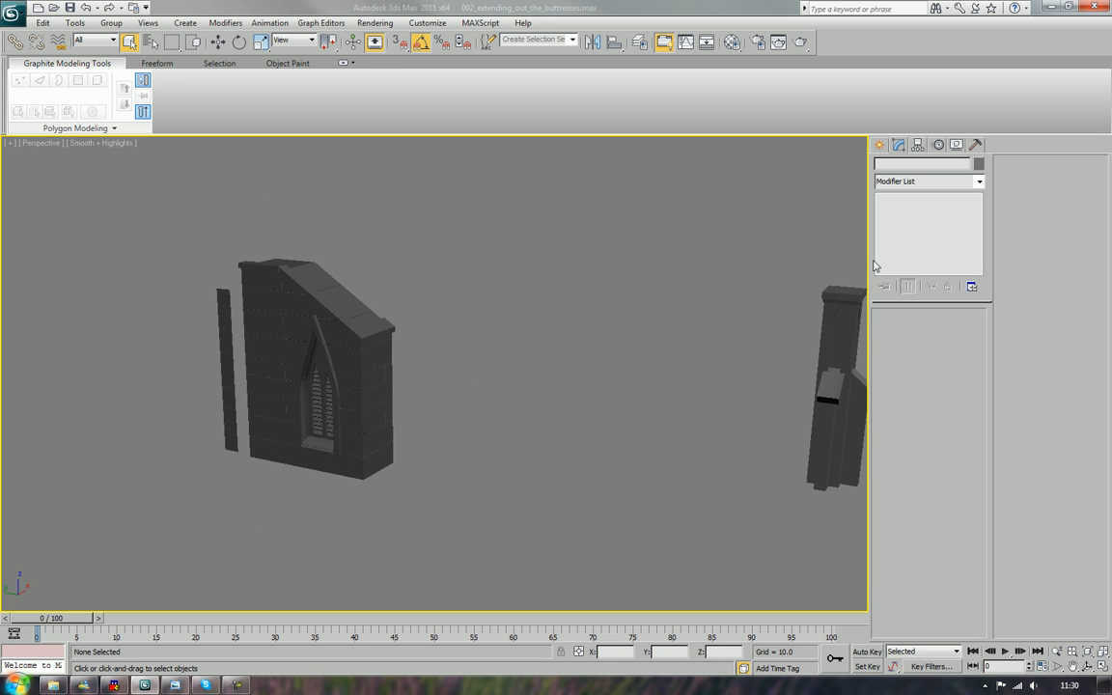
pyautogui.keyDown('alt'); pyautogui.moveTo(634, 363); pyautogui.dragTo(740, 317, button='middle'); pyautogui.keyUp('alt')
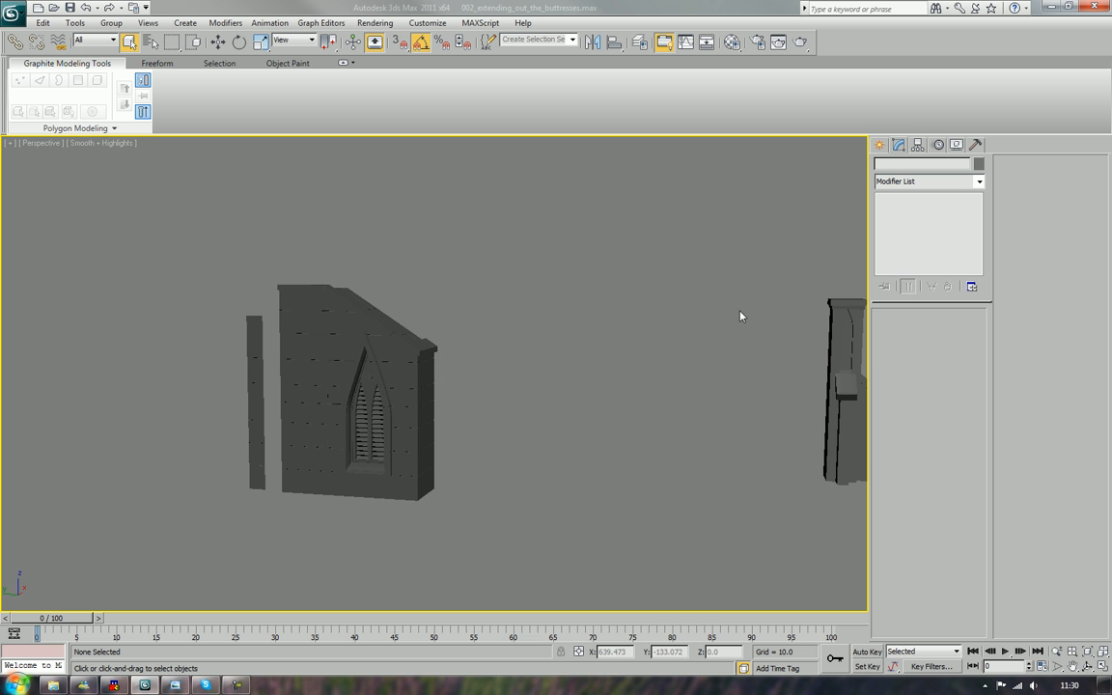
# Unhide the Buttresses layer, close the layer manager and view the wall among the buttresses
pyautogui.click(645, 46)
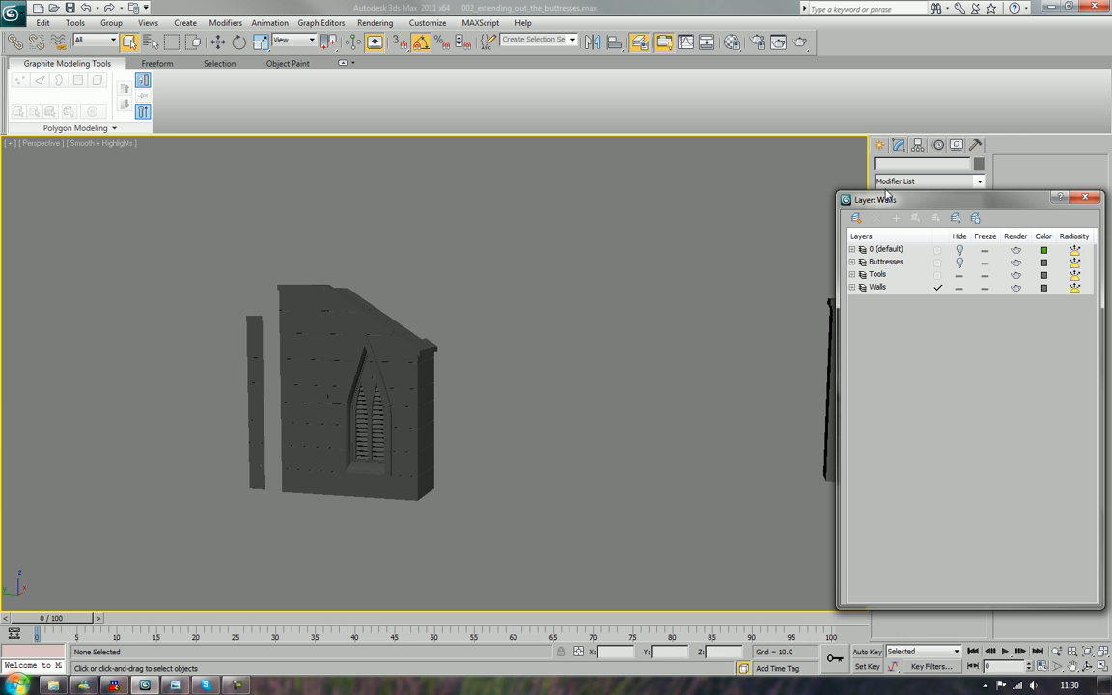
pyautogui.click(960, 262)
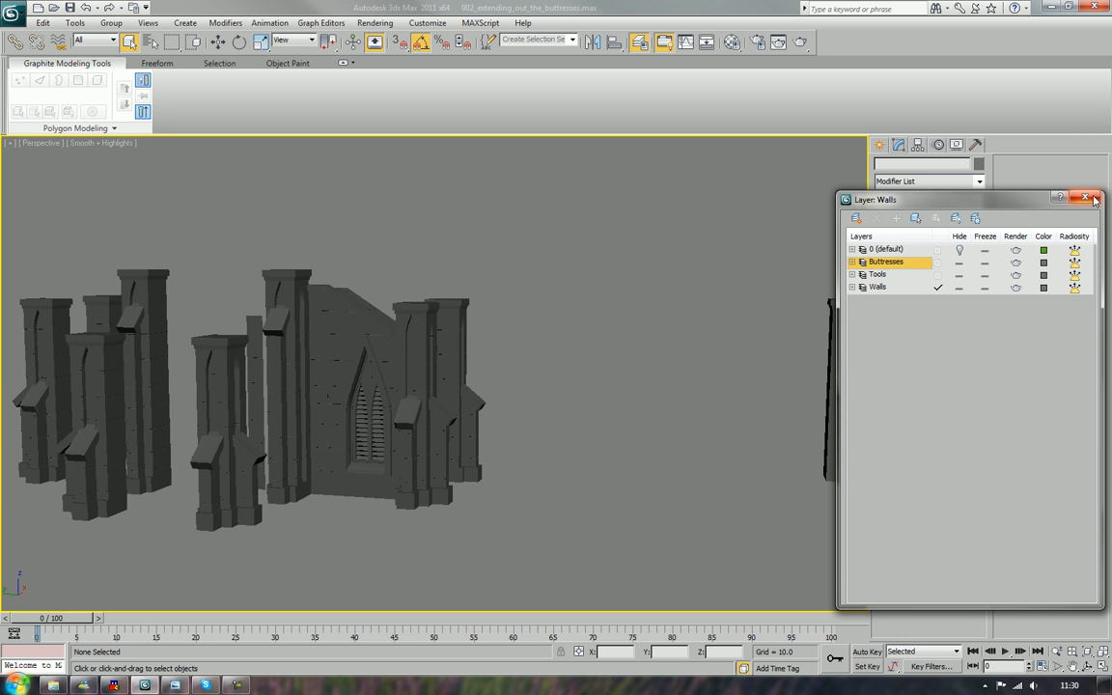
pyautogui.click(639, 41)
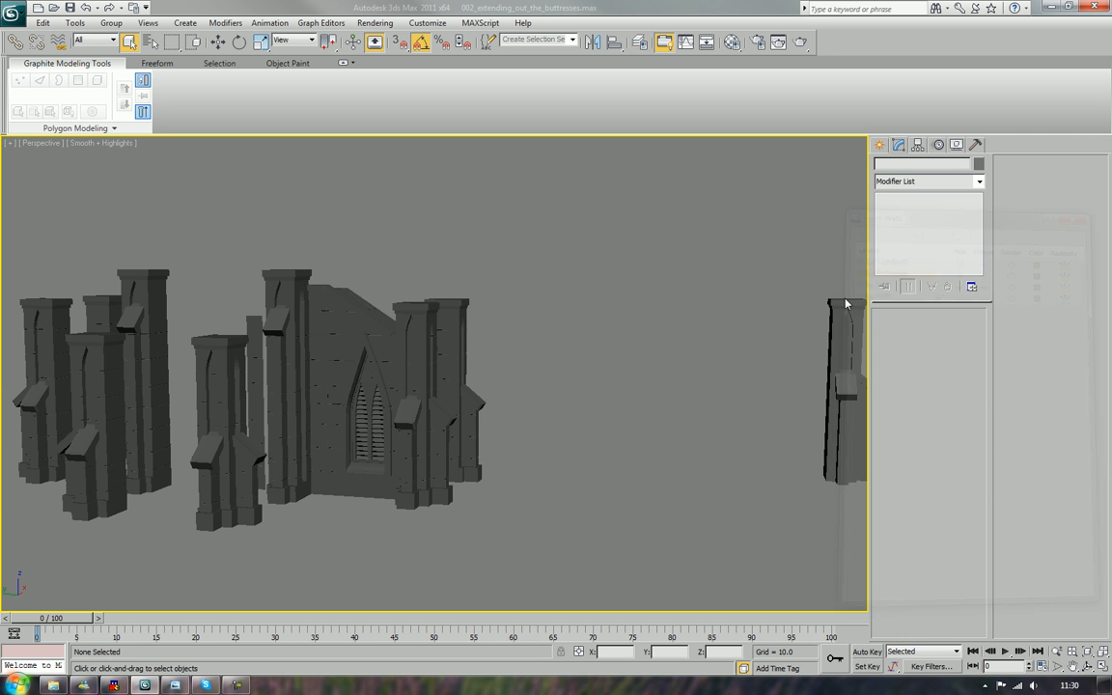
pyautogui.moveTo(648, 373)
pyautogui.keyDown('alt'); pyautogui.mouseDown(button='middle')
pyautogui.moveTo(576, 390)
pyautogui.moveTo(521, 422)
pyautogui.moveTo(720, 412)
pyautogui.moveTo(653, 386)
pyautogui.mouseUp(button='middle'); pyautogui.keyUp('alt')
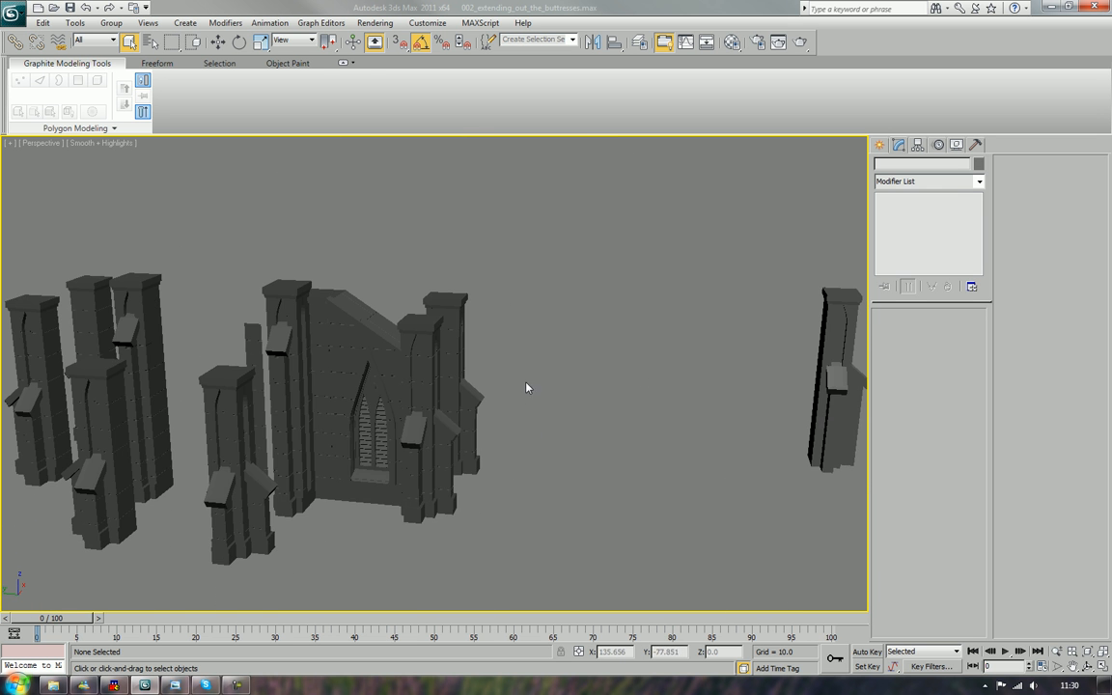
pyautogui.keyDown('alt'); pyautogui.moveTo(526, 385); pyautogui.dragTo(629, 310, button='middle'); pyautogui.keyUp('alt')
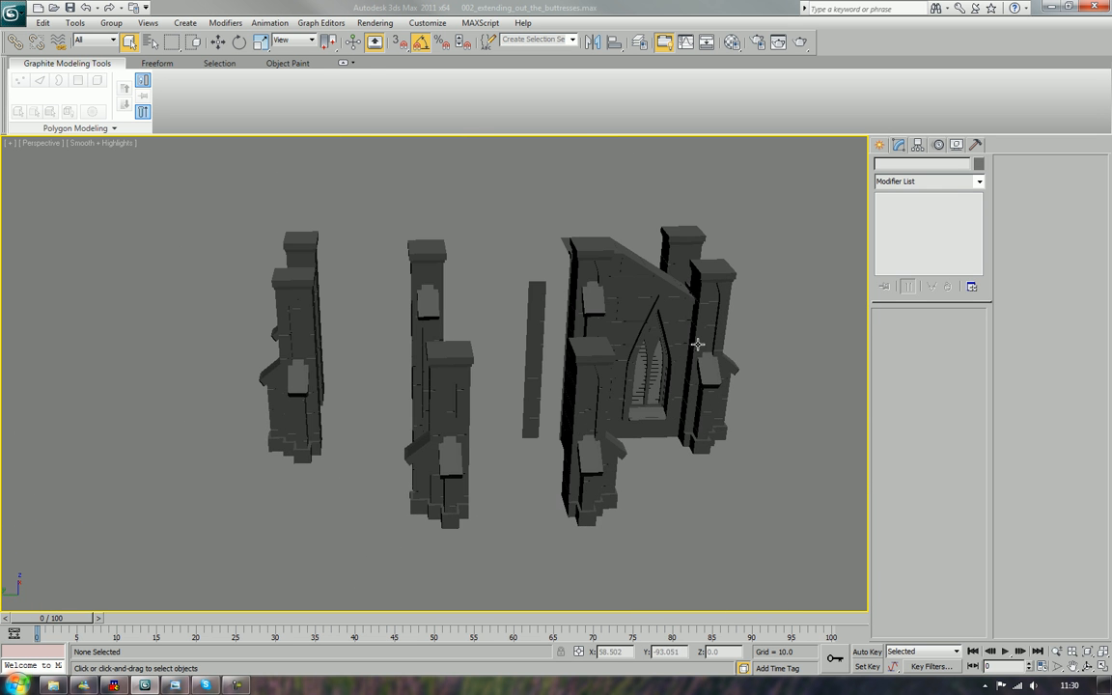
# Mirror the window wall across the world X axis as a copy with an offset of 0.0
pyautogui.click(668, 317)
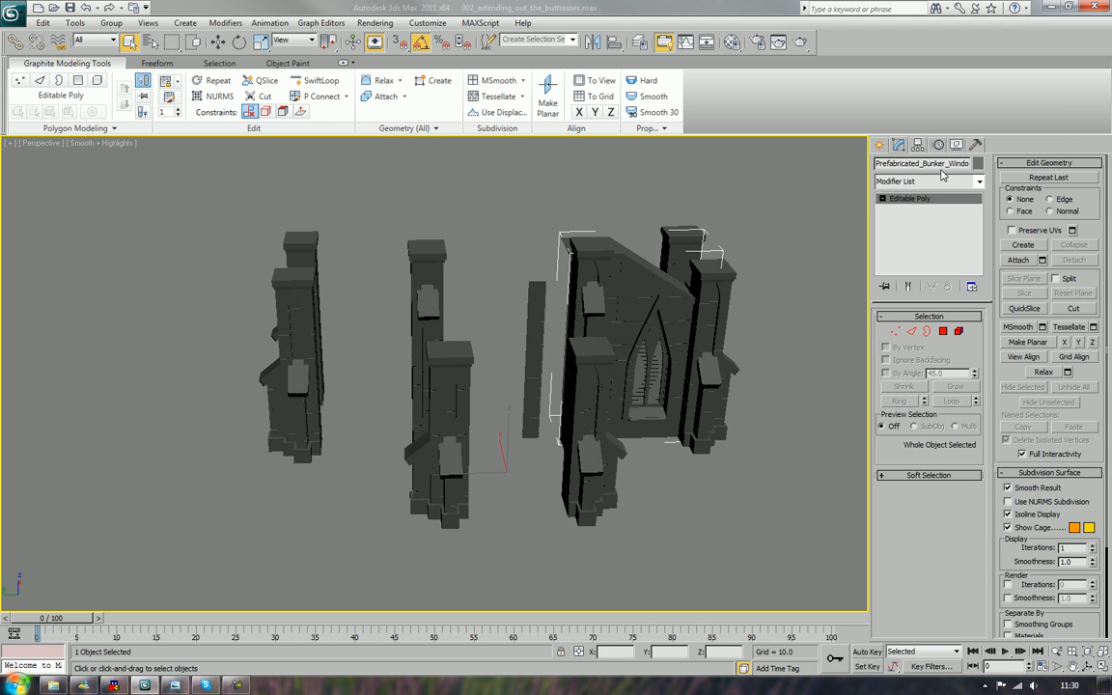
pyautogui.moveTo(953, 164); pyautogui.dragTo(987, 164)
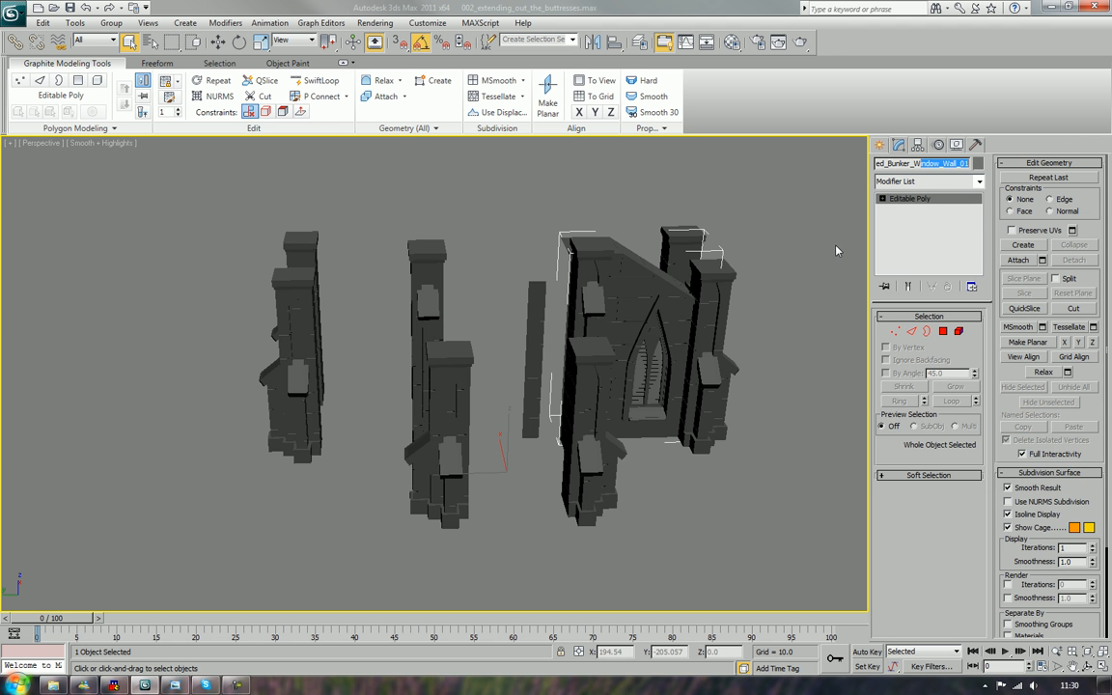
pyautogui.click(748, 230)
pyautogui.click(666, 315)
pyautogui.keyDown('alt'); pyautogui.moveTo(666, 316); pyautogui.dragTo(556, 281, button='middle'); pyautogui.keyUp('alt')
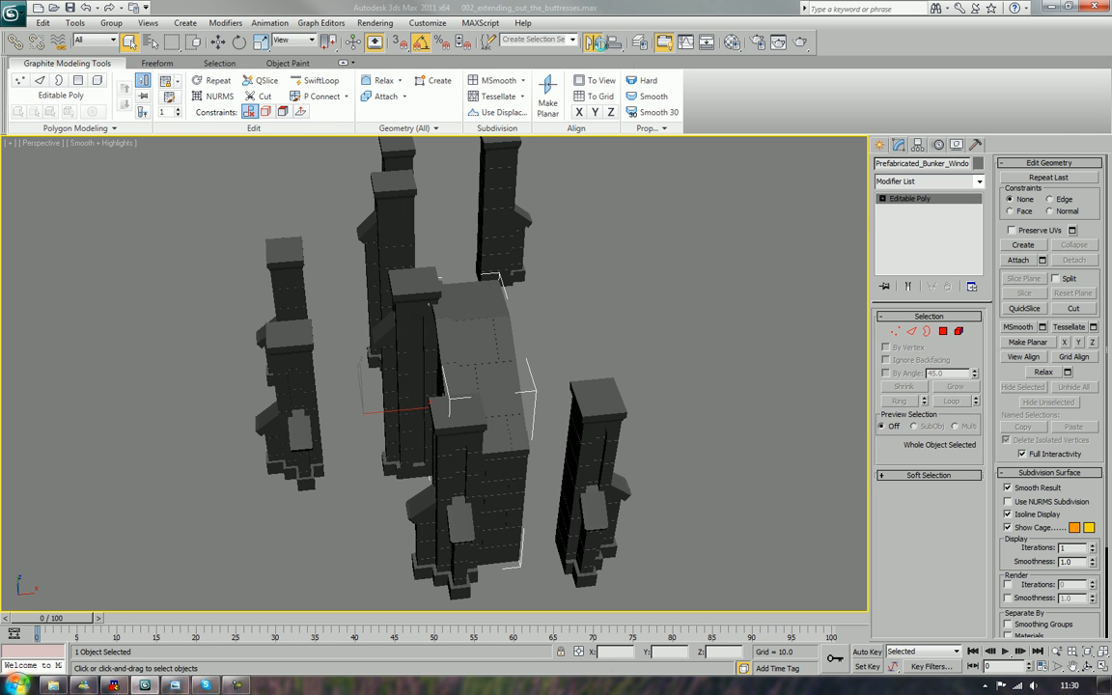
pyautogui.click(601, 45)
pyautogui.moveTo(546, 234); pyautogui.dragTo(772, 233)
pyautogui.click(759, 266)
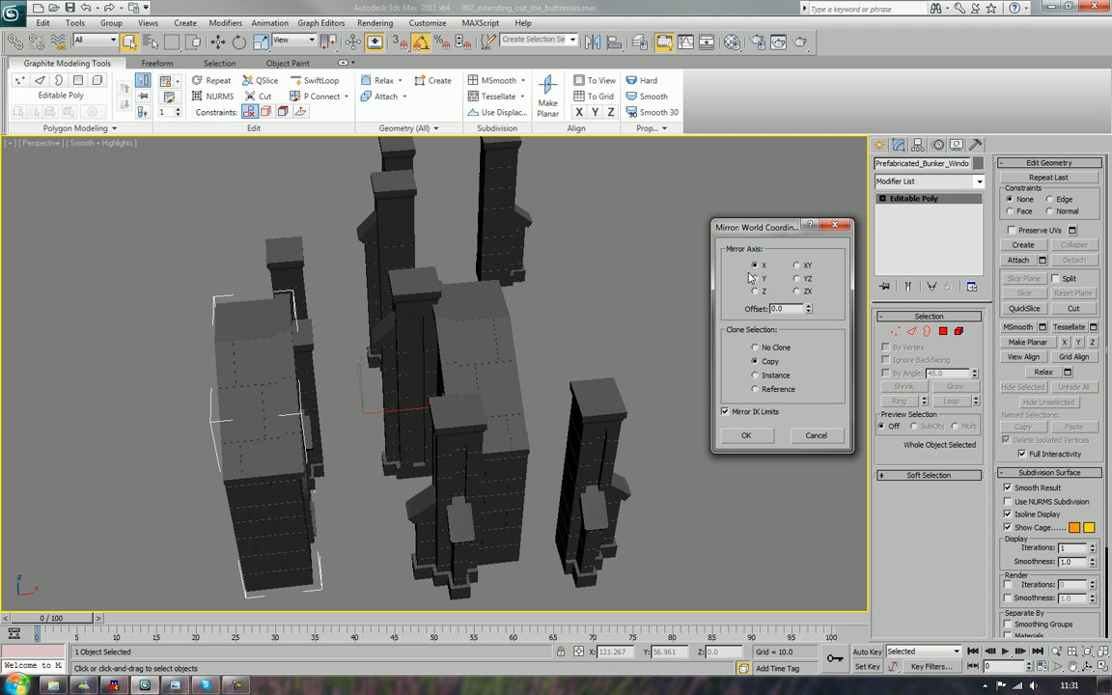
pyautogui.click(746, 436)
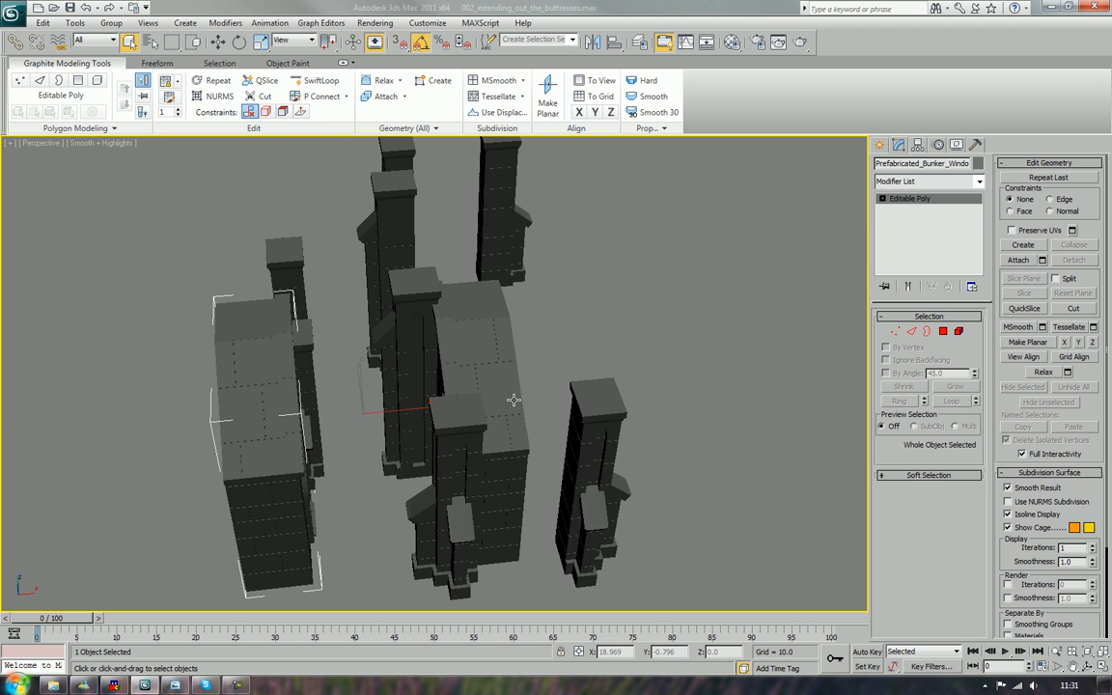
# Reset the transform of the mirrored wall copy with Reset XForm and convert it back to an editable poly
pyautogui.keyDown('alt'); pyautogui.moveTo(514, 396); pyautogui.dragTo(419, 338, button='middle'); pyautogui.keyUp('alt')
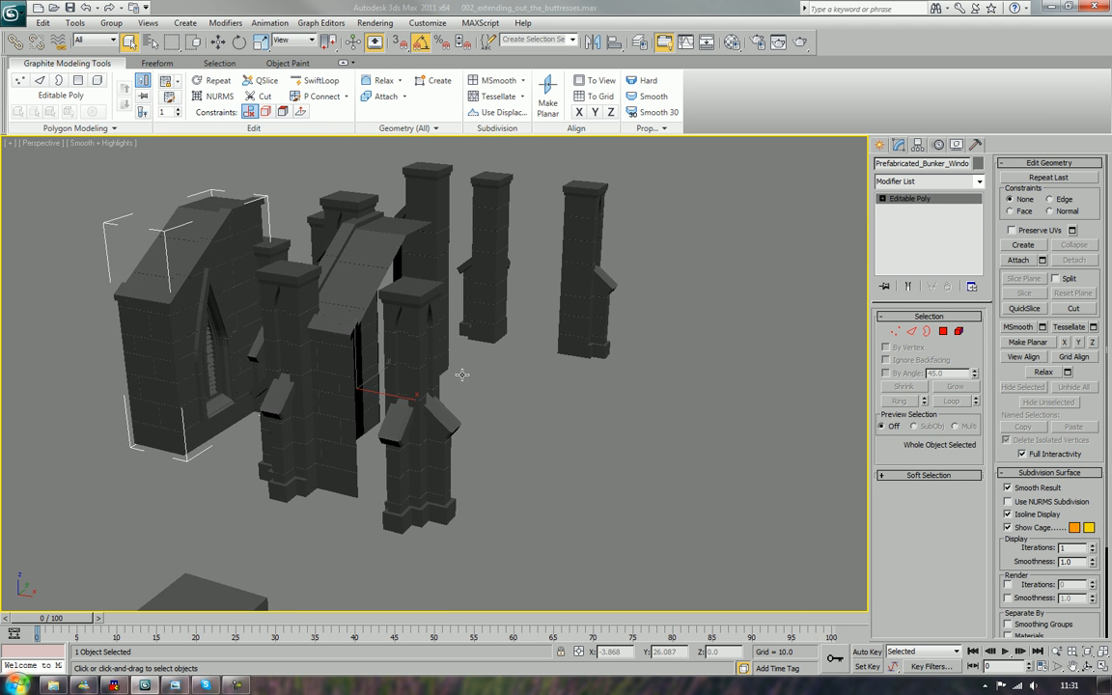
pyautogui.click(975, 145)
pyautogui.click(934, 311)
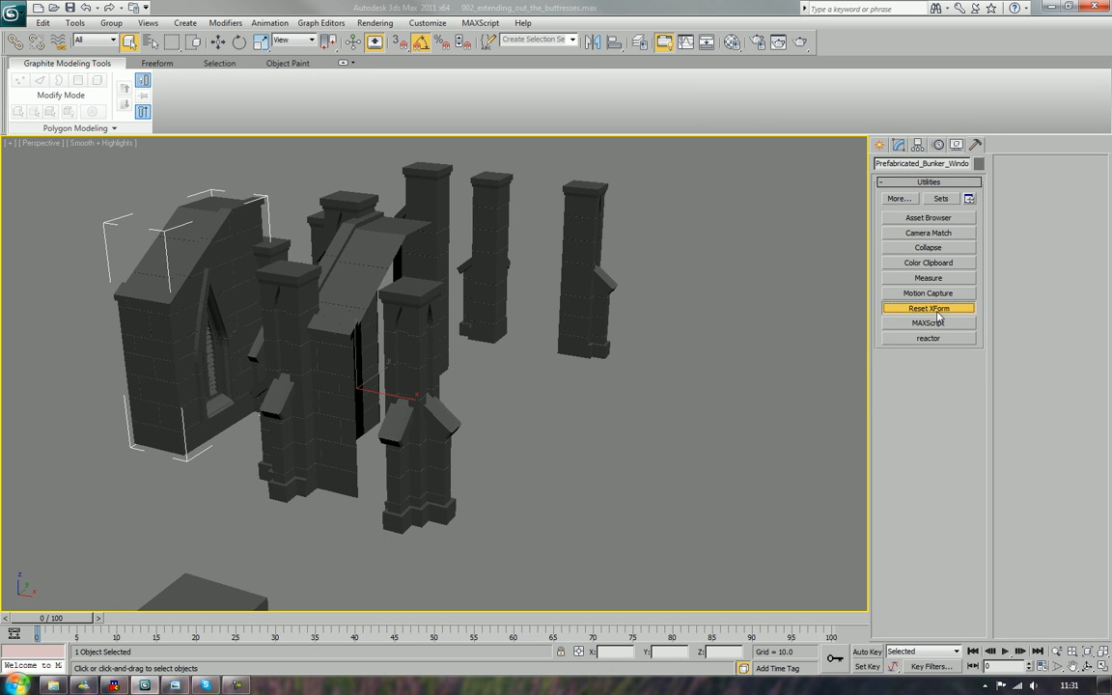
pyautogui.click(927, 380)
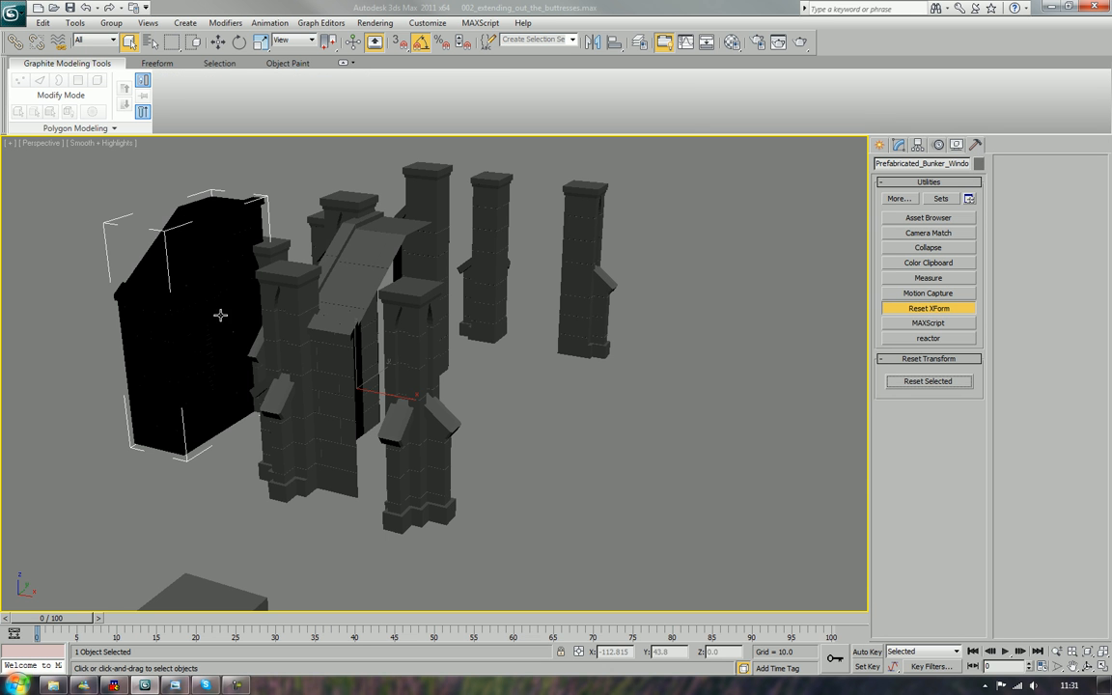
pyautogui.rightClick(195, 378)
pyautogui.moveTo(220, 436)
pyautogui.click(344, 449)
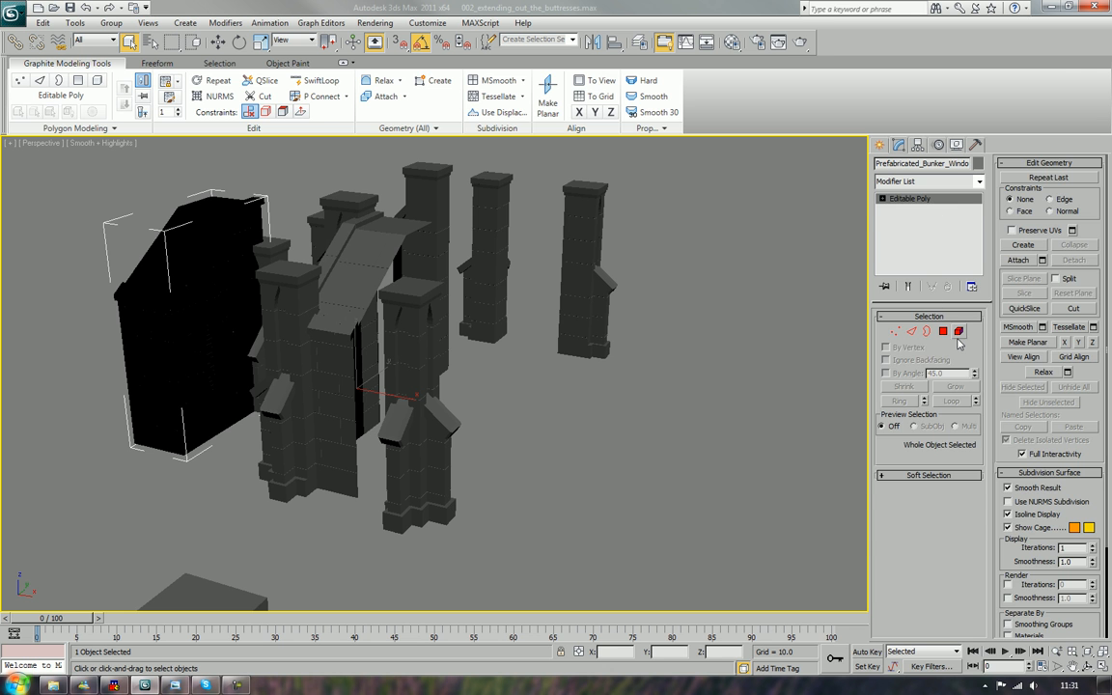
# Flip the normals of all elements of the mirrored wall copy and leave element editing
pyautogui.press('5')
pyautogui.hotkey('ctrl', 'a')
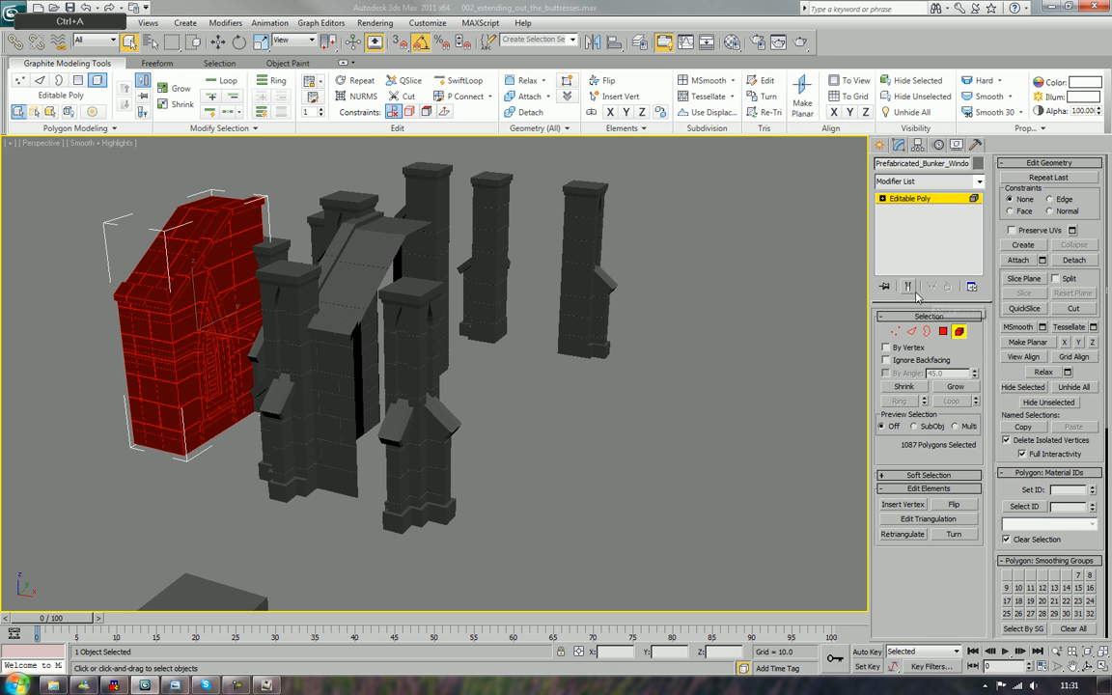
pyautogui.press('F2')
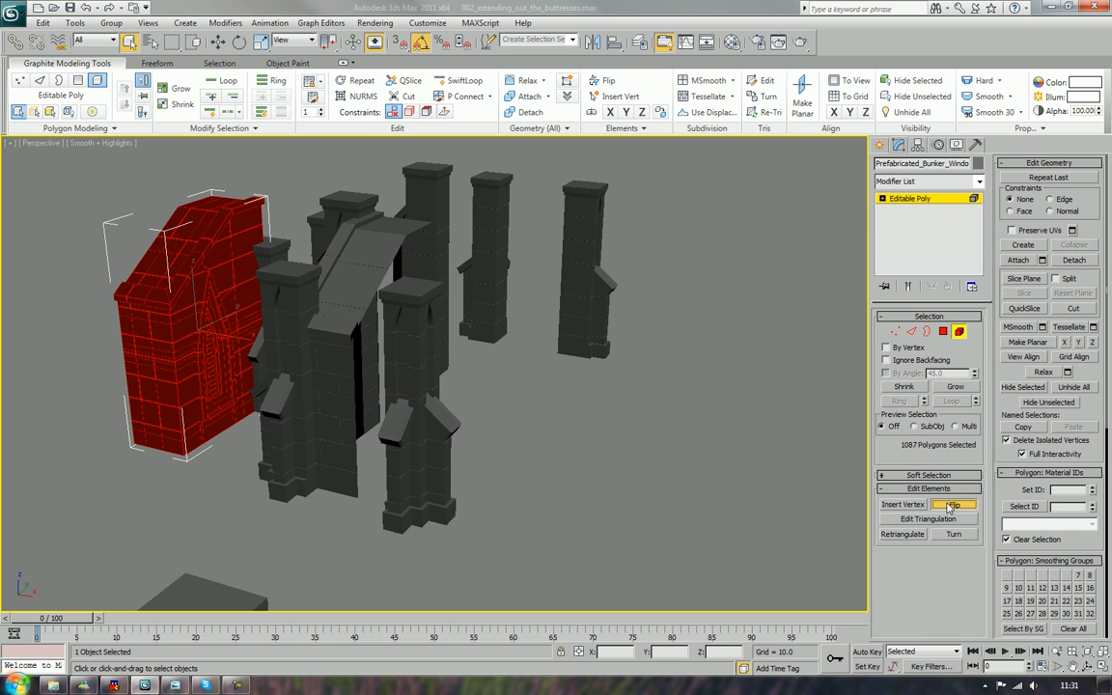
pyautogui.click(958, 332)
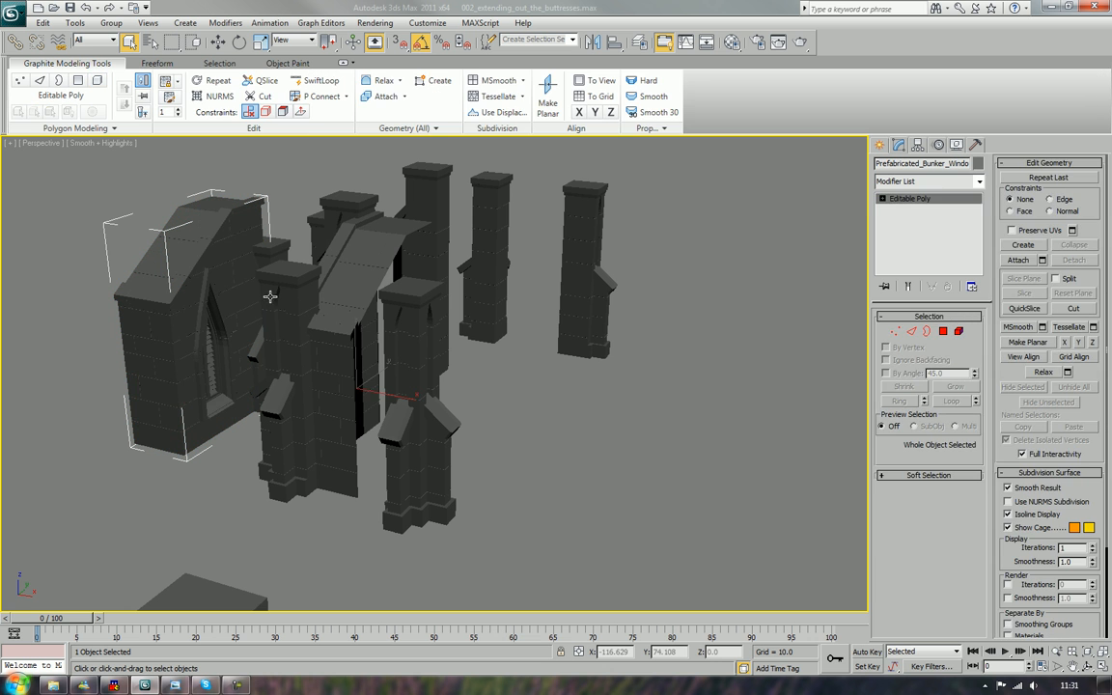
# Centre the original window wall's pivot on its geometry using Affect Pivot Only, then leave pivot editing
pyautogui.click(917, 143)
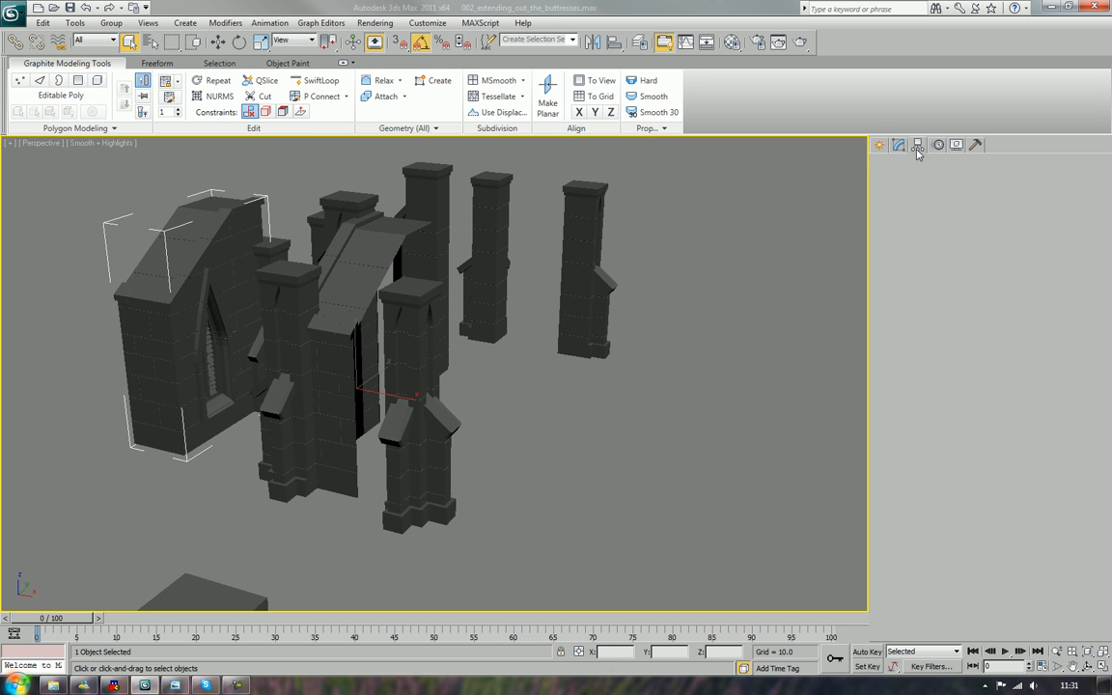
pyautogui.keyDown('alt'); pyautogui.moveTo(325, 356); pyautogui.dragTo(392, 390, button='middle'); pyautogui.keyUp('alt')
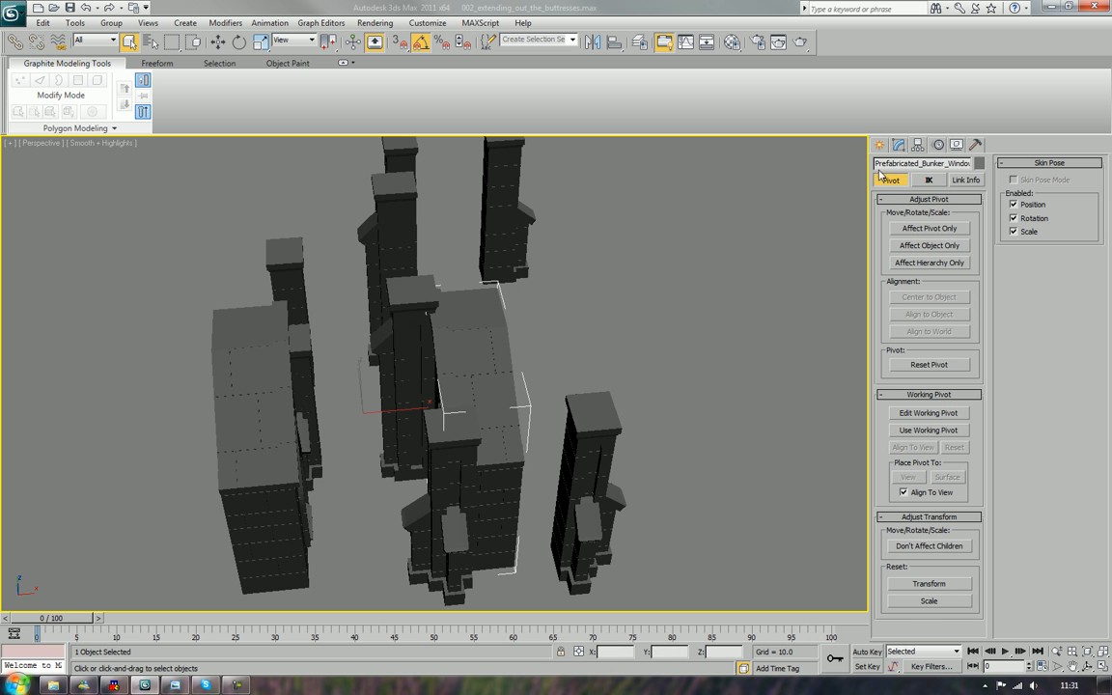
pyautogui.click(516, 378)
pyautogui.click(499, 374)
pyautogui.moveTo(499, 373)
pyautogui.keyDown('alt'); pyautogui.mouseDown(button='middle')
pyautogui.moveTo(504, 348)
pyautogui.moveTo(499, 386)
pyautogui.moveTo(514, 390)
pyautogui.mouseUp(button='middle'); pyautogui.keyUp('alt')
pyautogui.click(219, 42)
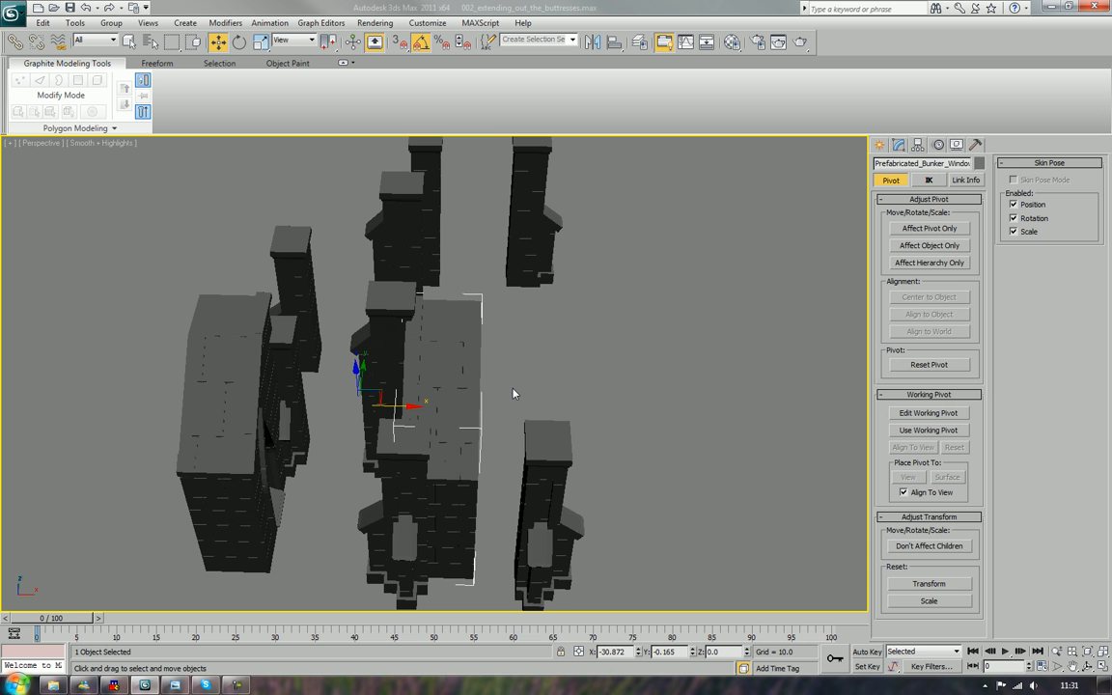
pyautogui.click(929, 229)
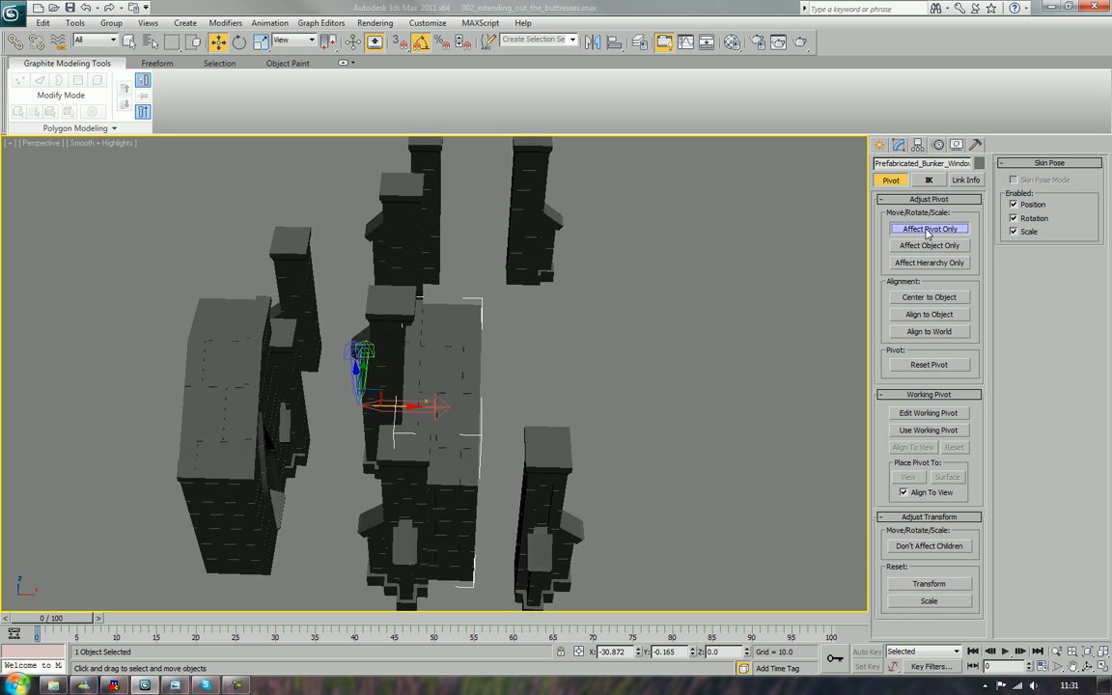
pyautogui.click(929, 299)
pyautogui.click(939, 230)
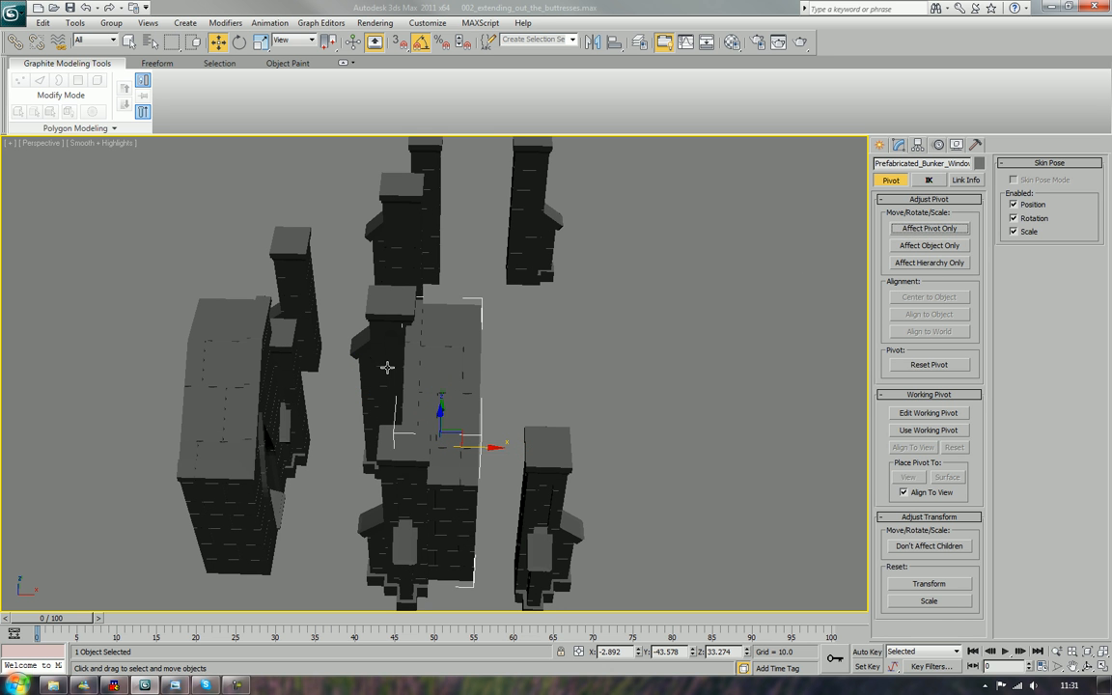
# Centre the mirrored wall copy's pivot on the object and leave pivot-only editing
pyautogui.click(266, 413)
pyautogui.click(944, 232)
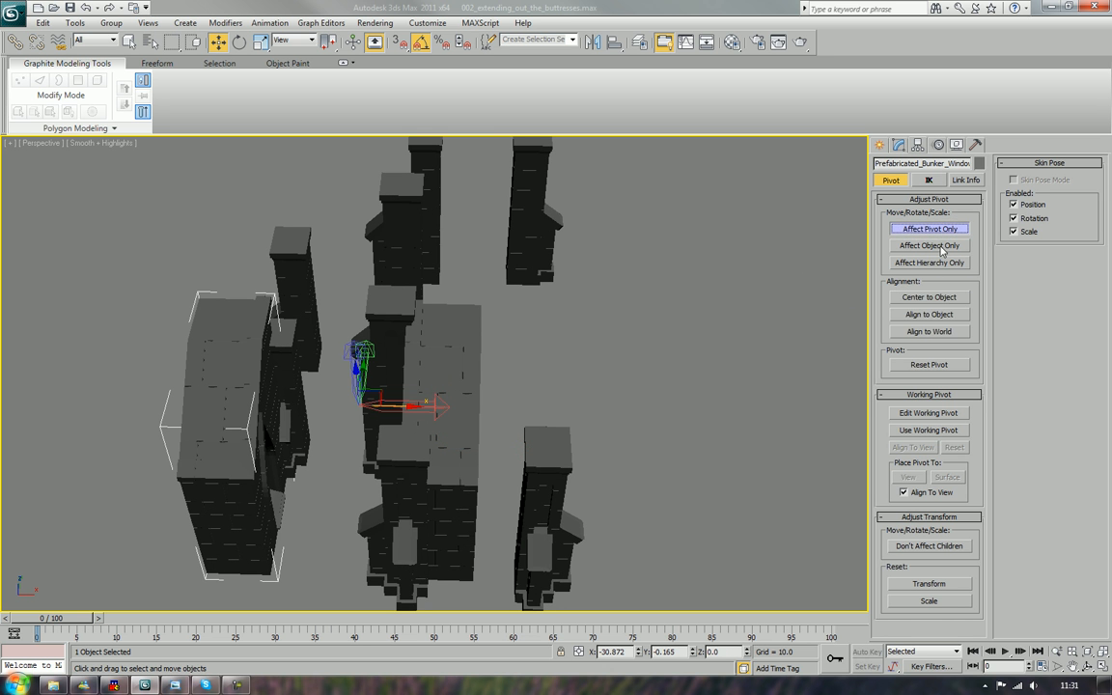
pyautogui.click(933, 299)
pyautogui.click(952, 229)
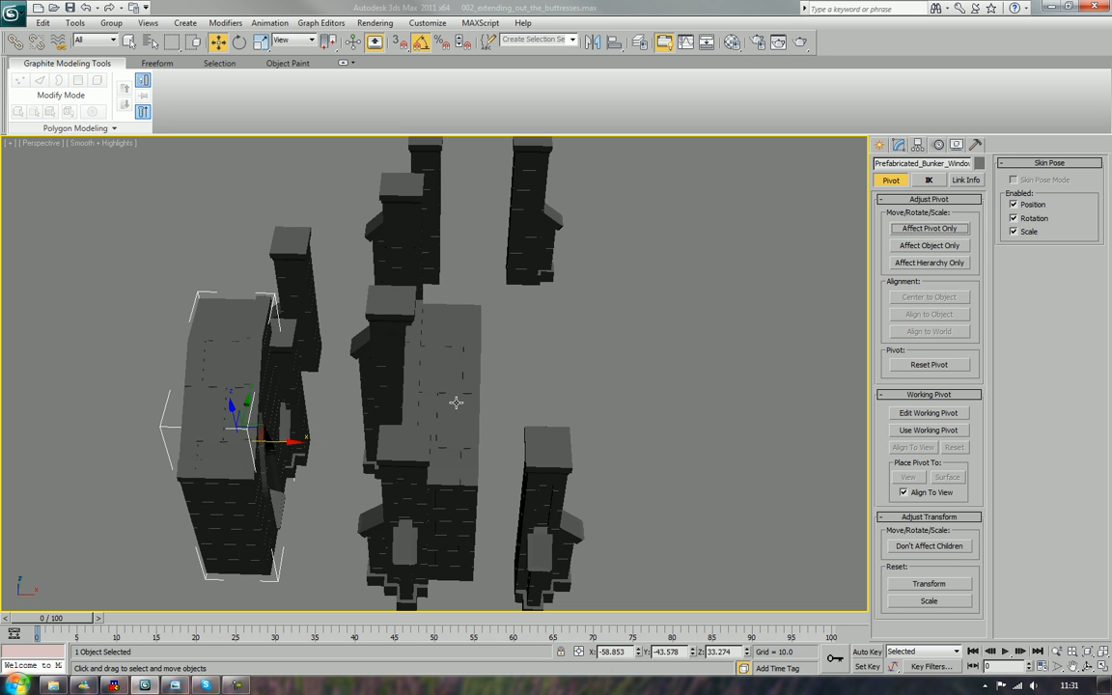
# Move the mirrored wall copy along X to about 17.8 so it abuts the original wall, and show edged faces
pyautogui.moveTo(285, 442); pyautogui.dragTo(561, 497)
pyautogui.press('F4')
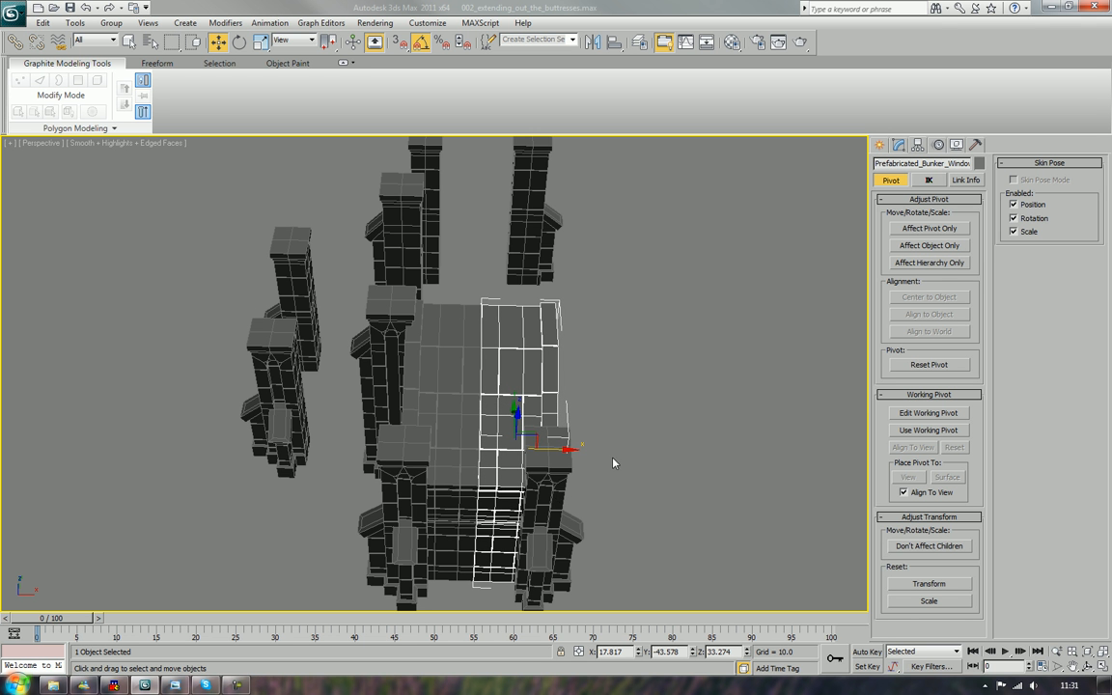
pyautogui.keyDown('alt'); pyautogui.moveTo(689, 440); pyautogui.dragTo(662, 397, button='middle'); pyautogui.keyUp('alt')
# Select the two outer corner buttresses on the mirrored wall's side and shift them slightly outward along X to fit the wall edge
pyautogui.click(534, 504)
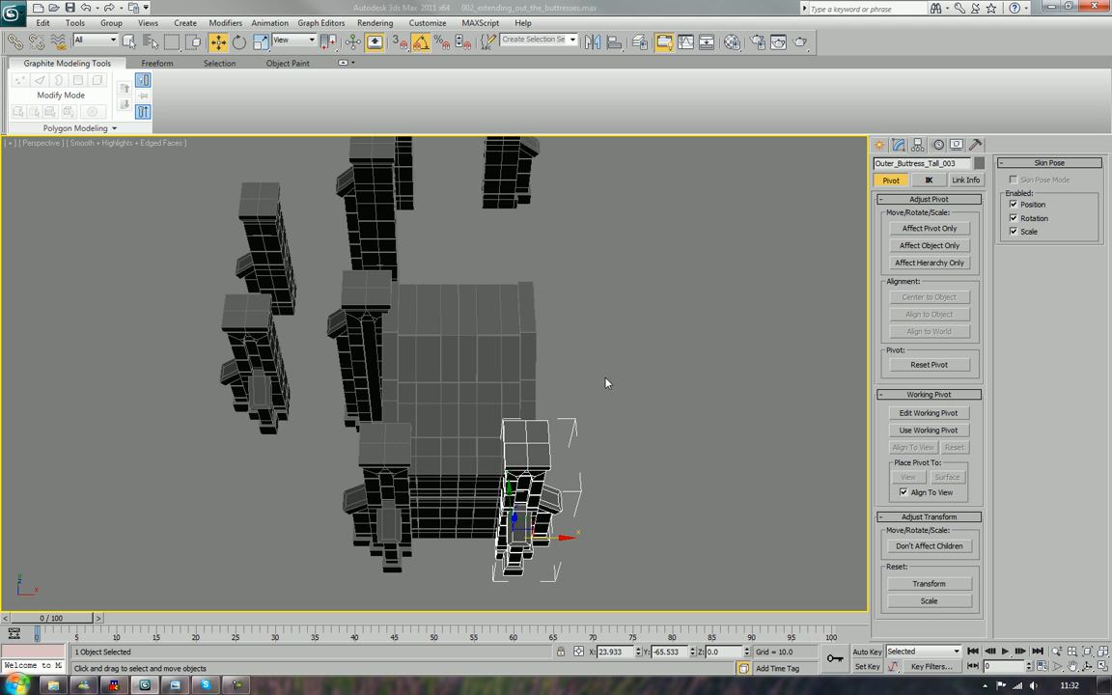
pyautogui.keyDown('ctrl'); pyautogui.click(517, 166); pyautogui.keyUp('ctrl')
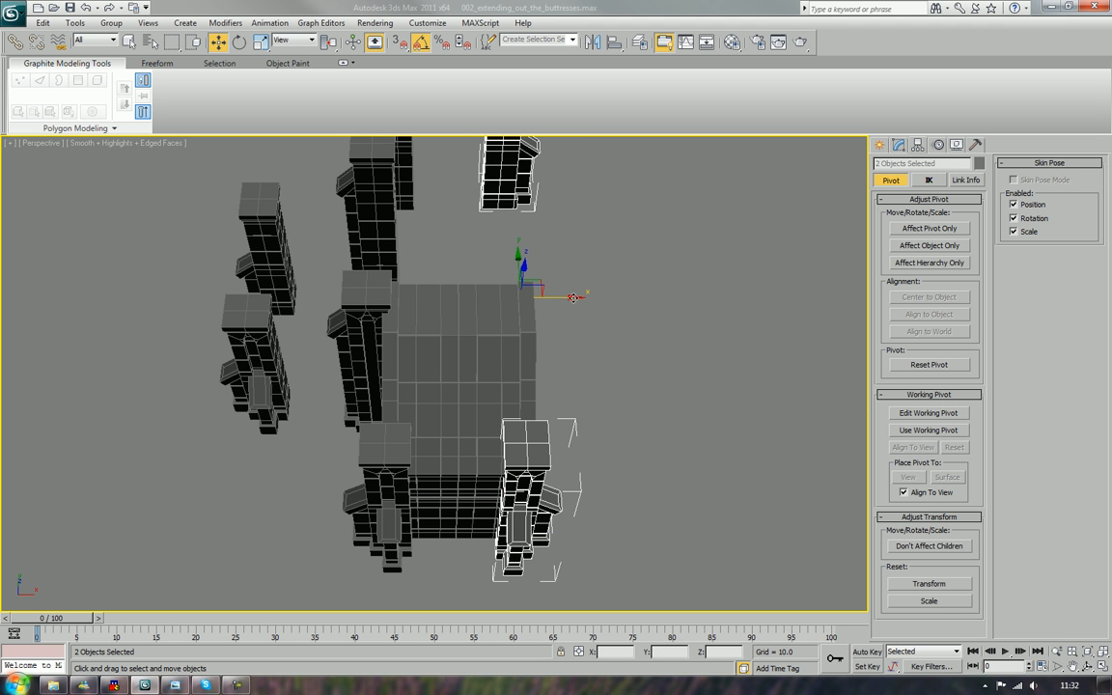
pyautogui.moveTo(574, 297); pyautogui.dragTo(586, 321)
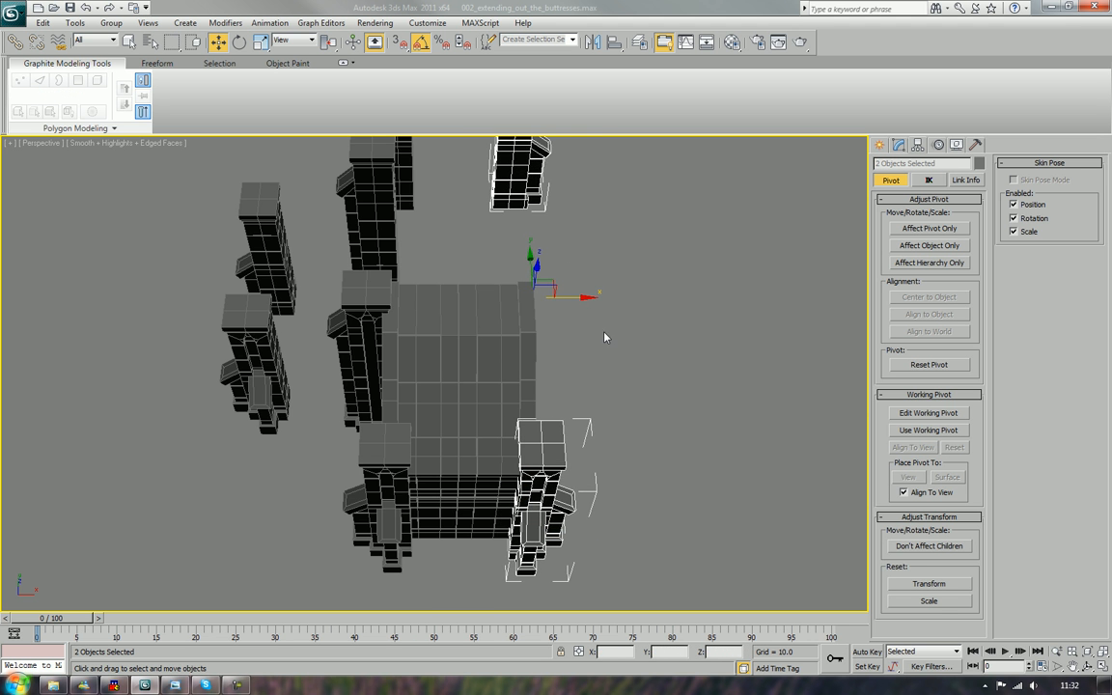
pyautogui.keyDown('alt'); pyautogui.moveTo(604, 336); pyautogui.dragTo(578, 371, button='middle'); pyautogui.keyUp('alt')
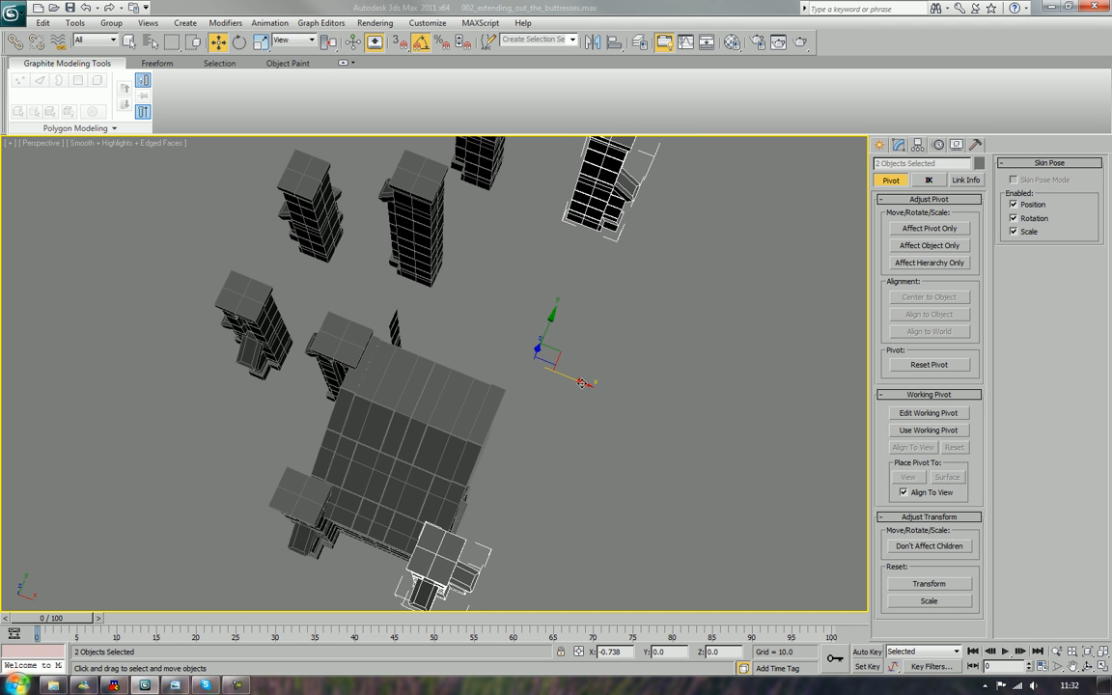
# Select both window wall halves and make a copy rotated half a turn about the vertical axis
pyautogui.click(514, 420)
pyautogui.keyDown('alt'); pyautogui.moveTo(514, 421); pyautogui.dragTo(520, 286, button='middle'); pyautogui.keyUp('alt')
pyautogui.click(569, 251)
pyautogui.keyDown('ctrl'); pyautogui.click(572, 246); pyautogui.keyUp('ctrl')
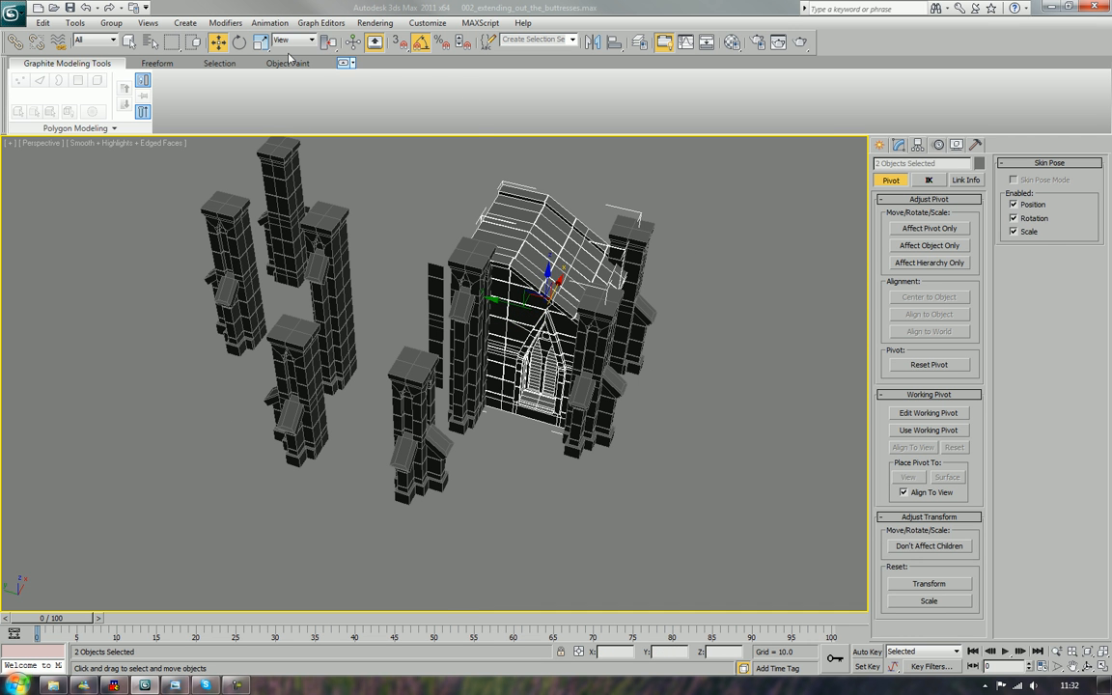
pyautogui.click(239, 42)
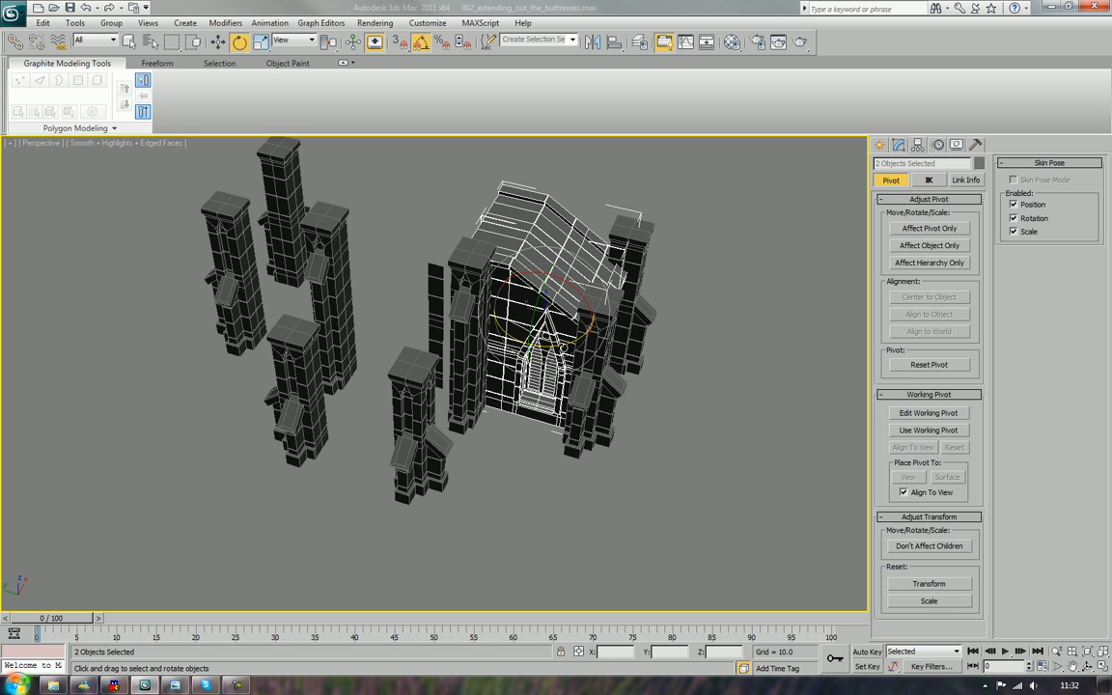
pyautogui.moveTo(566, 345); pyautogui.dragTo(442, 353)
pyautogui.click(562, 400)
pyautogui.moveTo(444, 378)
pyautogui.keyDown('alt'); pyautogui.mouseDown(button='middle')
pyautogui.moveTo(506, 379)
pyautogui.moveTo(580, 424)
pyautogui.mouseUp(button='middle'); pyautogui.keyUp('alt')
# Move the rotated wall pair along Y across to the opposite group of buttresses
pyautogui.press('w')
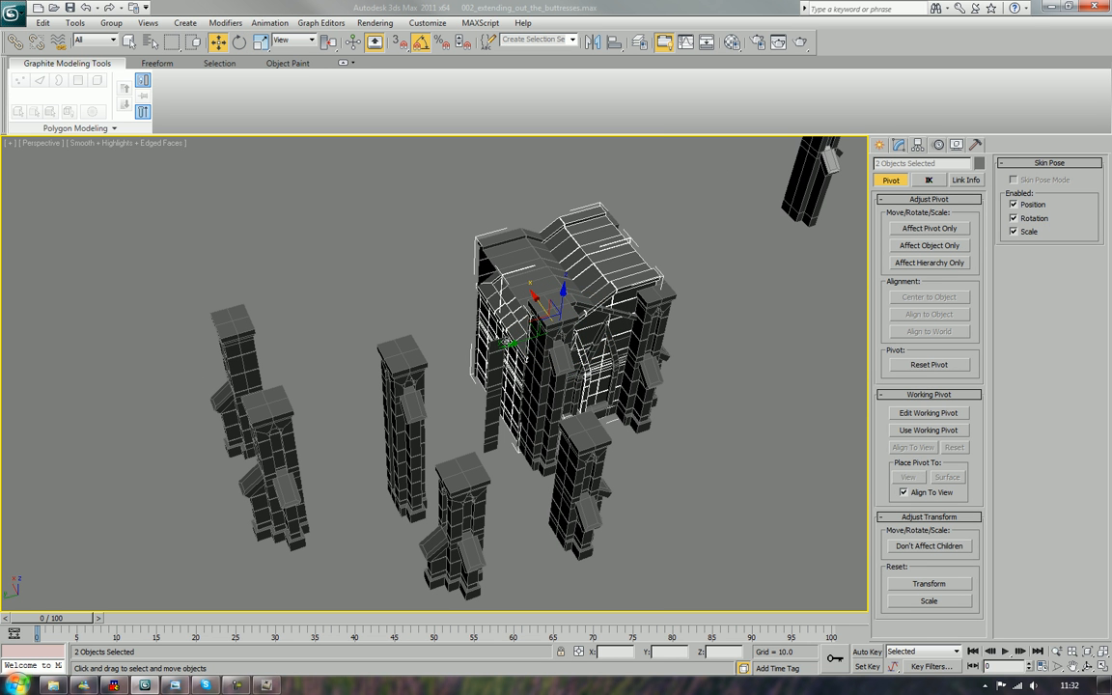
pyautogui.moveTo(509, 342); pyautogui.dragTo(488, 334)
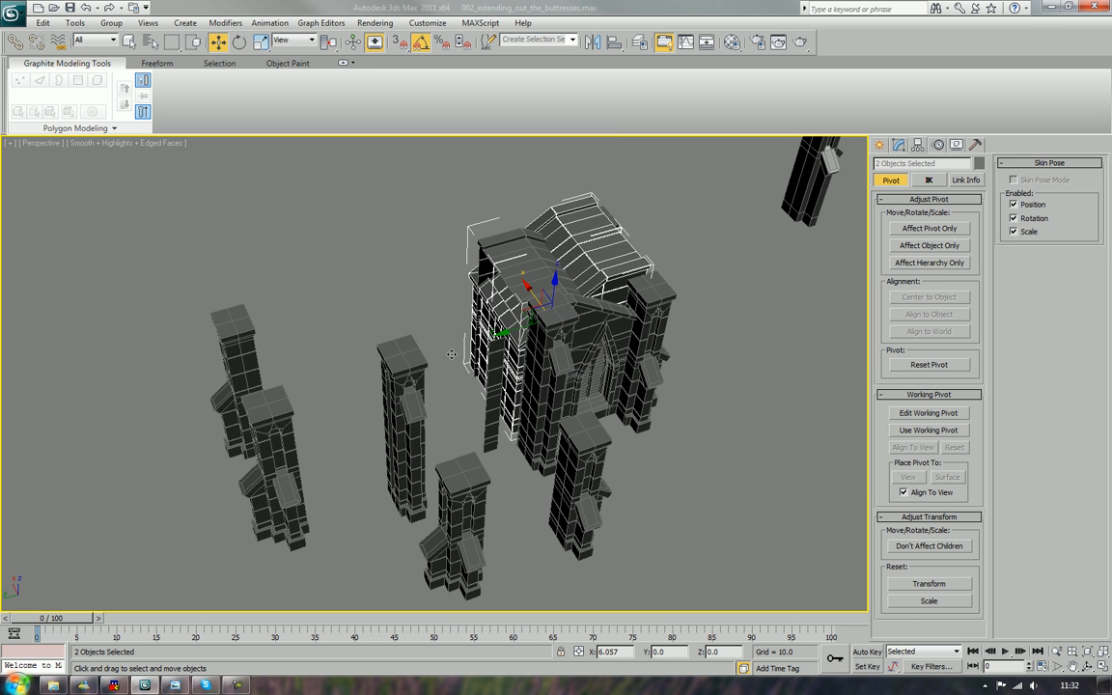
pyautogui.hotkey('ctrl', 'z')
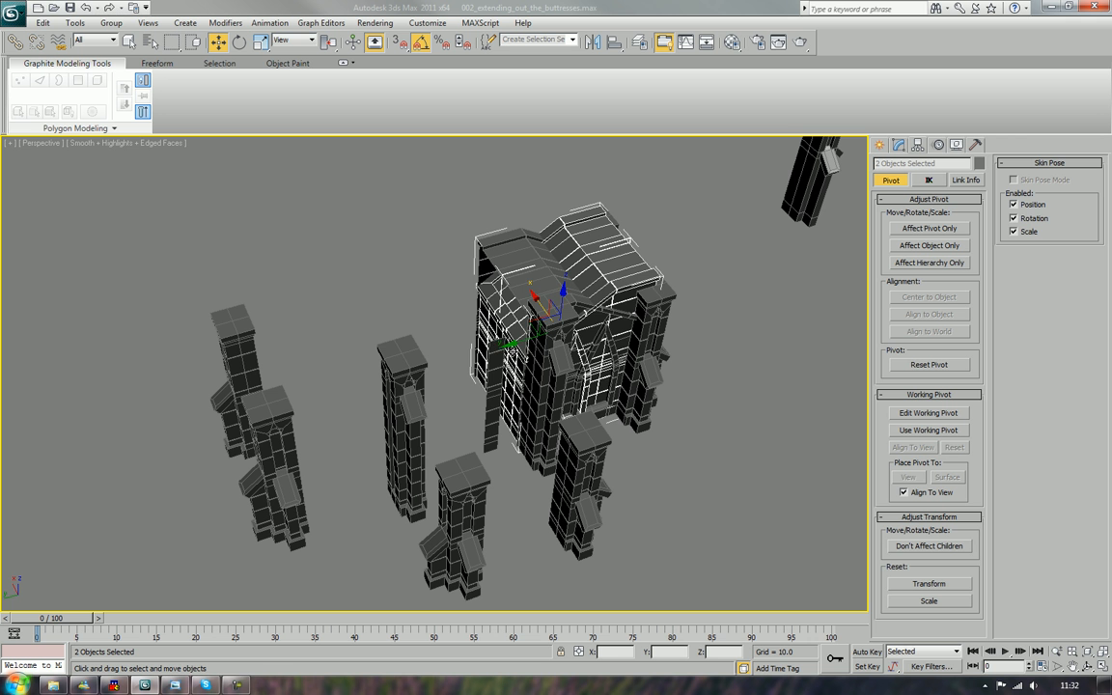
pyautogui.moveTo(509, 340); pyautogui.dragTo(276, 405)
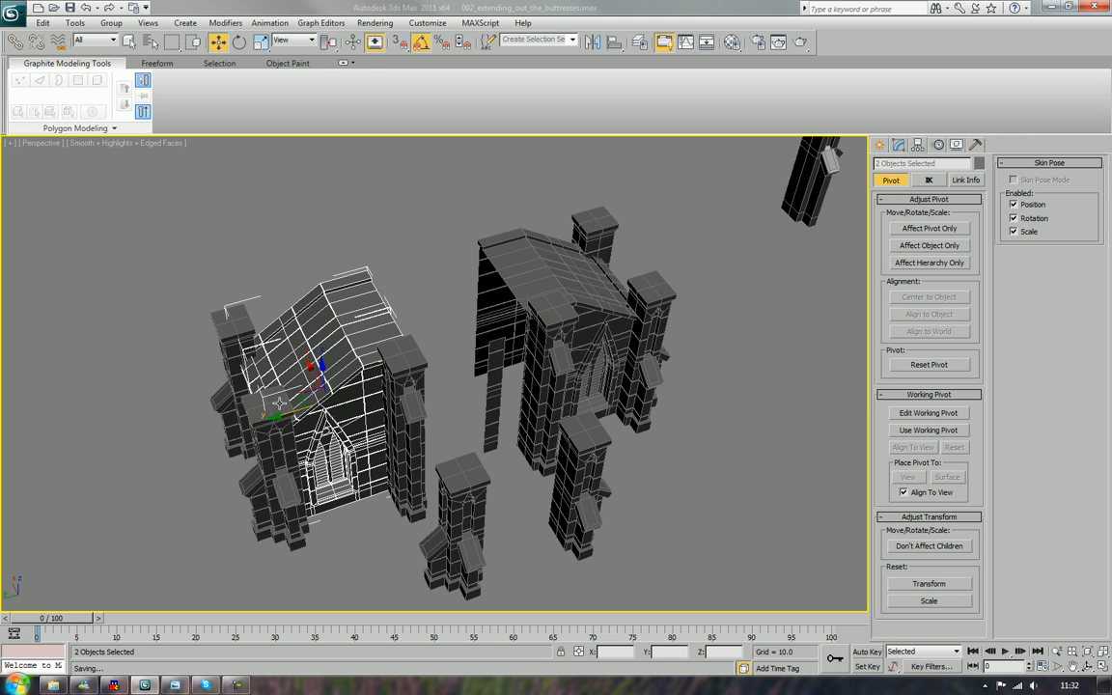
# Fine-tune the rotated wall pair's Y position between its buttresses in the top view and deselect it
pyautogui.press('t')
pyautogui.press('z')
pyautogui.scroll(-5, 422, 391)
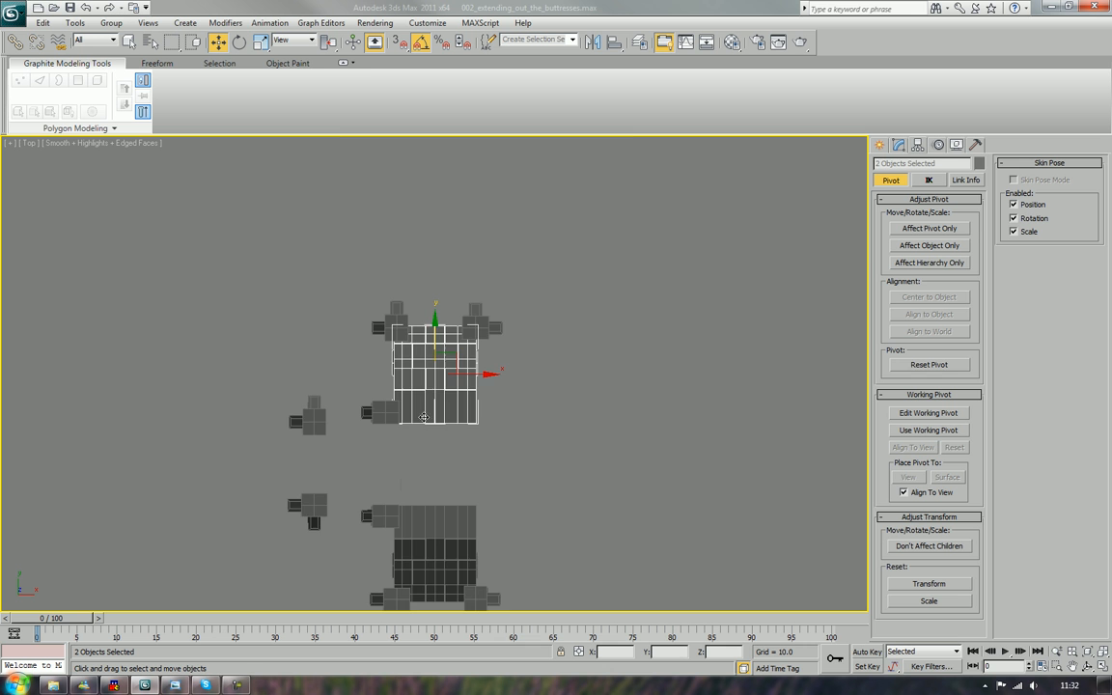
pyautogui.scroll(4, 476, 393)
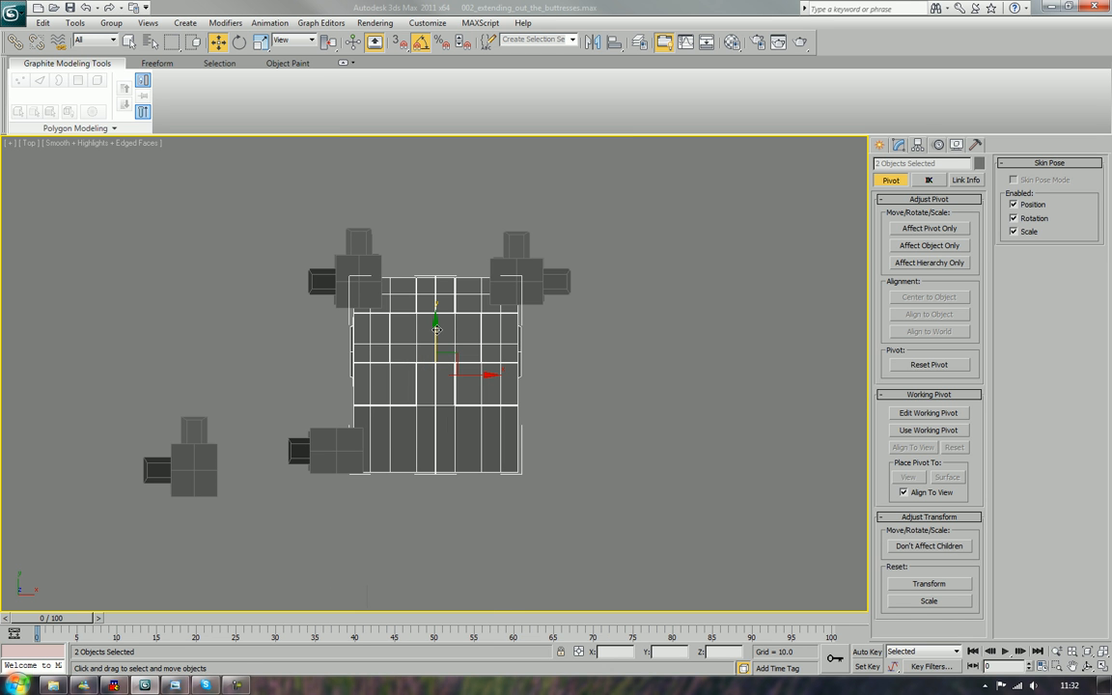
pyautogui.moveTo(437, 331); pyautogui.dragTo(431, 333)
pyautogui.click(528, 355)
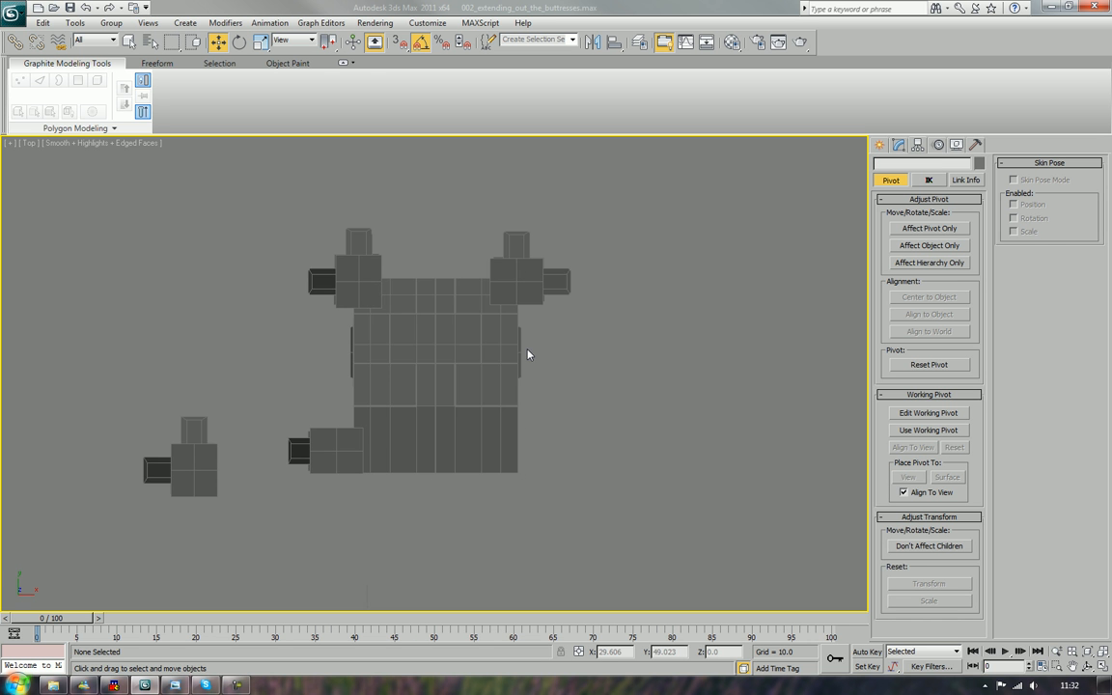
# Return to the perspective view, identify the stray template buttress and hide the Tools layer
pyautogui.press('p')
pyautogui.press('z')
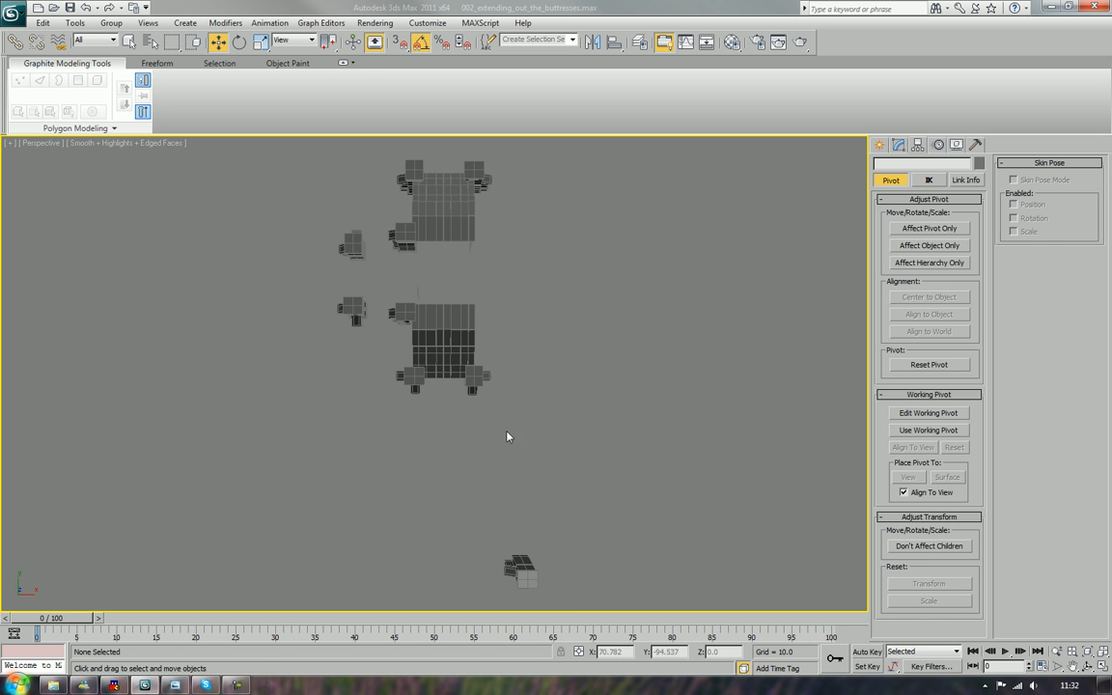
pyautogui.keyDown('alt'); pyautogui.moveTo(509, 436); pyautogui.dragTo(616, 333, button='middle'); pyautogui.keyUp('alt')
pyautogui.click(618, 333)
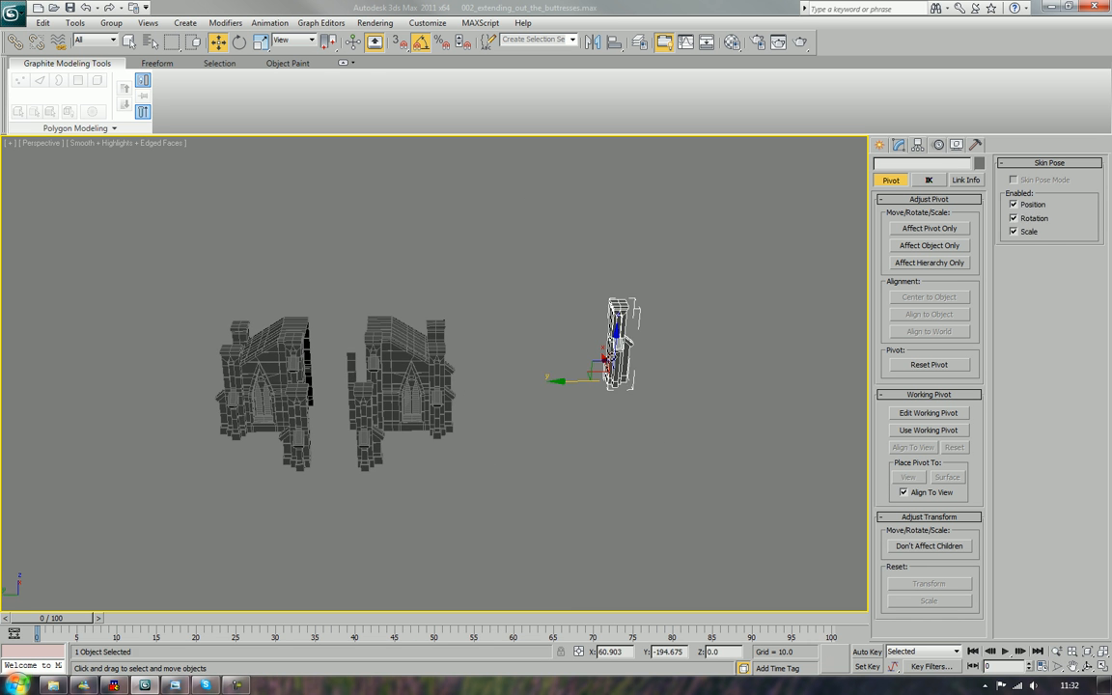
pyautogui.click(645, 44)
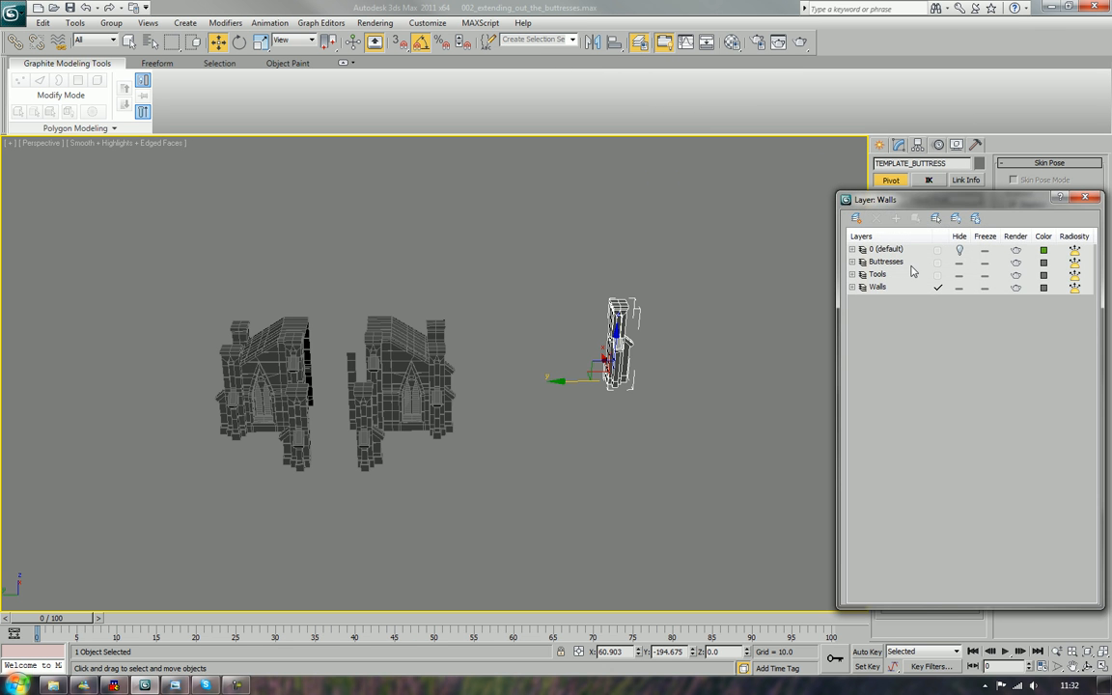
pyautogui.click(960, 277)
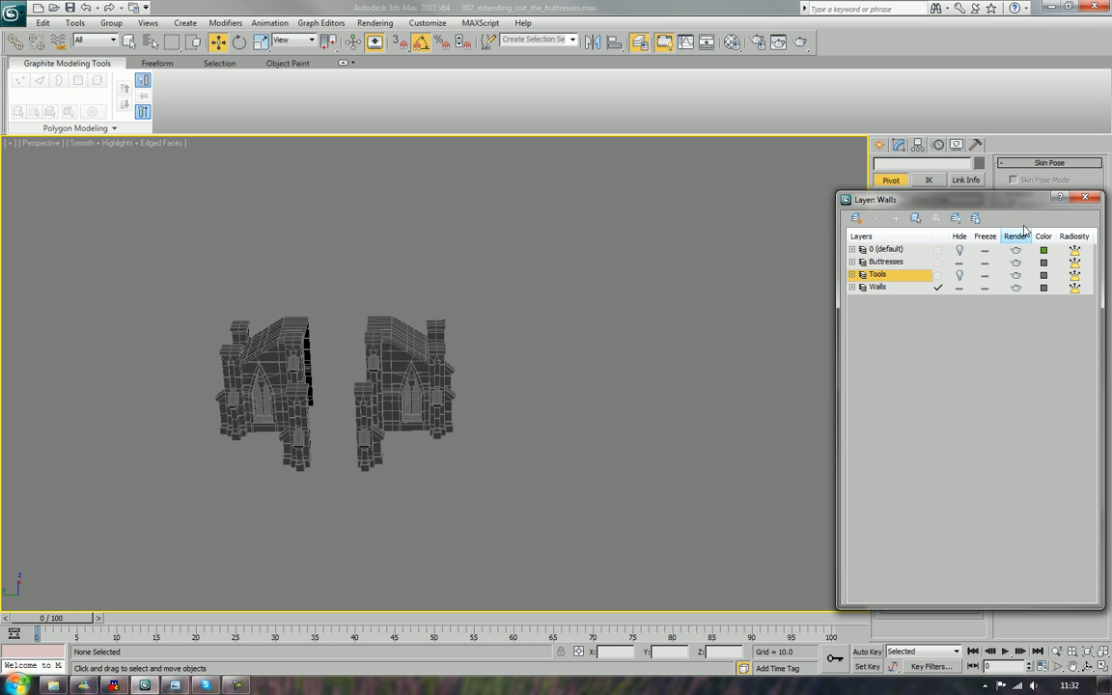
pyautogui.click(1085, 200)
# Examine both wall and buttress groups in plain shading and restore the edged-faces display
pyautogui.press('z')
pyautogui.keyDown('alt'); pyautogui.moveTo(690, 367); pyautogui.dragTo(660, 378, button='middle'); pyautogui.keyUp('alt')
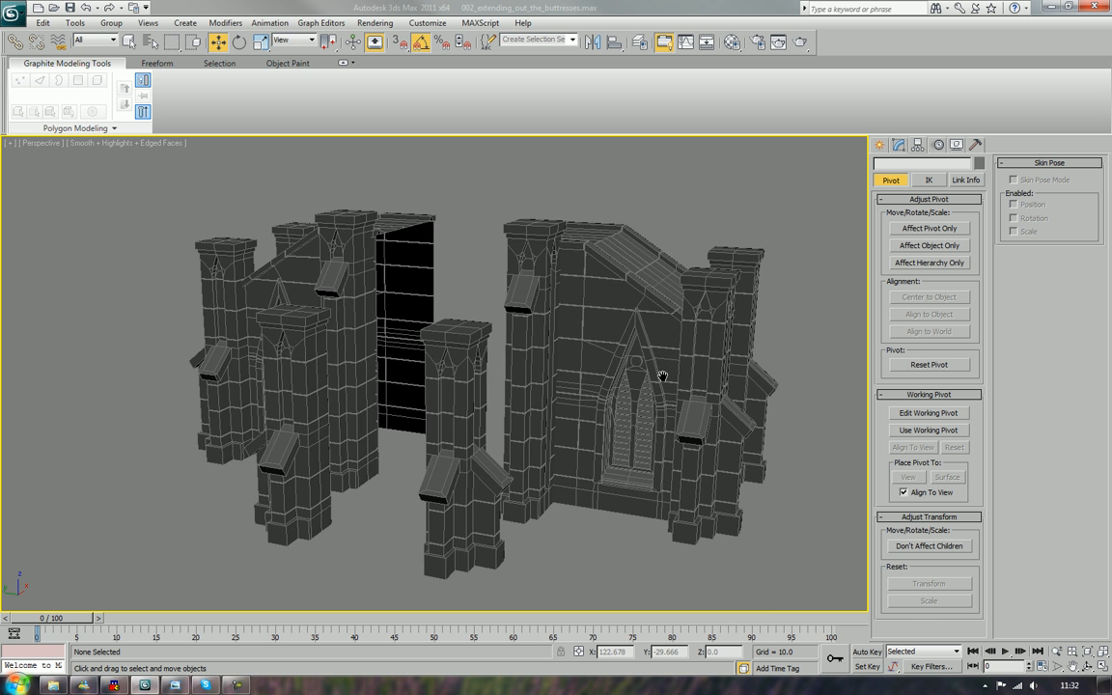
pyautogui.press('F4')
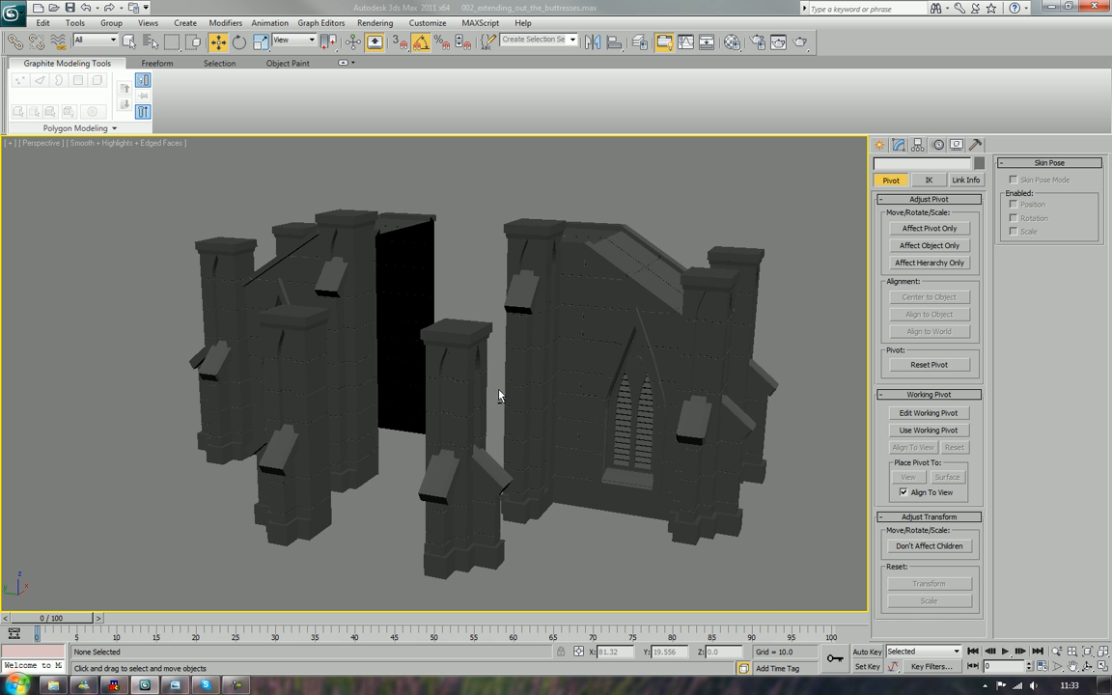
pyautogui.moveTo(496, 392)
pyautogui.keyDown('alt'); pyautogui.mouseDown(button='middle')
pyautogui.moveTo(579, 390)
pyautogui.moveTo(509, 397)
pyautogui.mouseUp(button='middle'); pyautogui.keyUp('alt')
pyautogui.press('F4')
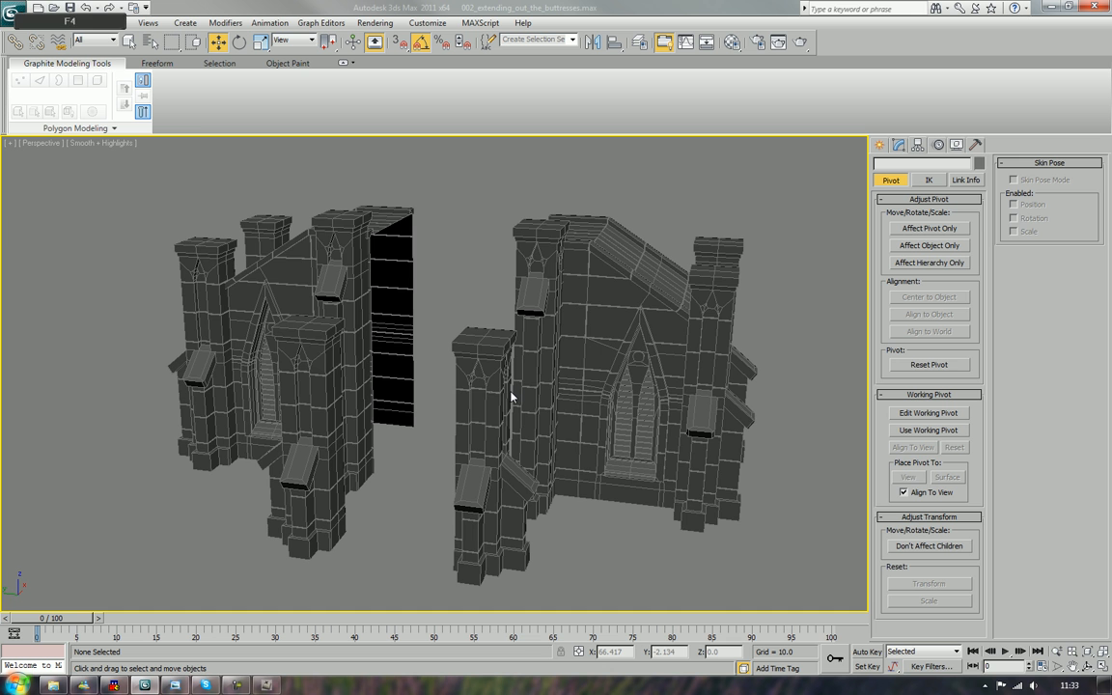